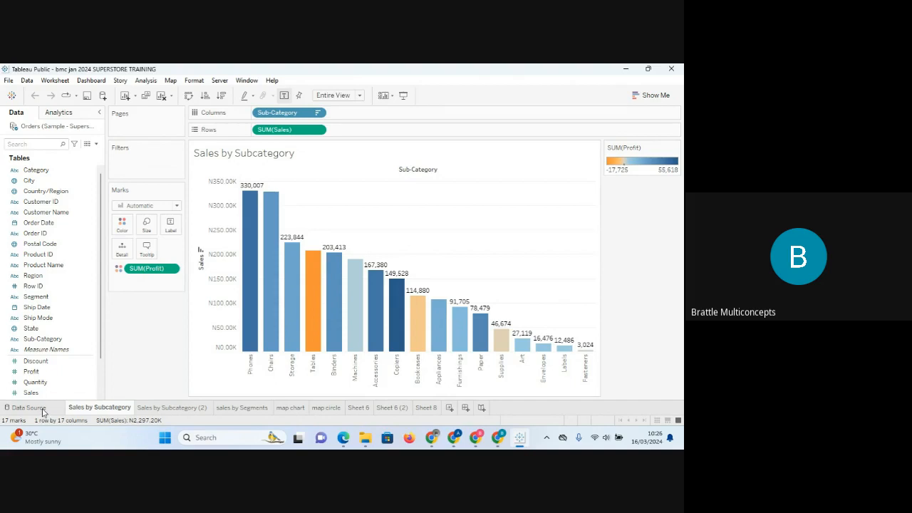
- Locate the missing Sample - Superstore Excel file in Downloads and reconnect the workbook's data source to it
click(43, 412)
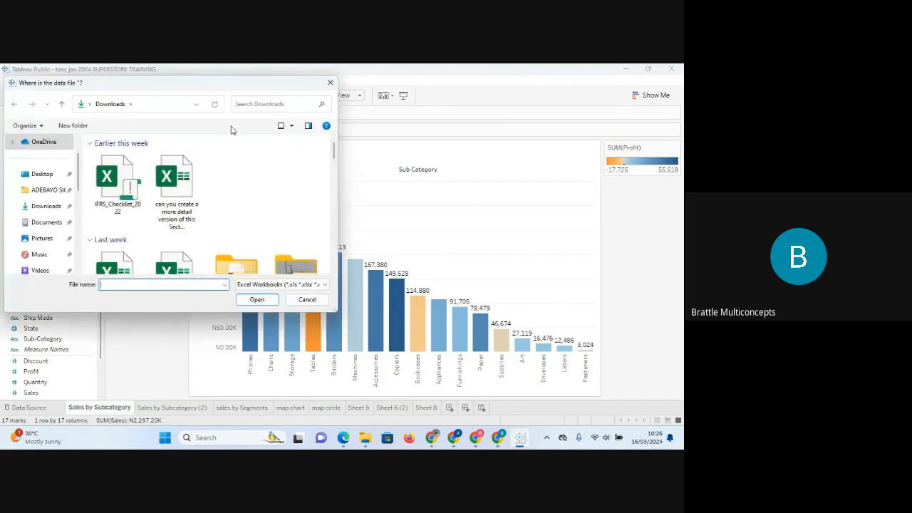
click(329, 85)
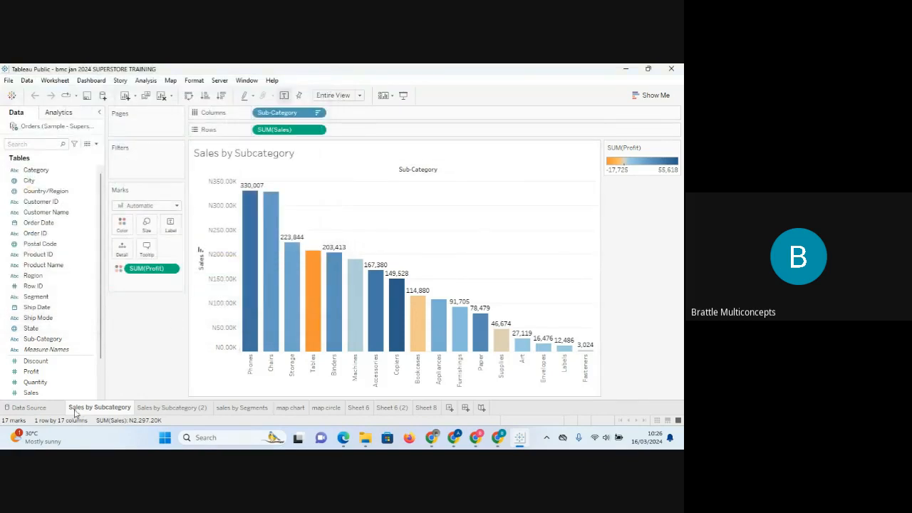
click(40, 408)
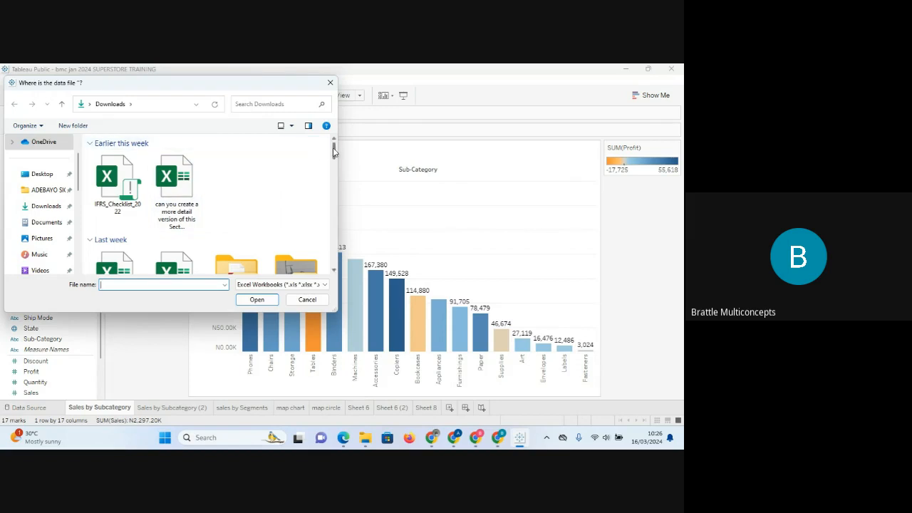
drag(333, 148, 335, 158)
double_click(119, 205)
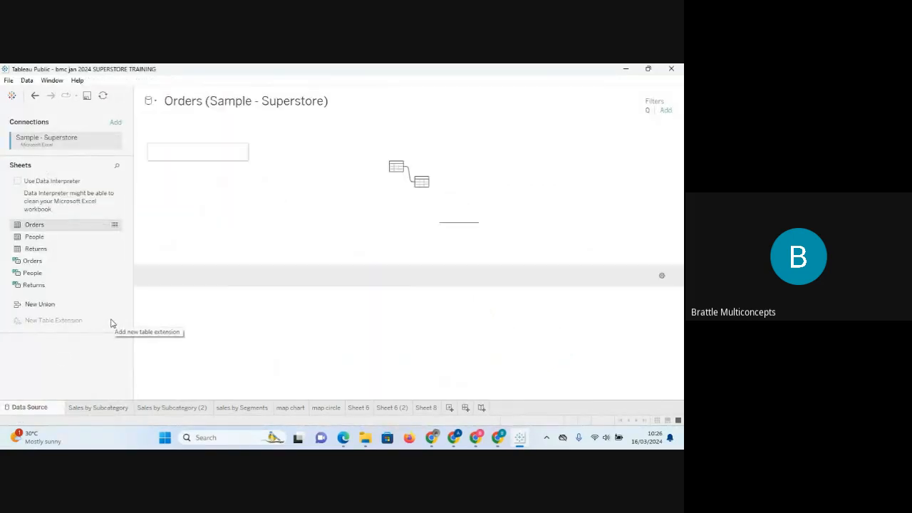
- Load the Orders table preview in the data source, skipping the row count retrieval, and collapse the table details
mouse_move(103, 419)
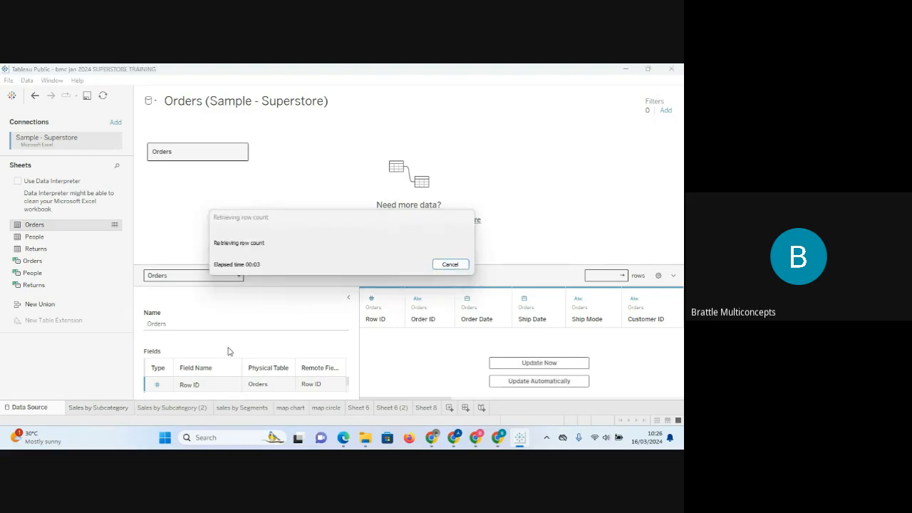
click(453, 264)
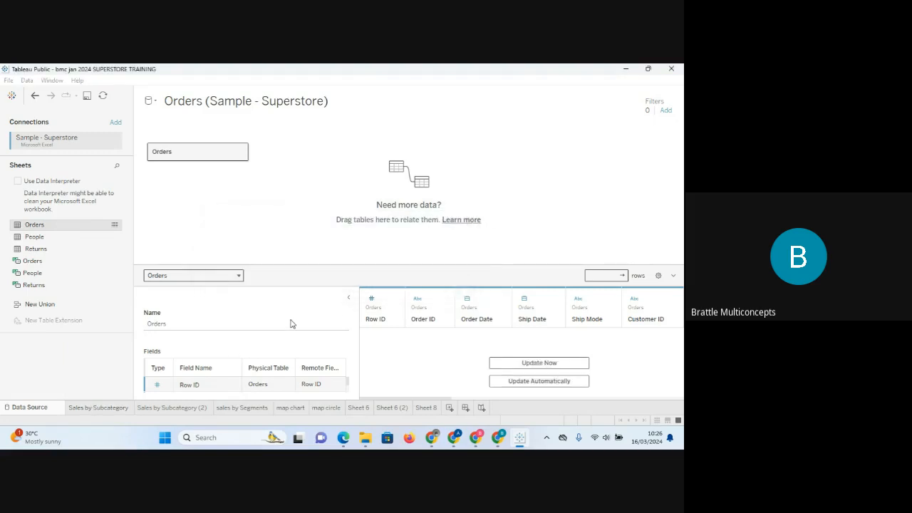
click(114, 410)
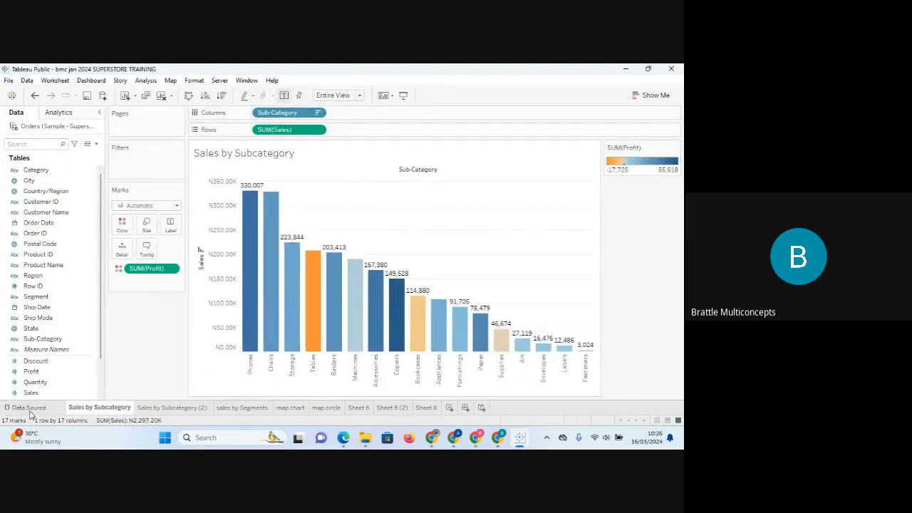
click(30, 408)
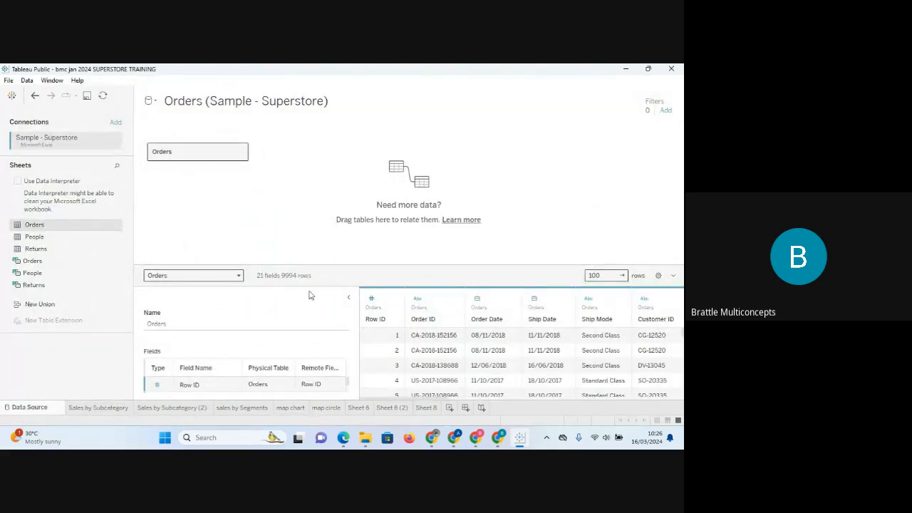
click(348, 298)
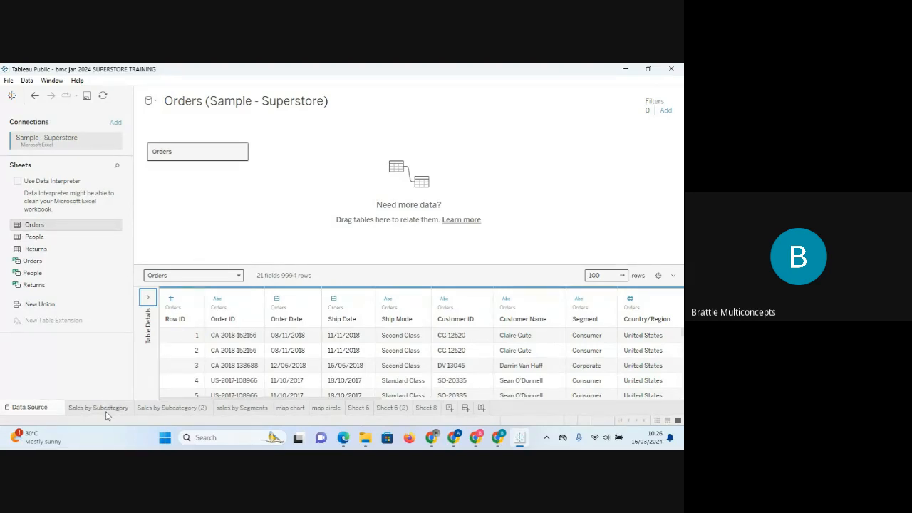
- On the Sales by Subcategory sheet, sort the bars ascending by sales and return them to descending order
mouse_move(107, 415)
click(99, 407)
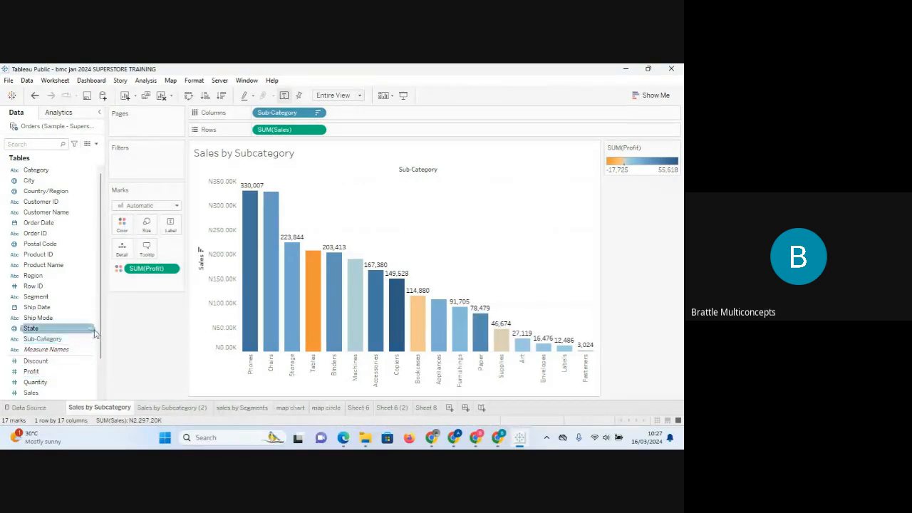
scroll(102, 334, down, 1)
scroll(102, 334, down, 3)
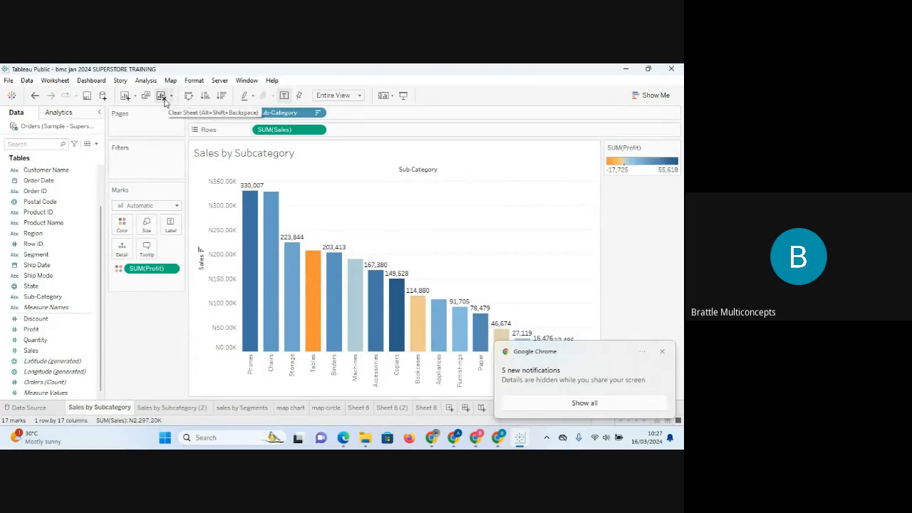
click(205, 98)
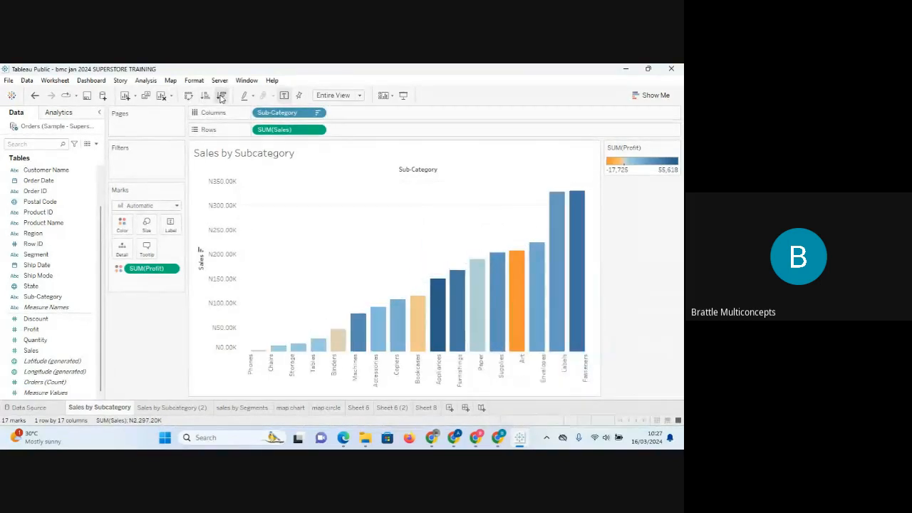
click(221, 98)
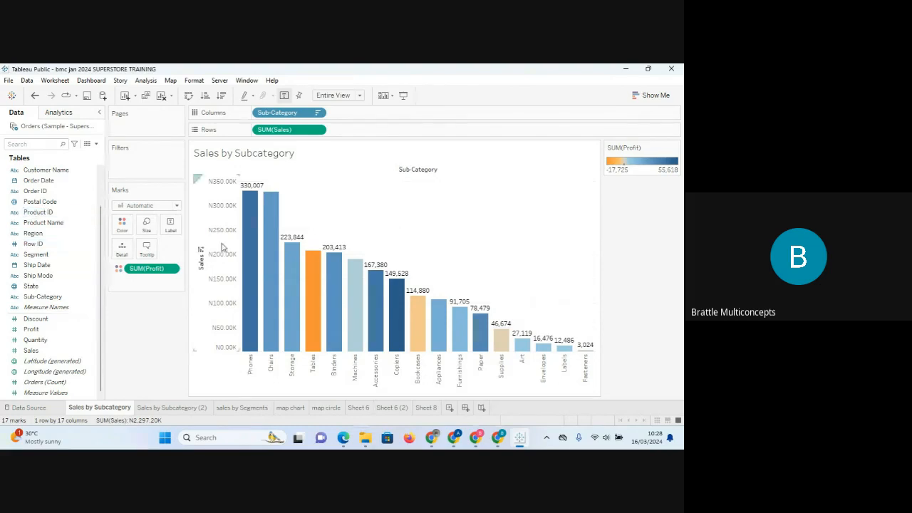
- Review the segment-stacked Sales by Subcategory (2) chart and inspect the Tables bar's tooltip on the Sales by Subcategory sheet
click(171, 408)
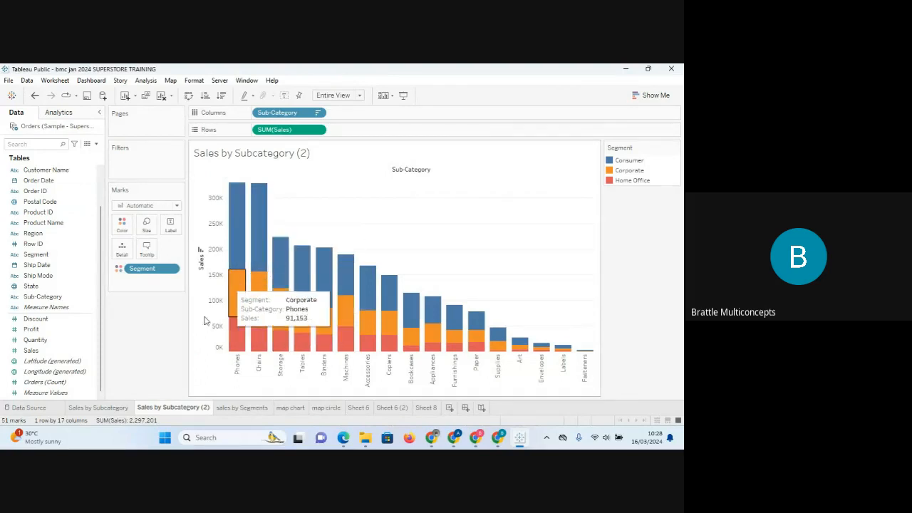
click(114, 410)
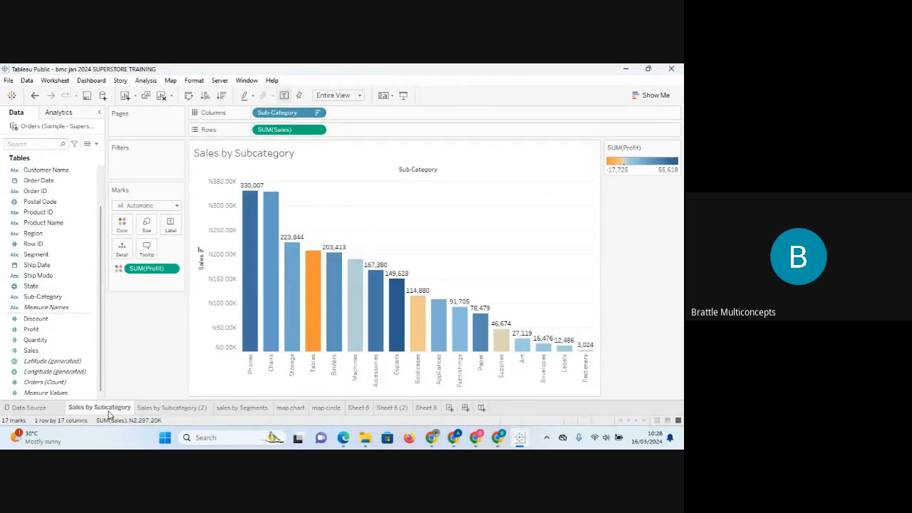
drag(31, 350, 199, 327)
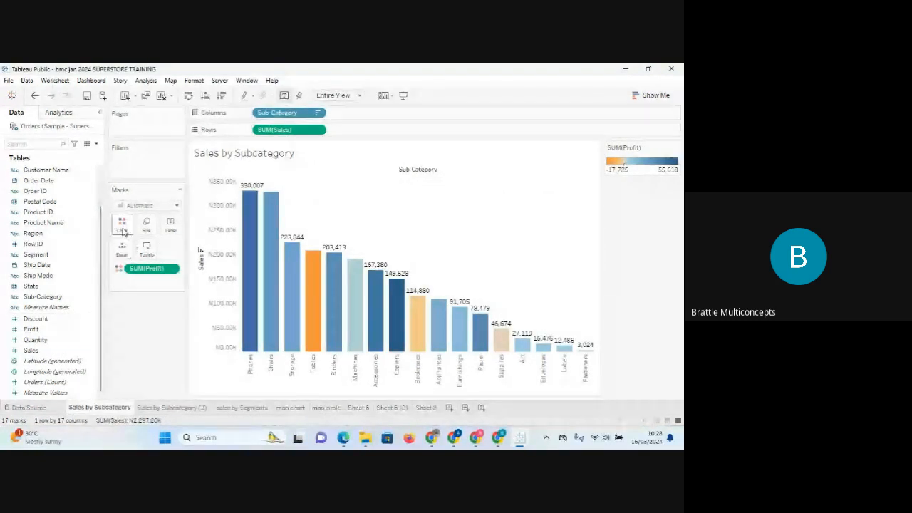
mouse_move(310, 267)
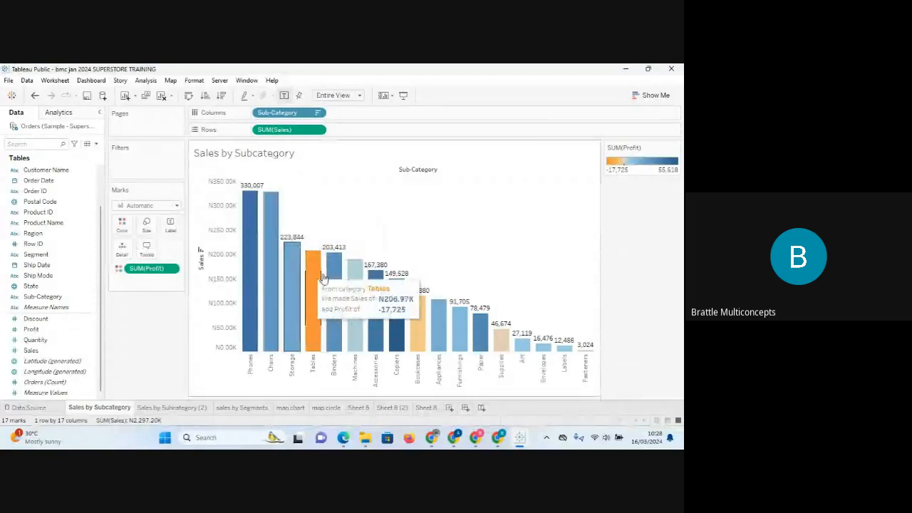
mouse_move(245, 277)
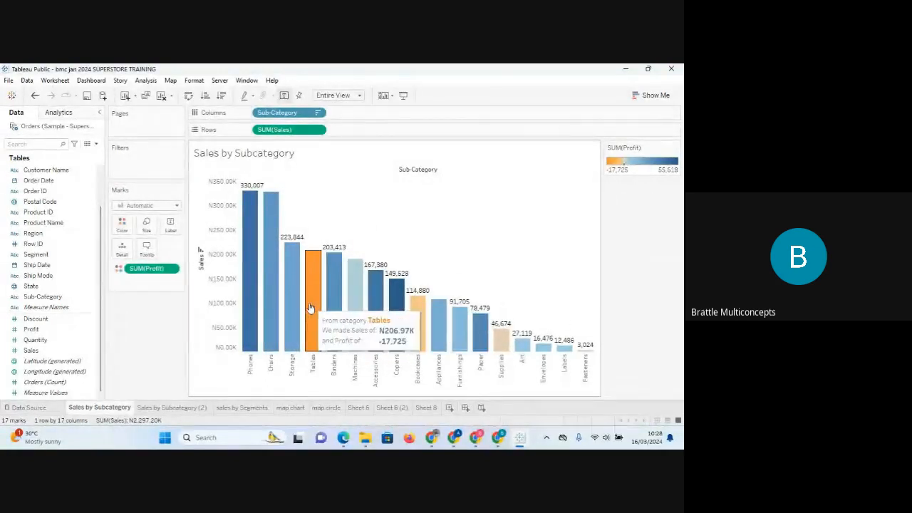
mouse_move(269, 294)
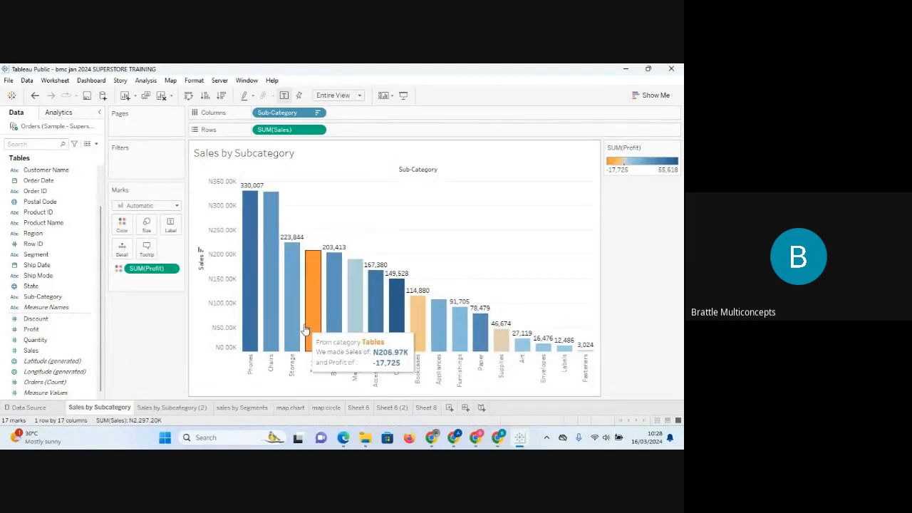
- Review the sales by Segments pie chart and inspect the map tooltip of its Home Office slice
click(242, 408)
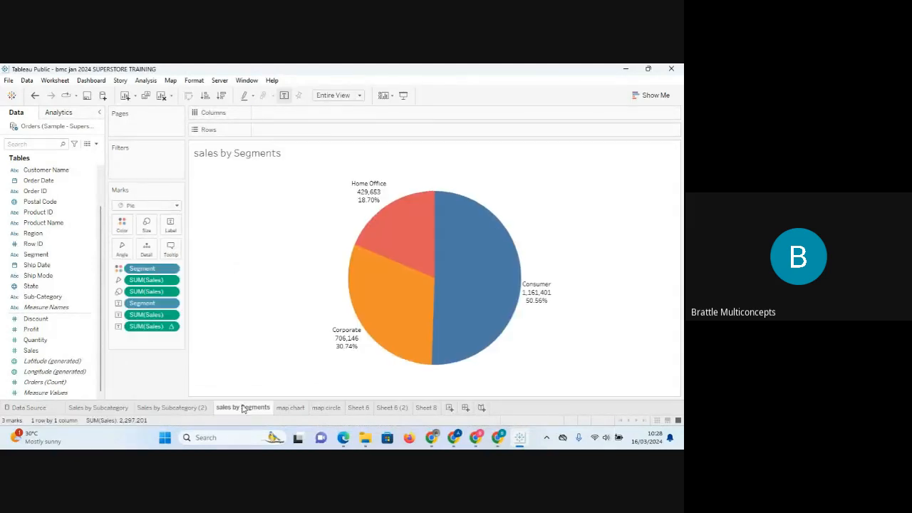
mouse_move(451, 268)
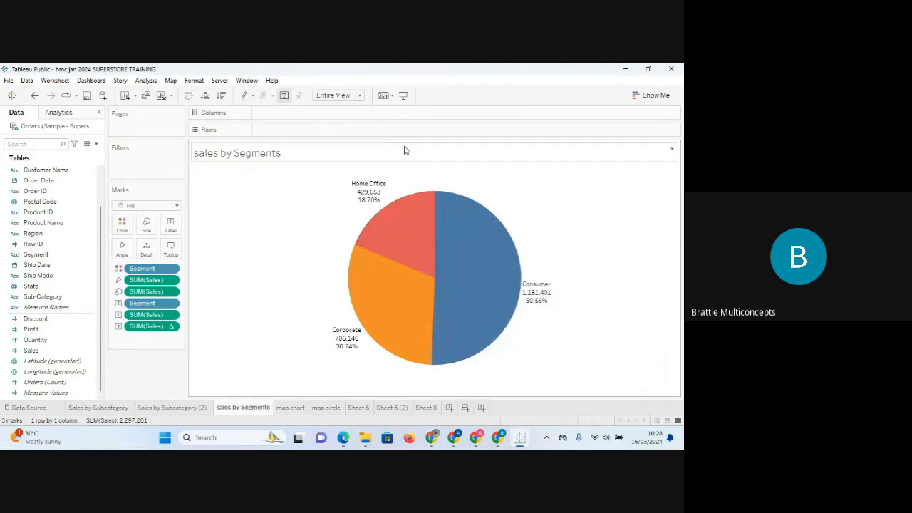
mouse_move(383, 193)
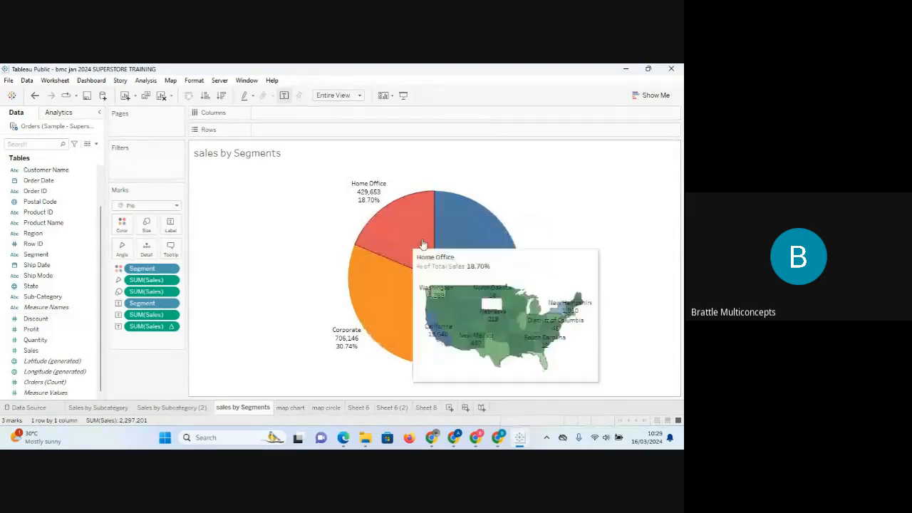
- Compare the filled state map on the map chart sheet with the circle map on the map circle sheet
click(291, 408)
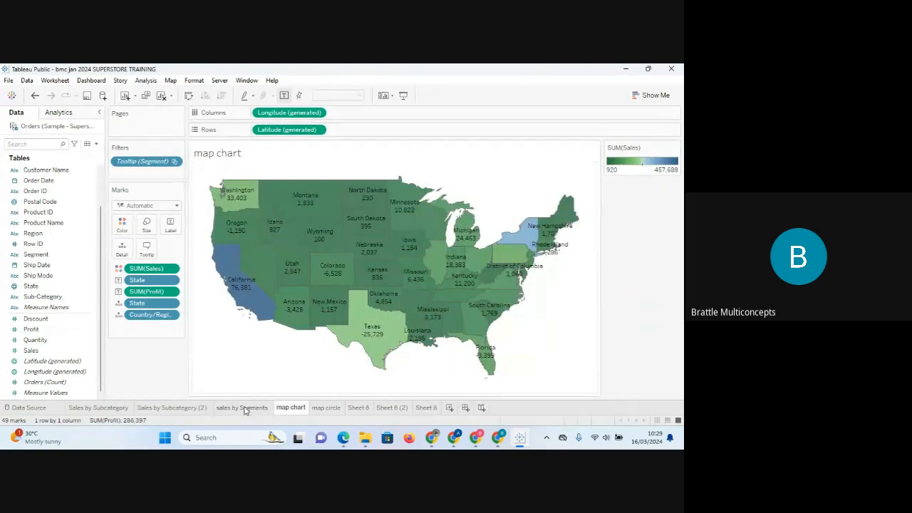
click(327, 408)
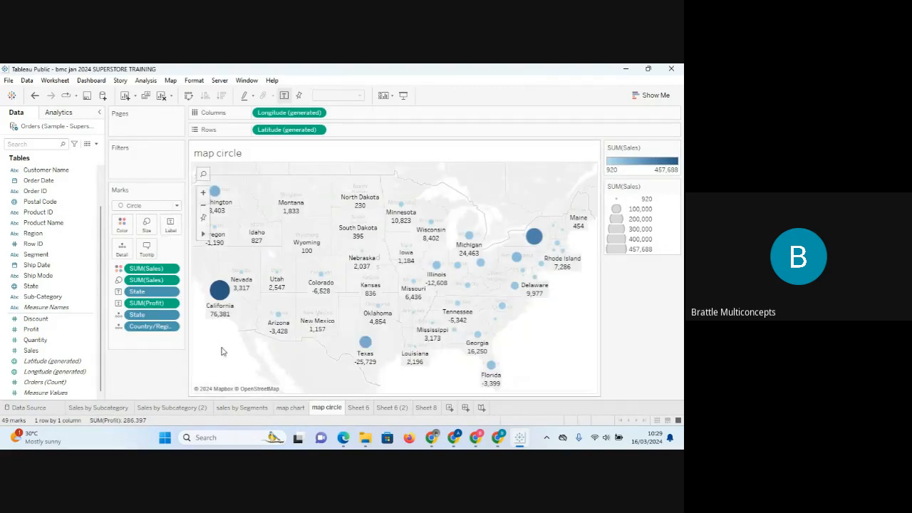
click(290, 408)
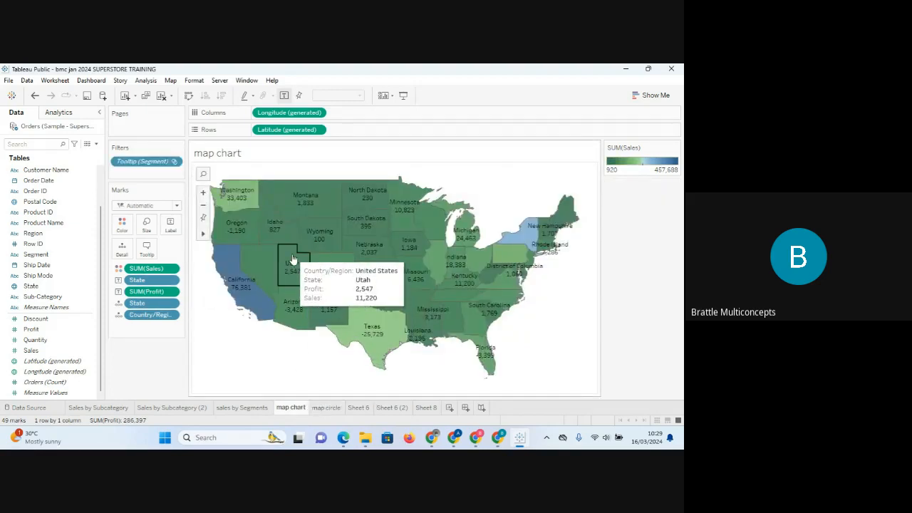
click(325, 408)
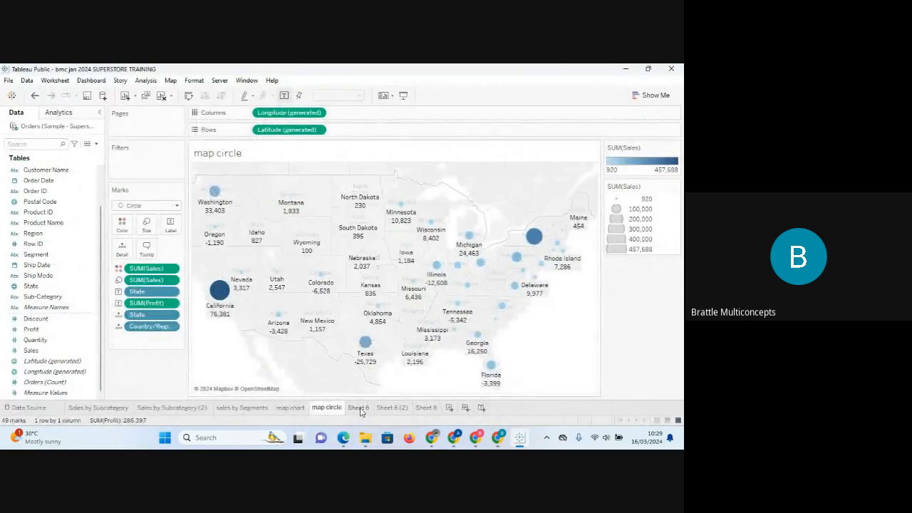
- Examine the date-level options of the Order Date column field in Sheet 6's sales line chart
click(359, 408)
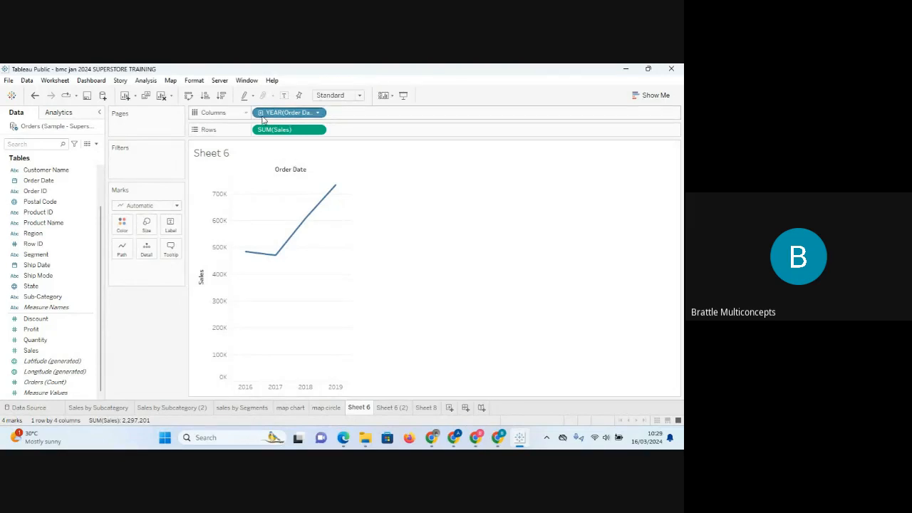
click(319, 114)
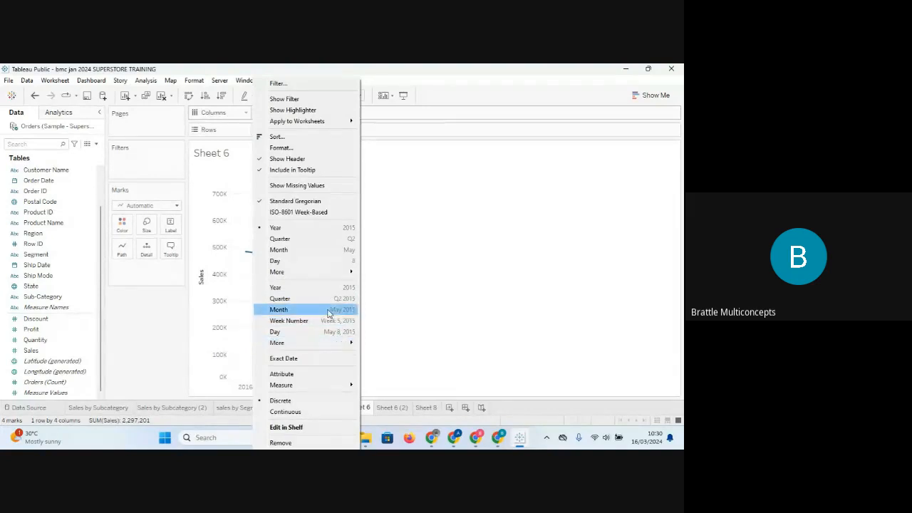
click(471, 312)
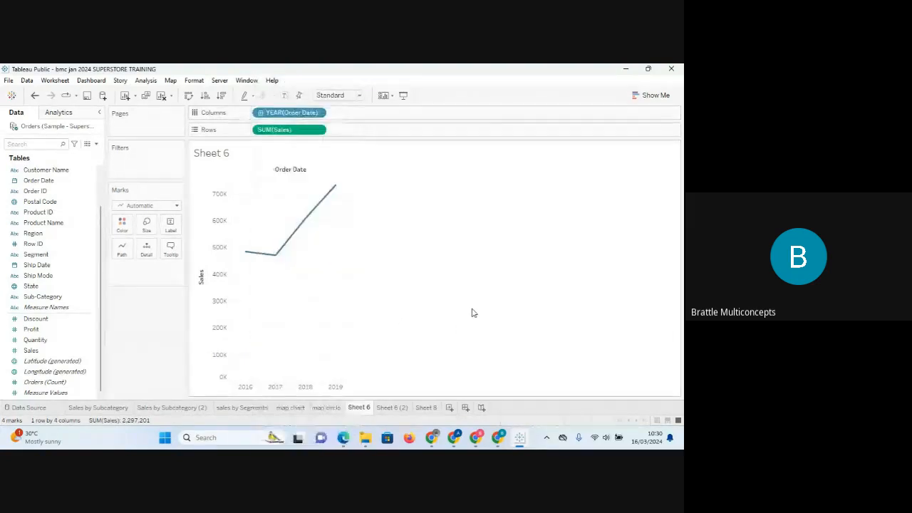
- Review the monthly sales lines on Sheet 6 (2) and fit the Sheet 8 weekday-by-month heatmap to Entire View
click(391, 407)
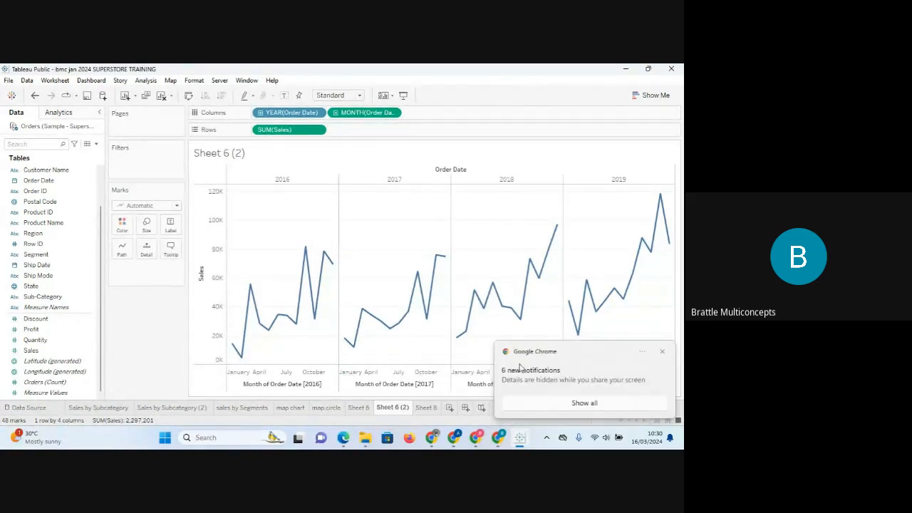
click(427, 407)
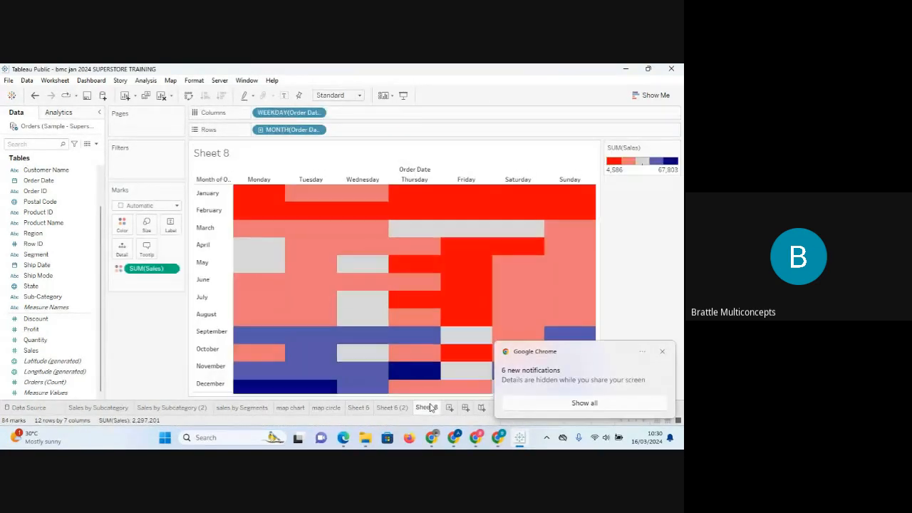
click(663, 353)
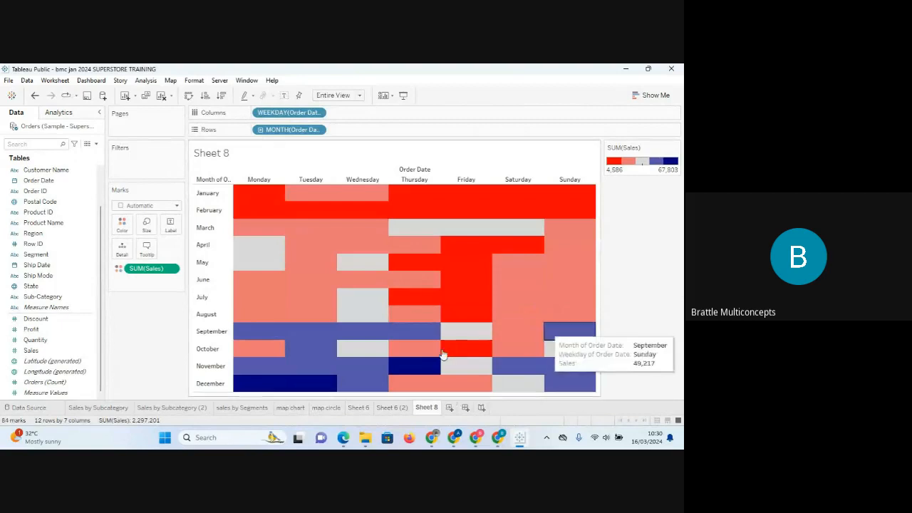
- Add a new blank worksheet, display the Show Me chart options and pick the Customer Name field
click(449, 407)
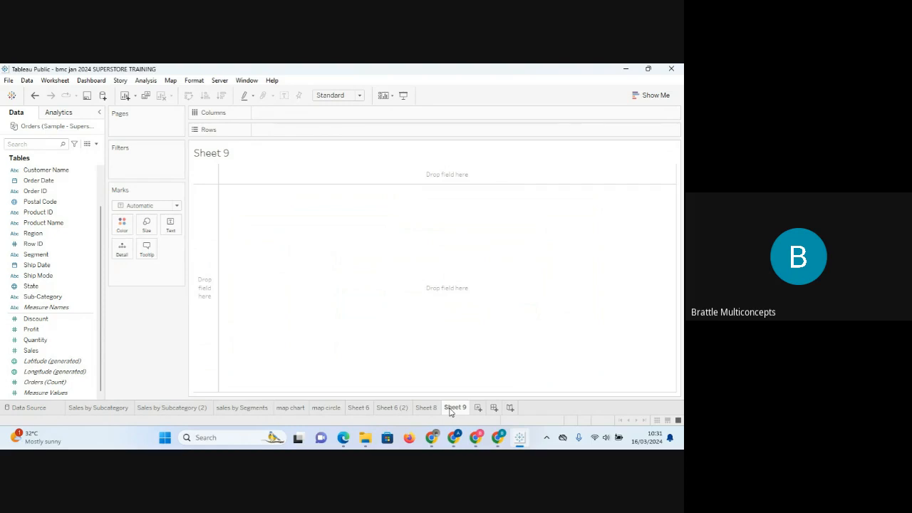
click(644, 97)
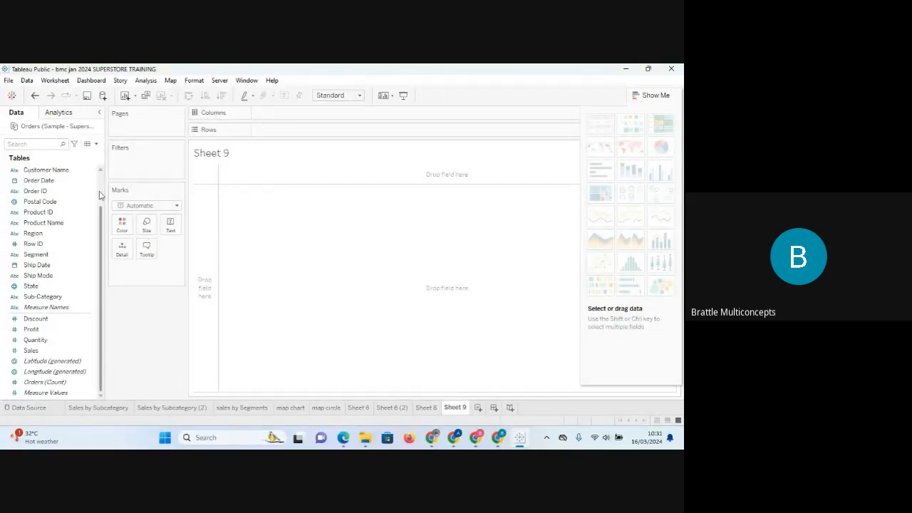
click(46, 171)
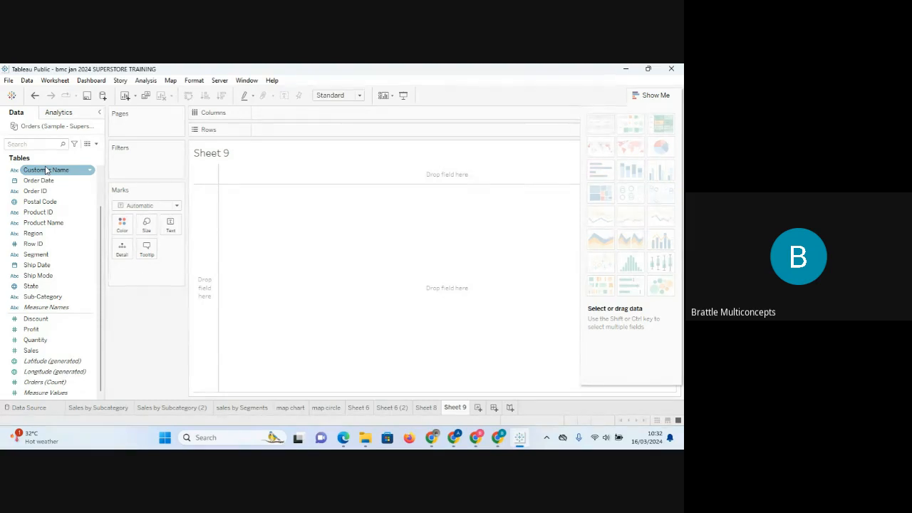
- Place Customer Name on the rows of Sheet 9, adding all its members
drag(47, 170, 281, 130)
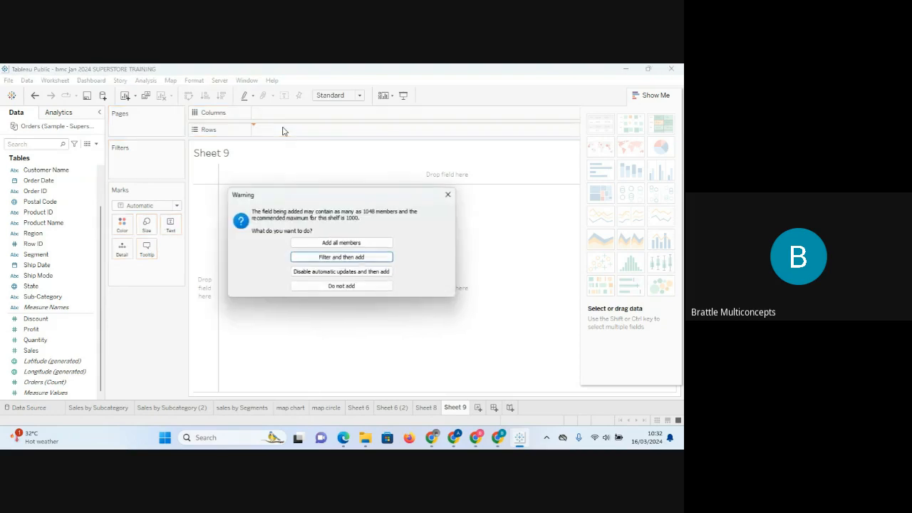
click(341, 243)
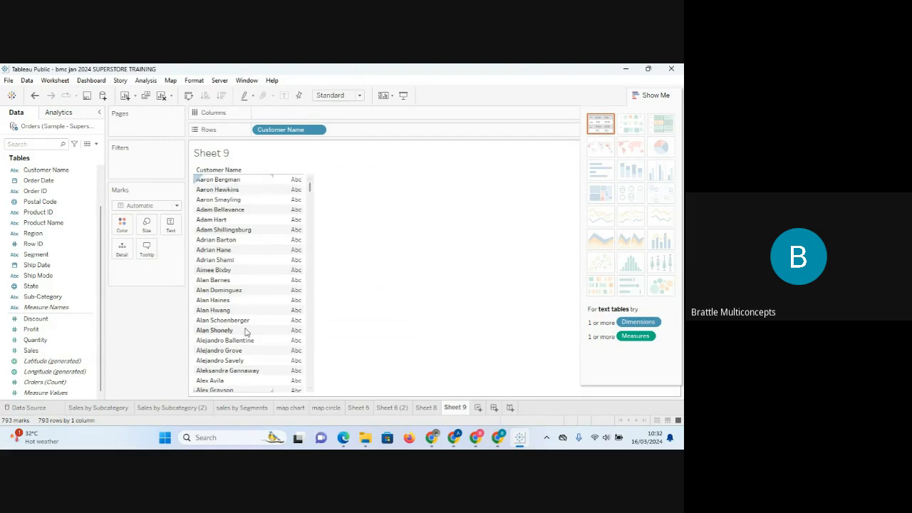
mouse_move(309, 187)
mouse_down()
mouse_move(312, 397)
mouse_move(312, 182)
mouse_up()
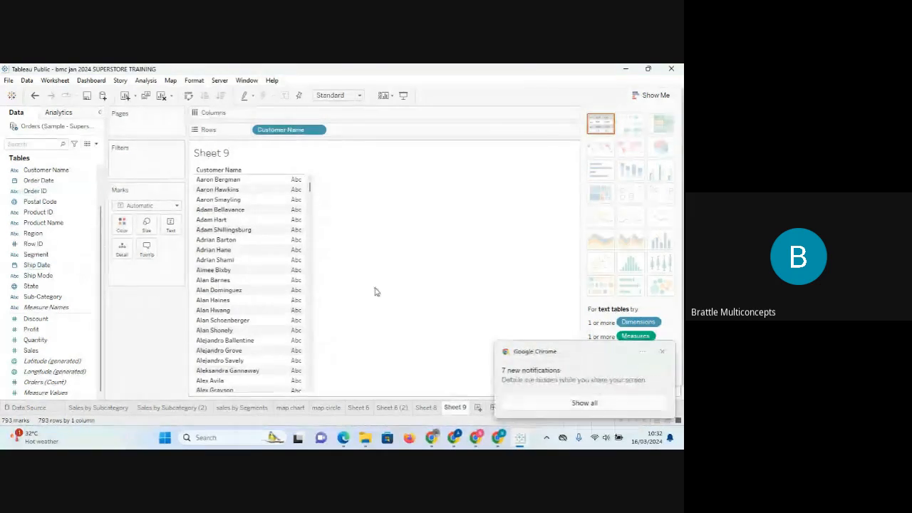
- Add Sales as the text values beside the customer names and sort the customers by sales in descending order
click(35, 255)
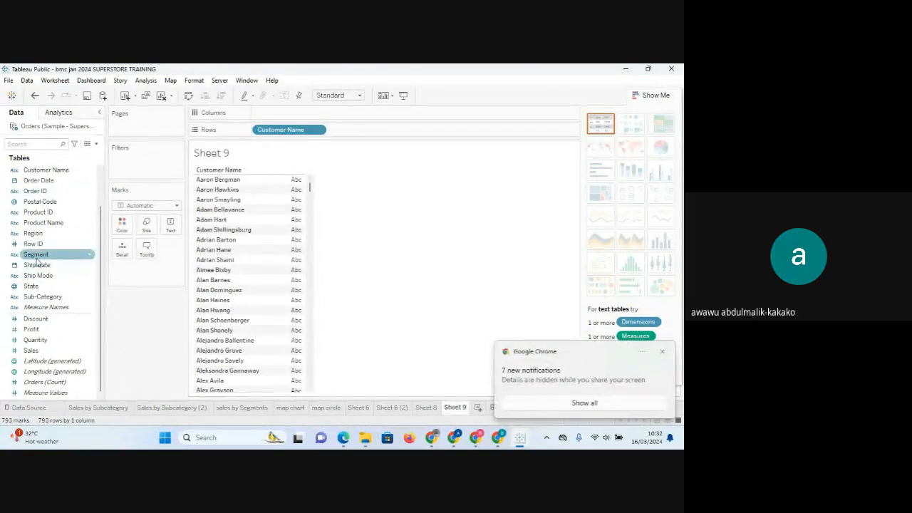
click(37, 350)
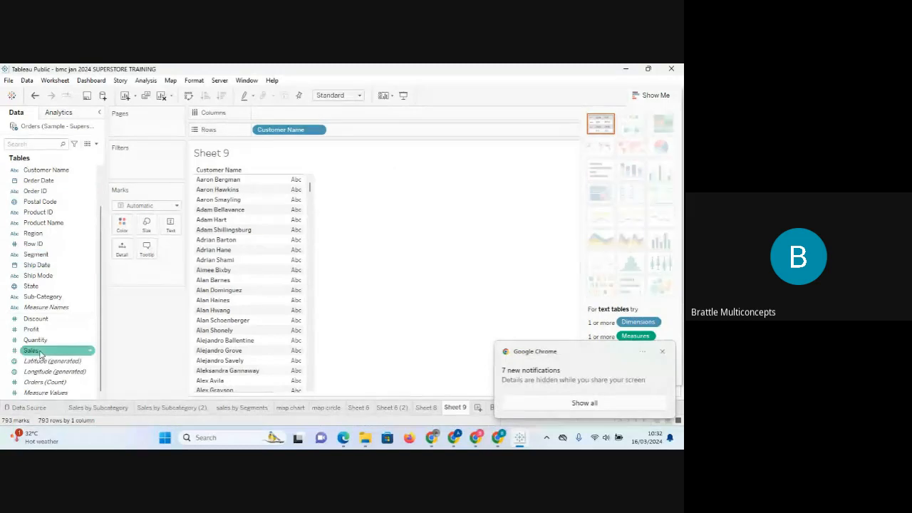
drag(40, 352, 292, 191)
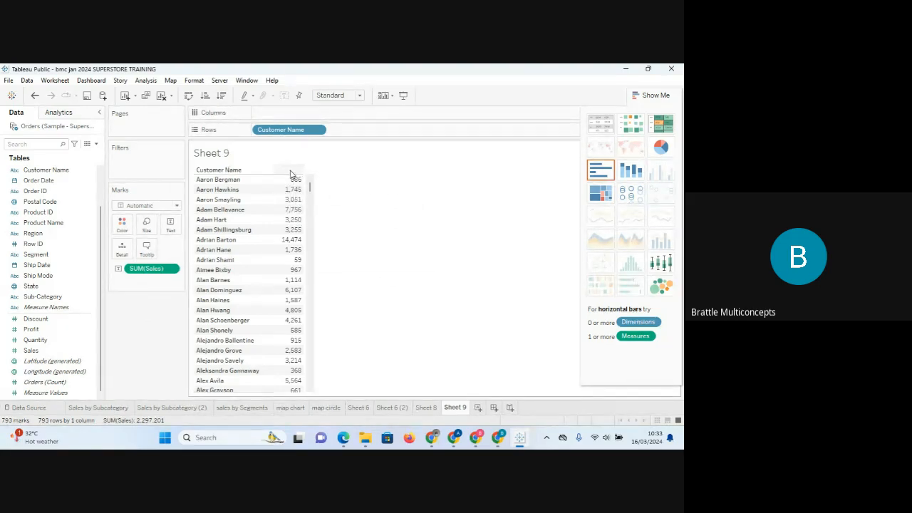
click(220, 96)
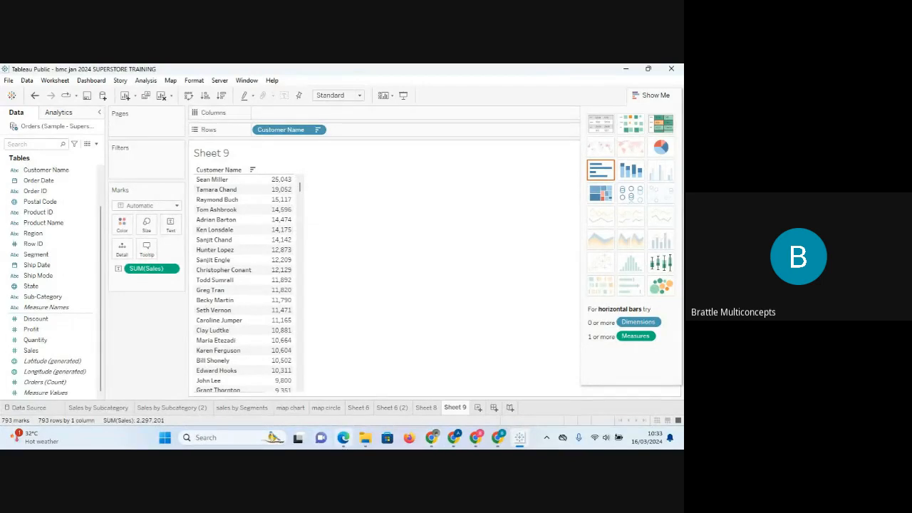
mouse_move(432, 437)
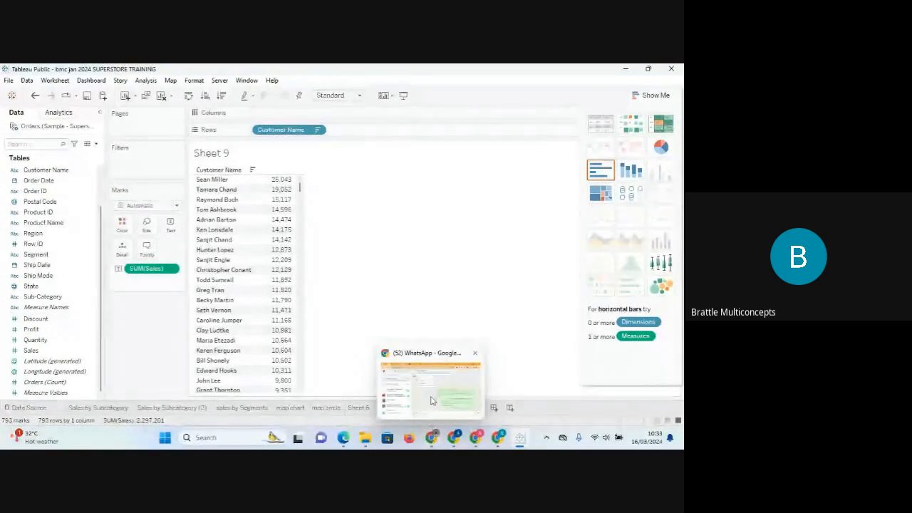
mouse_move(462, 424)
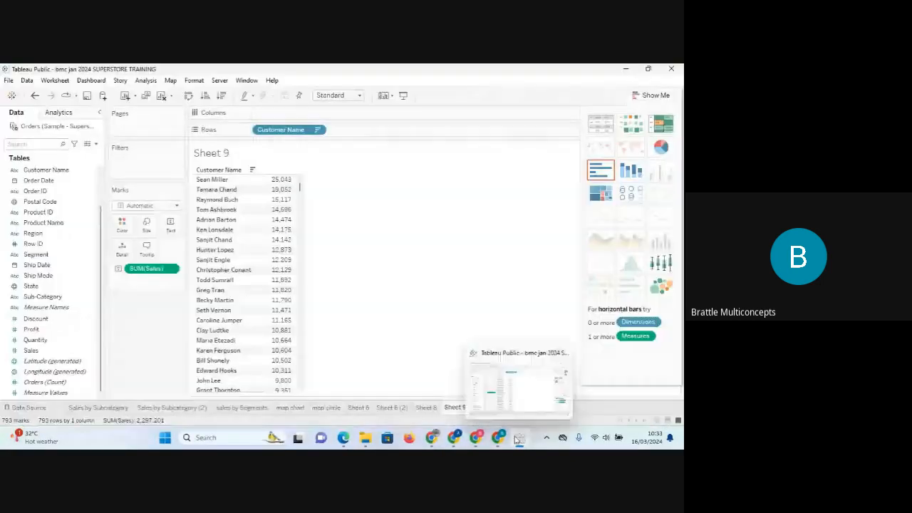
click(432, 438)
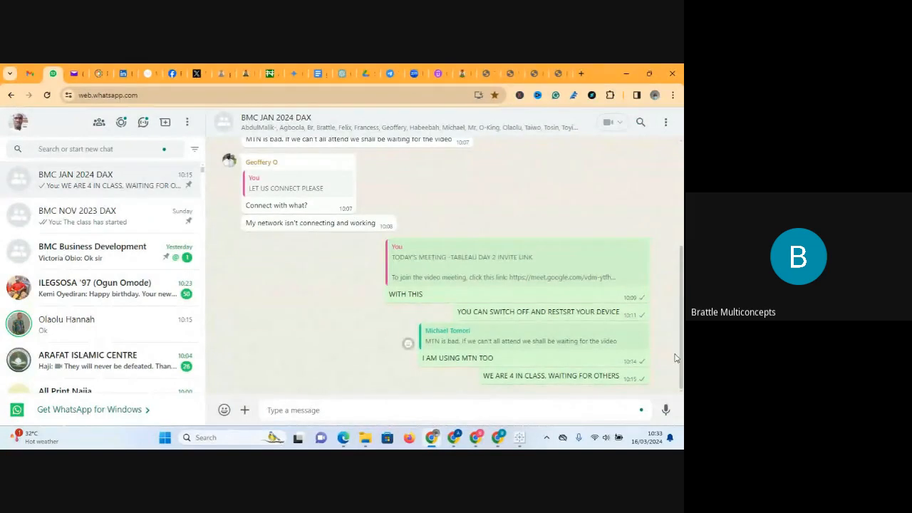
click(519, 438)
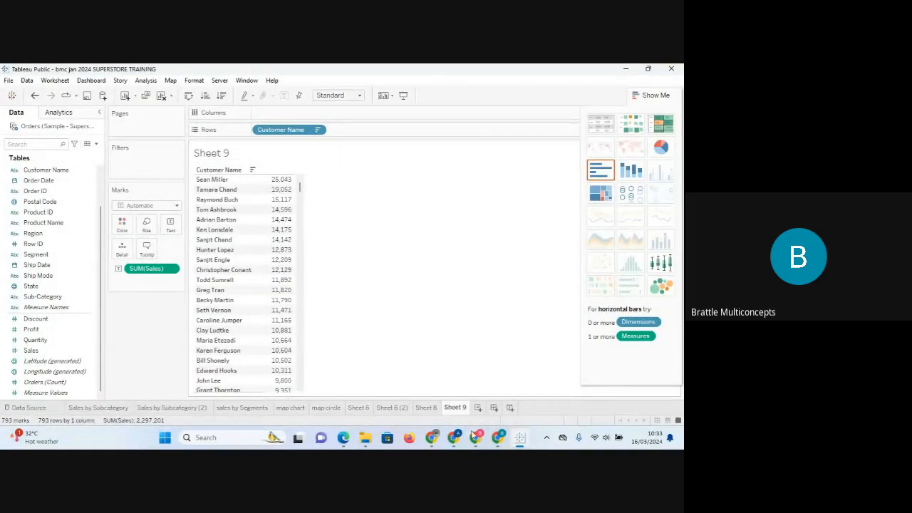
mouse_move(483, 444)
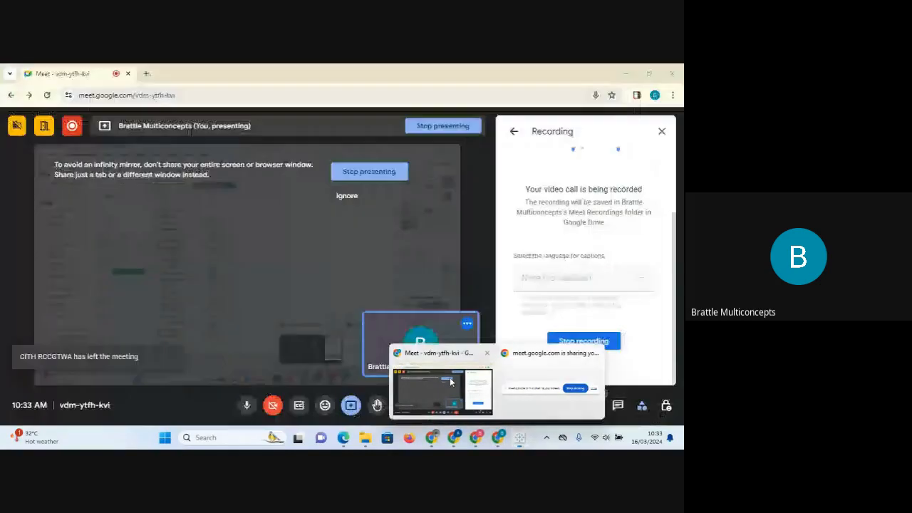
click(453, 381)
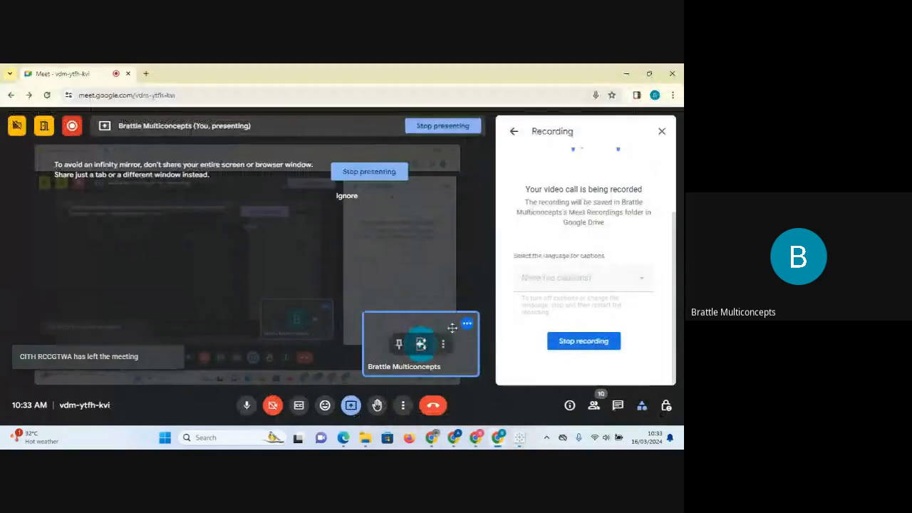
click(350, 406)
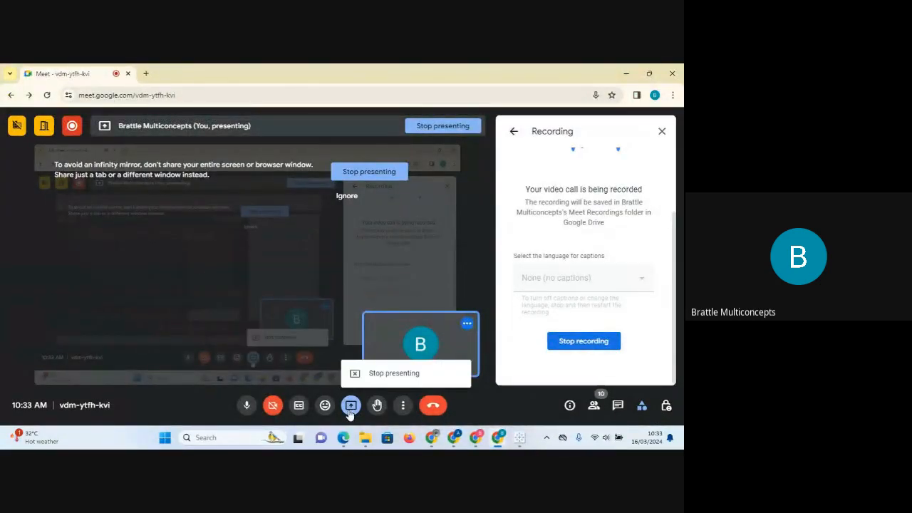
- Switch to WhatsApp and forward today's Tableau Day 2 invite, Actors&Directors.xlsx and Employee_Sales.xlsx from BMC JAN 2024 DAX to BMC NOV 2023 DAX
click(432, 440)
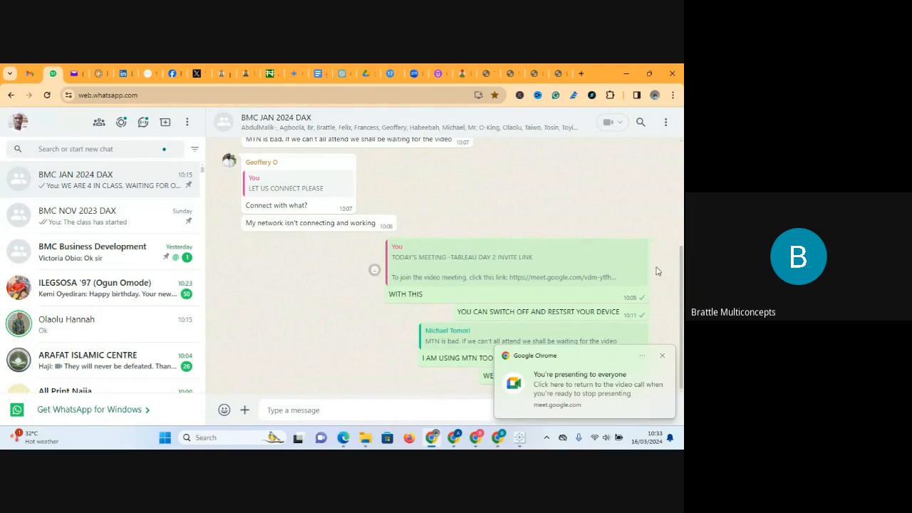
scroll(670, 197, up, 8)
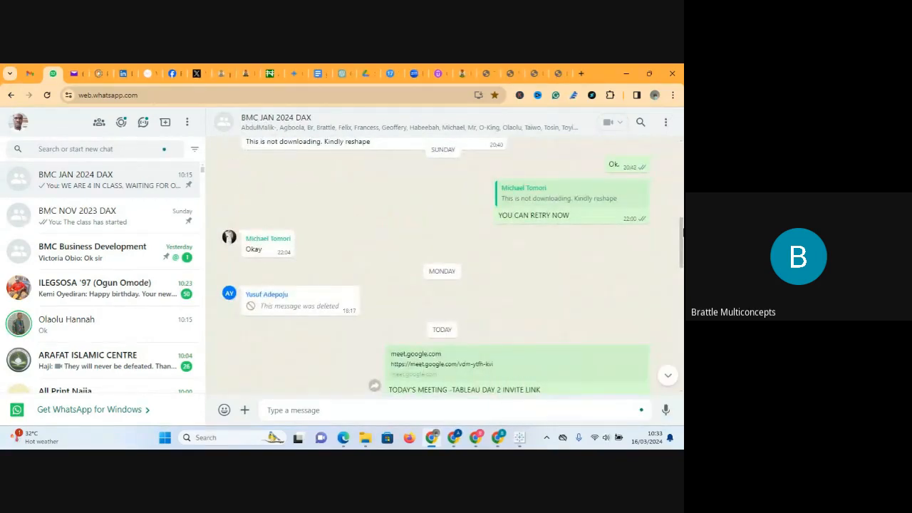
scroll(670, 271, up, 10)
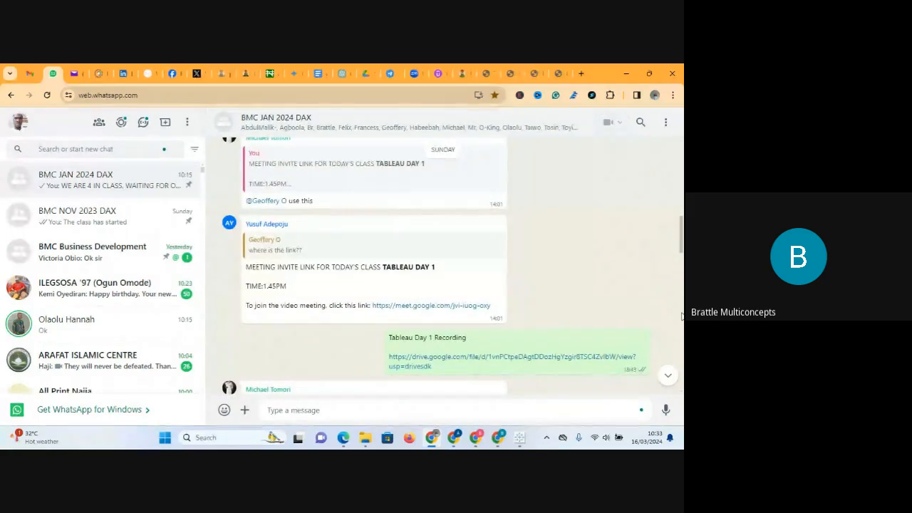
scroll(630, 222, down, 5)
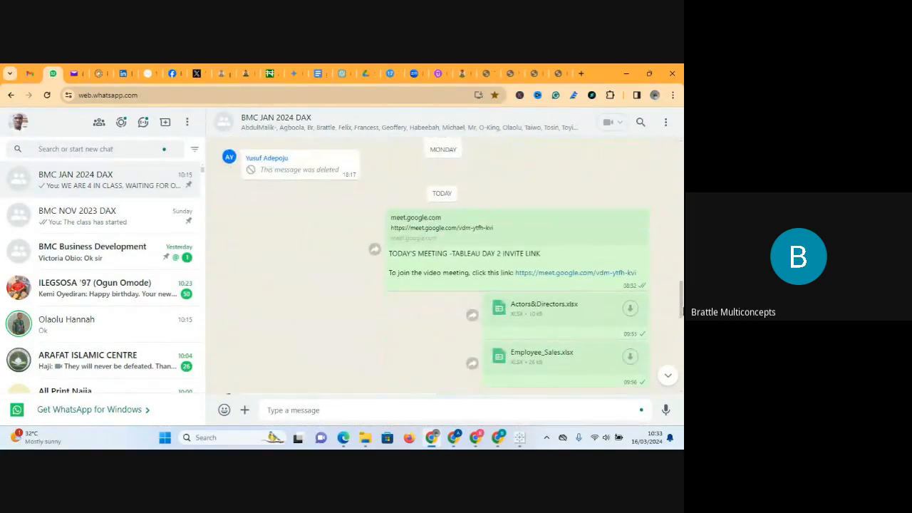
click(639, 221)
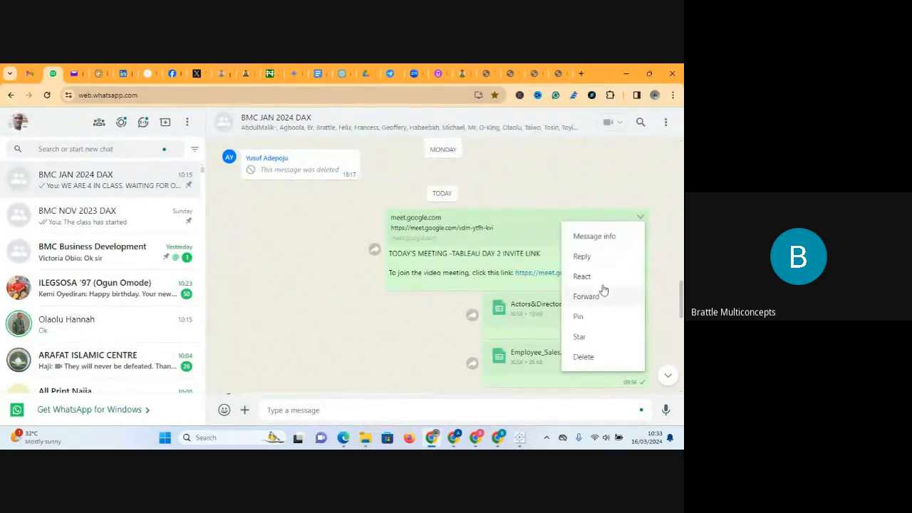
click(582, 298)
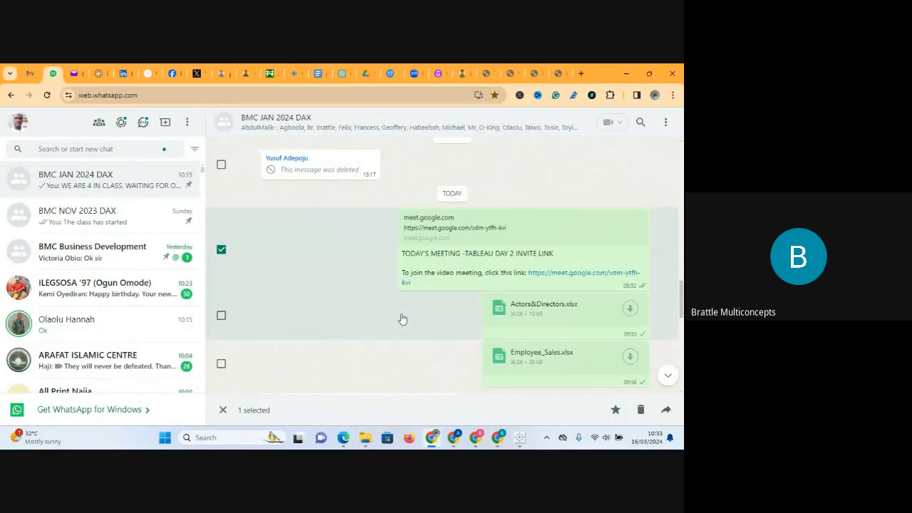
click(221, 315)
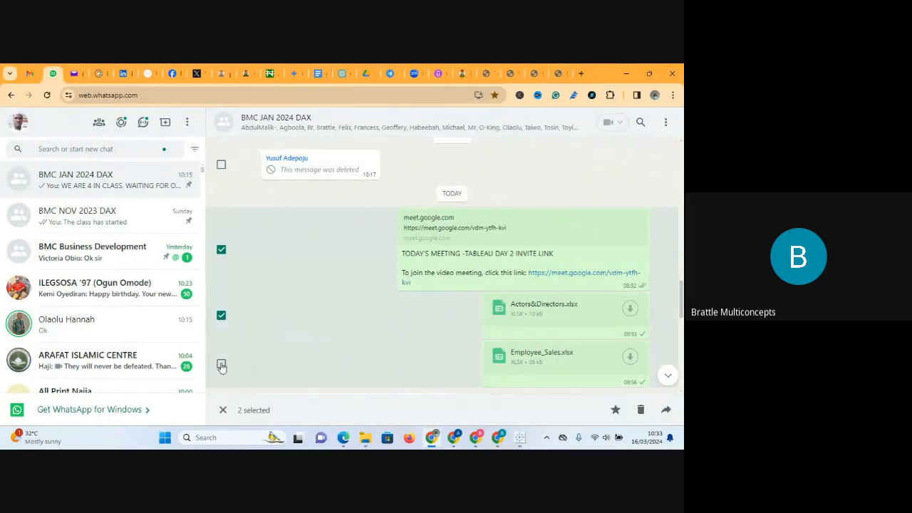
click(221, 364)
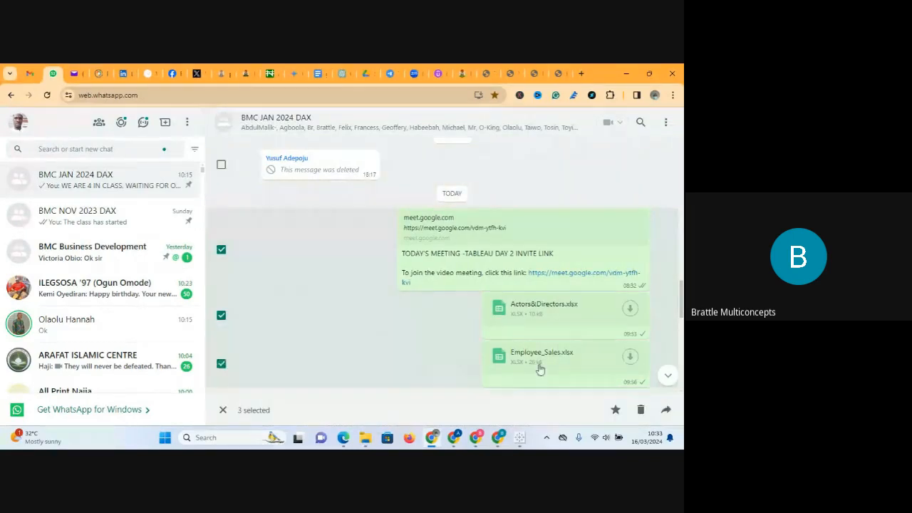
click(665, 412)
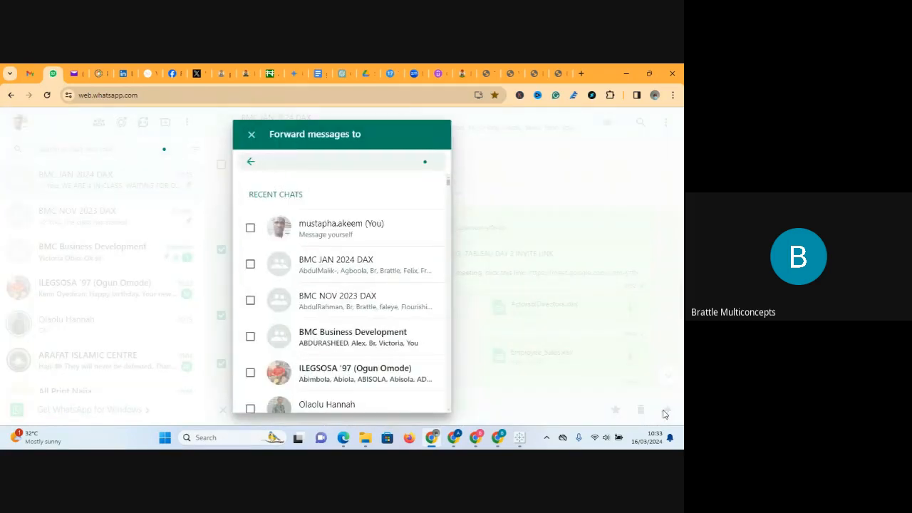
click(250, 301)
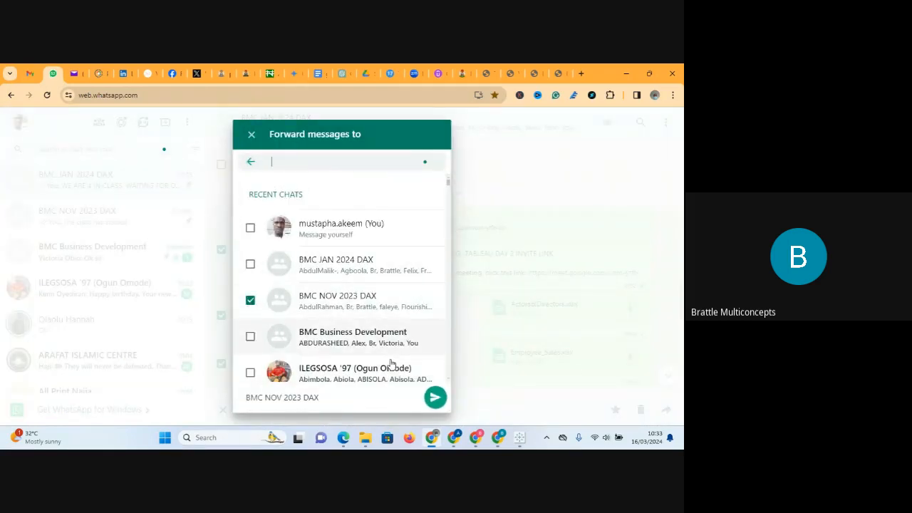
click(435, 397)
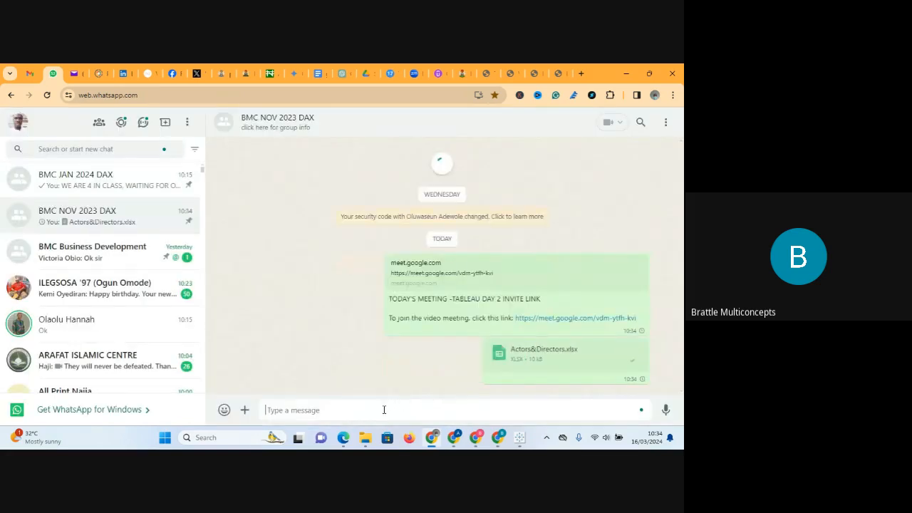
- Send the message "WE JUST STARTED. APOLOGY" to the BMC NOV 2023 DAX group
text(WE JU)
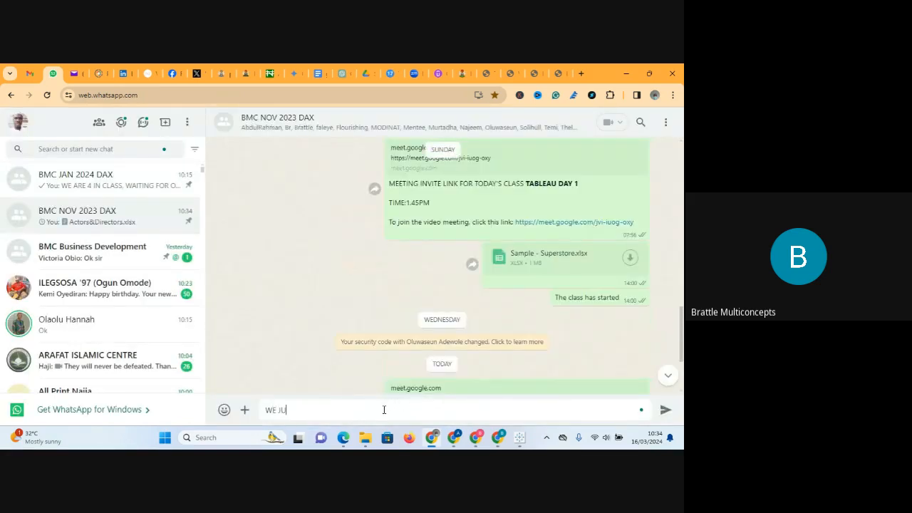
text(ST STARTED)
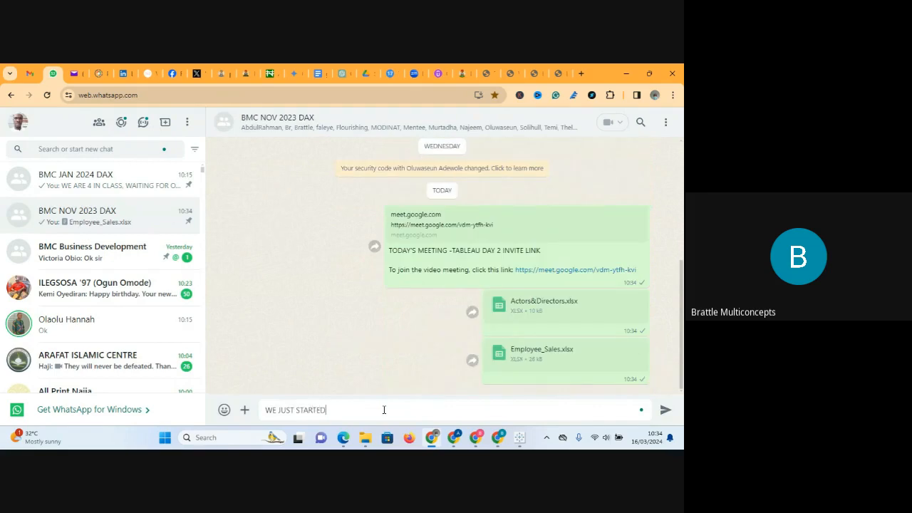
text(. APOLOGY)
key(Return)
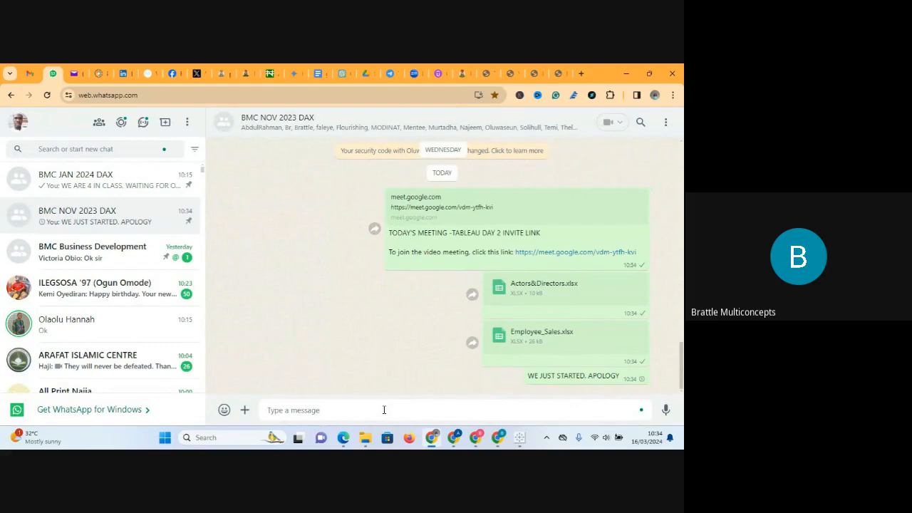
- Reopen the BMC JAN 2024 DAX chat, minimize WhatsApp, return to the Tableau worksheet and dismiss the presenting notification
click(122, 183)
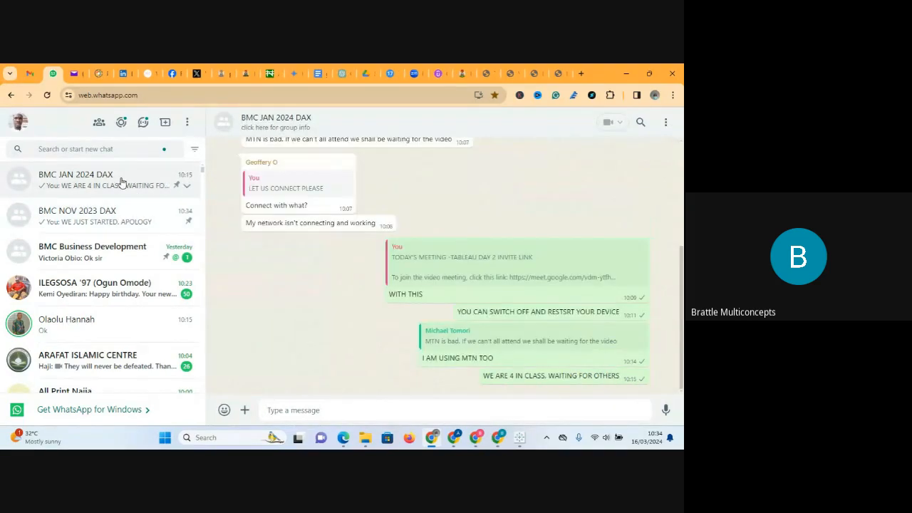
click(627, 72)
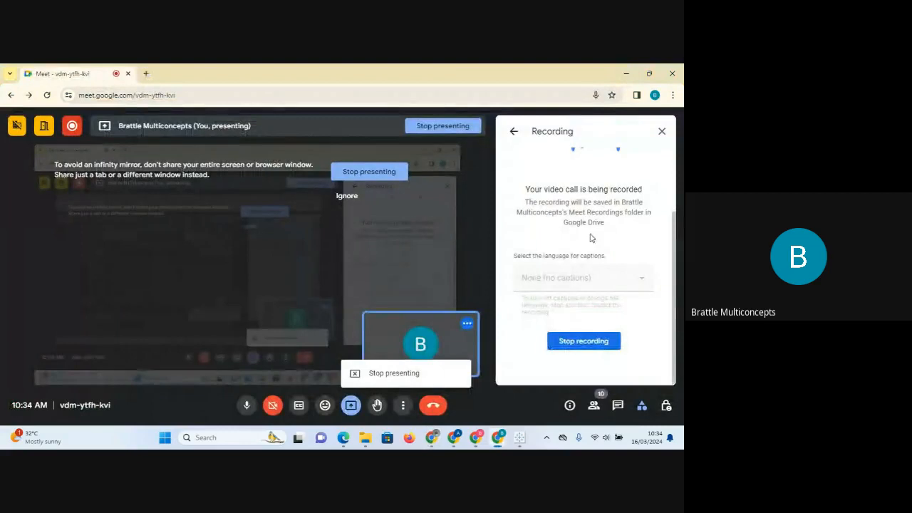
click(351, 408)
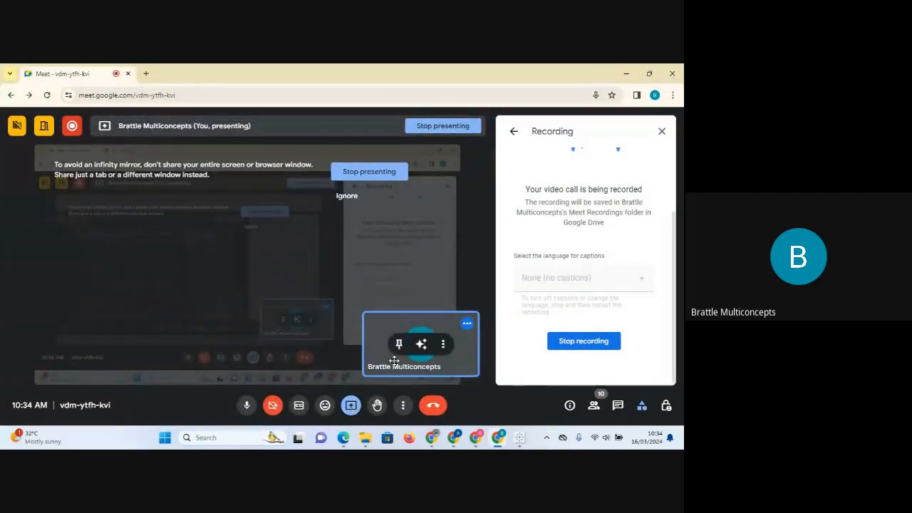
click(520, 439)
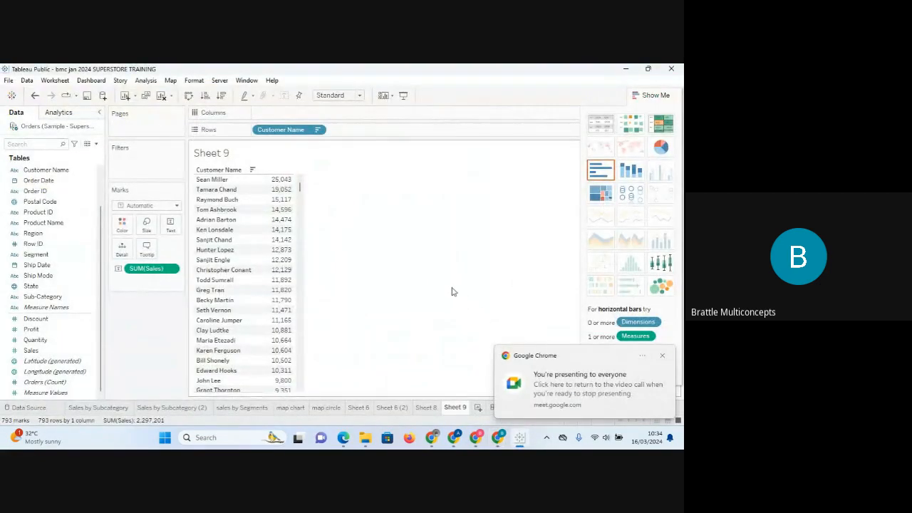
click(663, 358)
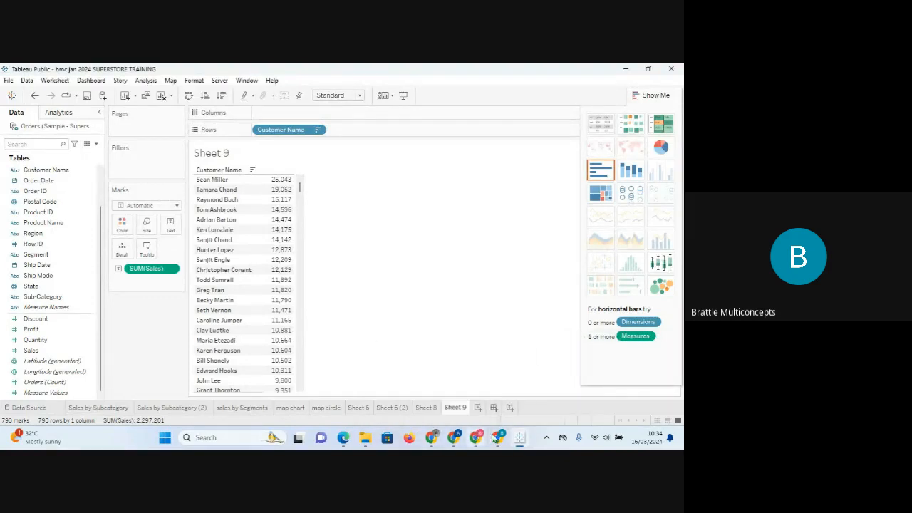
- Switch to the Google Meet call and close its Recording panel
mouse_move(501, 441)
click(476, 354)
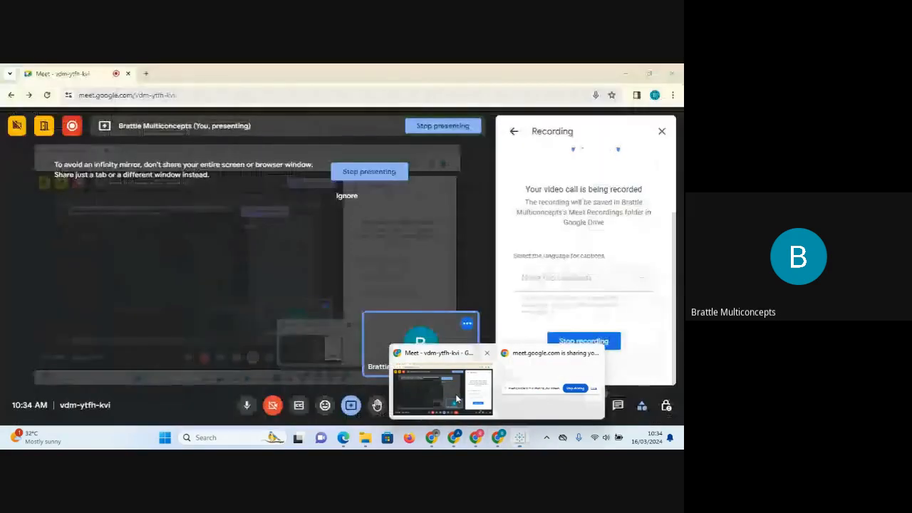
click(662, 131)
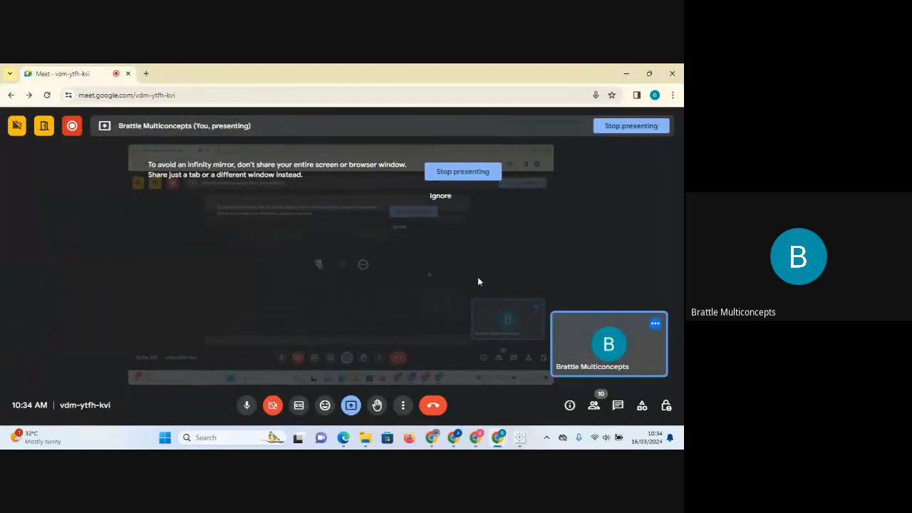
- Switch back to the Tableau worksheet, dismiss the presenting notification and convert the customer sales table into a packed bubbles chart
click(518, 437)
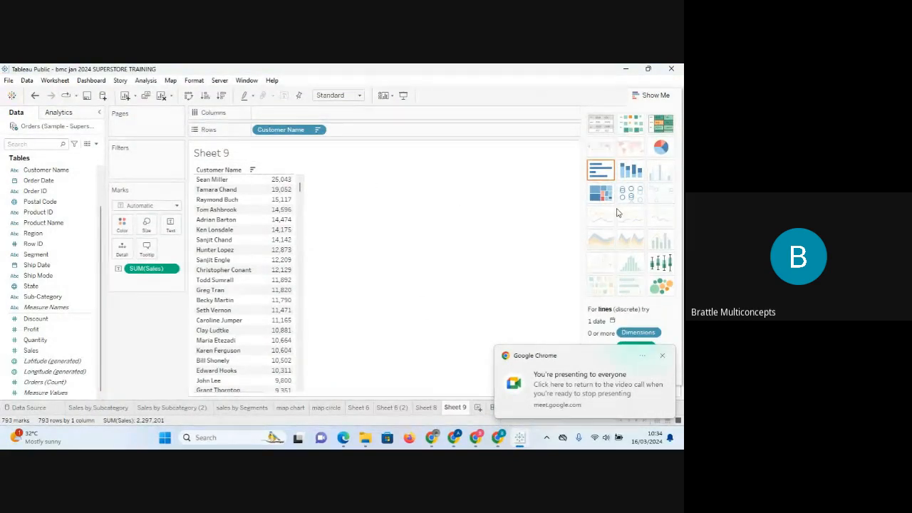
click(661, 355)
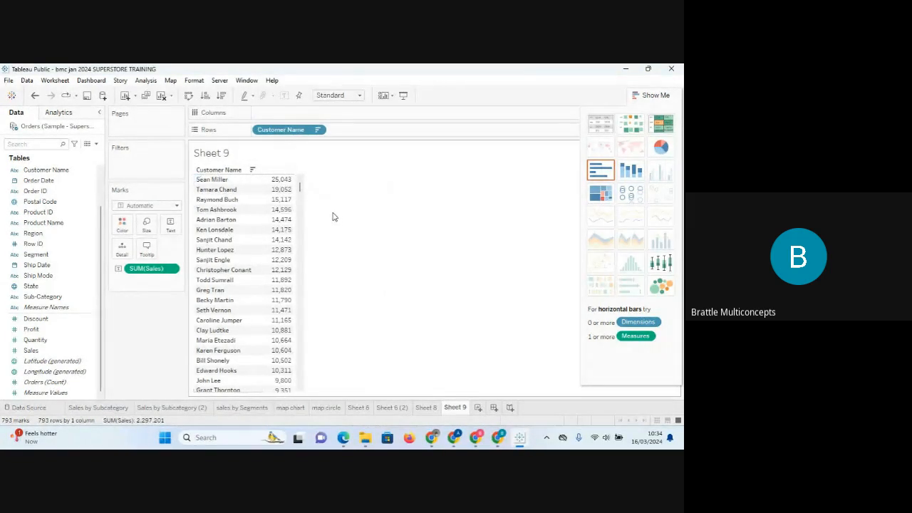
drag(299, 190, 296, 169)
click(661, 287)
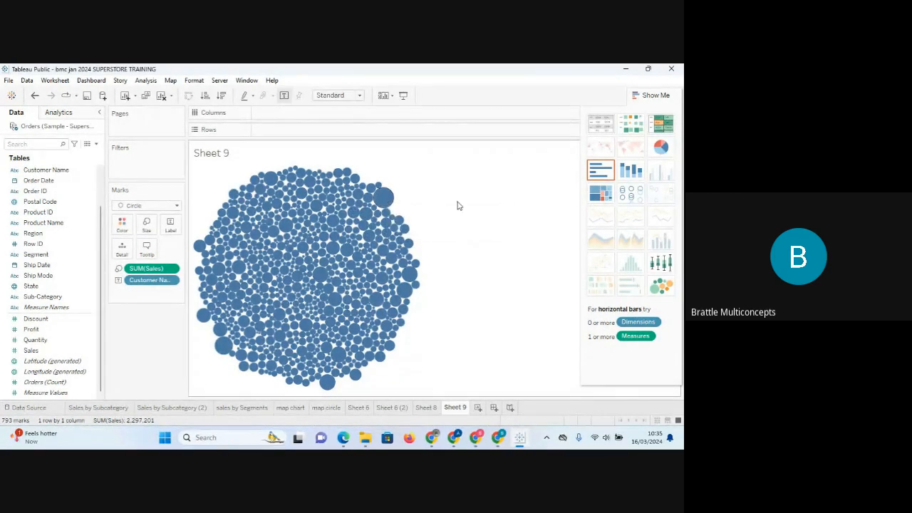
- Try the customer sales as a treemap with the chart suggestions hidden, and change it back to packed bubbles
click(600, 193)
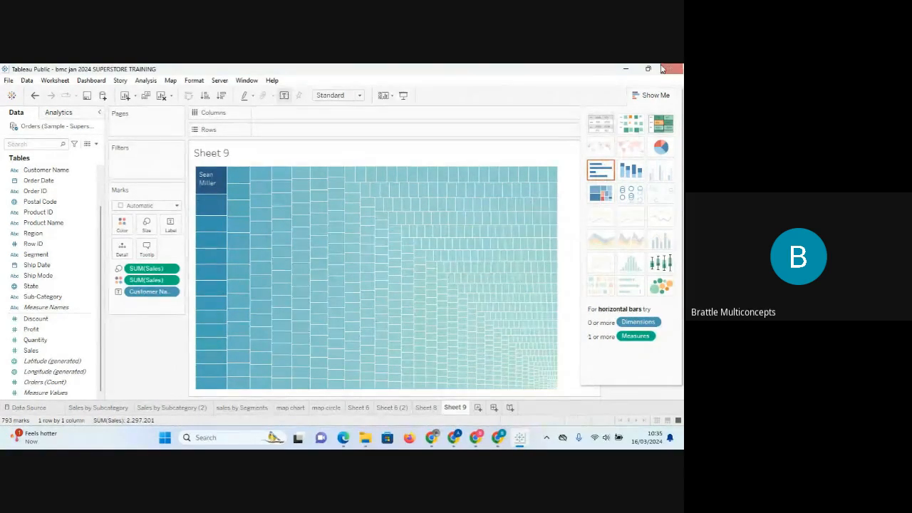
click(653, 97)
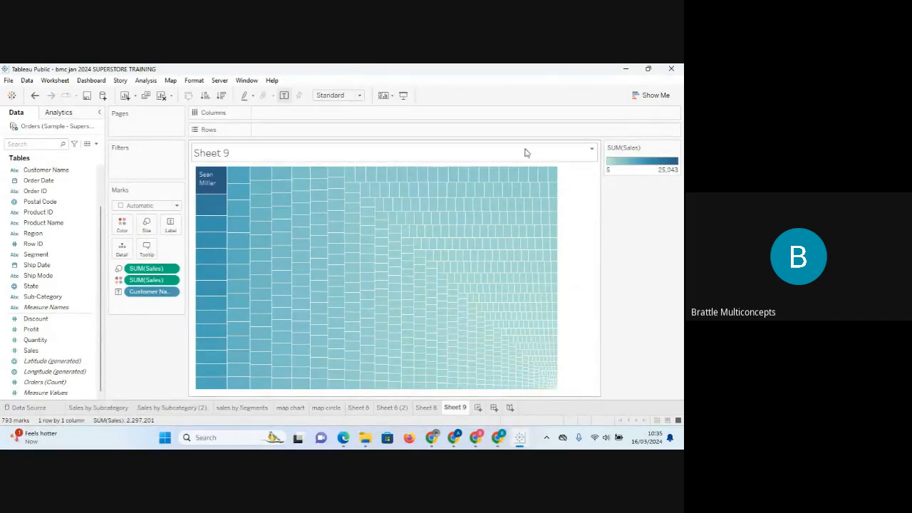
click(642, 97)
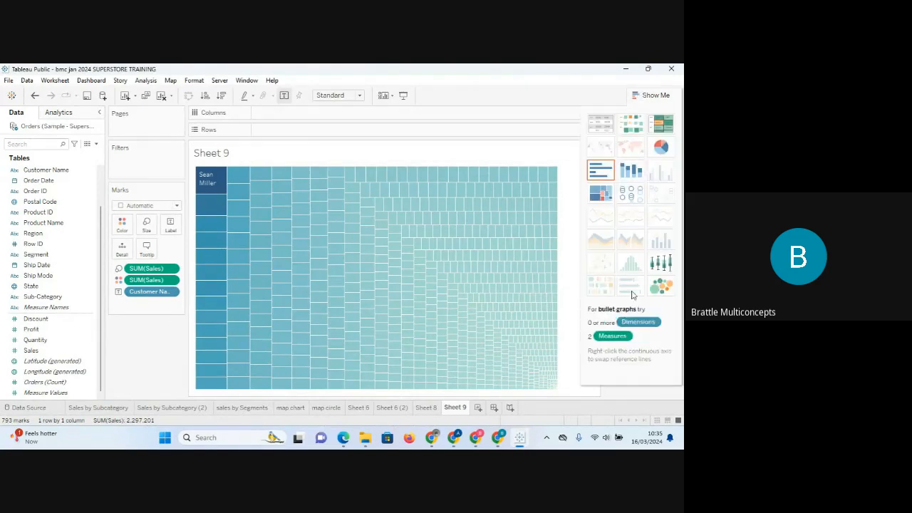
click(662, 287)
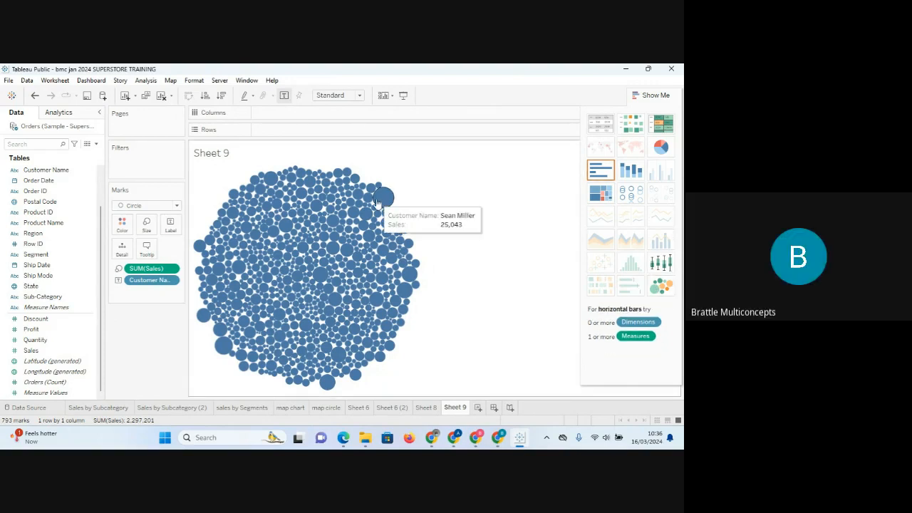
- Show the customer sales as a text table for comparison and return to the packed bubbles chart
click(606, 127)
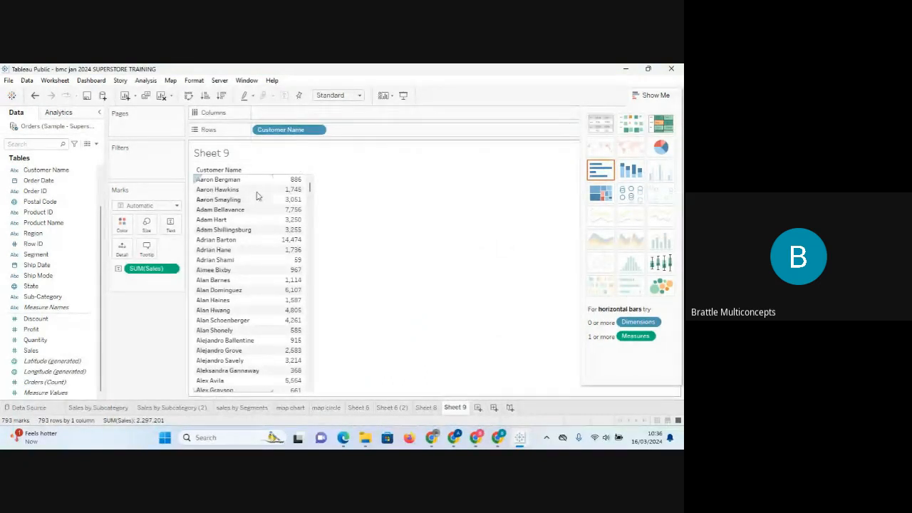
mouse_move(299, 187)
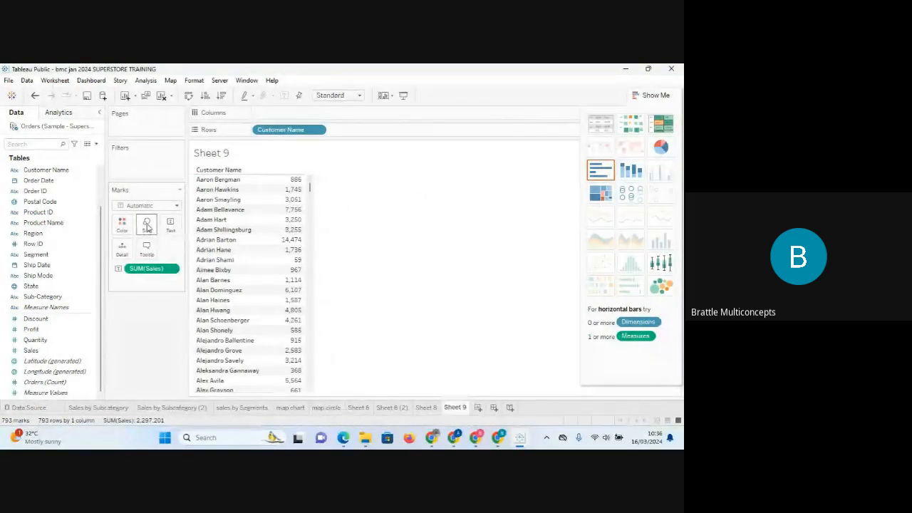
click(661, 287)
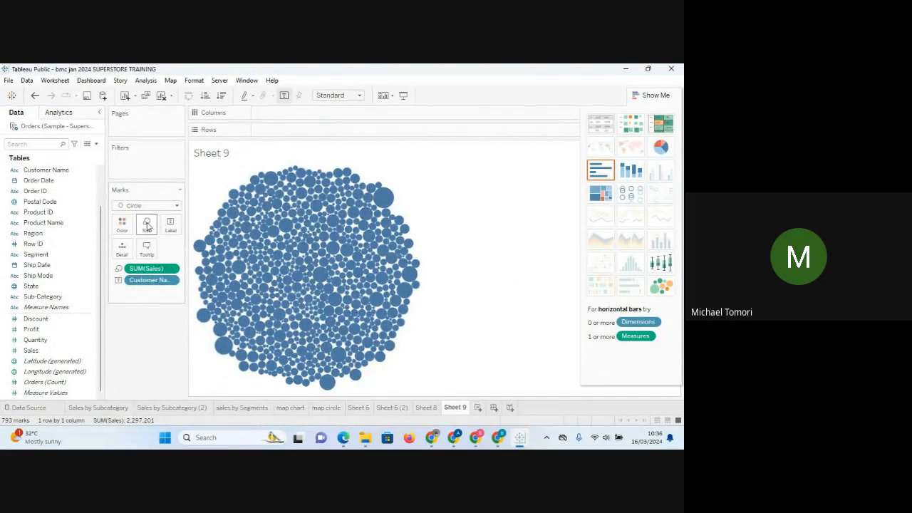
mouse_move(404, 290)
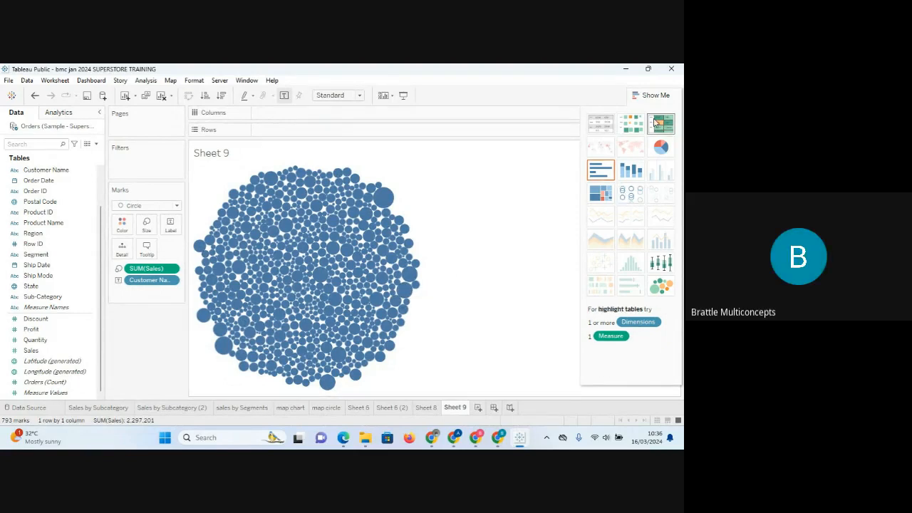
- Hide the chart suggestions beside the packed bubbles chart
click(649, 96)
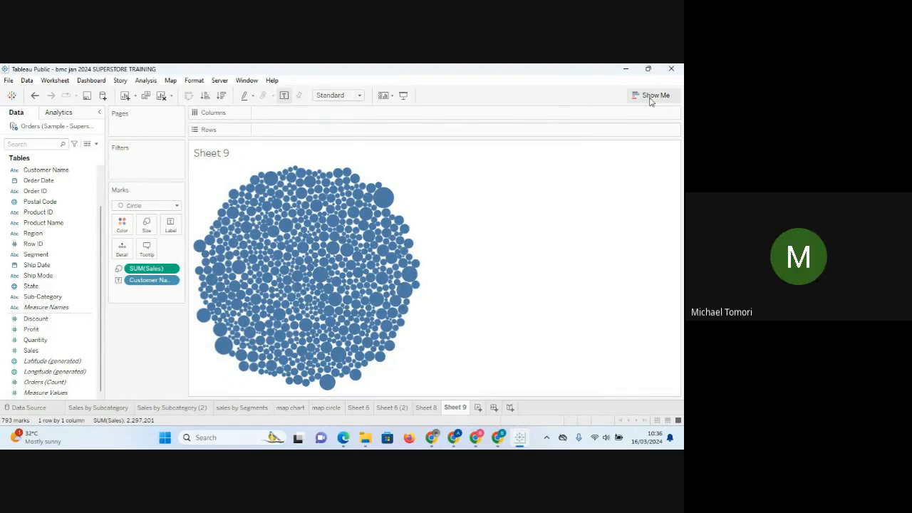
click(649, 98)
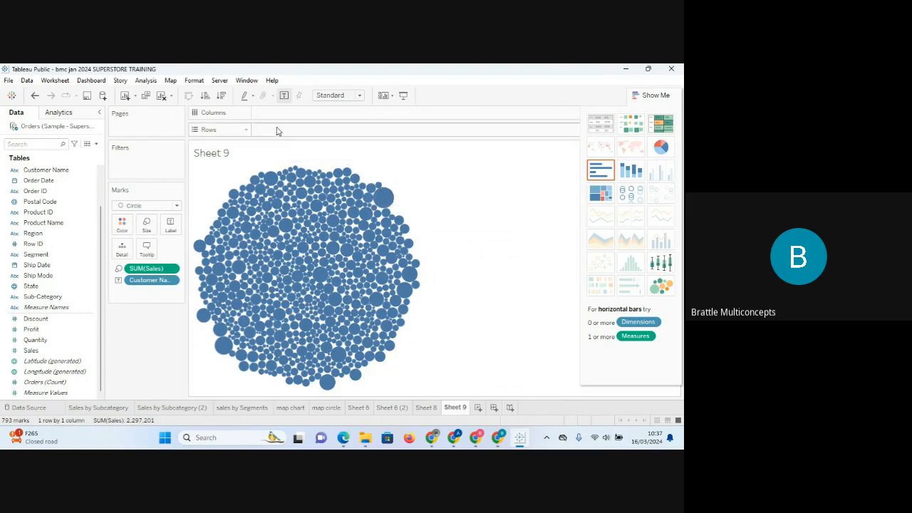
mouse_move(383, 205)
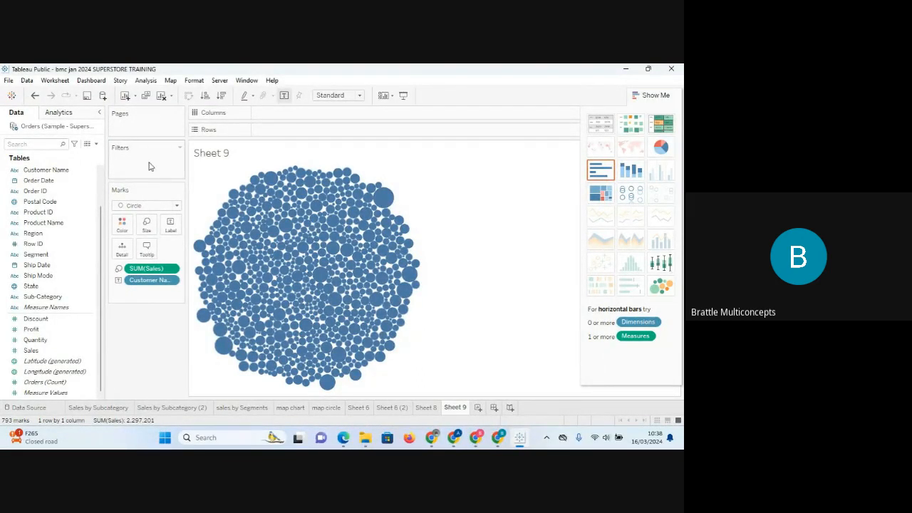
click(658, 98)
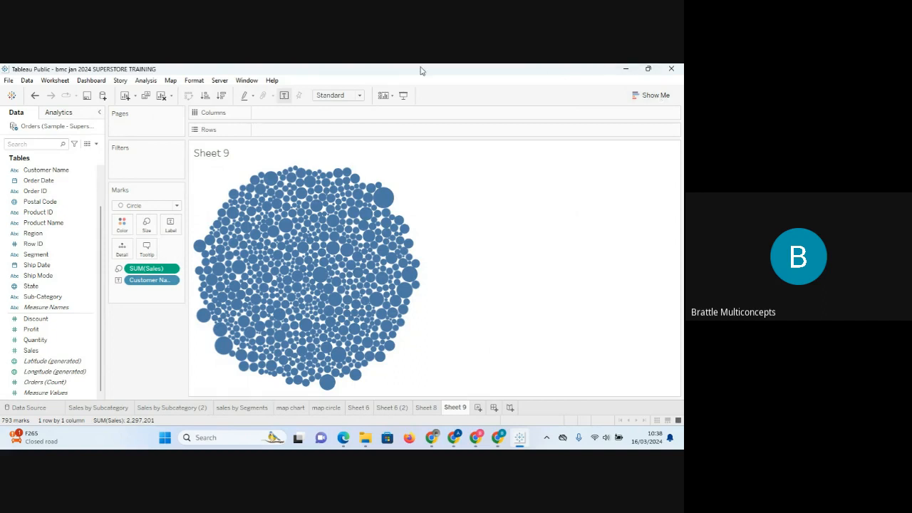
mouse_move(272, 206)
mouse_move(385, 284)
mouse_move(216, 280)
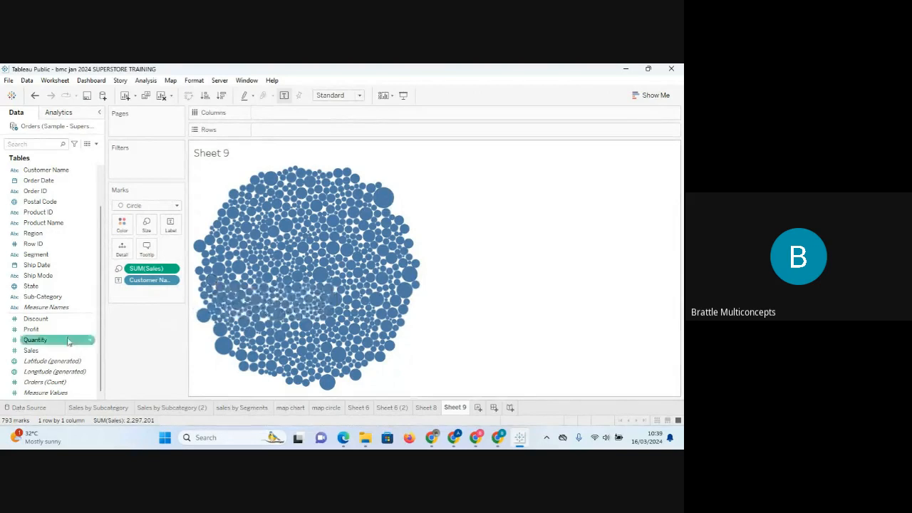
- Add a filter on the Sales field to the worksheet, using Sum as the aggregation
drag(48, 353, 143, 163)
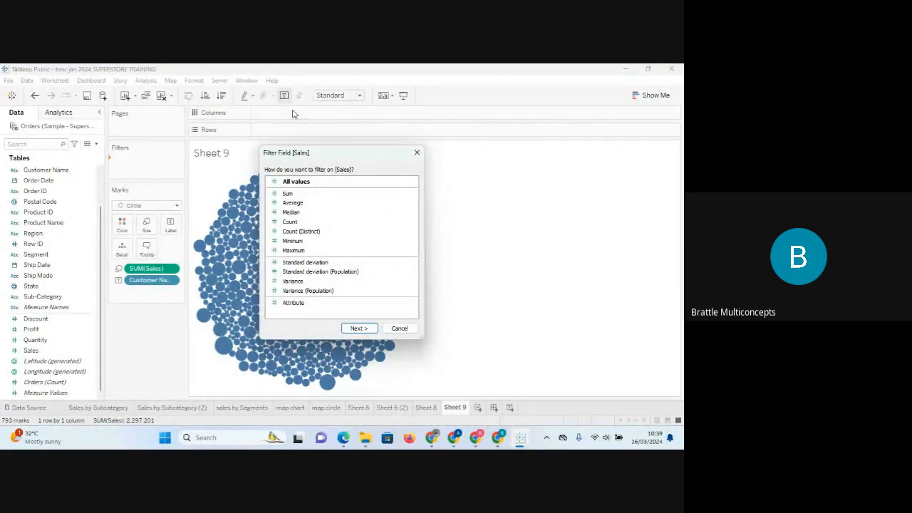
drag(346, 164, 359, 155)
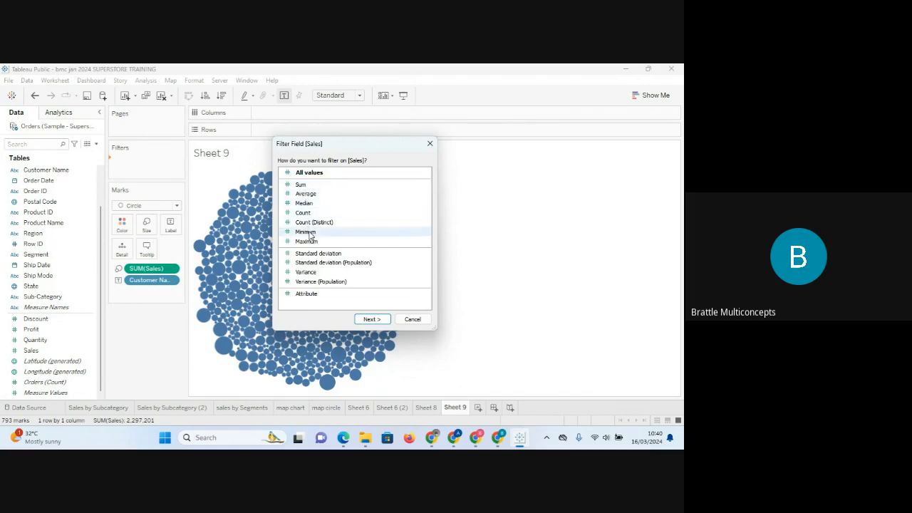
click(311, 187)
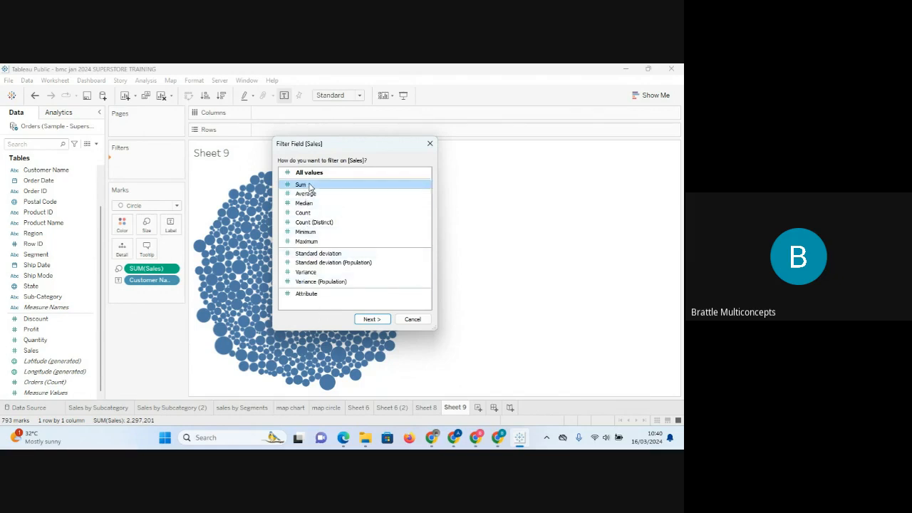
click(377, 324)
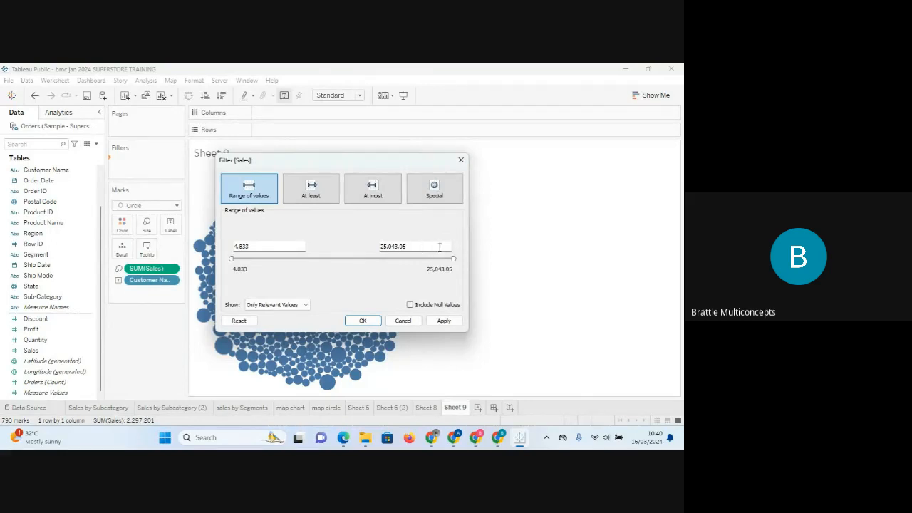
- Set the Sales filter's range of values to 14,821 through 24,584 and apply it to the bubbles
drag(453, 259, 362, 261)
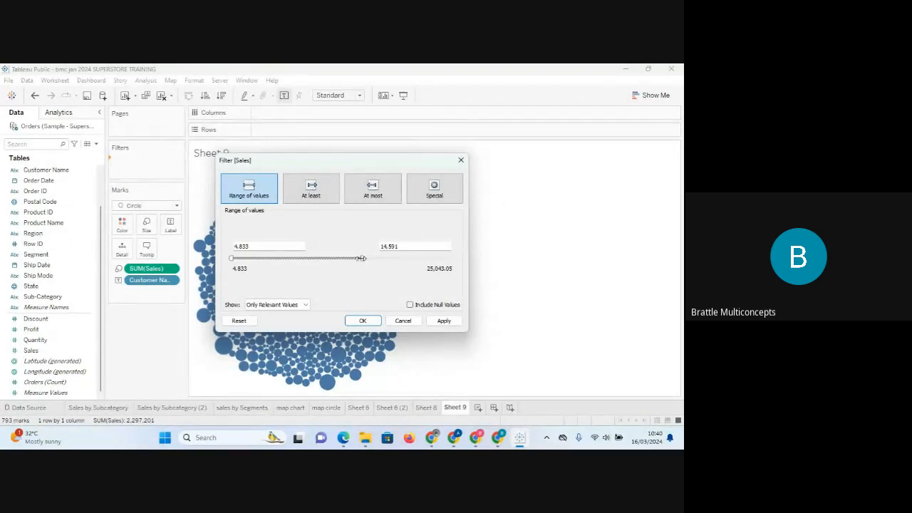
drag(363, 257, 453, 261)
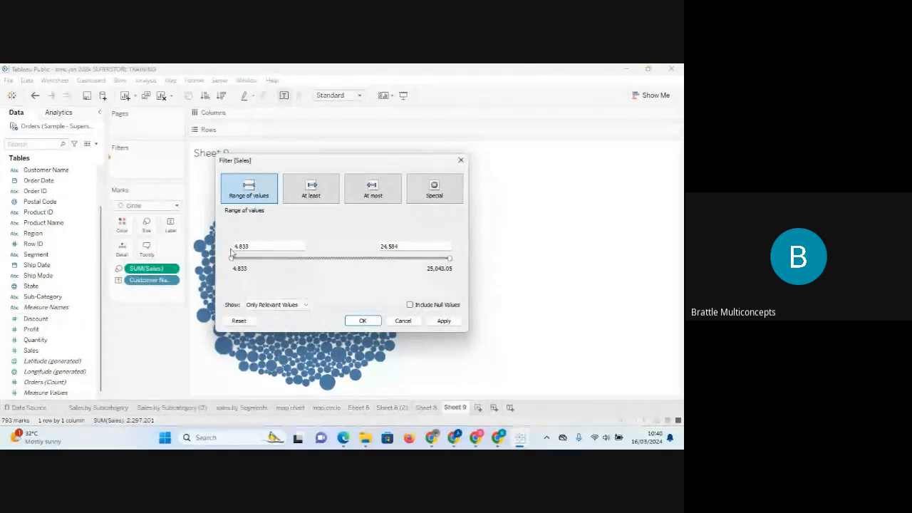
drag(232, 259, 361, 261)
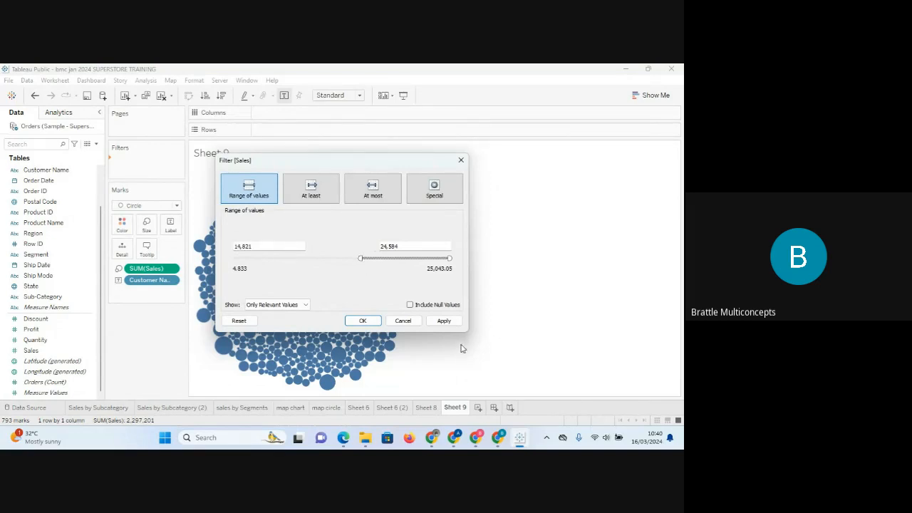
click(444, 320)
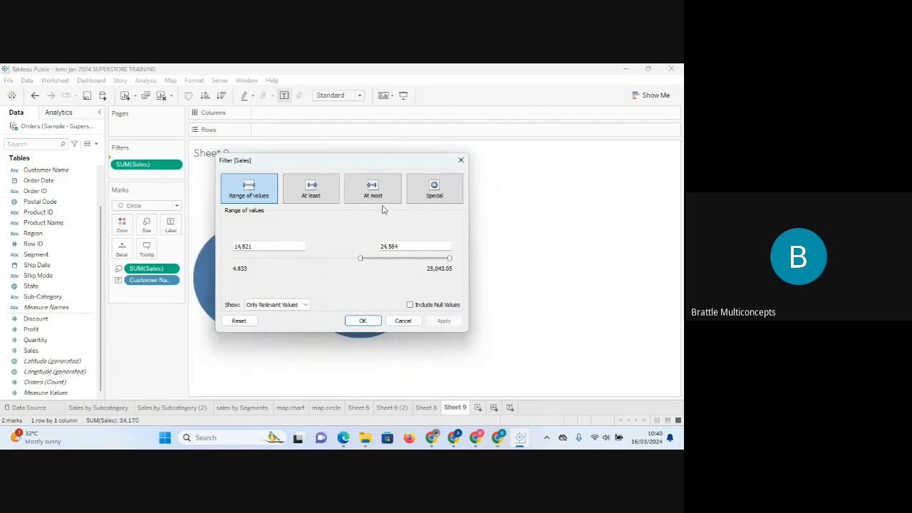
- Move the filter dialog clear of the bubbles, lower the range's minimum to 11,490 and apply it
drag(362, 166, 551, 98)
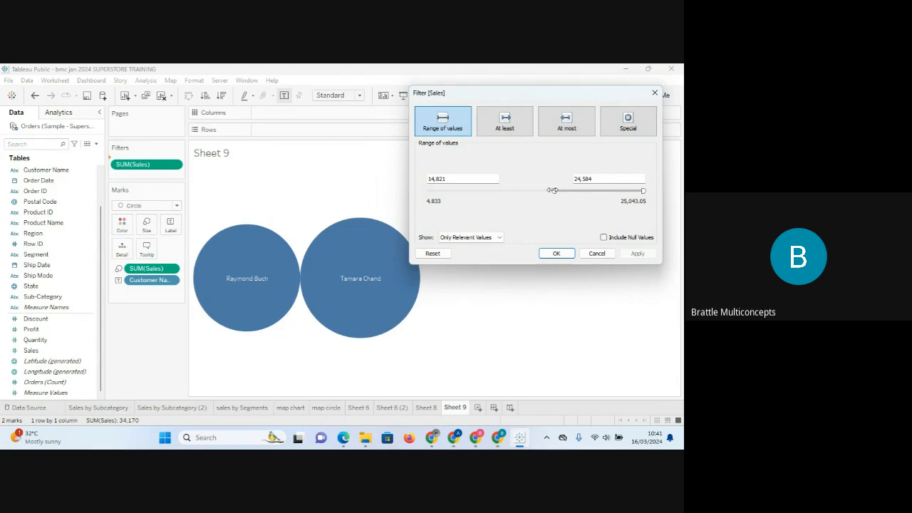
drag(552, 190, 524, 191)
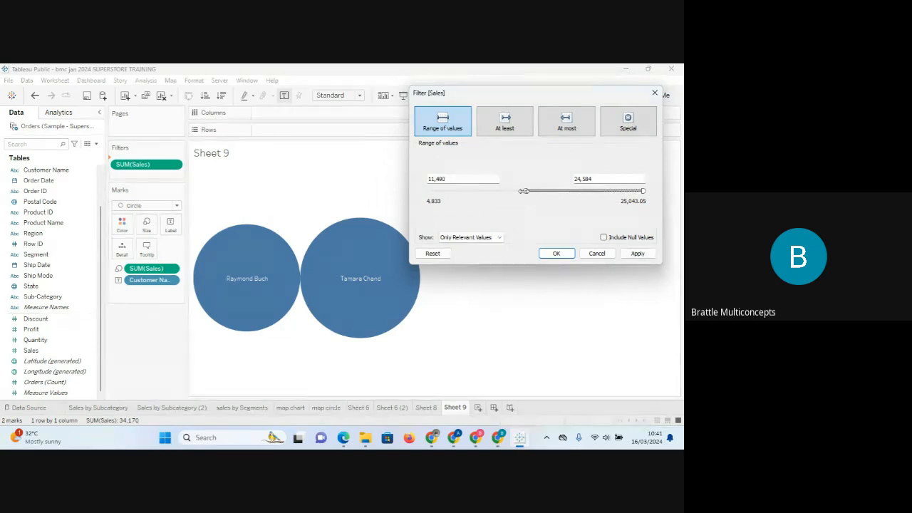
click(638, 254)
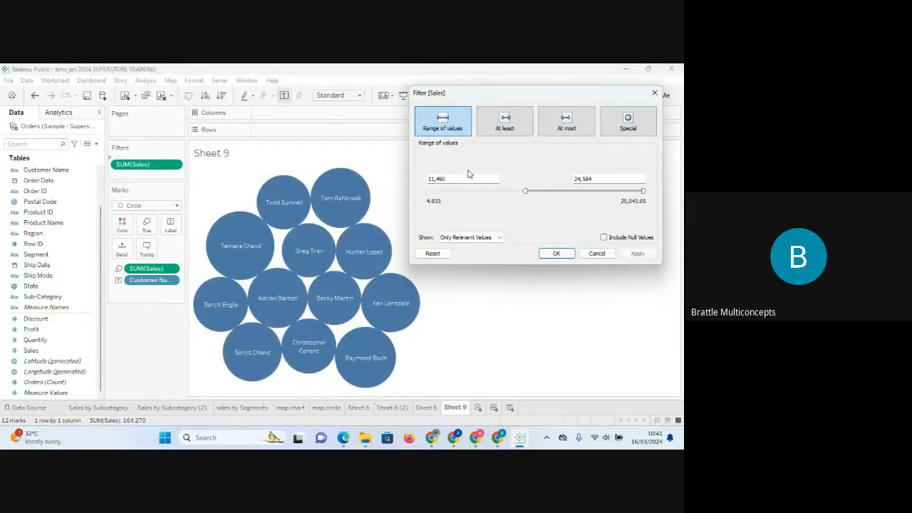
- Change the Sales filter to an At least condition of 10,000 and apply it
click(510, 128)
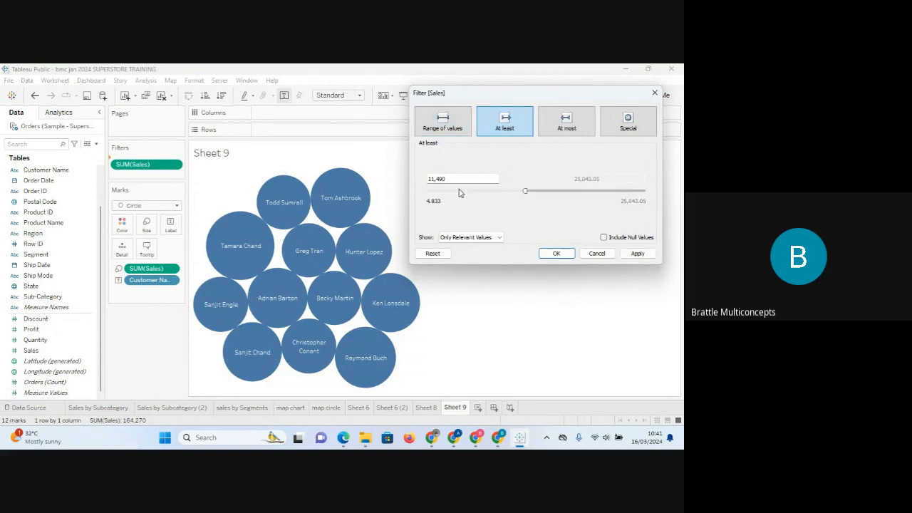
drag(450, 179, 411, 179)
text(10000)
click(636, 253)
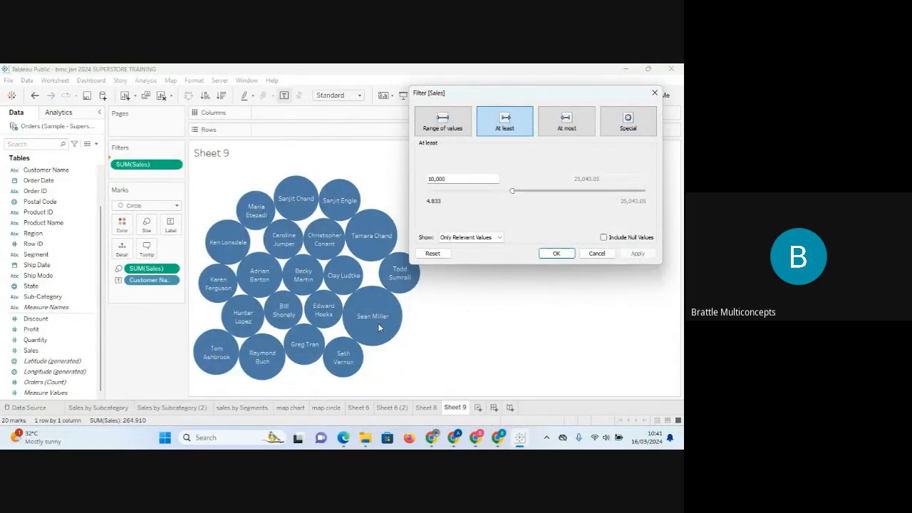
- Apply an At most condition of 10,000 to the Sales filter, and switch back to At least 10,000
click(570, 123)
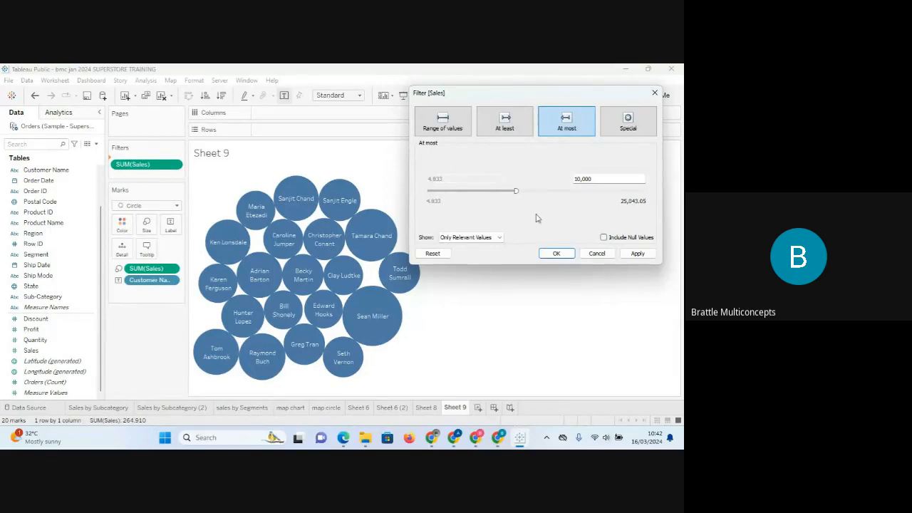
click(636, 254)
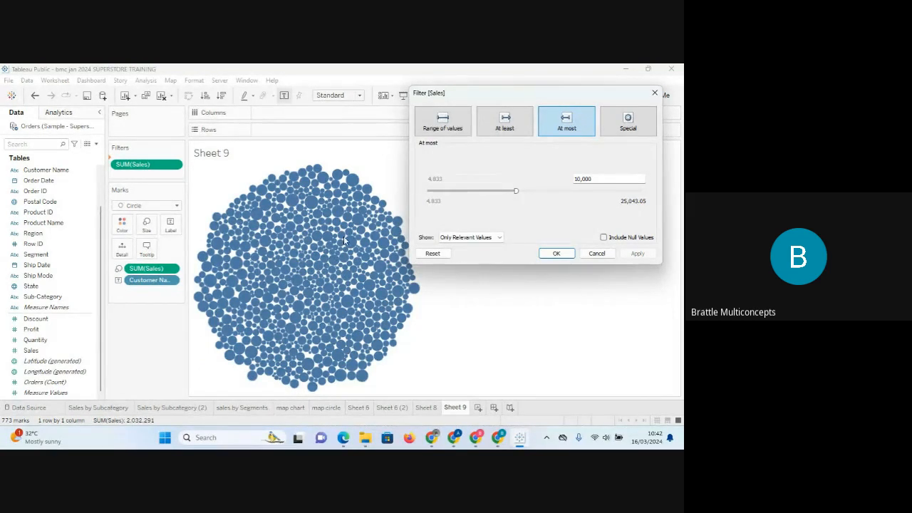
click(514, 126)
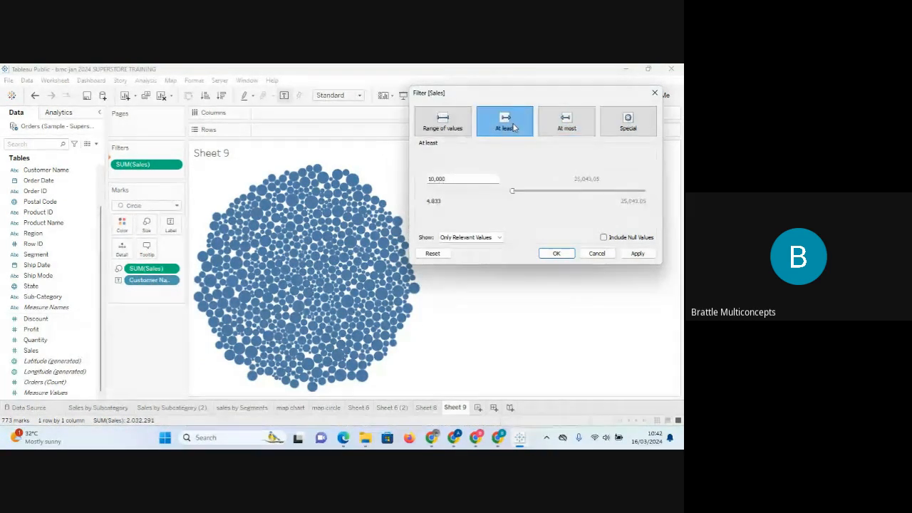
click(638, 254)
- View the Special filter options, return to the At least 10,000 condition and confirm the Sales filter
click(631, 124)
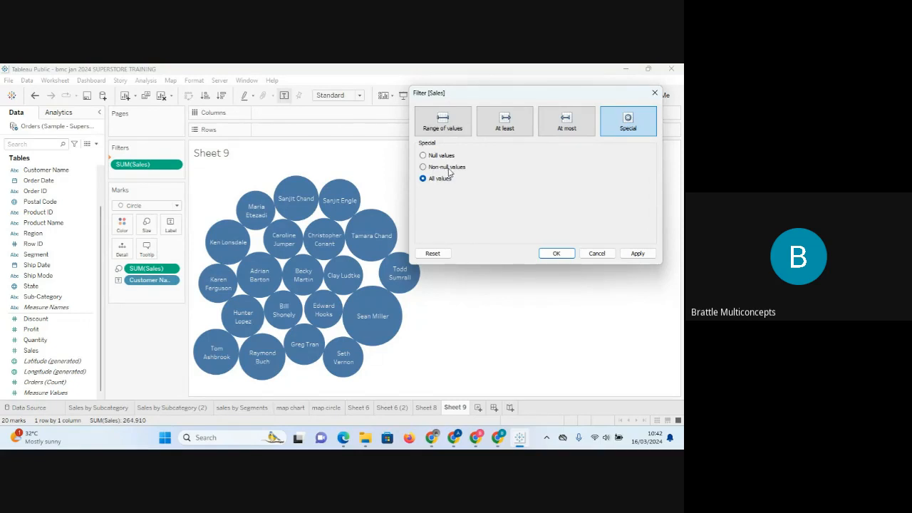
click(504, 129)
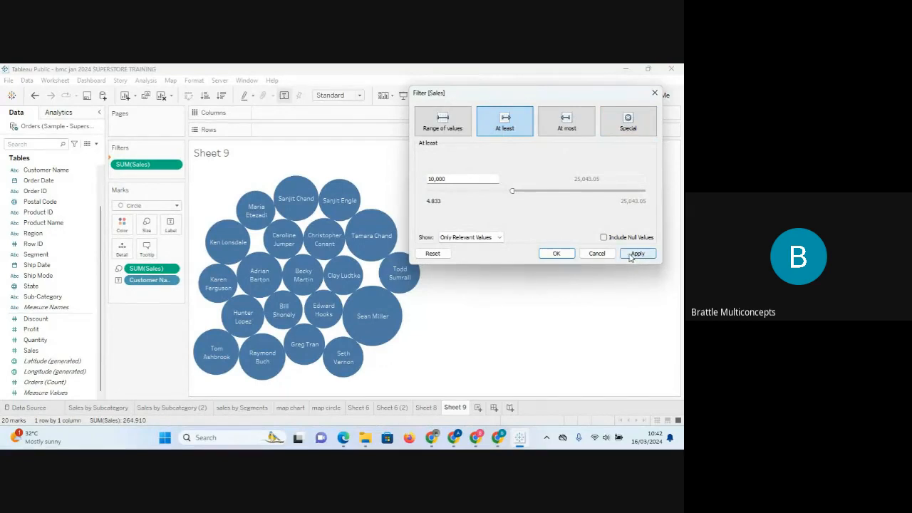
click(557, 254)
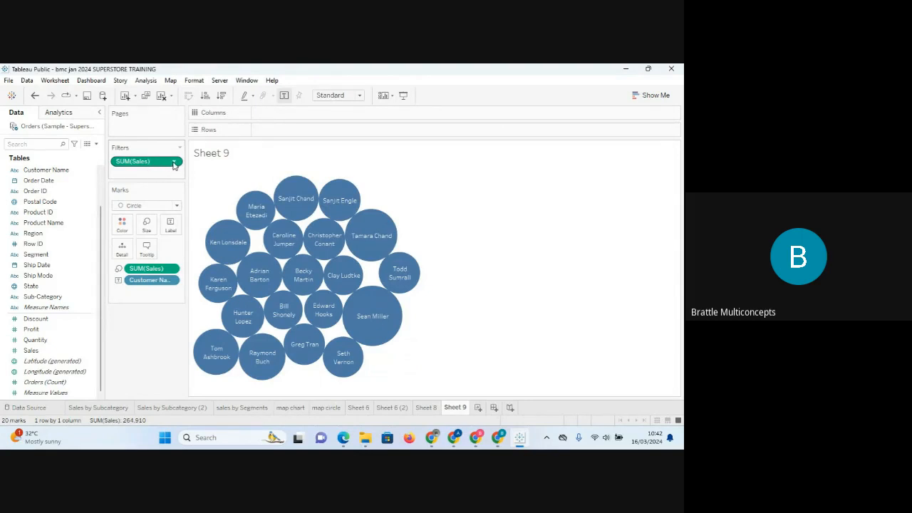
- Show the SUM(Sales) filter slider beside the chart, raise its minimum to 15,107 and lower it to 7,953
click(174, 164)
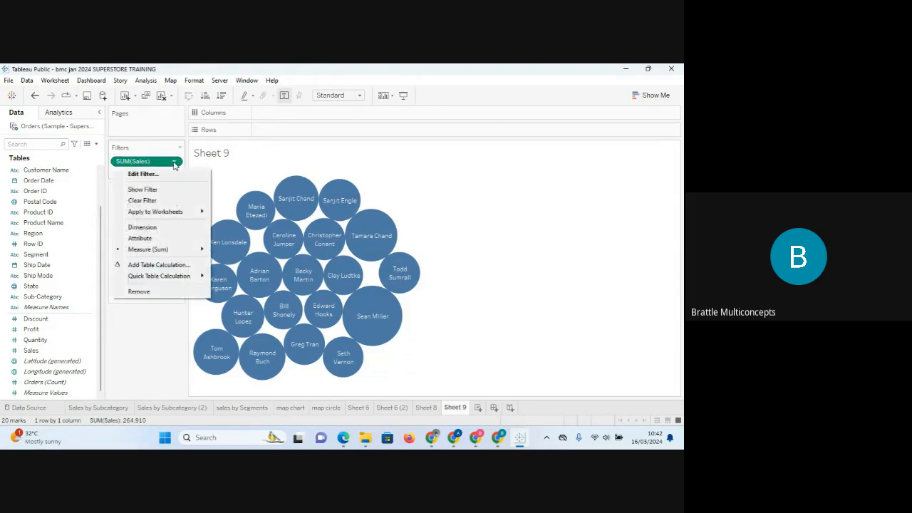
click(151, 191)
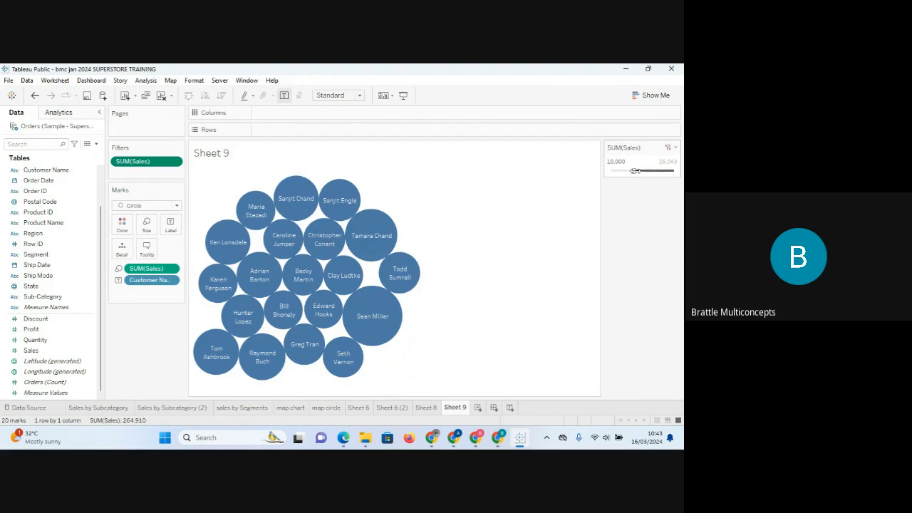
mouse_move(635, 171)
mouse_down()
mouse_move(649, 171)
mouse_move(609, 171)
mouse_move(649, 170)
mouse_up()
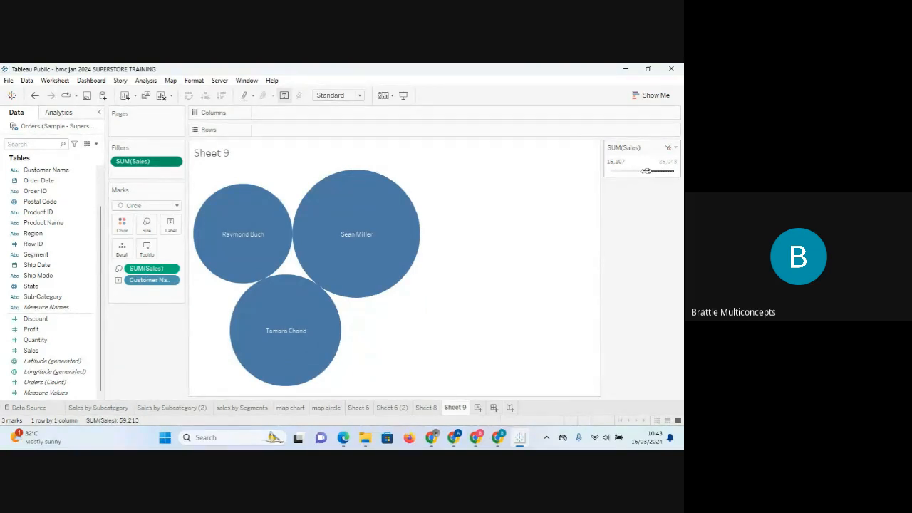
drag(645, 171, 628, 171)
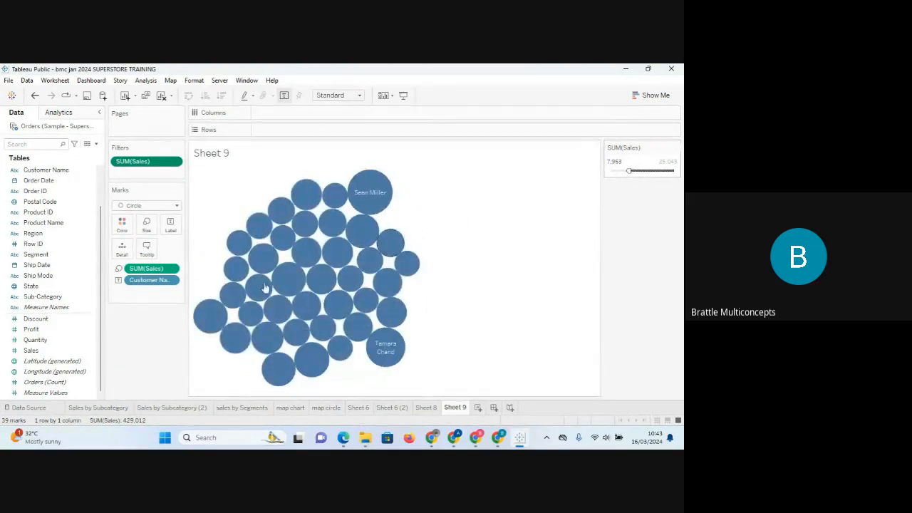
- Lower the Sales slider's minimum to 4,575, raise it to 7,556 and bring it up to 9,543
click(28, 329)
mouse_move(627, 171)
mouse_down()
mouse_move(635, 171)
mouse_move(623, 171)
mouse_up()
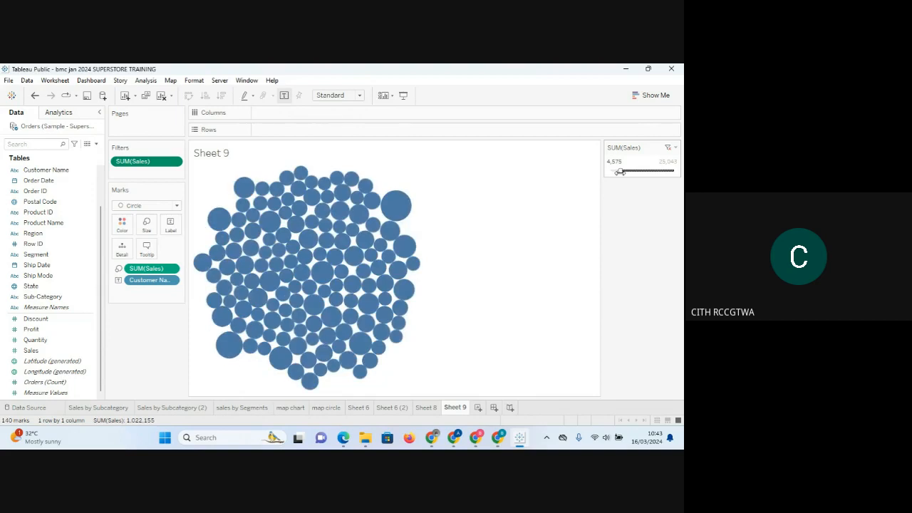
drag(621, 171, 628, 171)
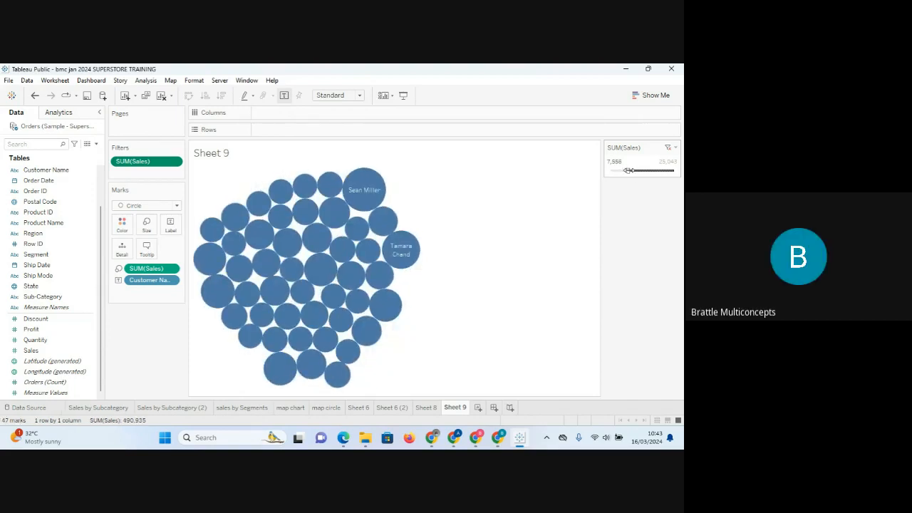
drag(628, 170, 633, 170)
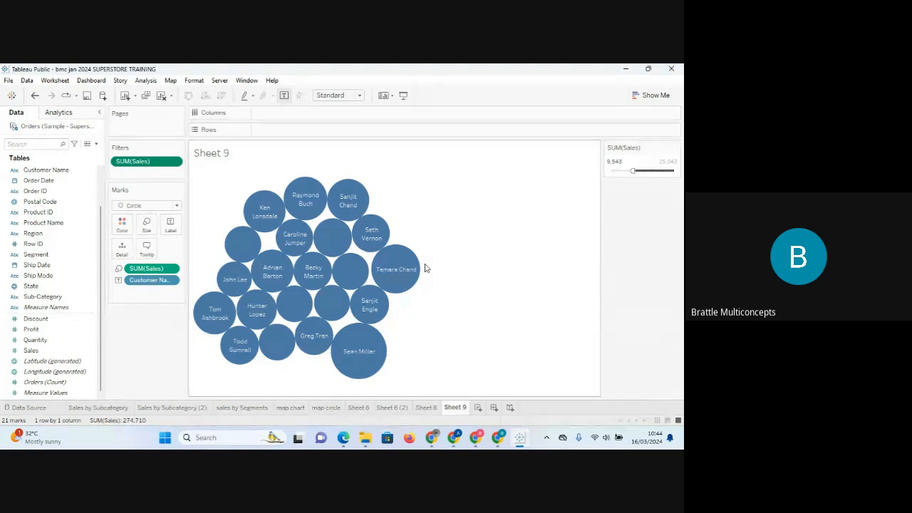
click(57, 331)
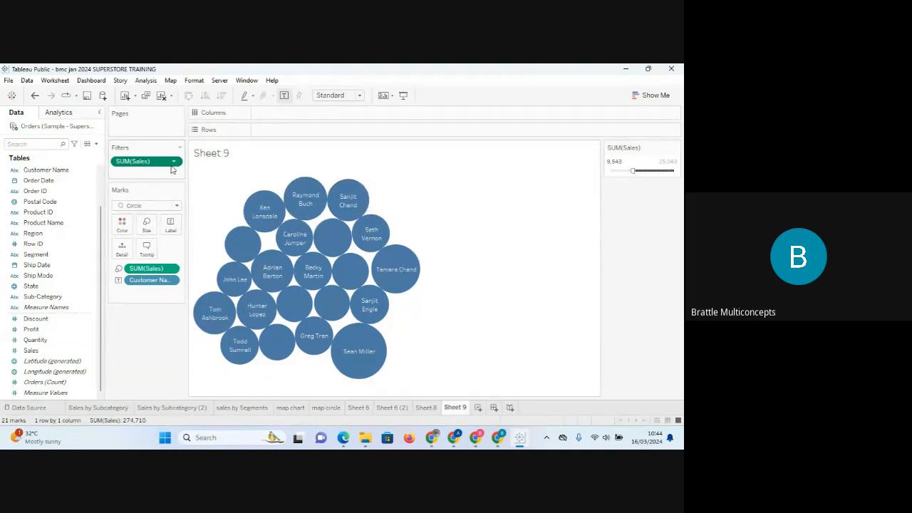
- Hide the Sales filter slider, show it again and lower its minimum to 8,152
click(174, 163)
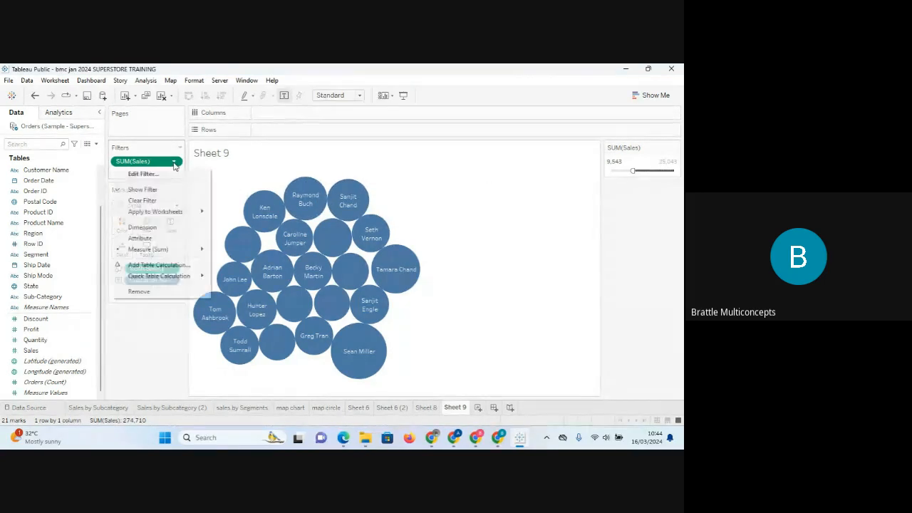
click(151, 193)
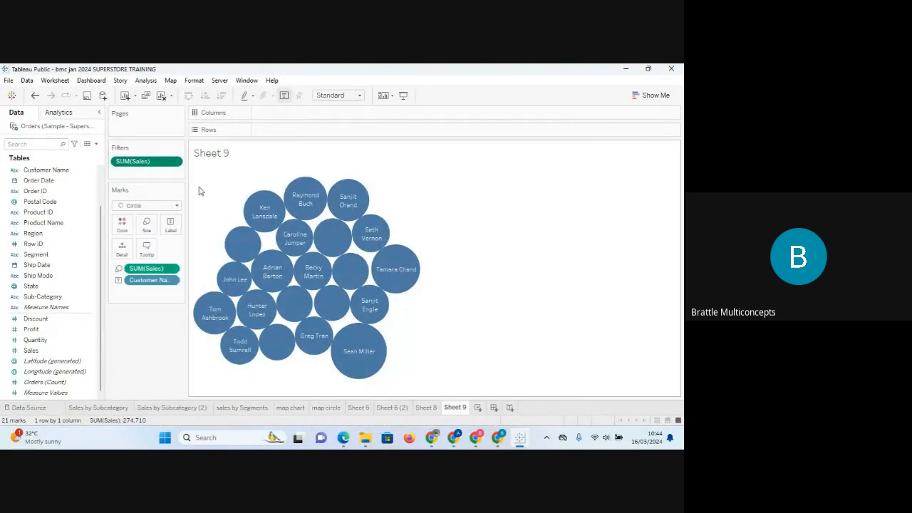
click(174, 163)
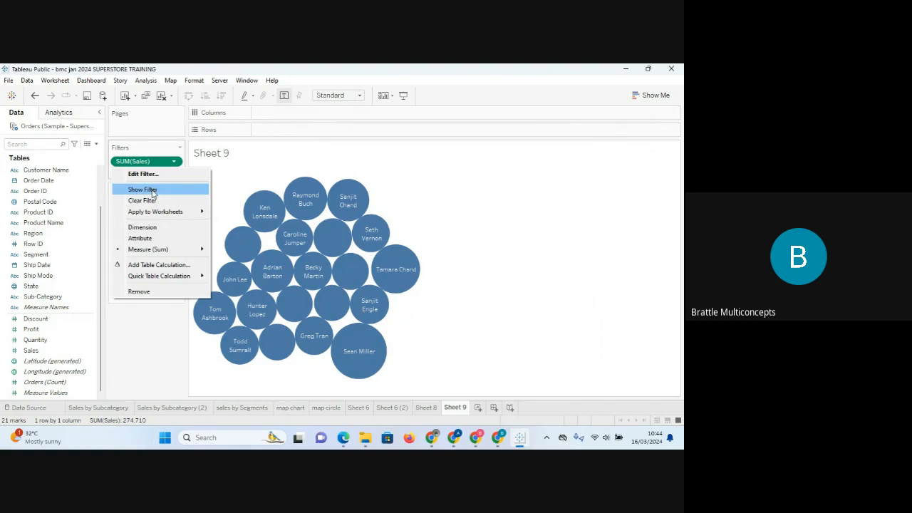
click(152, 192)
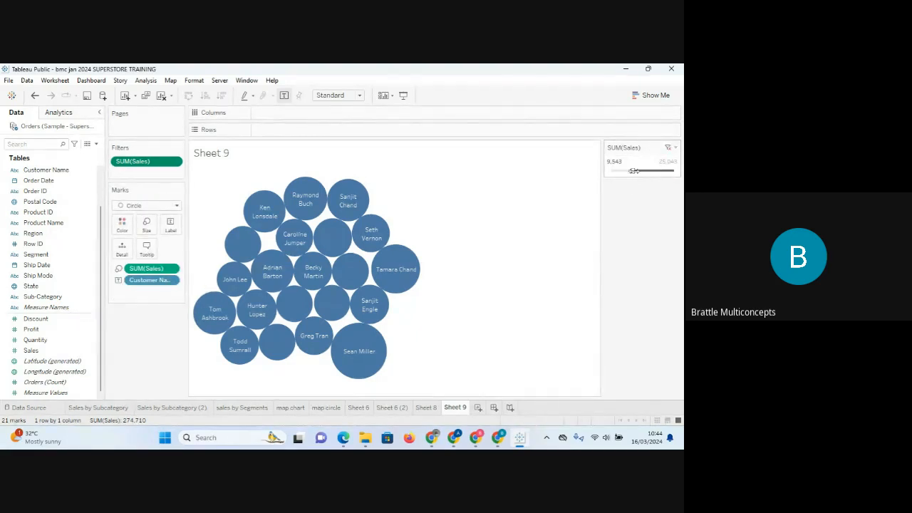
mouse_move(632, 171)
mouse_down()
mouse_move(616, 172)
mouse_move(648, 170)
mouse_move(614, 171)
mouse_move(637, 170)
mouse_move(628, 170)
mouse_up()
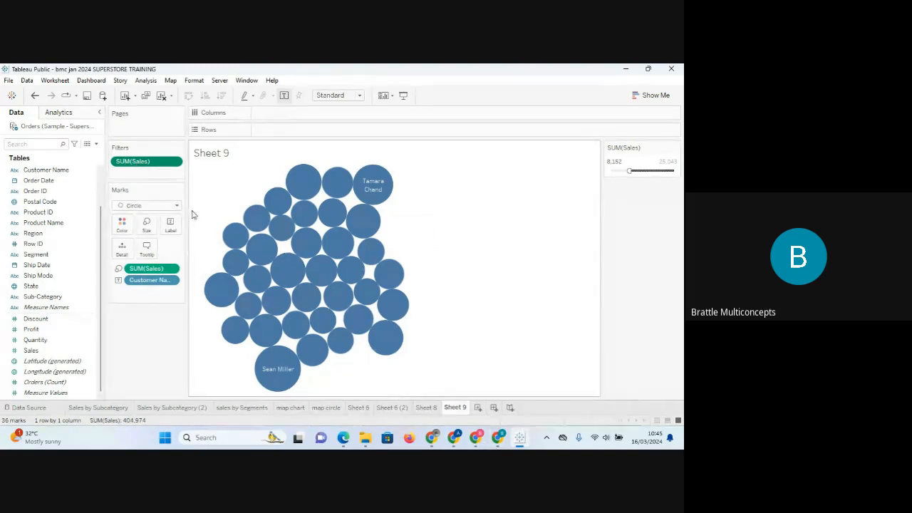
- Remove the Sales filter and apply a Customer Name filter with all customers selected and Exclude left off
drag(142, 161, 143, 348)
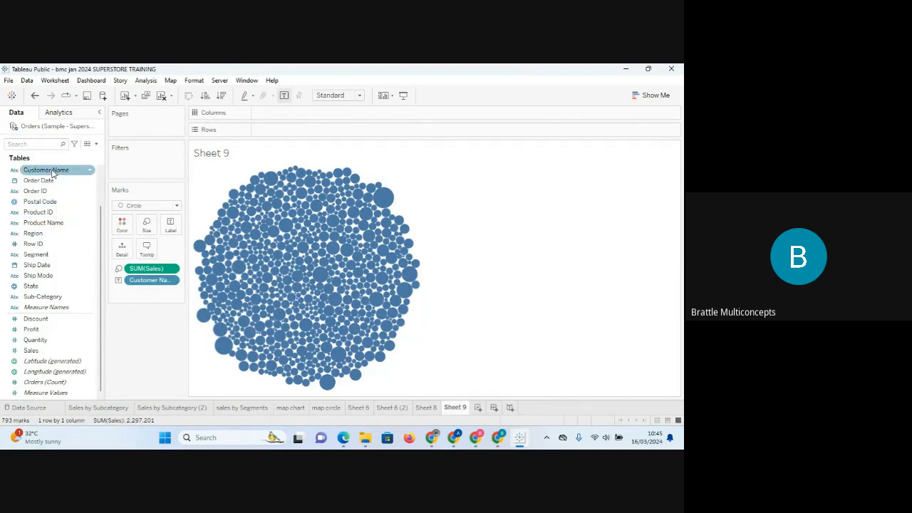
drag(52, 173, 144, 166)
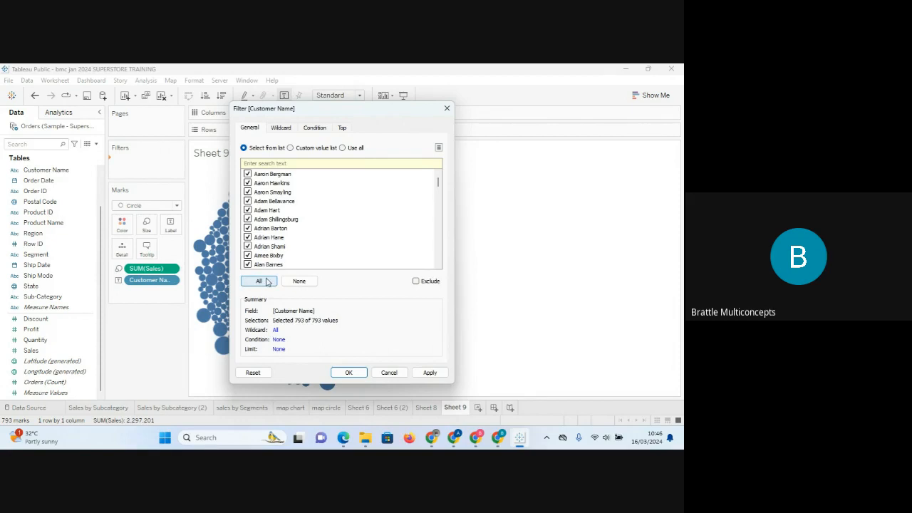
click(417, 282)
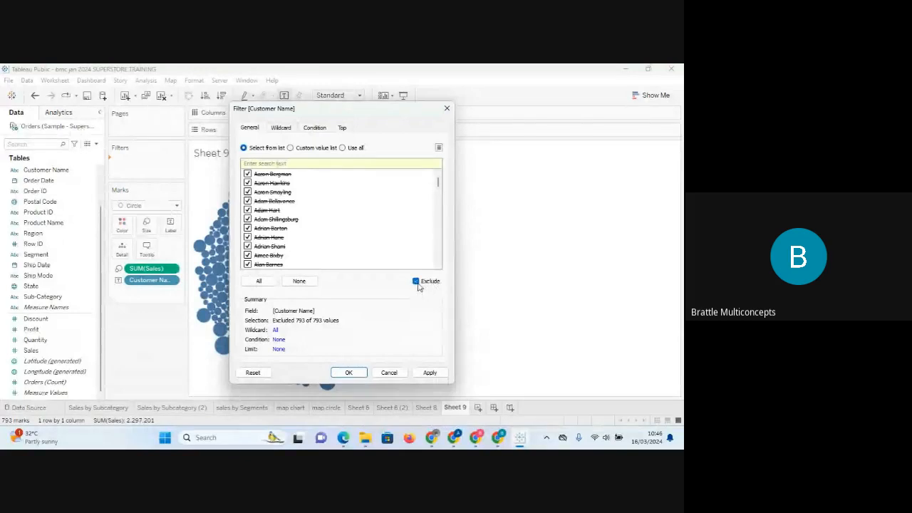
click(416, 281)
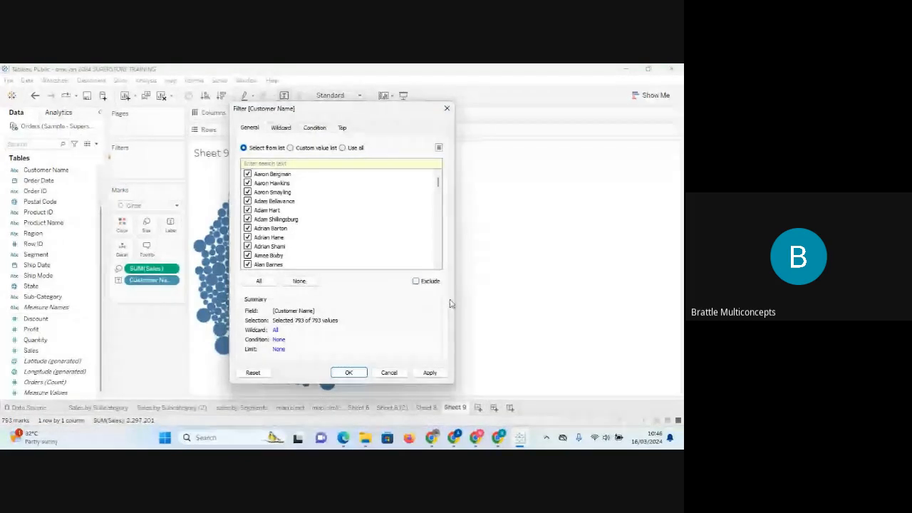
click(430, 372)
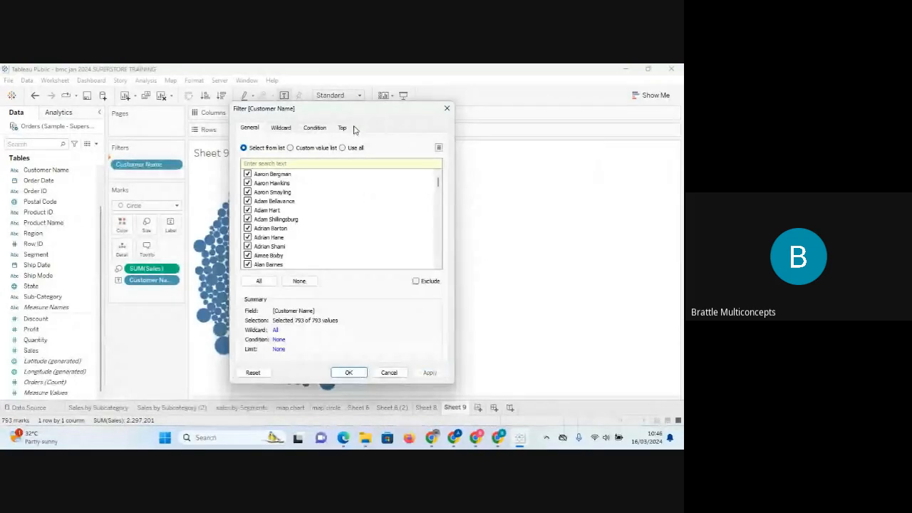
- Move the filter dialog clear of the bubbles, apply an exclusion of all customers, and reapply it without the first three names
drag(350, 114, 539, 99)
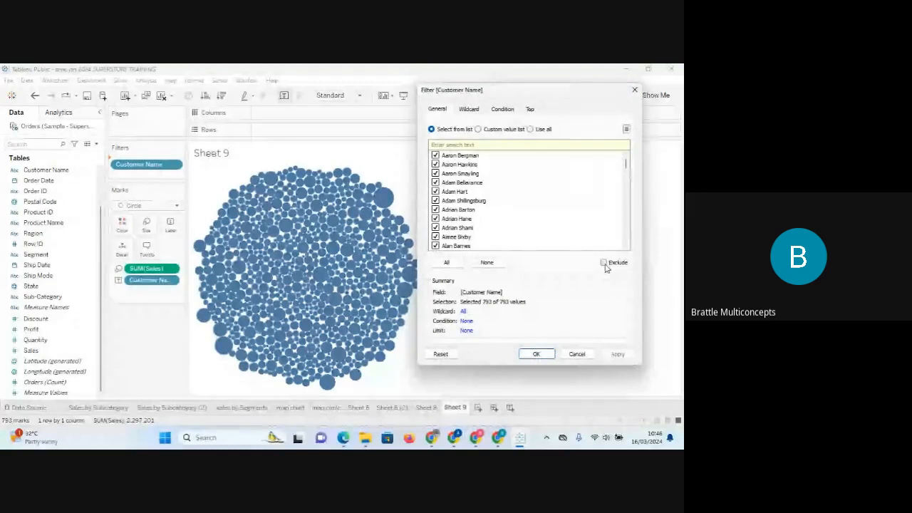
click(604, 264)
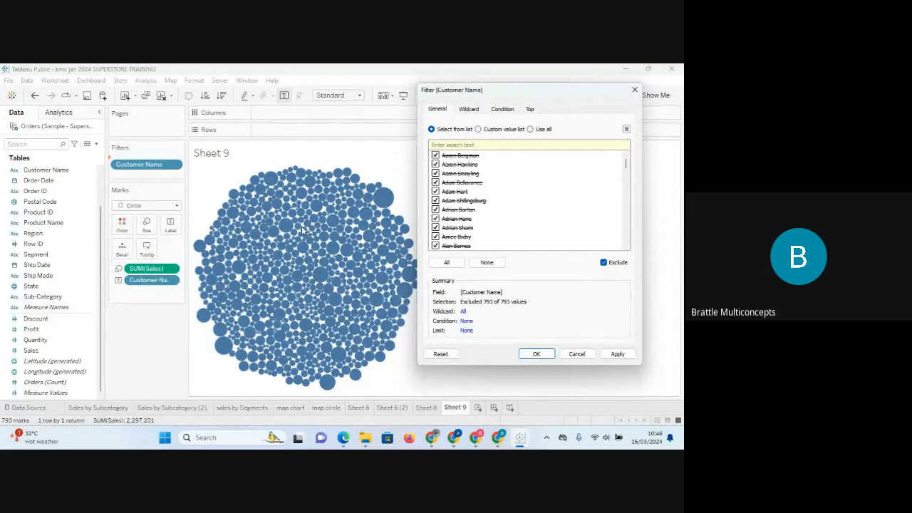
click(625, 357)
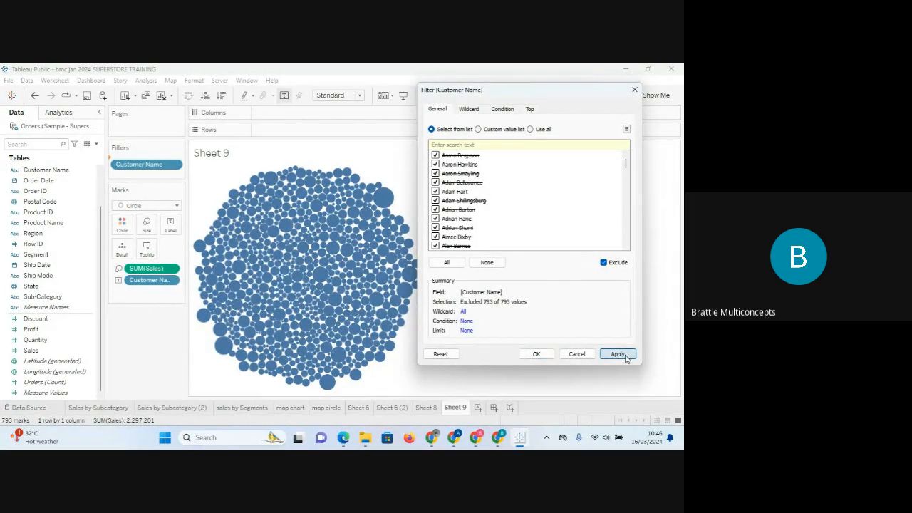
click(435, 155)
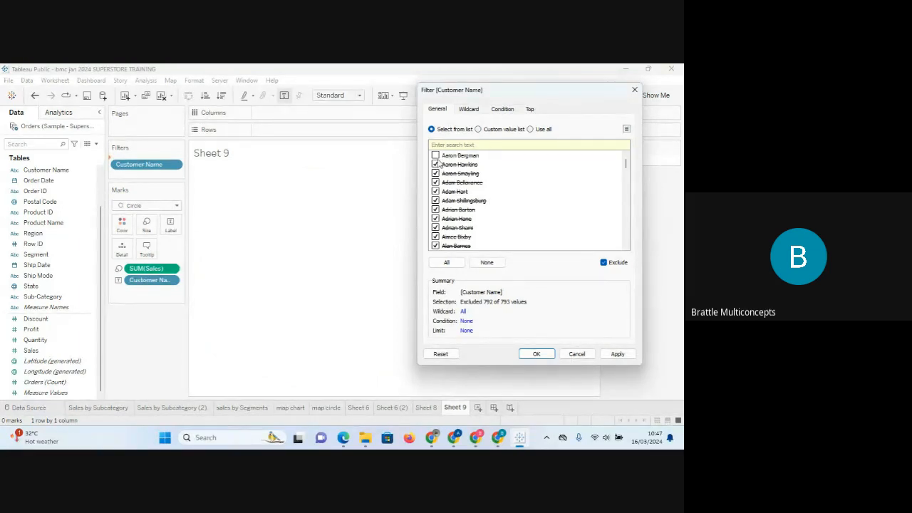
click(435, 174)
click(616, 354)
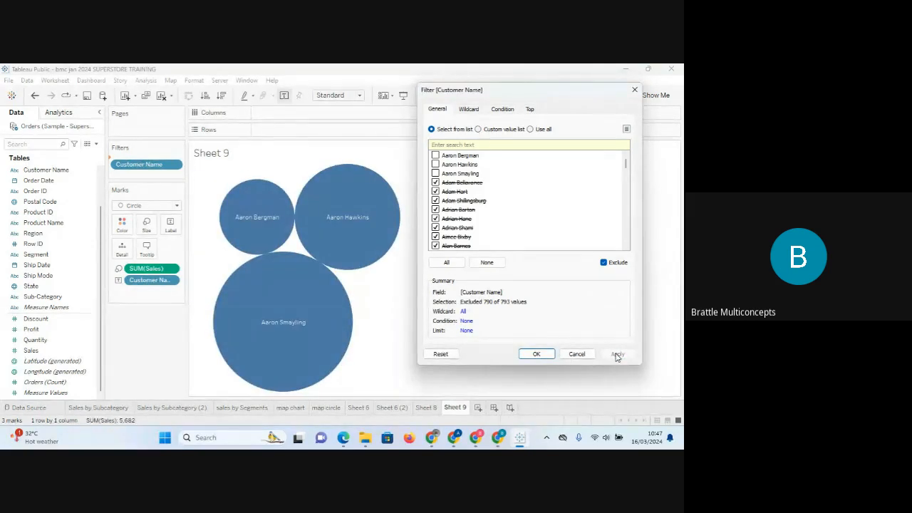
- Turn off Exclude, reselect the first three customers and apply the complete customer list
click(604, 263)
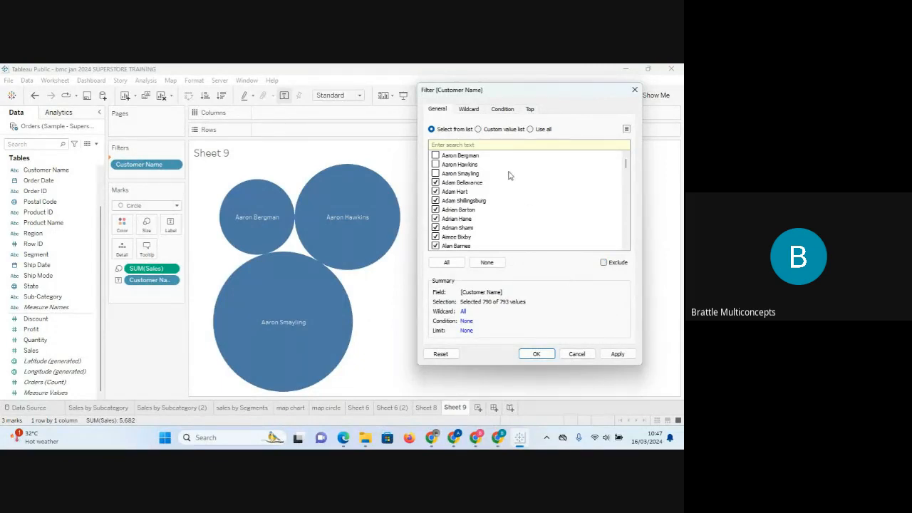
click(435, 155)
click(435, 165)
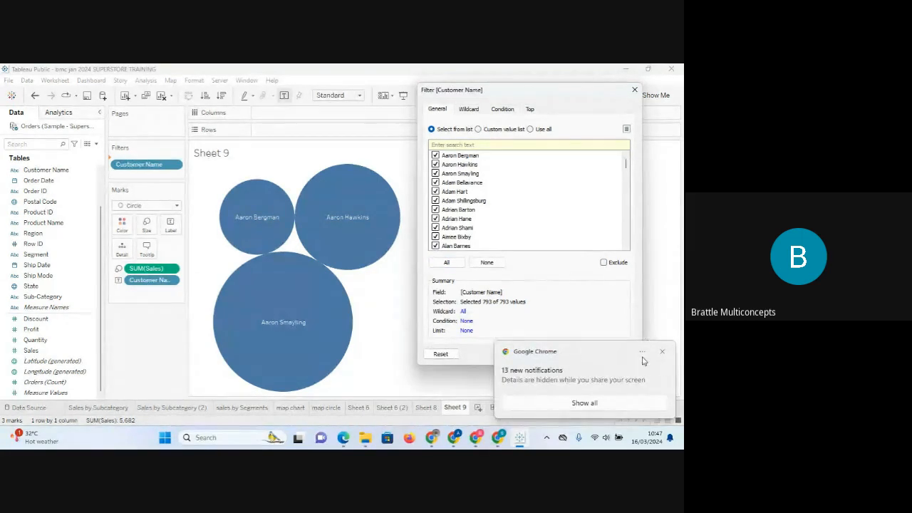
click(662, 352)
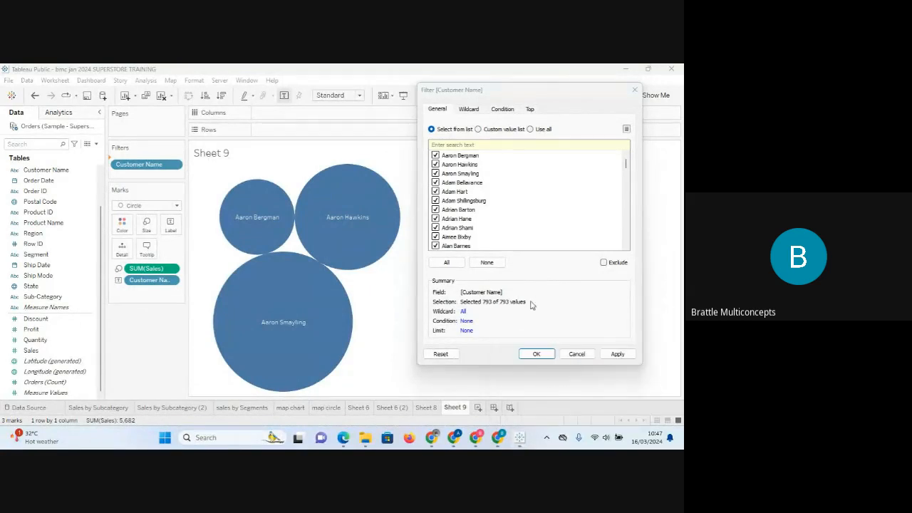
click(625, 355)
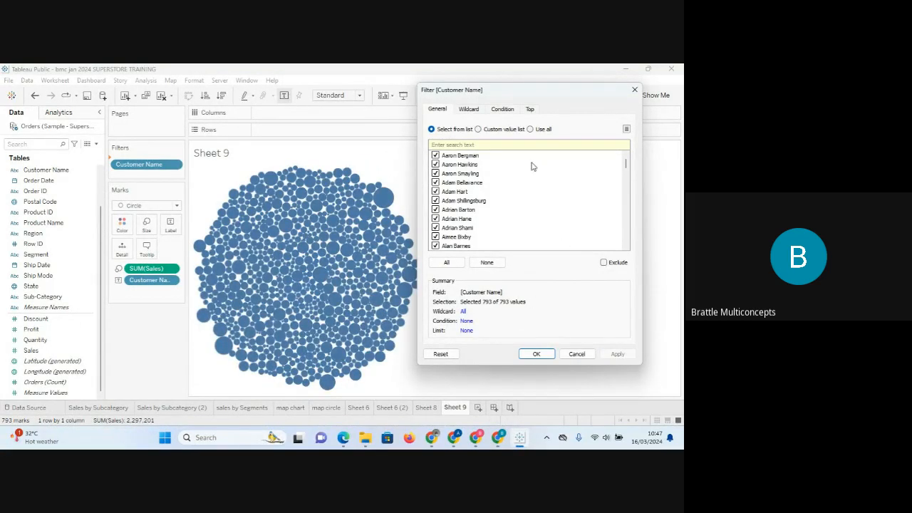
- Apply a wildcard match to the Customer Name filter for names containing "S"
click(470, 111)
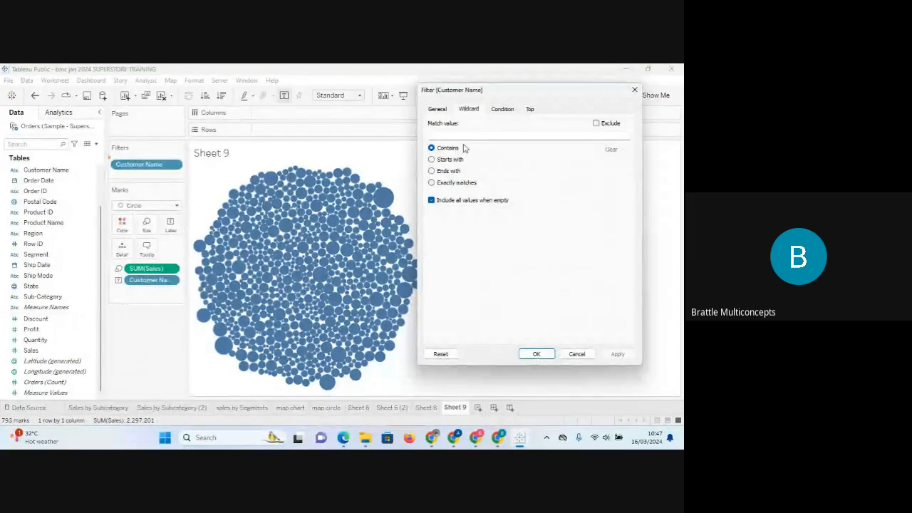
click(464, 135)
text(s)
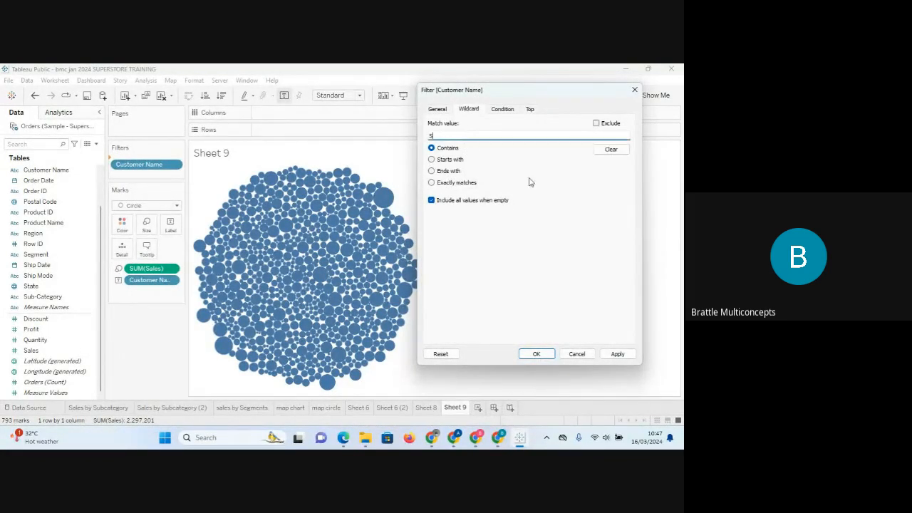
click(615, 356)
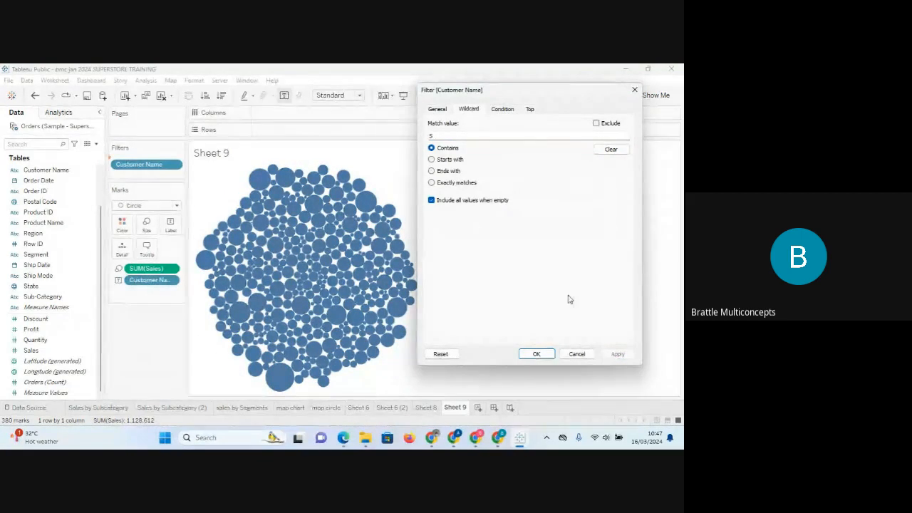
- Clear the wildcard match value, glance at the condition options and apply the empty wildcard
click(434, 136)
key(BackSpace)
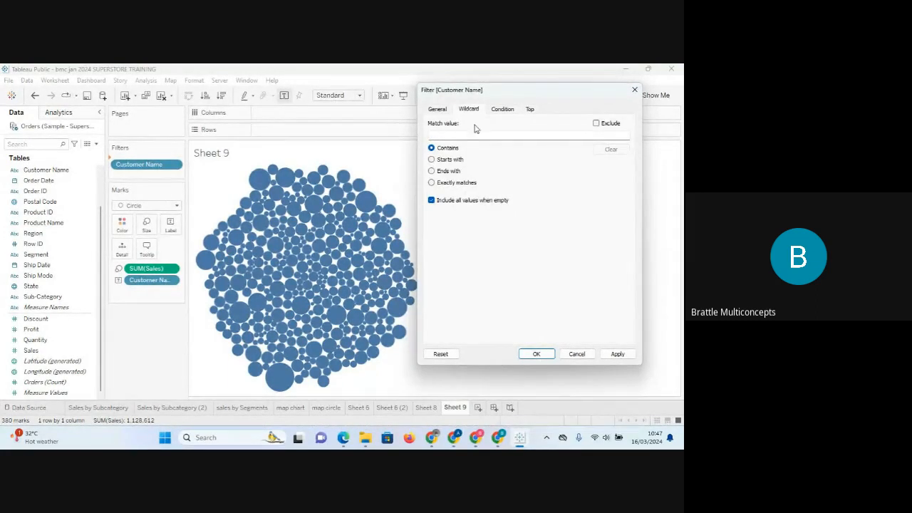
click(510, 112)
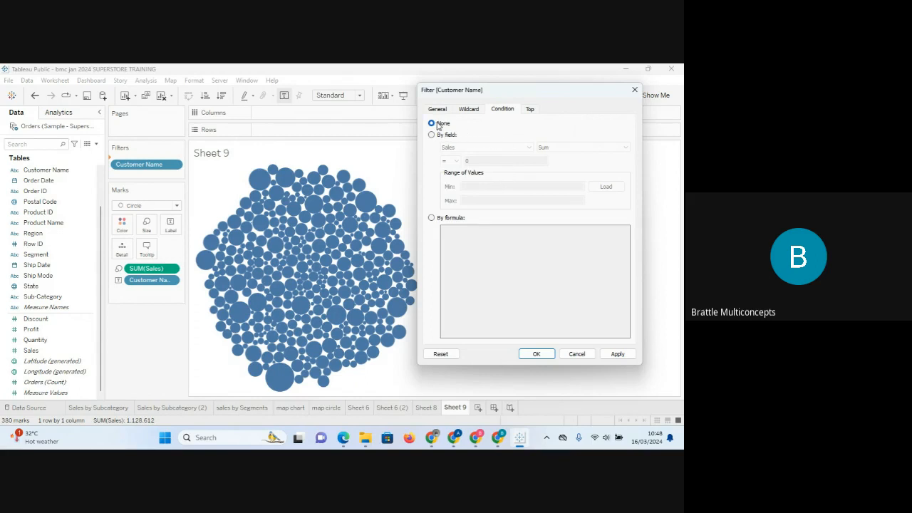
click(468, 110)
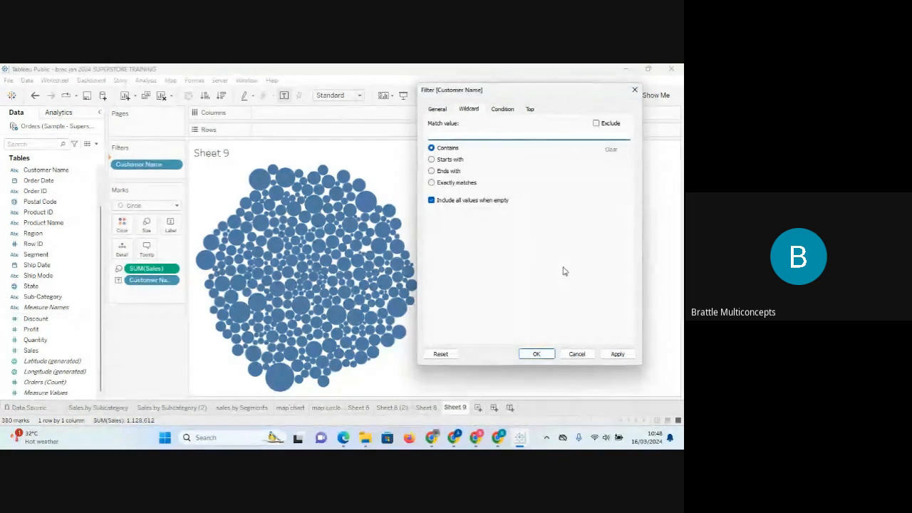
click(617, 354)
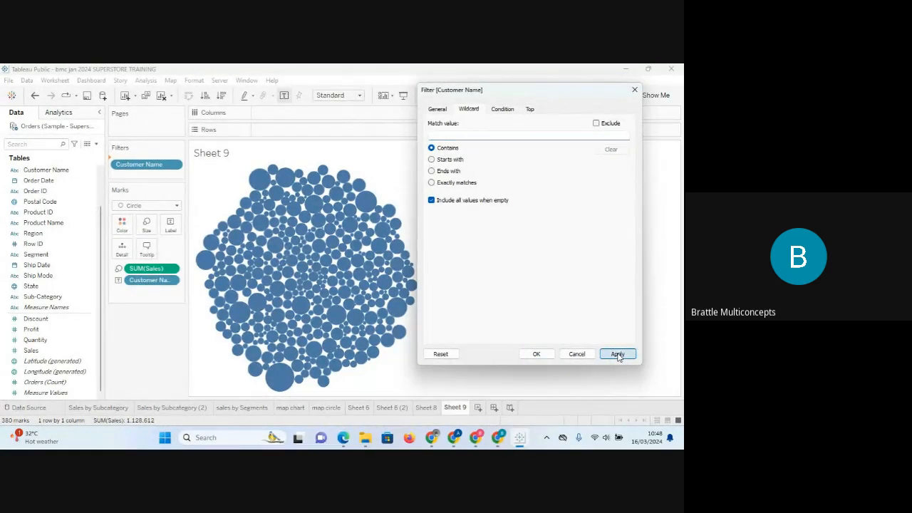
- Base the Customer Name filter's condition on a field, keeping Sales aggregated as Sum
click(507, 112)
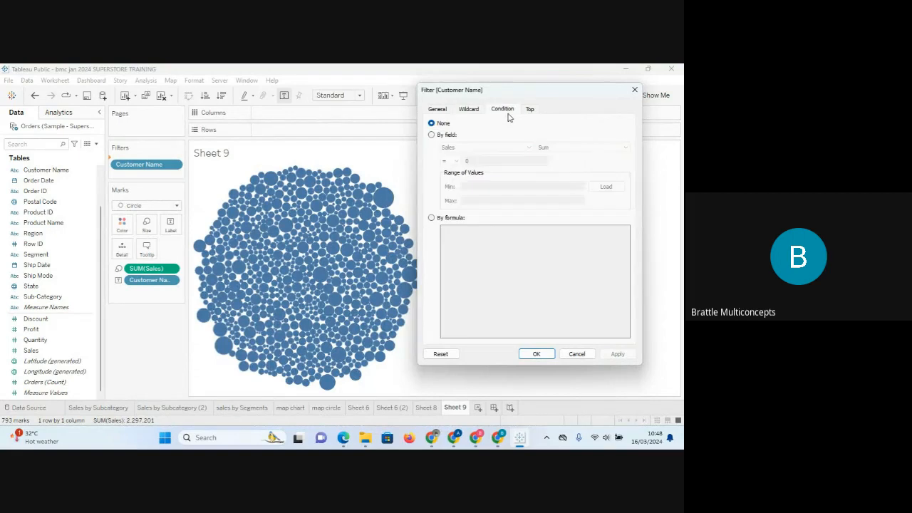
click(431, 135)
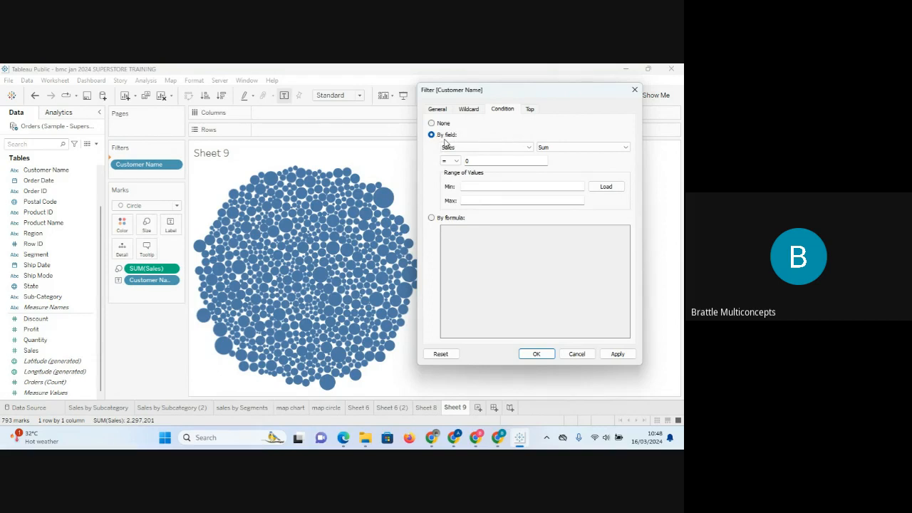
click(528, 148)
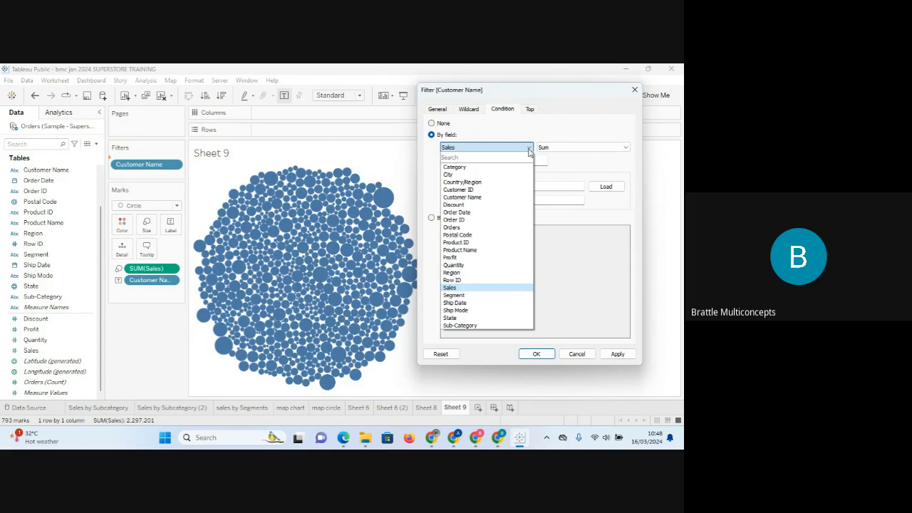
click(529, 148)
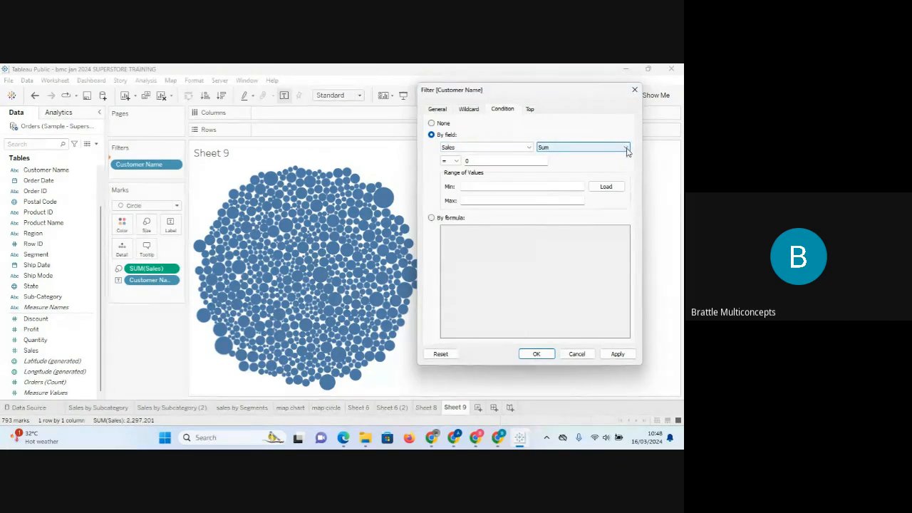
click(626, 149)
click(626, 149)
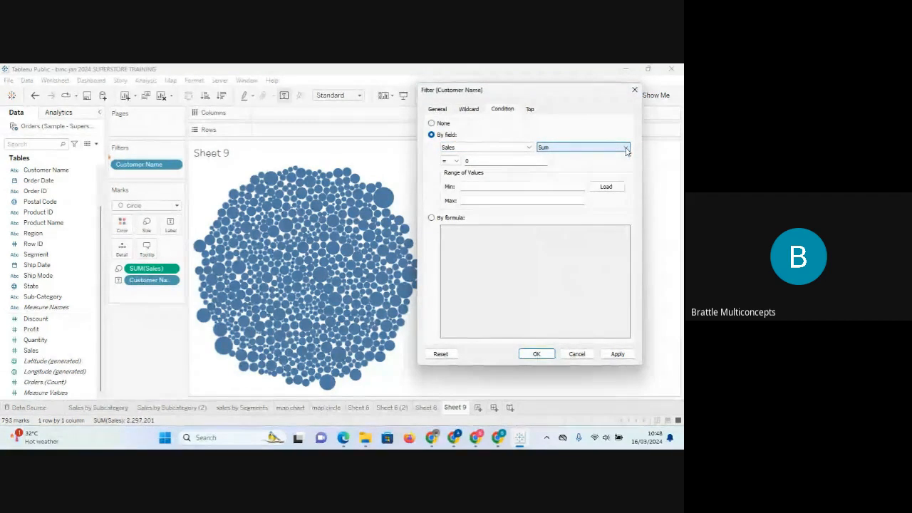
- Set the Sales condition to greater than or equal to 10000 and apply it to the bubbles
click(457, 161)
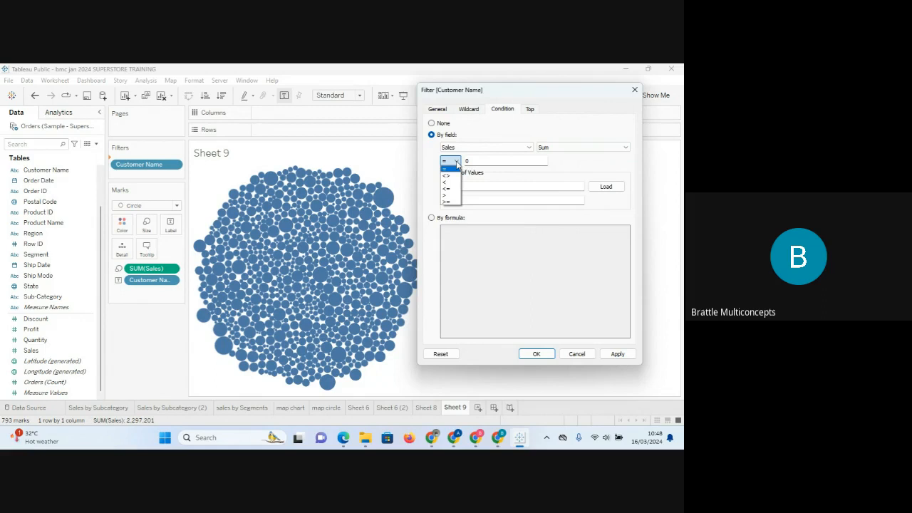
click(456, 163)
click(452, 161)
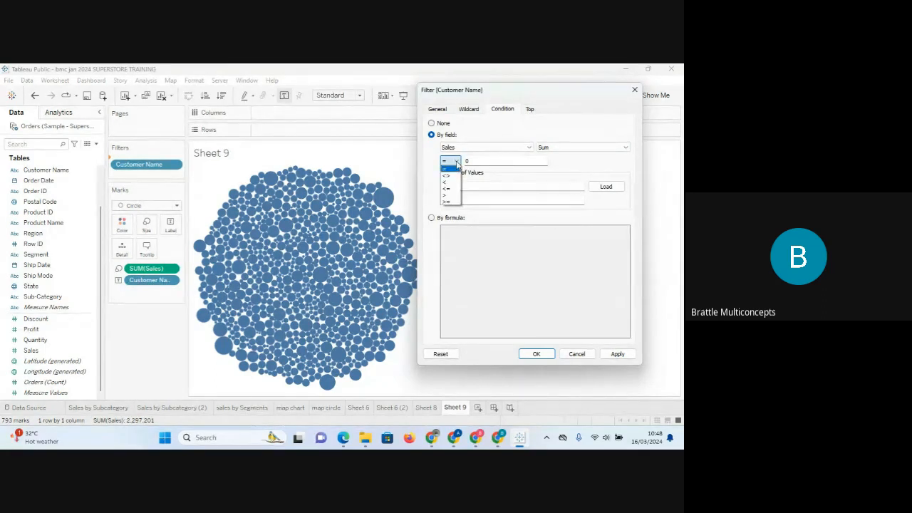
click(453, 202)
click(478, 161)
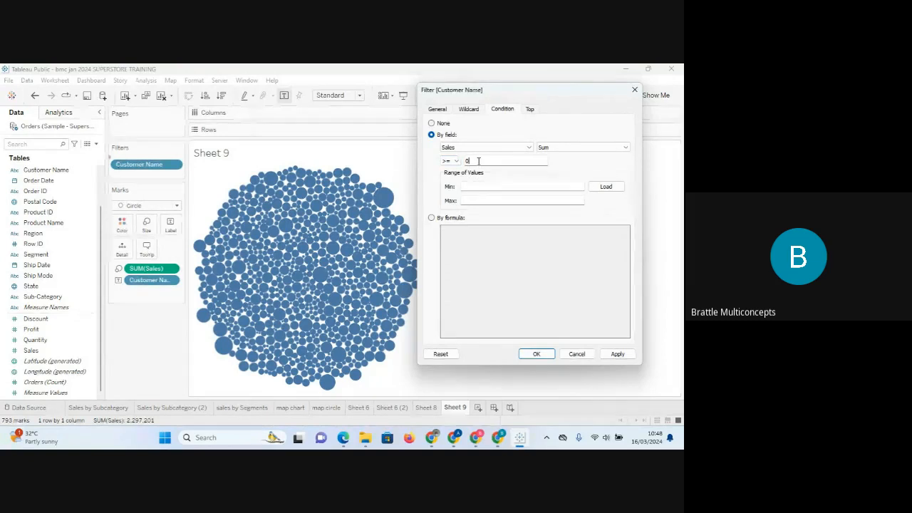
key(BackSpace)
text(10000)
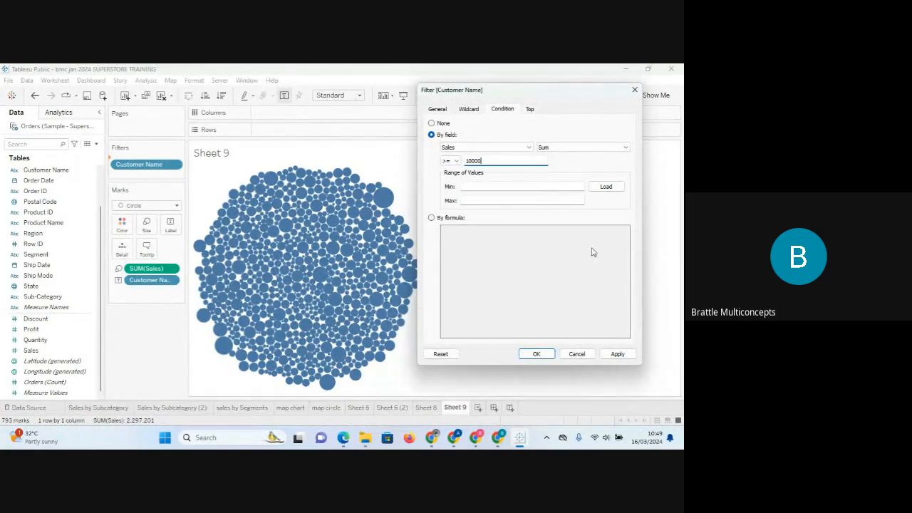
click(617, 354)
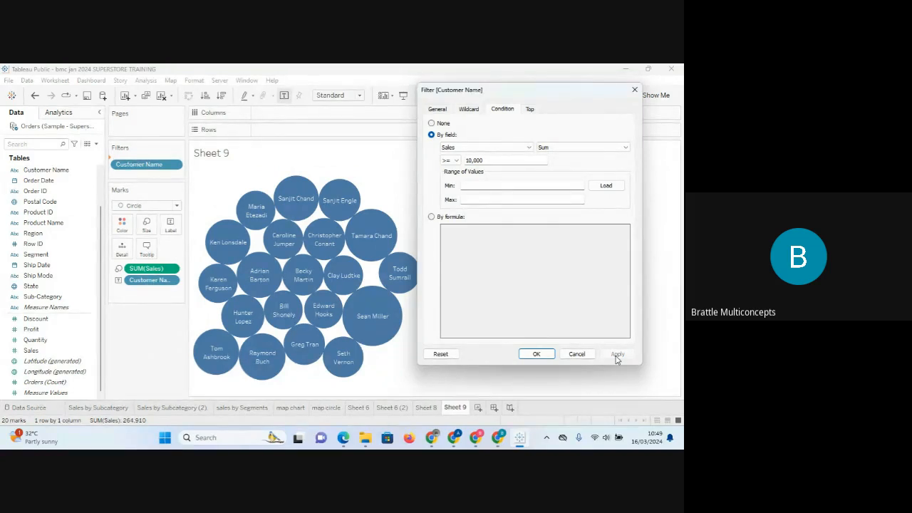
- Change the condition to the sum of Profit greater than or equal to 2000 and apply it
click(527, 148)
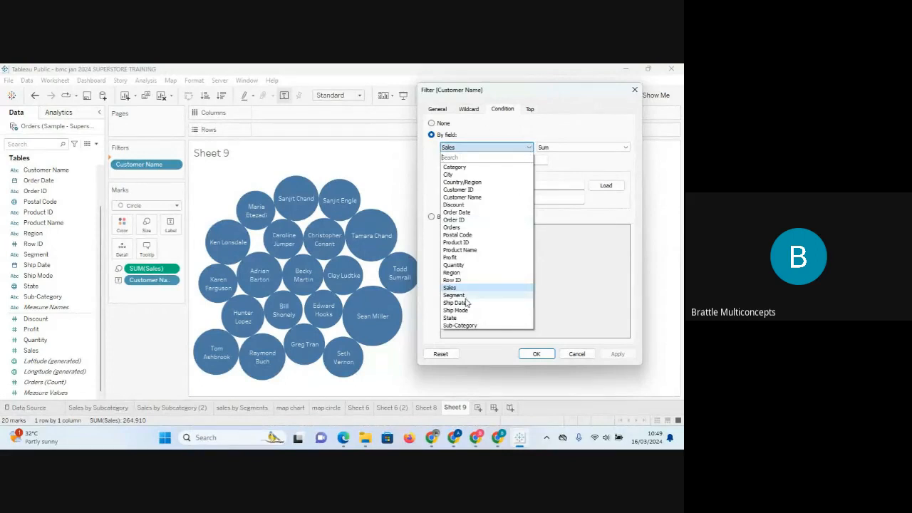
text(PRO)
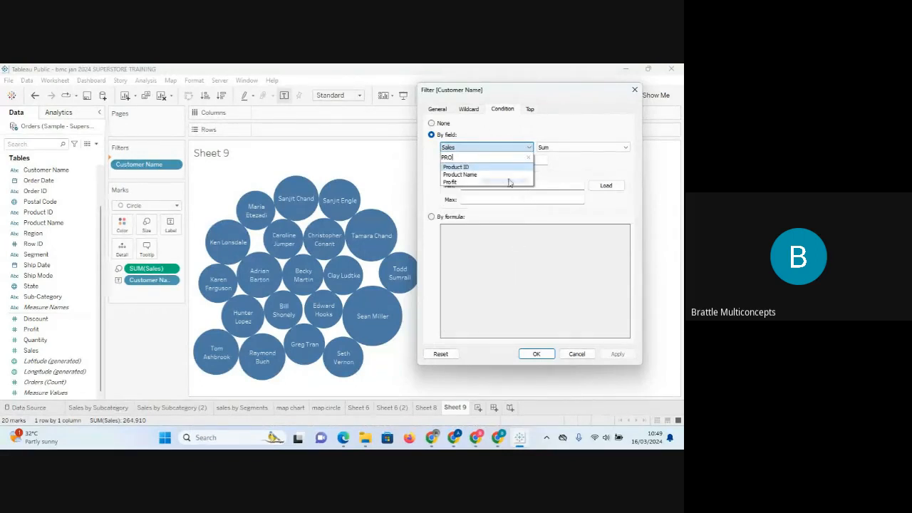
click(468, 182)
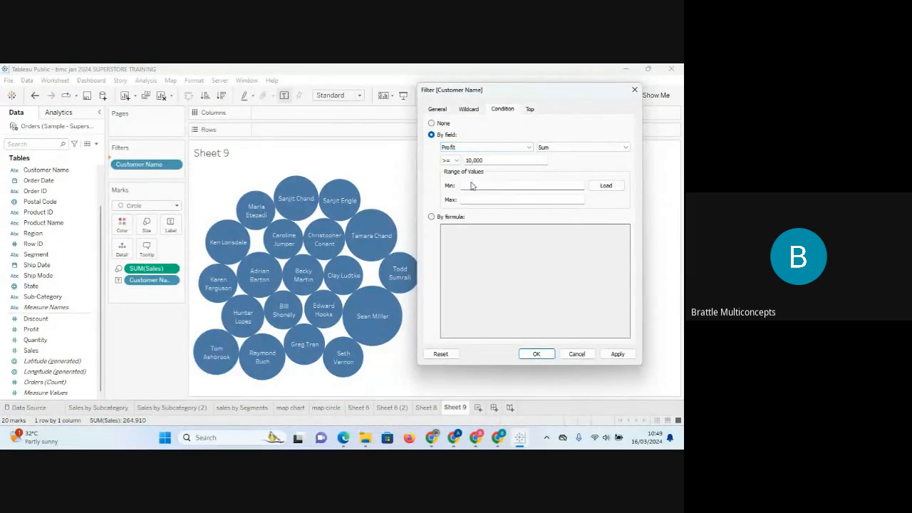
click(578, 150)
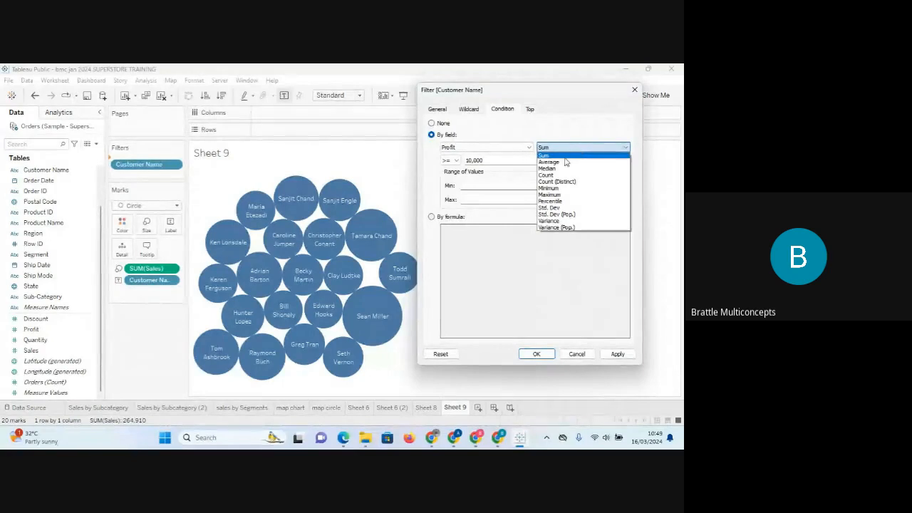
click(523, 159)
click(523, 160)
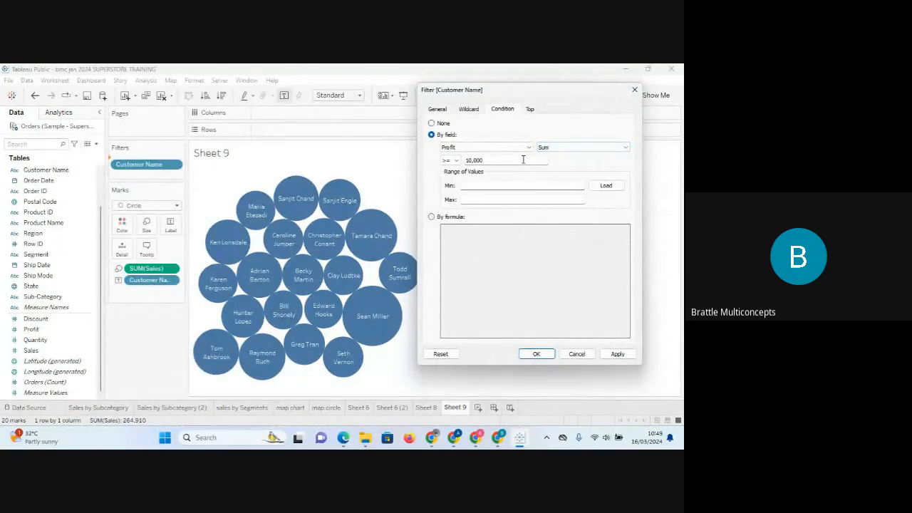
double_click(523, 160)
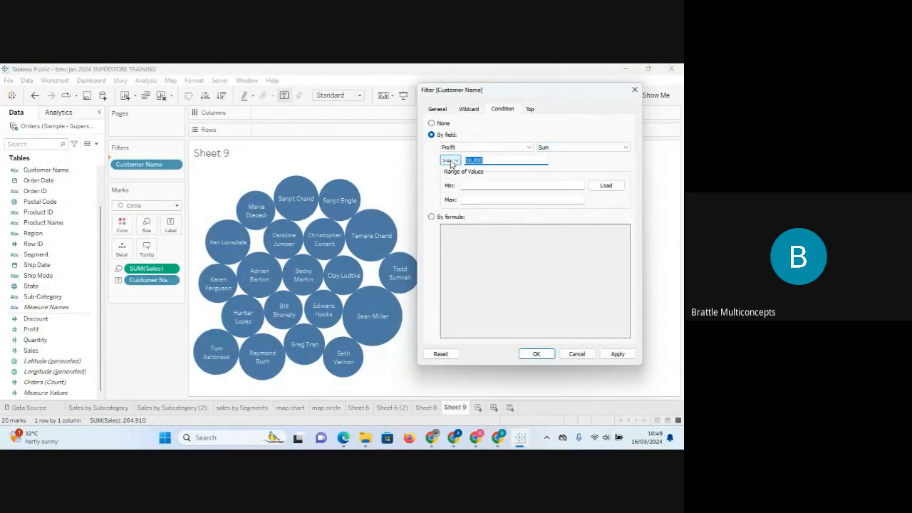
text(2000)
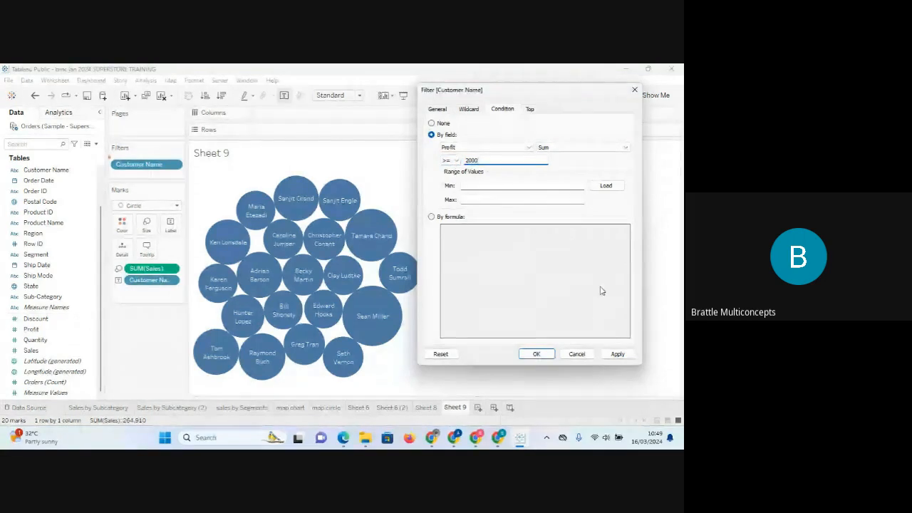
click(615, 354)
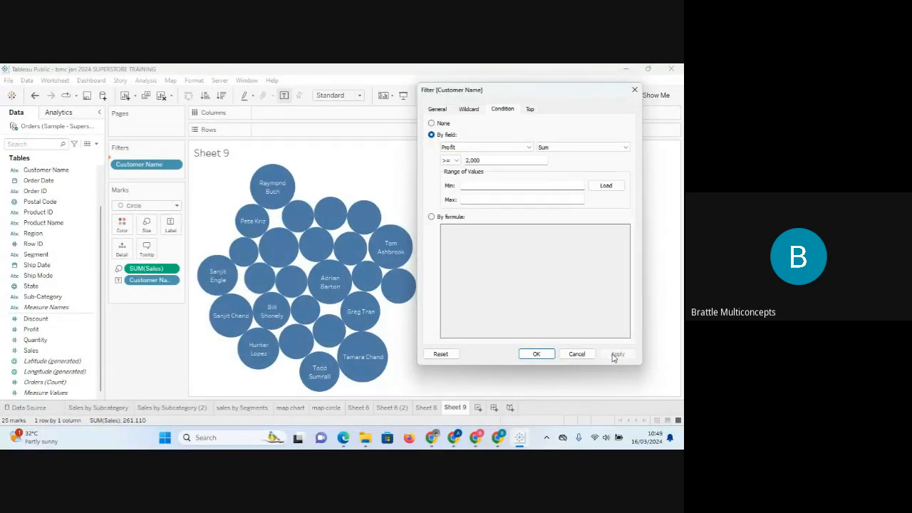
- Glance at the condition's field choices and formula option, set the condition to None and apply it
click(528, 148)
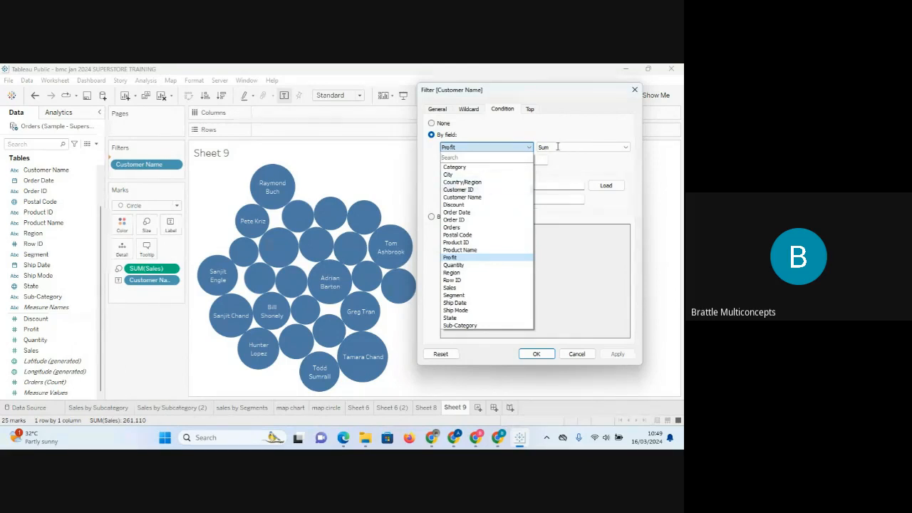
click(528, 114)
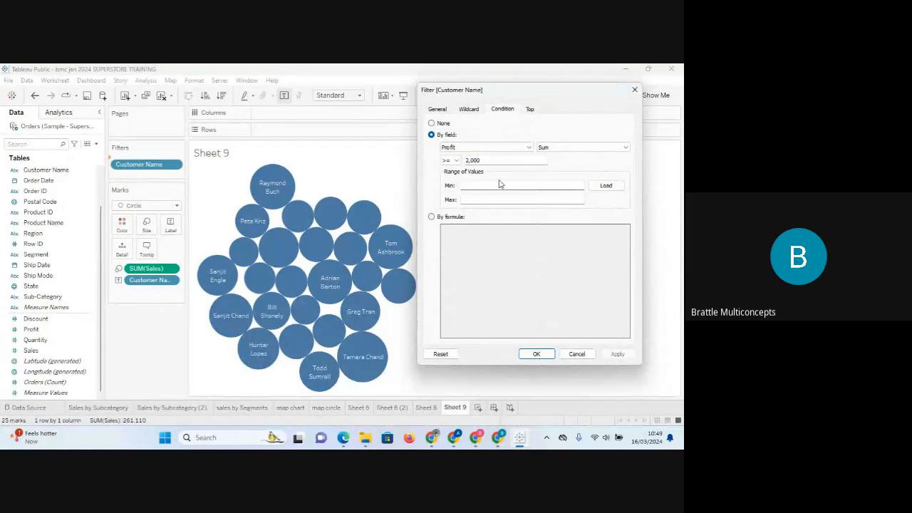
click(432, 217)
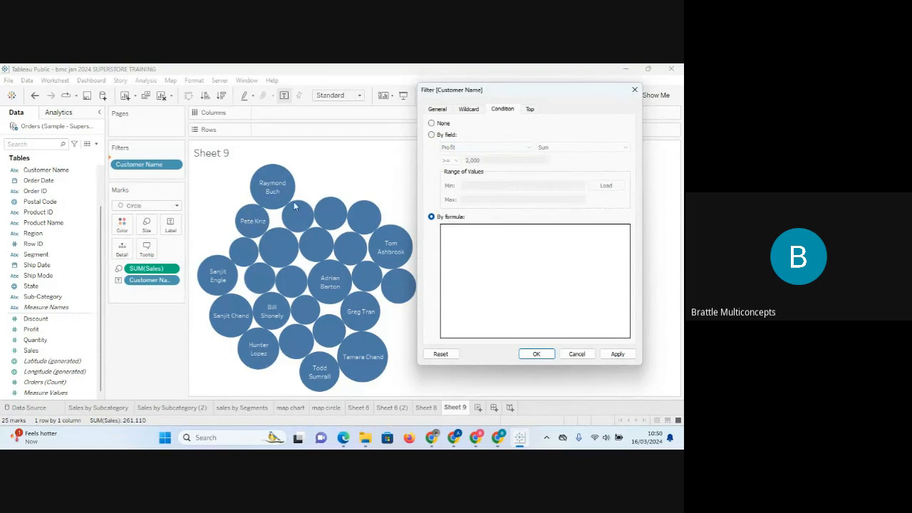
click(431, 124)
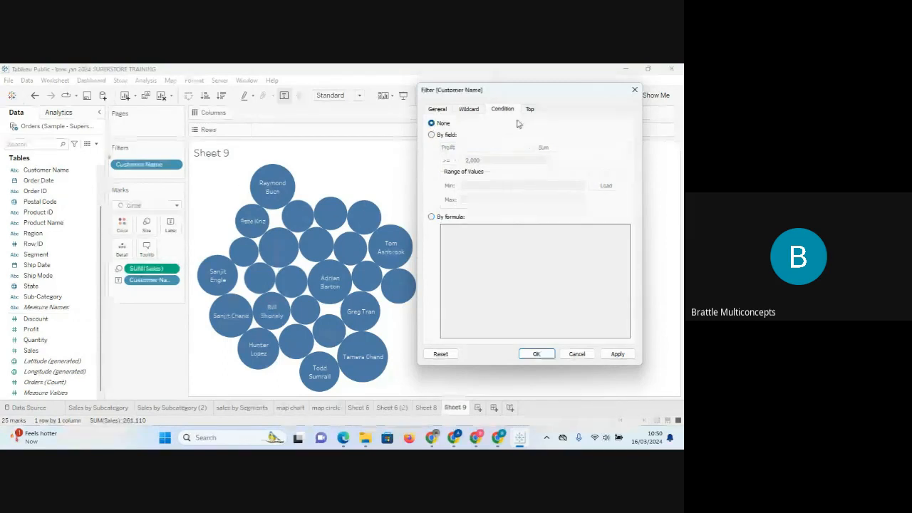
click(617, 354)
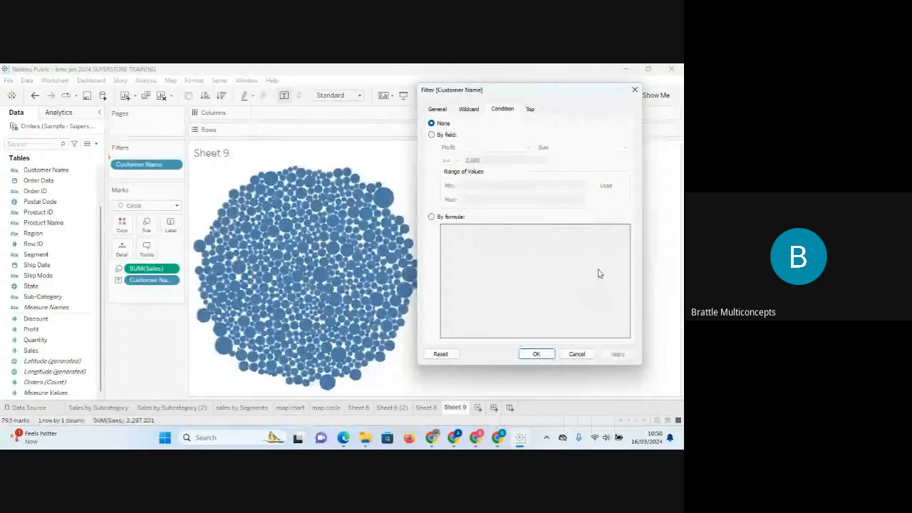
- Move the filter dialog clear of the bubbles and apply a Top 10 customer filter by the sum of Sales
click(530, 110)
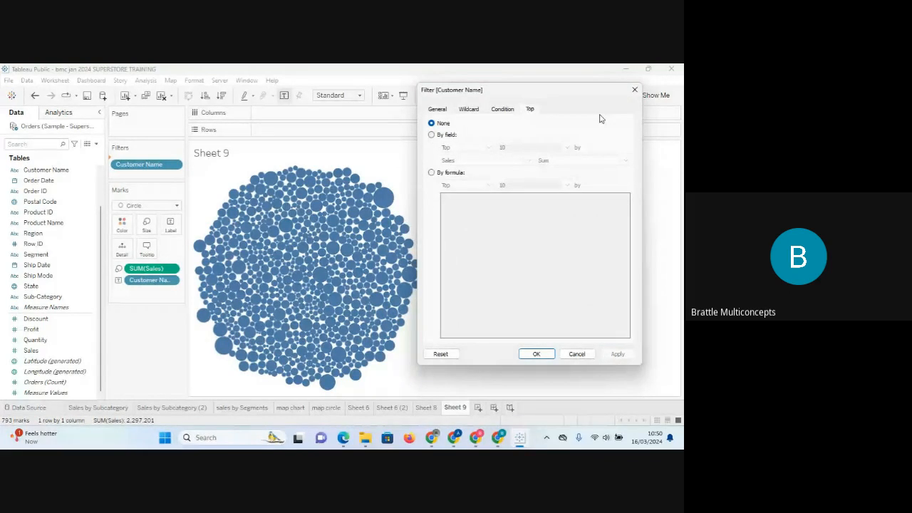
drag(558, 98, 588, 99)
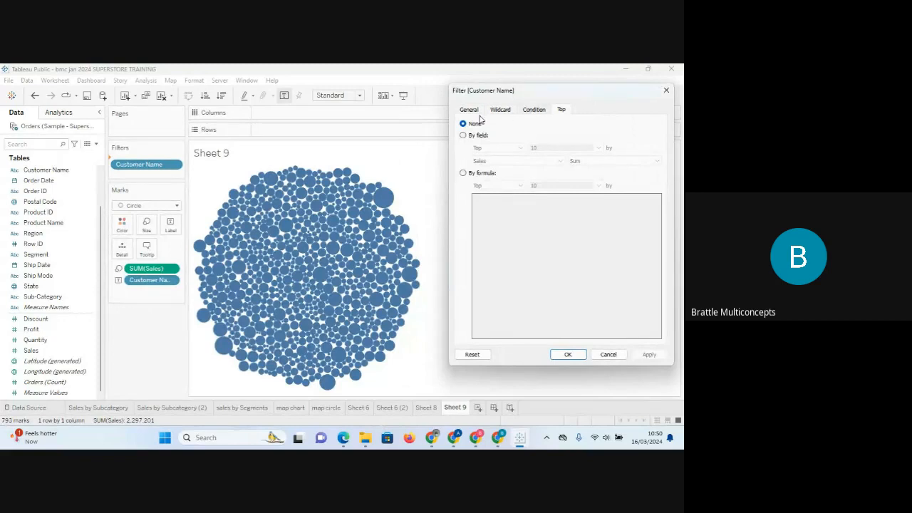
click(465, 136)
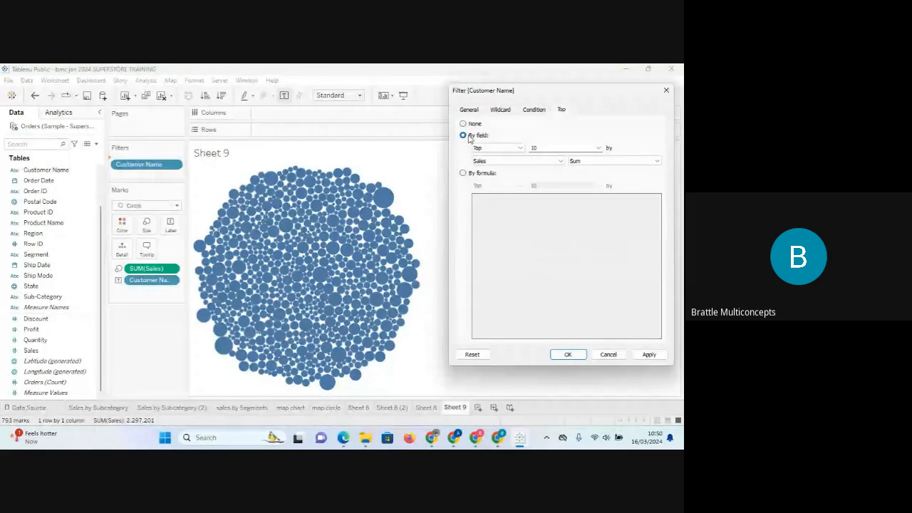
click(520, 148)
click(520, 149)
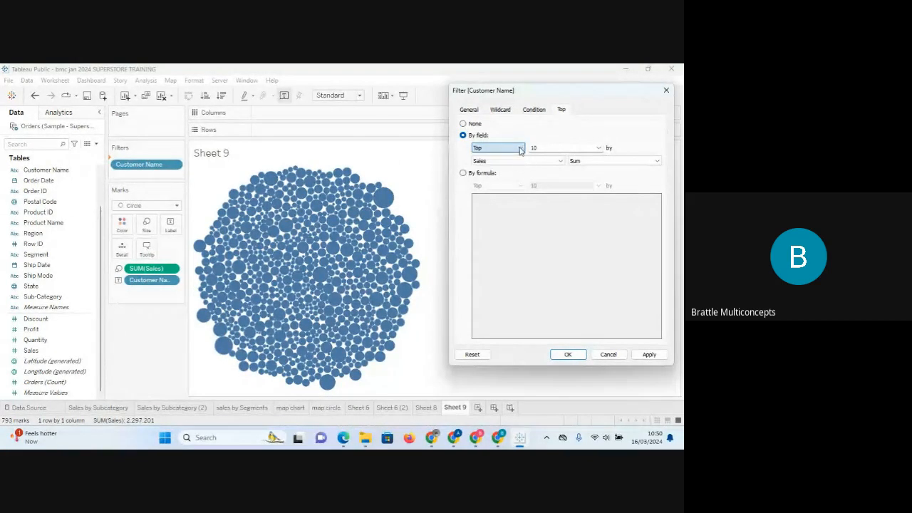
click(599, 148)
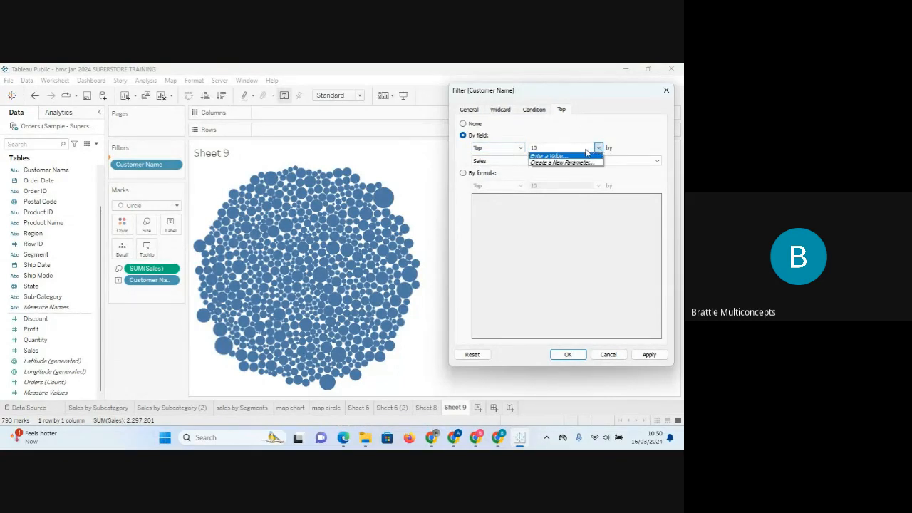
click(582, 154)
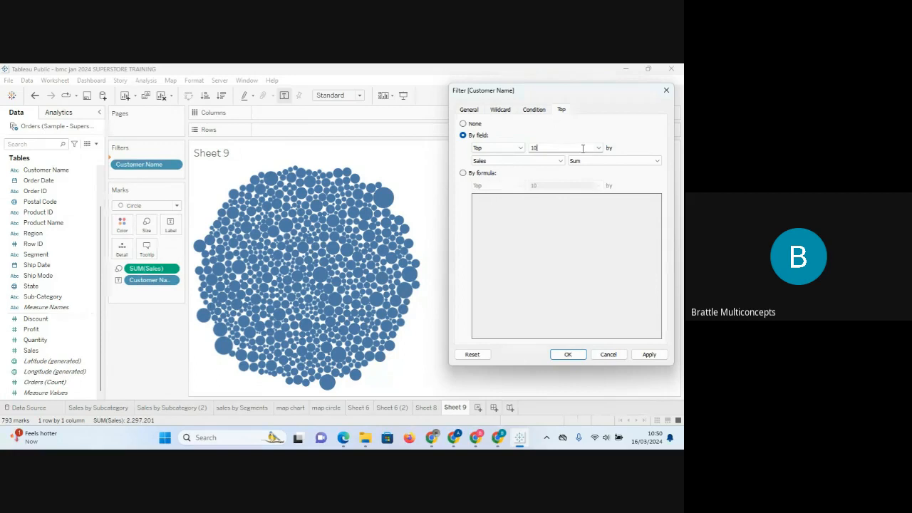
key(BackSpace)
click(650, 354)
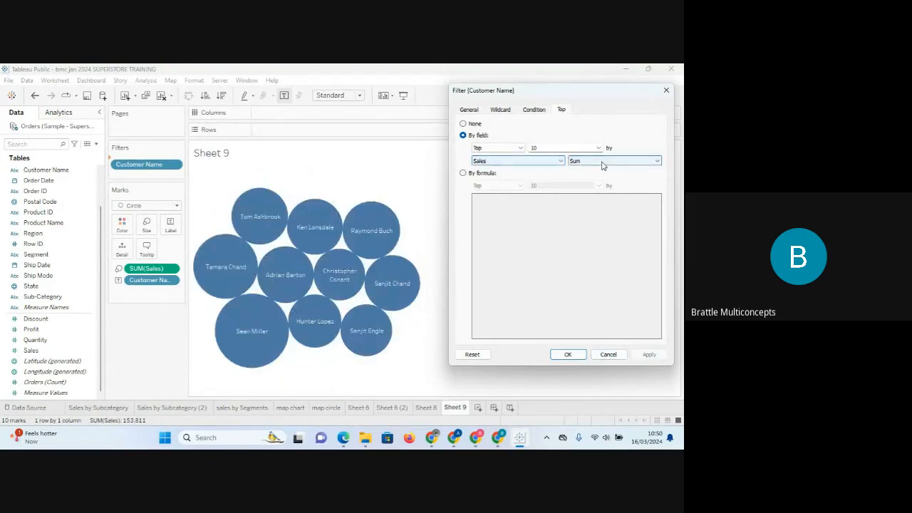
- Change the top 10 ranking to average Sales, apply it and close the Customer Name filter settings
click(657, 162)
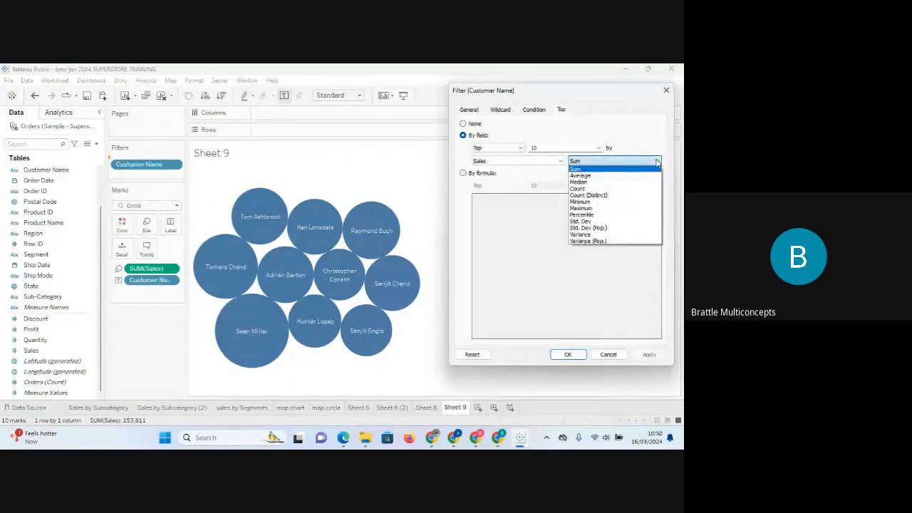
click(620, 177)
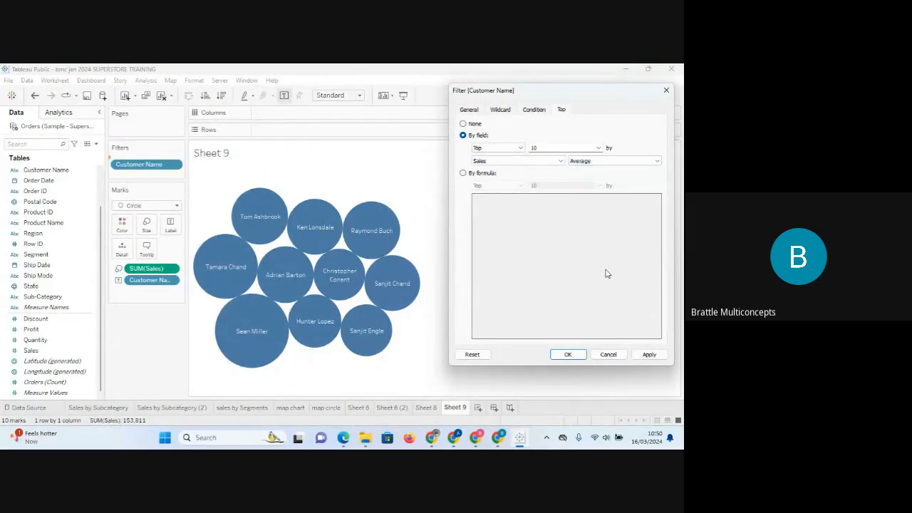
click(649, 355)
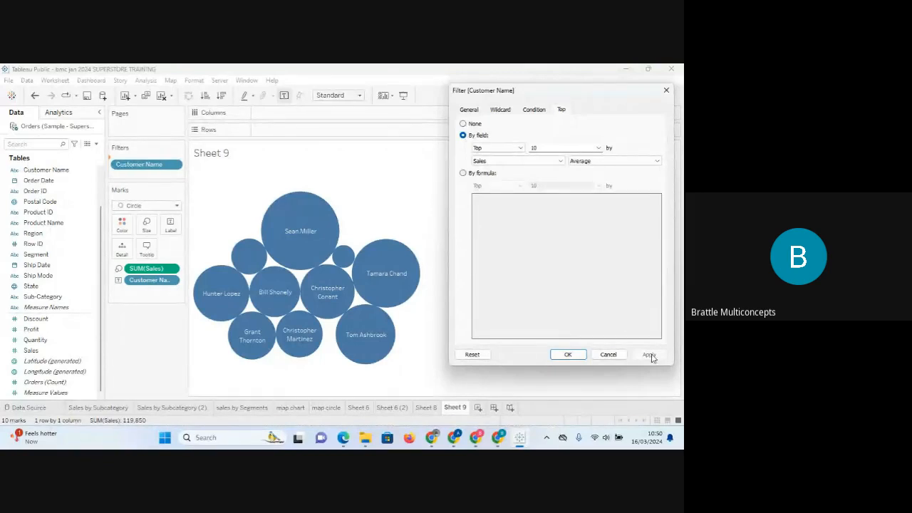
click(577, 356)
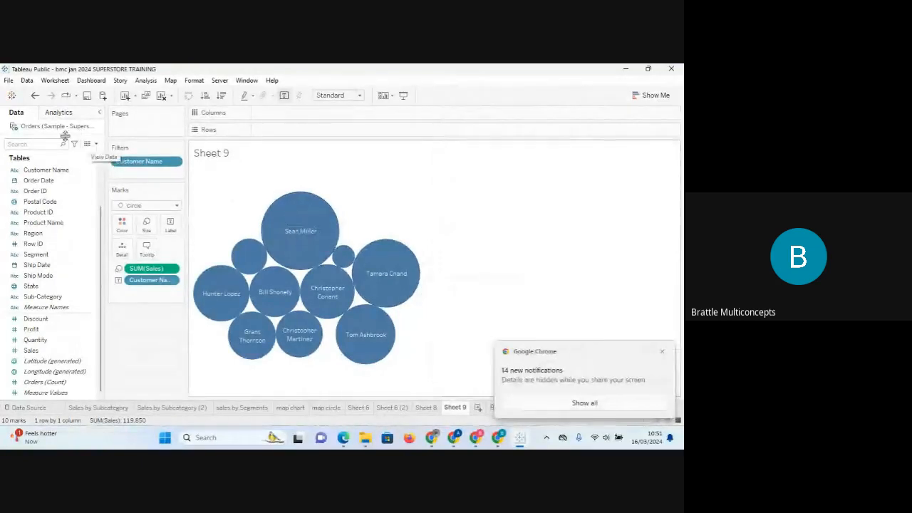
- Show the Customer Name filter card beside the bubbles chart and glance at its display options
click(175, 162)
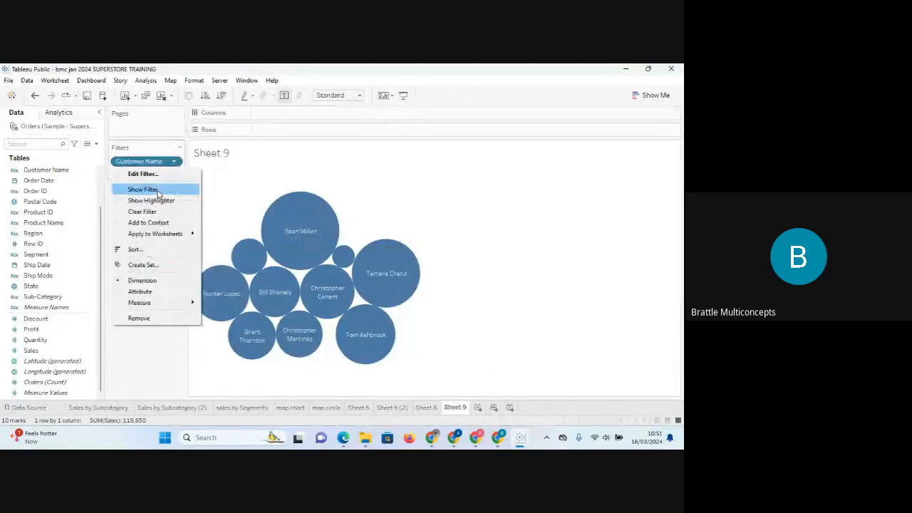
click(144, 189)
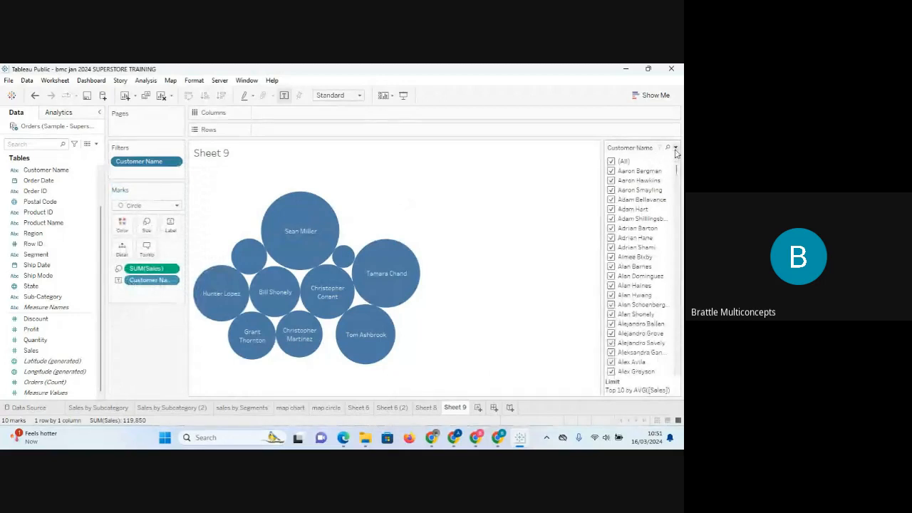
click(676, 147)
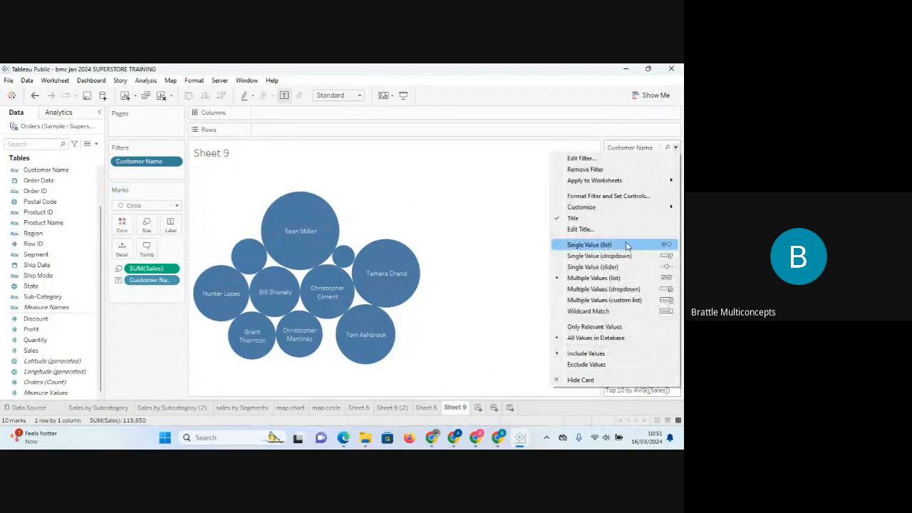
click(505, 190)
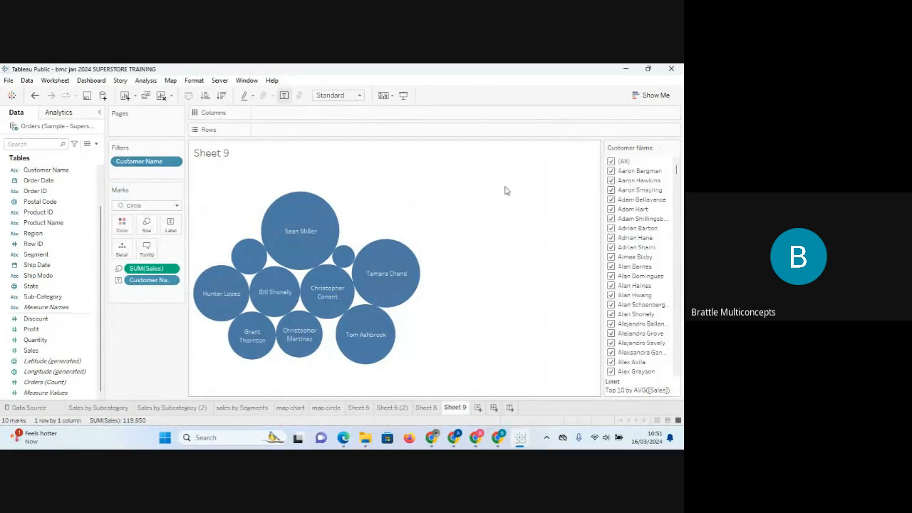
- Switch the Customer Name filter card to Single Value (list) and select only the fourth customer listed
click(675, 147)
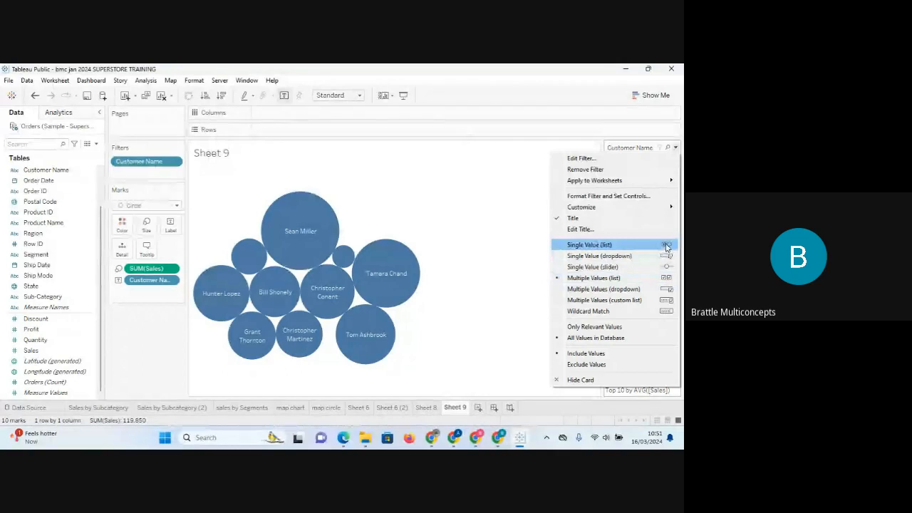
click(620, 246)
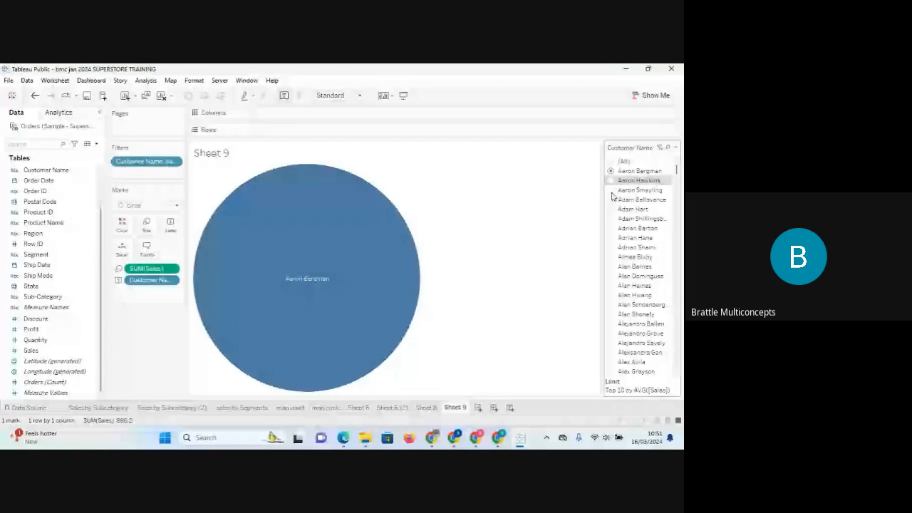
click(611, 200)
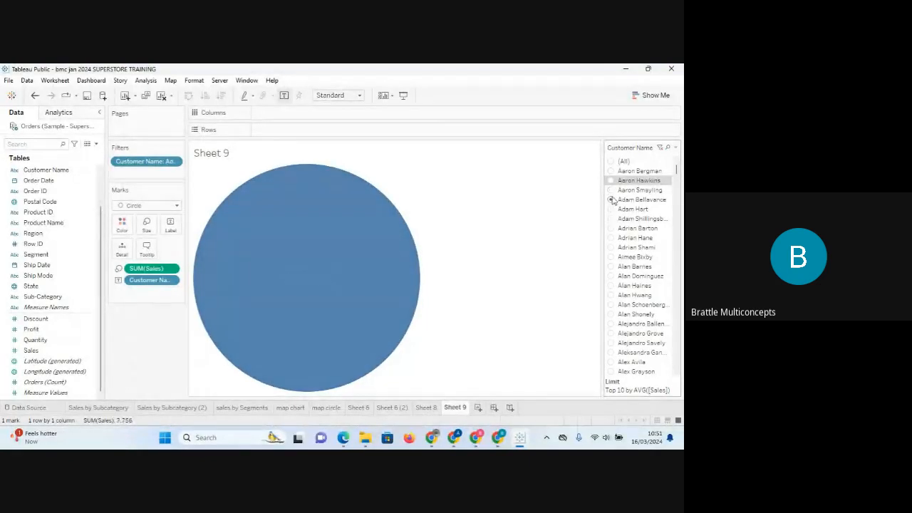
- Change the Customer Name filter card to Single Value (dropdown) and choose the seventh customer listed
click(675, 148)
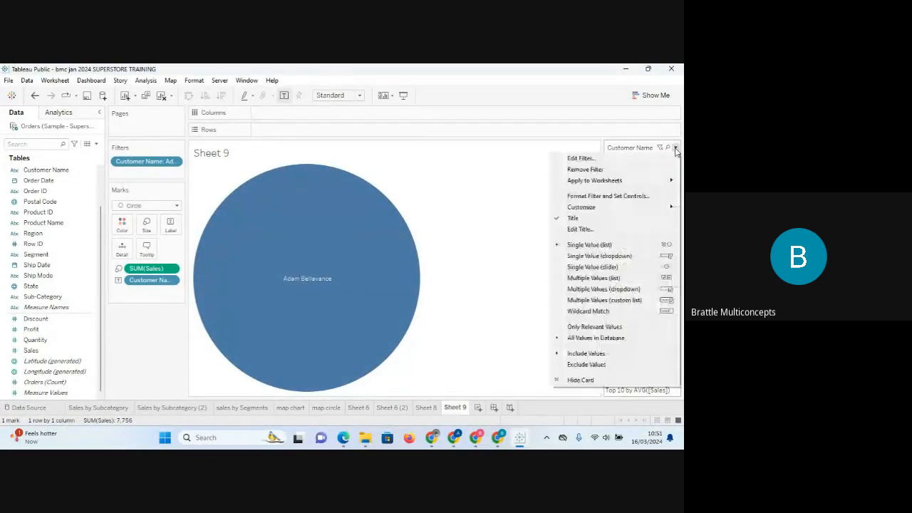
click(610, 258)
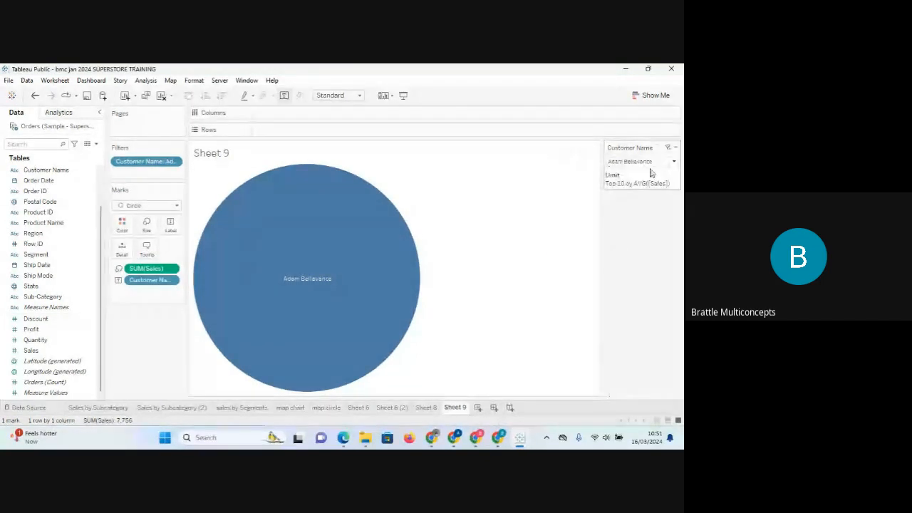
click(674, 163)
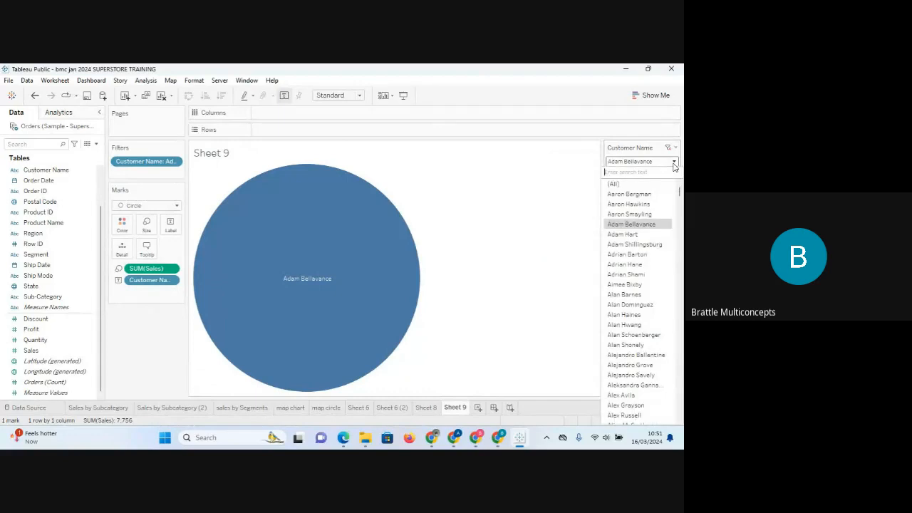
click(673, 163)
click(674, 163)
click(674, 162)
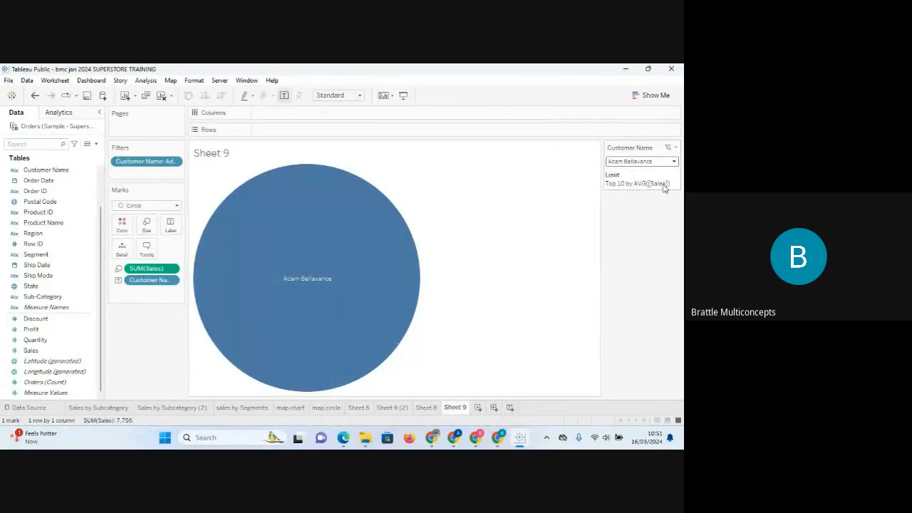
click(674, 163)
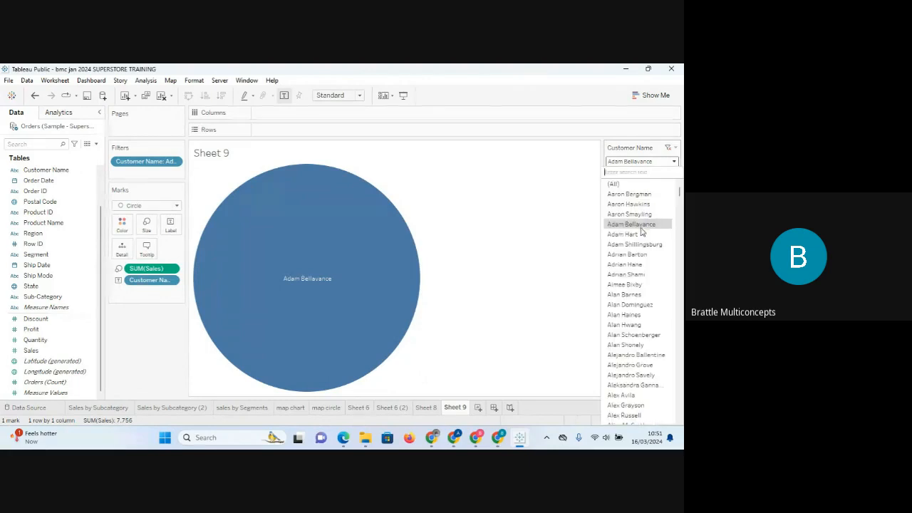
click(631, 254)
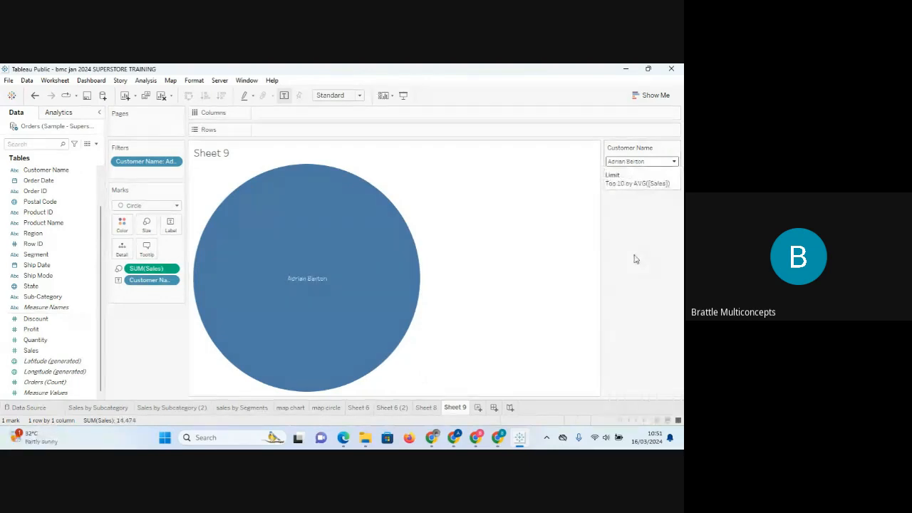
- Set the single-value Customer Name filter back to (All) and reopen its customer list briefly
click(674, 163)
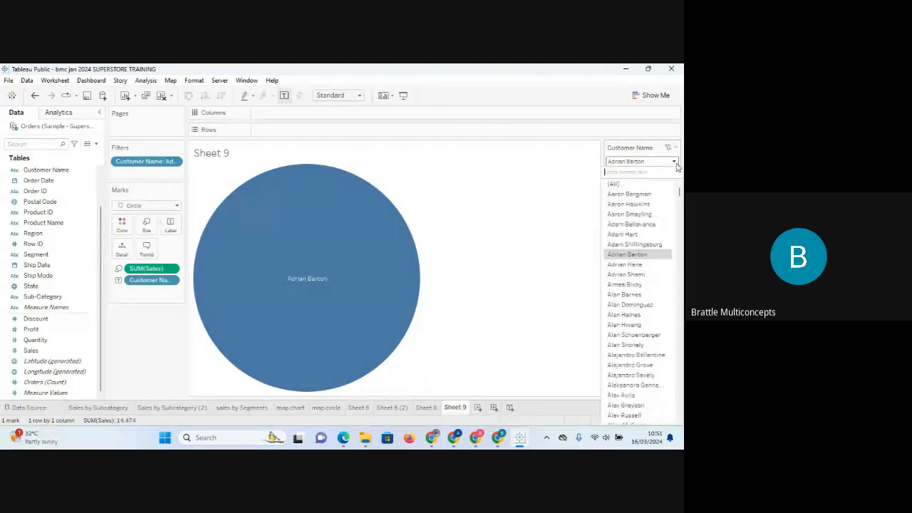
click(617, 183)
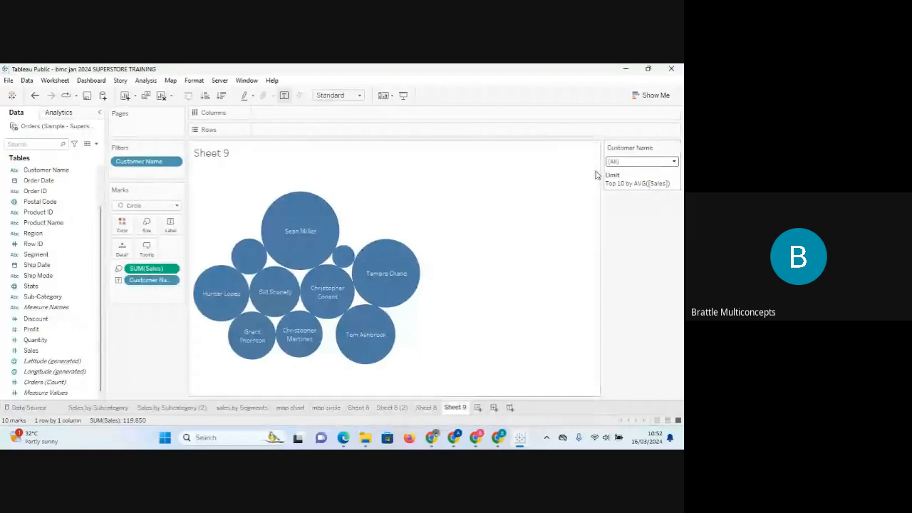
click(674, 161)
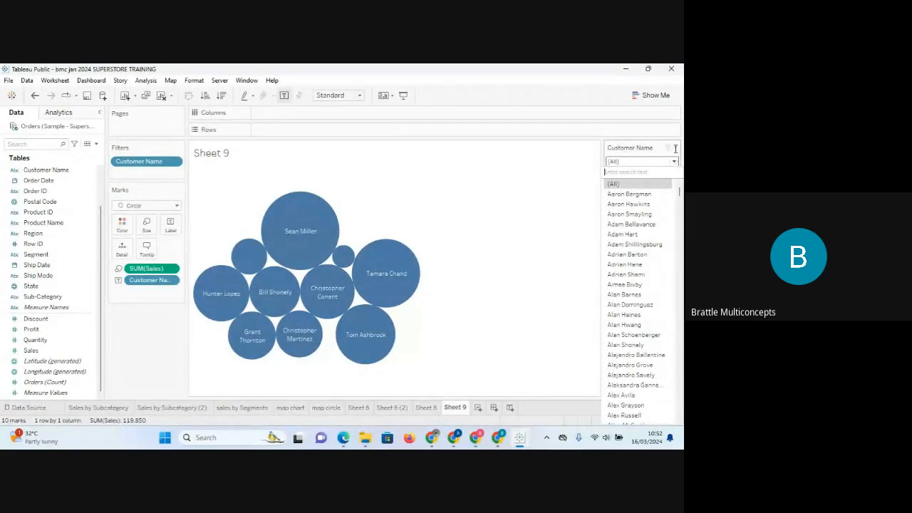
click(581, 186)
- Change the Customer Name filter card to Single Value (slider) and slide it to a customer near the middle
click(676, 148)
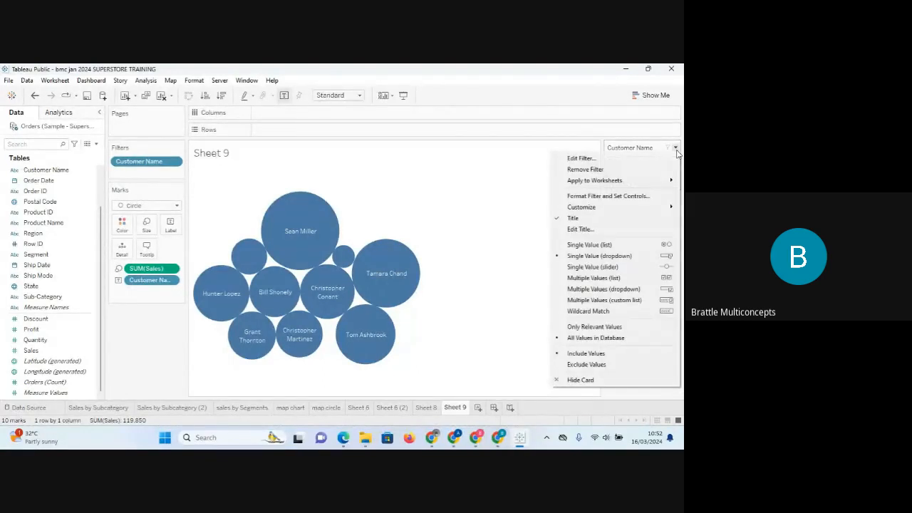
click(624, 267)
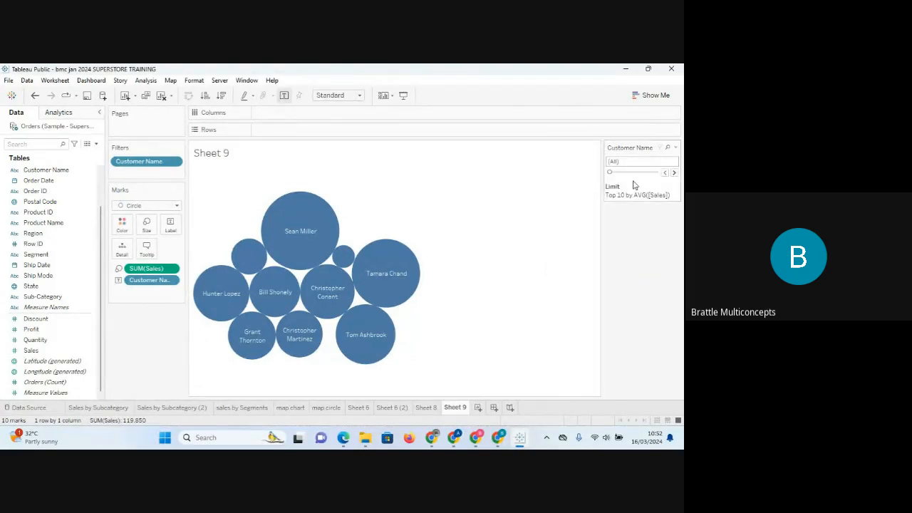
drag(611, 175, 637, 177)
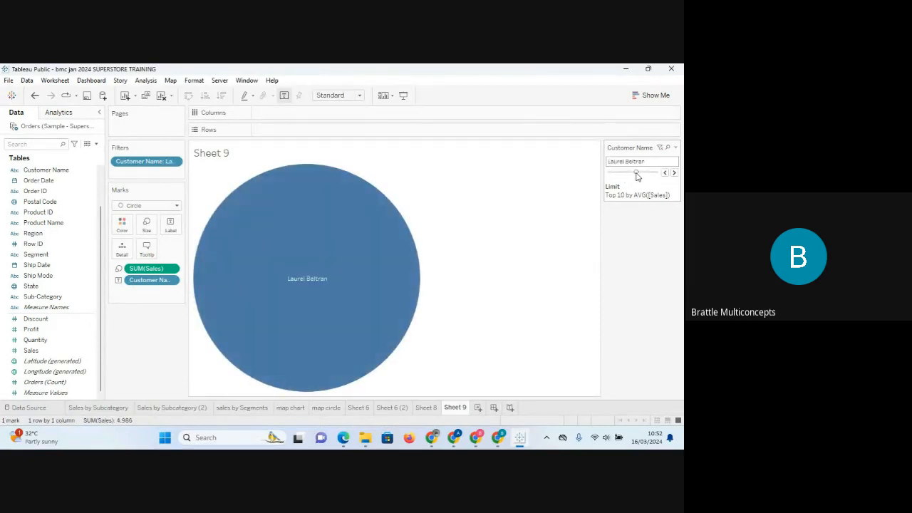
- Add Sales to the bubble labels, and try the customer slider one customer forward and further back
mouse_move(371, 267)
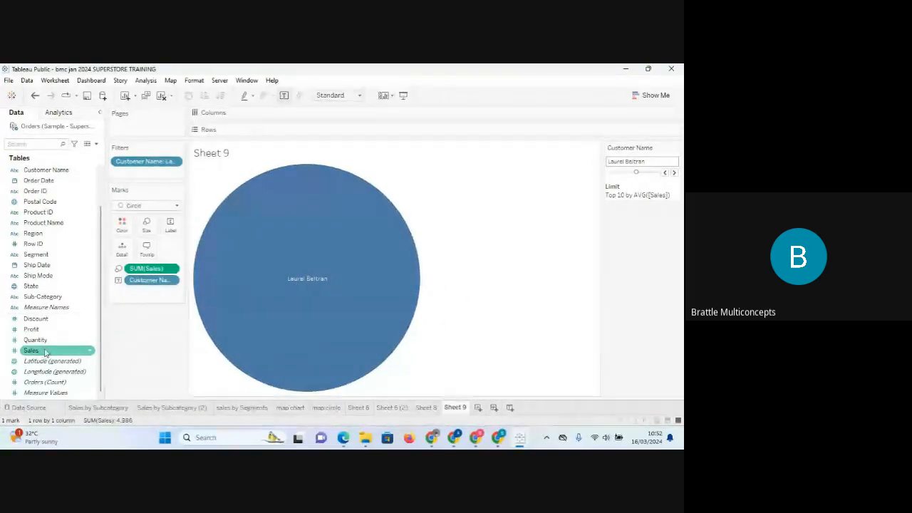
mouse_move(299, 293)
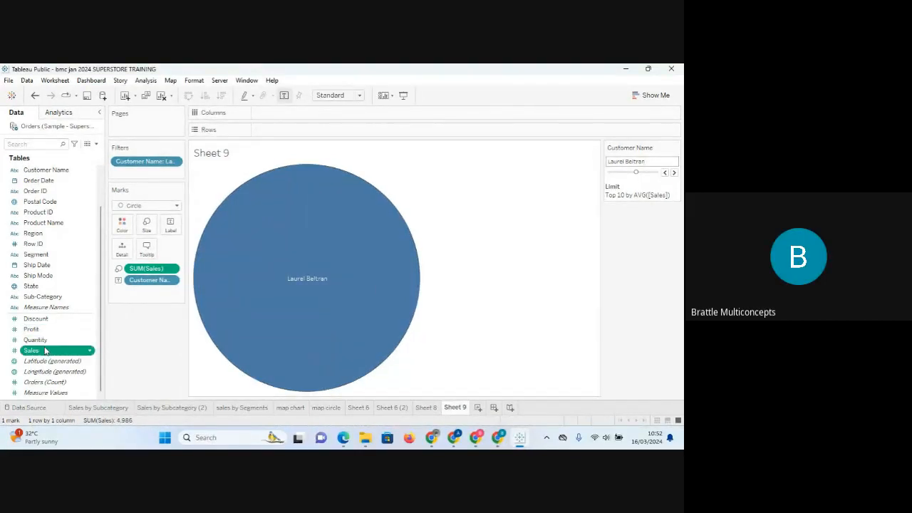
drag(44, 350, 170, 225)
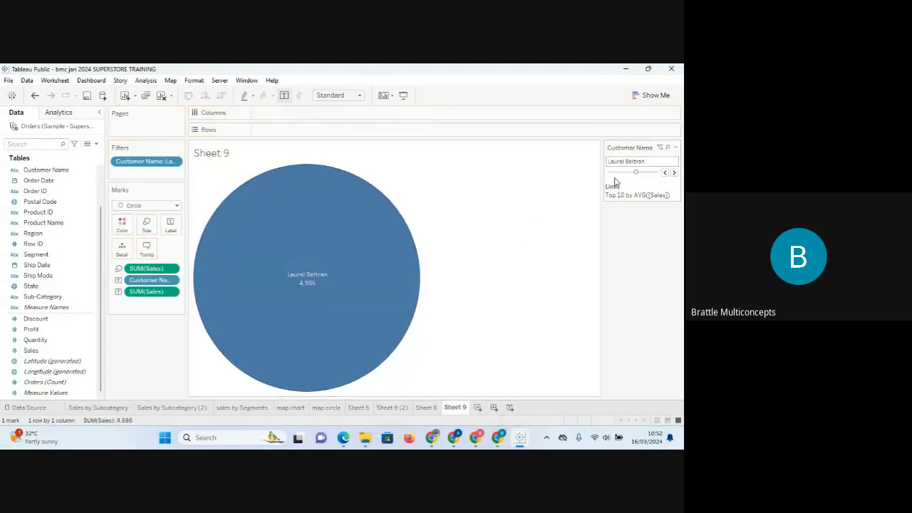
click(674, 173)
drag(638, 175, 627, 174)
- Change the Customer Name filter card to Multiple Values (list) and include the second through seventh customers listed
click(675, 148)
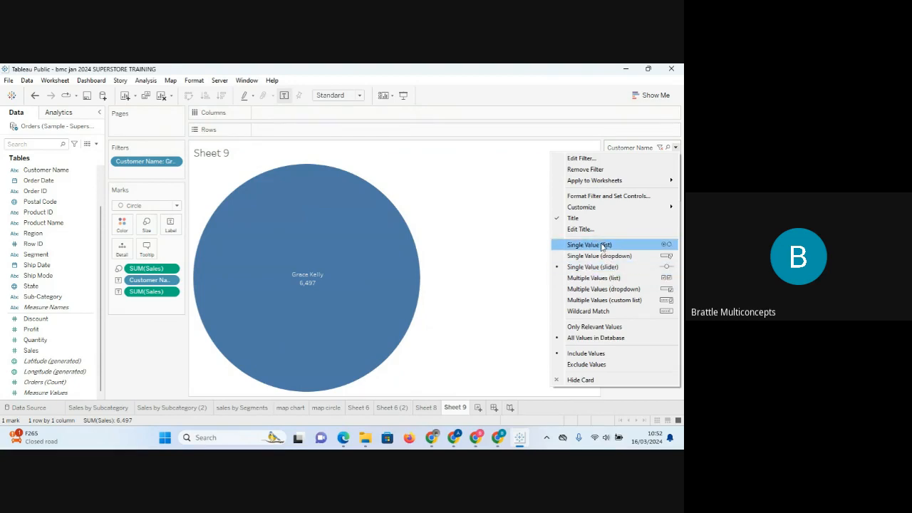
click(613, 279)
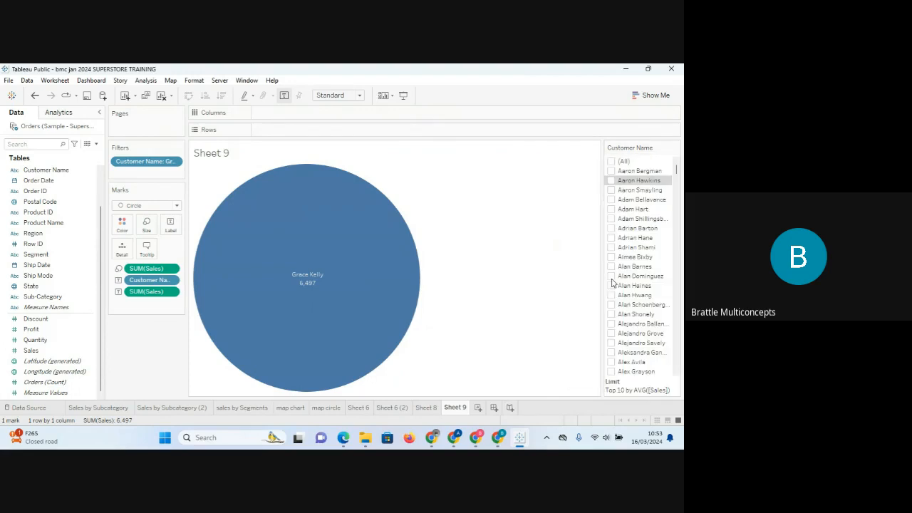
click(612, 181)
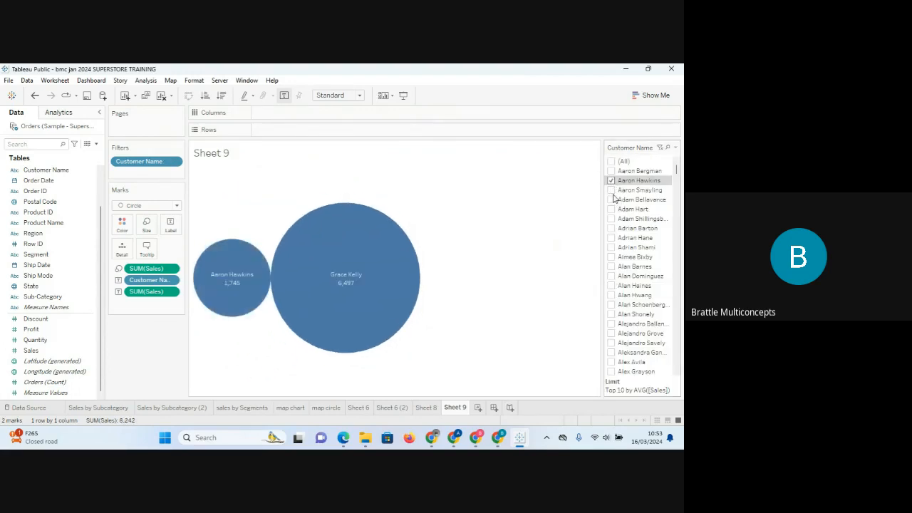
click(612, 190)
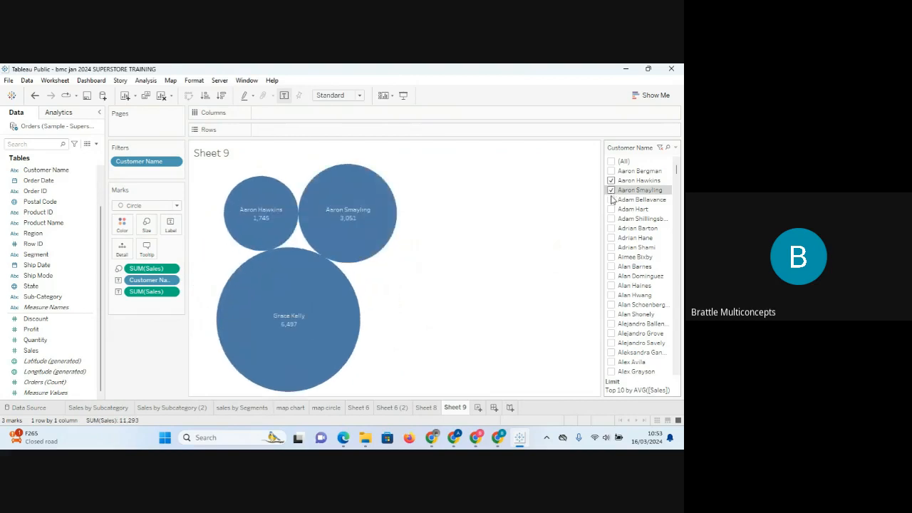
click(611, 199)
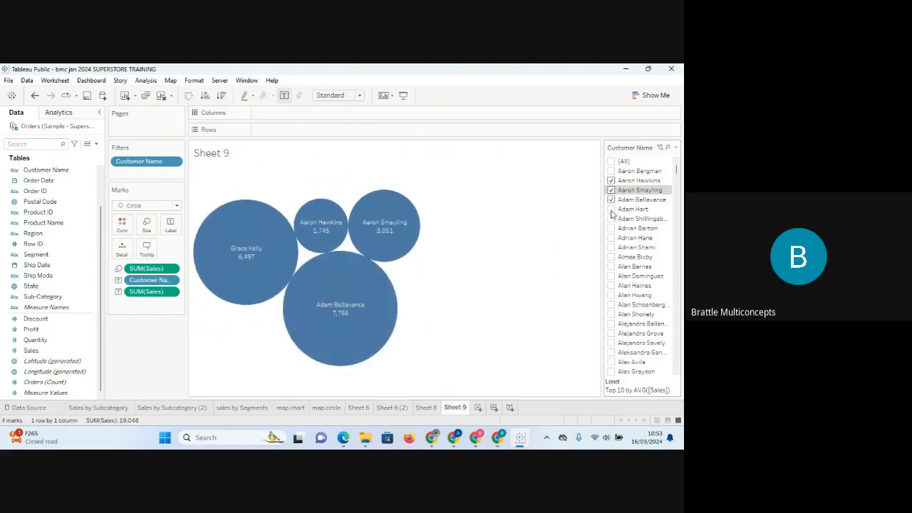
click(611, 208)
click(611, 219)
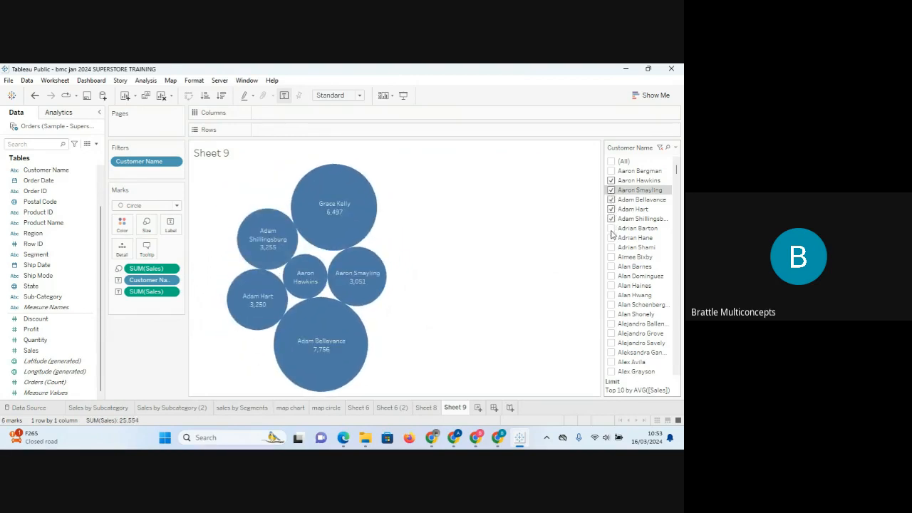
click(611, 228)
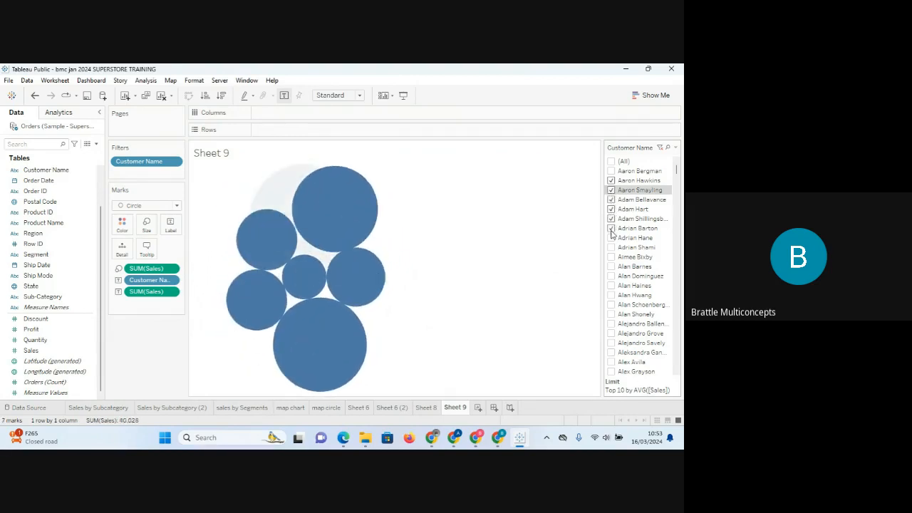
- Change the Customer Name filter card to Multiple Values (dropdown) and select (All) customers
click(675, 148)
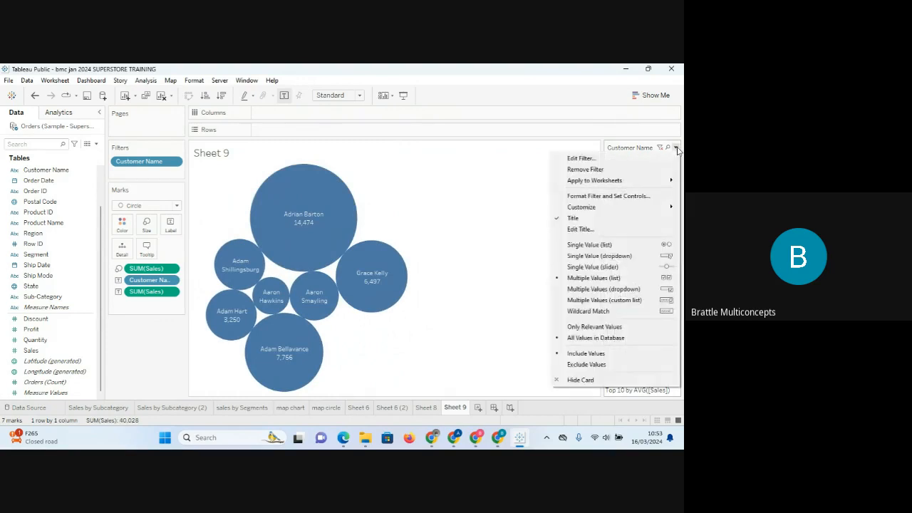
click(598, 290)
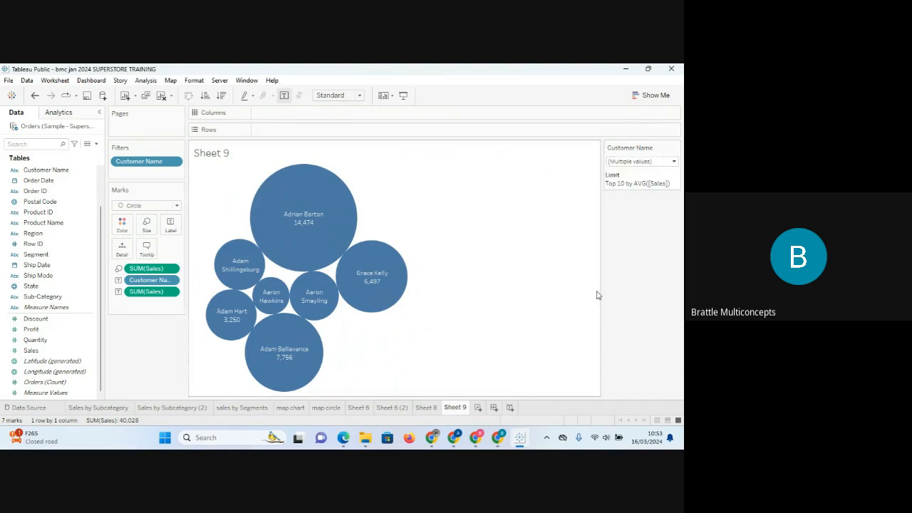
click(674, 161)
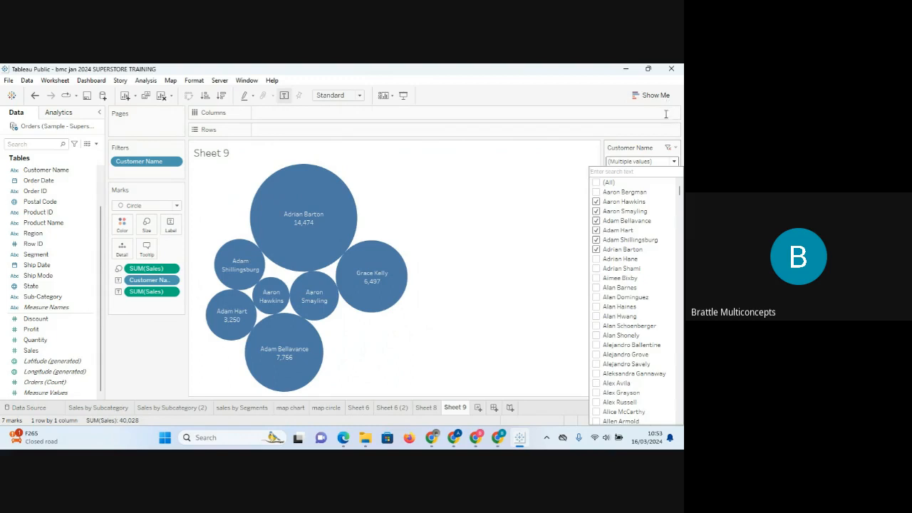
click(581, 159)
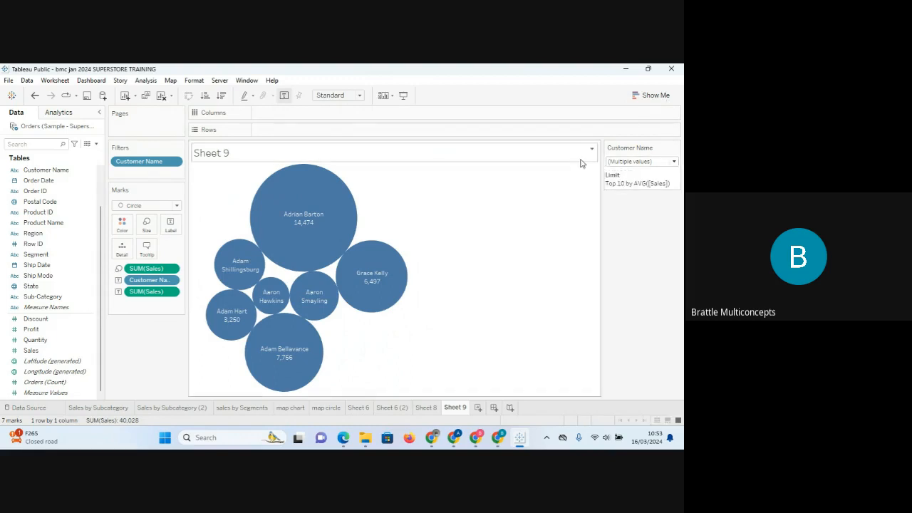
click(673, 162)
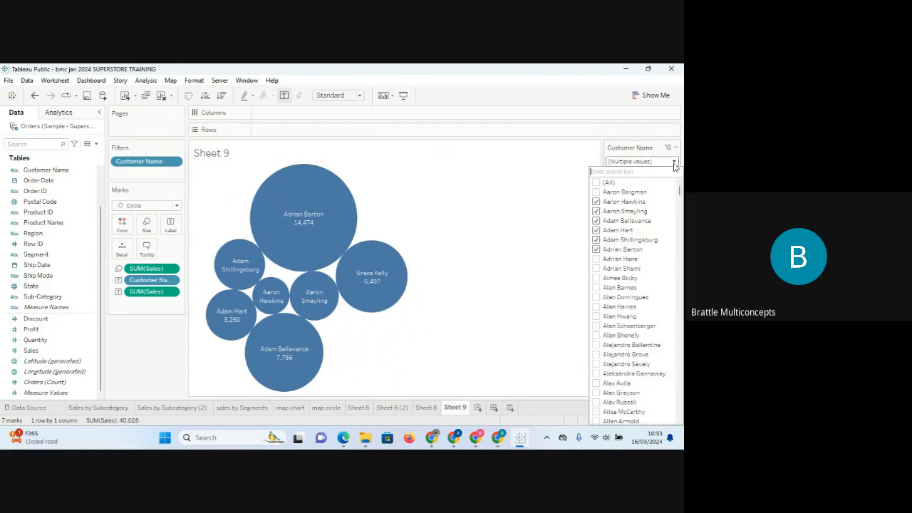
click(597, 183)
click(532, 205)
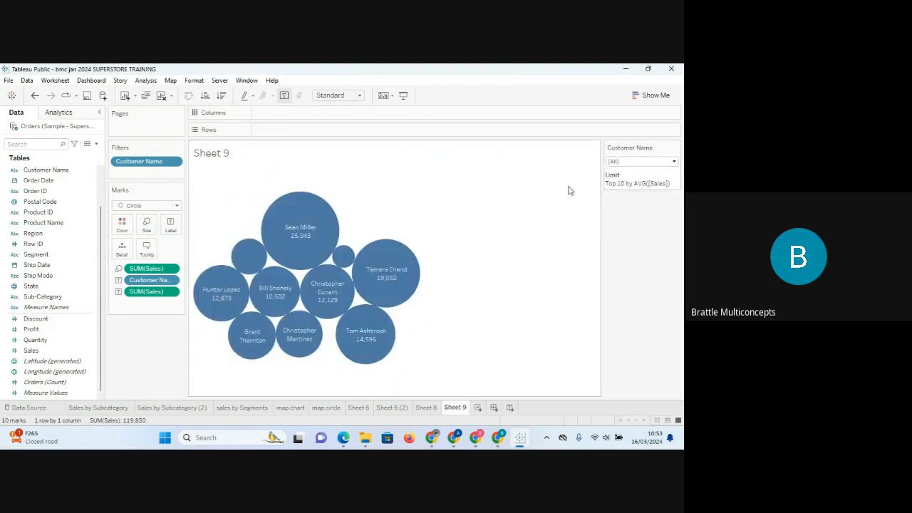
- Try the Customer Name filter card as Multiple Values (custom list), and return it to Multiple Values (dropdown)
click(674, 147)
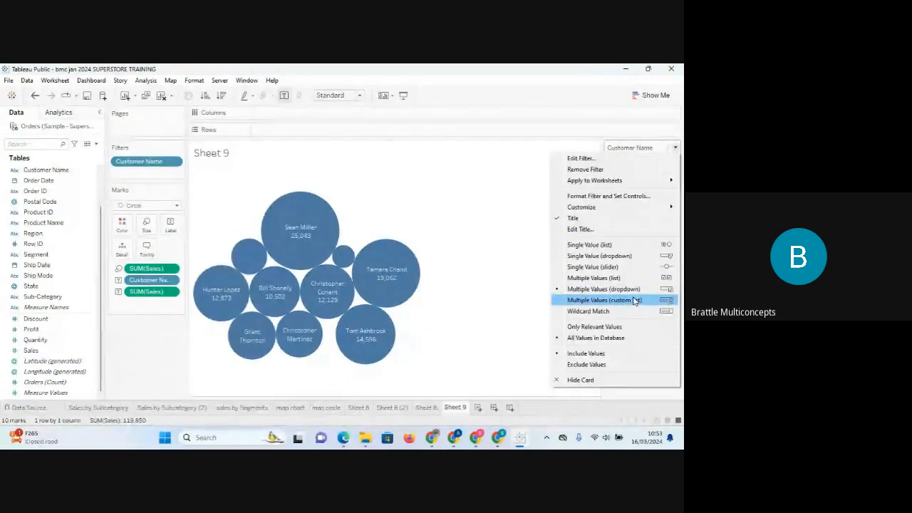
click(633, 299)
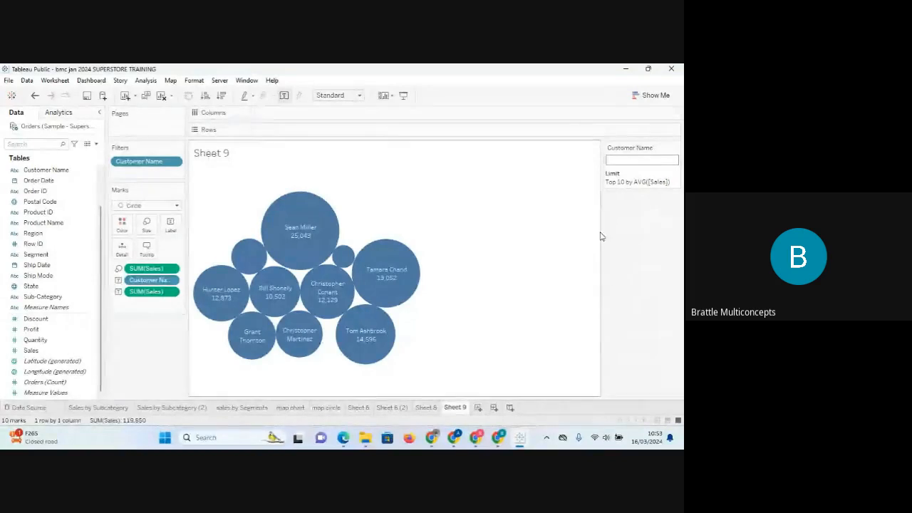
click(659, 160)
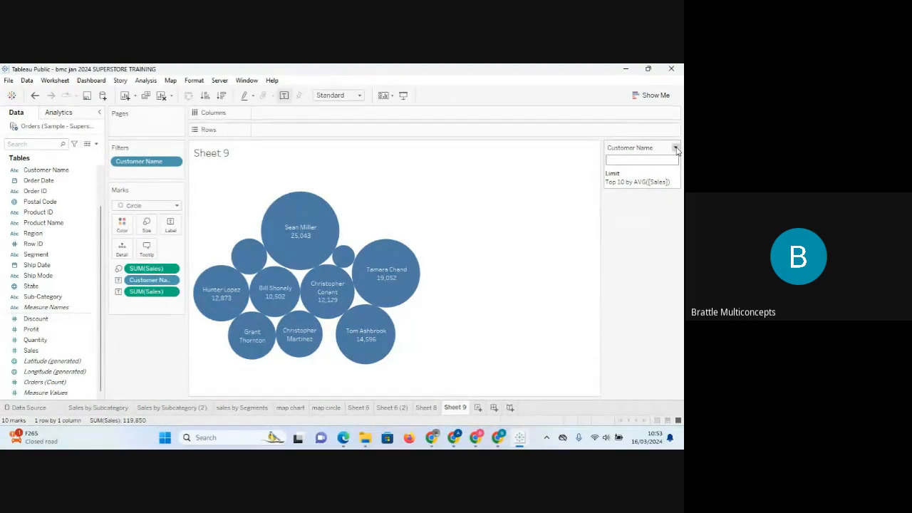
click(676, 148)
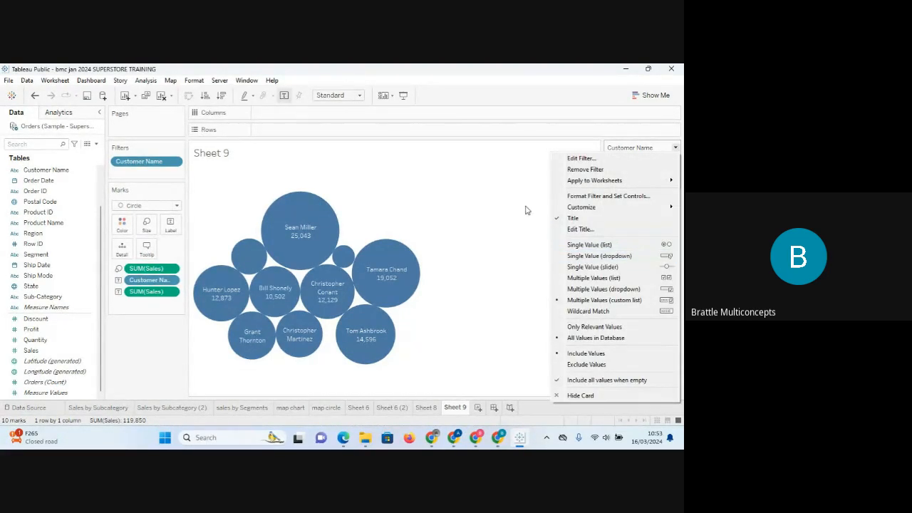
click(527, 210)
click(676, 147)
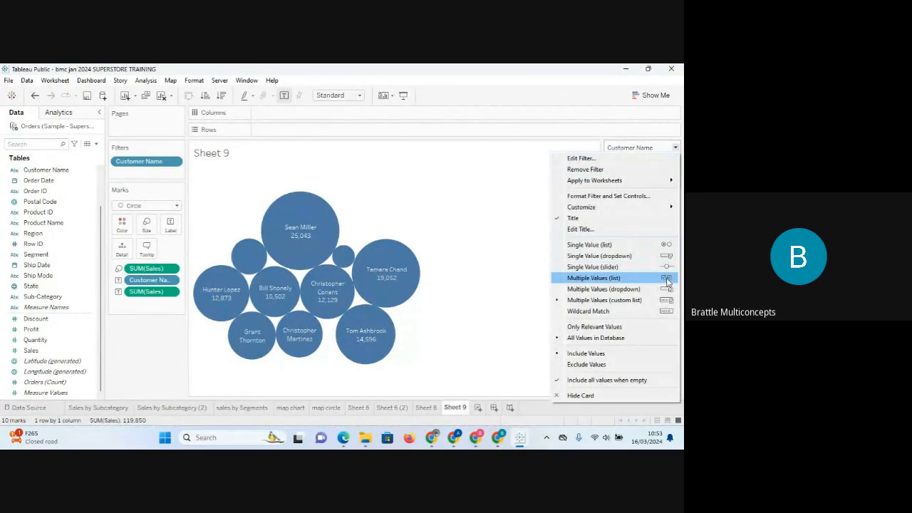
click(624, 289)
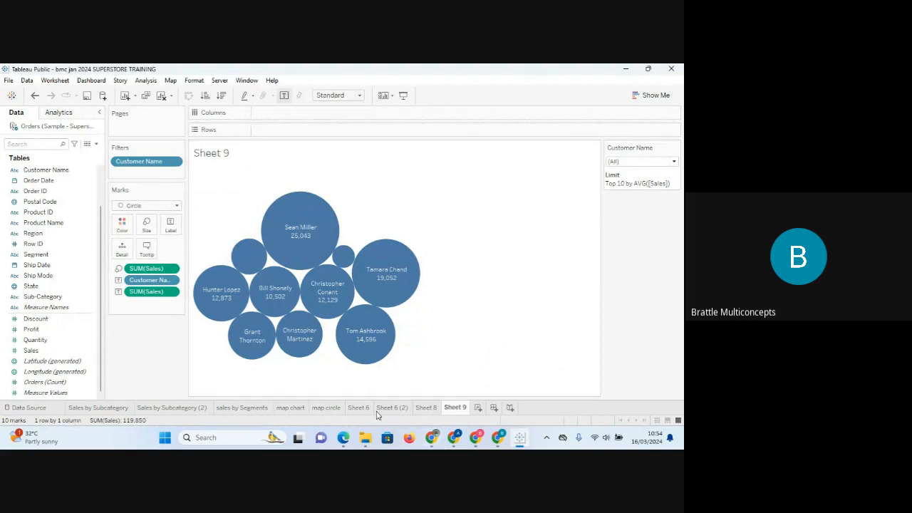
- Go to the monthly sales line chart on Sheet 6 (2)
click(425, 409)
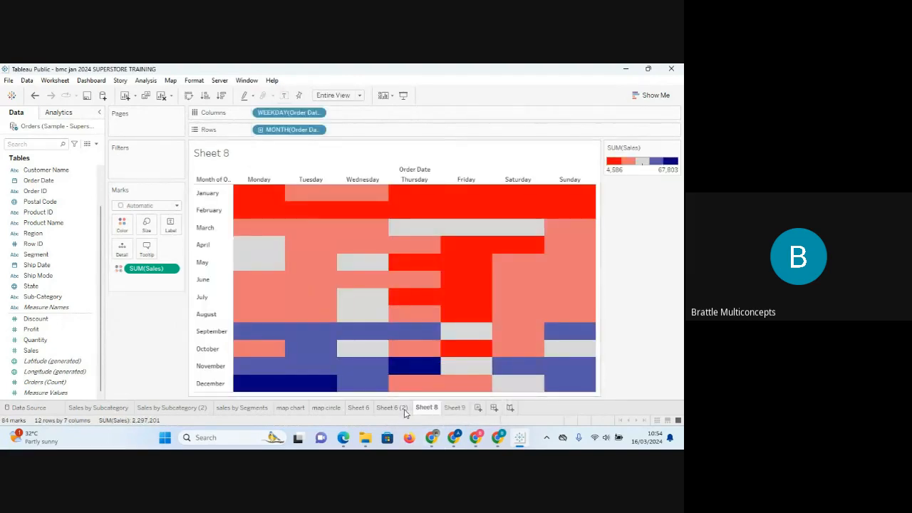
click(392, 408)
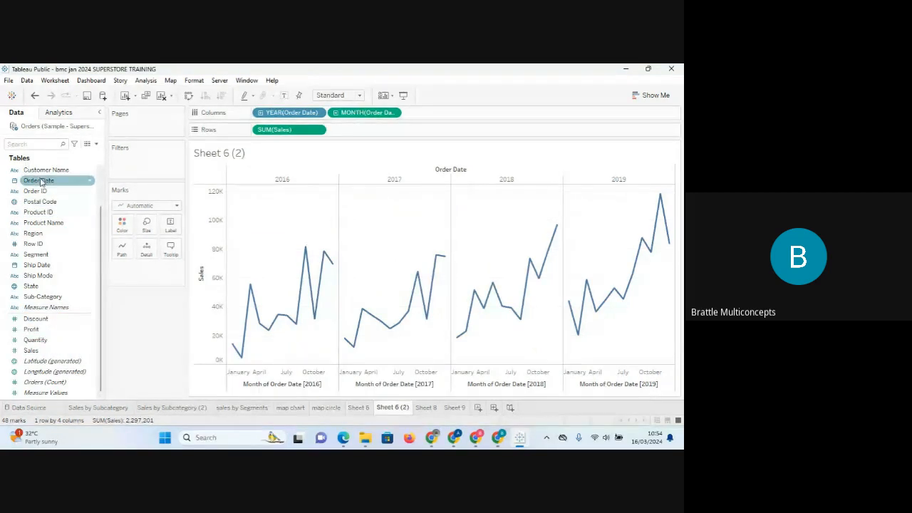
- Try an Order Date filter using relative dates for the last 3 years, and remove it from the sheet
drag(41, 182, 130, 164)
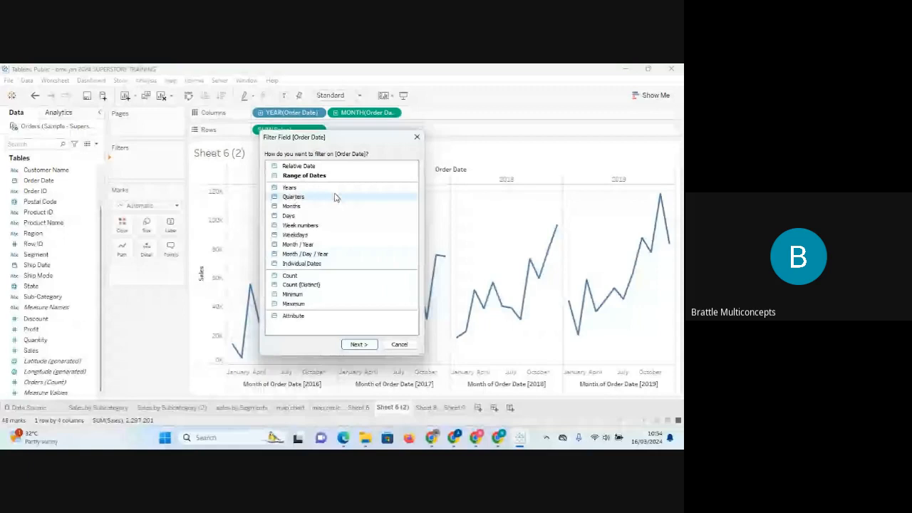
click(303, 166)
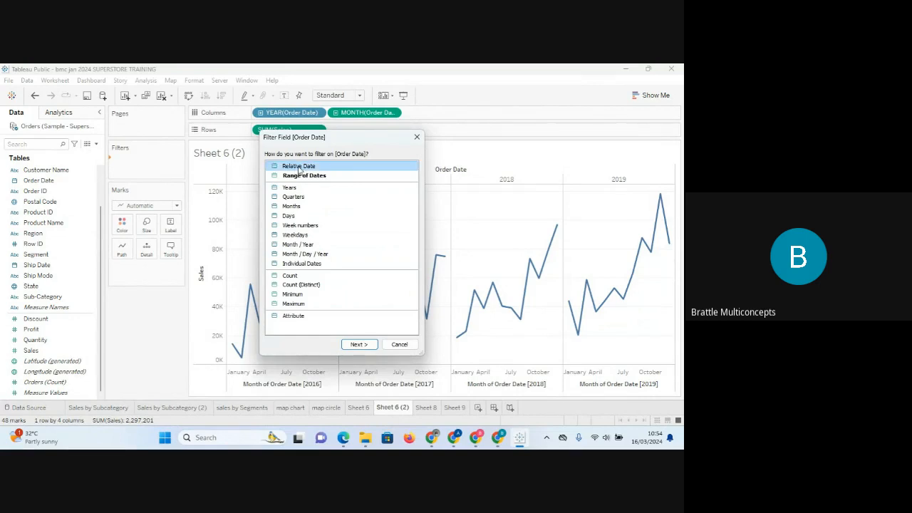
click(357, 344)
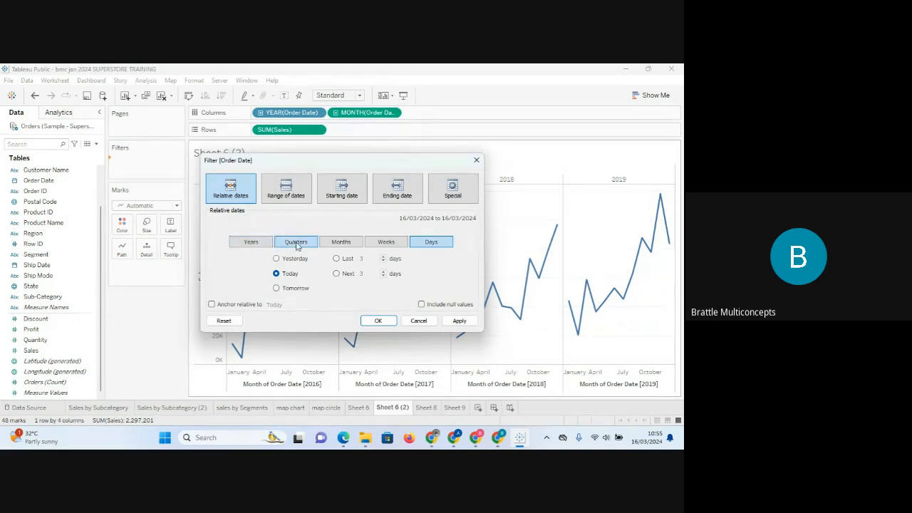
click(251, 242)
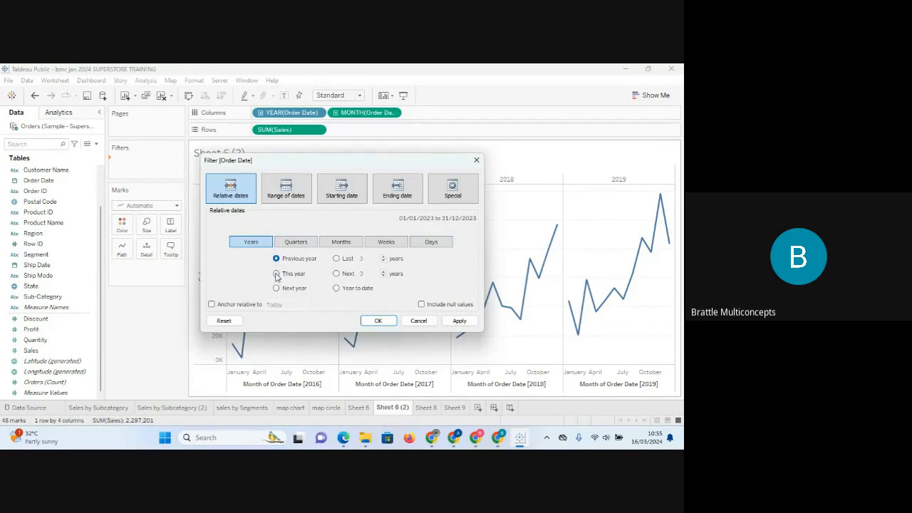
click(337, 259)
click(459, 321)
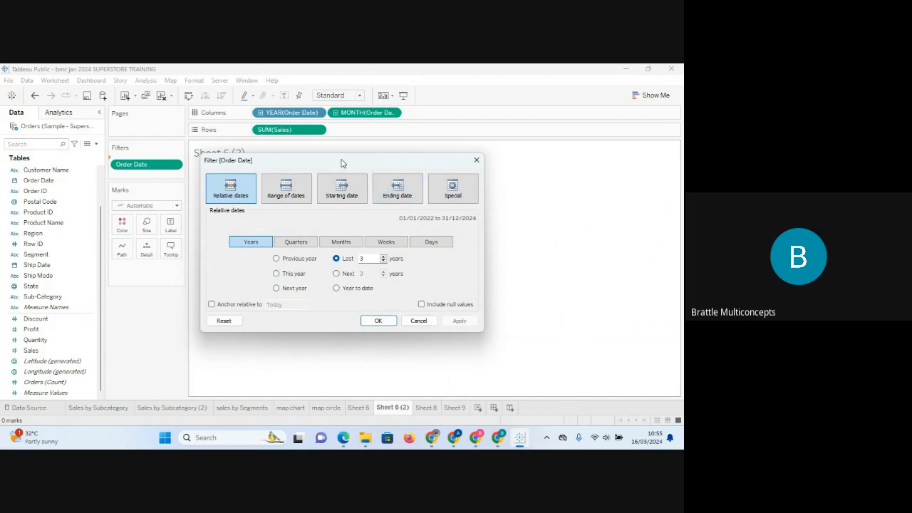
drag(346, 168, 467, 178)
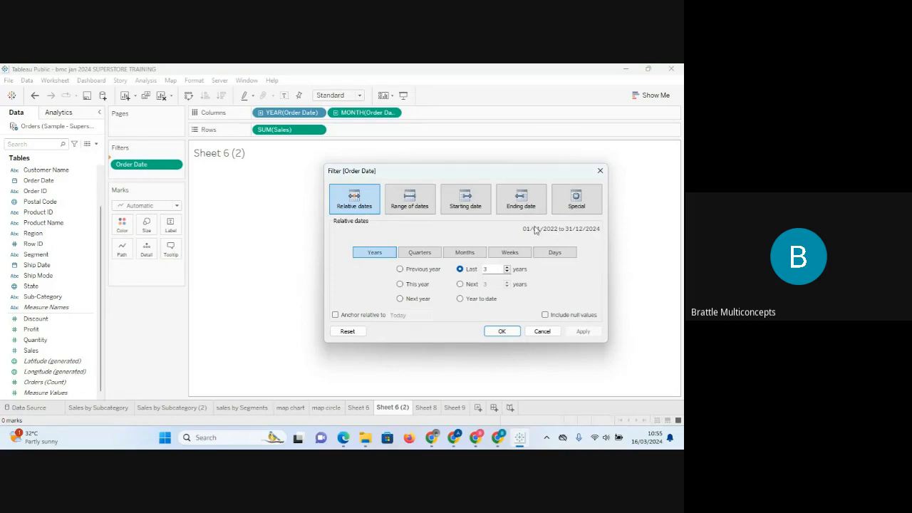
click(541, 332)
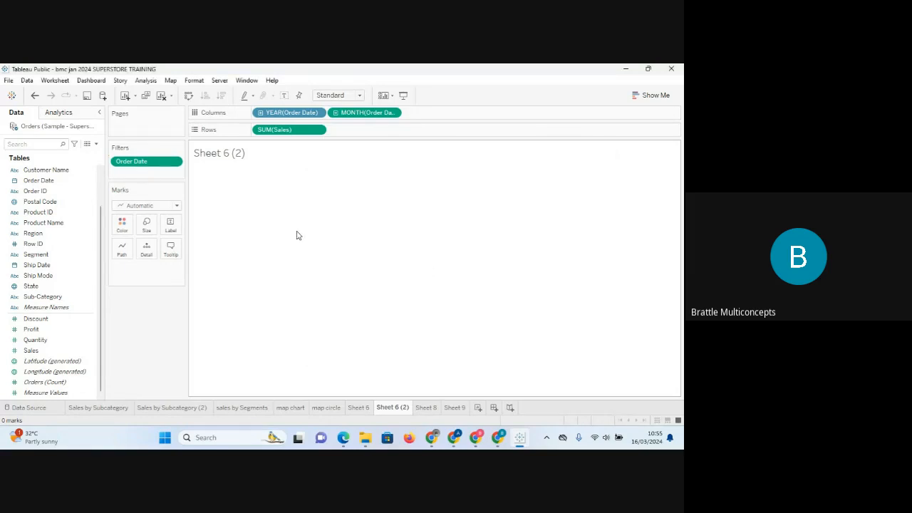
drag(166, 164, 163, 340)
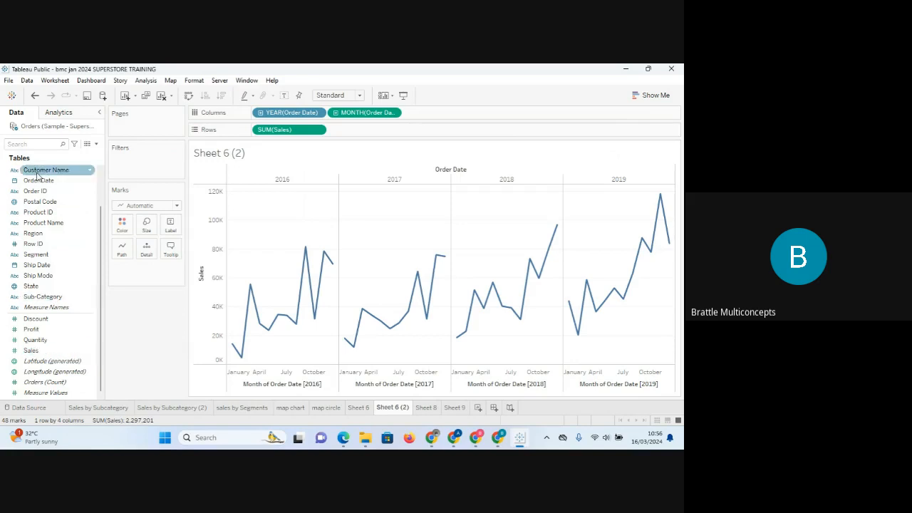
- Start a new Order Date filter on Sheet 6 (2) based on Relative Date
drag(38, 180, 120, 161)
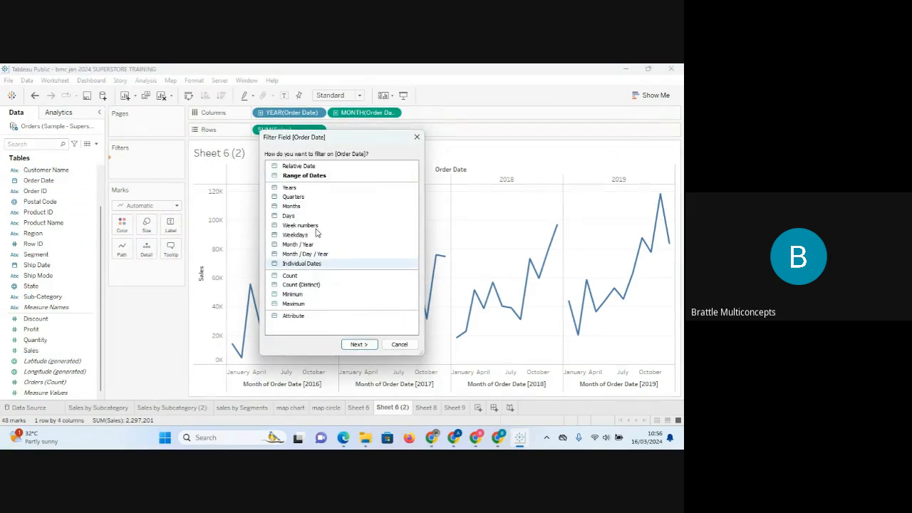
click(299, 166)
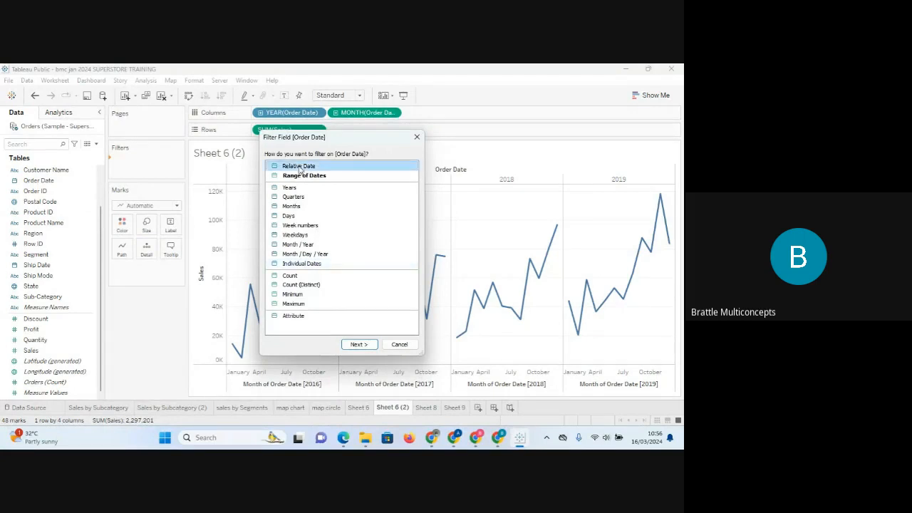
click(358, 344)
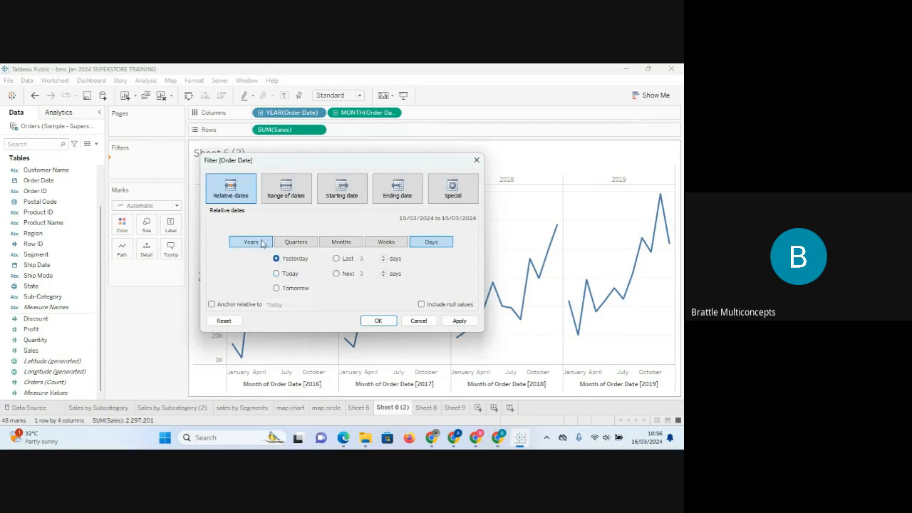
- Look through the Years, Quarters, Months and Days options of the relative Order Date filter
click(256, 241)
click(301, 245)
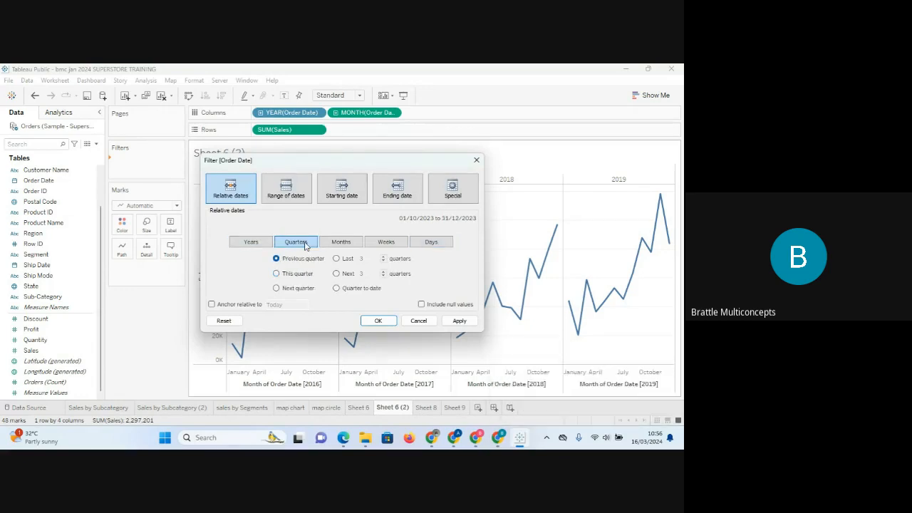
click(345, 245)
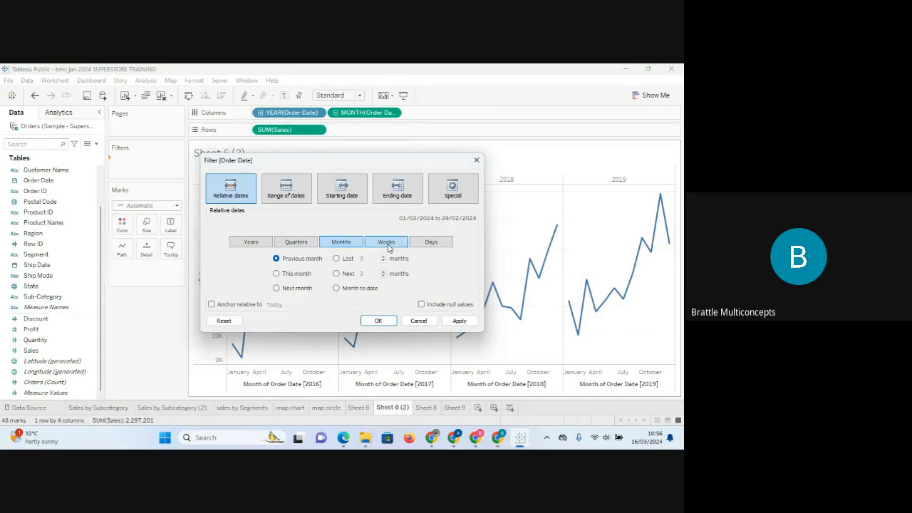
click(431, 242)
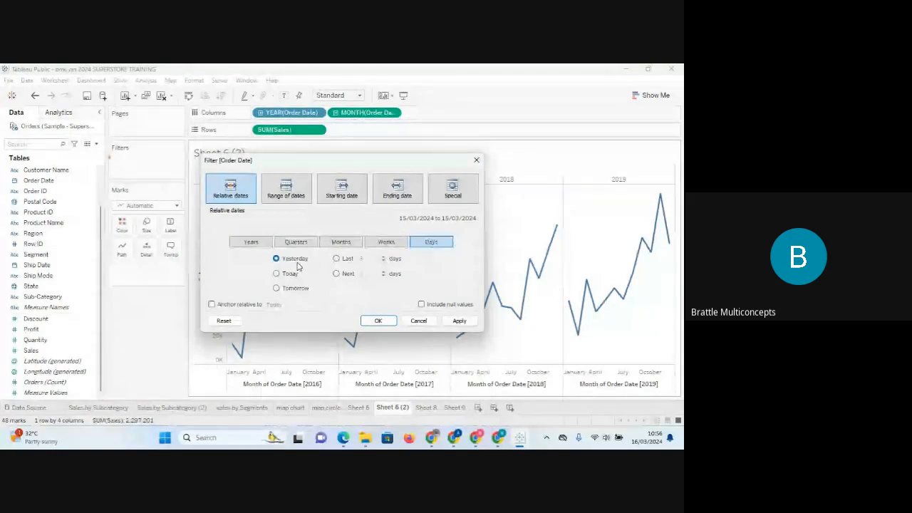
click(251, 242)
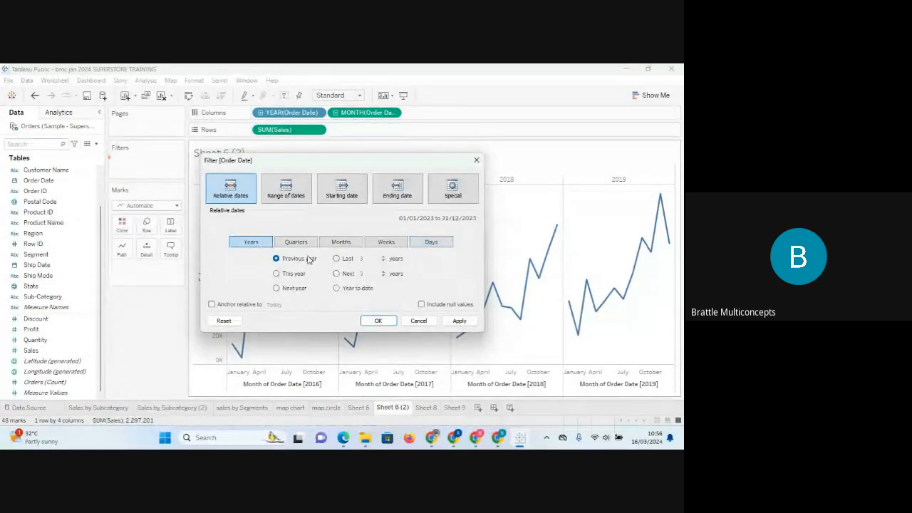
- Try the relative Order Date filter with the last 5 and last 2 years, and with the last 2 quarters
click(339, 260)
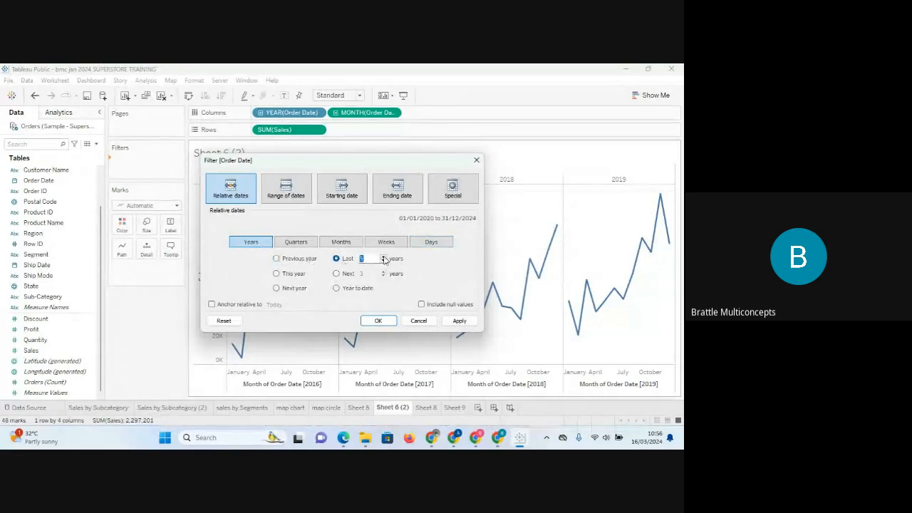
click(384, 259)
click(384, 263)
click(384, 262)
click(384, 257)
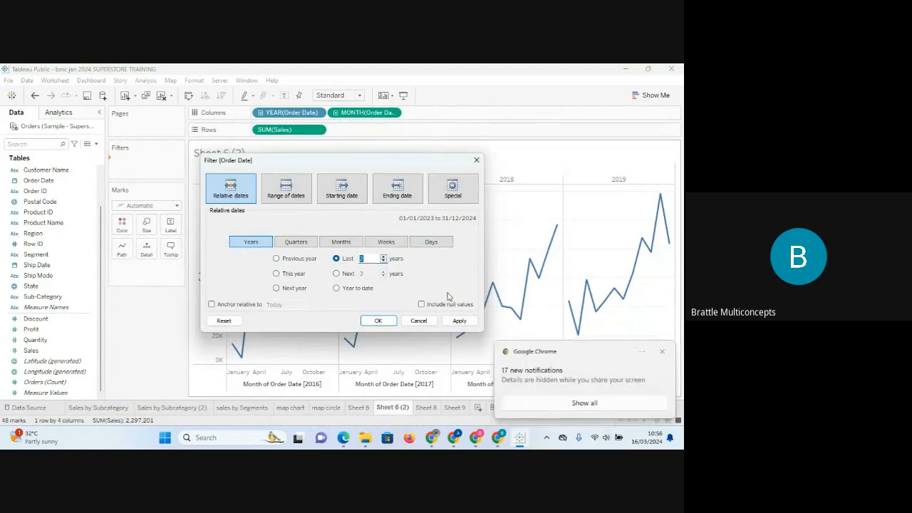
click(663, 353)
click(296, 243)
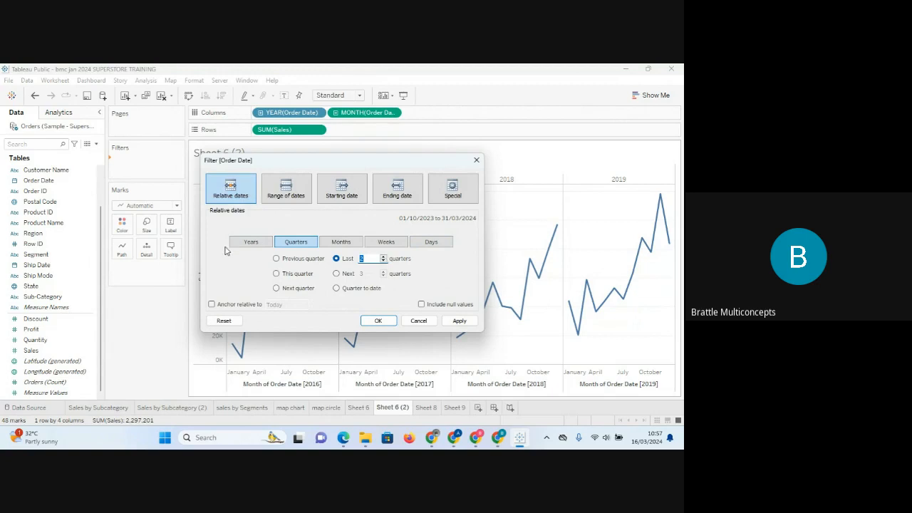
- Switch the Order Date filter to Range of dates and slide its start to late January 2017
click(286, 188)
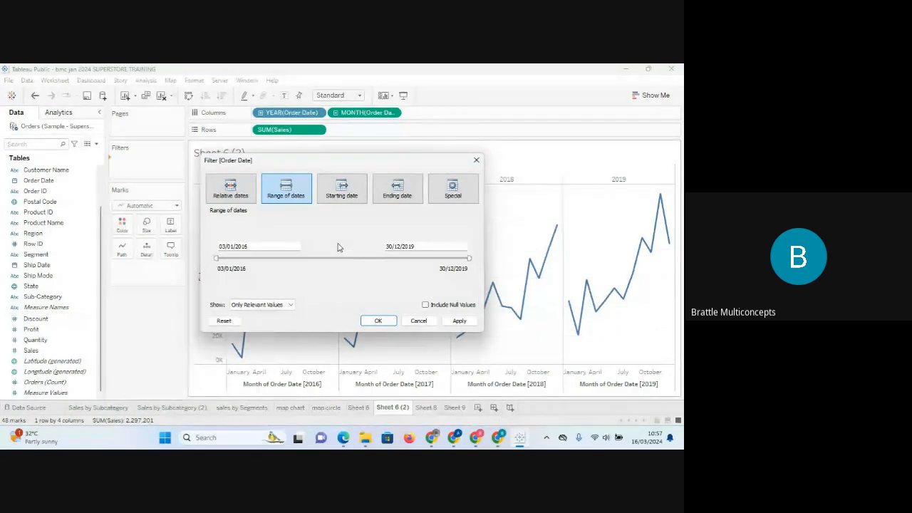
click(256, 246)
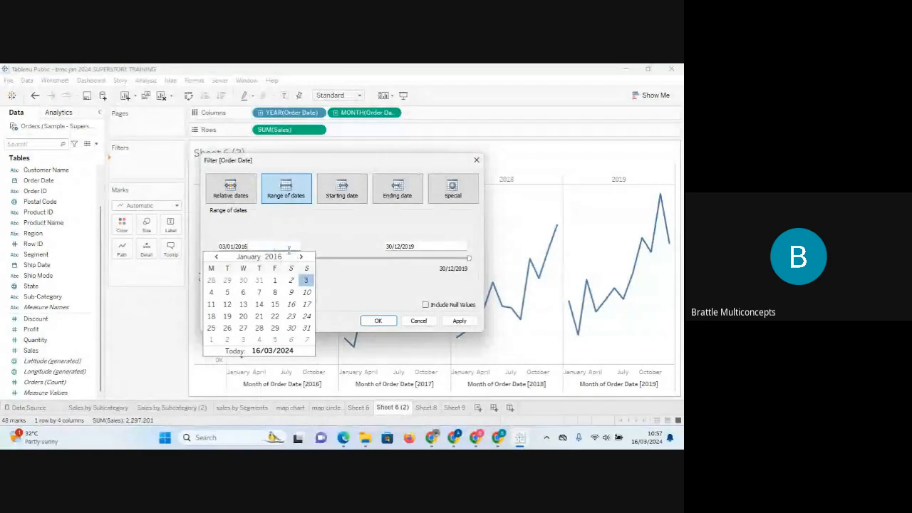
click(340, 243)
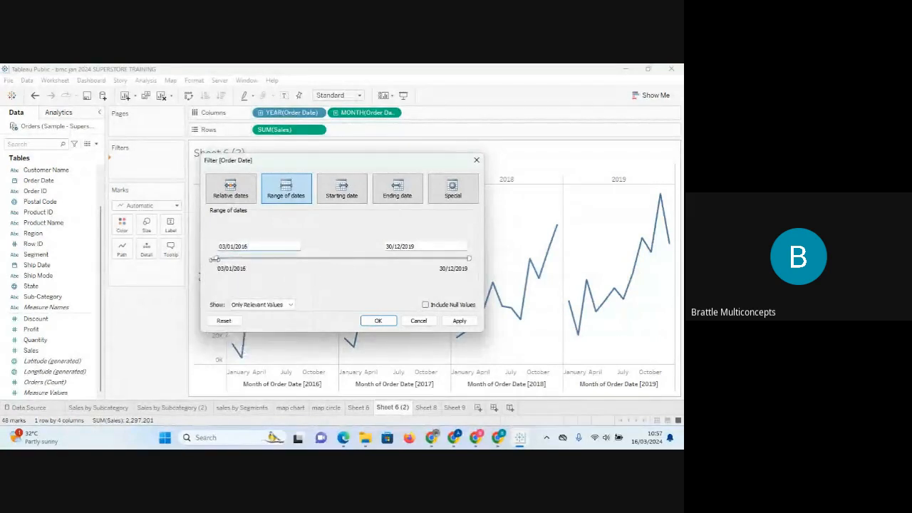
drag(215, 258, 282, 257)
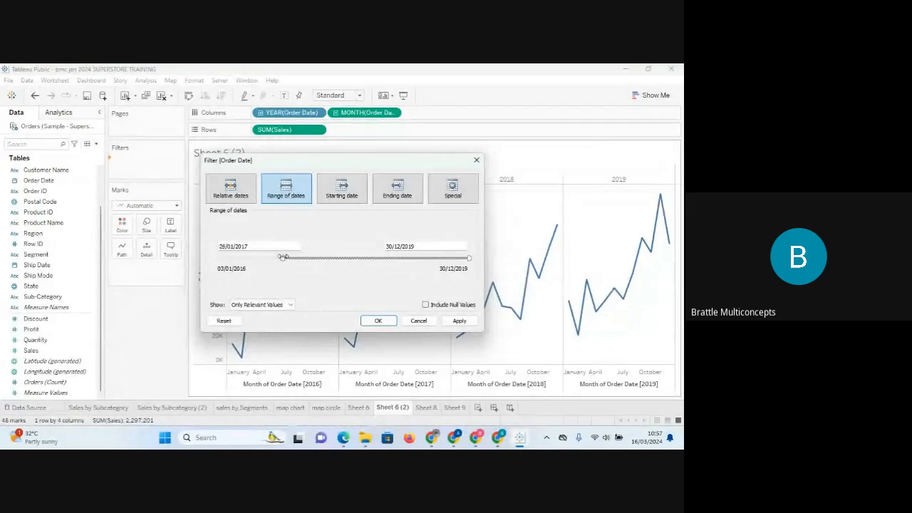
- Set the start of the Order Date range to 01/01/2017, apply it, and move the filter dialog off the chart
click(225, 245)
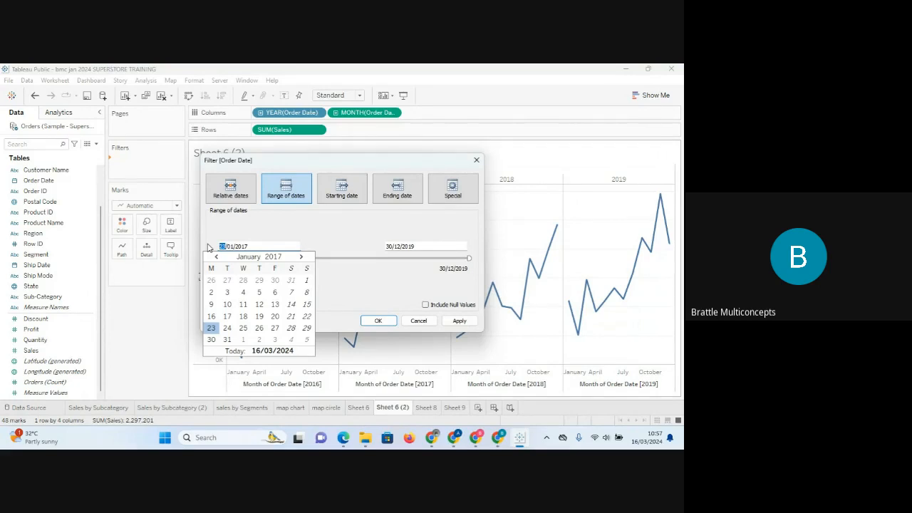
text(01/)
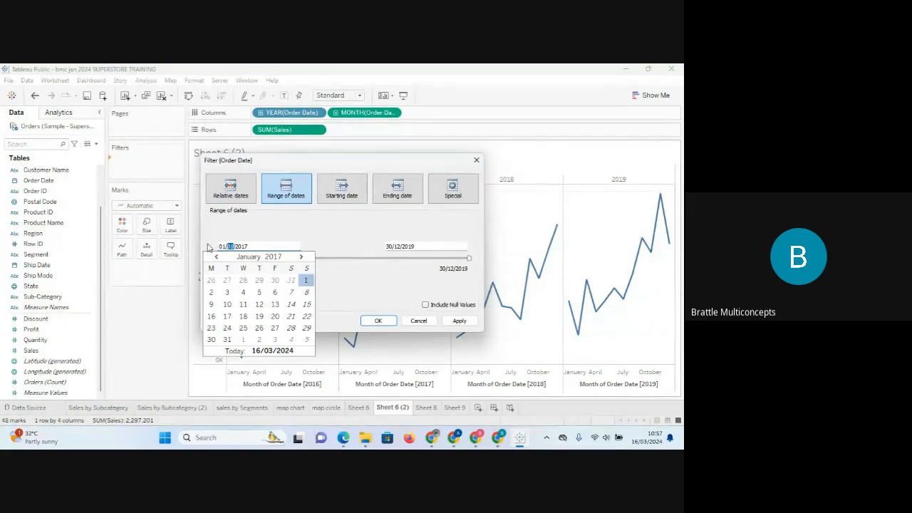
text(01)
click(349, 227)
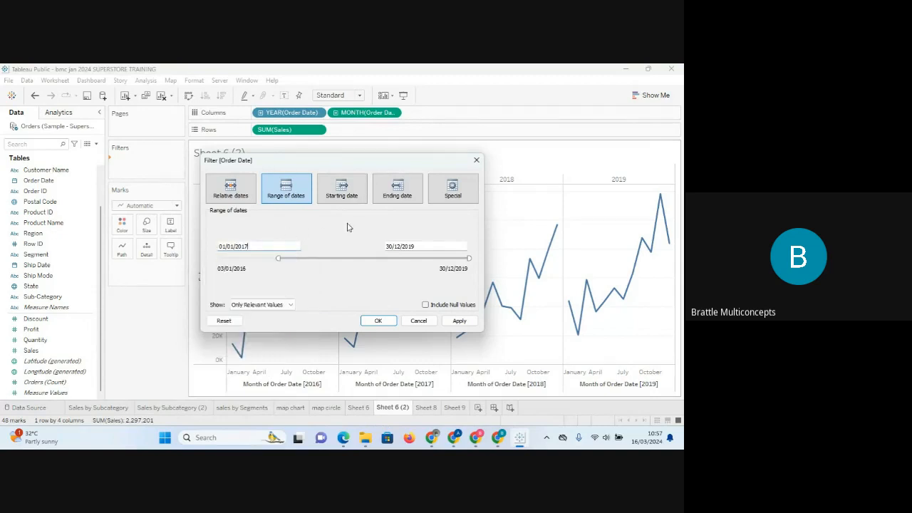
click(459, 321)
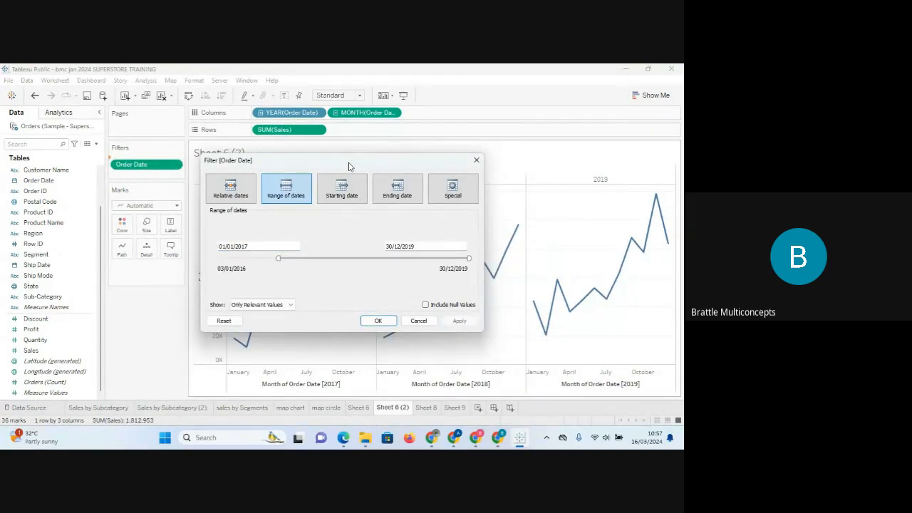
drag(349, 166, 423, 152)
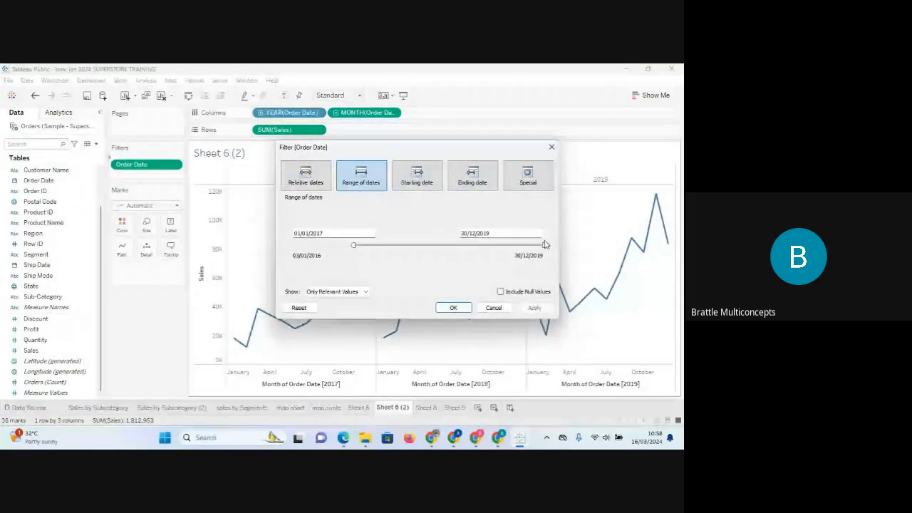
- Set the end of the Order Date range to 31/12/2018, apply it, and close the filter dialog
drag(545, 245, 492, 245)
click(493, 233)
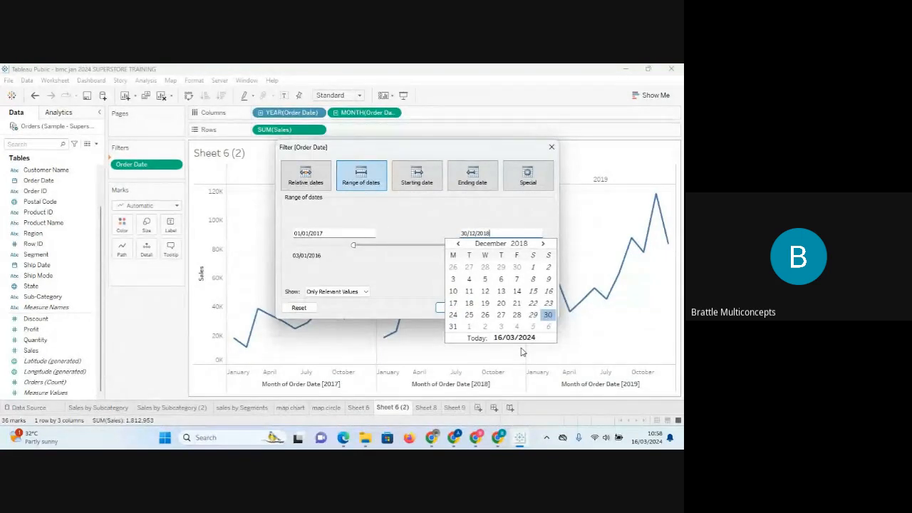
click(453, 326)
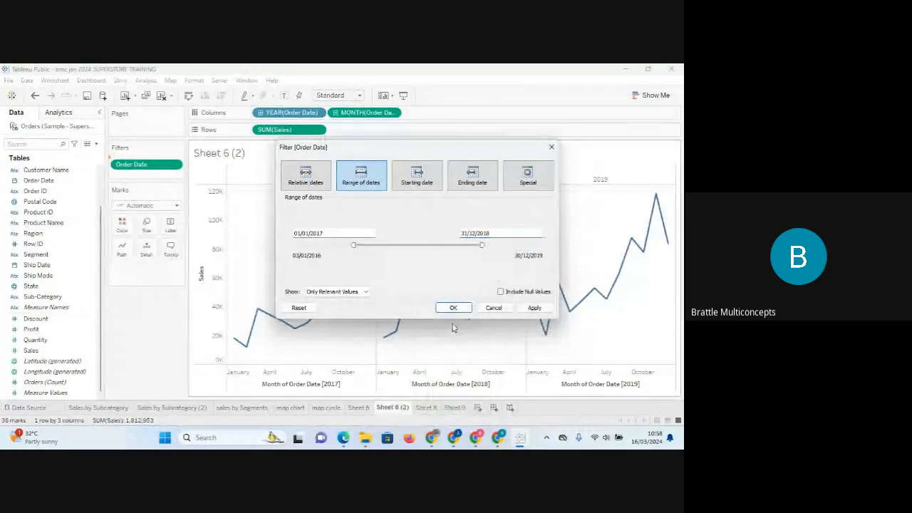
click(535, 308)
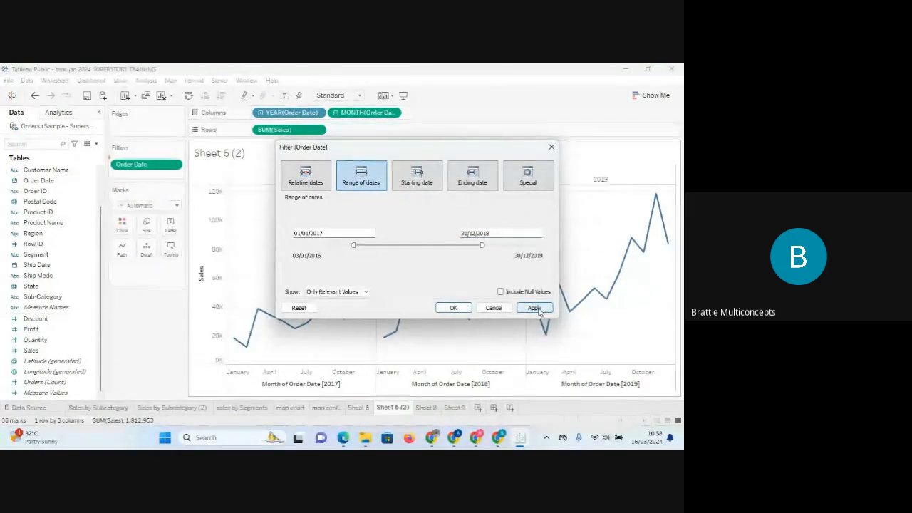
click(550, 149)
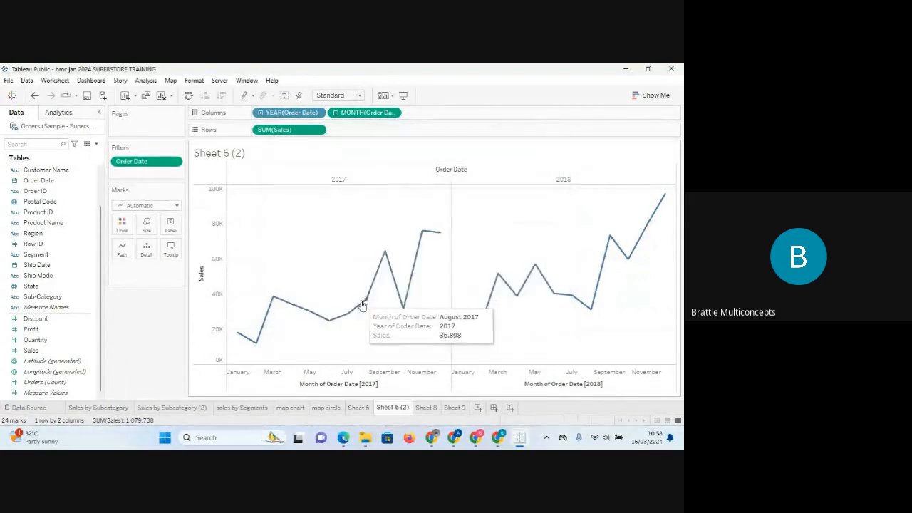
- Reopen the Order Date filter and try its Starting date and Ending date options, sliding each limit to a later date
click(176, 162)
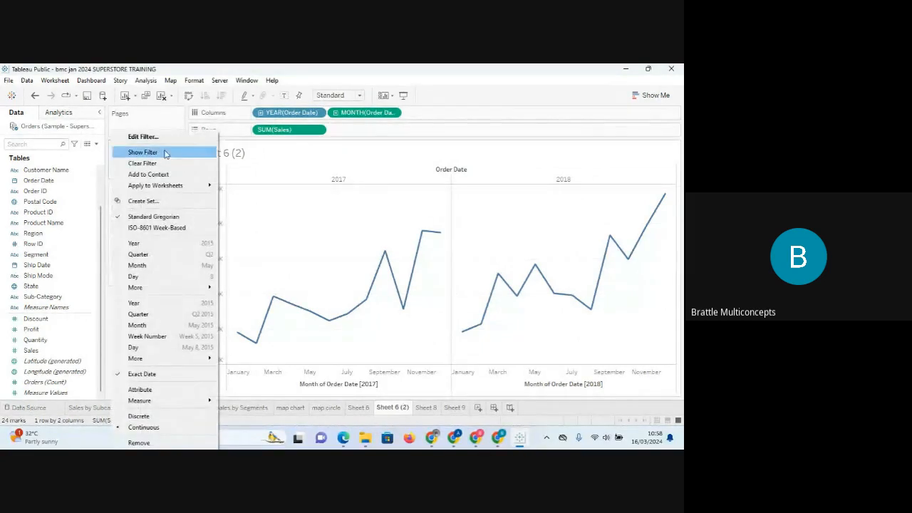
click(150, 137)
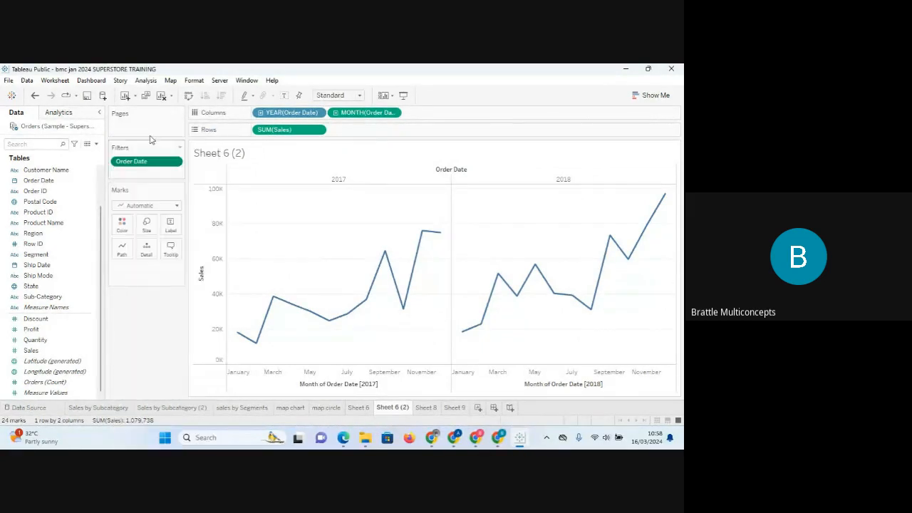
click(338, 190)
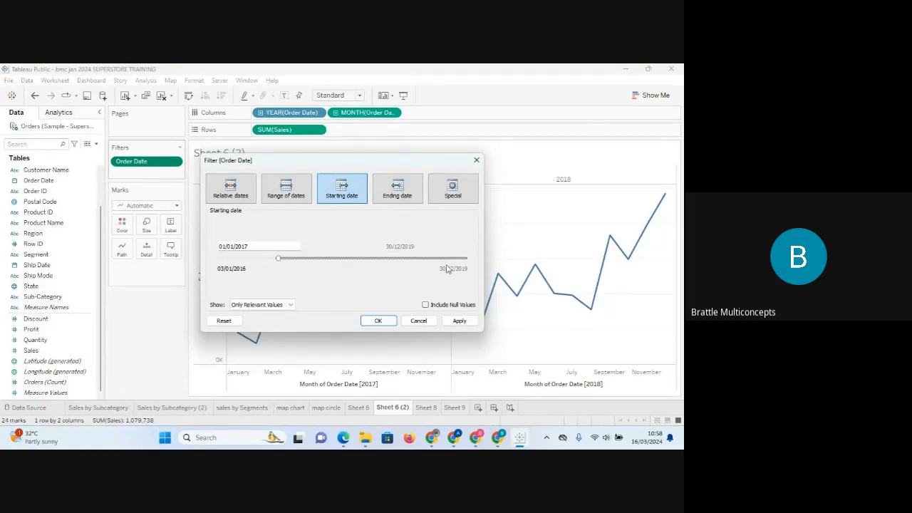
mouse_move(279, 257)
mouse_down()
mouse_move(354, 258)
mouse_move(289, 258)
mouse_up()
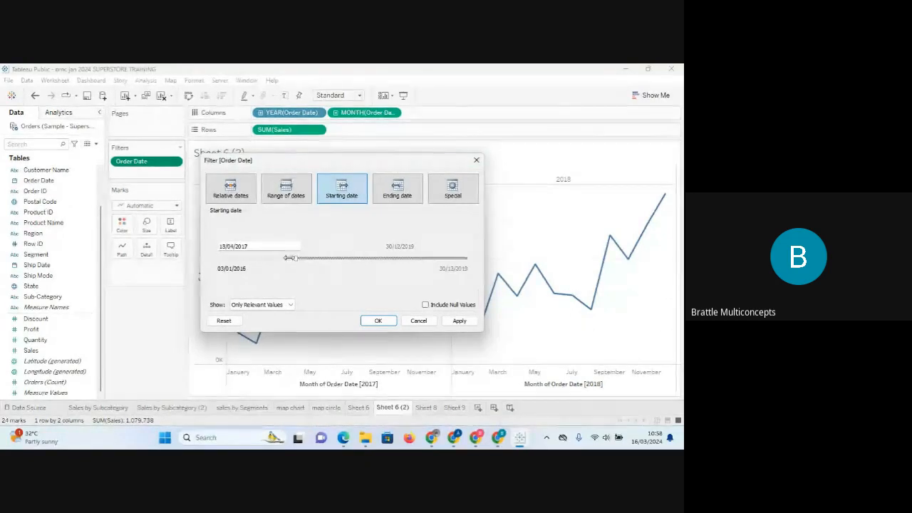
click(400, 194)
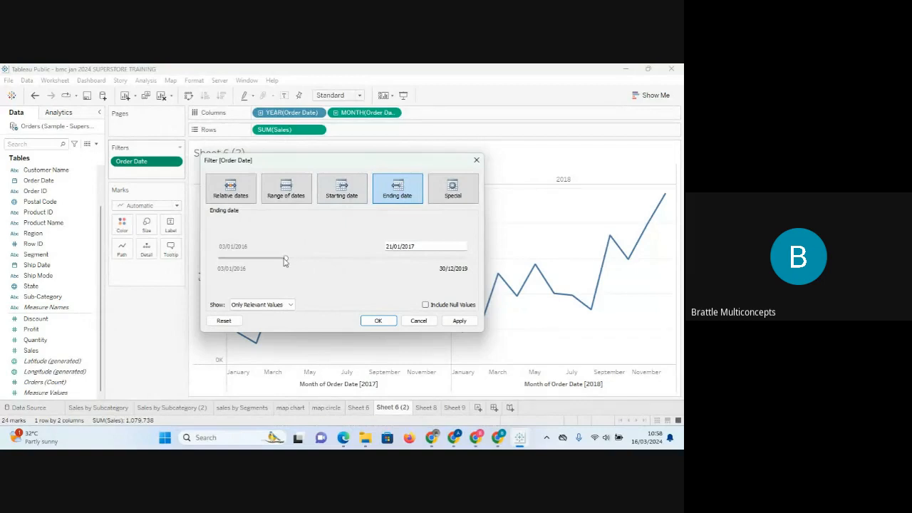
drag(284, 260, 342, 257)
- Apply the Special option with All dates to the Order Date filter and close the dialog
click(453, 188)
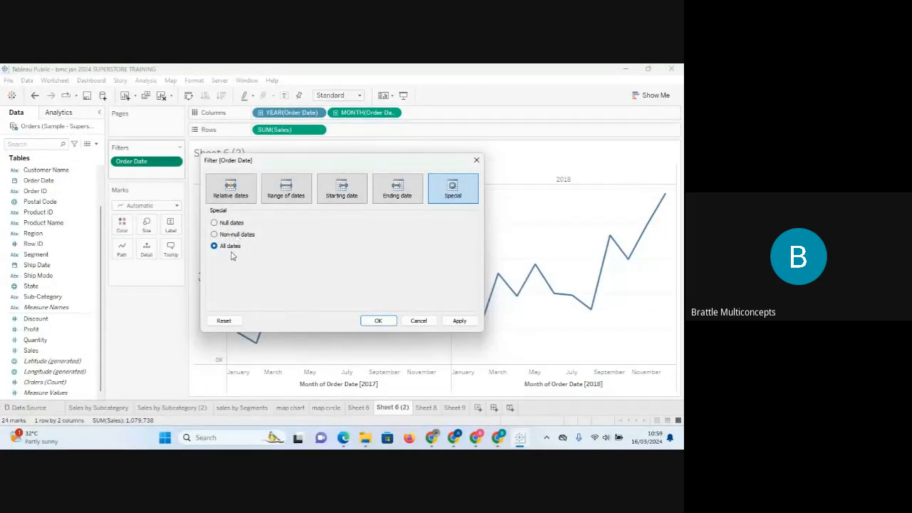
click(459, 321)
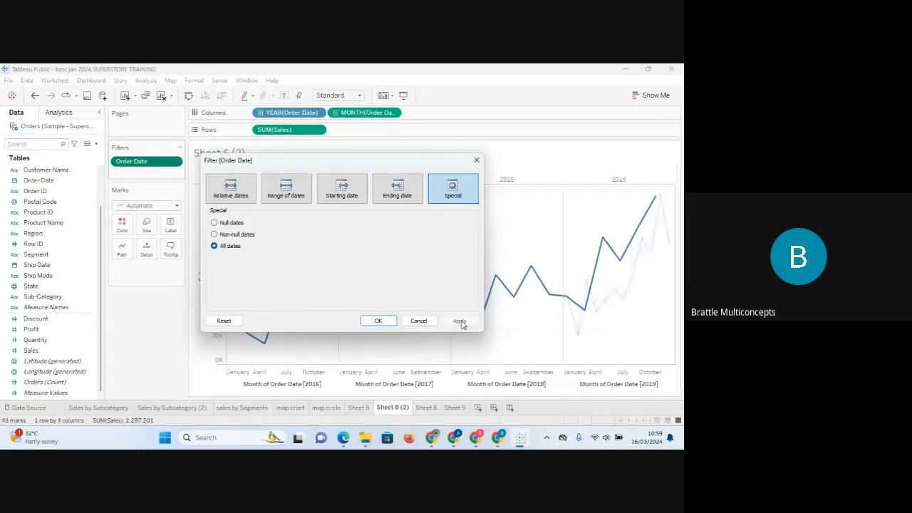
click(476, 159)
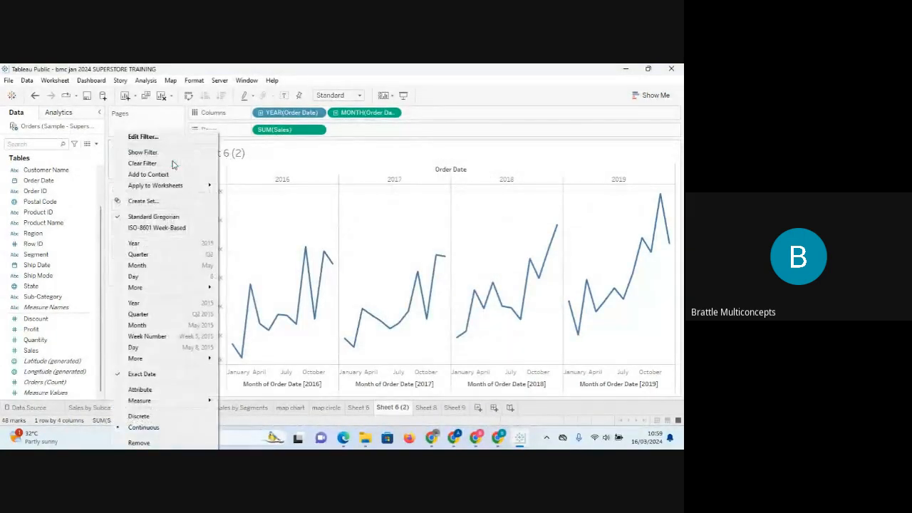
- Show the Order Date filter card beside the chart and narrow its range to 30/01/2017 through 08/11/2018
click(176, 162)
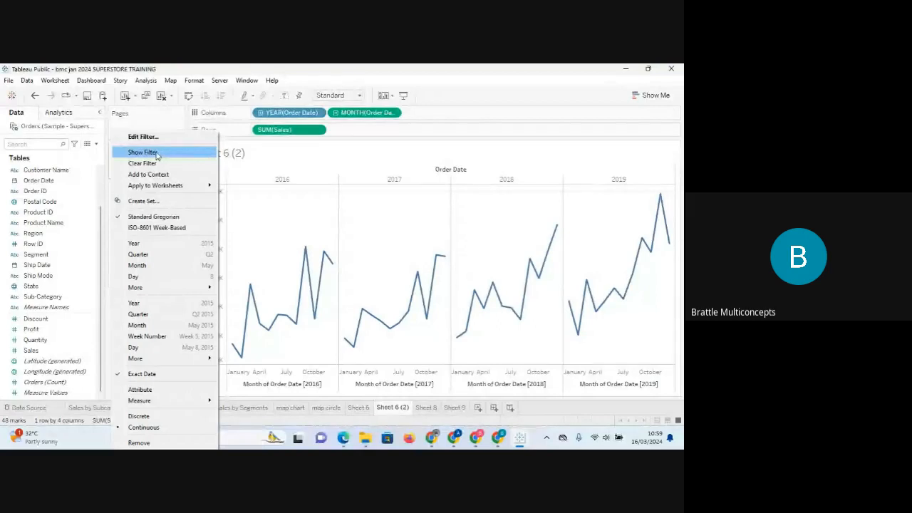
click(156, 154)
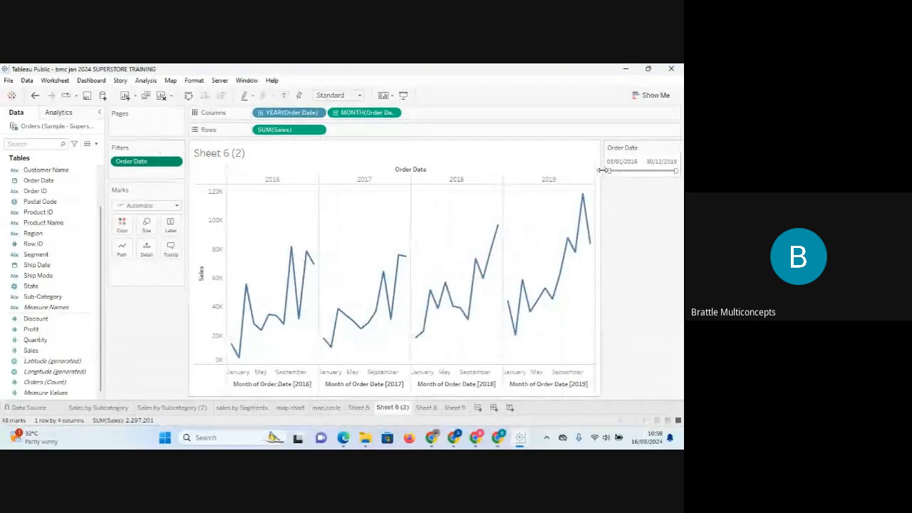
drag(609, 169, 620, 170)
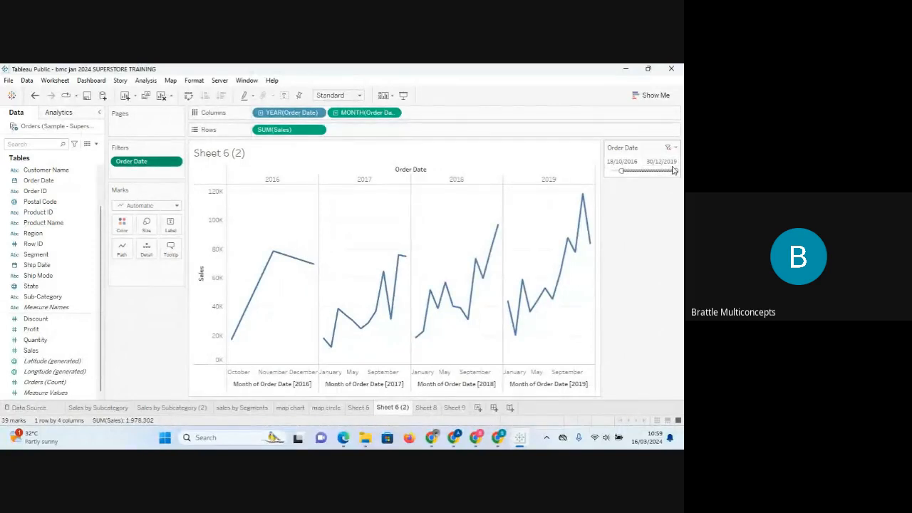
drag(674, 167, 661, 171)
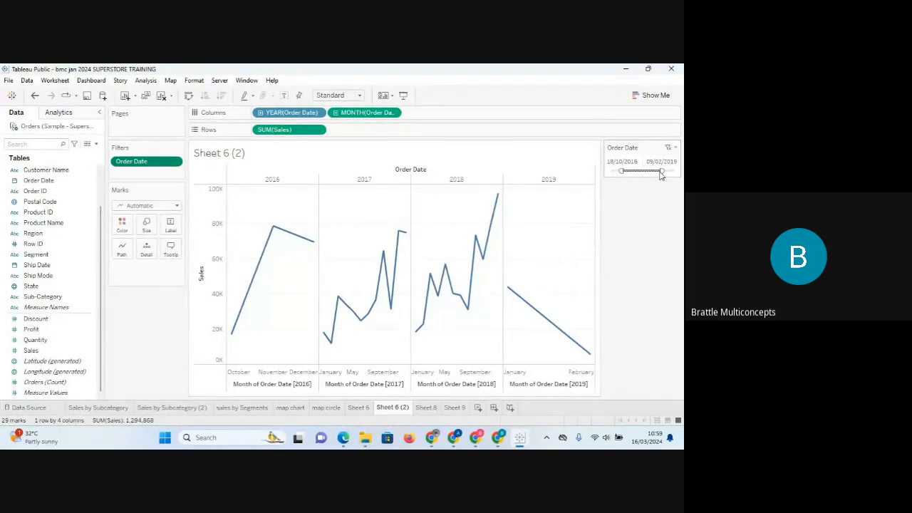
drag(662, 171, 656, 171)
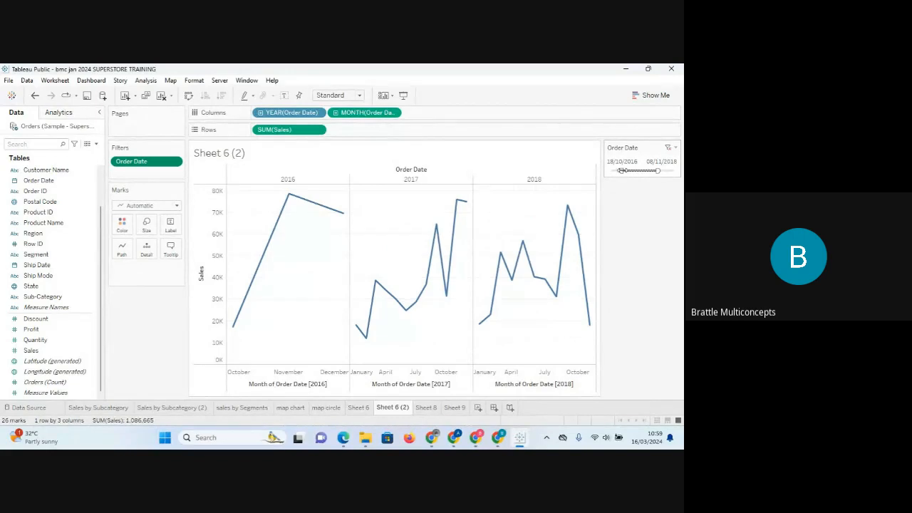
drag(622, 171, 626, 170)
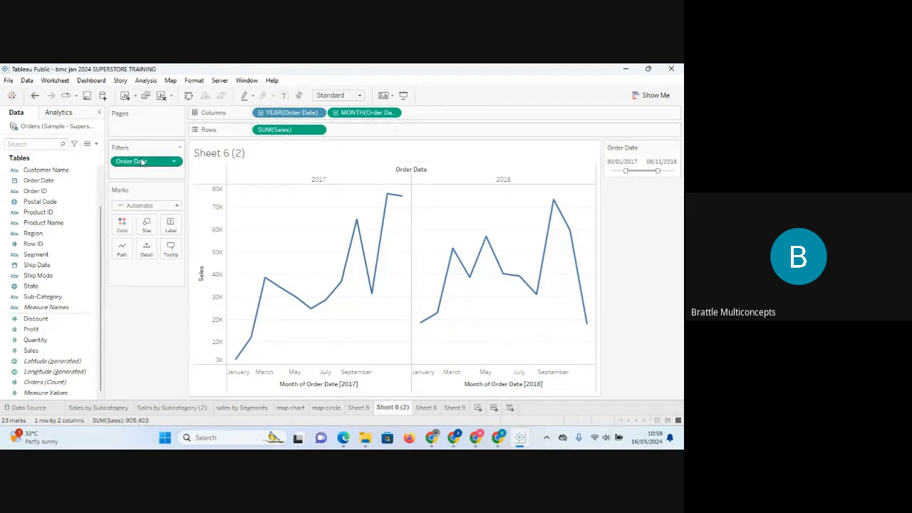
- Remove the Order Date filter from the chart, and undo the removal
drag(141, 163, 159, 321)
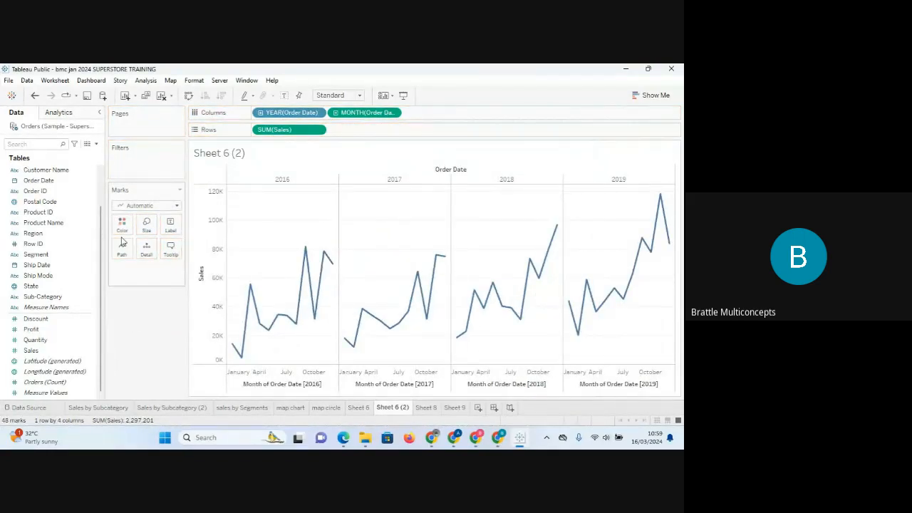
key(ctrl+z)
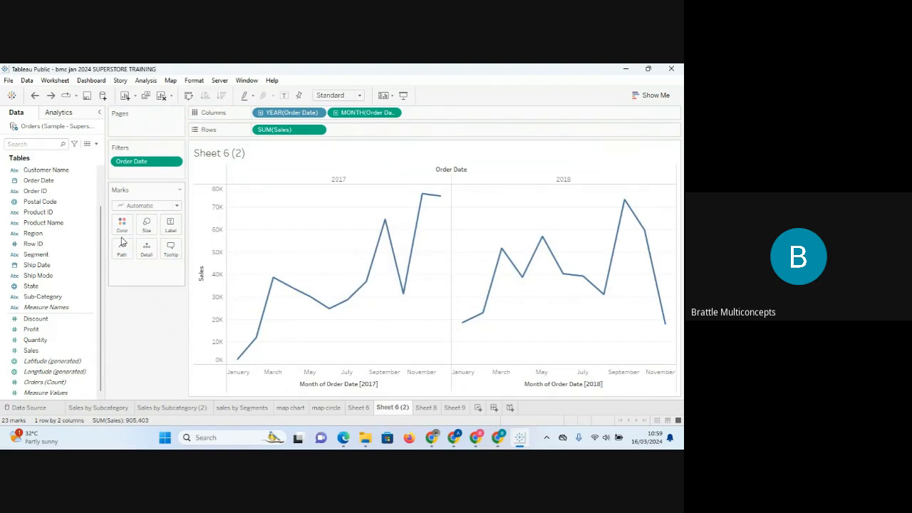
click(28, 329)
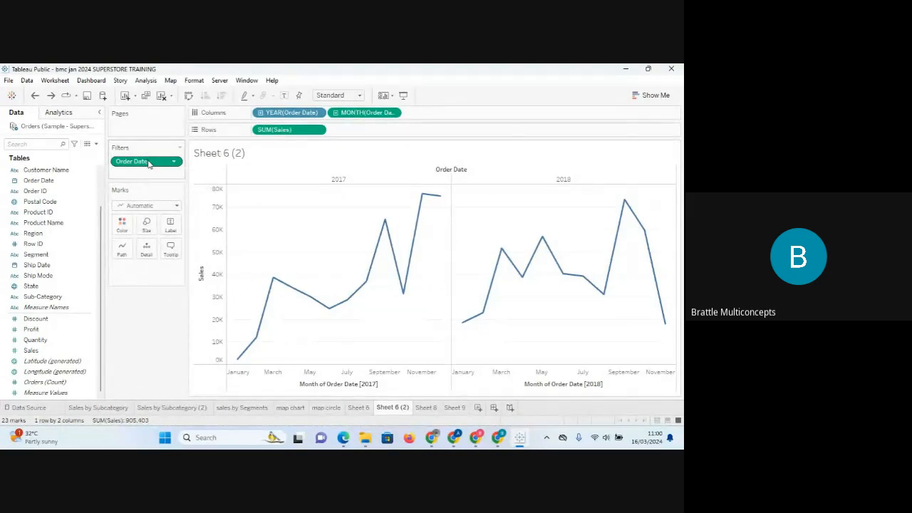
- Step back through the recent Order Date filter changes by undoing them repeatedly, with one redo in between
drag(147, 162, 149, 165)
key(ctrl+z)
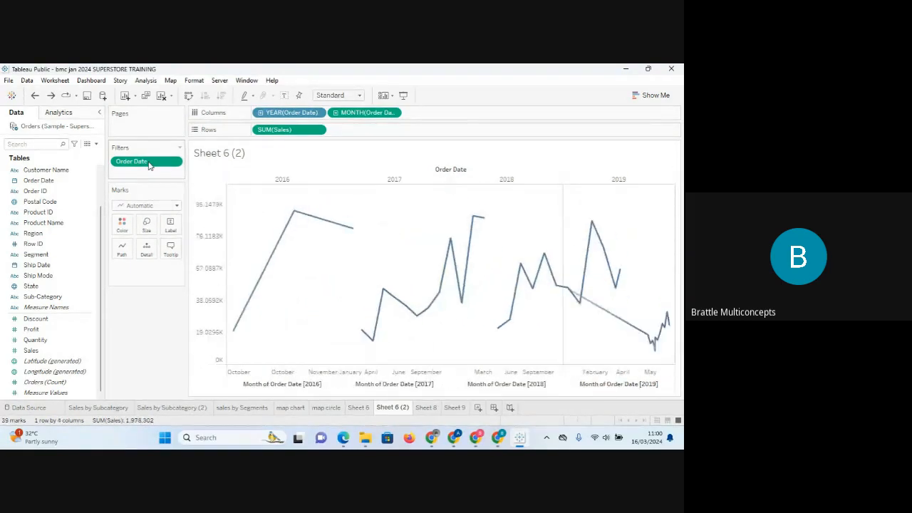
key(ctrl+z)
key(ctrl+z)
key(ctrl+z)
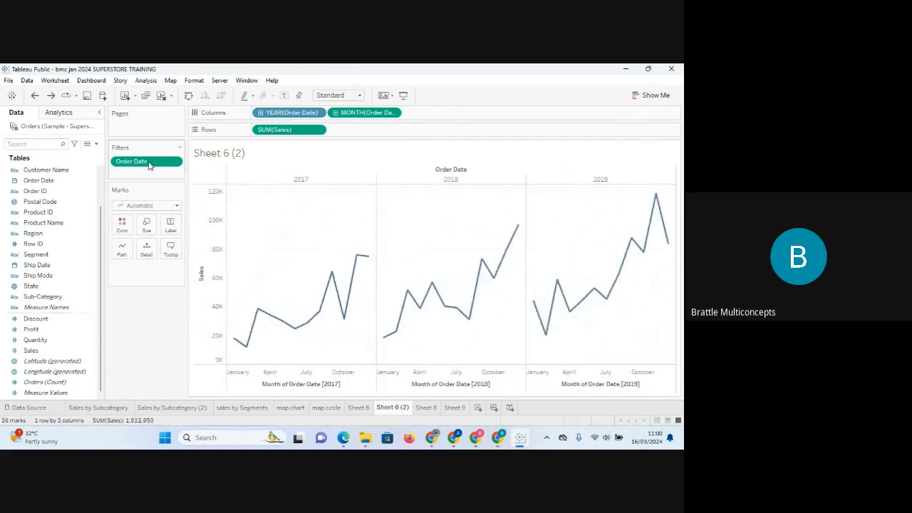
key(ctrl+y)
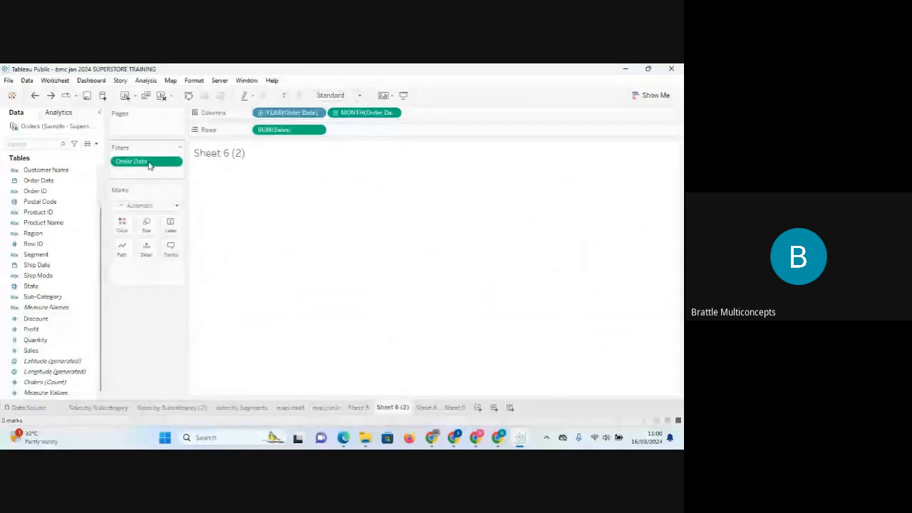
key(ctrl+z)
key(ctrl+z)
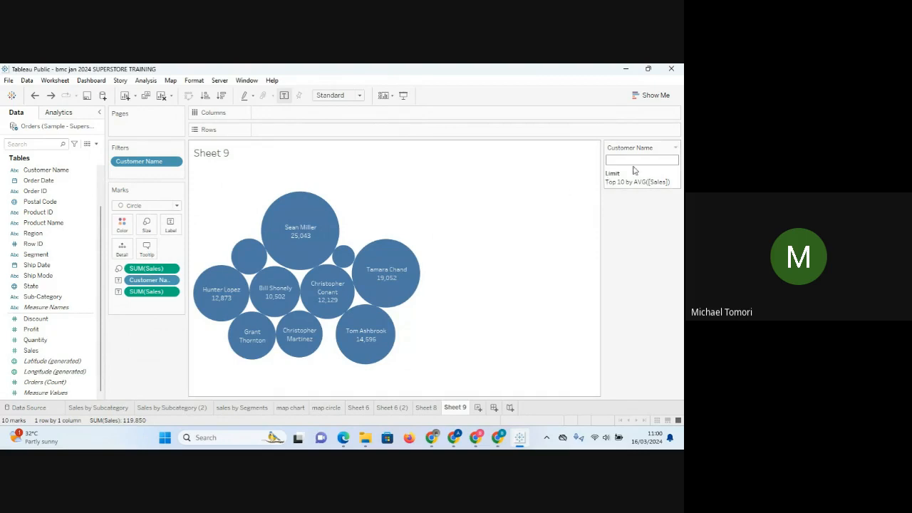
- Look through the Customer Name filter card's display options on Sheet 9 and examine individual customer bubbles
click(675, 148)
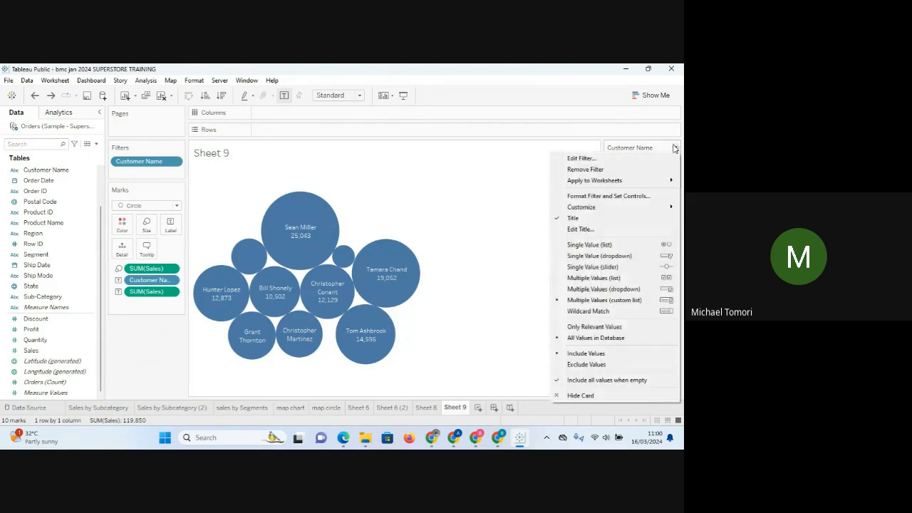
click(513, 165)
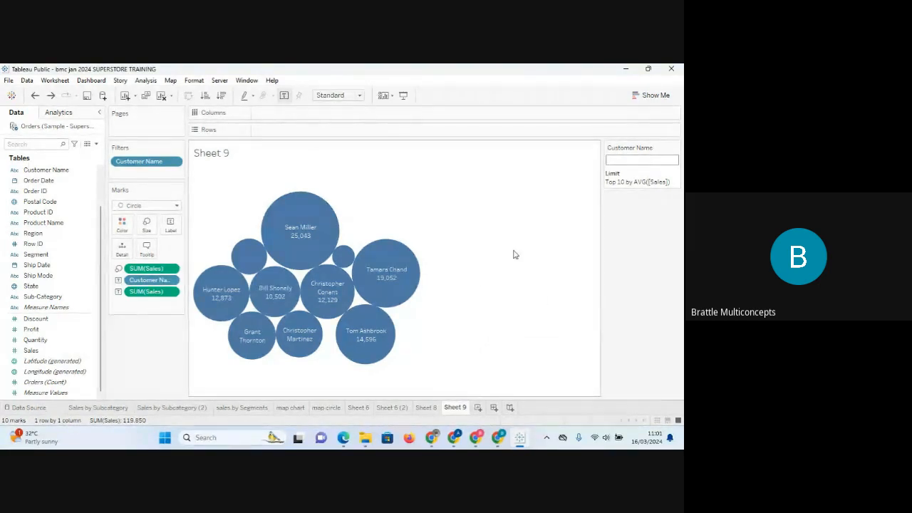
mouse_move(288, 240)
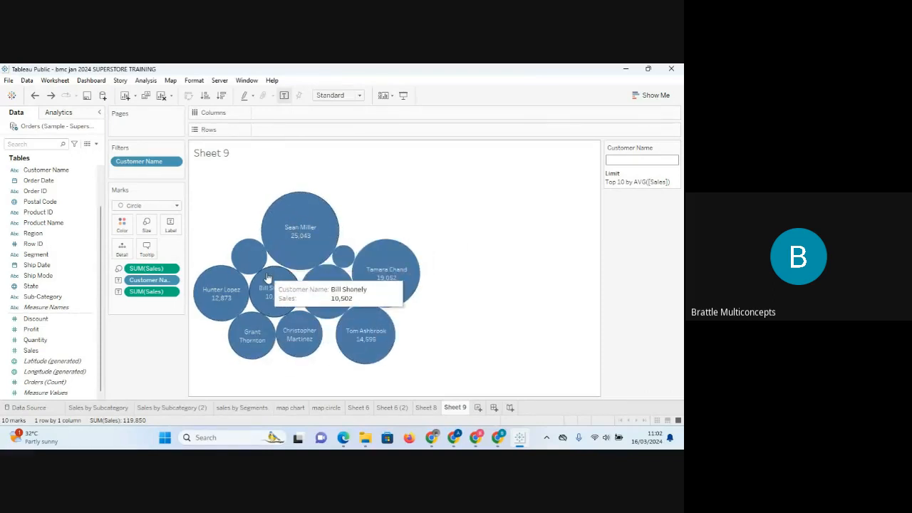
mouse_move(372, 292)
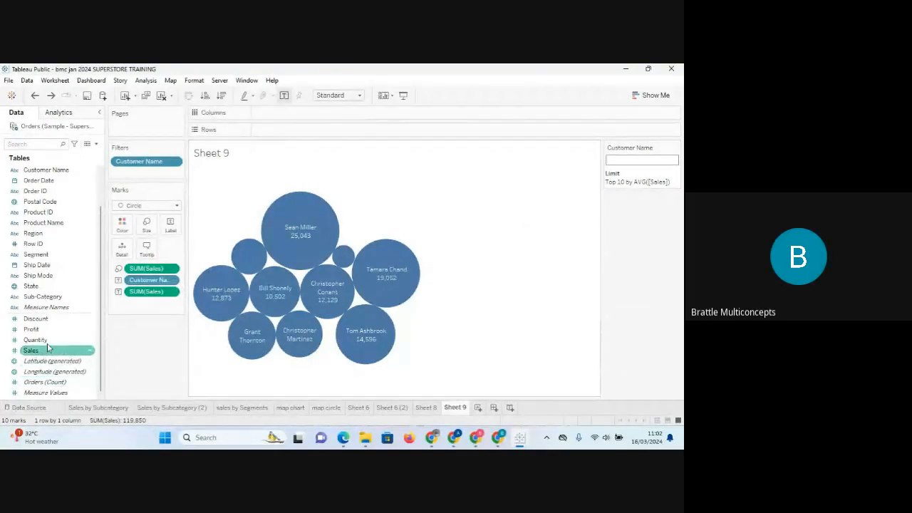
- Color the customer bubbles by Profit and check the details of the dark blue and large orange bubbles
drag(49, 331, 122, 227)
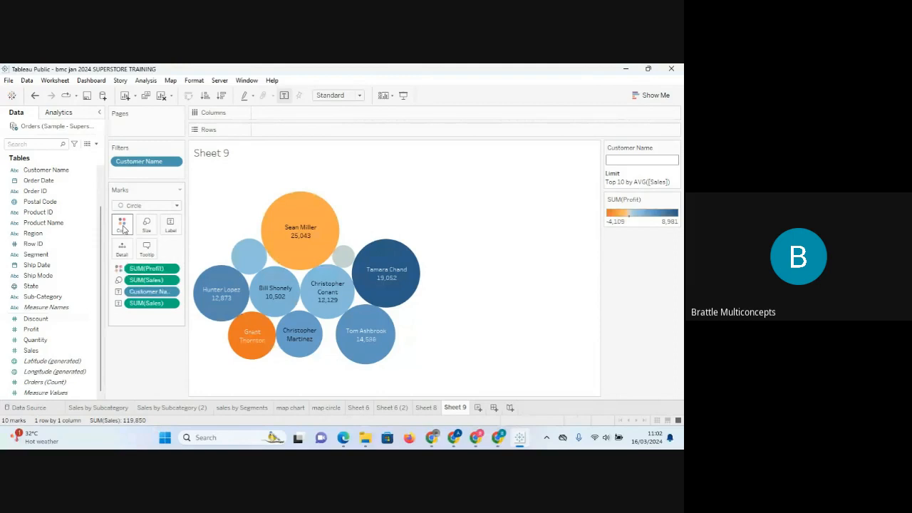
mouse_move(371, 279)
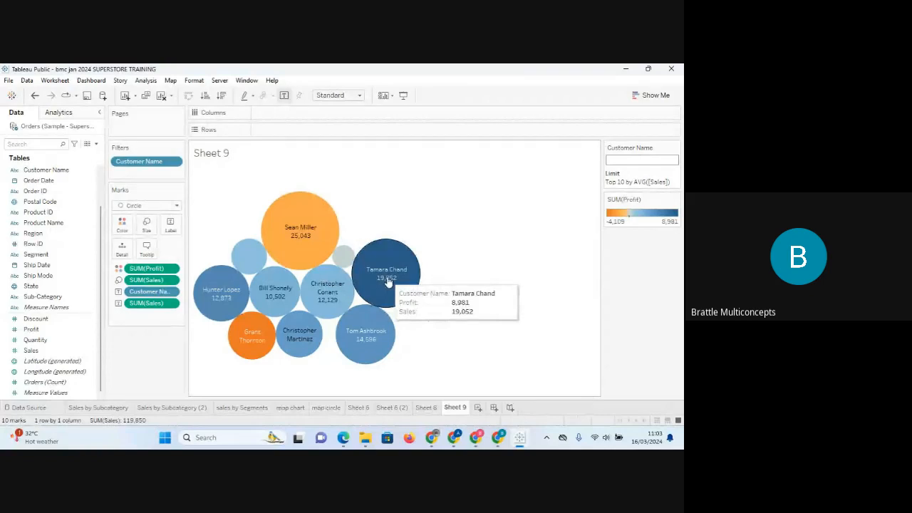
mouse_move(294, 225)
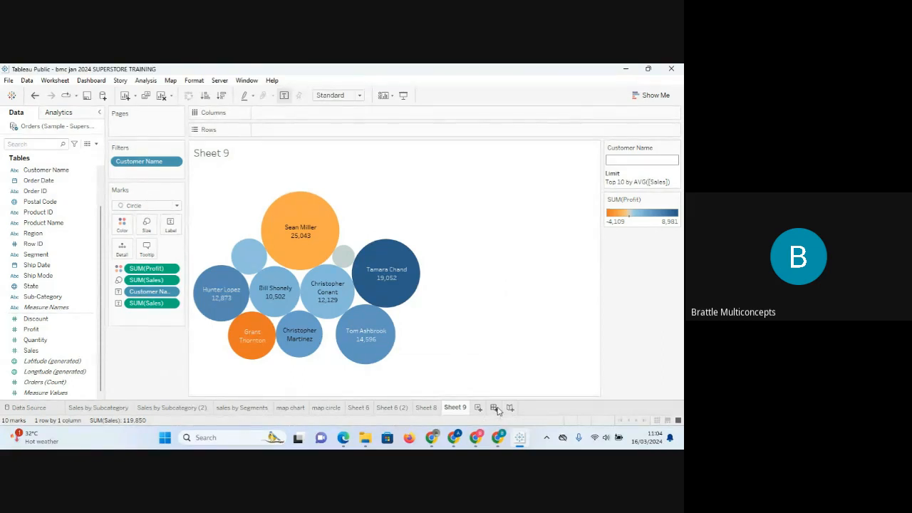
- Create a new dashboard, compare it with the Sheet 9 worksheet, and return to the empty dashboard
click(495, 408)
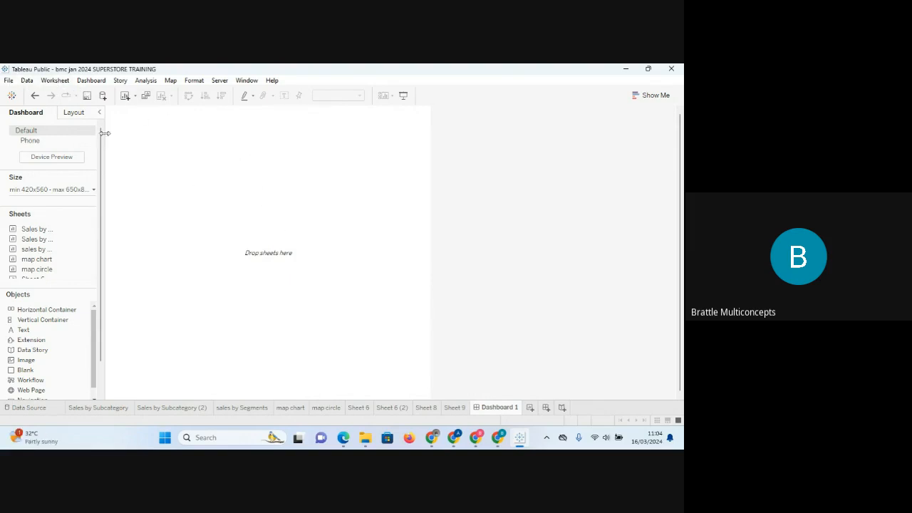
mouse_move(52, 260)
click(453, 407)
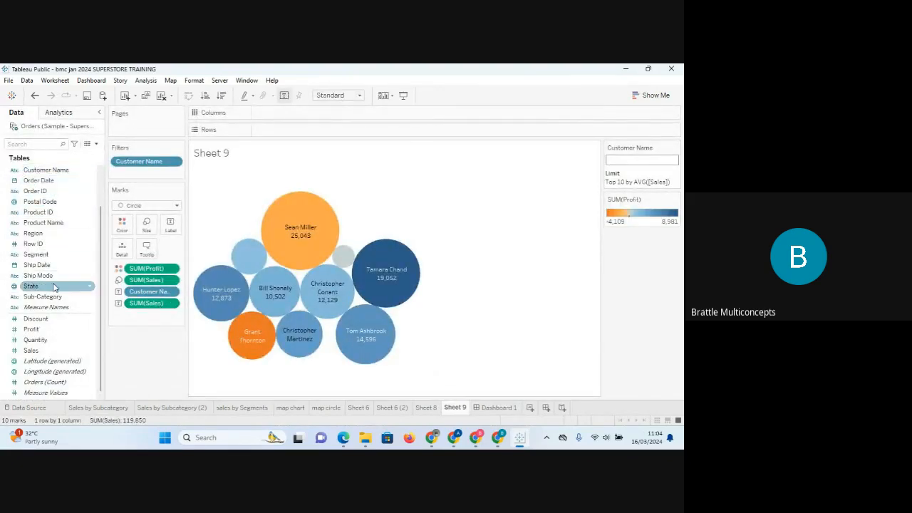
click(499, 407)
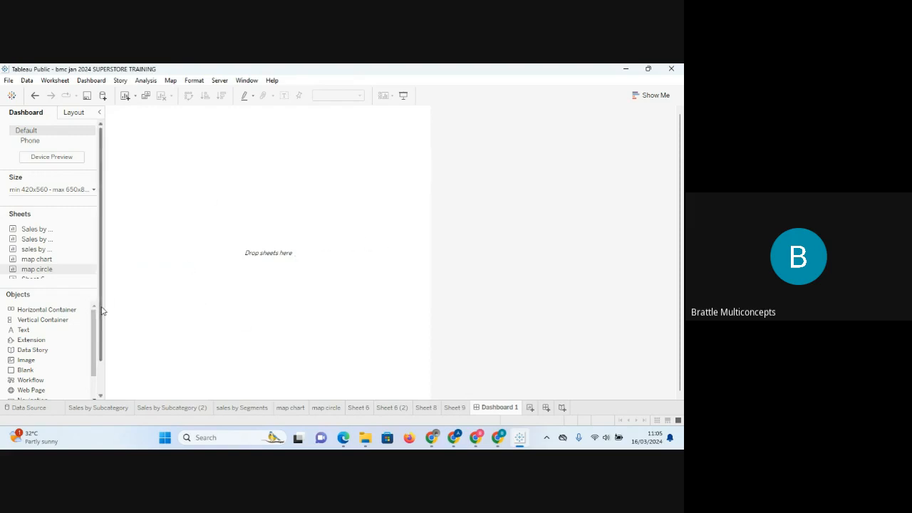
- Place the Sales by Subcategory sheet on the empty dashboard and remove its Profit color legend along with the legend's container
scroll(102, 314, down, 2)
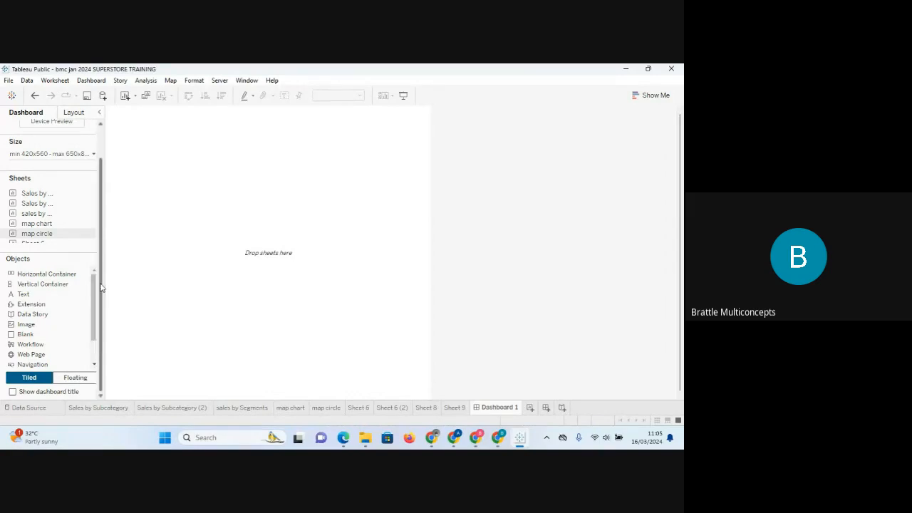
scroll(104, 285, up, 1)
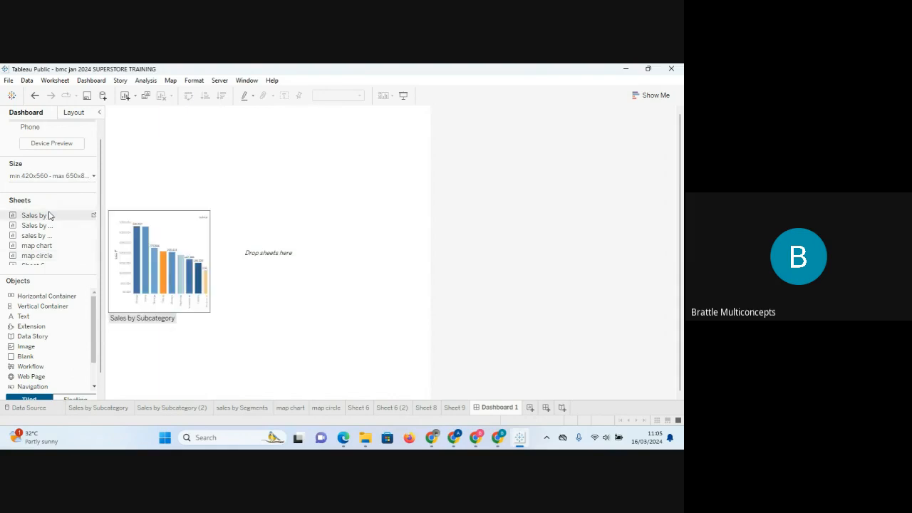
mouse_move(36, 219)
drag(34, 217, 142, 182)
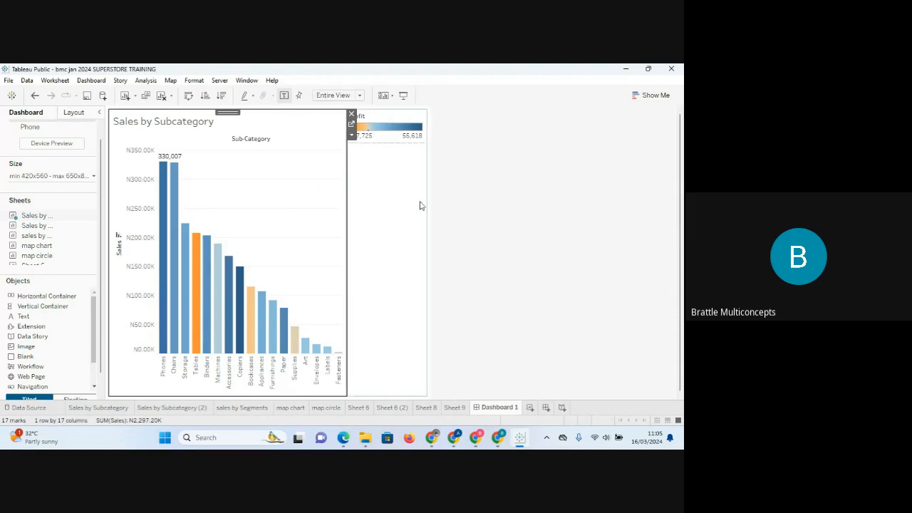
click(371, 120)
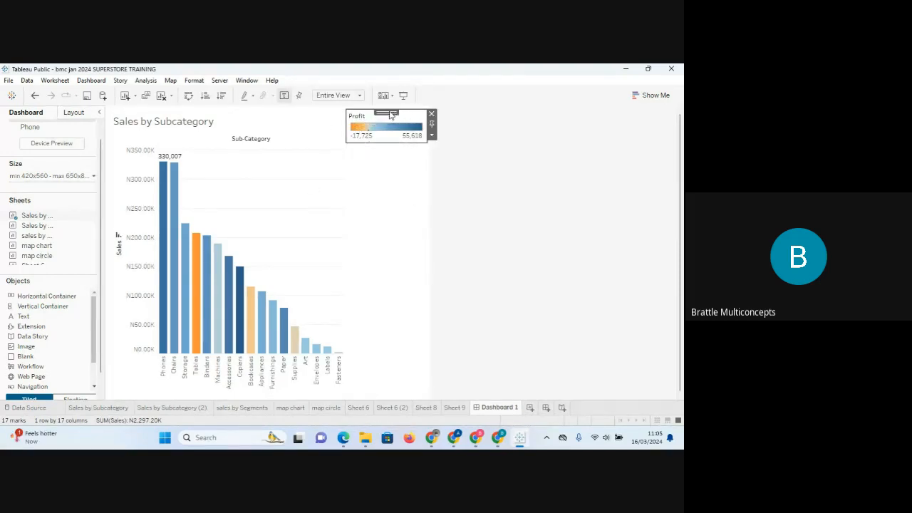
drag(389, 116, 306, 126)
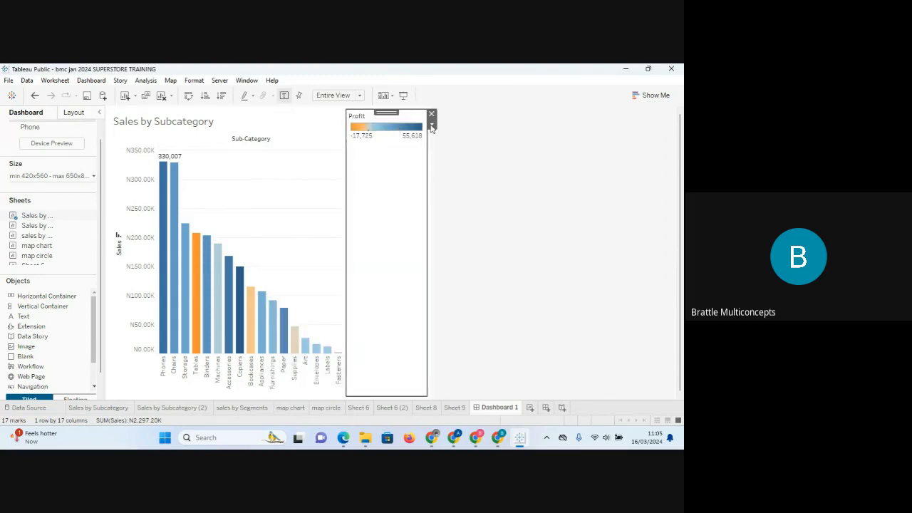
click(430, 124)
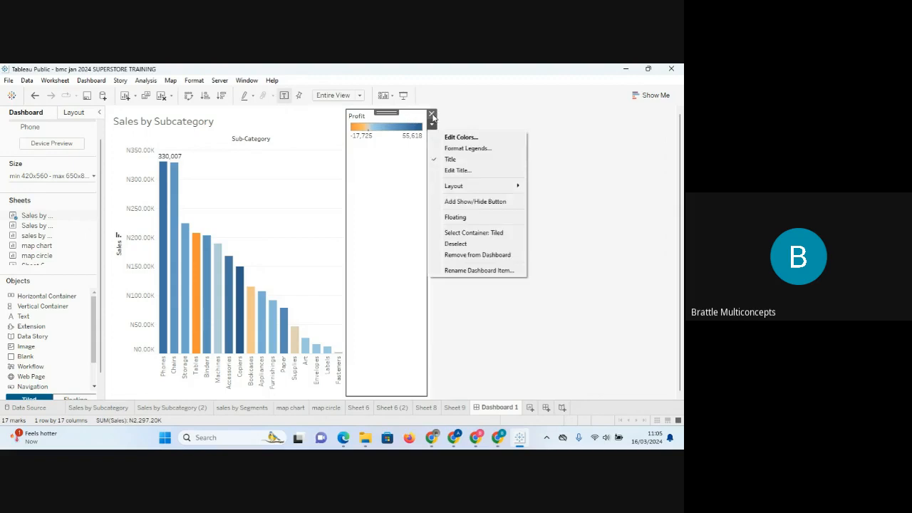
click(432, 114)
click(431, 114)
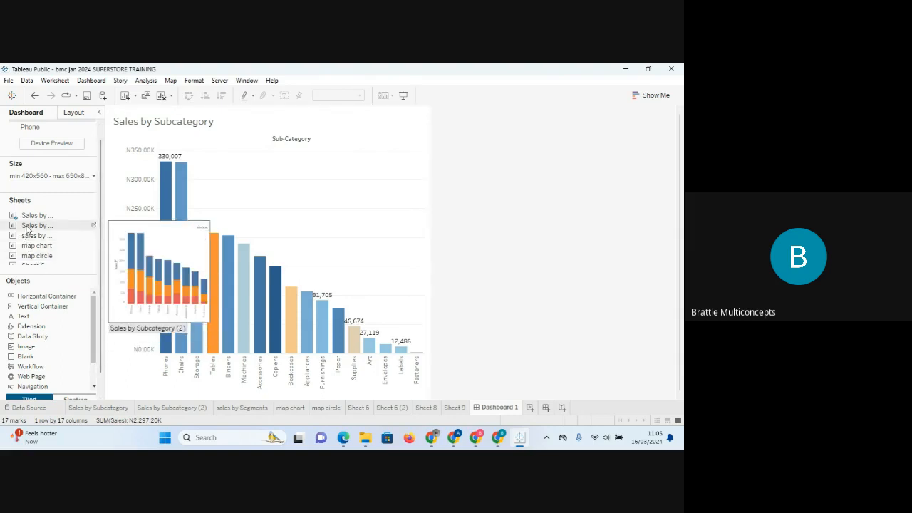
- Add the Sales by Subcategory (2) sheet to the right of the first chart and remove its Segment legend
drag(25, 230, 276, 280)
drag(275, 280, 322, 266)
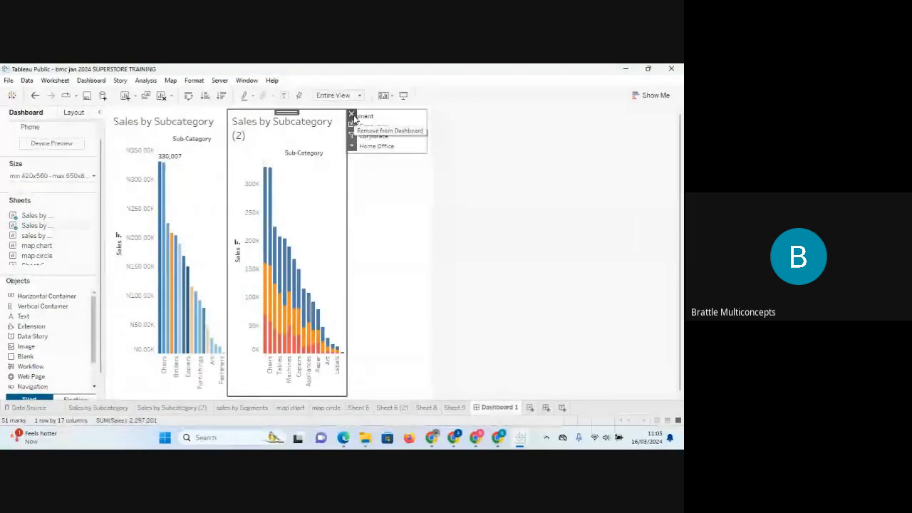
click(391, 124)
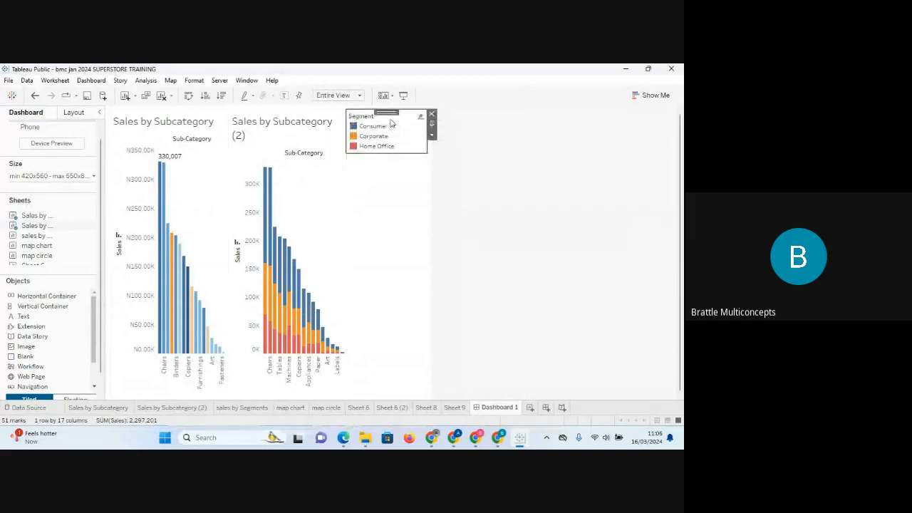
click(432, 115)
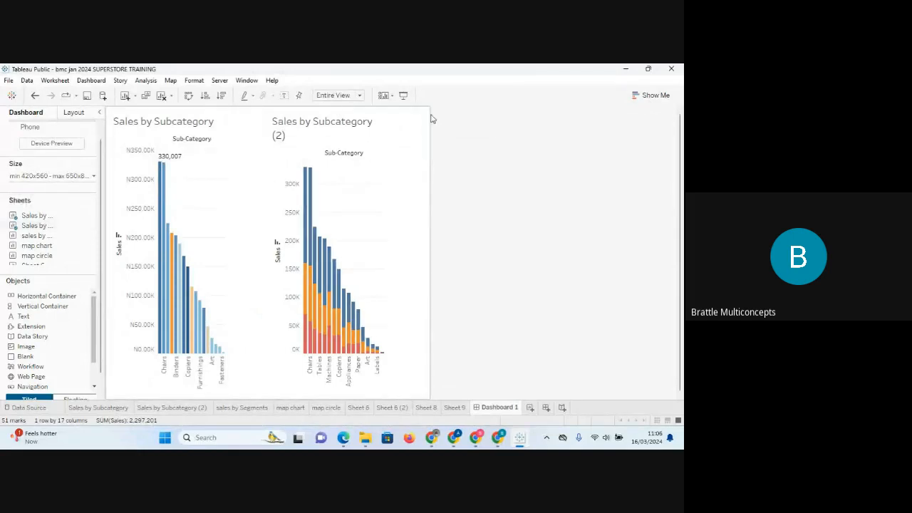
click(411, 155)
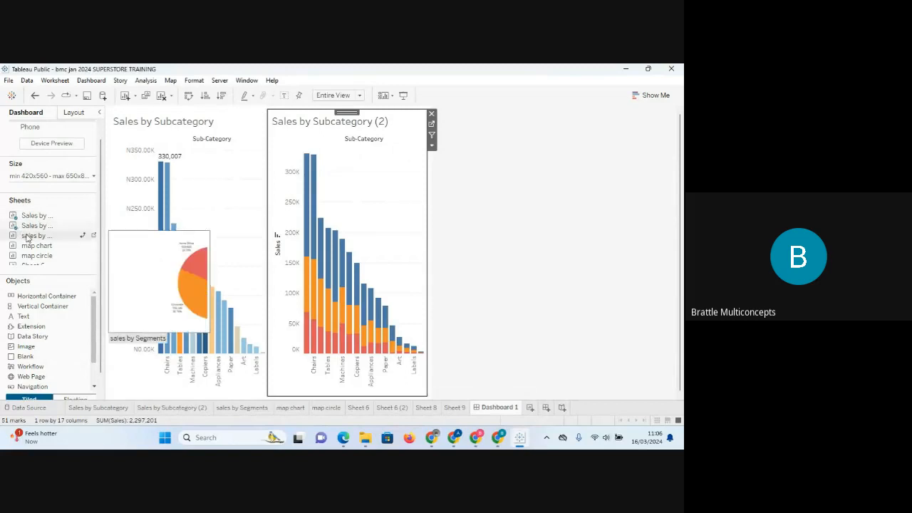
- Add the sales by Segments pie below the first bar chart and the map chart below the stacked bar chart
drag(27, 238, 188, 283)
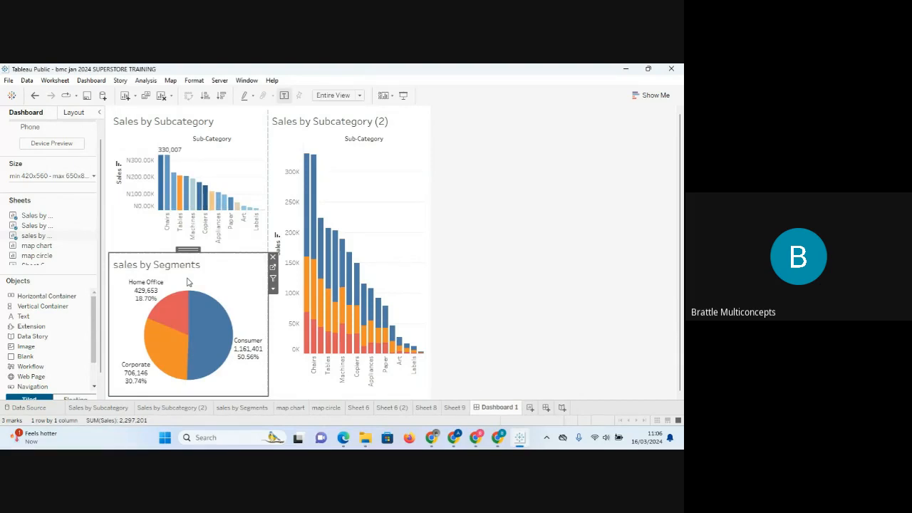
mouse_move(33, 249)
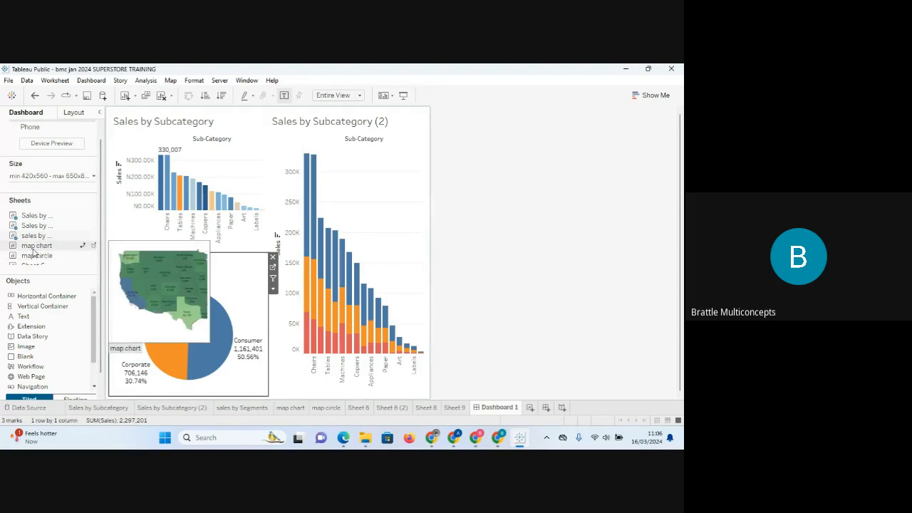
mouse_move(32, 249)
mouse_down()
mouse_move(383, 280)
mouse_move(329, 290)
mouse_move(346, 284)
mouse_up()
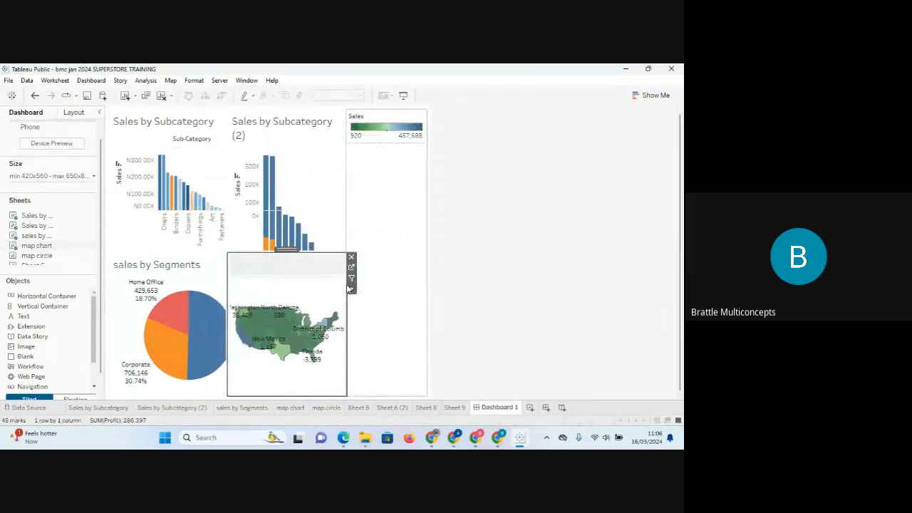
- Make the map chart's Sales legend container floating and delete it together with the legend inside
click(397, 155)
click(431, 116)
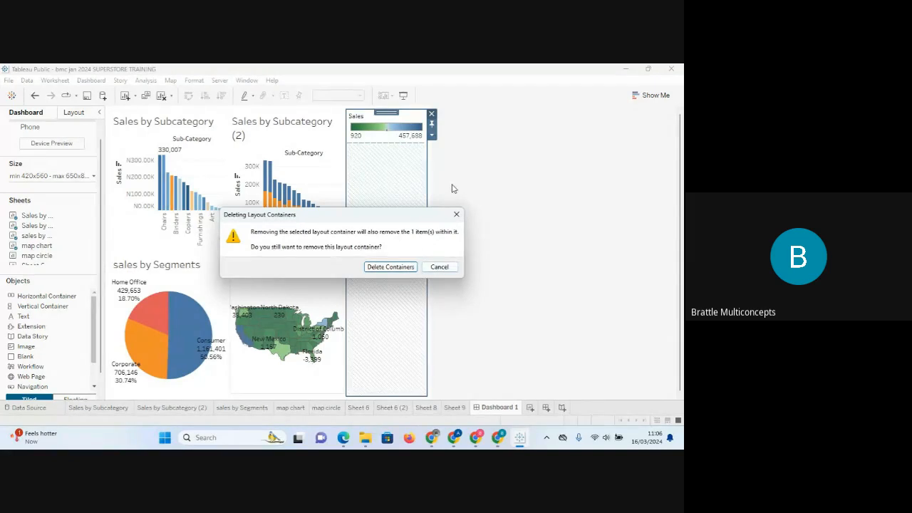
click(457, 213)
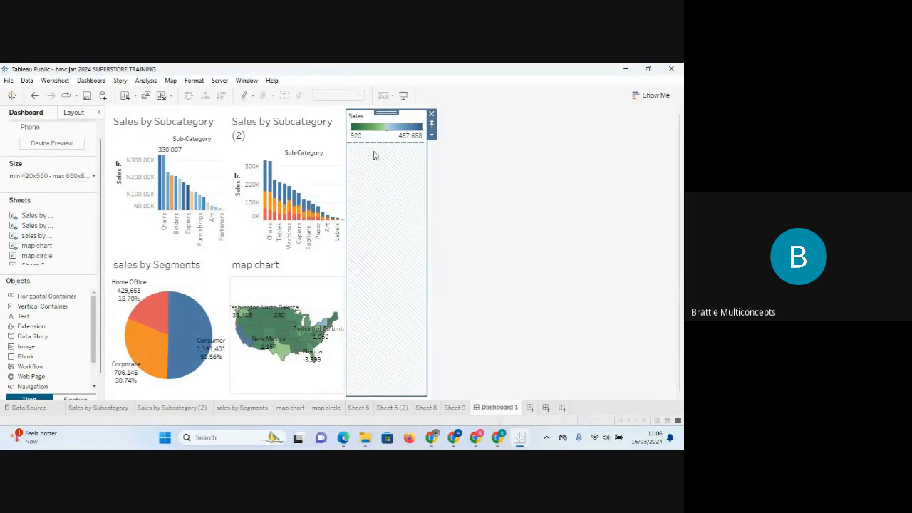
drag(386, 114, 379, 137)
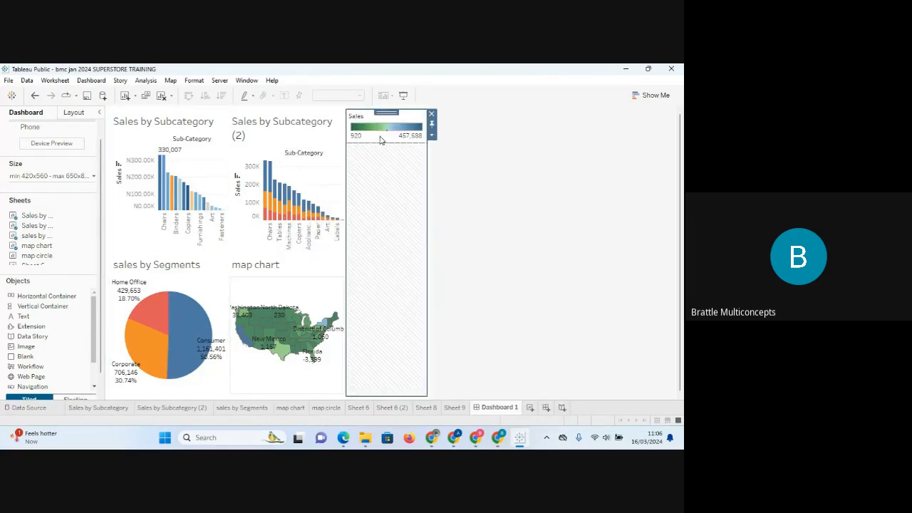
click(431, 135)
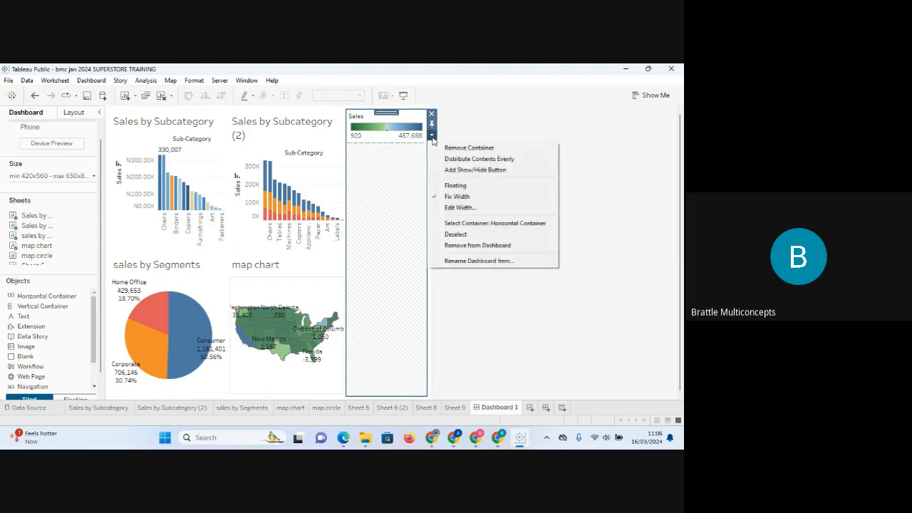
click(455, 186)
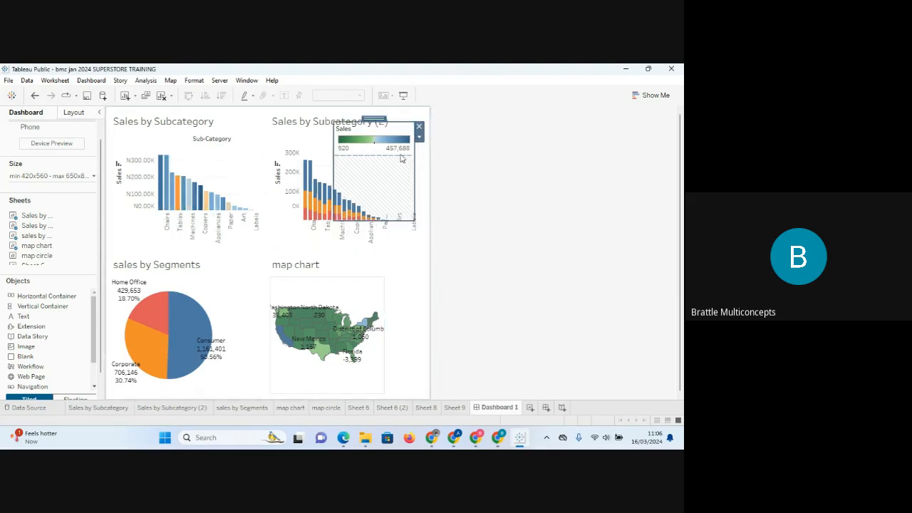
click(419, 128)
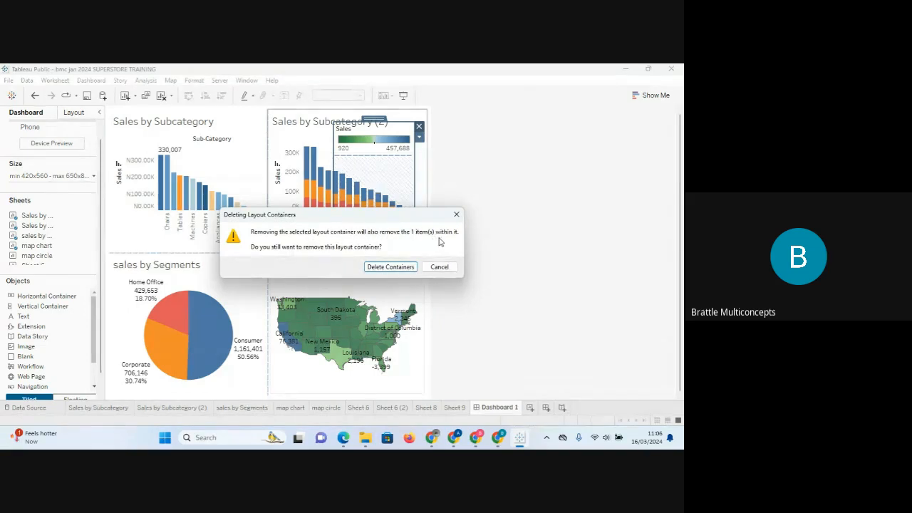
click(390, 267)
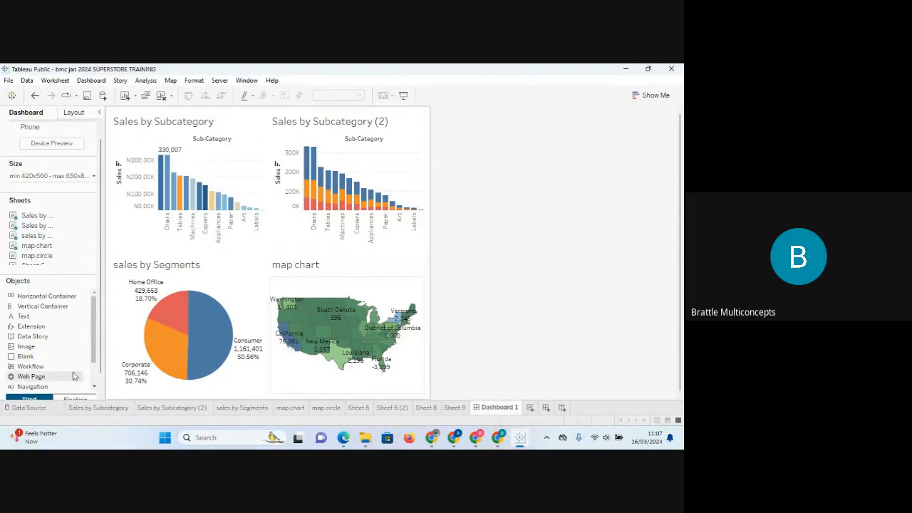
- Switch the placement mode for dashboard items to Floating and create a second dashboard
drag(92, 348, 98, 367)
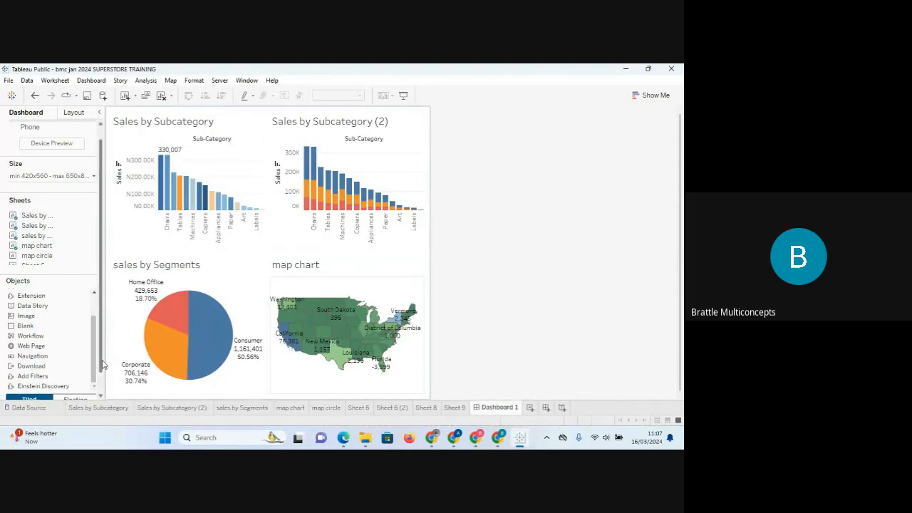
drag(102, 365, 98, 395)
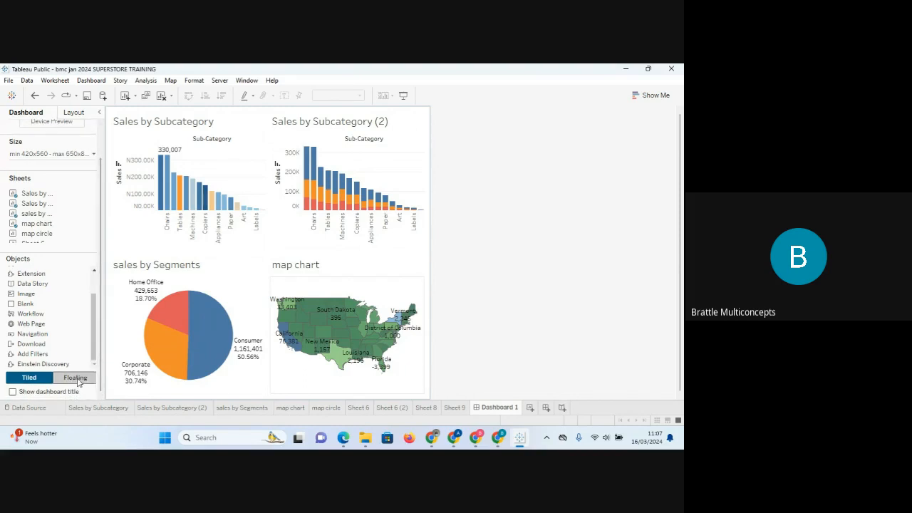
click(77, 379)
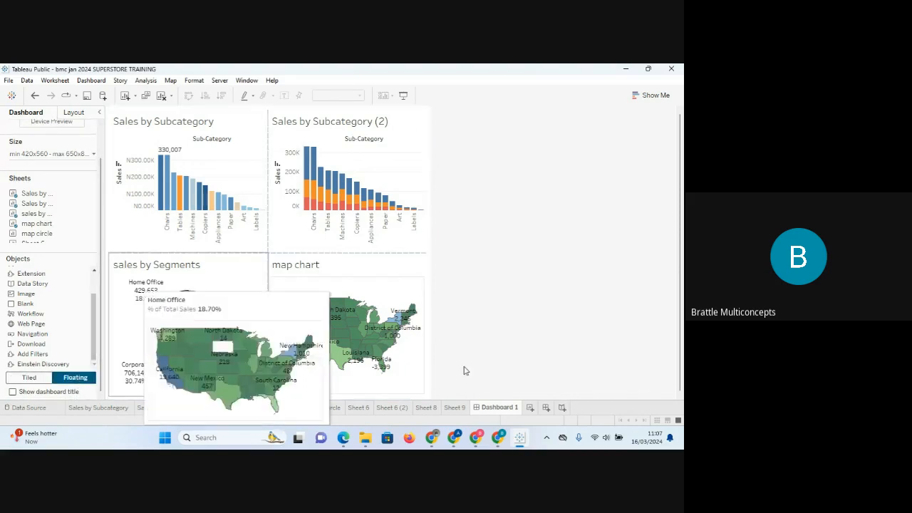
click(546, 409)
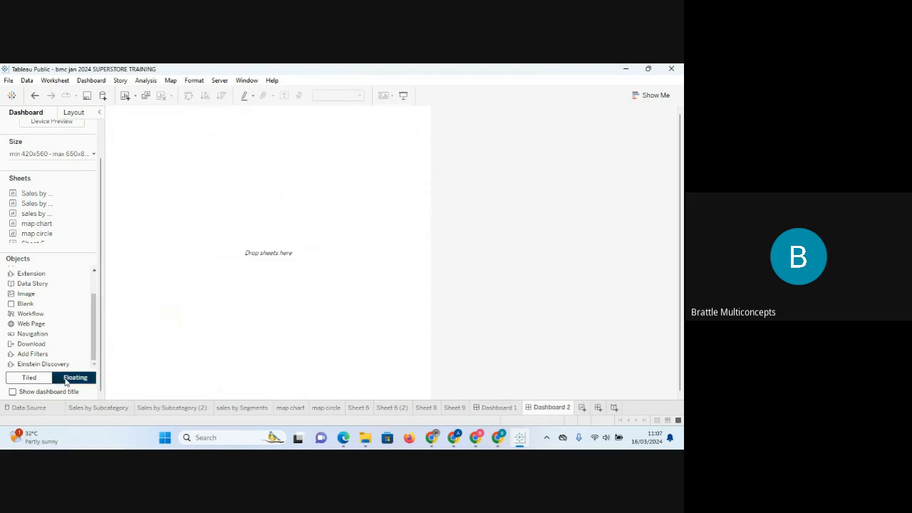
- Place the Sales by Subcategory sheet as a floating chart and widen it to the dashboard's left edge and slightly to the right
drag(32, 198, 164, 183)
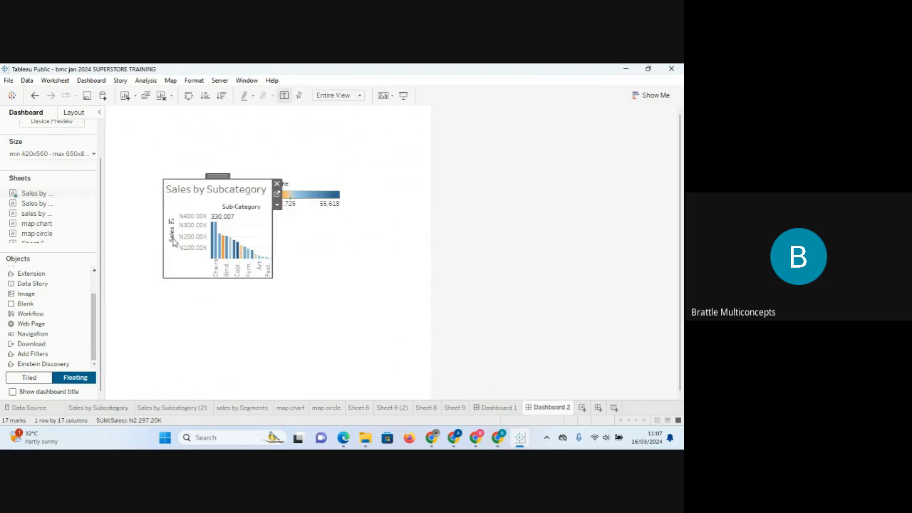
drag(163, 236, 104, 241)
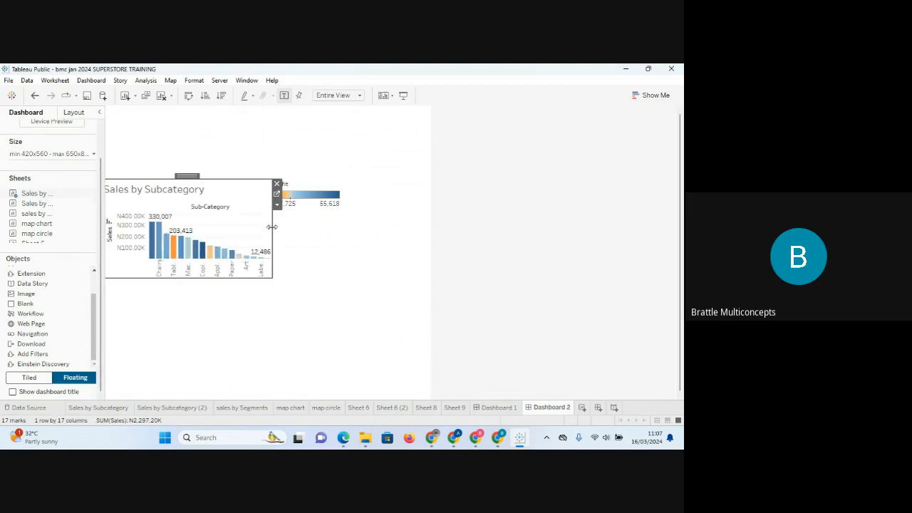
drag(271, 227, 286, 230)
- Shrink the floating Profit legend and move it into the upper-right corner of the Sales by Subcategory chart
click(314, 207)
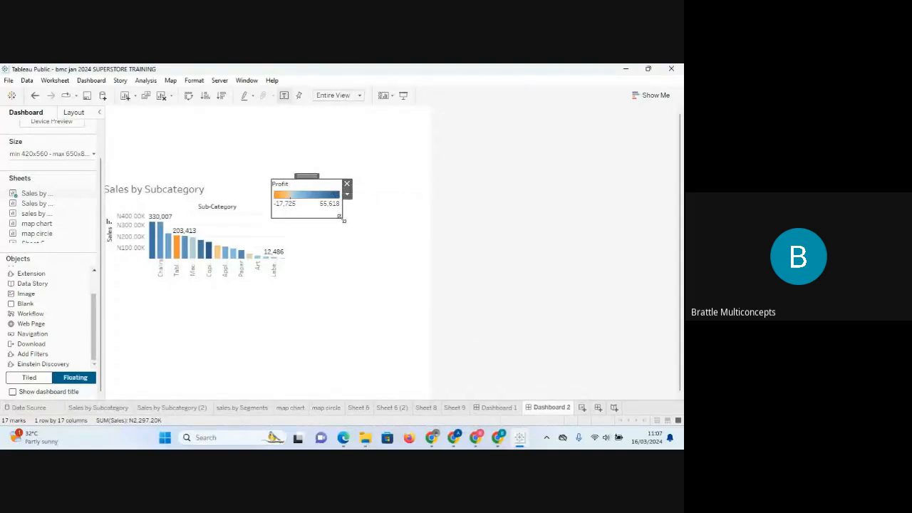
drag(343, 221, 338, 205)
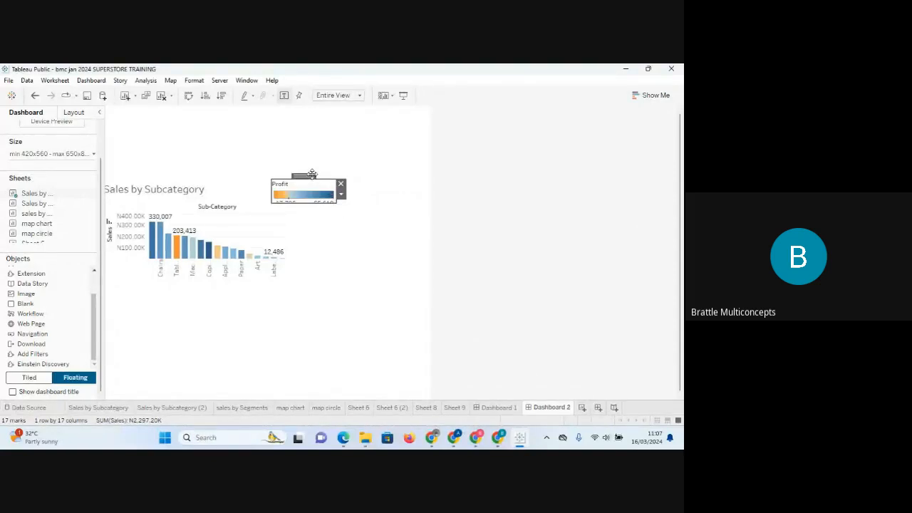
drag(312, 177, 242, 197)
click(335, 205)
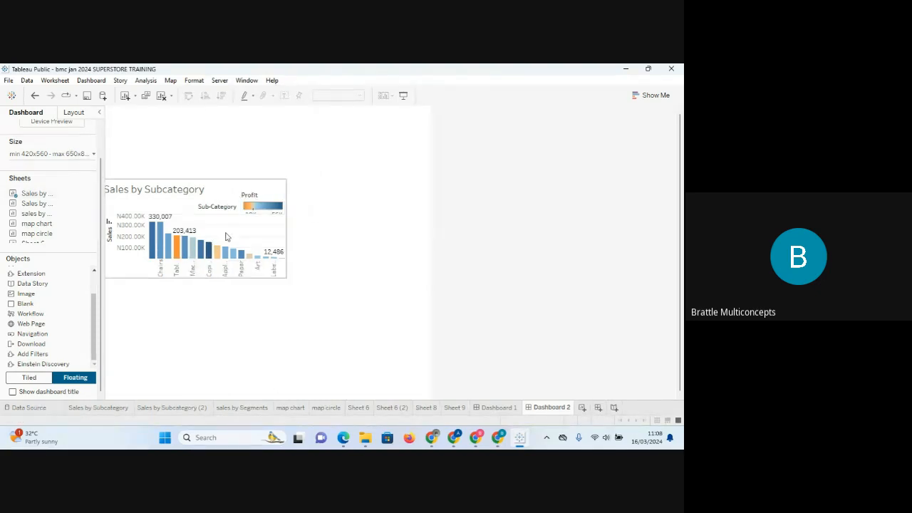
click(262, 196)
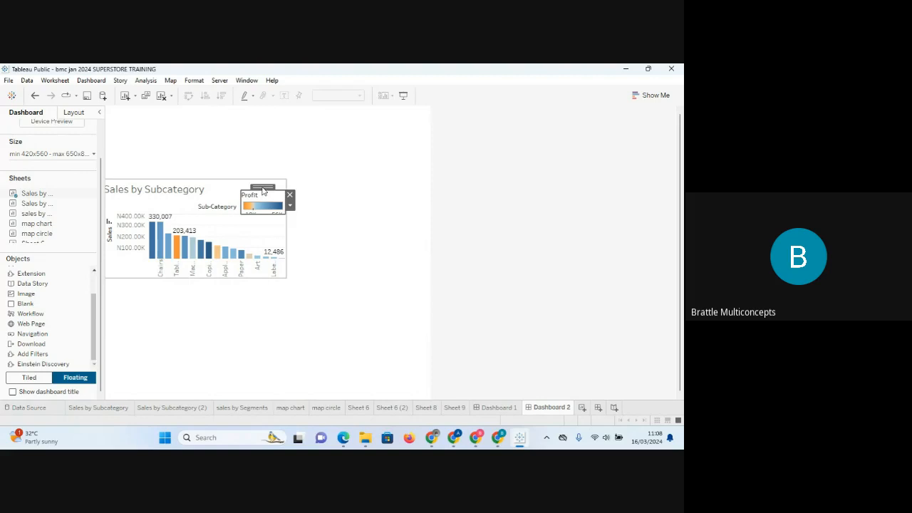
drag(262, 188, 263, 181)
click(328, 205)
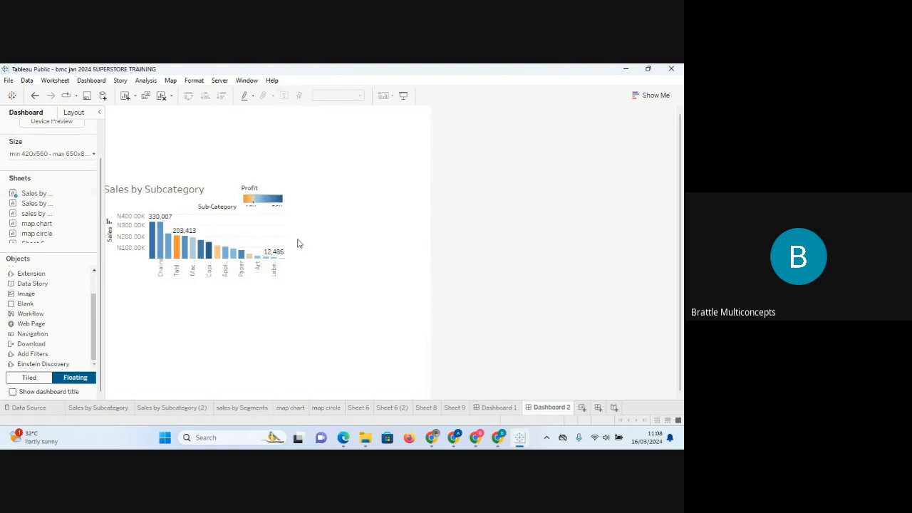
- Place the map chart as a floating sheet right of the bar chart and widen it to the dashboard's right edge
mouse_move(54, 235)
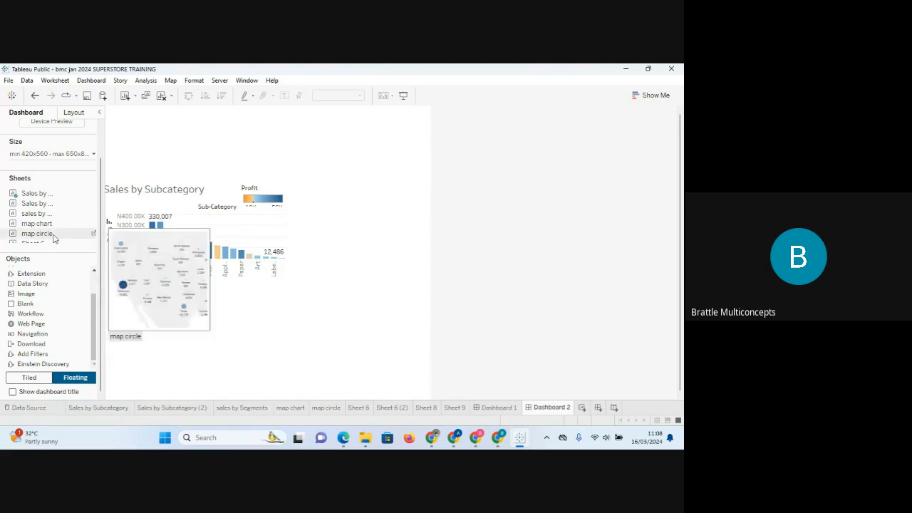
drag(42, 224, 286, 188)
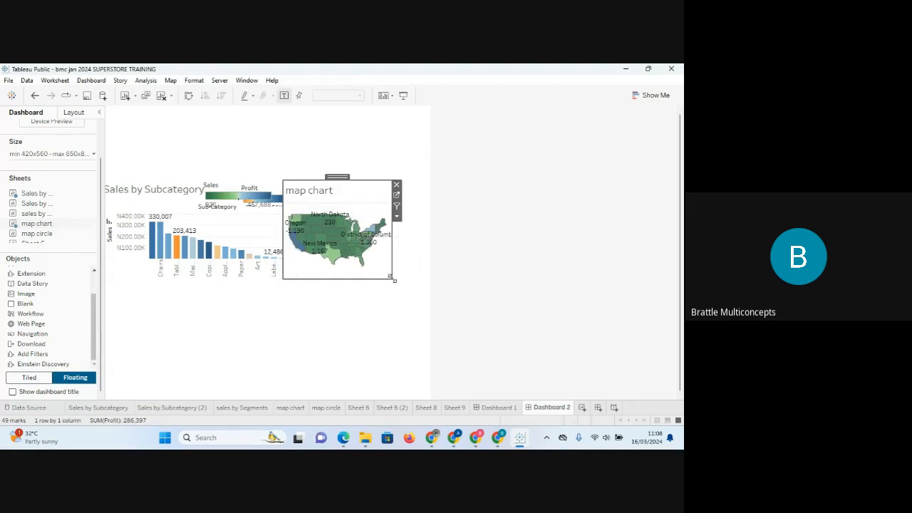
drag(391, 277, 427, 279)
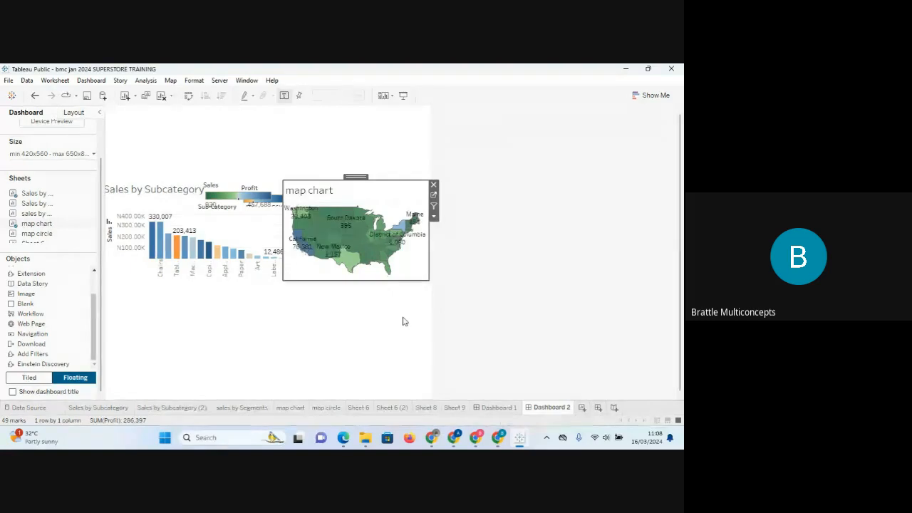
- Move the floating Sales legend onto the map chart's title area, then remove it from the dashboard
click(234, 199)
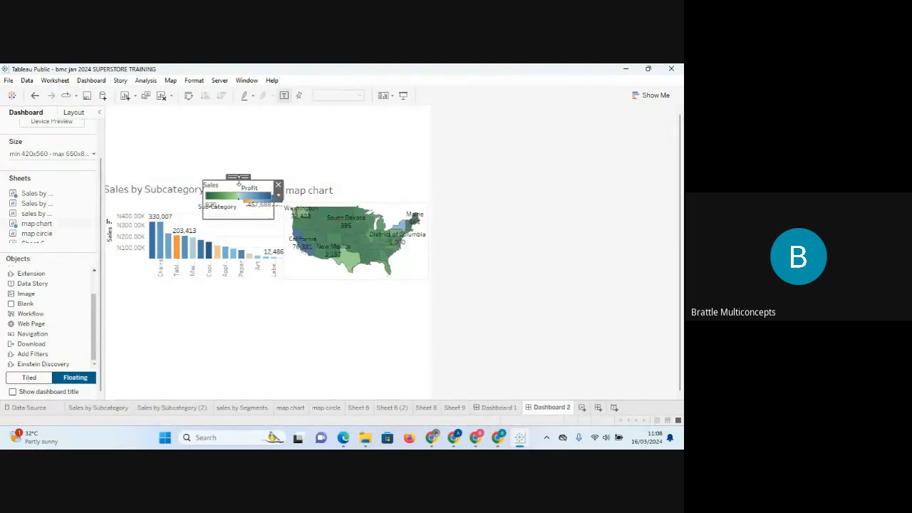
drag(238, 181, 370, 178)
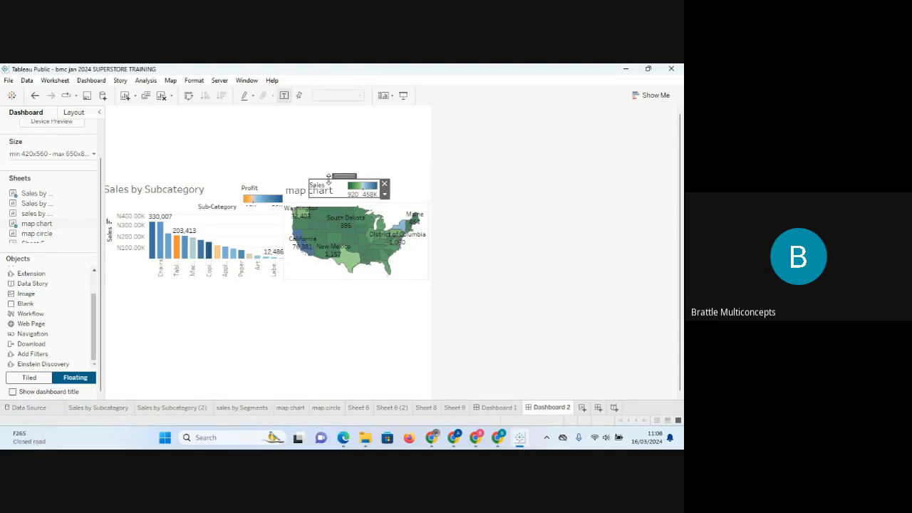
drag(327, 178, 330, 185)
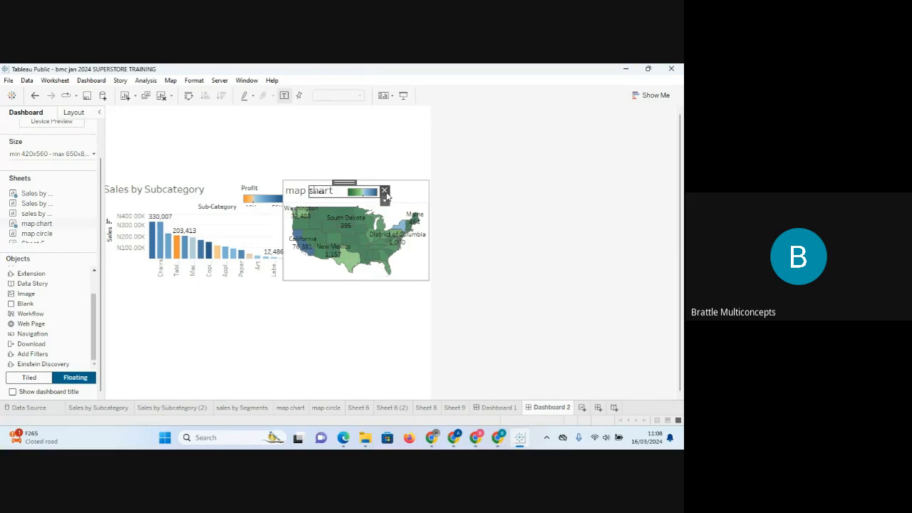
click(385, 191)
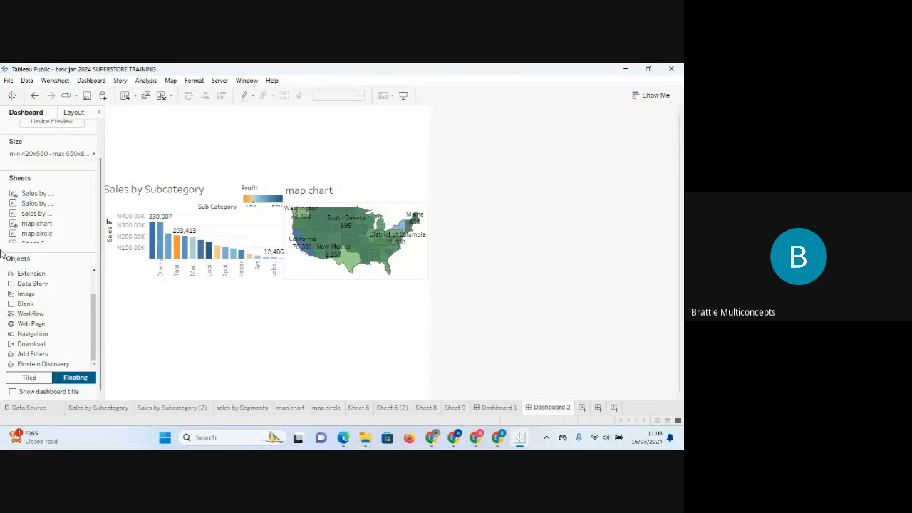
- Place Sheet 9 as a floating chart below the Sales by Subcategory chart and widen it to the bar chart's right edge
drag(31, 216, 59, 212)
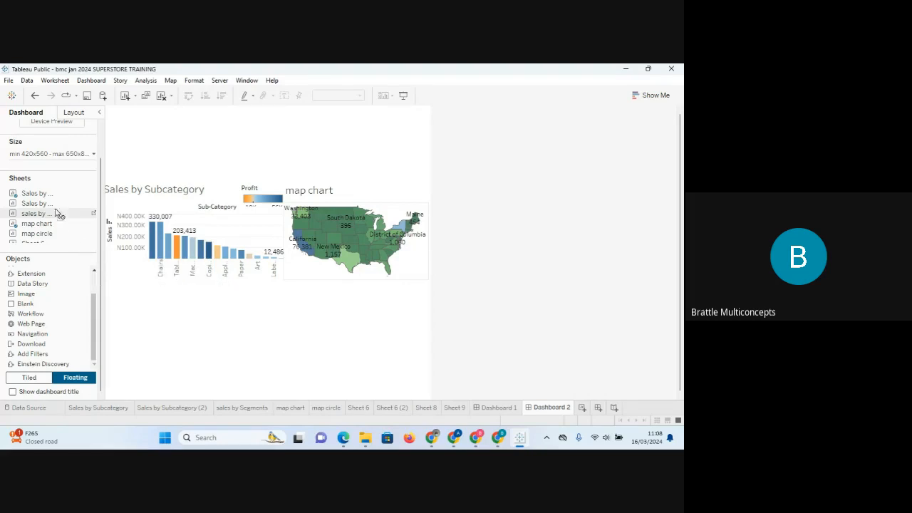
click(44, 244)
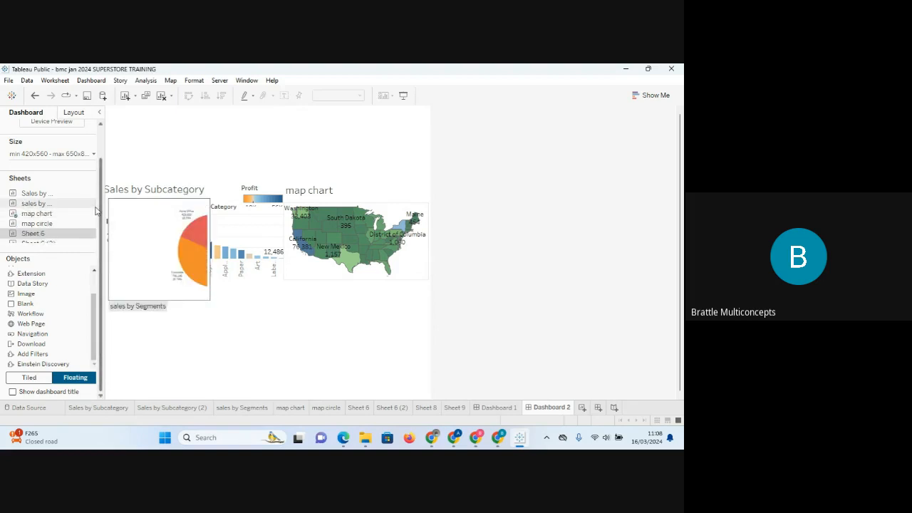
key(Down)
key(Down)
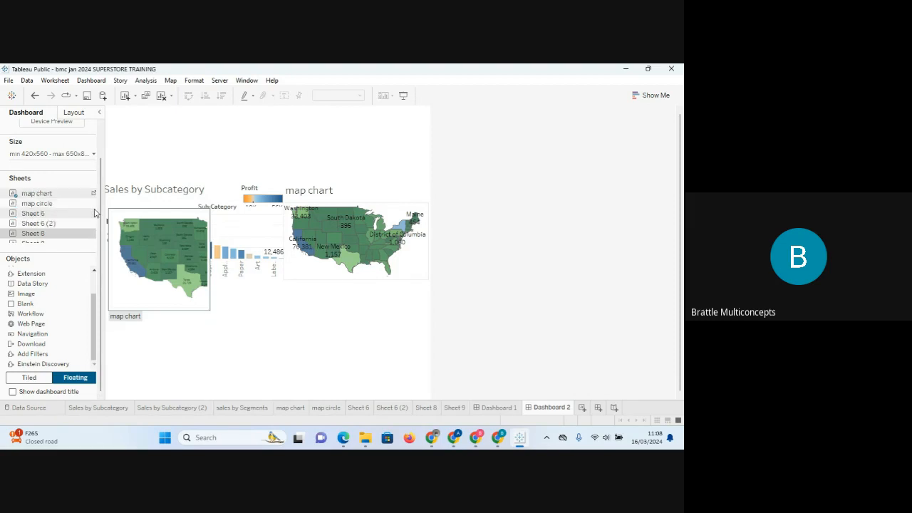
key(Down)
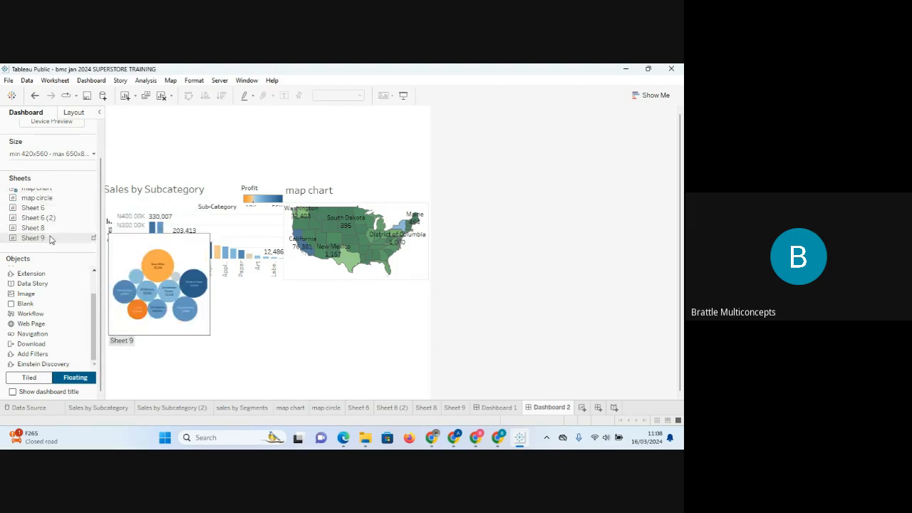
drag(50, 240, 110, 286)
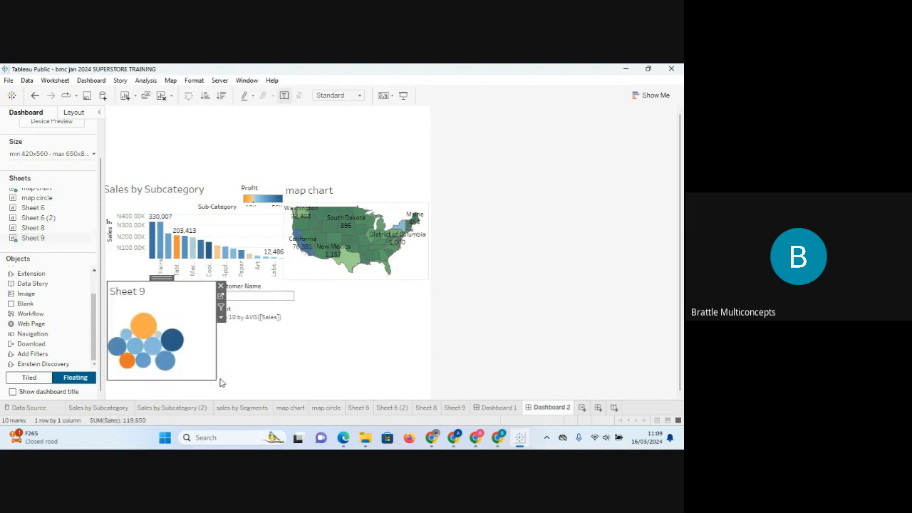
drag(213, 378, 288, 389)
- Shrink the floating Customer Name filter to fit into the upper-right corner of the Sheet 9 bubble chart
click(268, 299)
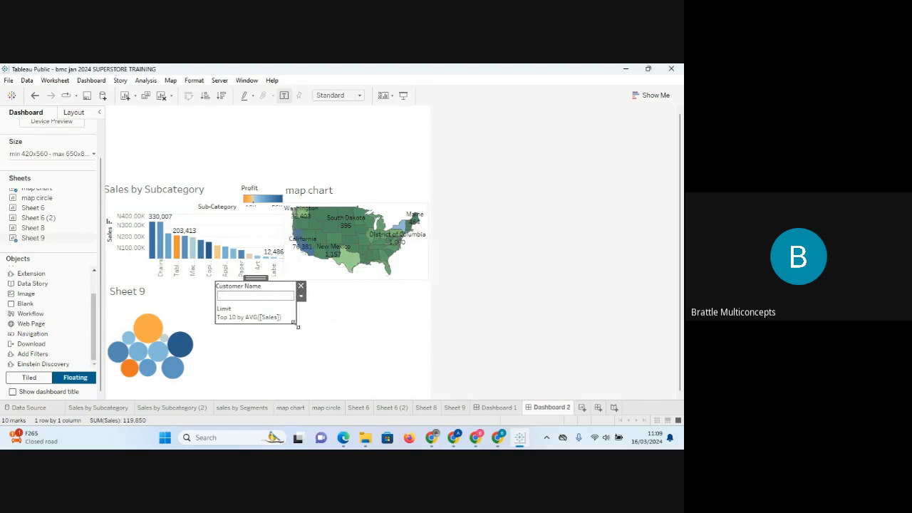
drag(297, 325, 240, 288)
click(190, 326)
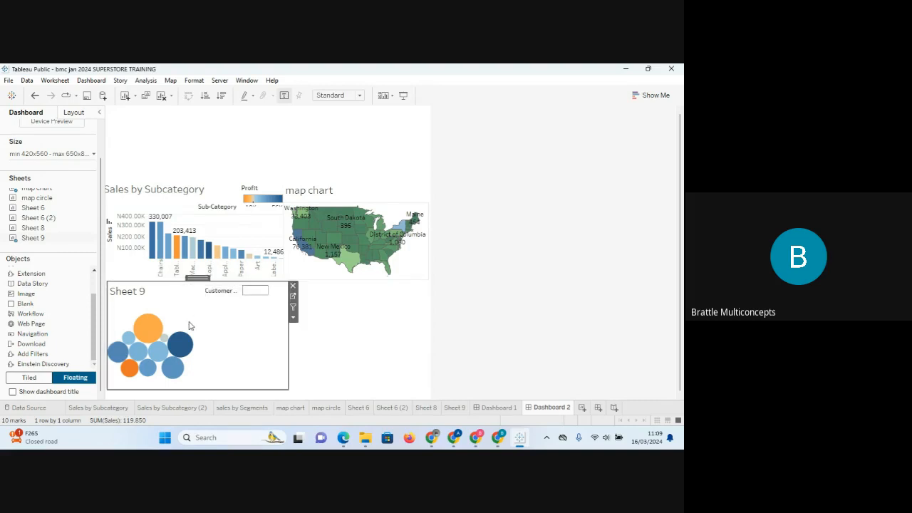
- Open the Sales by Subcategory worksheet
mouse_move(95, 218)
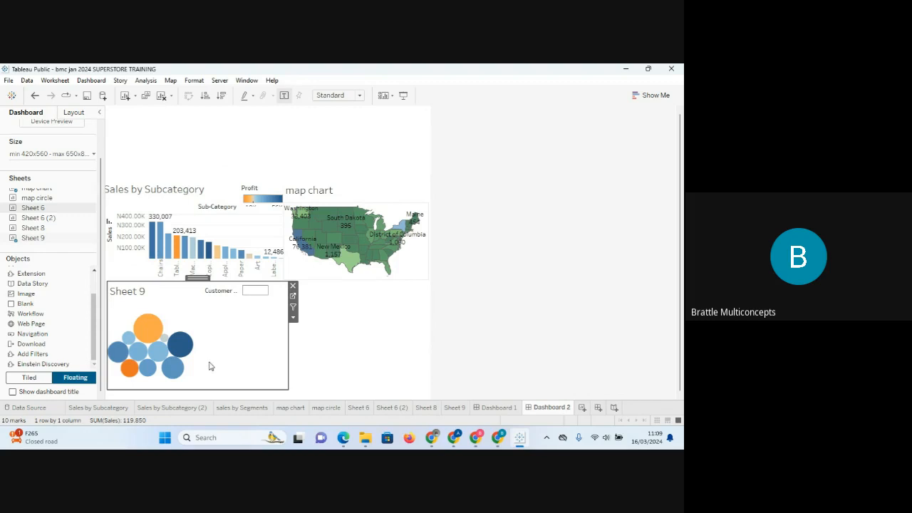
click(98, 407)
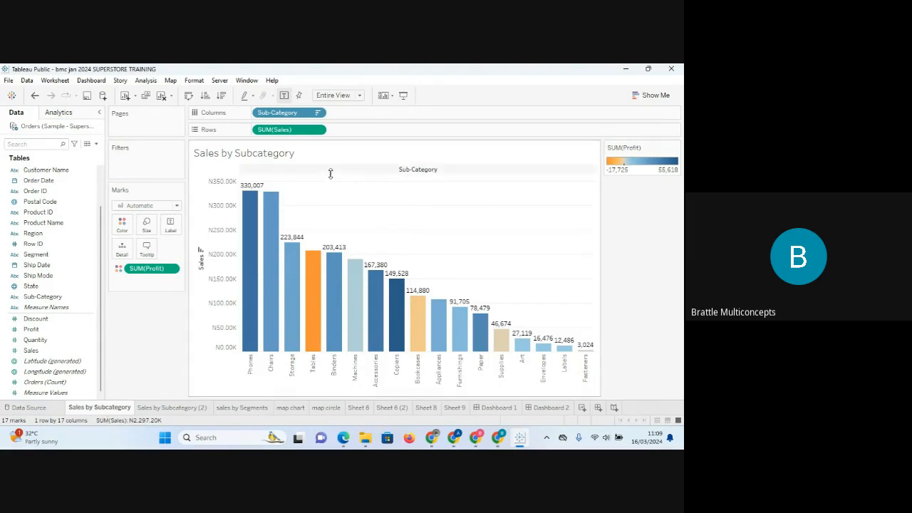
double_click(268, 156)
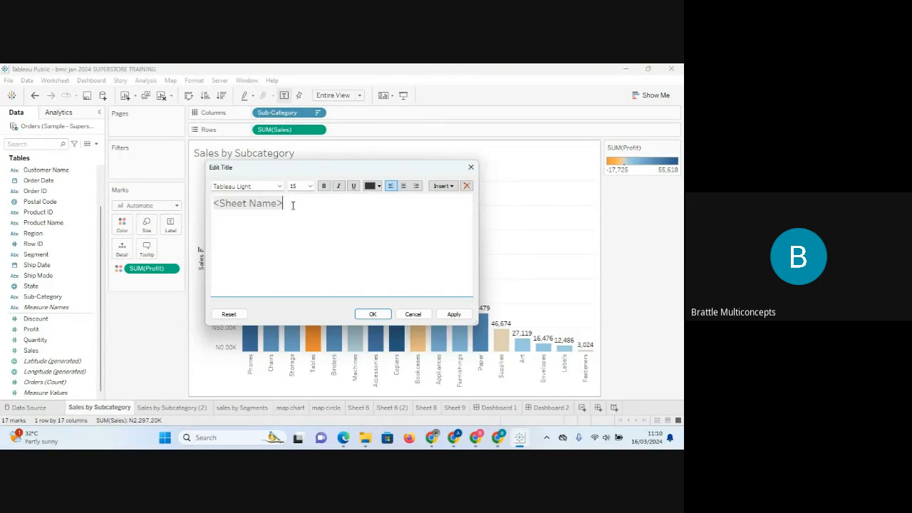
drag(292, 205, 164, 204)
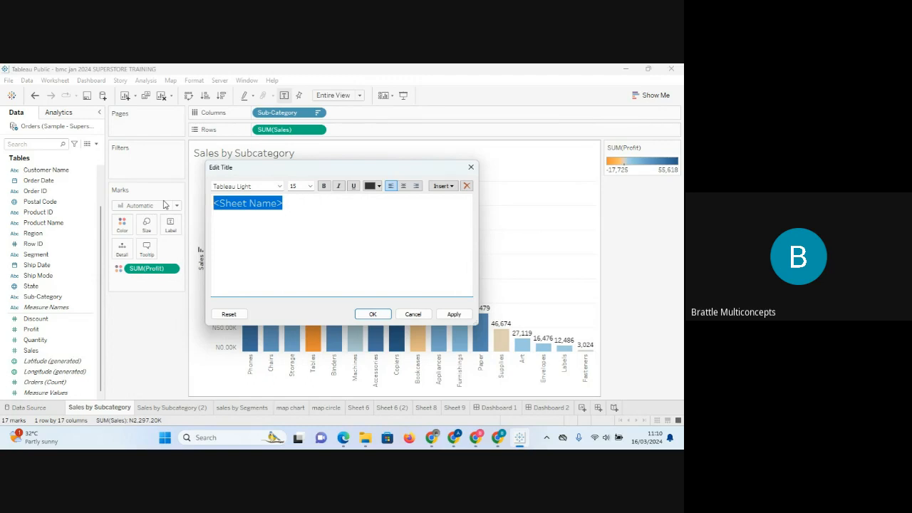
text(S)
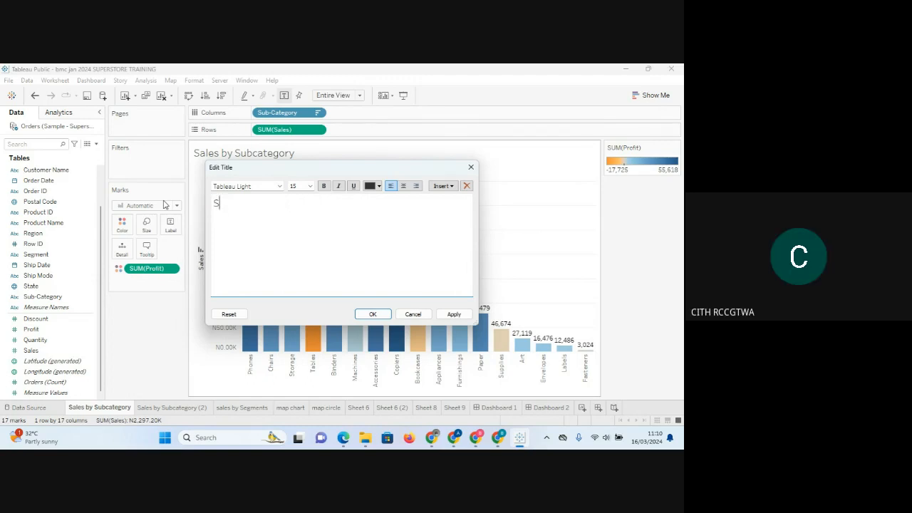
text(AL)
click(470, 167)
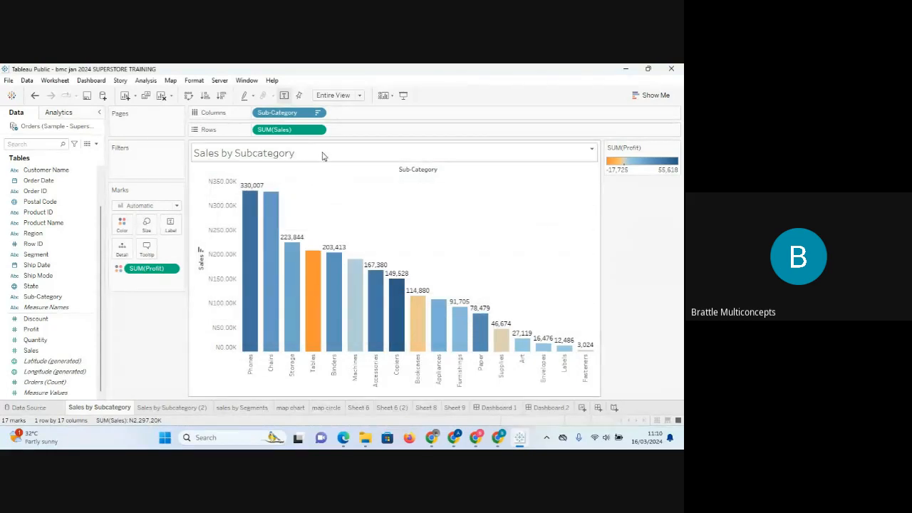
double_click(322, 156)
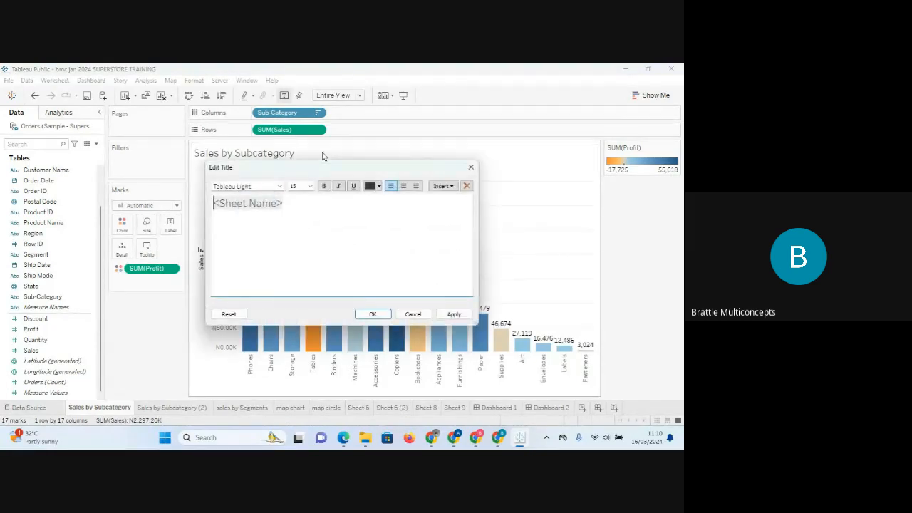
click(471, 167)
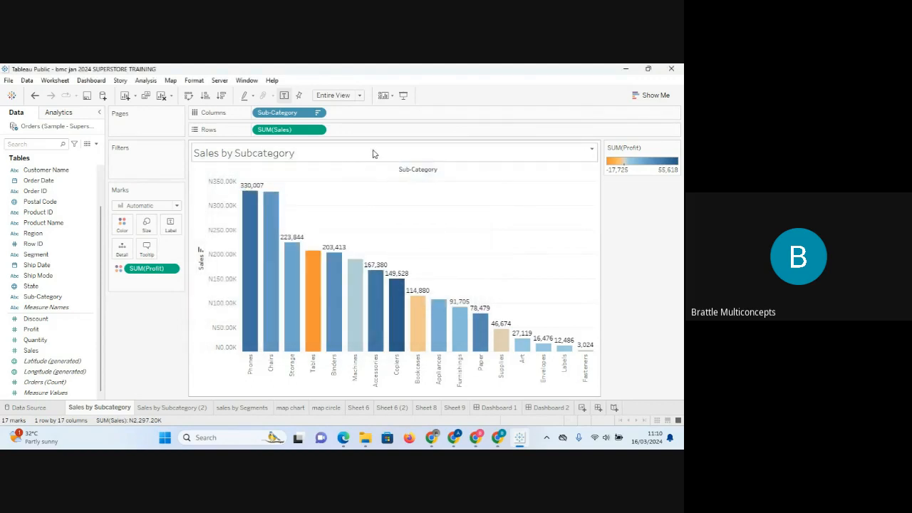
- Replace the sheet name placeholder in the worksheet's title with "SALES ANALYSIS BY SUBCATEGORY"
double_click(373, 153)
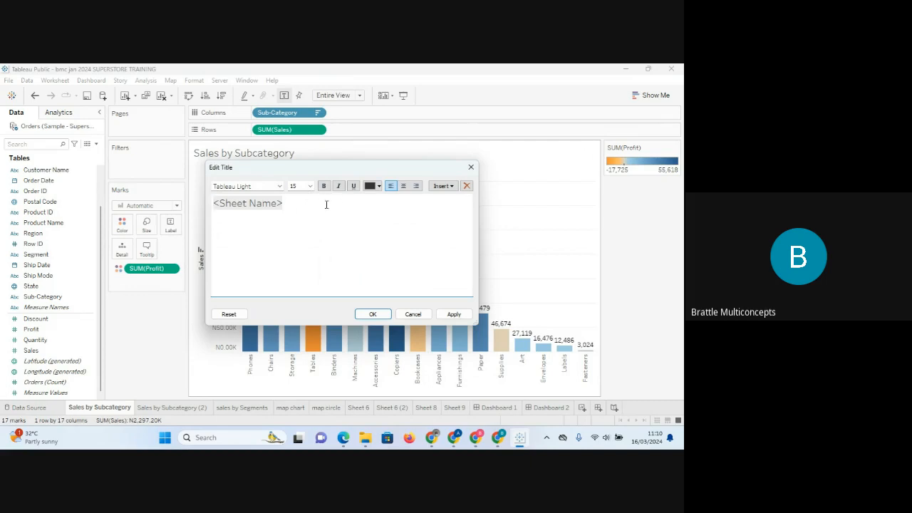
drag(305, 202, 183, 207)
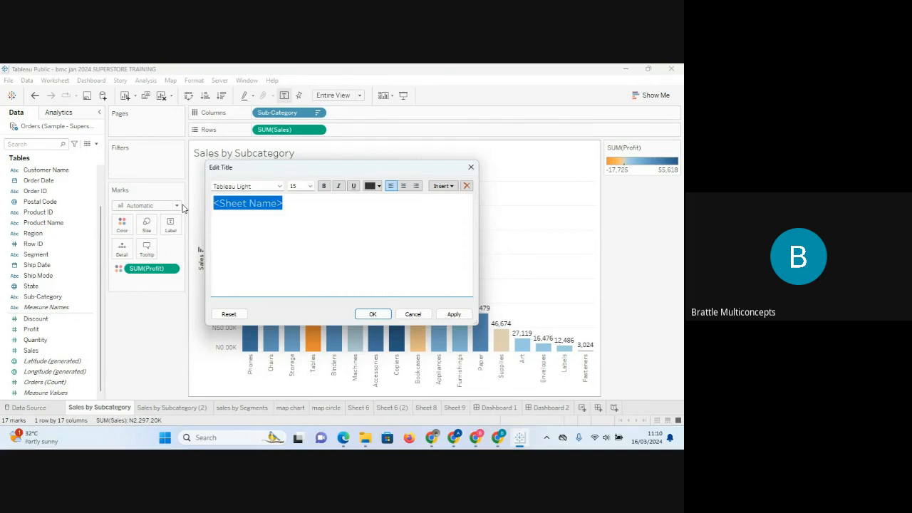
text(SALES )
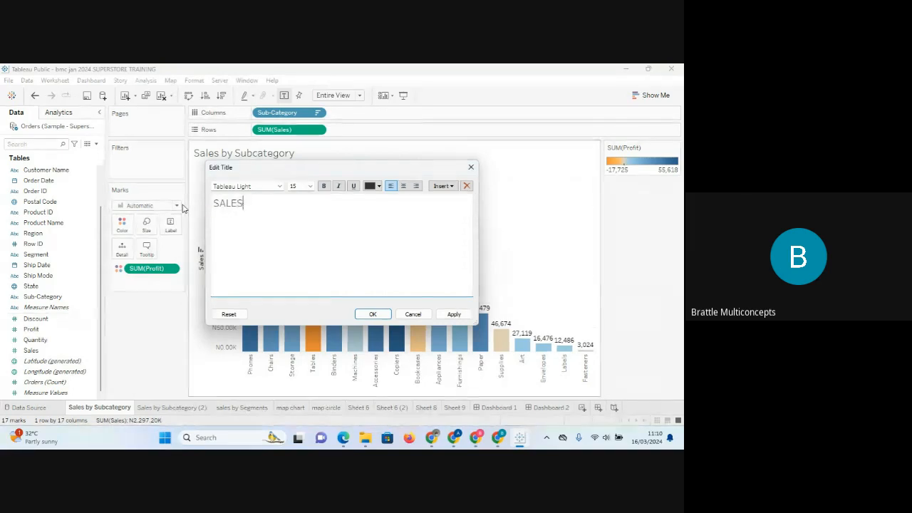
text(ANAL)
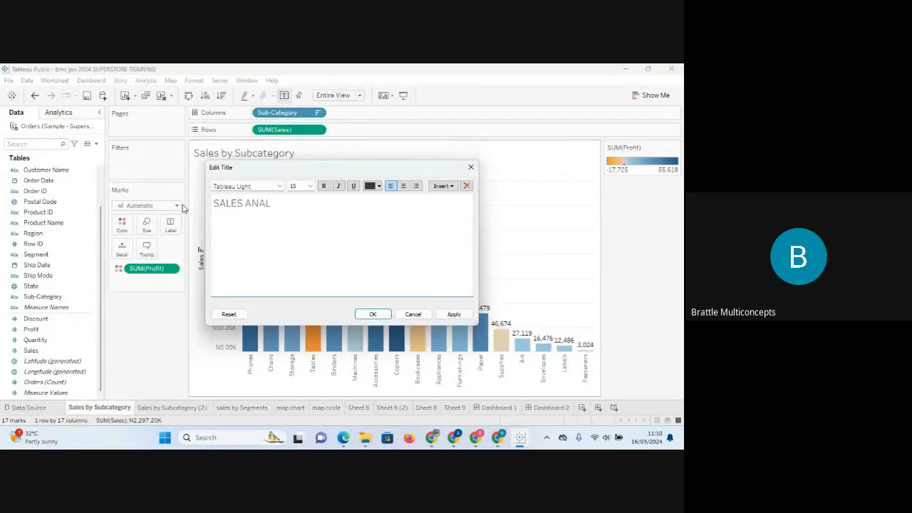
text(YSIS BY CATEGORY)
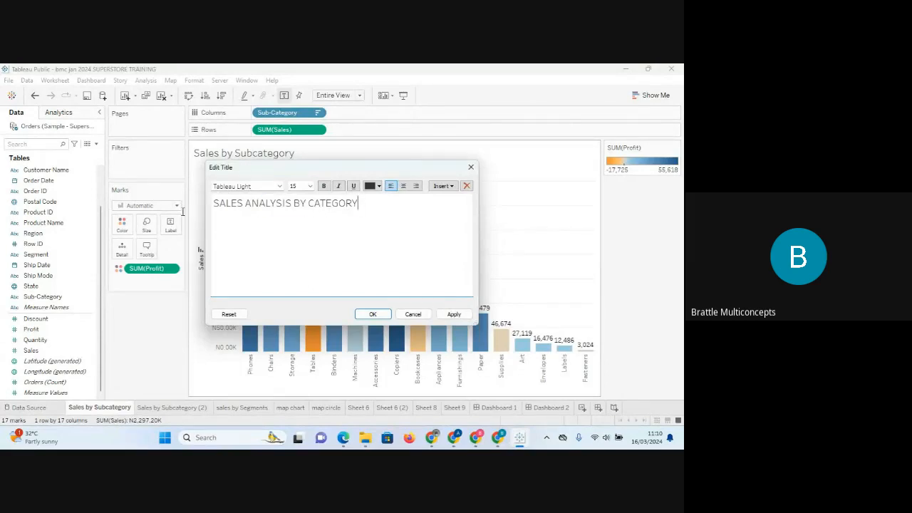
drag(357, 203, 198, 203)
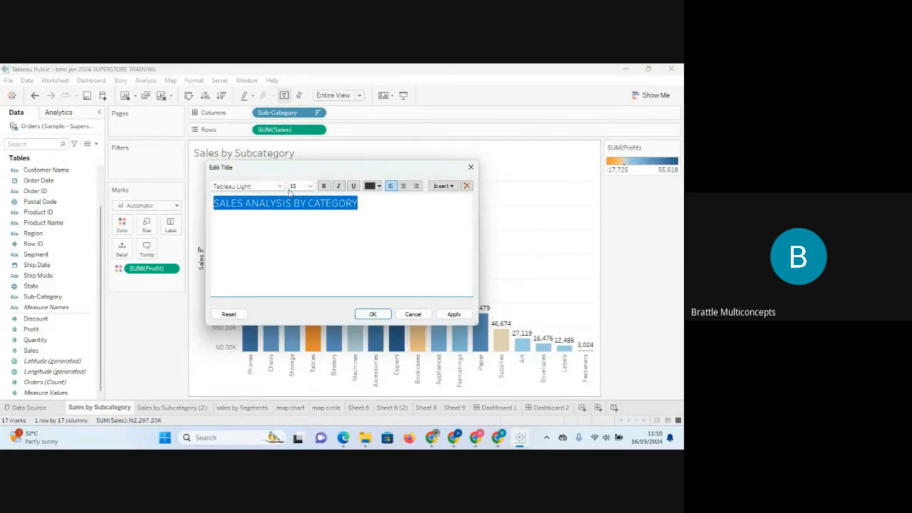
click(308, 203)
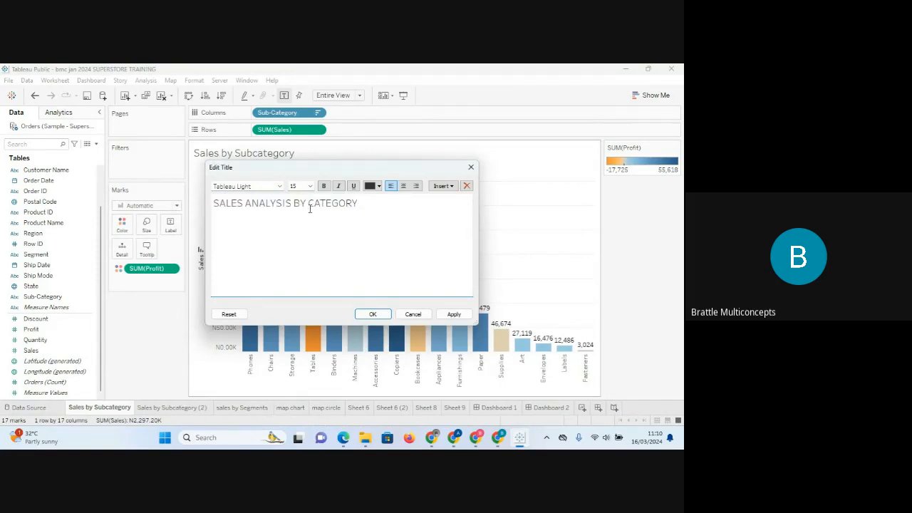
text(SUB)
- Format the whole title as centered, bold, orange Verdana text and apply it to the worksheet
drag(390, 198, 183, 198)
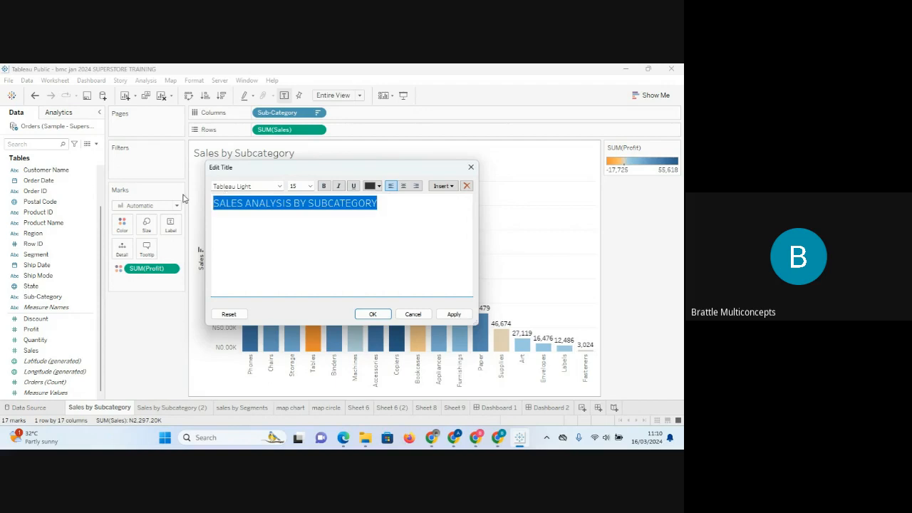
click(403, 185)
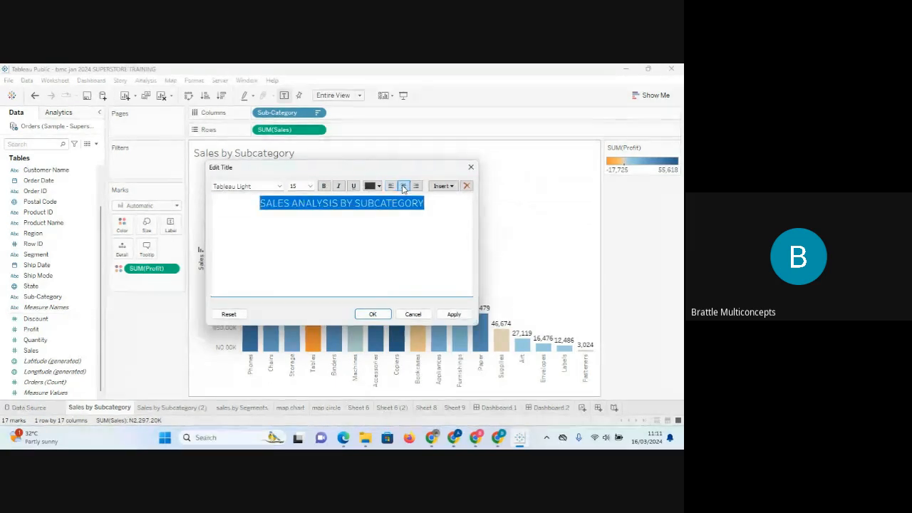
click(324, 187)
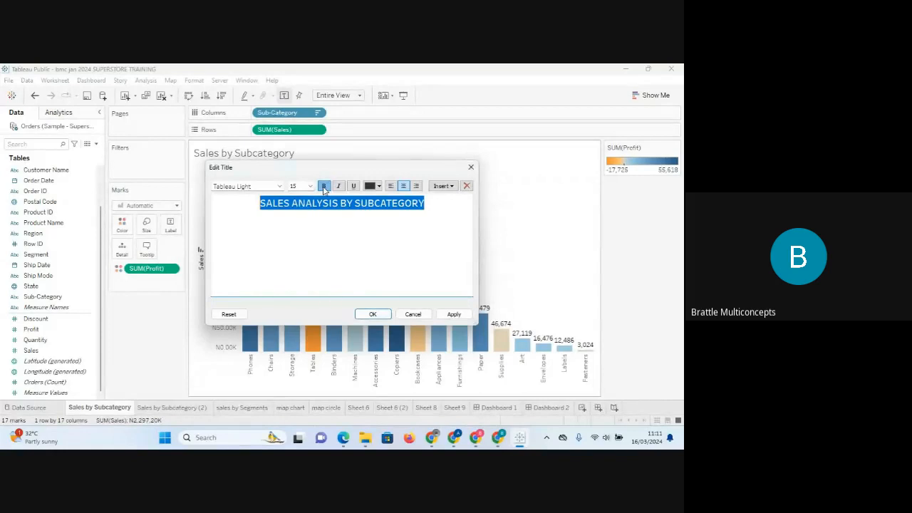
click(282, 188)
click(282, 188)
click(280, 187)
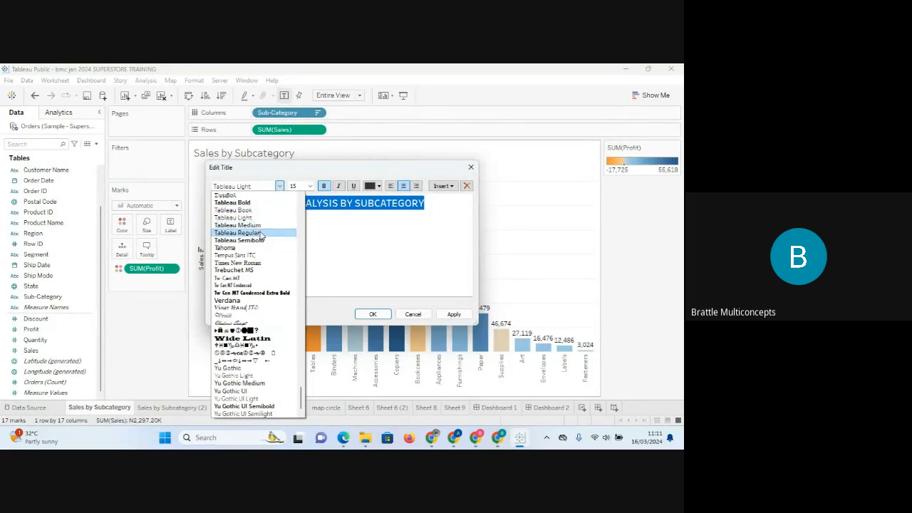
click(254, 300)
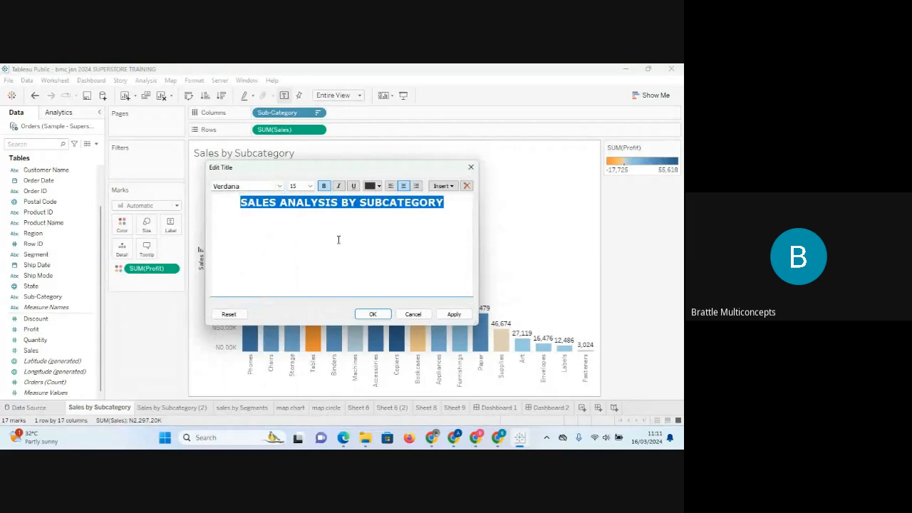
click(379, 186)
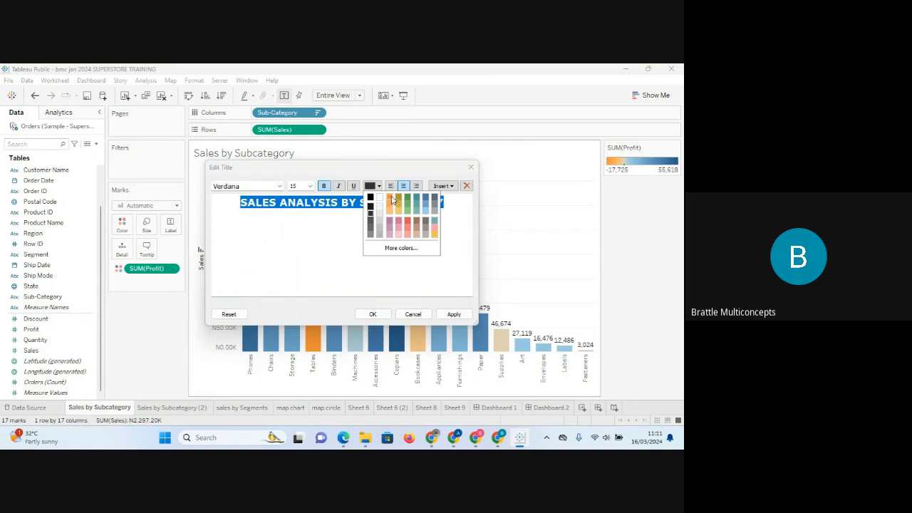
click(390, 199)
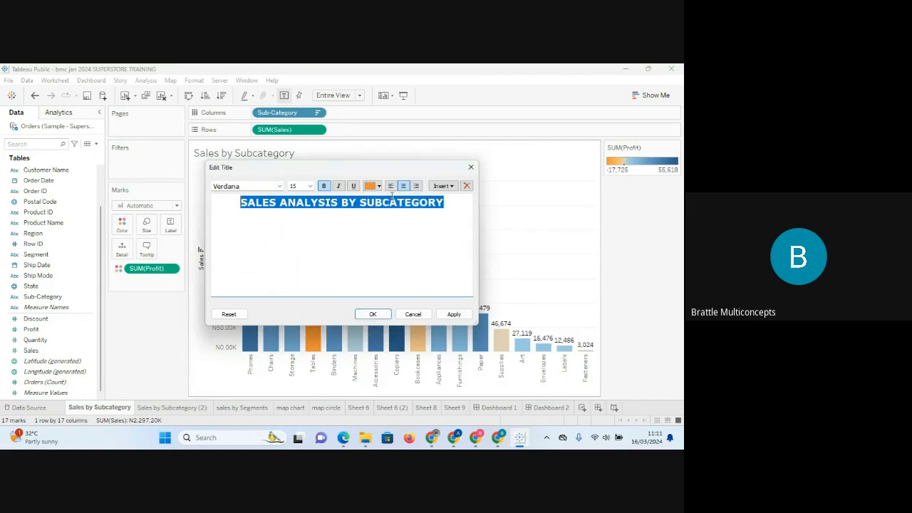
click(456, 315)
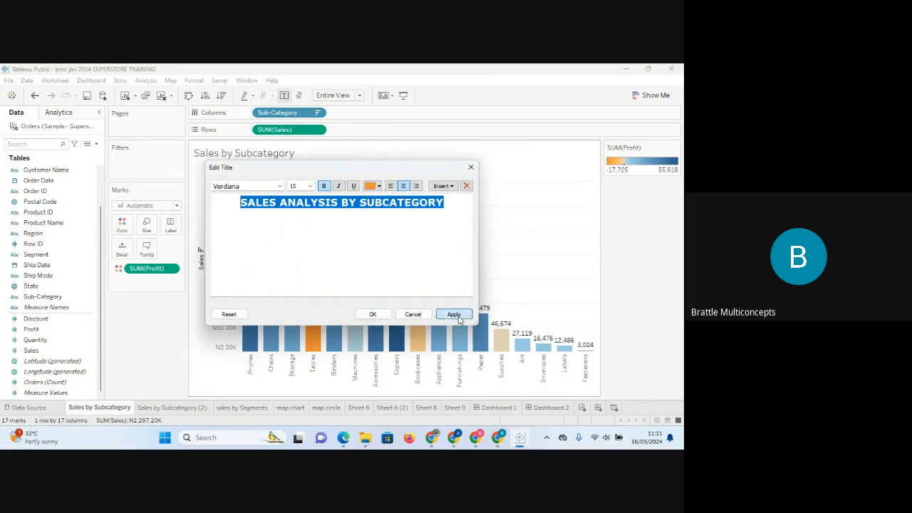
click(383, 319)
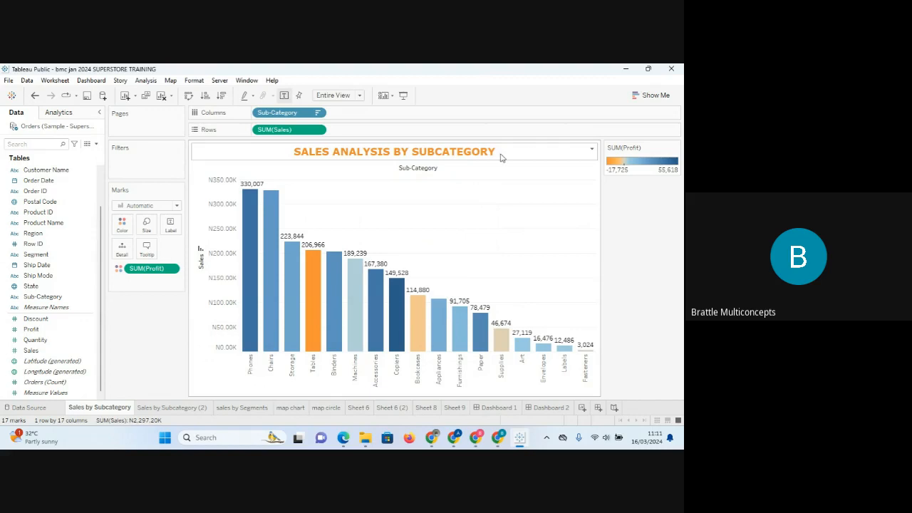
- Sort the Sub-Category bars in ascending order, and restore the descending order
right_click(426, 172)
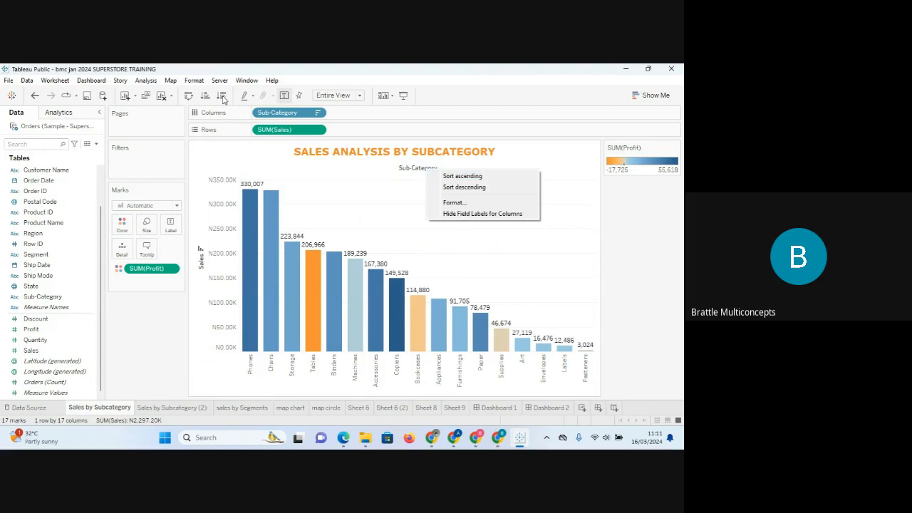
click(463, 177)
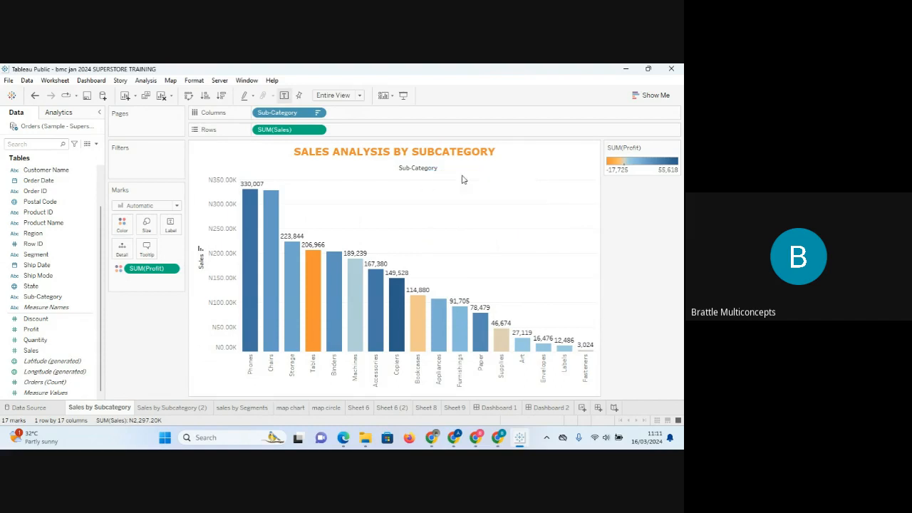
right_click(425, 172)
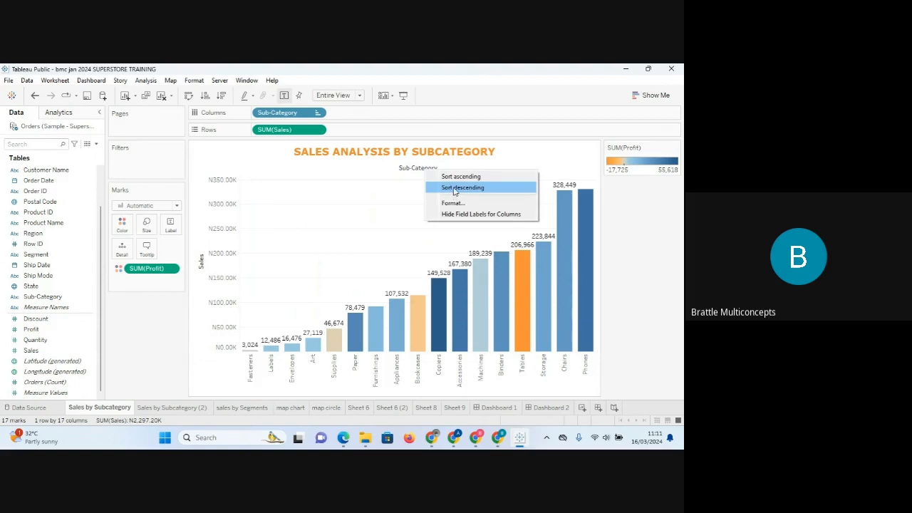
click(453, 189)
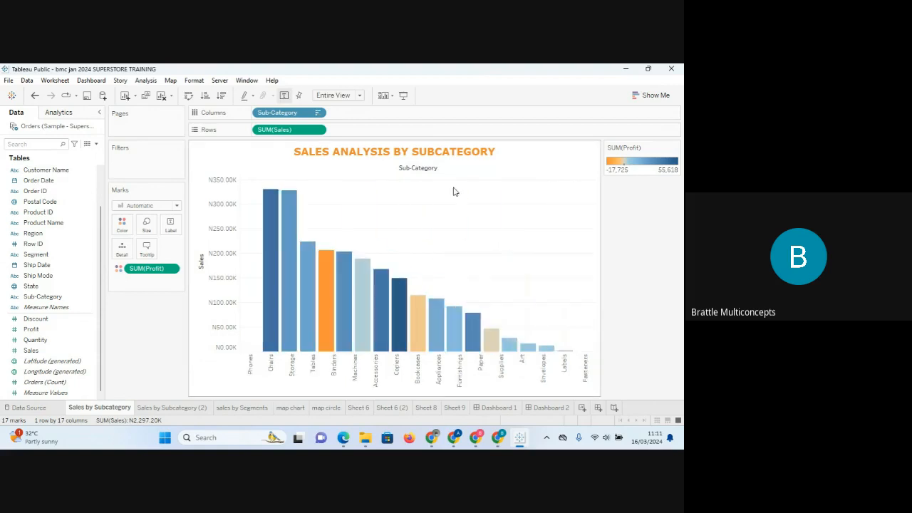
- Hide the Sub-Category field label above the bar chart's columns
right_click(419, 172)
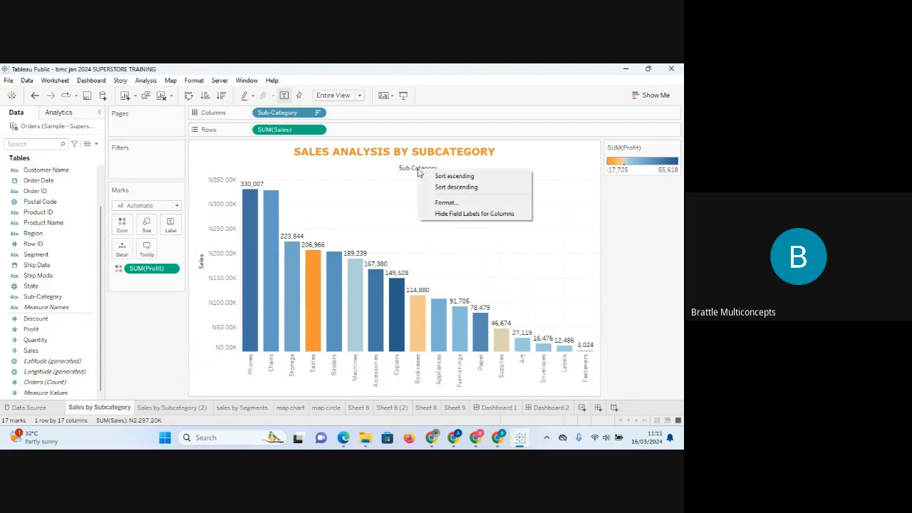
click(460, 214)
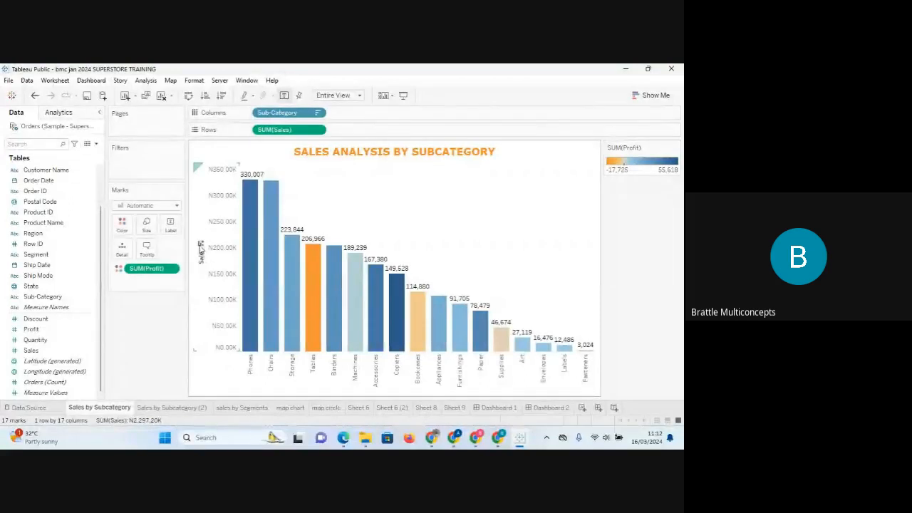
- Try hiding the header of the Sales axis, and undo the change
right_click(201, 257)
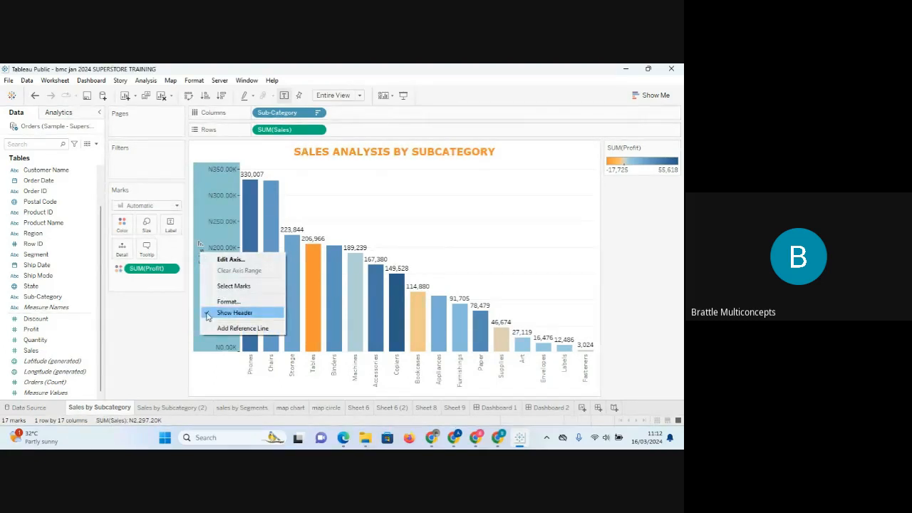
click(207, 316)
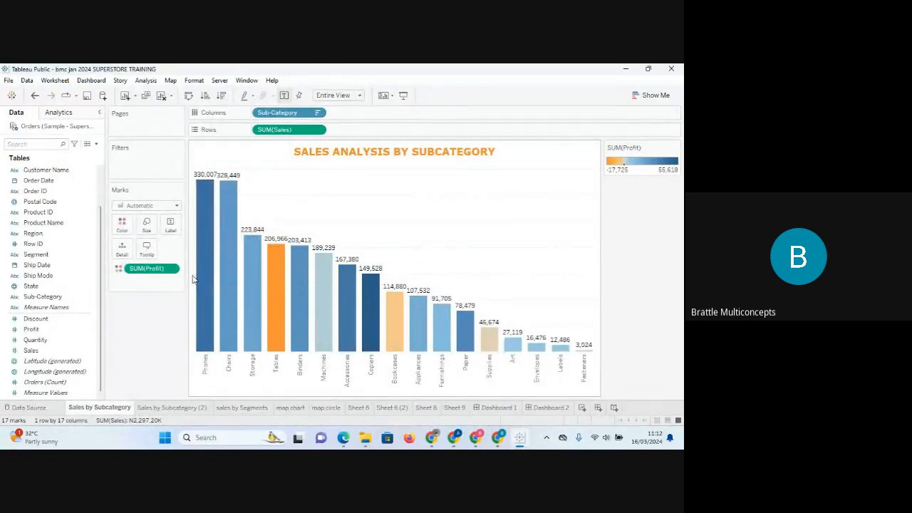
key(ctrl+z)
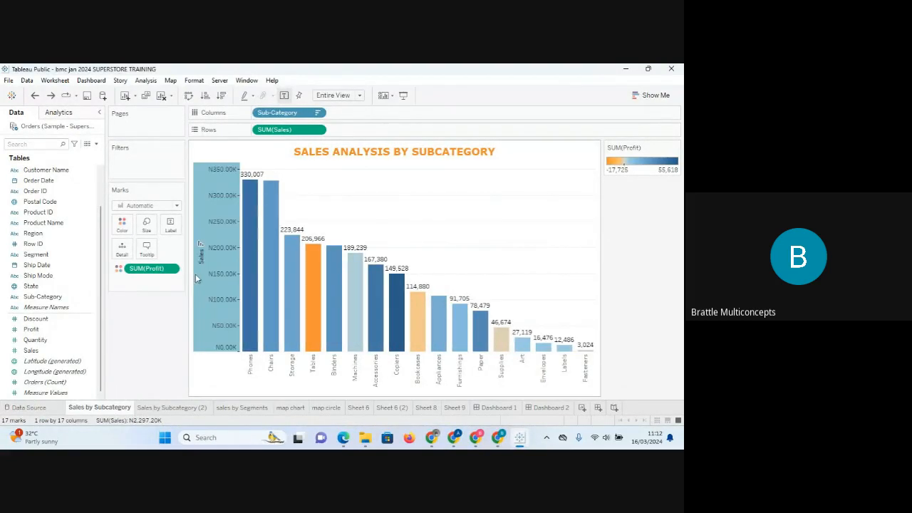
- Format the sheet's default worksheet font as bold red text at size 10
right_click(214, 241)
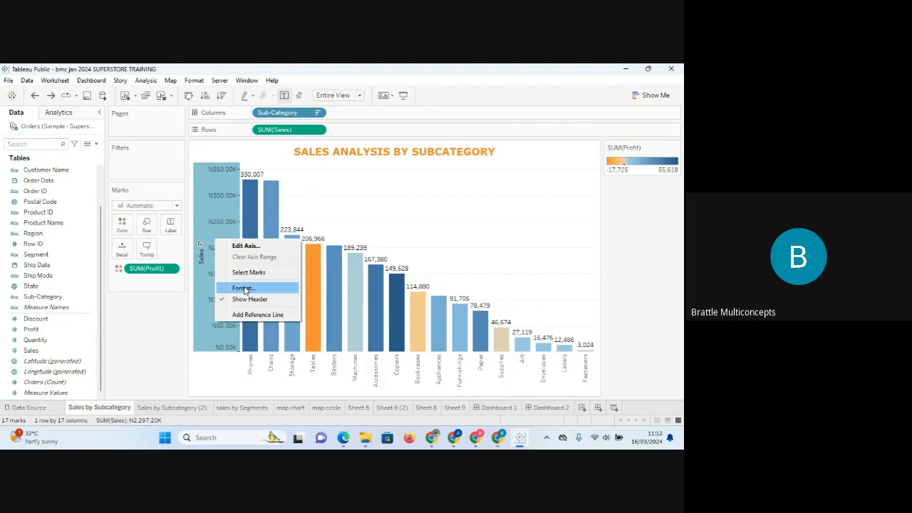
click(243, 287)
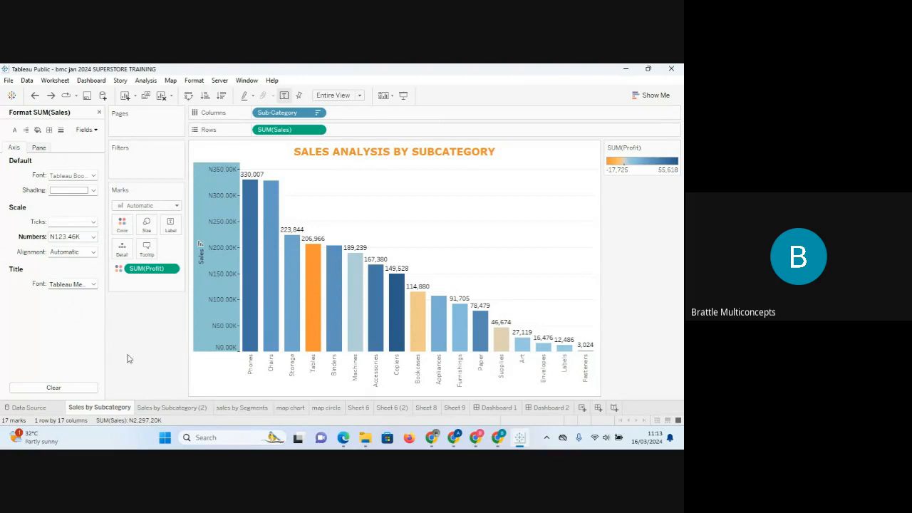
click(14, 131)
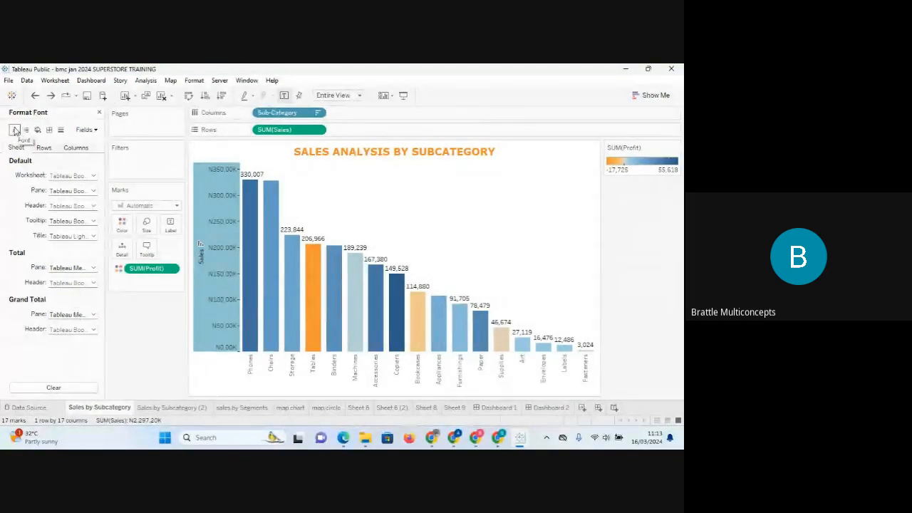
click(93, 175)
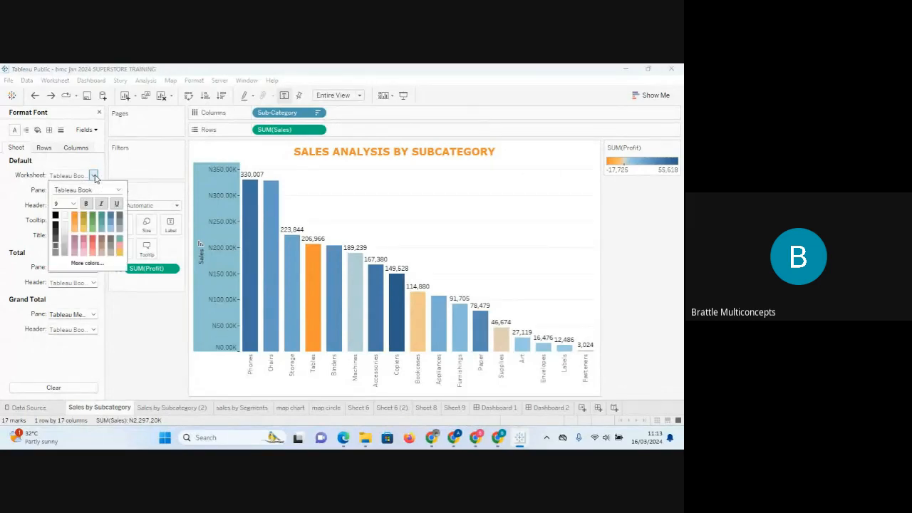
click(64, 231)
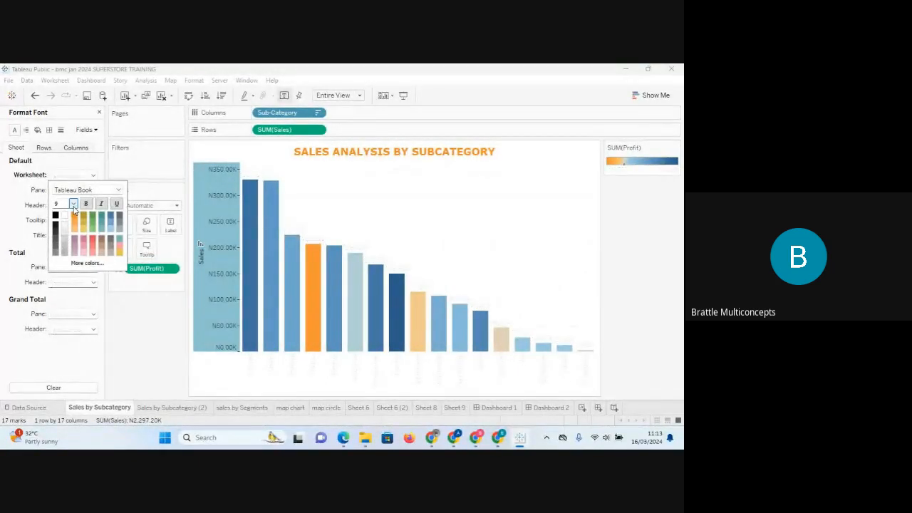
click(74, 204)
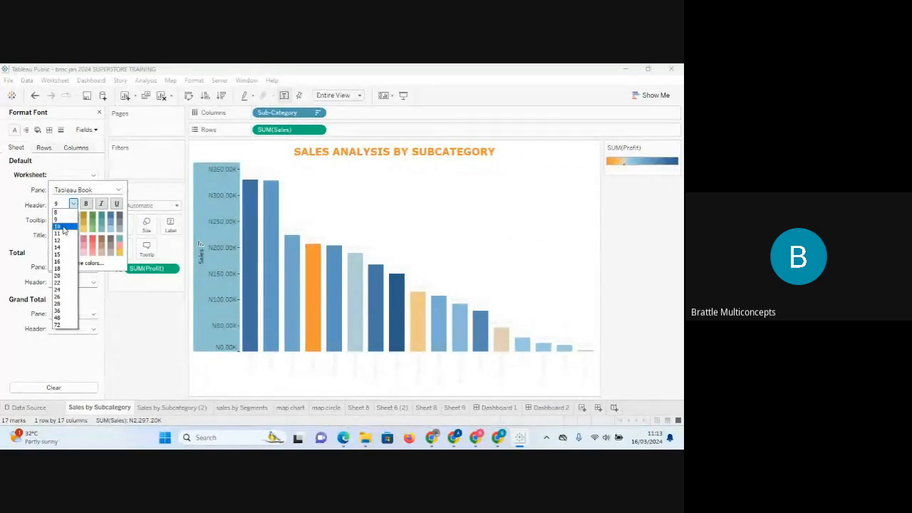
click(64, 227)
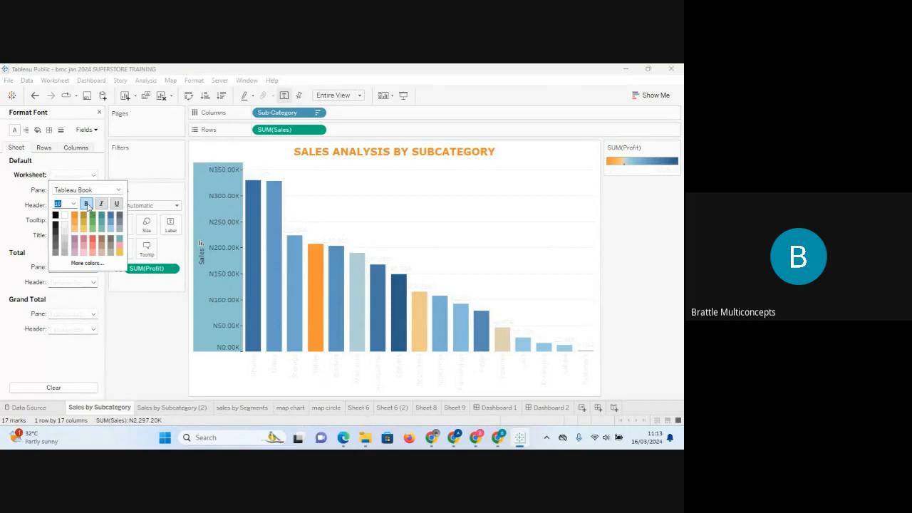
click(86, 204)
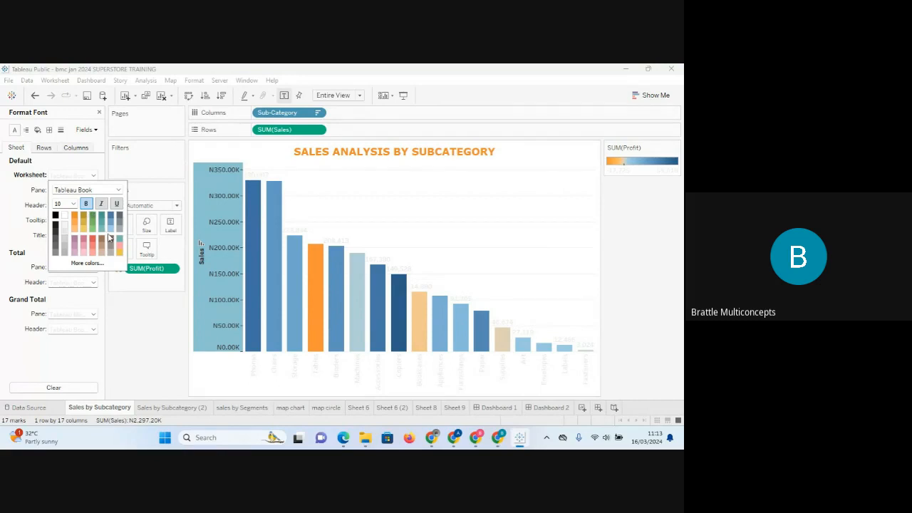
click(120, 250)
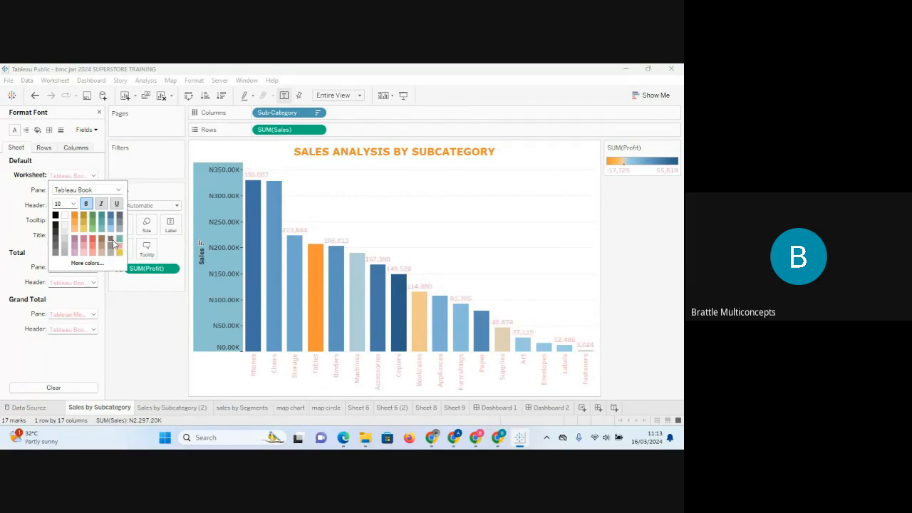
click(93, 242)
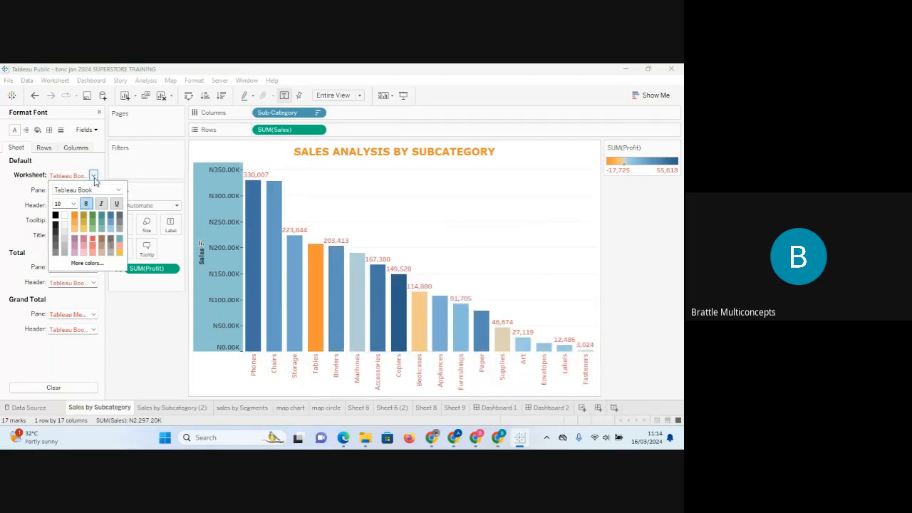
- Try italic and underline on the worksheet font, and remove both styles
click(101, 204)
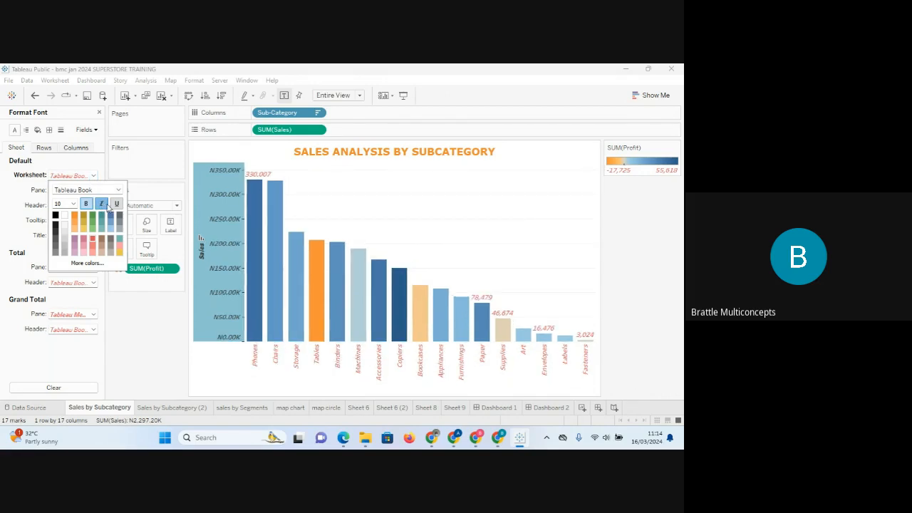
click(118, 204)
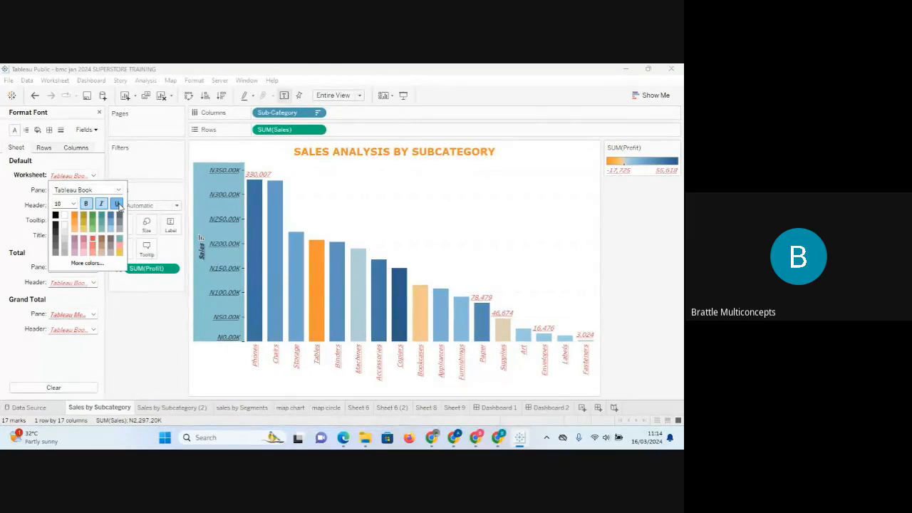
click(118, 204)
click(101, 204)
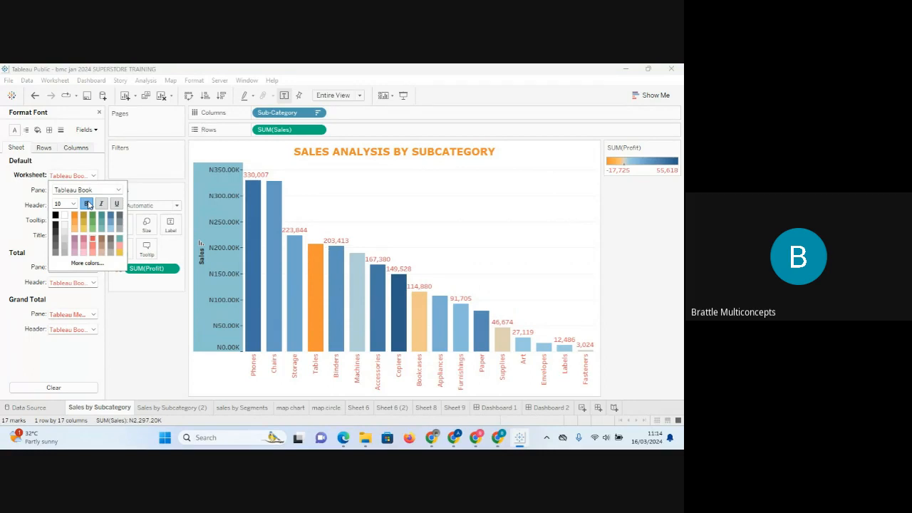
- Remove the bold style from the default worksheet font
click(86, 205)
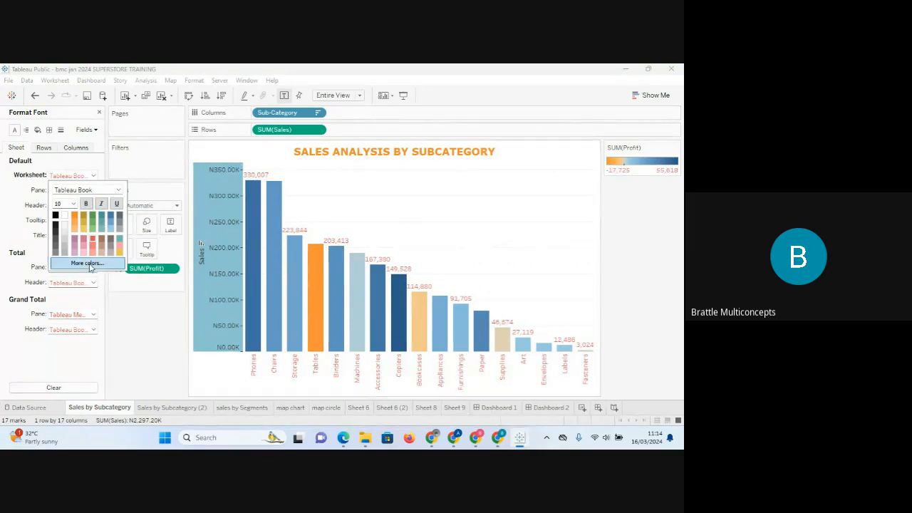
click(10, 235)
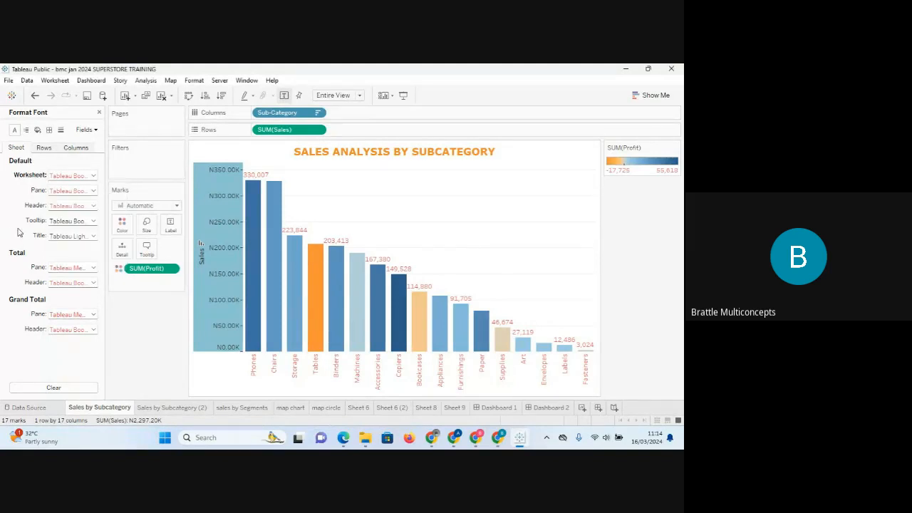
- Set the sheet's default header font to green at size 11
mouse_move(271, 266)
click(94, 206)
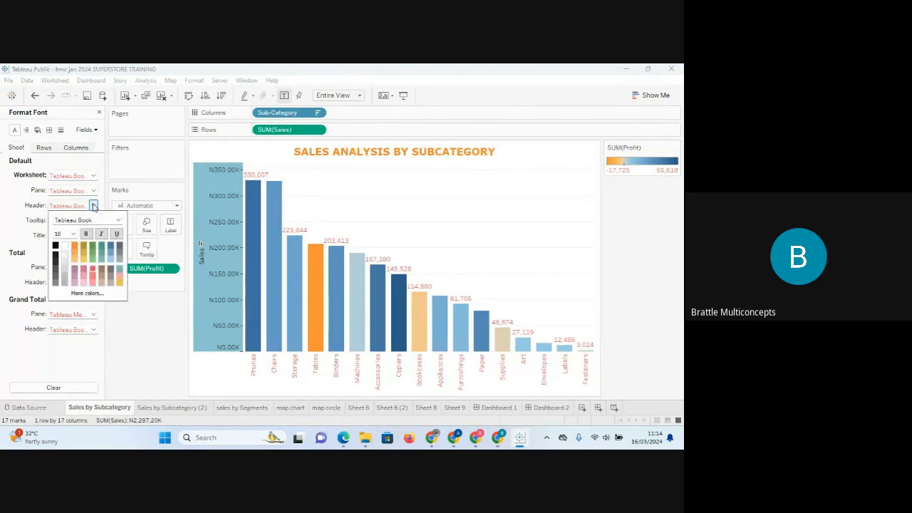
click(86, 233)
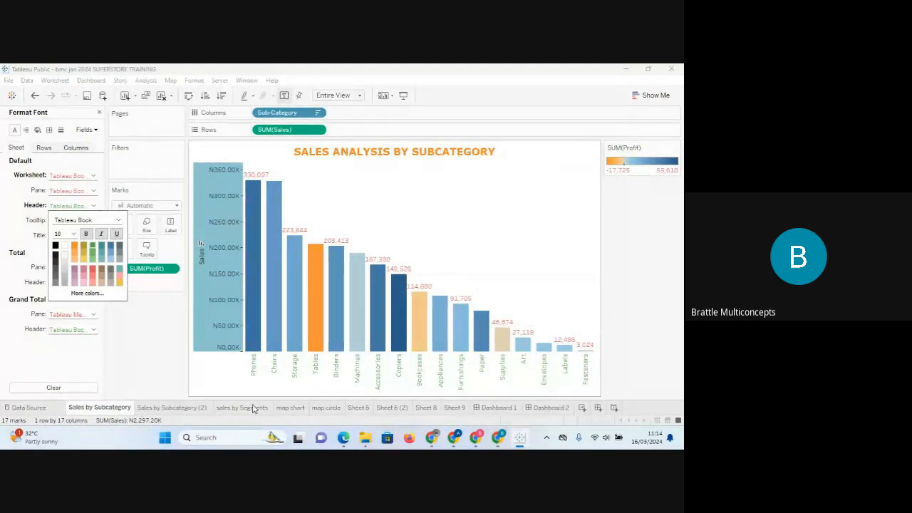
click(73, 234)
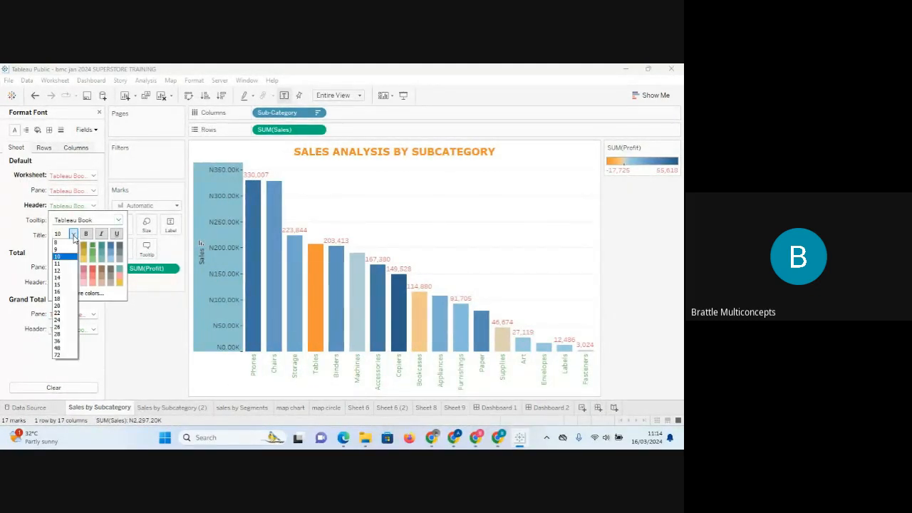
click(61, 263)
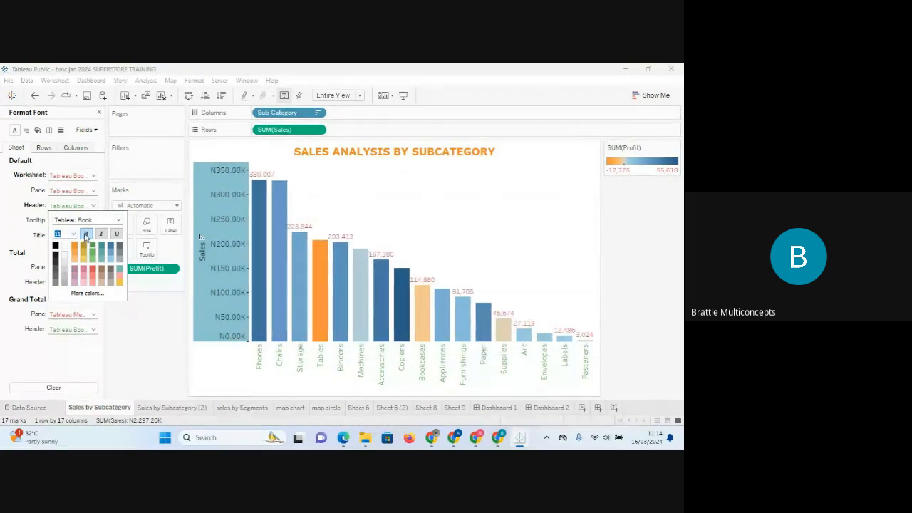
- Make the default header font of the Sales by Subcategory worksheet bold
click(85, 235)
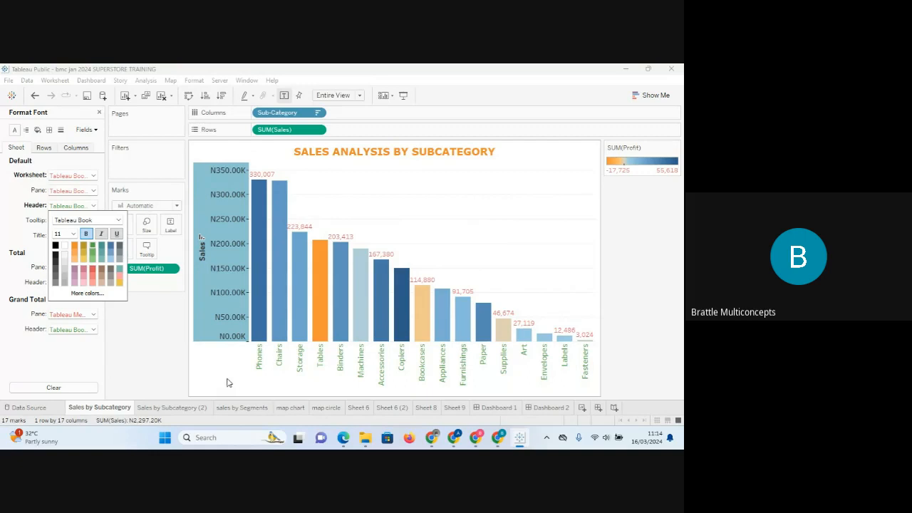
click(12, 237)
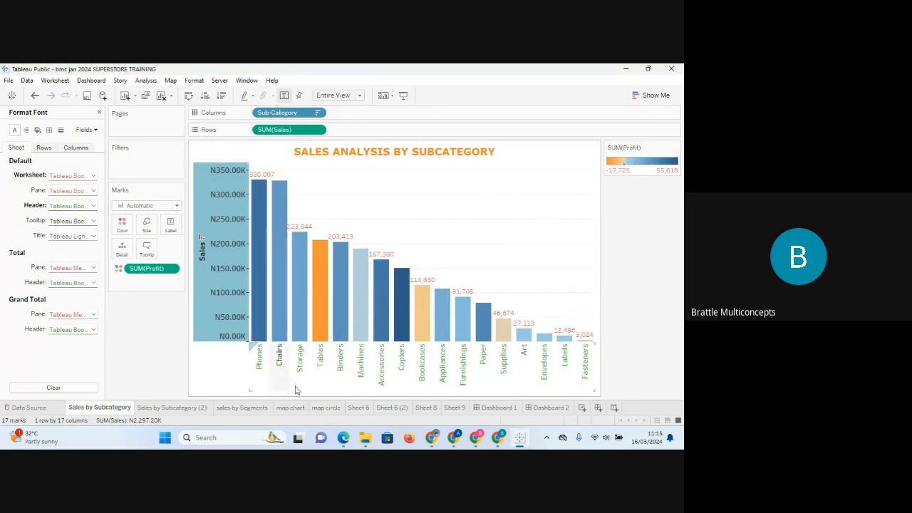
click(93, 221)
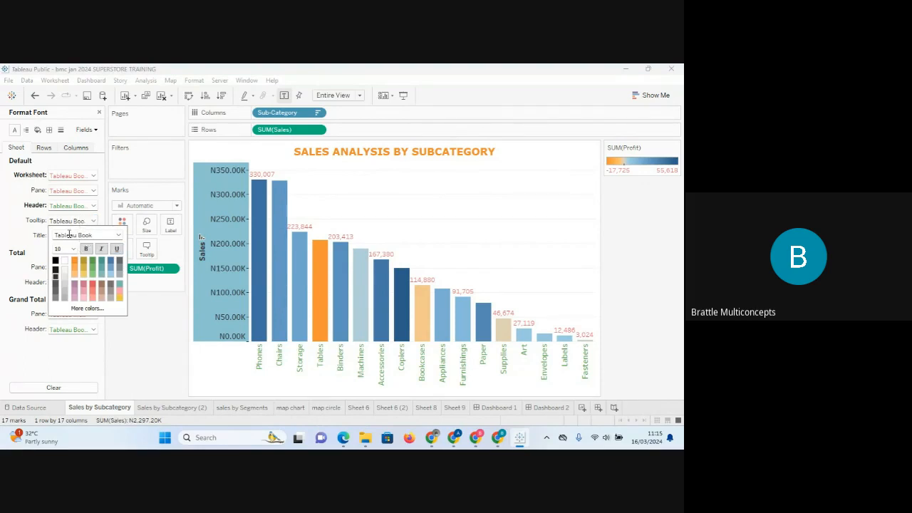
click(20, 235)
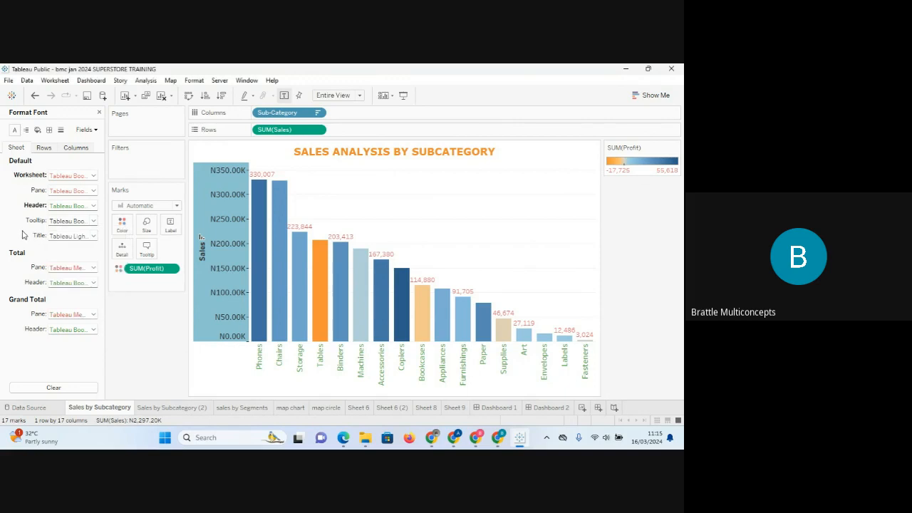
- Set the worksheet's default title font to bold and blue
click(93, 236)
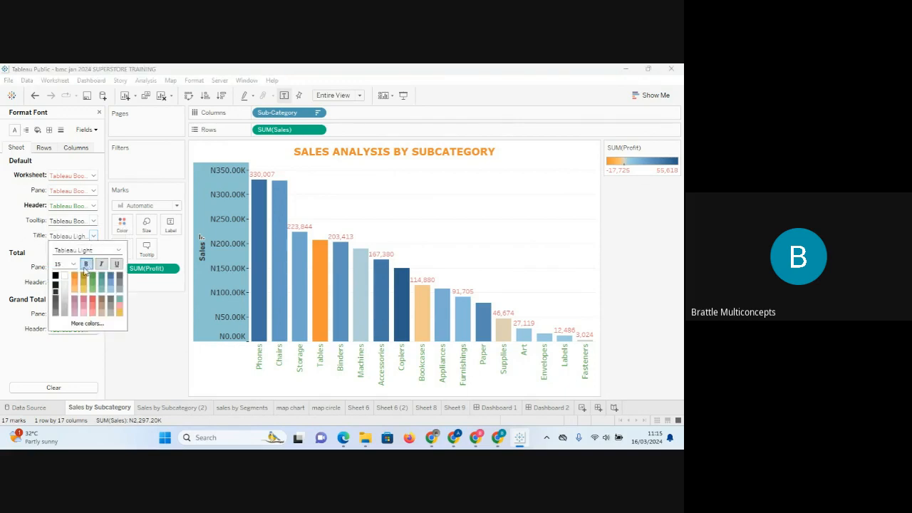
click(75, 265)
click(74, 264)
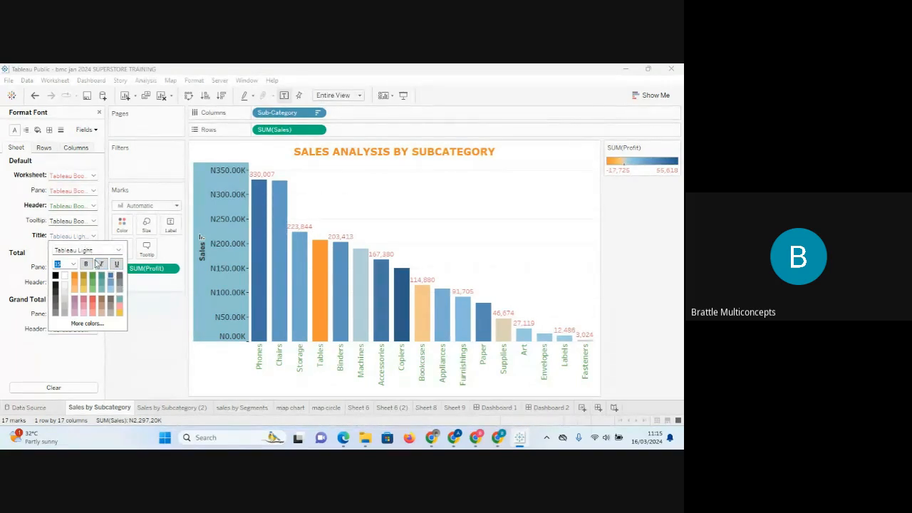
click(236, 219)
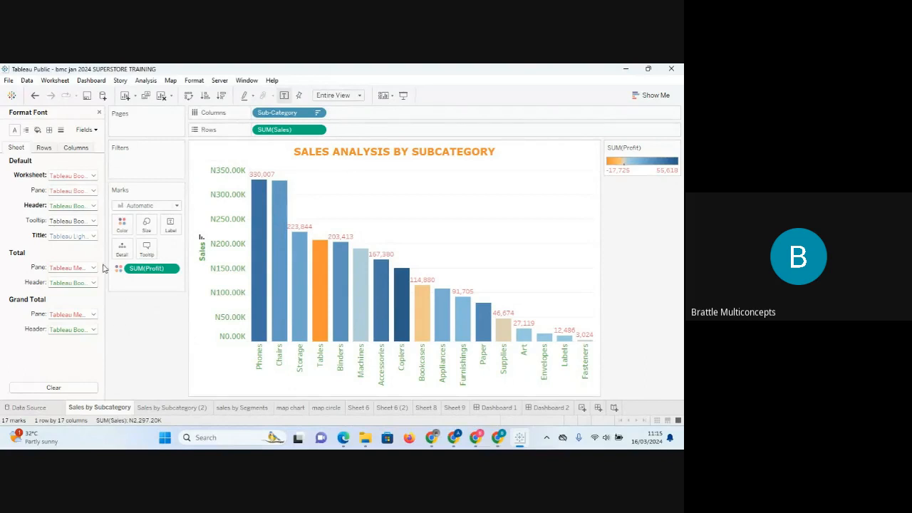
- Examine the font size options for the default title and the formatting in the chart title's editor
click(94, 236)
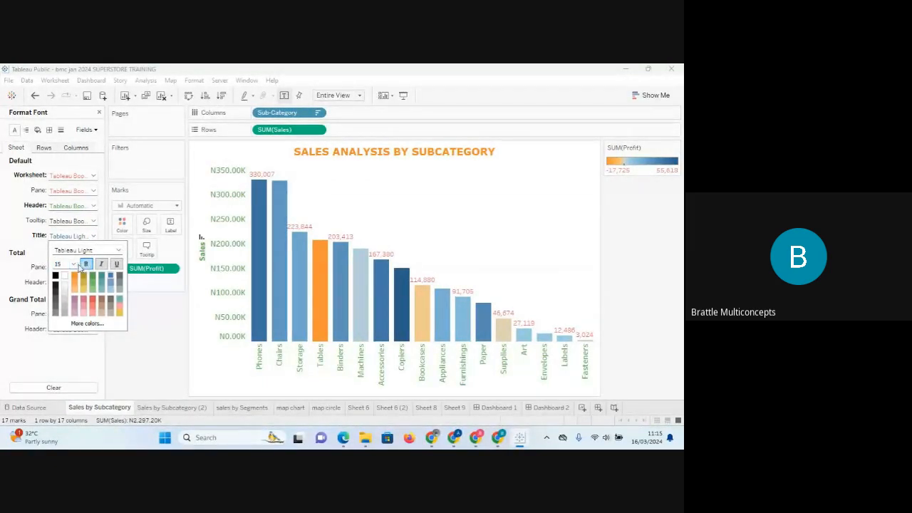
click(73, 264)
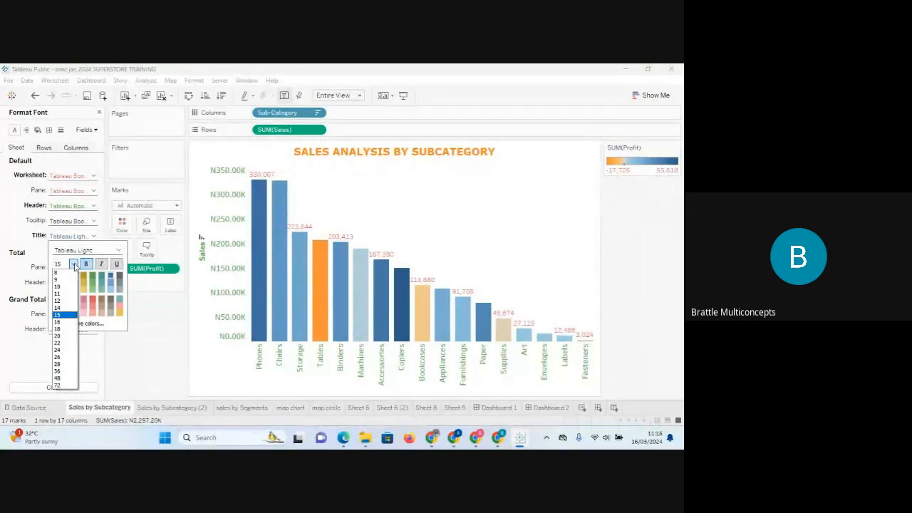
click(141, 361)
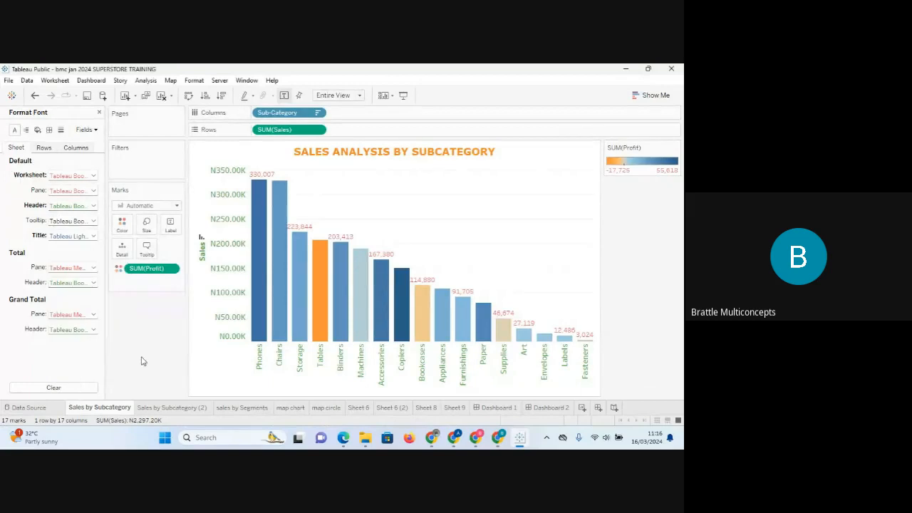
double_click(370, 154)
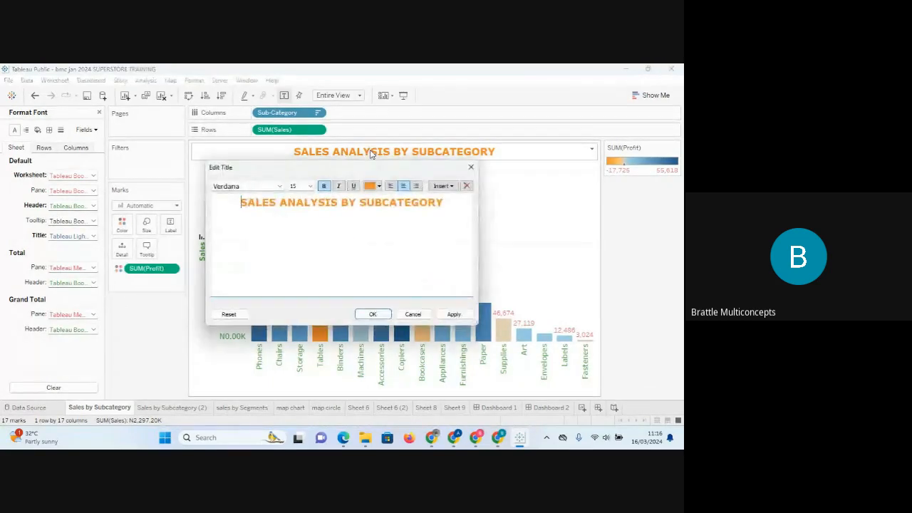
click(470, 167)
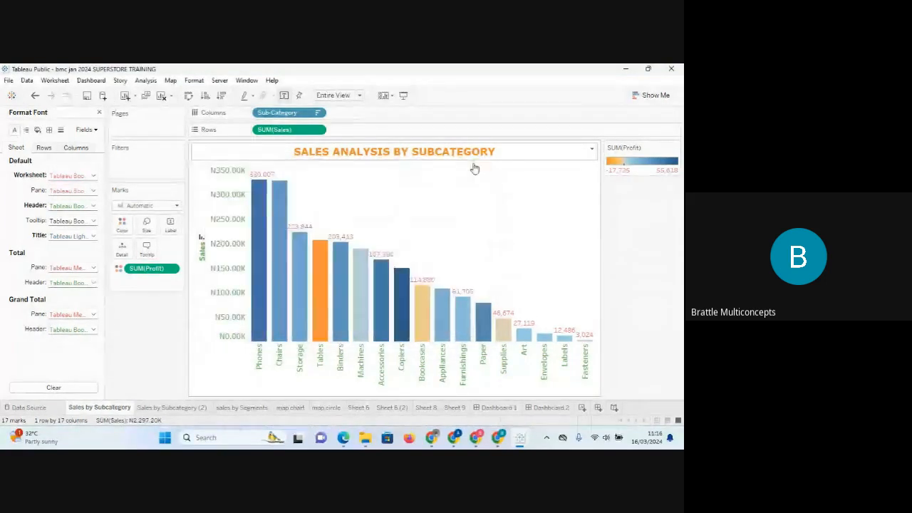
click(93, 236)
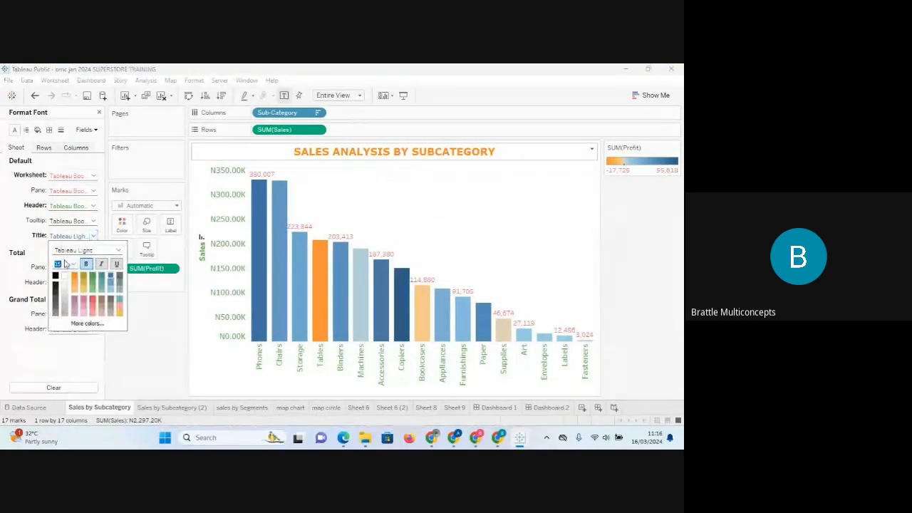
click(71, 263)
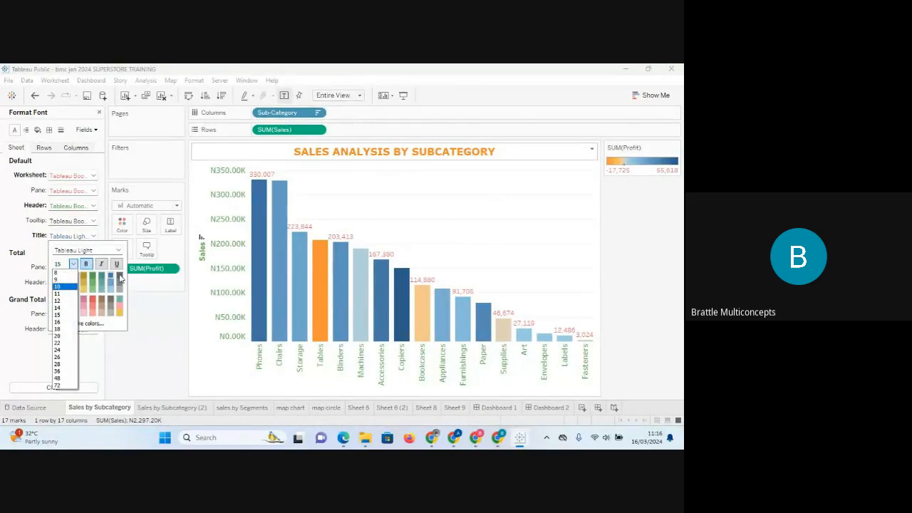
click(147, 298)
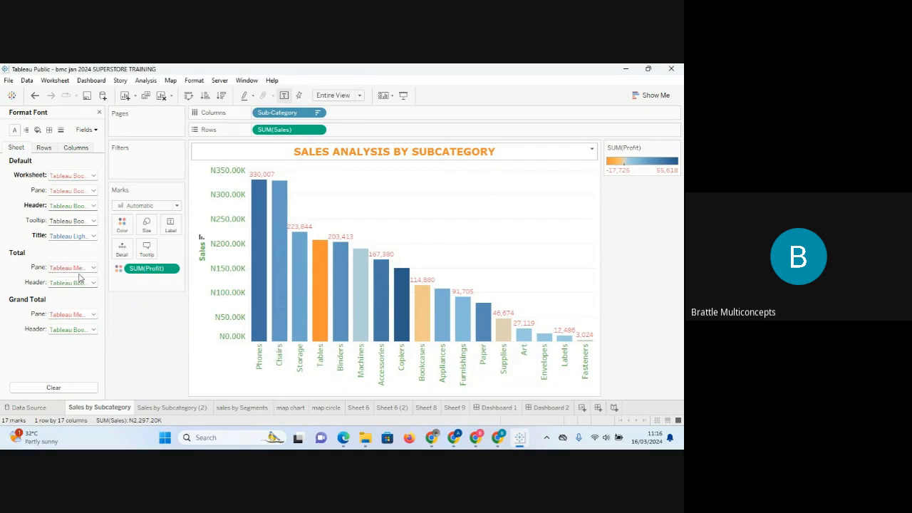
- Add a new worksheet and place it directly after Sheet 9, before Dashboard 1
mouse_move(335, 242)
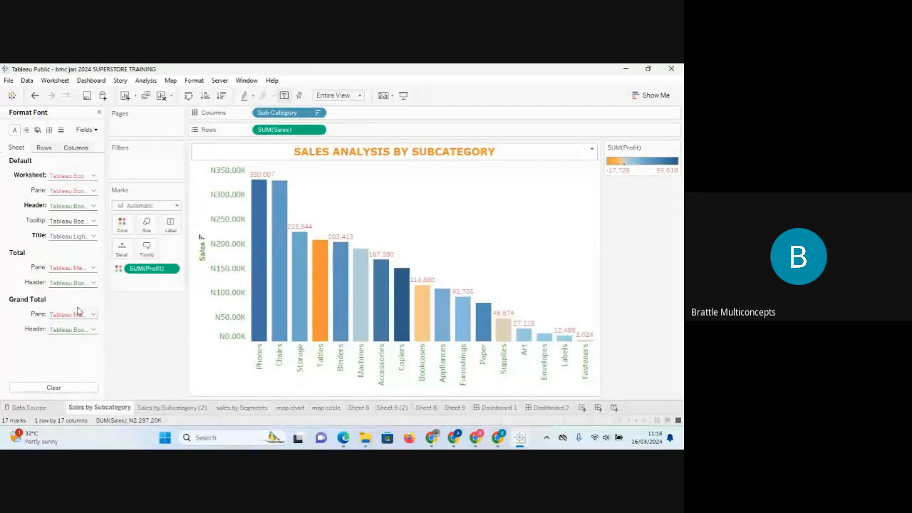
click(455, 408)
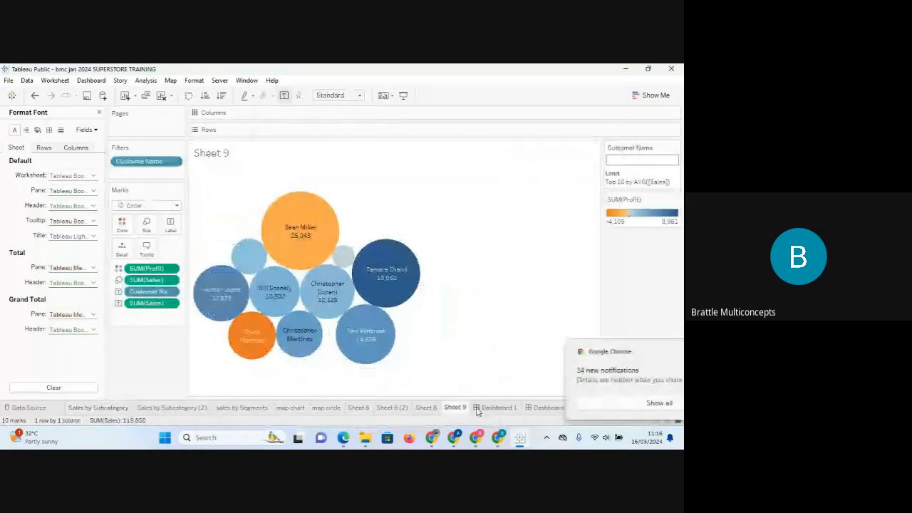
click(662, 354)
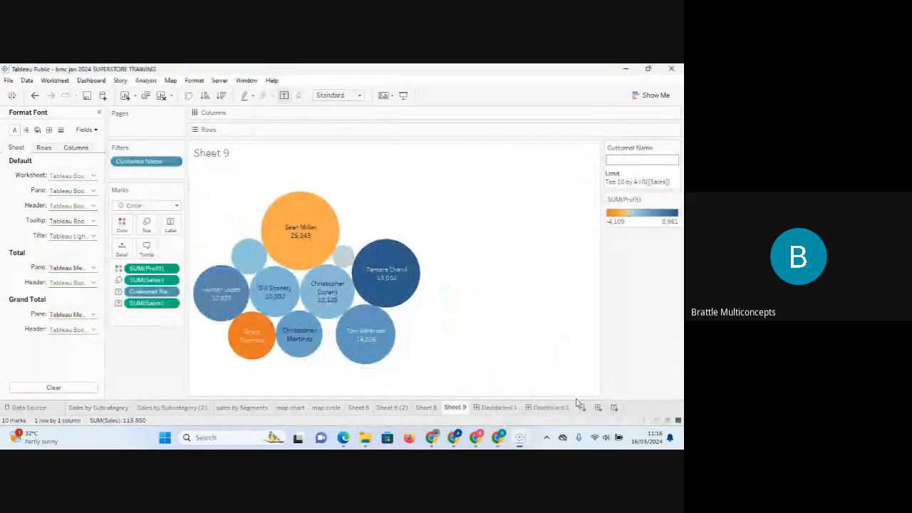
click(581, 407)
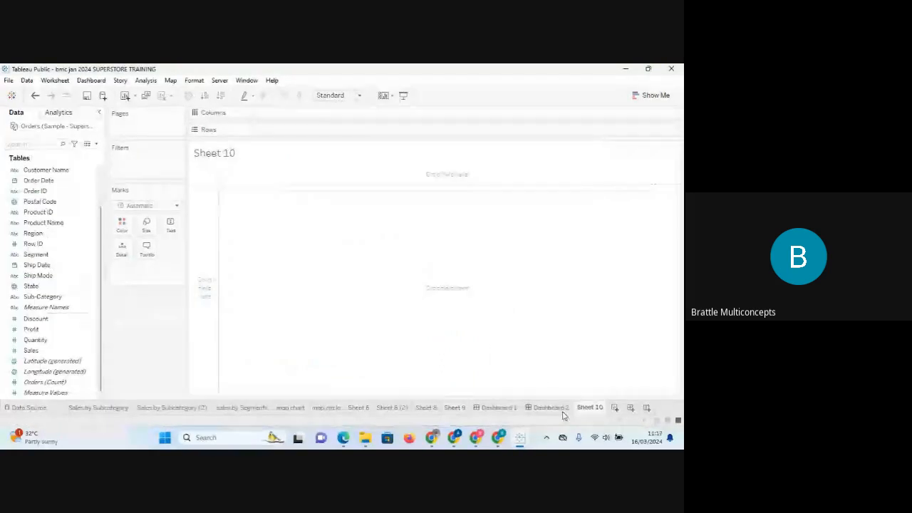
drag(591, 408, 481, 412)
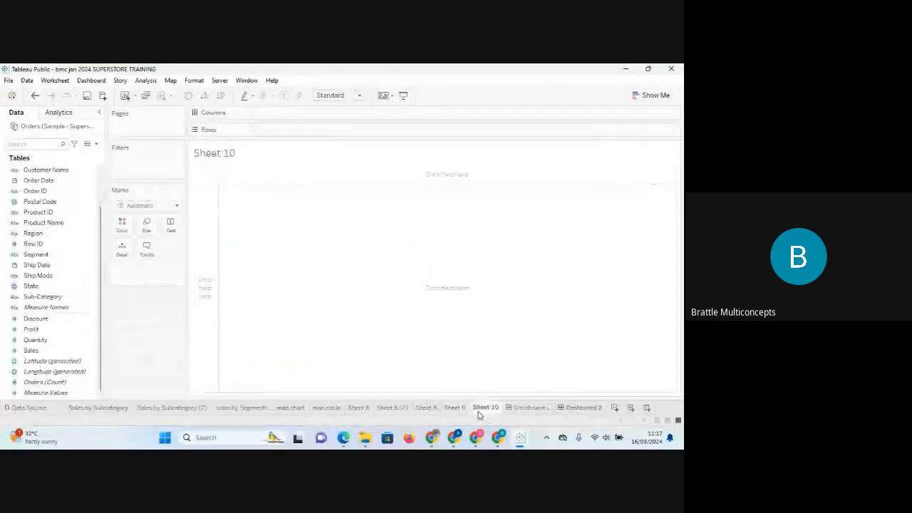
- Place Measure Names on Rows and Measure Values on Columns in Sheet 10
click(52, 308)
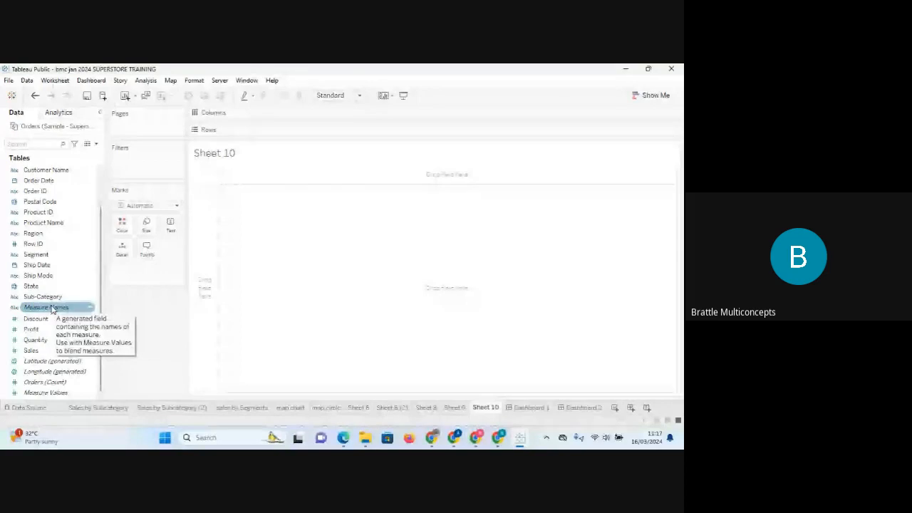
click(54, 308)
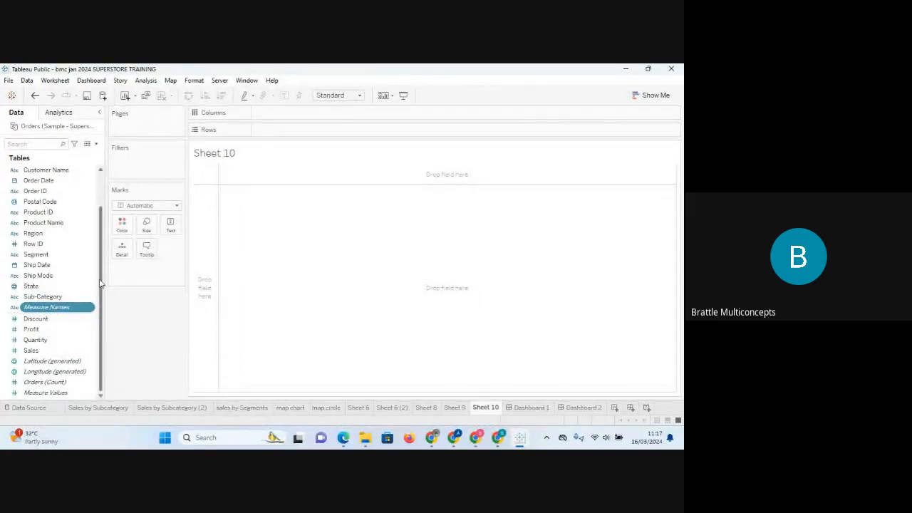
ctrl+click(48, 393)
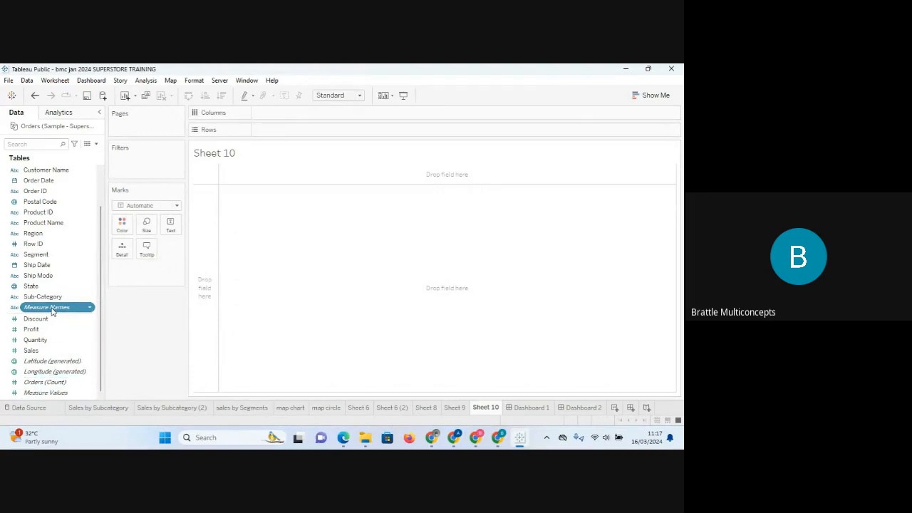
drag(51, 312, 288, 136)
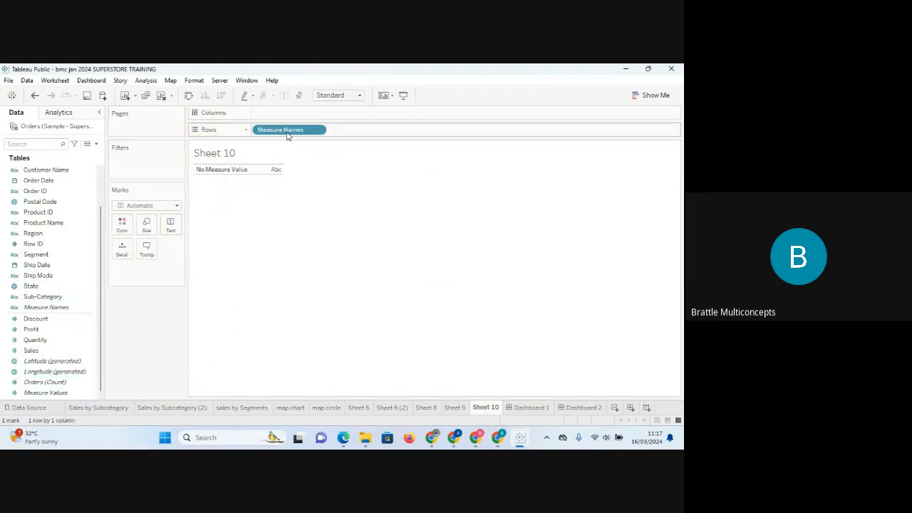
click(47, 393)
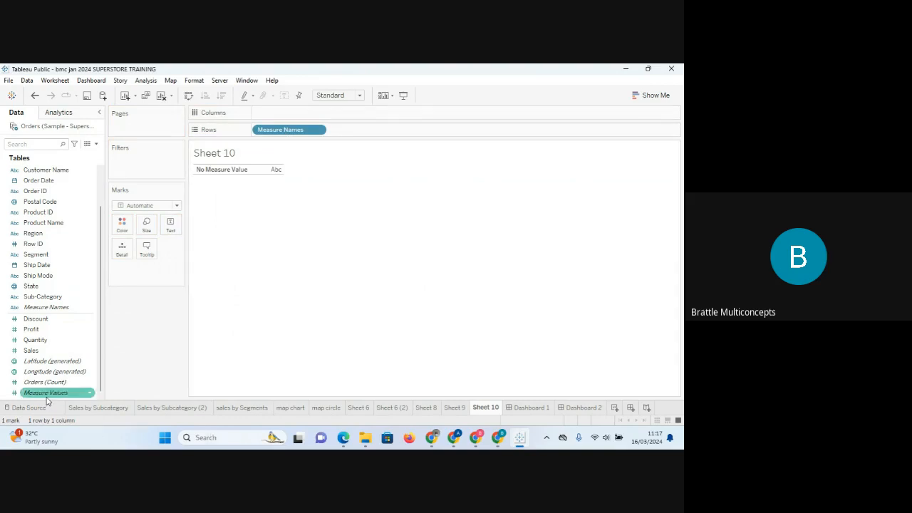
drag(47, 399, 289, 117)
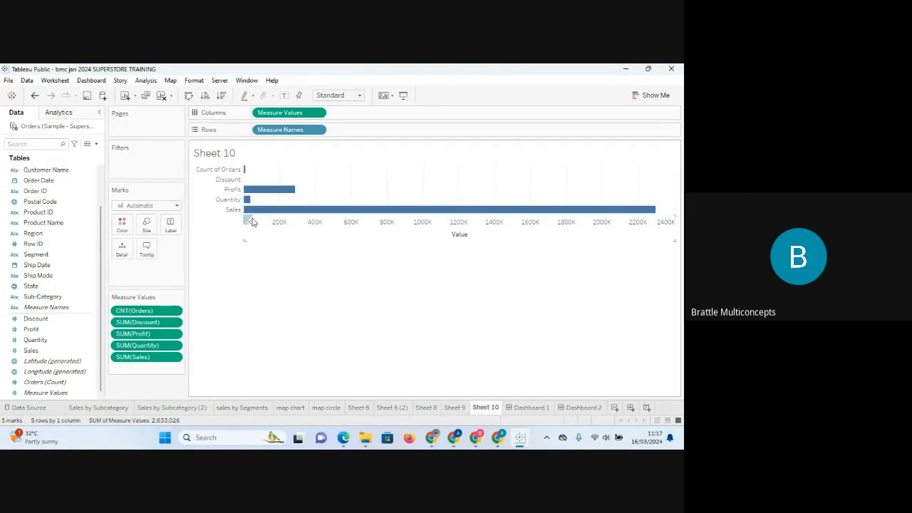
- Try the Text mark type on the measures chart and undo the change
mouse_move(247, 203)
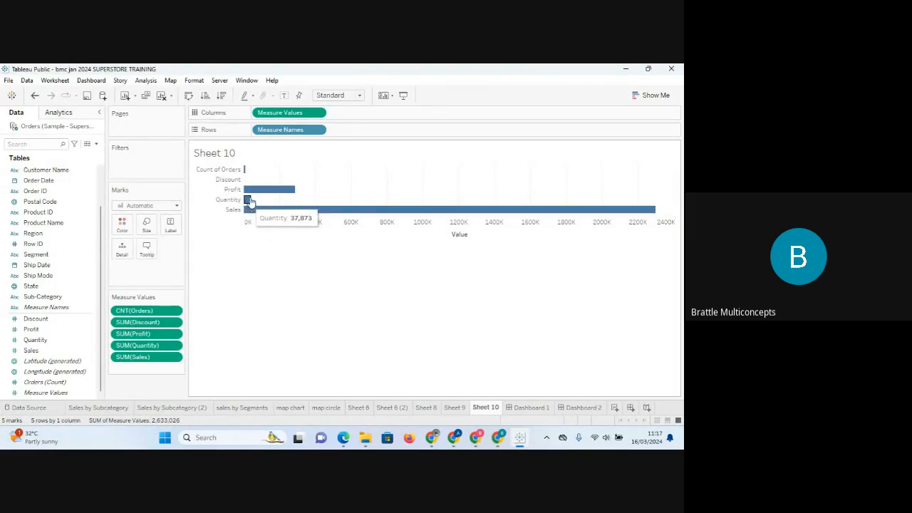
mouse_move(244, 169)
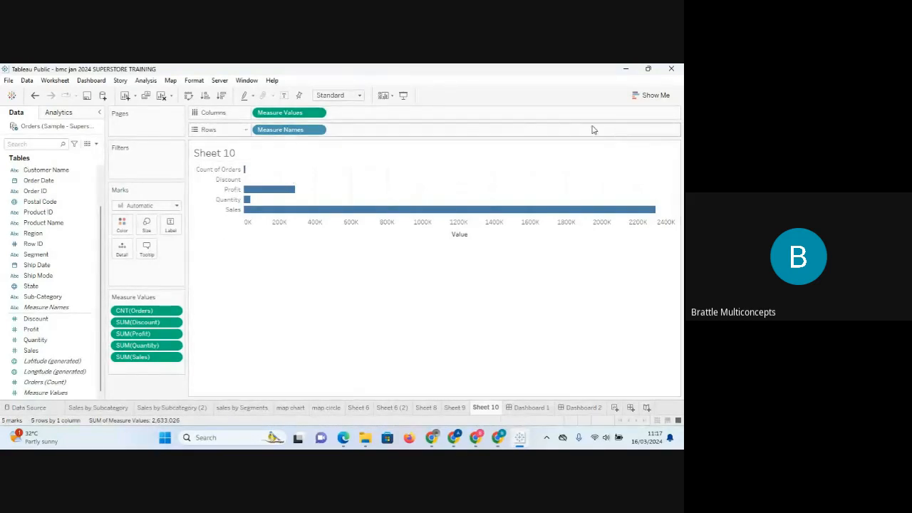
click(178, 207)
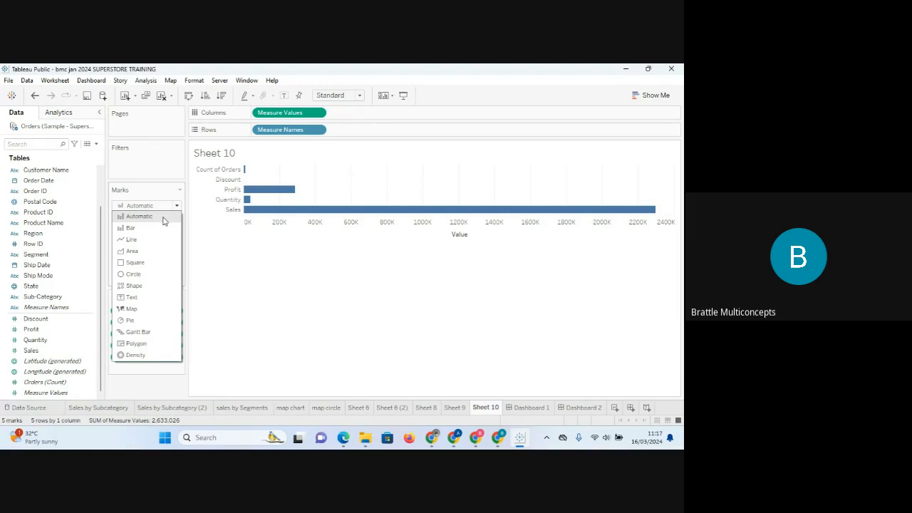
click(136, 297)
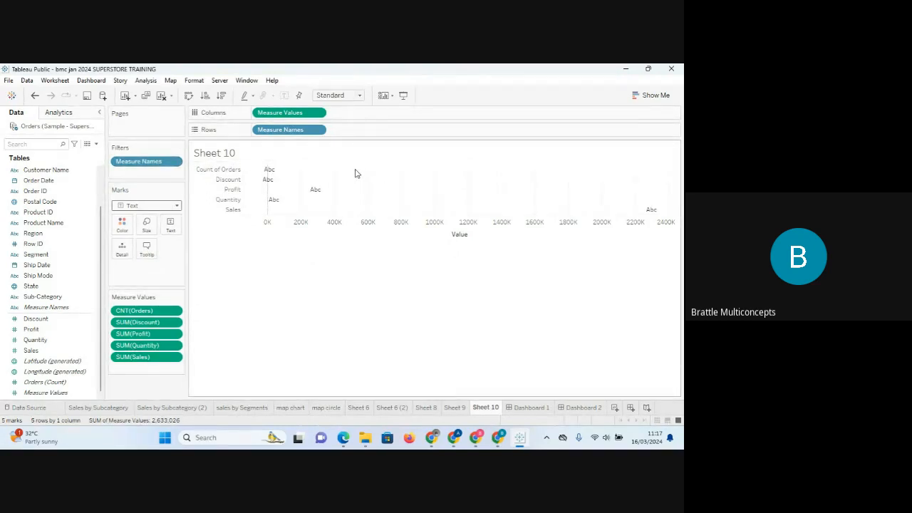
key(ctrl+z)
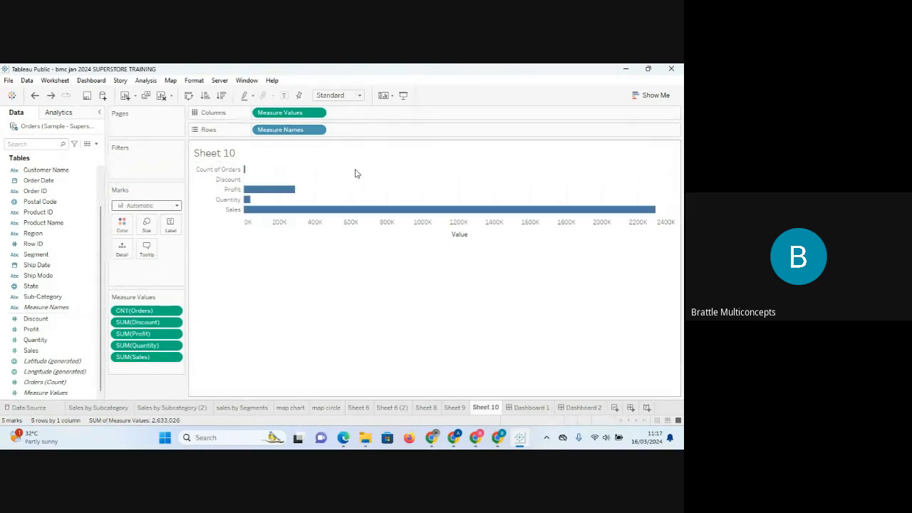
click(177, 207)
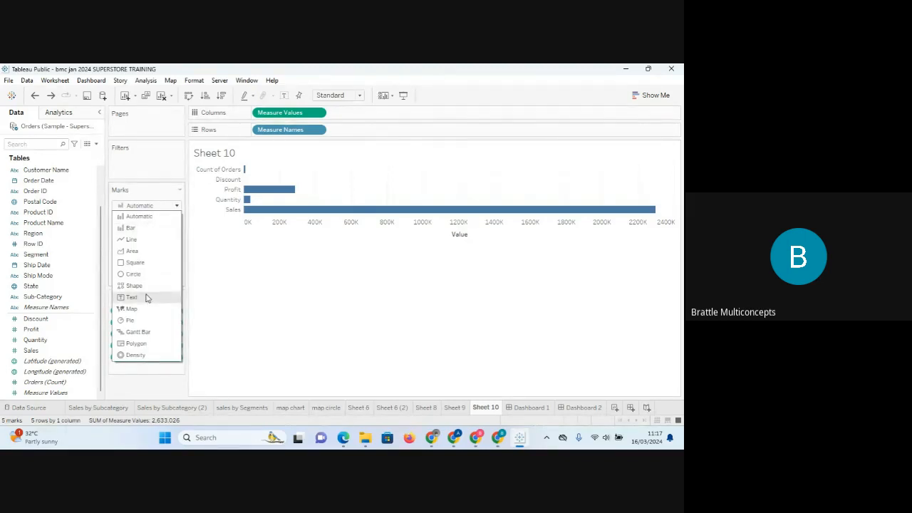
- Convert the measures chart to a text table with Show Me and move Measure Names from Rows to Columns
click(641, 97)
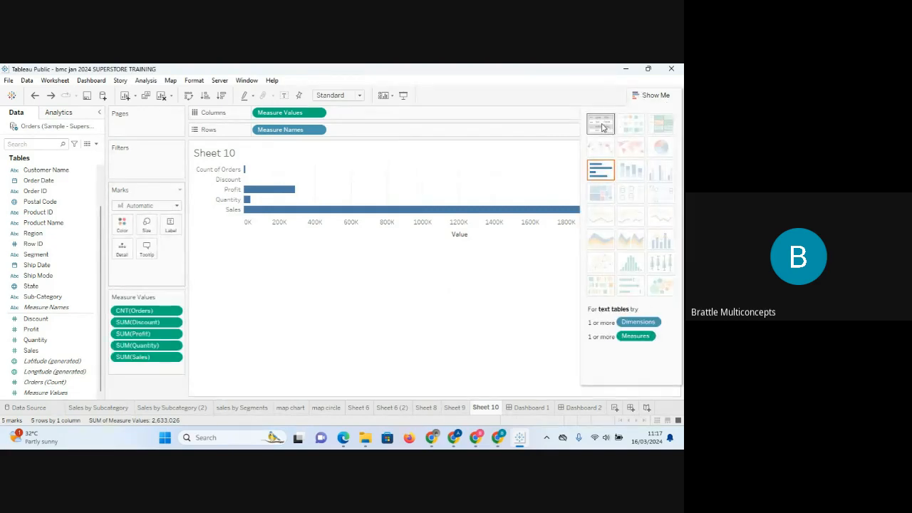
click(601, 124)
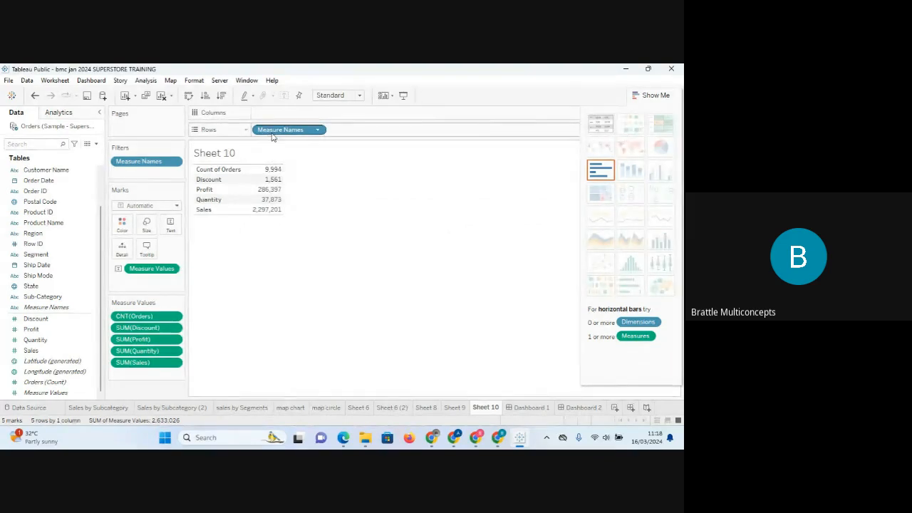
drag(269, 135, 272, 117)
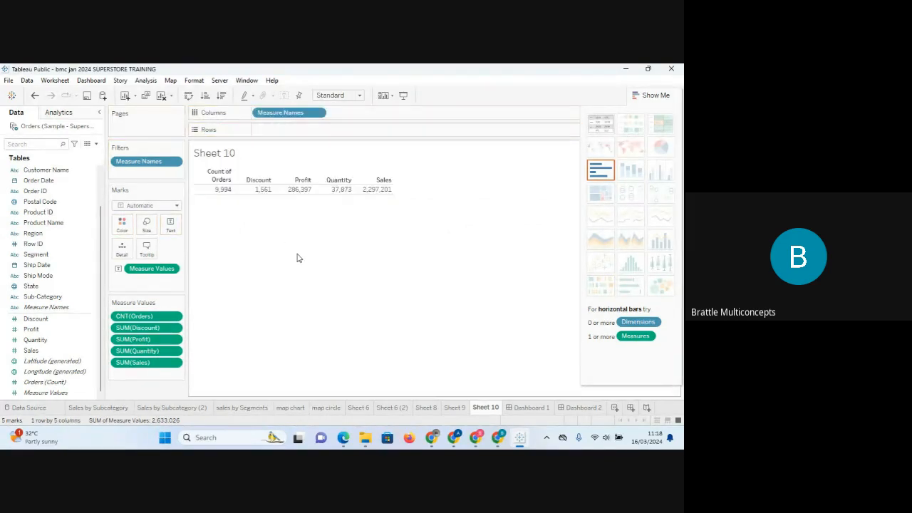
- Reorder the measures in the table to Sales, Profit, Quantity, Count of Orders and Discount
click(654, 95)
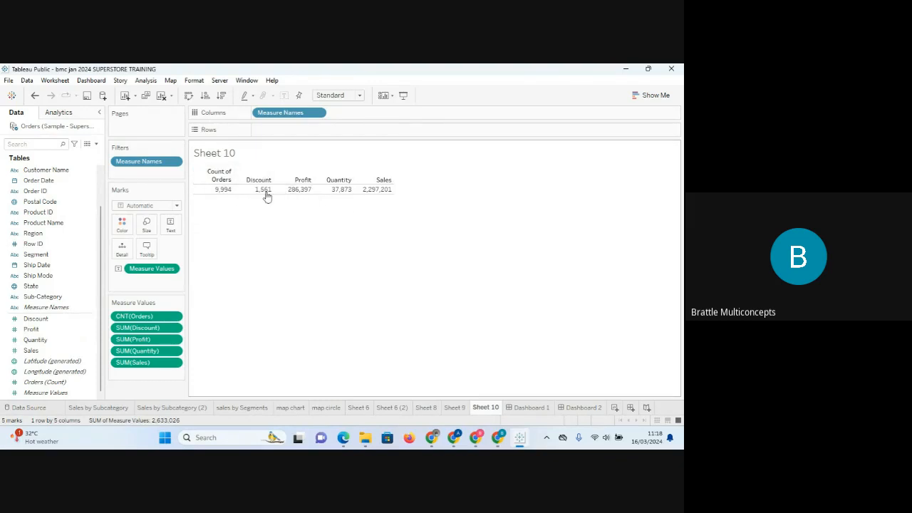
mouse_move(263, 183)
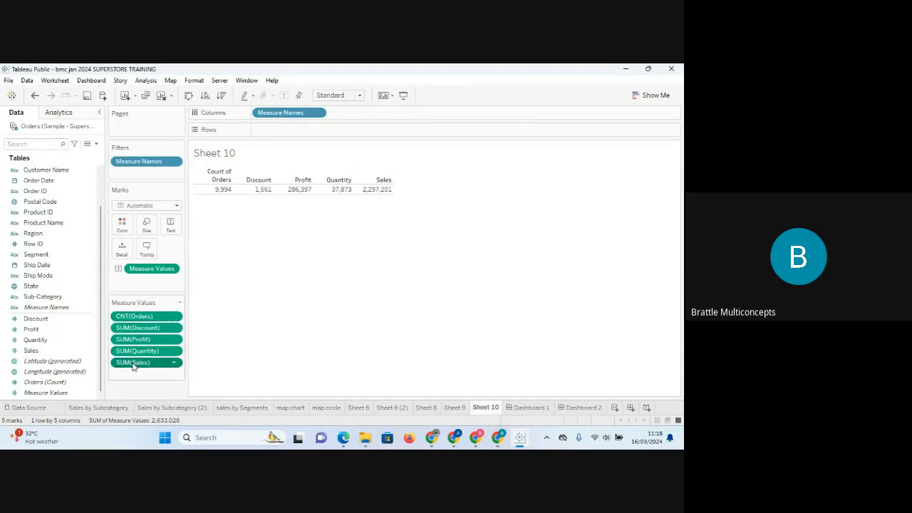
drag(132, 362, 133, 316)
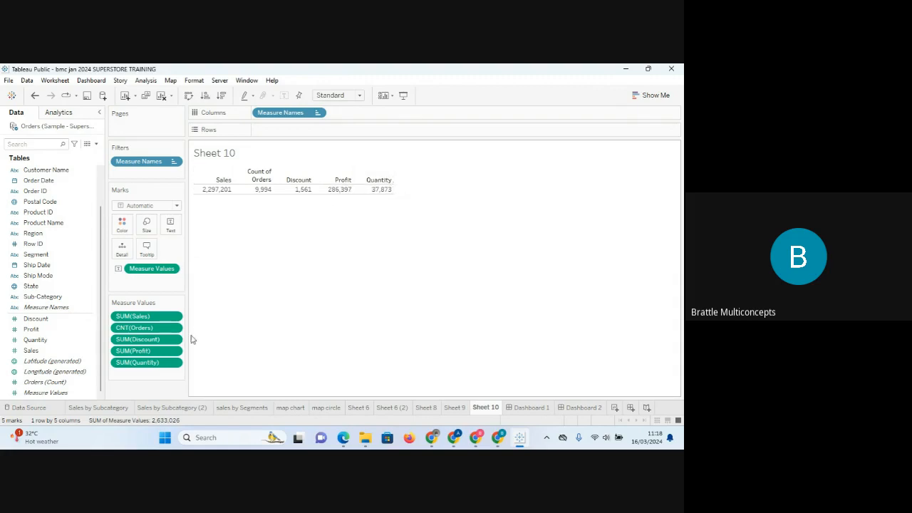
drag(142, 367, 143, 329)
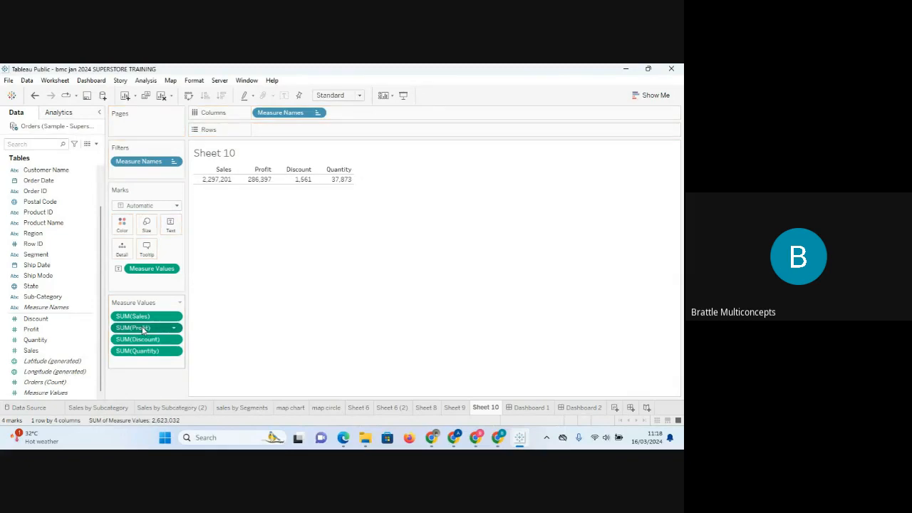
key(ctrl+z)
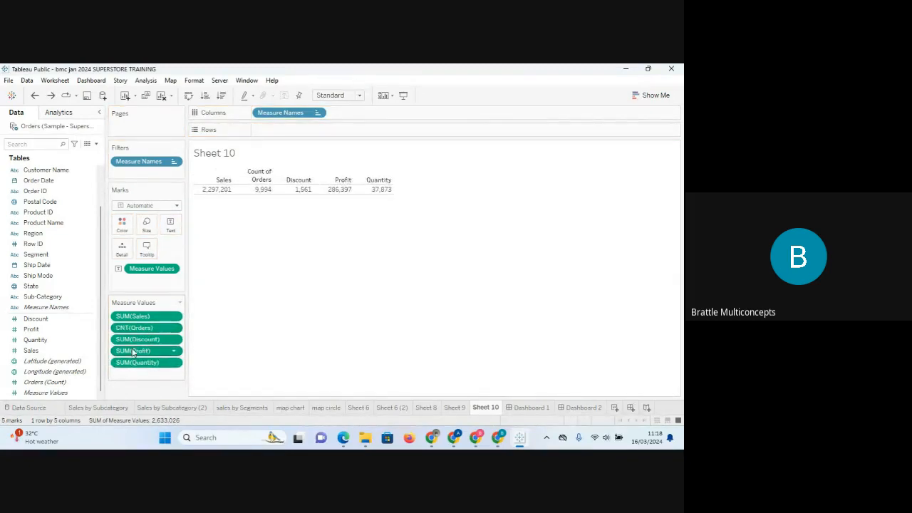
drag(133, 354, 135, 325)
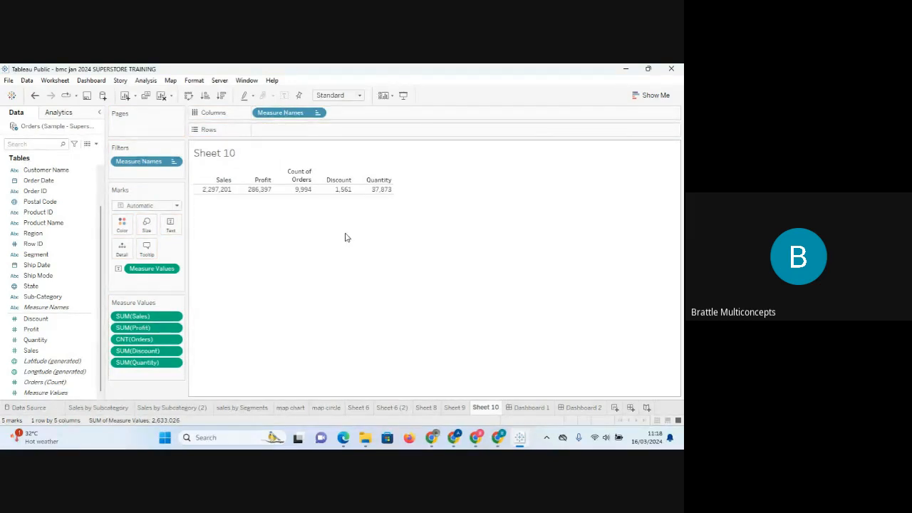
mouse_move(376, 191)
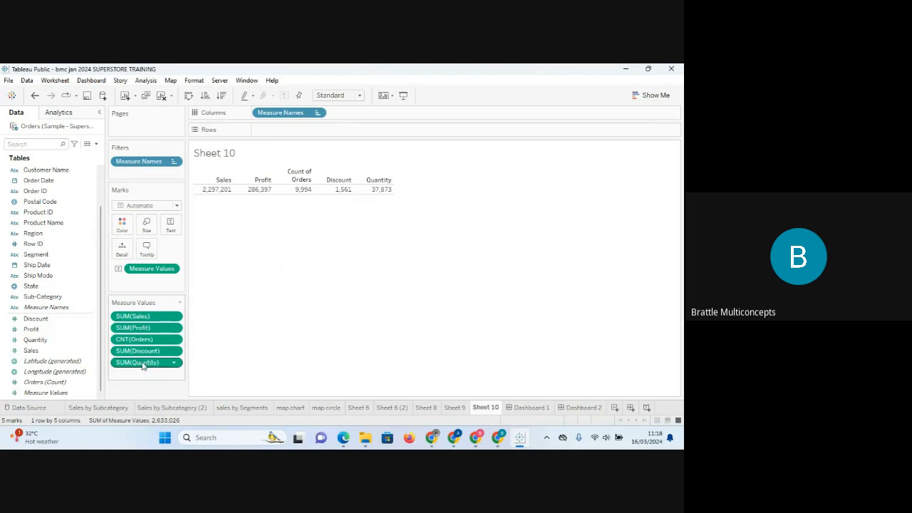
drag(141, 367, 143, 338)
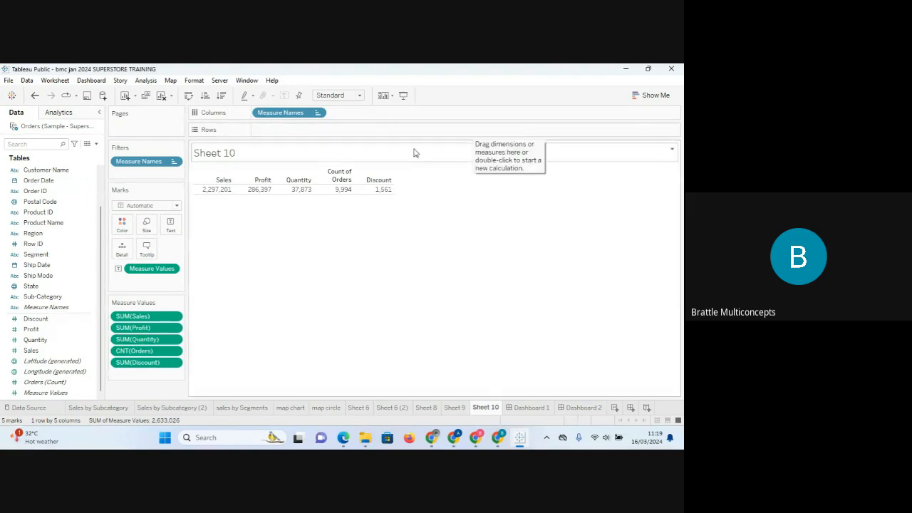
- Fit the measures table to Entire View and open the formatting options for the Sales value
click(360, 95)
click(331, 131)
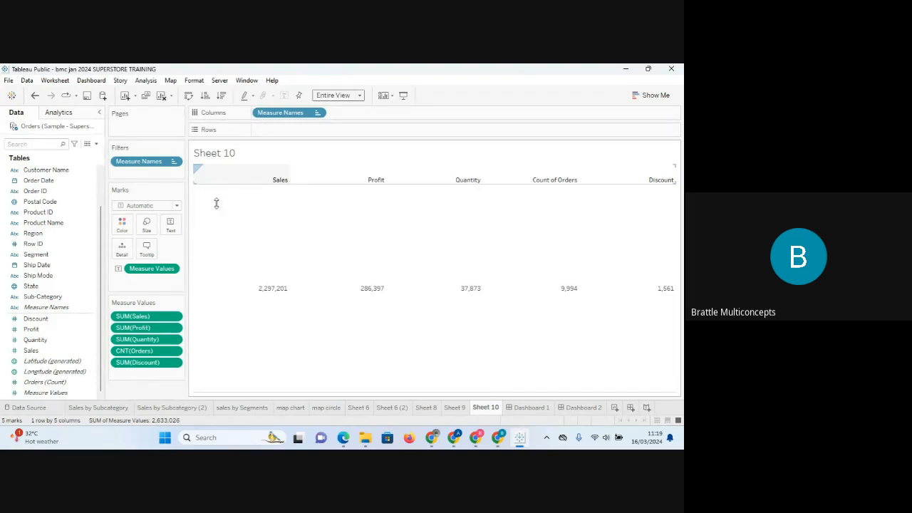
mouse_move(226, 273)
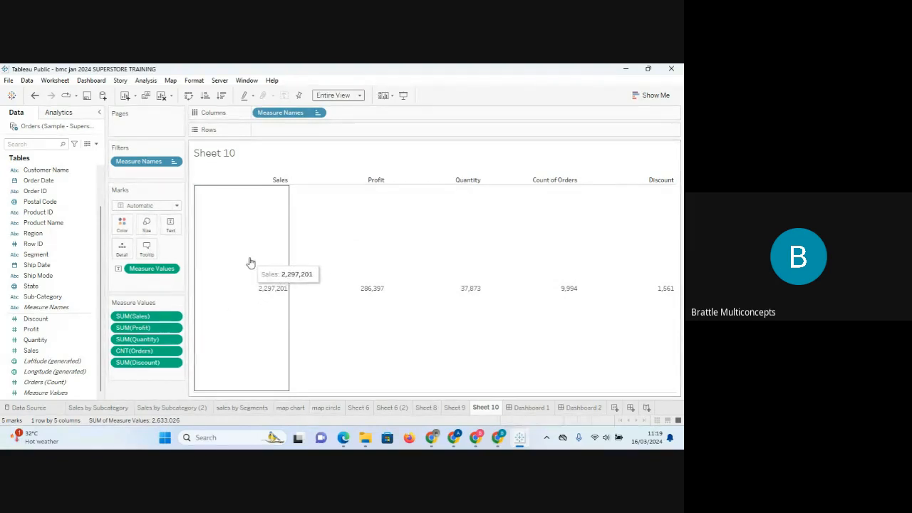
right_click(250, 263)
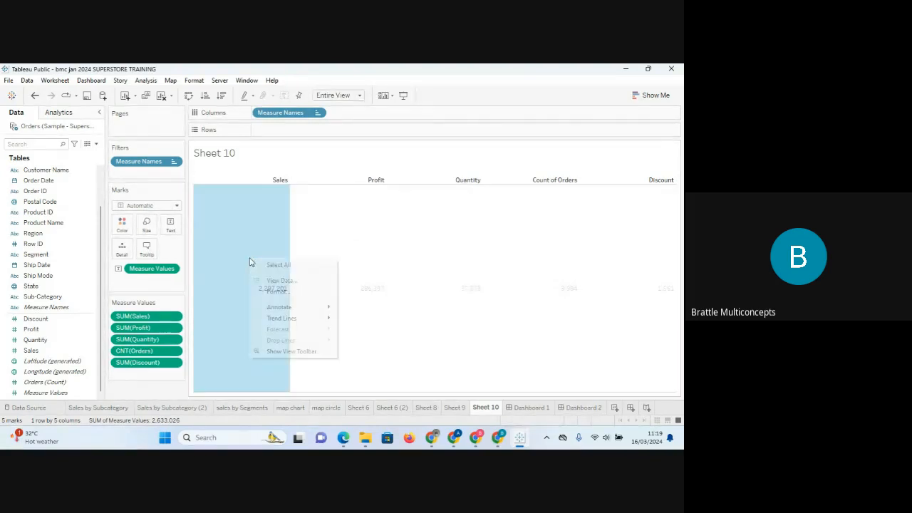
click(277, 293)
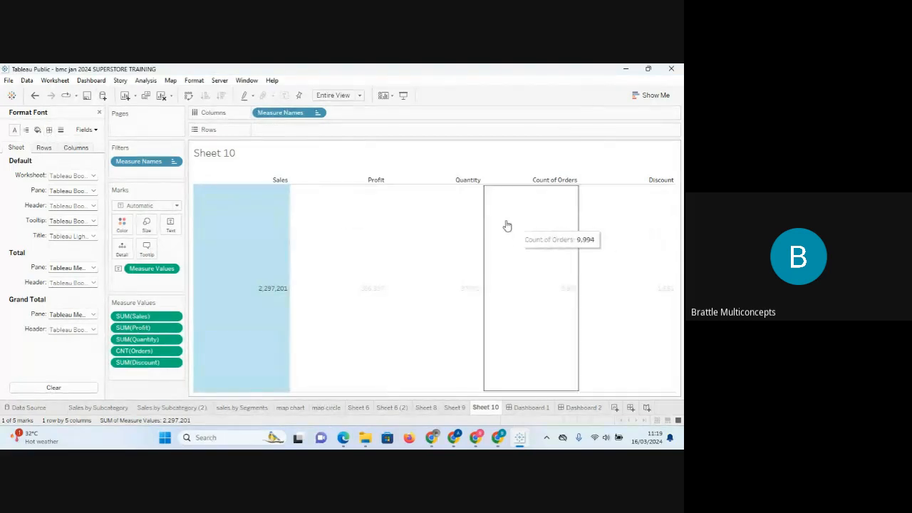
- Duplicate Sheet 10 and rename the original sheet as KPI
right_click(493, 409)
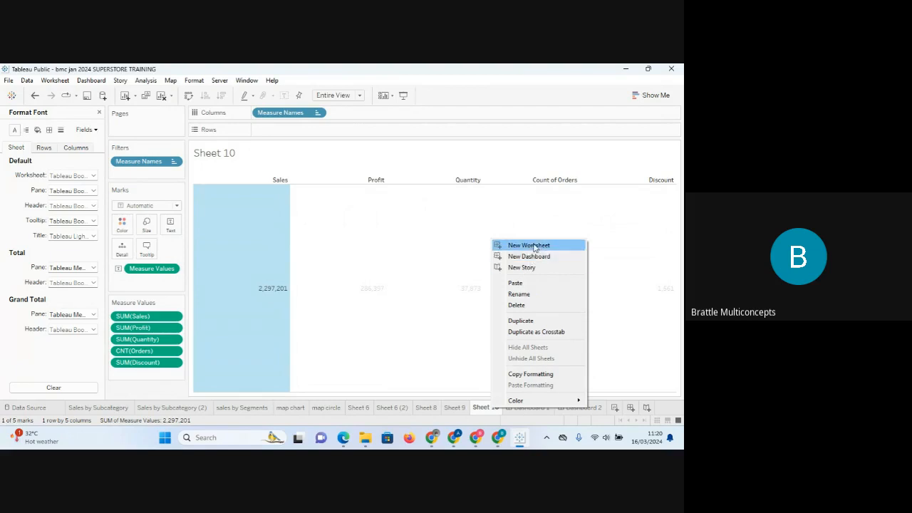
click(523, 323)
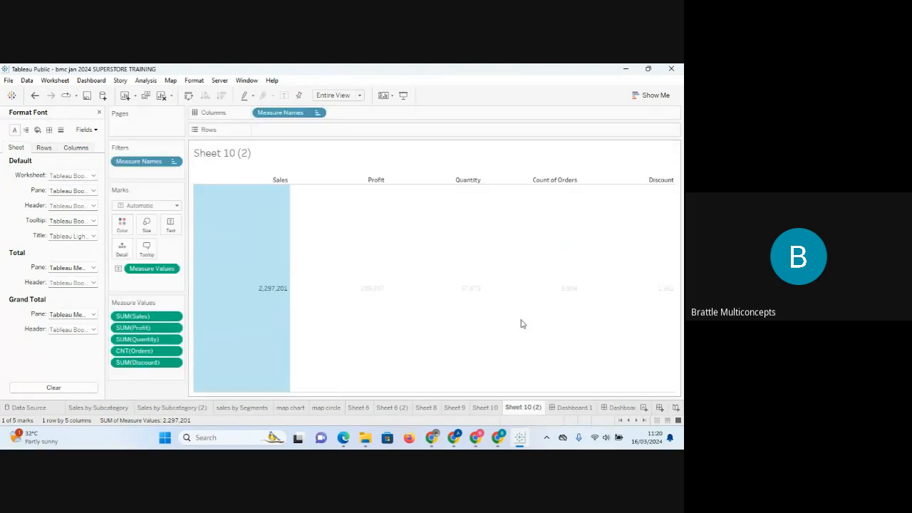
click(485, 410)
right_click(486, 410)
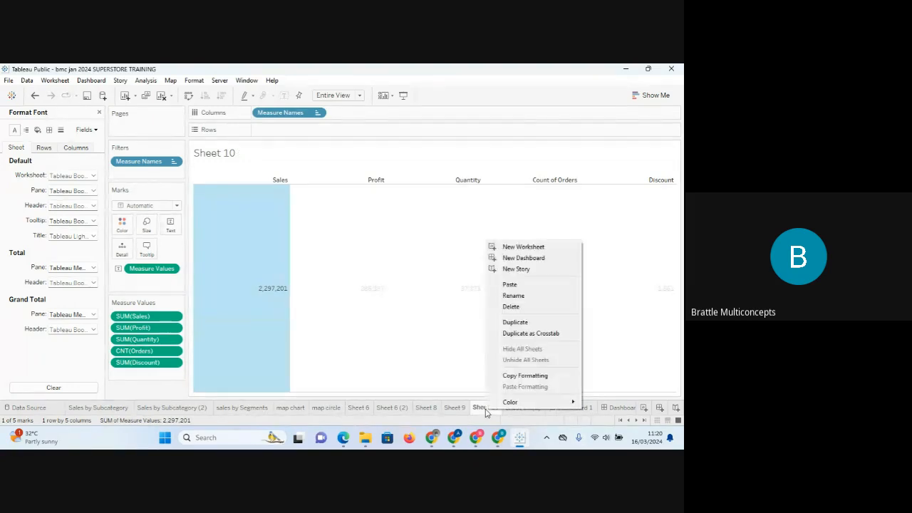
click(514, 296)
text(KP)
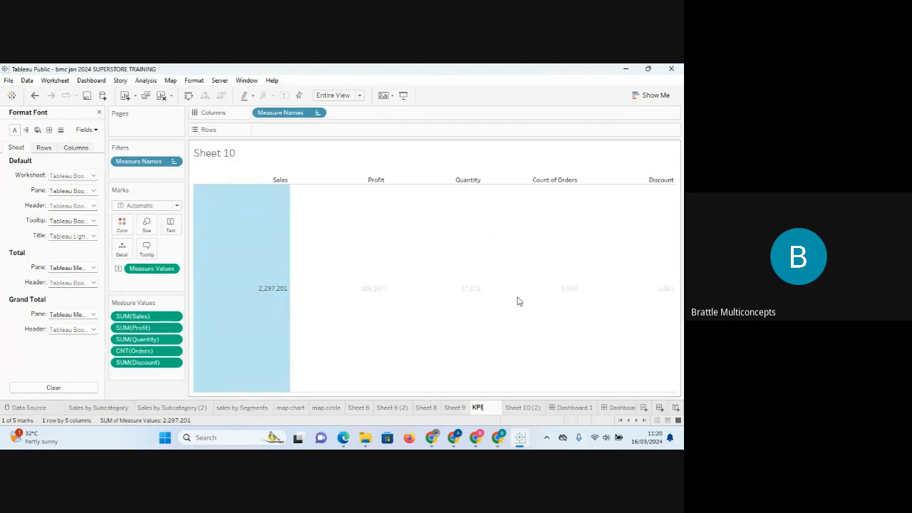
text(I)
key(Return)
click(489, 231)
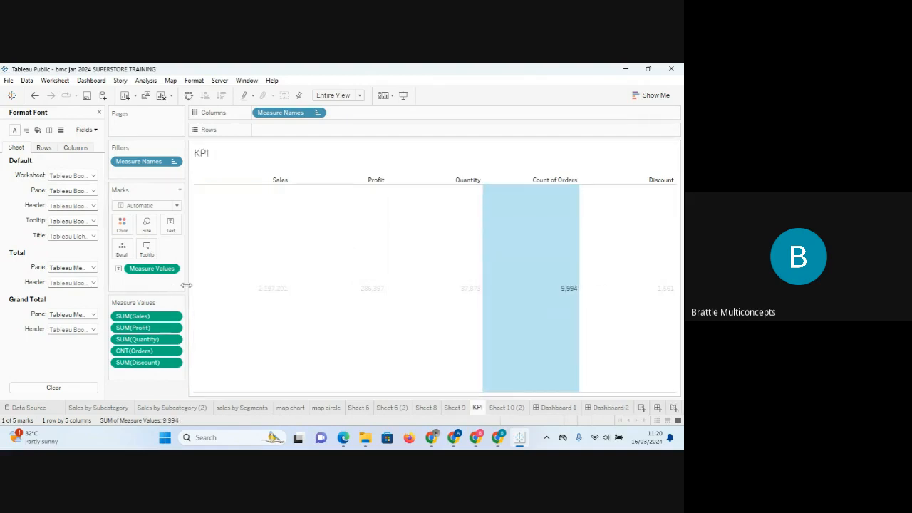
- Set the default worksheet font colour of the KPI sheet to light grey
right_click(242, 293)
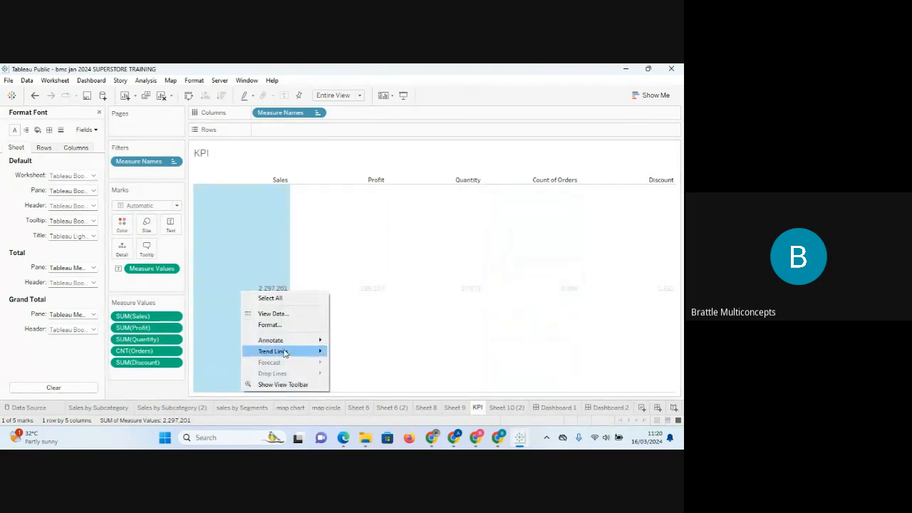
click(279, 327)
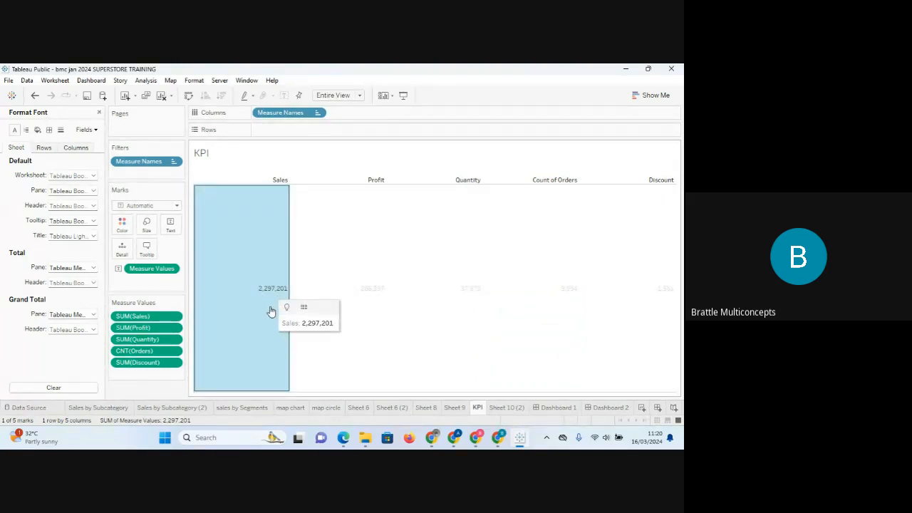
click(92, 191)
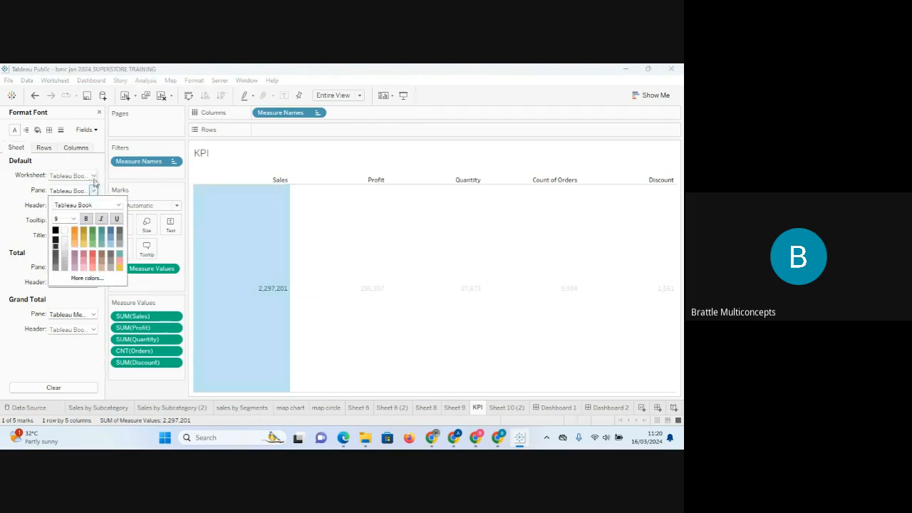
click(93, 176)
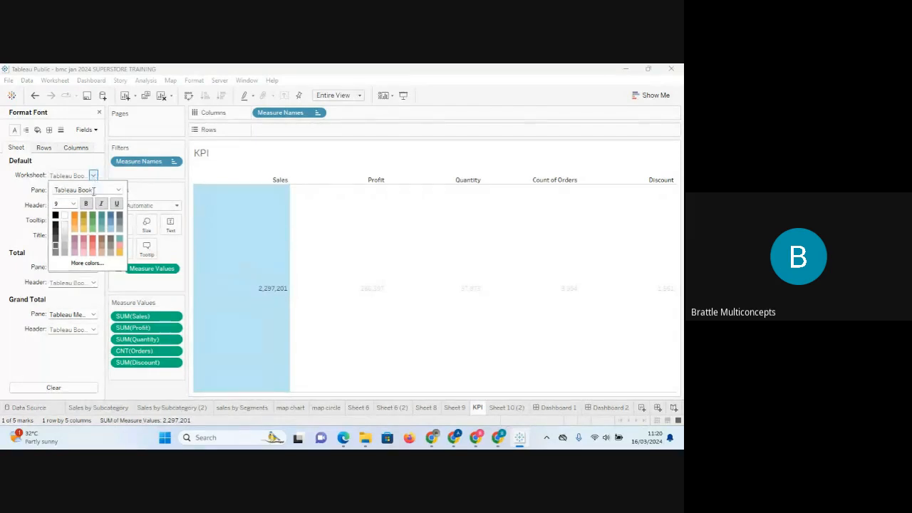
click(93, 177)
click(94, 177)
click(65, 245)
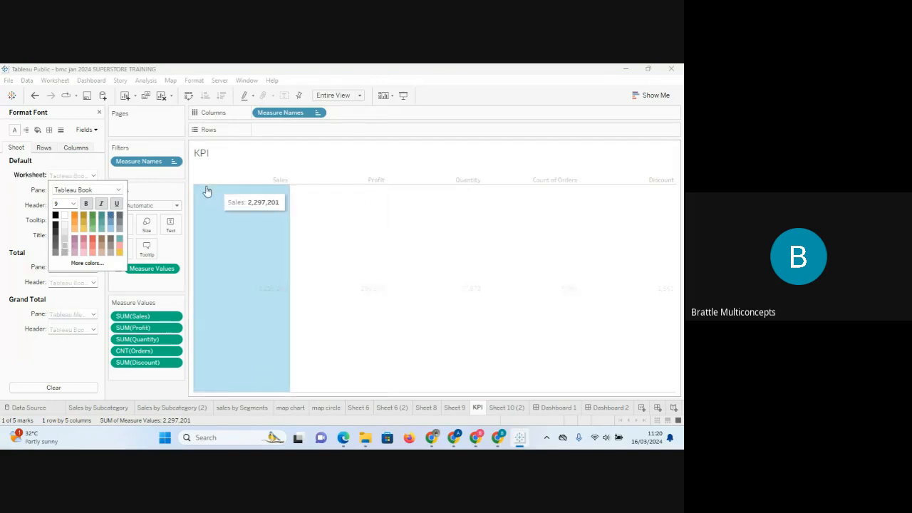
click(12, 199)
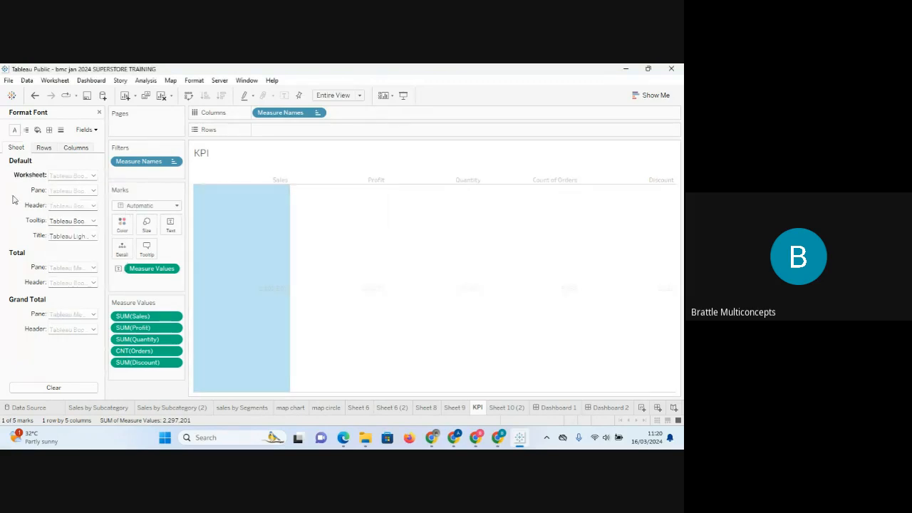
- Format the pane font of the KPI sheet as black, bold, size 14
click(94, 191)
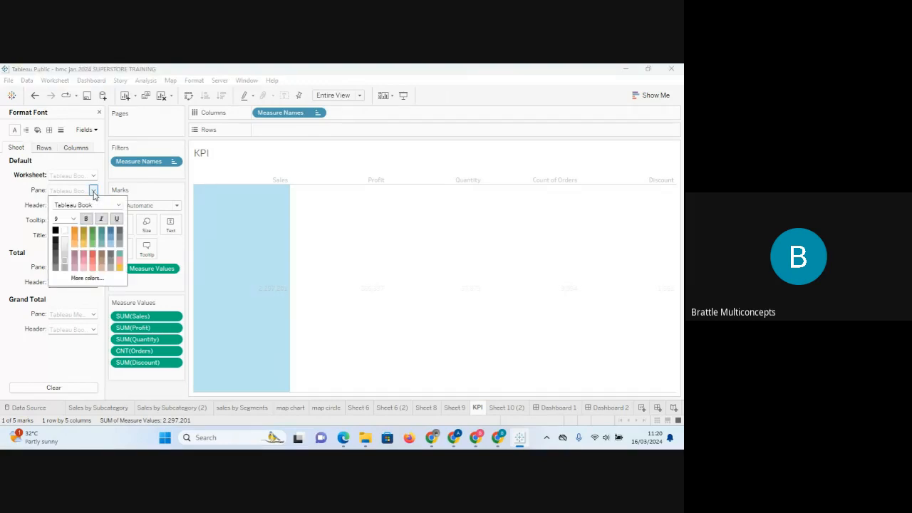
click(55, 231)
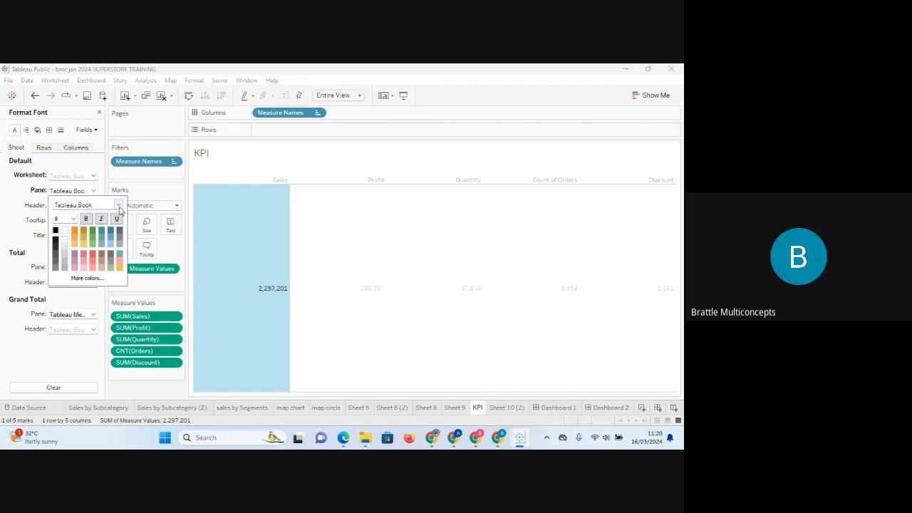
click(73, 219)
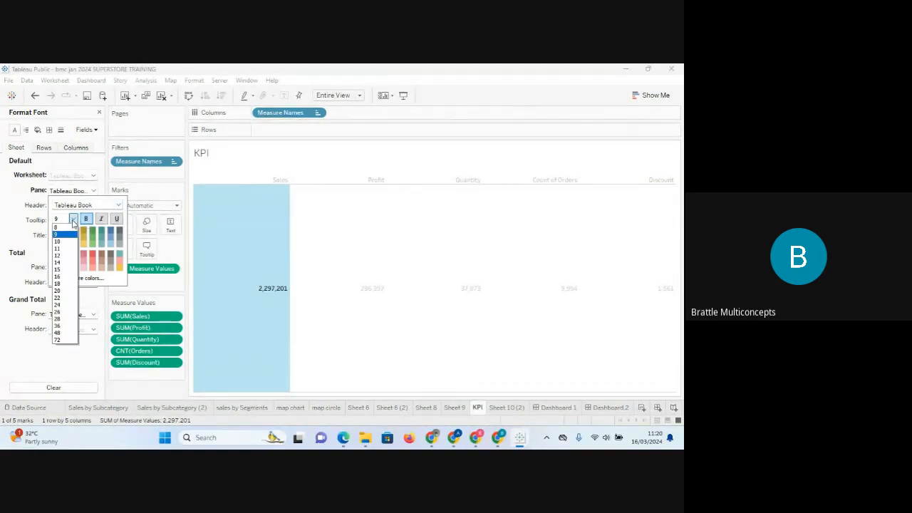
click(61, 264)
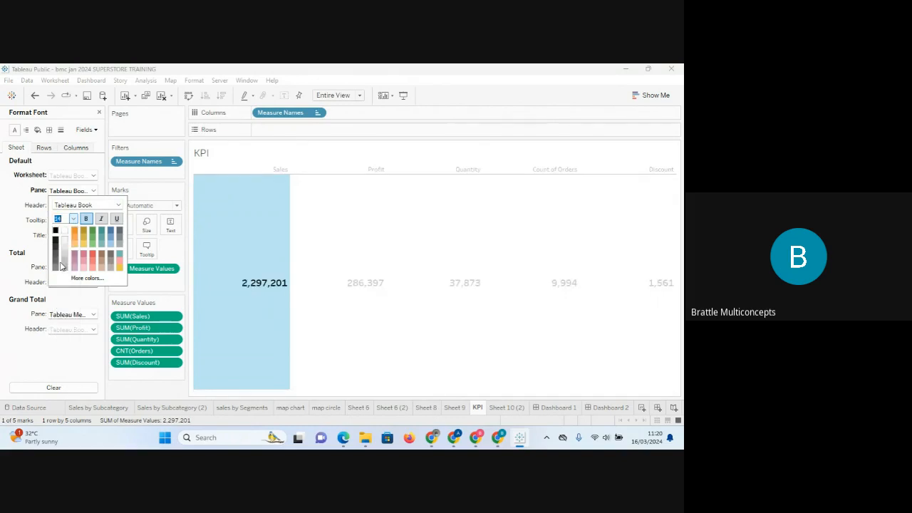
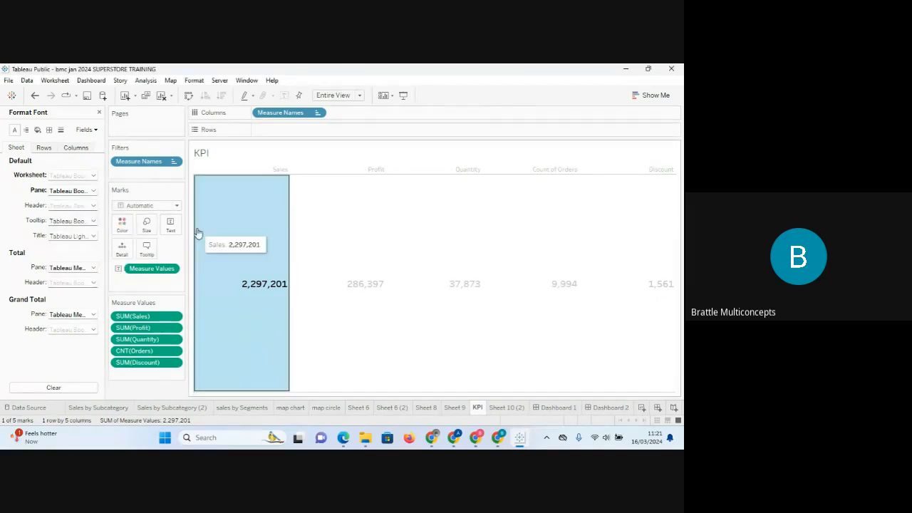
- Select the Profit, Sales, Quantity and Count of Orders values one by one and check the options available for the Sales measure
click(365, 269)
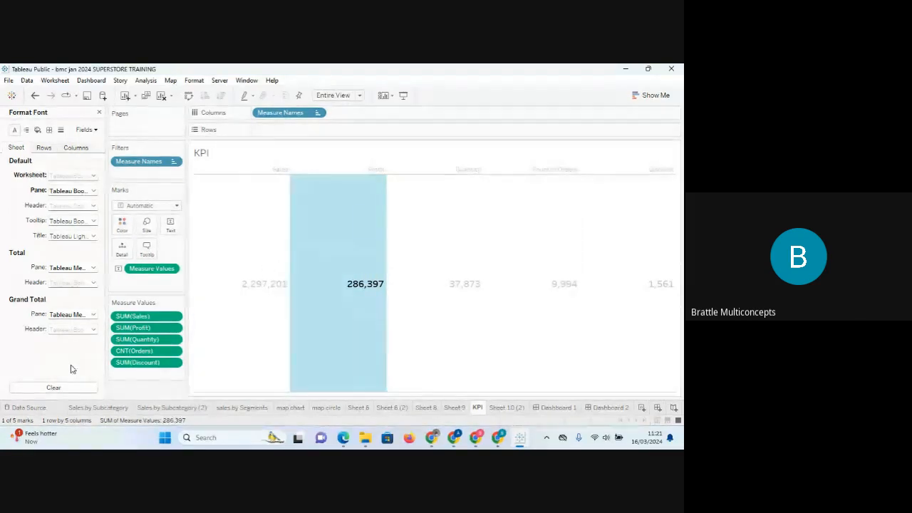
click(254, 315)
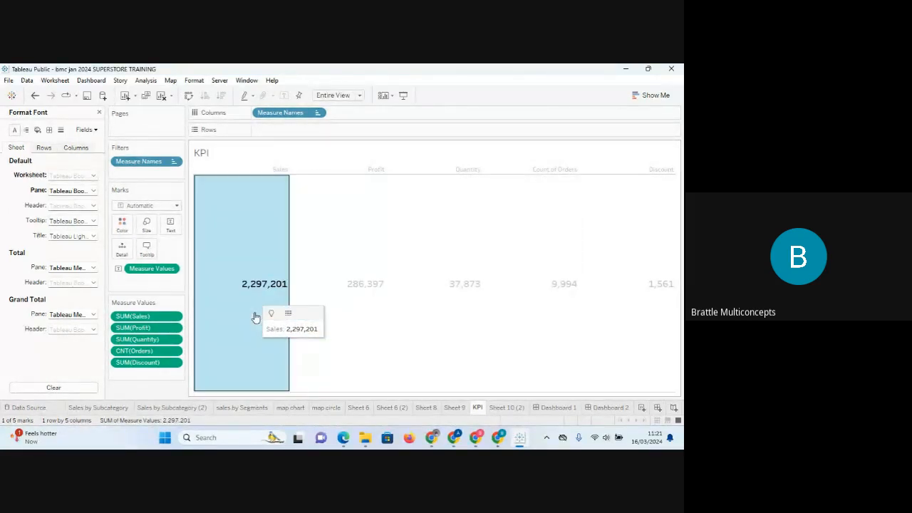
click(367, 311)
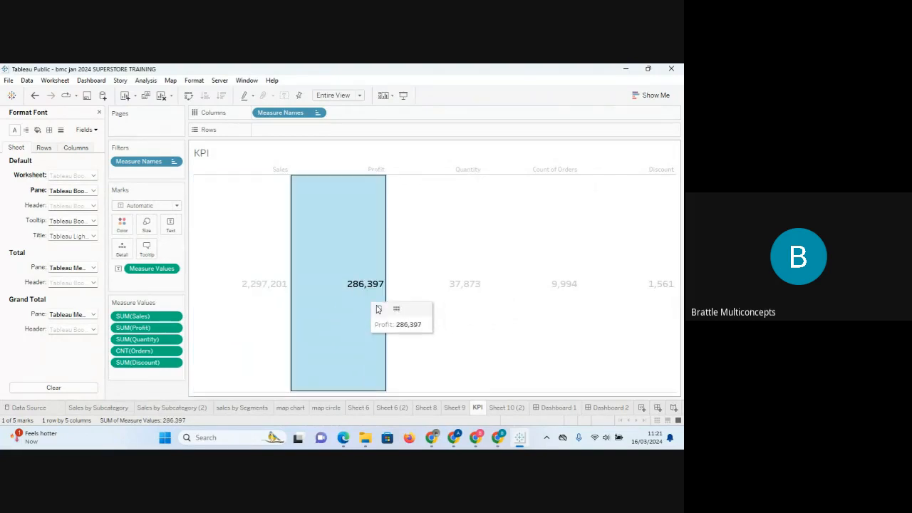
click(453, 316)
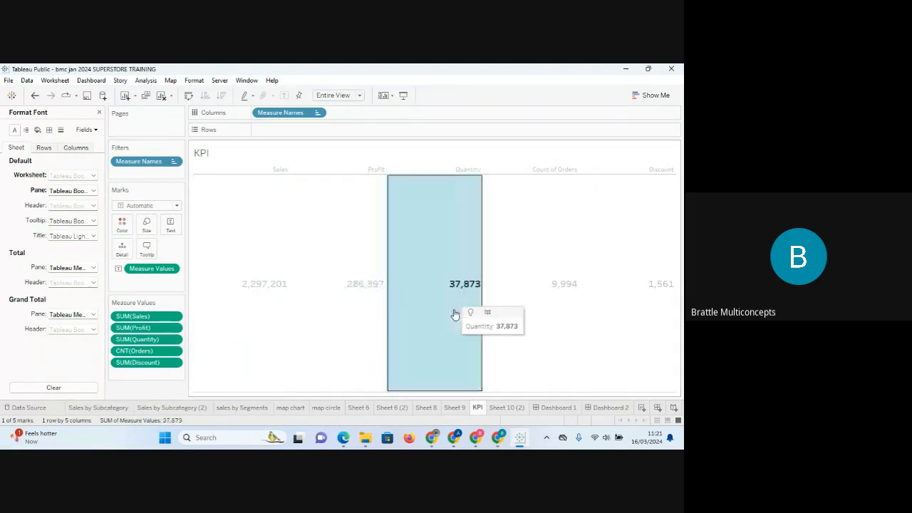
click(559, 313)
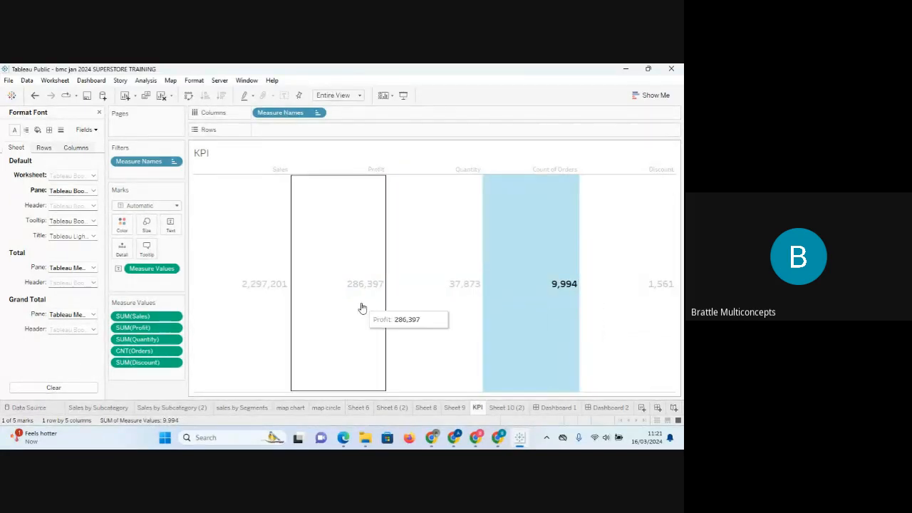
right_click(167, 320)
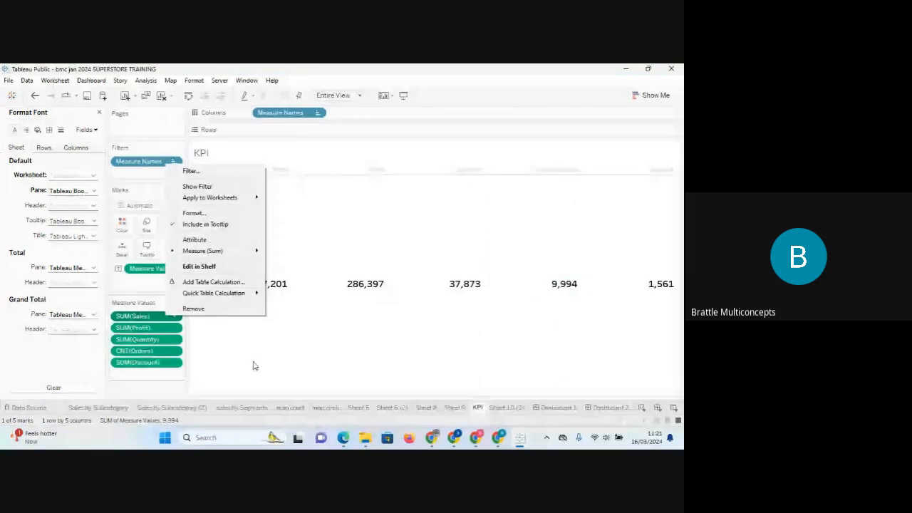
drag(252, 361, 266, 270)
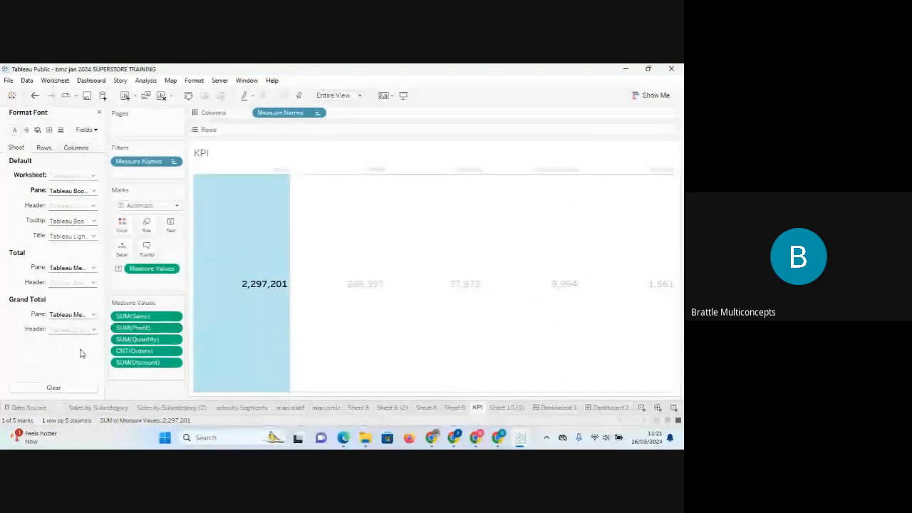
- Set the number format of the Sales measure to Currency (Custom) and check its negative value options
click(162, 318)
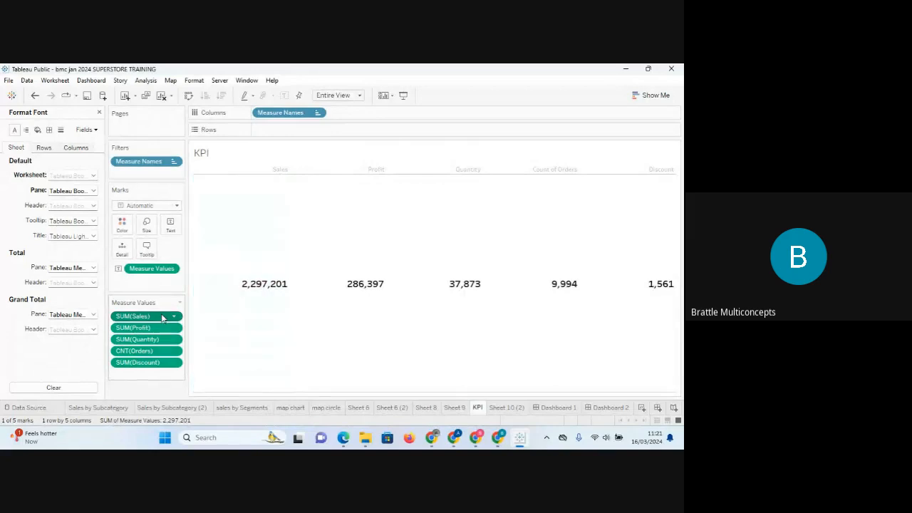
right_click(163, 317)
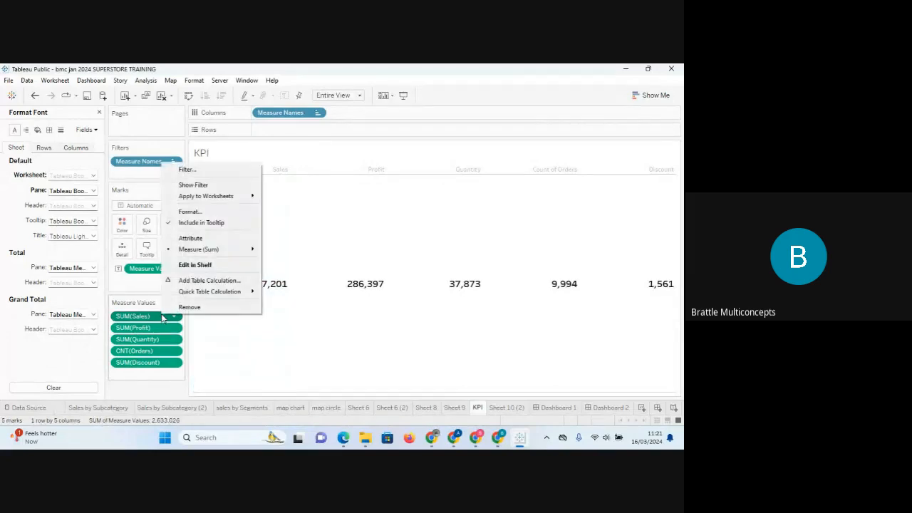
click(189, 211)
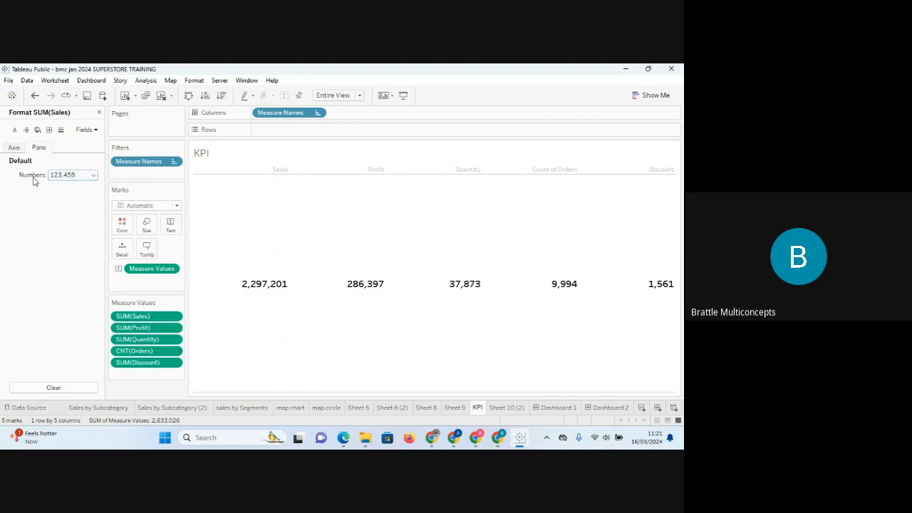
click(92, 179)
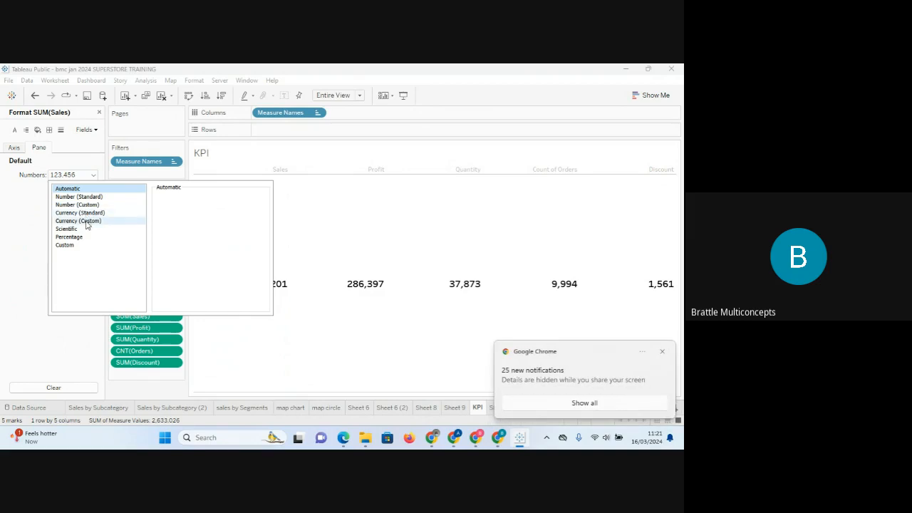
click(80, 212)
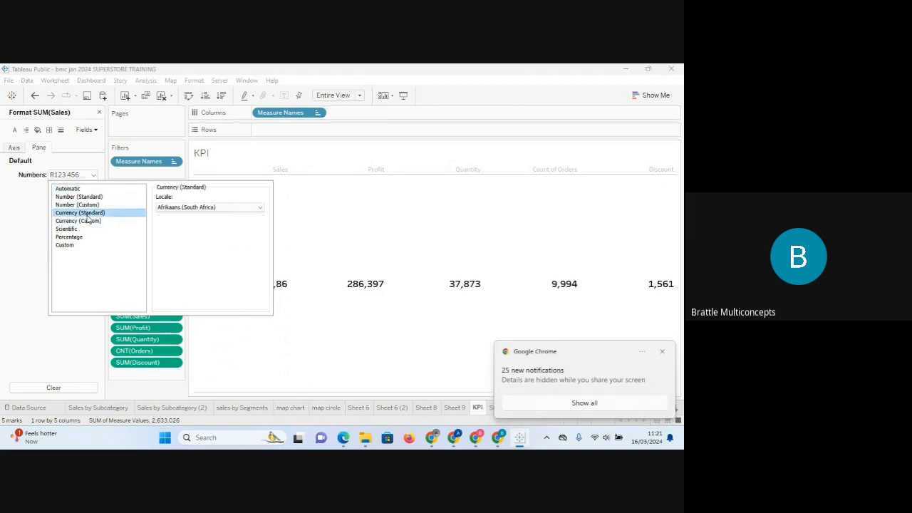
click(253, 208)
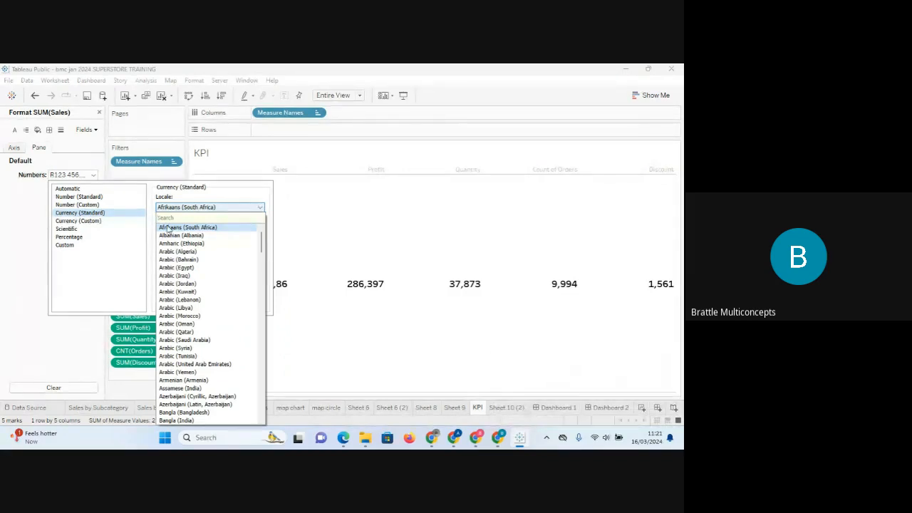
click(91, 223)
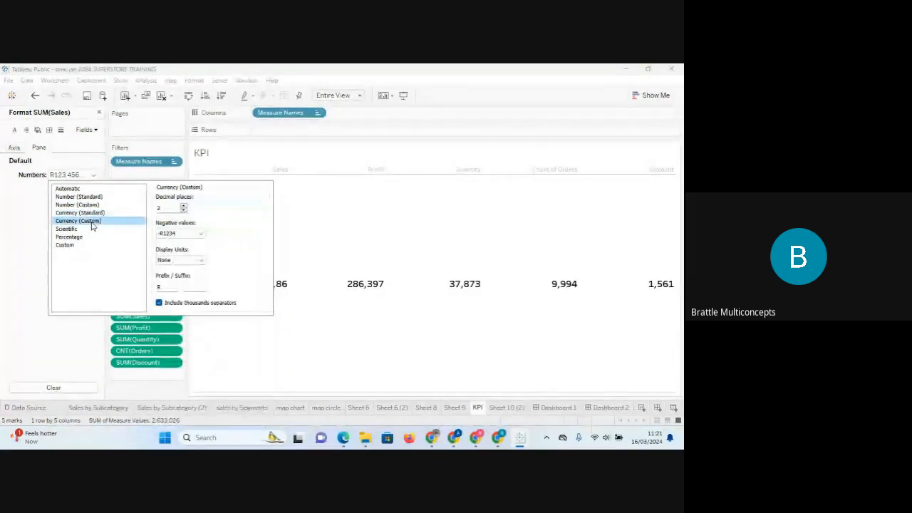
click(201, 235)
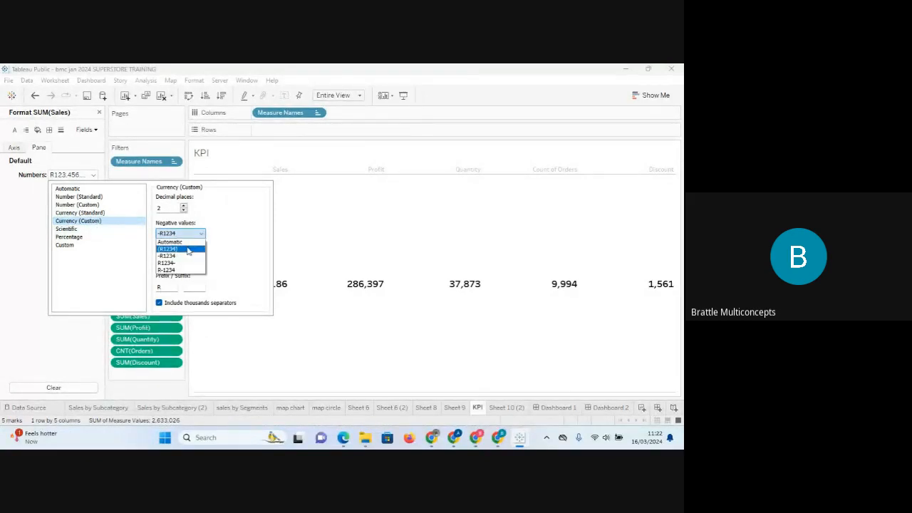
click(244, 276)
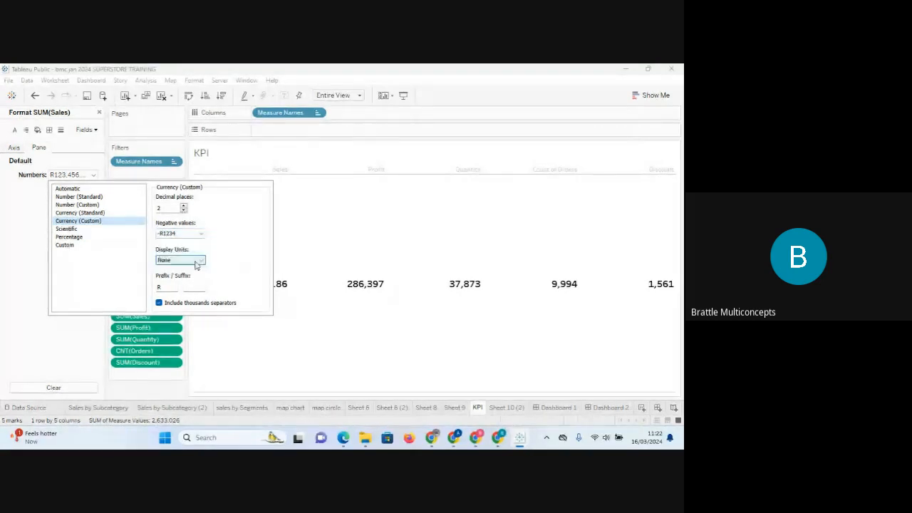
- Set the Sales currency format to display in Thousands (K) with N as the prefix
click(199, 260)
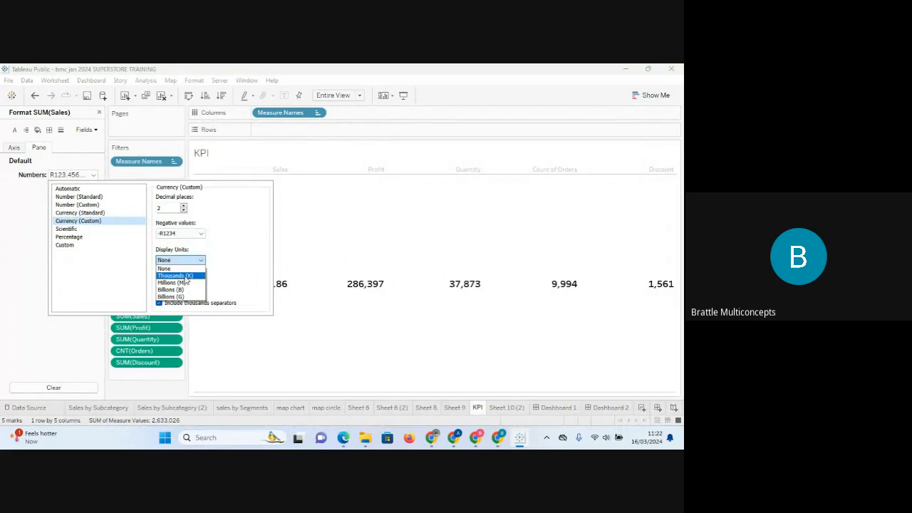
click(178, 275)
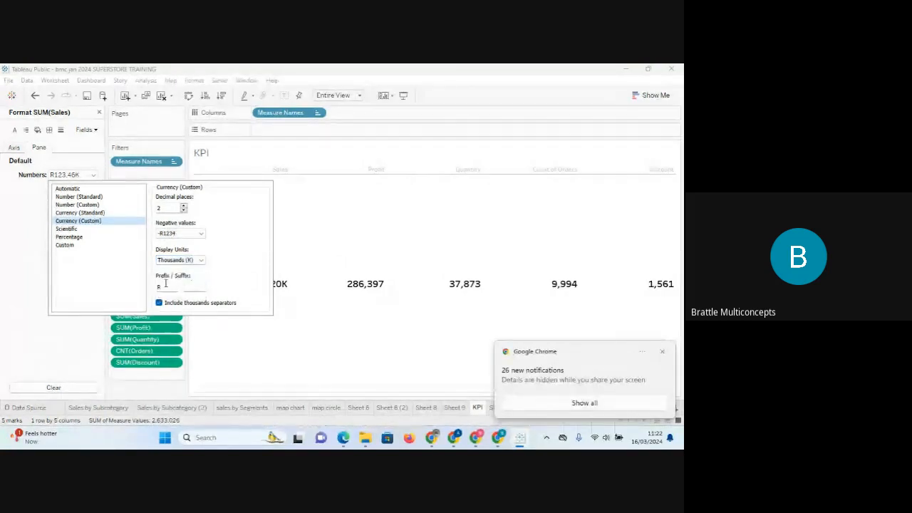
drag(166, 285, 138, 286)
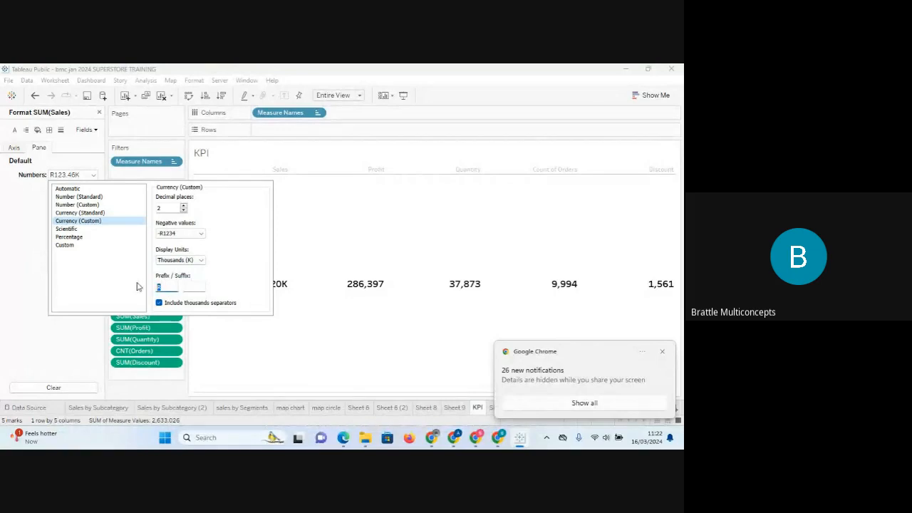
text(N)
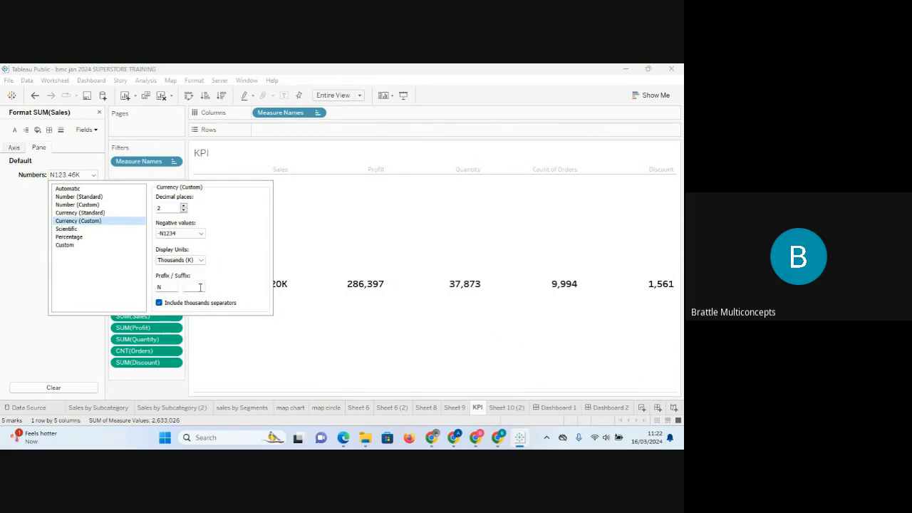
- Add the suffix Sales to the Sales measure's currency format
click(200, 287)
text(sALE)
key(BackSpace)
key(BackSpace)
key(BackSpace)
key(BackSpace)
text(ales)
mouse_move(220, 325)
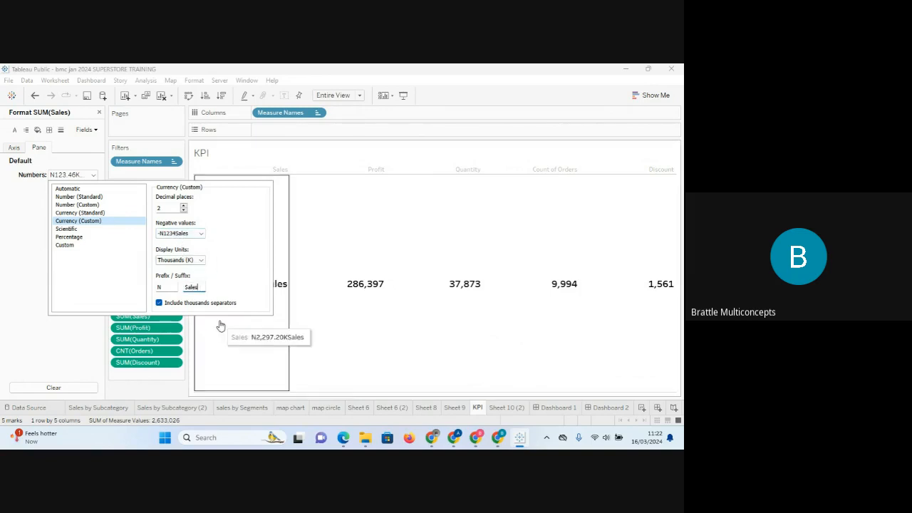
mouse_move(332, 332)
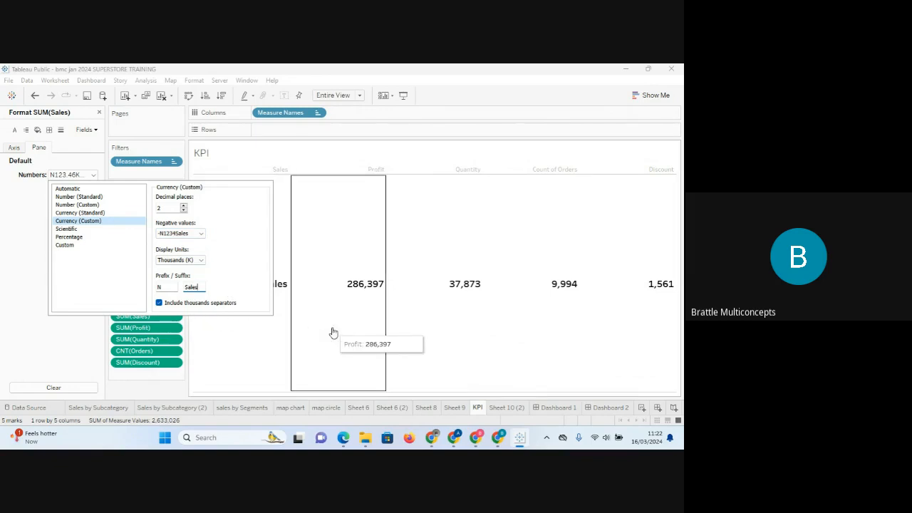
click(241, 371)
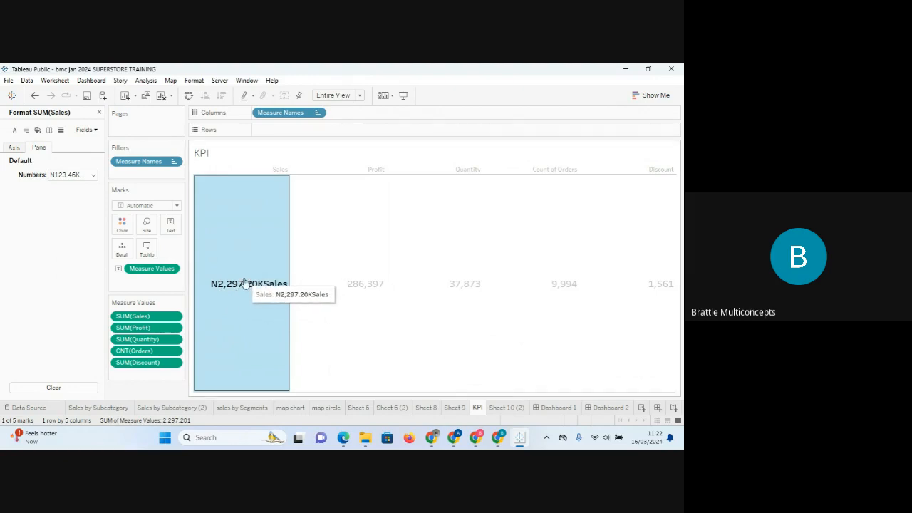
- Reduce the Sales measure's currency format to 0 decimal places
right_click(159, 320)
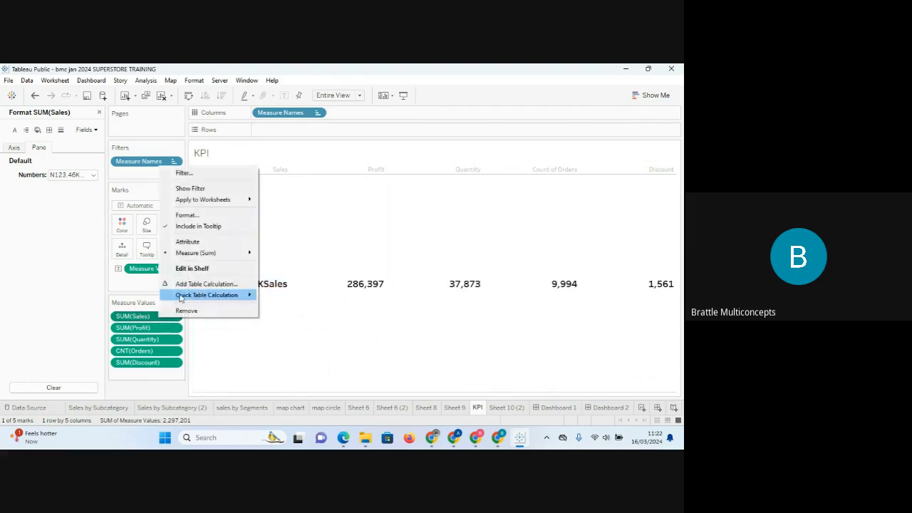
click(198, 215)
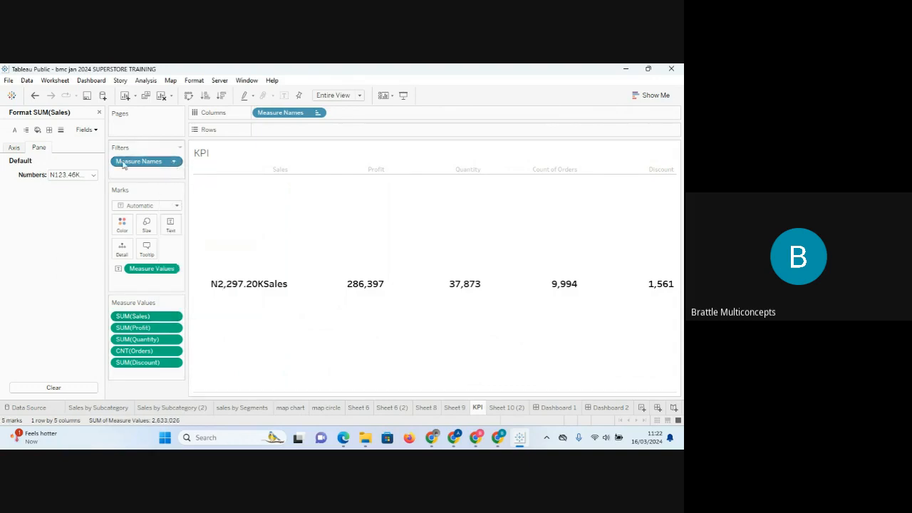
click(93, 176)
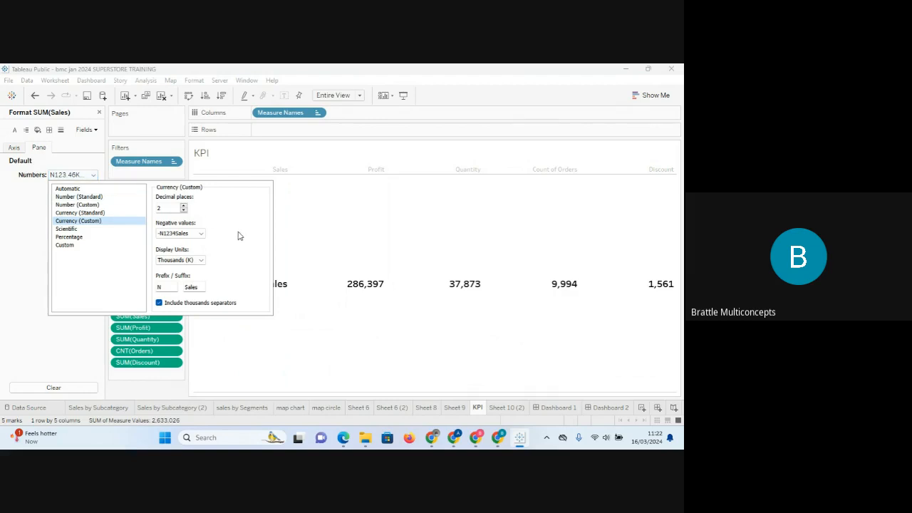
click(184, 210)
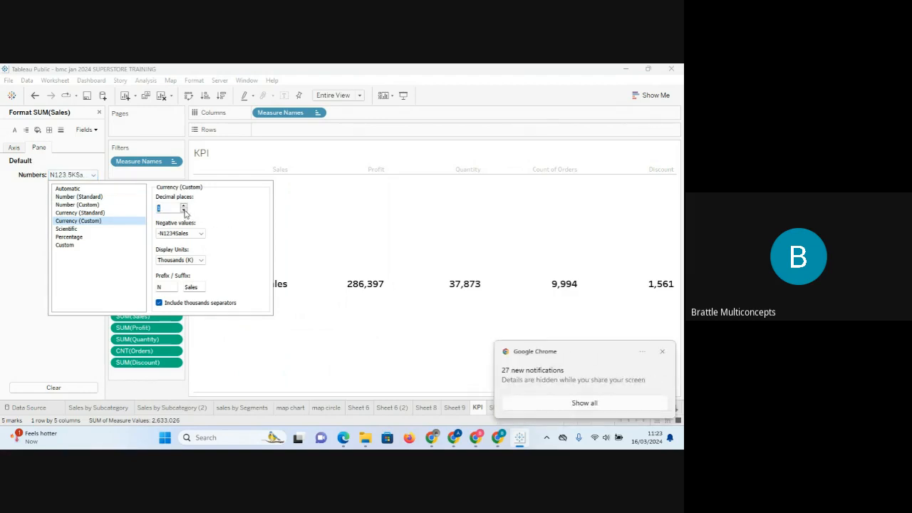
click(184, 210)
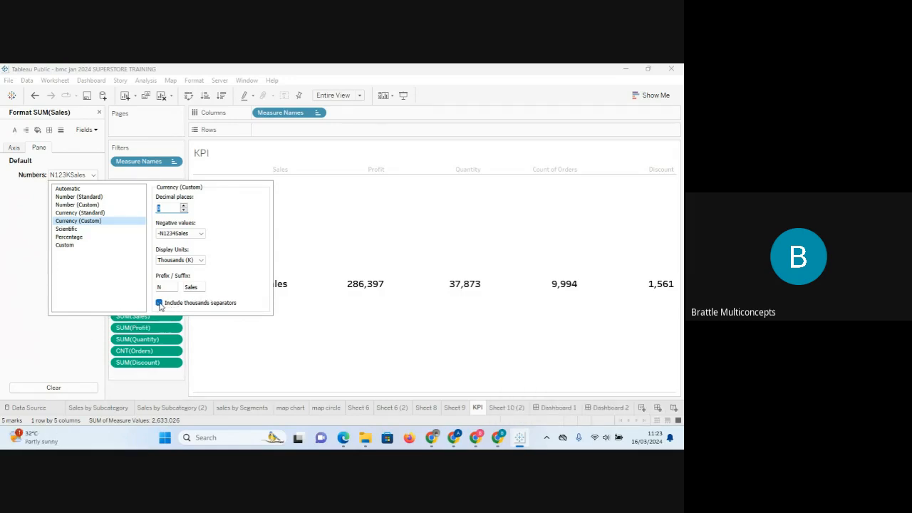
click(79, 339)
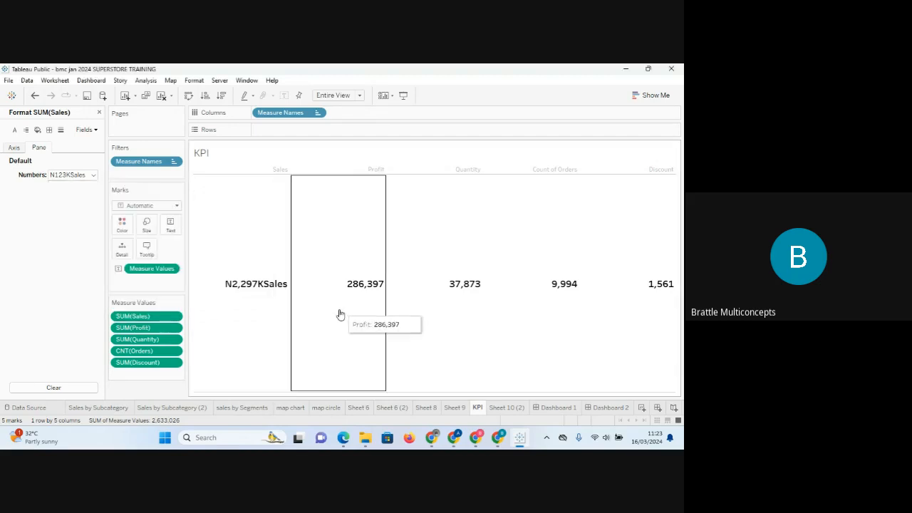
click(262, 291)
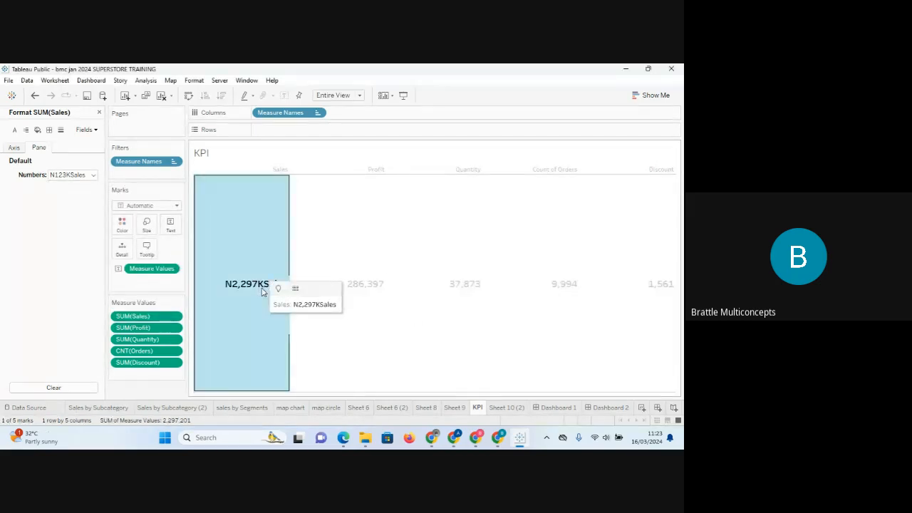
- Remove the suffix from the Sales measure's currency format
right_click(141, 320)
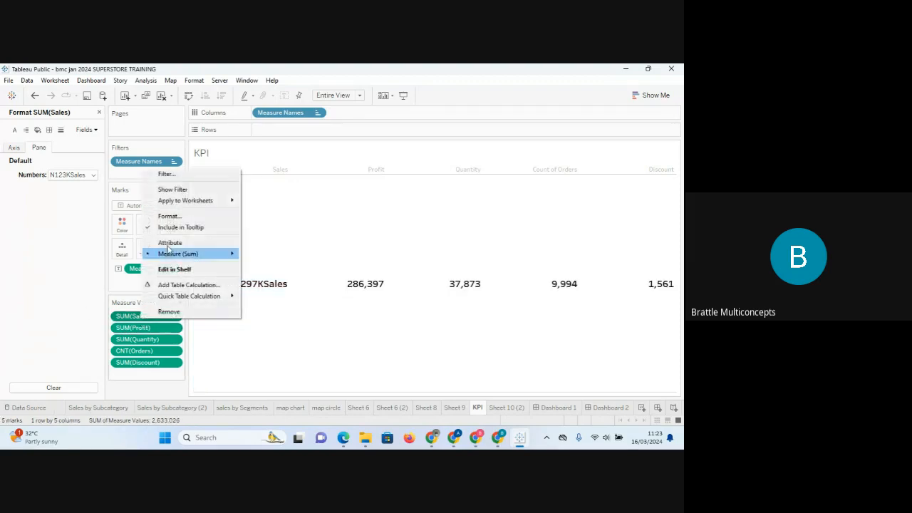
click(174, 216)
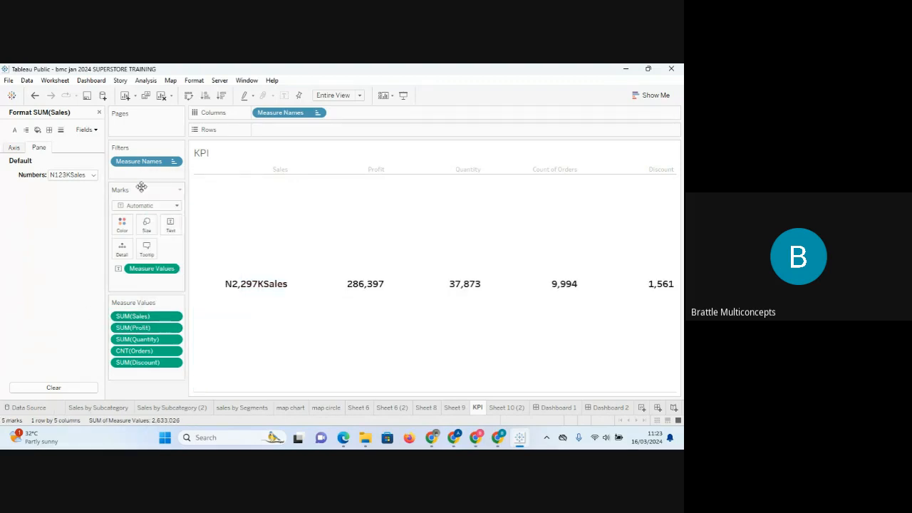
click(93, 175)
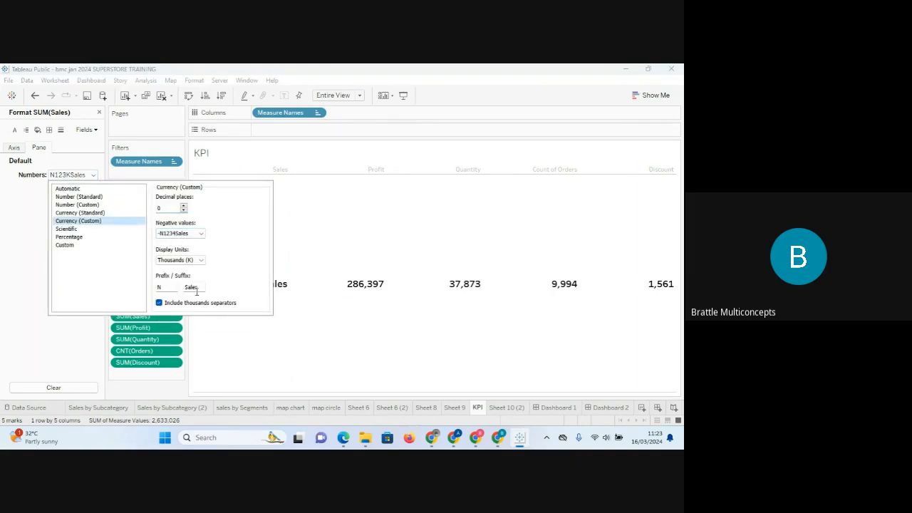
drag(201, 287, 182, 288)
key(BackSpace)
click(31, 321)
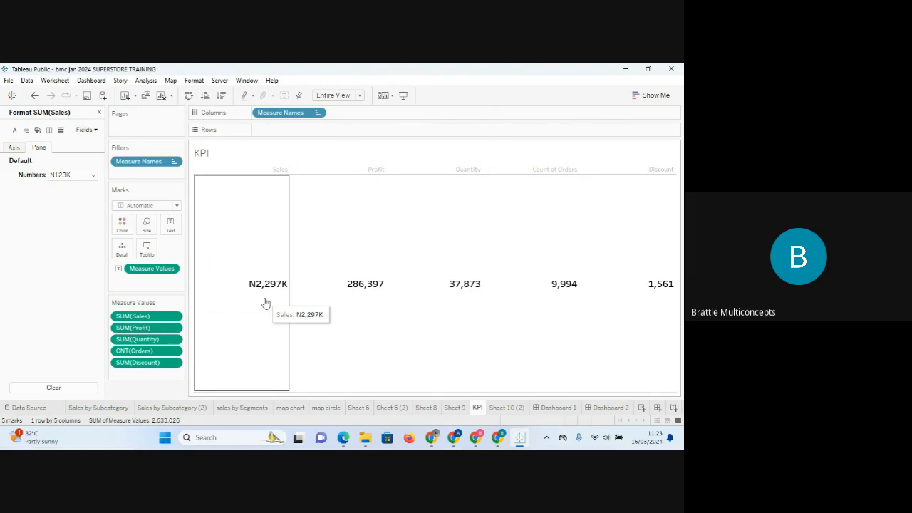
- Set the number format of the Profit measure to Currency (Custom)
click(358, 285)
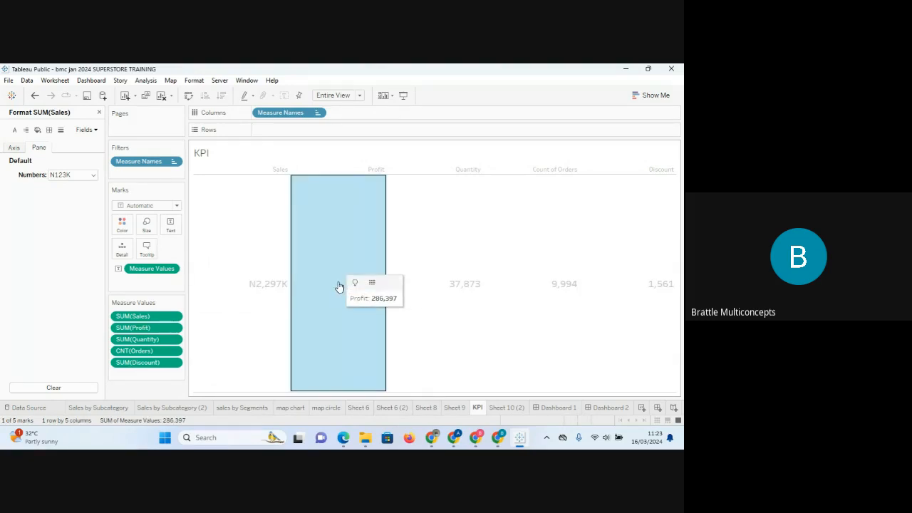
right_click(339, 285)
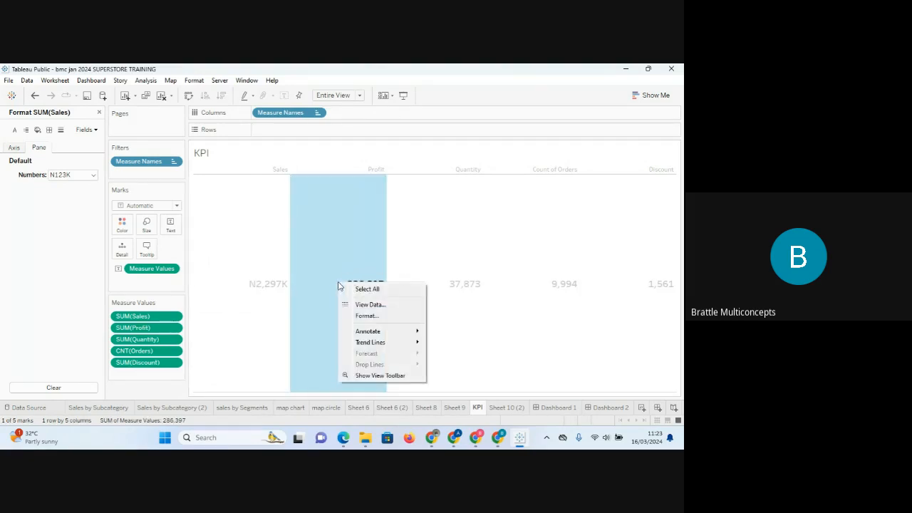
click(148, 328)
right_click(148, 328)
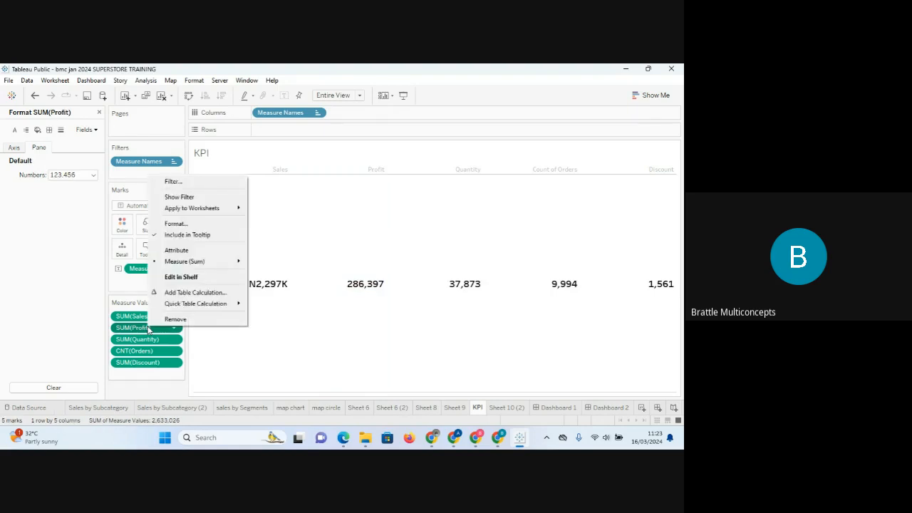
click(190, 223)
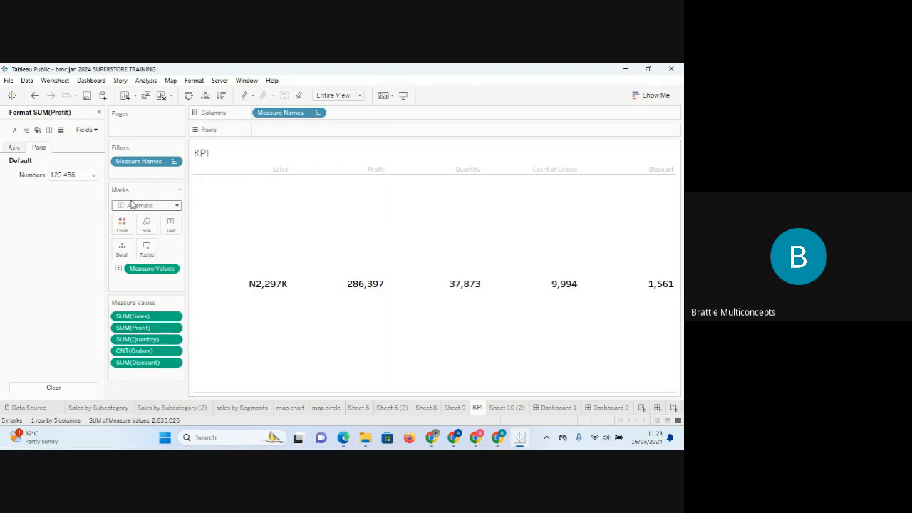
click(88, 179)
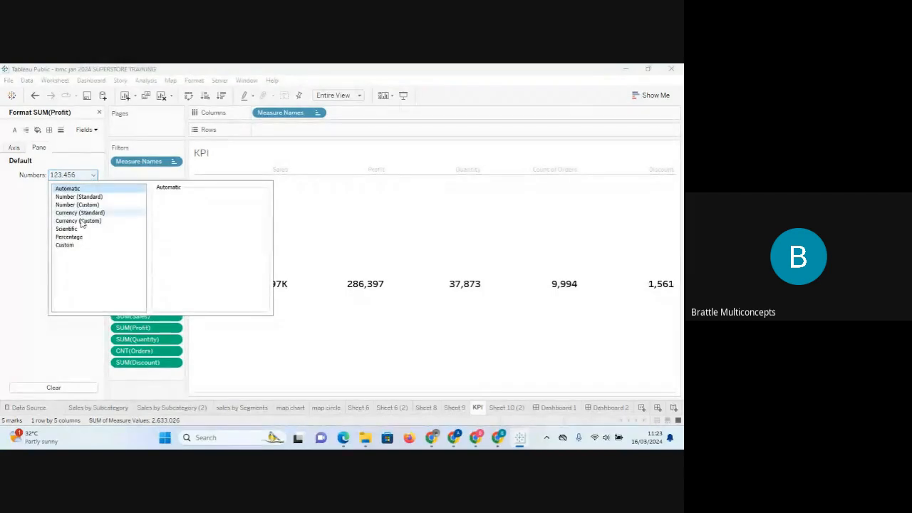
click(80, 221)
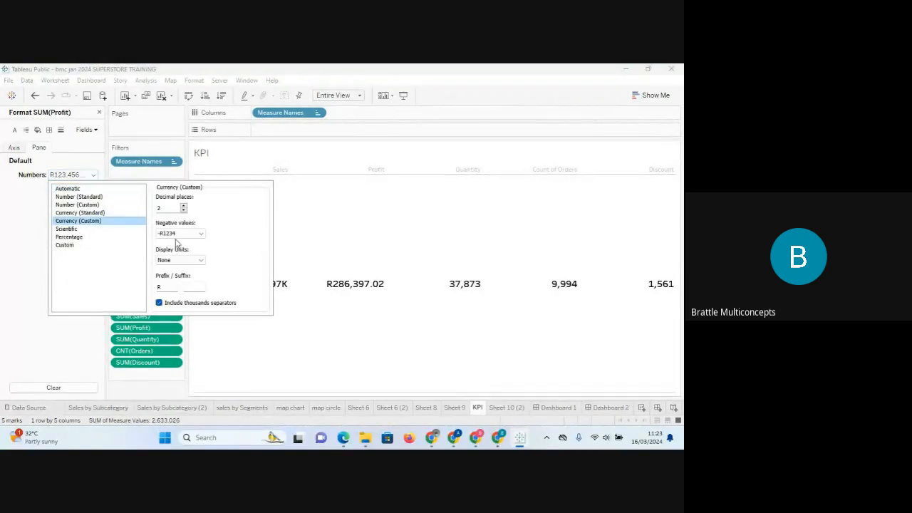
- Give the Profit currency format the prefix N and 0 decimal places
double_click(164, 289)
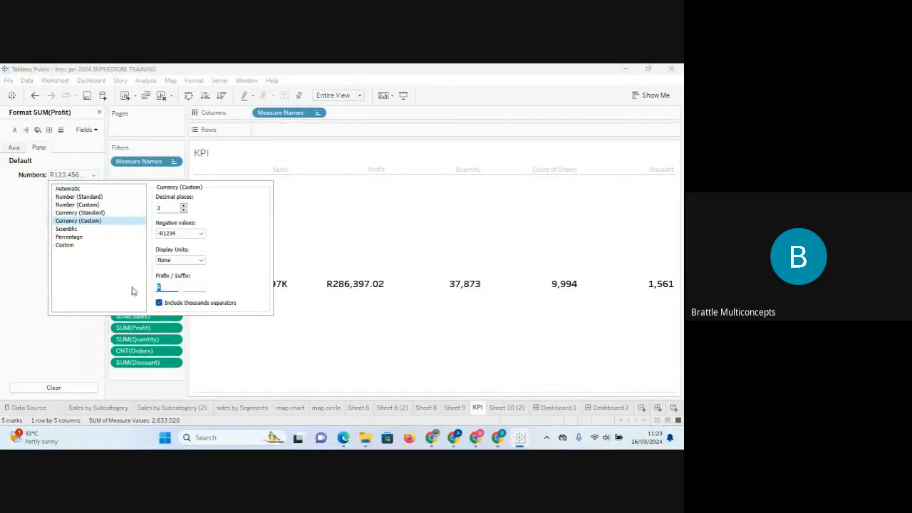
text(N)
click(183, 210)
click(183, 210)
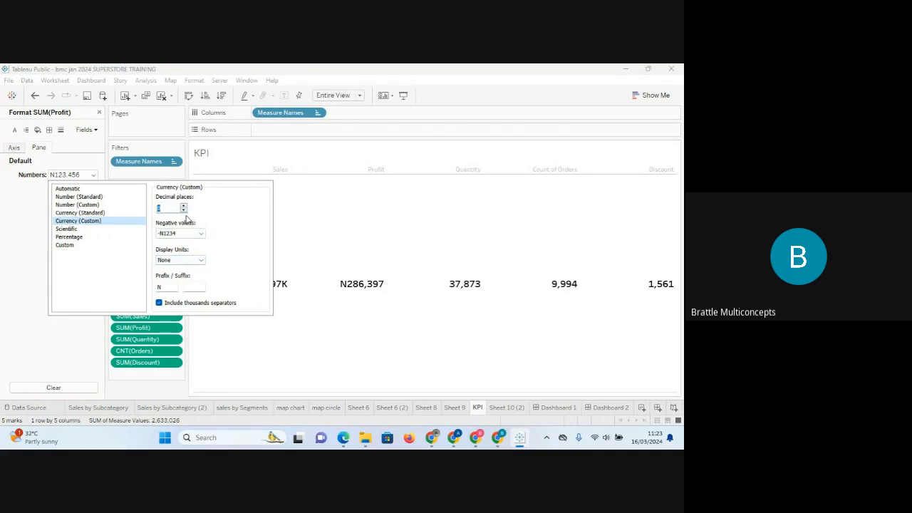
- Set the display units of the Profit currency format to Thousands (K)
click(194, 260)
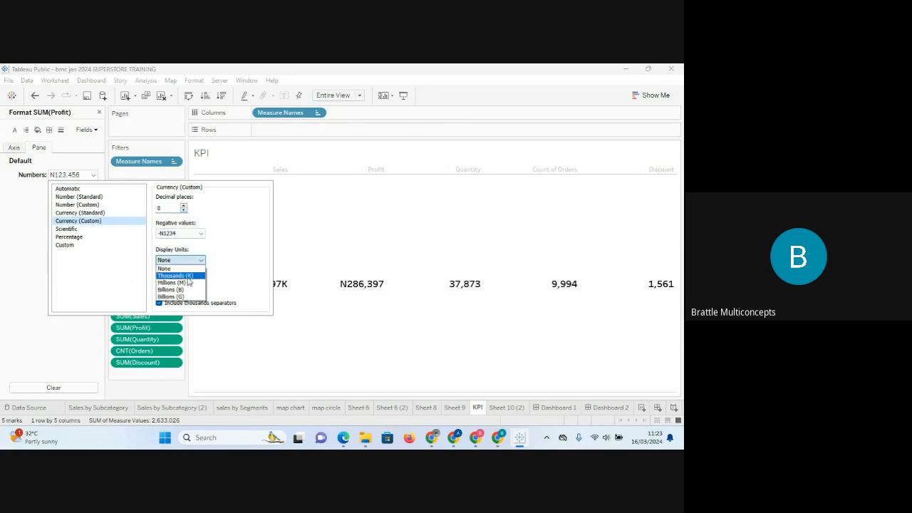
click(188, 278)
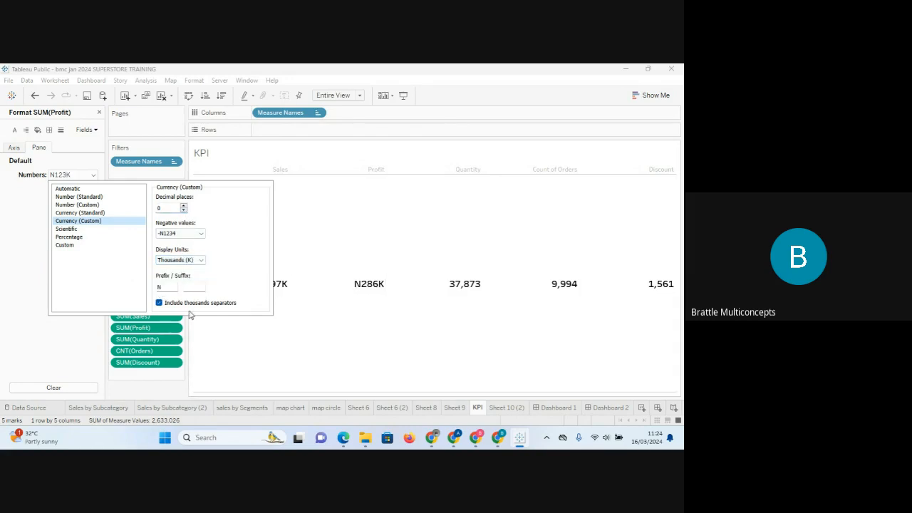
click(81, 344)
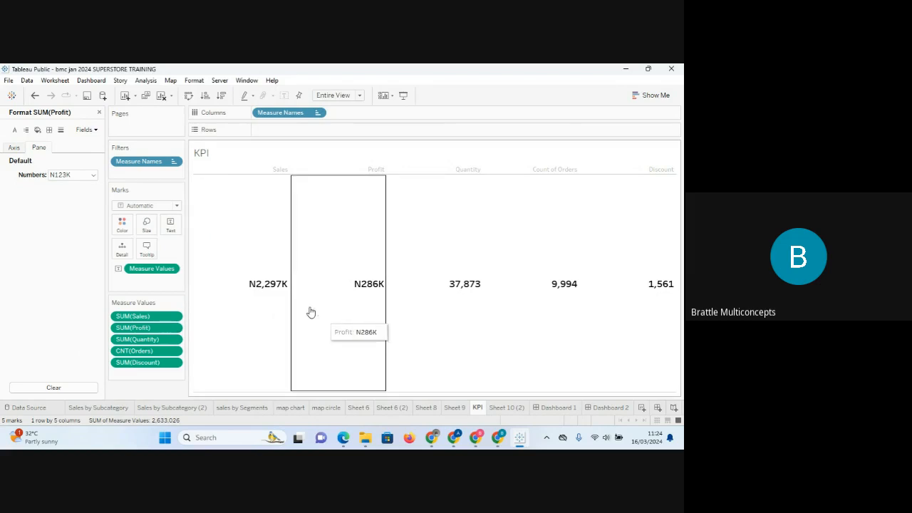
right_click(255, 294)
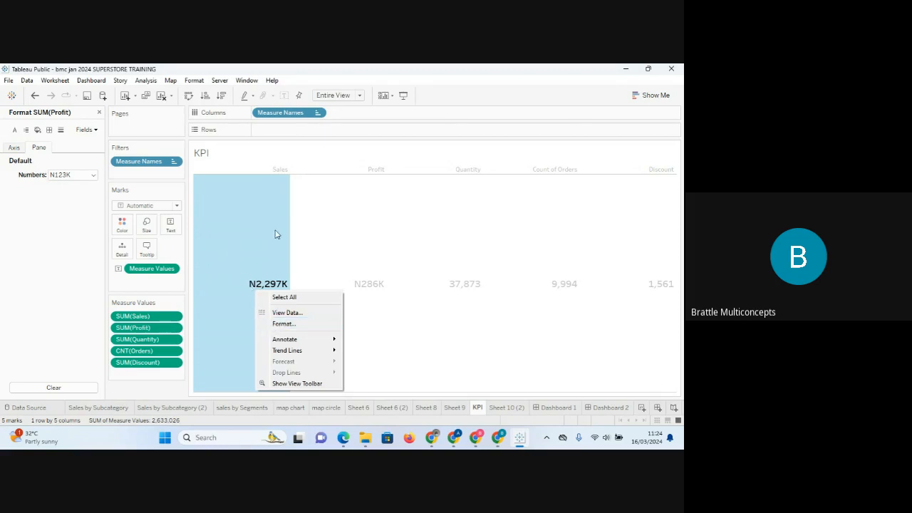
click(322, 233)
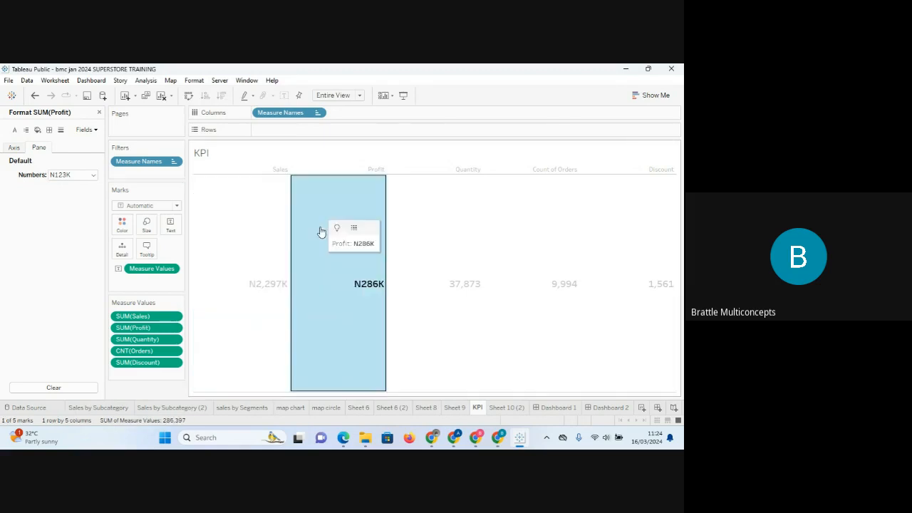
click(359, 407)
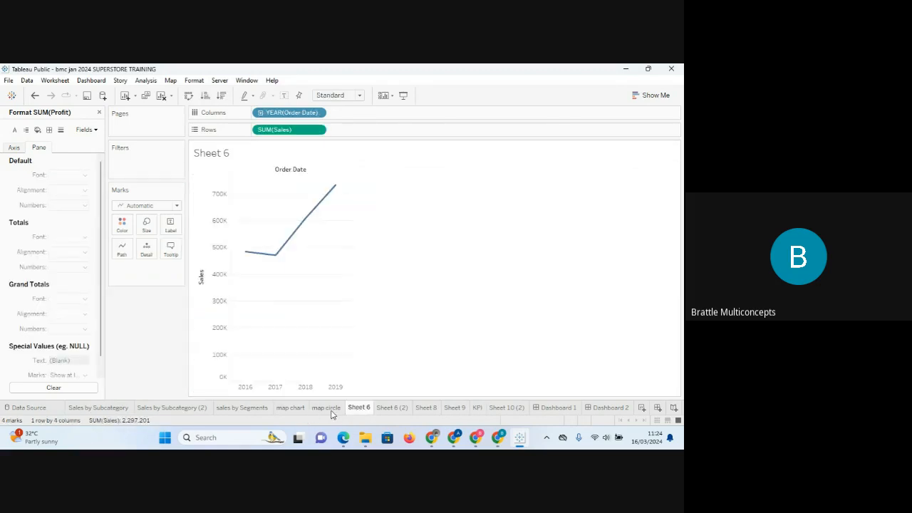
click(327, 407)
right_click(331, 412)
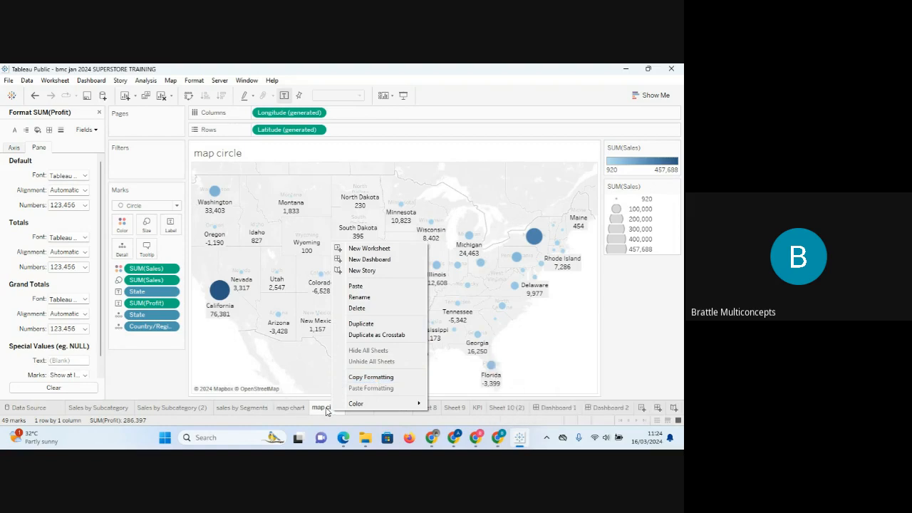
click(478, 408)
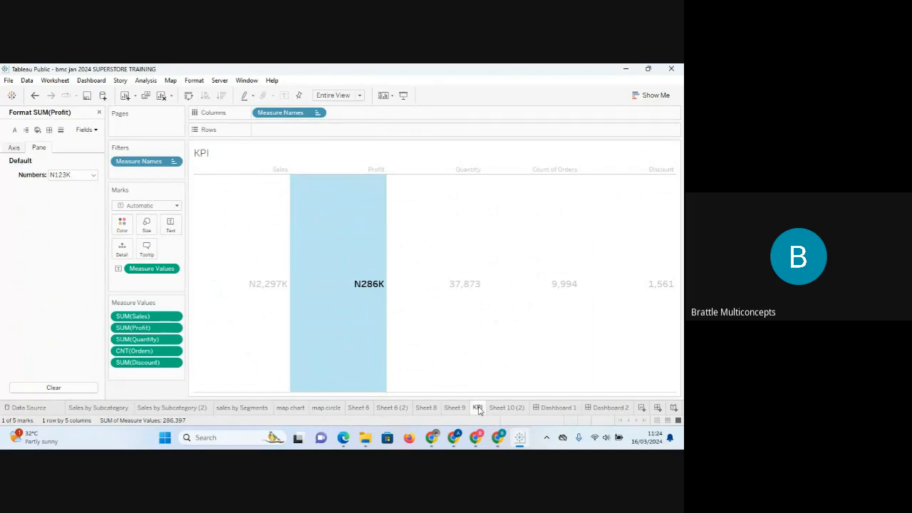
click(476, 261)
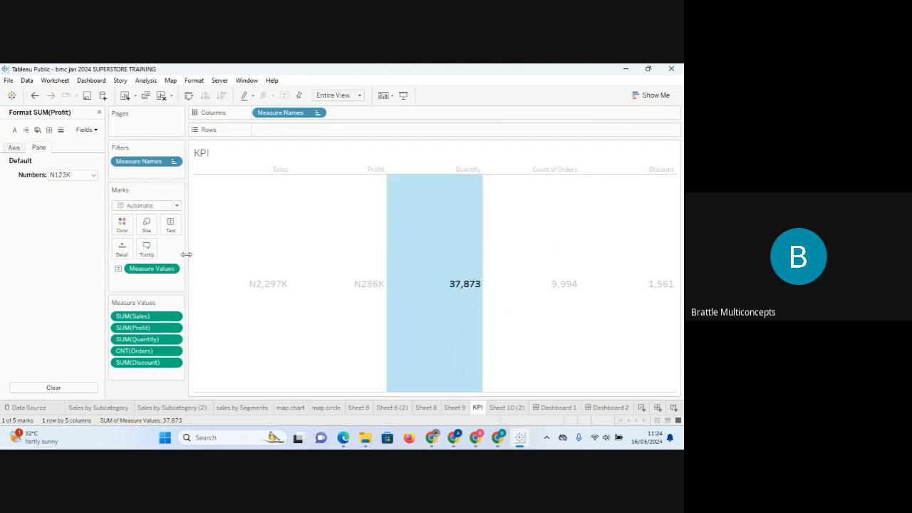
- Set the number format of the Quantity measure to Number (Custom)
click(159, 340)
right_click(158, 344)
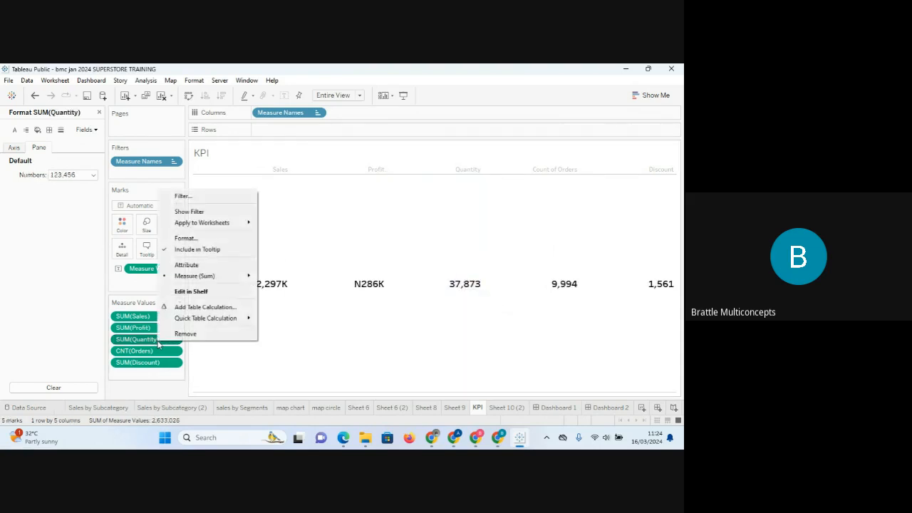
click(196, 240)
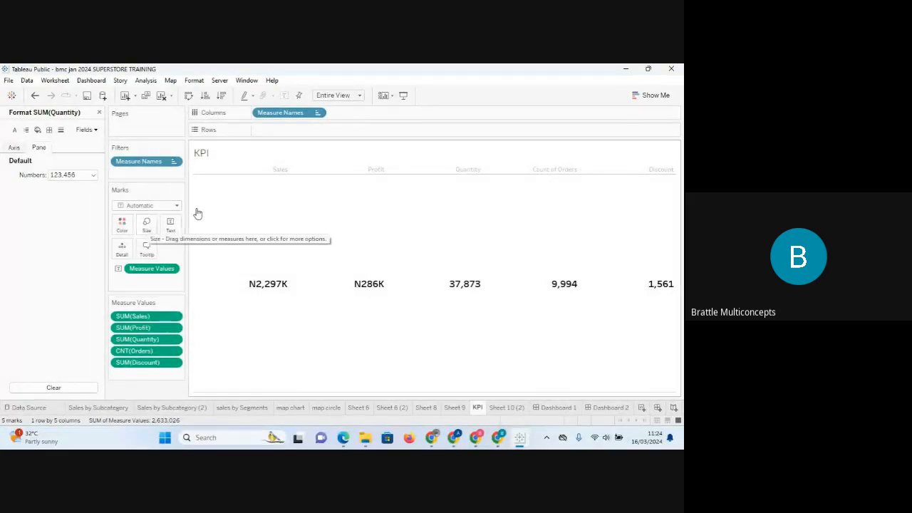
click(93, 175)
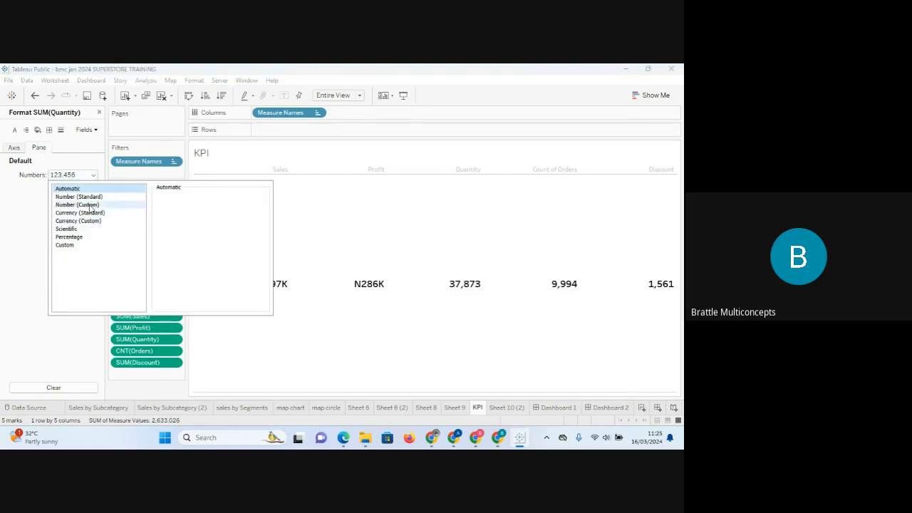
click(91, 205)
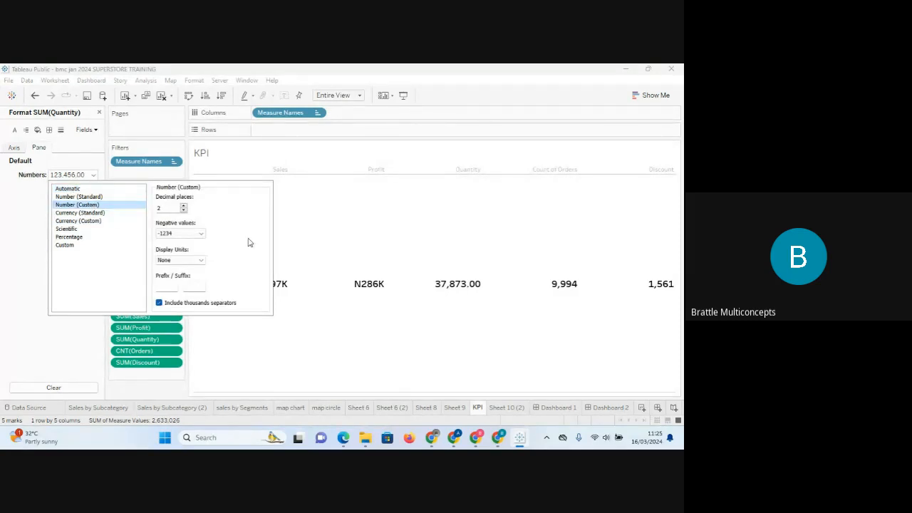
- Add the suffix Units to the Quantity measure's number format
click(199, 286)
text(uNITS)
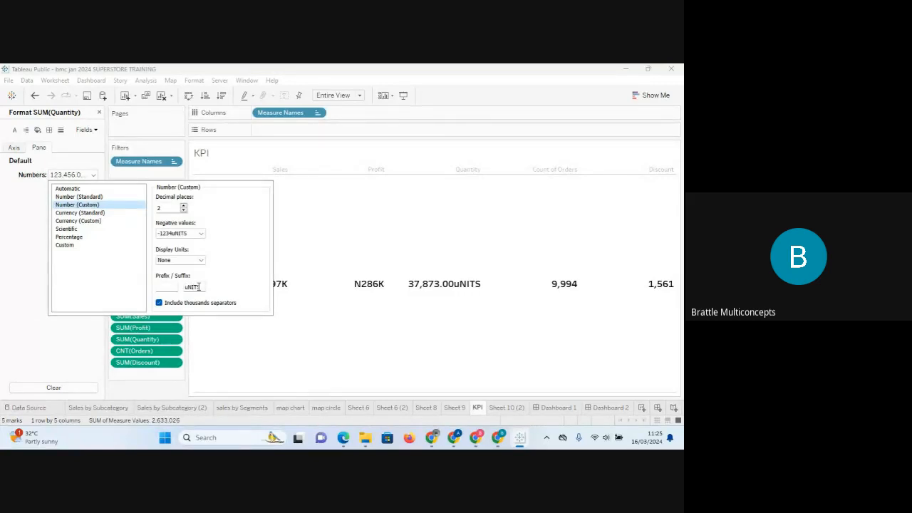
key(BackSpace)
key(BackSpace)
key(BackSpace)
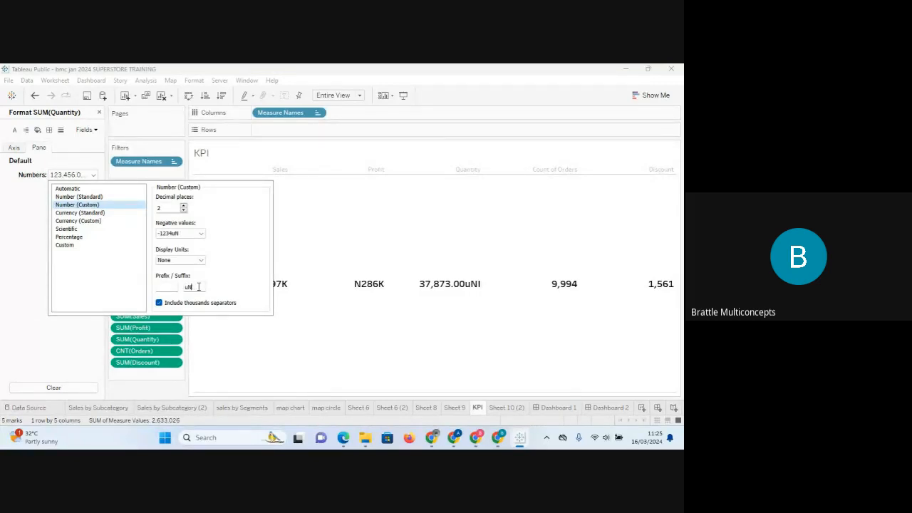
text(Units)
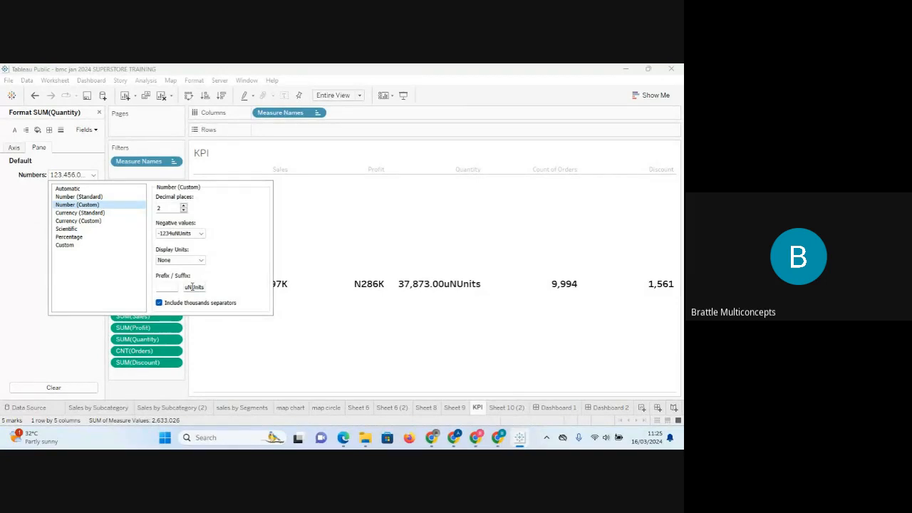
key(BackSpace)
key(BackSpace)
key(BackSpace)
key(BackSpace)
key(BackSpace)
key(BackSpace)
key(BackSpace)
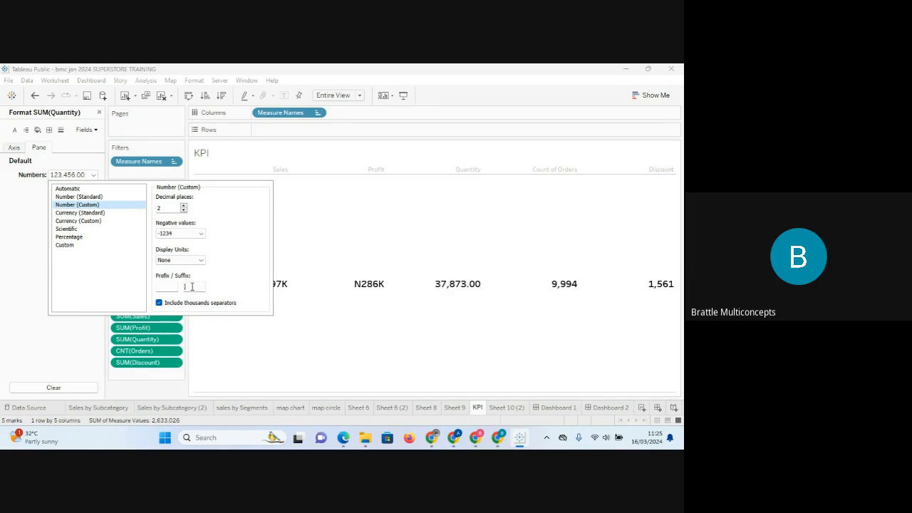
text(U)
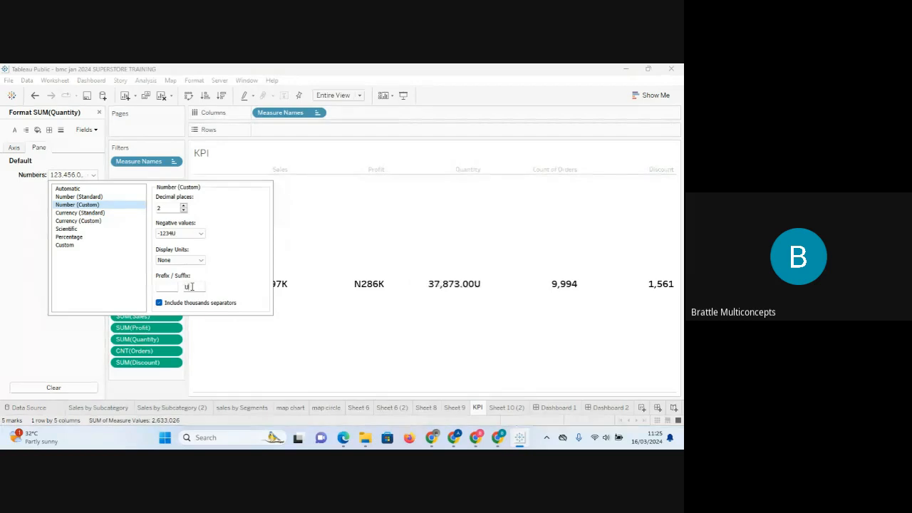
text(nits)
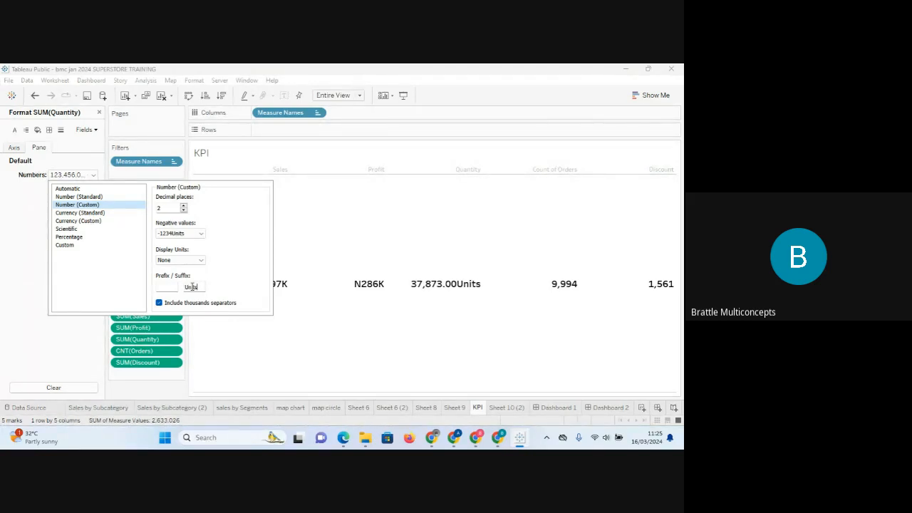
click(86, 360)
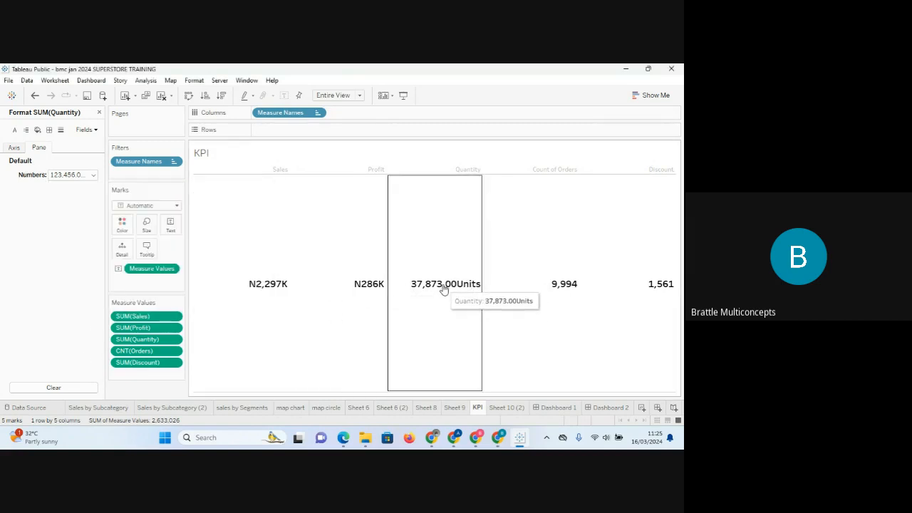
- Reduce the Quantity measure's number format to 0 decimal places
click(174, 340)
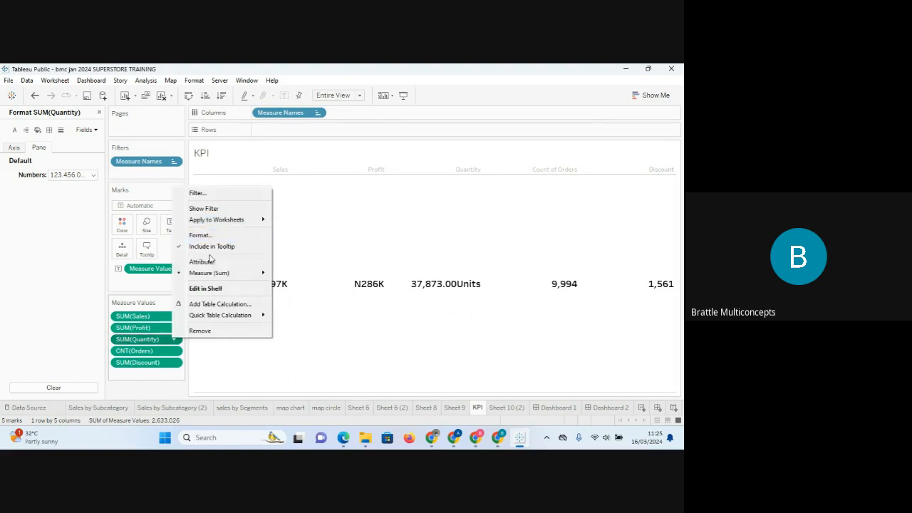
click(208, 234)
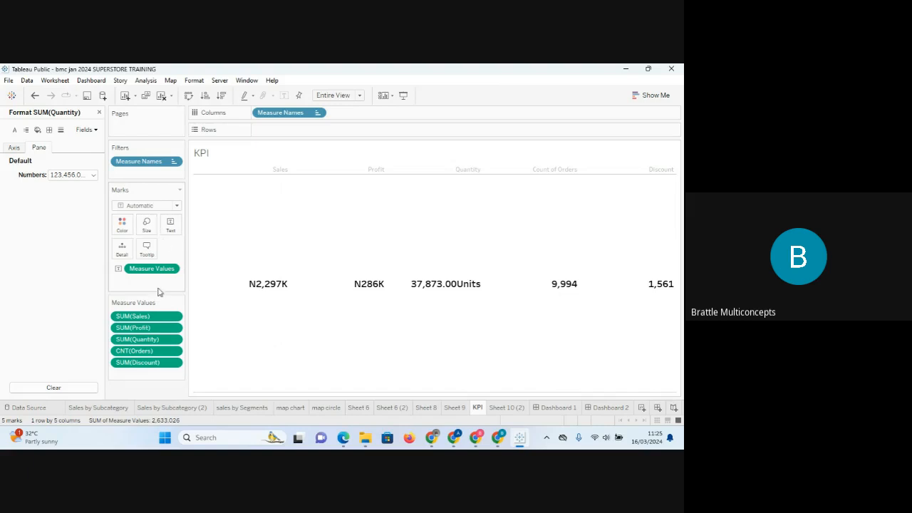
click(78, 174)
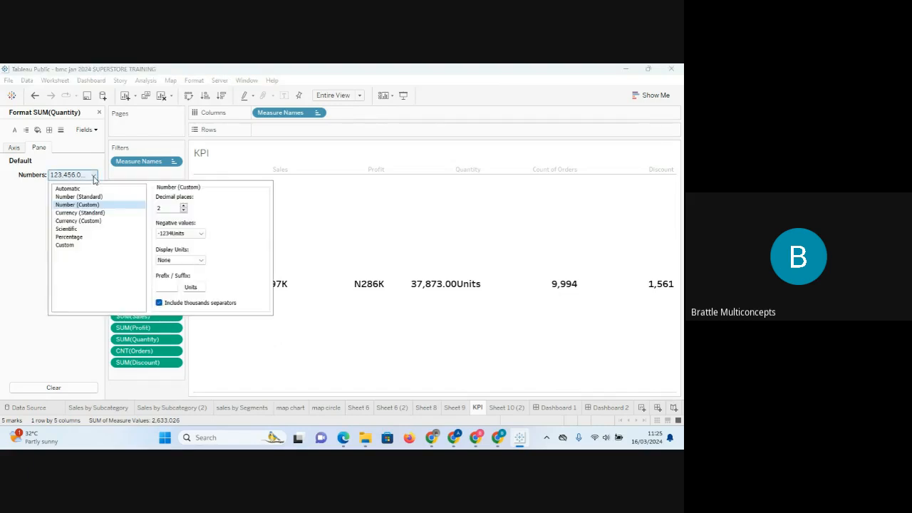
click(183, 211)
click(183, 211)
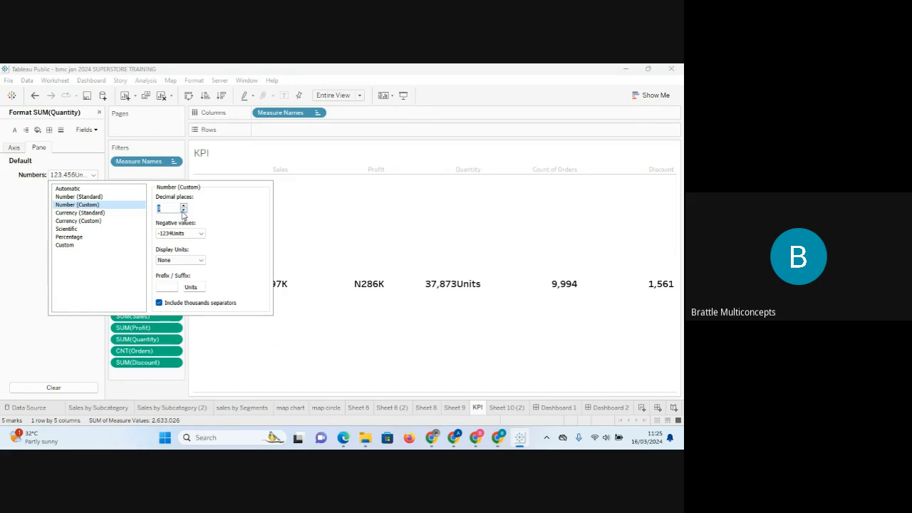
- Set the Quantity format's display units to Thousands (K) and insert a space before the Units suffix
click(199, 263)
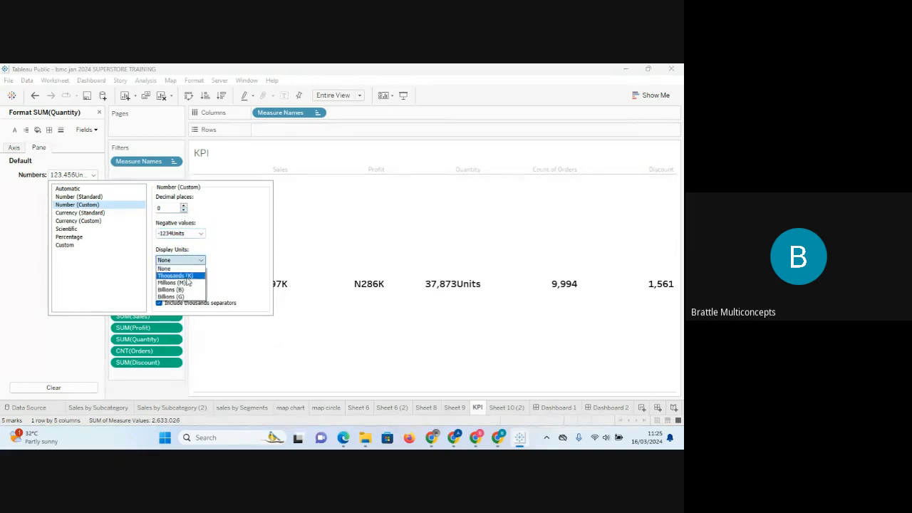
click(186, 276)
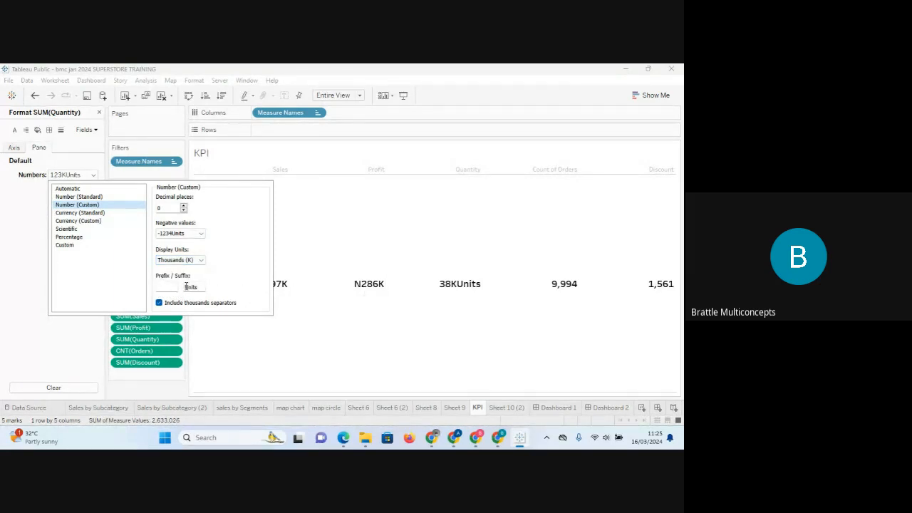
click(186, 287)
click(31, 314)
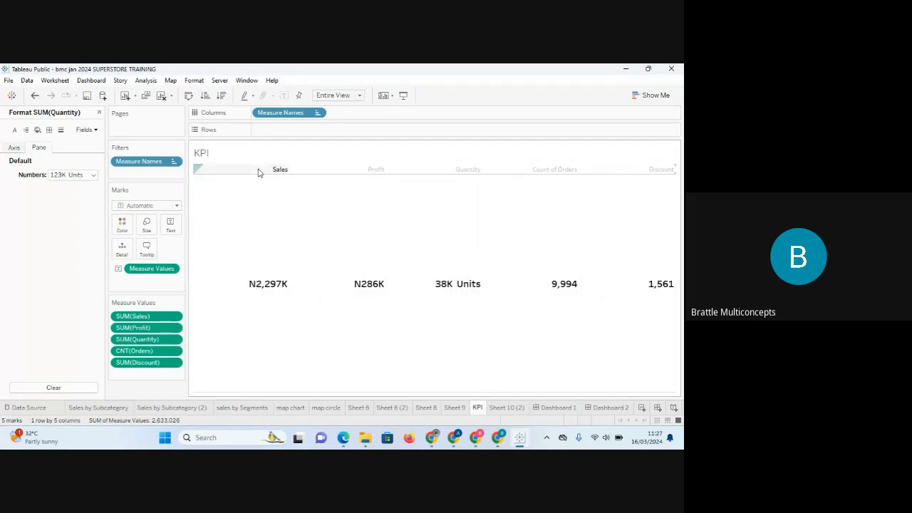
- Open the Measure Names header formatting and examine its default alignment options
right_click(259, 173)
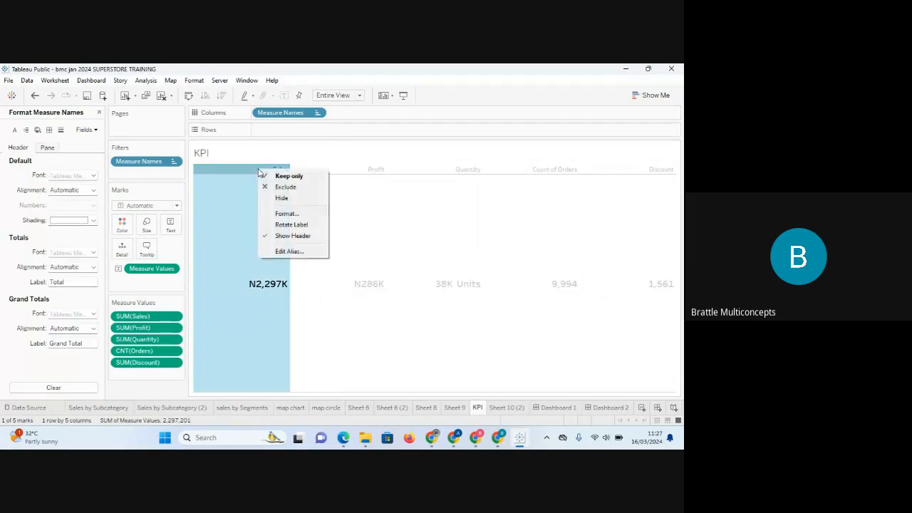
click(288, 218)
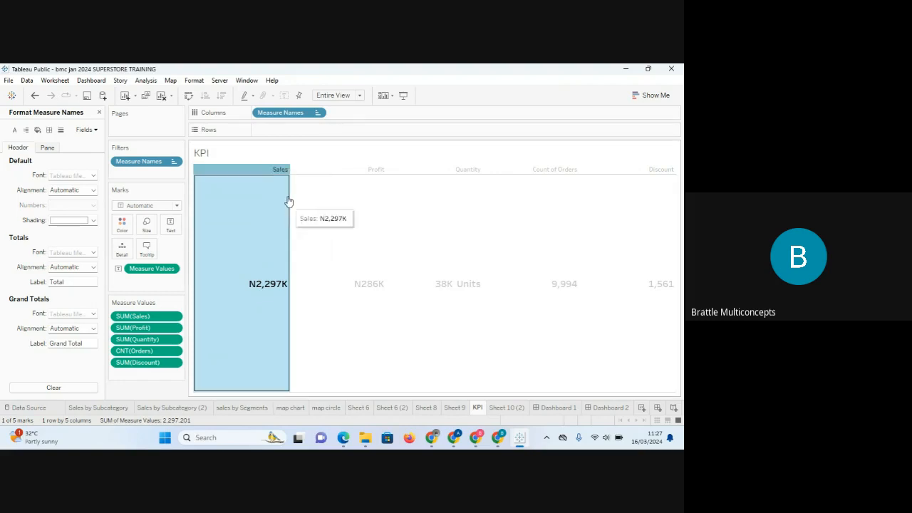
click(44, 147)
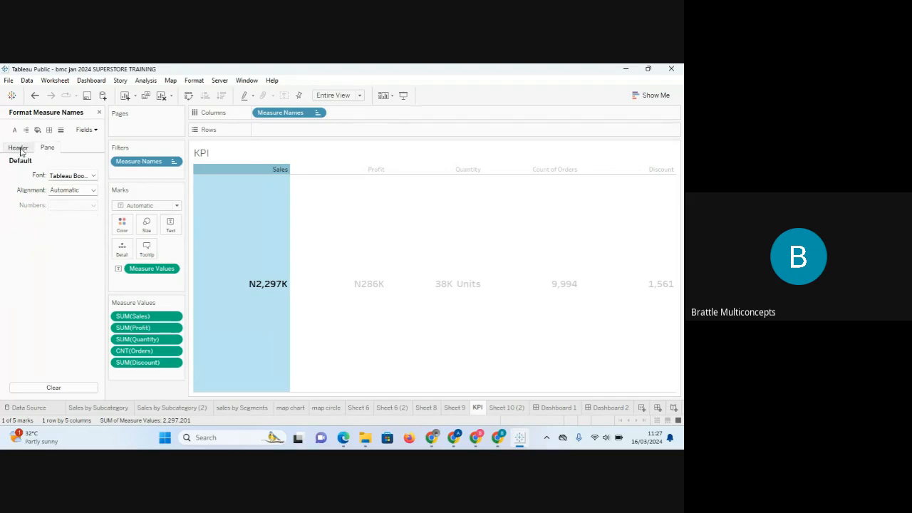
click(20, 148)
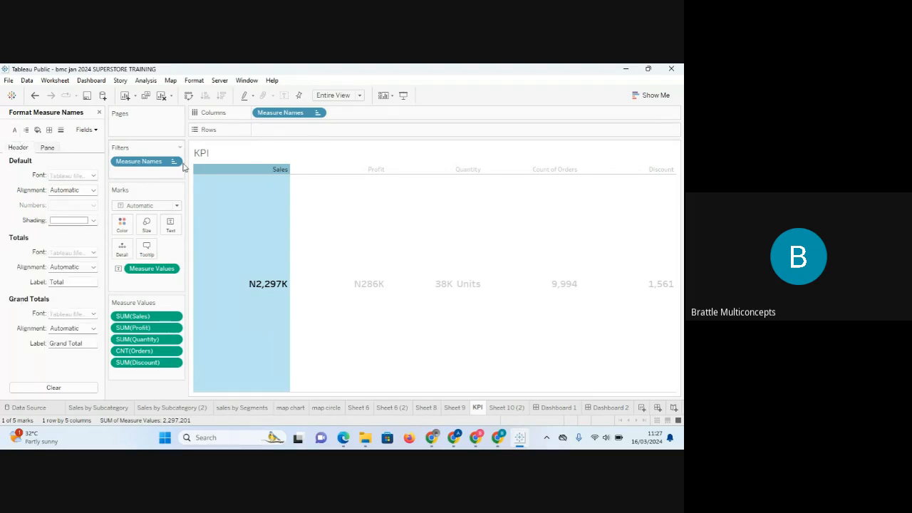
click(93, 190)
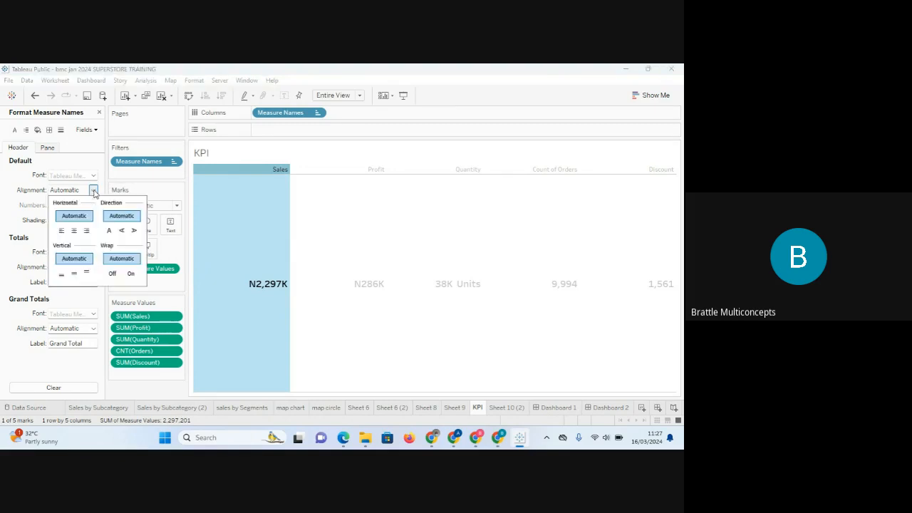
click(239, 156)
- Hide the title of the KPI worksheet
double_click(238, 156)
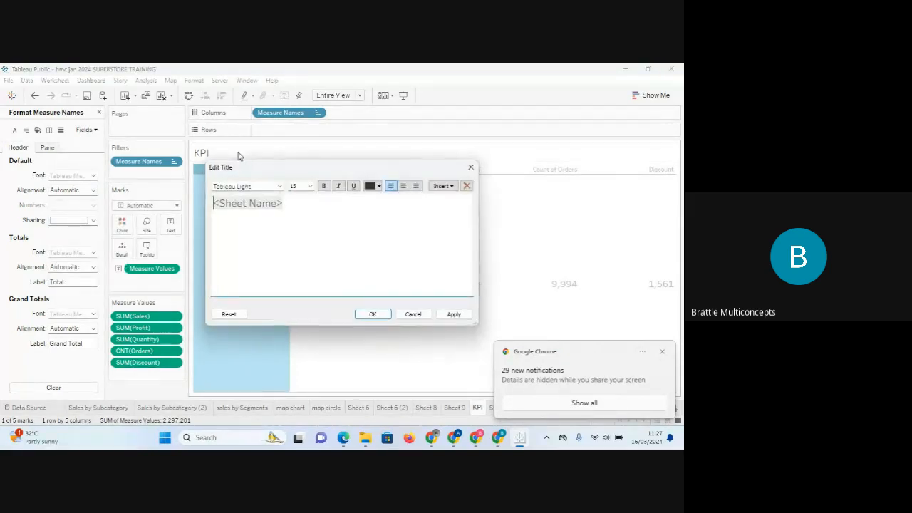
click(470, 169)
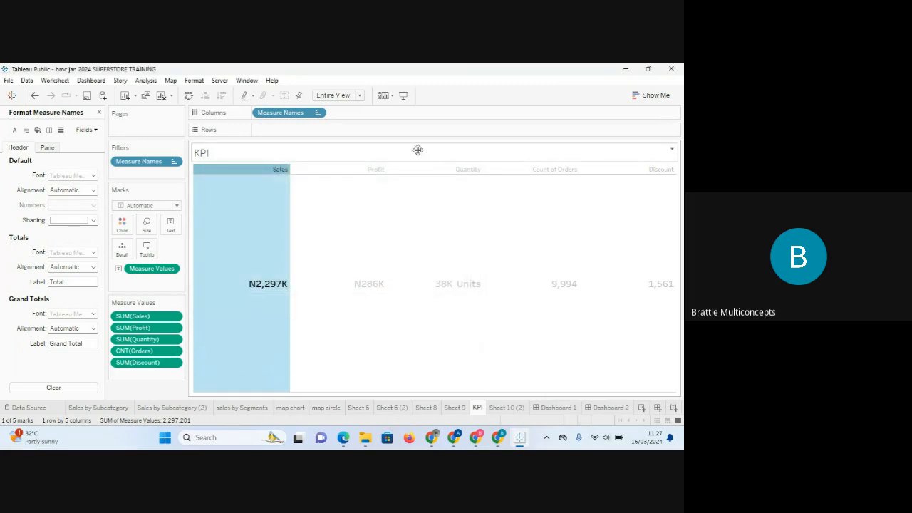
right_click(419, 154)
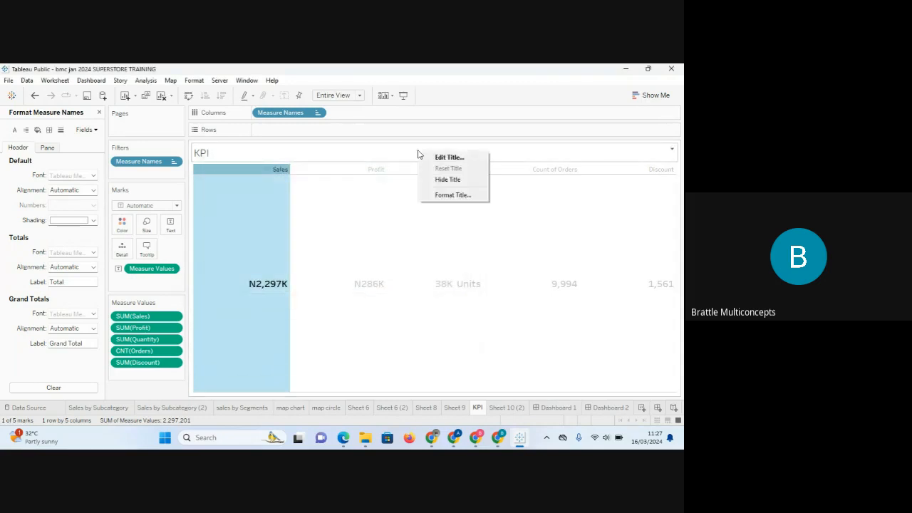
click(446, 179)
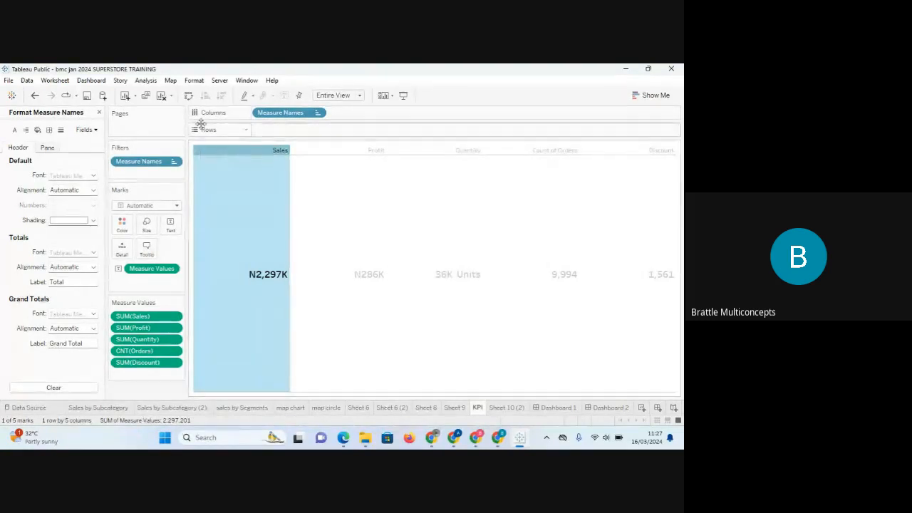
- Open the worksheet's font formatting and examine the font settings offered for the sheet, rows and columns
click(194, 81)
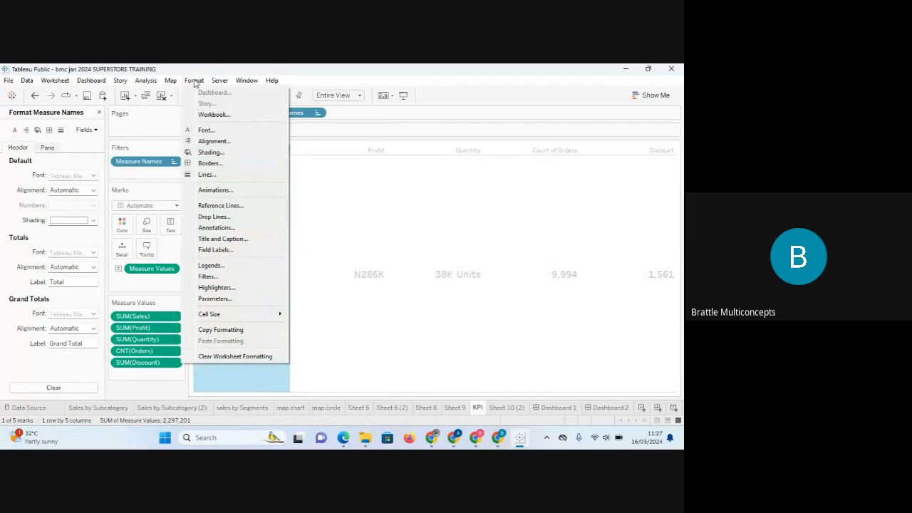
click(212, 131)
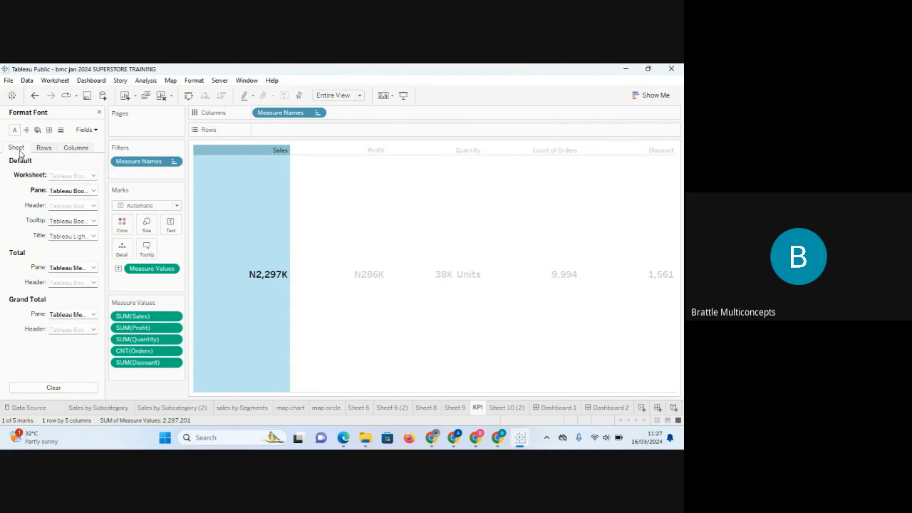
click(45, 150)
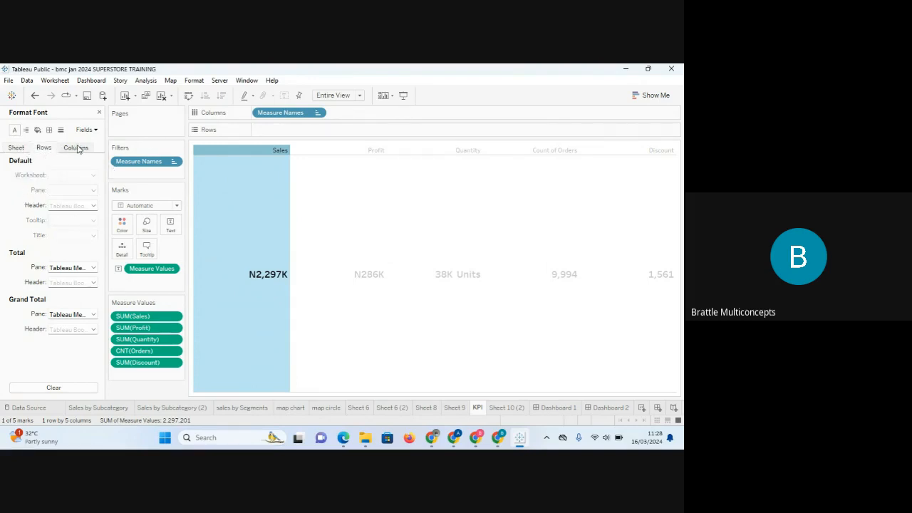
click(77, 147)
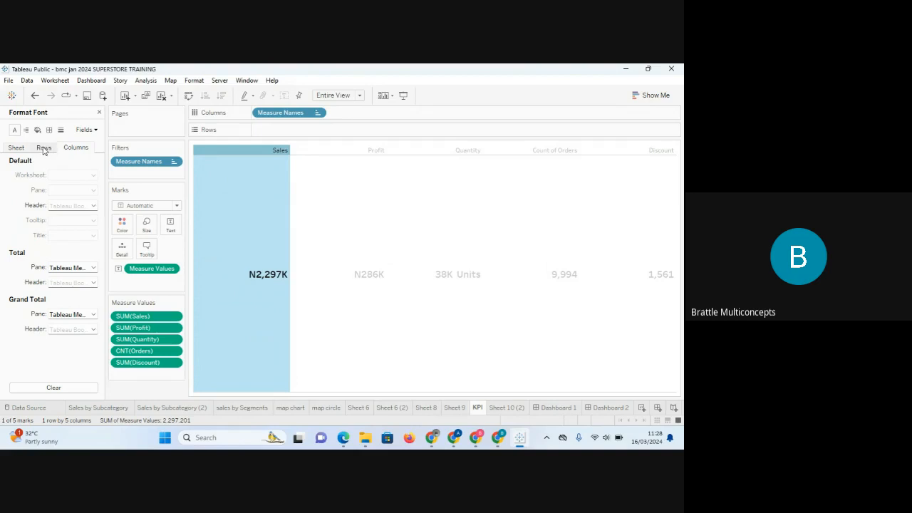
click(44, 148)
click(17, 148)
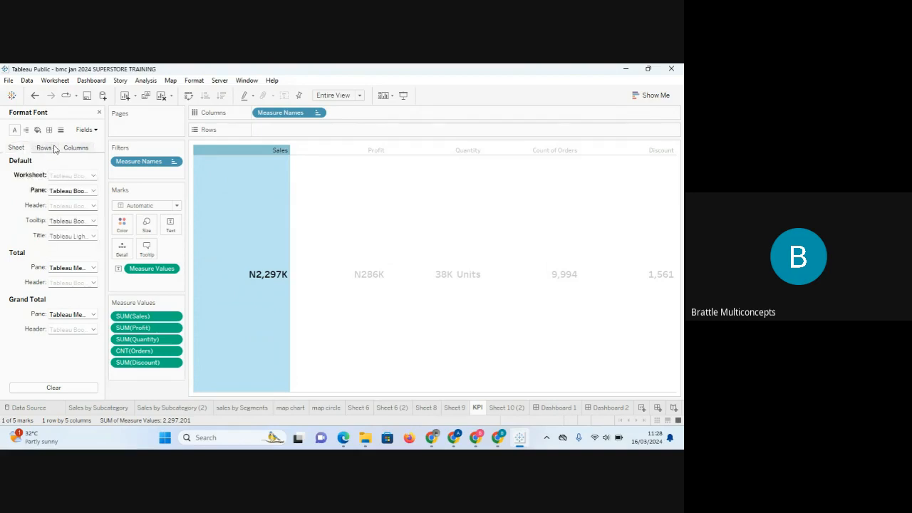
click(78, 148)
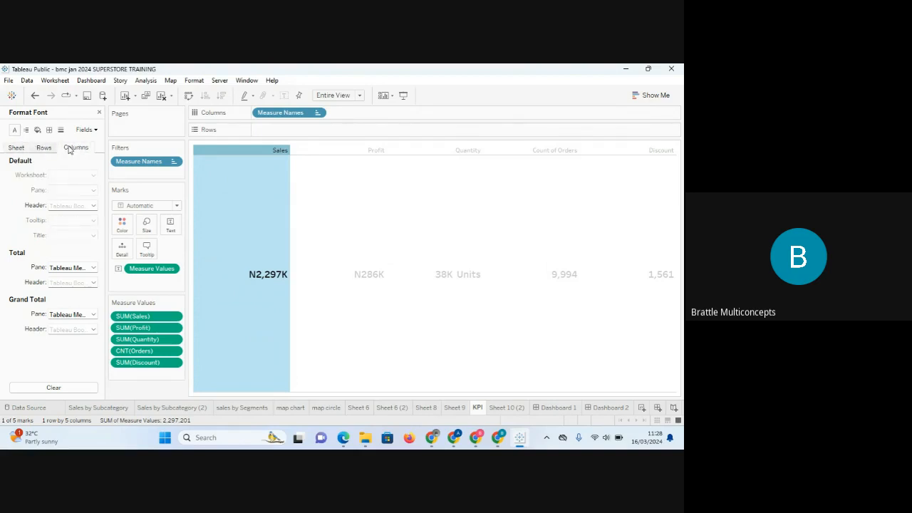
click(17, 150)
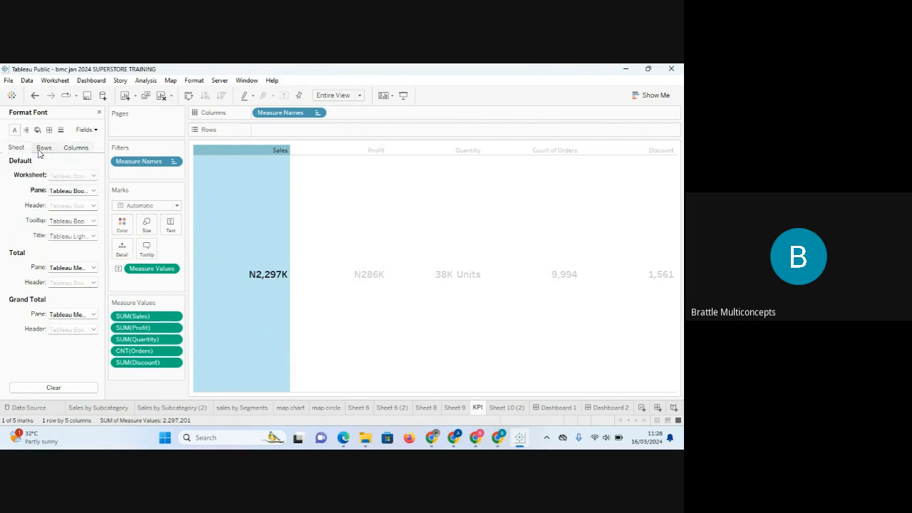
click(39, 153)
- Set the column header font size to 12 and close the font formatting
click(74, 151)
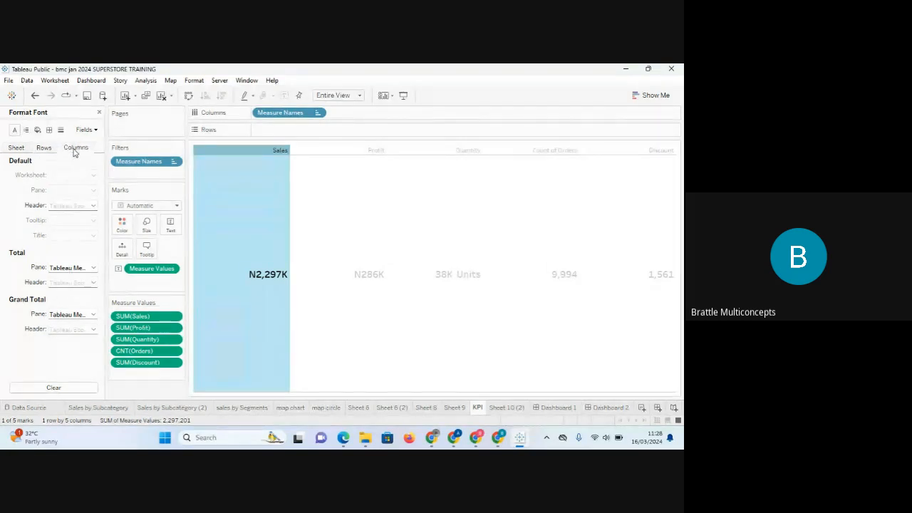
click(93, 206)
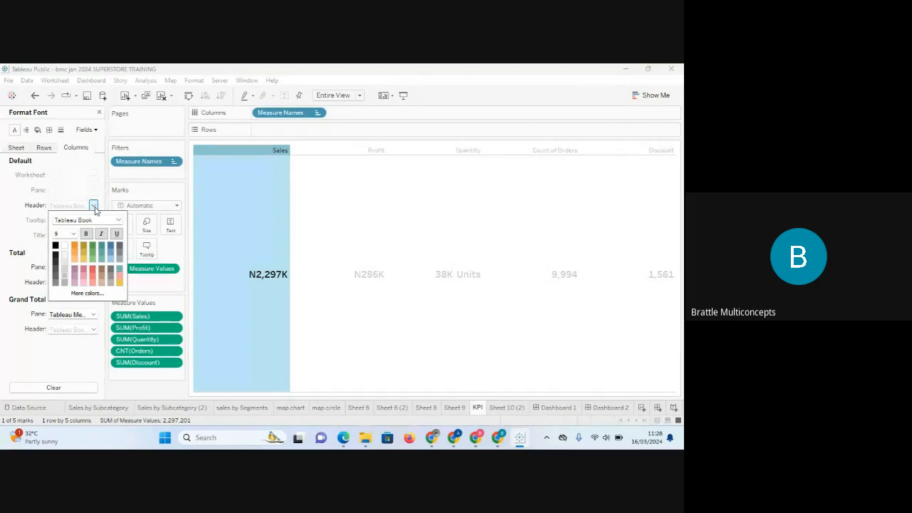
click(73, 234)
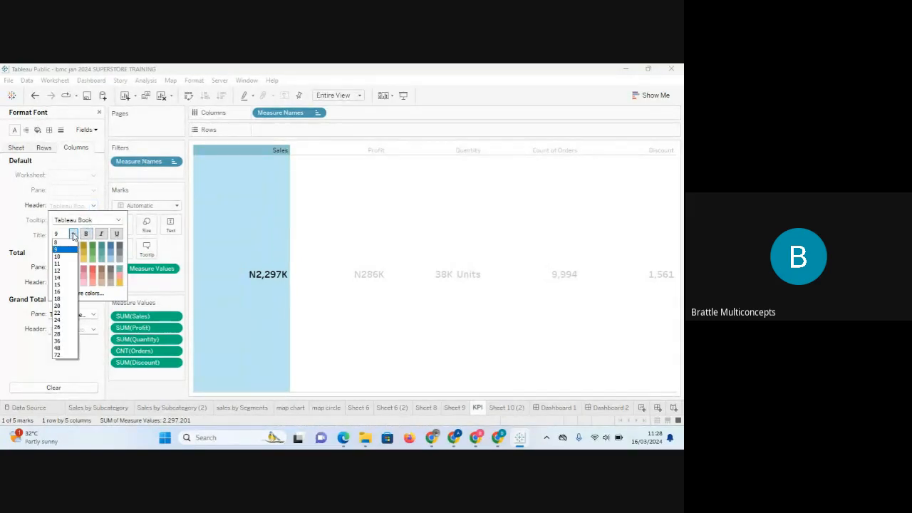
click(57, 271)
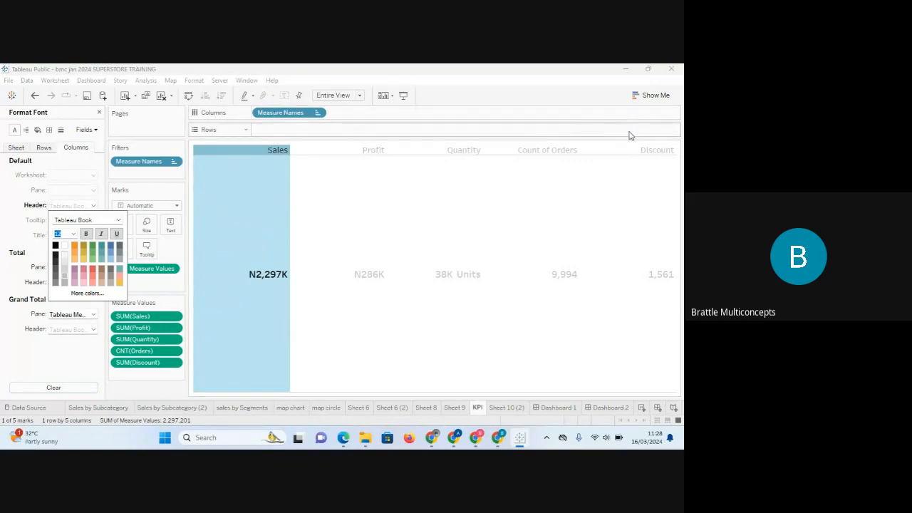
click(98, 116)
click(99, 115)
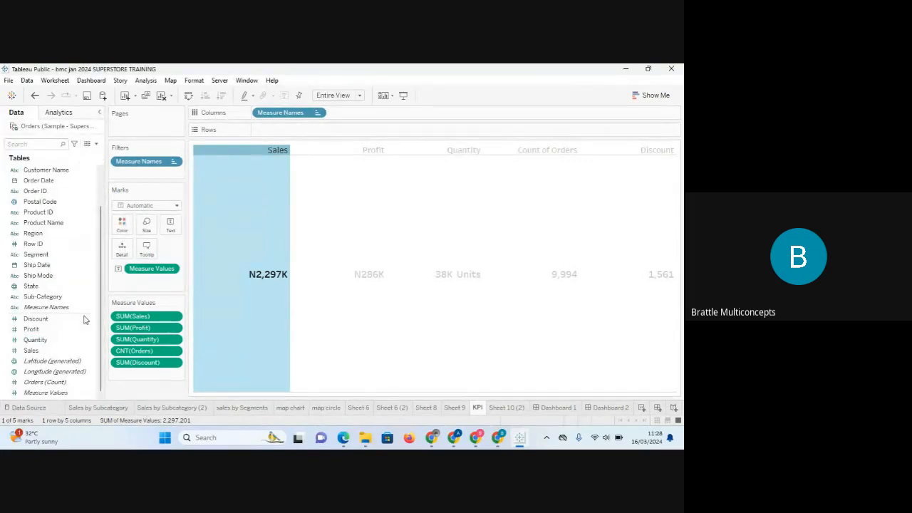
click(34, 320)
click(32, 329)
click(34, 340)
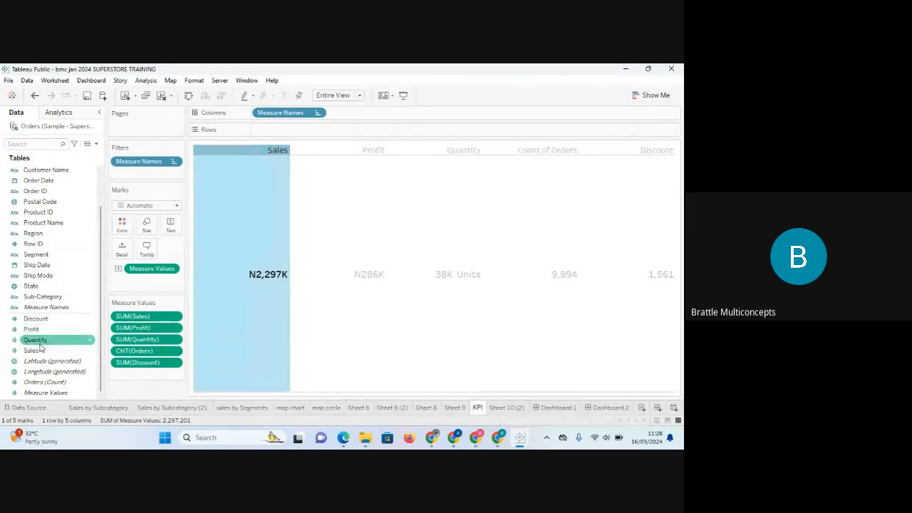
click(36, 351)
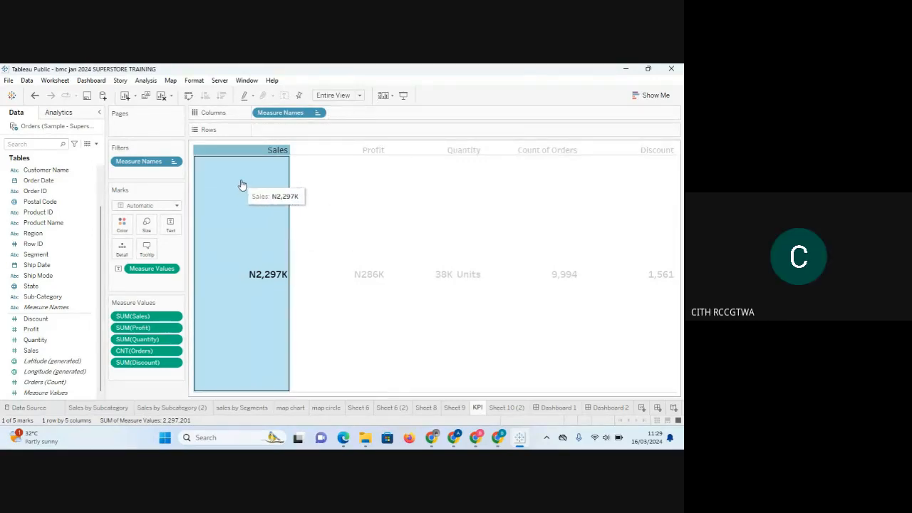
click(319, 248)
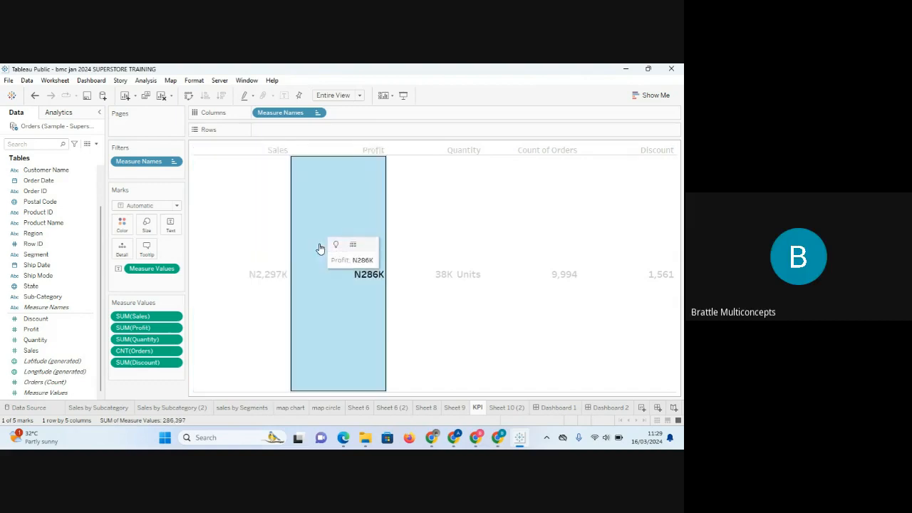
click(152, 396)
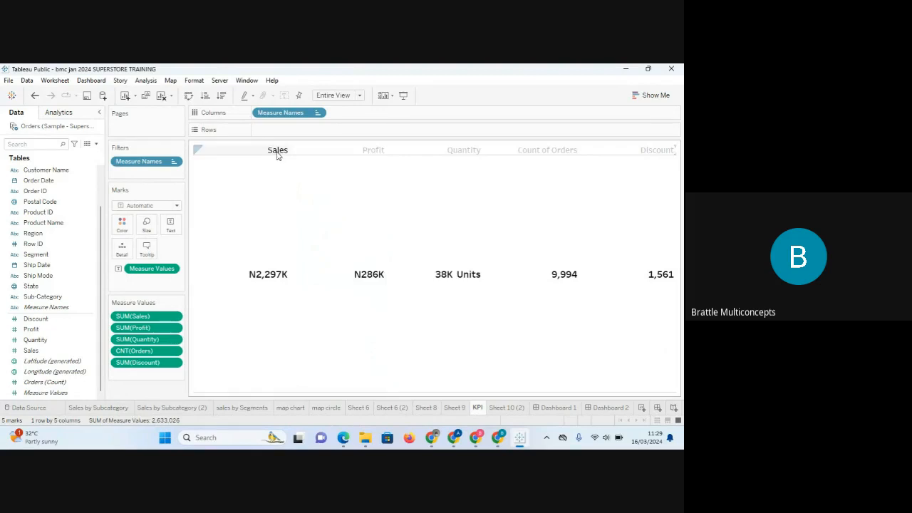
- Try clearing the contents of Sheet 10 (2) and undo the clearing
click(504, 407)
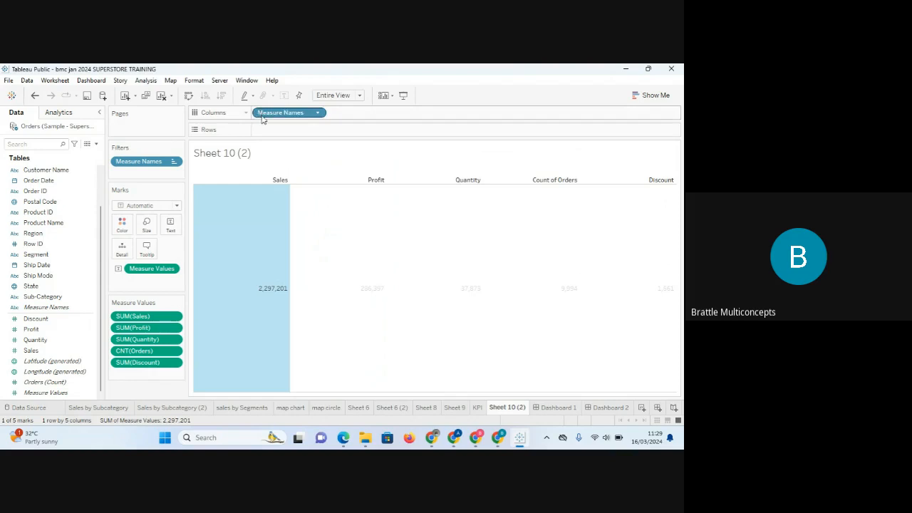
click(161, 95)
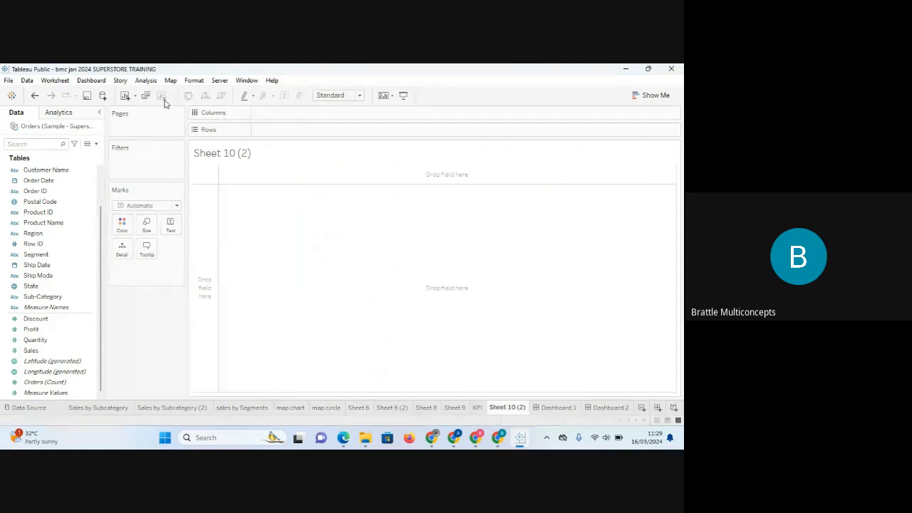
key(ctrl+z)
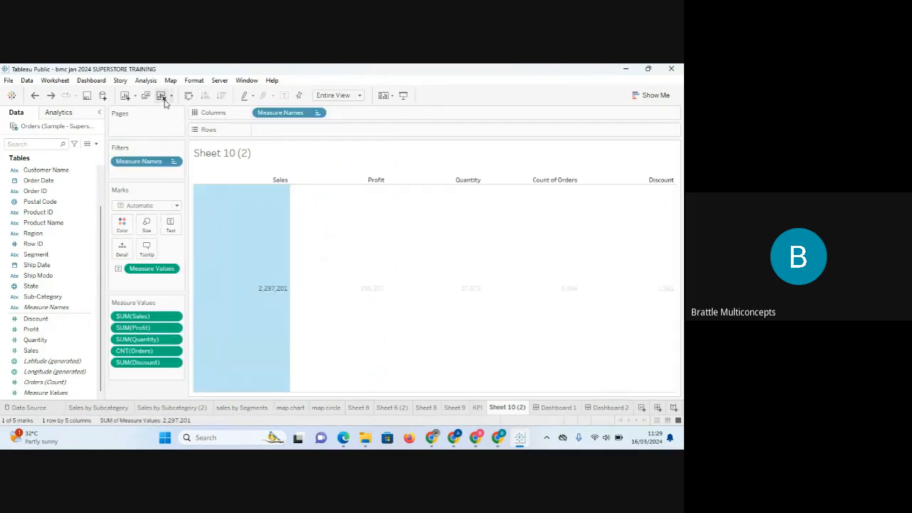
- Create a new worksheet with Measure Values on Rows and Measure Names on Columns
click(641, 408)
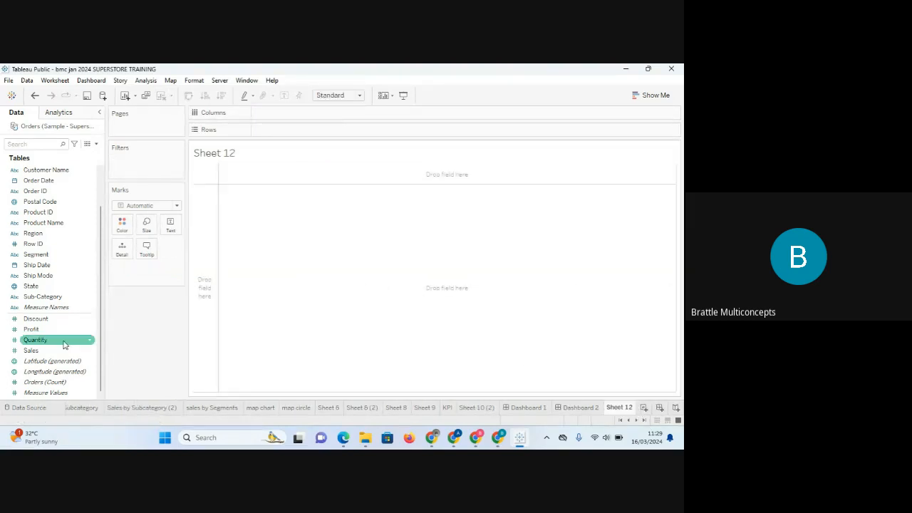
drag(45, 393, 281, 131)
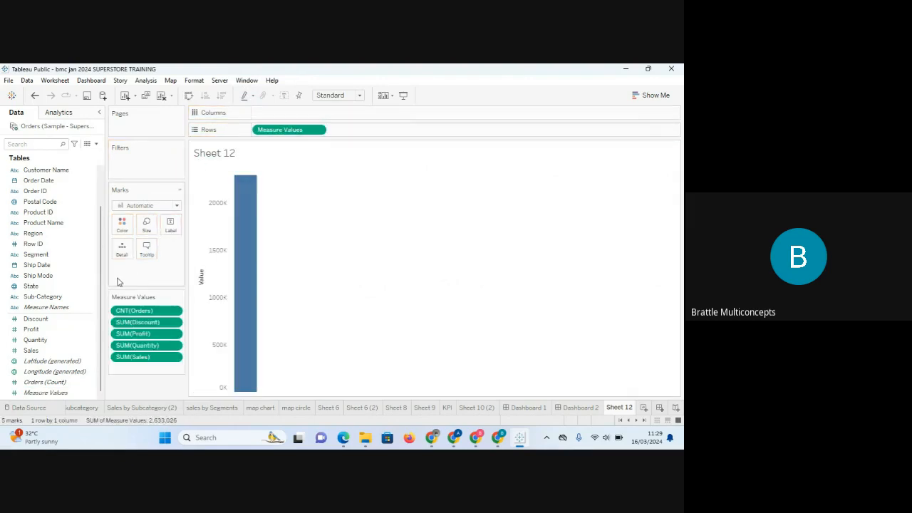
drag(70, 307, 303, 114)
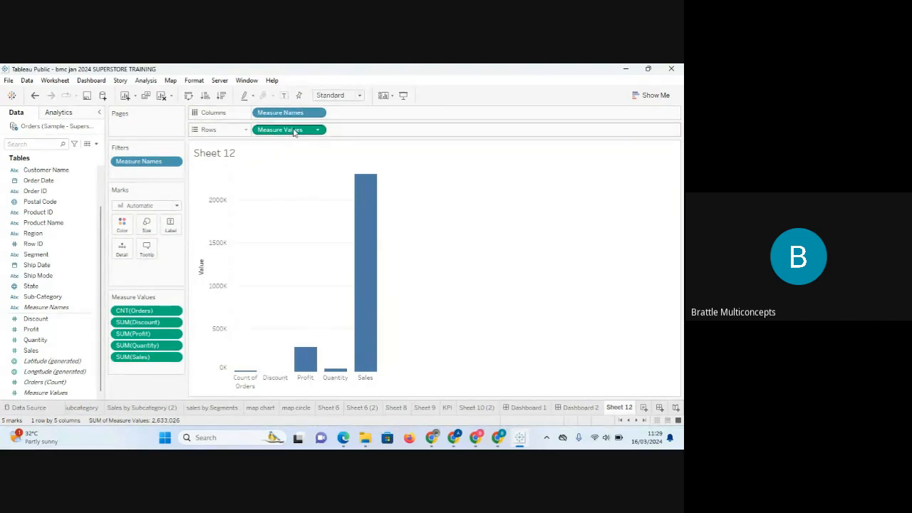
- Convert the new sheet's bar chart to a text table and swap its rows and columns
click(650, 95)
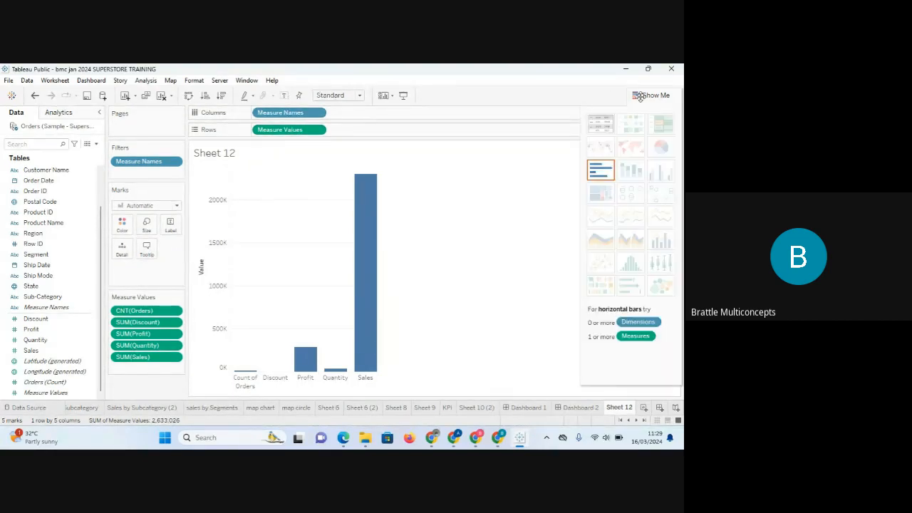
click(597, 131)
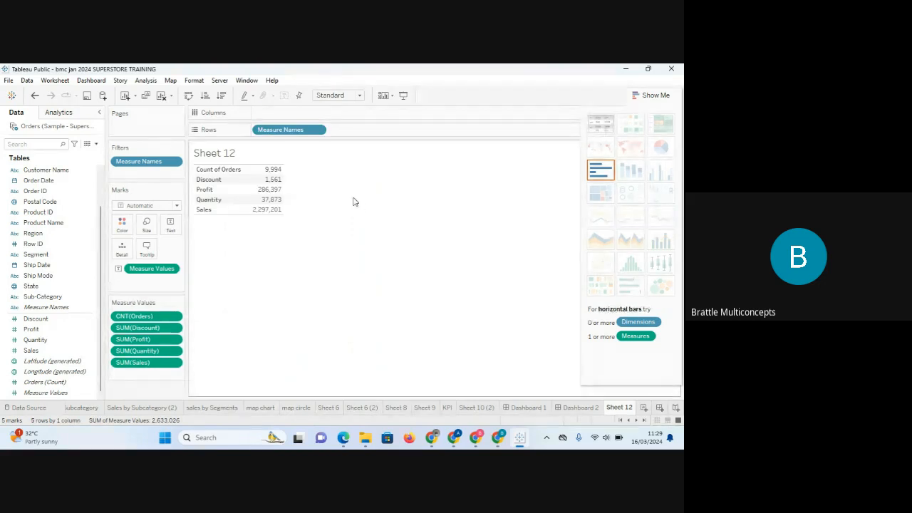
click(189, 95)
mouse_move(298, 197)
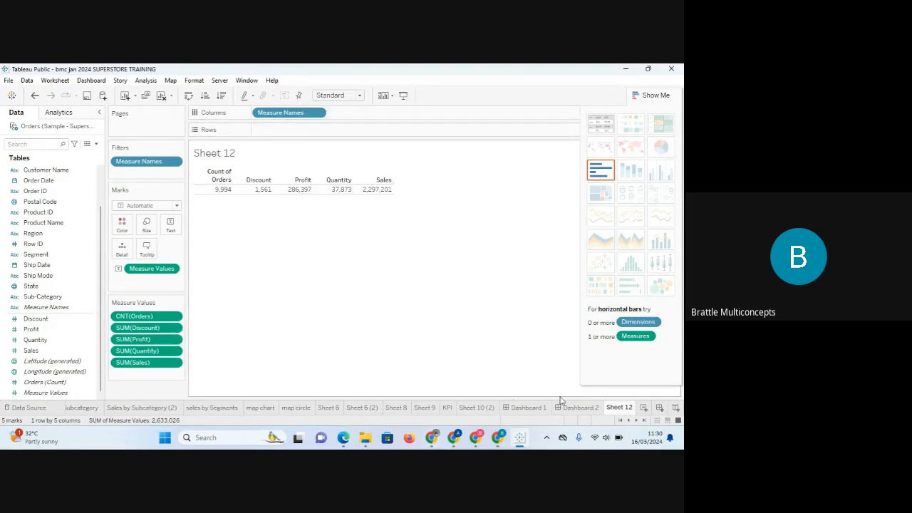
- Delete the Sheet 12 worksheet and return to the KPI sheet
right_click(617, 411)
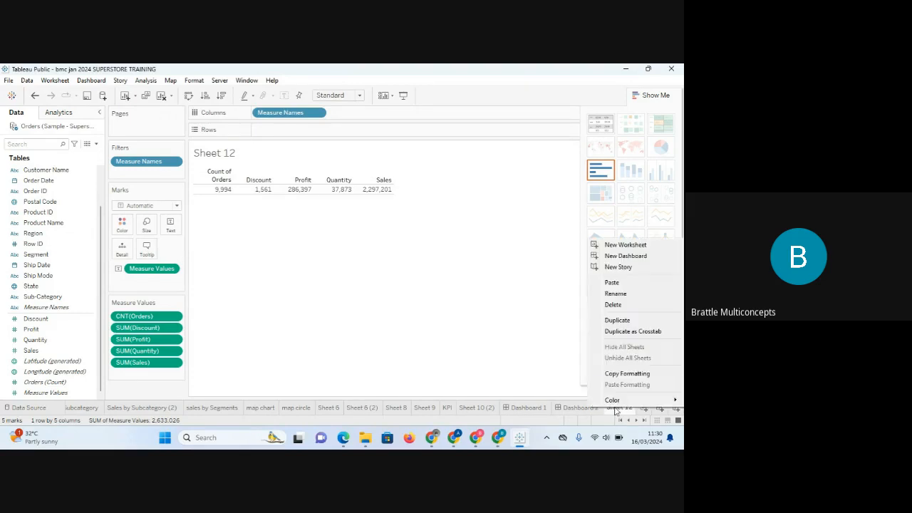
click(613, 305)
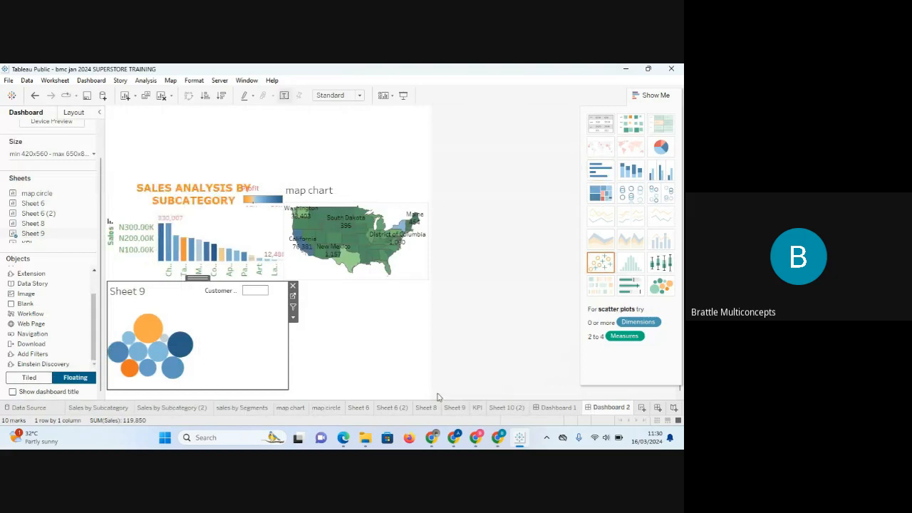
click(477, 409)
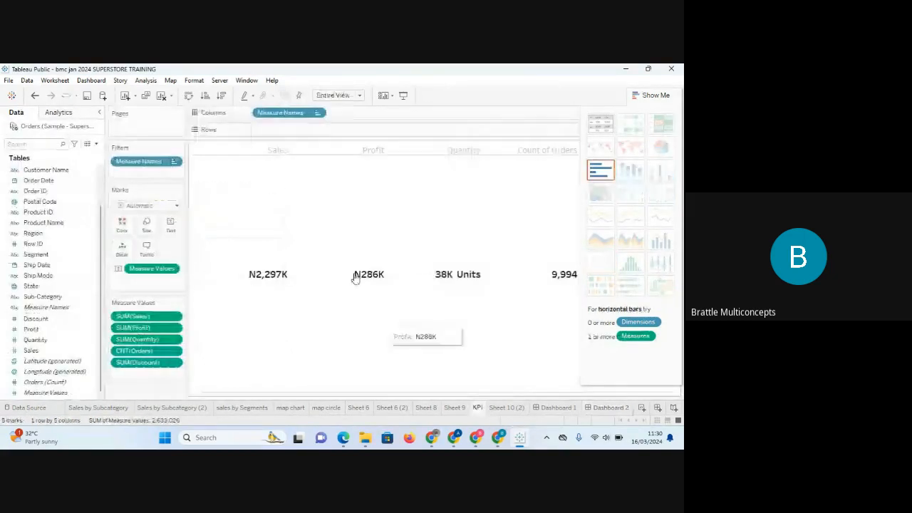
- Make the KPI table's column header font bold
click(278, 151)
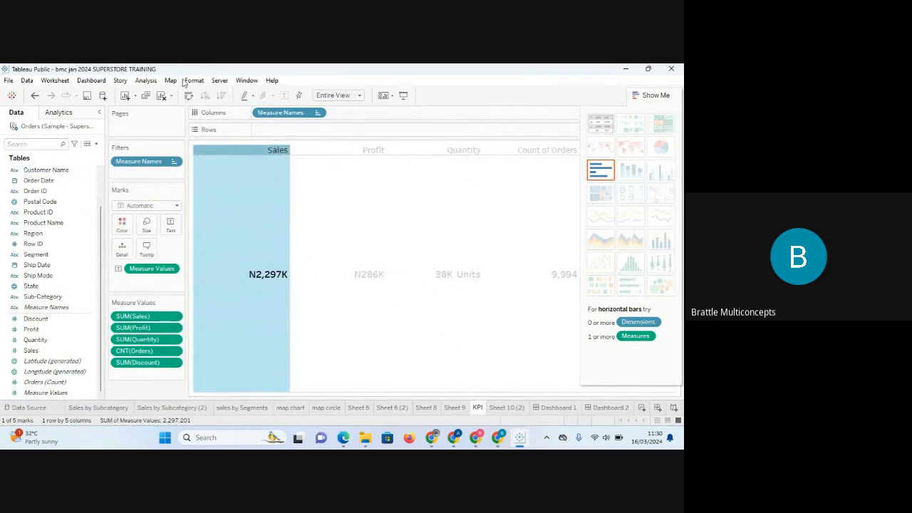
click(309, 243)
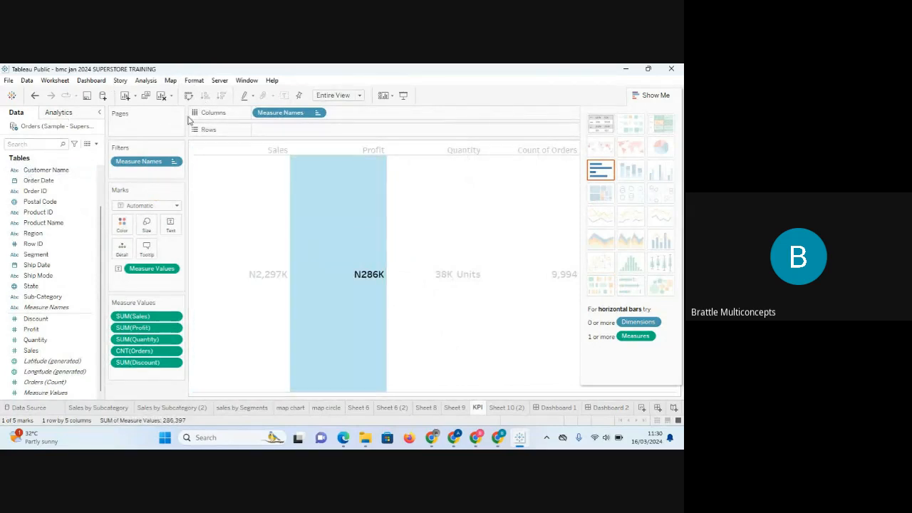
click(195, 82)
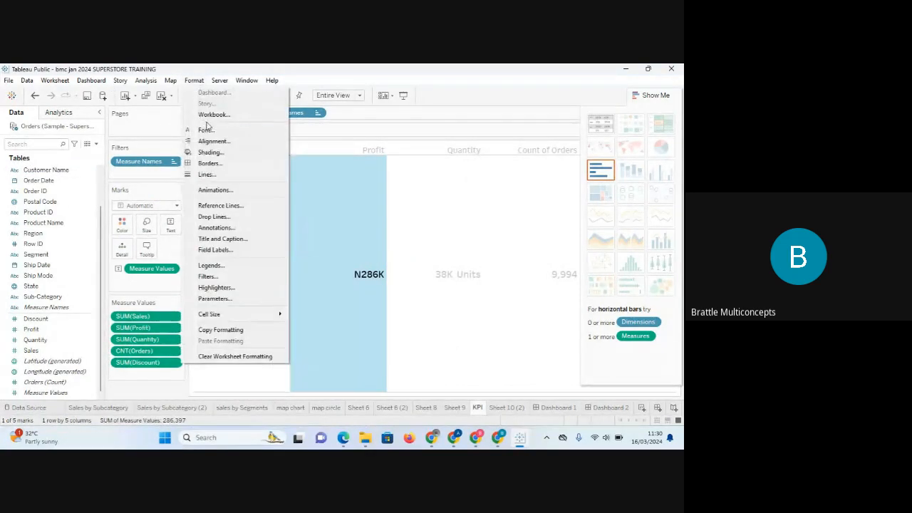
click(214, 130)
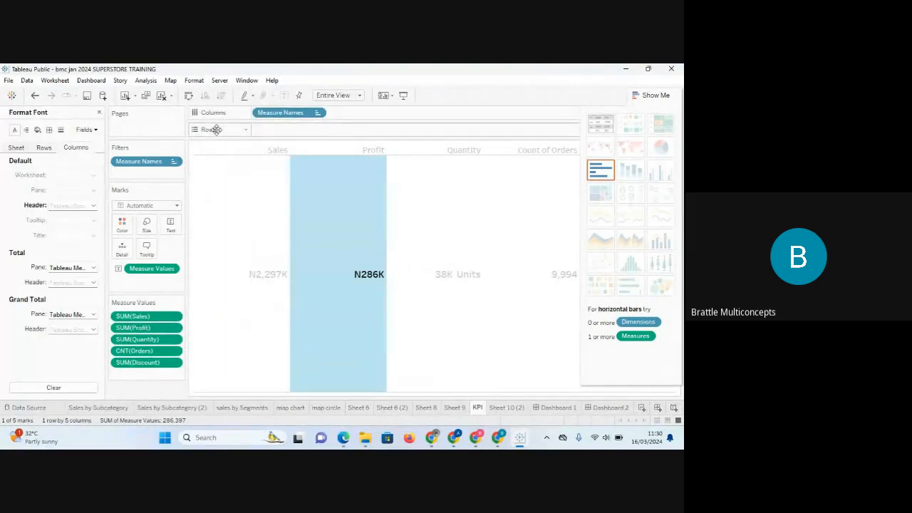
click(92, 204)
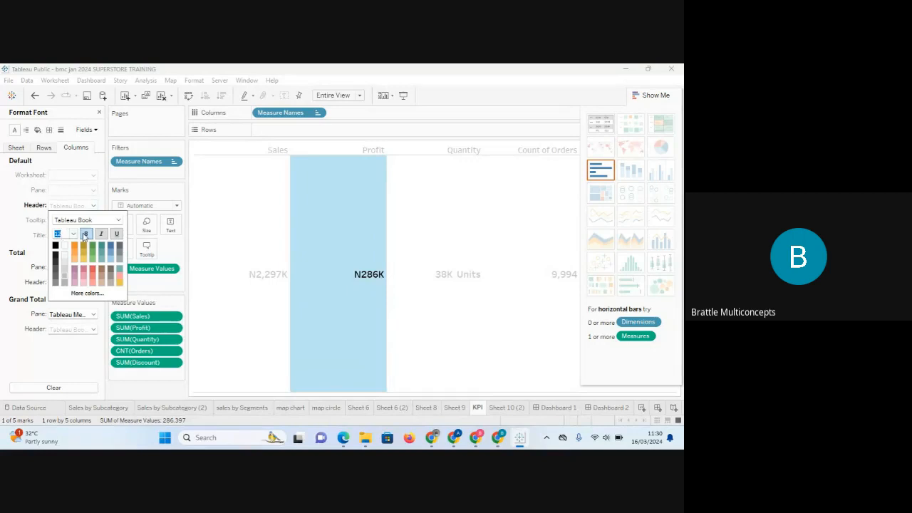
click(86, 235)
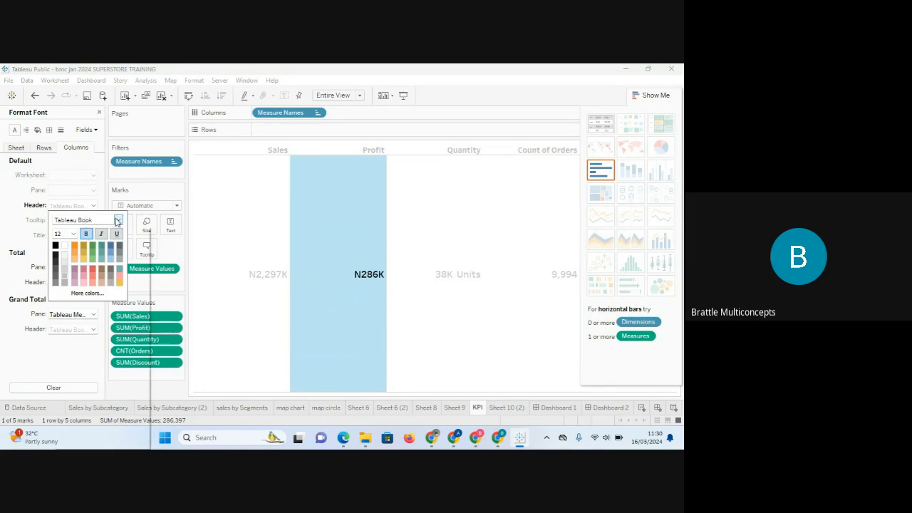
click(118, 221)
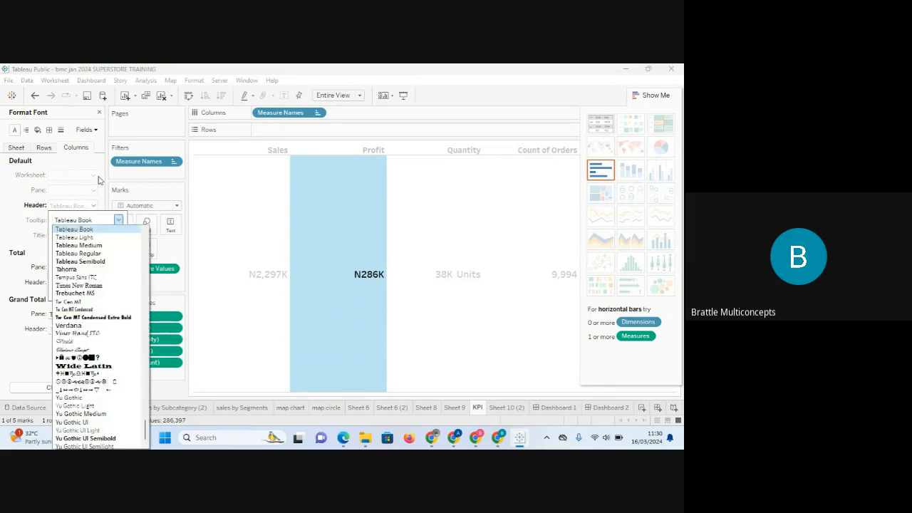
click(9, 202)
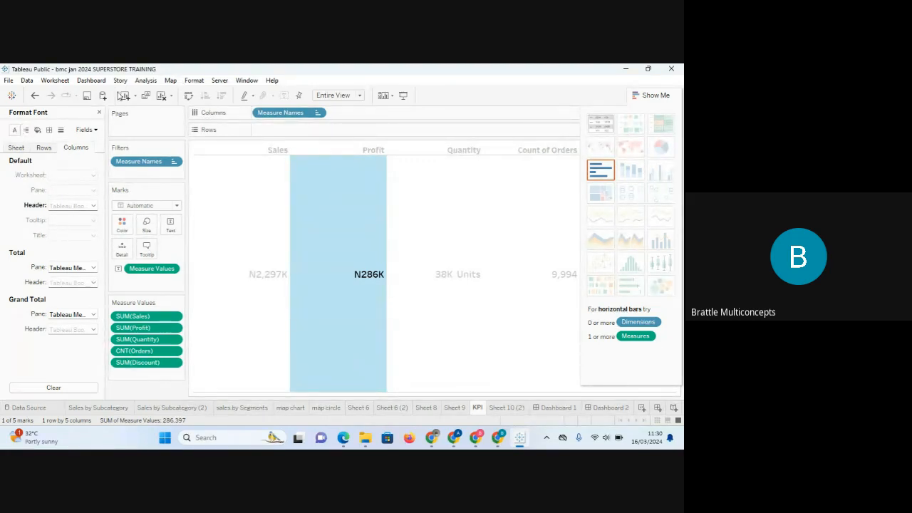
- Center the KPI table's column headers horizontally
click(199, 83)
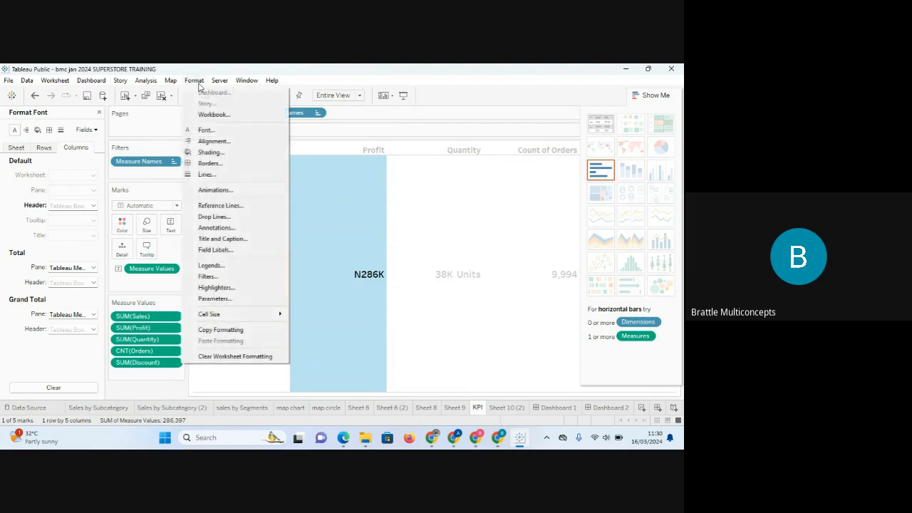
click(27, 131)
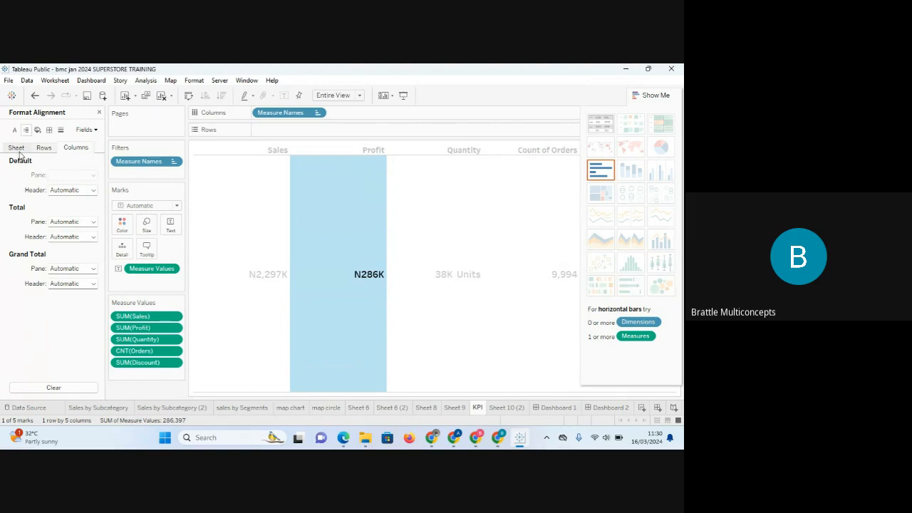
click(70, 152)
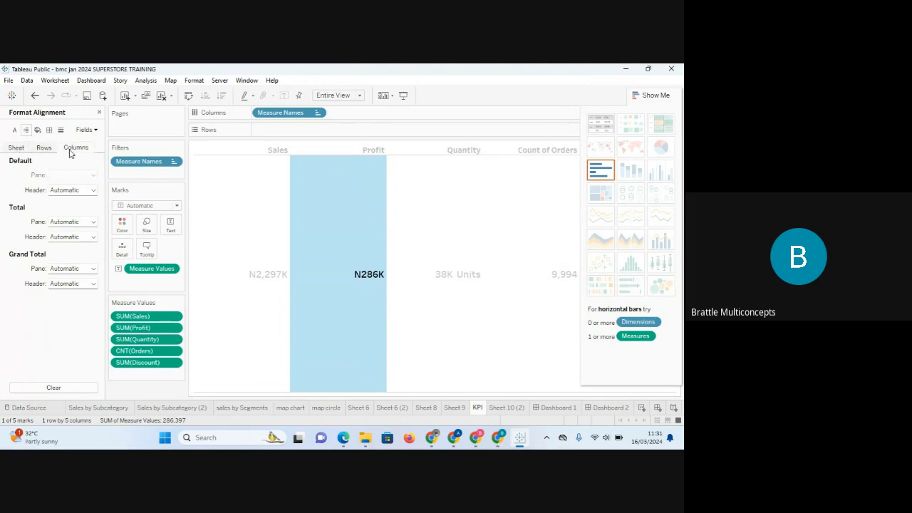
click(91, 190)
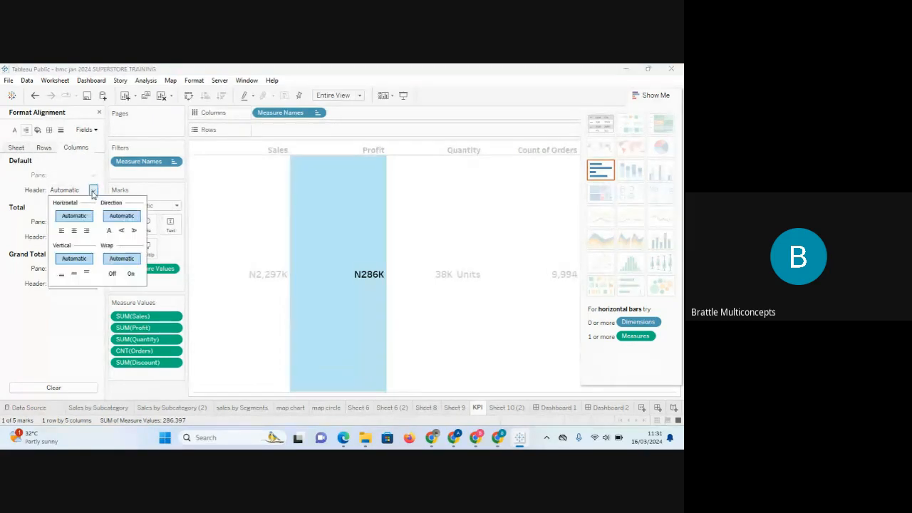
click(73, 232)
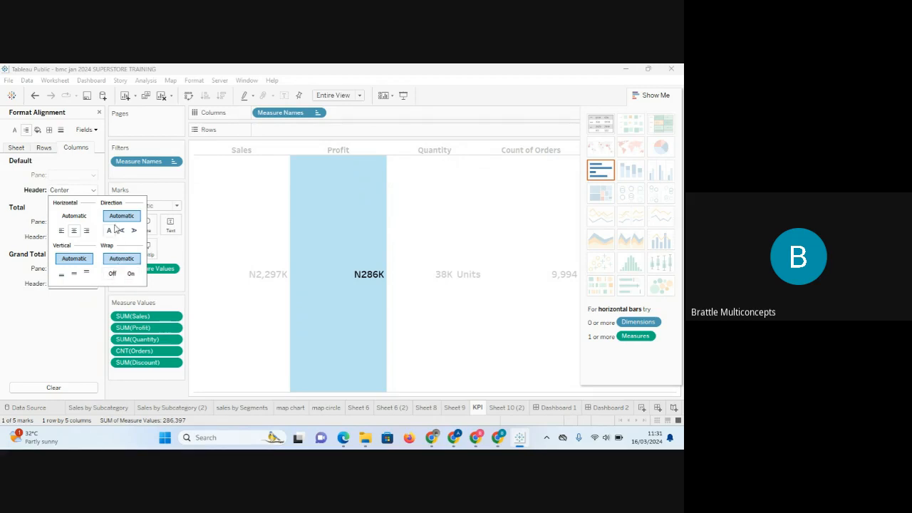
click(45, 148)
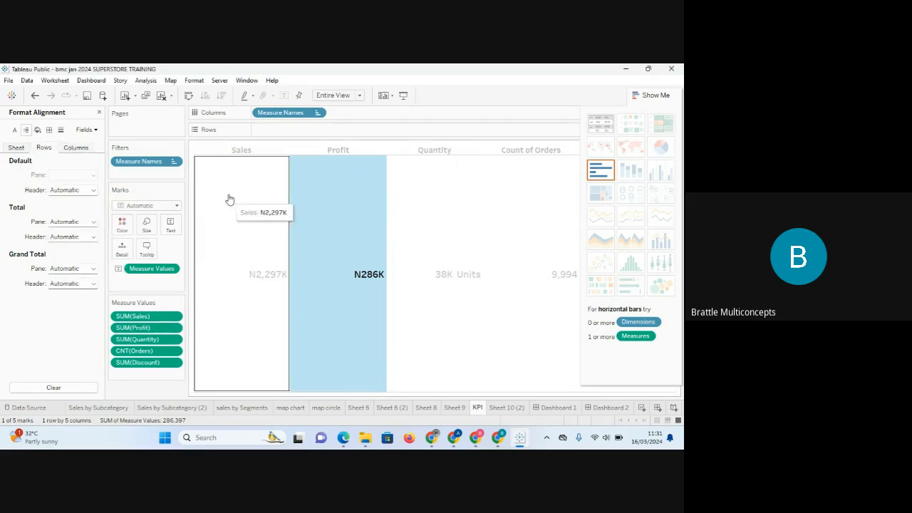
click(73, 149)
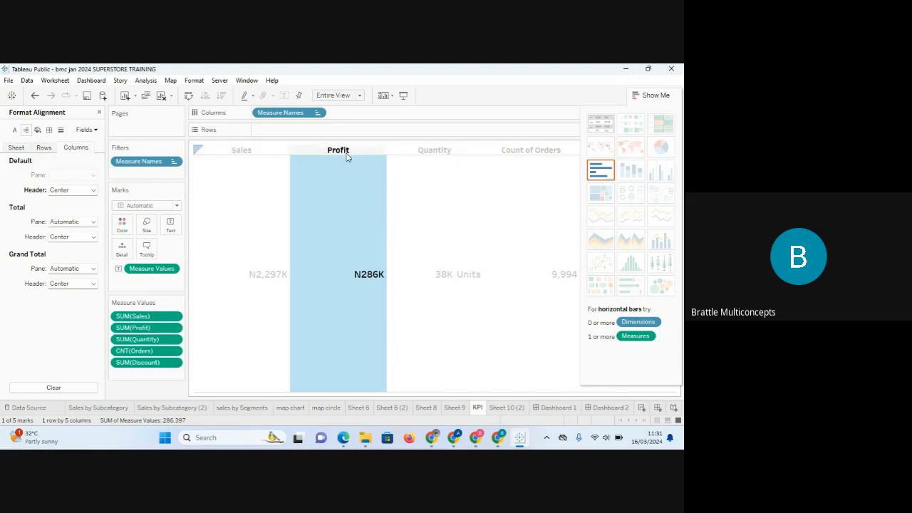
- Apply a pale teal shading to the KPI table's column headers
click(38, 130)
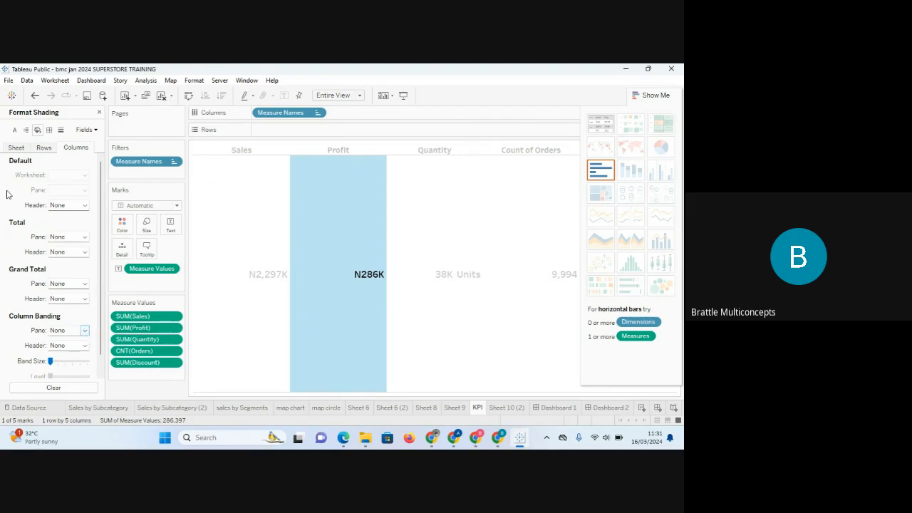
click(83, 206)
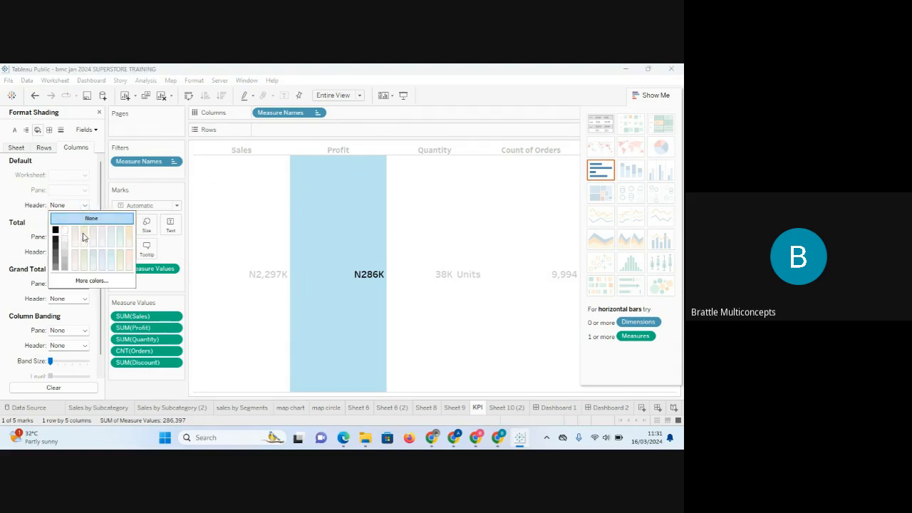
click(84, 233)
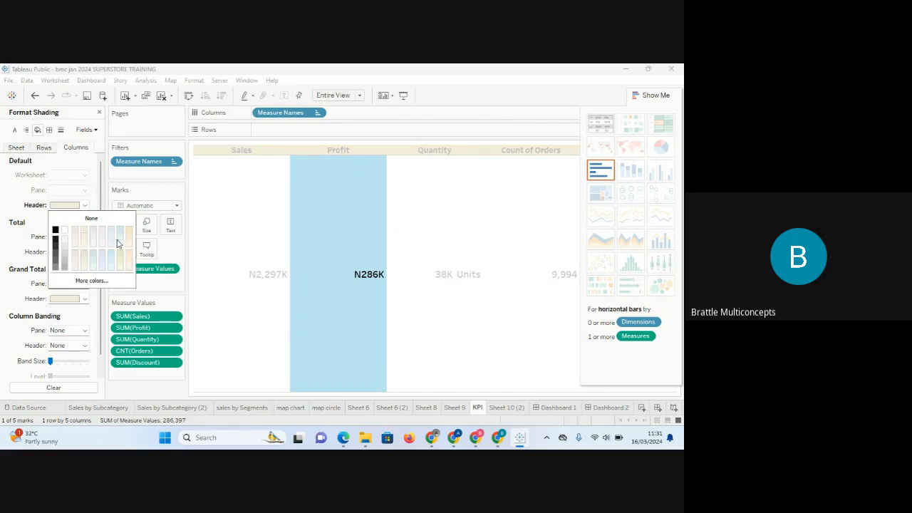
click(194, 220)
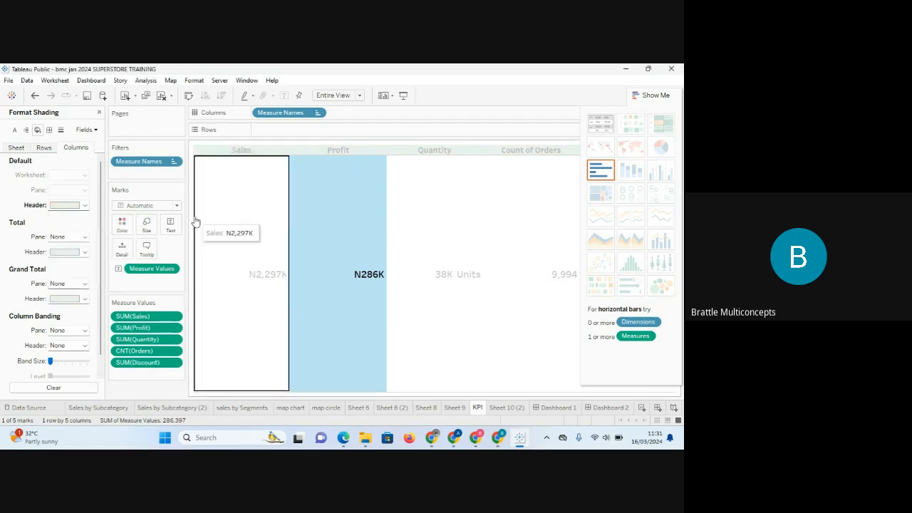
click(197, 220)
click(383, 213)
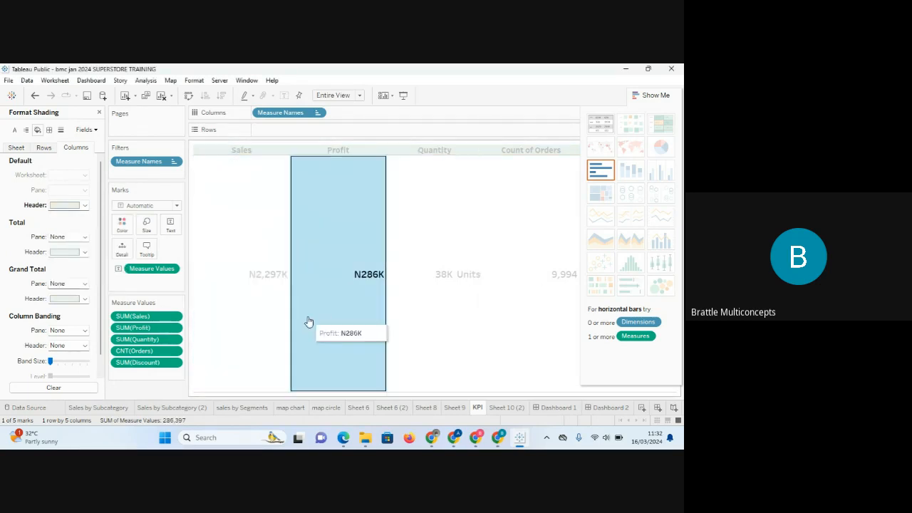
- Hide the Show Me chart suggestions, check Sheet 9, and clear the Profit selection on the KPI sheet
click(647, 97)
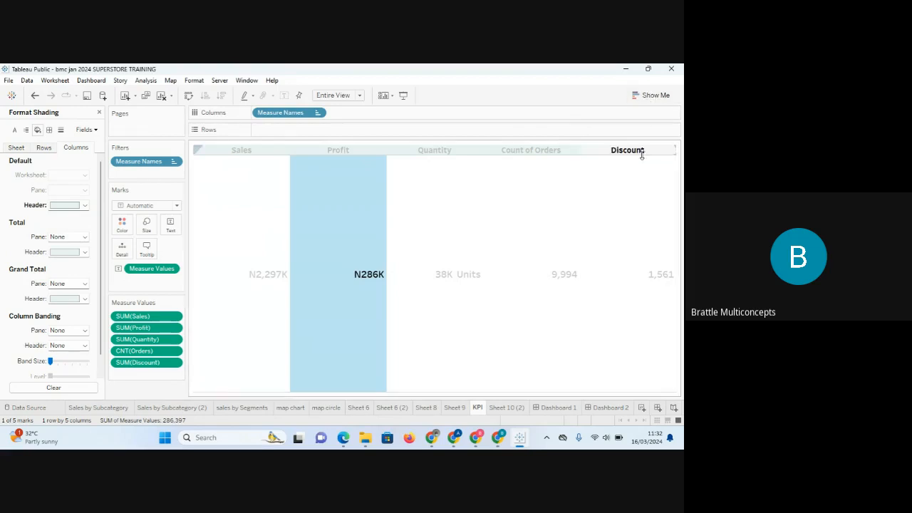
click(455, 407)
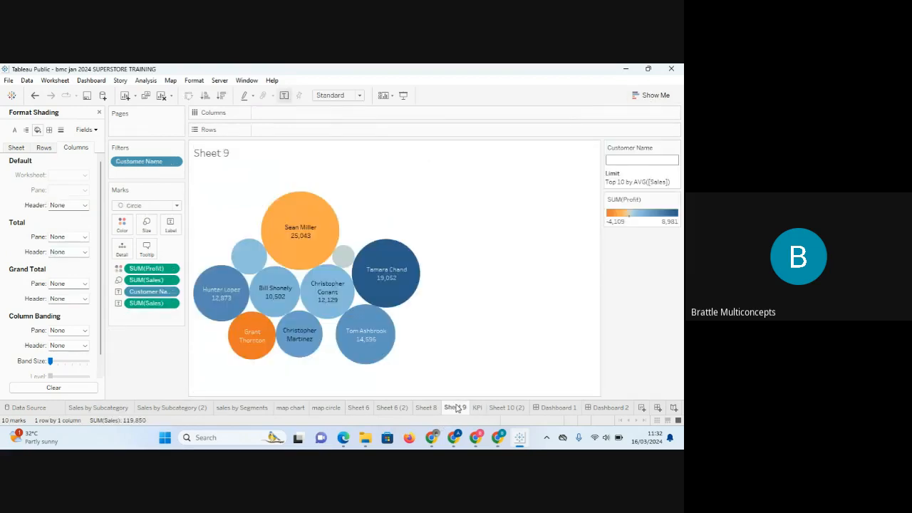
click(476, 407)
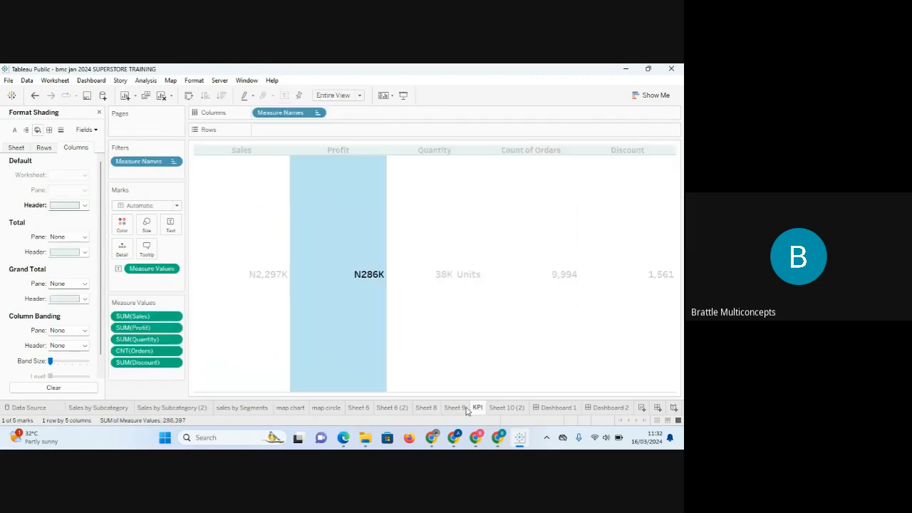
key(Escape)
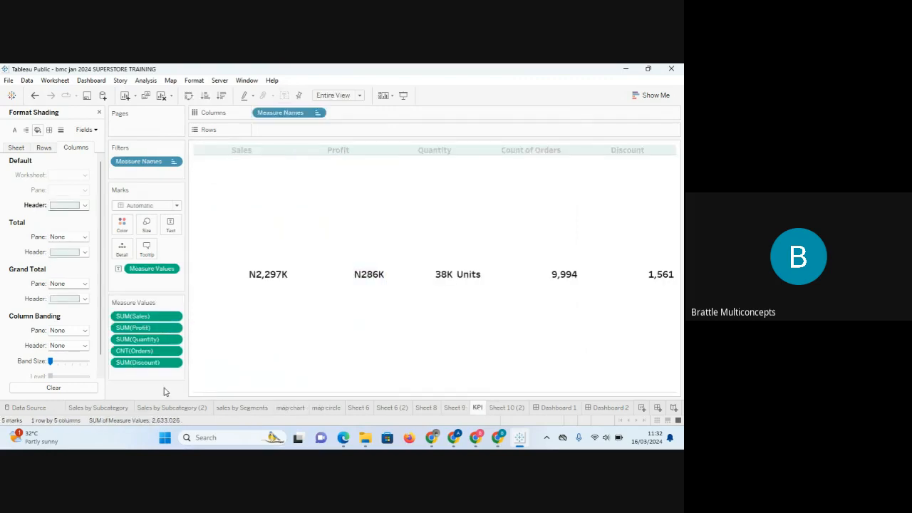
- Set the font color of the KPI table's column headers to black
click(241, 151)
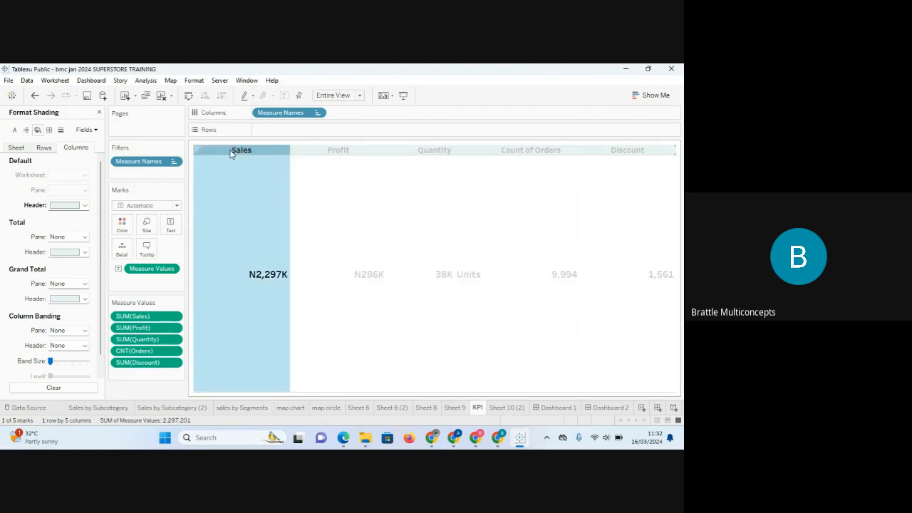
click(194, 82)
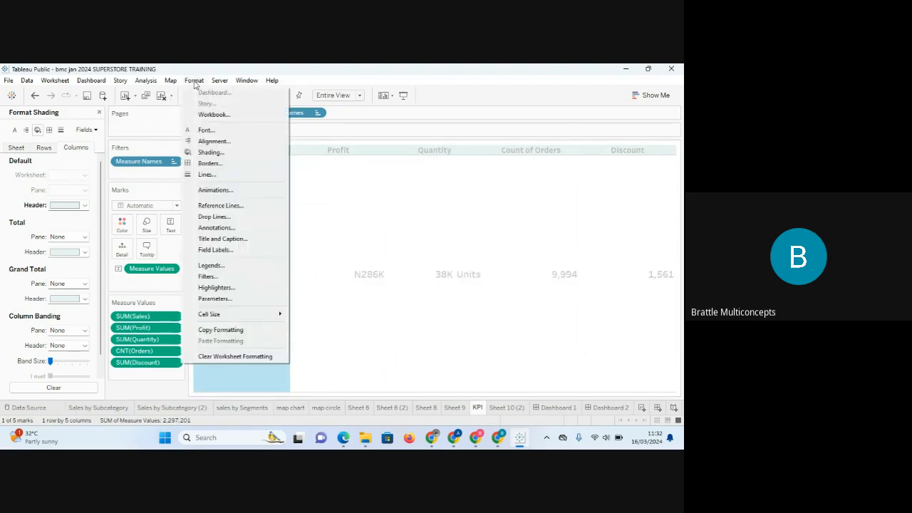
click(205, 130)
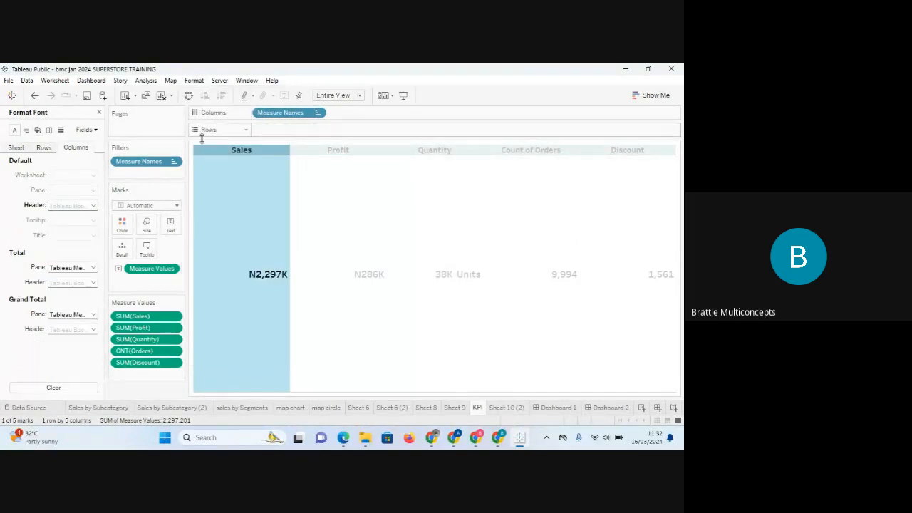
click(93, 206)
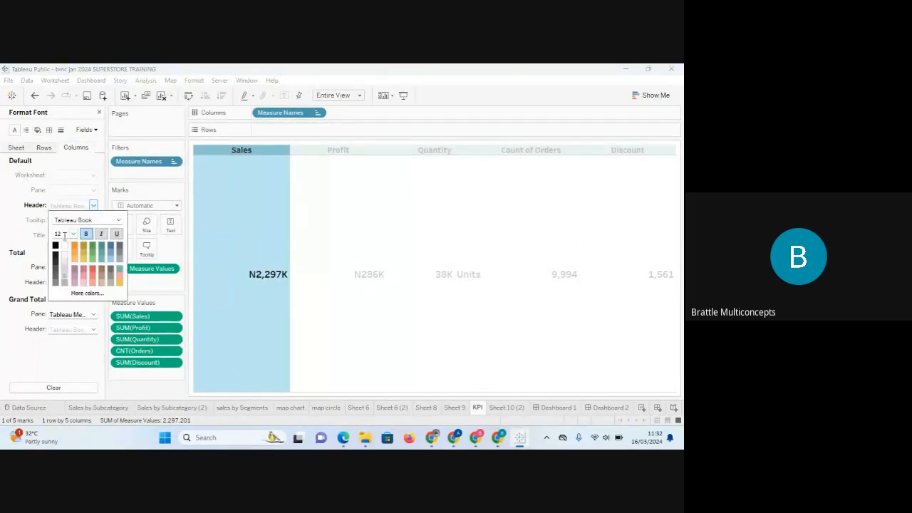
click(55, 246)
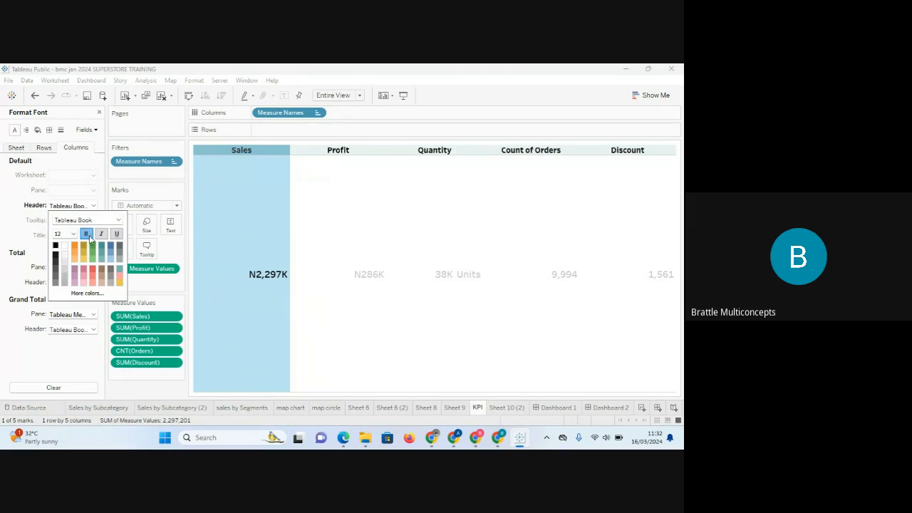
click(139, 391)
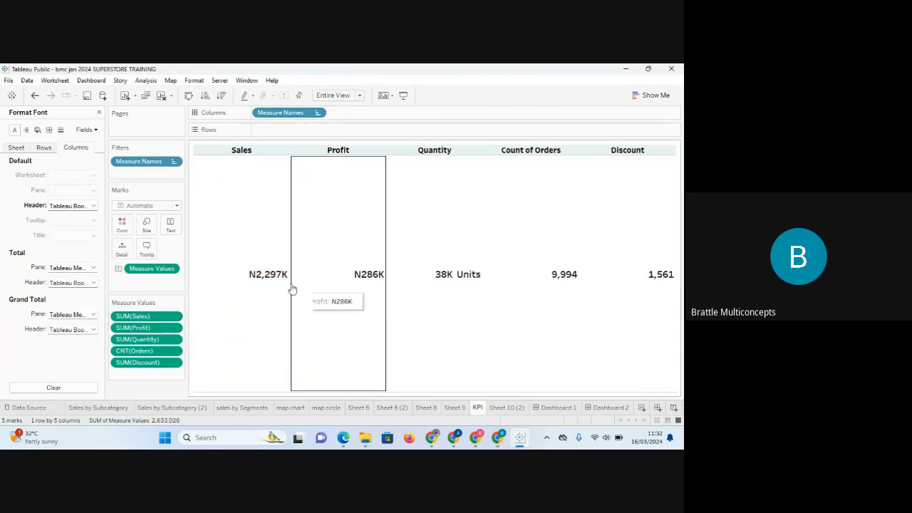
- Set the font color of the values in the KPI table's pane to blue
right_click(263, 283)
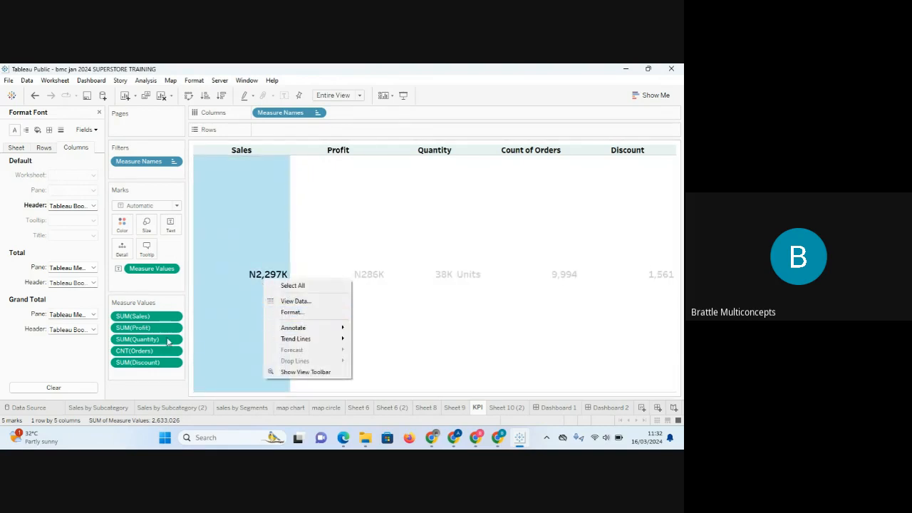
click(15, 148)
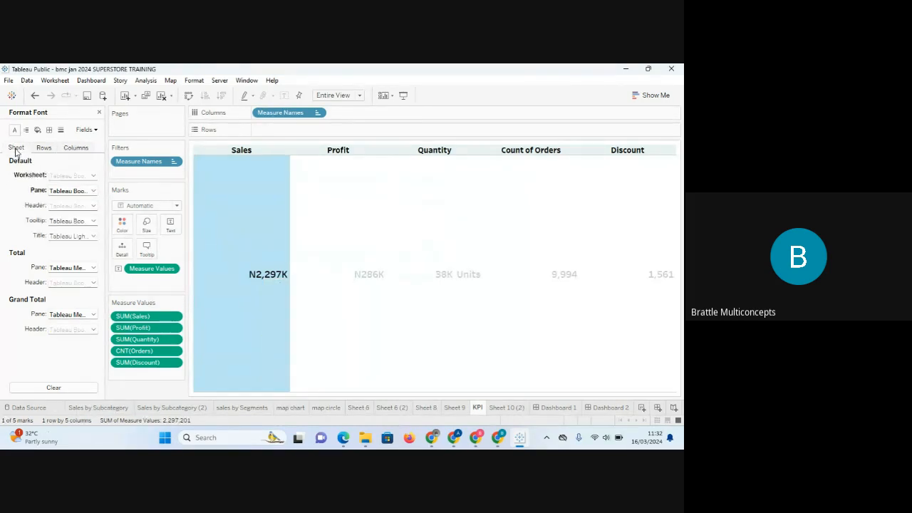
click(92, 190)
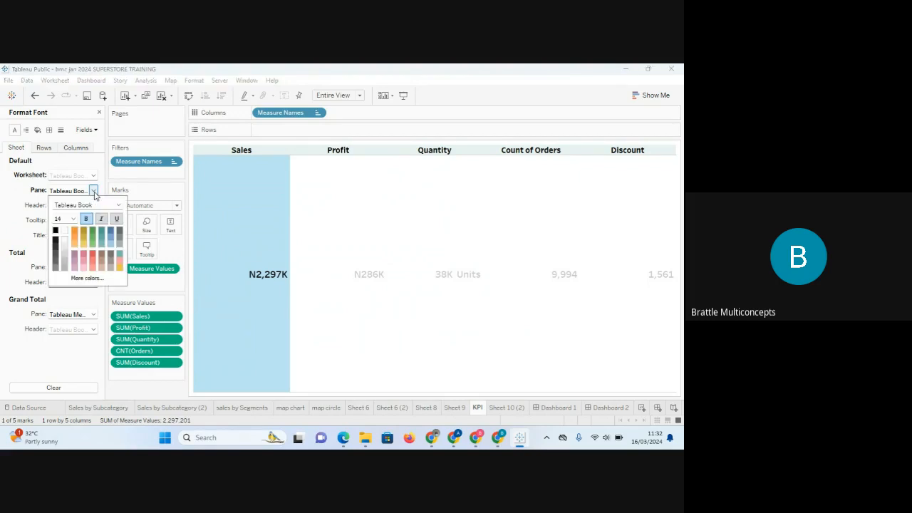
click(110, 233)
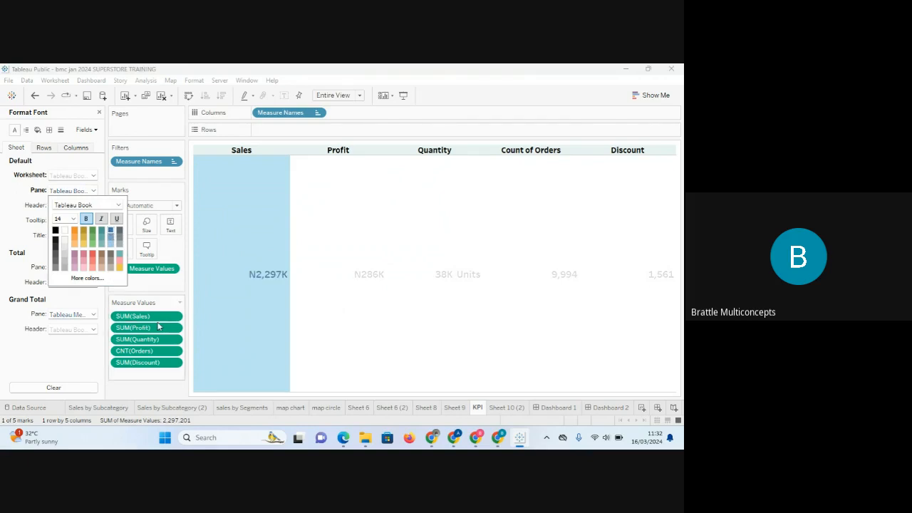
click(82, 359)
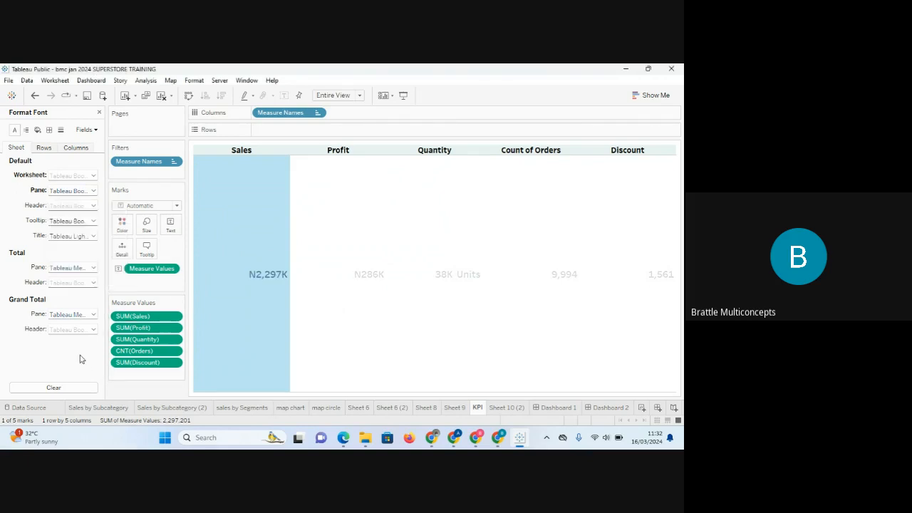
- Clear the Sales selection and center the values horizontally in the KPI table's pane
click(142, 391)
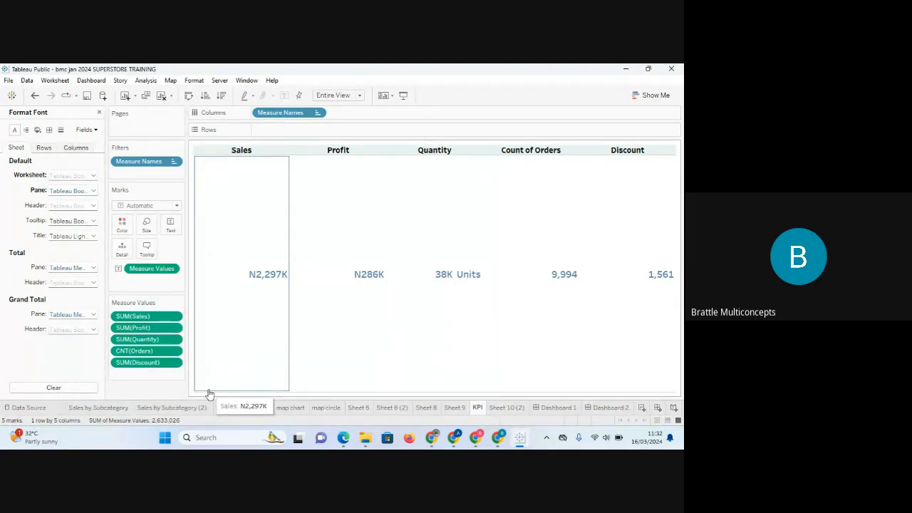
click(93, 192)
click(92, 194)
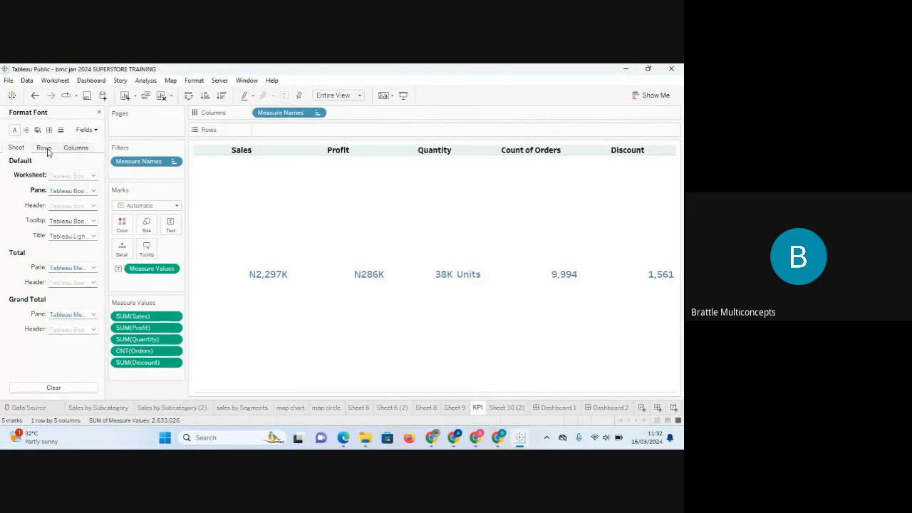
click(28, 131)
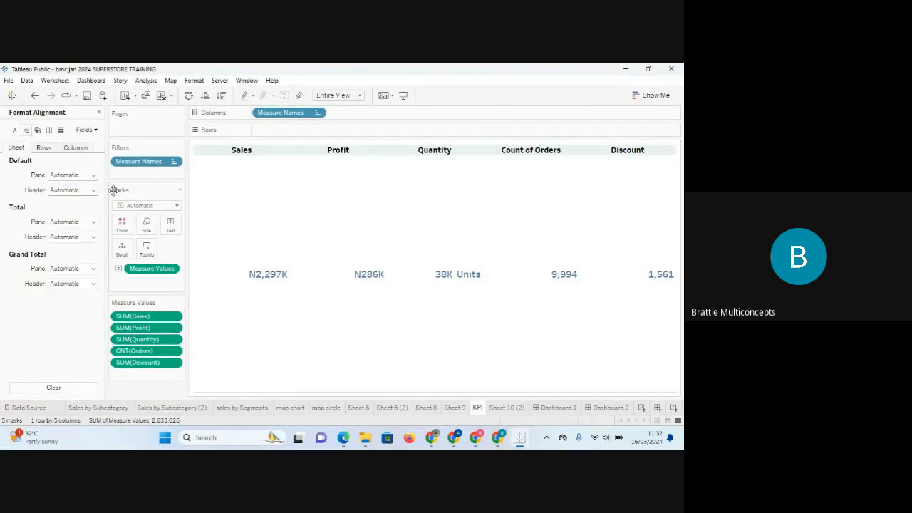
click(92, 176)
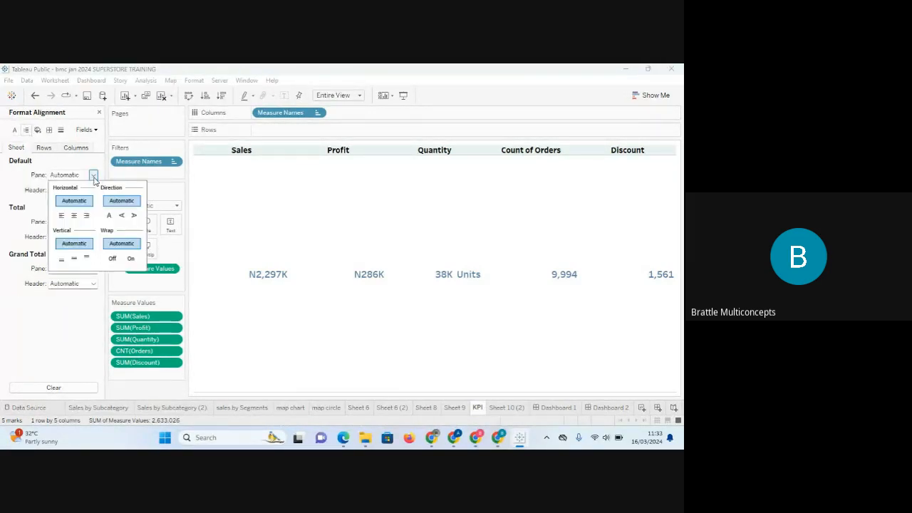
click(74, 216)
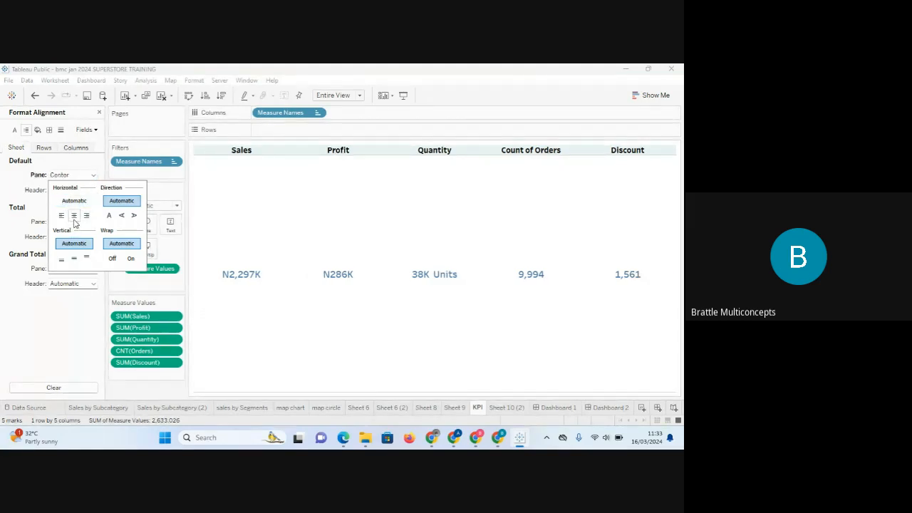
- Shade the whole KPI worksheet light gray and look through its line and border formatting options
click(36, 134)
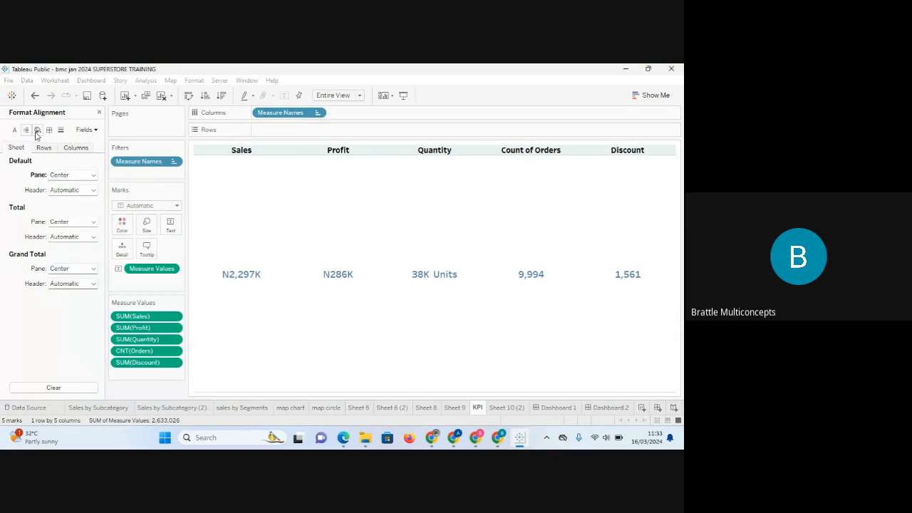
click(36, 132)
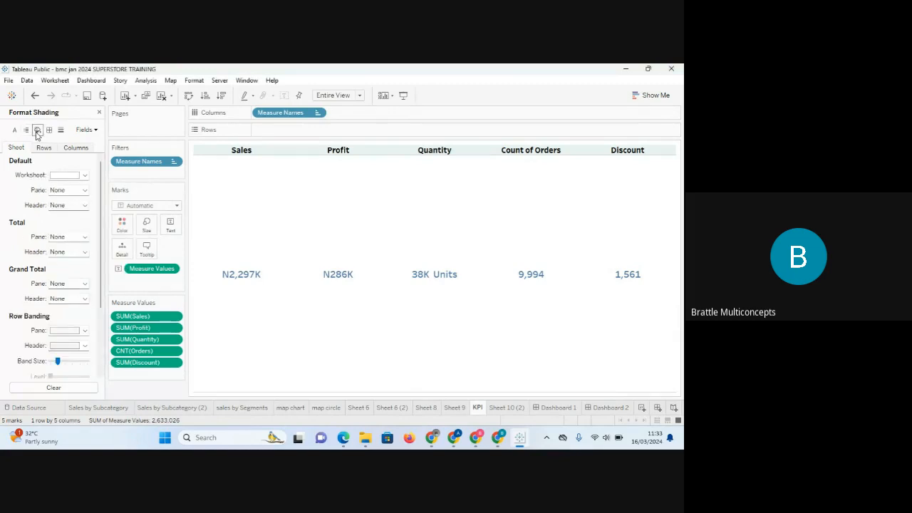
click(85, 176)
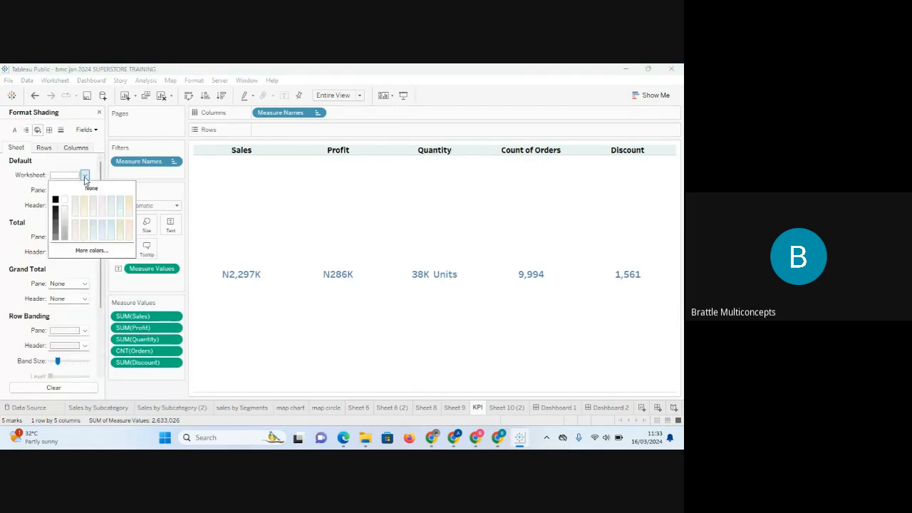
click(65, 217)
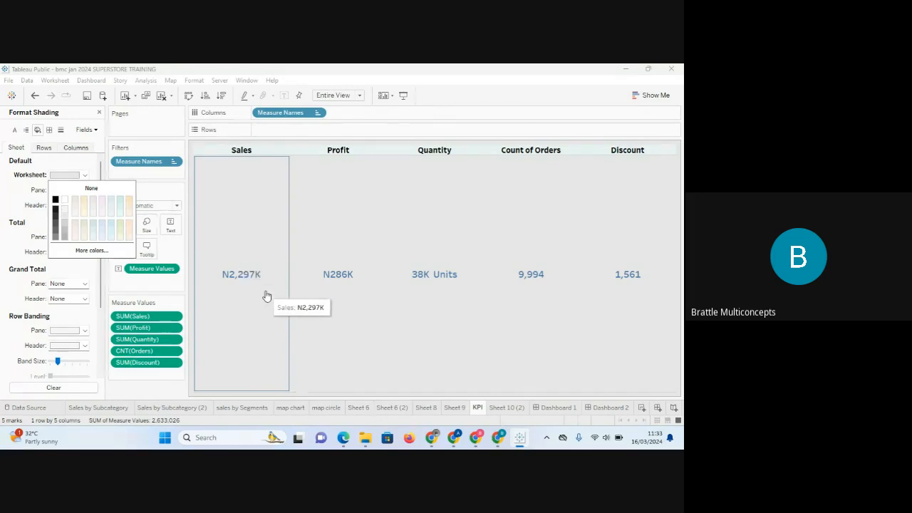
click(172, 396)
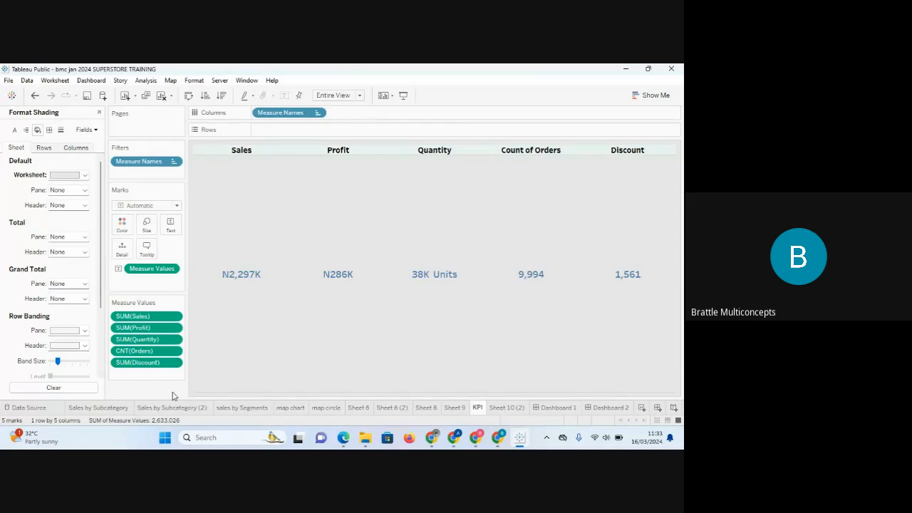
click(62, 131)
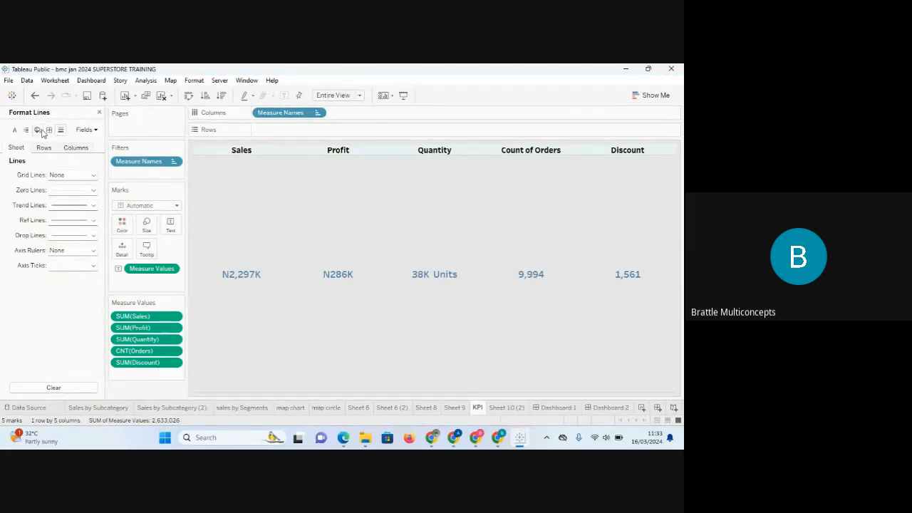
click(49, 131)
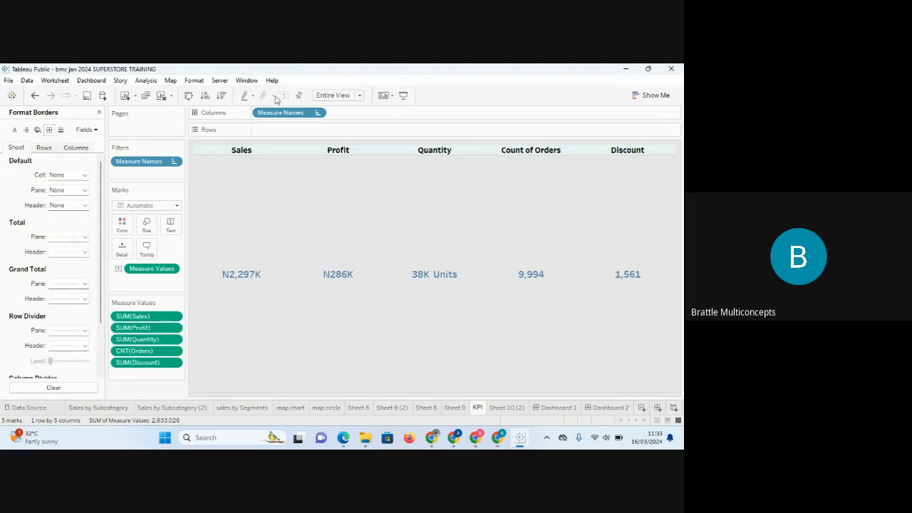
- Rename the Sheet 10 (2) worksheet as kpi 2
click(507, 408)
right_click(506, 409)
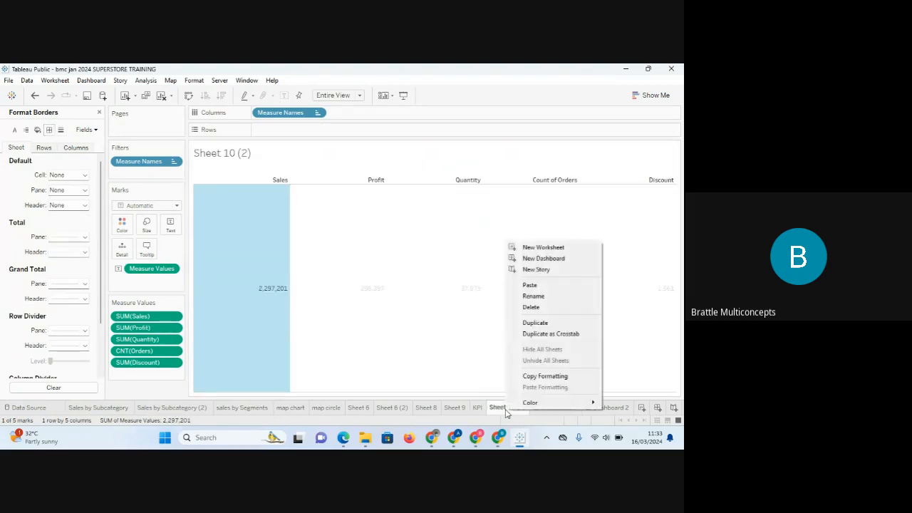
click(541, 296)
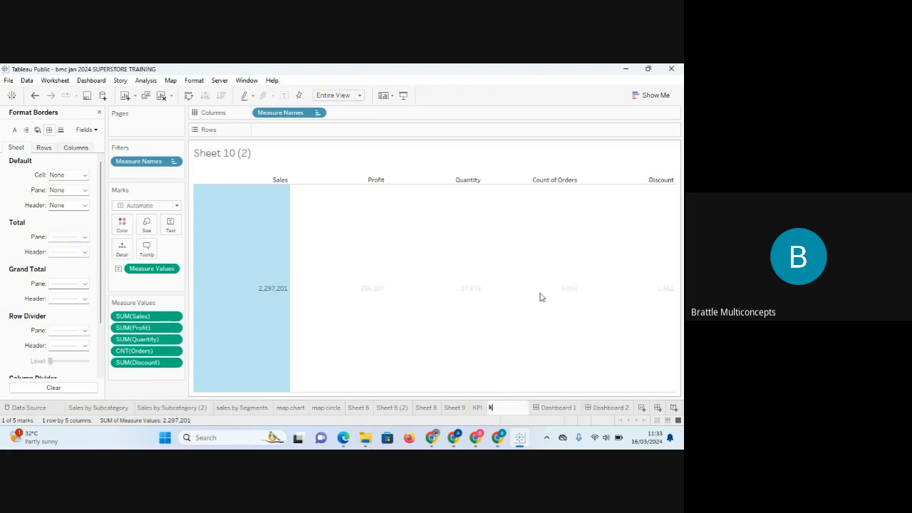
text(kpi 2)
key(Return)
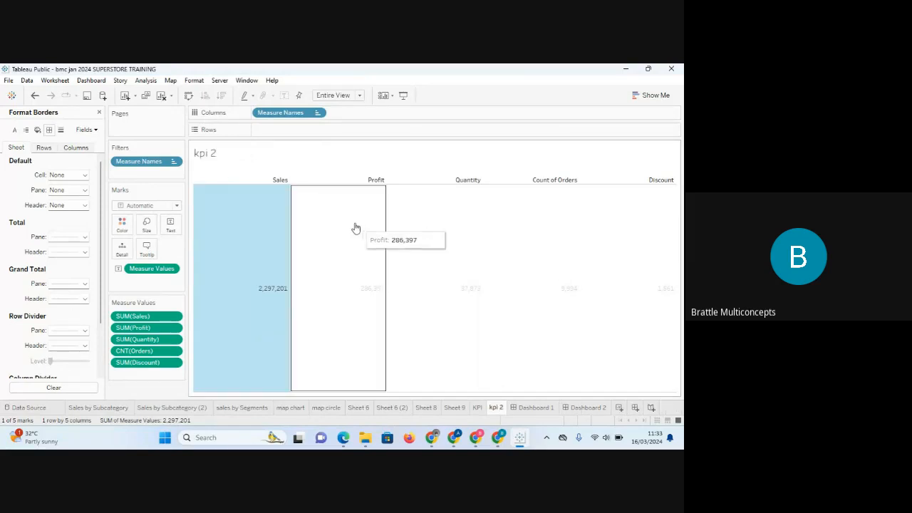
- Break the kpi 2 table down into rows by Category and Segment, with Category ahead of Segment
click(99, 113)
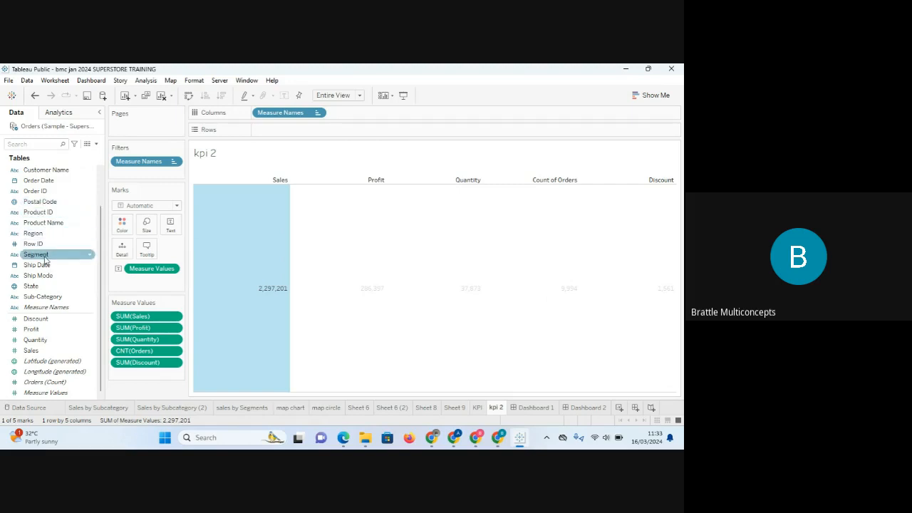
drag(44, 260, 290, 135)
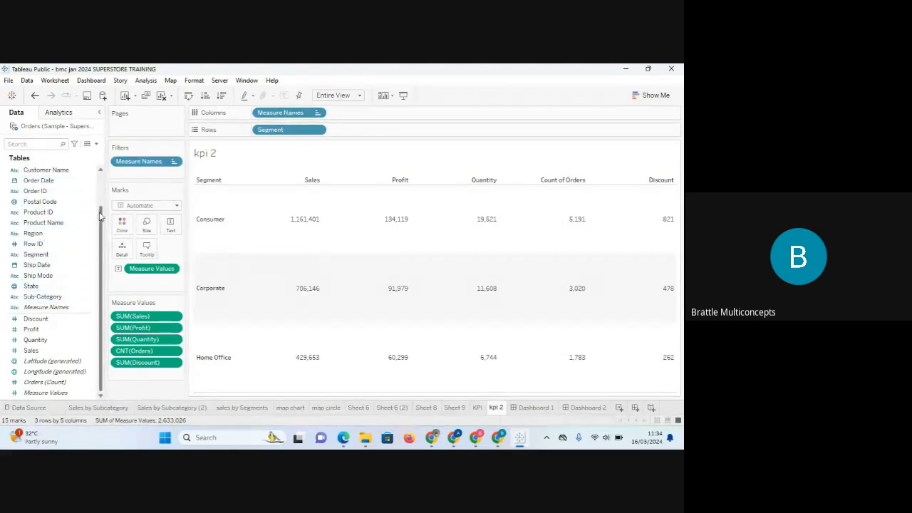
drag(102, 220, 100, 174)
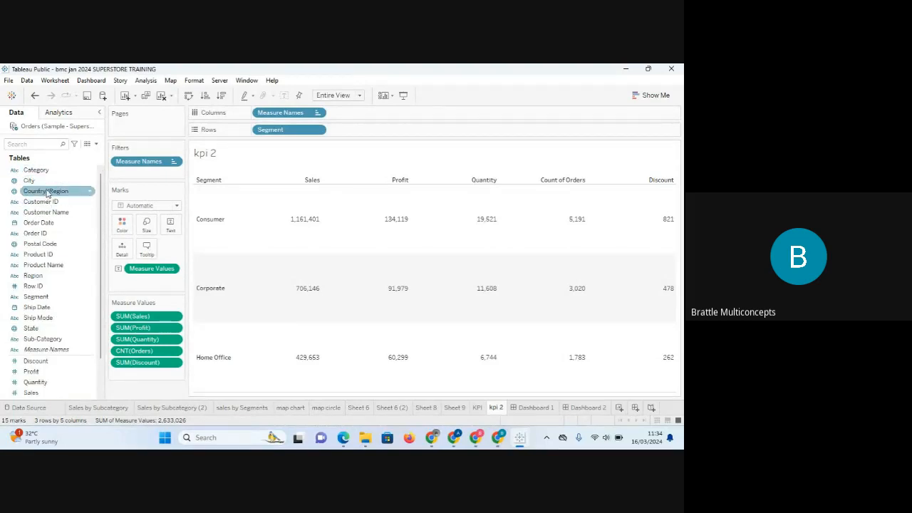
drag(37, 170, 360, 134)
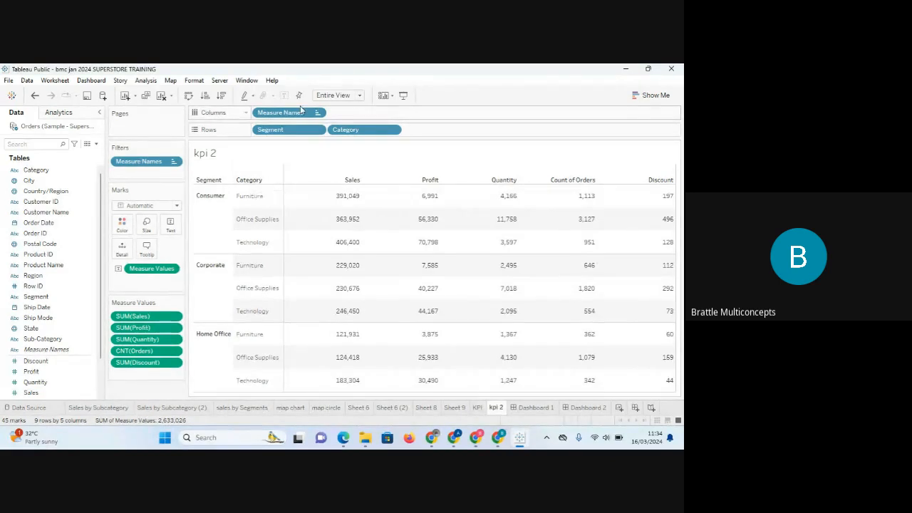
drag(296, 131, 473, 133)
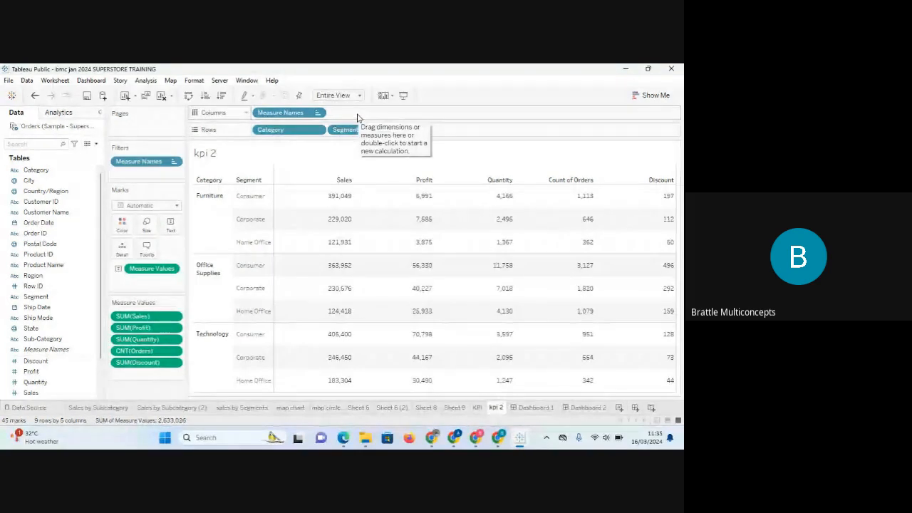
click(654, 96)
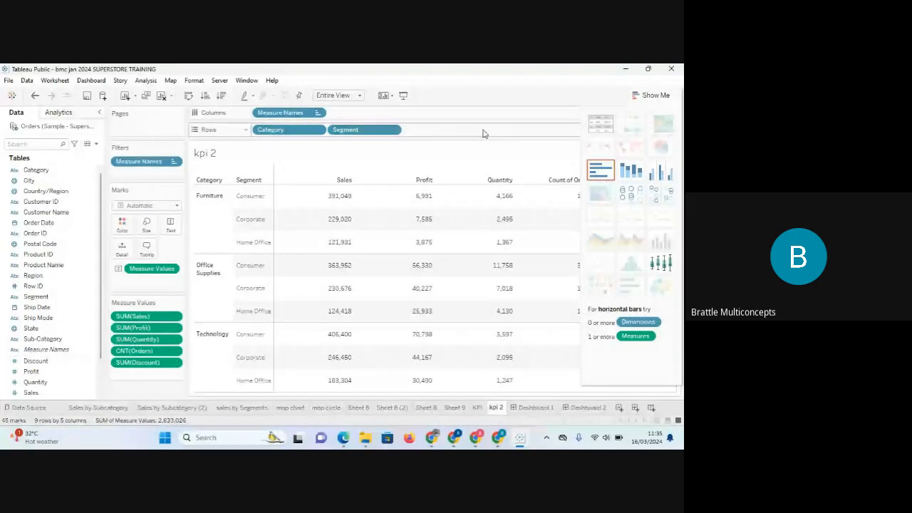
click(639, 100)
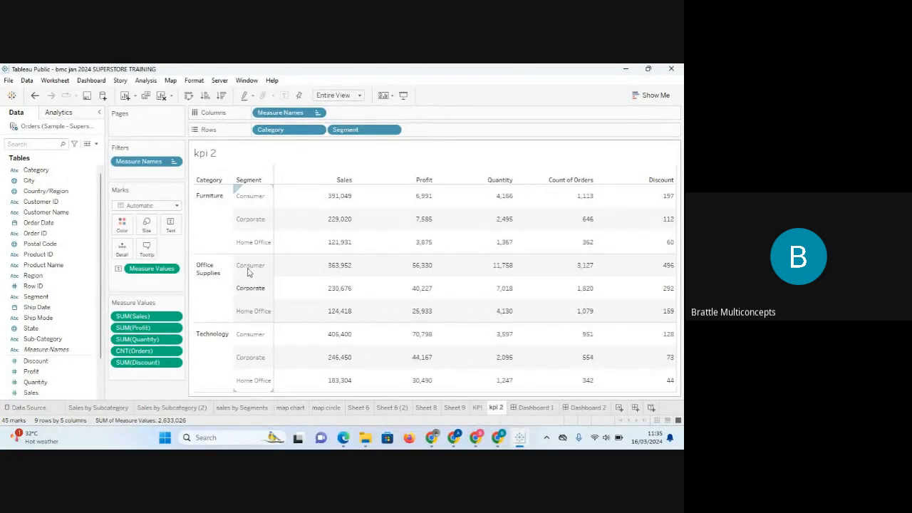
- Turn on both row grand totals and column grand totals for the kpi 2 table
click(146, 80)
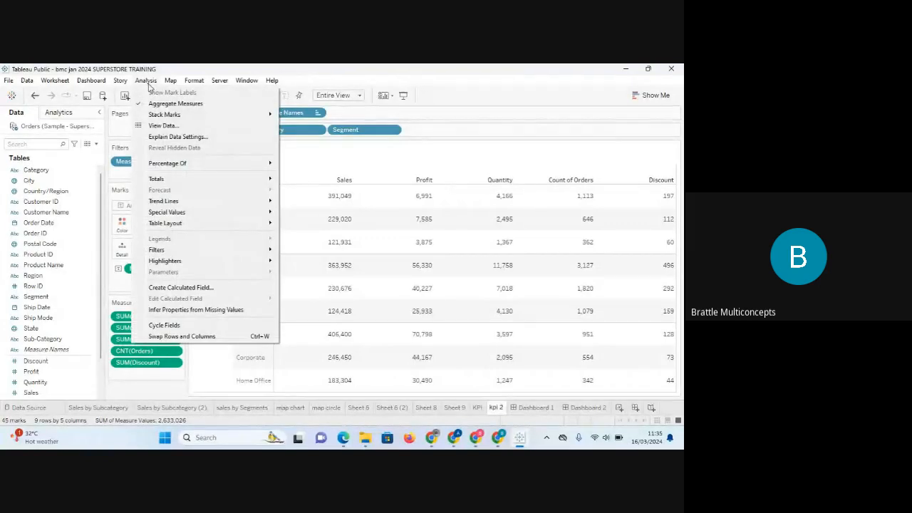
mouse_move(161, 178)
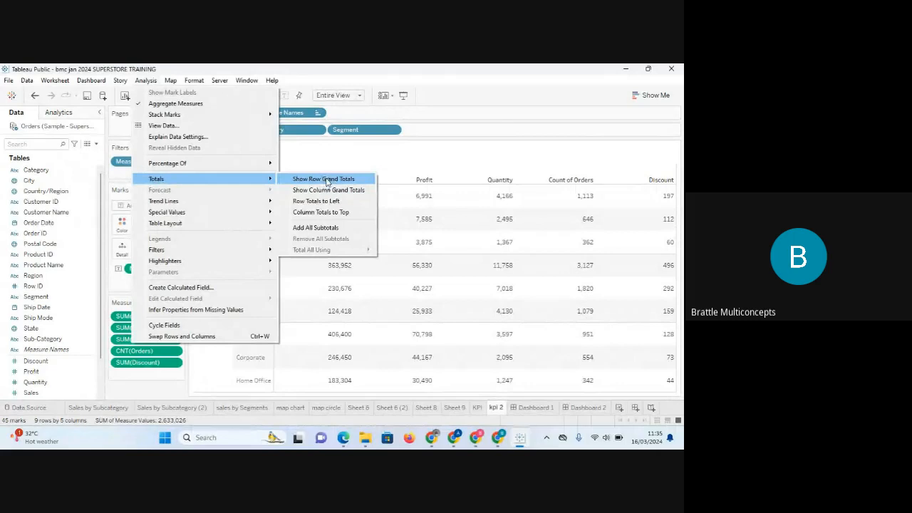
click(327, 180)
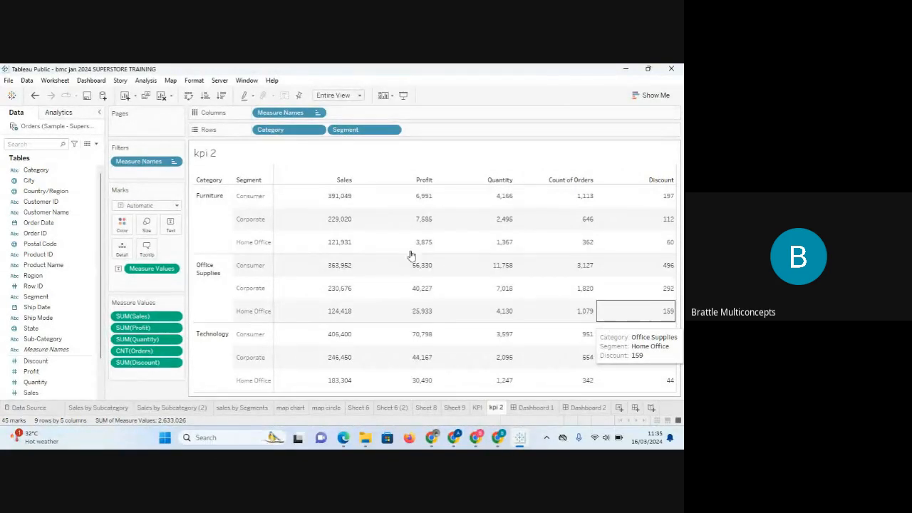
click(146, 80)
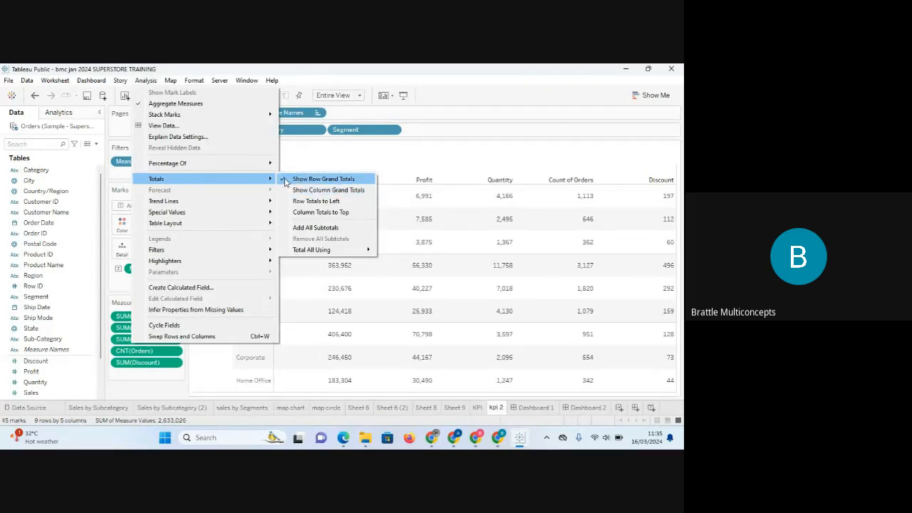
click(284, 190)
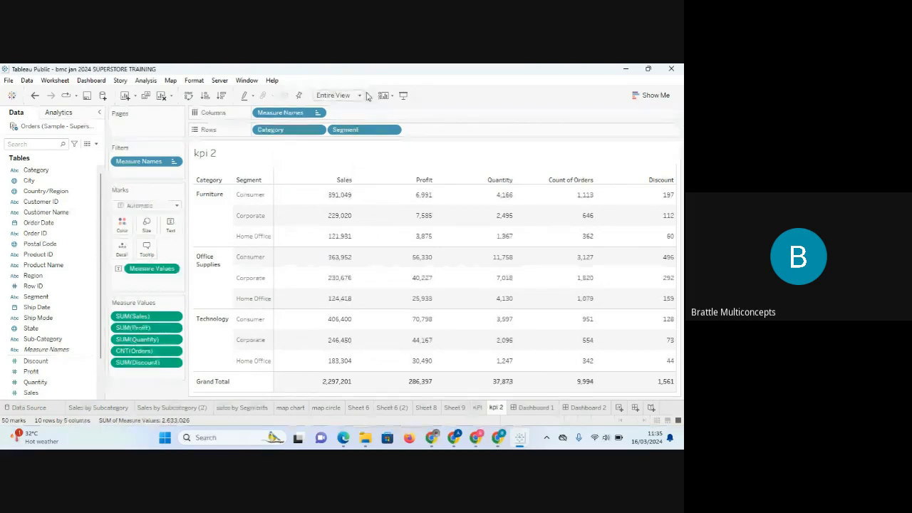
- Check the totals options and set the kpi 2 view's fit to Standard
click(194, 81)
click(193, 81)
click(147, 80)
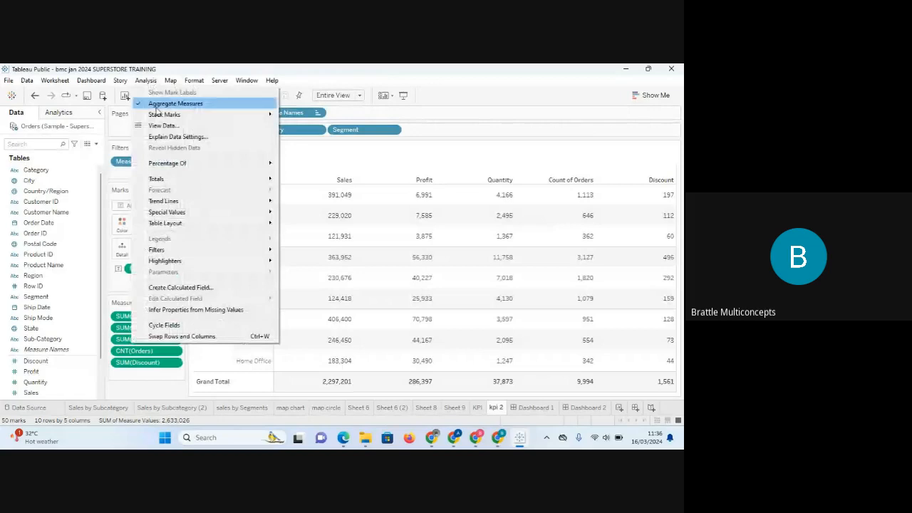
mouse_move(182, 180)
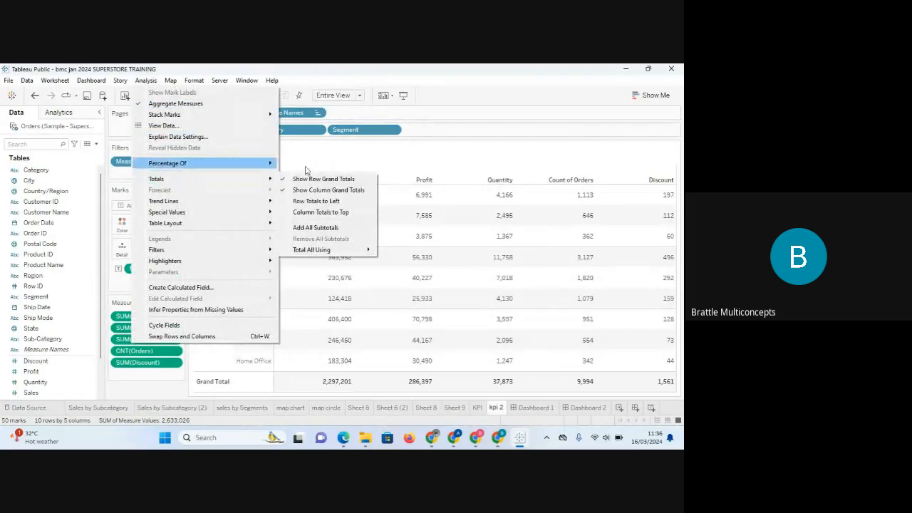
click(360, 96)
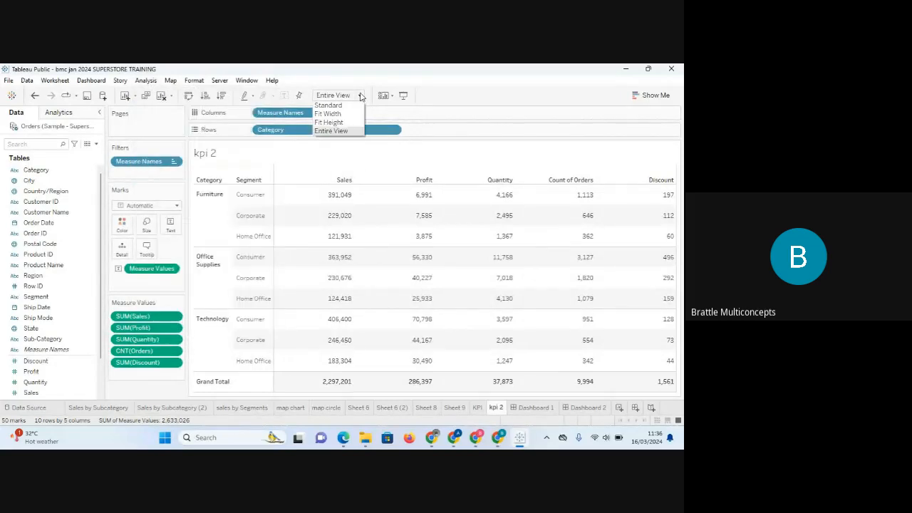
click(329, 106)
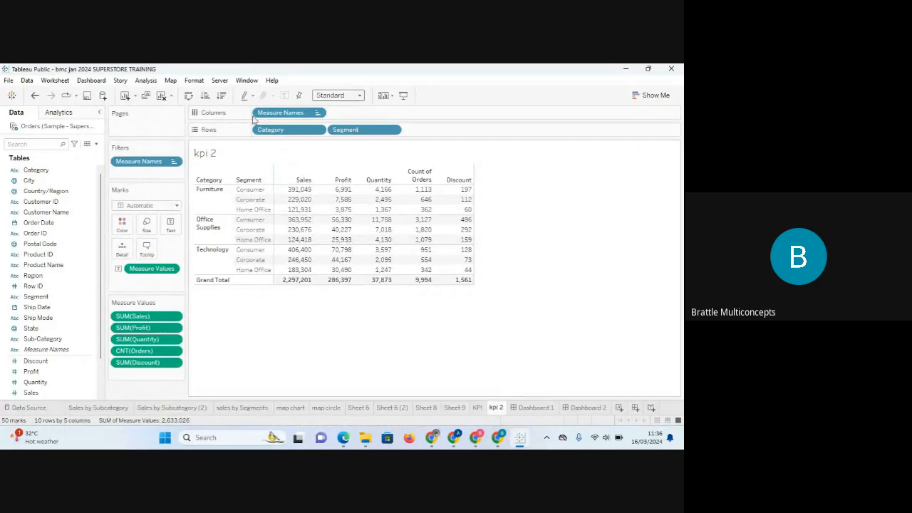
- Turn off the row grand totals for the kpi 2 table
click(145, 81)
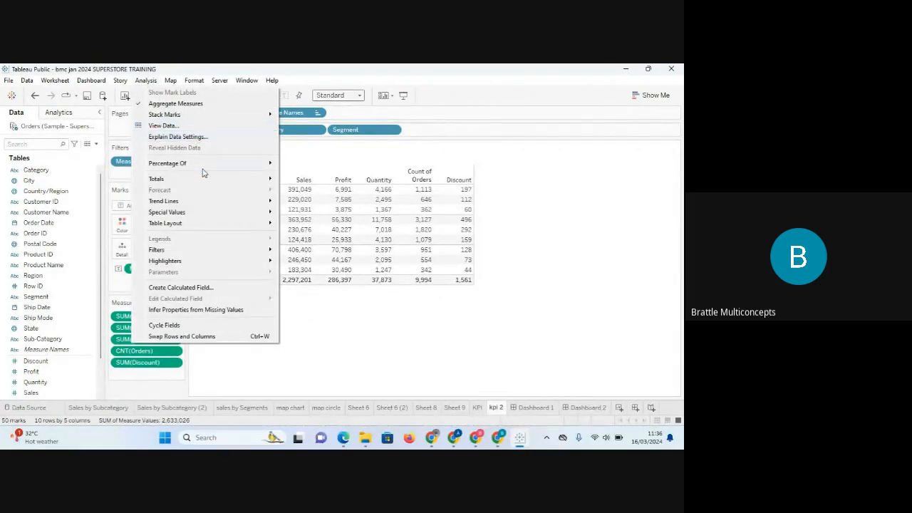
mouse_move(234, 177)
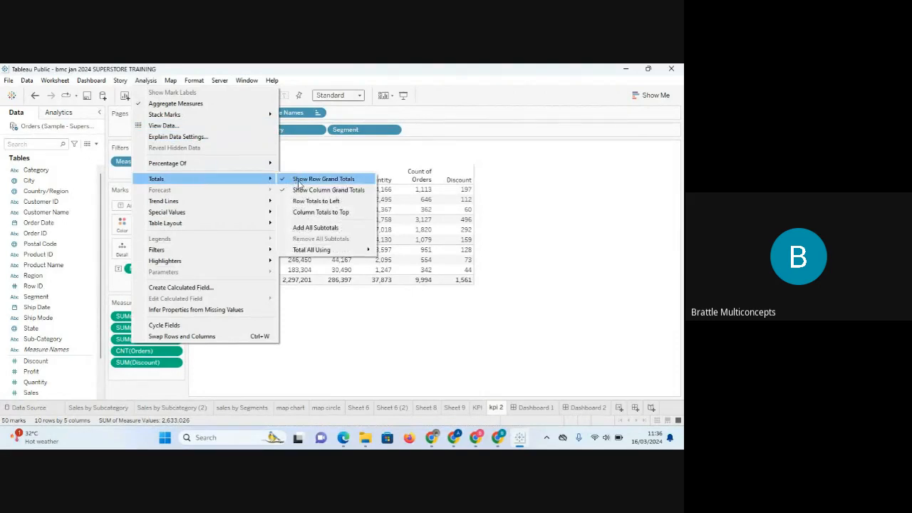
click(298, 180)
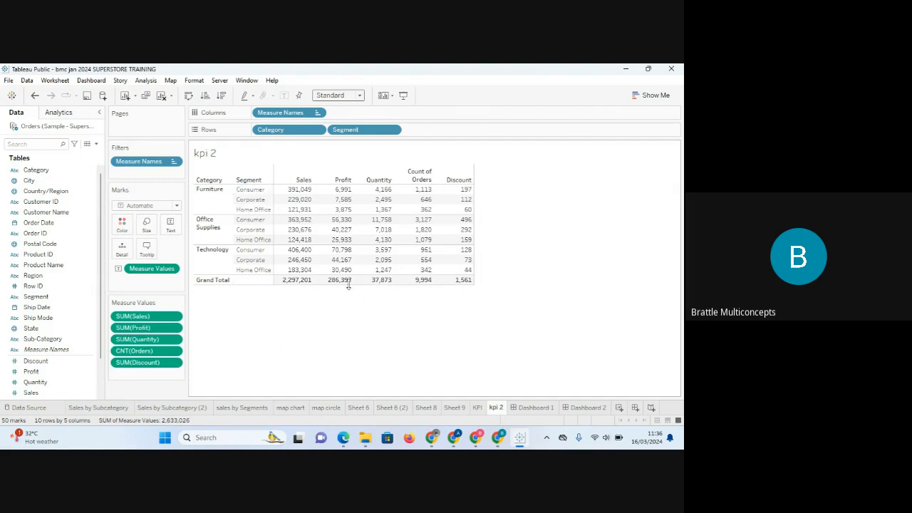
- Add all subtotals to the kpi 2 table and set the view's fit to Entire View
click(146, 81)
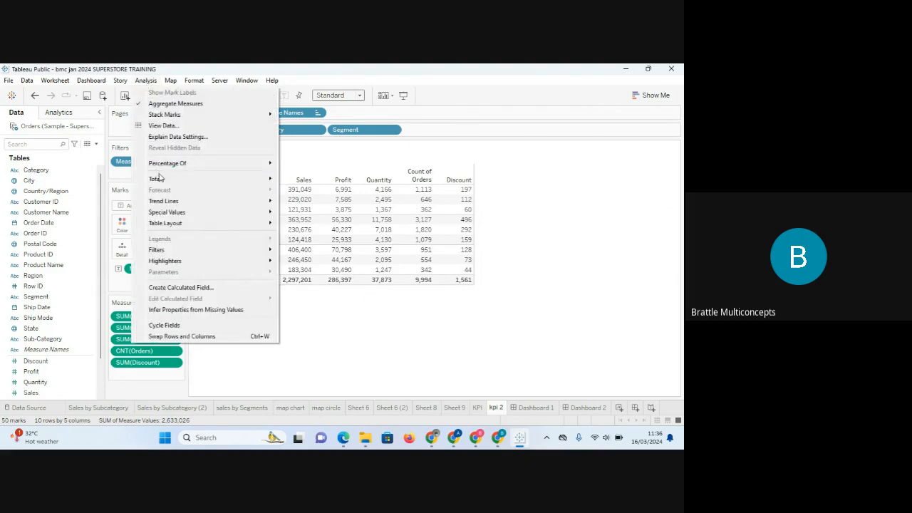
mouse_move(161, 179)
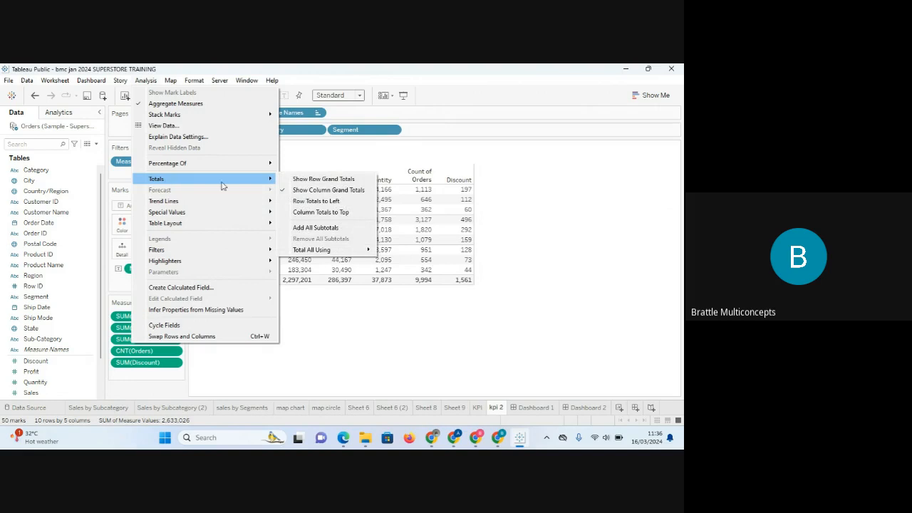
click(316, 228)
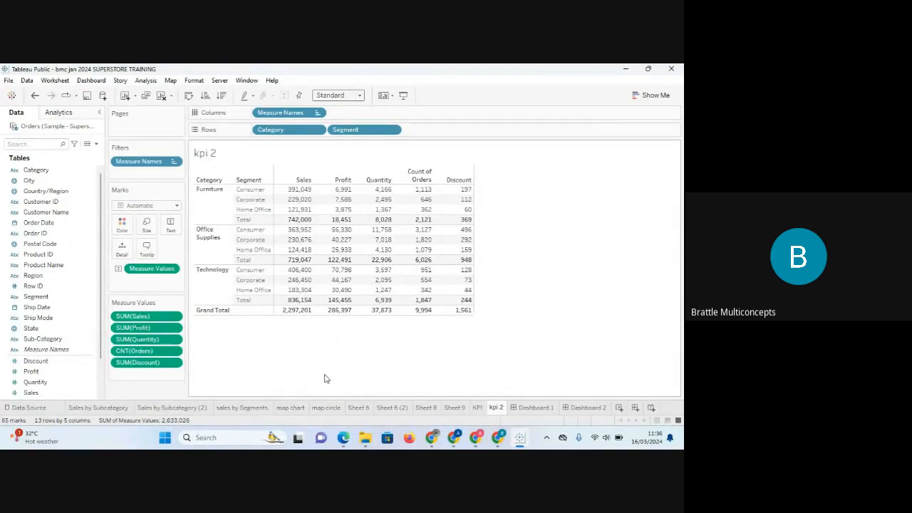
click(361, 96)
click(332, 131)
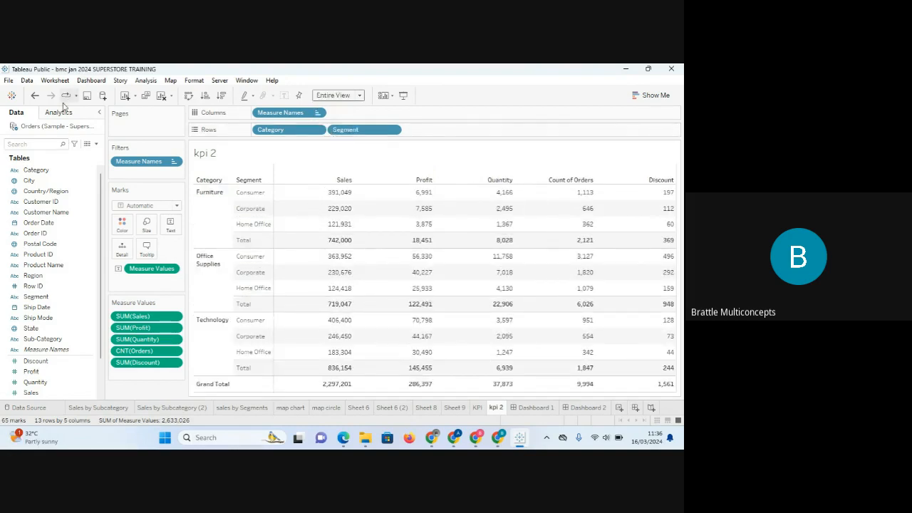
- Open the font formatting options for the kpi 2 sheet and dismiss the Chrome notification
click(195, 82)
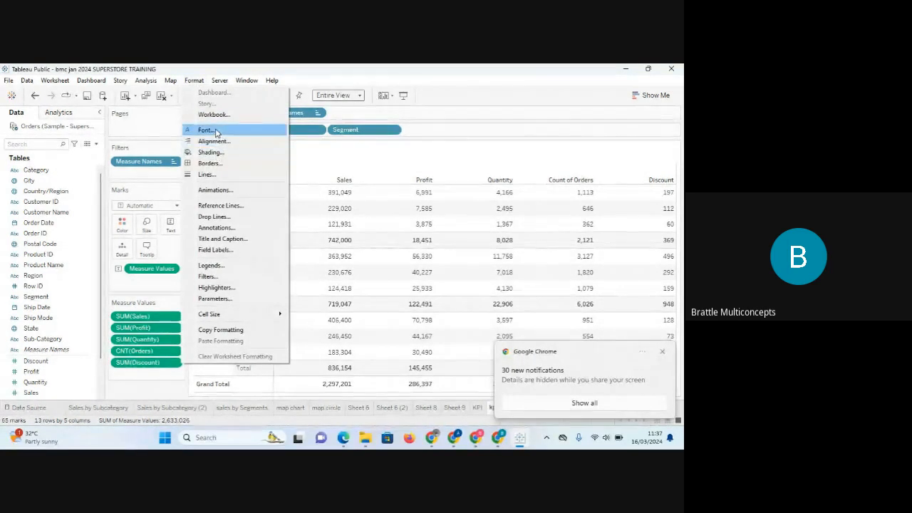
click(214, 130)
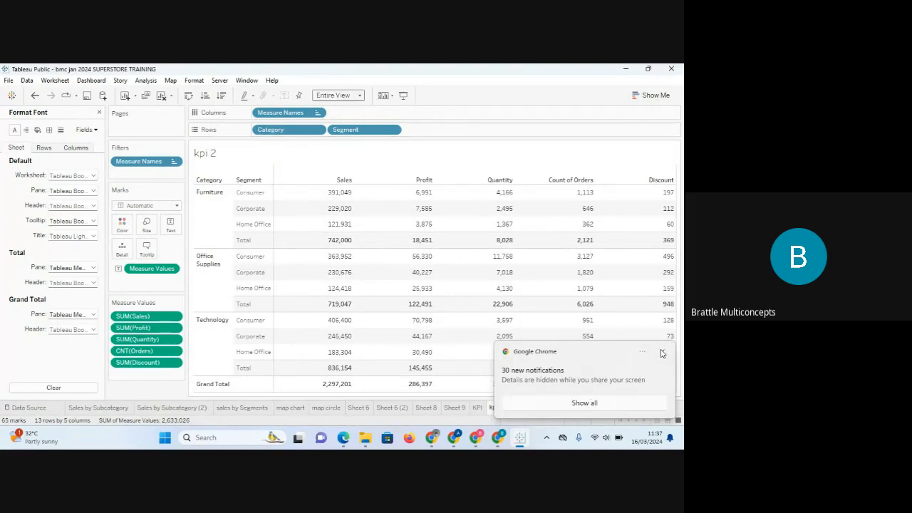
click(661, 352)
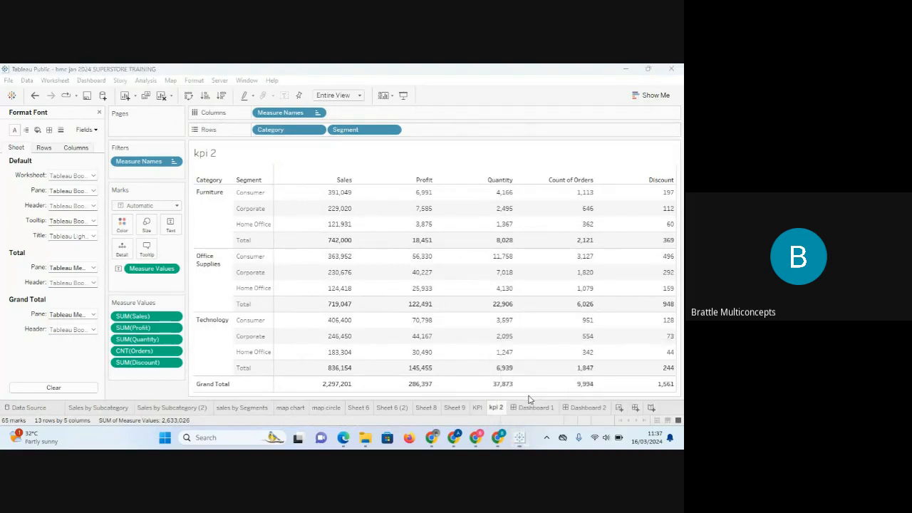
- Copy the formatting of the KPI worksheet and paste it onto the kpi 2 worksheet
click(477, 407)
right_click(481, 409)
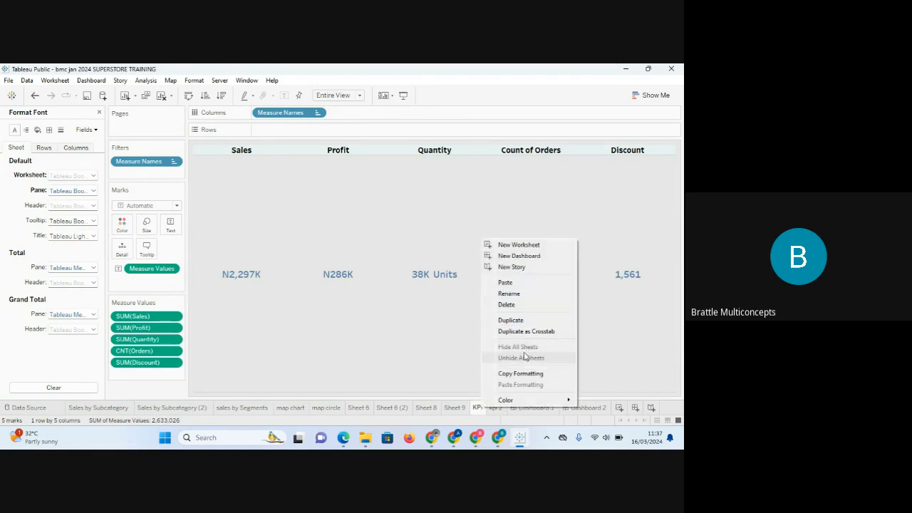
click(525, 374)
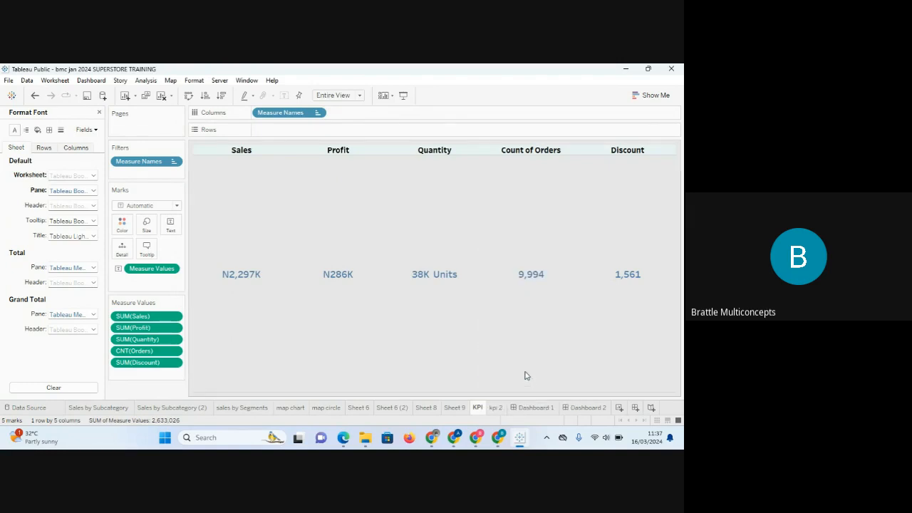
click(493, 410)
right_click(493, 410)
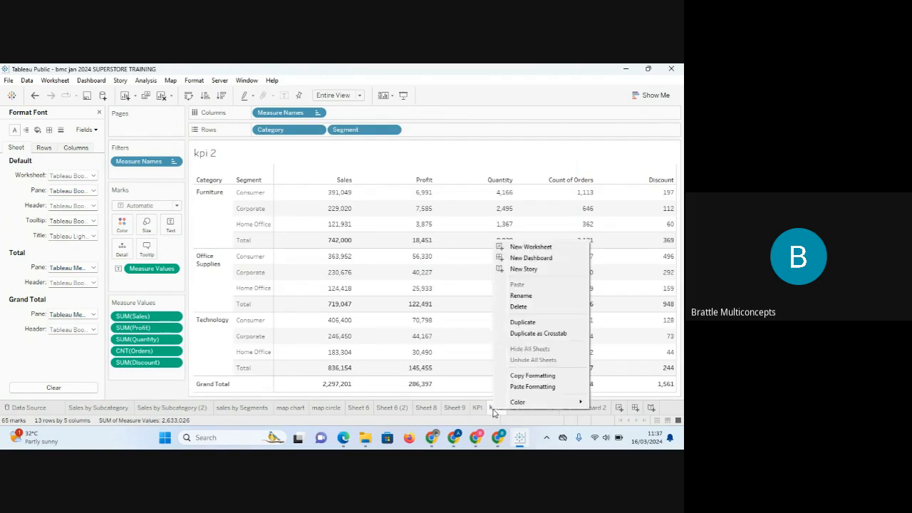
click(536, 387)
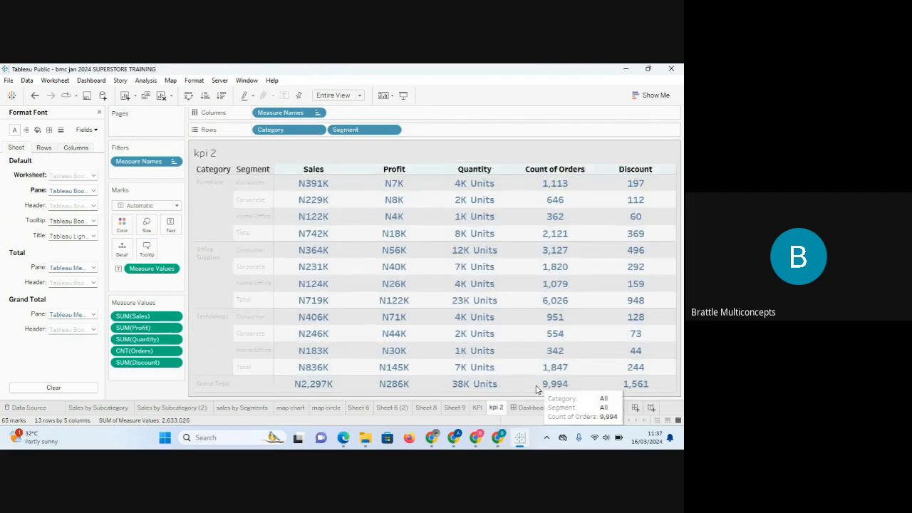
click(419, 270)
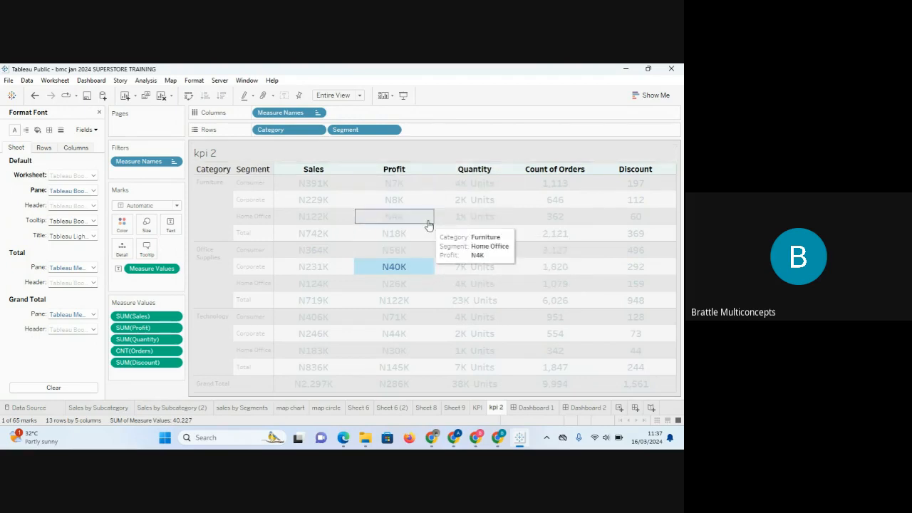
click(149, 391)
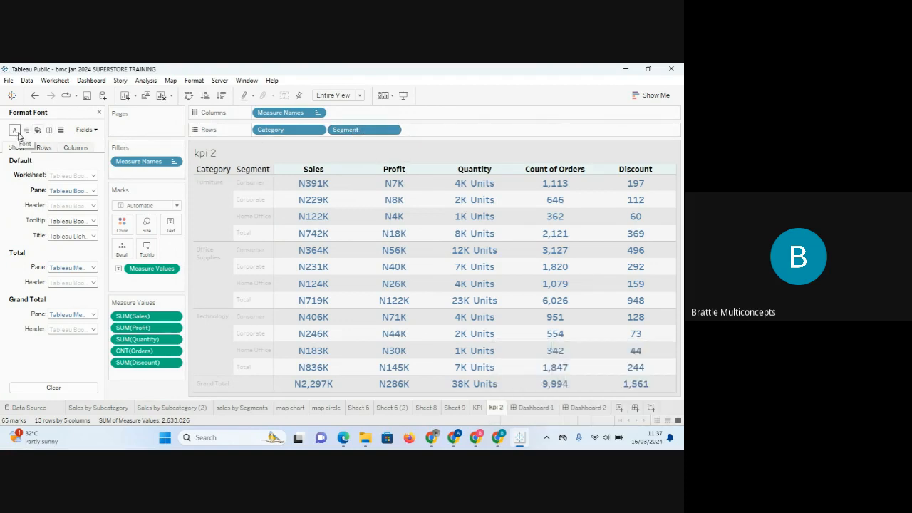
- Format the kpi 2 sheet's default header font as black, size 11 and bold
click(49, 130)
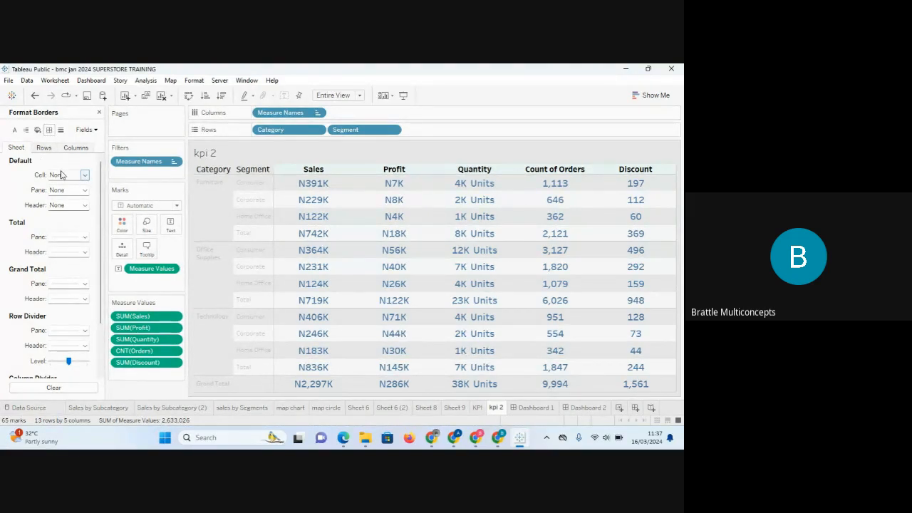
click(15, 130)
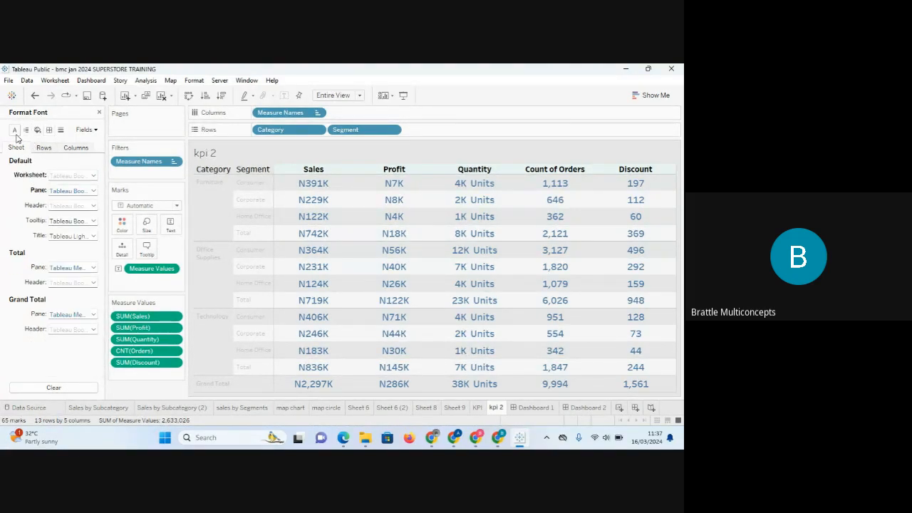
click(93, 205)
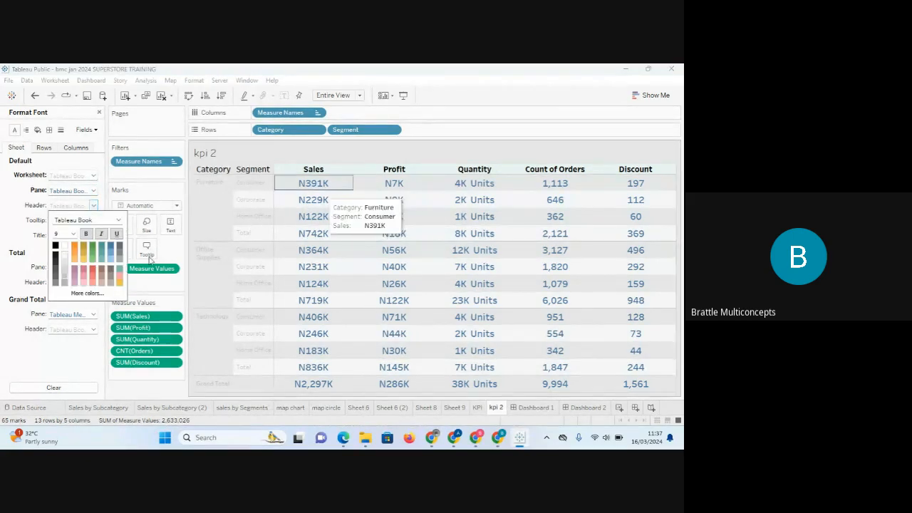
click(55, 246)
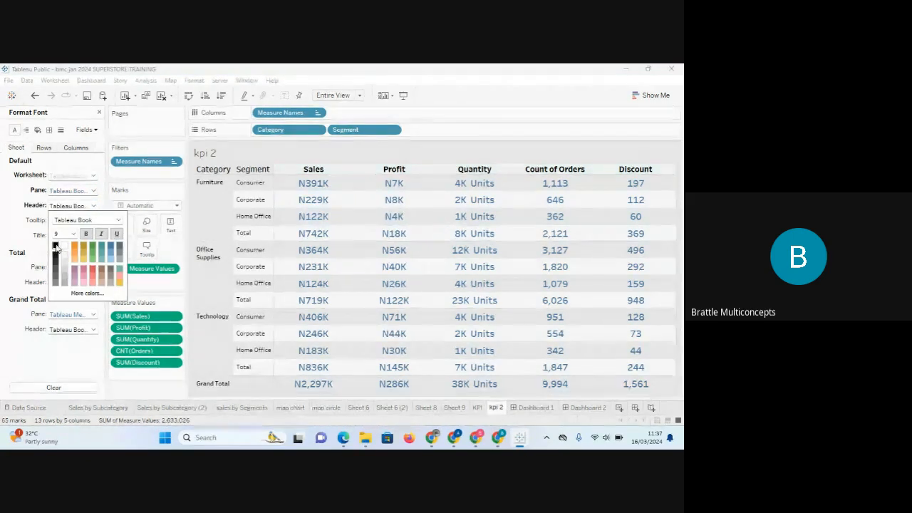
click(75, 235)
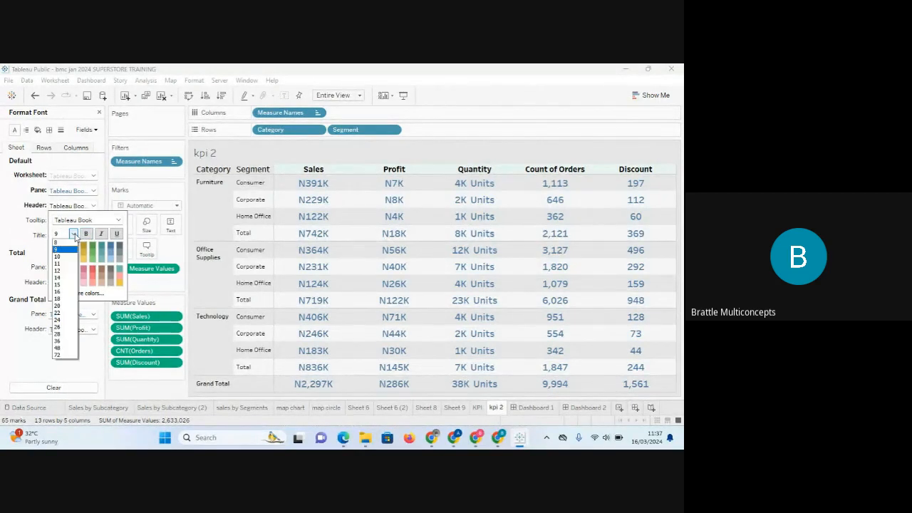
click(60, 270)
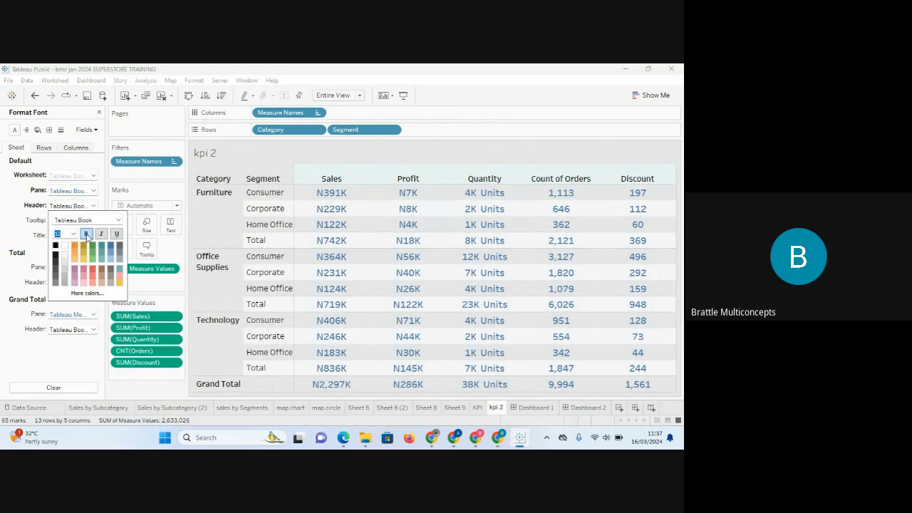
click(74, 234)
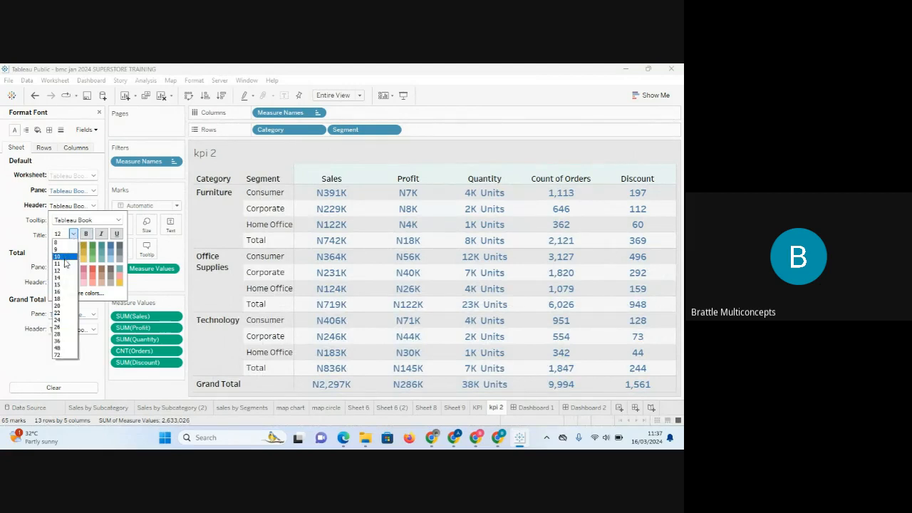
click(63, 264)
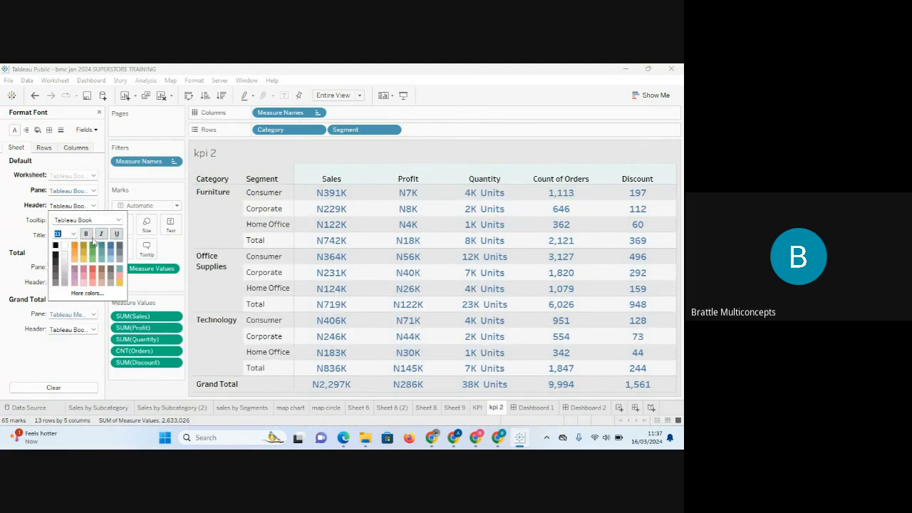
click(86, 235)
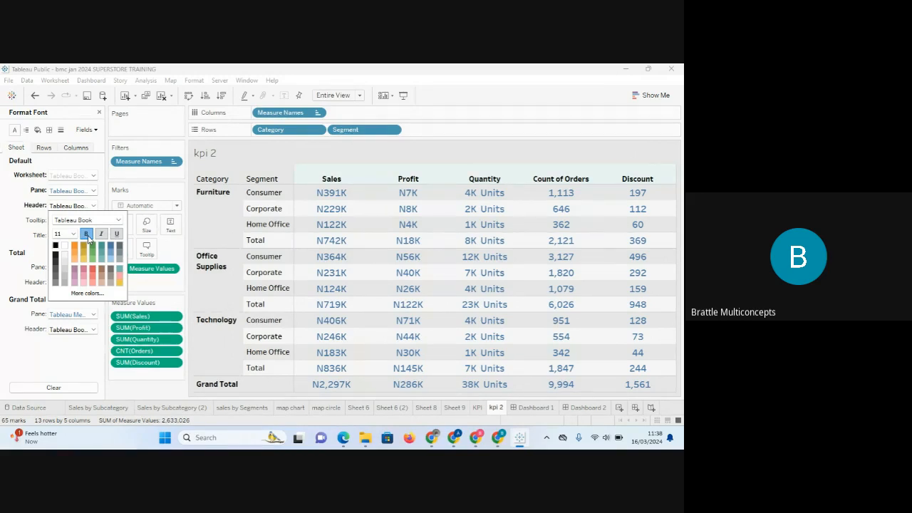
click(19, 220)
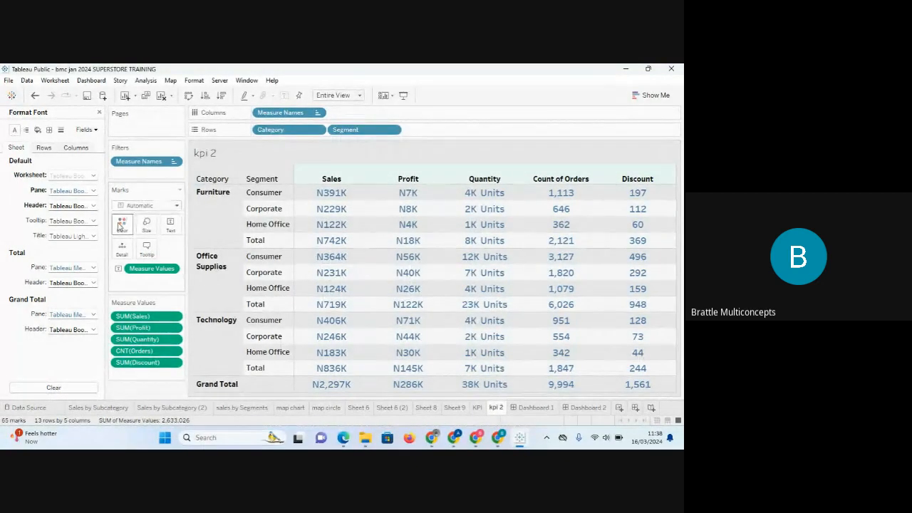
- Set the font of the Total pane values to Trebuchet MS
click(93, 268)
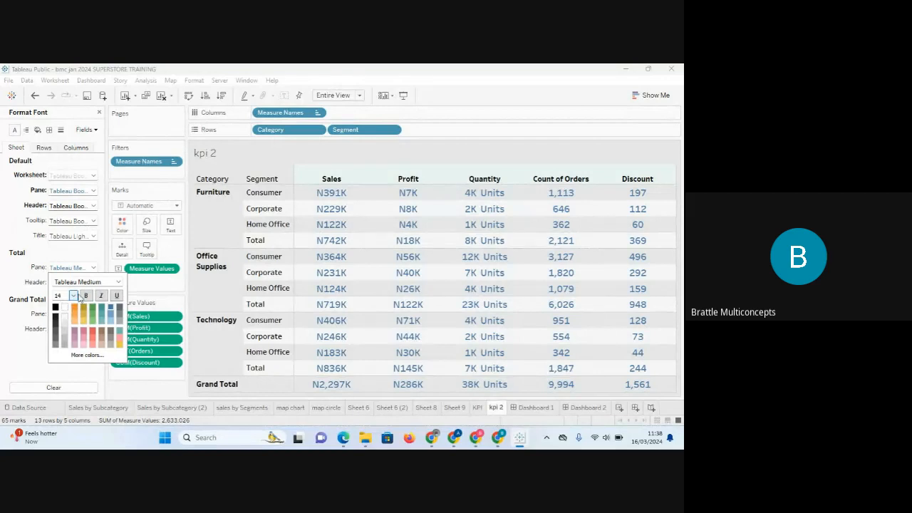
click(119, 284)
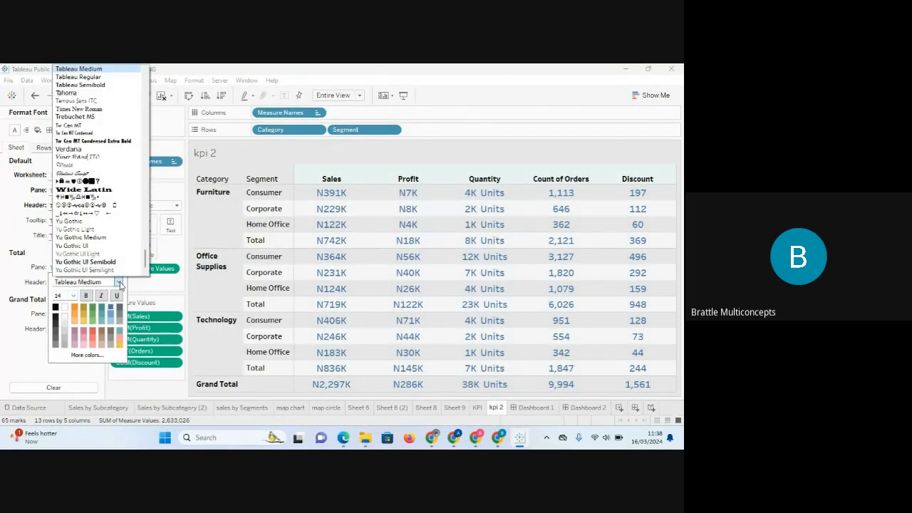
click(95, 117)
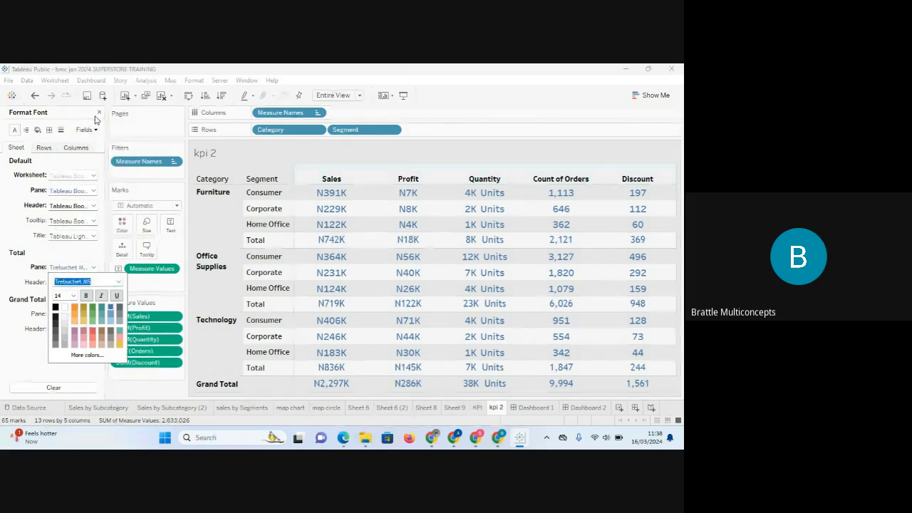
- Try Verdana as the font for the Total pane values, and undo that font change
click(119, 284)
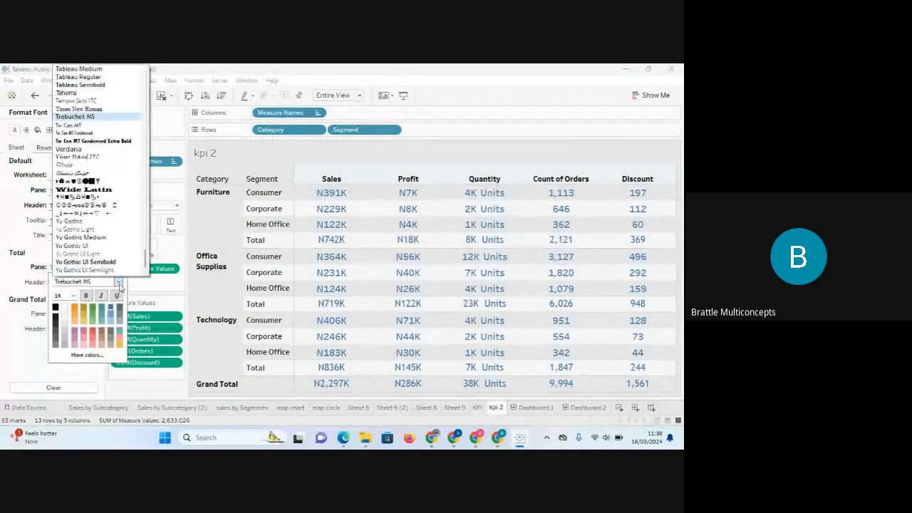
click(93, 149)
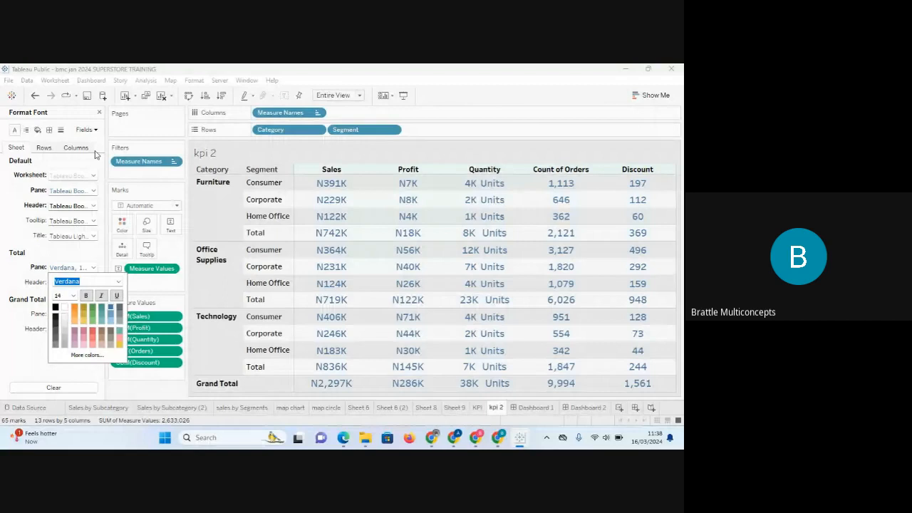
click(35, 262)
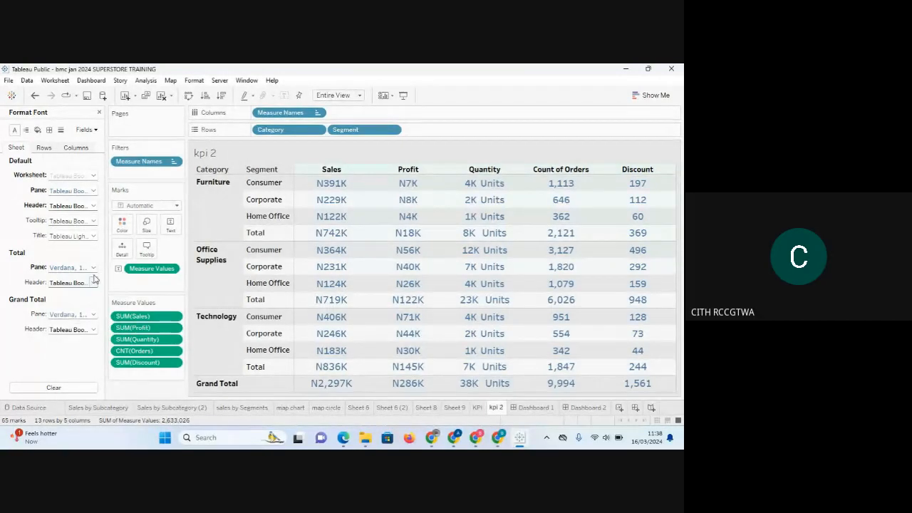
click(93, 268)
click(92, 269)
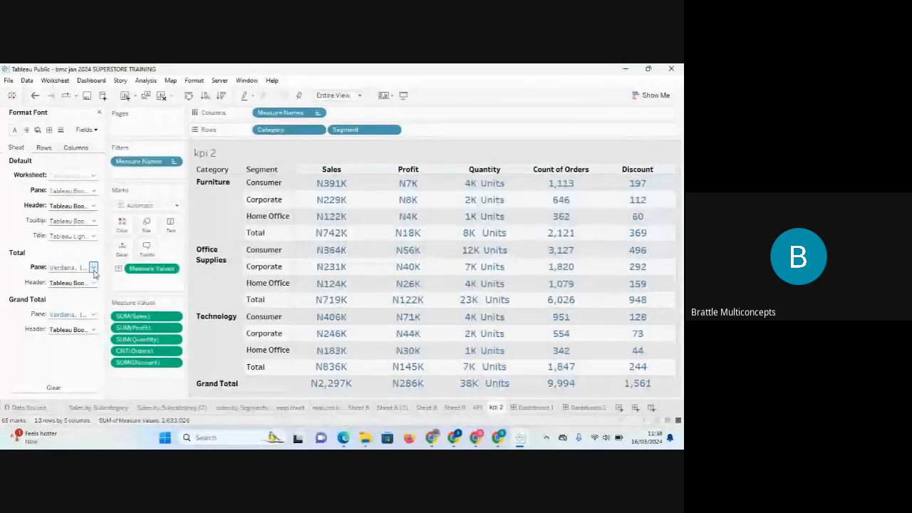
key(ctrl+z)
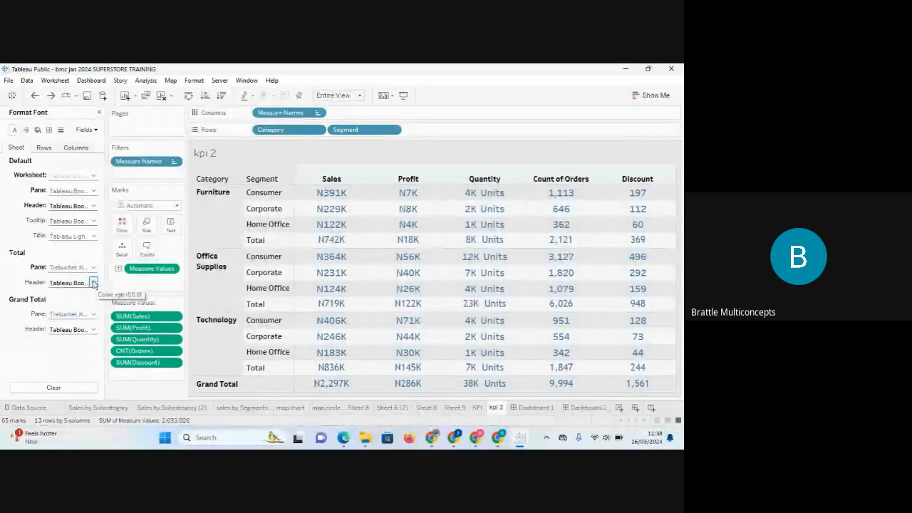
- Format the Total header font on the kpi 2 sheet as bold Verdana, size 12
click(93, 283)
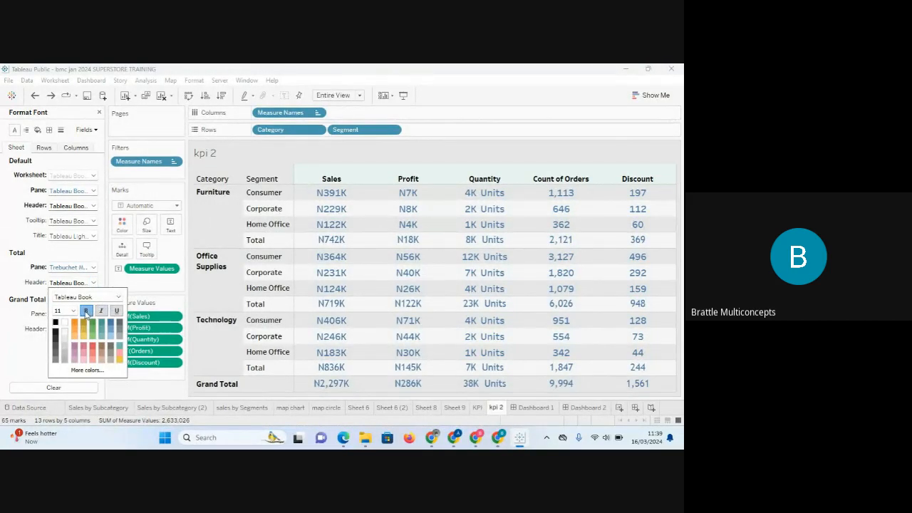
click(73, 311)
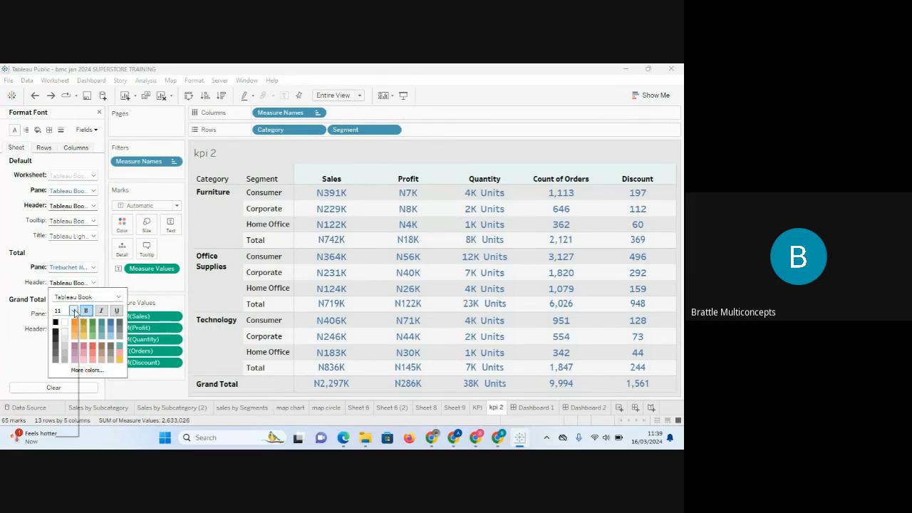
click(63, 347)
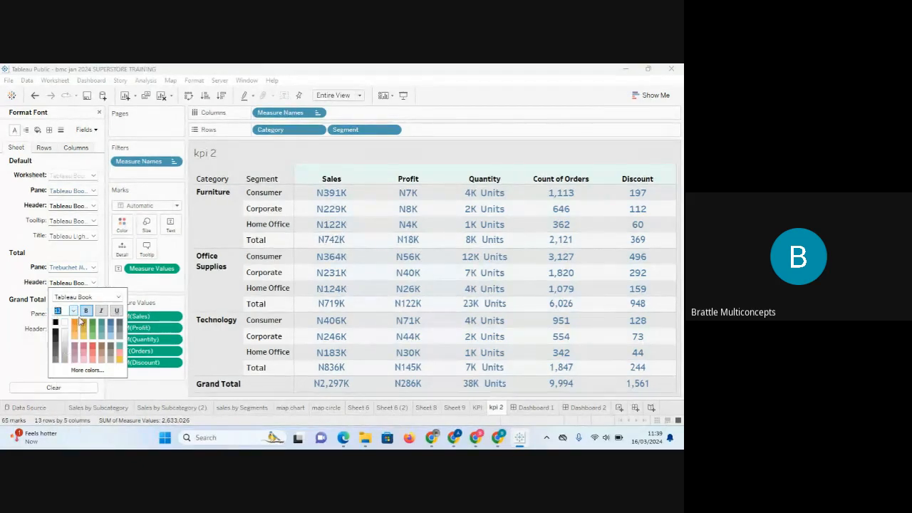
click(85, 312)
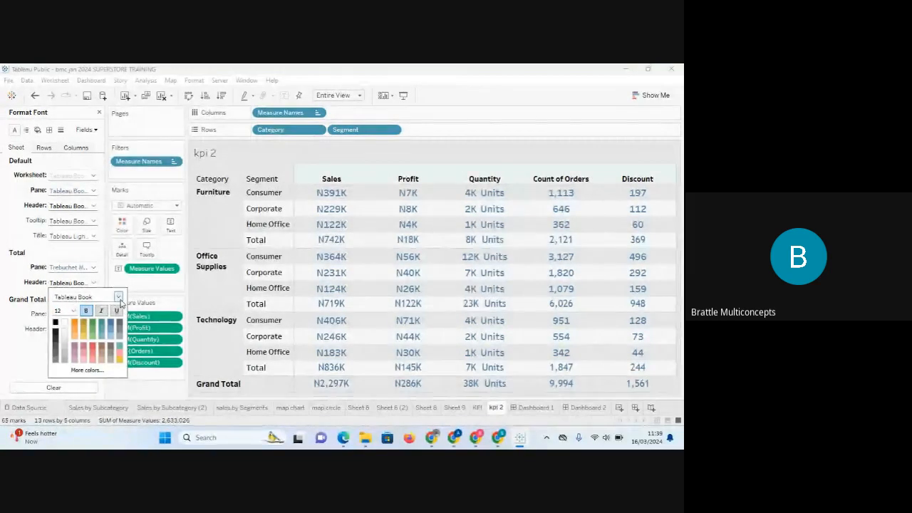
click(118, 297)
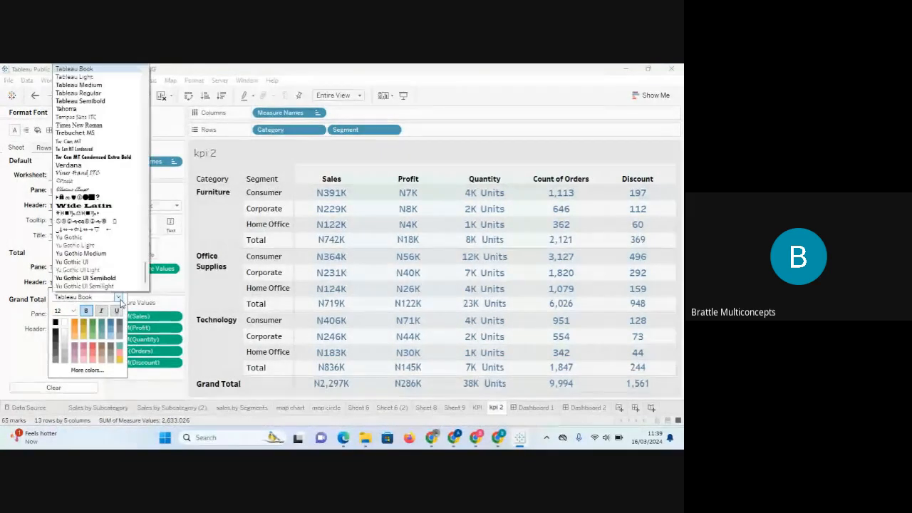
click(69, 165)
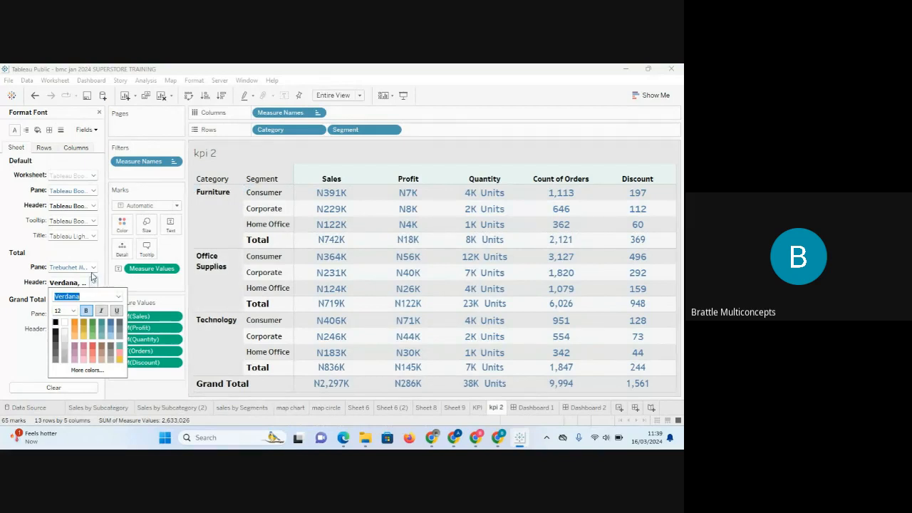
- Change the font of the Total pane values to bold Verdana
click(93, 267)
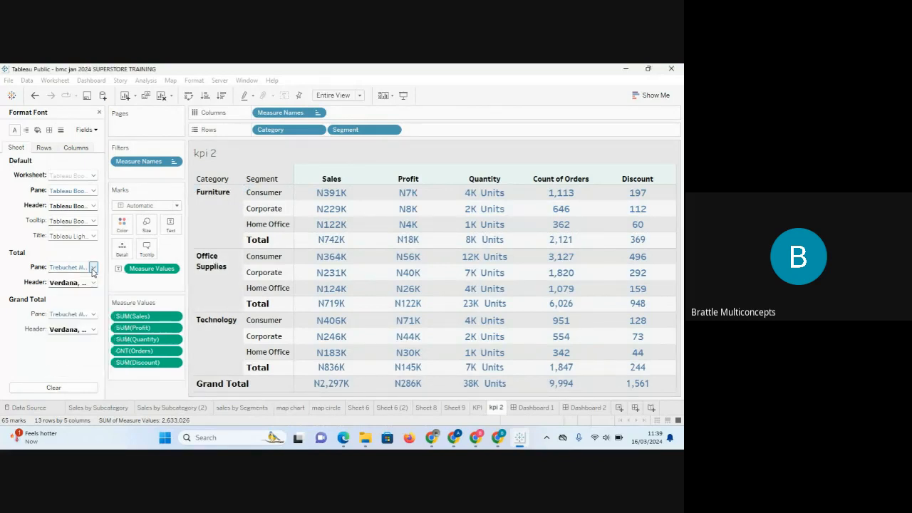
text(verdana)
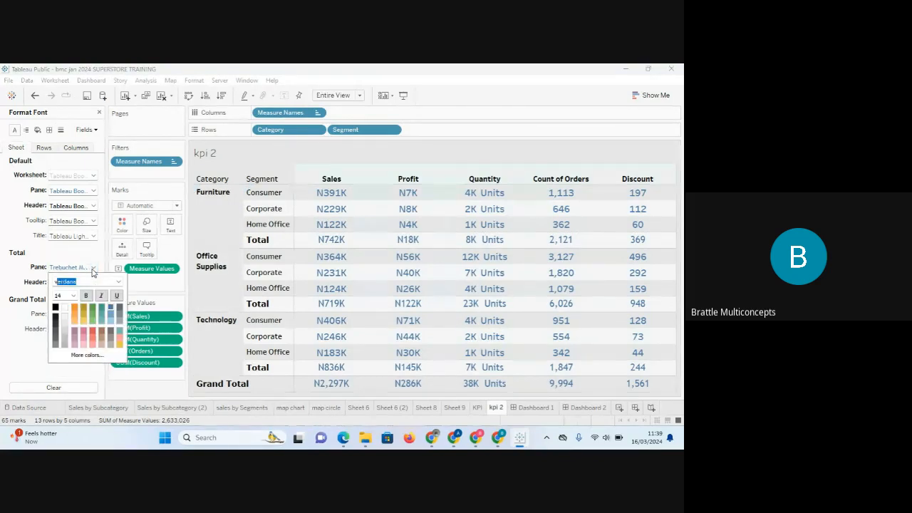
key(Return)
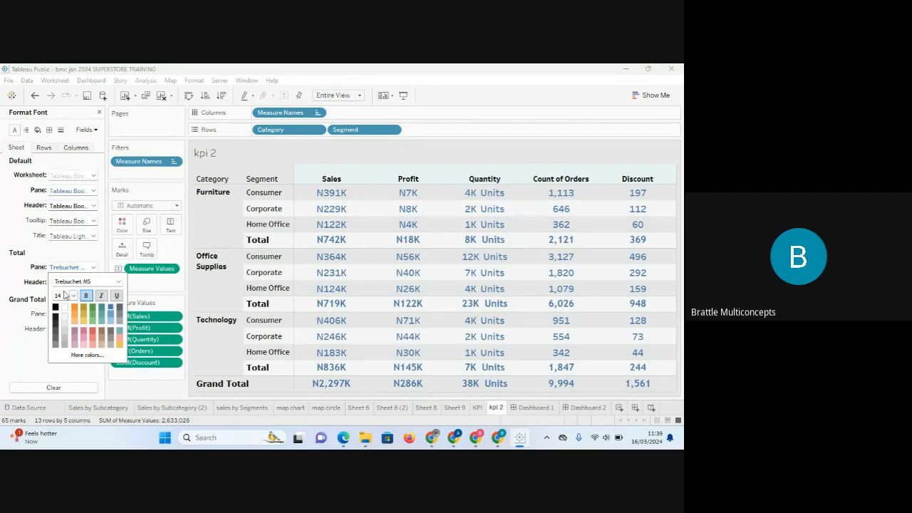
click(29, 291)
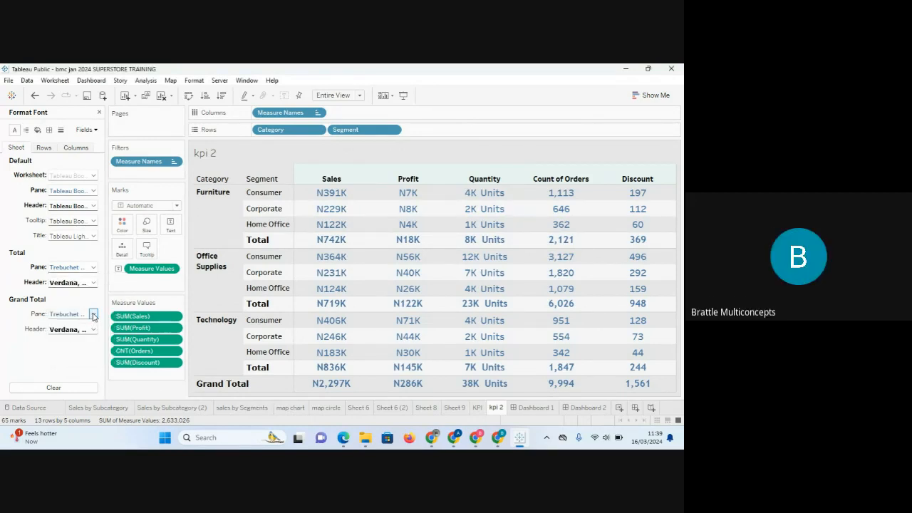
click(93, 268)
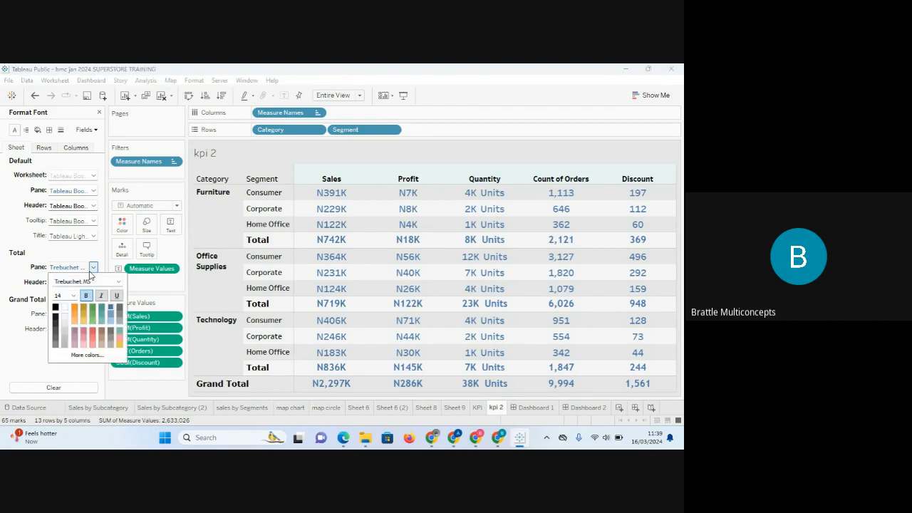
click(99, 281)
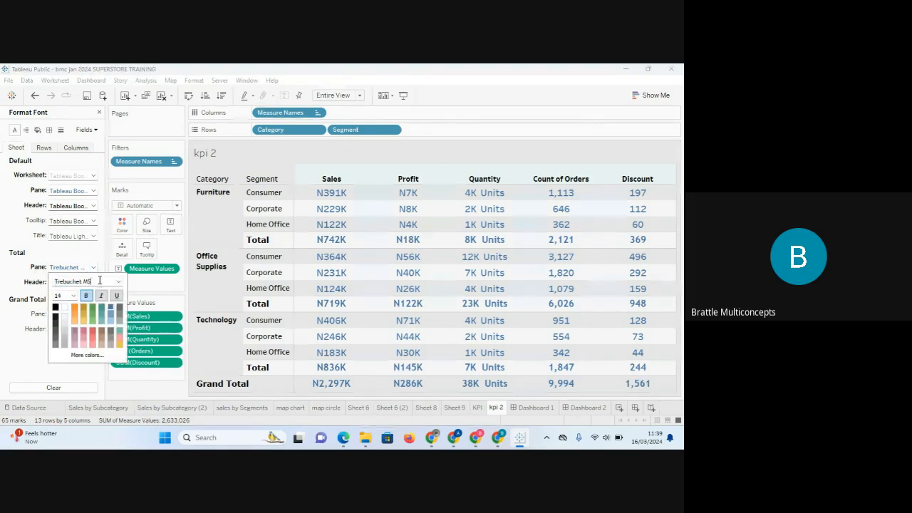
key(ctrl+a)
text(ver)
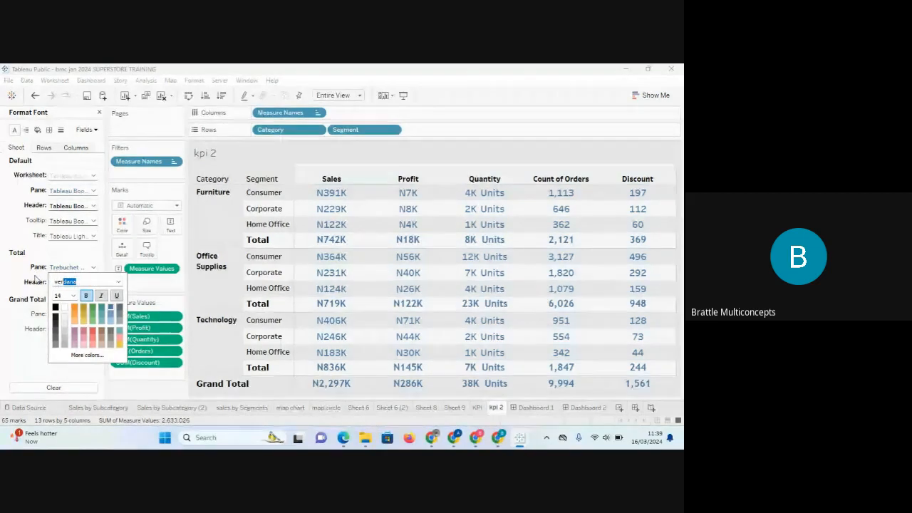
key(Return)
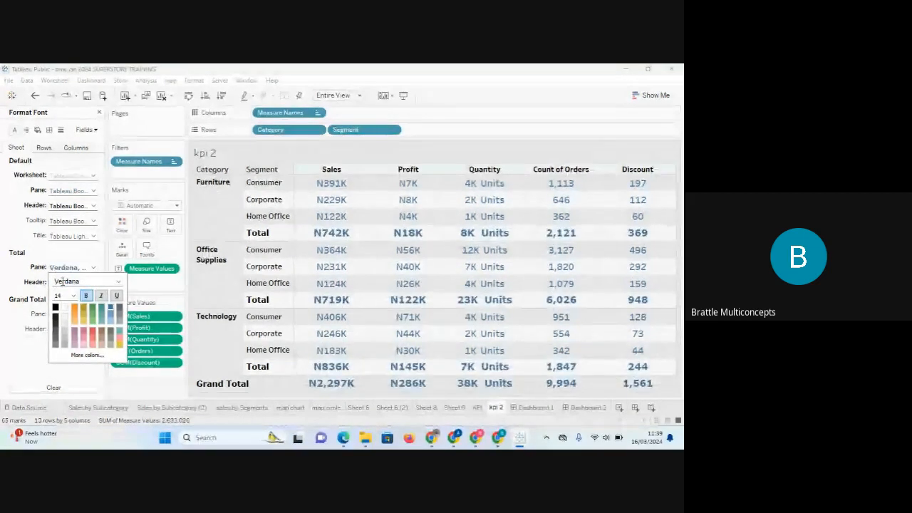
click(19, 333)
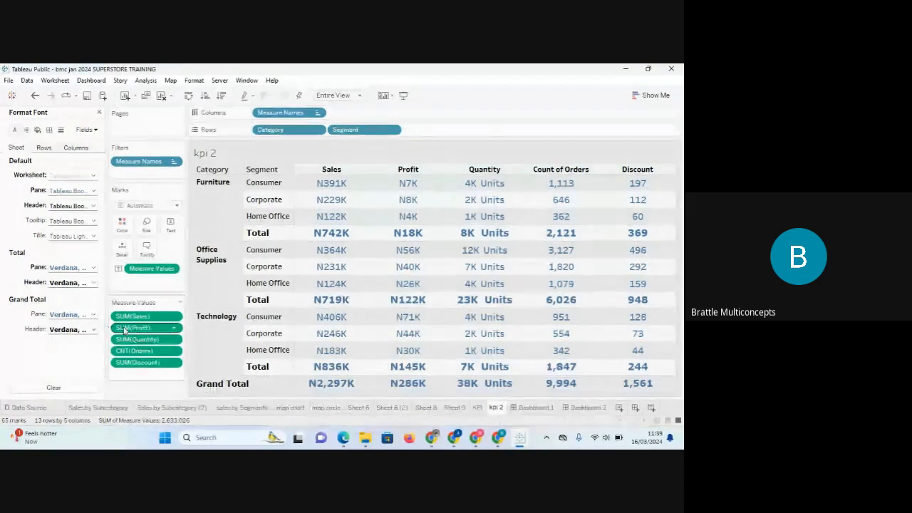
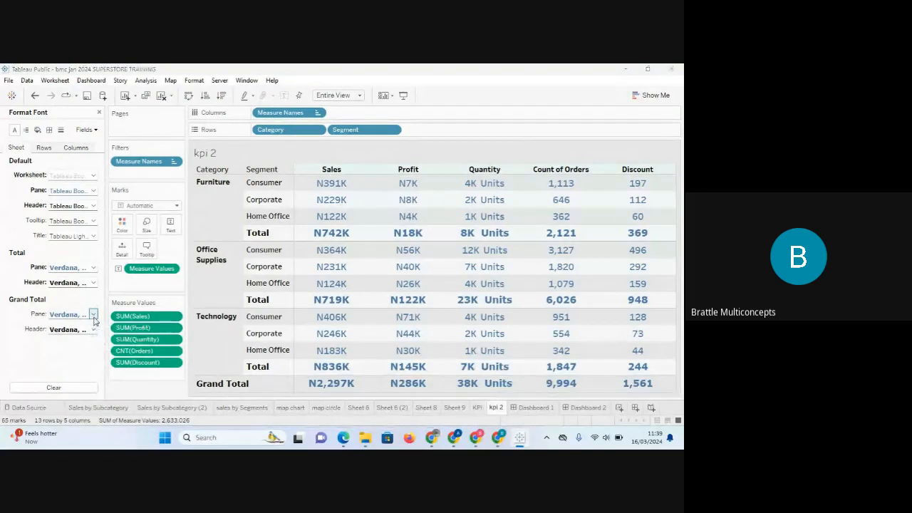
- Set the font size of both the Grand Total pane values and the Grand Total header to 16
click(92, 314)
click(73, 341)
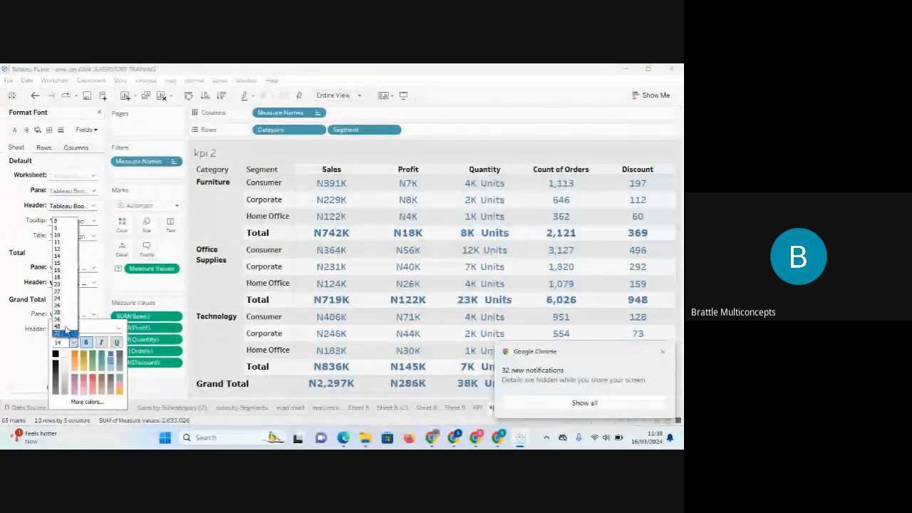
click(61, 272)
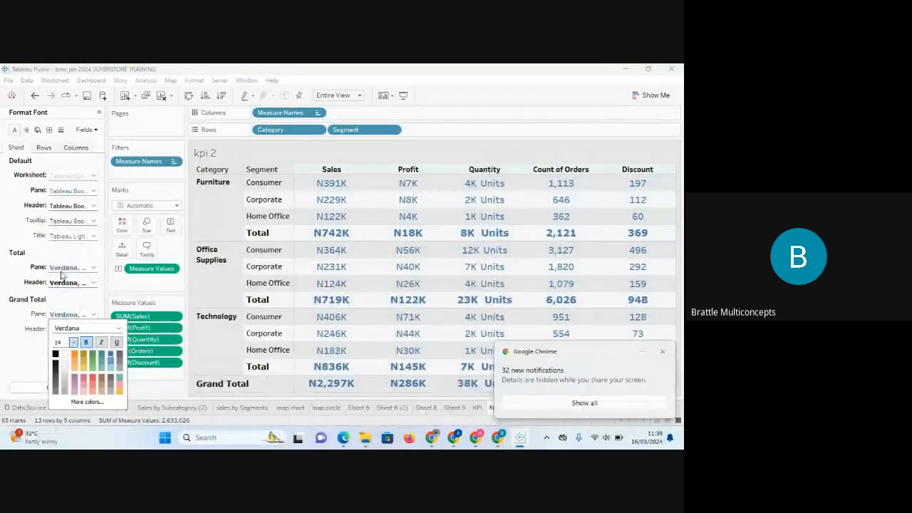
click(24, 341)
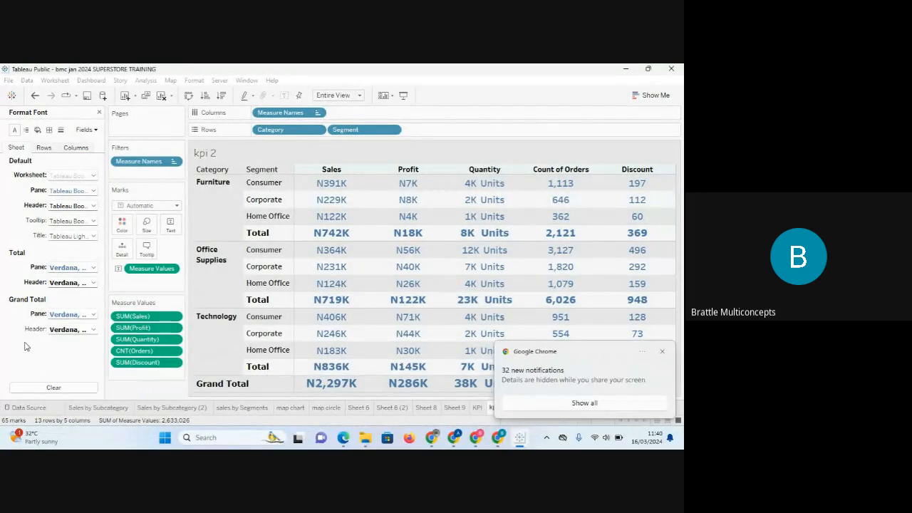
click(94, 329)
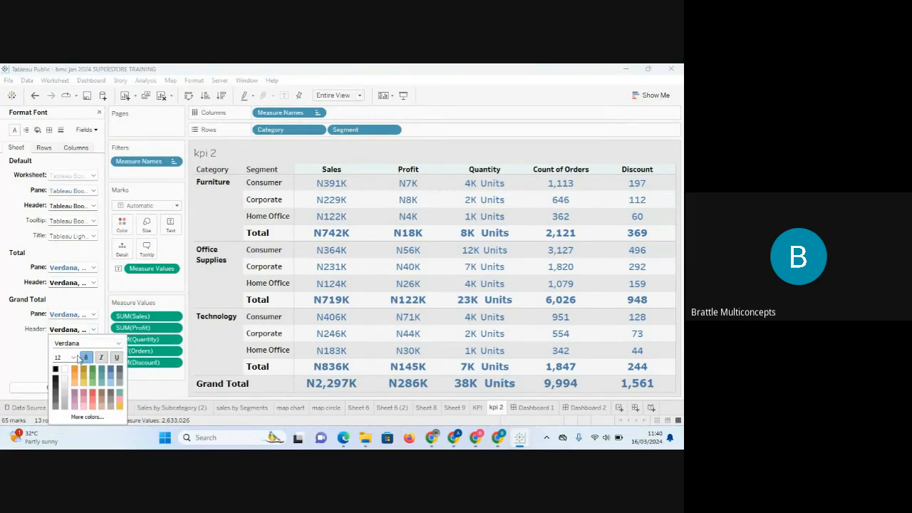
click(73, 357)
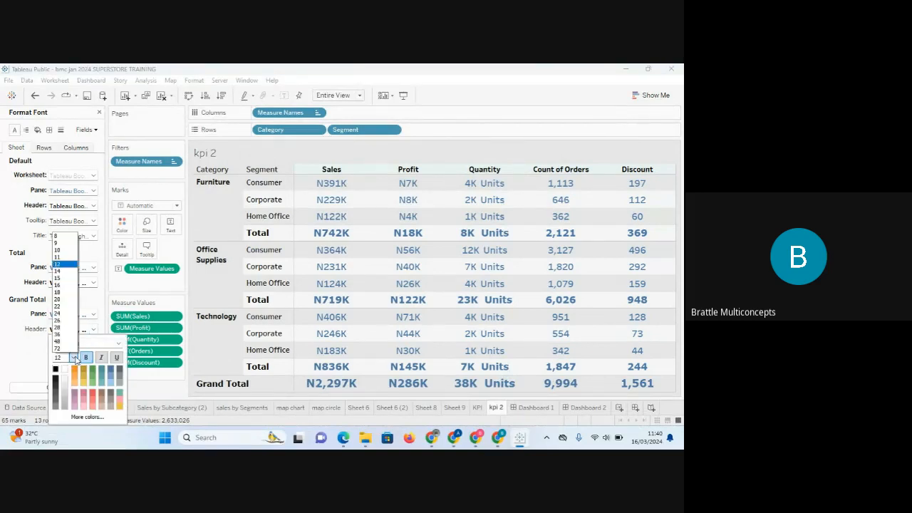
click(63, 288)
click(28, 349)
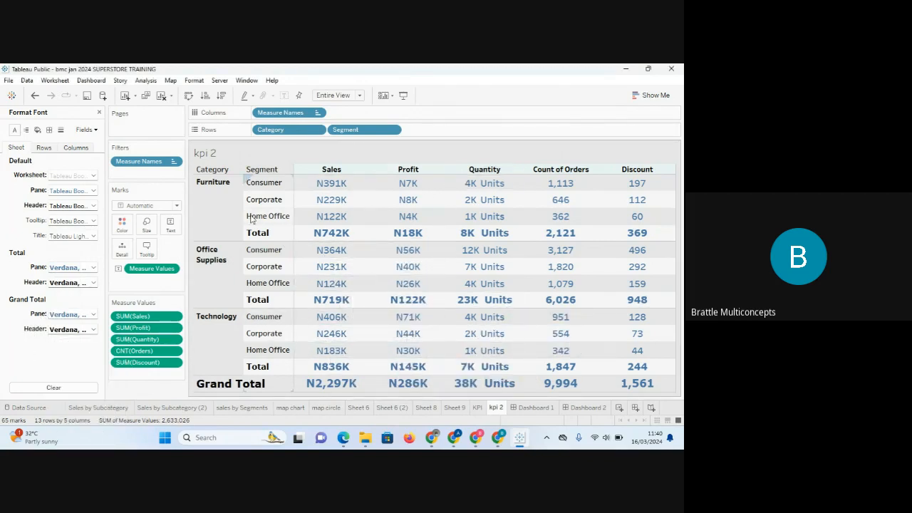
- Shade both the Total pane and the Total header light teal
click(25, 131)
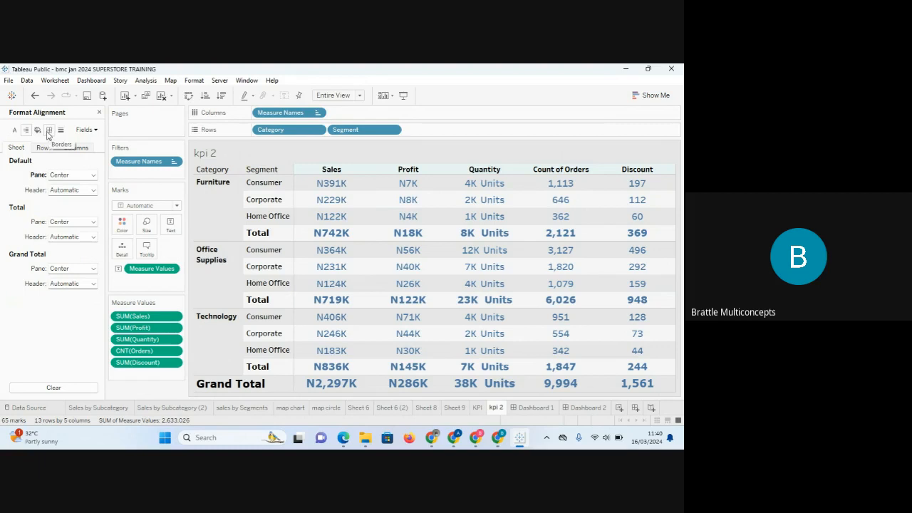
click(38, 131)
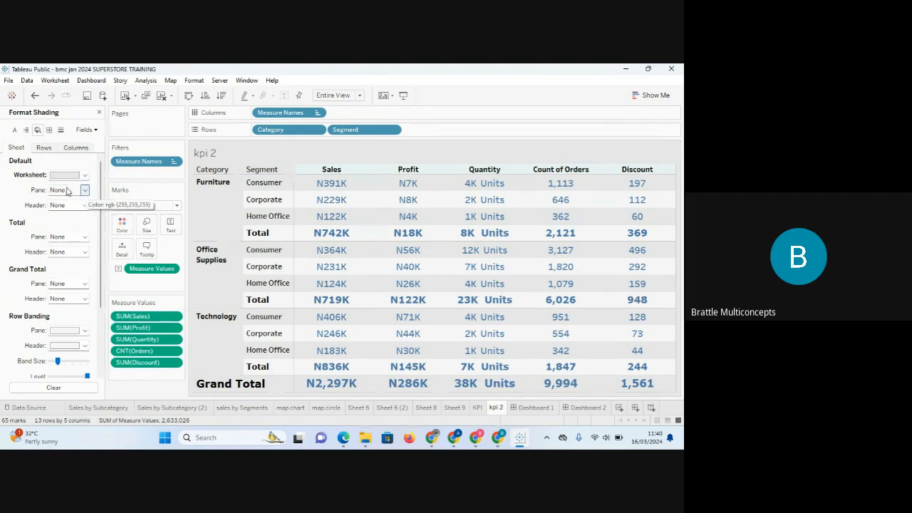
click(85, 331)
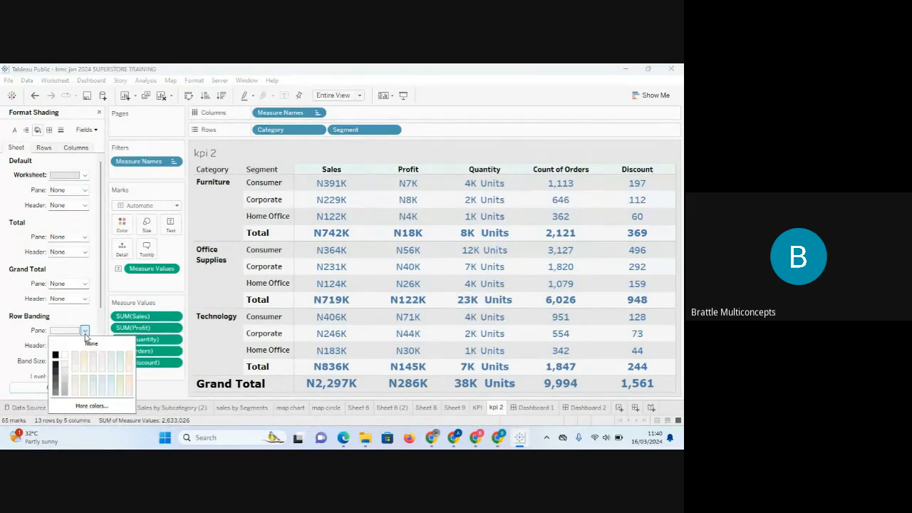
click(85, 237)
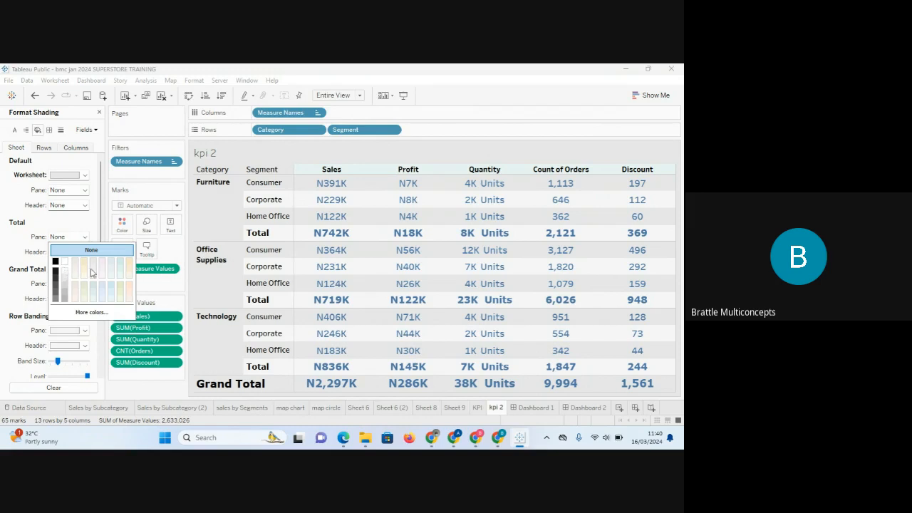
click(122, 267)
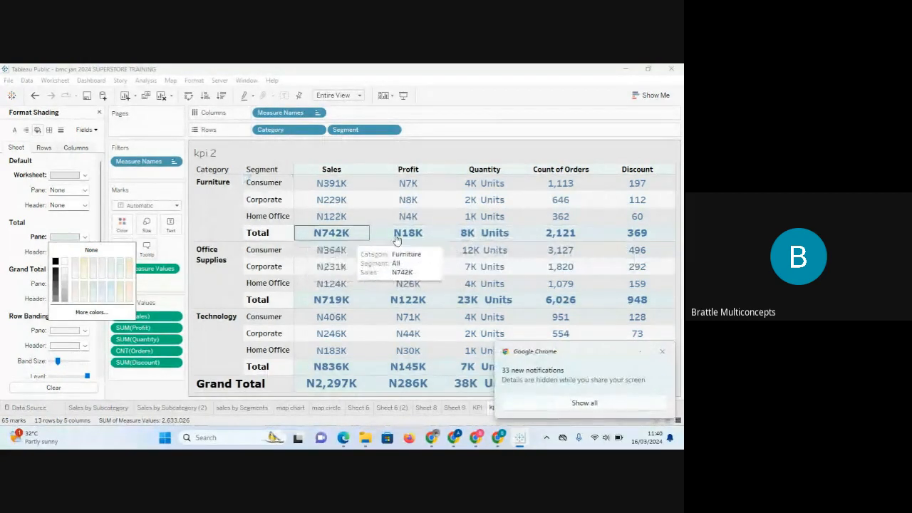
click(9, 246)
click(84, 253)
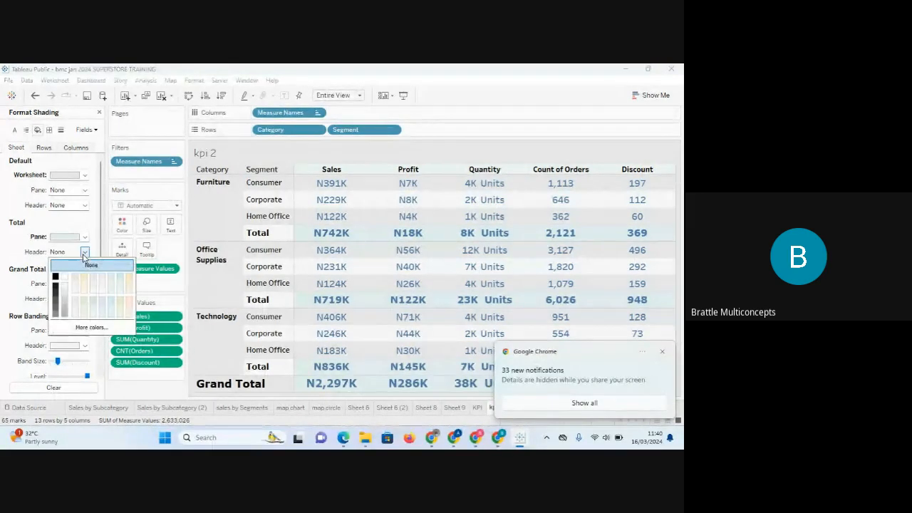
click(120, 282)
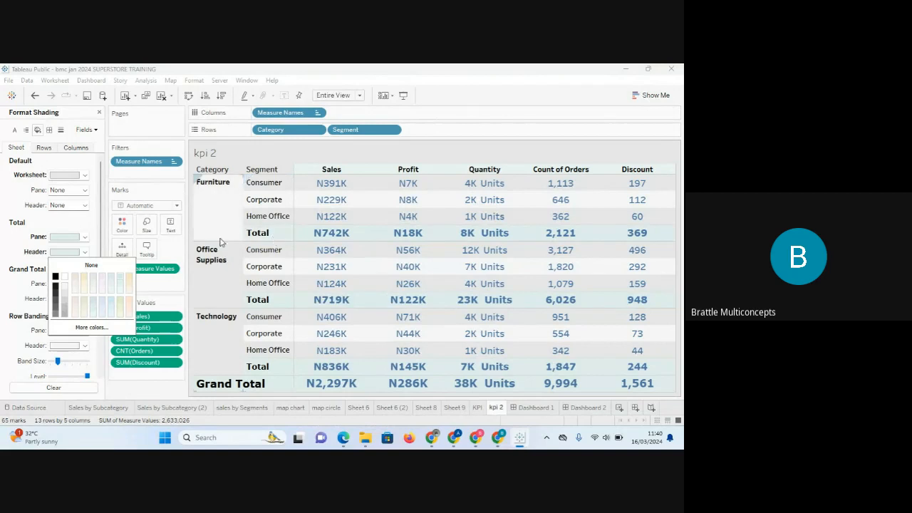
click(12, 245)
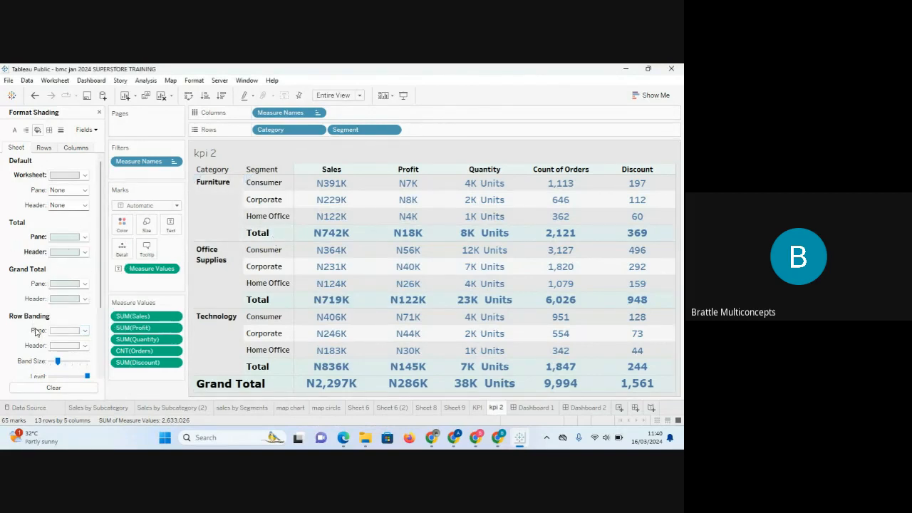
- Set the row banding pane colour to light orange and increase the row band size
click(85, 331)
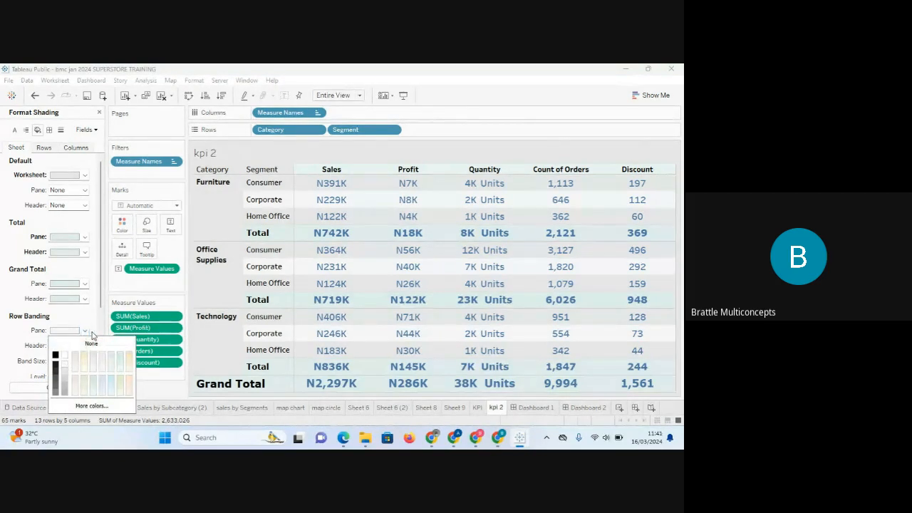
click(85, 331)
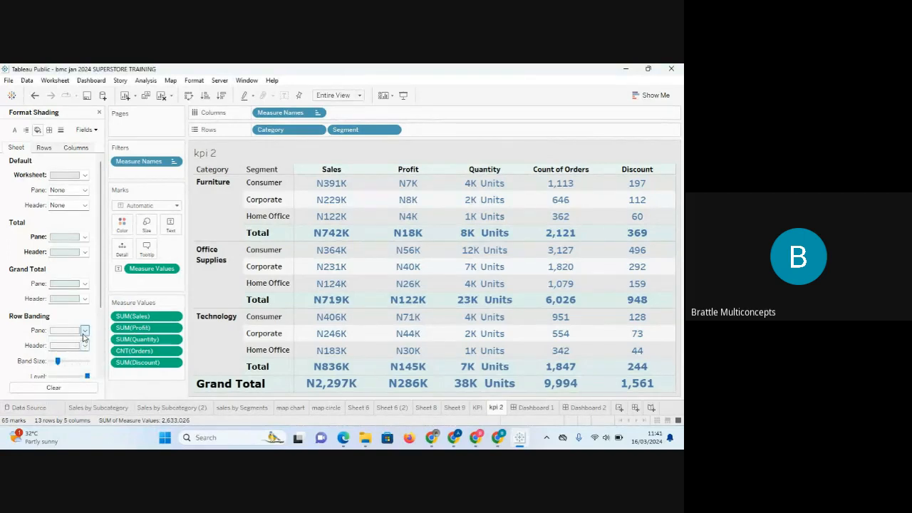
click(85, 332)
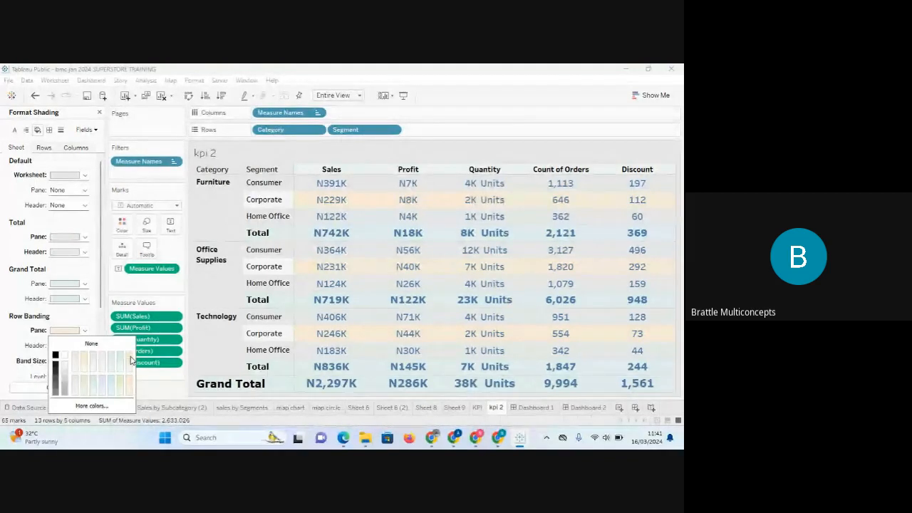
click(17, 346)
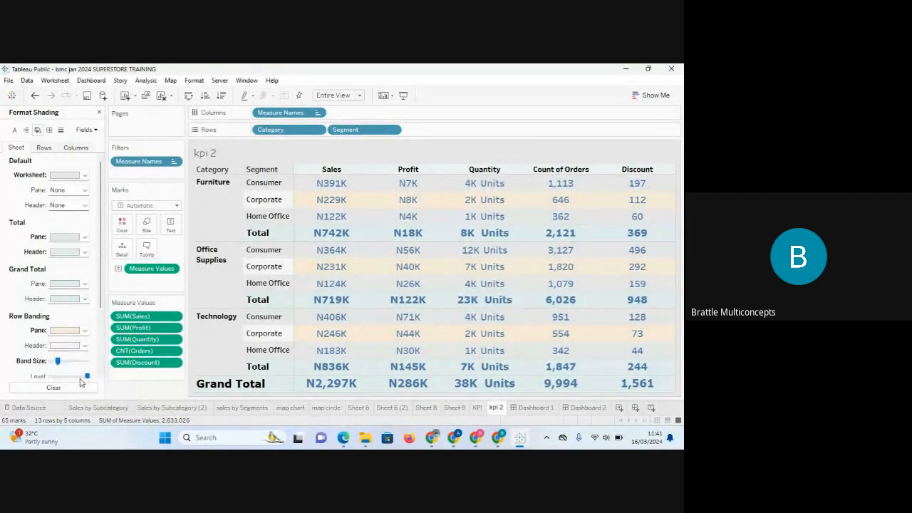
drag(58, 360, 71, 365)
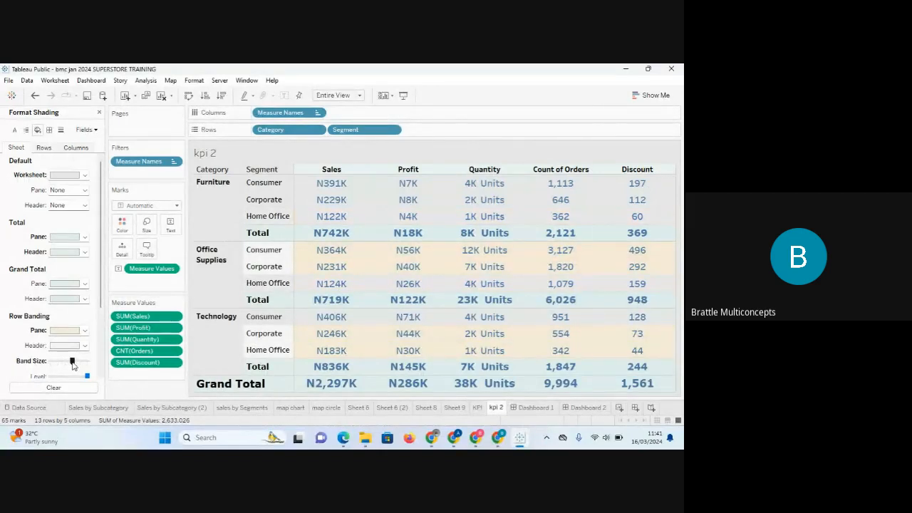
- Set the row banding to a band size of one row at the highest level after trying larger bands and the lowest level
drag(75, 364, 82, 365)
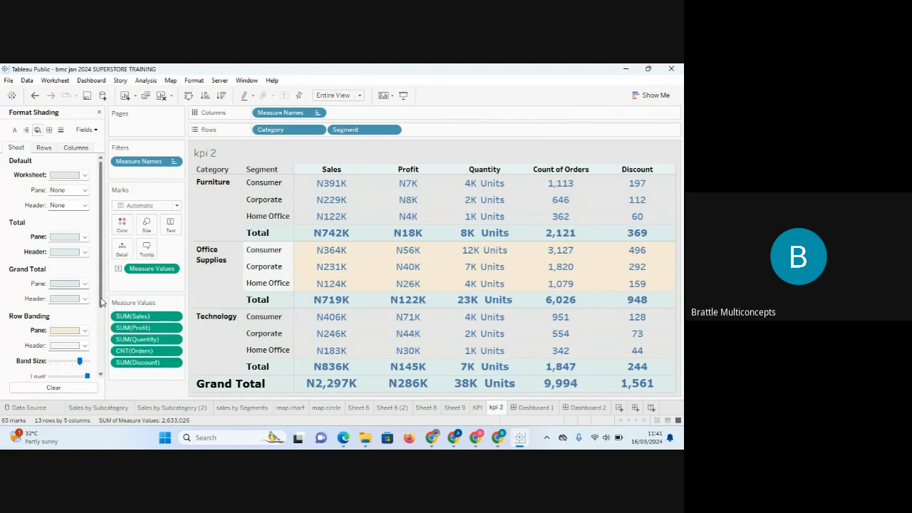
mouse_move(100, 302)
mouse_down()
mouse_move(104, 326)
mouse_move(66, 341)
mouse_up()
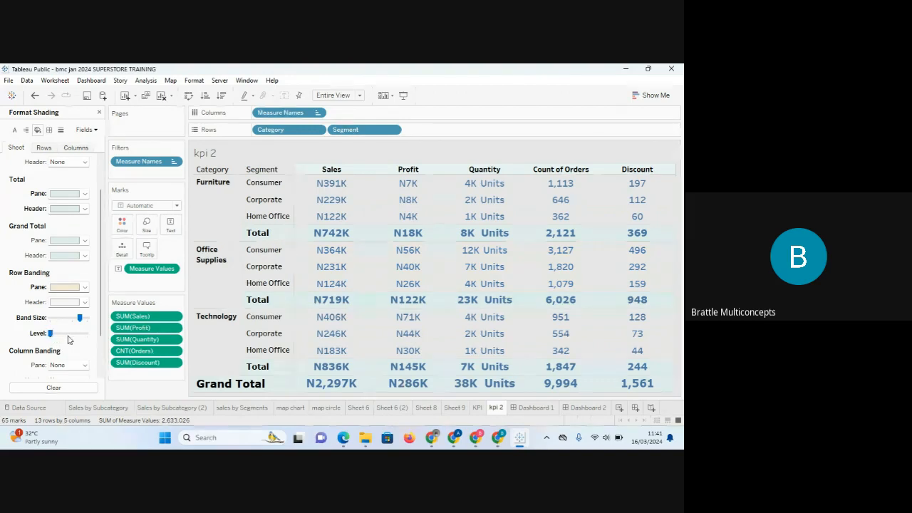
click(85, 334)
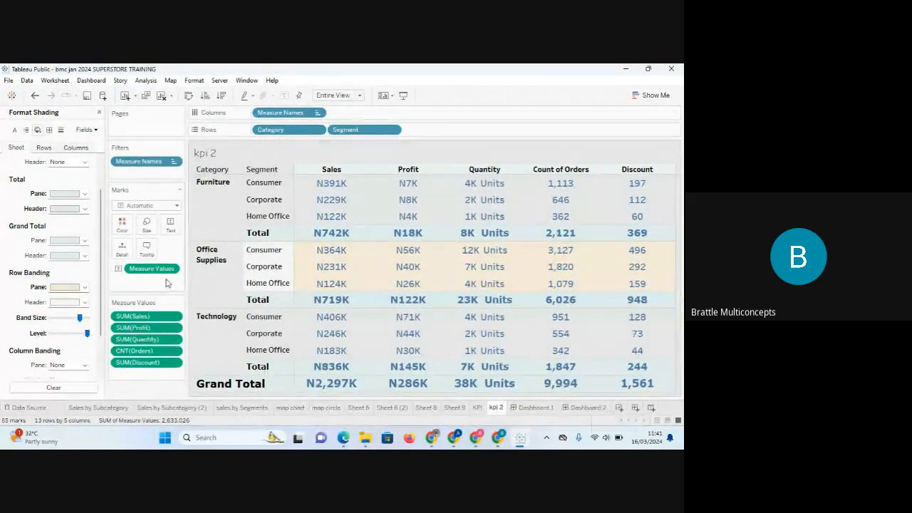
mouse_move(79, 319)
mouse_down()
mouse_move(50, 321)
mouse_move(58, 318)
mouse_up()
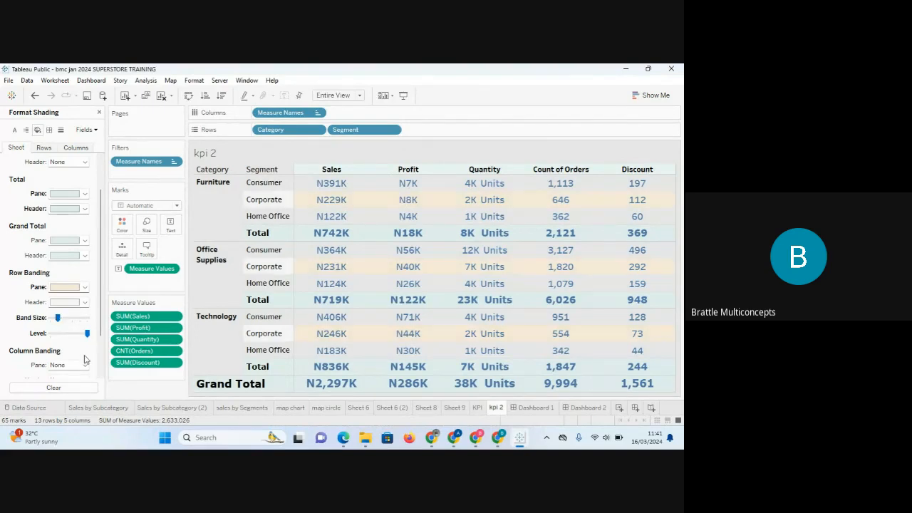
- Shade the column banding pane light green
scroll(102, 330, down, 2)
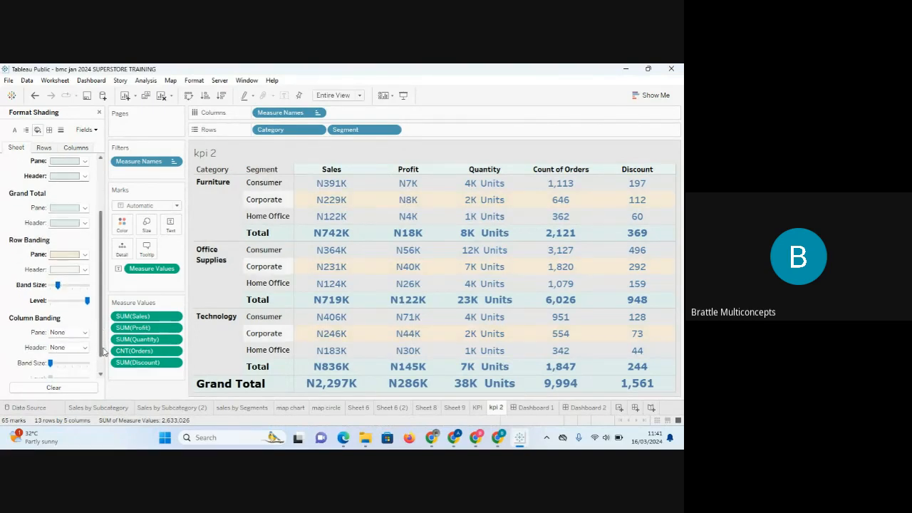
click(85, 333)
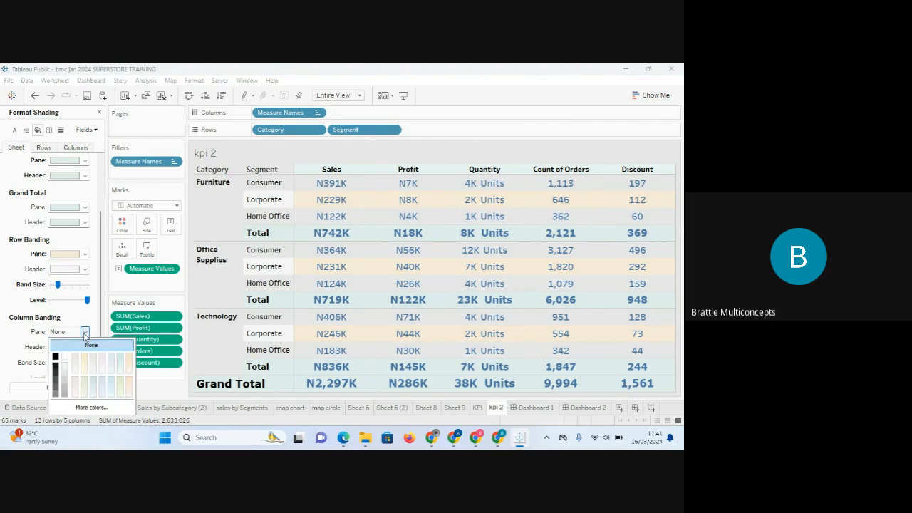
click(84, 334)
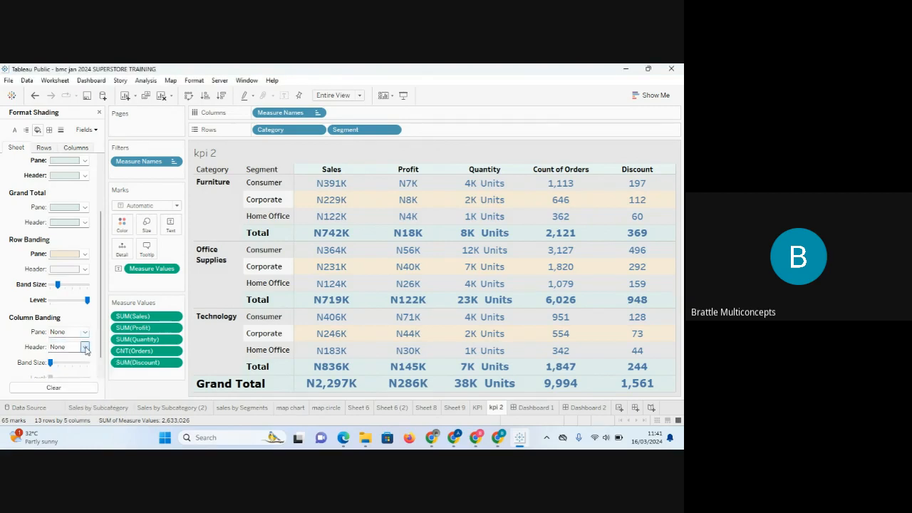
click(85, 333)
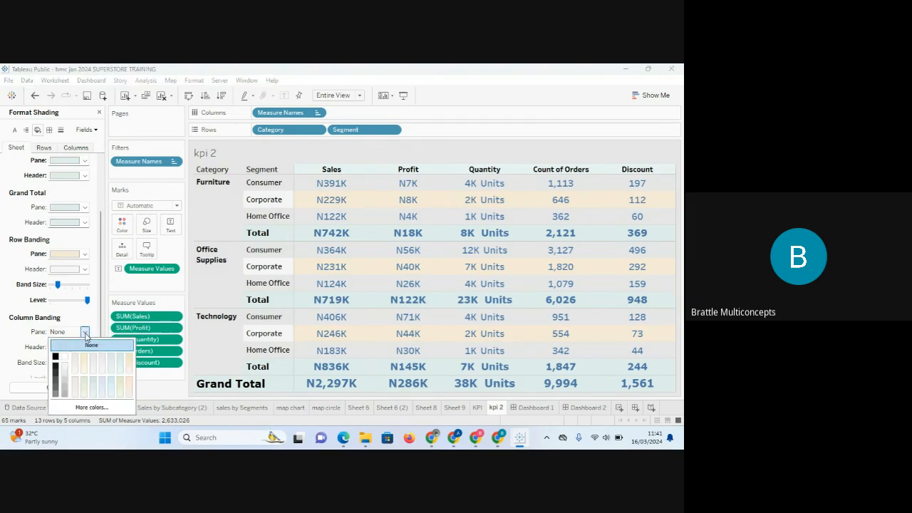
click(121, 386)
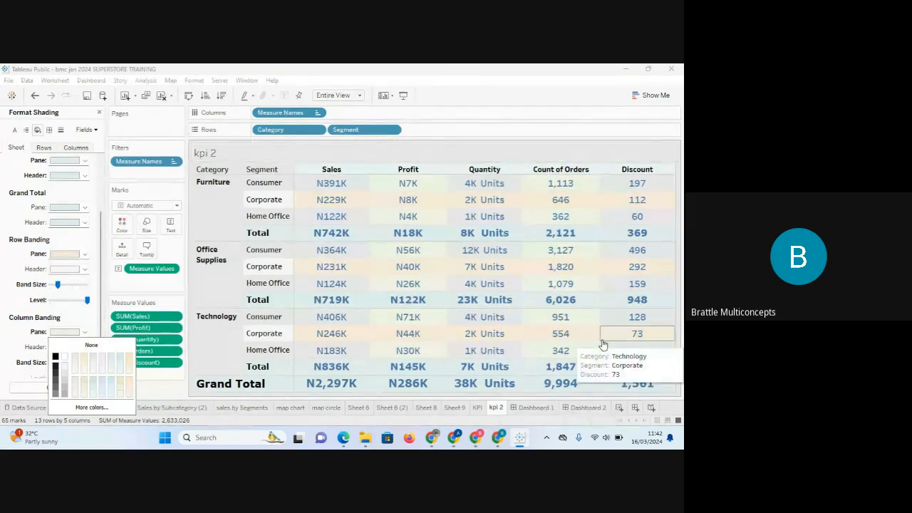
click(9, 377)
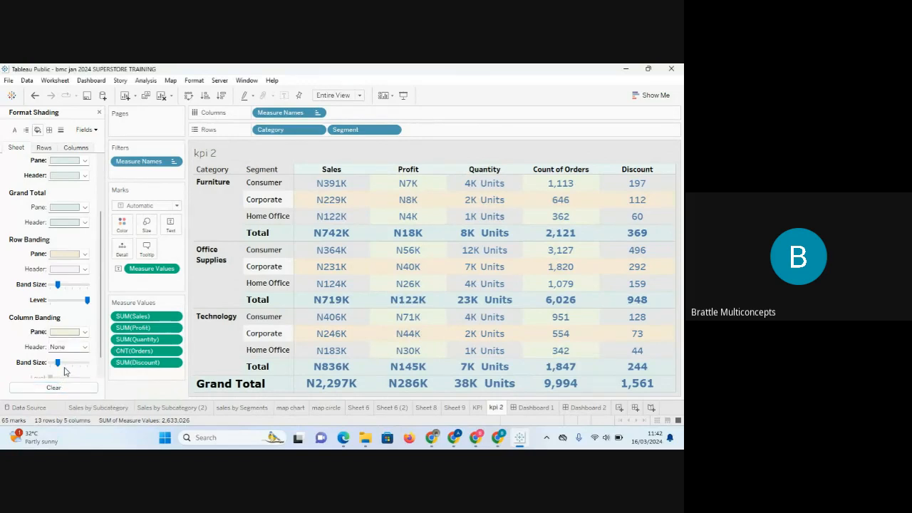
- Try column band sizes of two and three columns, and return to one-column bands
click(64, 364)
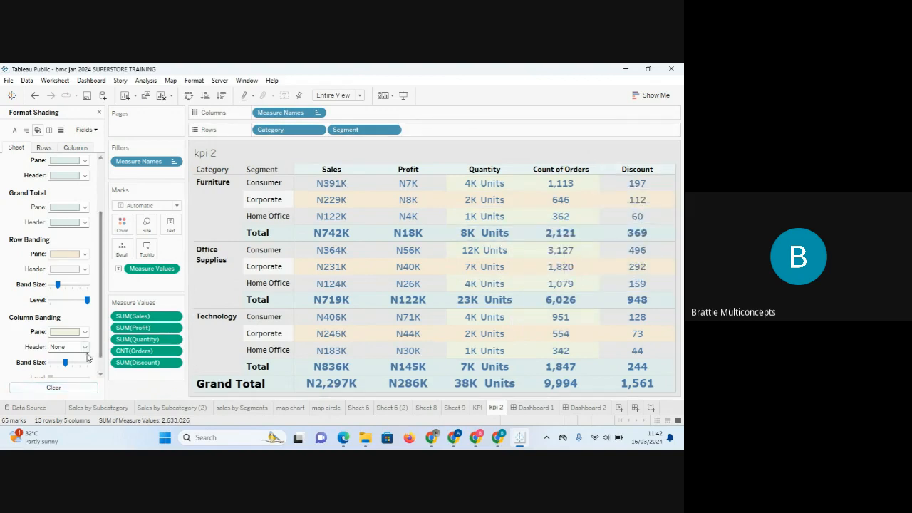
click(72, 364)
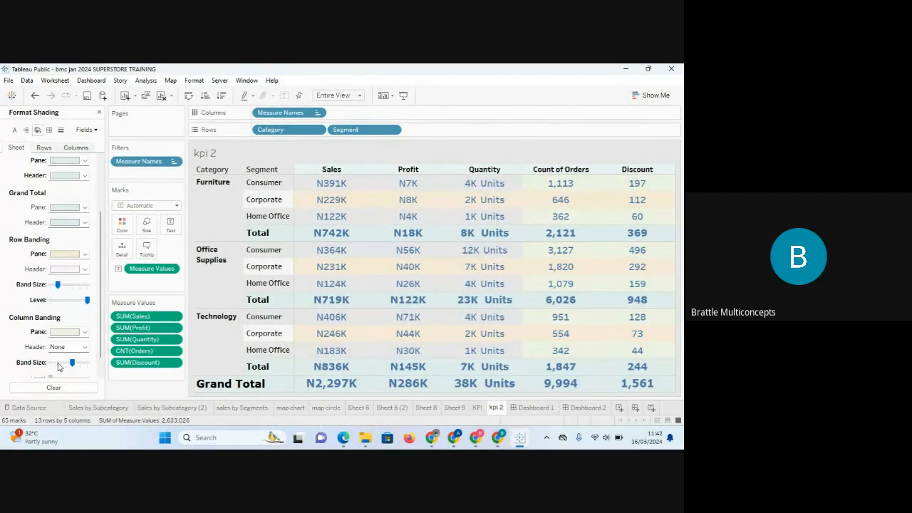
click(59, 364)
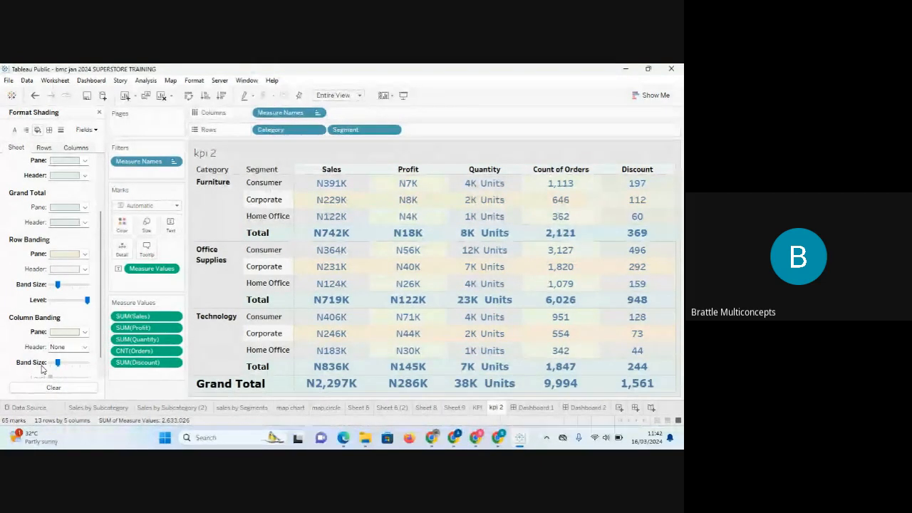
- Switch to border formatting for the sheet and choose a solid line for the Total pane border
click(49, 131)
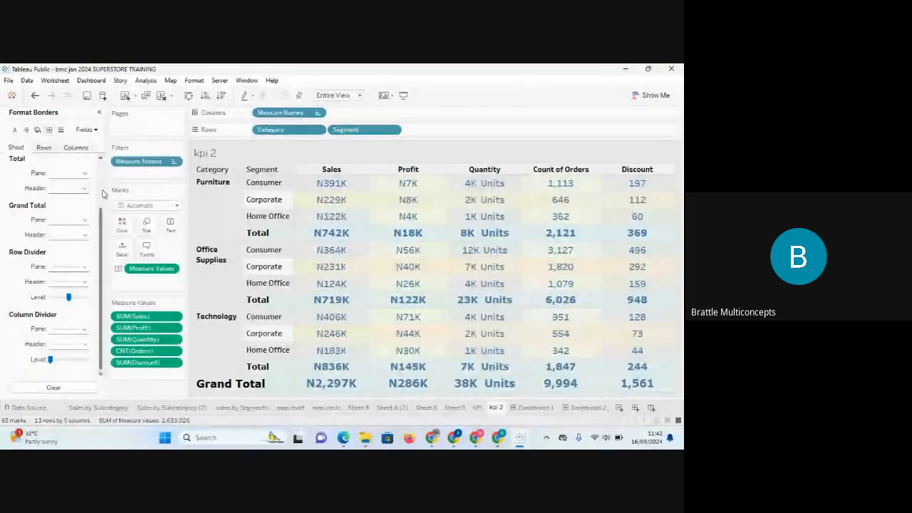
click(83, 173)
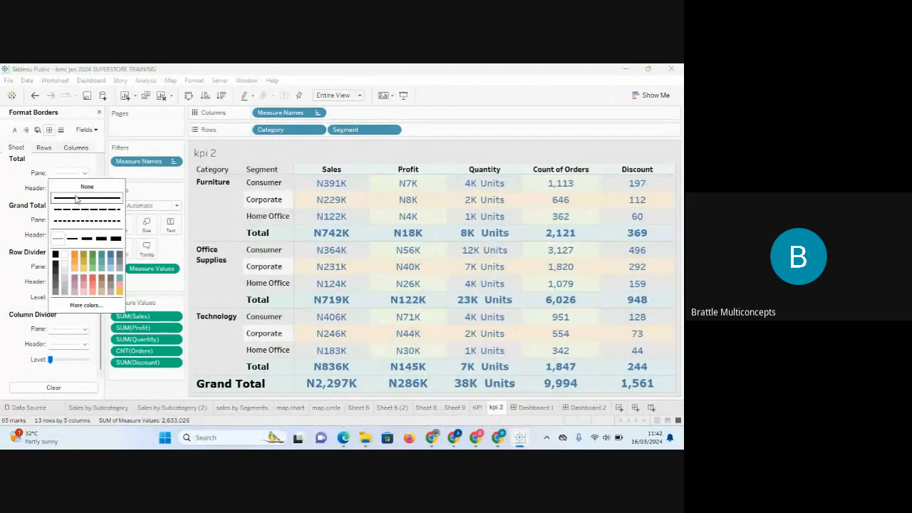
click(71, 197)
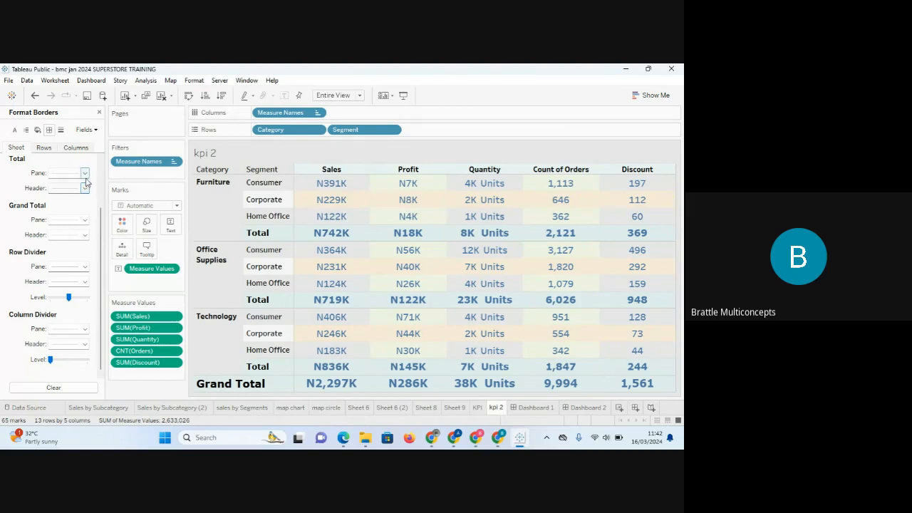
click(85, 177)
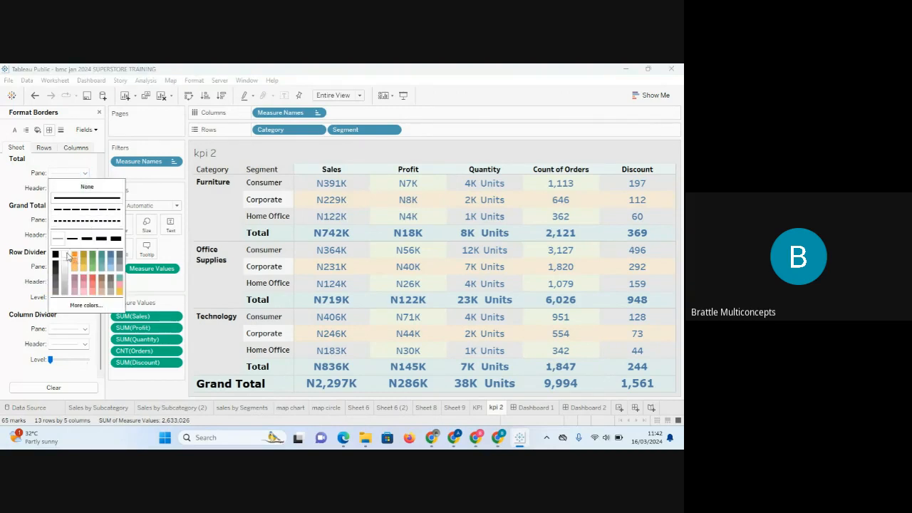
click(12, 216)
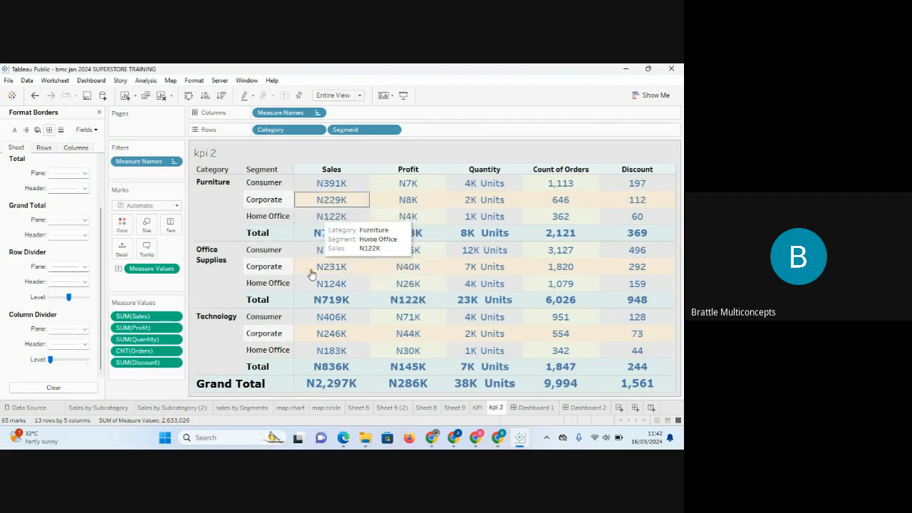
- Set the Total pane border to None
click(84, 188)
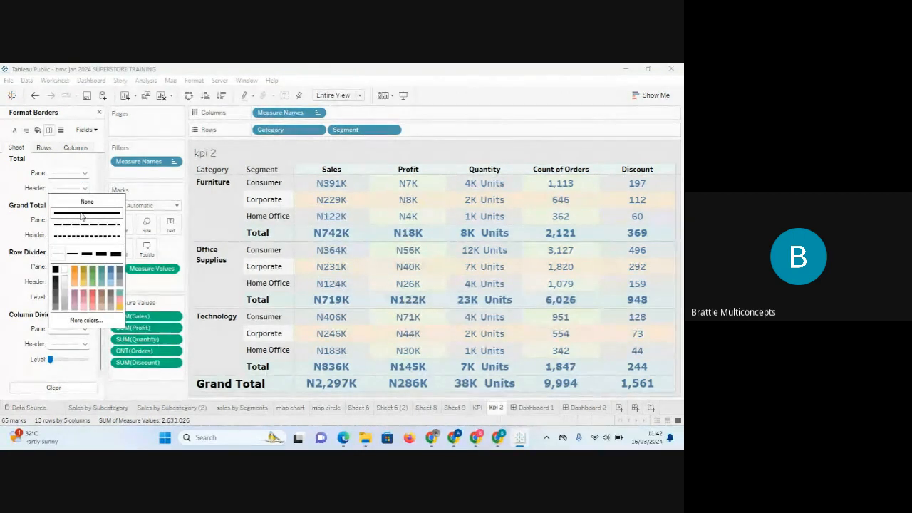
click(84, 174)
click(87, 187)
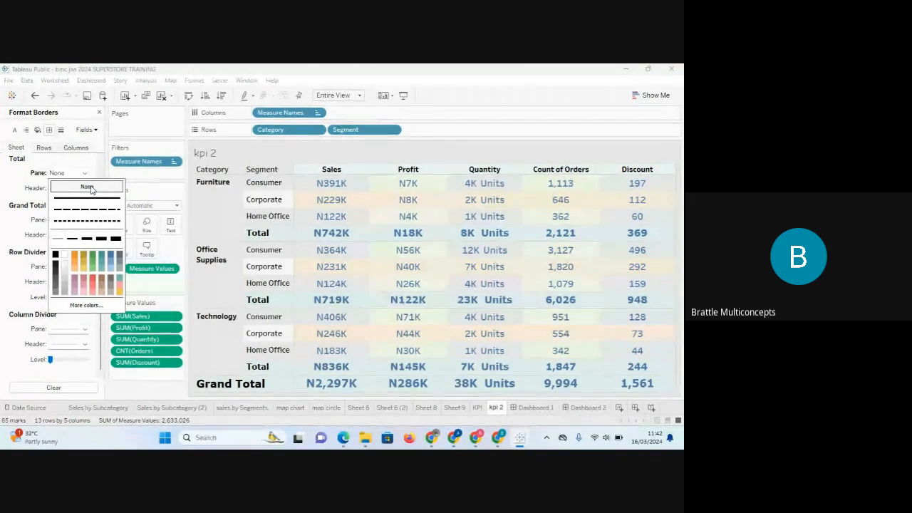
click(24, 198)
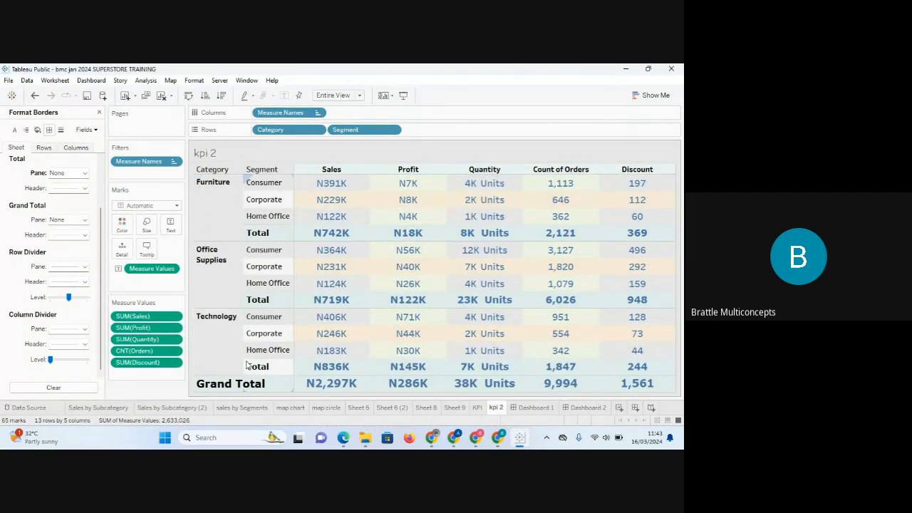
click(217, 340)
key(Escape)
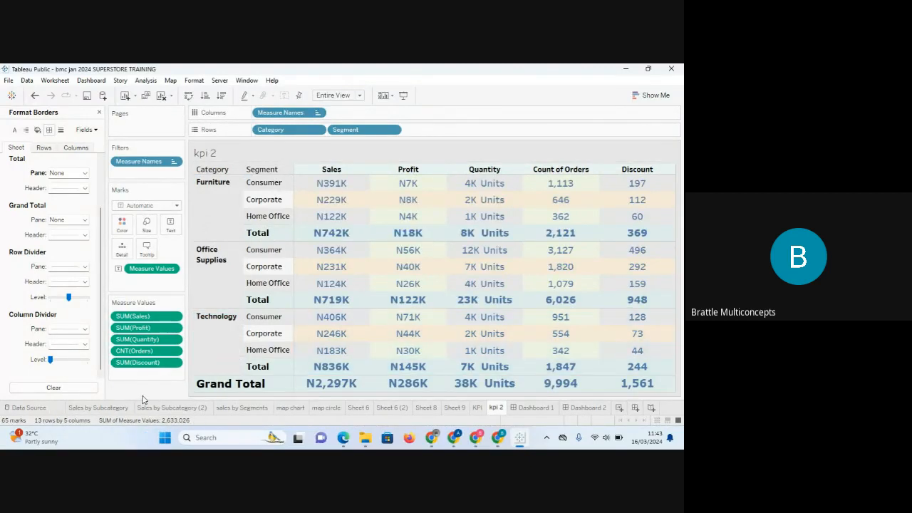
- Give the Total pane a blue border in the thickest line weight
click(84, 173)
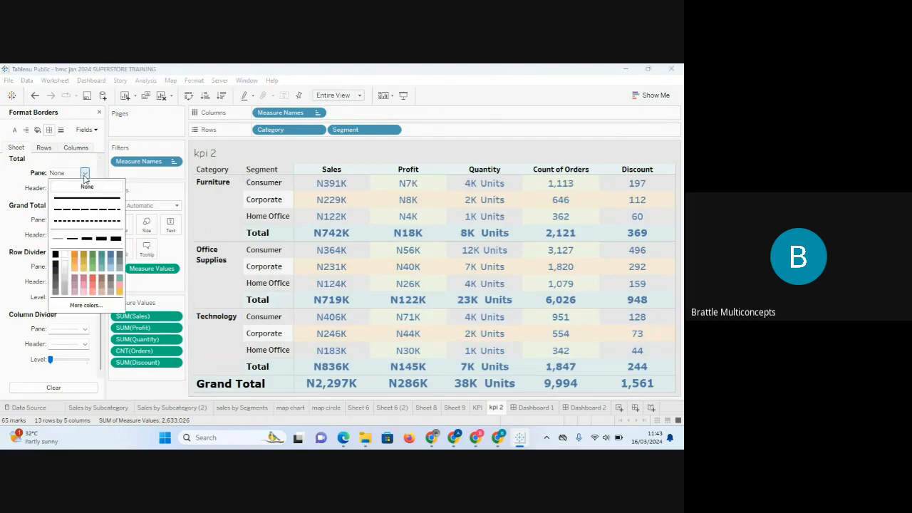
click(101, 239)
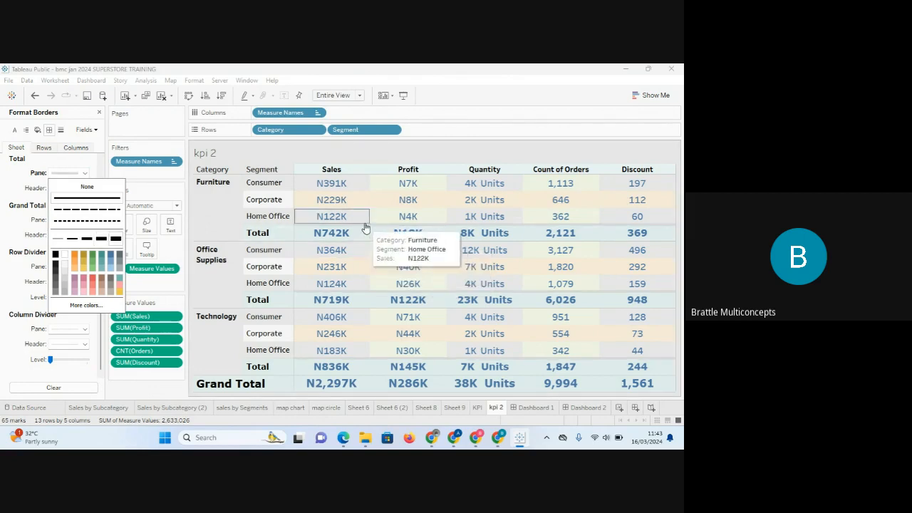
click(111, 258)
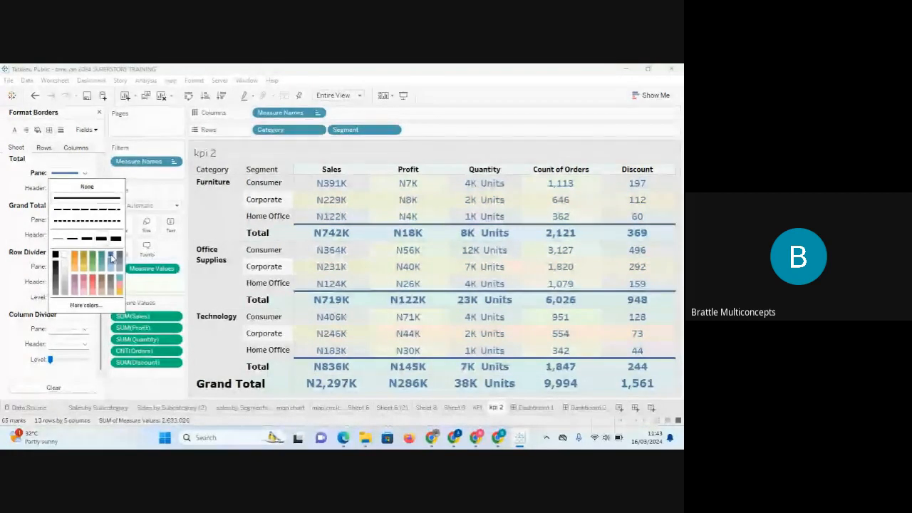
click(72, 188)
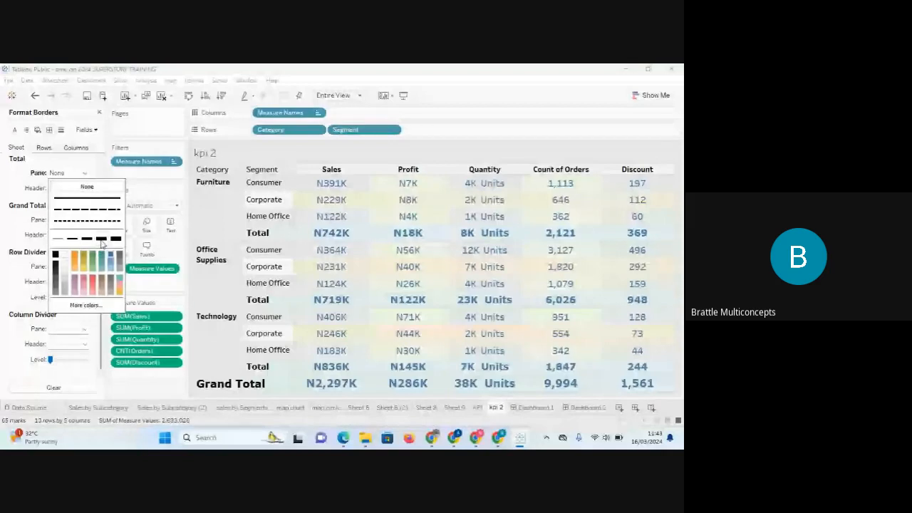
click(114, 240)
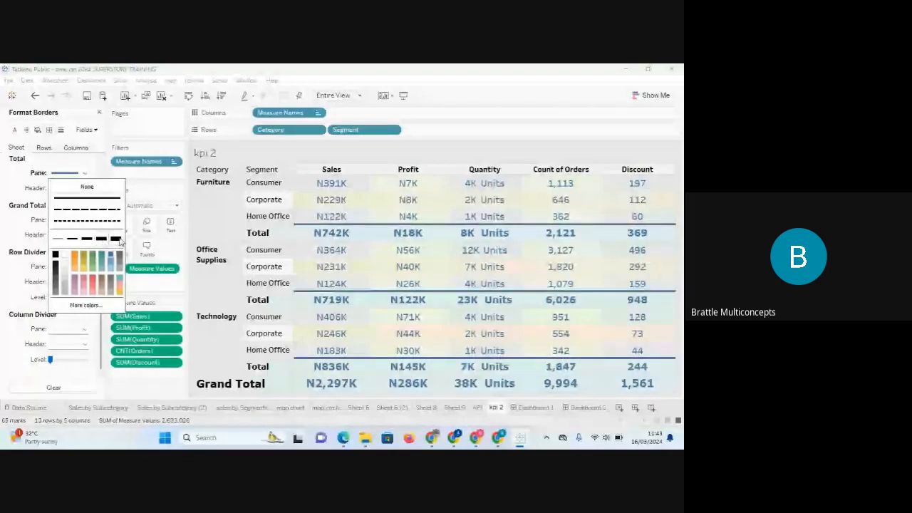
click(2, 219)
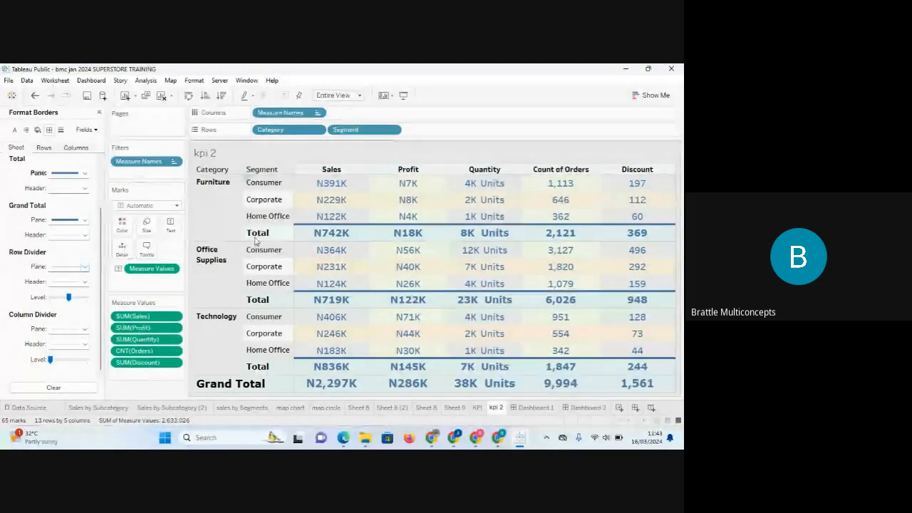
- Colour the row divider pane line blue, keeping the thinnest line weight
click(85, 267)
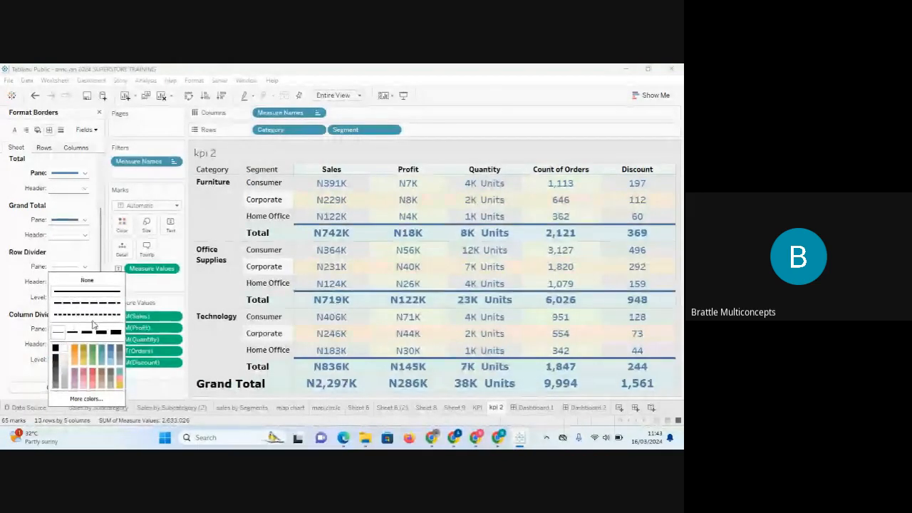
click(109, 348)
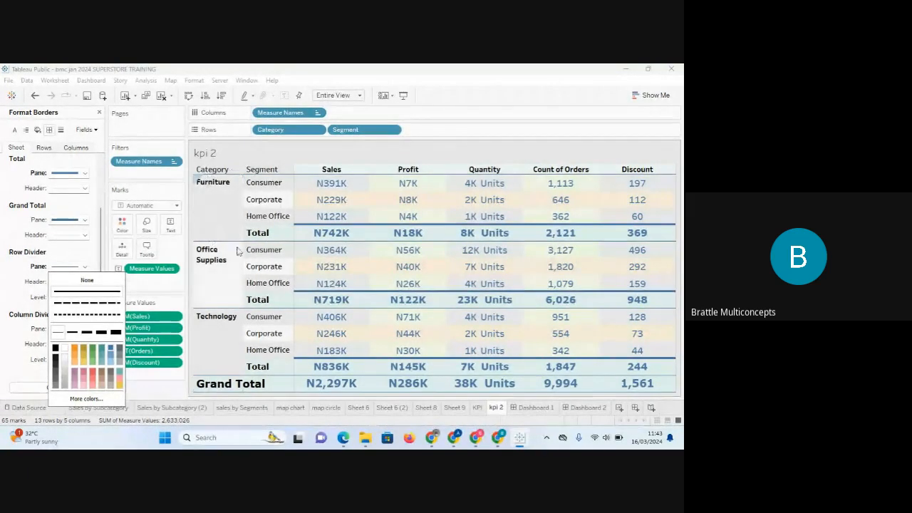
click(20, 288)
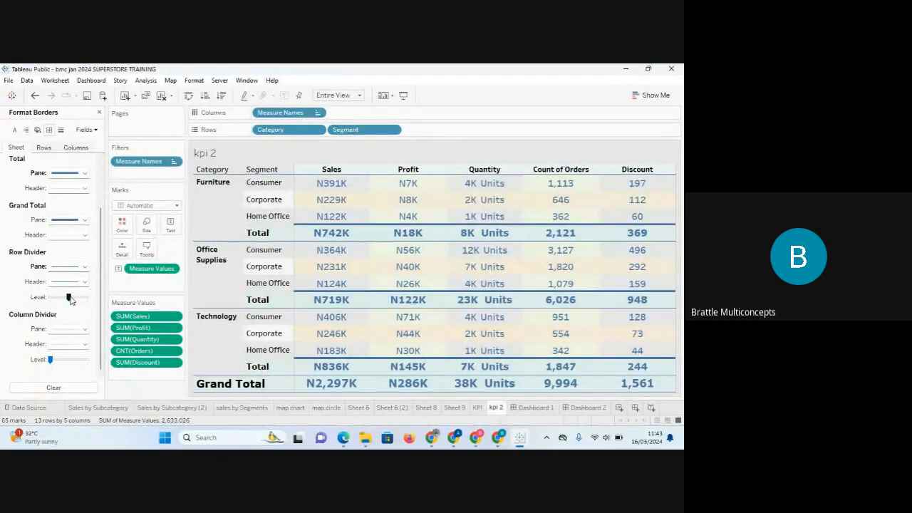
- Set the column divider pane to a blue line in the second-thinnest weight
click(84, 329)
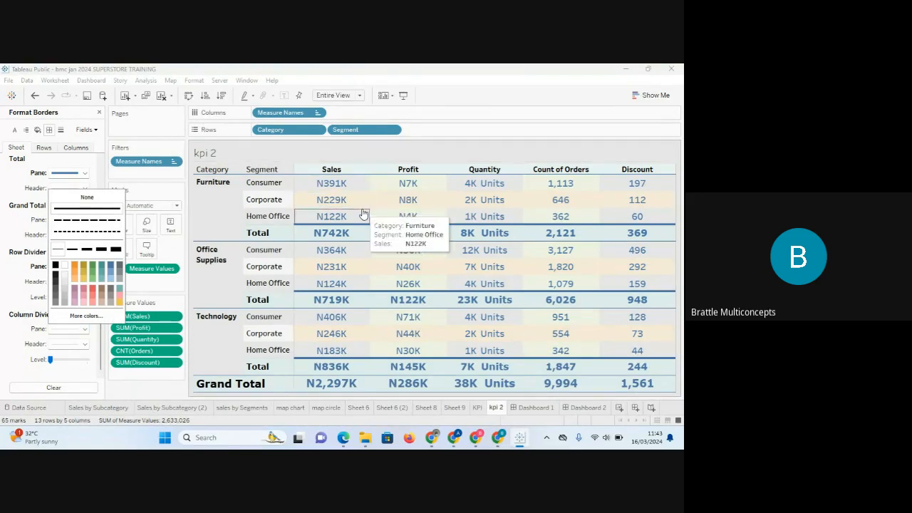
click(73, 251)
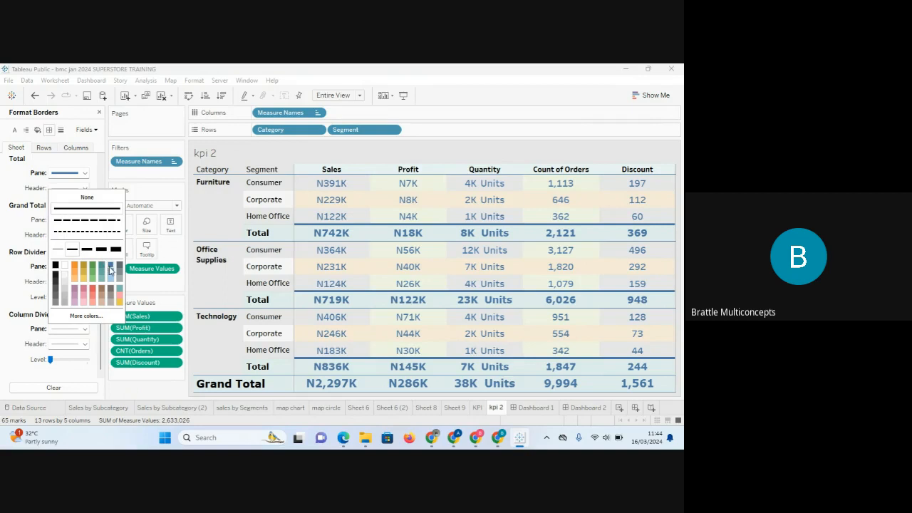
click(110, 267)
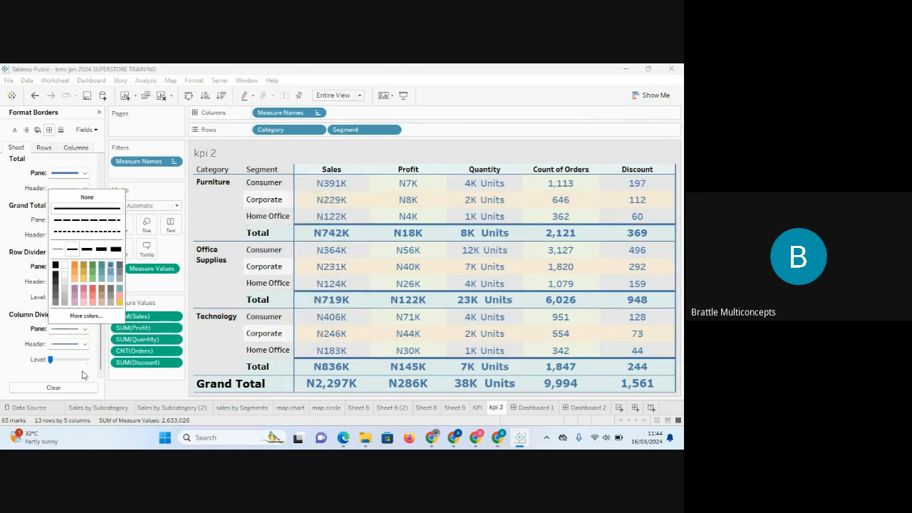
click(83, 376)
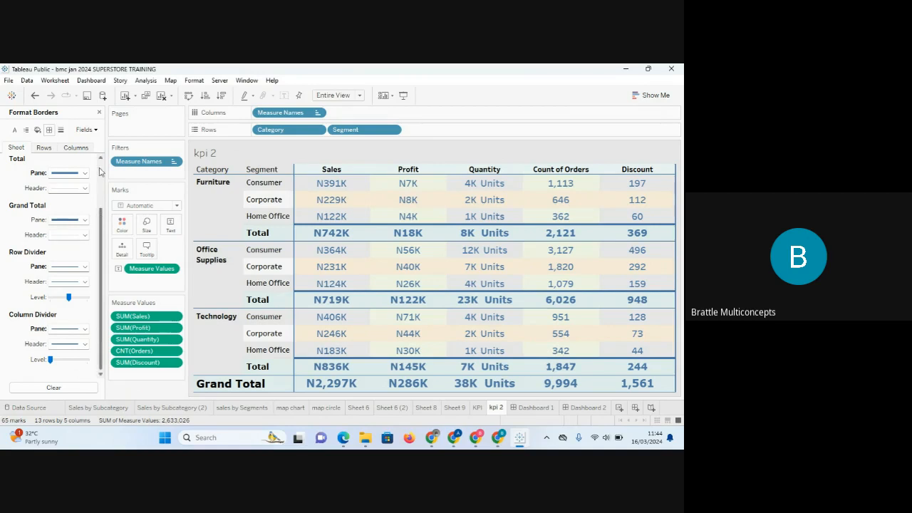
- Examine the line formatting options for the kpi 2 sheet's grid lines, zero lines and trend lines
click(60, 130)
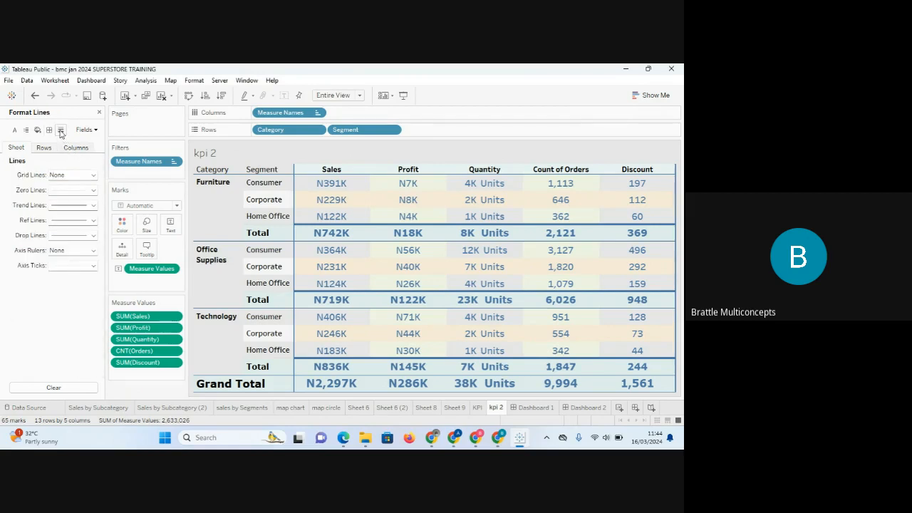
click(94, 175)
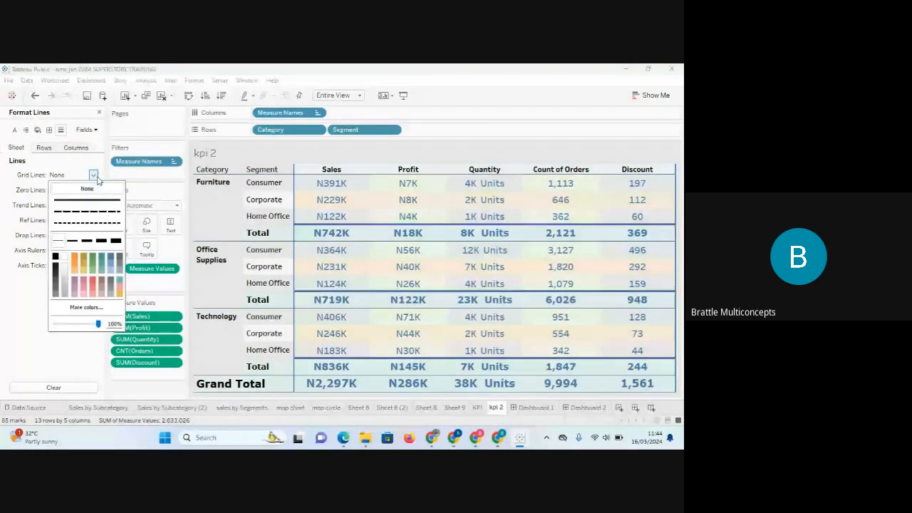
click(93, 190)
click(93, 190)
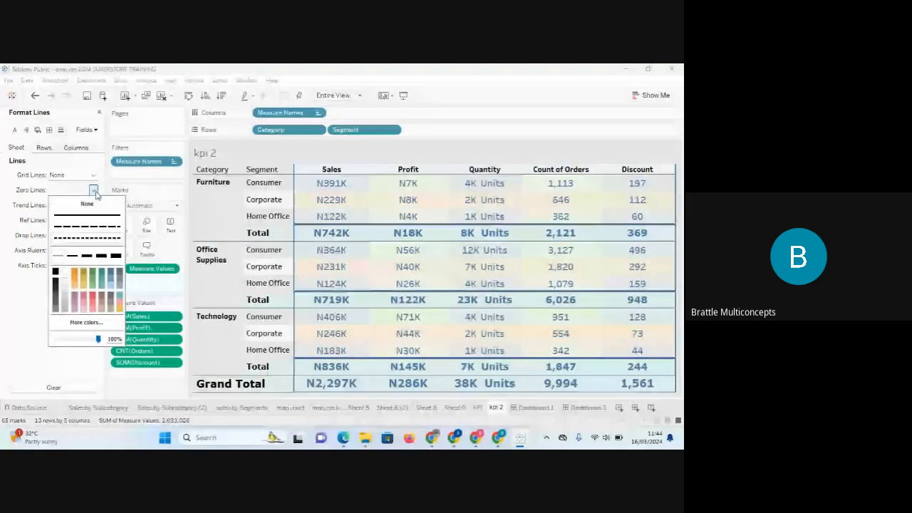
click(94, 190)
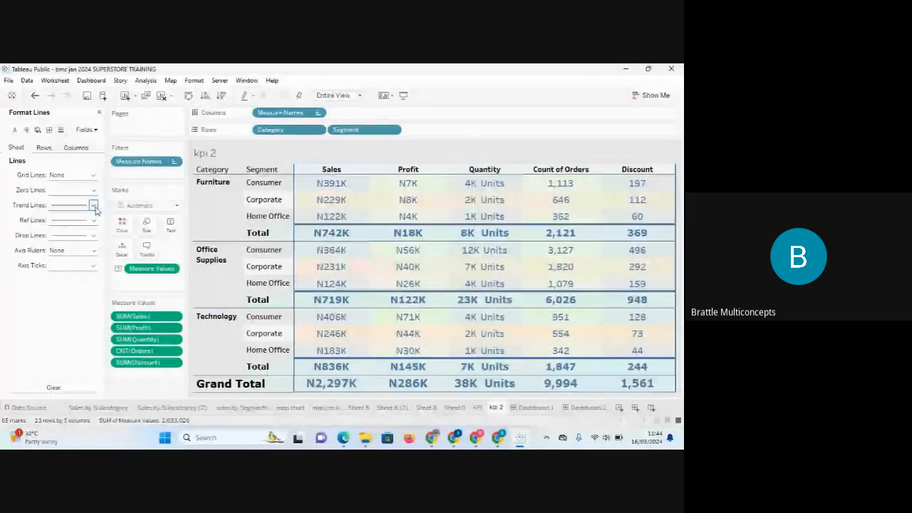
click(93, 206)
click(93, 205)
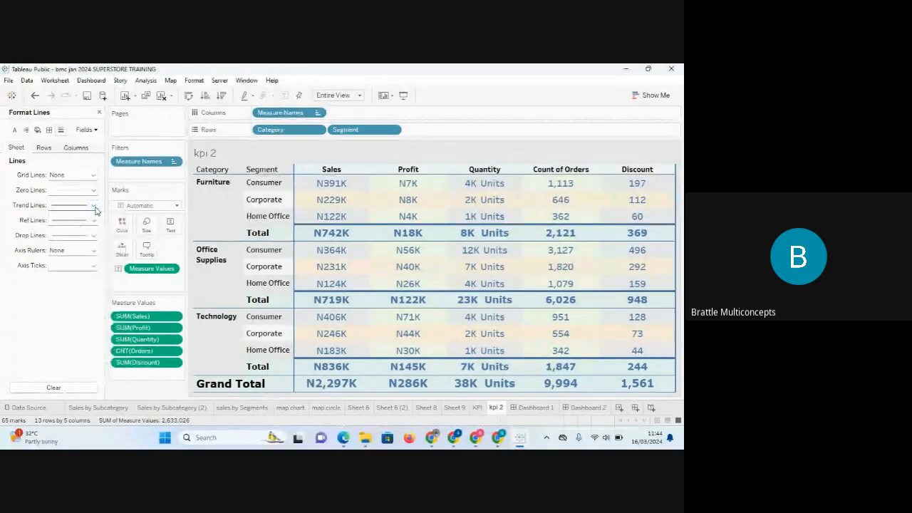
mouse_move(495, 383)
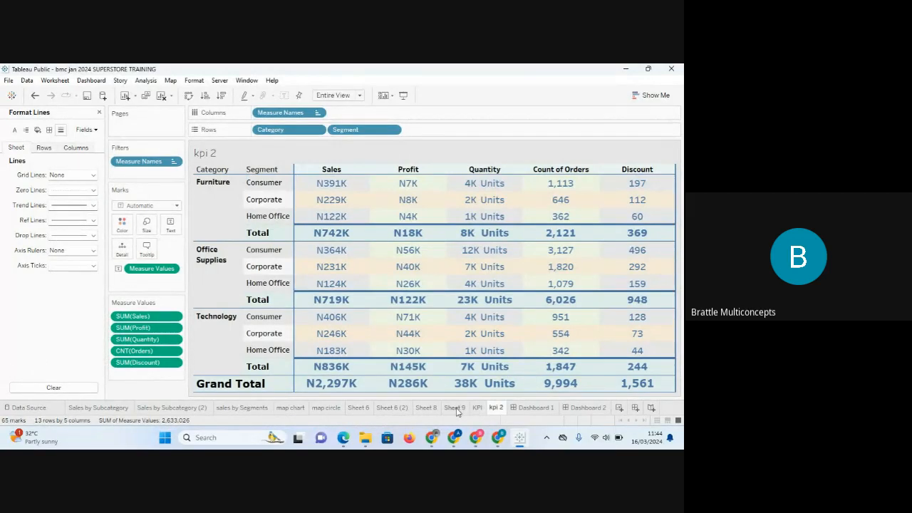
- On Sheet 6, drill the Order Date column field down to month and remove its year and quarter levels
click(397, 410)
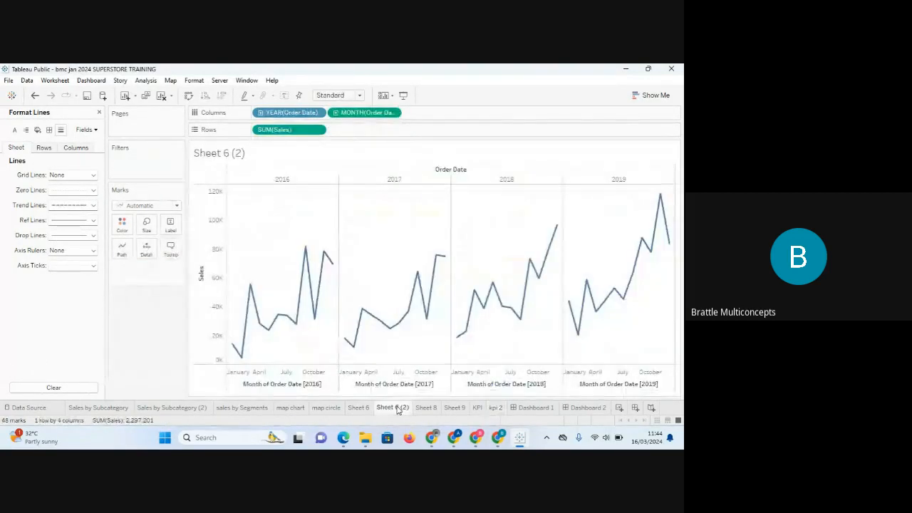
right_click(398, 409)
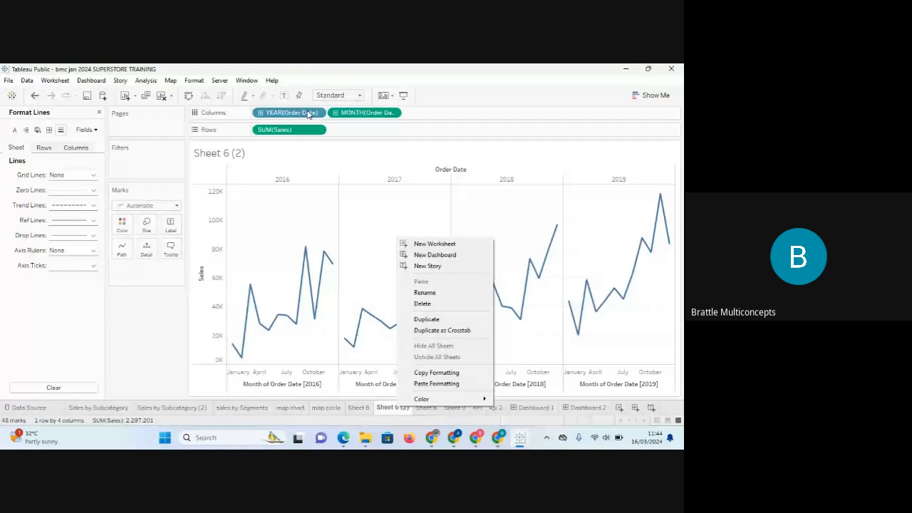
click(359, 407)
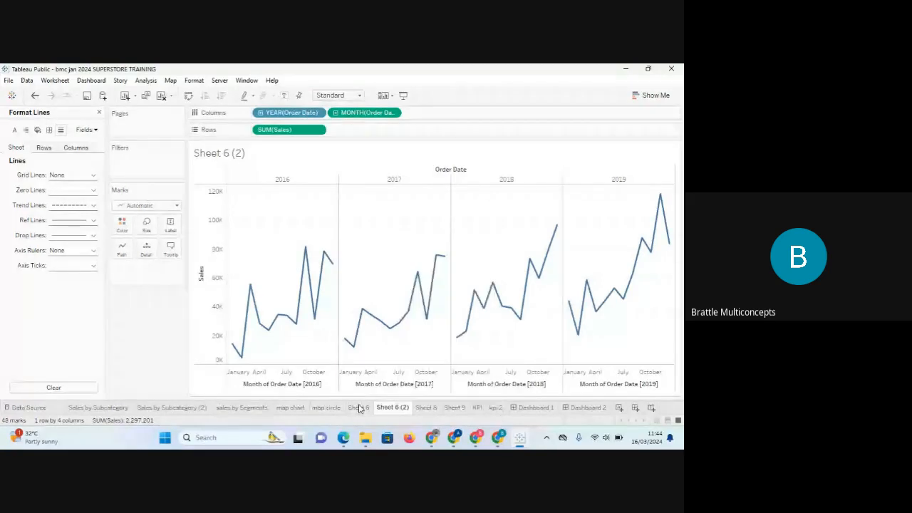
click(359, 407)
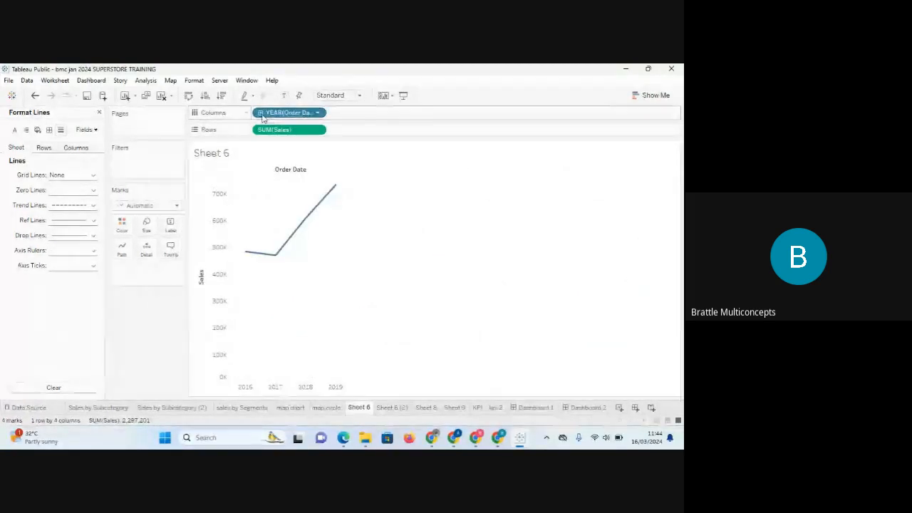
drag(263, 114, 152, 333)
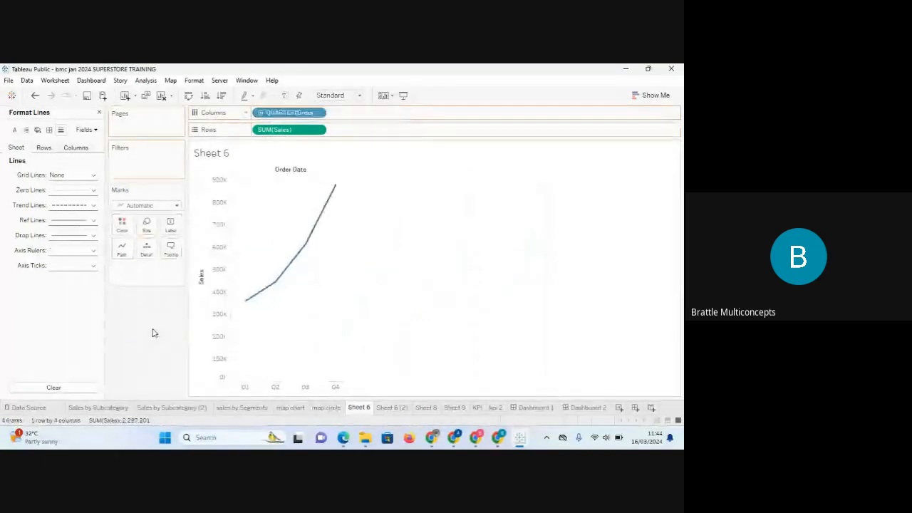
click(260, 112)
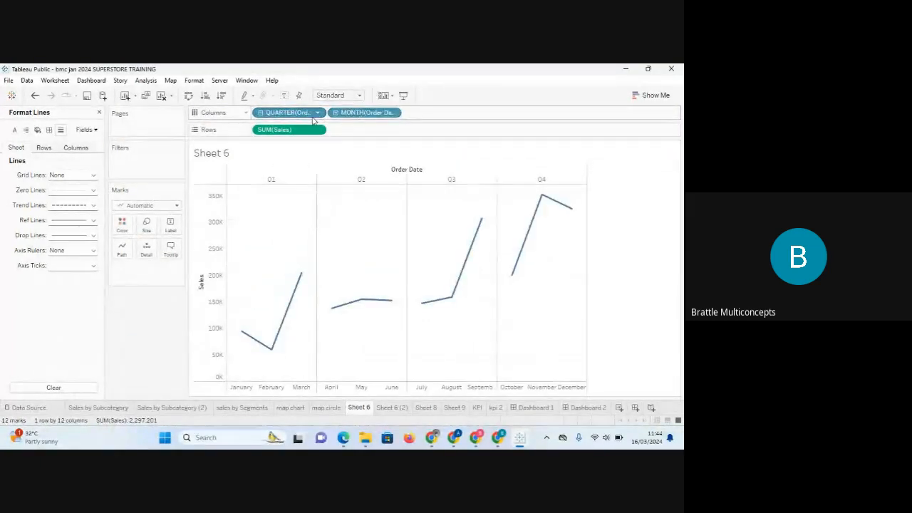
drag(301, 120, 159, 337)
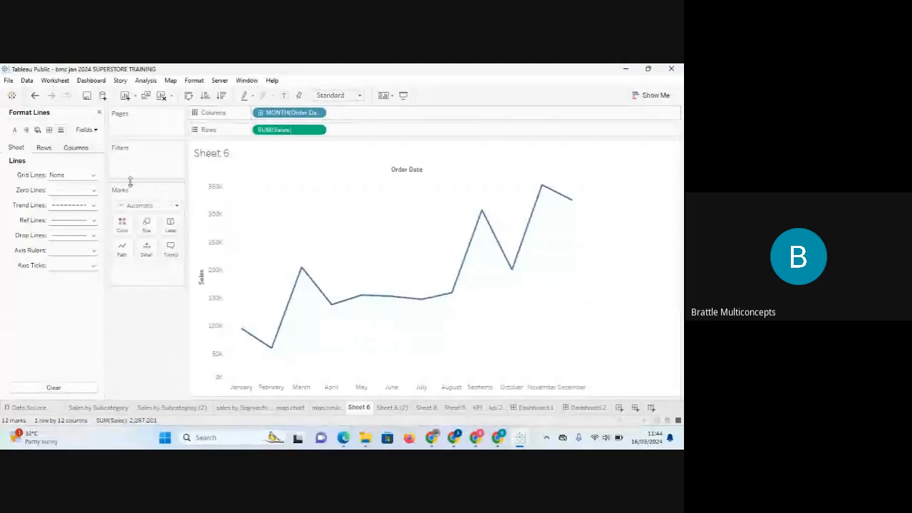
- Show a trend line on Sheet 6's monthly sales line chart
right_click(302, 246)
mouse_move(345, 304)
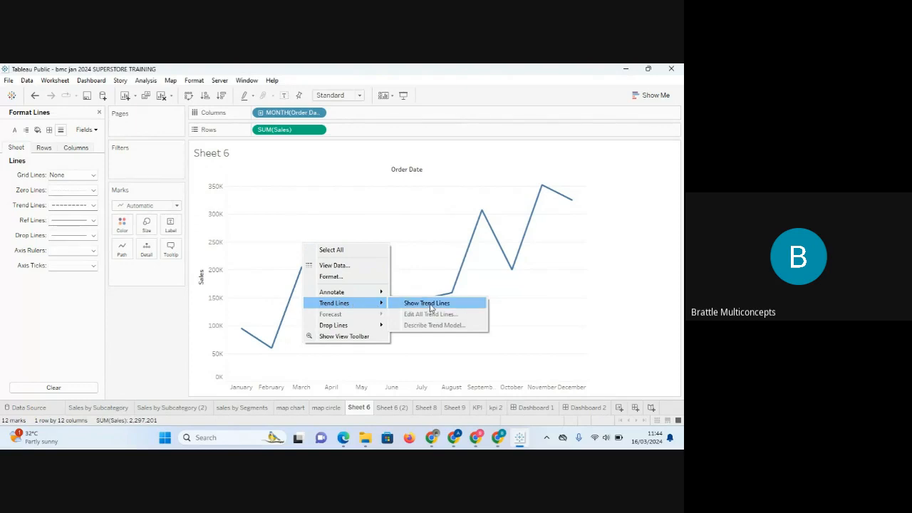
click(430, 304)
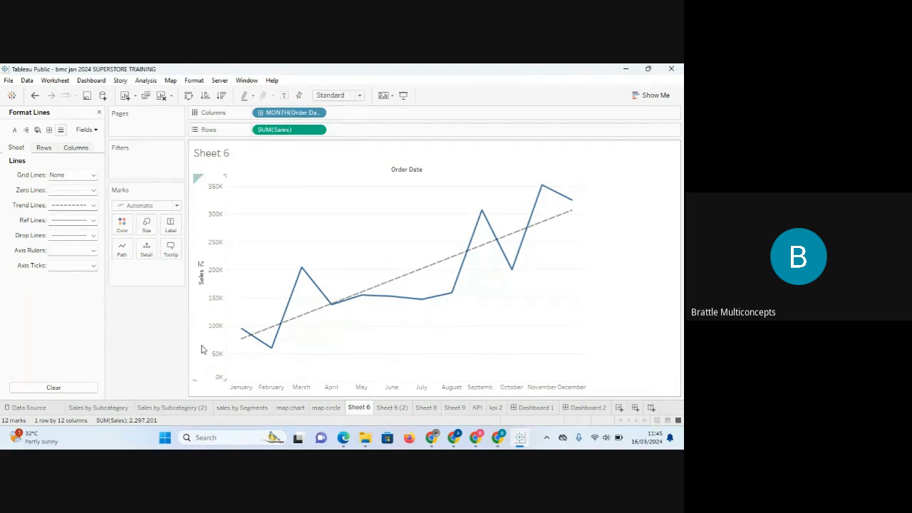
- Show mark labels on the sales line for the Min/Max points only
click(171, 226)
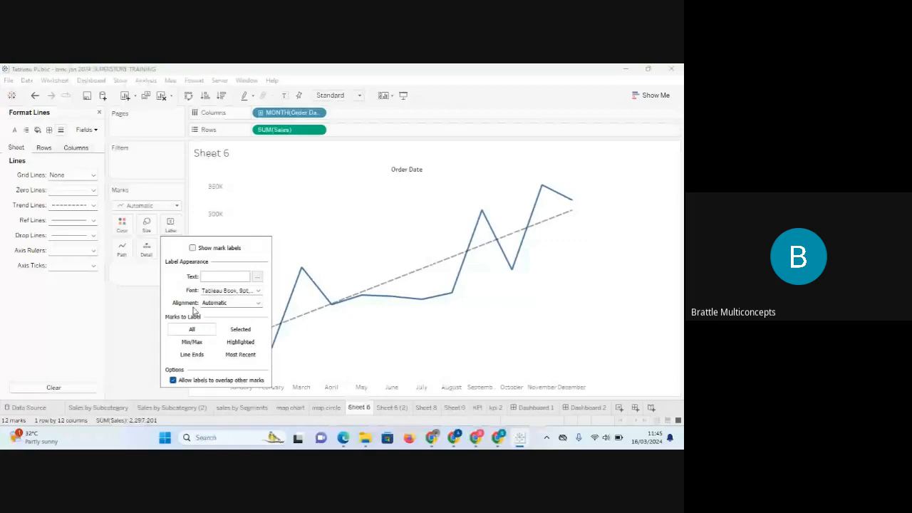
click(192, 343)
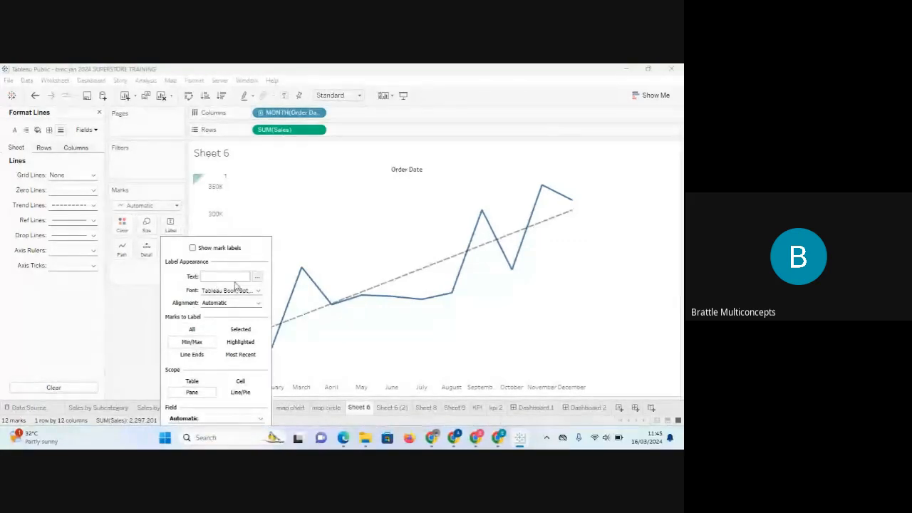
click(192, 248)
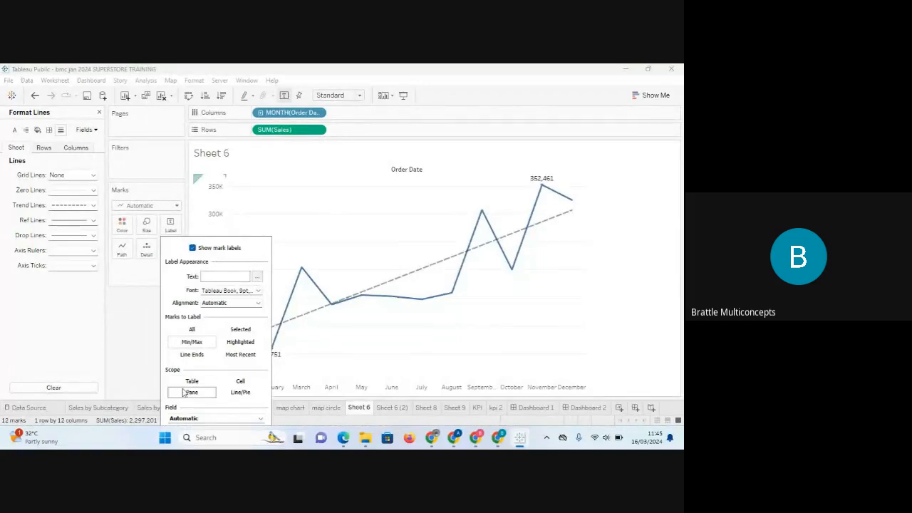
click(133, 336)
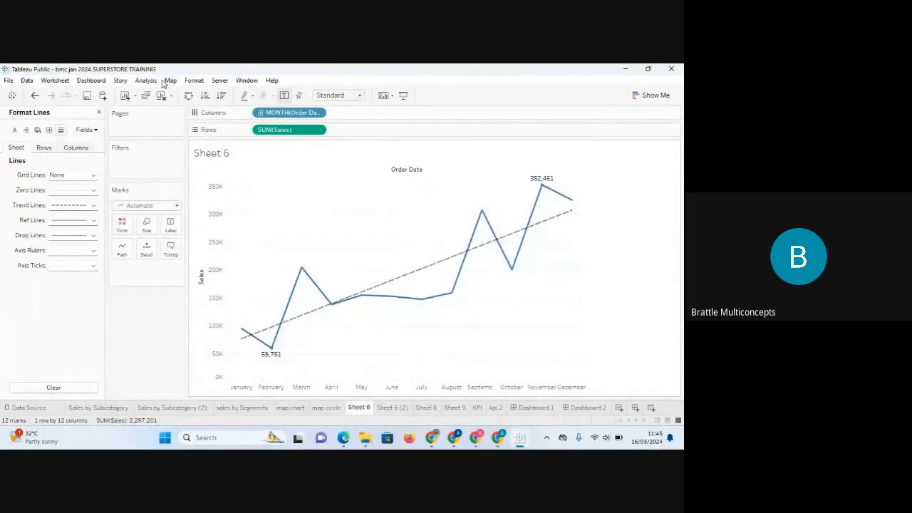
- Add an average line to the monthly sales chart from the analytics options
click(146, 80)
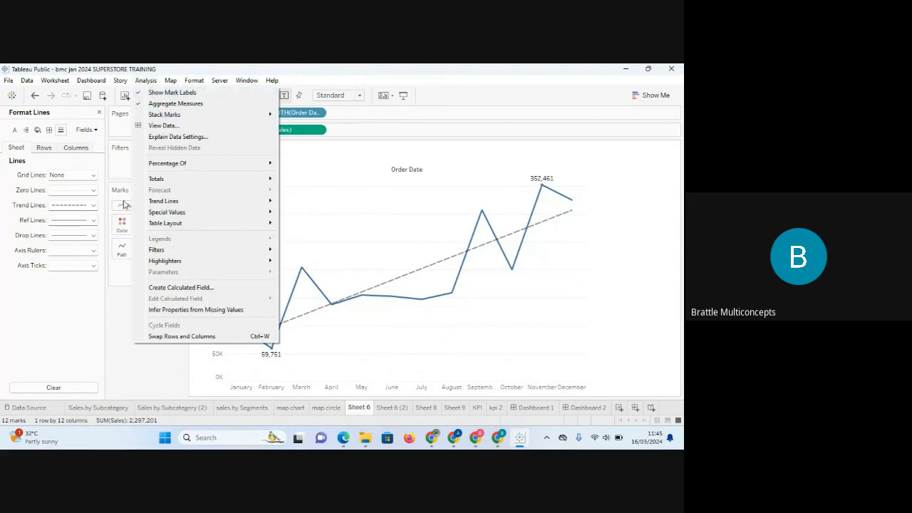
click(125, 317)
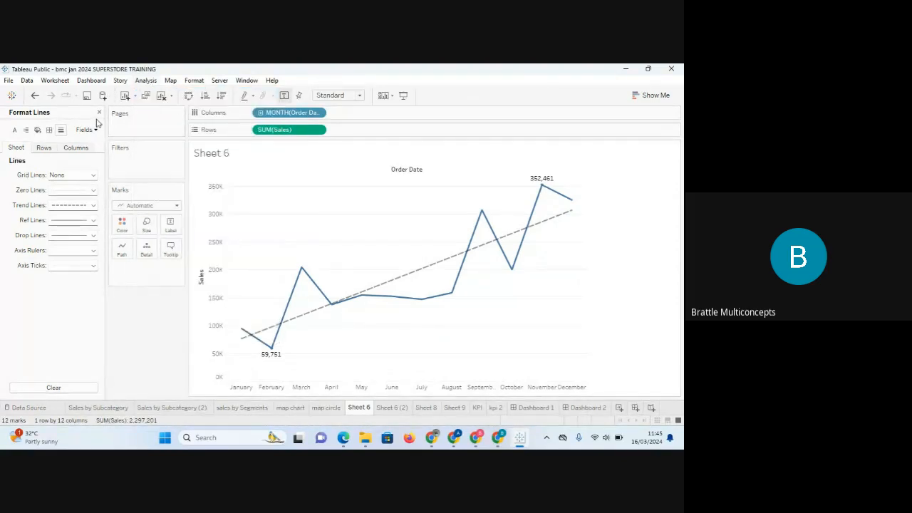
click(99, 113)
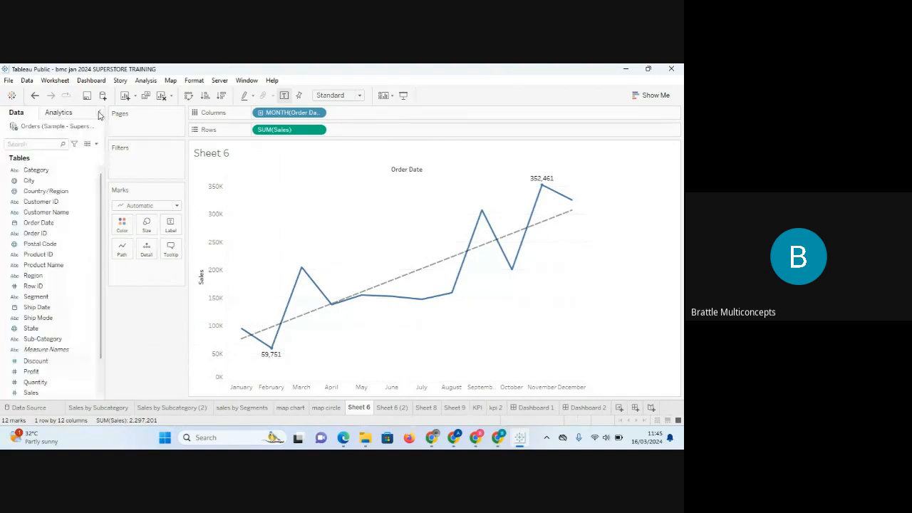
click(63, 115)
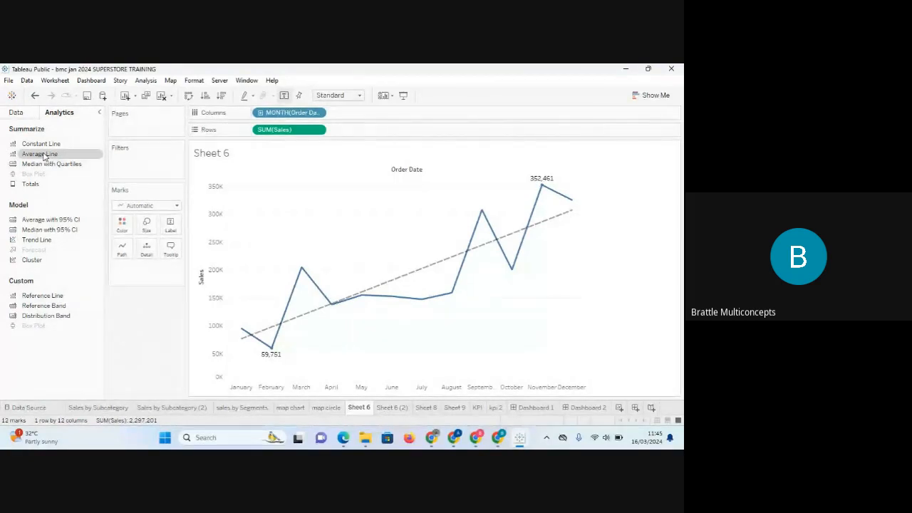
double_click(44, 156)
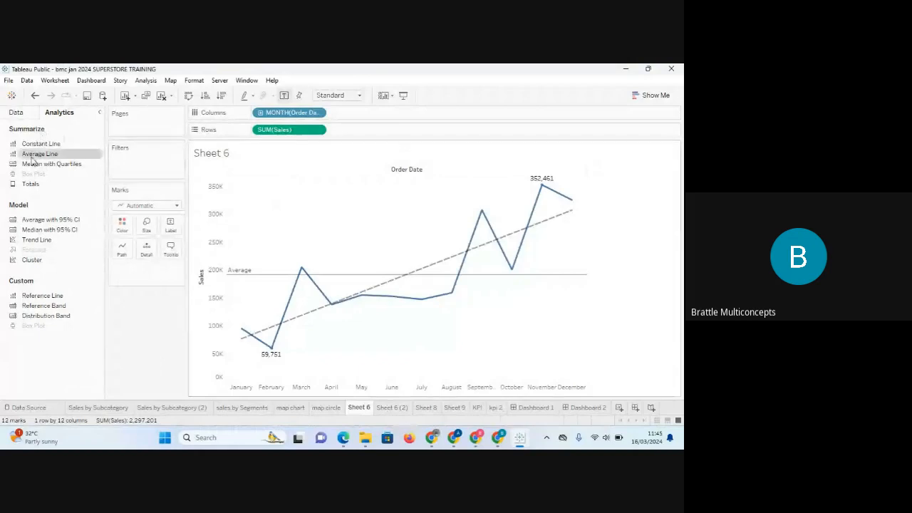
drag(32, 161, 288, 228)
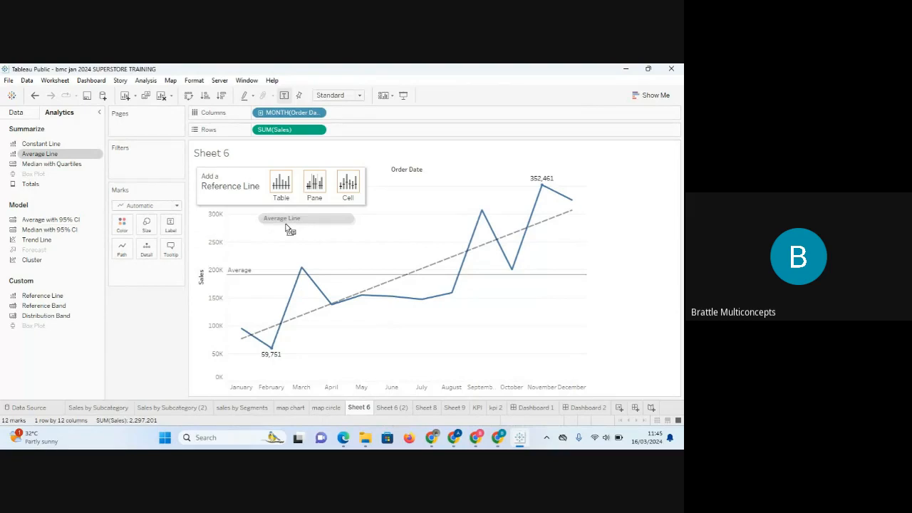
drag(288, 228, 283, 227)
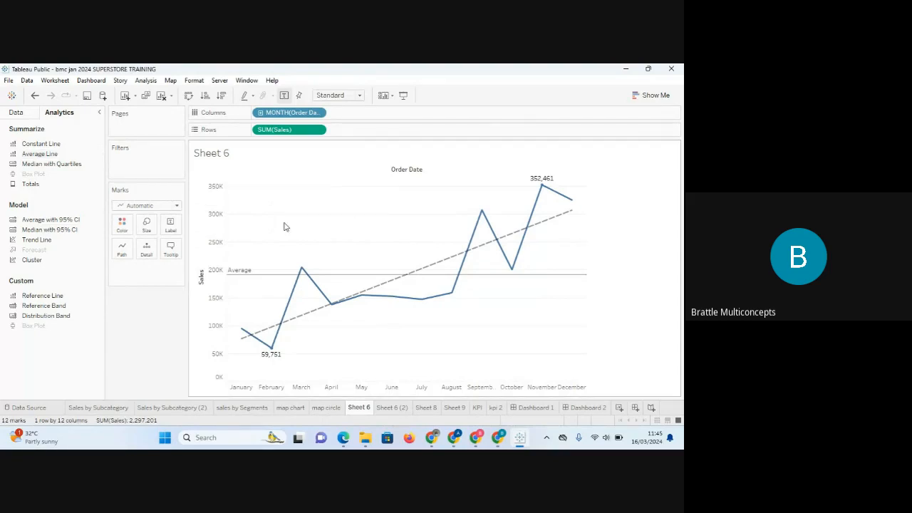
mouse_move(576, 281)
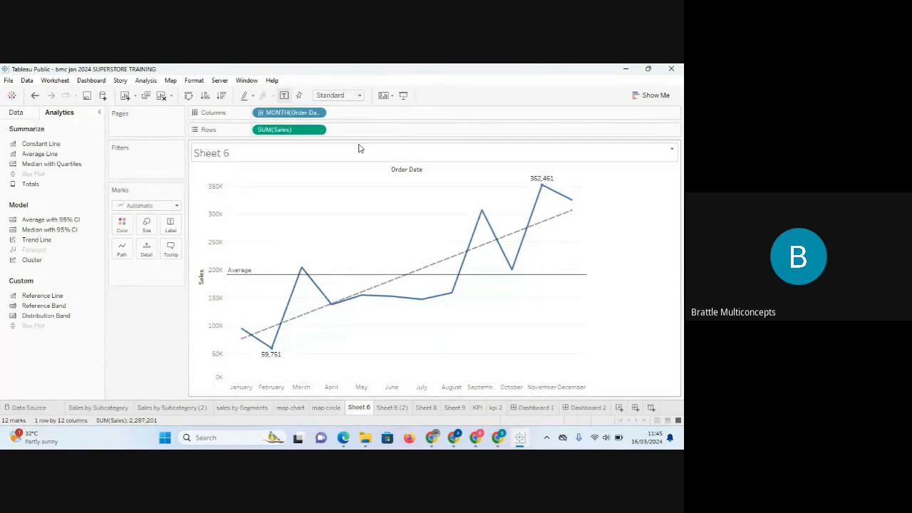
- Return to the kpi 2 sheet and examine its line formatting options for reference lines and axis rulers
click(495, 407)
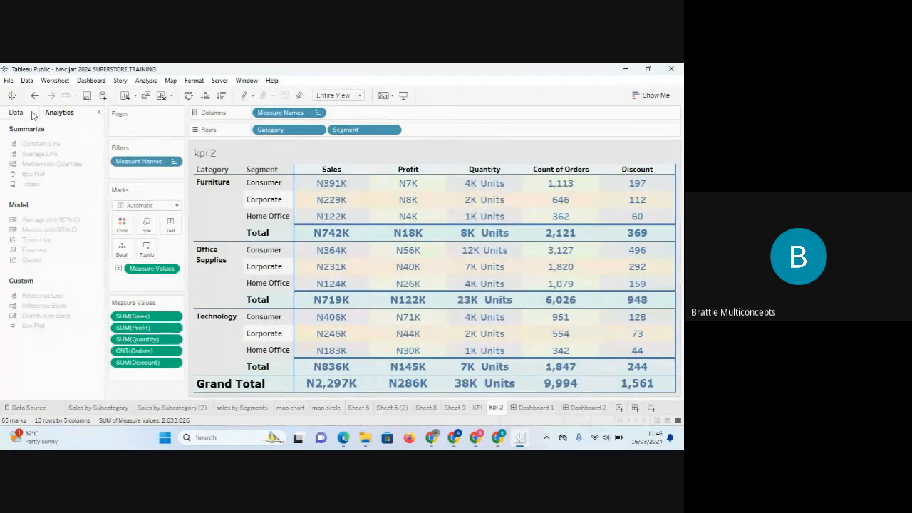
click(195, 82)
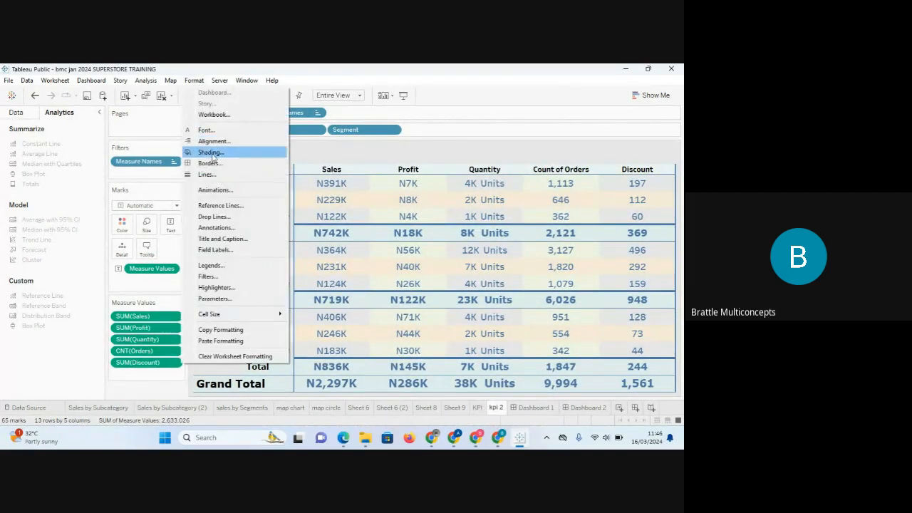
click(214, 176)
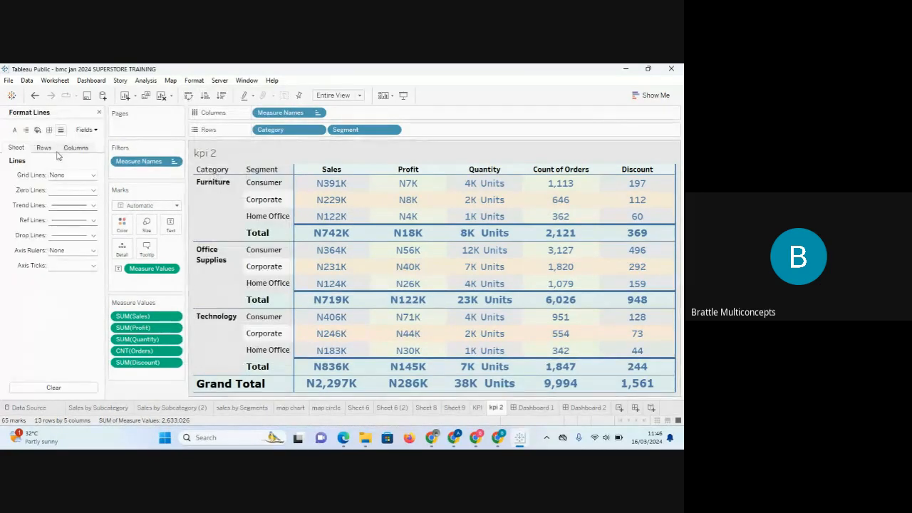
click(93, 221)
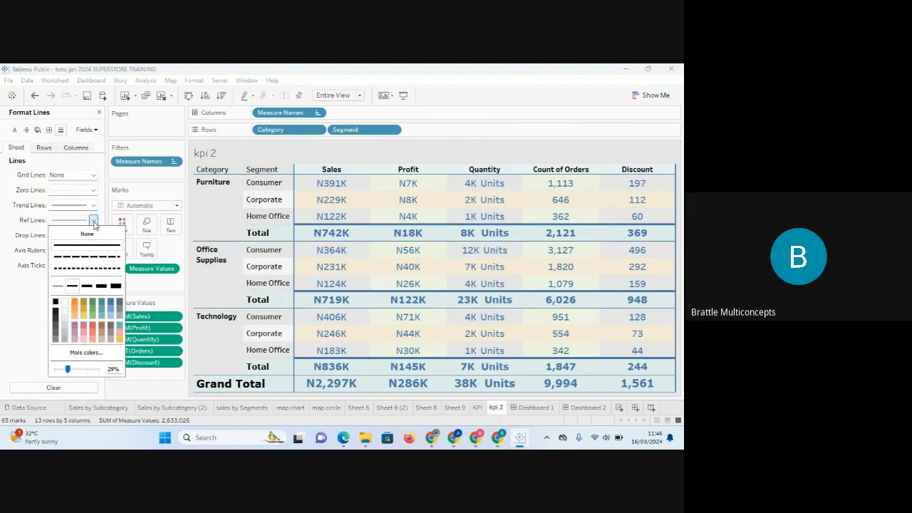
click(93, 221)
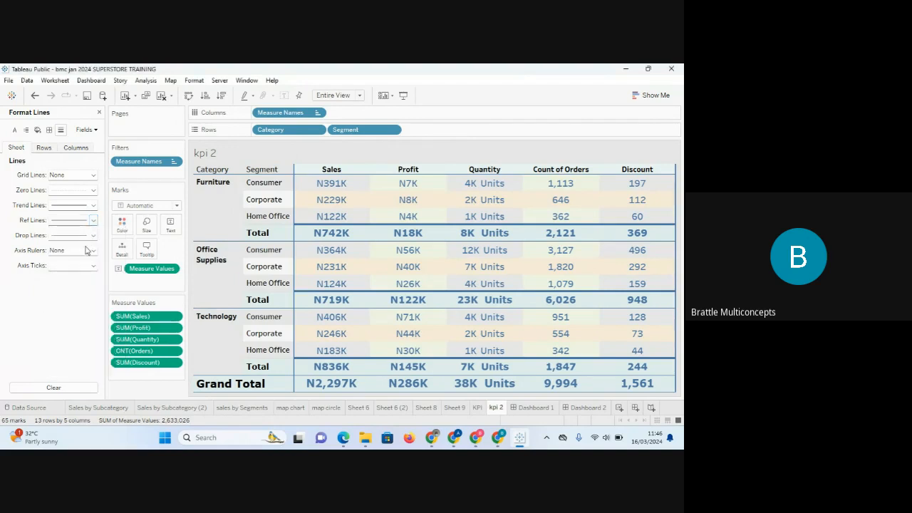
click(93, 252)
click(94, 252)
- Review kpi 2's font, alignment, shading, border and line format settings, including the line settings for rows and columns
click(14, 130)
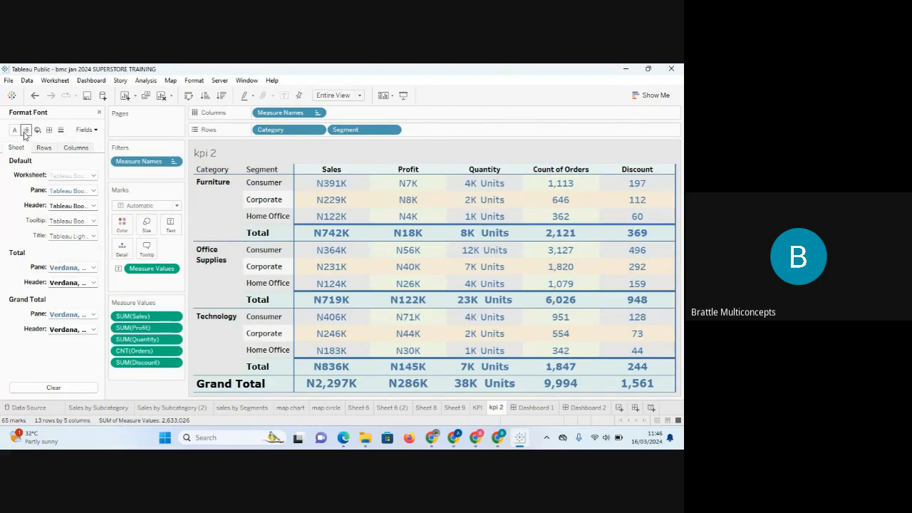
click(25, 131)
click(38, 129)
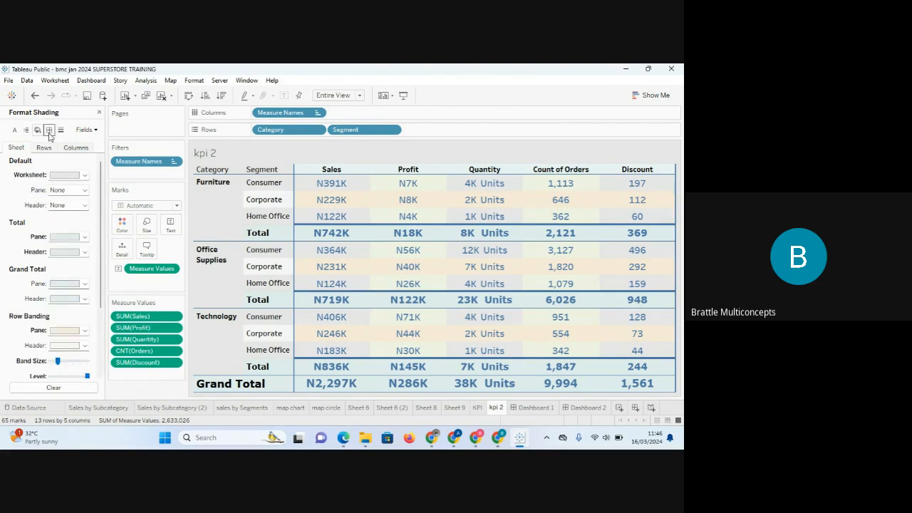
click(49, 131)
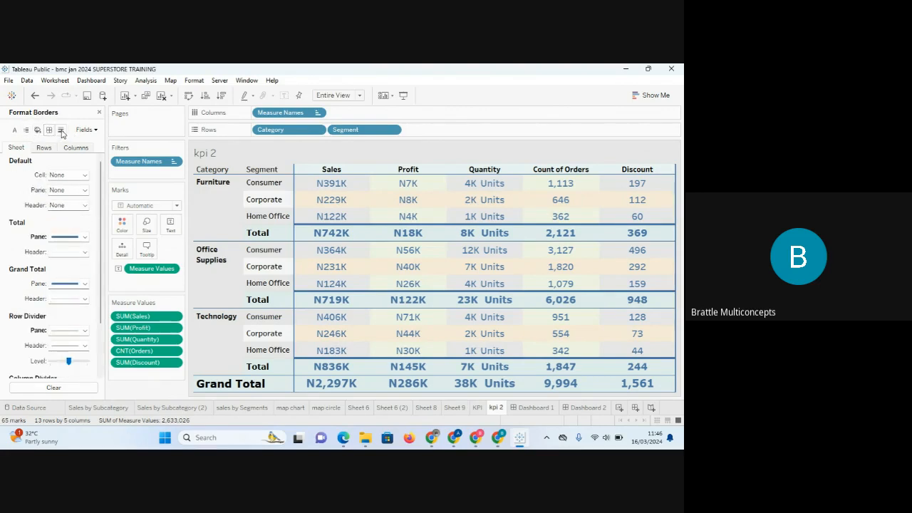
click(61, 130)
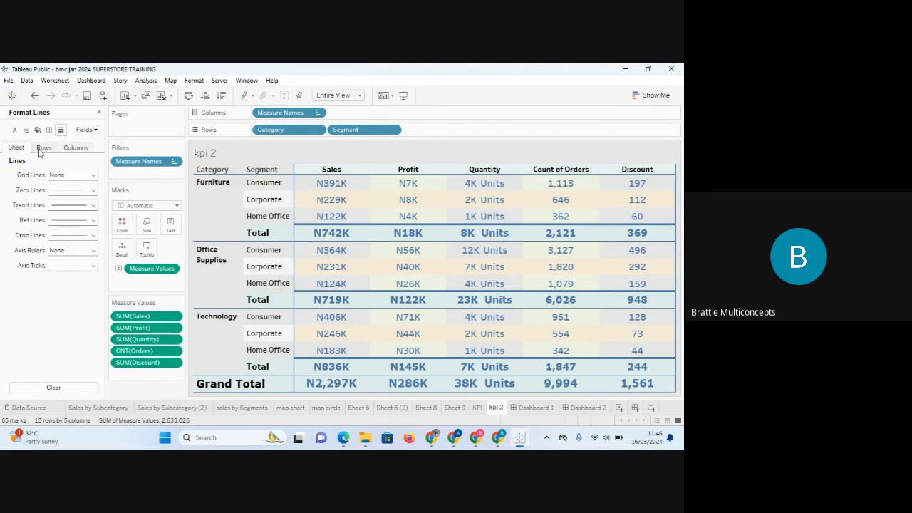
click(42, 149)
click(77, 149)
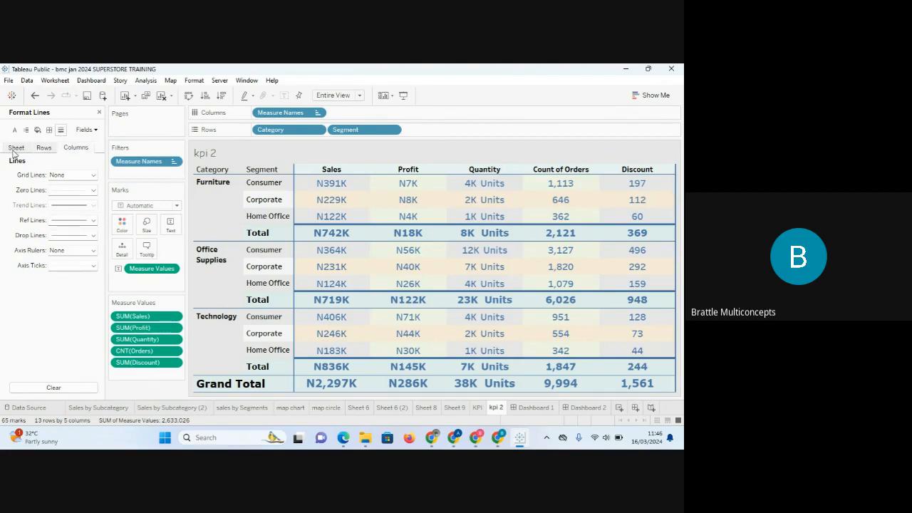
click(16, 149)
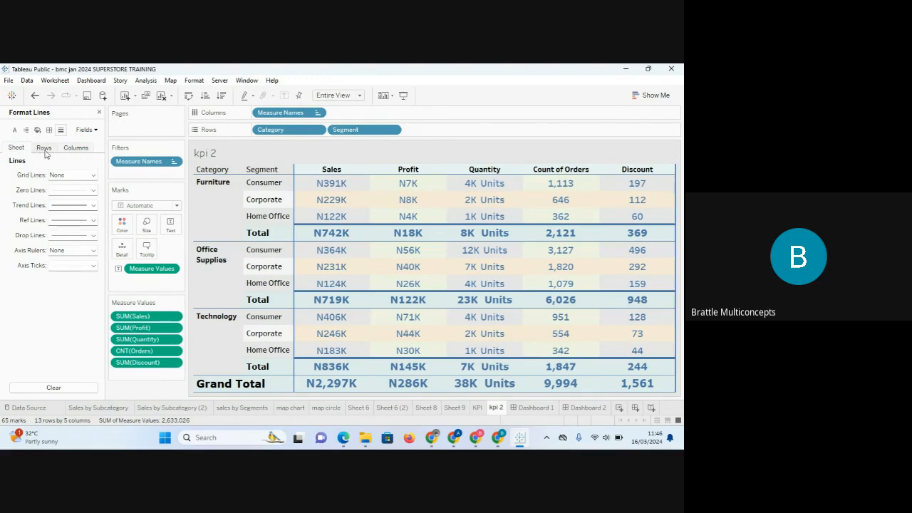
click(44, 150)
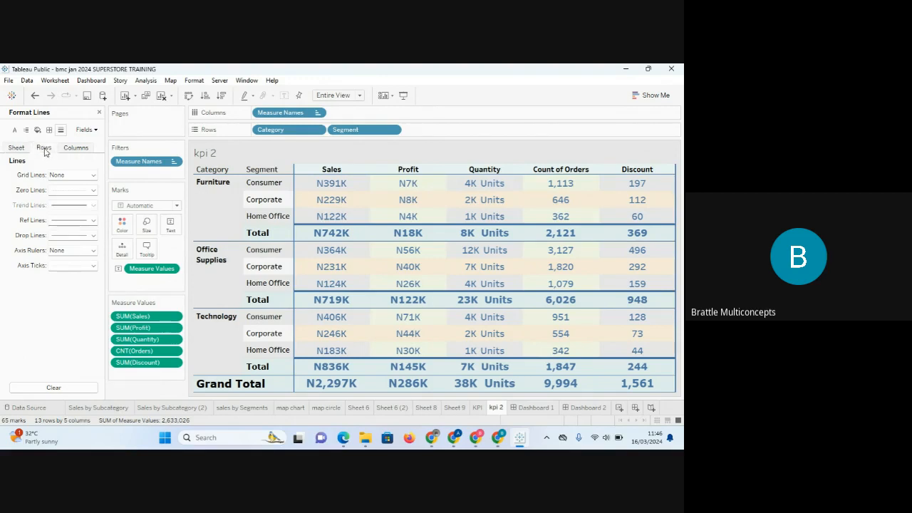
click(16, 148)
click(76, 148)
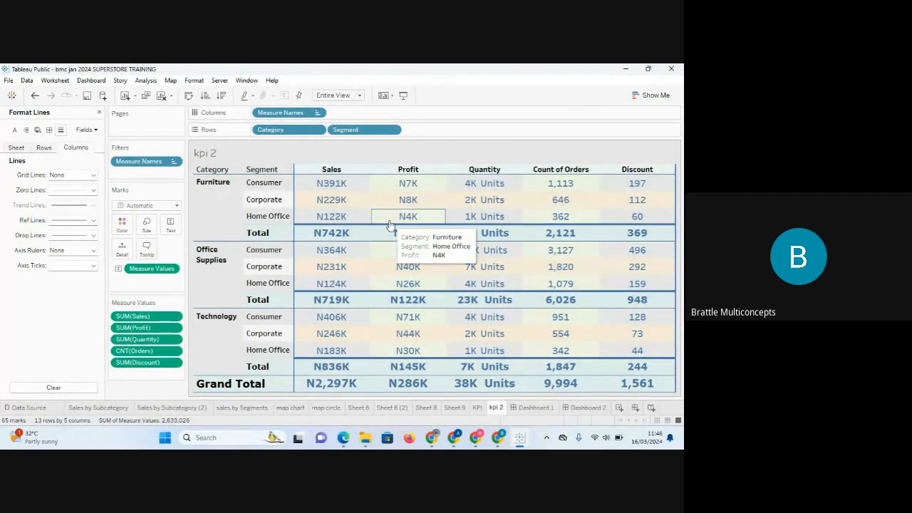
- Hide the title of the kpi 2 worksheet
right_click(219, 155)
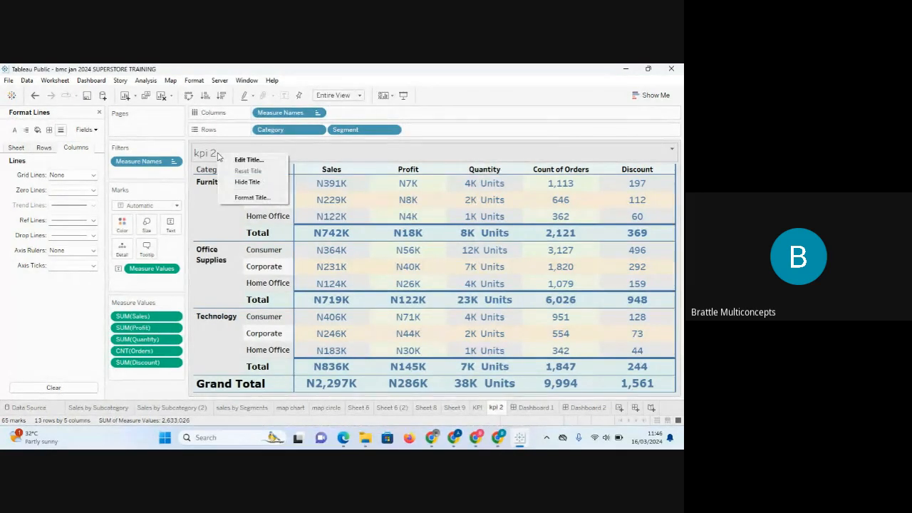
click(254, 182)
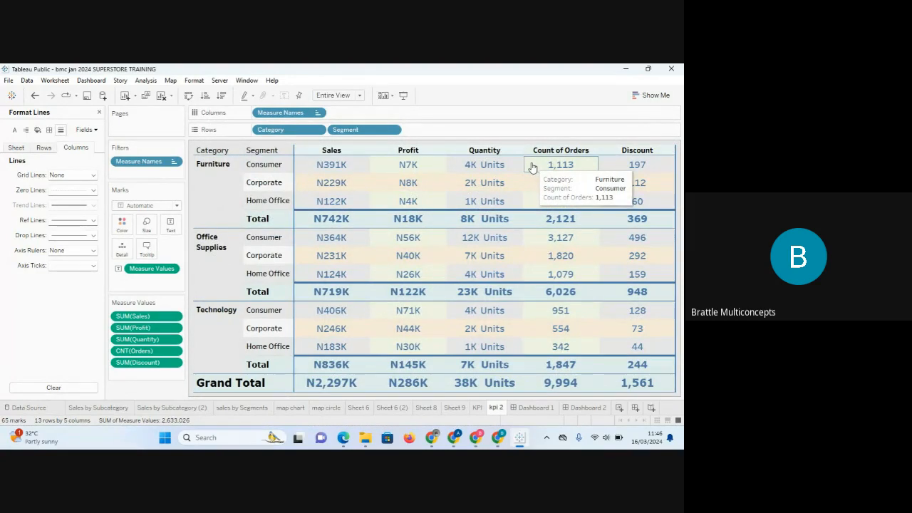
- Change the alias of the Sales column header in the kpi 2 table to Revenue
click(334, 151)
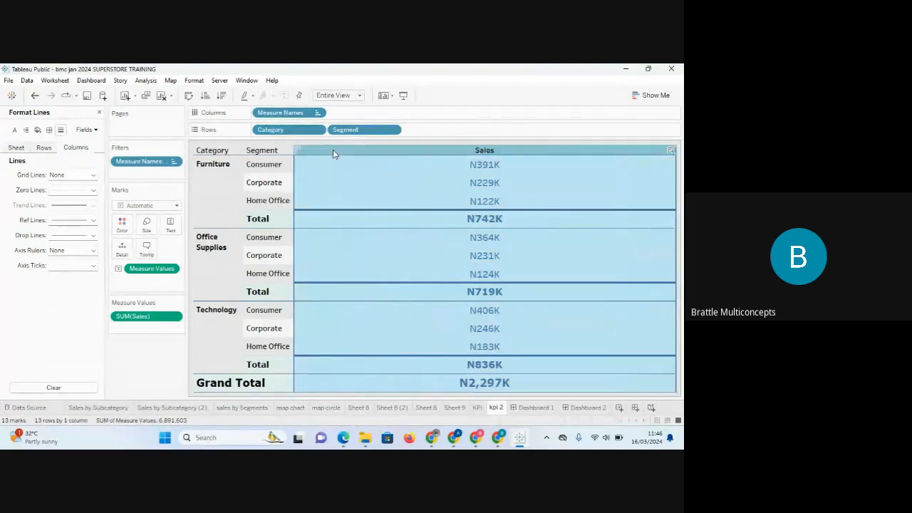
key(ctrl+z)
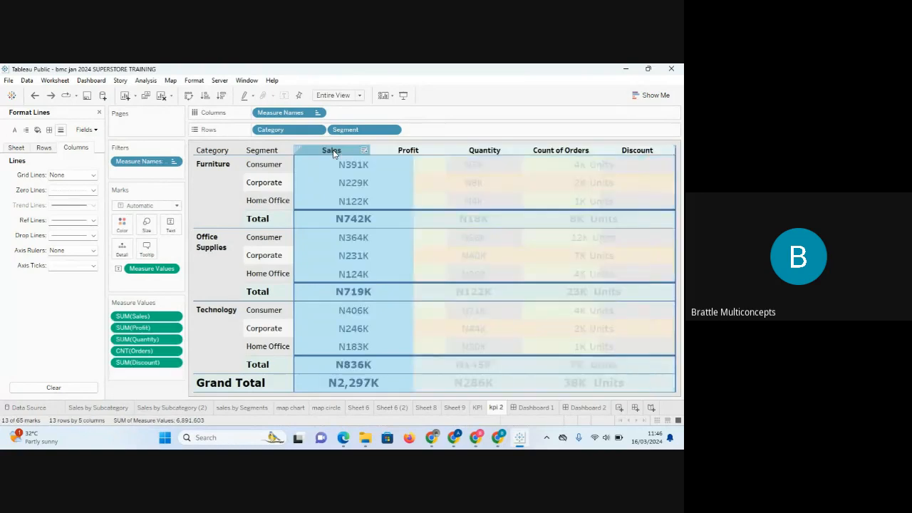
right_click(332, 152)
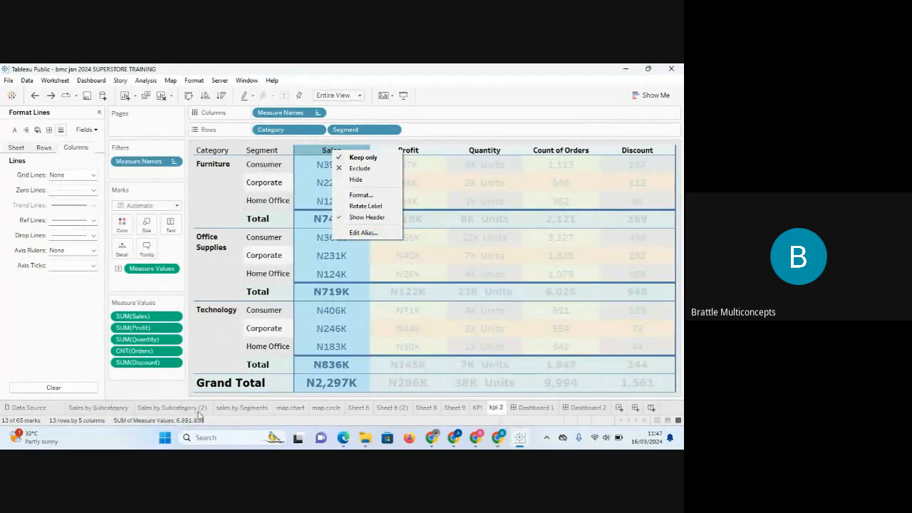
click(364, 232)
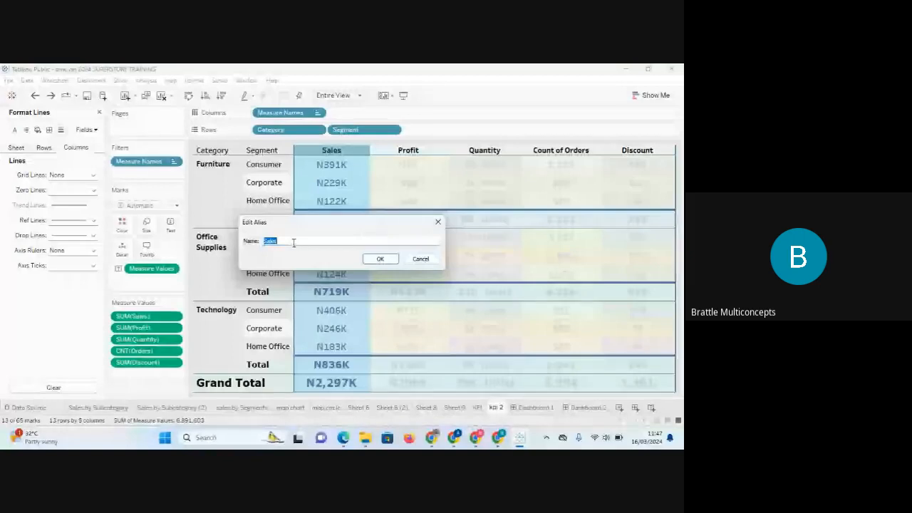
text(Rev)
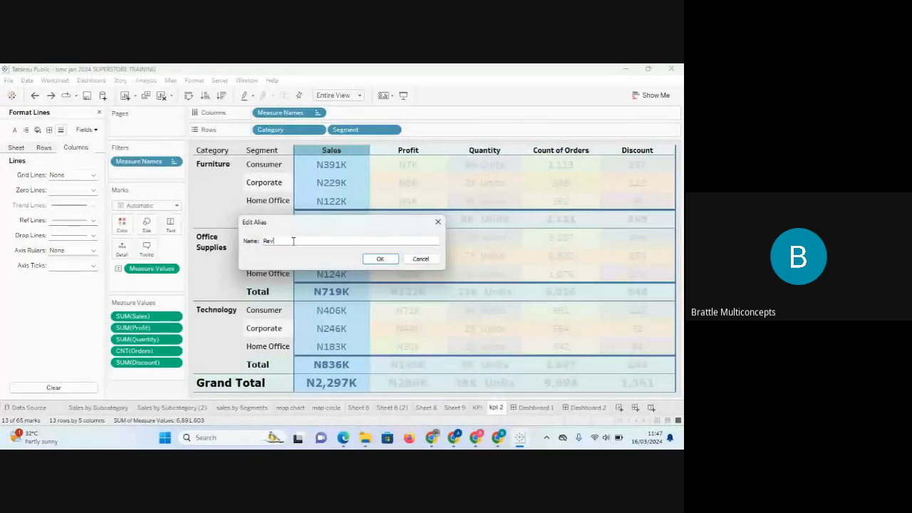
text(enue)
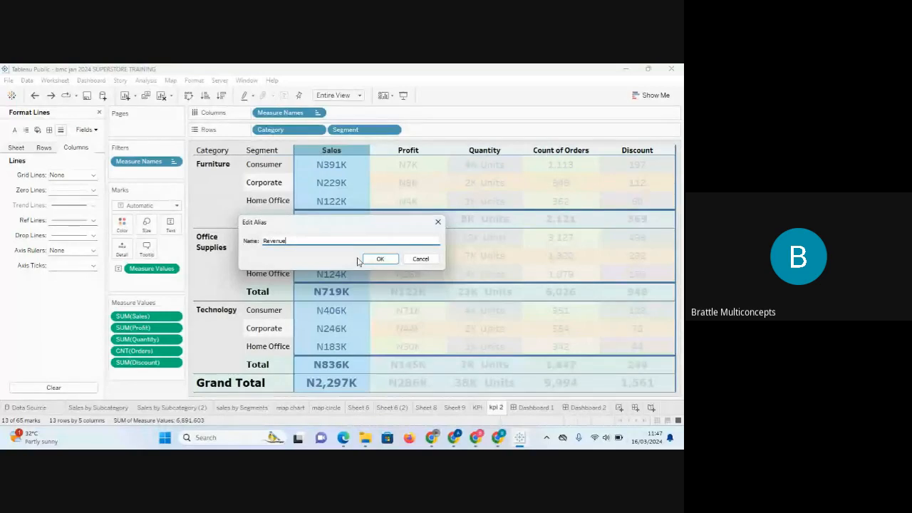
click(380, 259)
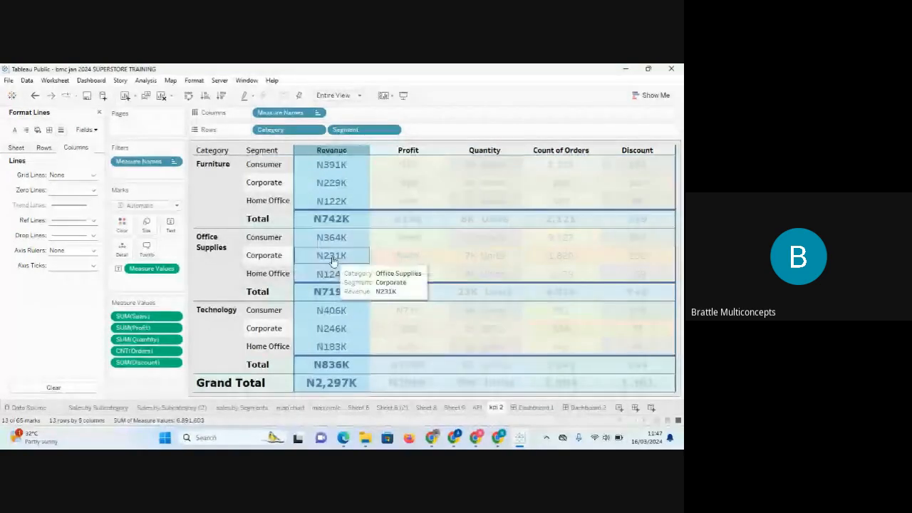
- Look through the sales by Segments, map chart and KPI worksheets, comparing the KPI column headers with those on kpi 2
click(242, 408)
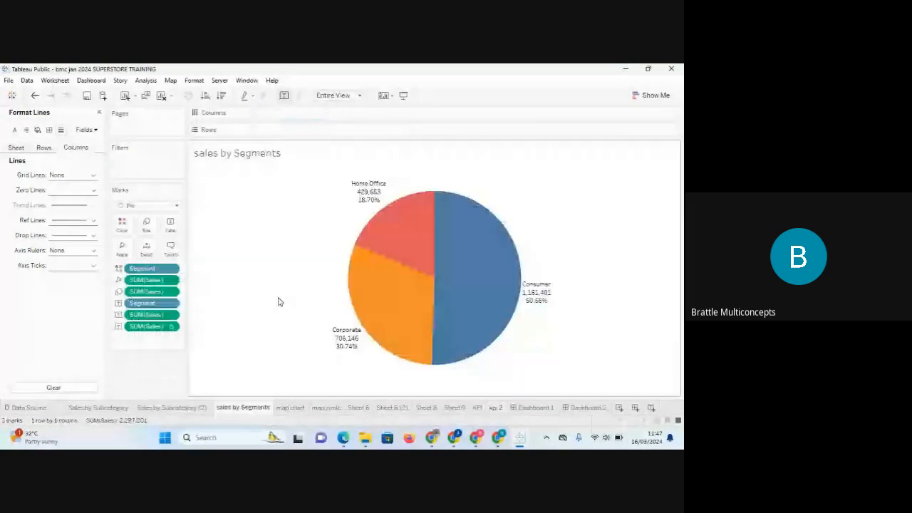
mouse_move(365, 194)
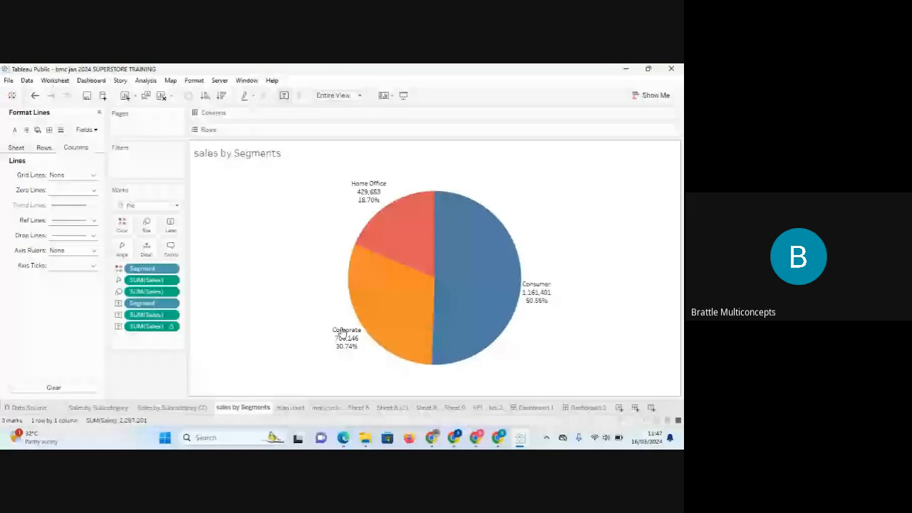
click(290, 408)
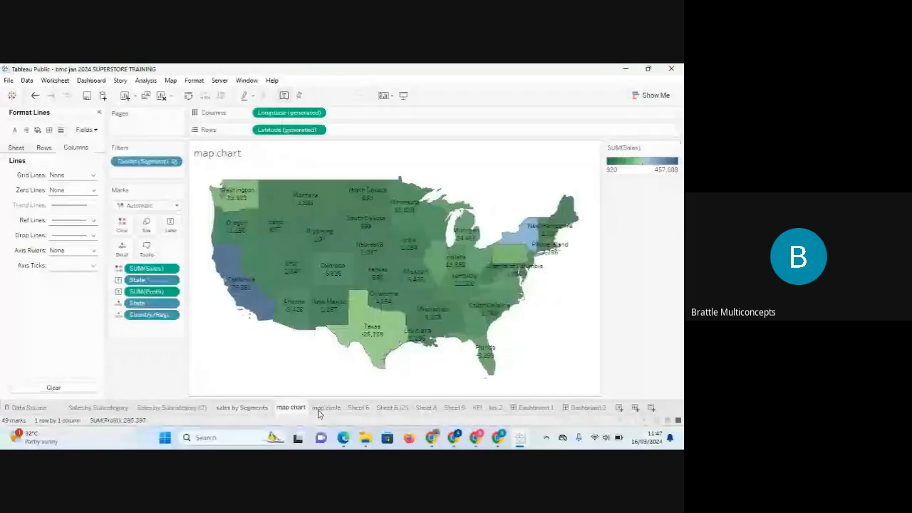
click(477, 407)
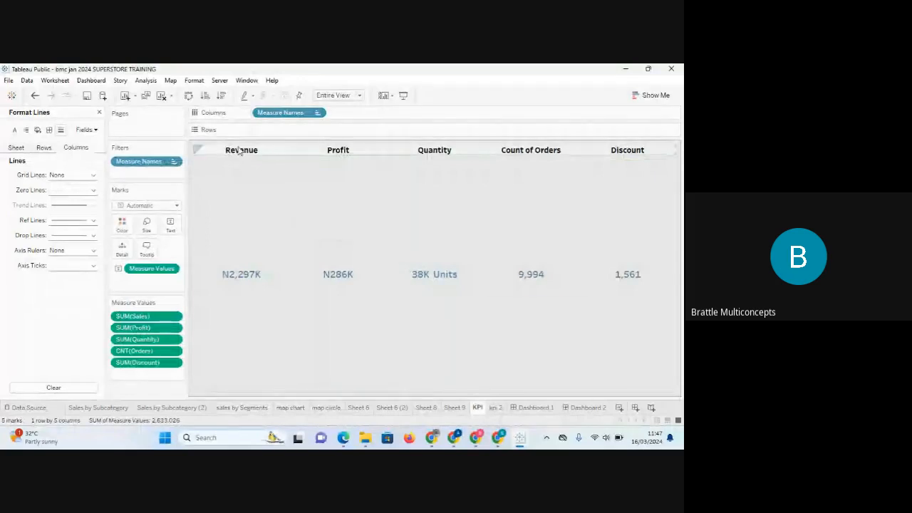
click(493, 407)
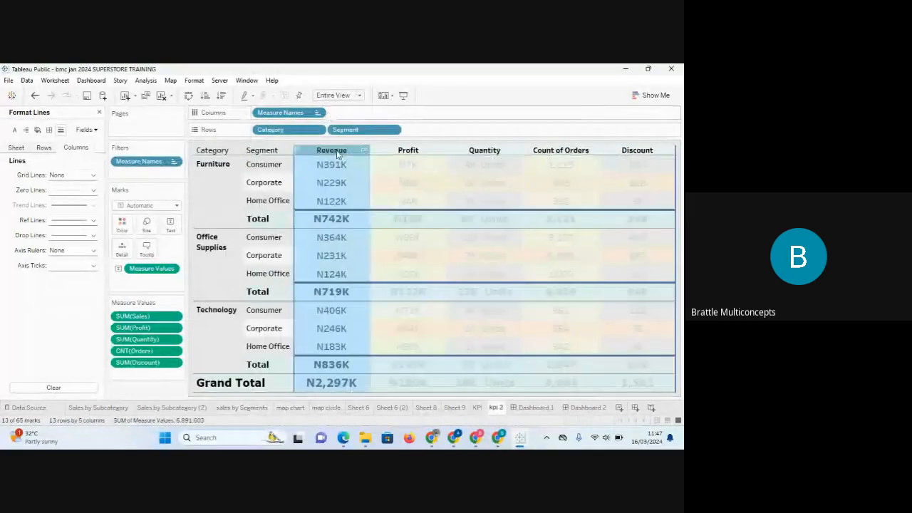
- Change the alias of the Count of Orders header on the KPI worksheet to No of Transactions
click(477, 409)
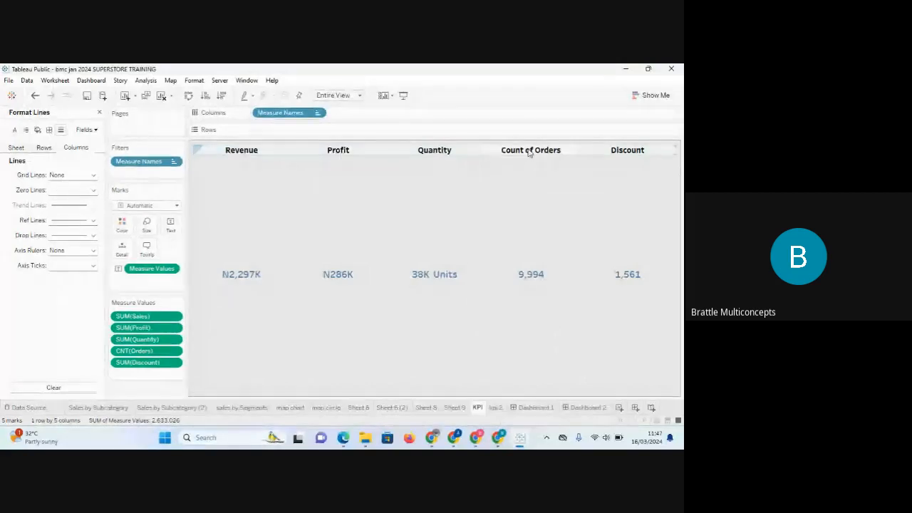
right_click(530, 153)
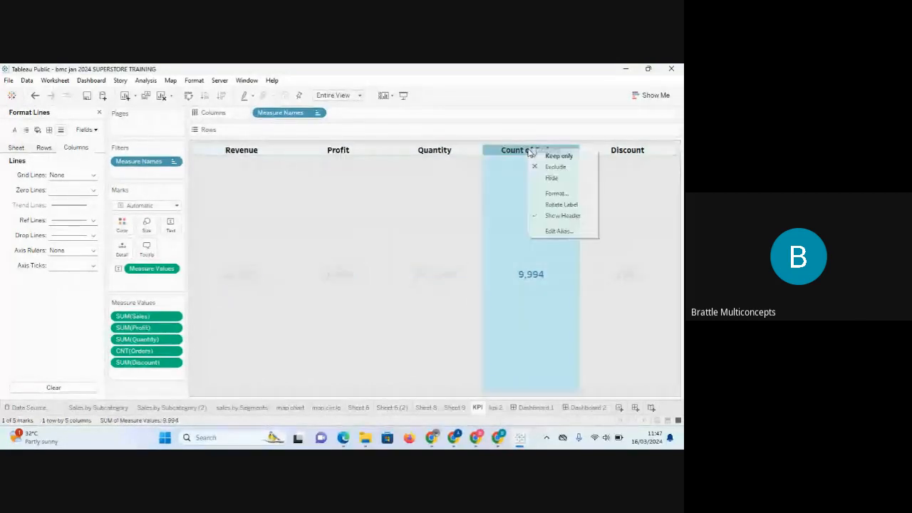
click(558, 231)
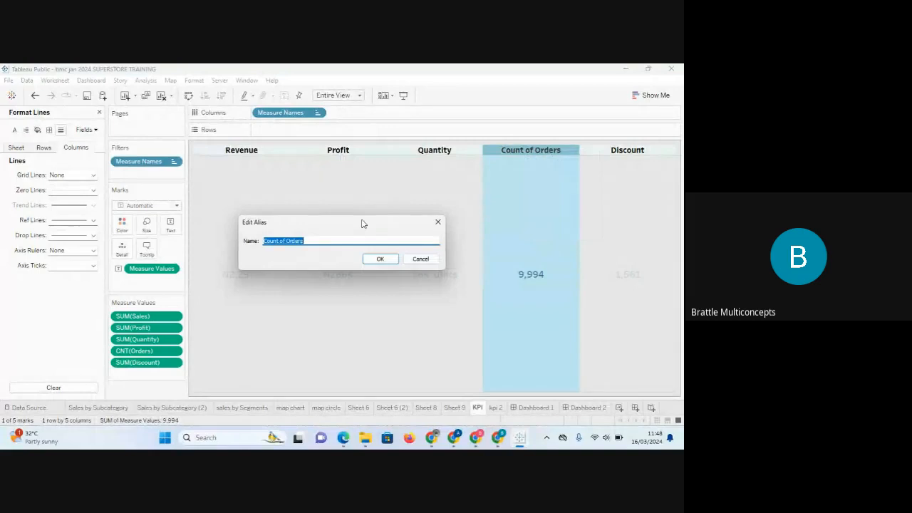
text(No of Transactions)
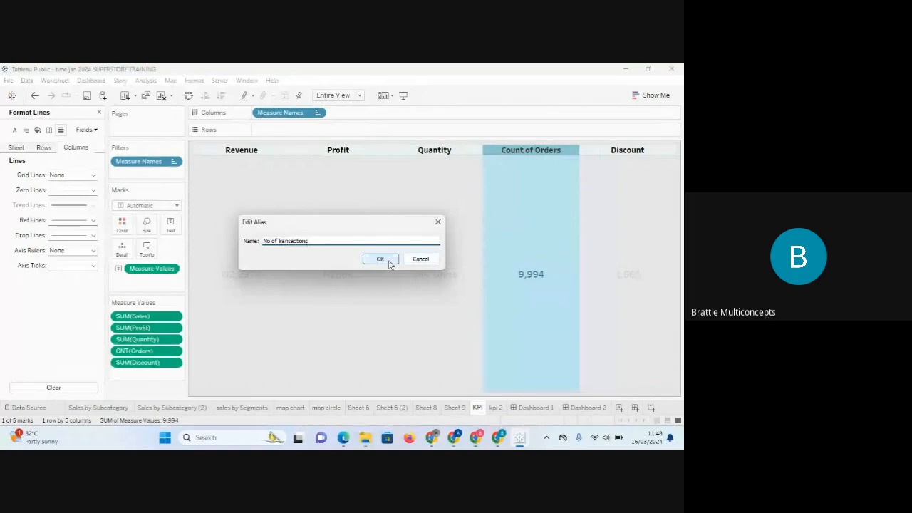
click(380, 259)
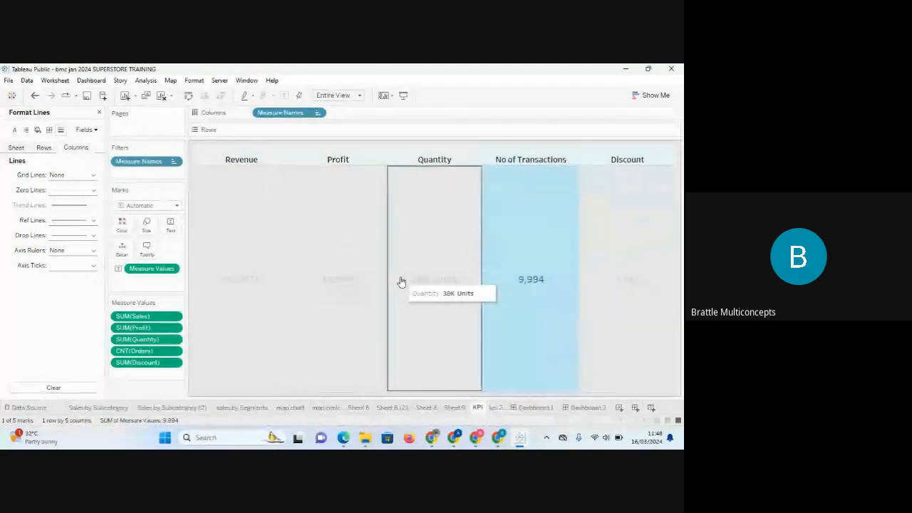
click(401, 282)
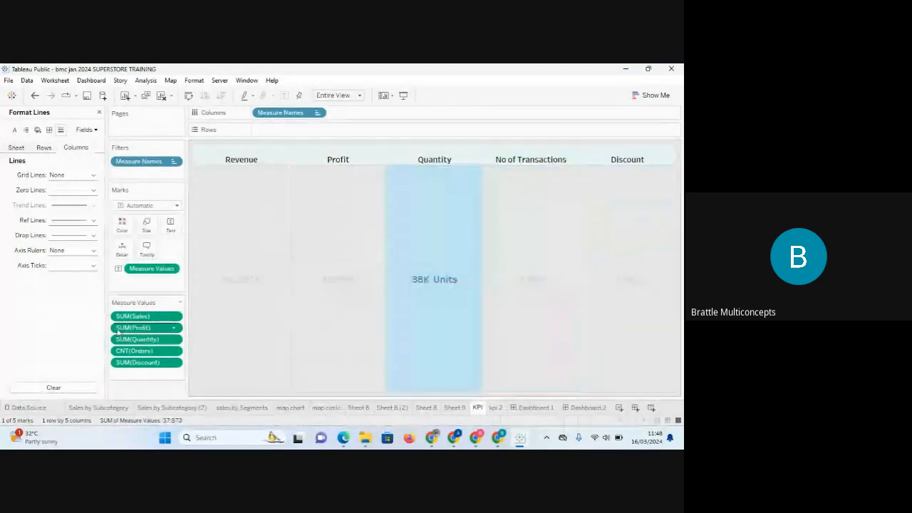
- Close the line formatting settings and copy the formatting of the Sales by Subcategory worksheet
click(99, 112)
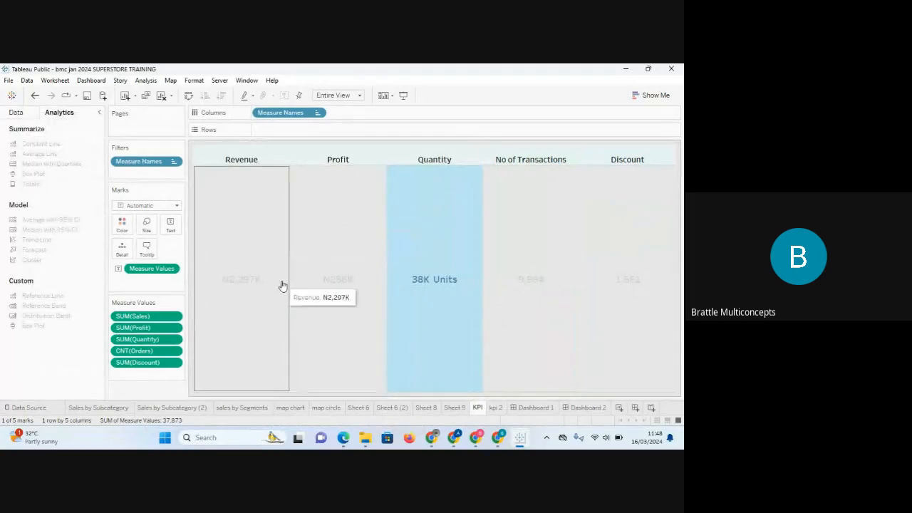
click(97, 408)
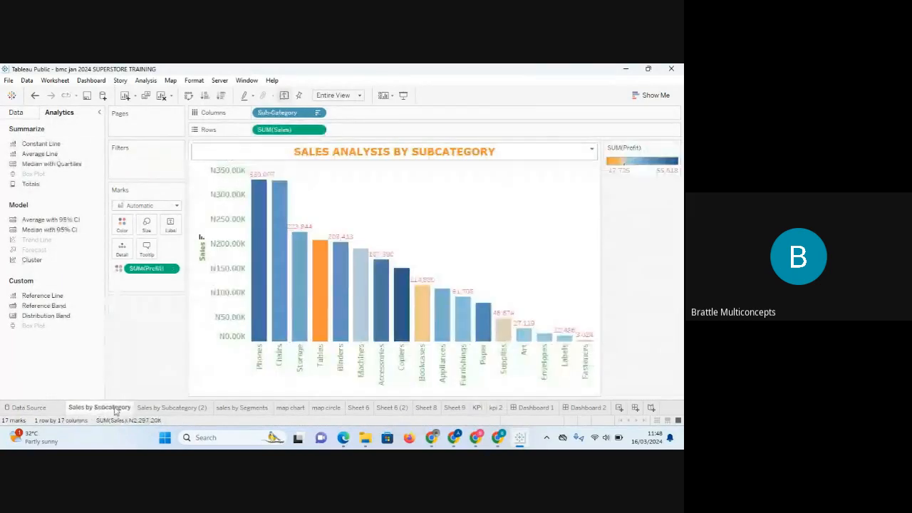
click(141, 408)
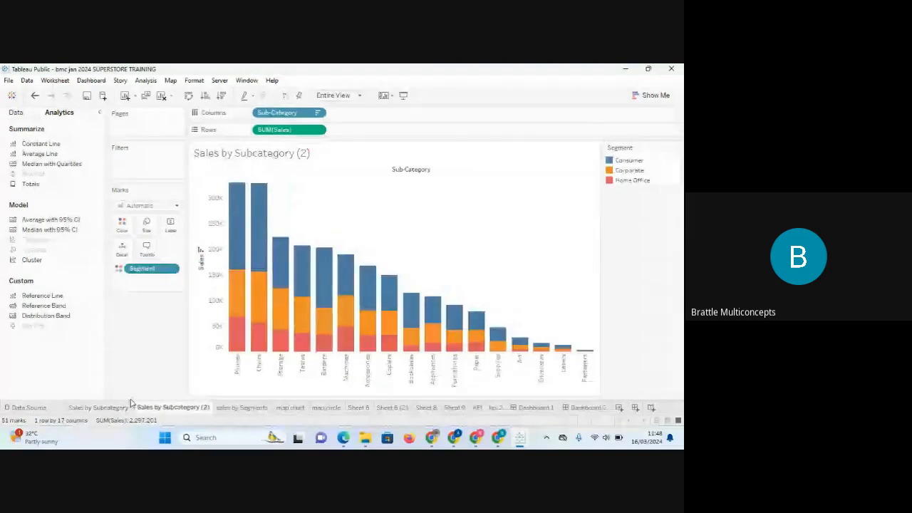
click(109, 411)
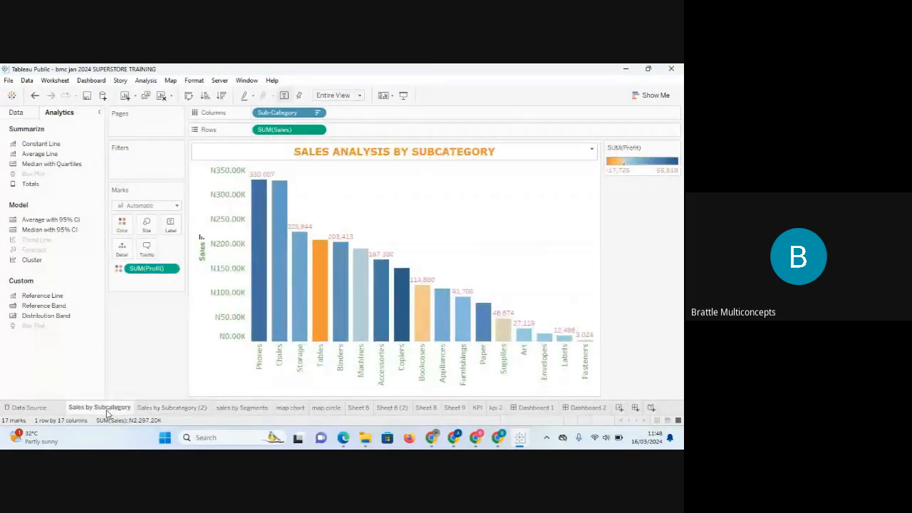
right_click(106, 409)
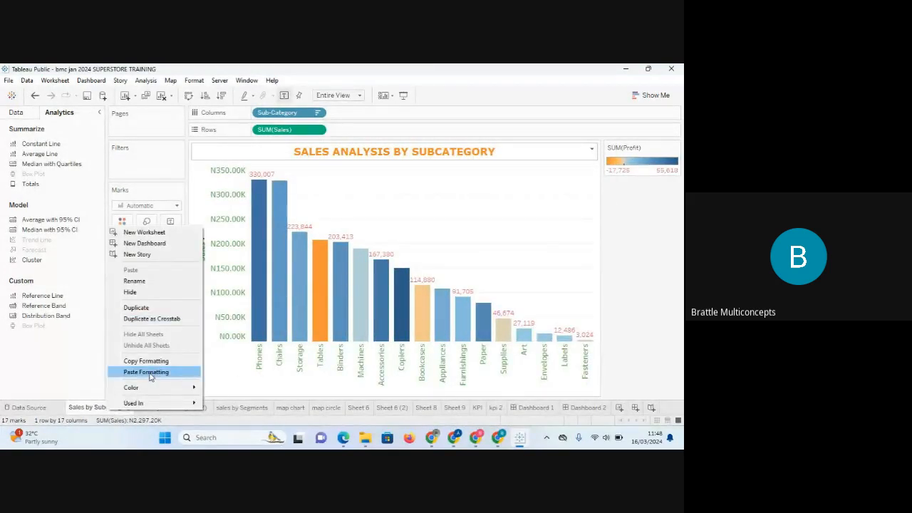
click(146, 361)
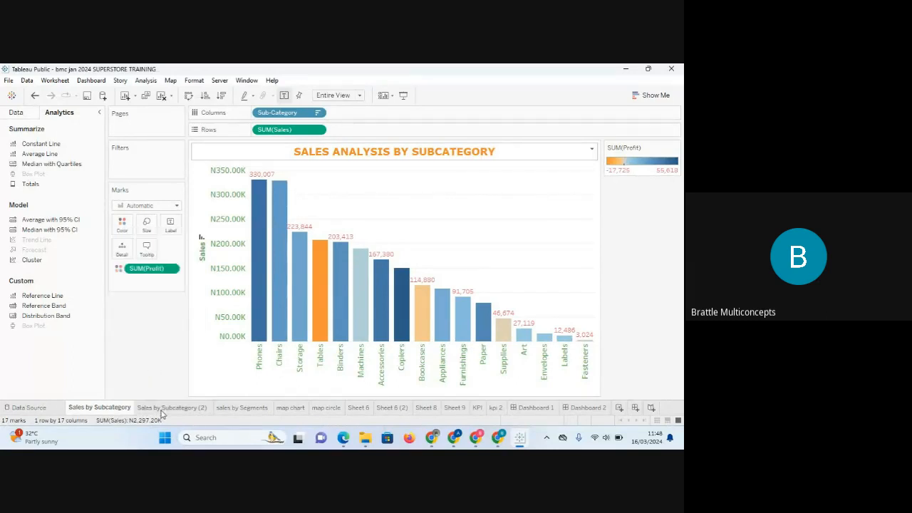
- Centre-align the title of the sales by Segments worksheet
click(164, 409)
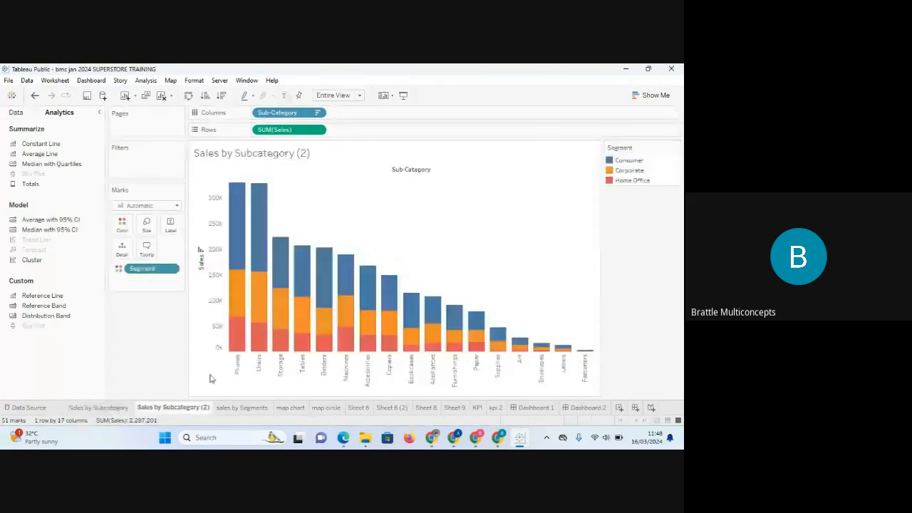
click(244, 407)
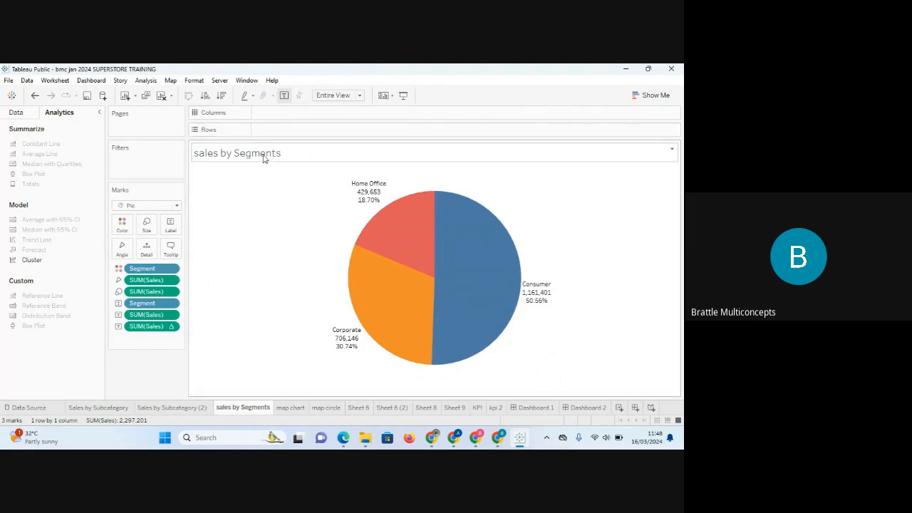
double_click(306, 155)
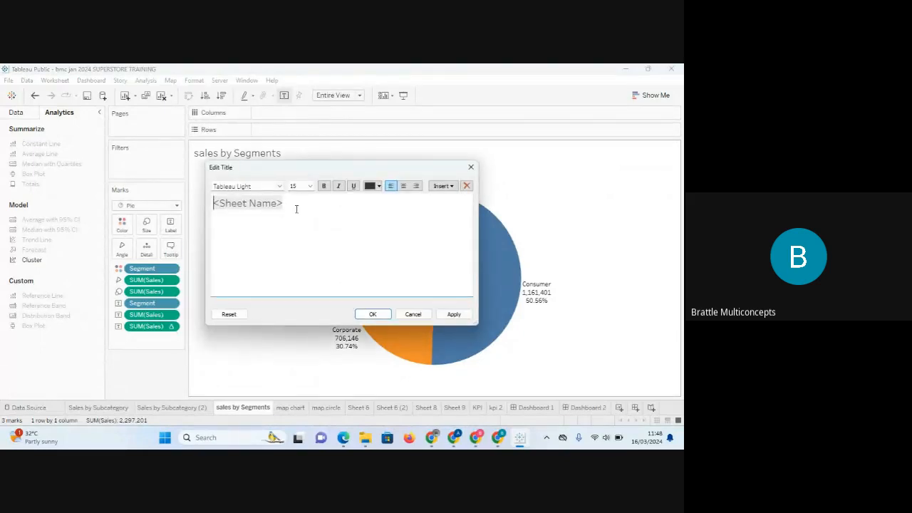
click(403, 187)
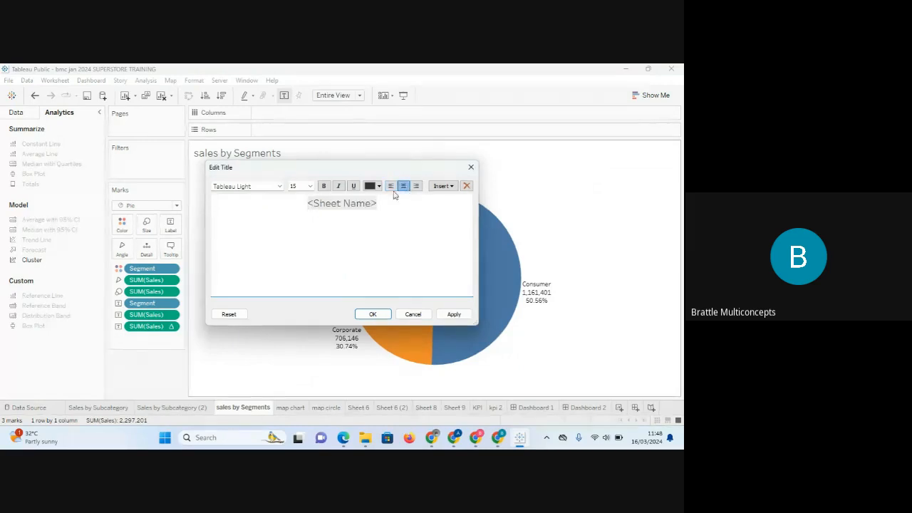
click(453, 315)
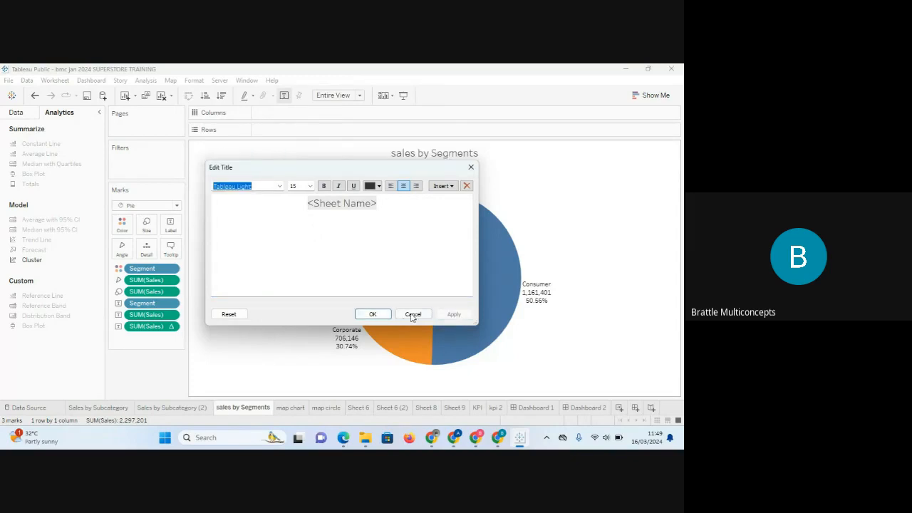
click(377, 315)
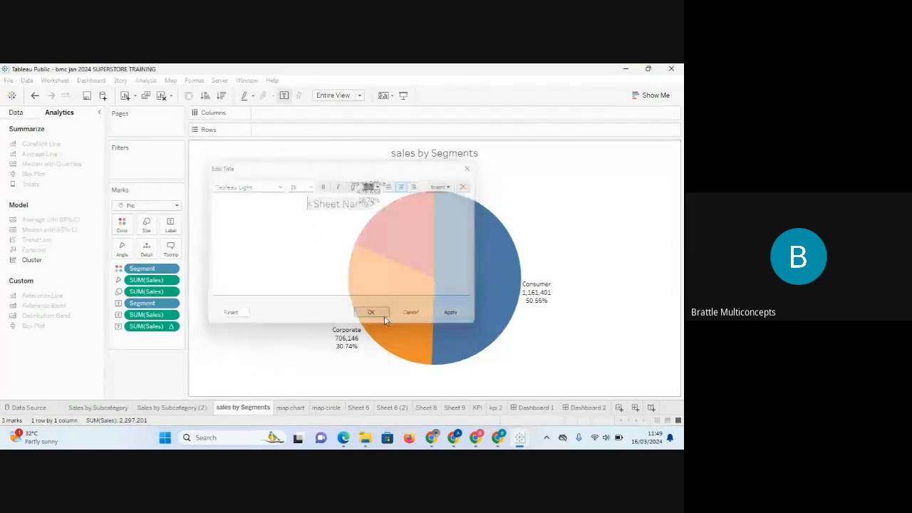
- Rename the sales by Segments worksheet as Sales by Segments, with a capital S at the start
right_click(240, 409)
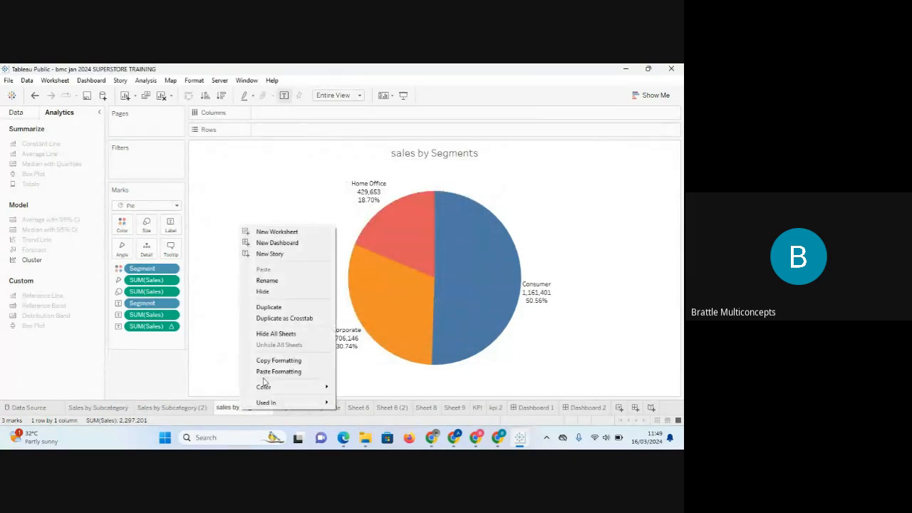
click(288, 280)
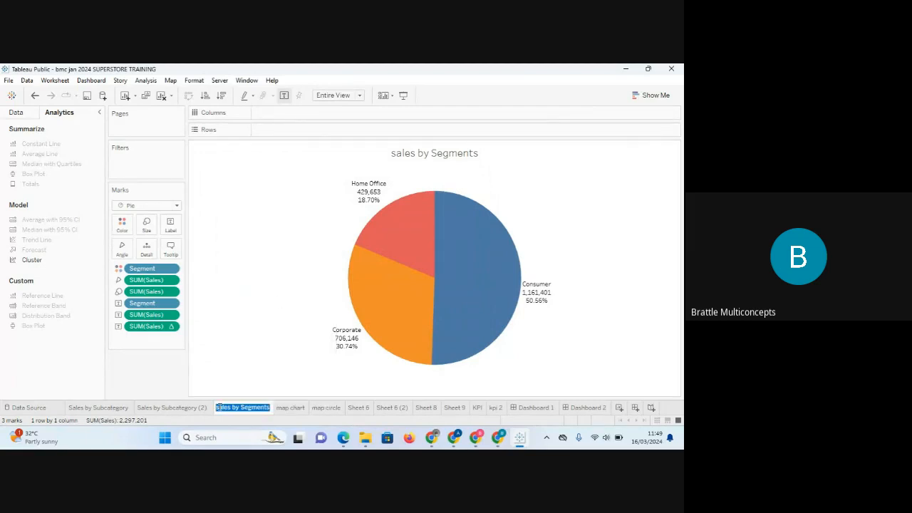
key(Return)
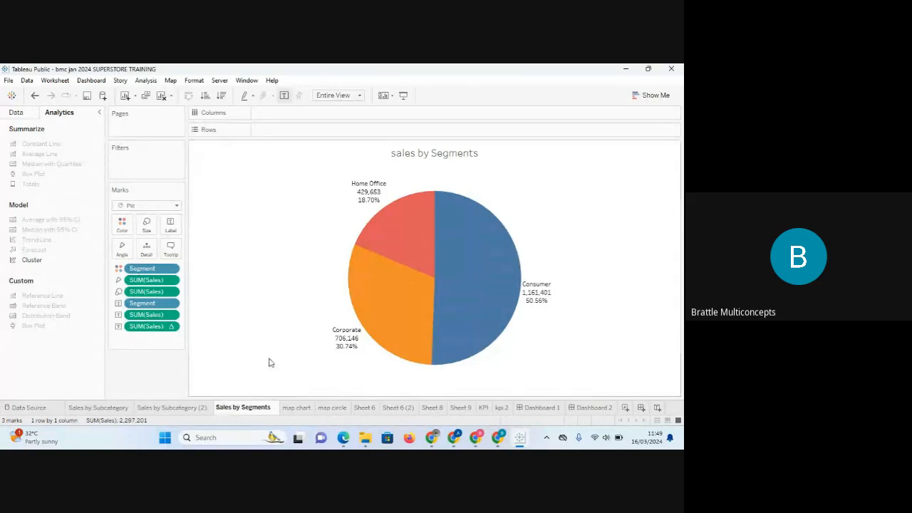
- Format the sheet name in the Sales by Segments title as bold orange Tableau Medium at size 16
double_click(427, 155)
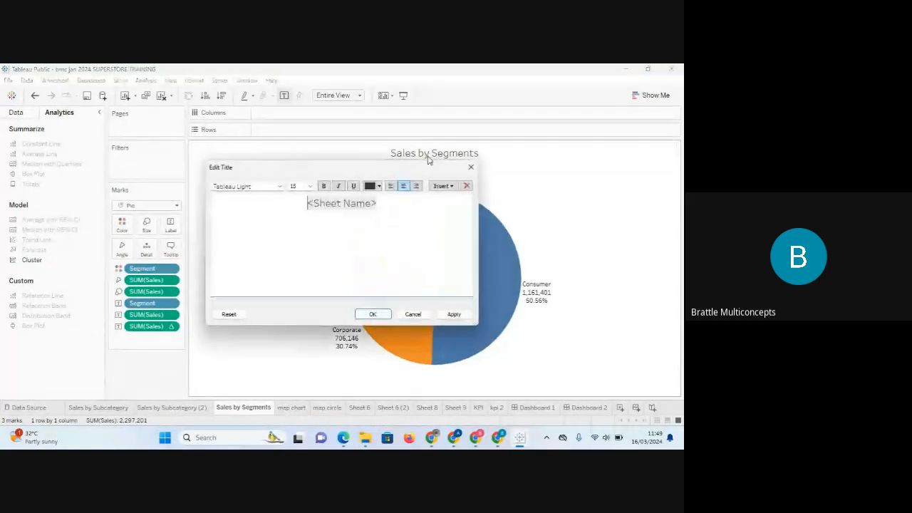
drag(379, 202, 298, 199)
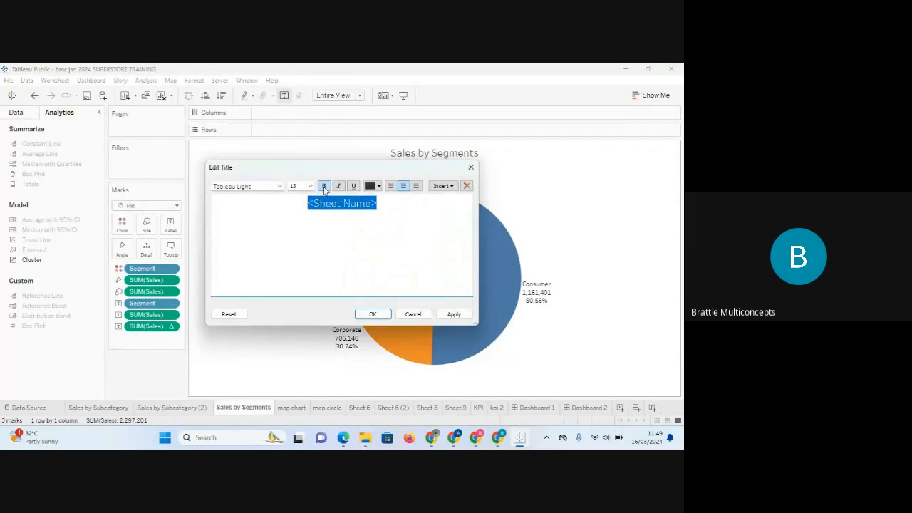
click(280, 186)
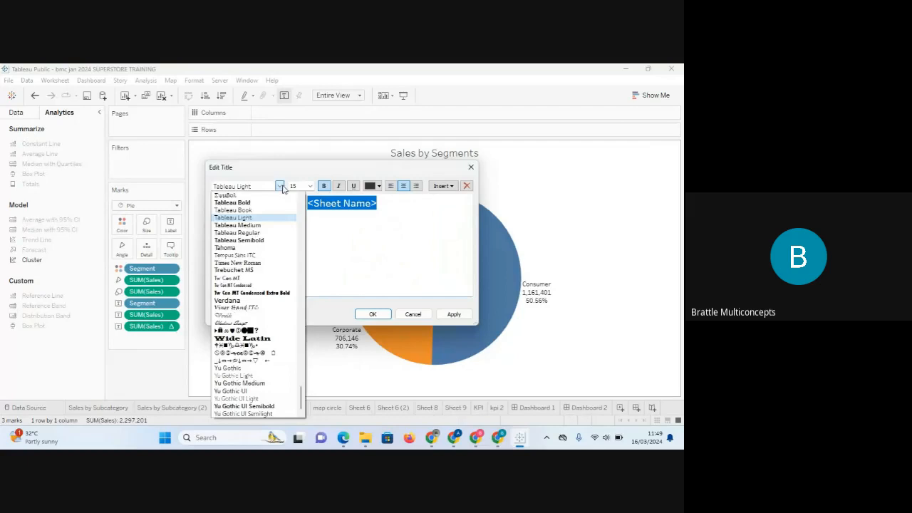
click(258, 225)
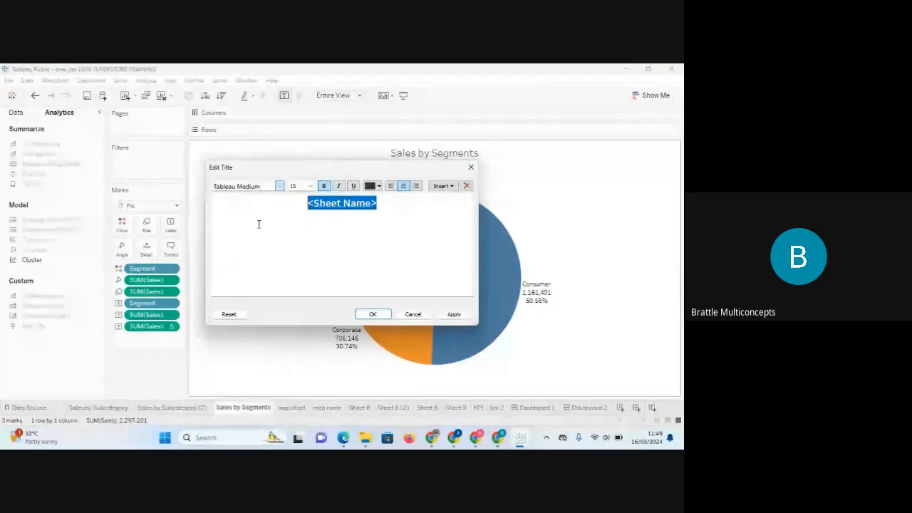
click(378, 186)
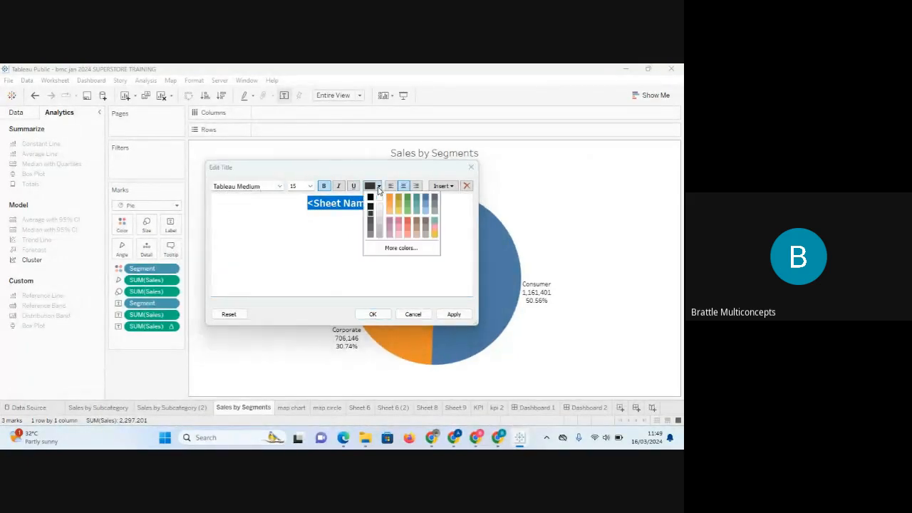
click(391, 201)
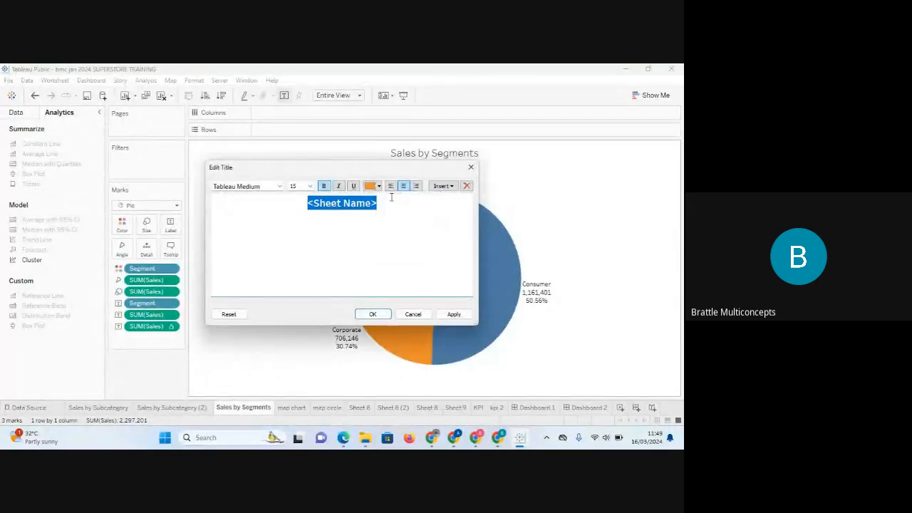
click(310, 186)
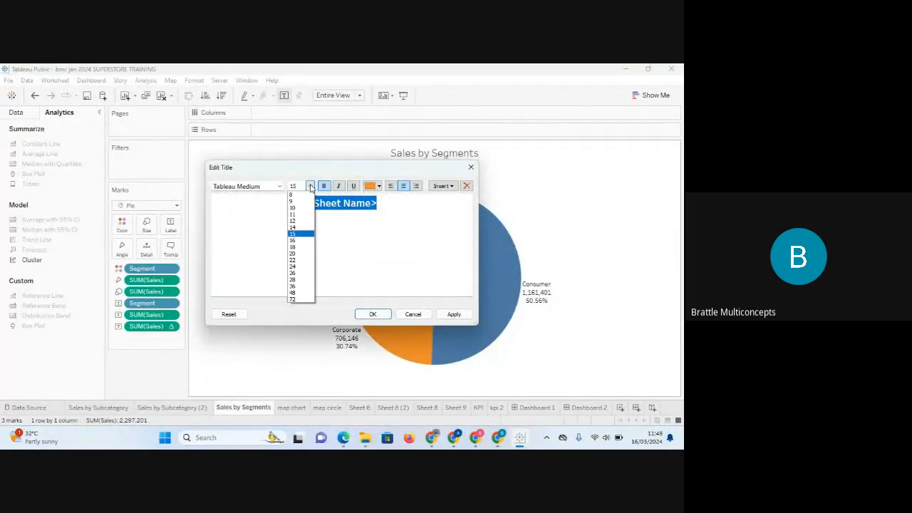
click(298, 240)
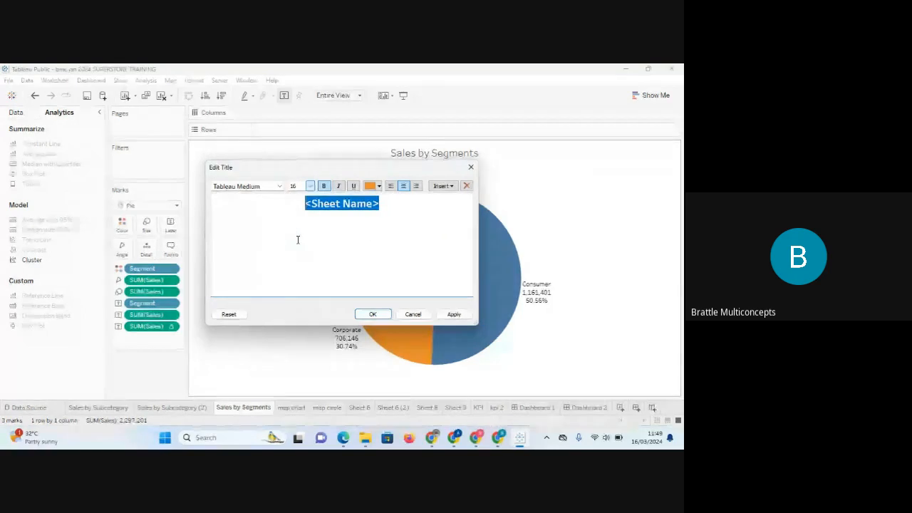
click(347, 231)
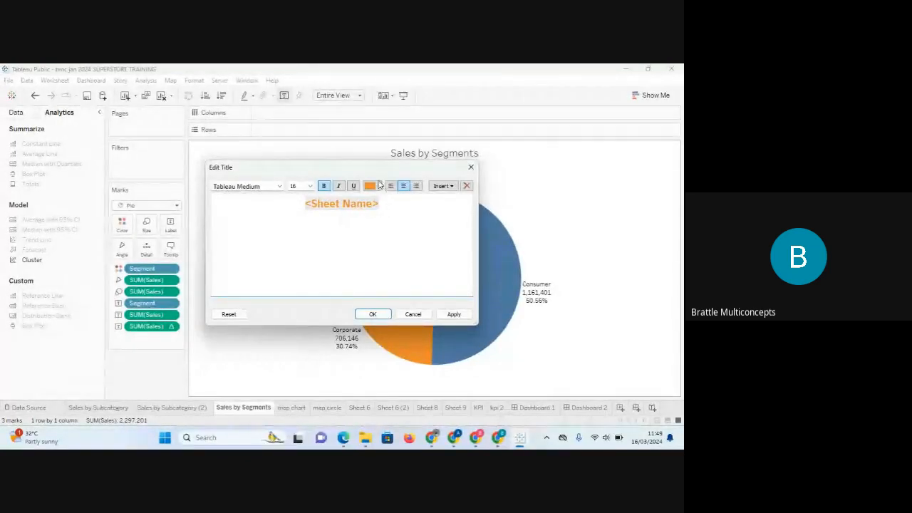
- Add a second line reading "Total Sales & % of Sales Displayed" below the sheet name in the title
drag(358, 176, 454, 178)
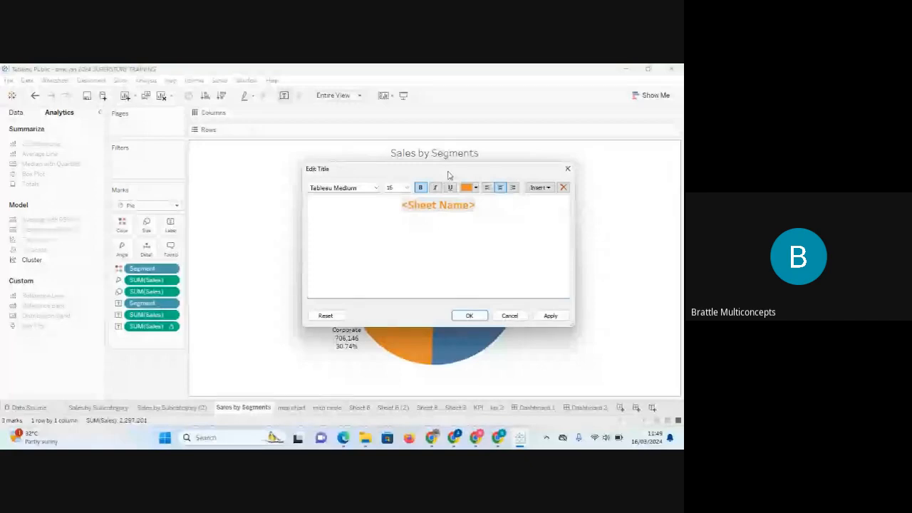
text(Total Sales & %of)
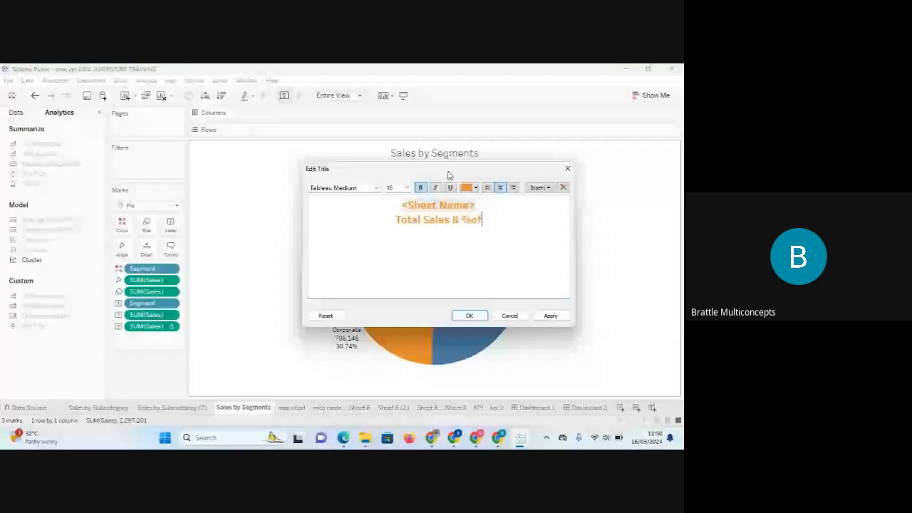
text( Salaes)
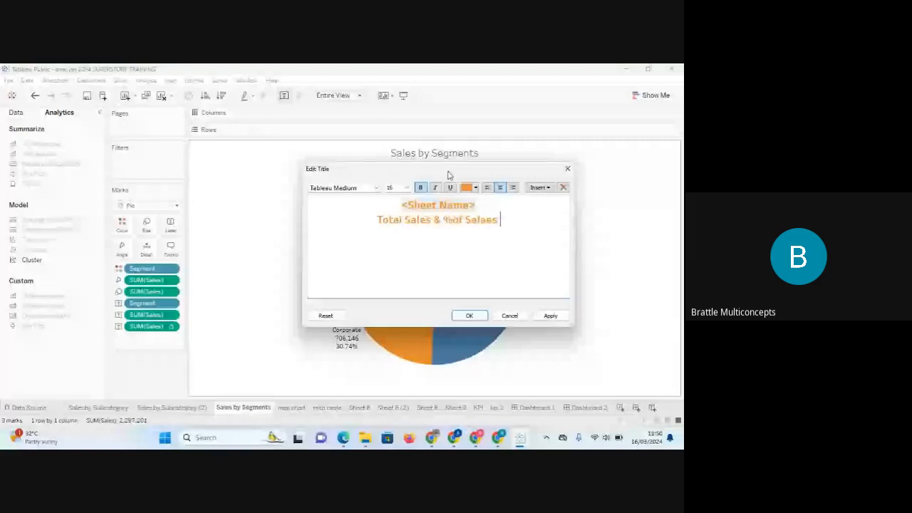
key(BackSpace)
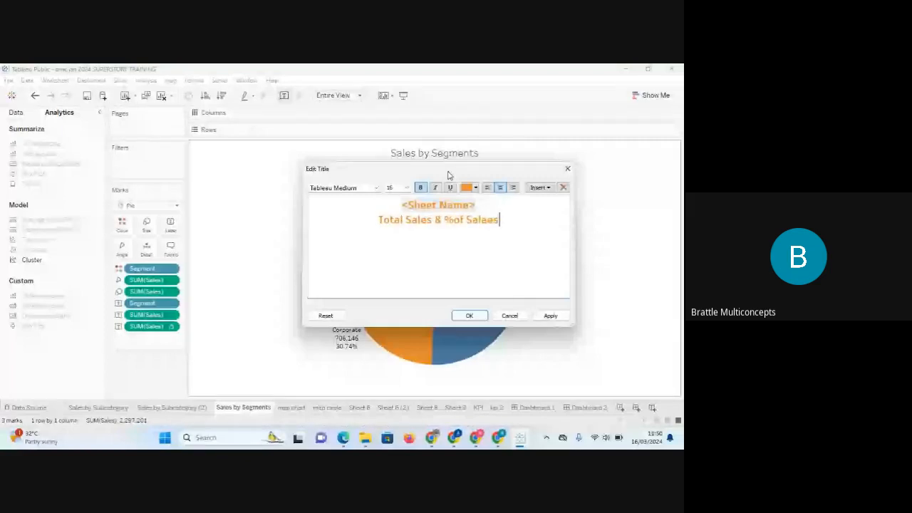
key(BackSpace)
key(BackSpace)
key(BackSpace)
text(es)
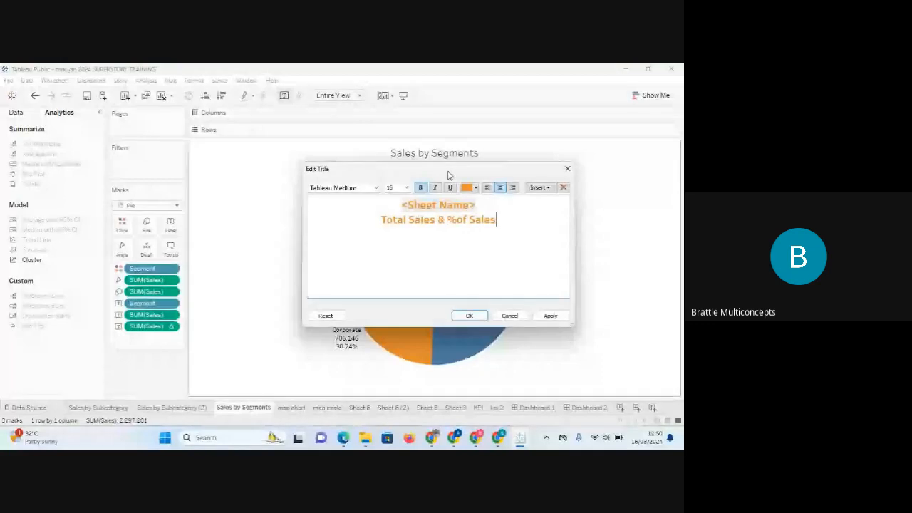
text( D)
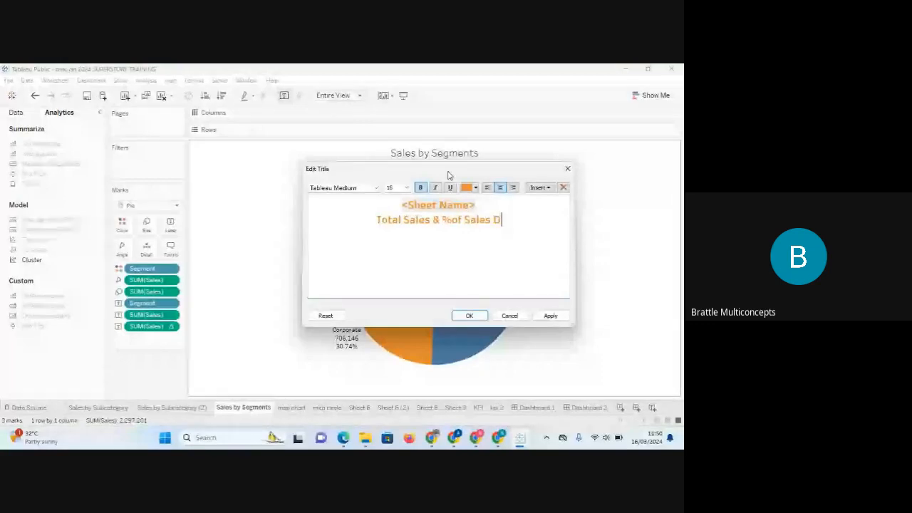
text(isplay)
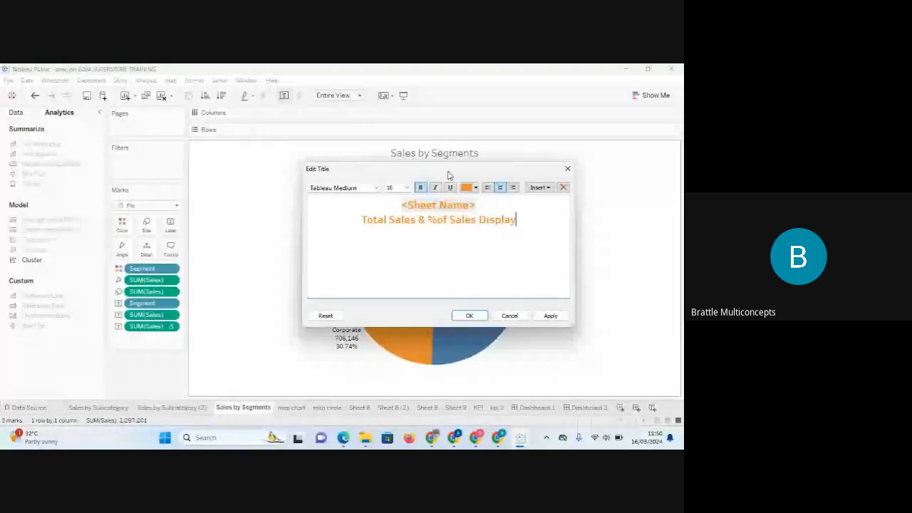
text(ed)
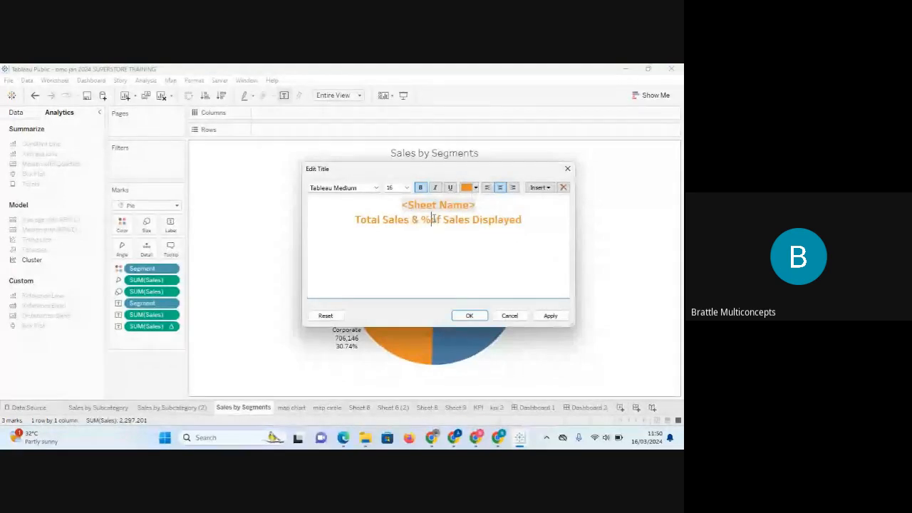
click(431, 220)
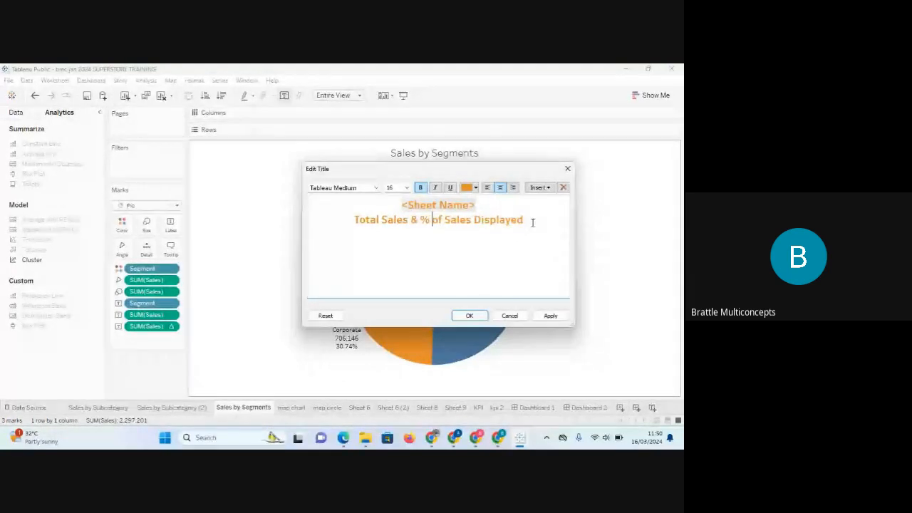
- Format the title's second line as black, left-aligned Tableau Semibold at size 12, and apply the title changes
triple_click(532, 222)
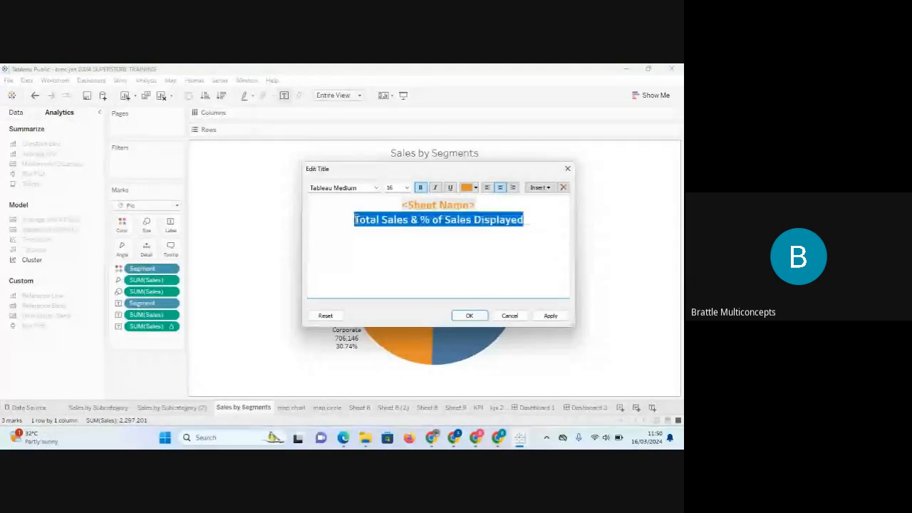
click(406, 188)
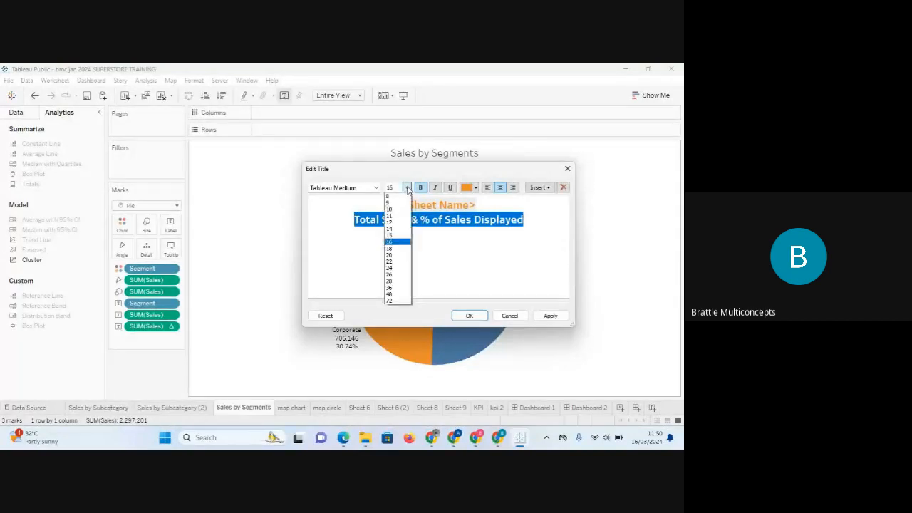
click(392, 222)
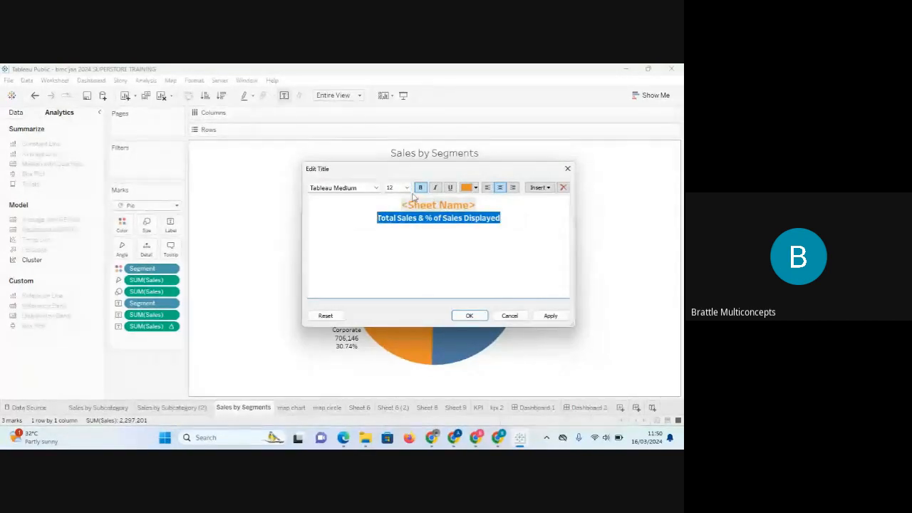
click(476, 187)
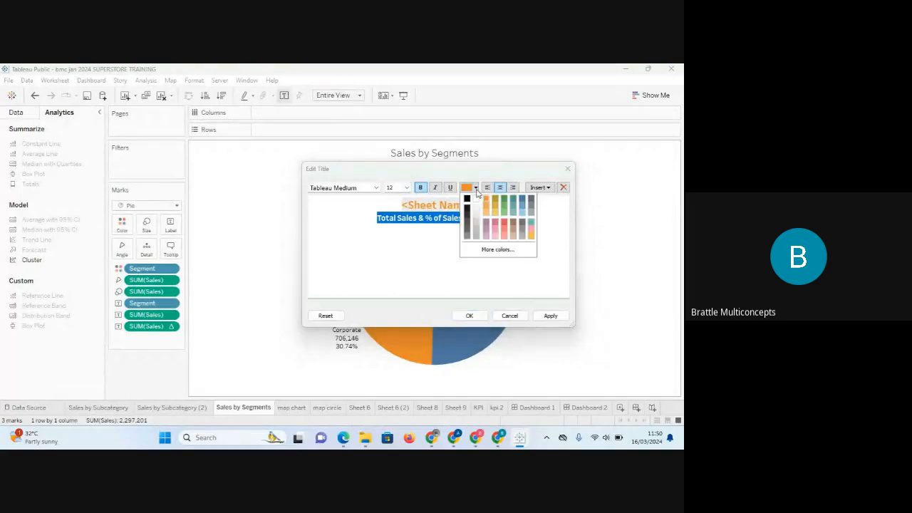
click(466, 199)
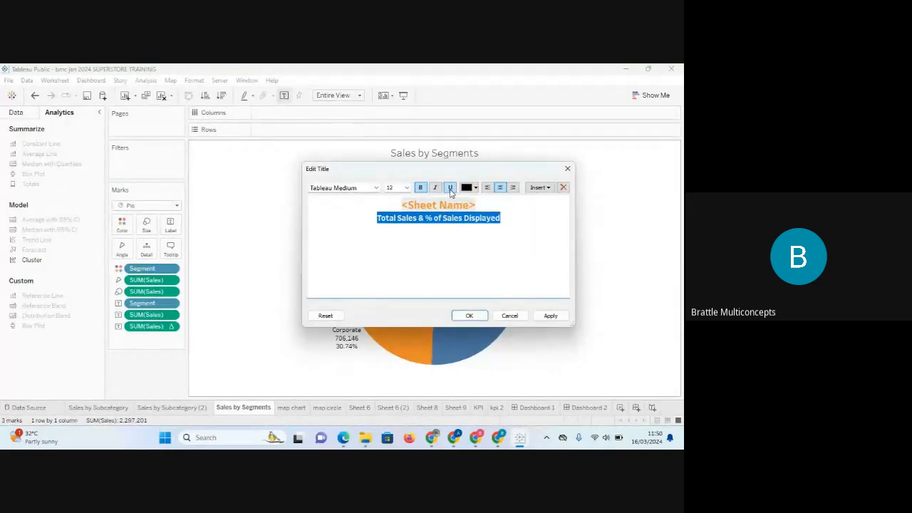
click(488, 188)
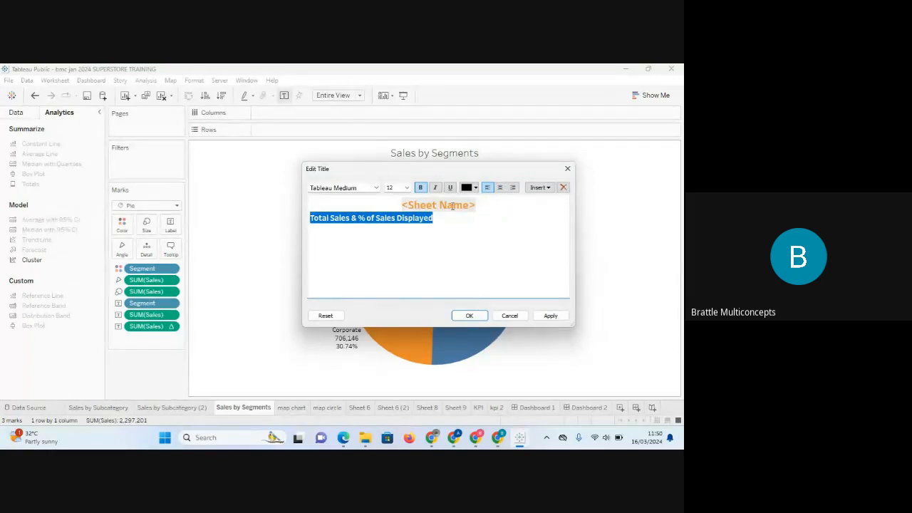
click(376, 187)
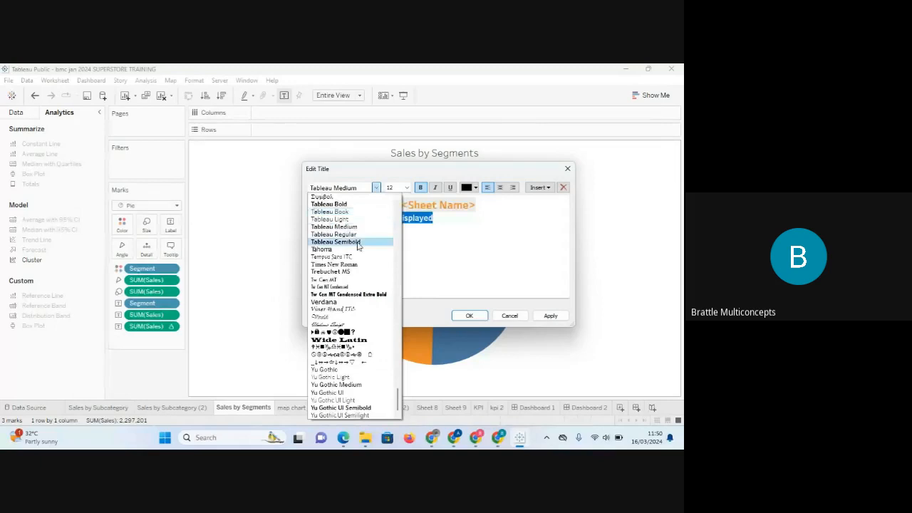
click(349, 242)
click(550, 317)
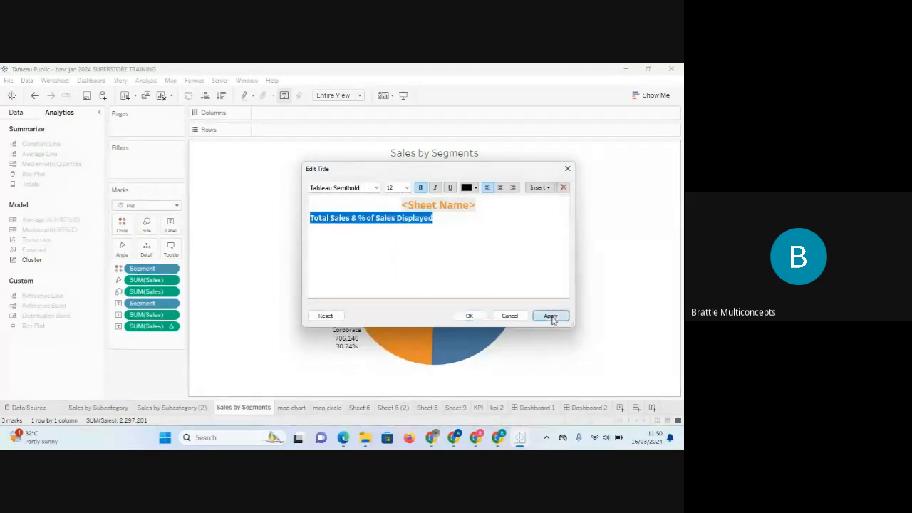
drag(471, 176, 446, 238)
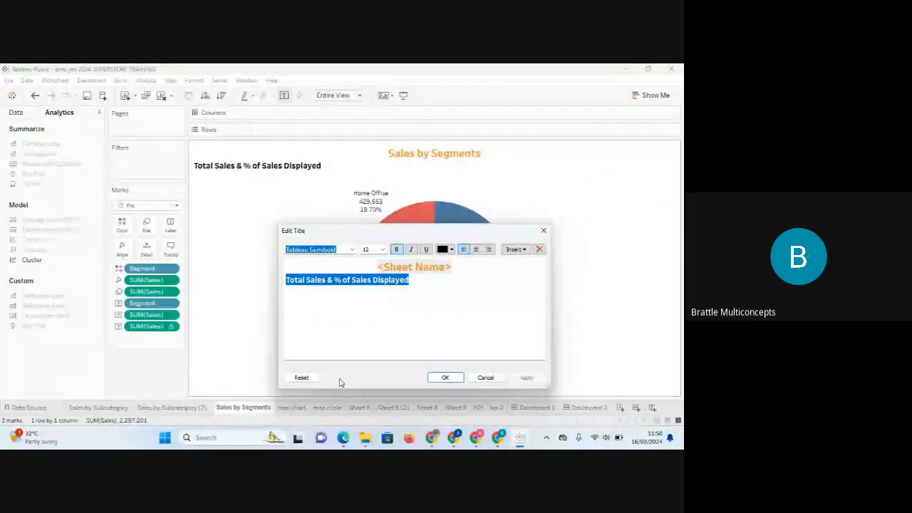
click(448, 379)
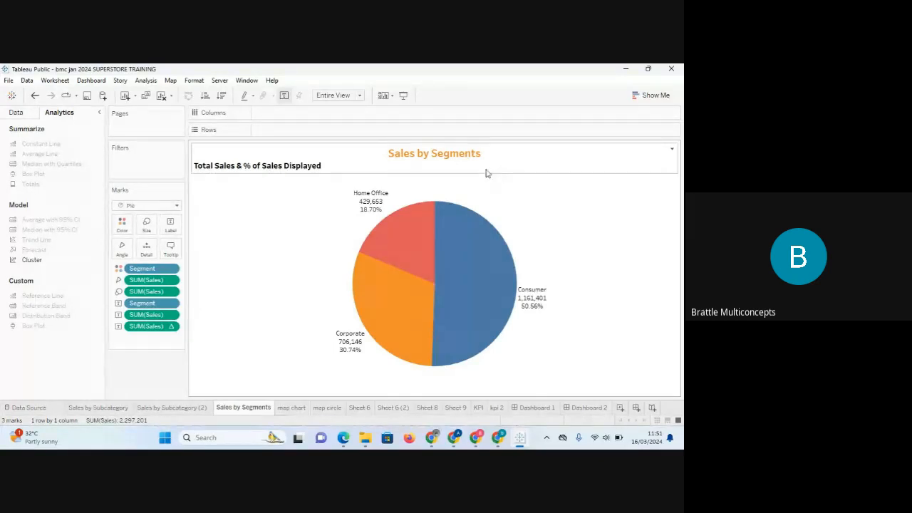
- Copy the formatting of the Sales by Subcategory (2) worksheet and paste it onto the Sales by Segments worksheet
mouse_move(359, 198)
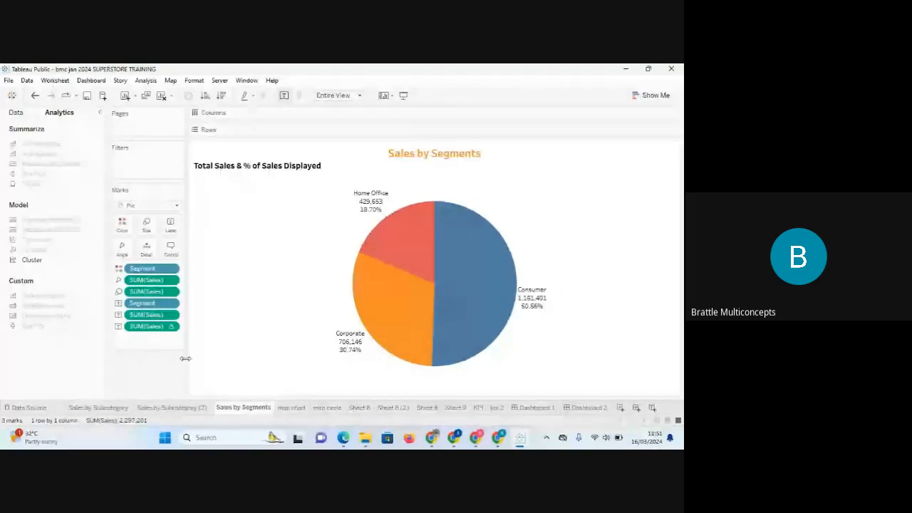
click(173, 407)
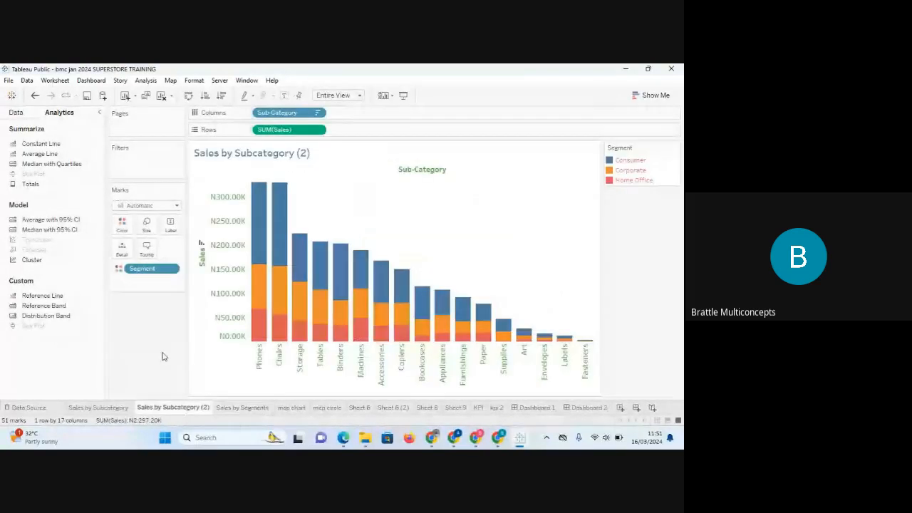
right_click(178, 408)
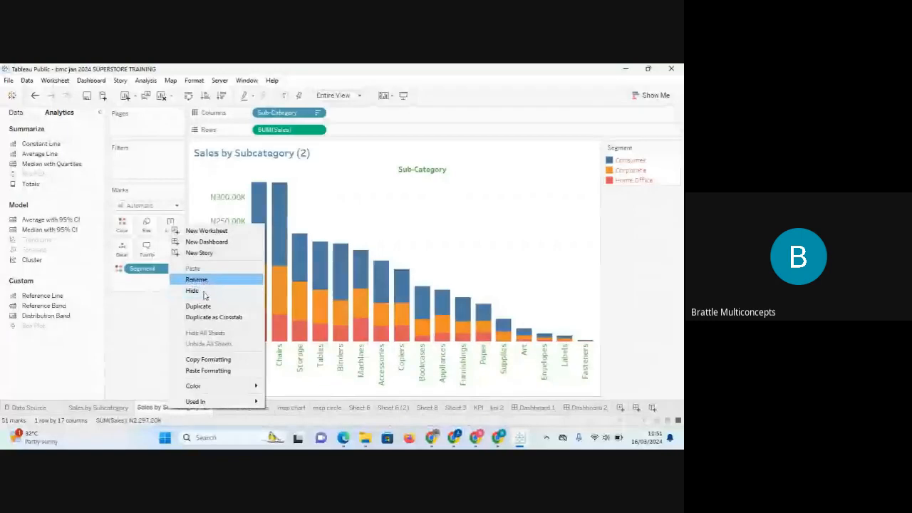
click(220, 361)
click(238, 407)
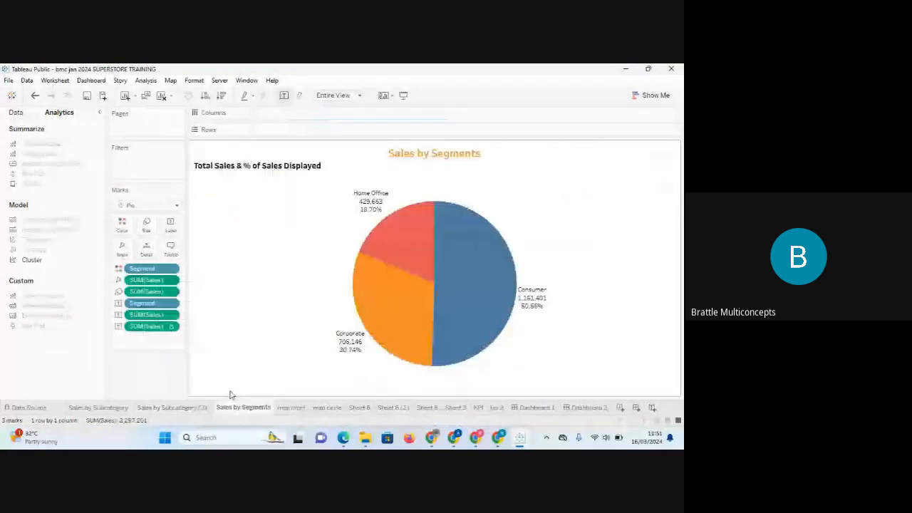
right_click(245, 407)
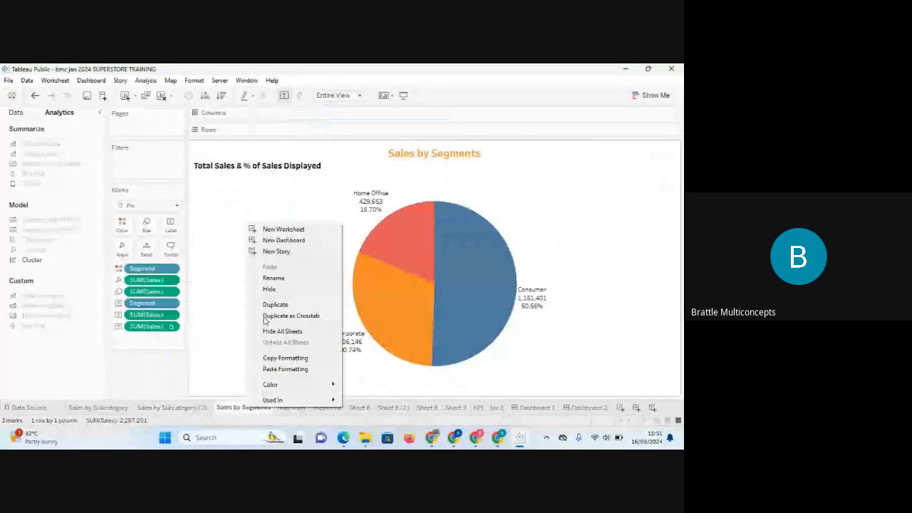
click(292, 371)
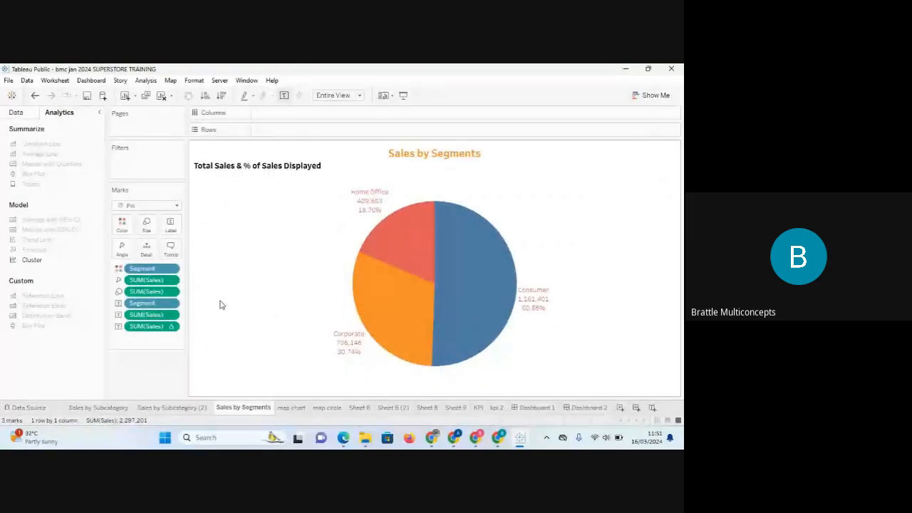
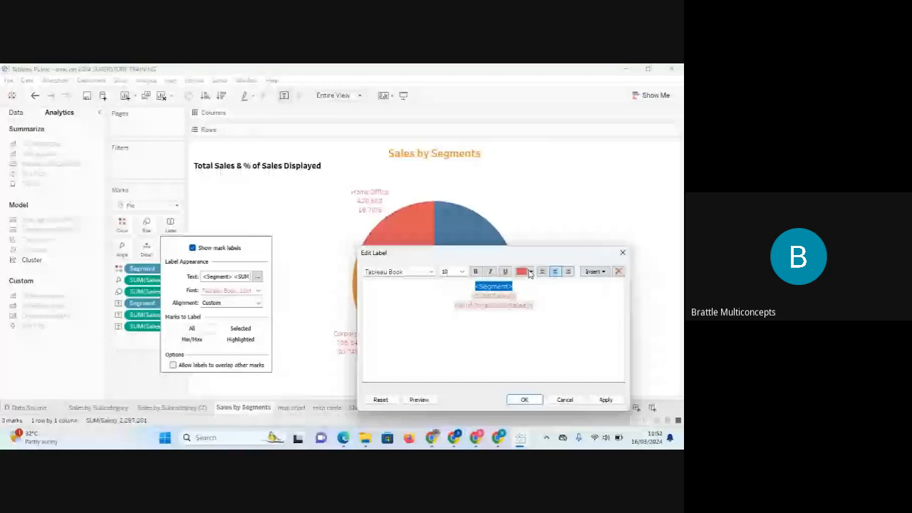
- Format the Segment field in the pie chart's label text as bold blue at size 12
click(476, 272)
click(461, 273)
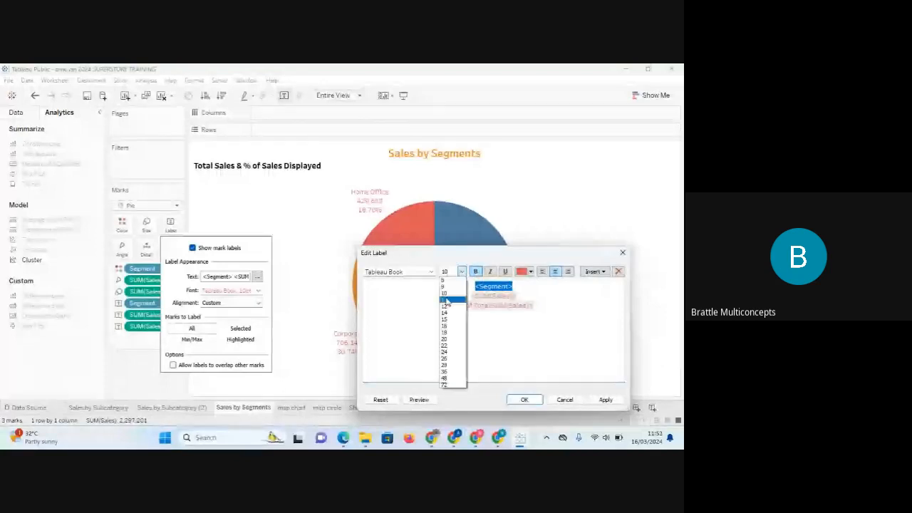
click(447, 298)
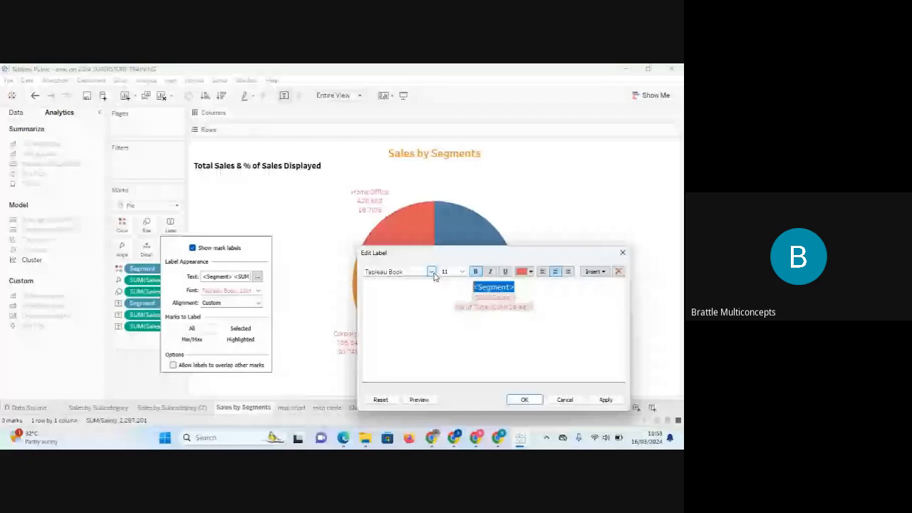
click(446, 272)
click(449, 307)
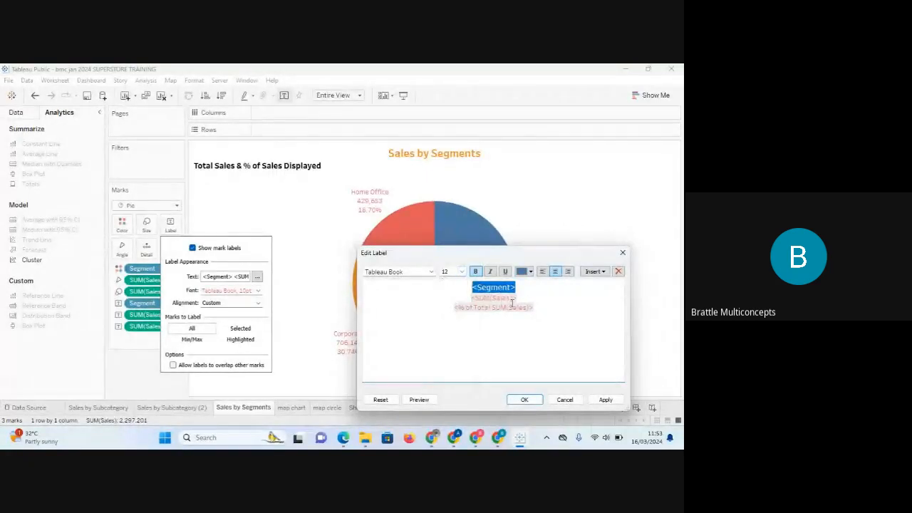
- Format the SUM(Sales) and % of Total SUM(Sales) label lines as bold italic teal green at size 11, and apply the label changes
drag(471, 298, 542, 308)
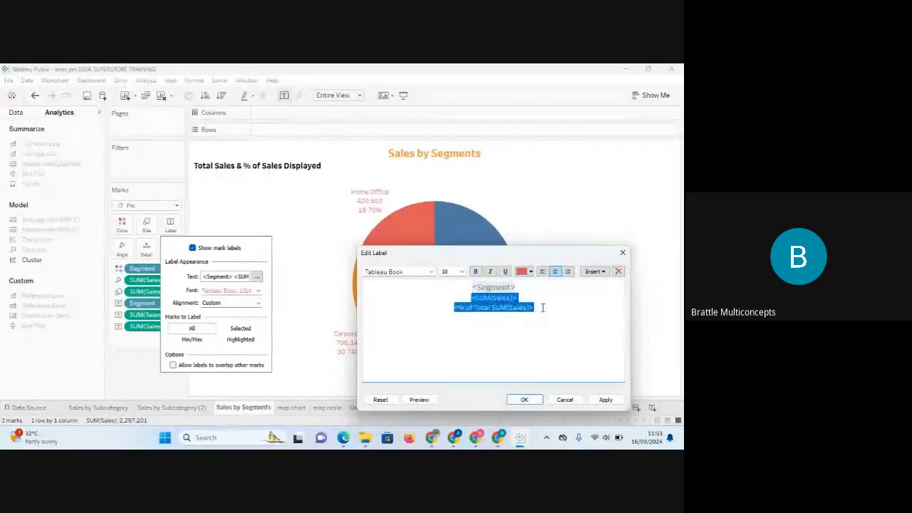
click(462, 271)
click(446, 302)
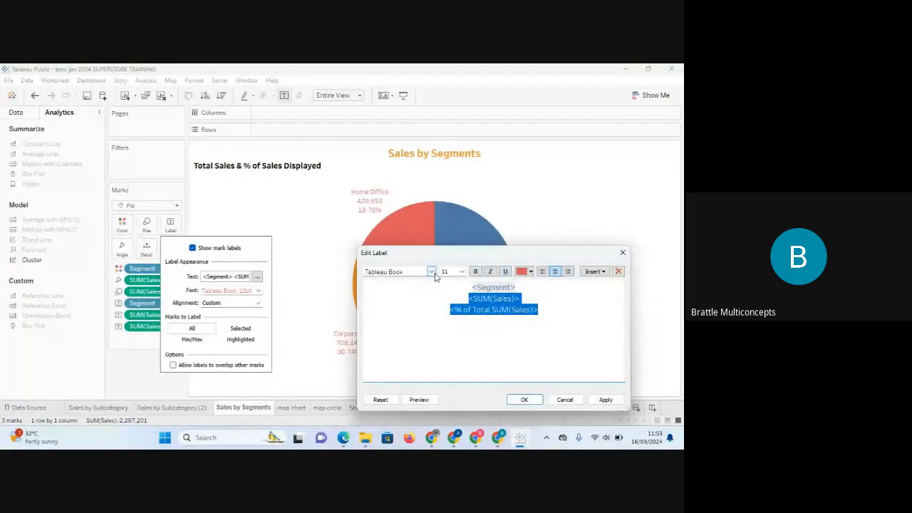
click(491, 272)
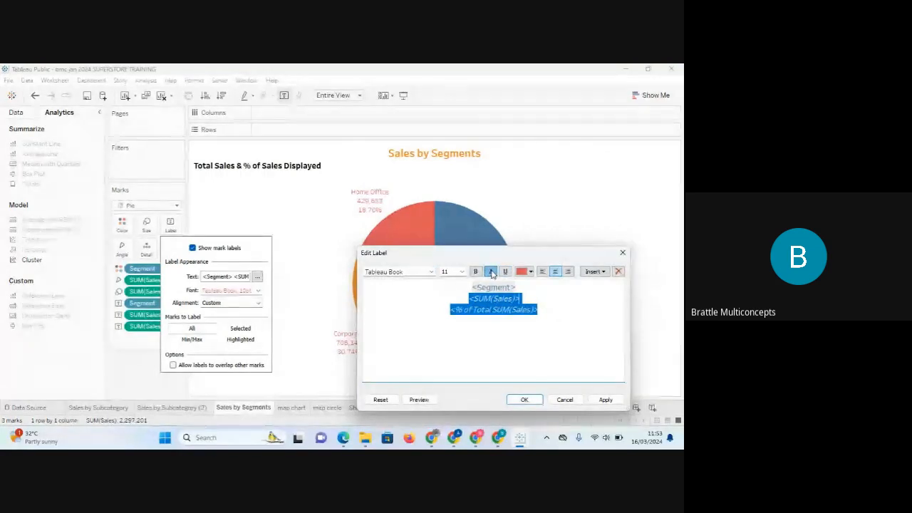
click(476, 272)
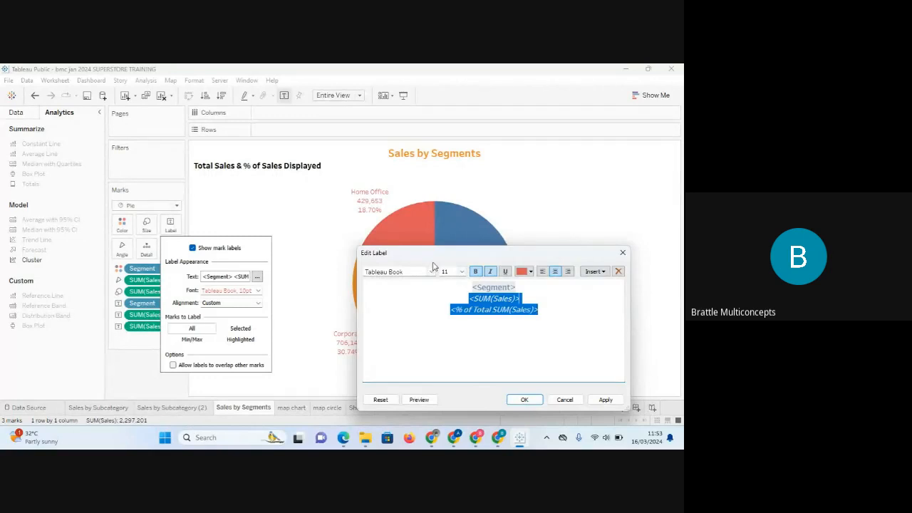
click(530, 272)
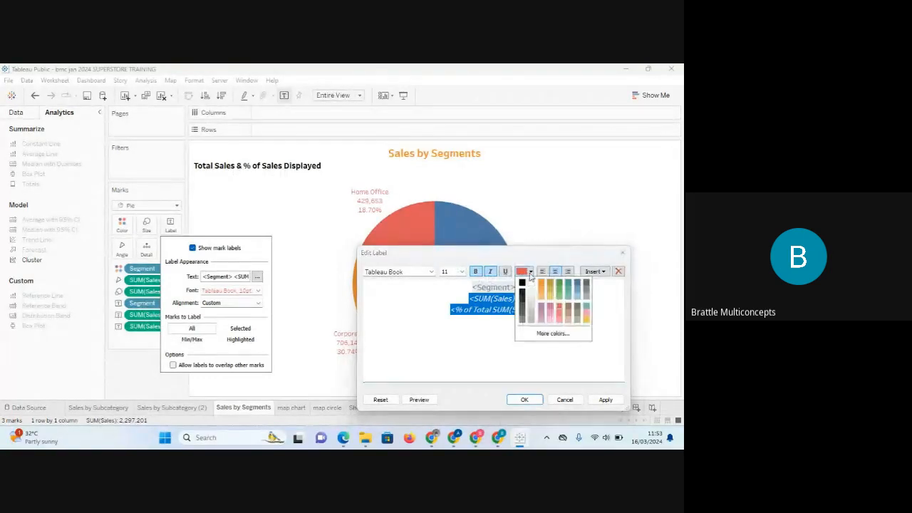
click(570, 291)
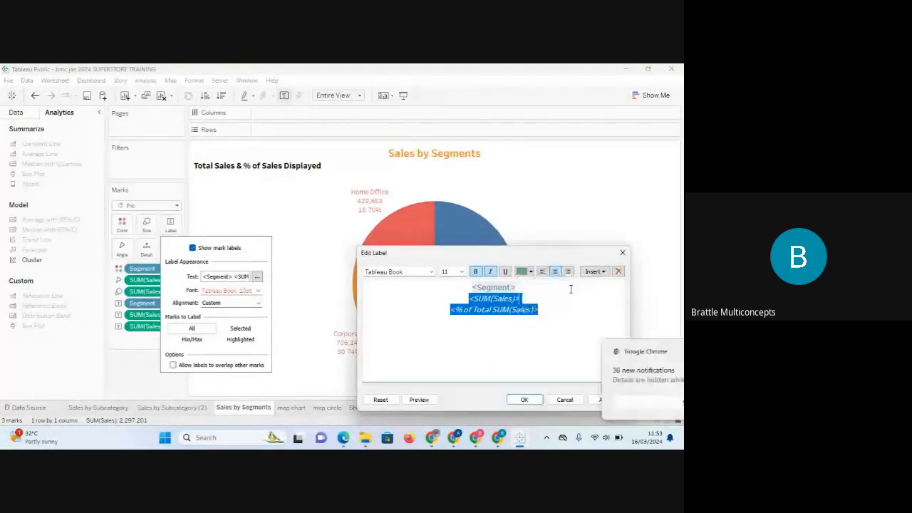
click(662, 351)
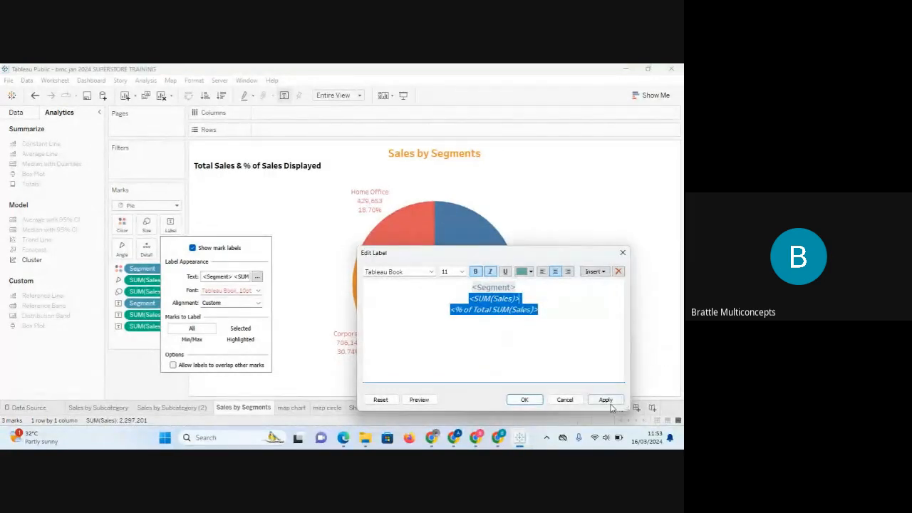
click(606, 400)
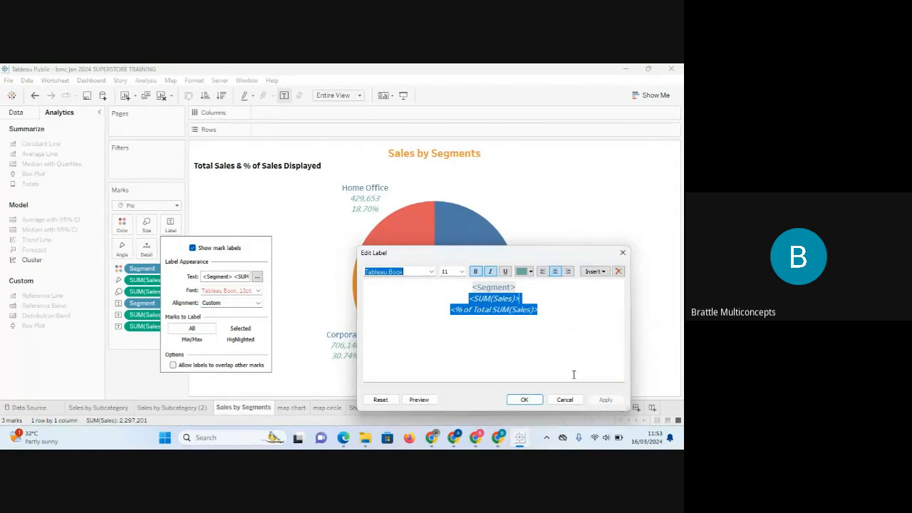
click(517, 399)
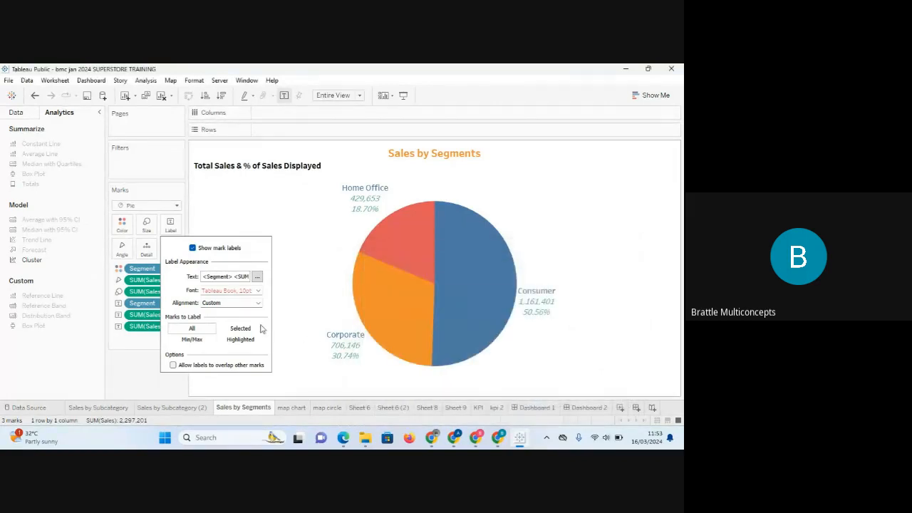
click(173, 369)
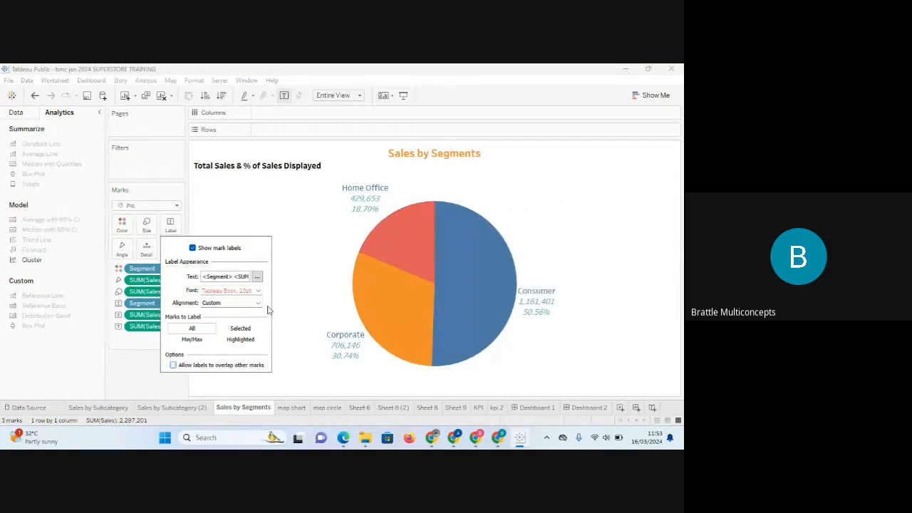
click(289, 265)
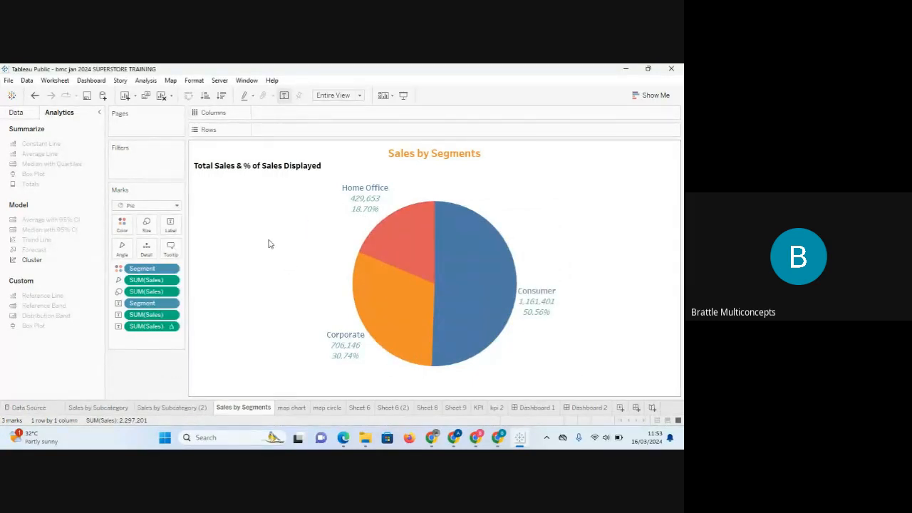
- On the Sales by Subcategory worksheet, align the bar labels vertically to the middle and rotate their text to read upward
click(98, 408)
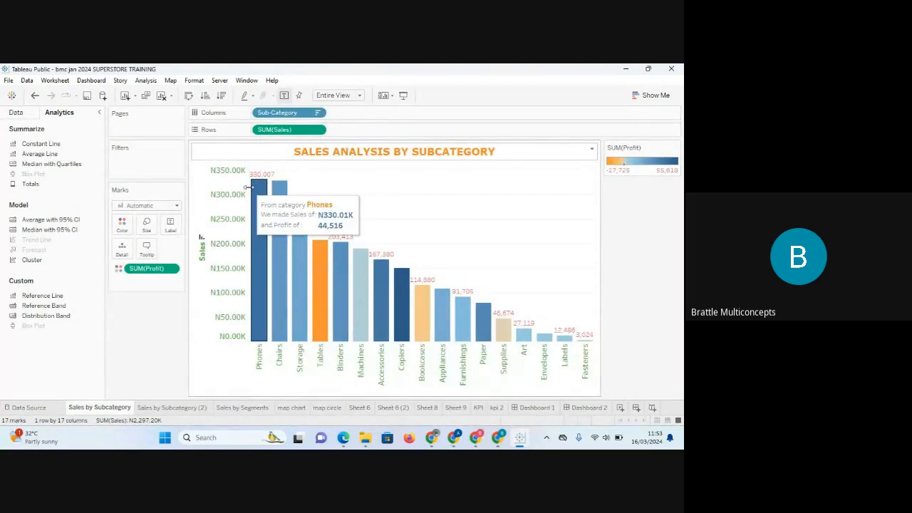
click(170, 225)
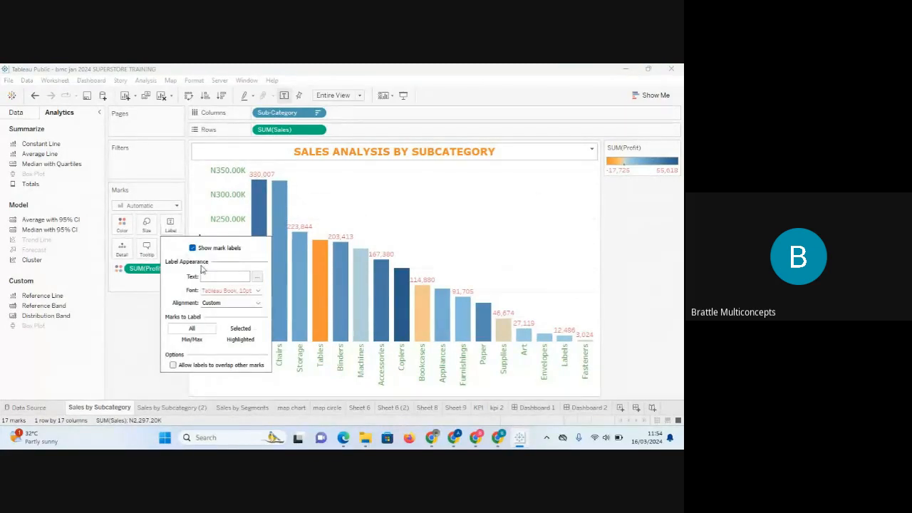
click(258, 304)
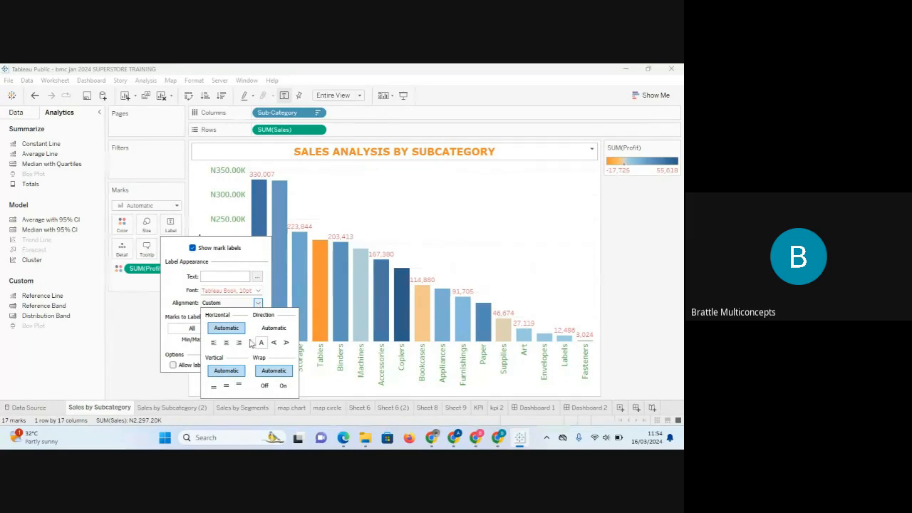
click(226, 386)
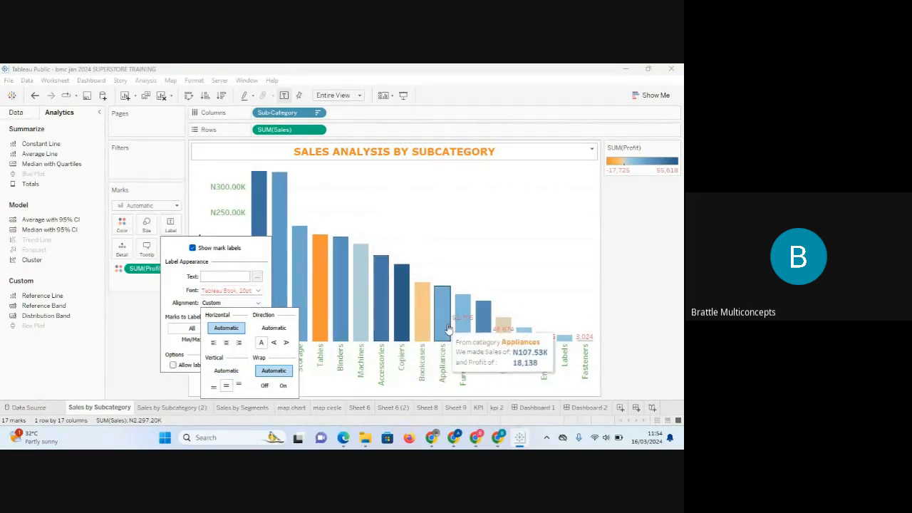
mouse_move(463, 324)
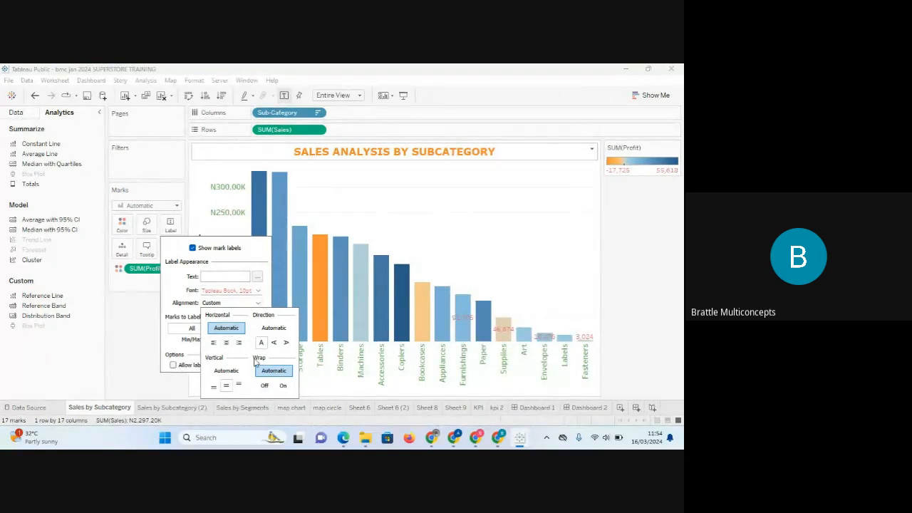
click(275, 345)
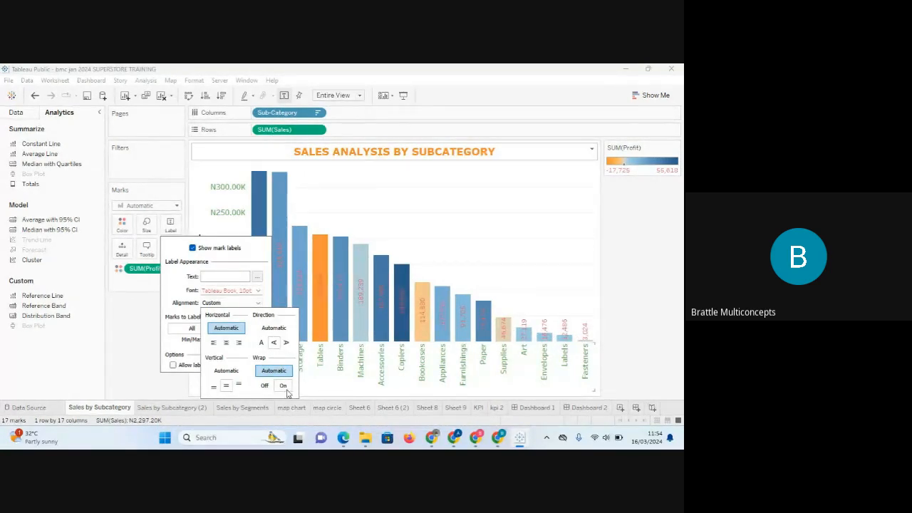
click(172, 385)
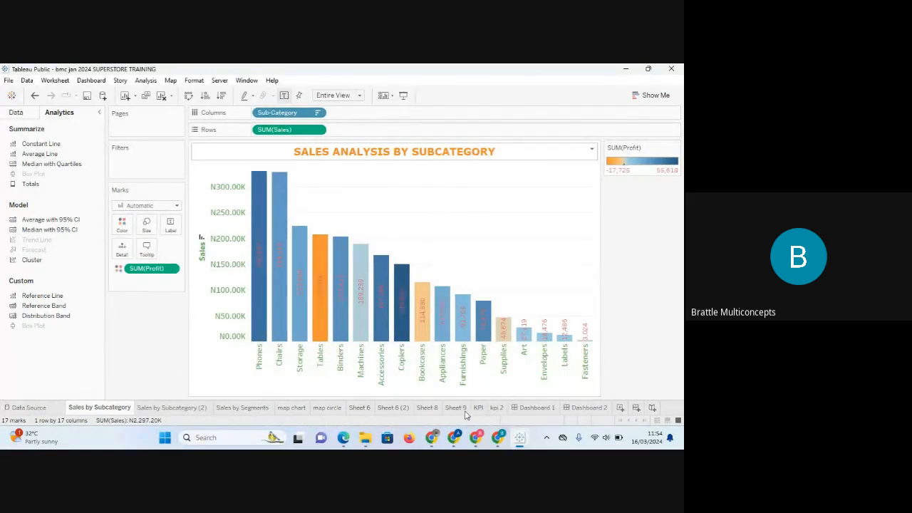
- Look through the charts on the Sheet 8, Sheet 6 (2), Sheet 6 and map circle worksheets
click(429, 408)
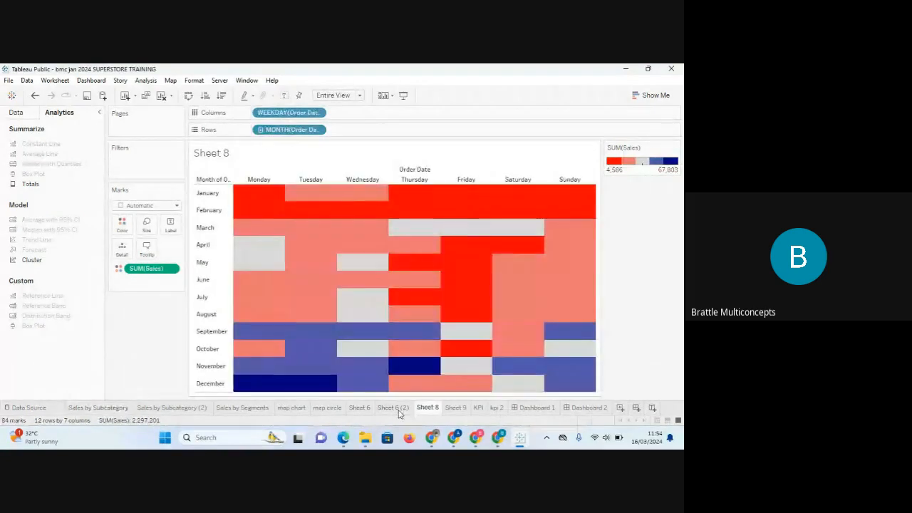
click(396, 409)
click(360, 408)
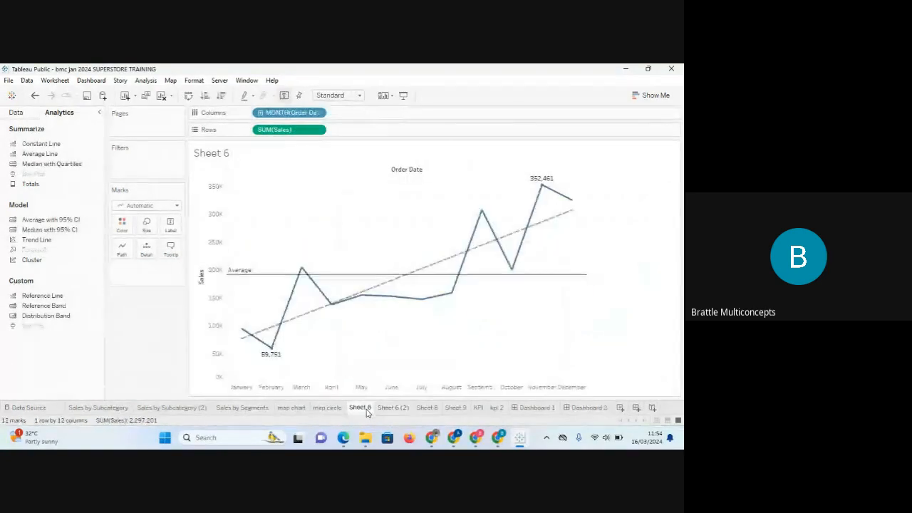
click(328, 408)
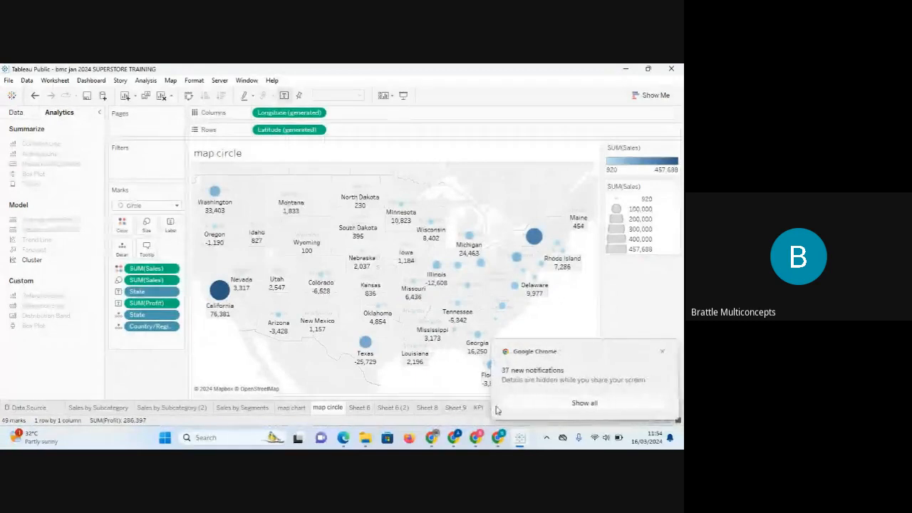
click(662, 352)
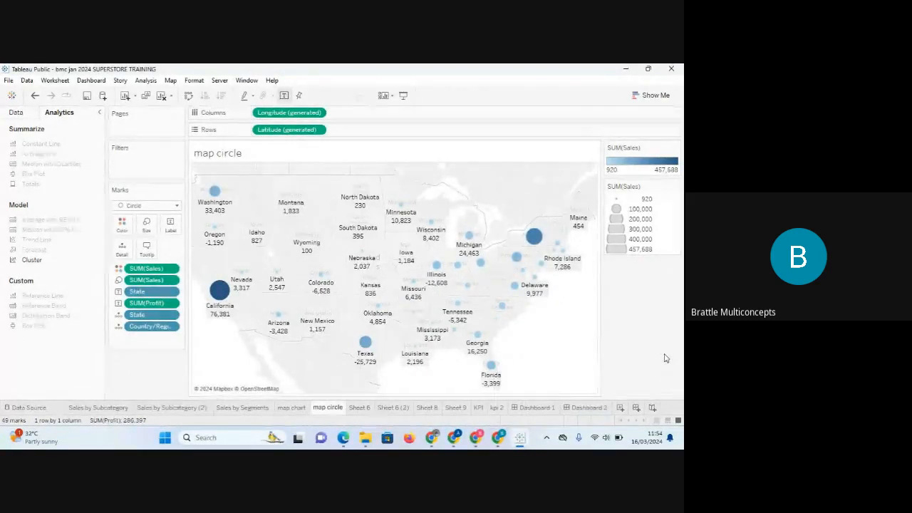
- On the Sales by Segments worksheet, align the pie chart's mark labels vertically to the middle and horizontally to the centre
click(245, 407)
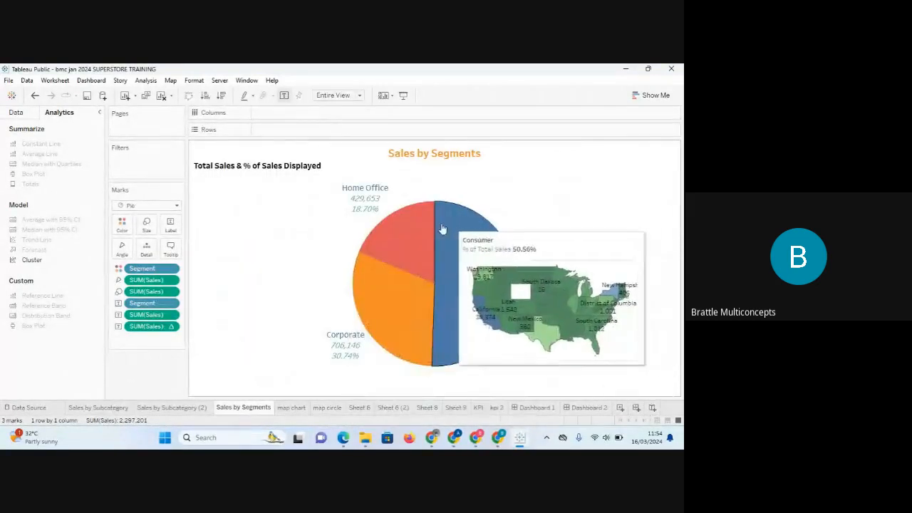
click(173, 227)
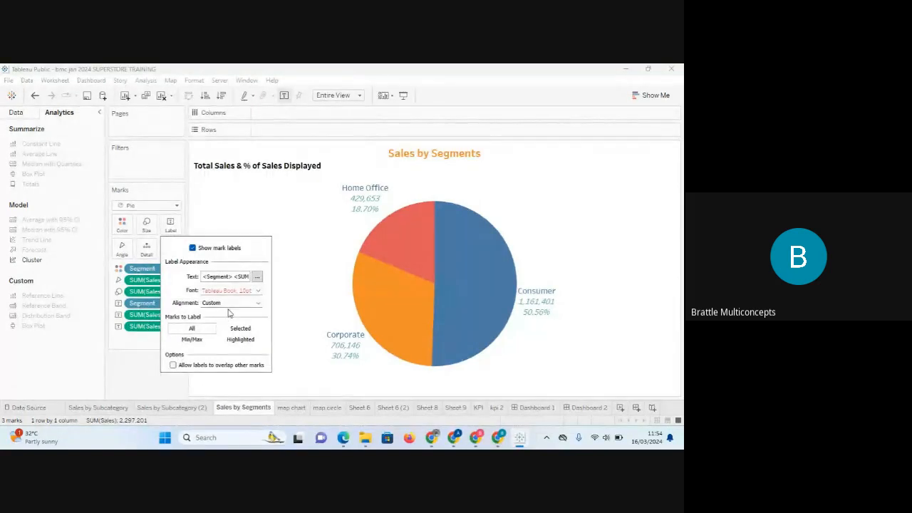
click(257, 303)
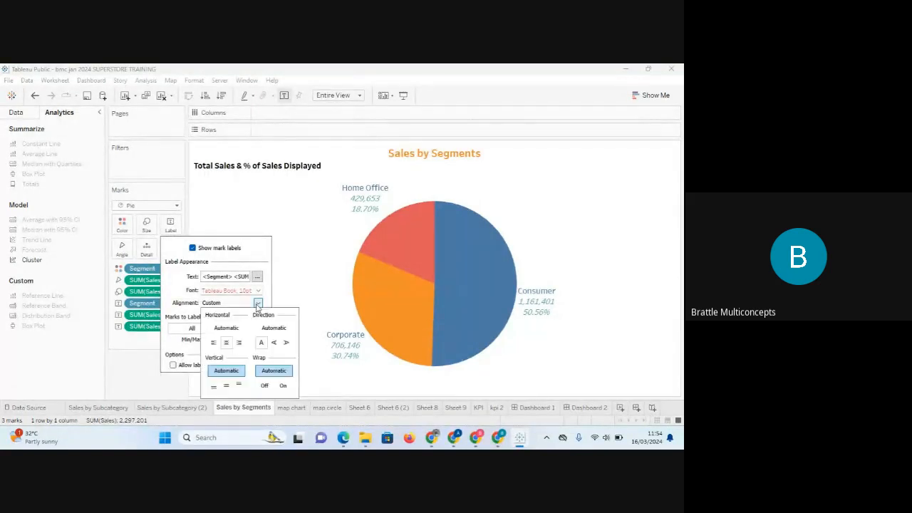
click(227, 386)
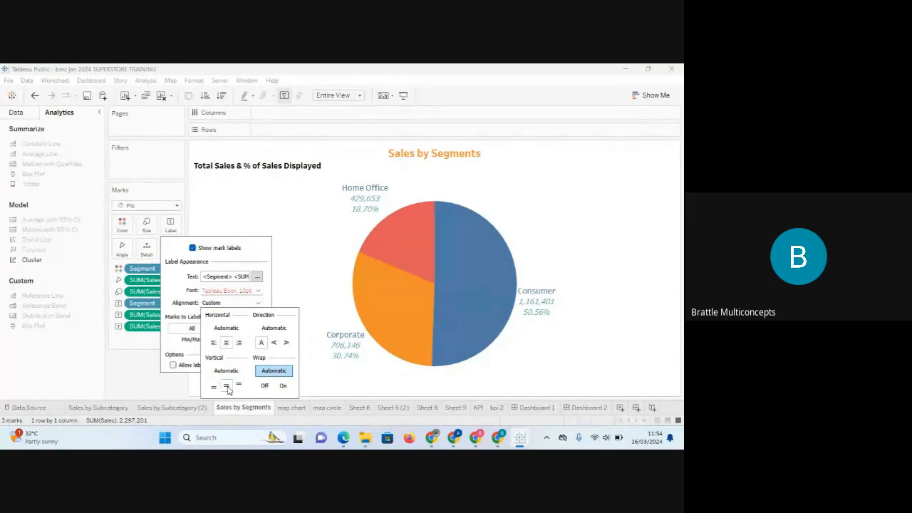
click(226, 343)
click(536, 193)
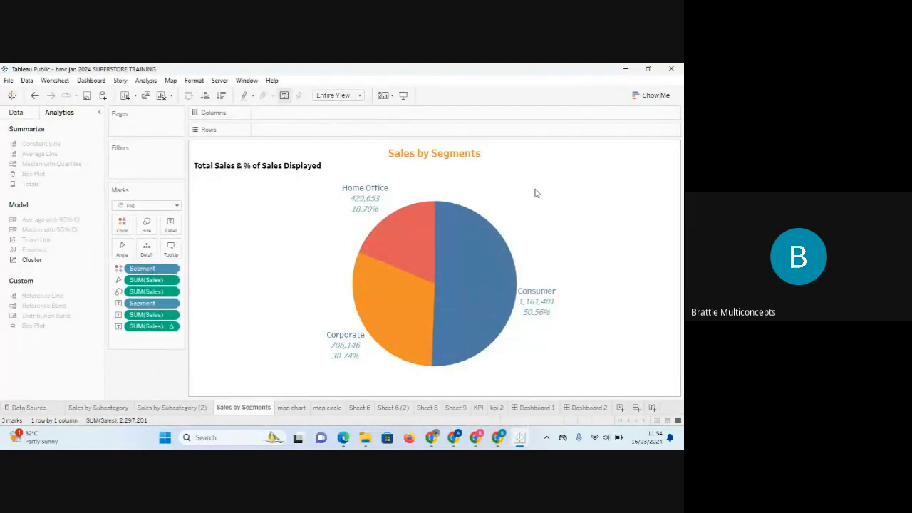
- Compare the label placement on the Sales by Subcategory bar chart with the Sales by Segments pie chart
mouse_move(369, 201)
click(116, 411)
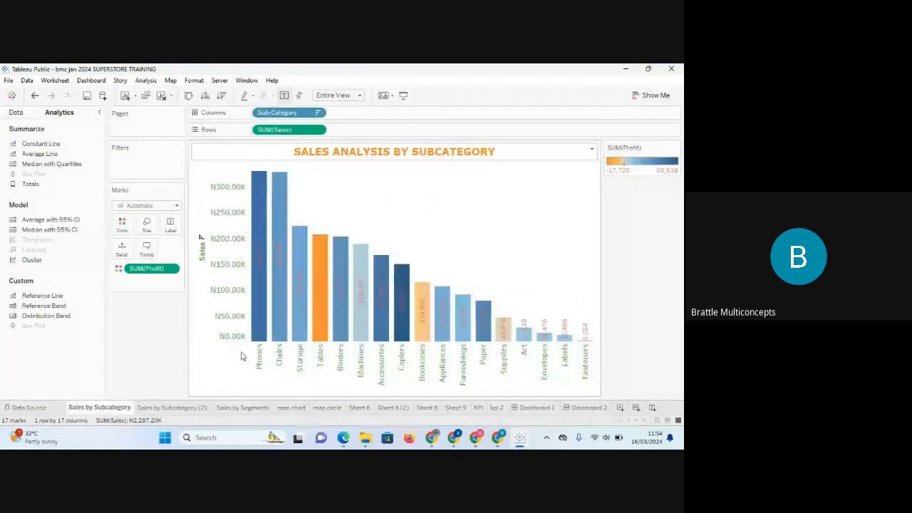
mouse_move(296, 242)
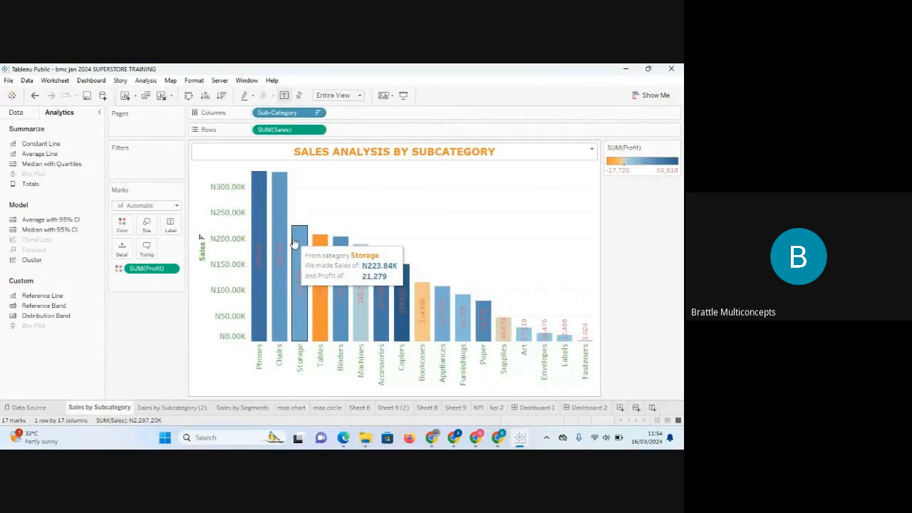
click(243, 409)
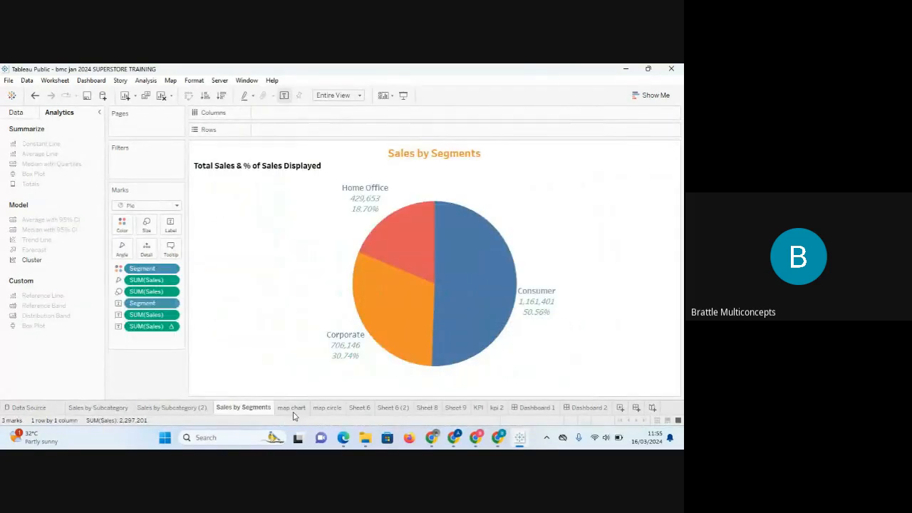
- On the map chart worksheet, open the title for editing and centre the Sheet Name field
click(292, 409)
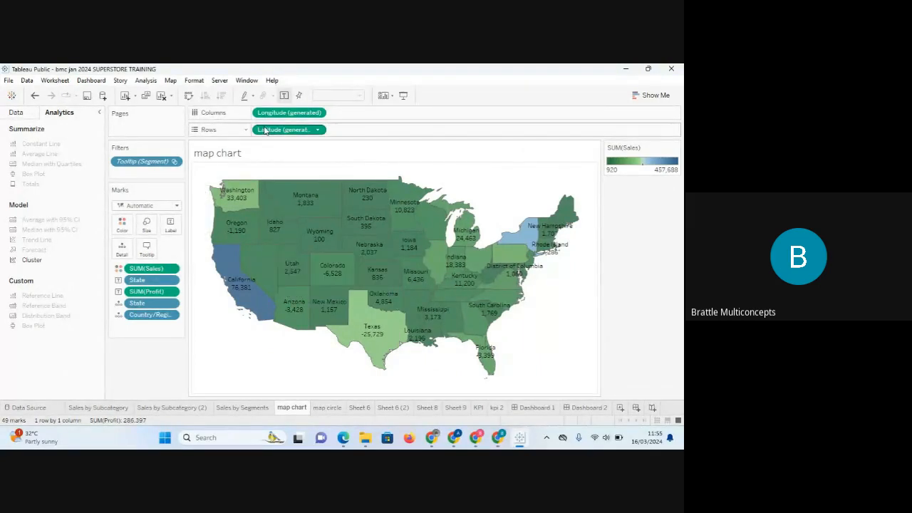
double_click(237, 156)
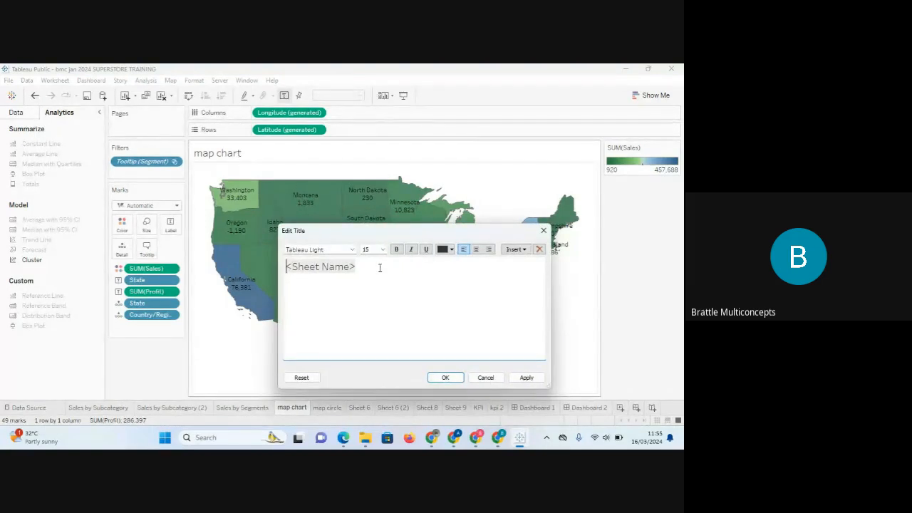
drag(373, 270, 273, 263)
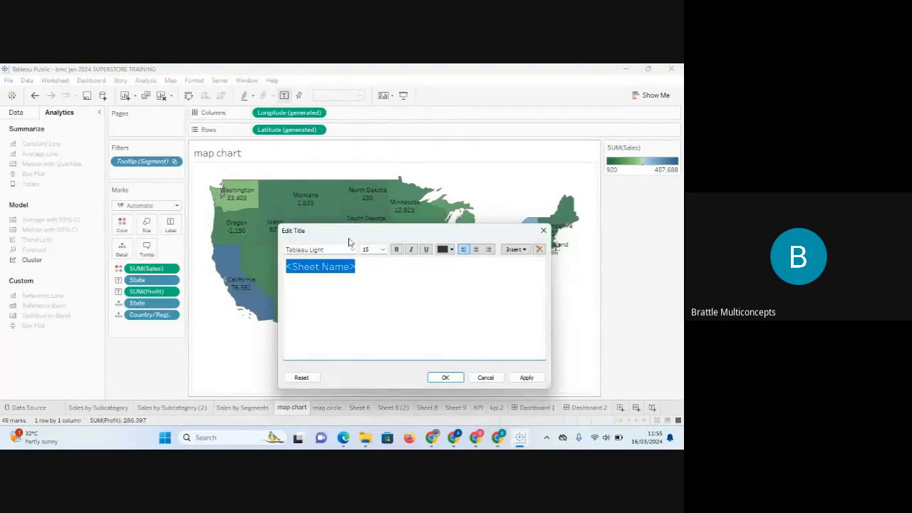
click(476, 249)
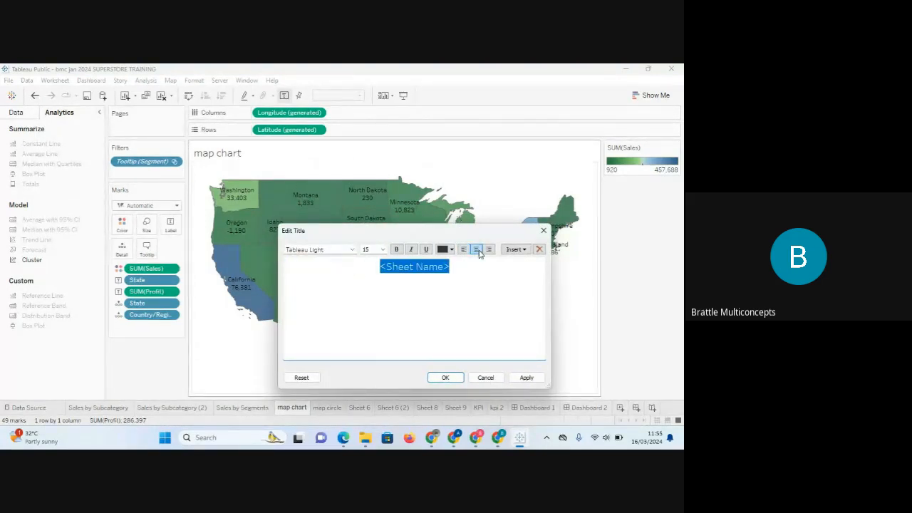
- Try to insert the Country/Region field beside the Sheet Name field in the map chart title and apply it
click(444, 268)
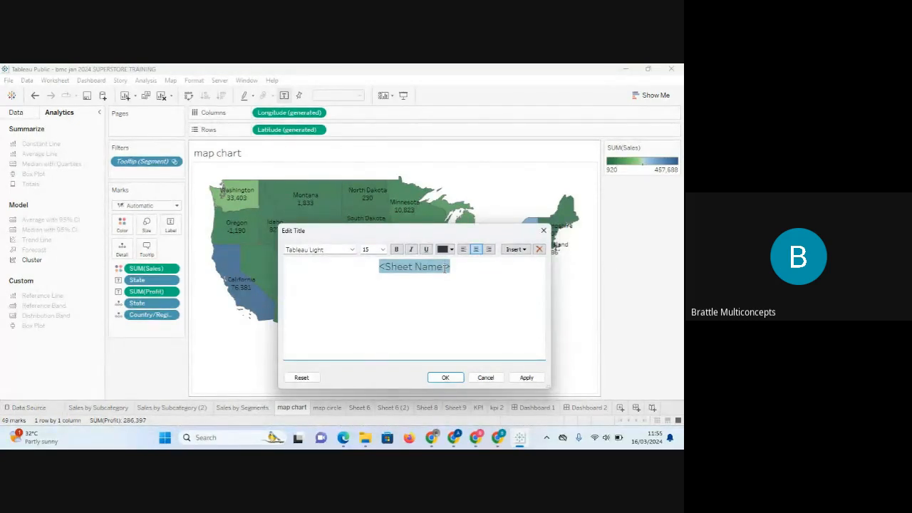
click(515, 249)
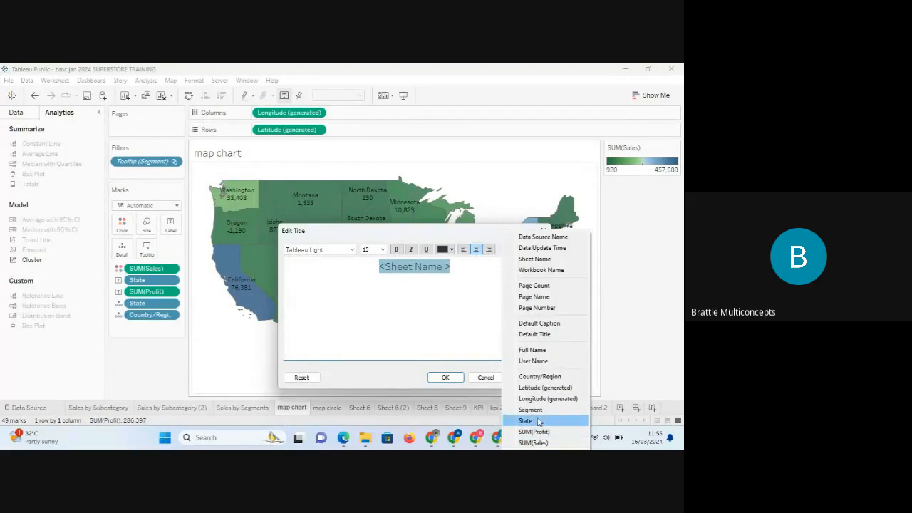
click(444, 265)
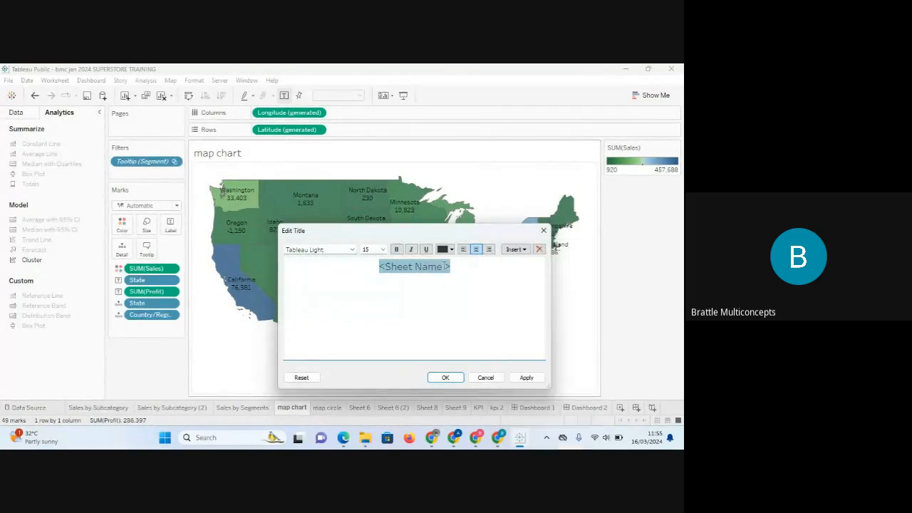
click(517, 249)
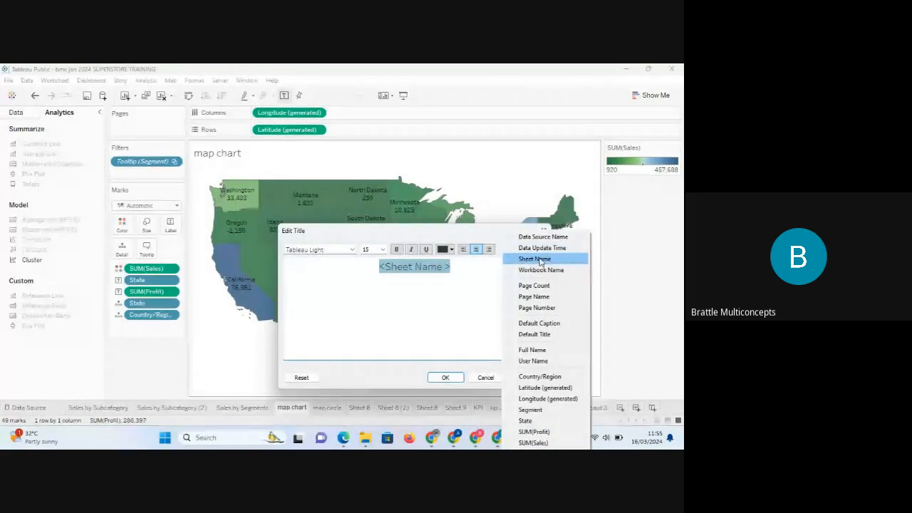
click(458, 265)
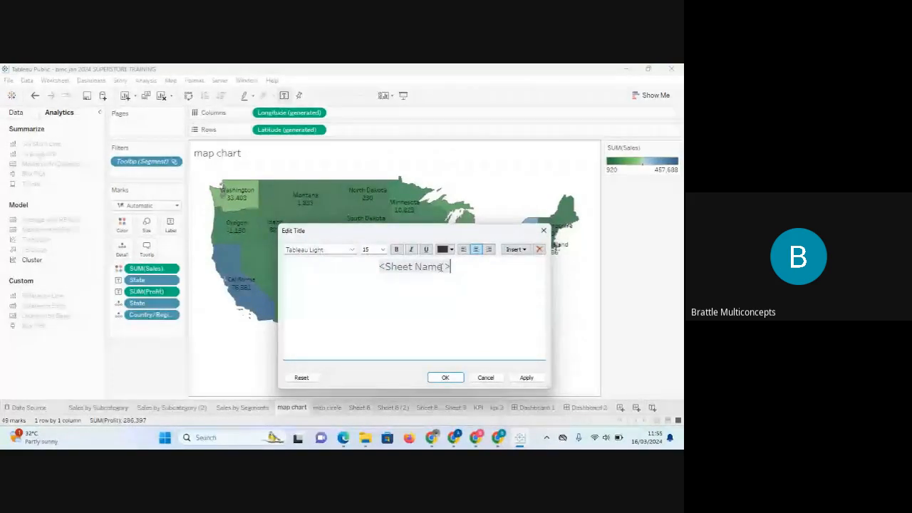
drag(446, 266, 375, 267)
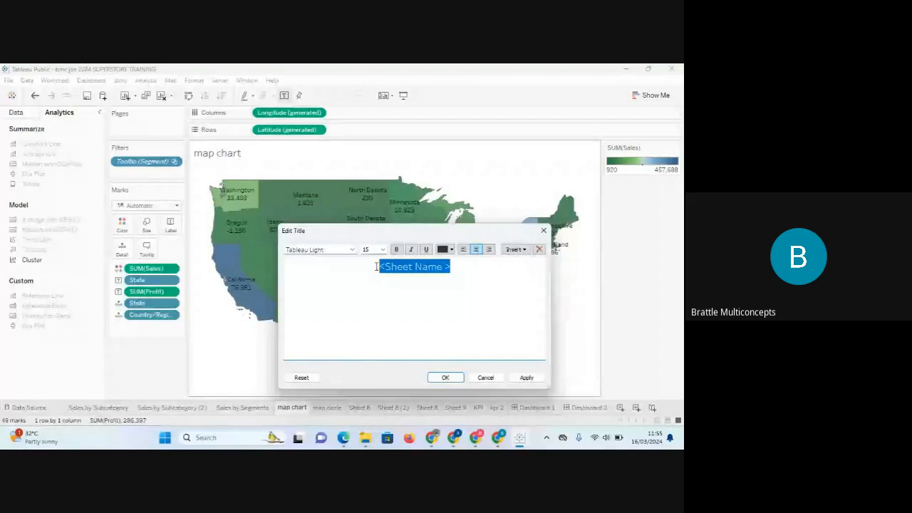
click(443, 266)
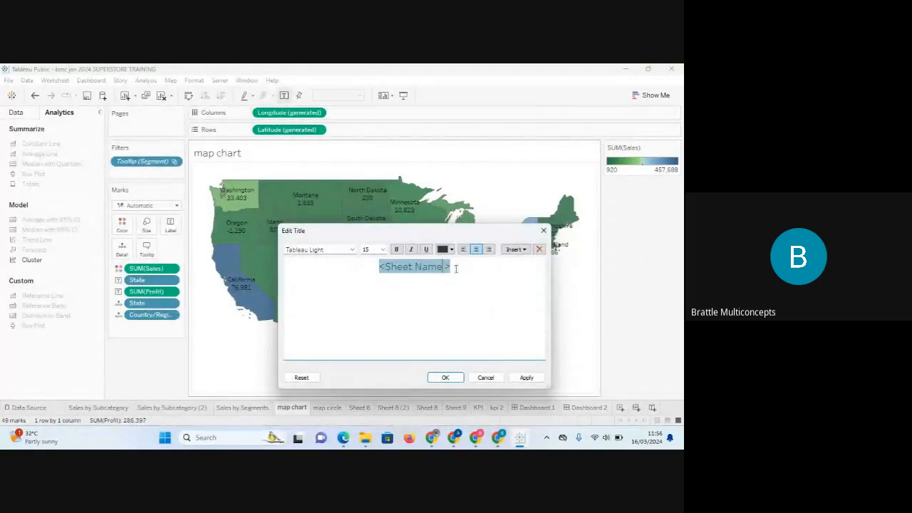
click(517, 249)
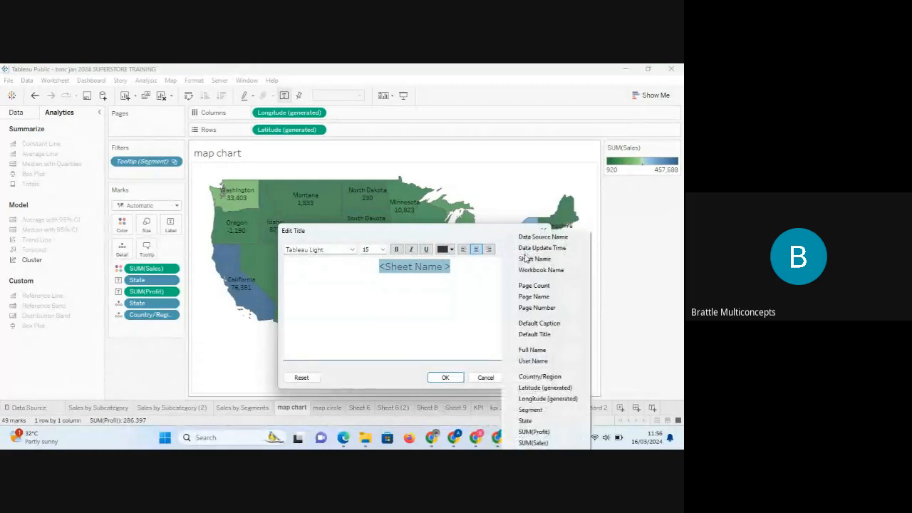
click(540, 377)
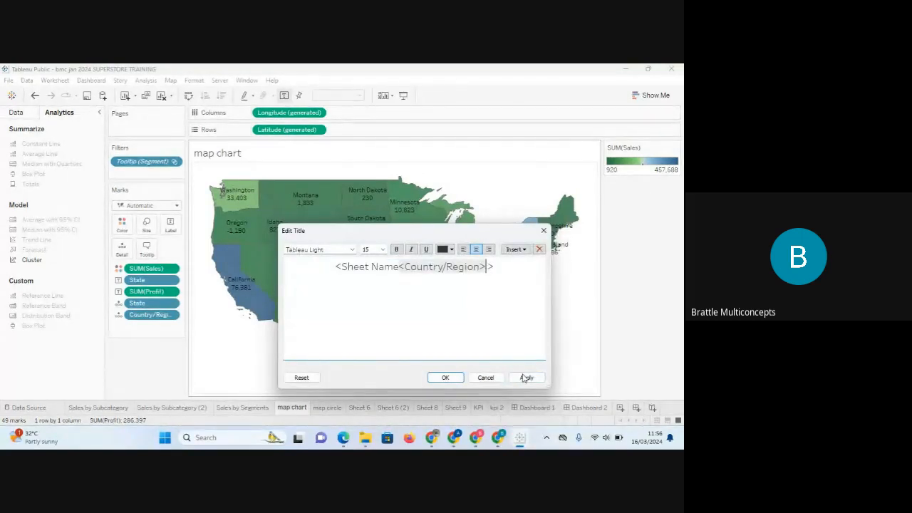
click(525, 377)
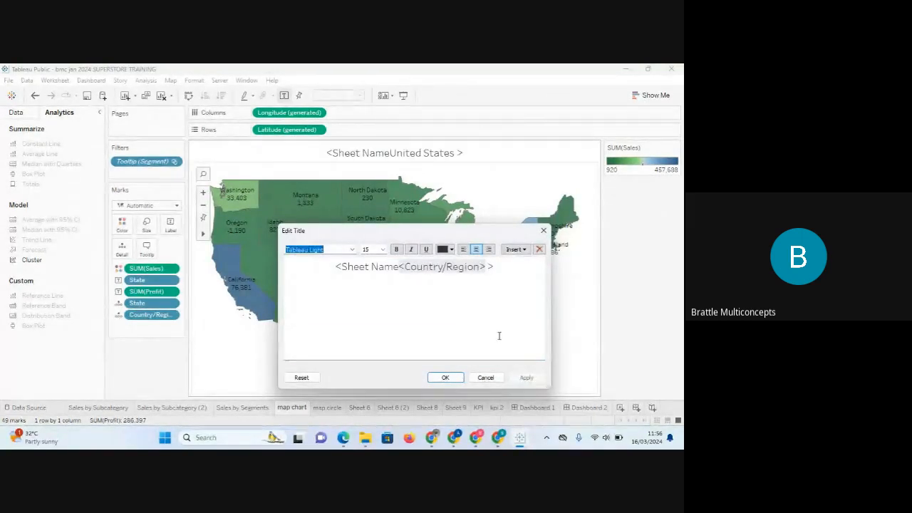
click(445, 378)
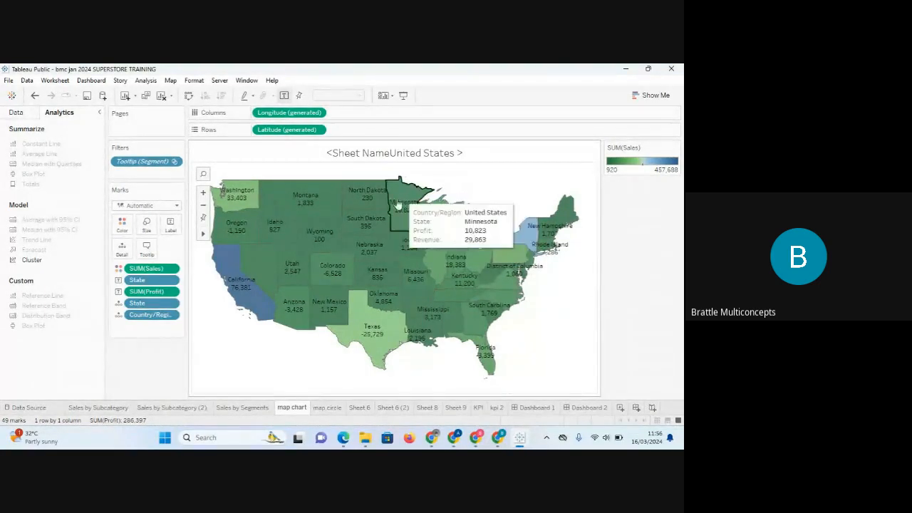
- Remove the Country/Region field from the map chart title, keeping only the Sheet Name field
double_click(448, 158)
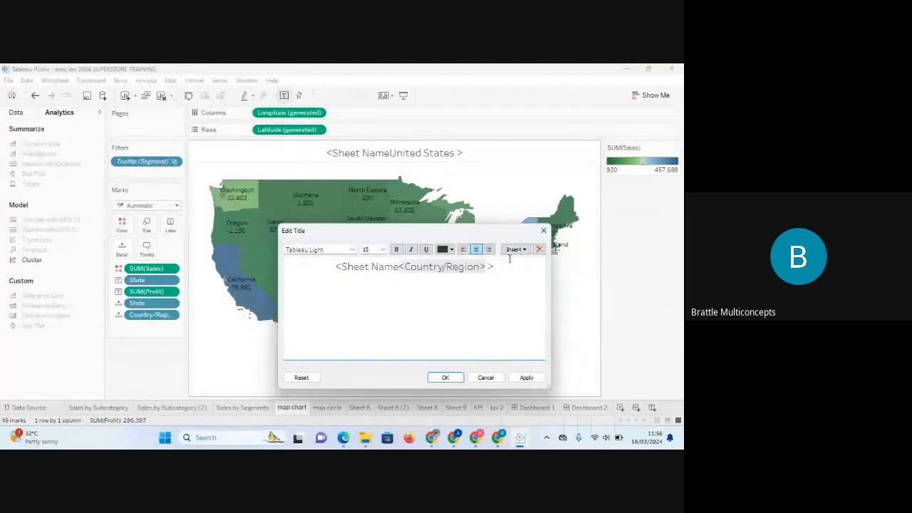
click(484, 267)
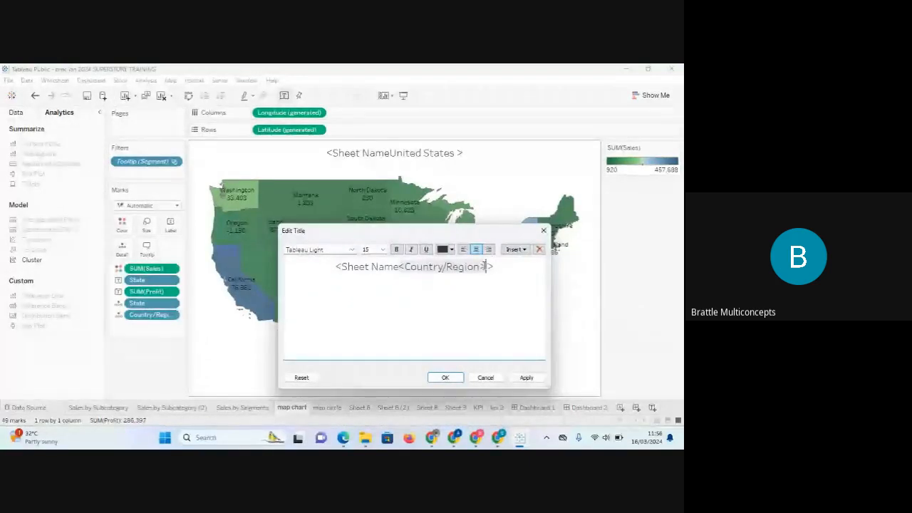
key(Return)
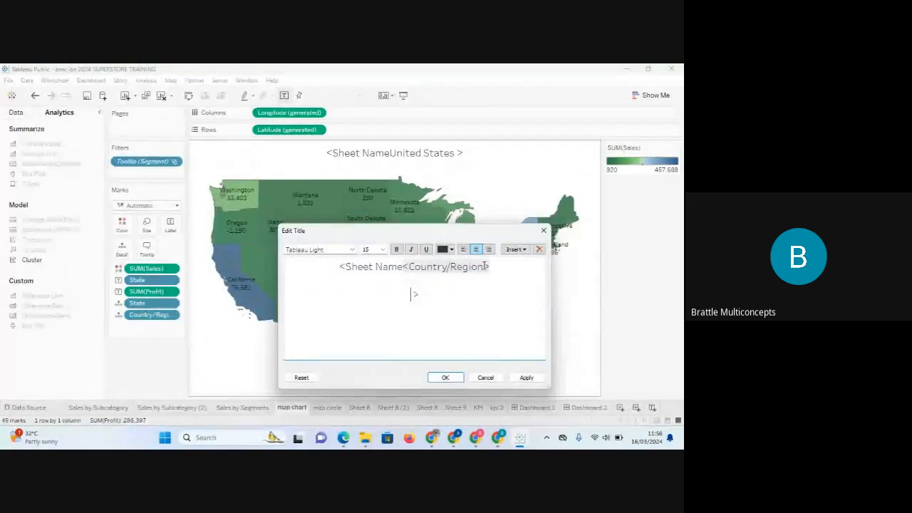
key(BackSpace)
double_click(484, 266)
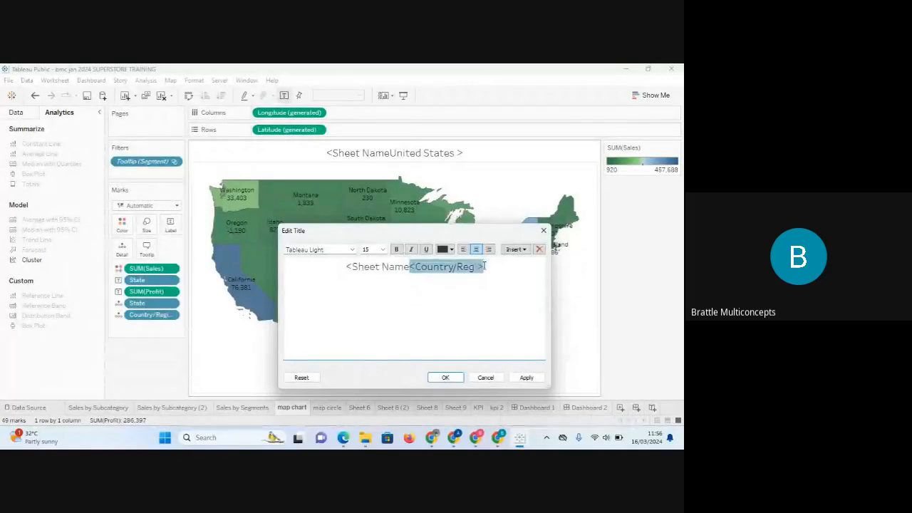
key(BackSpace)
key(BackSpace)
key(BackSpace)
key(BackSpace)
key(BackSpace)
key(BackSpace)
key(BackSpace)
key(BackSpace)
key(BackSpace)
key(BackSpace)
key(BackSpace)
key(BackSpace)
key(BackSpace)
key(BackSpace)
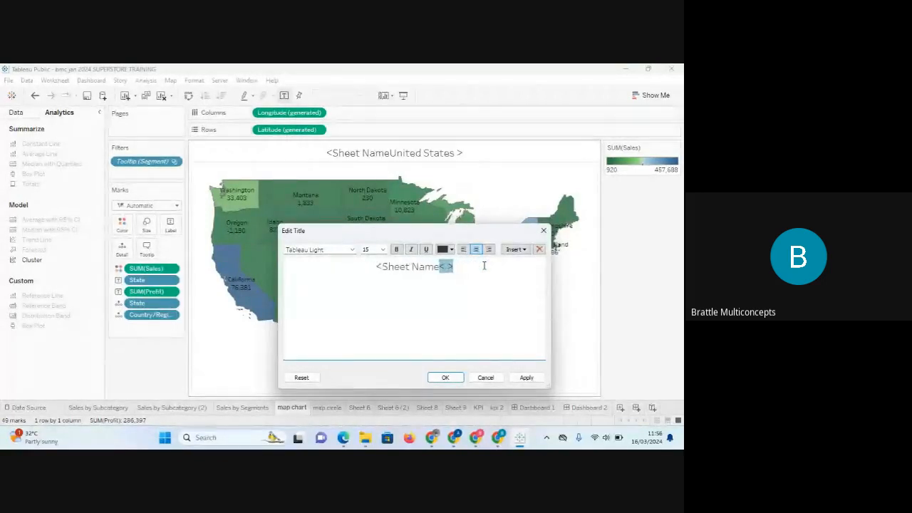
key(ctrl+a)
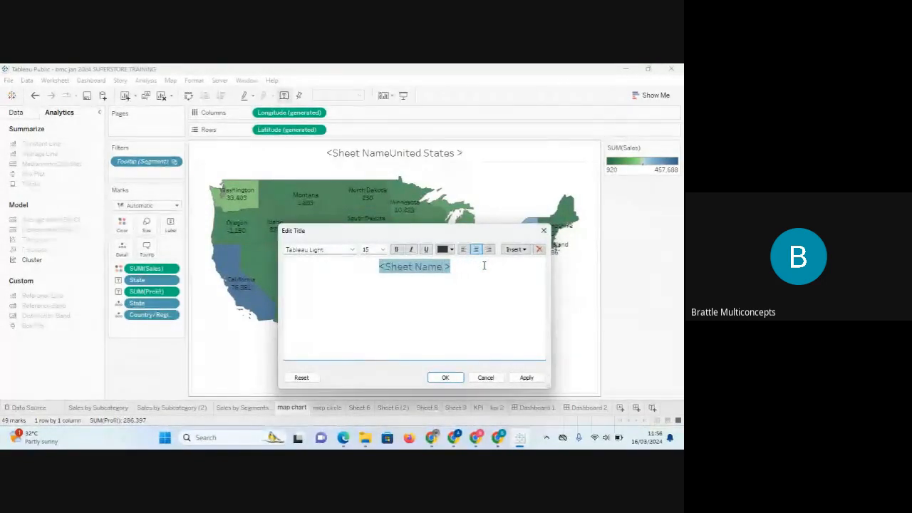
key(BackSpace)
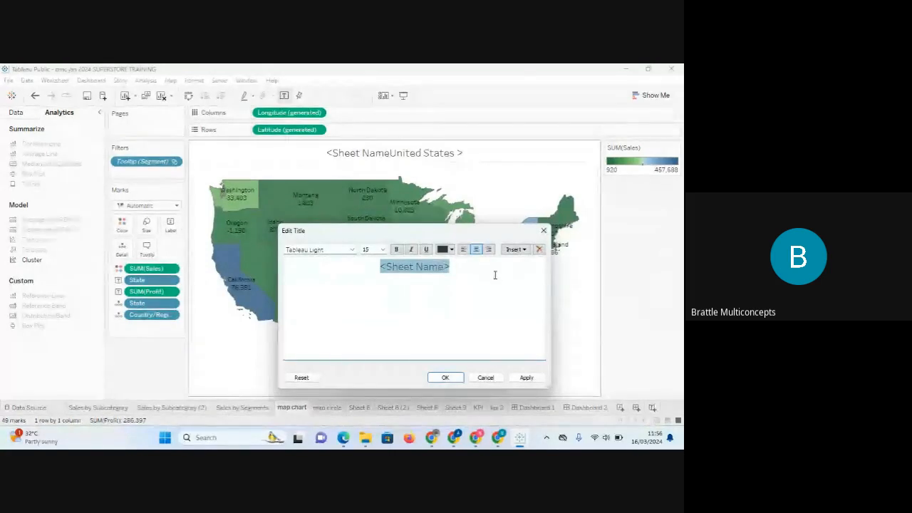
- Insert the State field after the Sheet Name field in the map chart title and place it on a second line
click(495, 264)
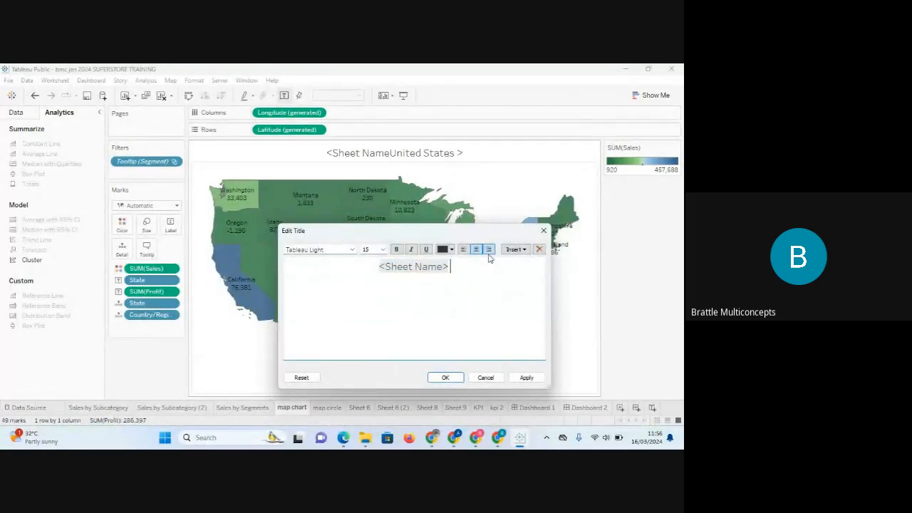
click(515, 249)
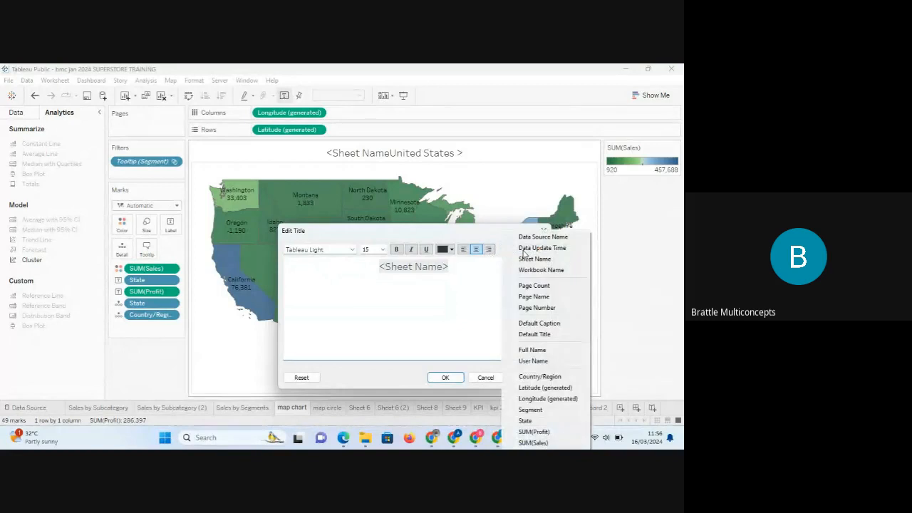
click(536, 420)
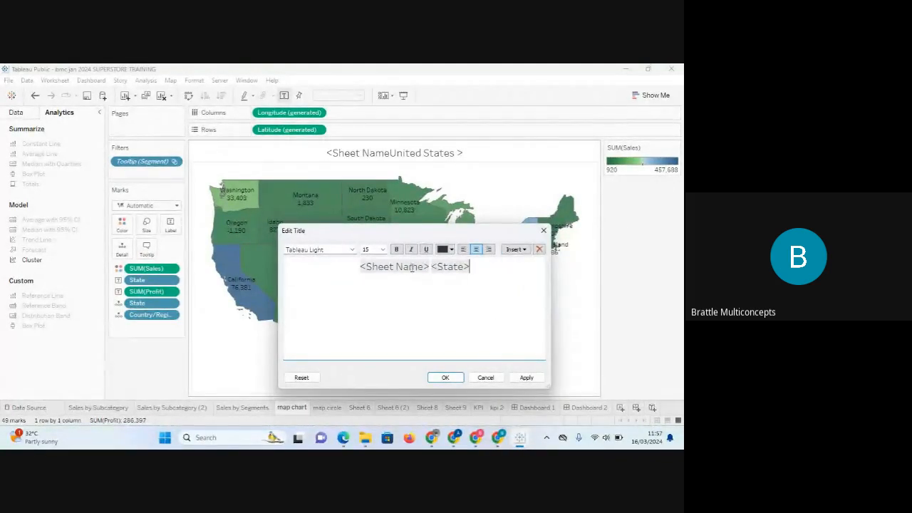
click(430, 266)
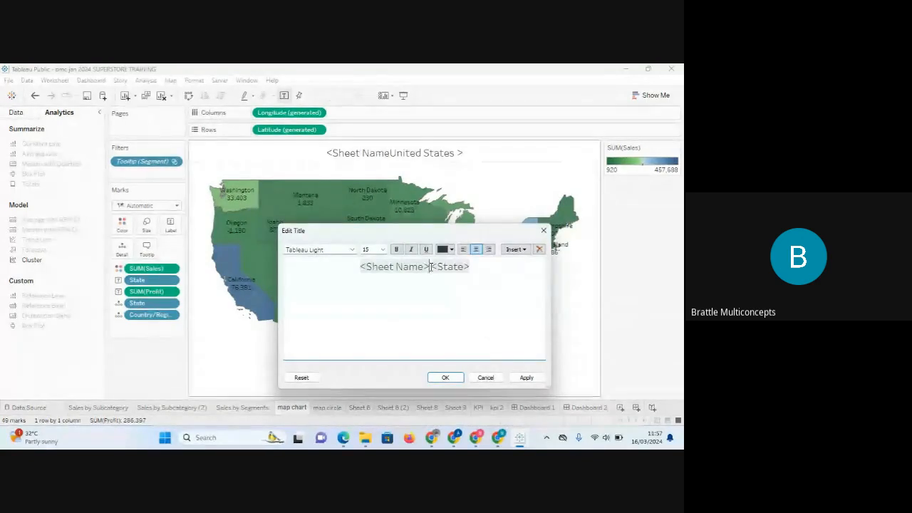
key(Return)
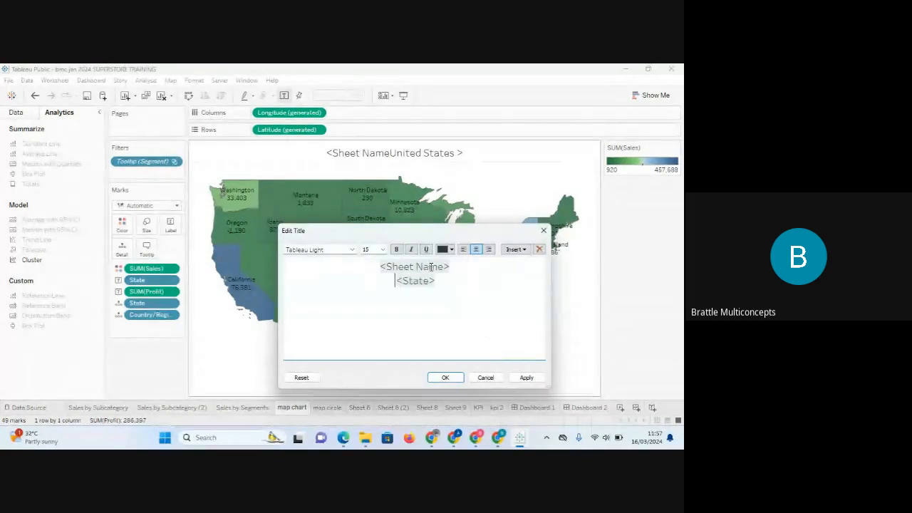
- Apply the map chart title with the State field and test it by selecting Minnesota on the map, clearing the selection again
click(525, 379)
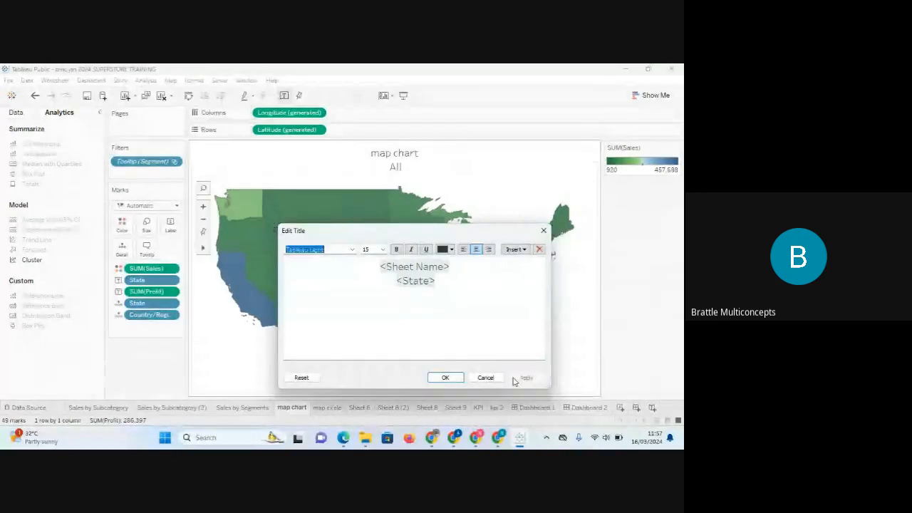
click(445, 378)
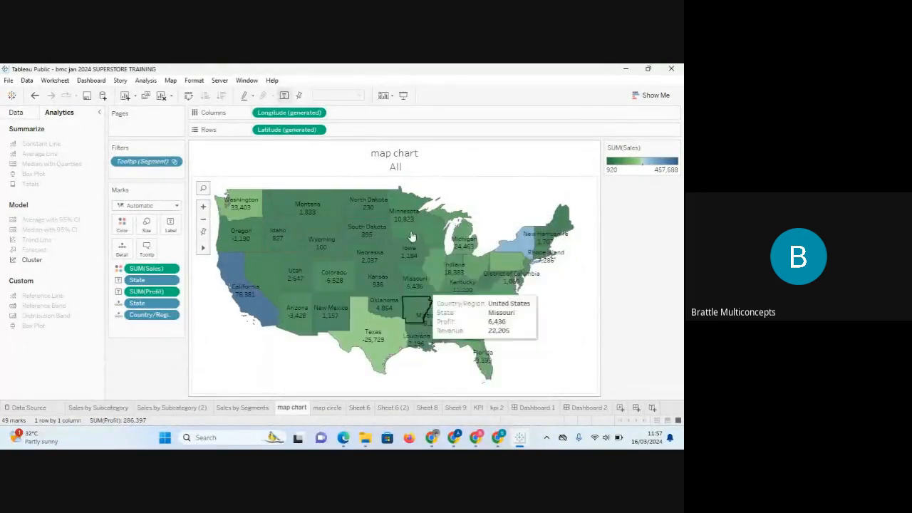
click(403, 215)
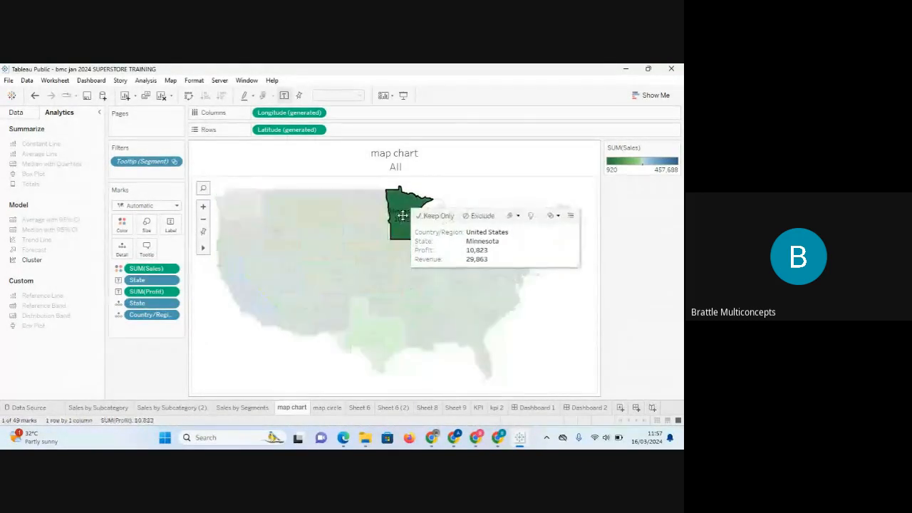
mouse_move(267, 212)
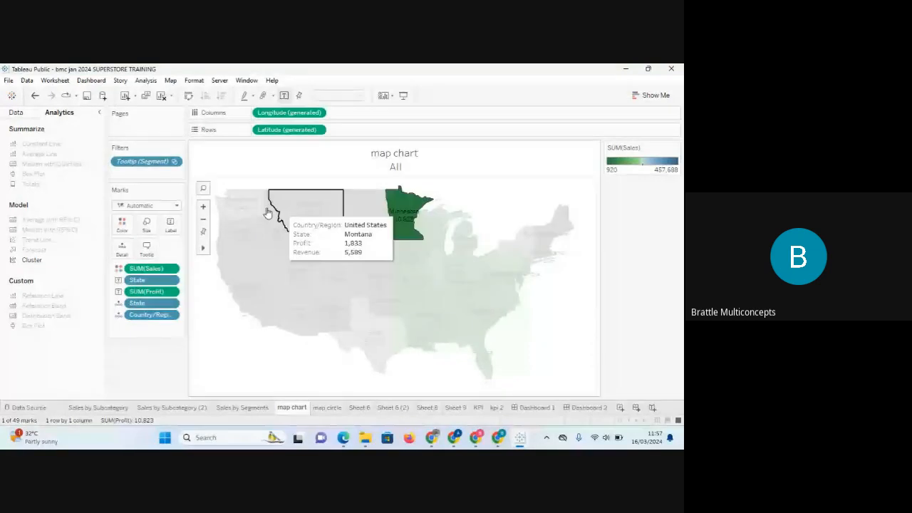
click(217, 183)
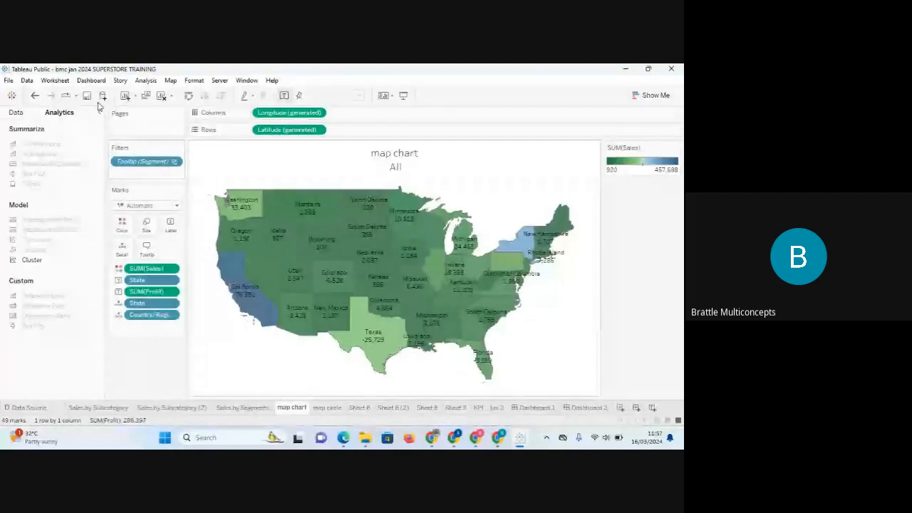
click(23, 115)
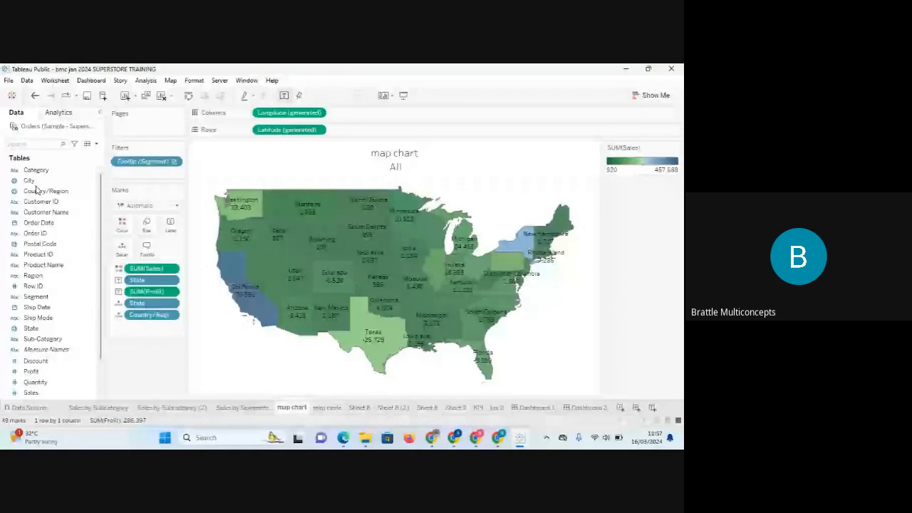
drag(31, 328, 148, 182)
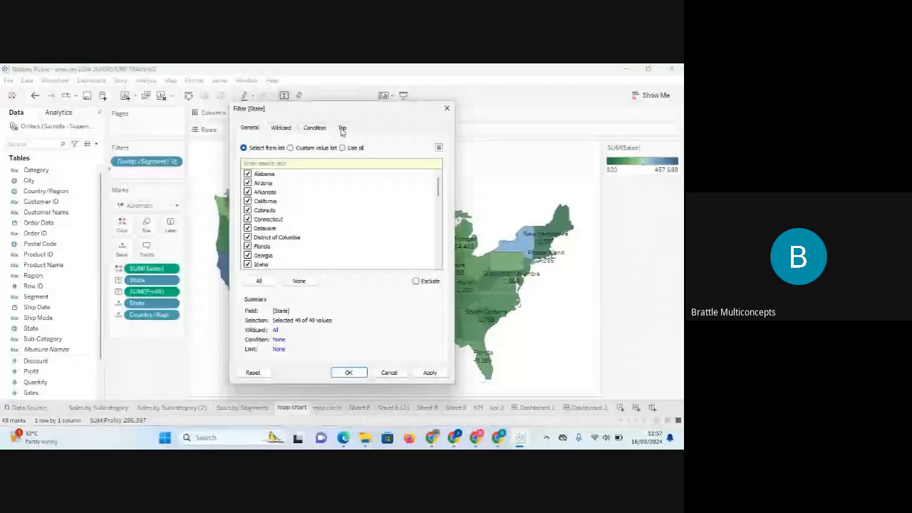
click(281, 128)
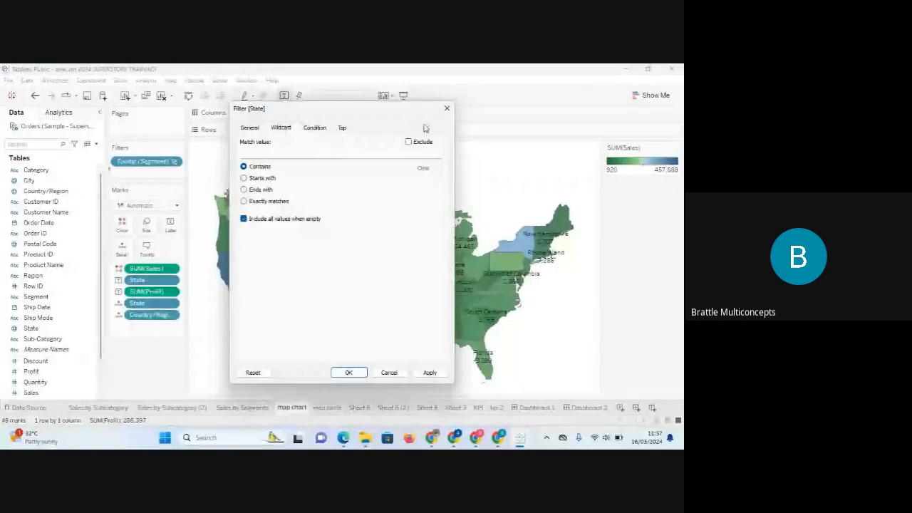
click(342, 128)
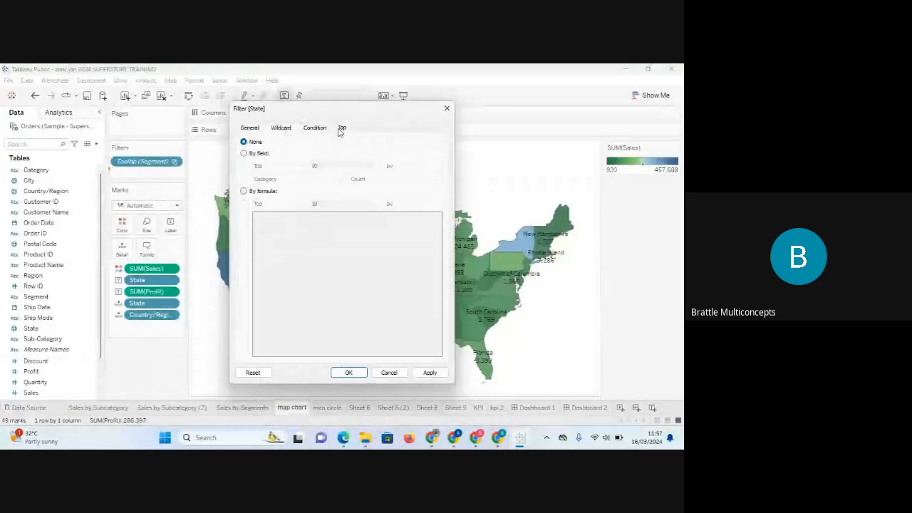
click(449, 110)
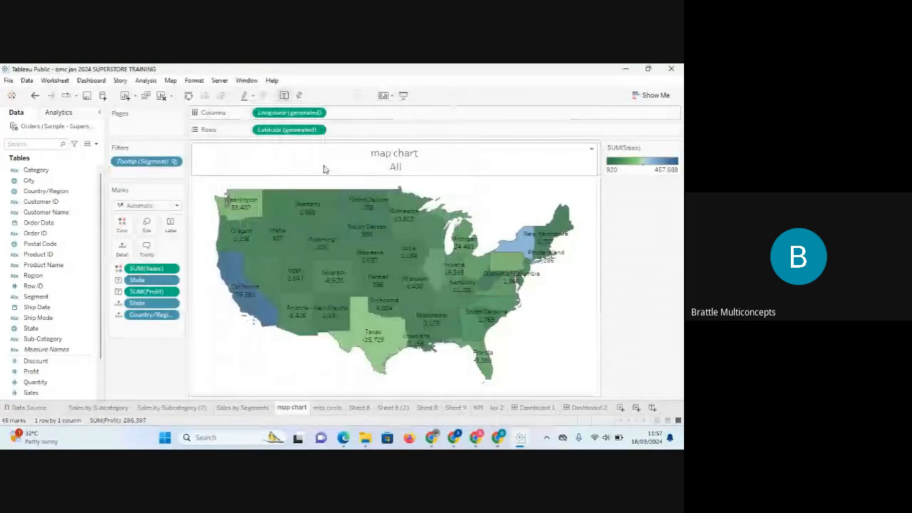
- Remove the State field from the map chart title, leaving only the Sheet Name field, and apply the change
double_click(403, 173)
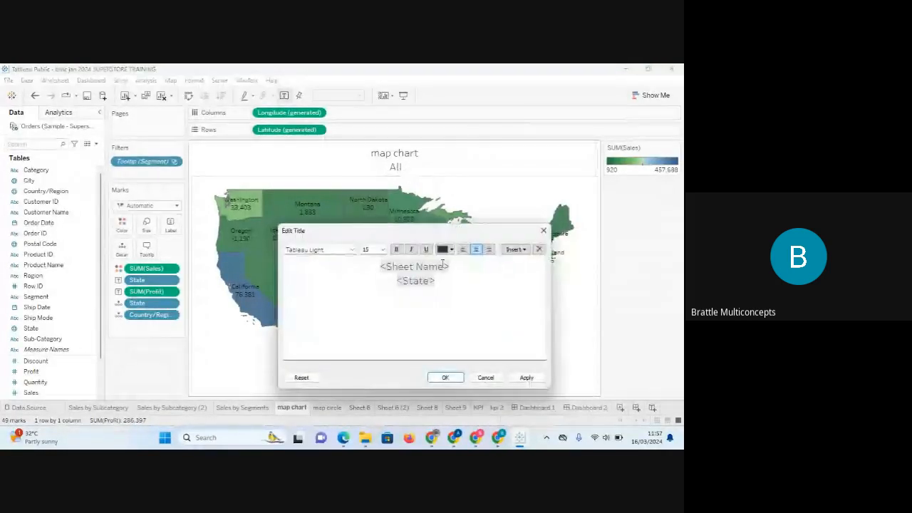
click(520, 250)
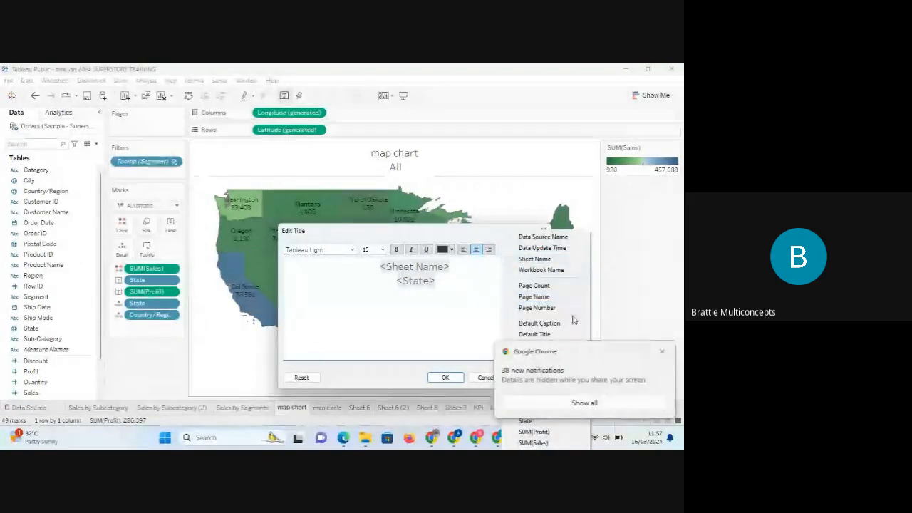
click(662, 351)
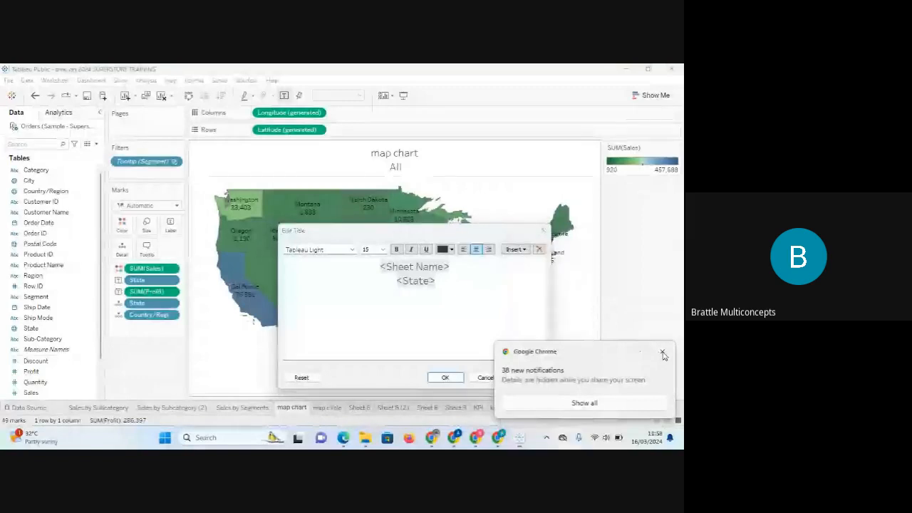
drag(444, 281, 389, 280)
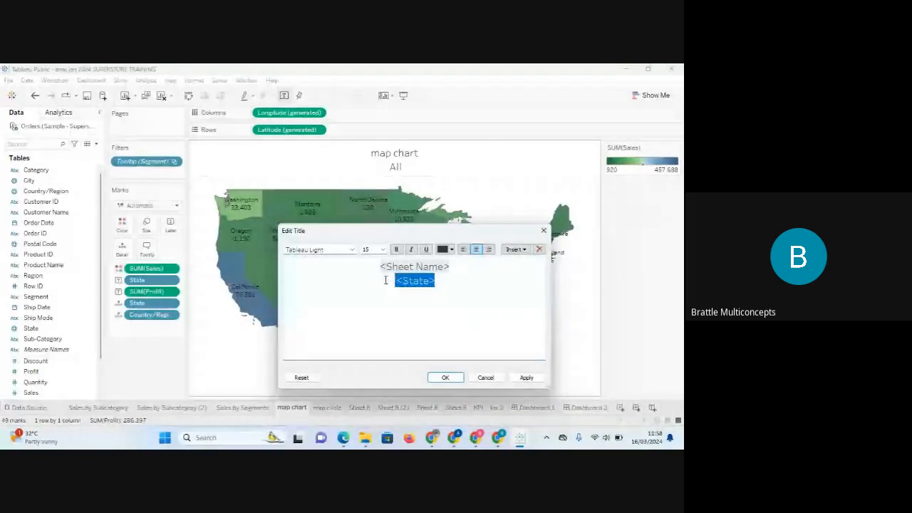
key(BackSpace)
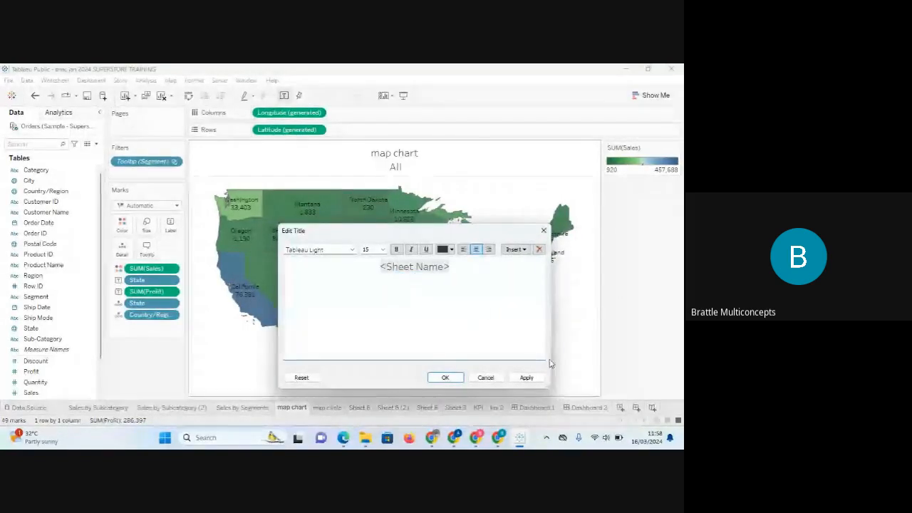
click(526, 378)
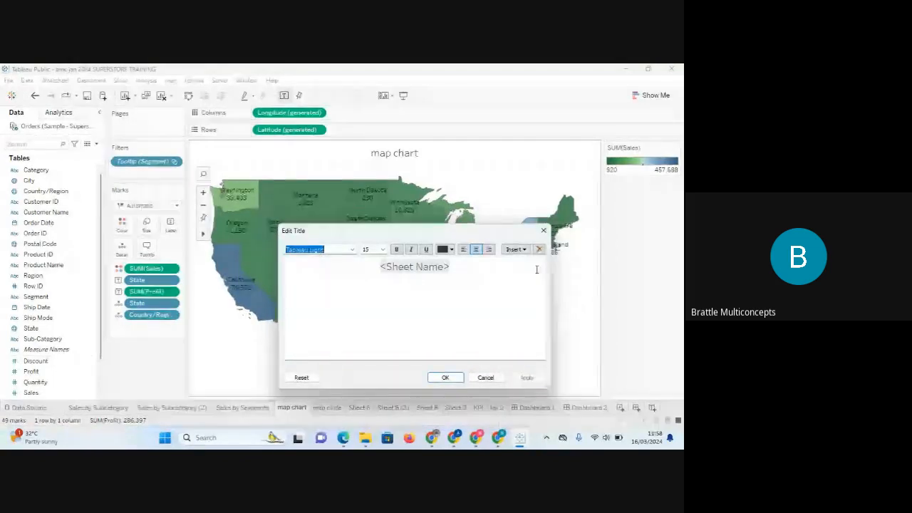
click(519, 250)
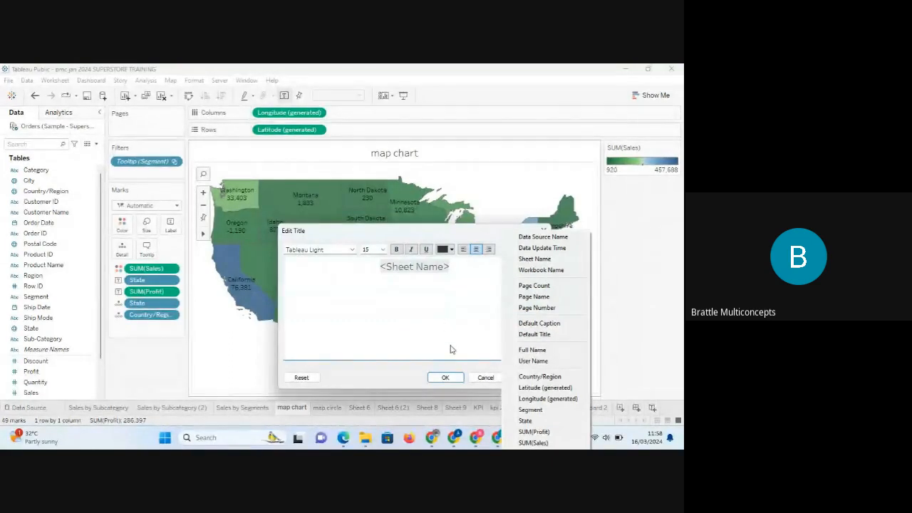
click(481, 379)
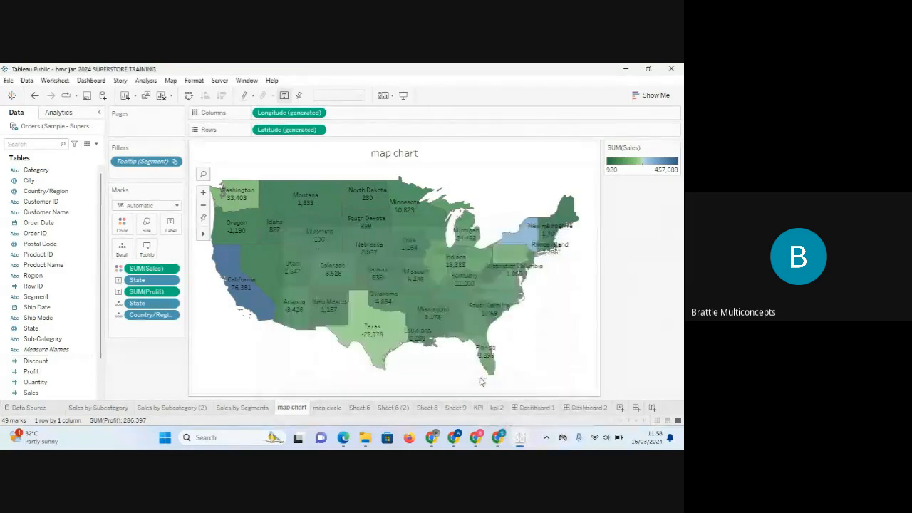
- Replace the Sheet Name field in the map chart title with the text SALES ANALYSIS MAP CHART
double_click(370, 154)
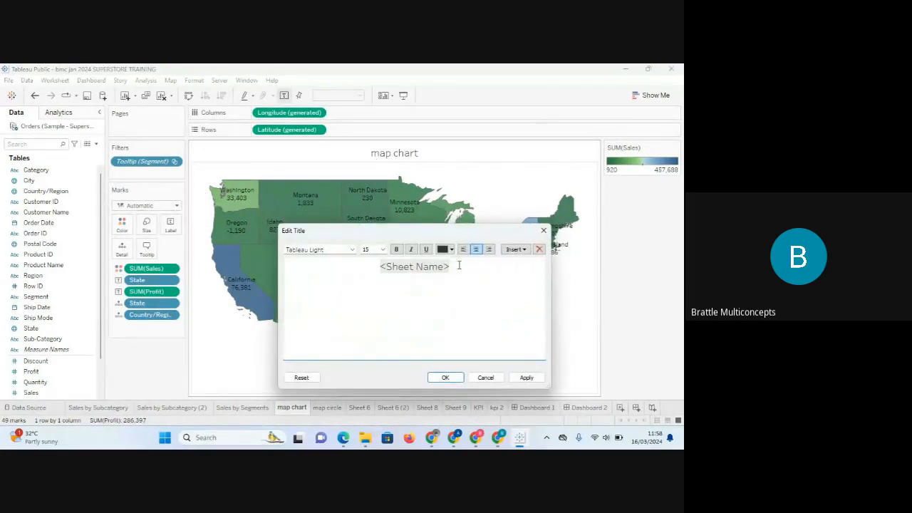
drag(463, 267, 331, 266)
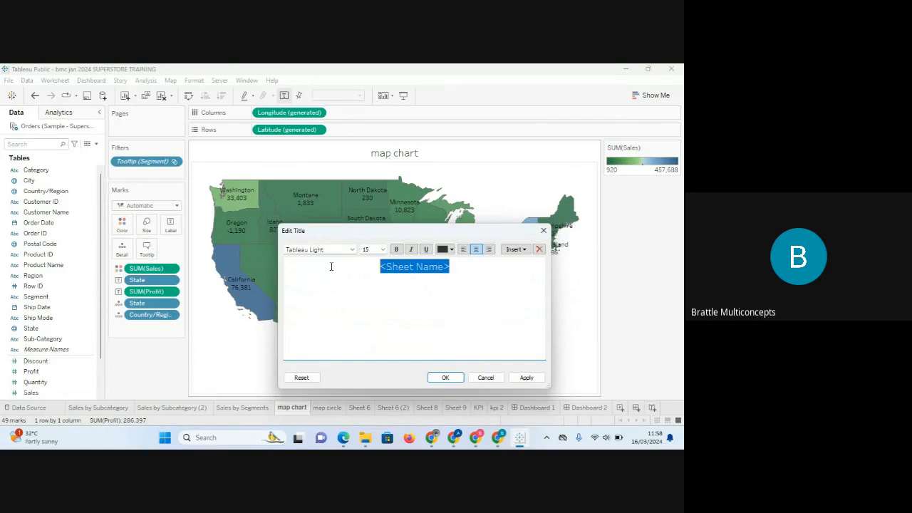
text(a)
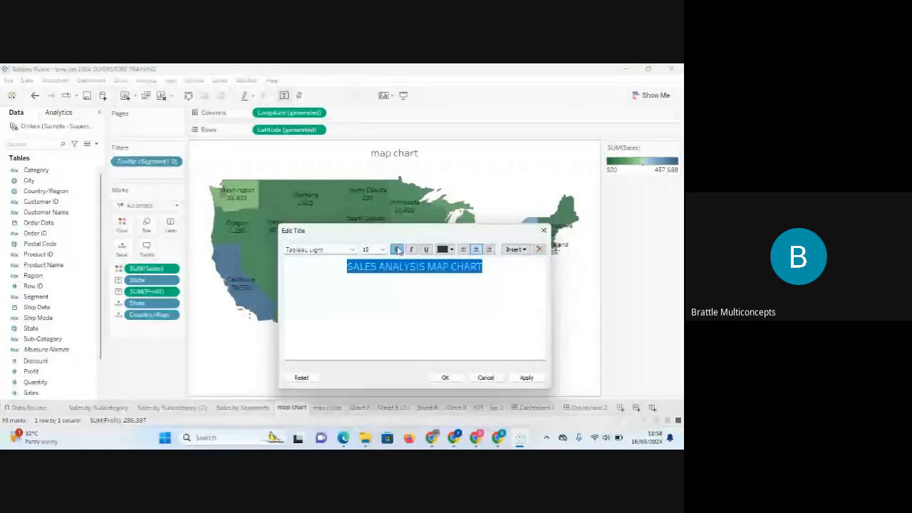
- Make the SALES ANALYSIS MAP CHART title bold in the Tableau Medium font and apply it to the worksheet
click(397, 249)
click(351, 250)
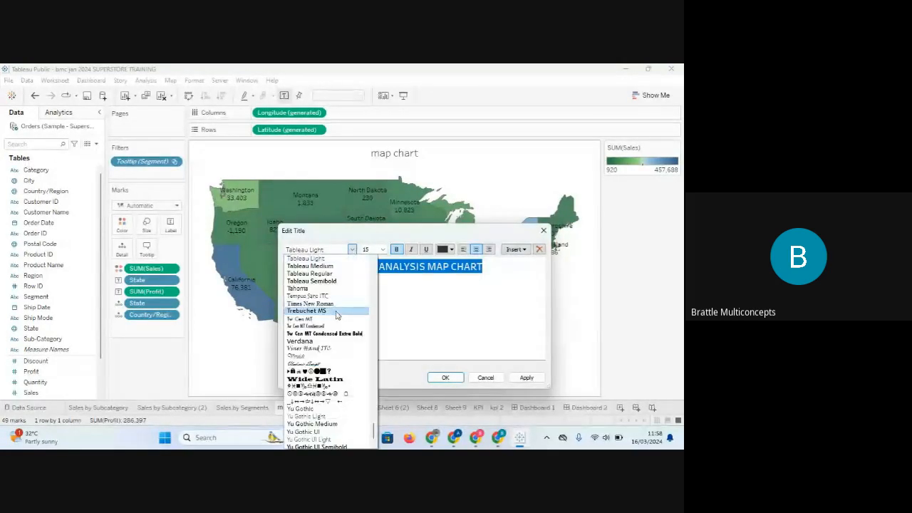
click(332, 267)
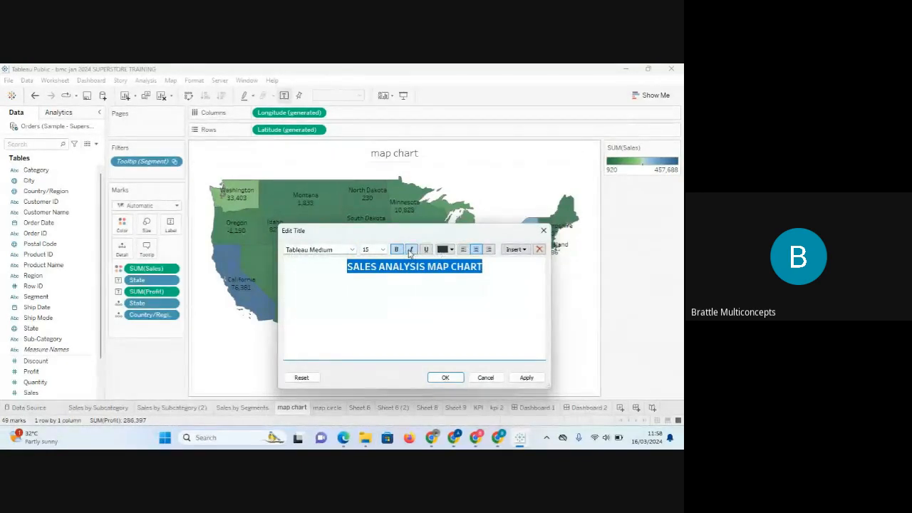
click(486, 267)
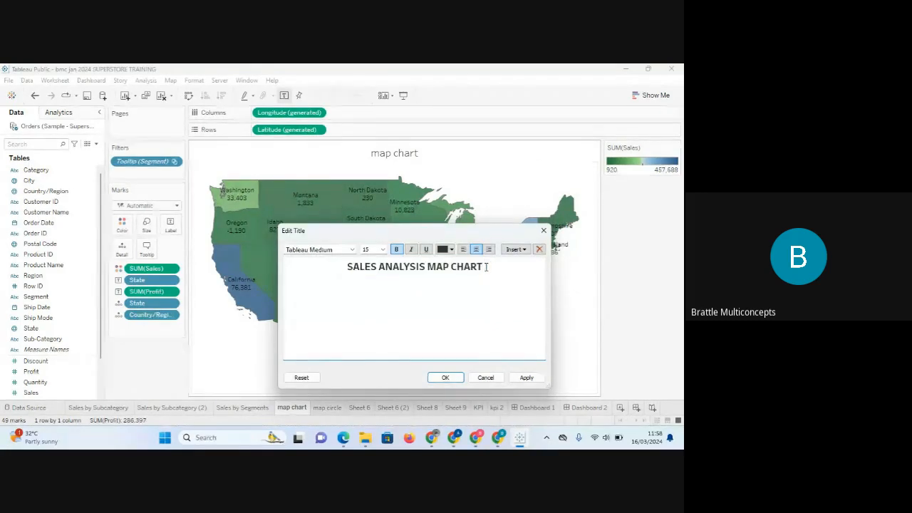
click(527, 378)
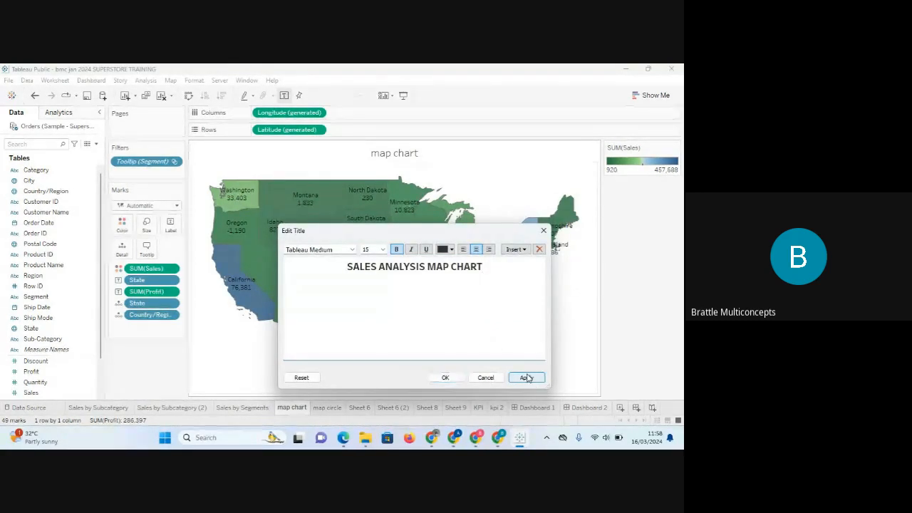
click(445, 378)
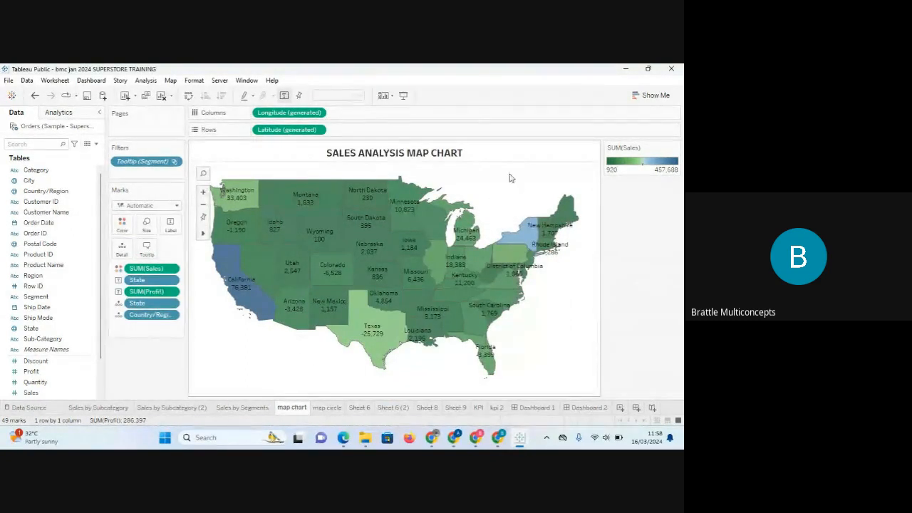
- On the map circle worksheet, centre the Sheet Name field in the title and apply the change
click(328, 410)
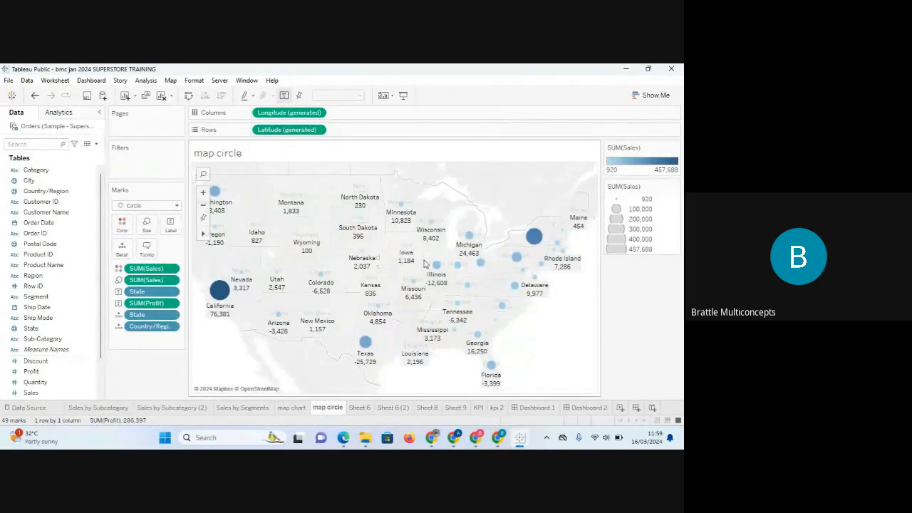
double_click(227, 152)
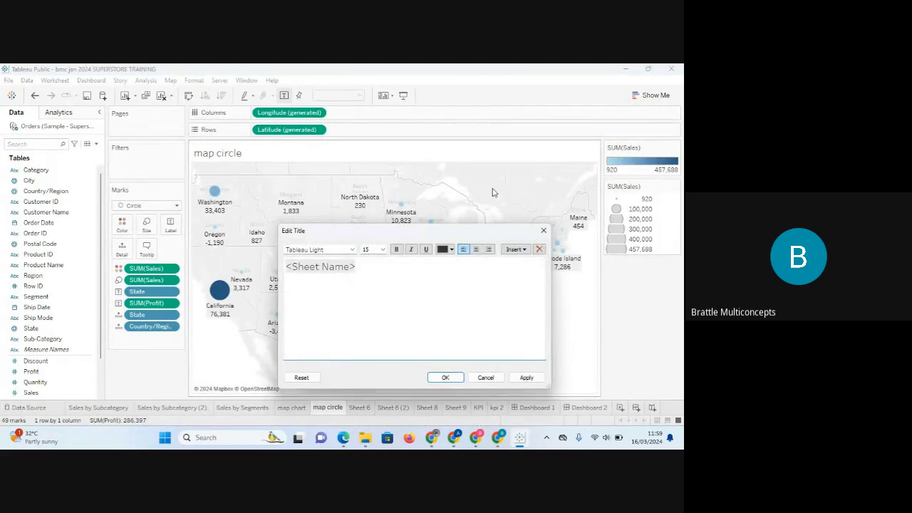
click(474, 253)
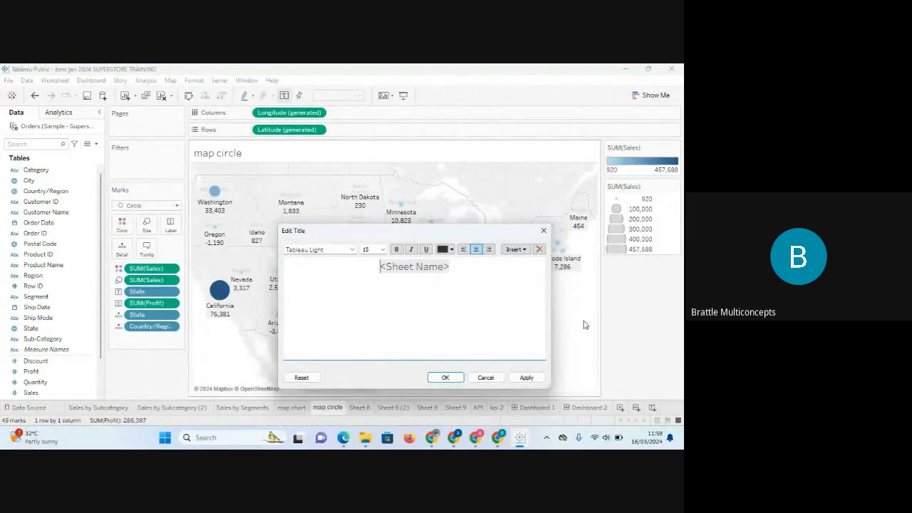
click(524, 377)
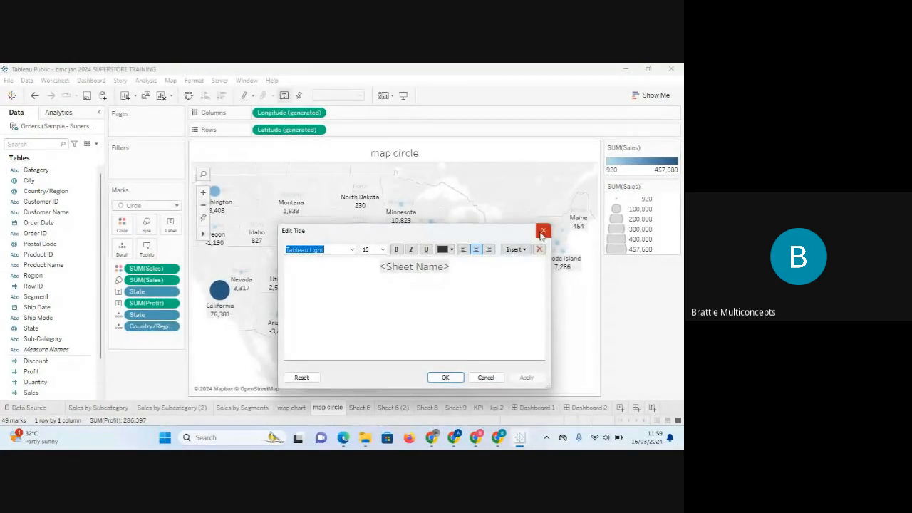
click(445, 378)
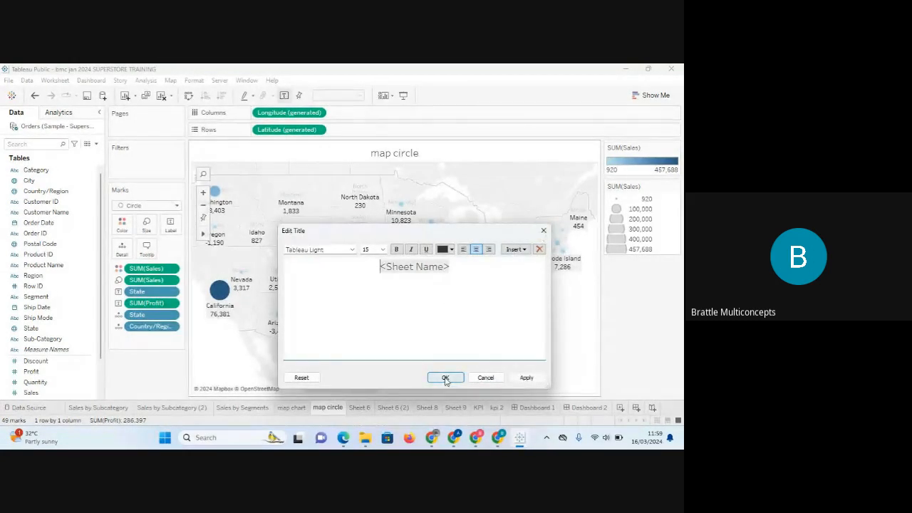
- Copy the SALES ANALYSIS MAP CHART text from the map chart title and paste it before the Sheet Name field in the map circle title
click(360, 407)
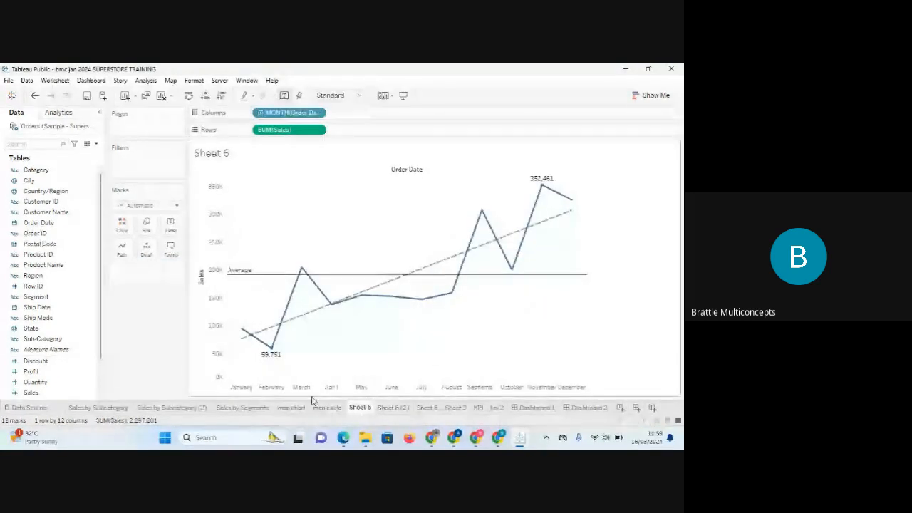
click(327, 407)
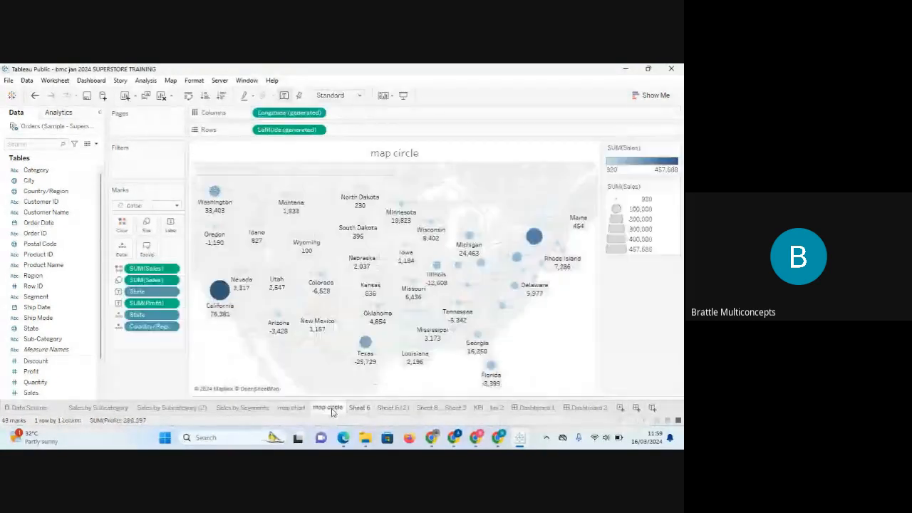
click(292, 408)
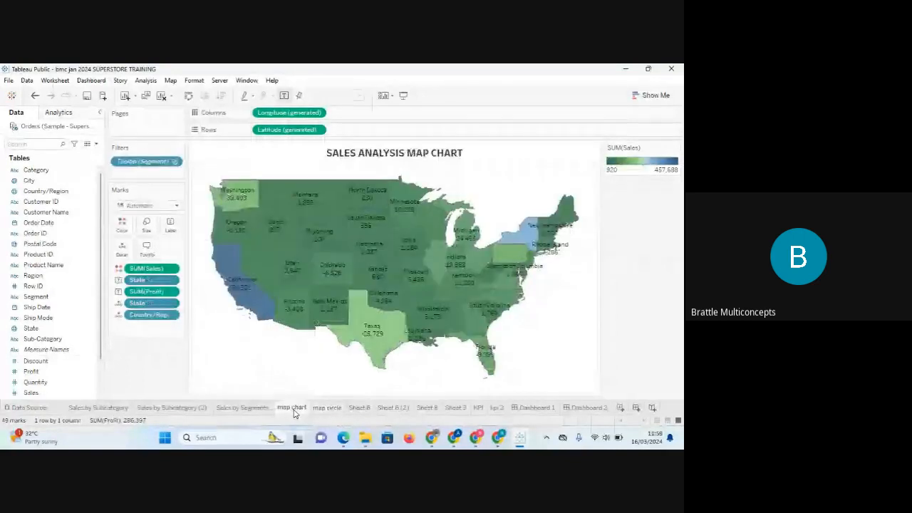
double_click(474, 152)
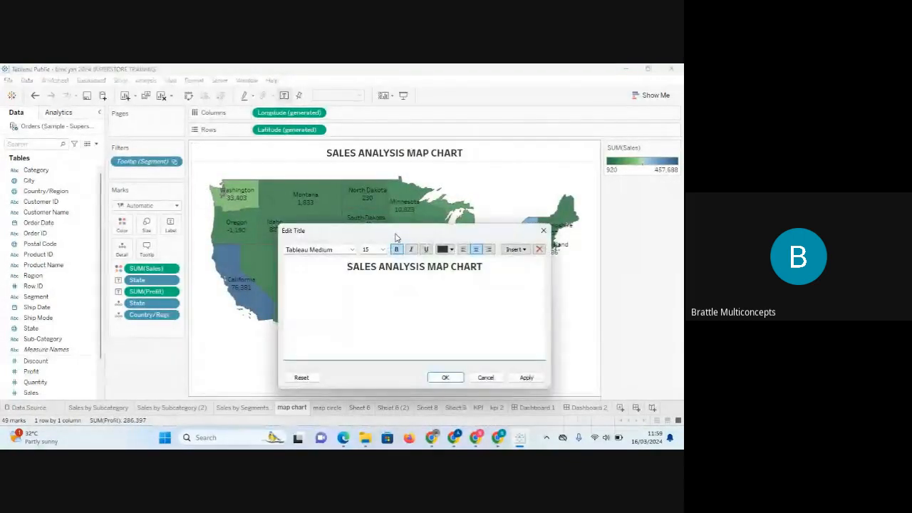
drag(339, 268, 619, 263)
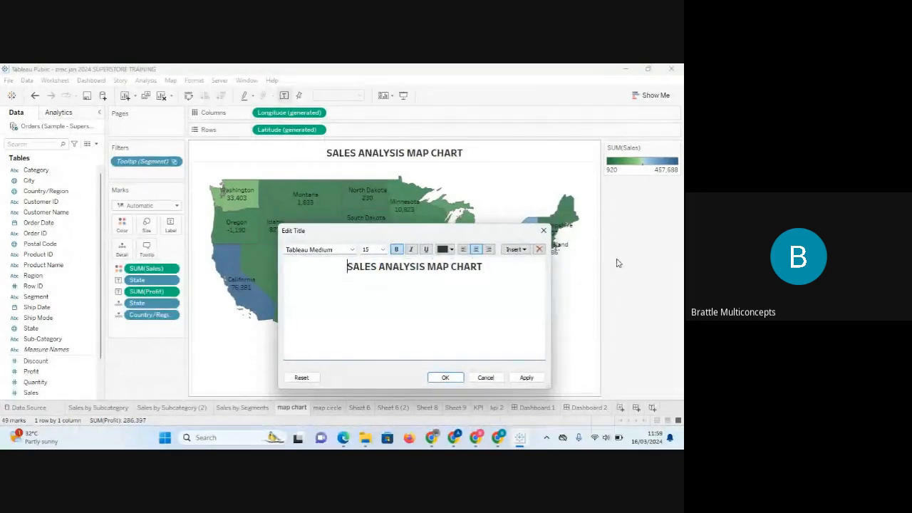
drag(483, 266, 323, 265)
key(ctrl+c)
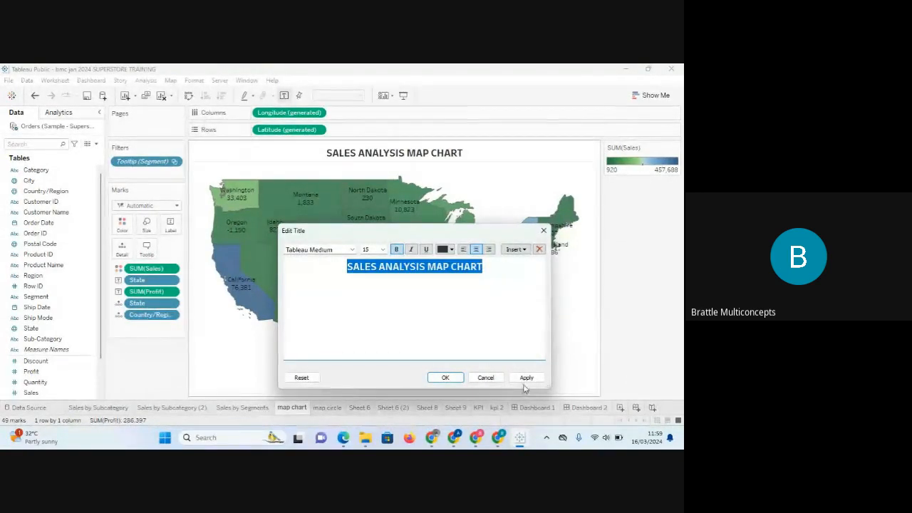
click(445, 377)
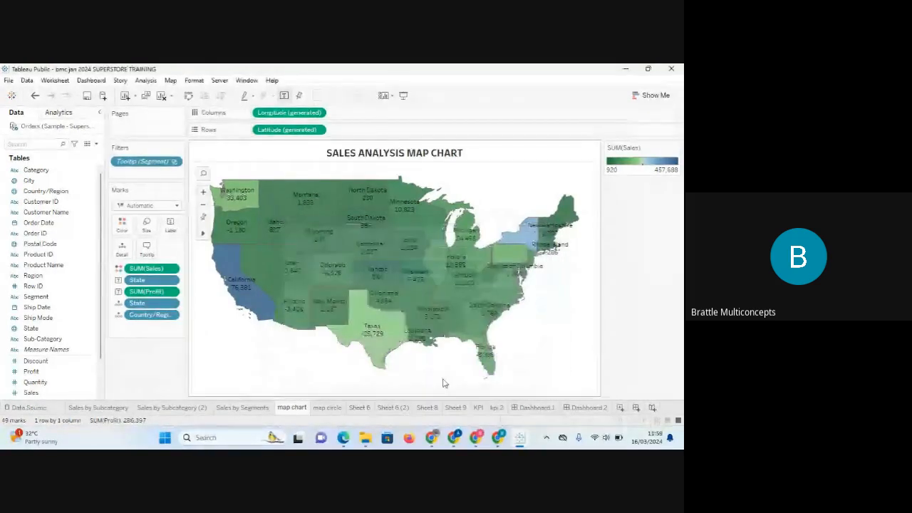
click(327, 407)
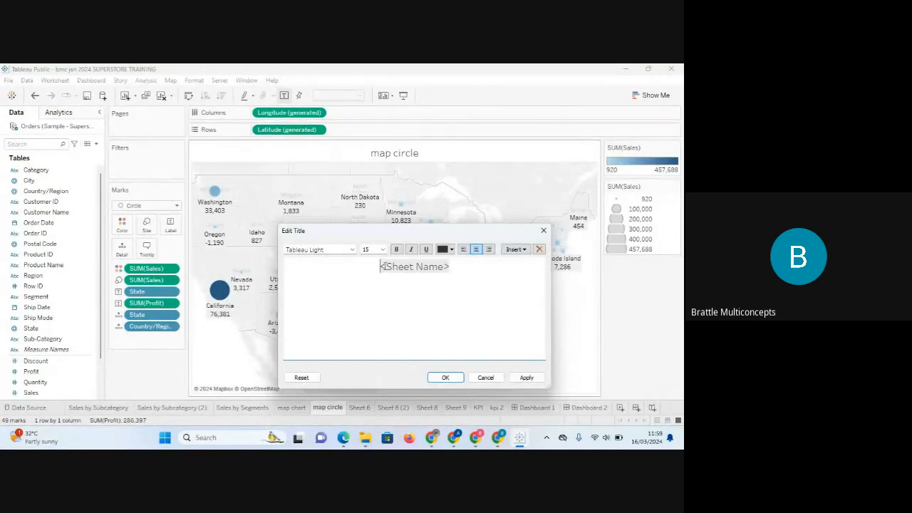
key(ctrl+v)
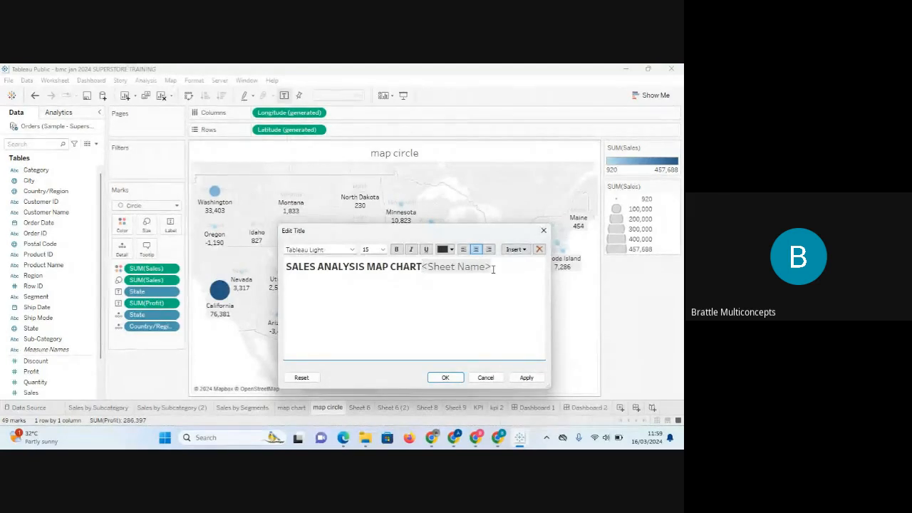
key(BackSpace)
key(BackSpace)
key(BackSpace)
key(BackSpace)
key(BackSpace)
key(BackSpace)
key(BackSpace)
key(BackSpace)
key(BackSpace)
key(BackSpace)
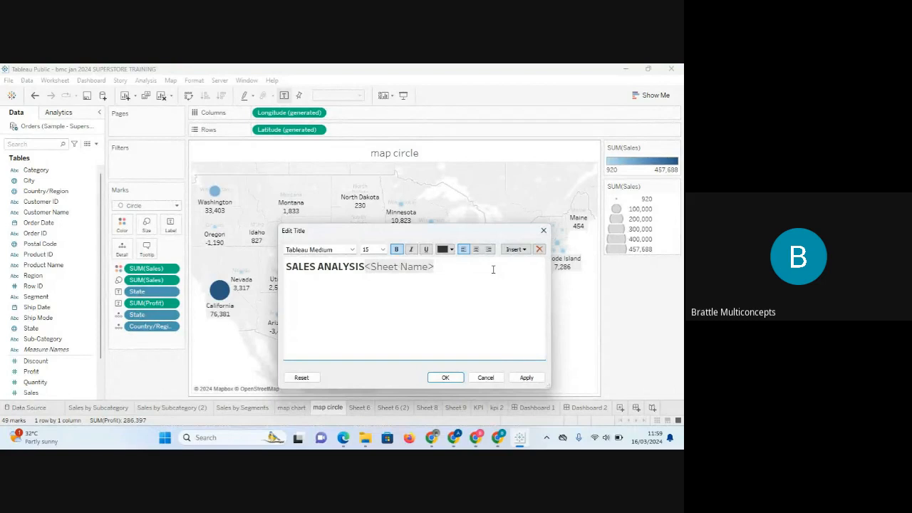
key(BackSpace)
key(BackSpace)
key(BackSpace)
key(BackSpace)
key(BackSpace)
key(BackSpace)
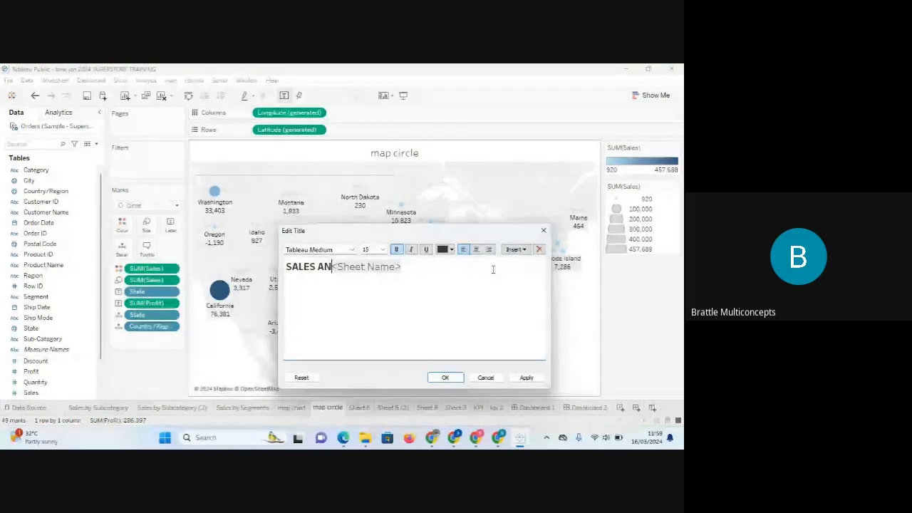
key(ctrl+z)
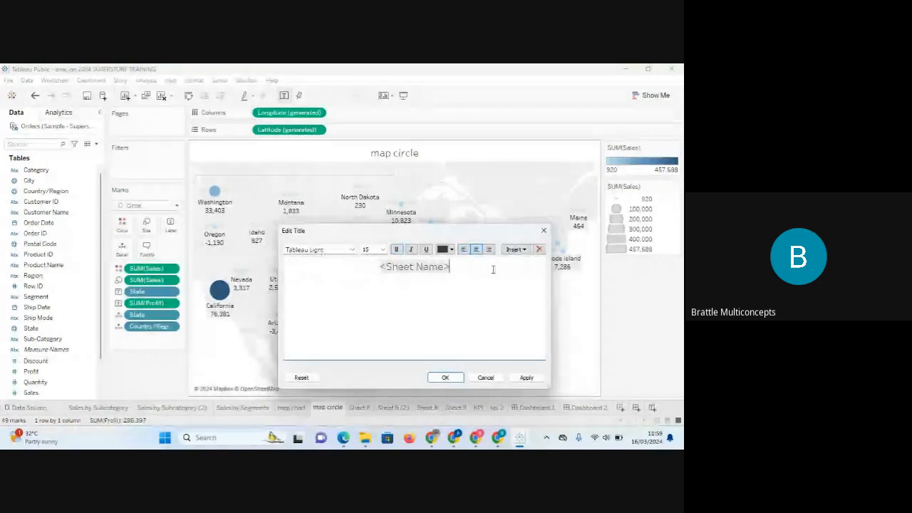
- Restore the pasted SALES ANALYSIS MAP CHART text in the map circle title and delete the Sheet Name field
key(ctrl+y)
key(BackSpace)
key(BackSpace)
key(BackSpace)
key(BackSpace)
key(BackSpace)
key(BackSpace)
key(BackSpace)
key(BackSpace)
key(BackSpace)
key(BackSpace)
key(BackSpace)
key(BackSpace)
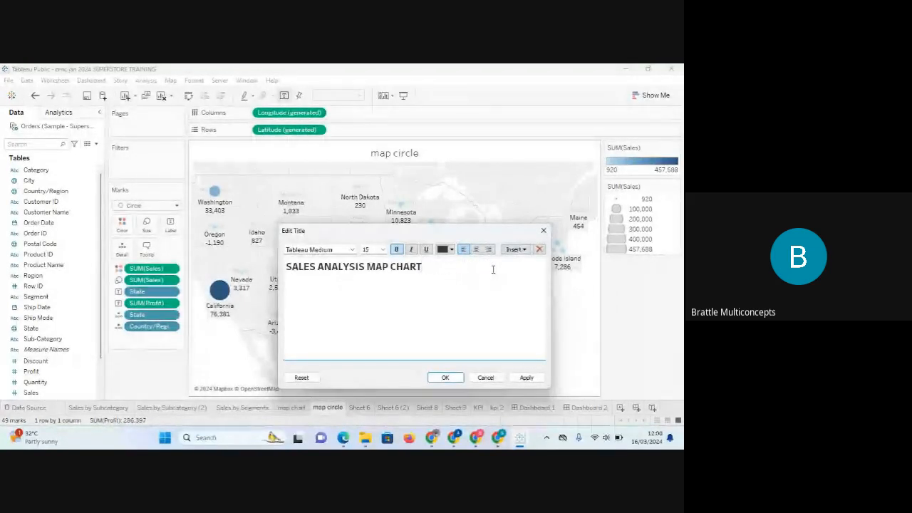
- Change the map circle title to SALES ANALYSIS MAP CIRCLE, centre it and apply it to the worksheet
key(BackSpace)
key(BackSpace)
key(BackSpace)
key(BackSpace)
key(BackSpace)
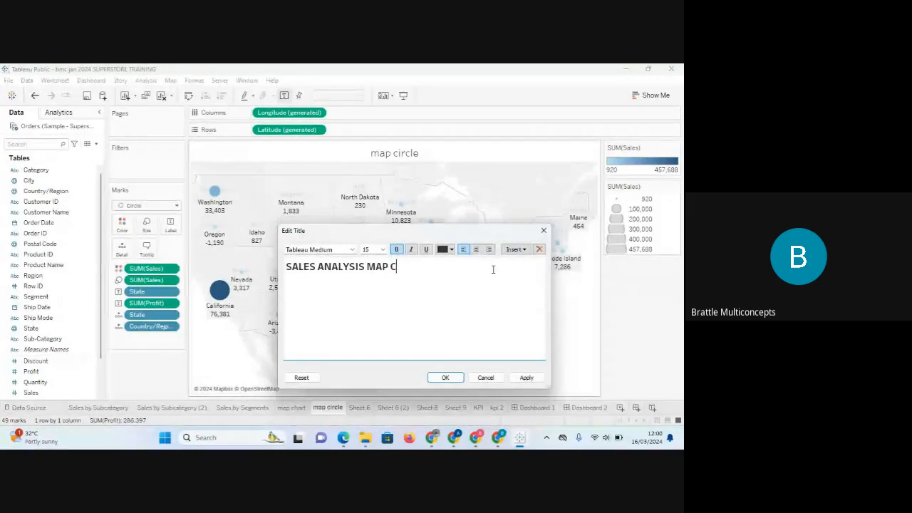
text(CIRCLE)
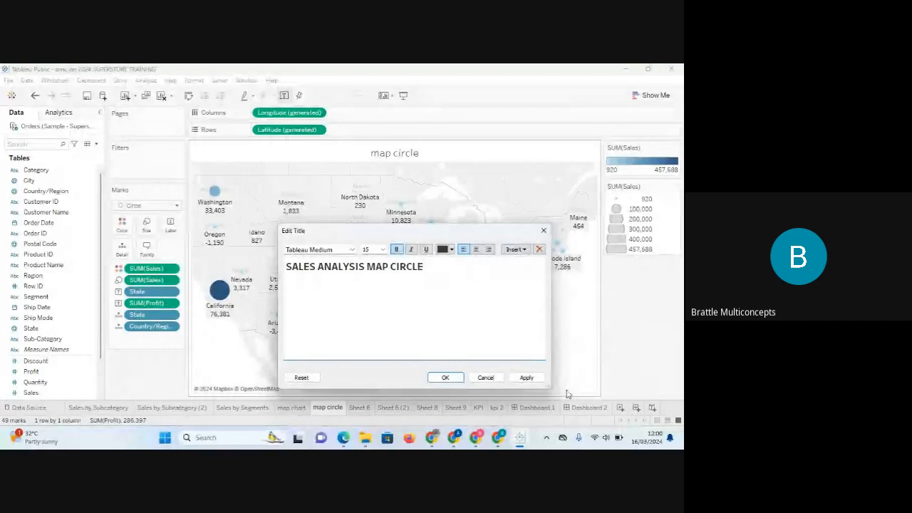
click(526, 377)
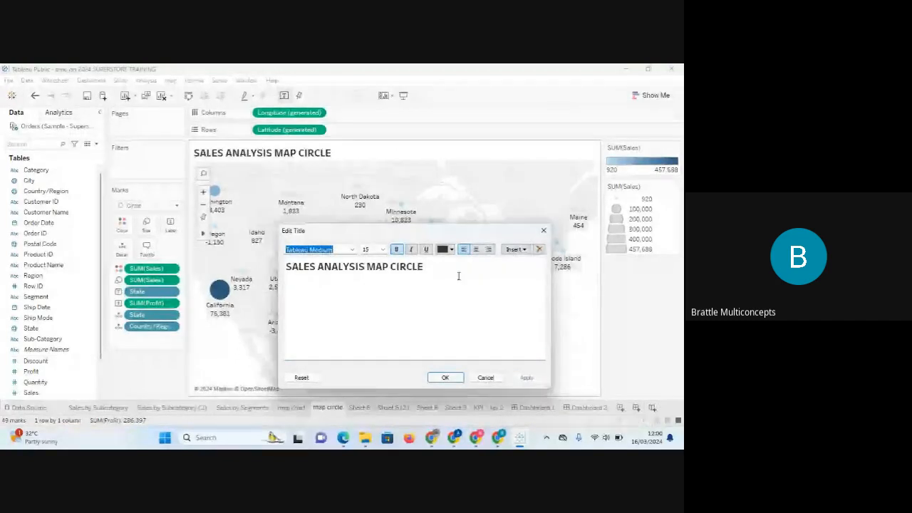
click(476, 248)
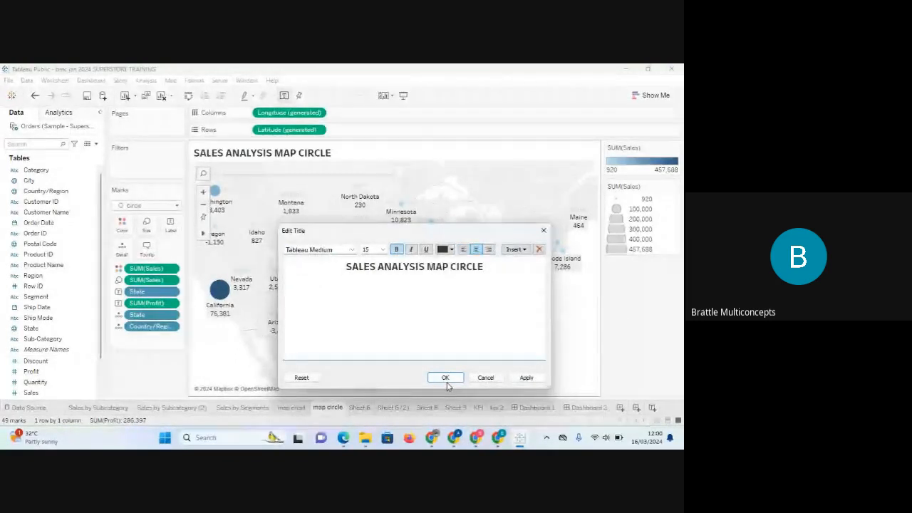
click(445, 378)
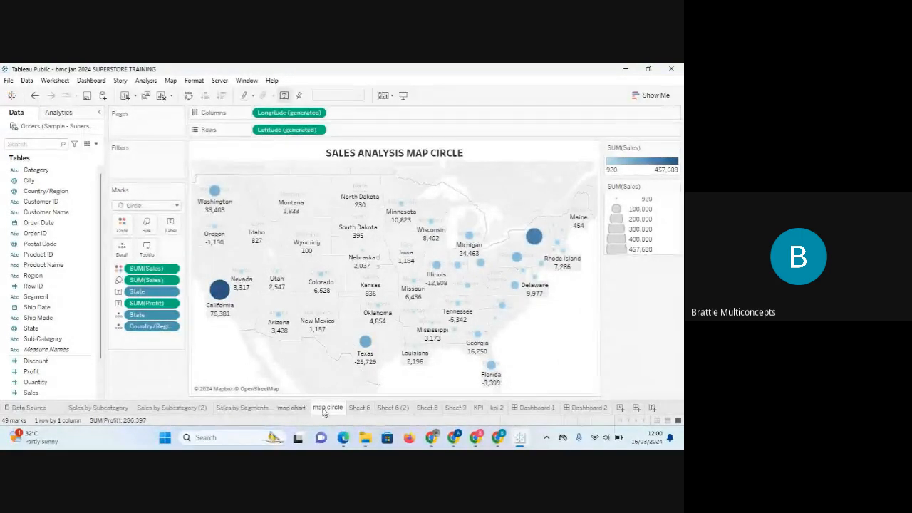
- Rename the Sheet 6 worksheet as LINE CHART
click(359, 408)
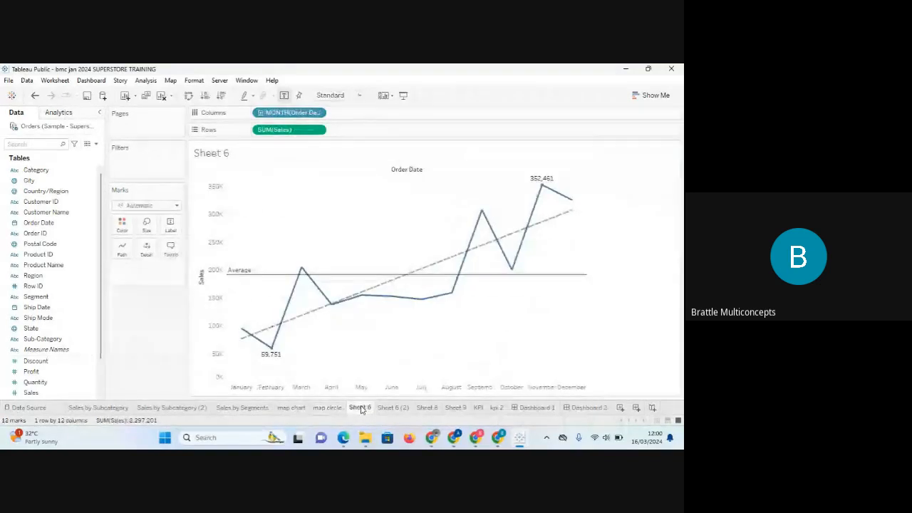
right_click(361, 408)
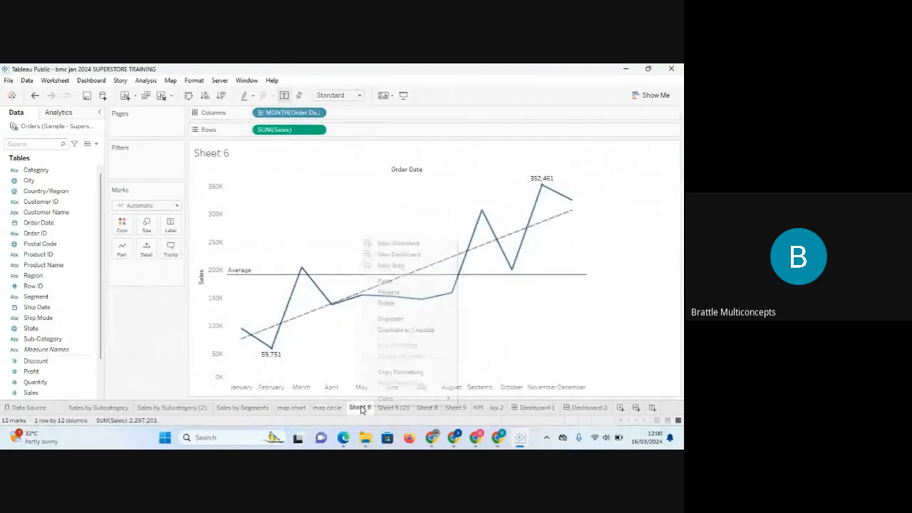
click(400, 292)
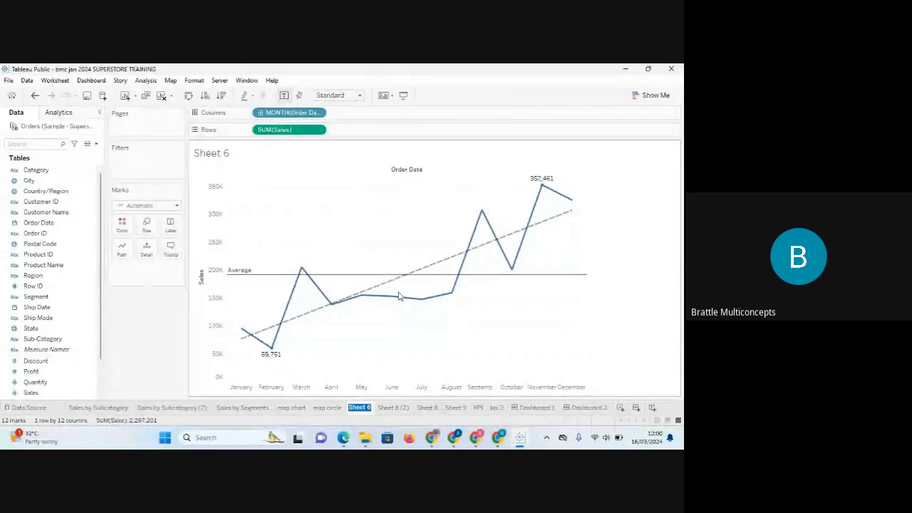
key(BackSpace)
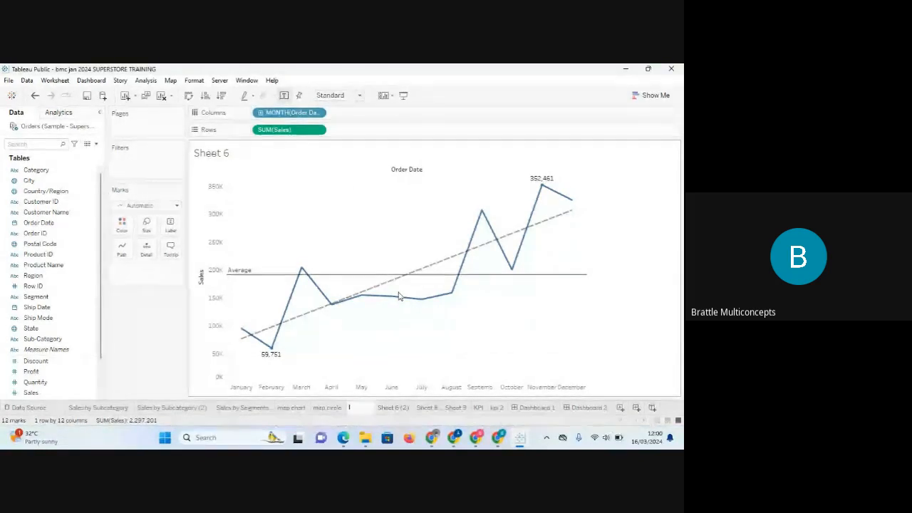
text(LIN)
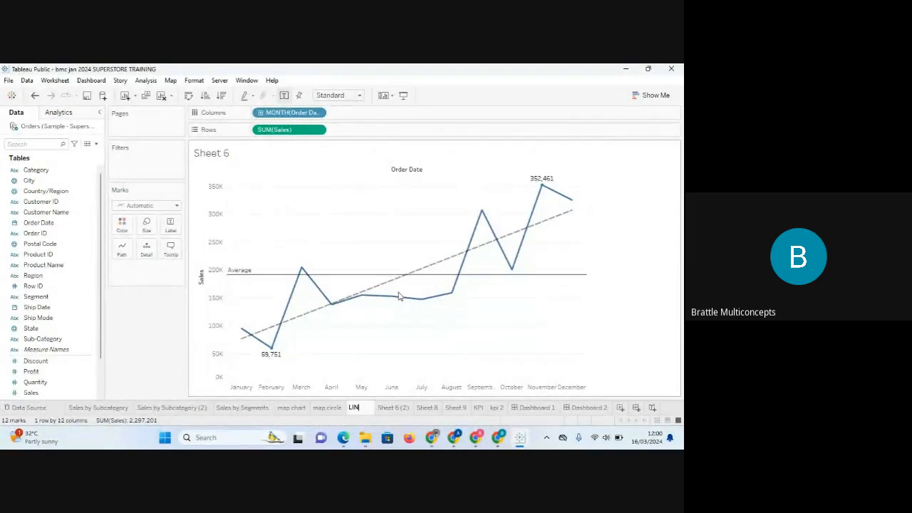
text(E FORMAT)
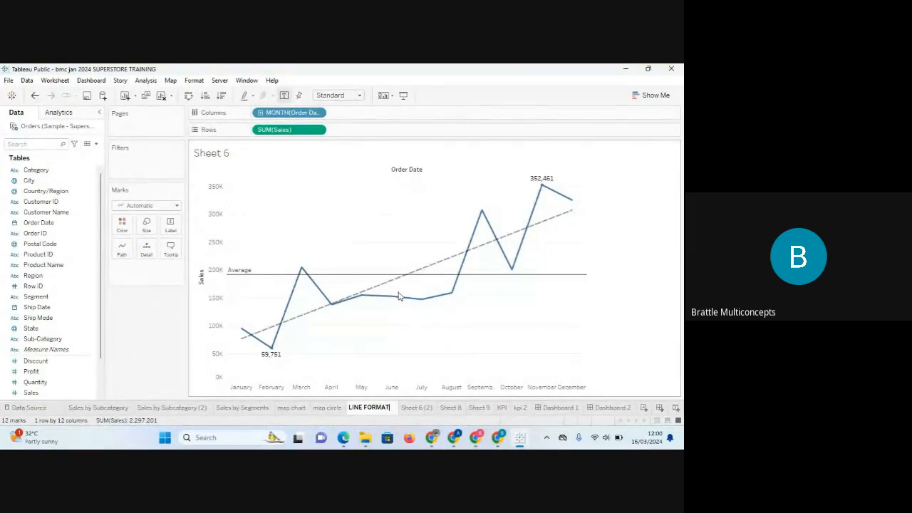
key(BackSpace)
key(BackSpace)
key(BackSpace)
key(BackSpace)
key(BackSpace)
key(BackSpace)
key(BackSpace)
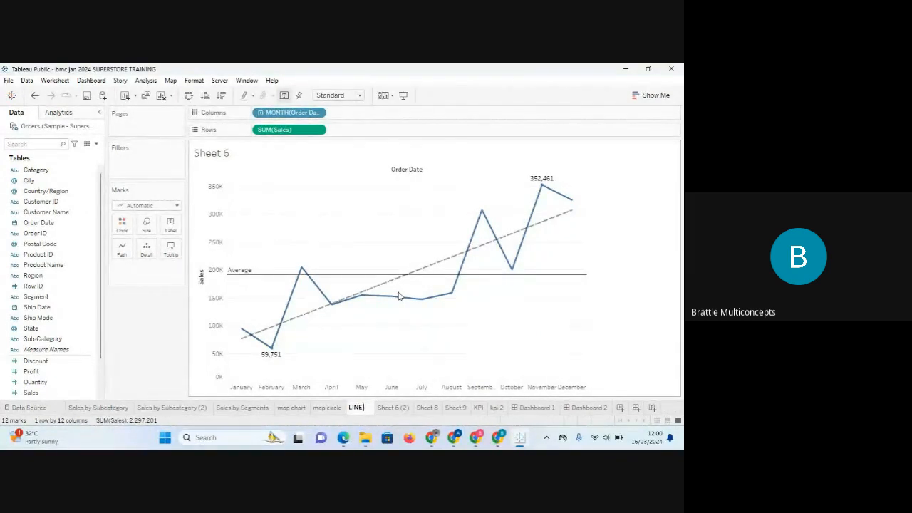
text(CHART)
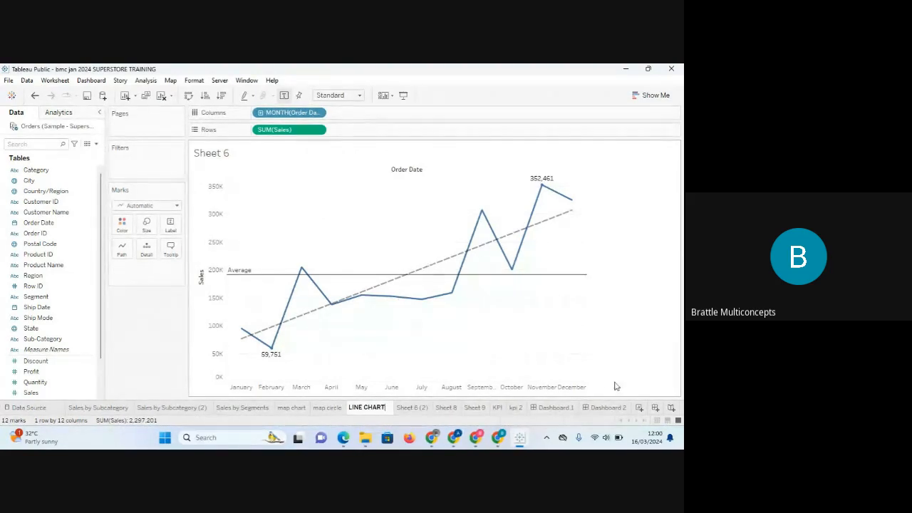
- Remove the SALES ANALYSIS MAP CHART view from Dashboard 2
click(595, 407)
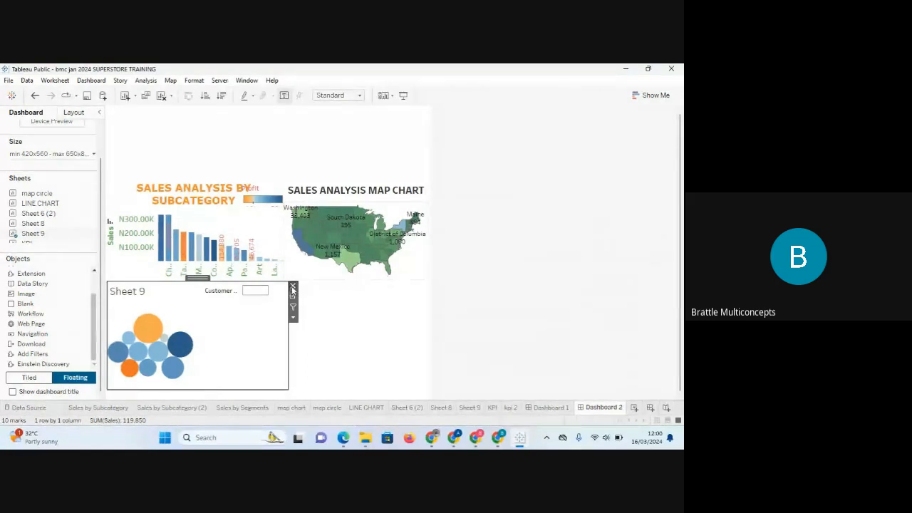
click(338, 353)
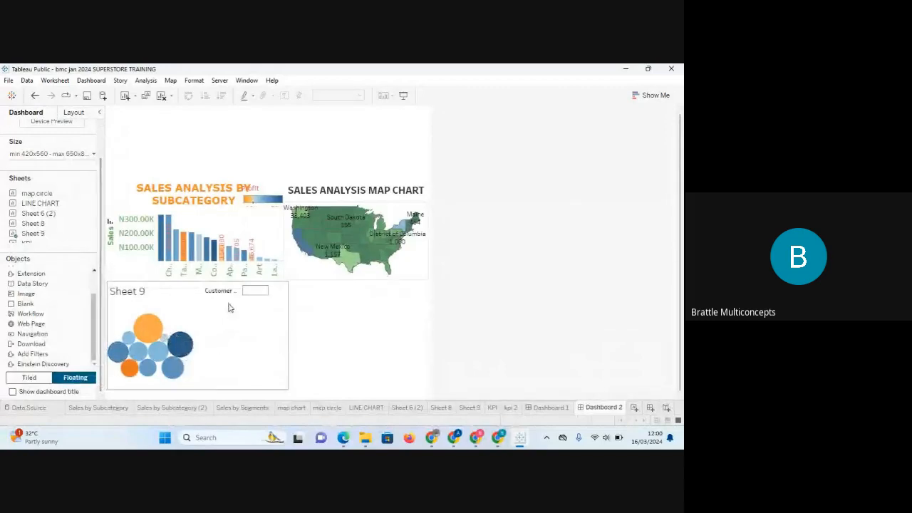
click(230, 186)
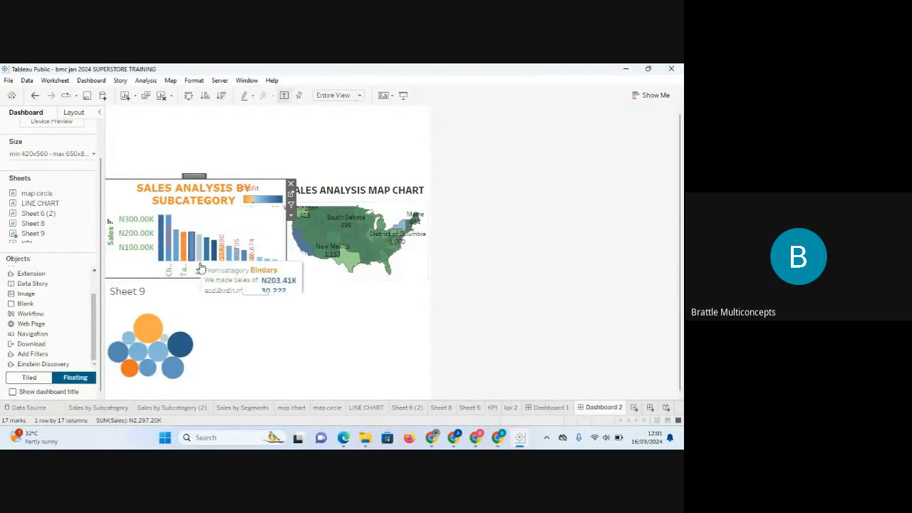
click(189, 294)
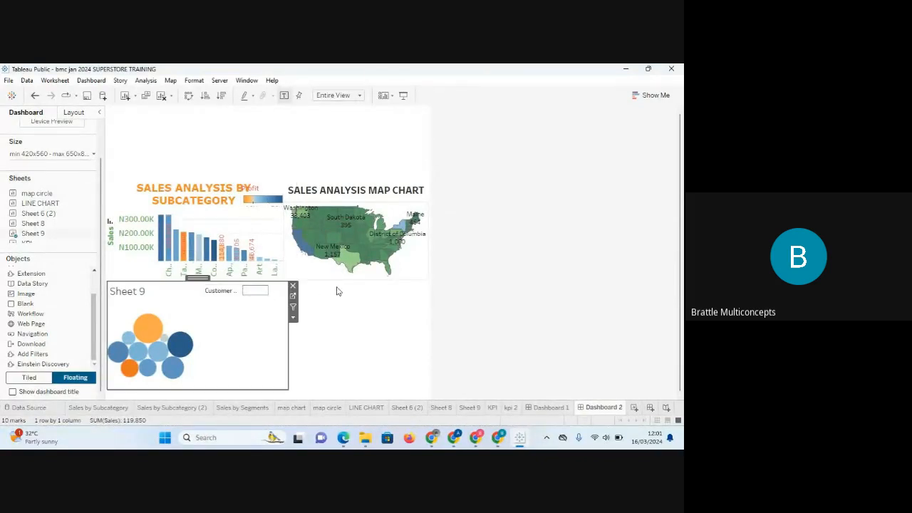
click(358, 194)
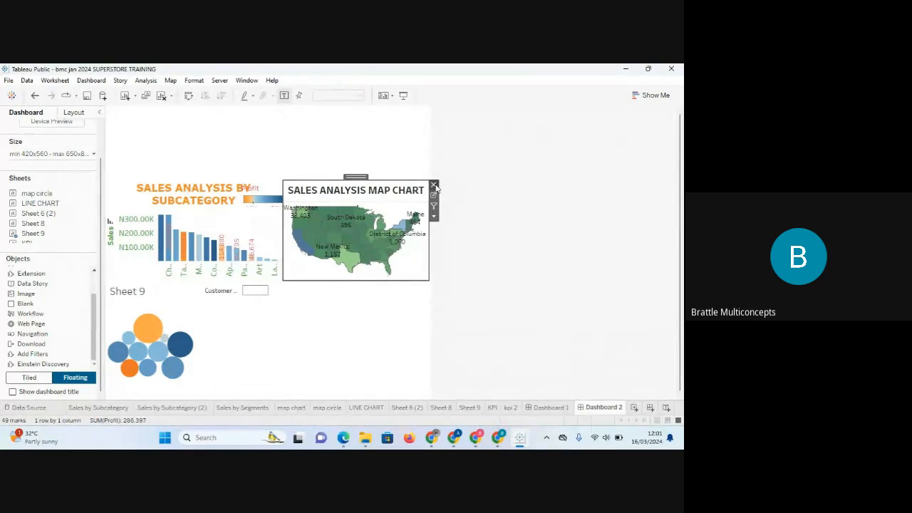
click(433, 185)
- Switch new dashboard objects to tiled placement and add the map circle worksheet to Dashboard 2
mouse_move(46, 217)
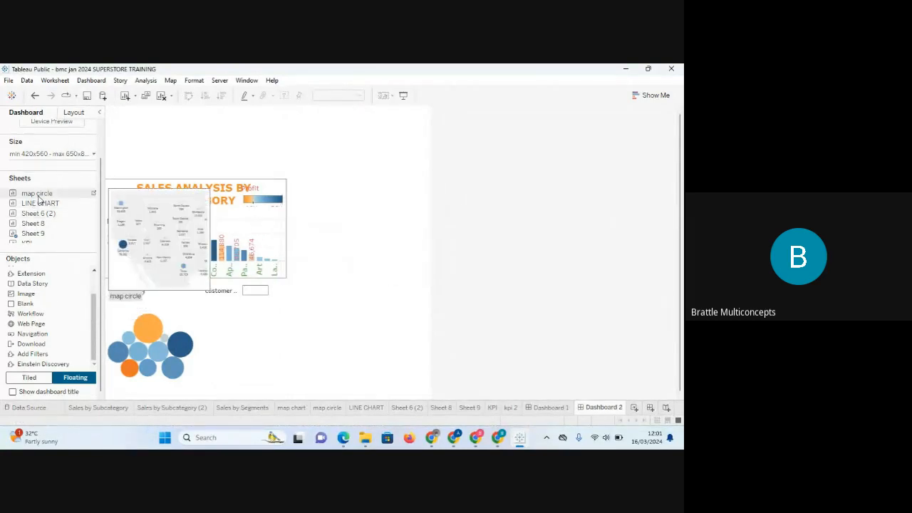
mouse_move(36, 193)
mouse_down()
mouse_move(282, 215)
mouse_move(305, 191)
mouse_move(31, 188)
mouse_up()
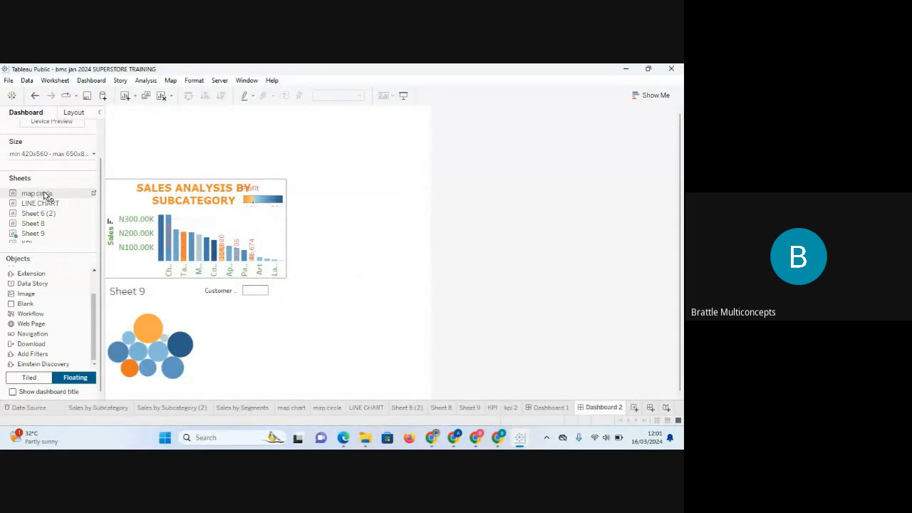
click(29, 377)
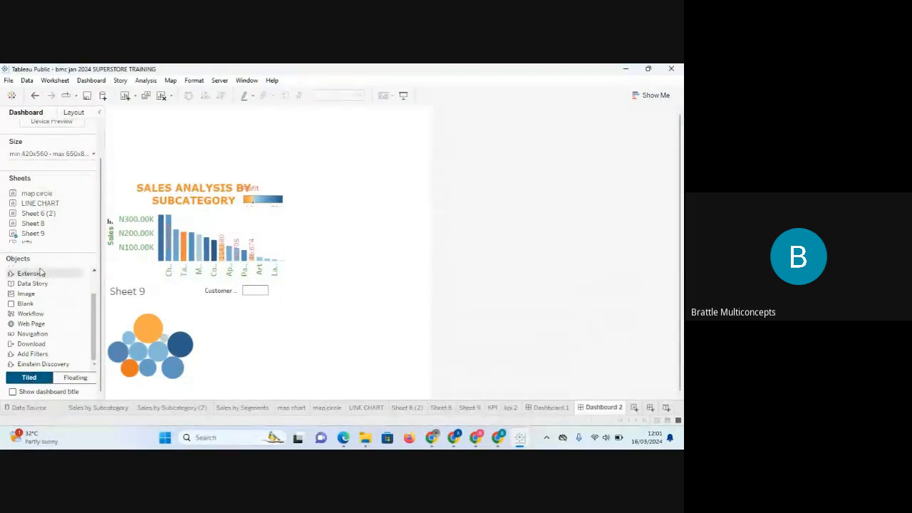
drag(41, 196, 337, 203)
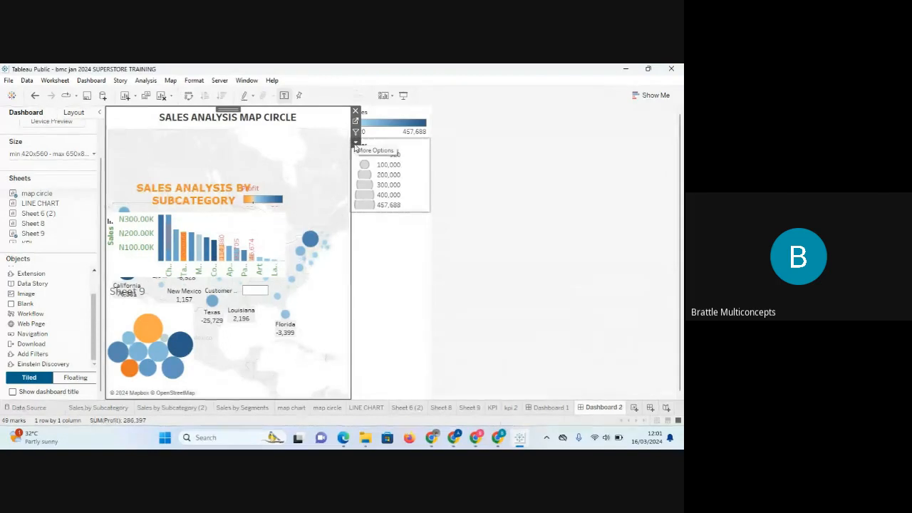
- Try floating placement for the map circle view on Dashboard 2 and switch it back to tiled
click(354, 143)
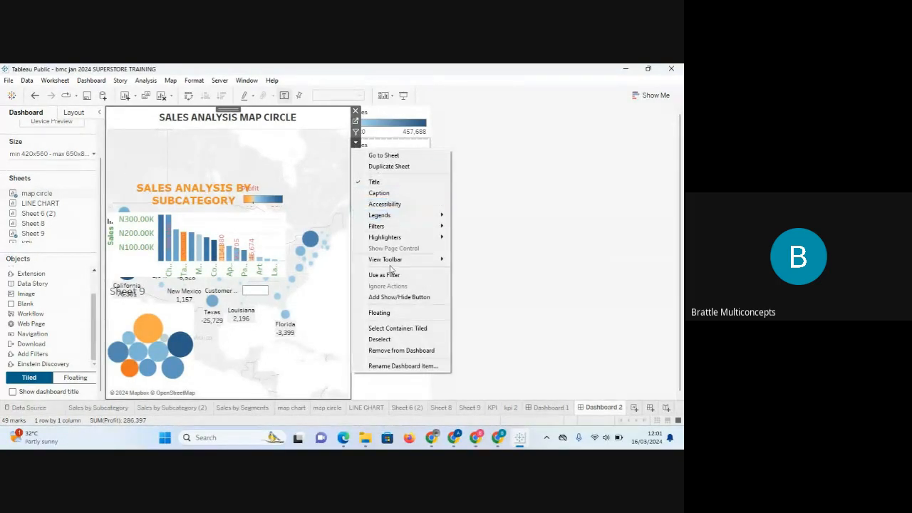
click(379, 312)
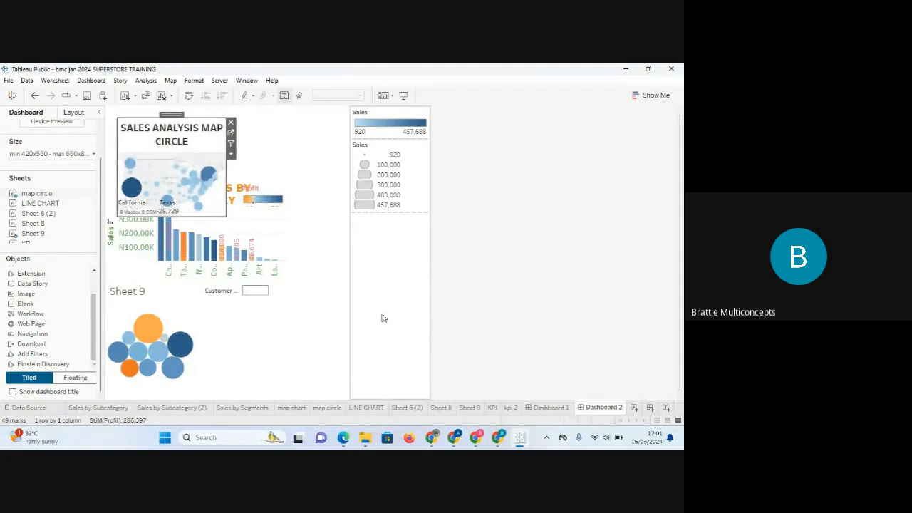
click(231, 154)
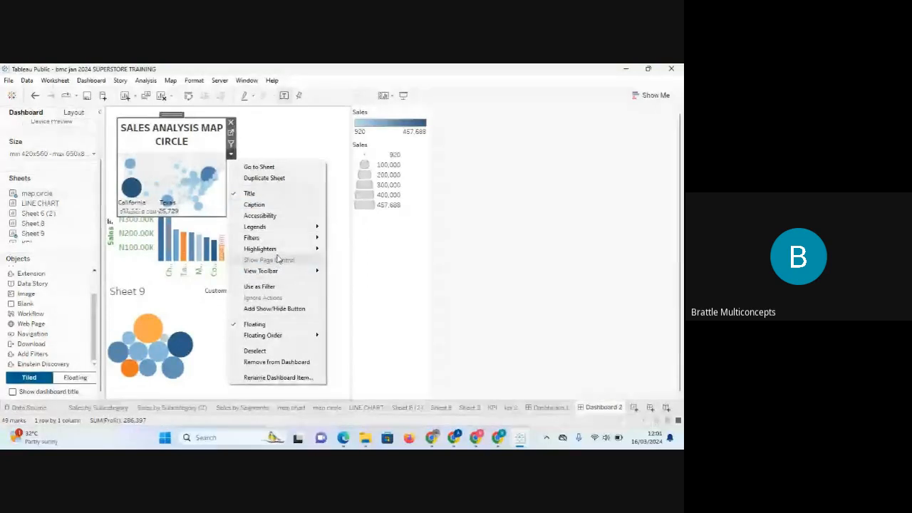
click(242, 327)
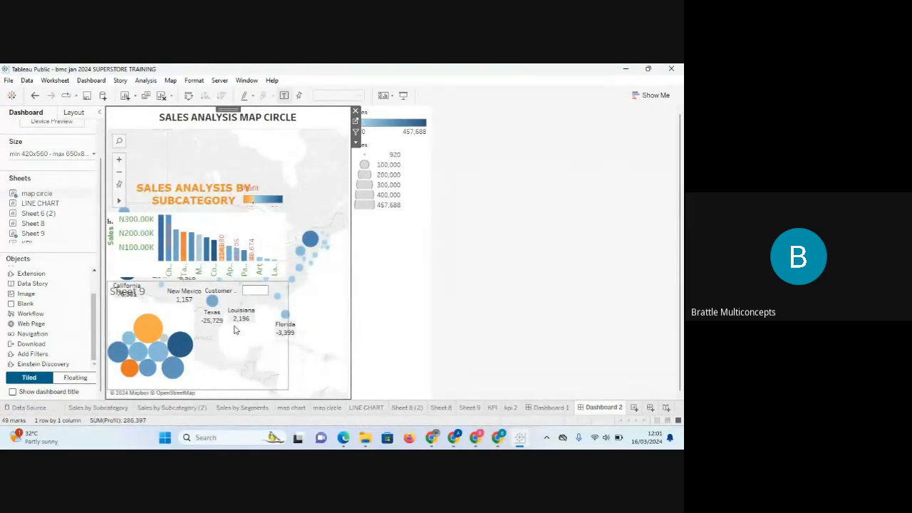
click(356, 143)
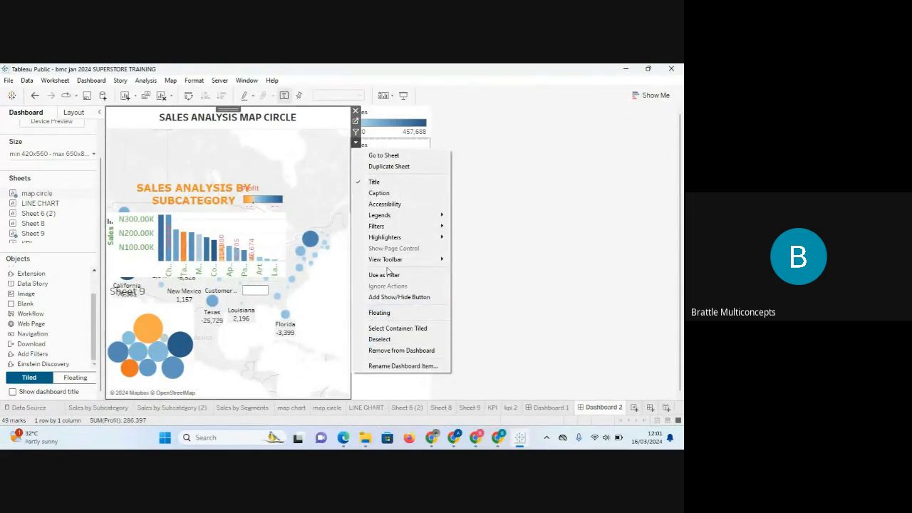
click(505, 147)
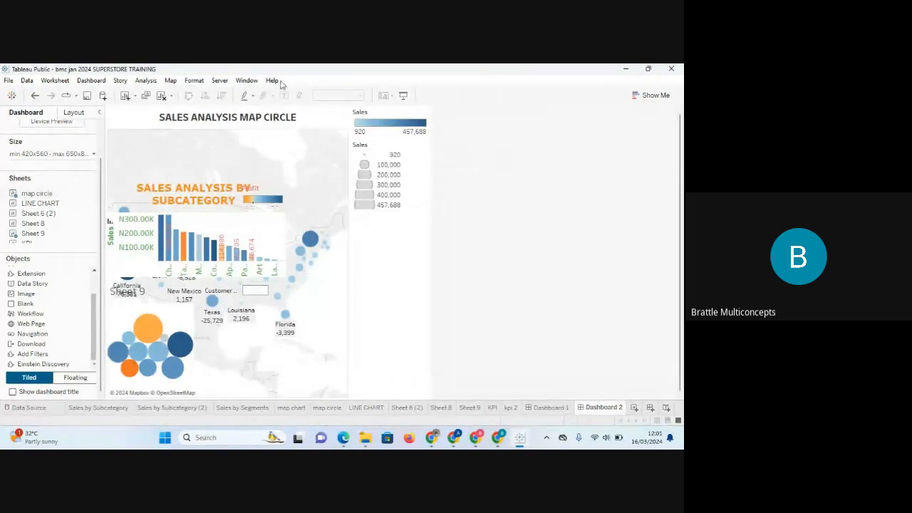
- Make the SALES ANALYSIS MAP CIRCLE view on Dashboard 2 floating
click(261, 143)
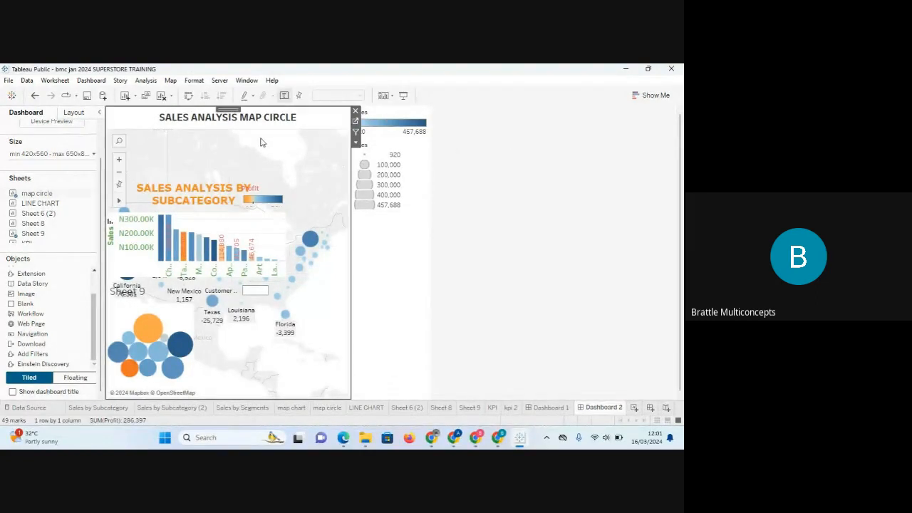
click(356, 142)
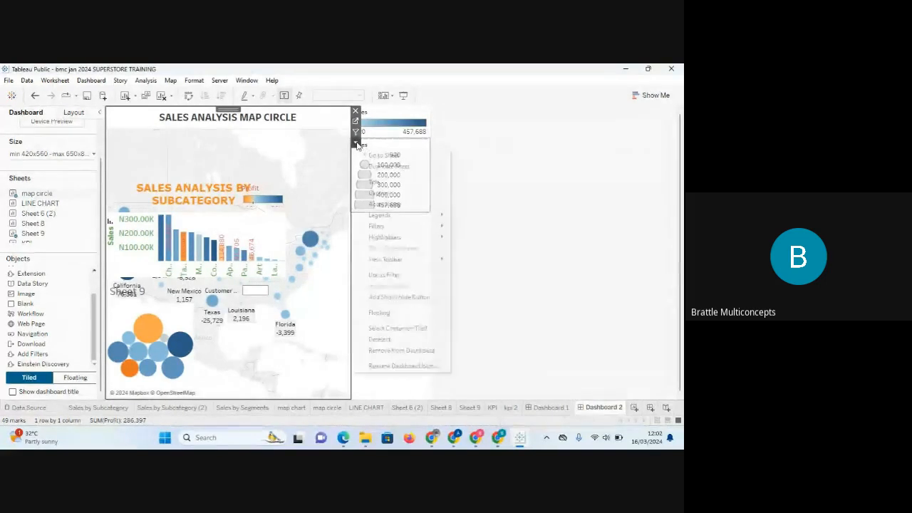
click(379, 312)
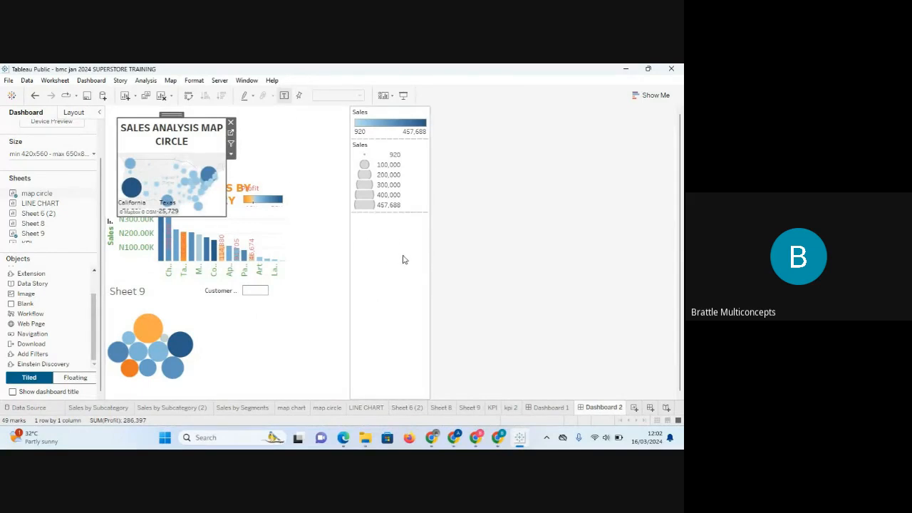
- Remove the Sales size legend and the Sales colour legend from Dashboard 2
click(401, 205)
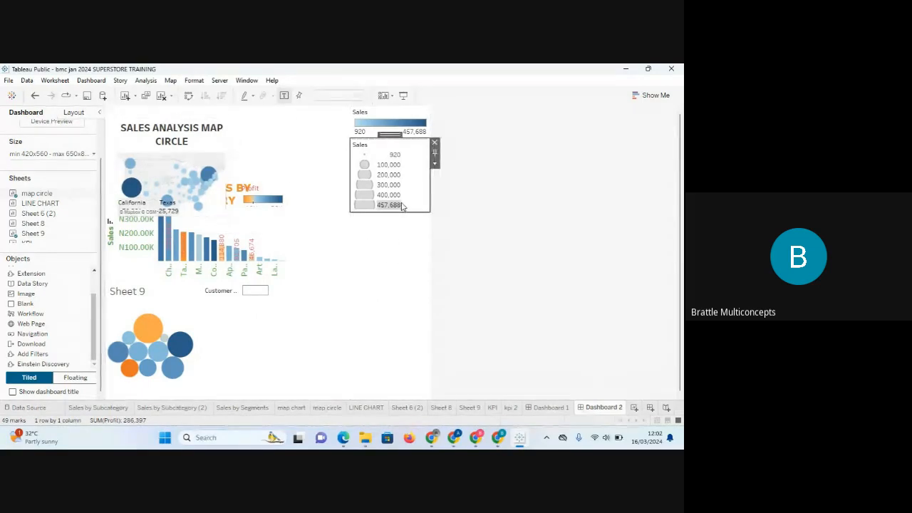
click(435, 143)
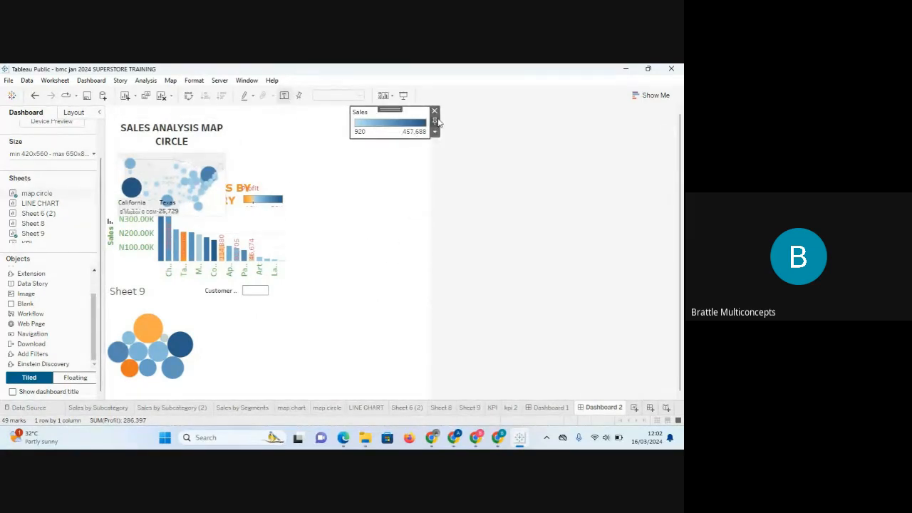
click(435, 111)
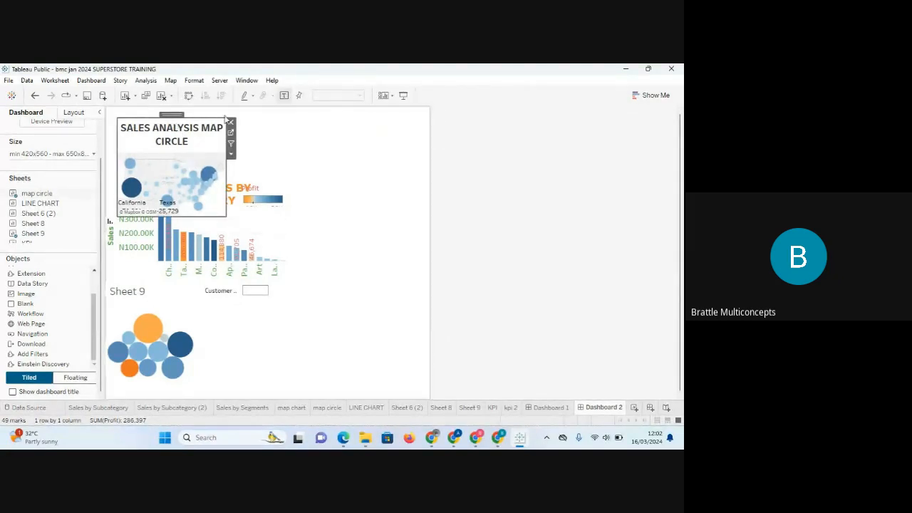
- Place the map circle view beside the subcategory chart, widened to the dashboard's edge, and extend the subcategory chart slightly upward
drag(174, 126, 349, 167)
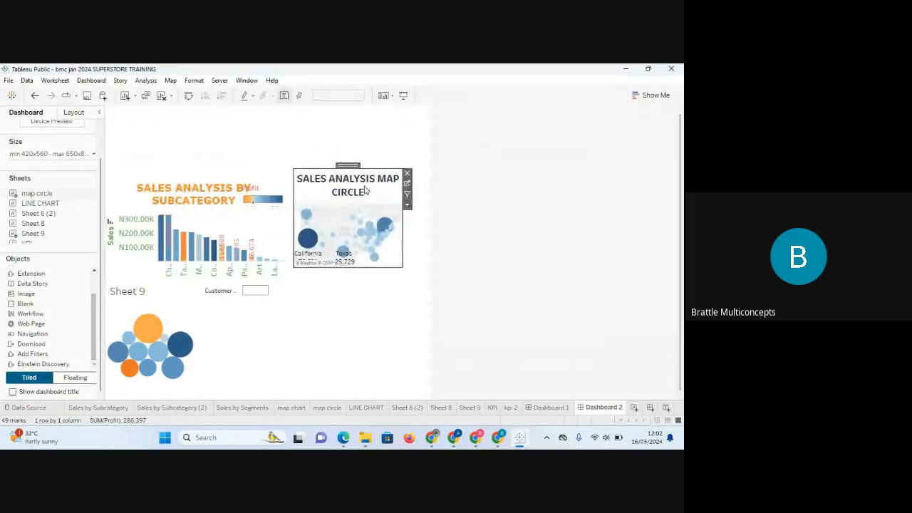
drag(402, 249, 430, 256)
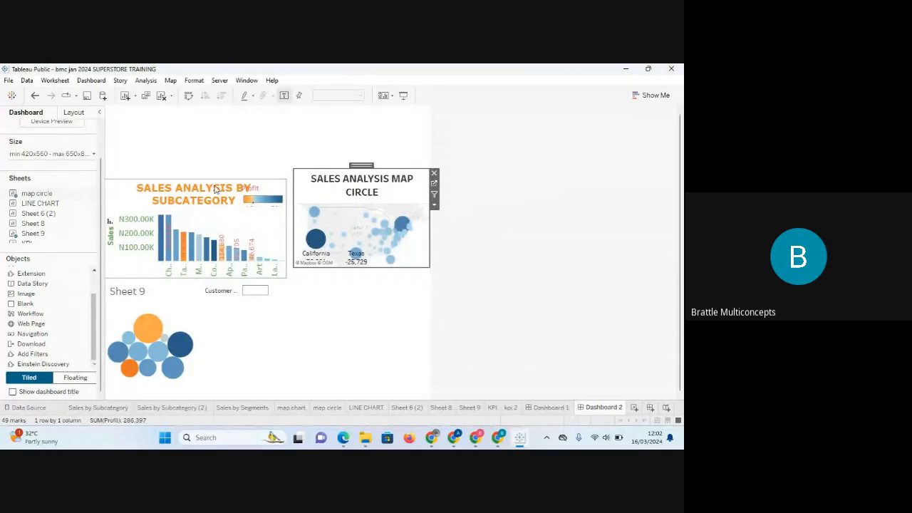
click(215, 189)
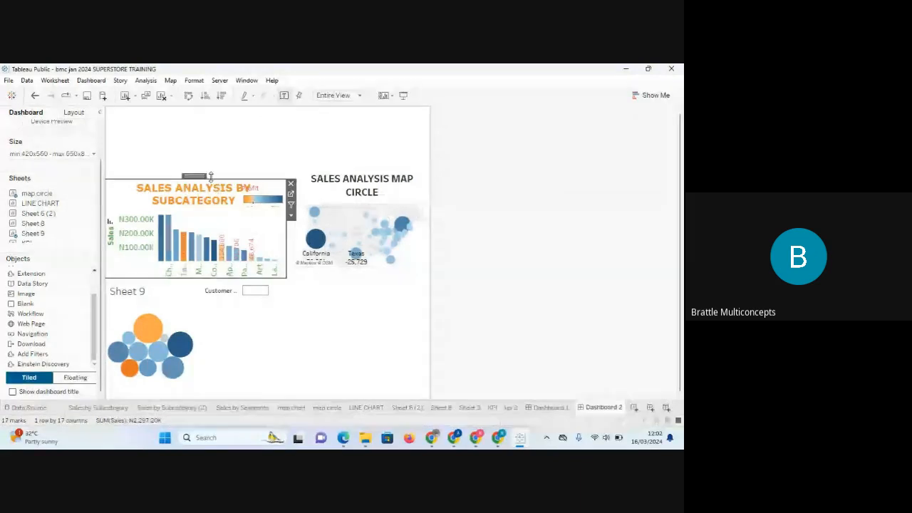
click(256, 333)
click(341, 347)
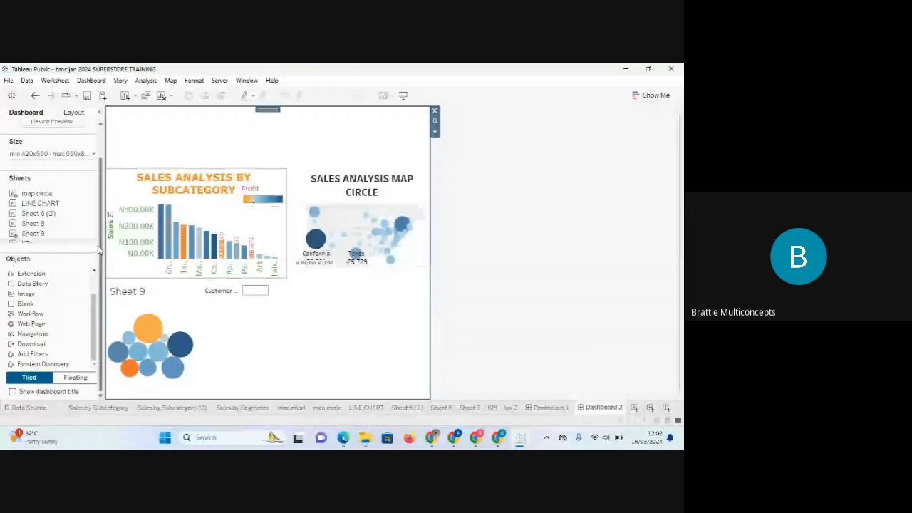
- Add the LINE CHART worksheet to Dashboard 2 and make it floating
mouse_move(66, 245)
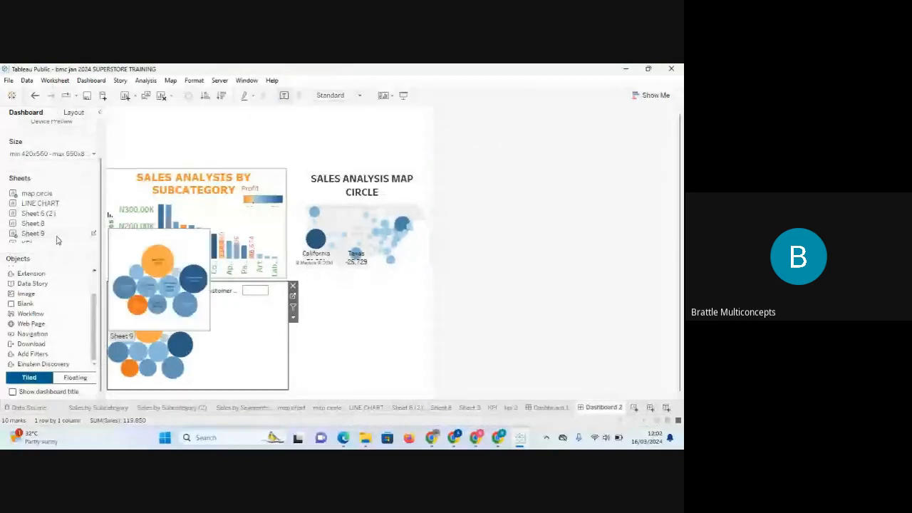
mouse_move(77, 218)
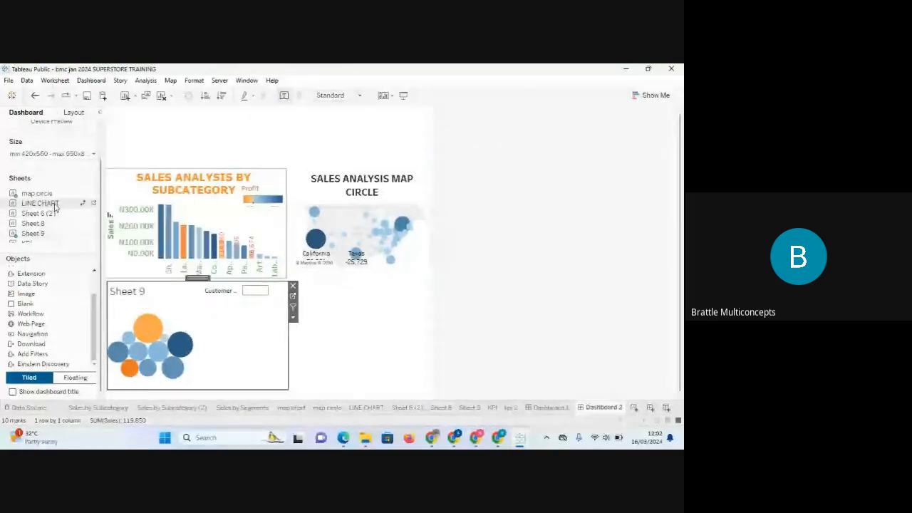
drag(55, 207, 365, 321)
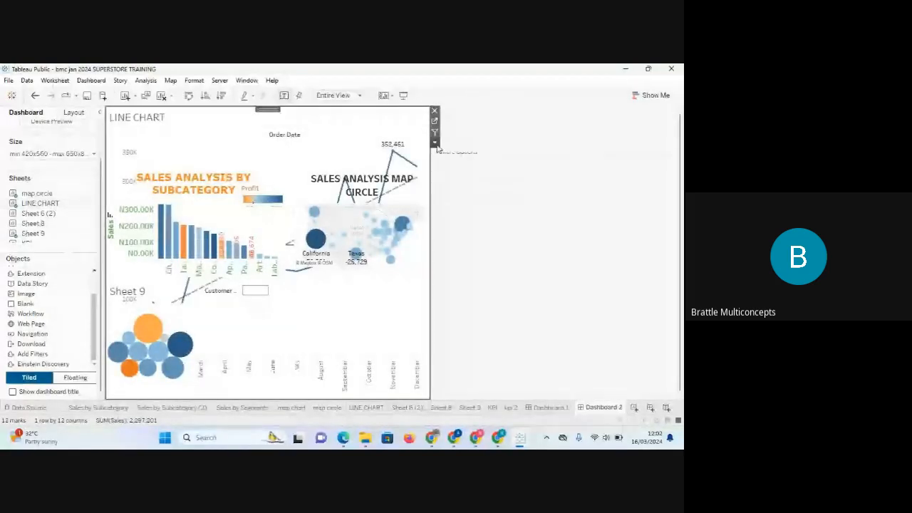
click(435, 143)
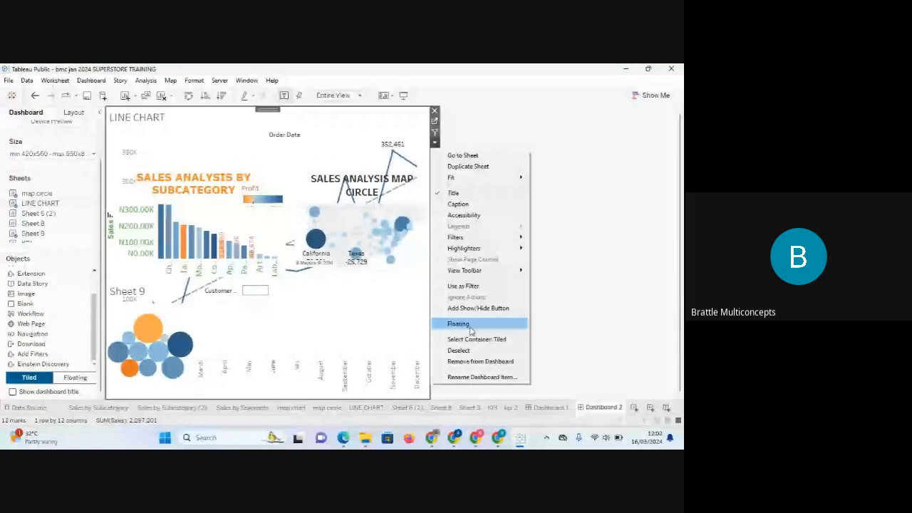
click(470, 324)
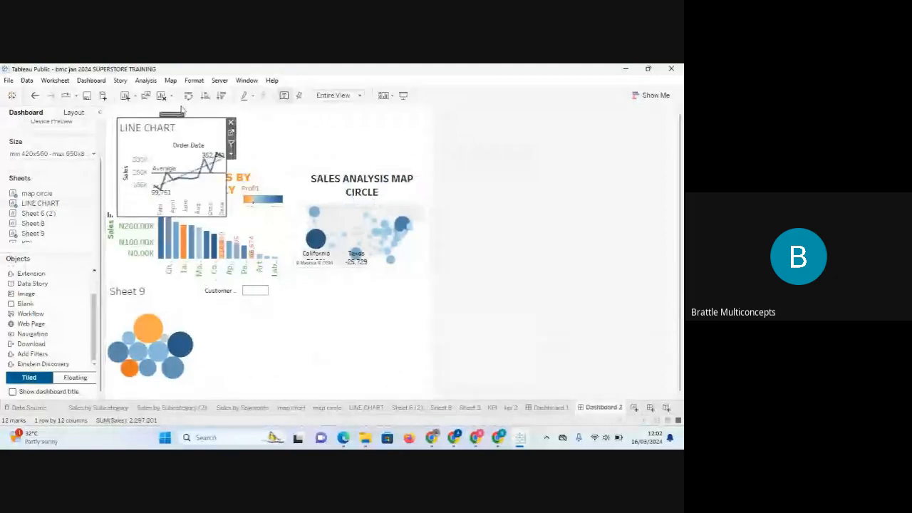
- Fit the floating line chart beneath the map circle view, enlarged to the dashboard's edge, and hide its title
drag(182, 111, 339, 283)
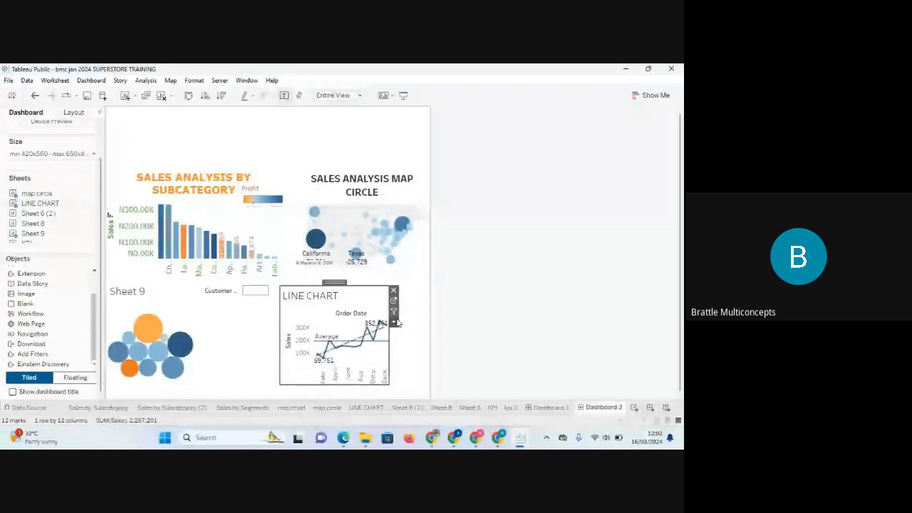
drag(407, 358, 429, 364)
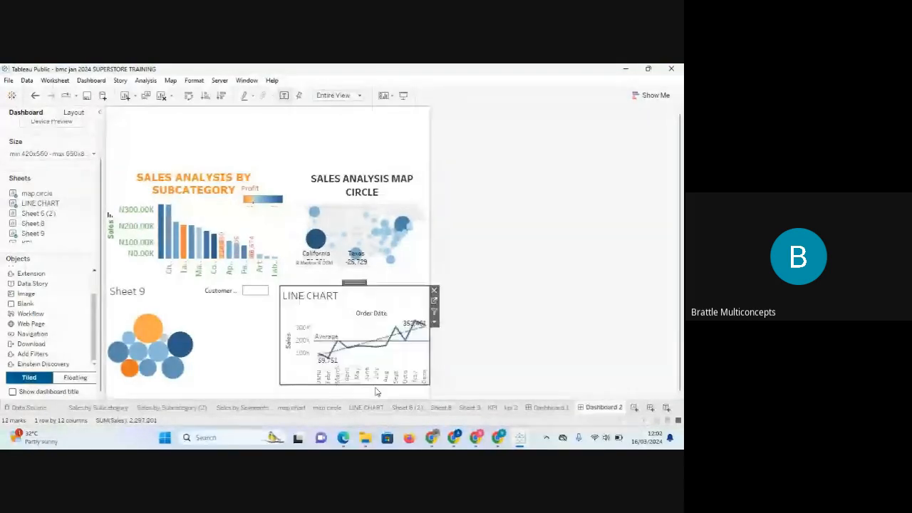
drag(376, 385, 377, 396)
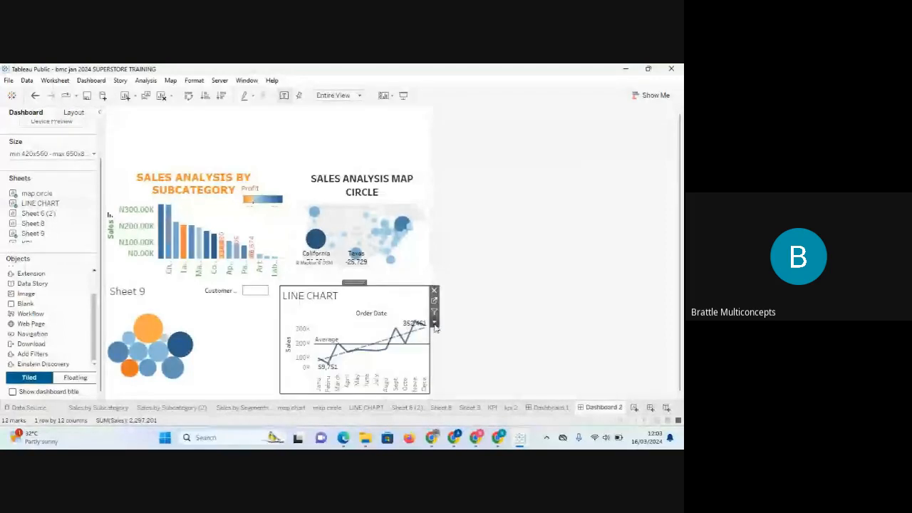
click(435, 324)
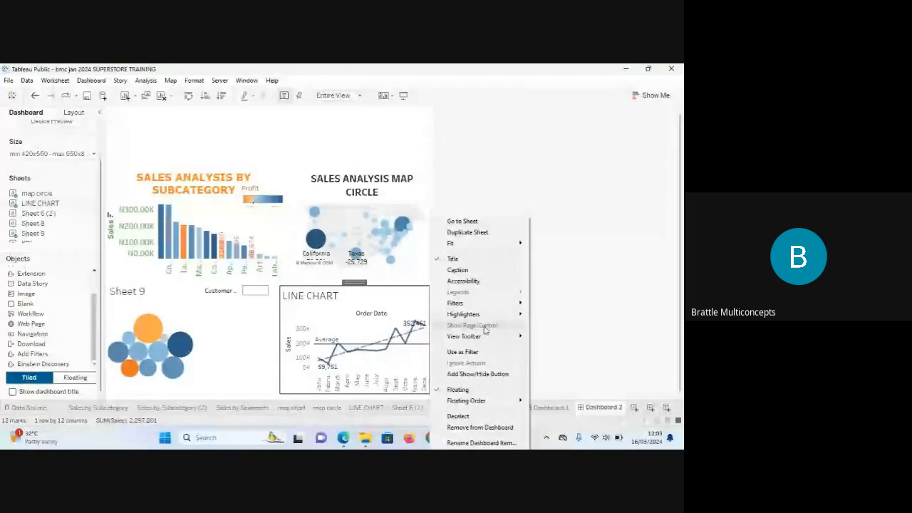
click(452, 259)
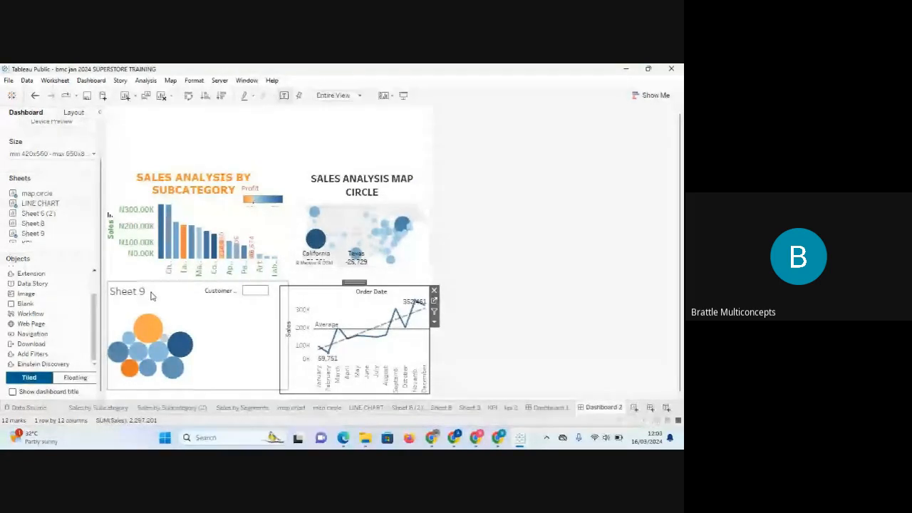
- Change the Sheet 9 worksheet title to Top 10 Customers, centre it and apply it
click(468, 408)
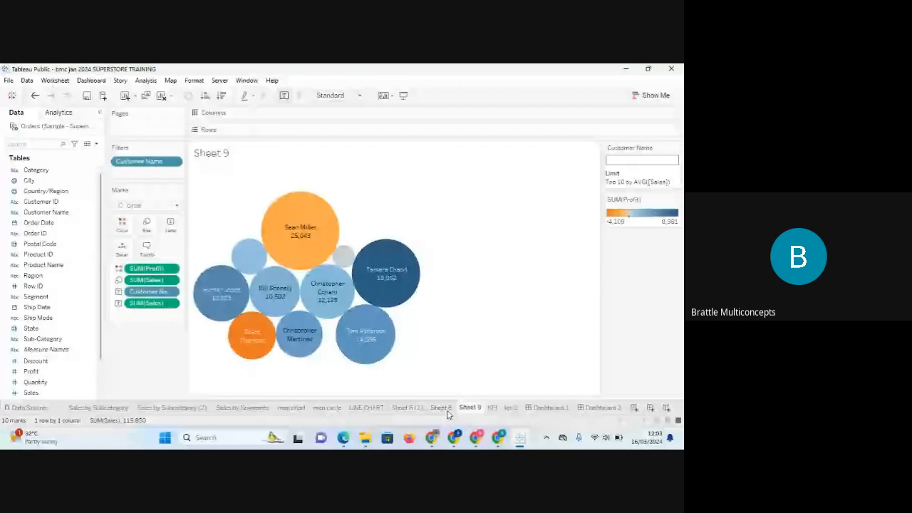
click(440, 407)
click(468, 407)
mouse_move(302, 253)
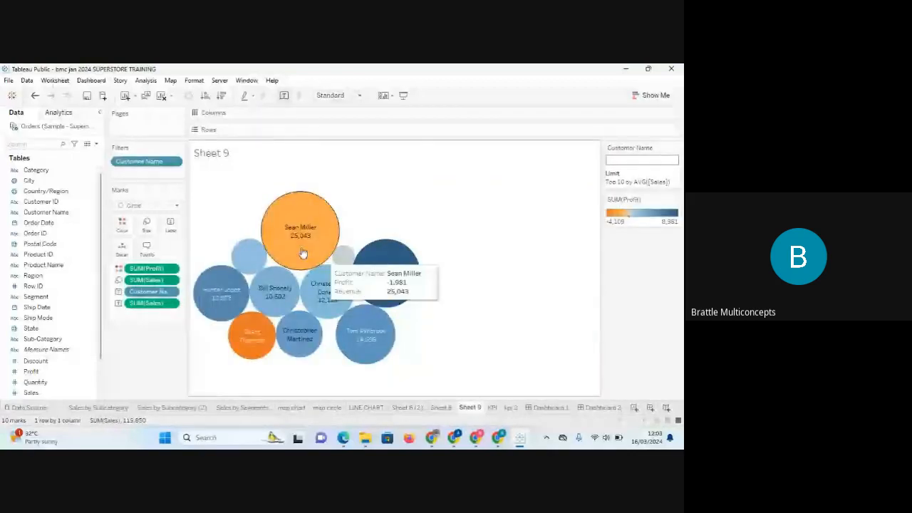
double_click(214, 153)
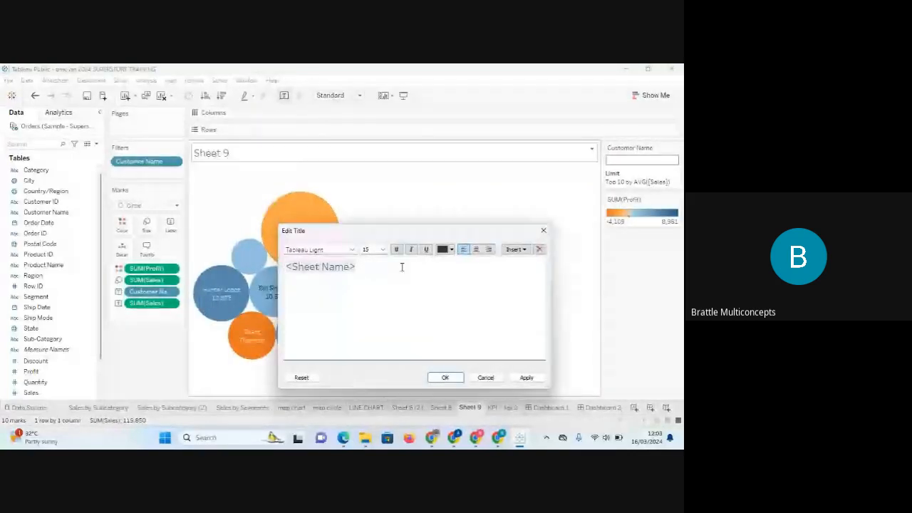
click(476, 249)
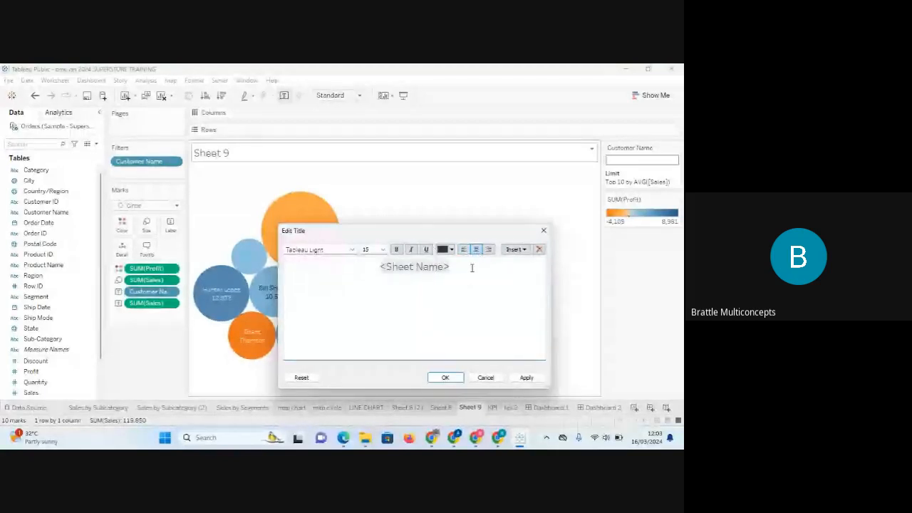
drag(472, 266, 364, 266)
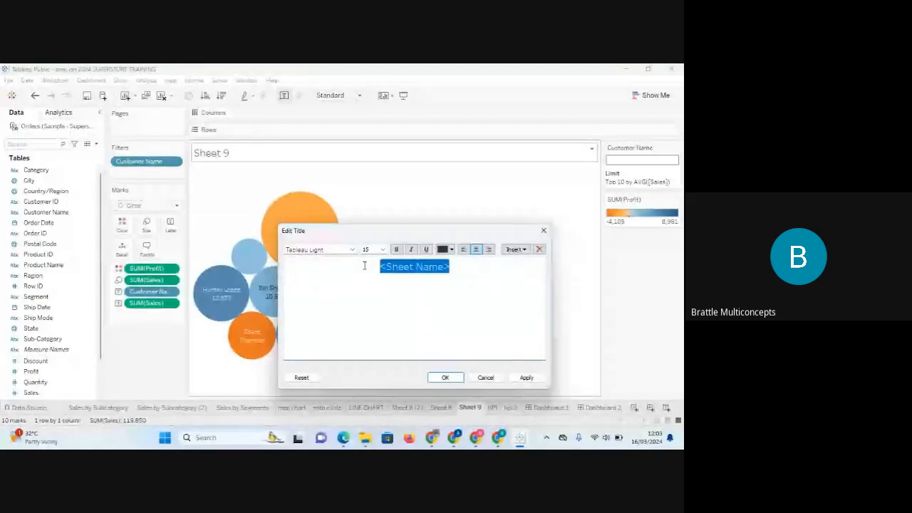
text(To)
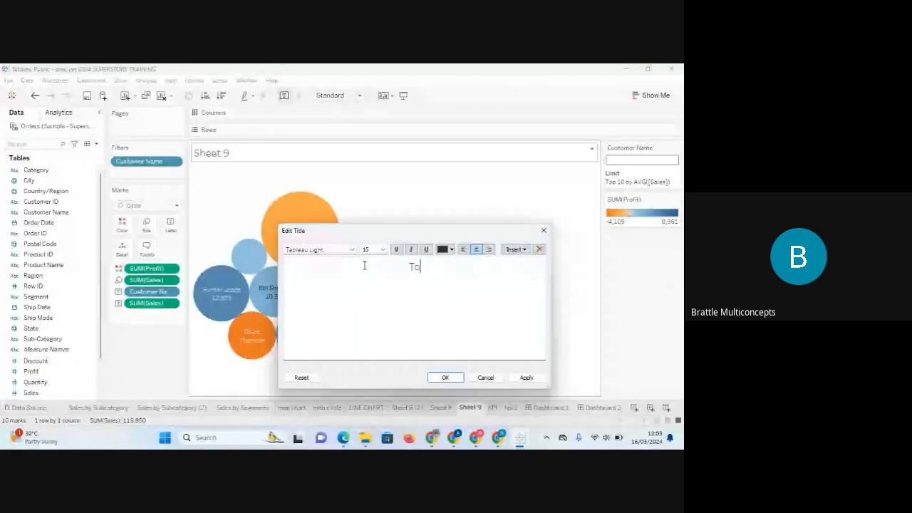
text(p 10 Customers)
click(526, 378)
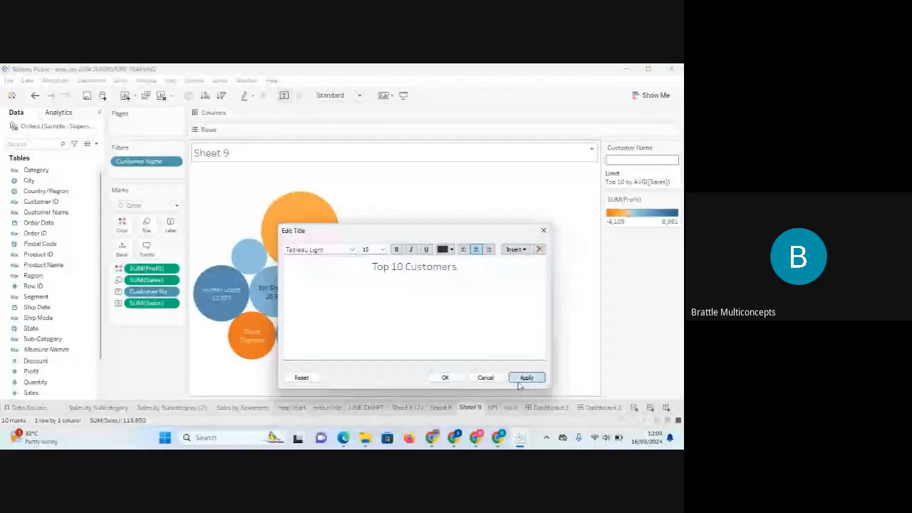
click(446, 377)
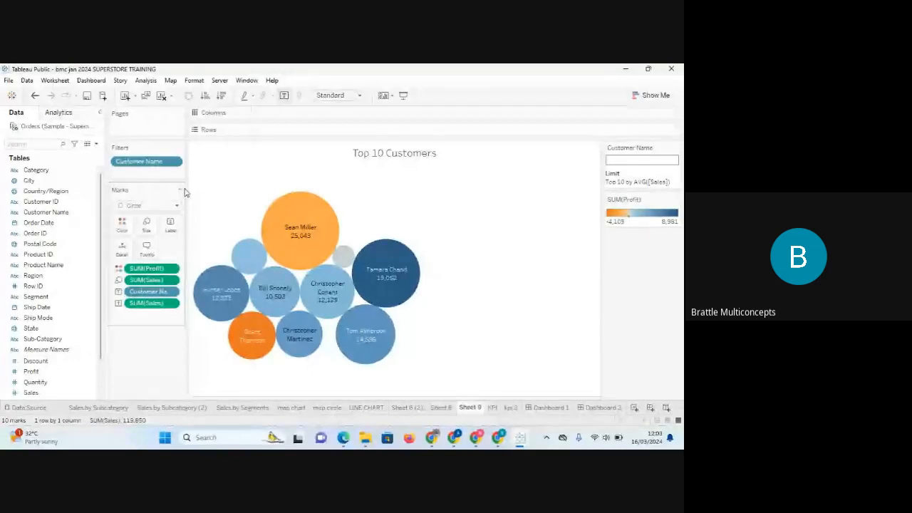
- Fit the Sheet 9 customer bubble chart to Entire View
click(360, 95)
click(338, 131)
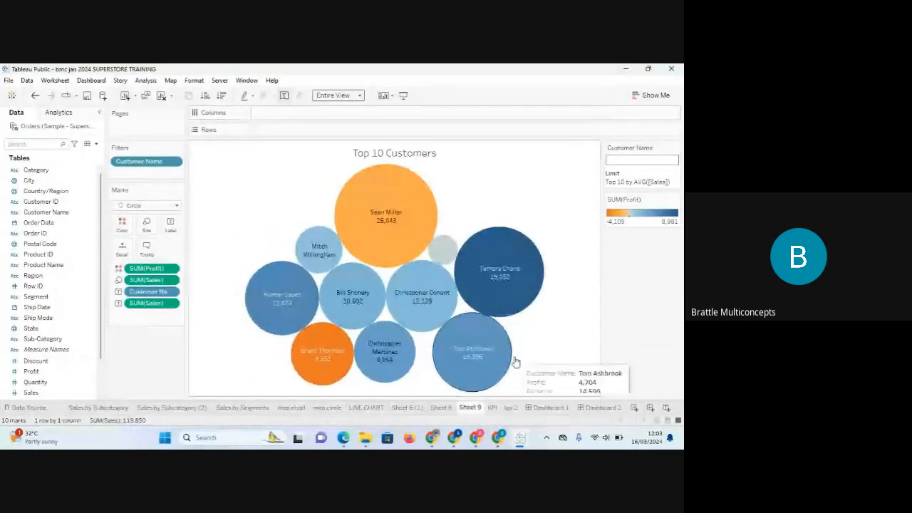
- Add the KPI worksheet to Dashboard 2 and make it floating
click(510, 408)
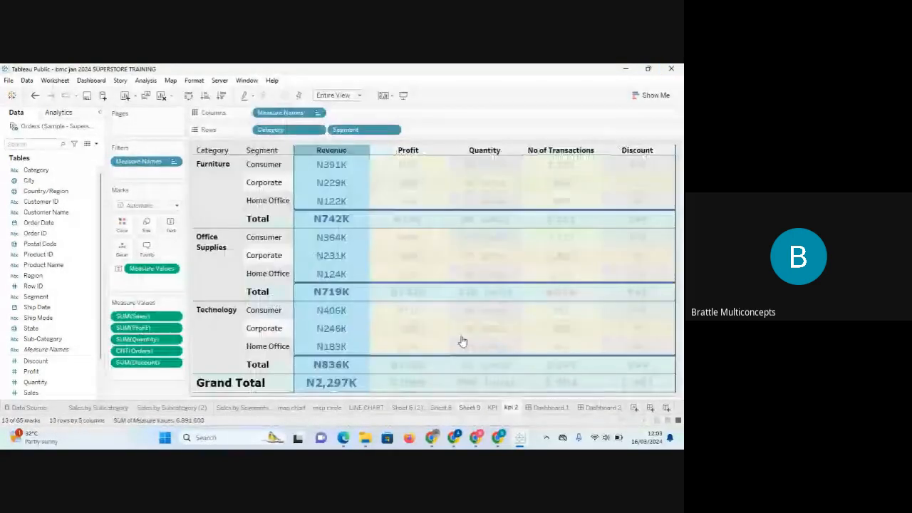
click(602, 408)
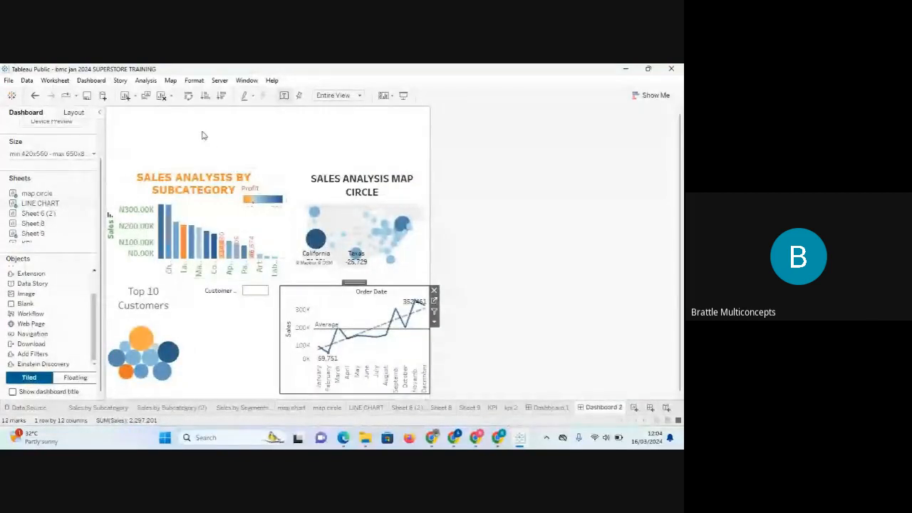
drag(32, 233, 157, 285)
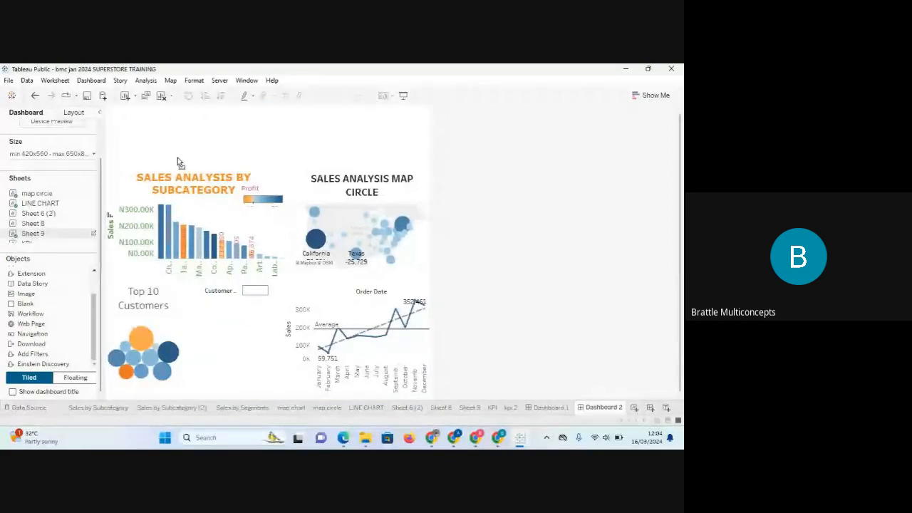
drag(177, 158, 218, 141)
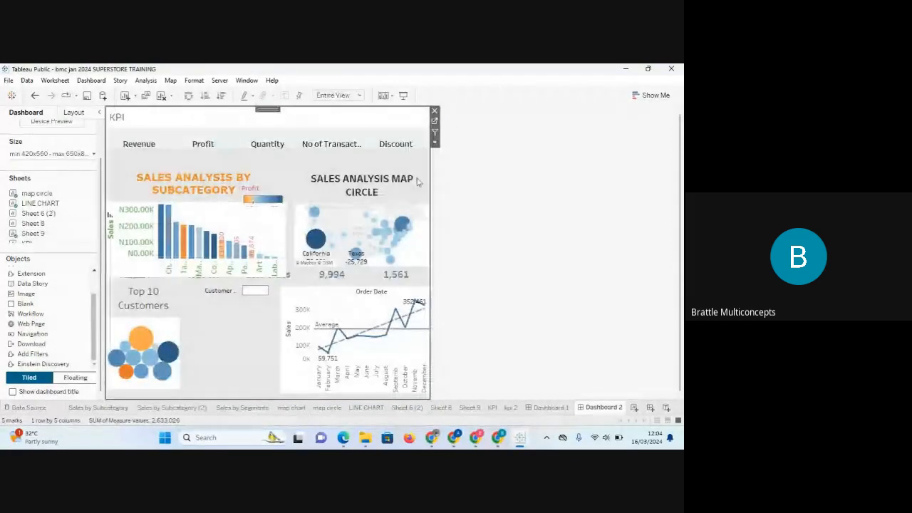
click(434, 143)
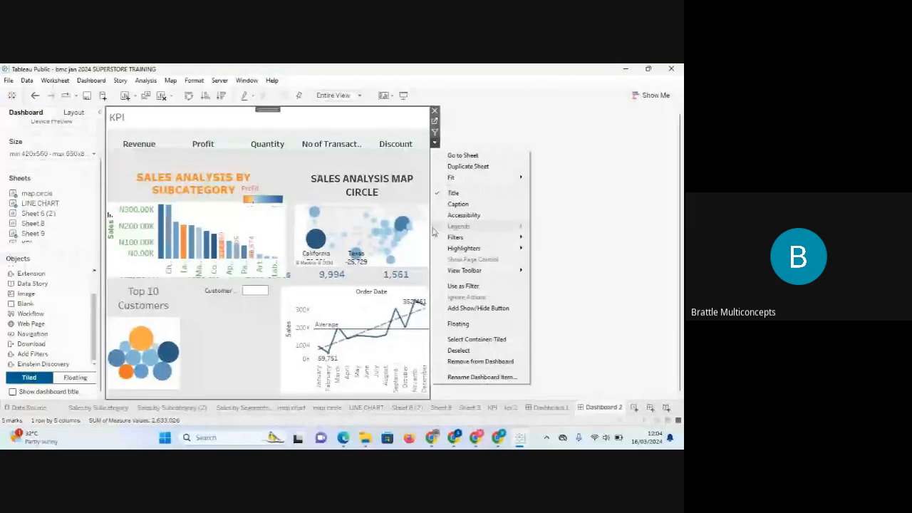
click(441, 324)
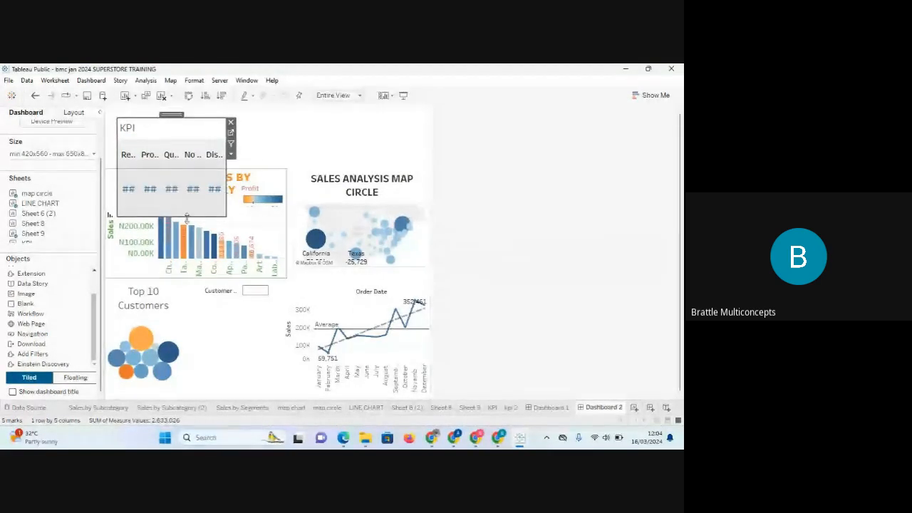
- Shorten the floating KPI view to sit above the charts and stretch it across the full dashboard width
drag(184, 217, 184, 173)
drag(114, 142, 104, 141)
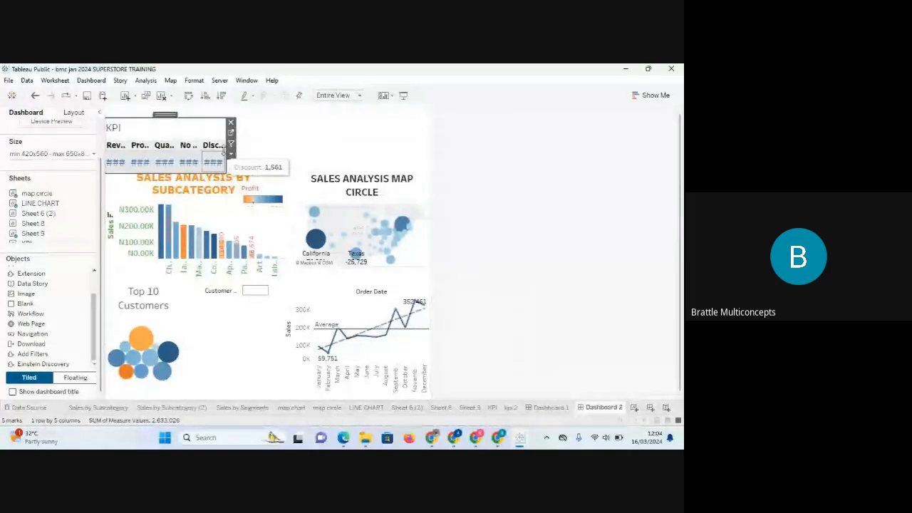
drag(226, 144, 429, 145)
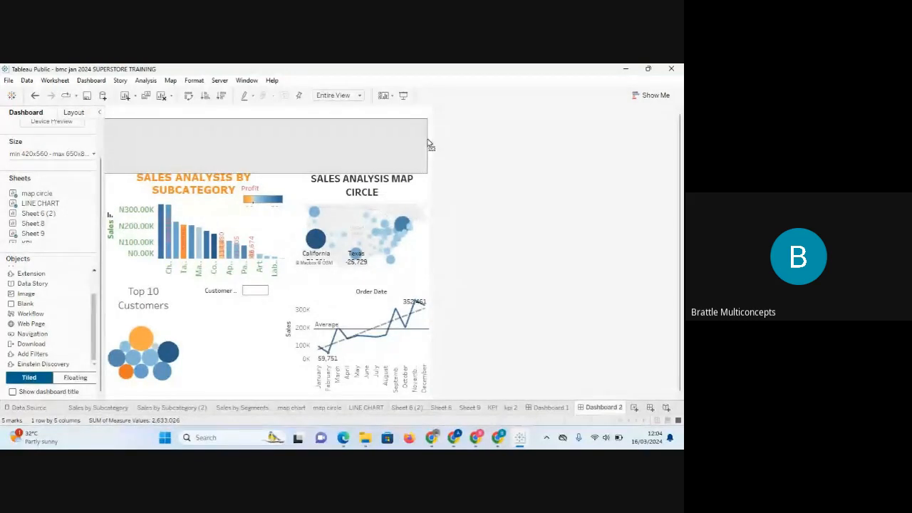
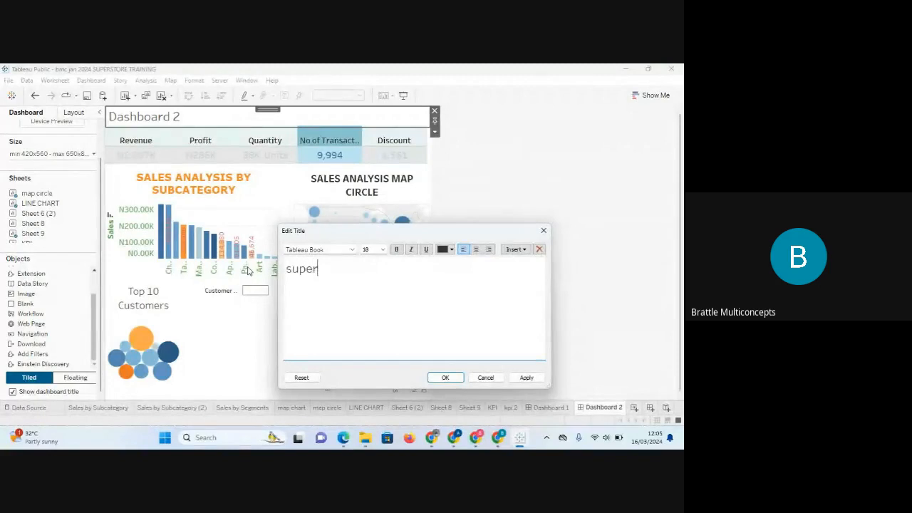
- Change the dashboard title to SUPERSTORE DASHBOARD 2, centre it, make it bold and apply it
text(tore dashboard)
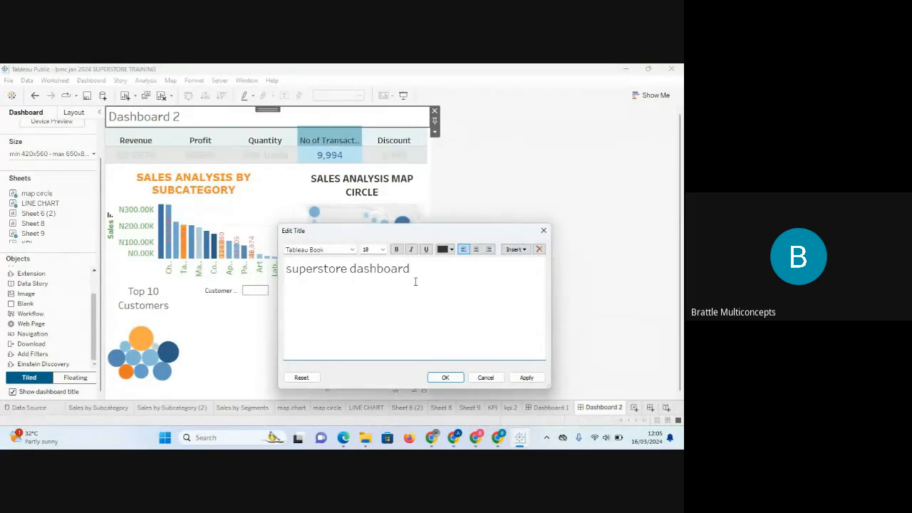
drag(411, 266, 259, 265)
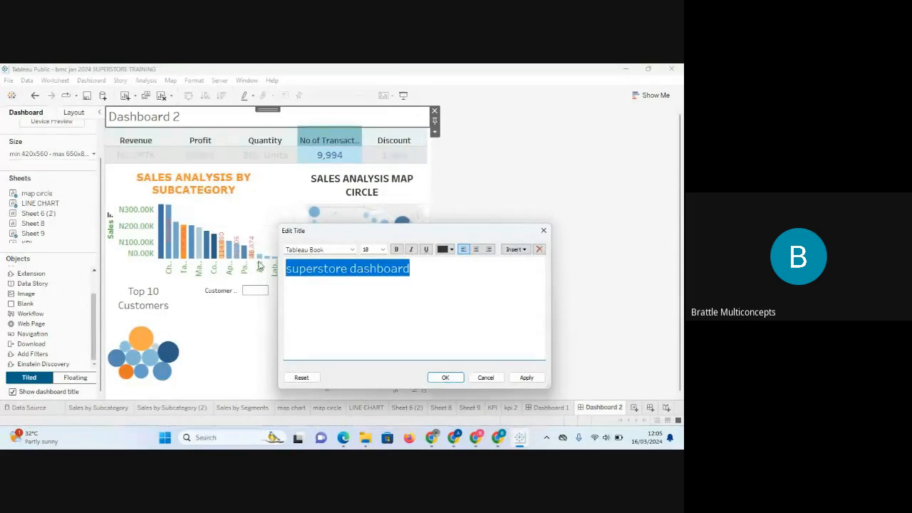
text(SU)
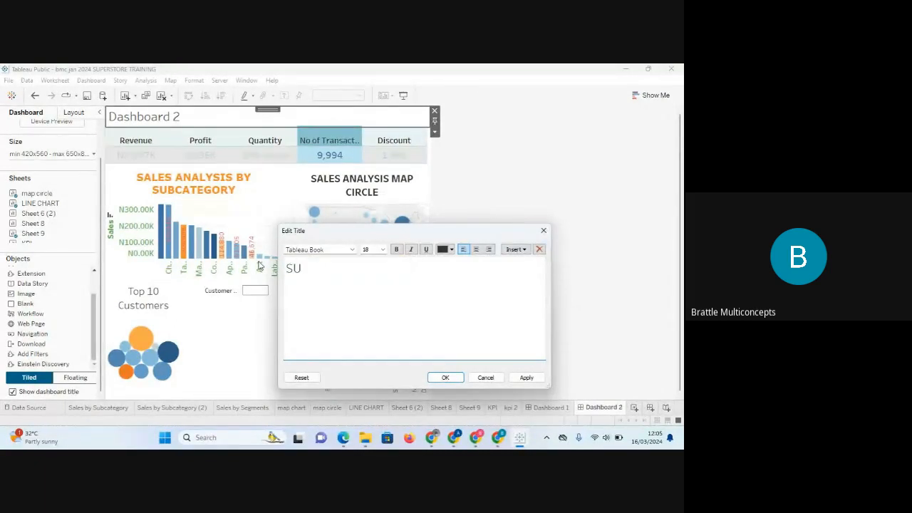
text(PERSTORE DASH)
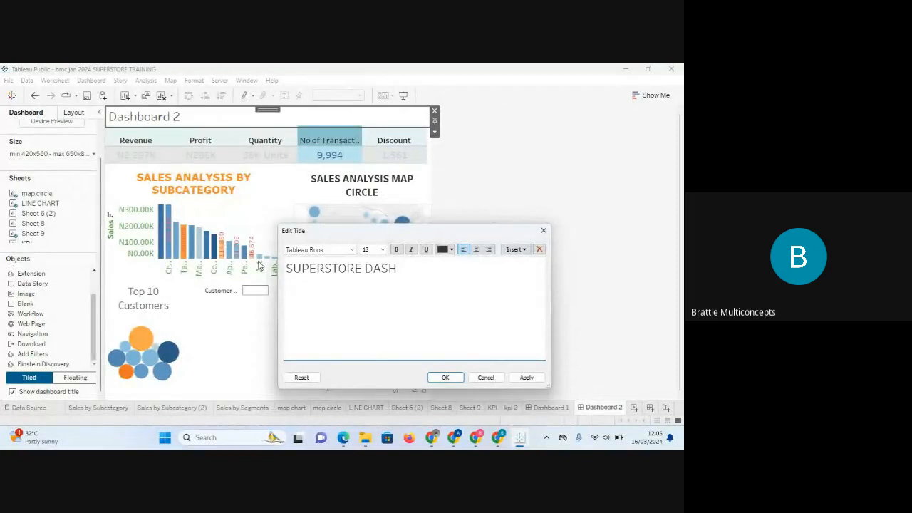
text(BOARD 2)
drag(447, 269, 274, 270)
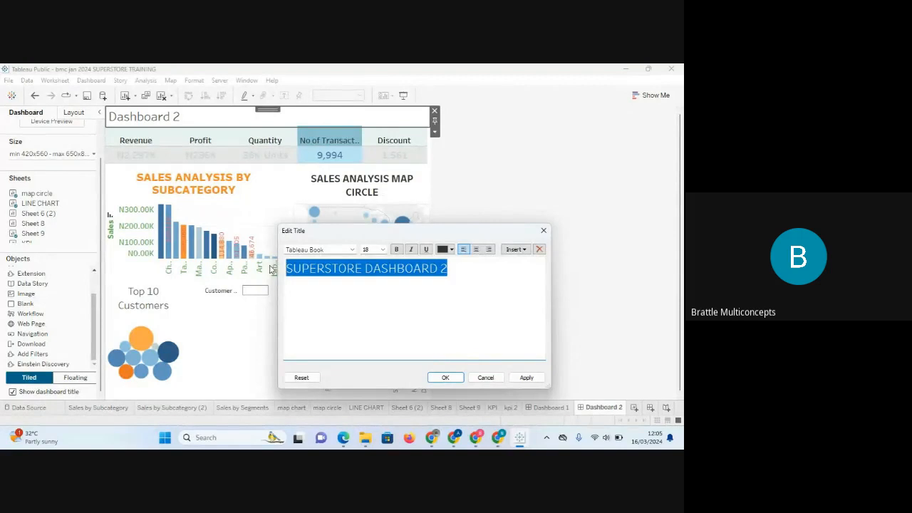
click(475, 251)
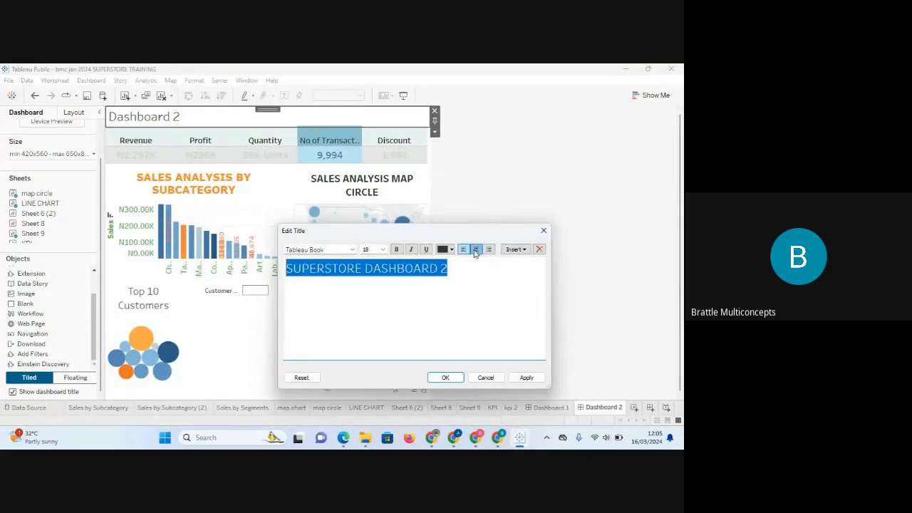
click(396, 250)
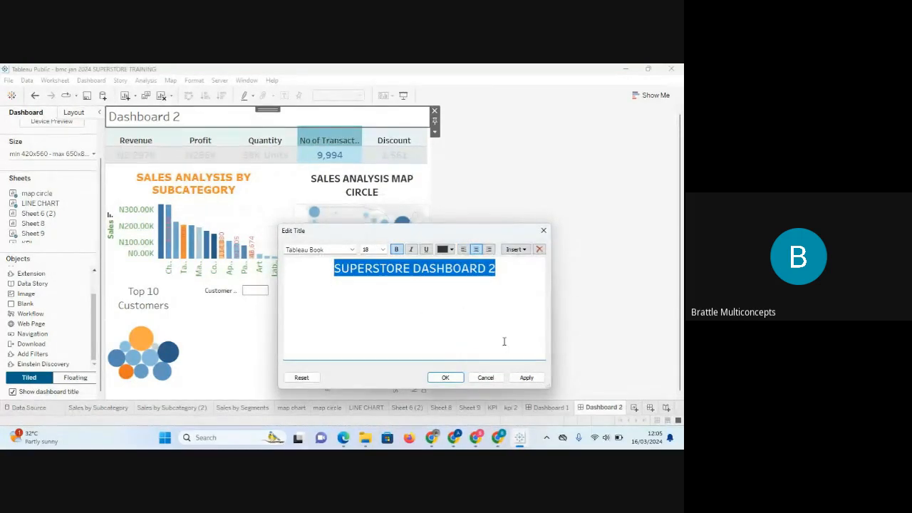
click(526, 379)
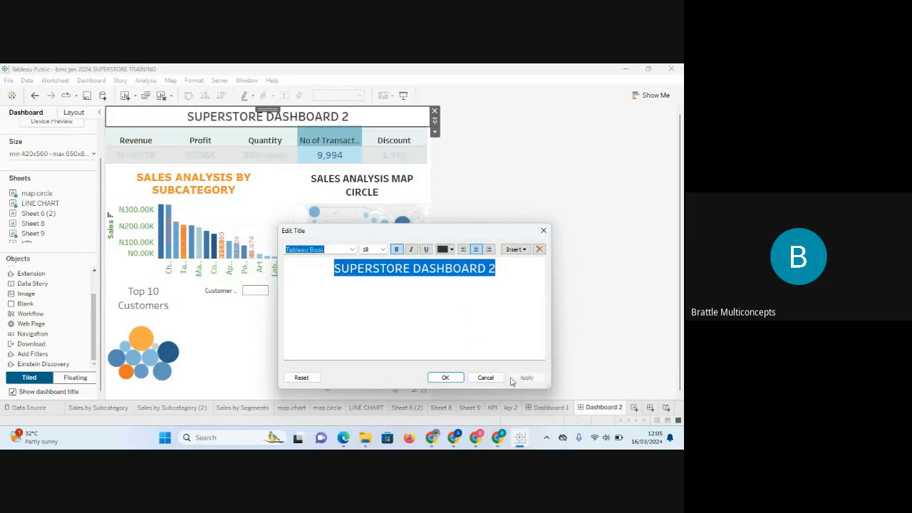
click(445, 377)
click(599, 197)
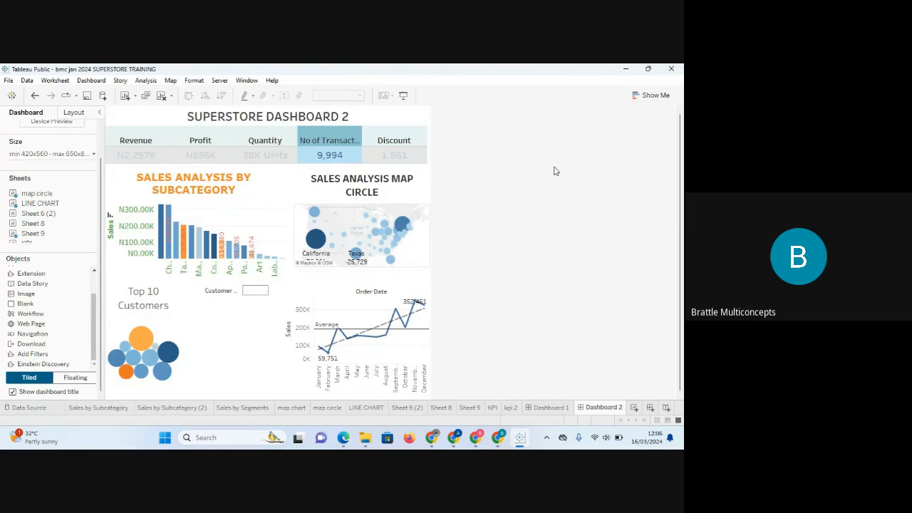
- Review the LINE CHART and Sheet 9 worksheets and compare the layouts of Dashboard 1 and Dashboard 2
click(212, 342)
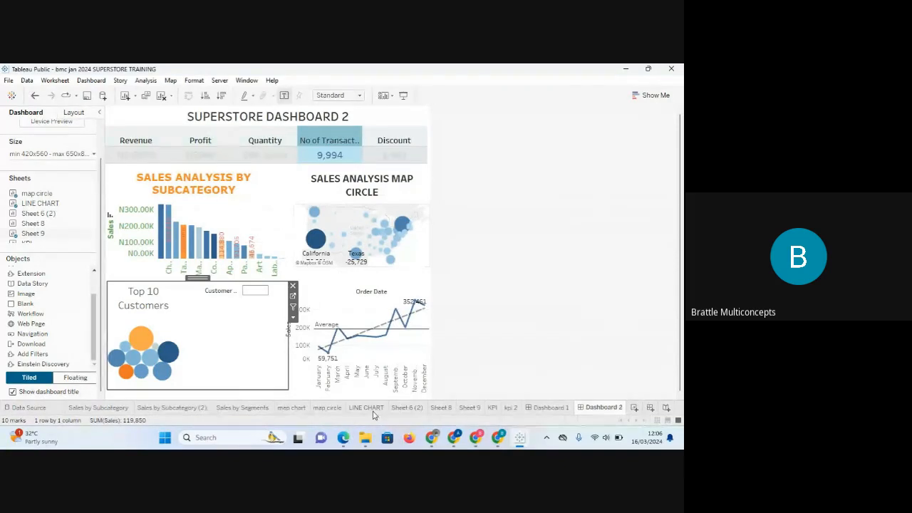
click(352, 411)
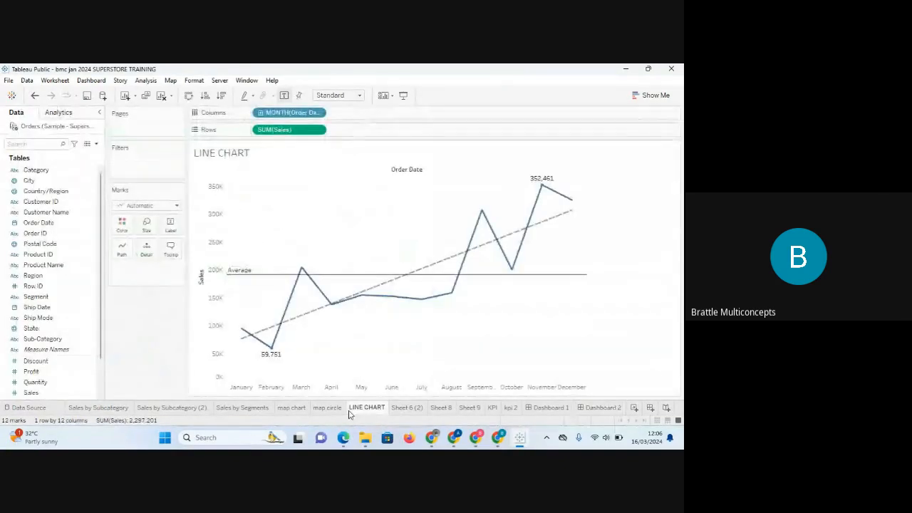
click(470, 411)
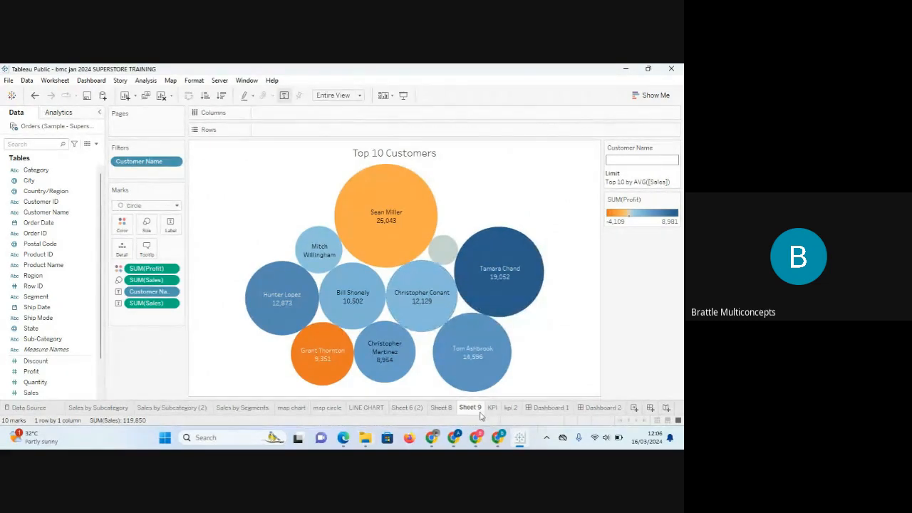
click(567, 407)
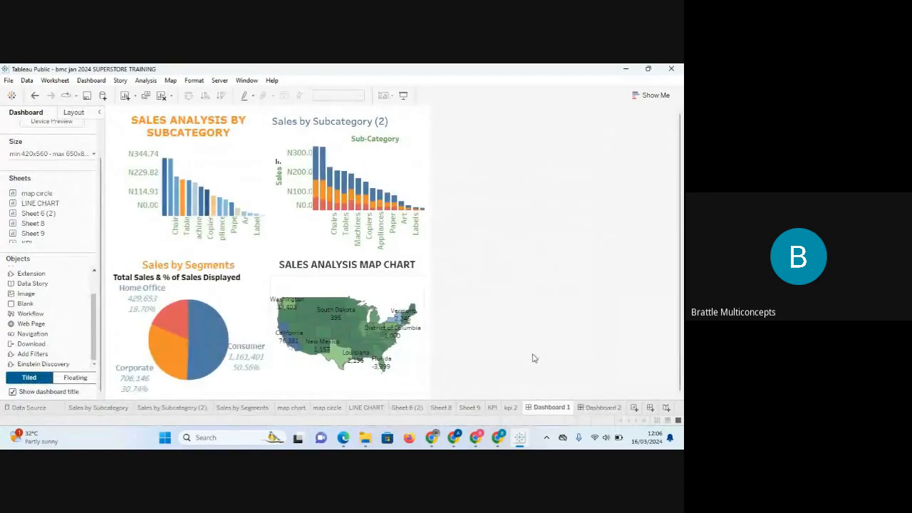
click(602, 407)
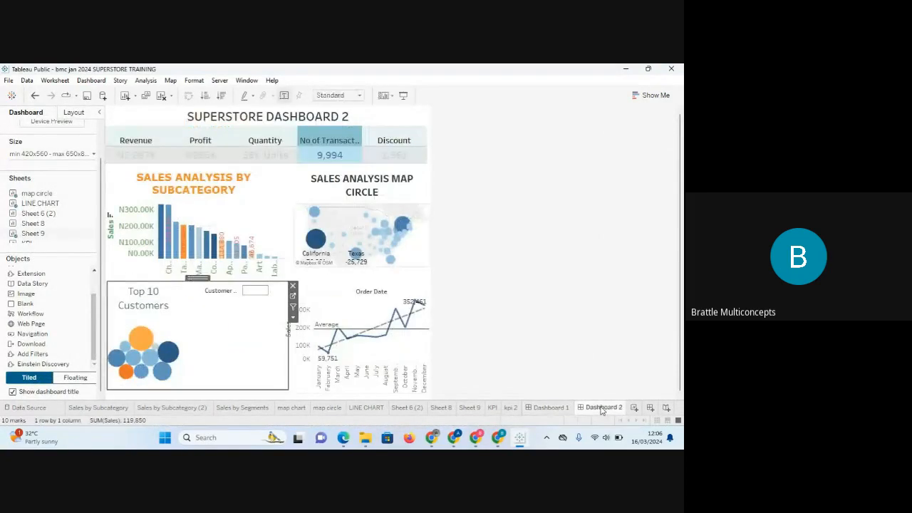
click(548, 407)
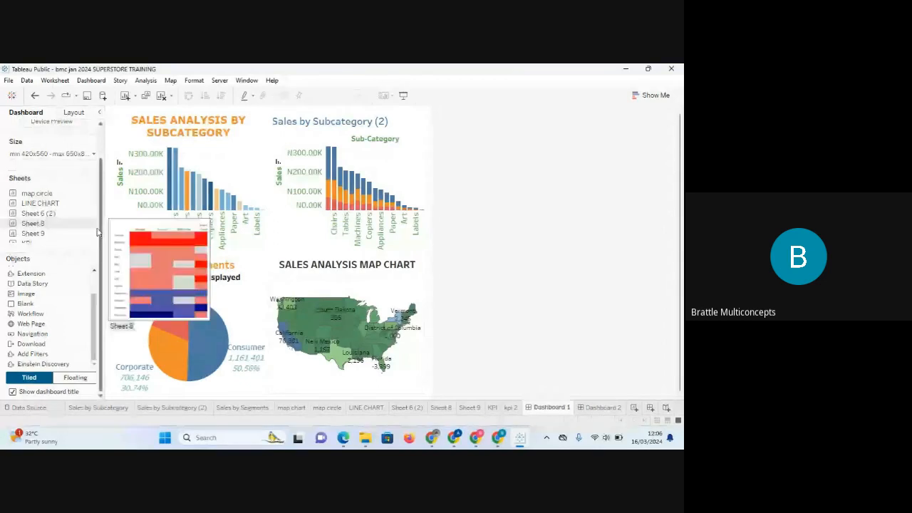
scroll(98, 233, up, 2)
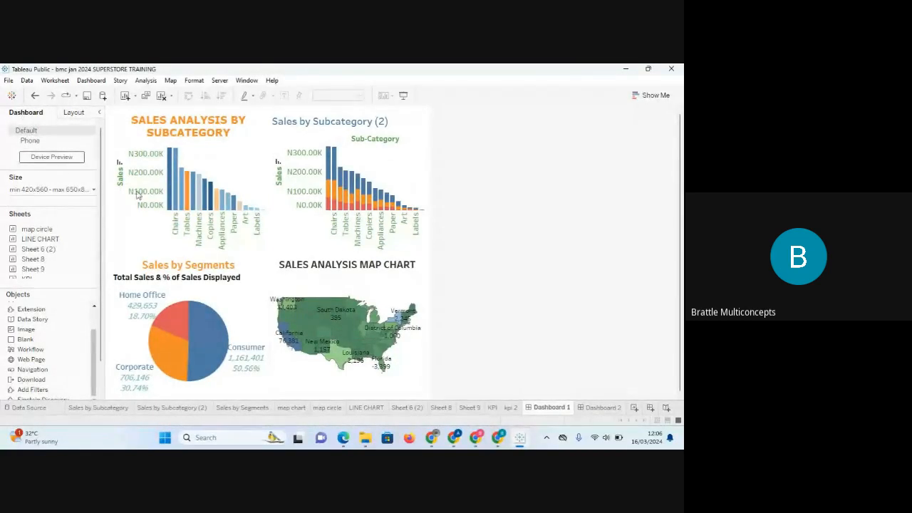
- Create a new dashboard and show its Phone layout in device preview
click(650, 408)
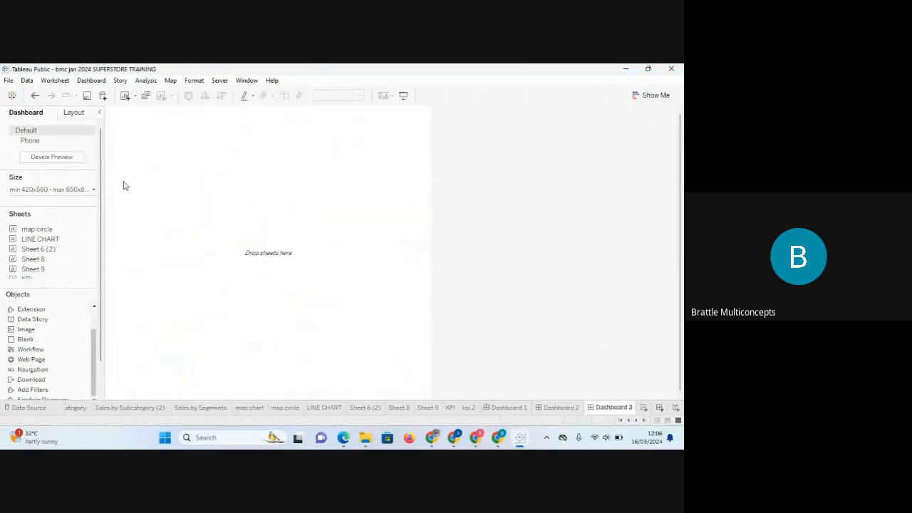
click(32, 142)
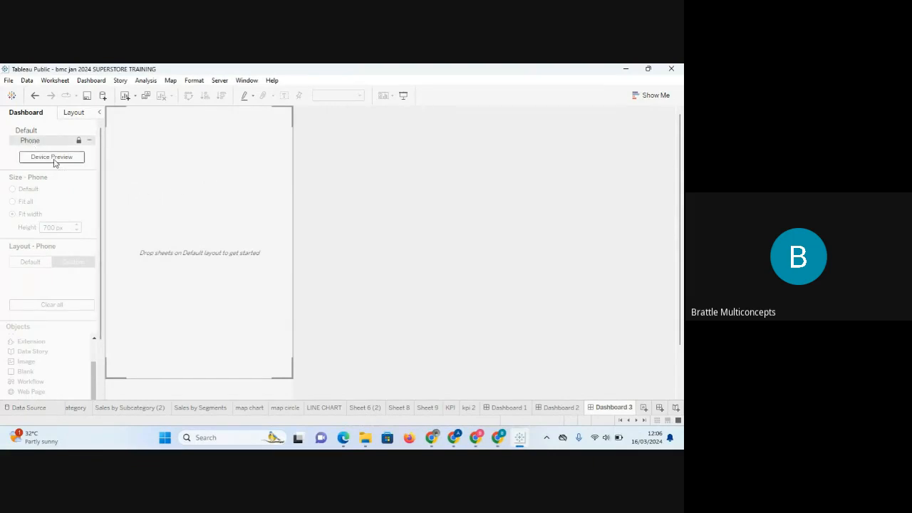
click(53, 157)
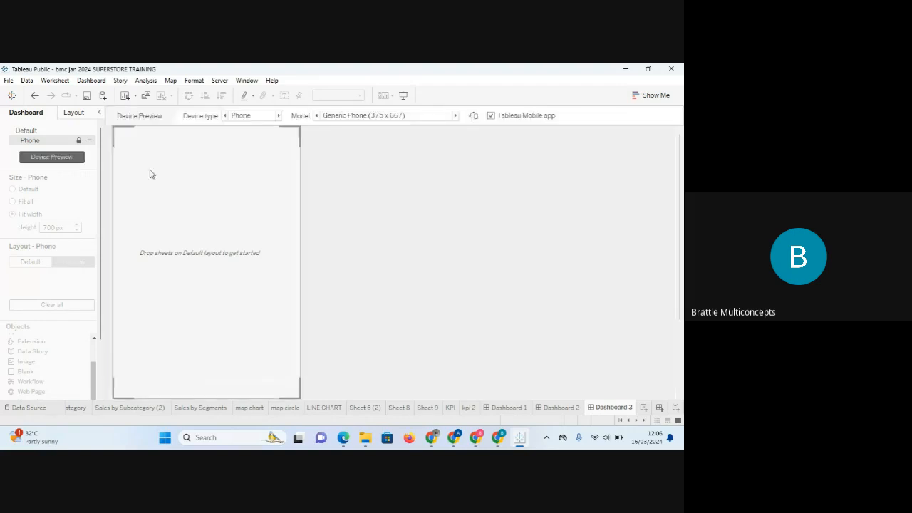
- Unlock the Phone layout of Dashboard 3 for editing and set its size to Fit all
click(80, 114)
click(39, 115)
click(89, 141)
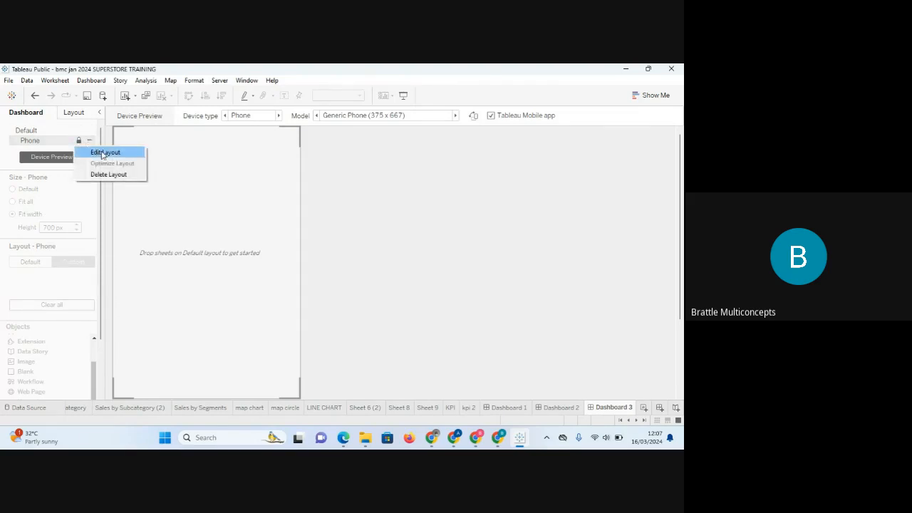
click(104, 153)
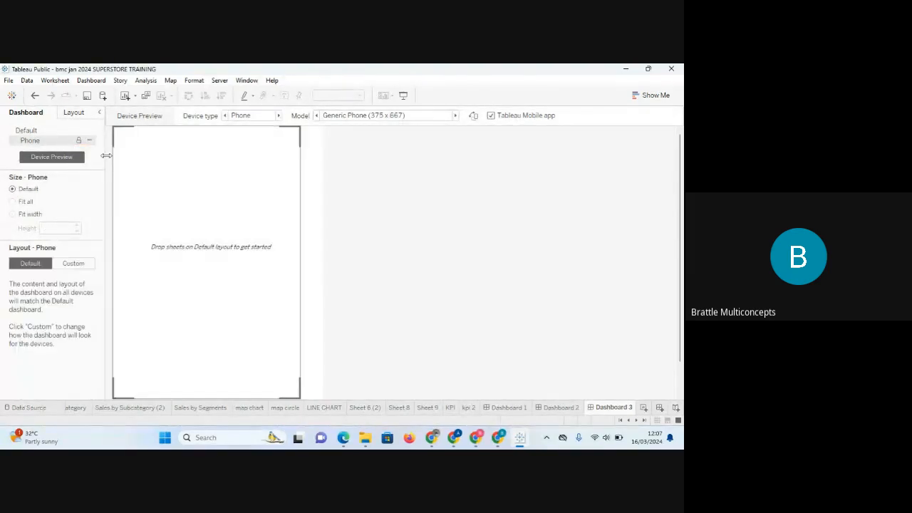
click(13, 202)
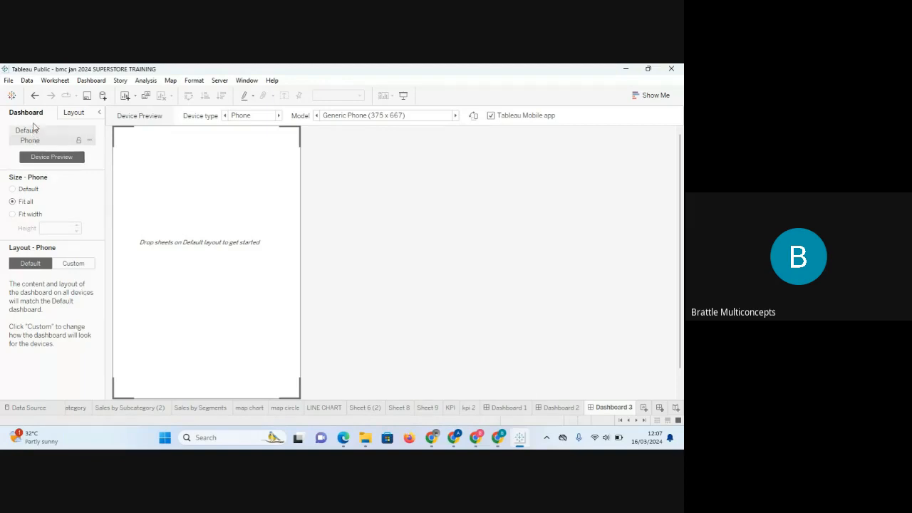
click(89, 114)
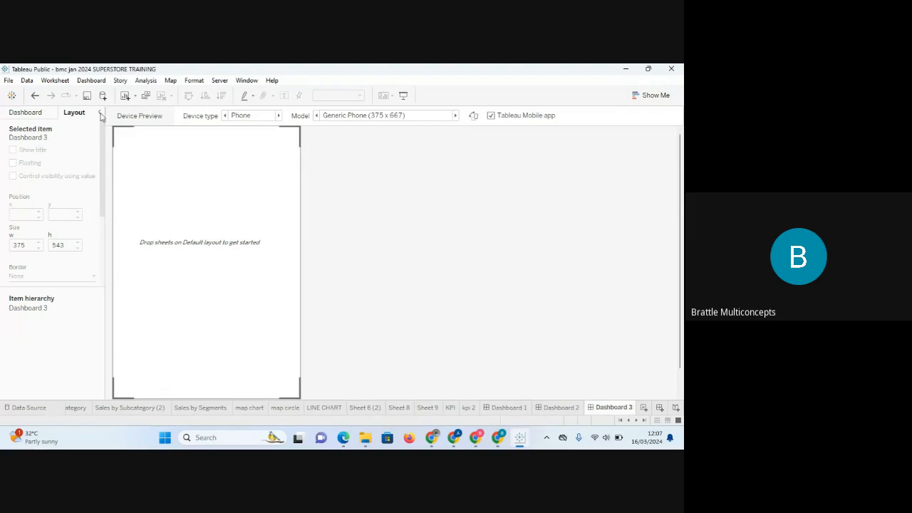
click(28, 116)
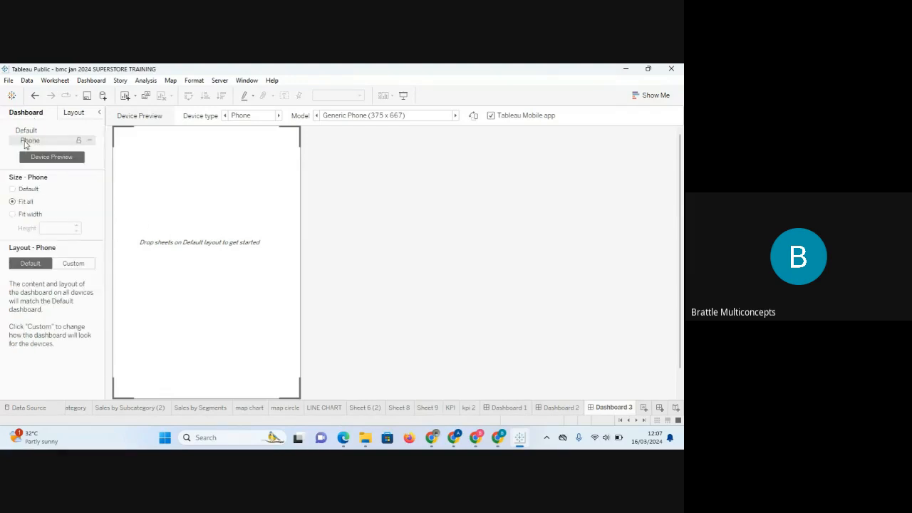
- Switch Dashboard 3 to its Default layout and choose the Range sizing mode
click(26, 132)
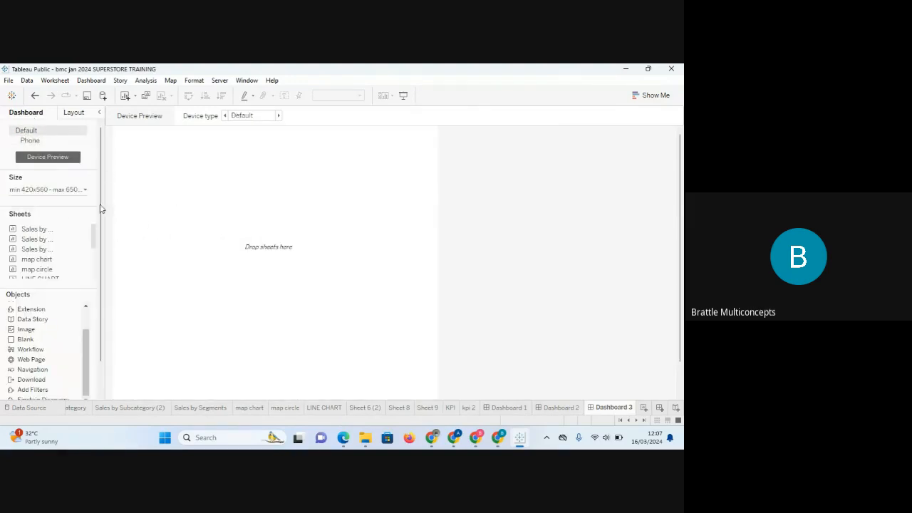
click(59, 189)
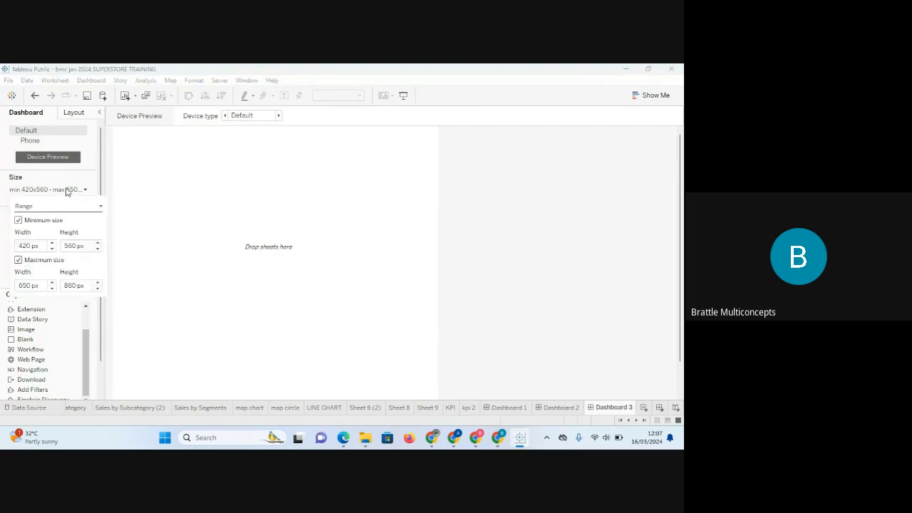
click(66, 190)
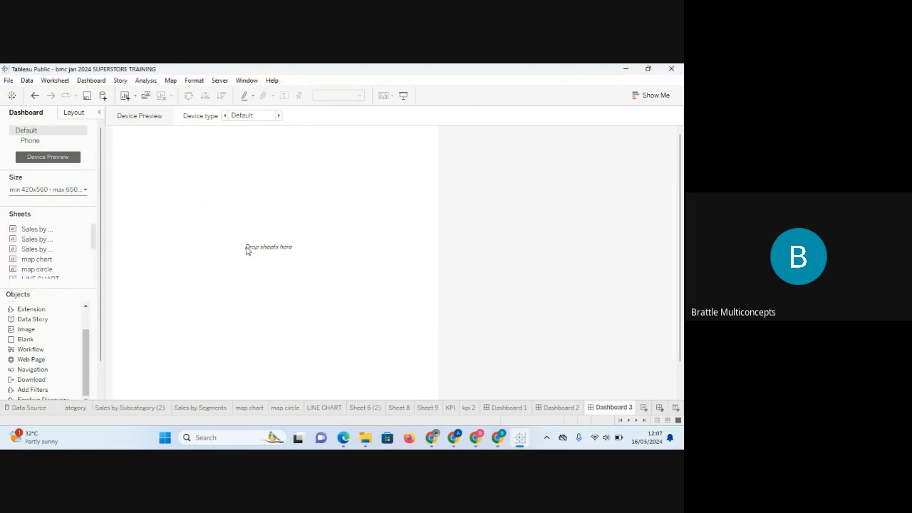
click(84, 191)
click(99, 207)
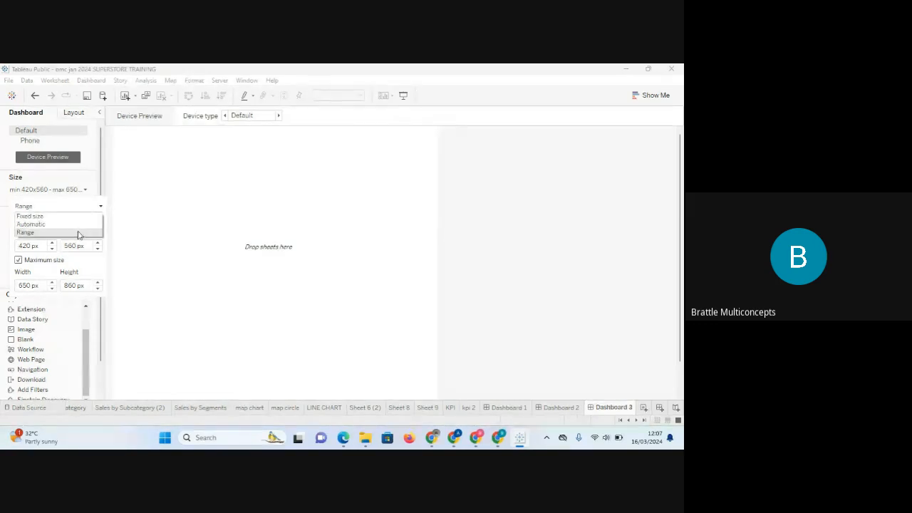
click(79, 233)
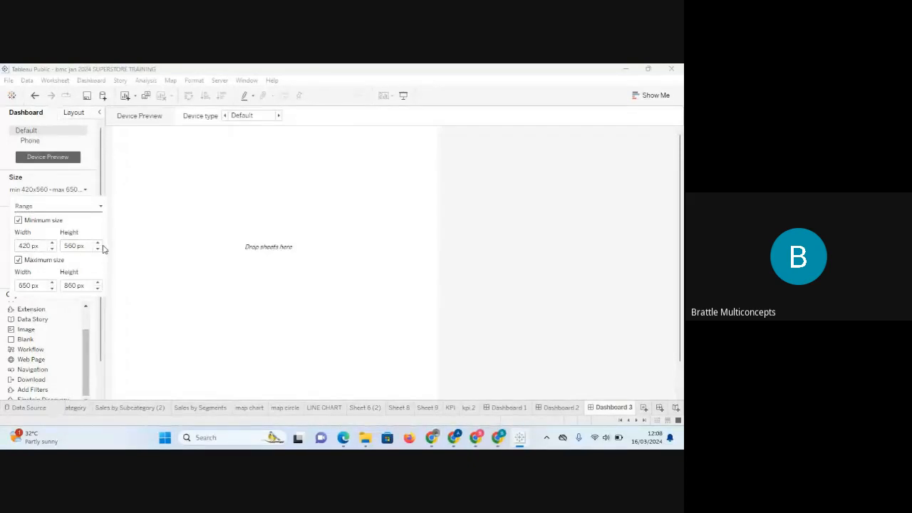
- Set the dashboard size of the Default layout to Automatic
click(96, 208)
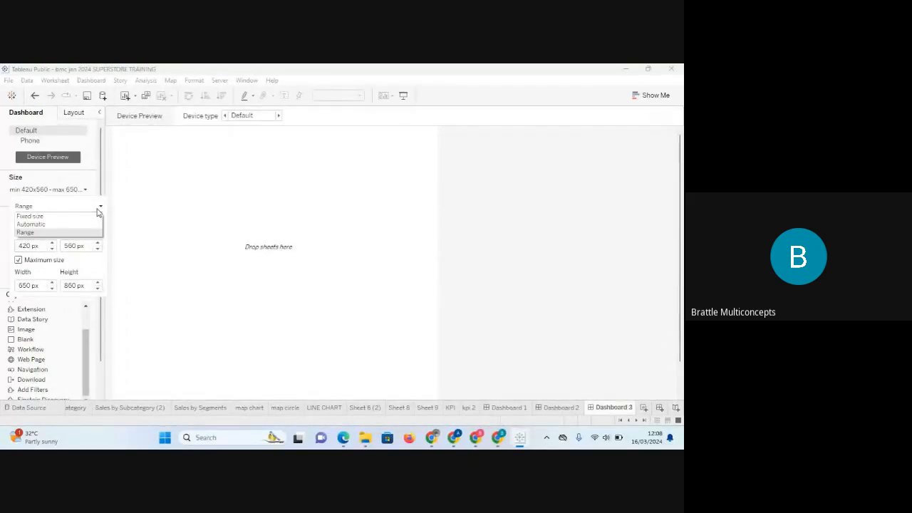
click(72, 224)
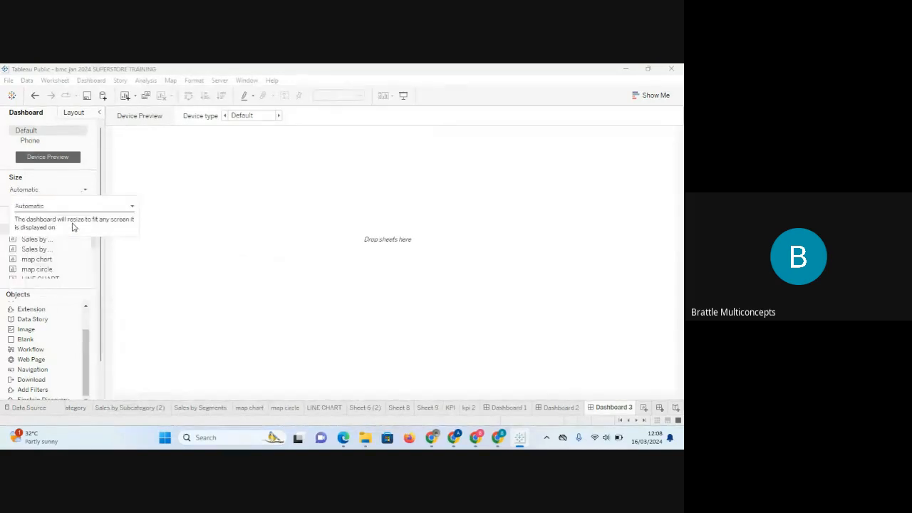
click(336, 210)
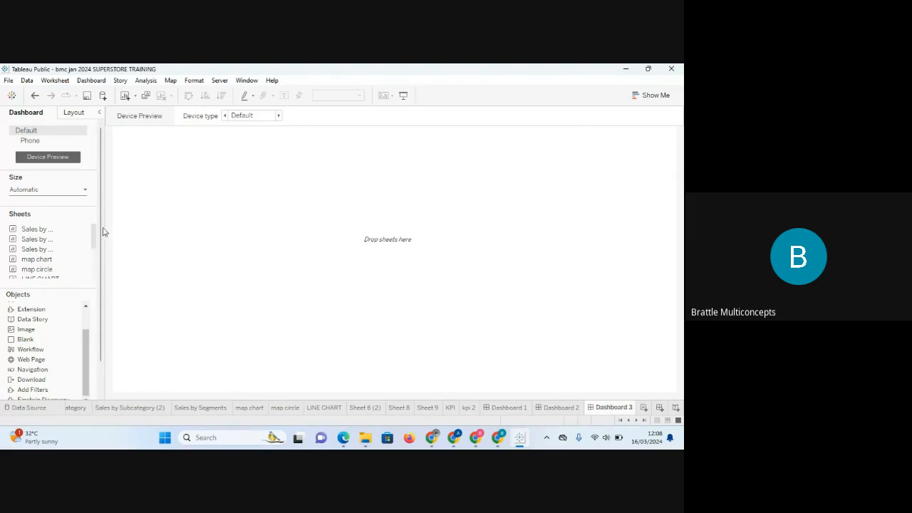
- Set the dashboard to a fixed size of A4 Landscape (1169 x 827) and check the resized canvas
click(79, 191)
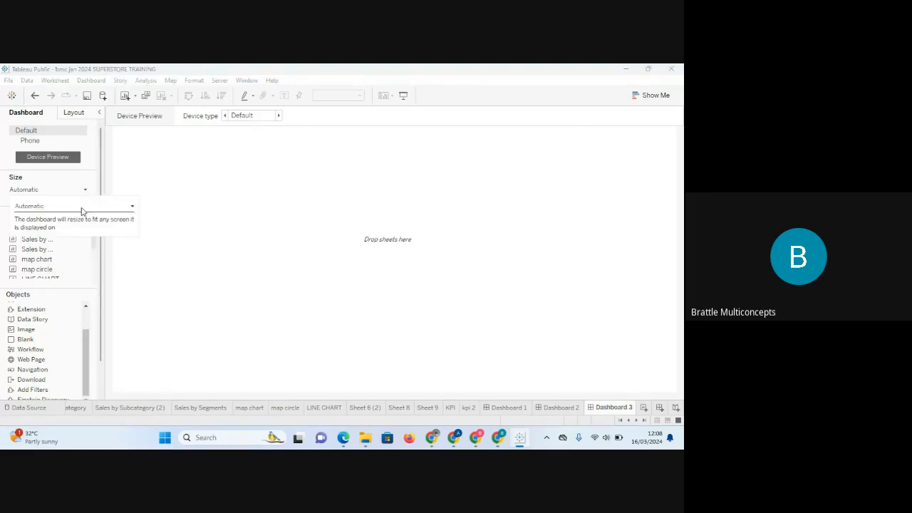
click(84, 196)
click(83, 196)
click(120, 211)
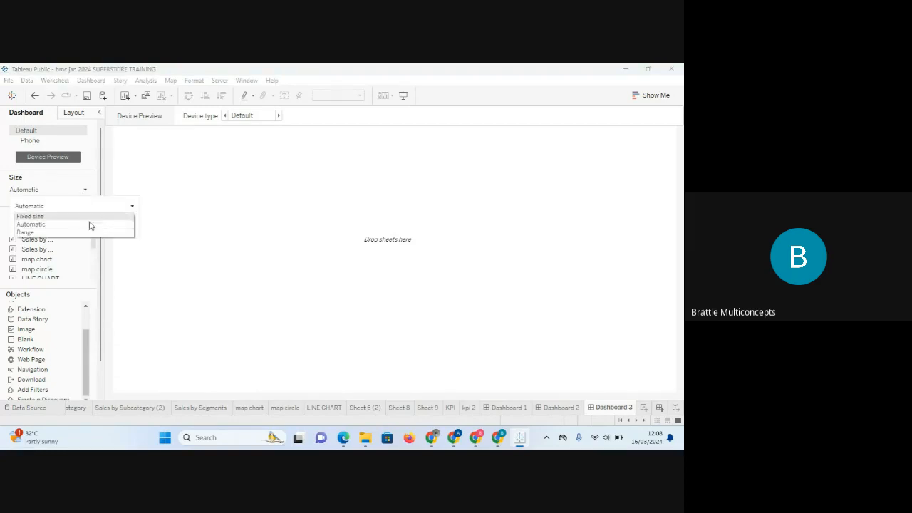
click(88, 216)
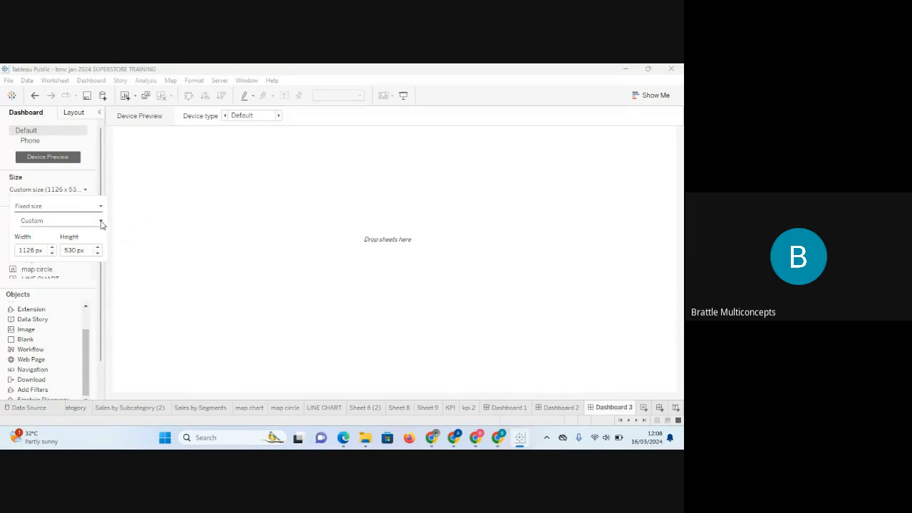
click(100, 222)
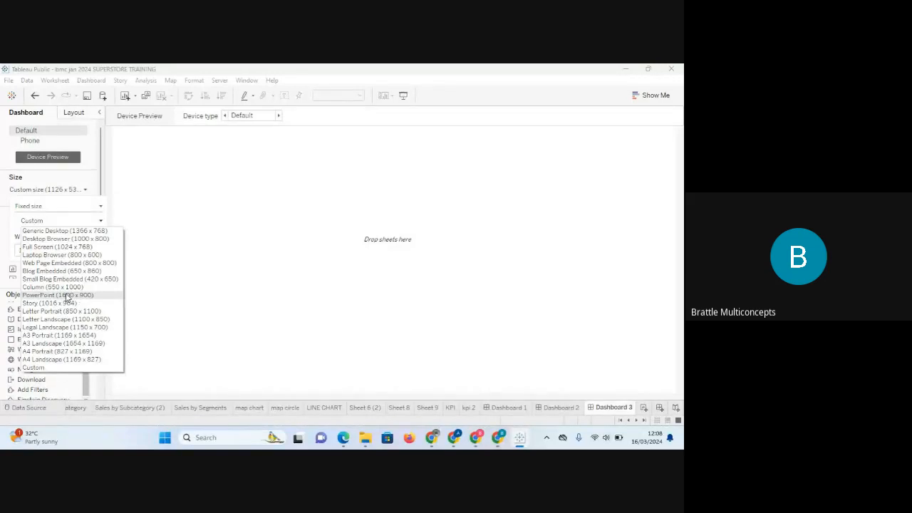
click(70, 360)
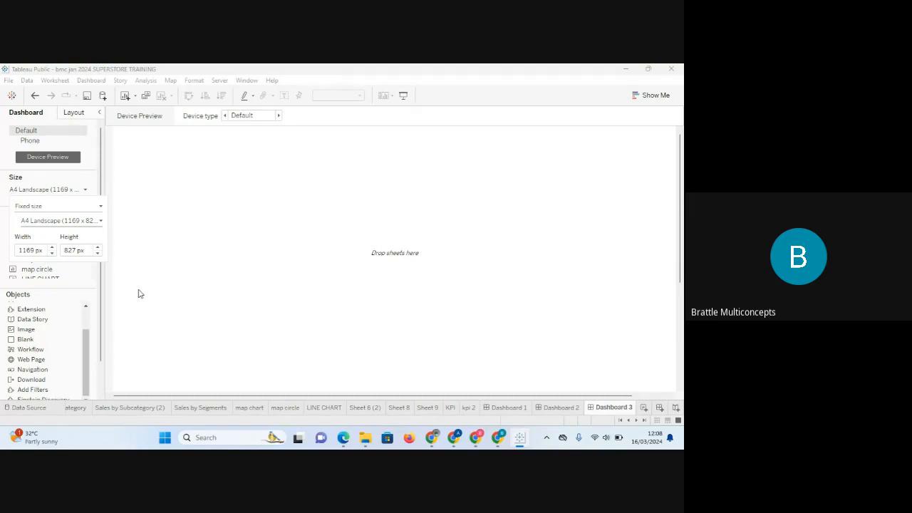
click(129, 230)
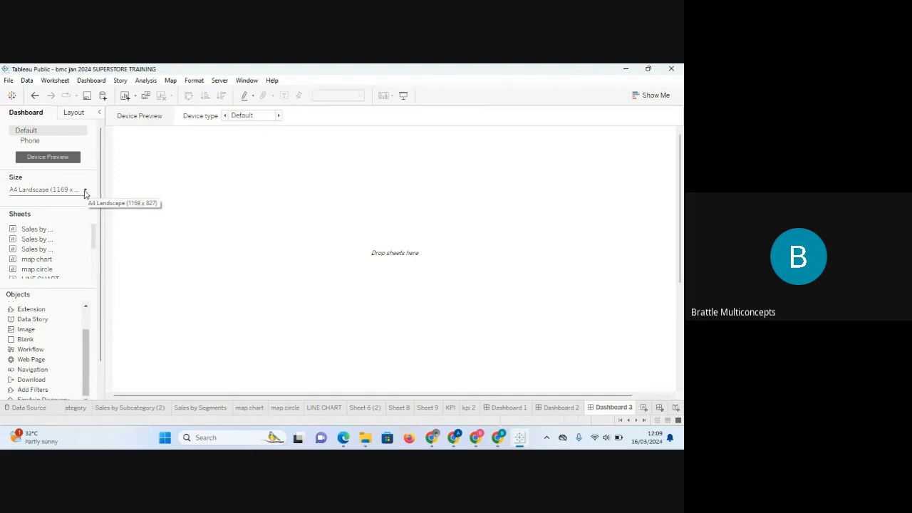
drag(682, 181, 682, 286)
drag(682, 328, 683, 238)
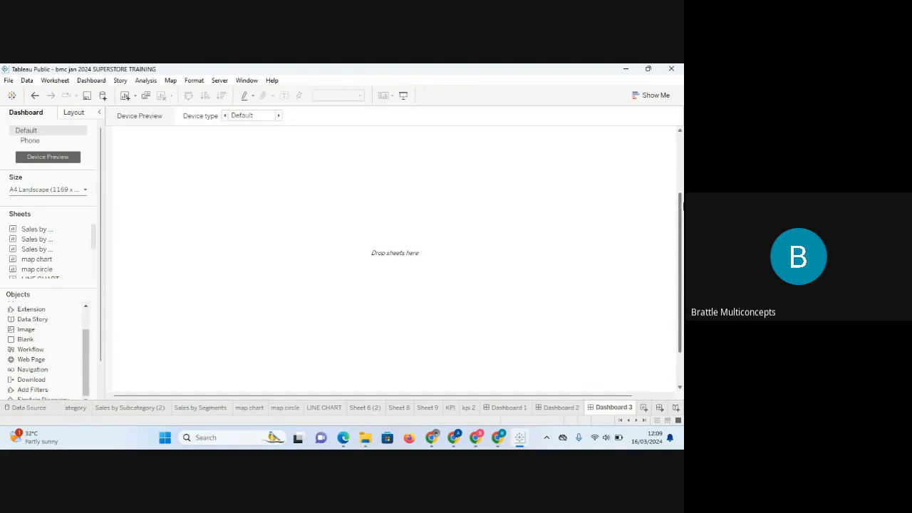
drag(683, 184, 682, 142)
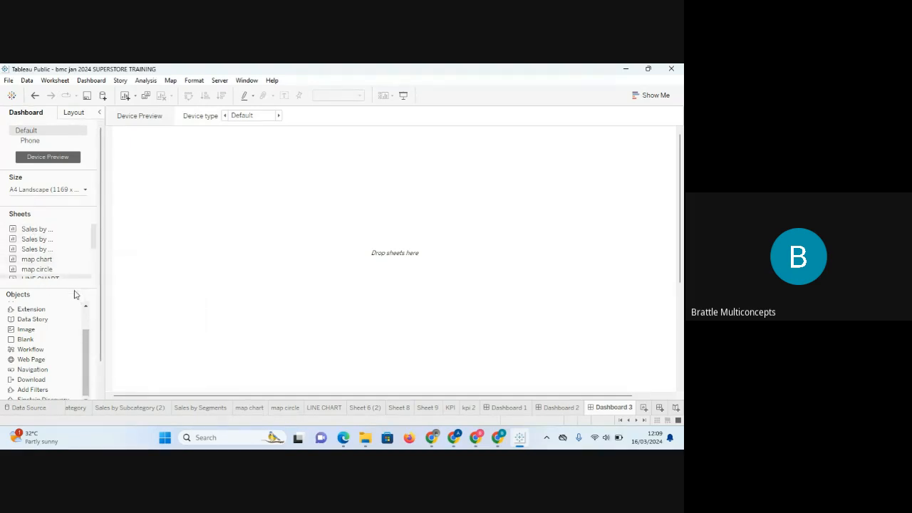
- Place a tiled horizontal container over the empty canvas and add a second horizontal container to it
scroll(85, 338, up, 1)
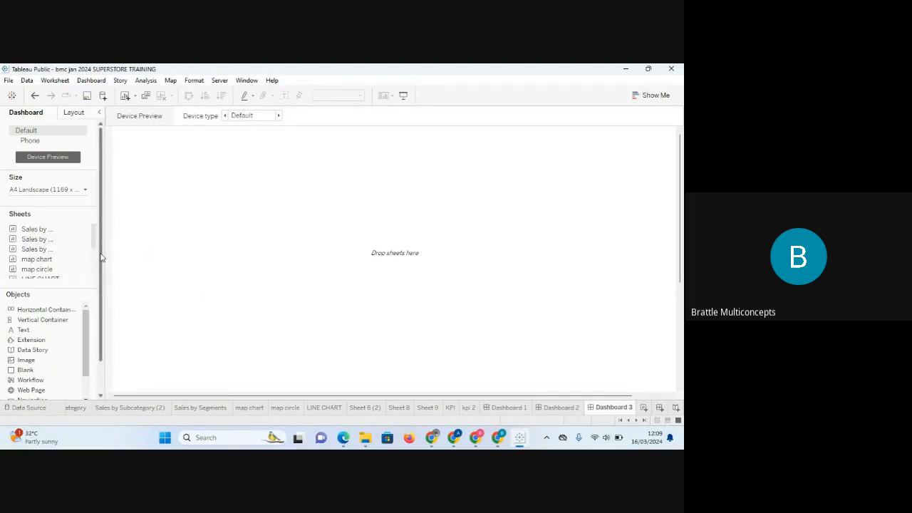
scroll(99, 285, down, 1)
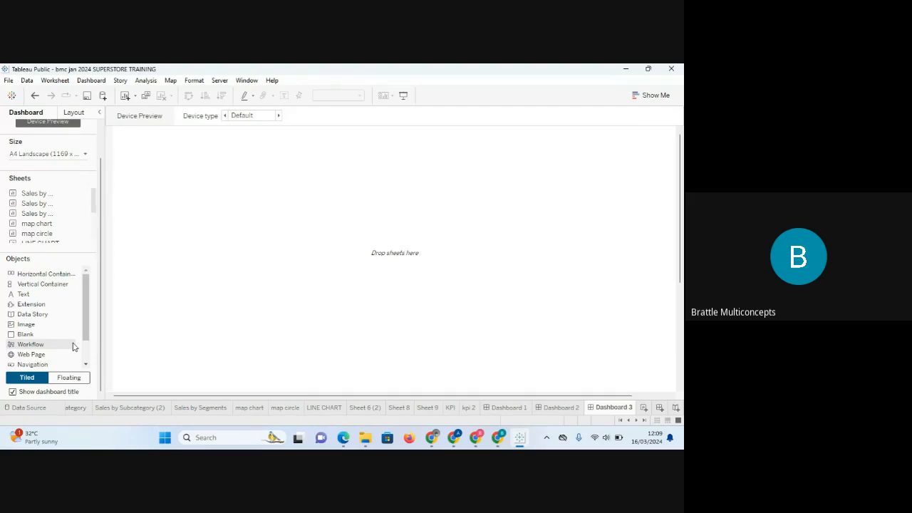
click(40, 275)
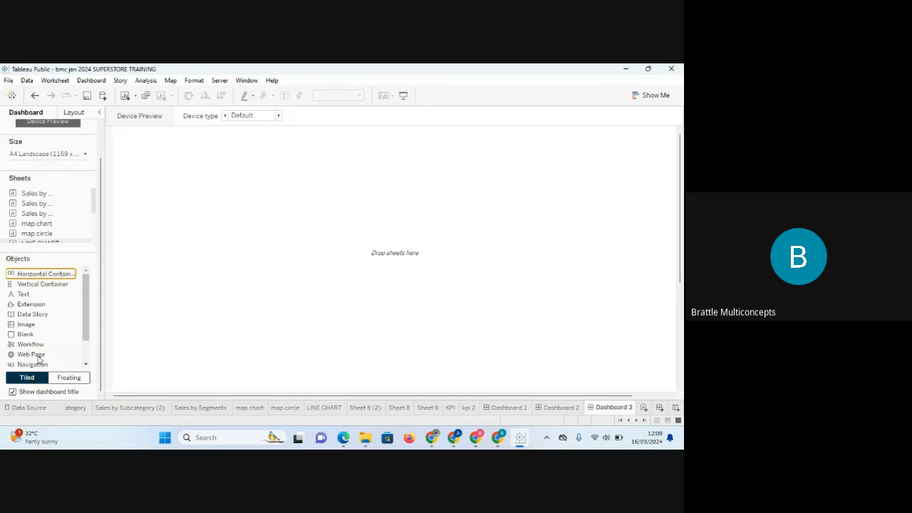
drag(45, 277, 340, 246)
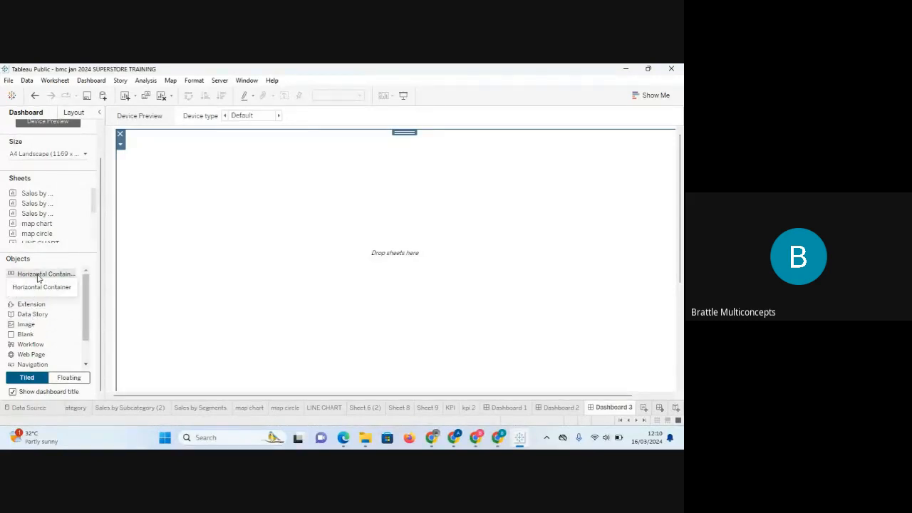
drag(38, 277, 551, 283)
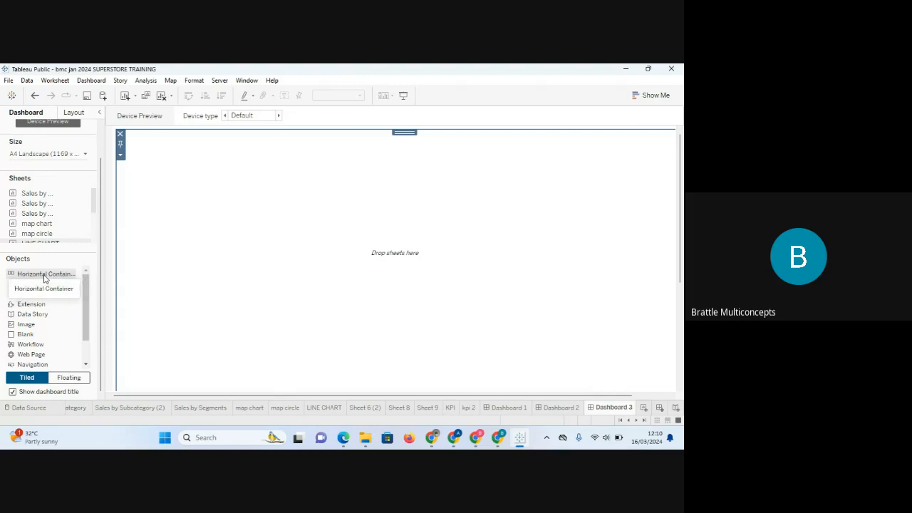
- Add a horizontal container along the canvas's left edge and another across its top half
drag(44, 277, 125, 257)
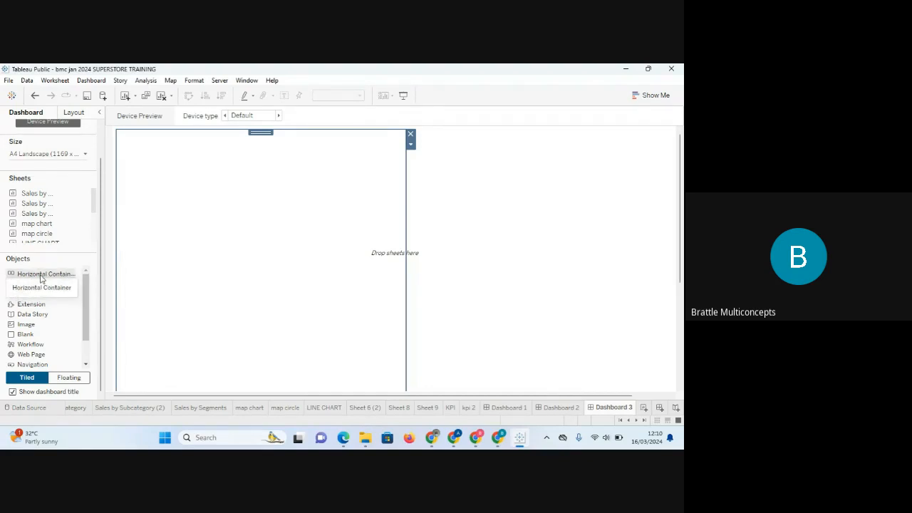
drag(41, 278, 188, 182)
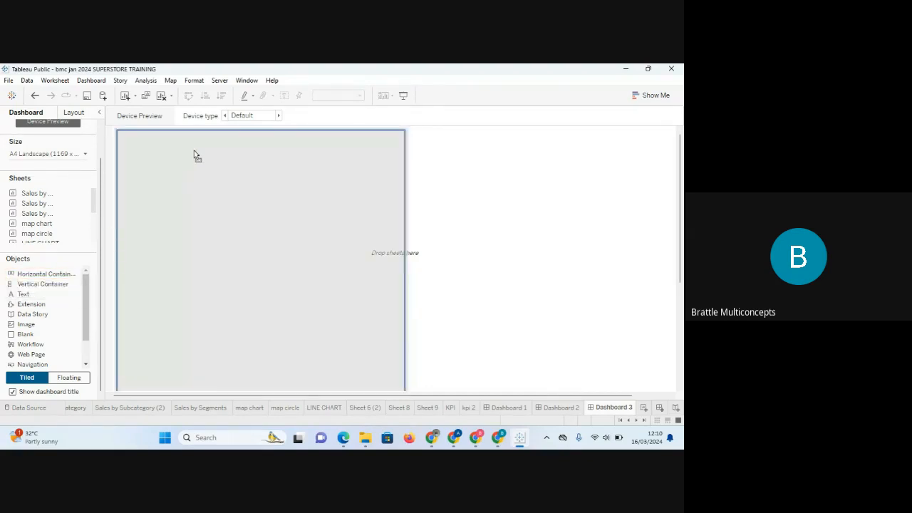
drag(194, 150, 374, 130)
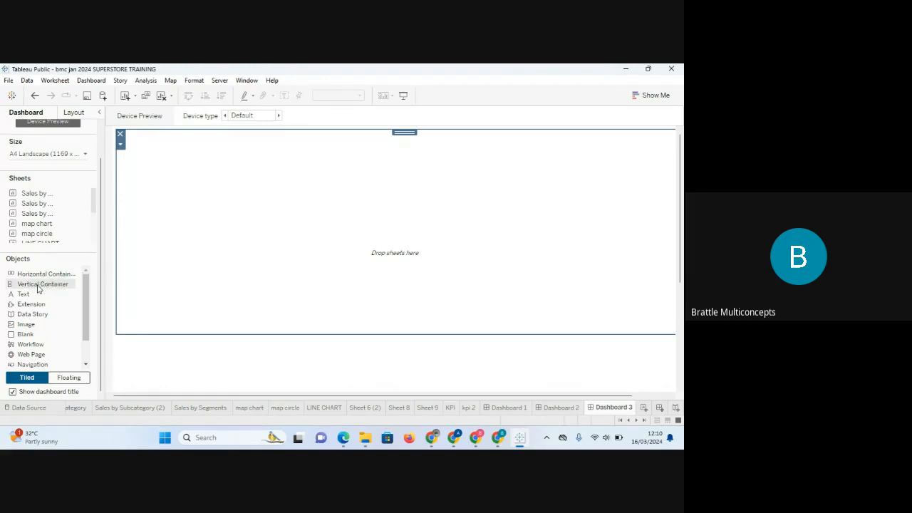
- Add a vertical container along the left edge of the dashboard and narrow it to a slim column
drag(39, 287, 114, 240)
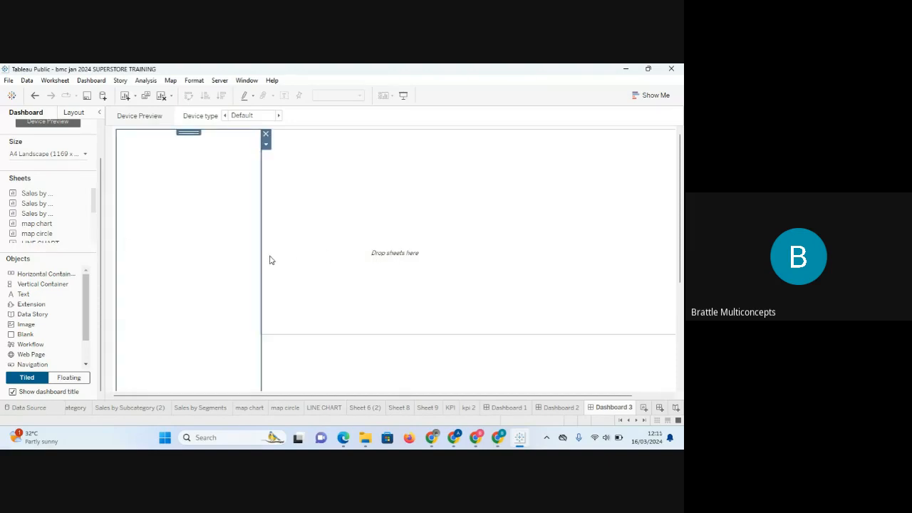
drag(261, 271, 207, 271)
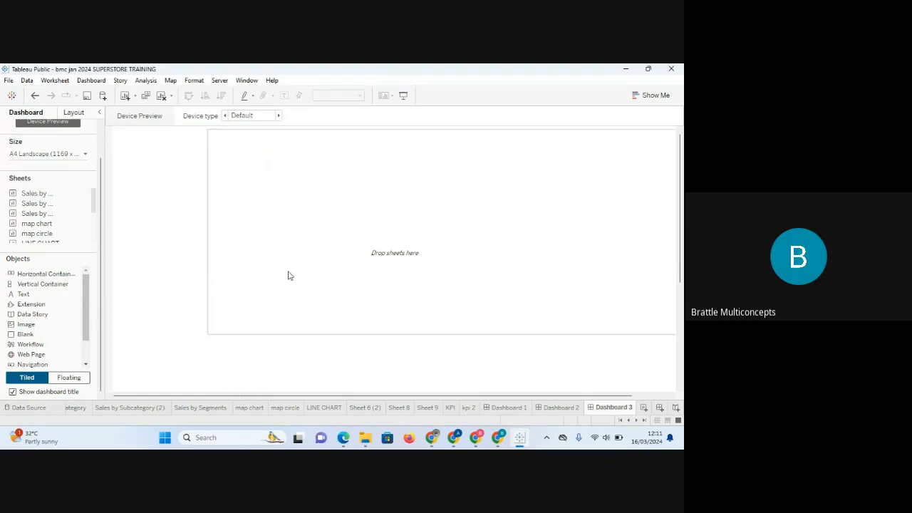
click(189, 304)
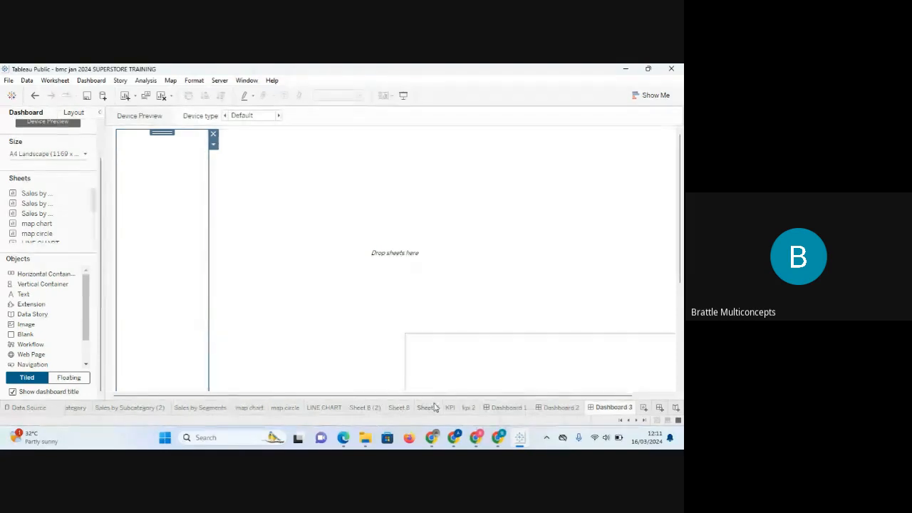
- Switch to the Google Meet call, mute the microphone and turn it back on
mouse_move(454, 438)
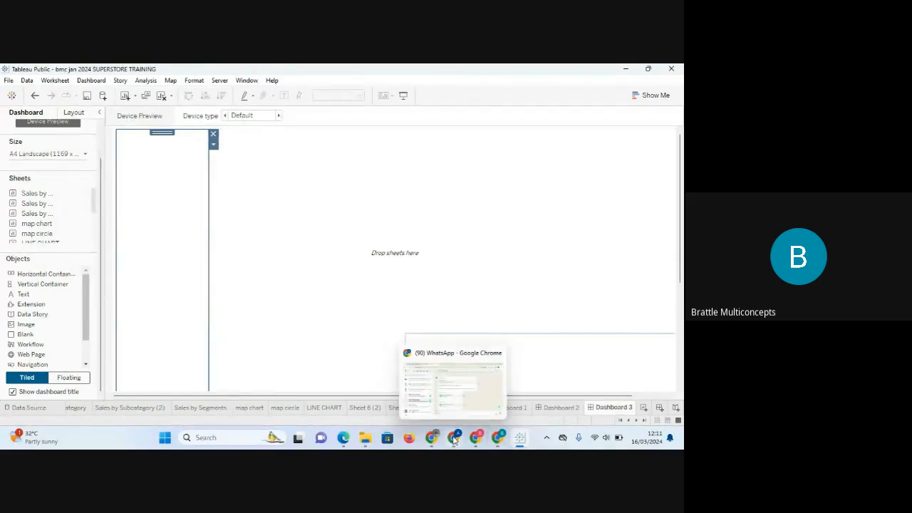
click(498, 438)
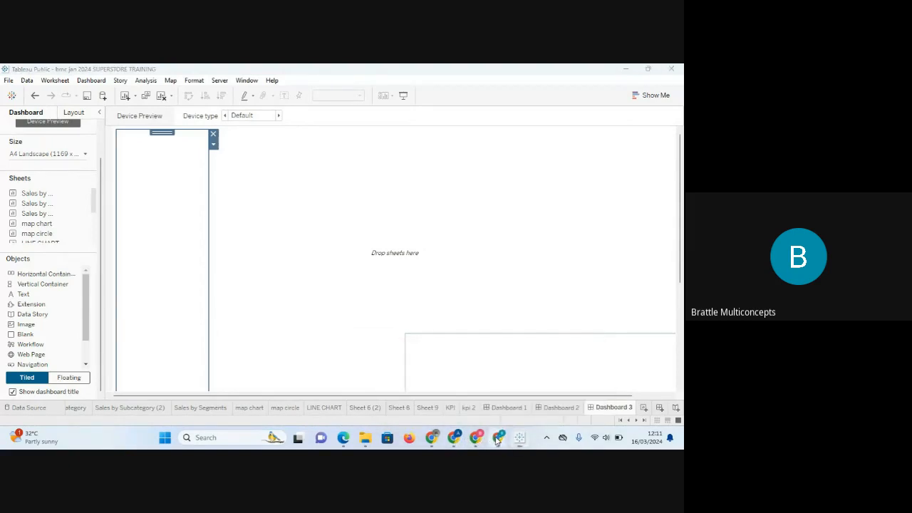
click(440, 389)
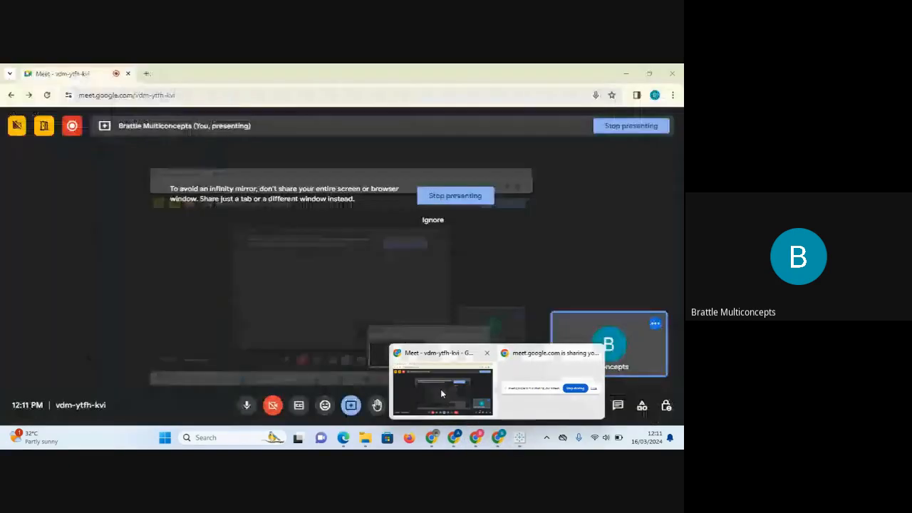
click(244, 410)
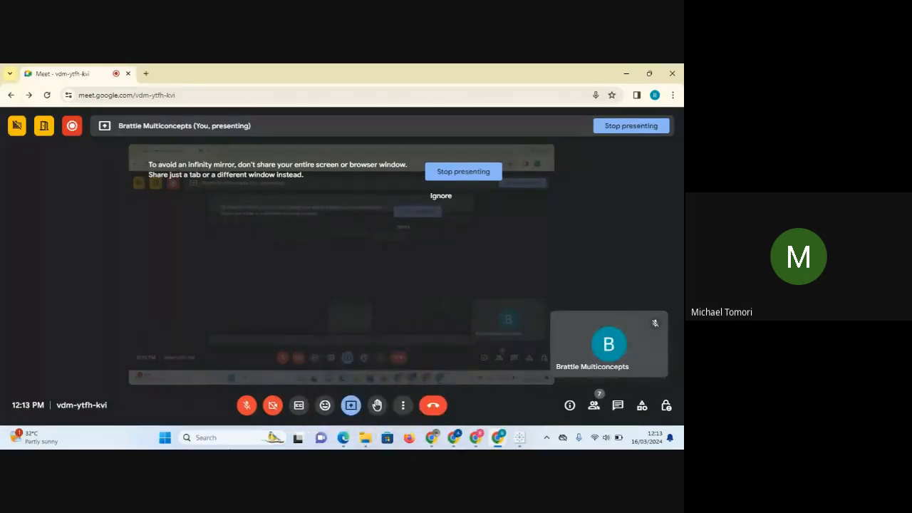
click(246, 405)
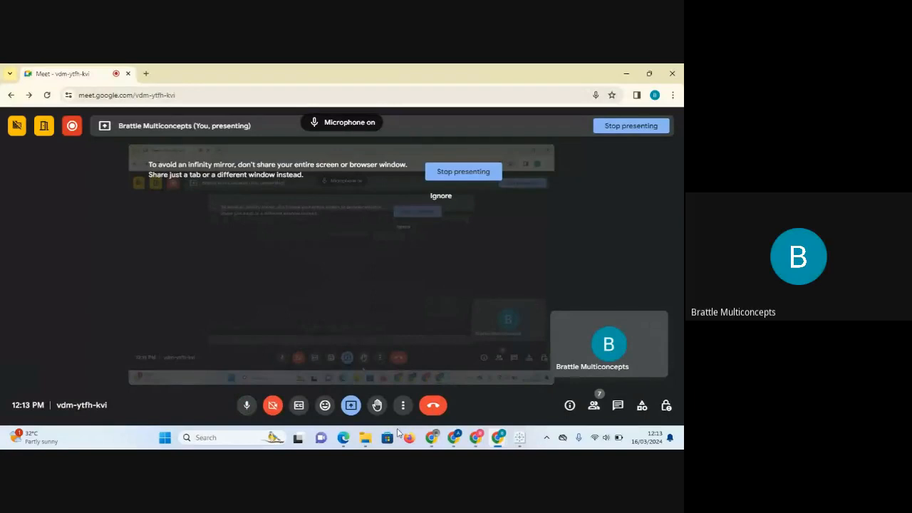
- Return from the Google Meet call to the Tableau Public dashboard
mouse_move(528, 447)
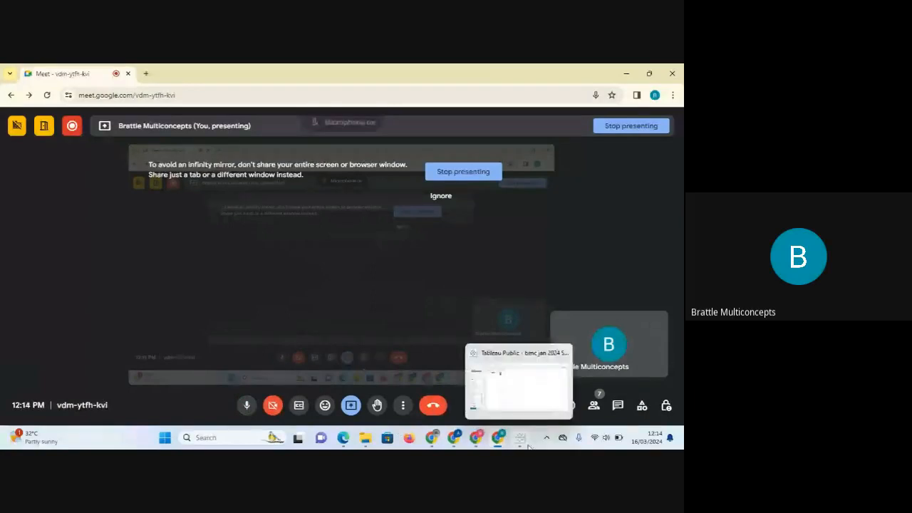
click(524, 403)
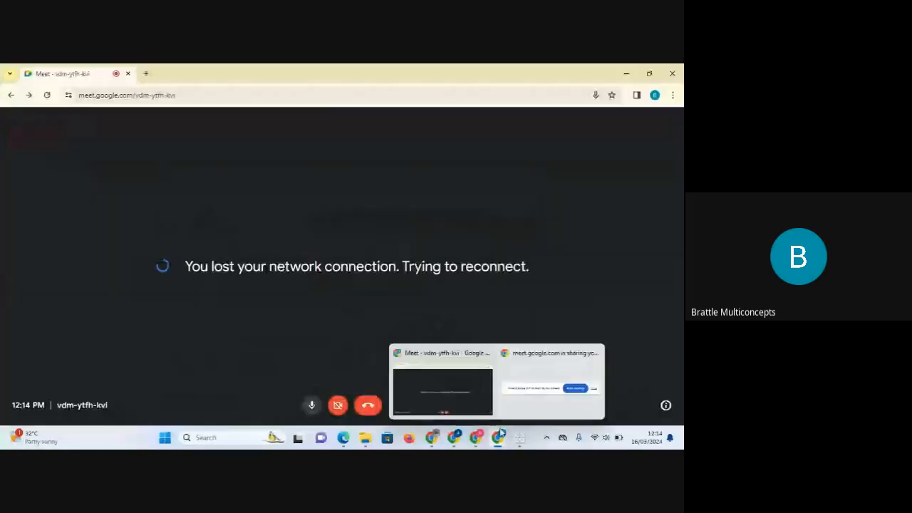
click(519, 440)
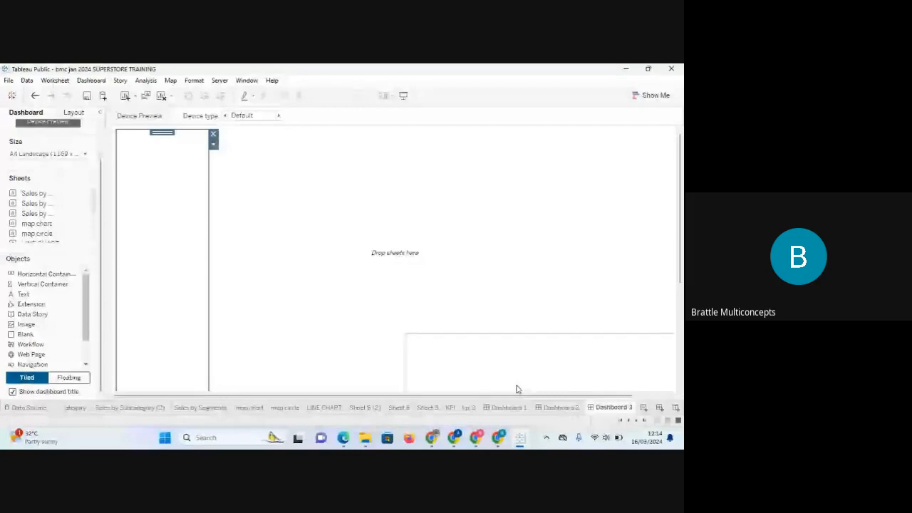
- Switch to the Google Meet call and return to the Tableau Public dashboard
click(496, 442)
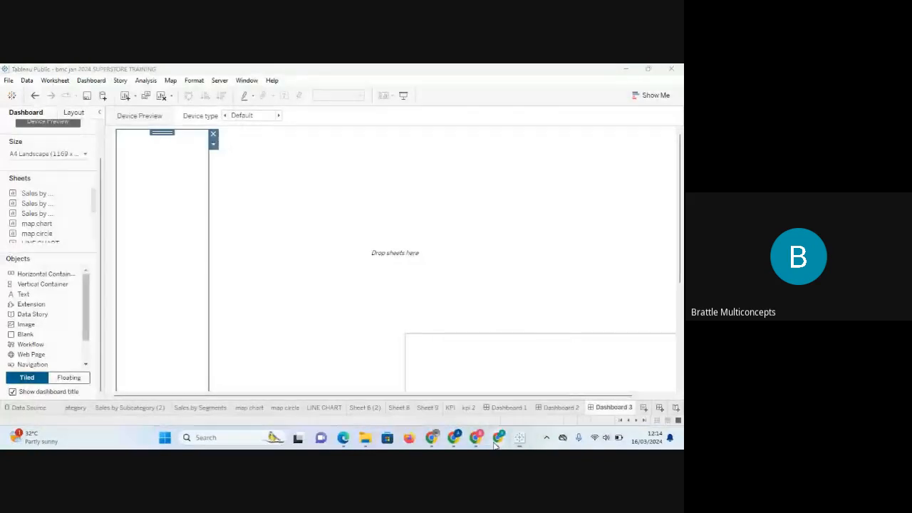
click(442, 392)
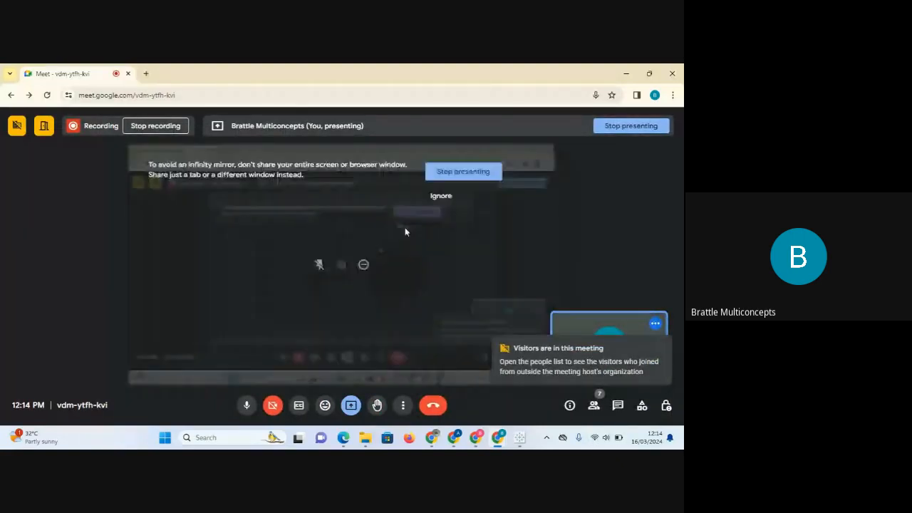
click(520, 438)
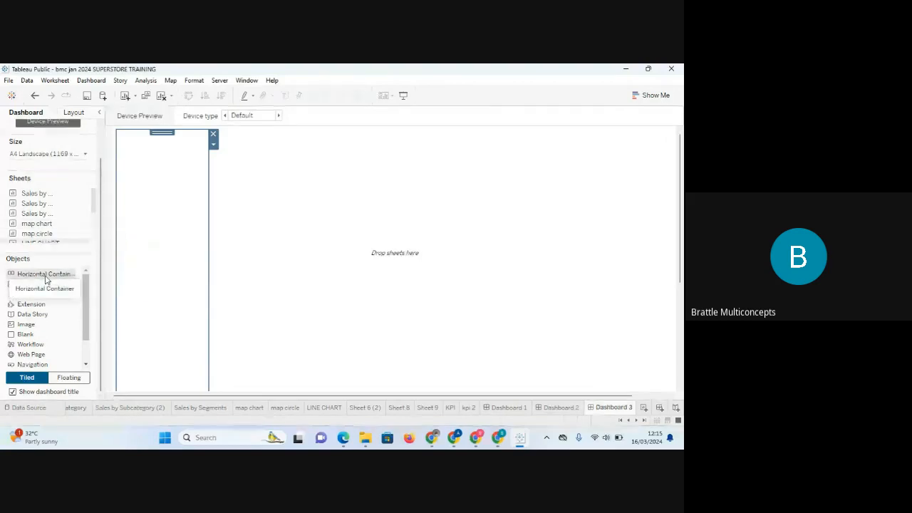
drag(45, 279, 682, 344)
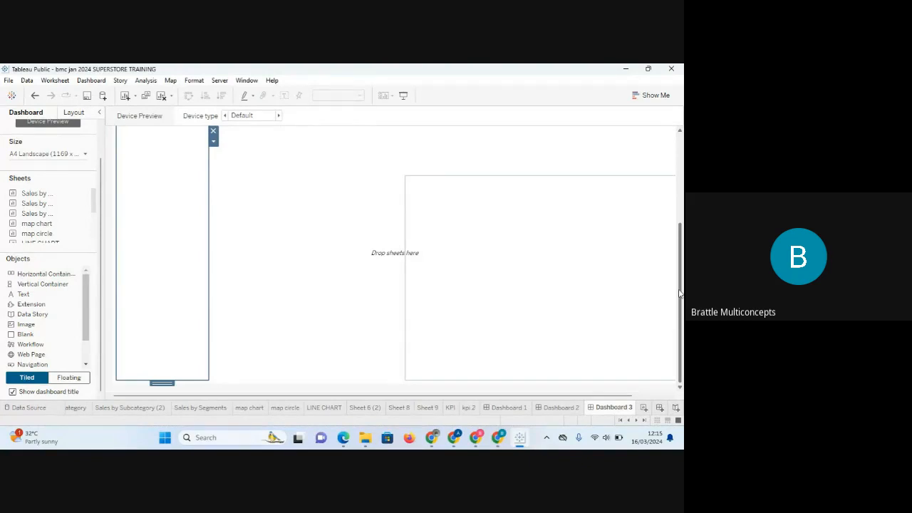
drag(680, 243, 682, 139)
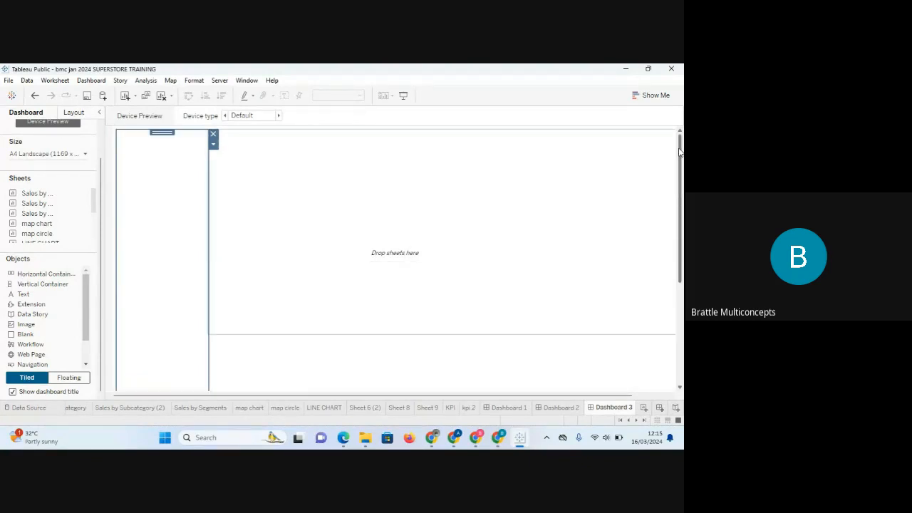
mouse_move(85, 217)
mouse_move(85, 217)
mouse_down()
mouse_move(142, 136)
mouse_move(219, 148)
mouse_up()
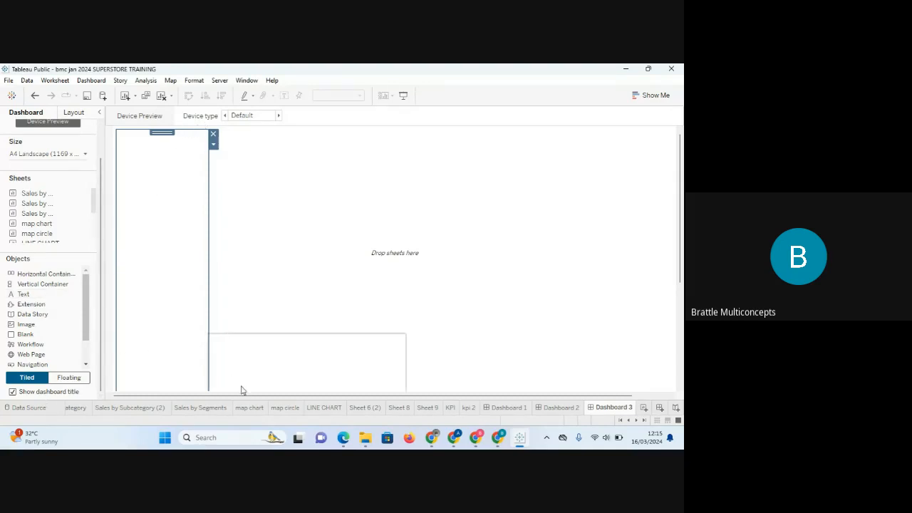
- Open Dashboard 1, add a horizontal container across its full top edge and shrink it to a slim strip
click(548, 408)
mouse_move(319, 246)
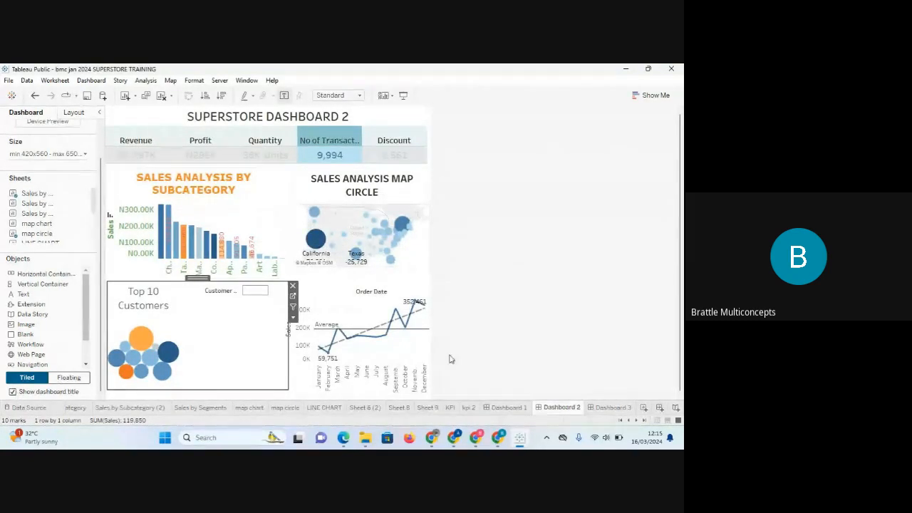
click(507, 408)
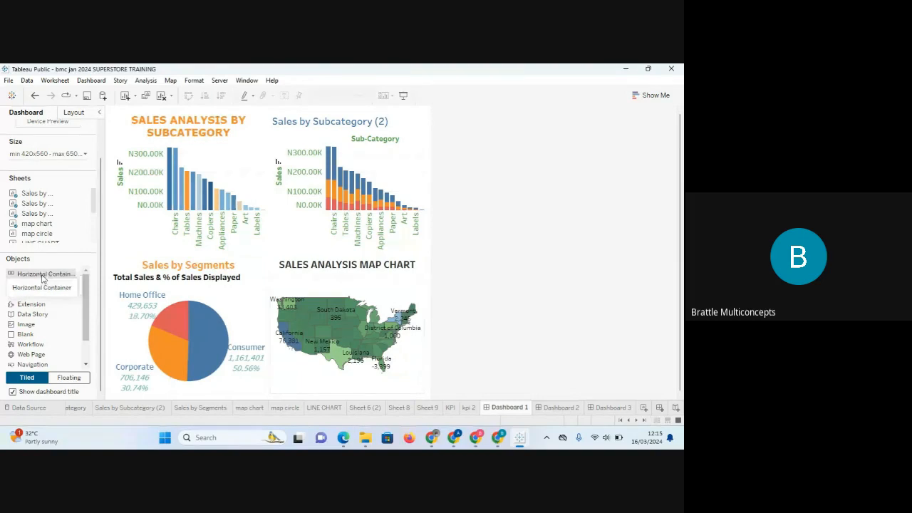
drag(42, 278, 272, 119)
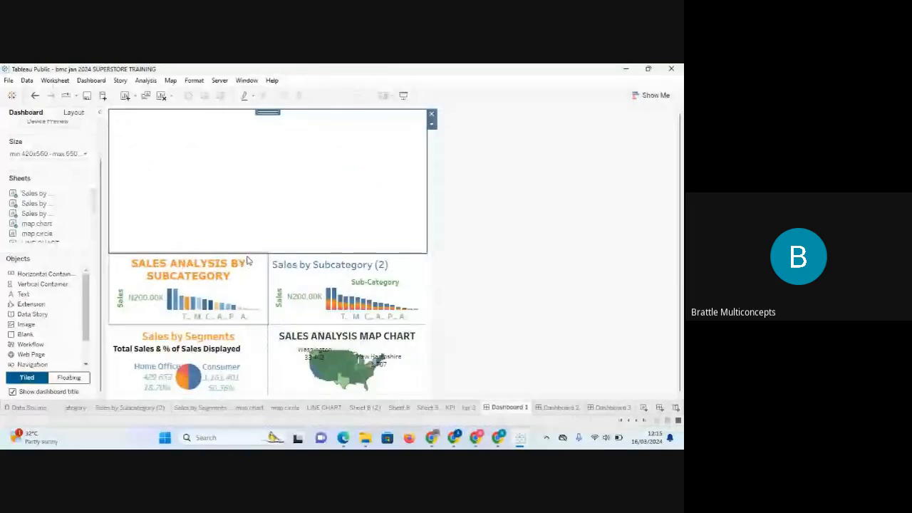
drag(248, 261, 271, 133)
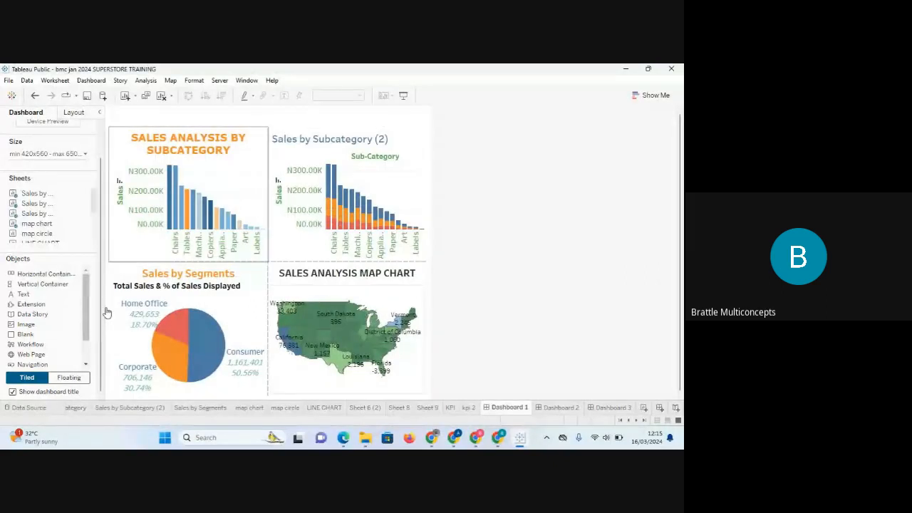
- Insert a text object reading "BMC JAN 2024 FIRST DASHBOARD" between the empty container and the charts
drag(41, 283, 256, 128)
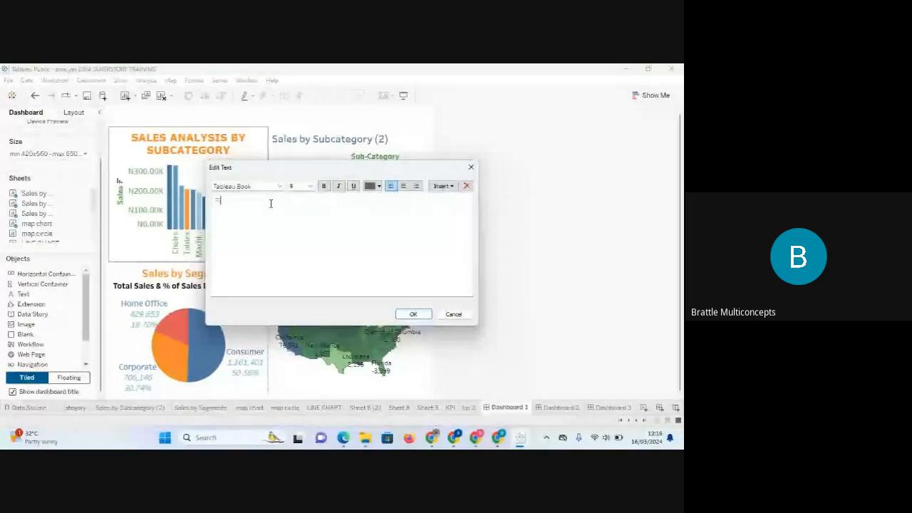
text(FIESR)
key(BackSpace)
key(BackSpace)
key(BackSpace)
key(BackSpace)
text(MC)
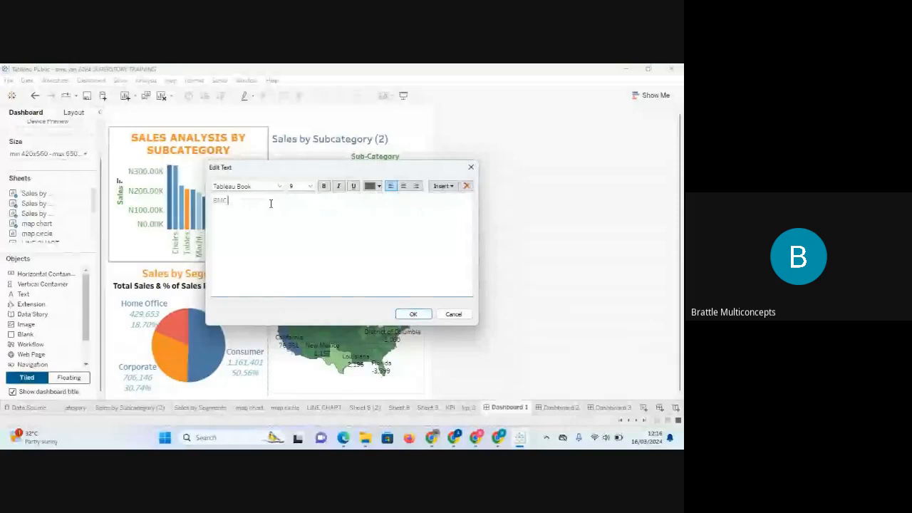
text( JAN)
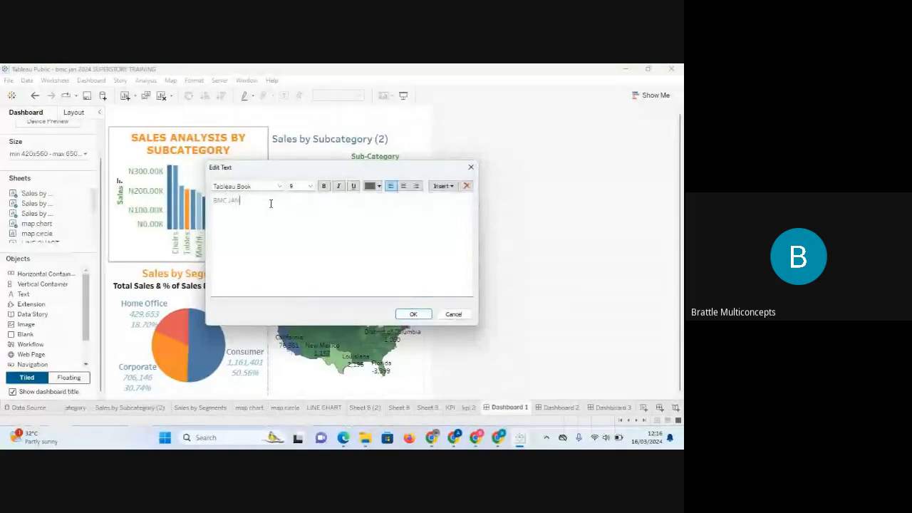
text( 2024)
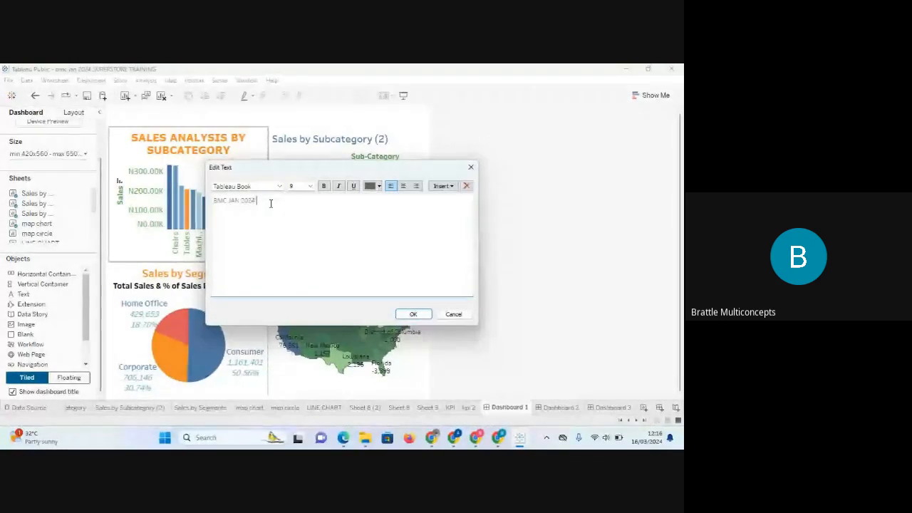
text( FIRST DASHBOAR)
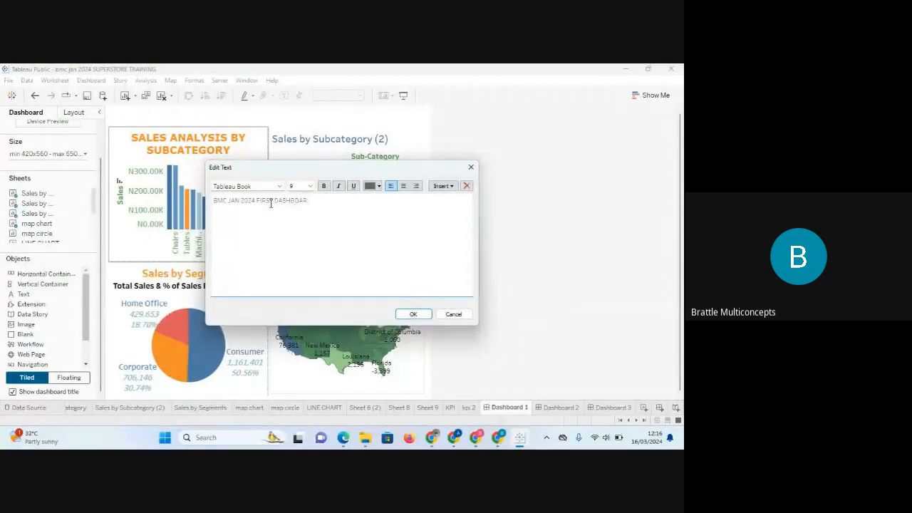
text(D)
- Format the whole title text as bold, centred, Tableau Bold at size 12, and apply it
key(ctrl+a)
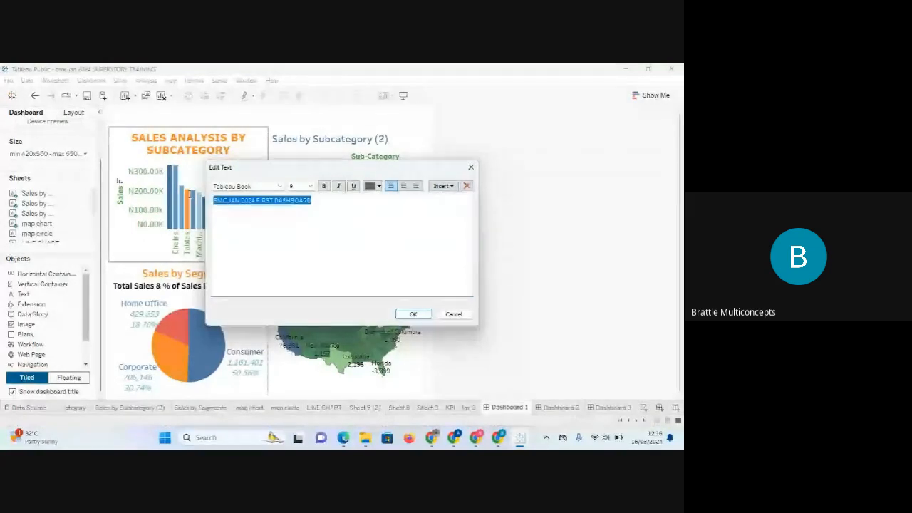
click(323, 187)
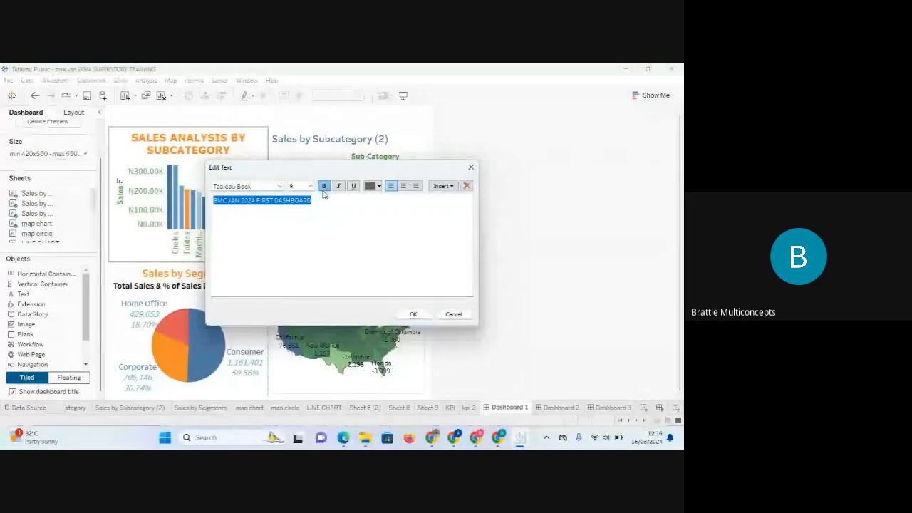
click(404, 186)
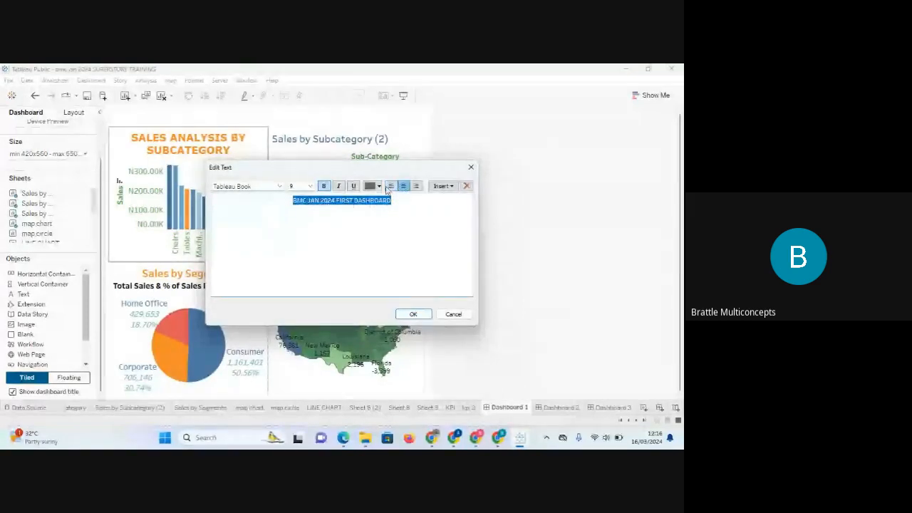
click(280, 186)
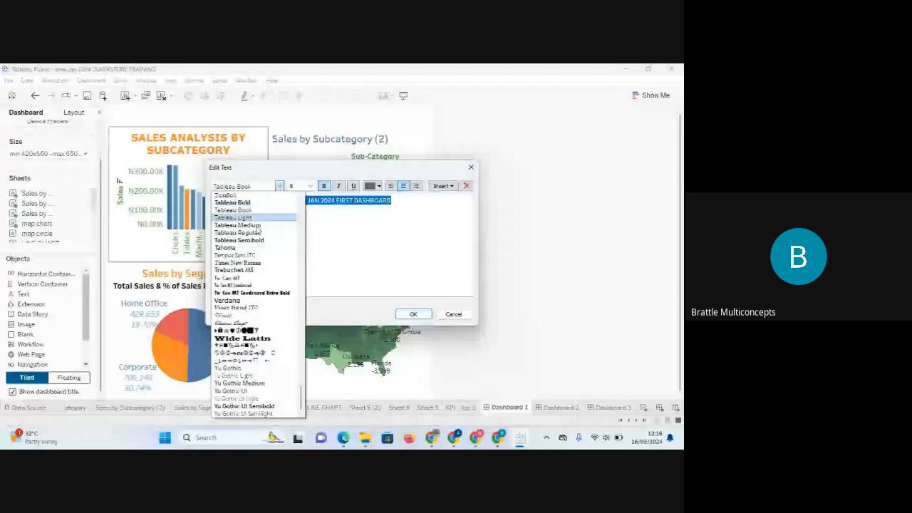
click(262, 203)
click(311, 187)
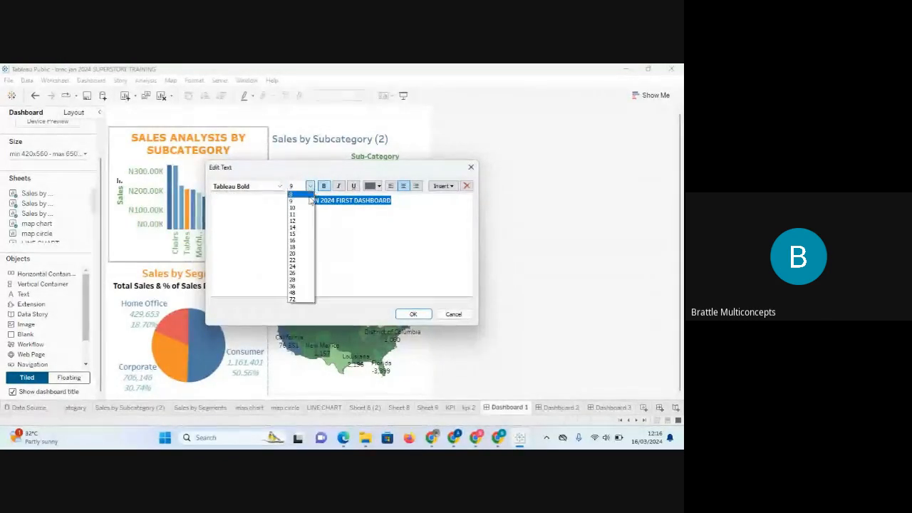
click(295, 222)
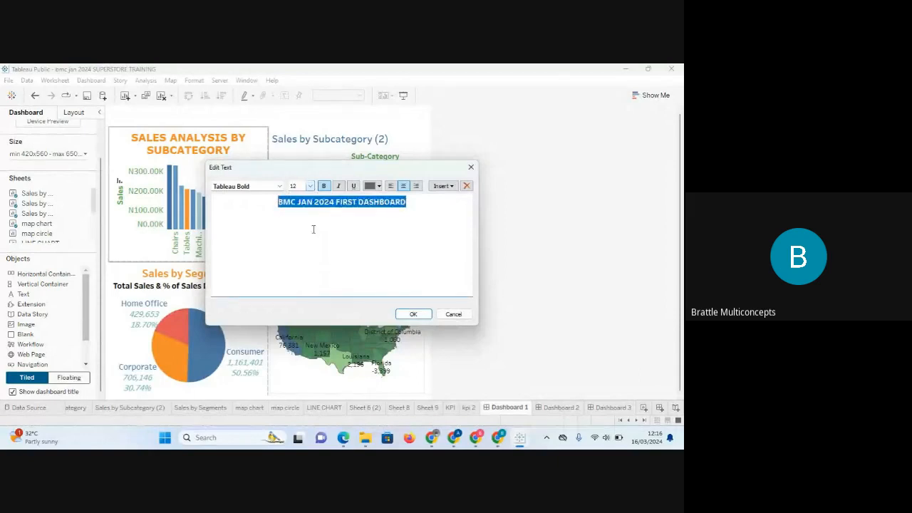
click(413, 314)
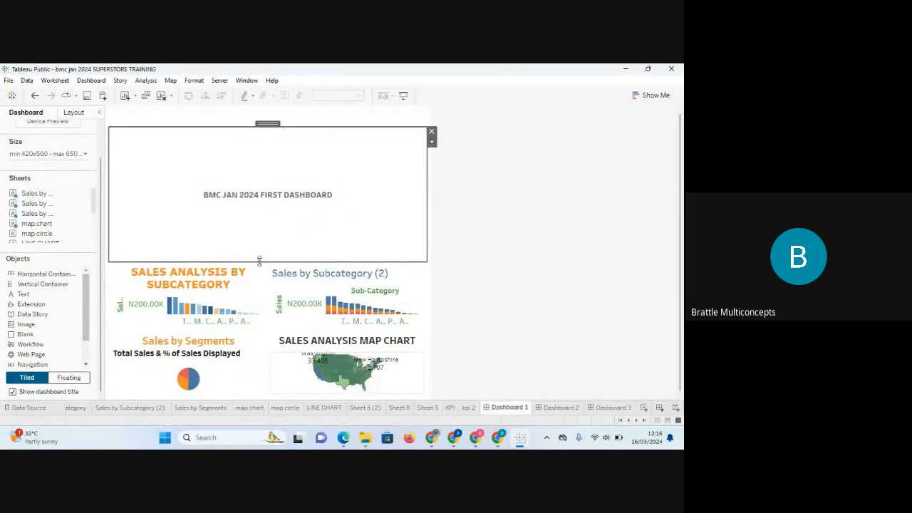
- Shrink the title text to a slim strip above the empty container and show its layout settings
drag(260, 261, 273, 142)
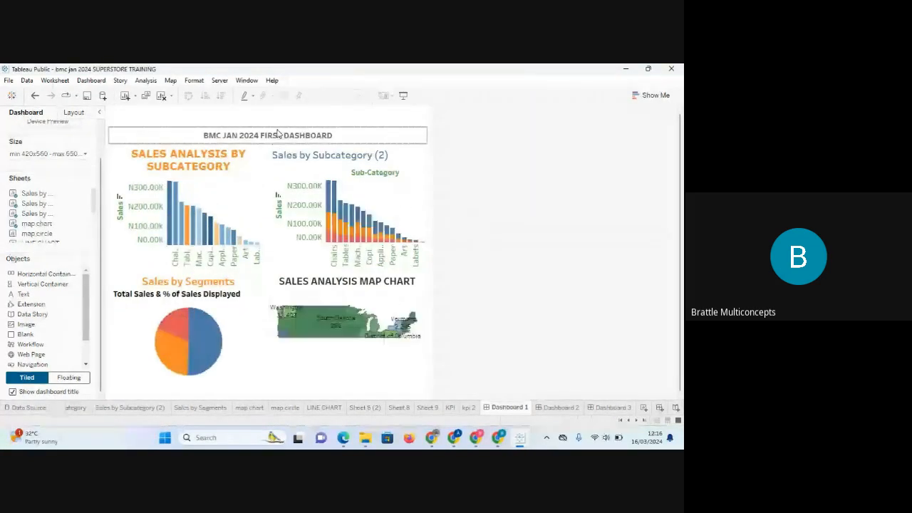
click(277, 136)
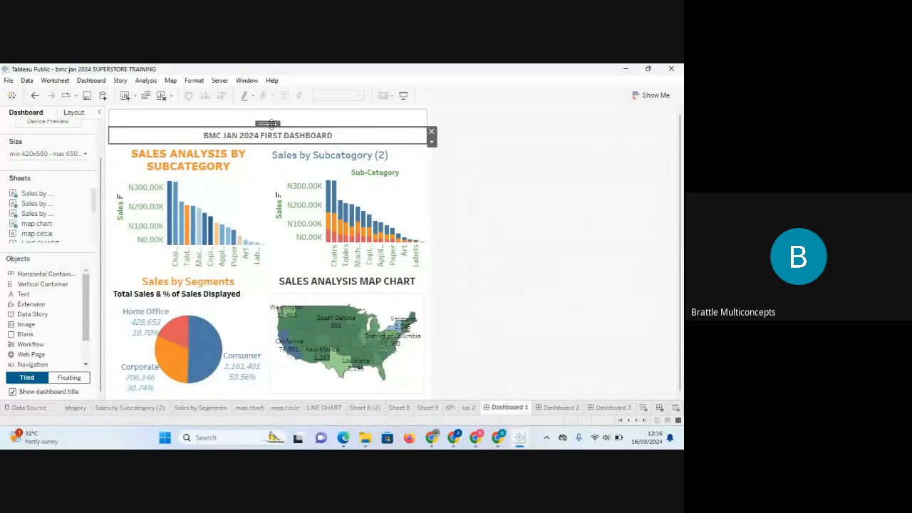
drag(270, 124, 272, 115)
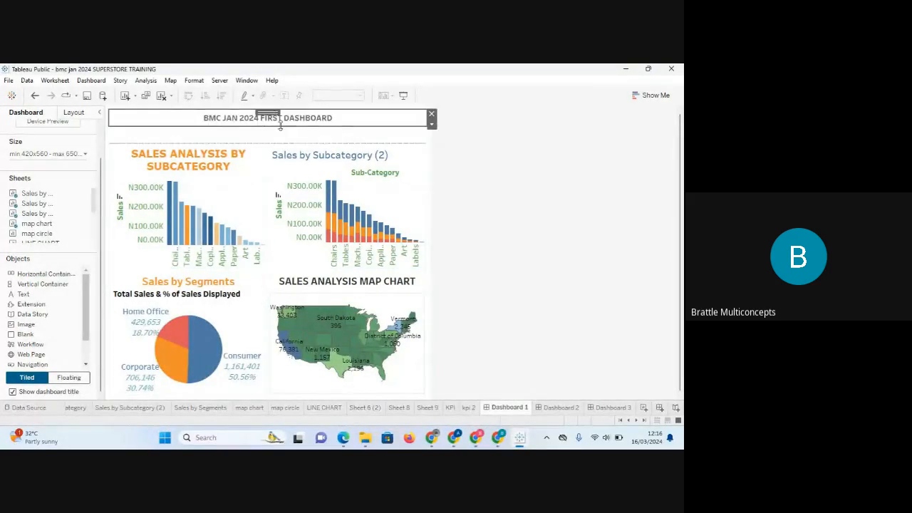
click(369, 126)
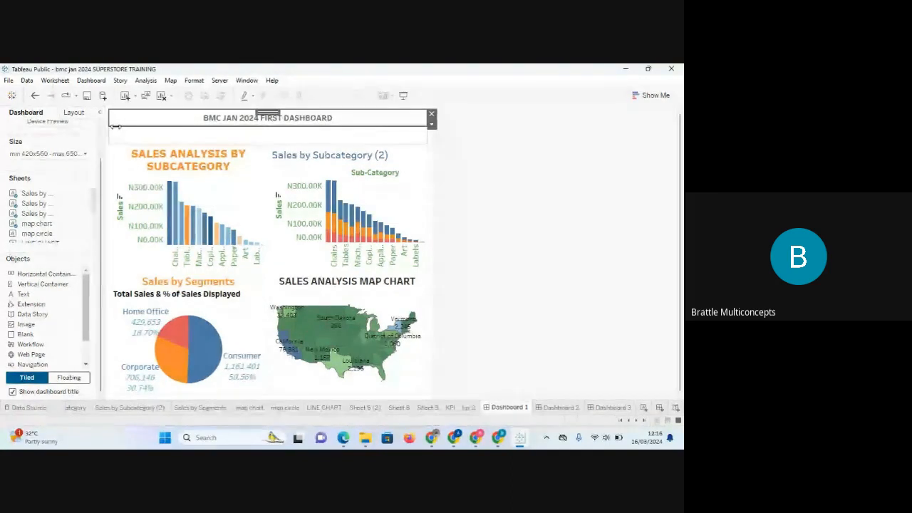
click(82, 114)
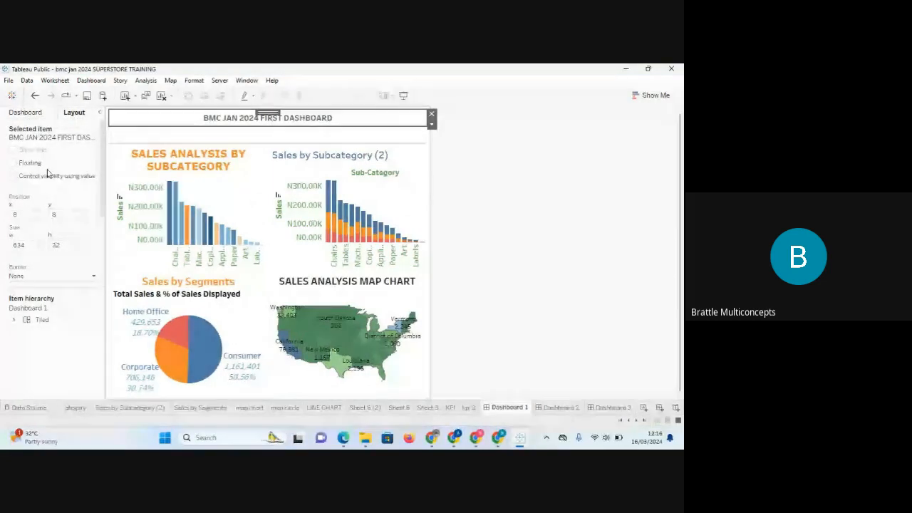
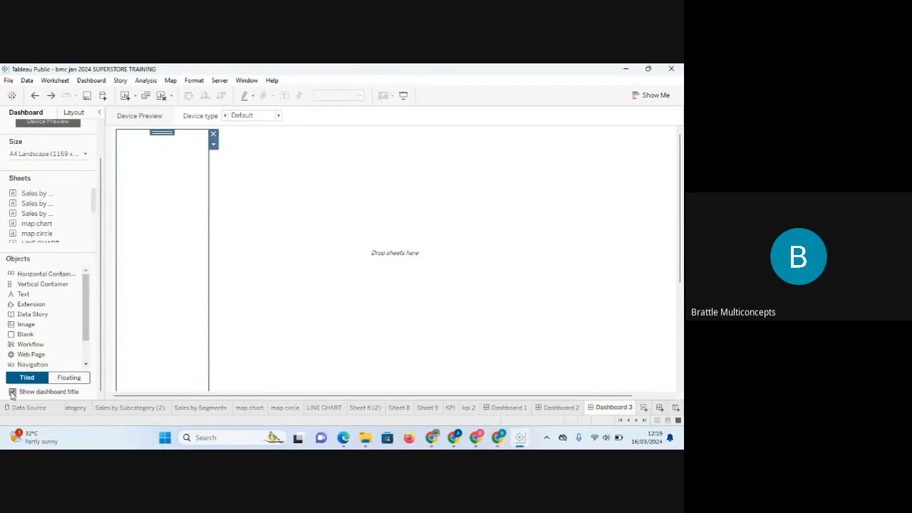
- Show the dashboard title on Dashboard 3 and insert a text object reading "TEXT TITLE" directly beneath it
click(12, 392)
drag(42, 283, 290, 153)
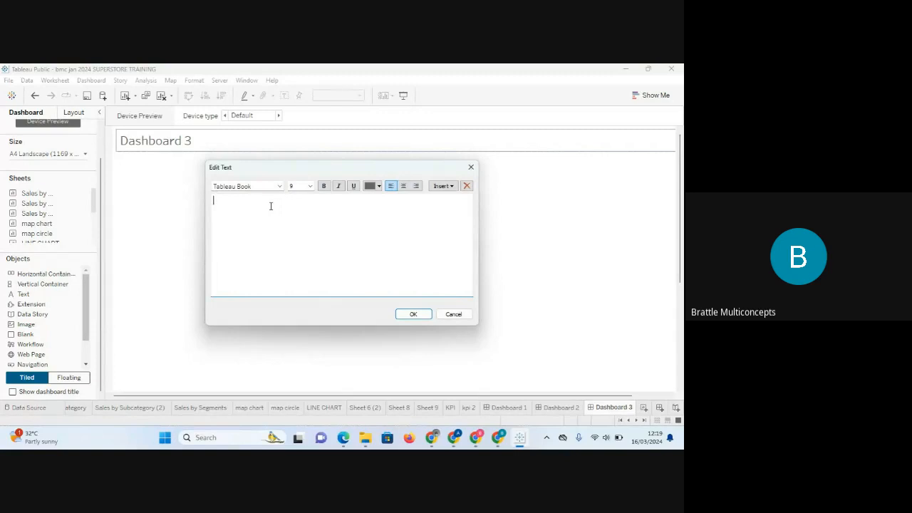
text(TE)
click(403, 185)
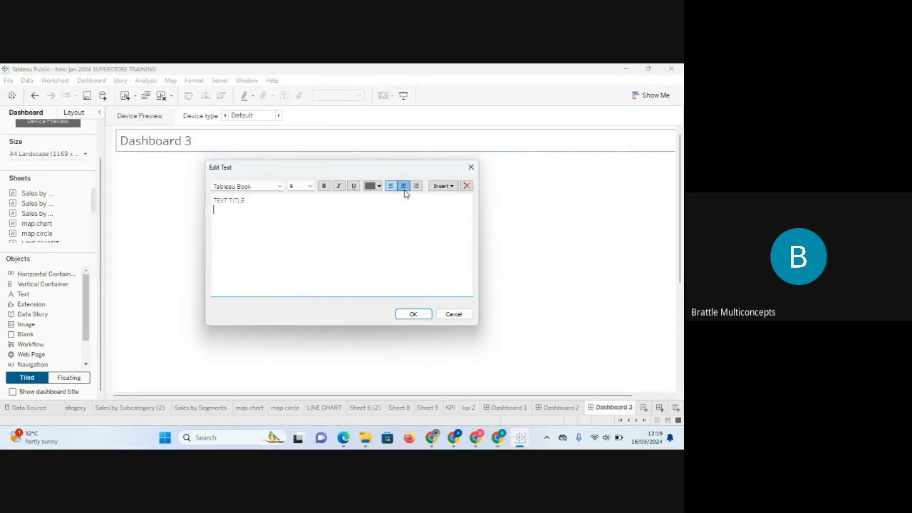
click(413, 314)
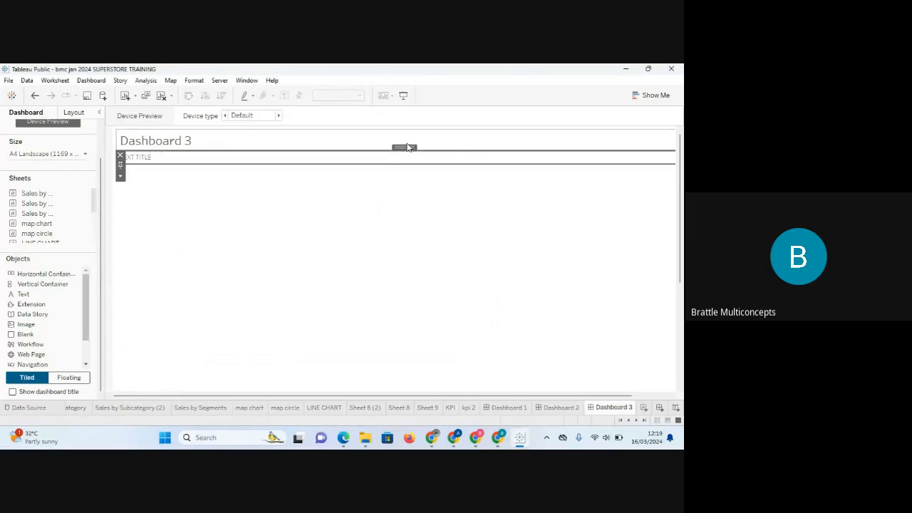
- Move the TEXT TITLE object above the Dashboard 3 title and shrink it to a slim strip
drag(406, 146, 404, 130)
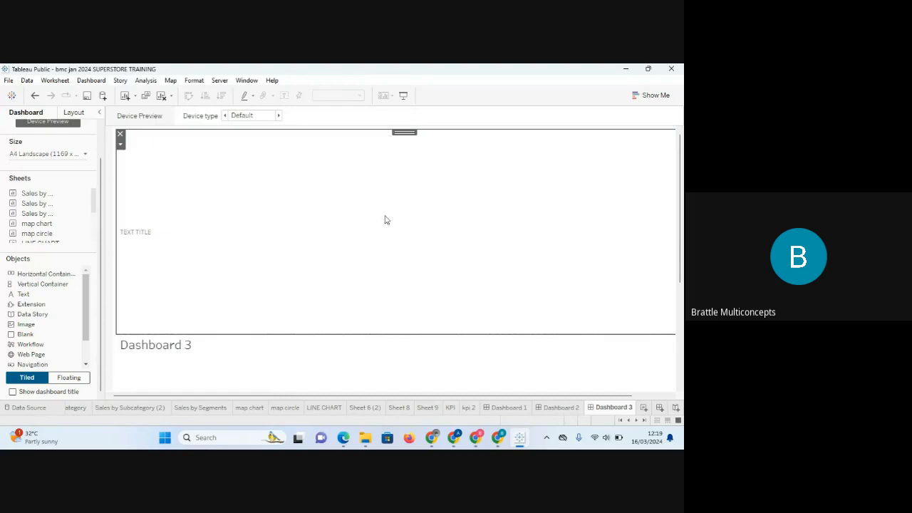
drag(395, 333, 388, 143)
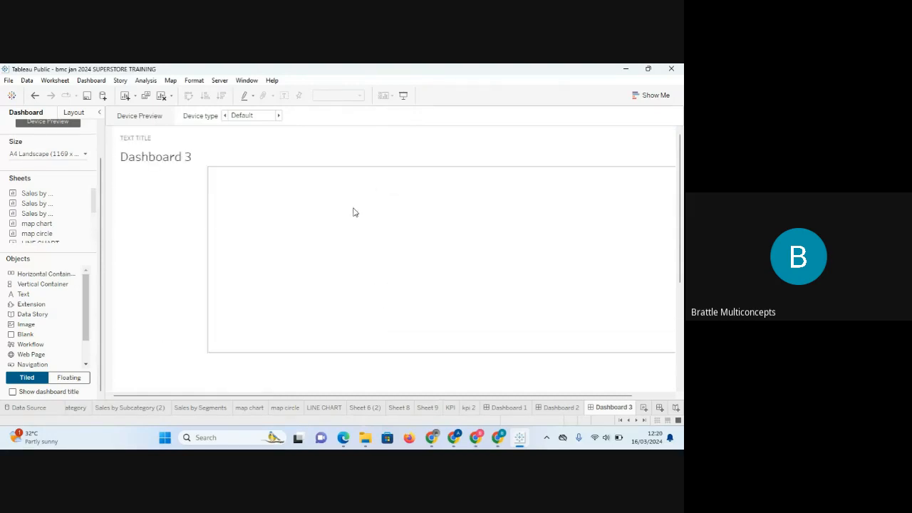
- Centre the wording of the TEXT TITLE object
double_click(176, 144)
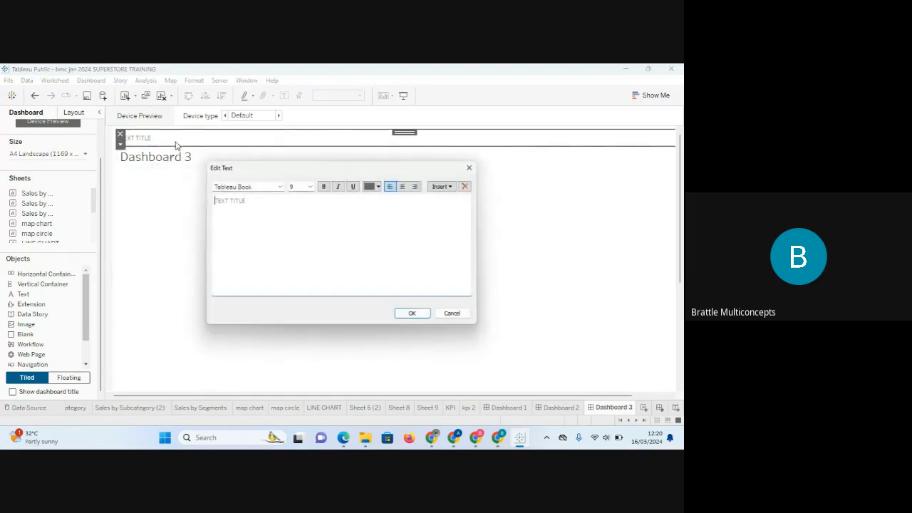
click(405, 187)
click(419, 315)
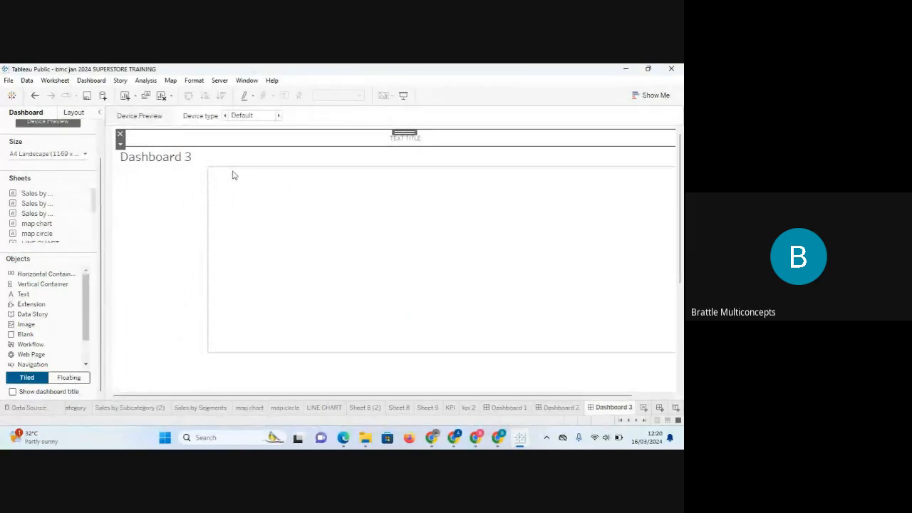
- Compare the options of the Dashboard 3 title with those of the empty container on Dashboard 1
click(250, 165)
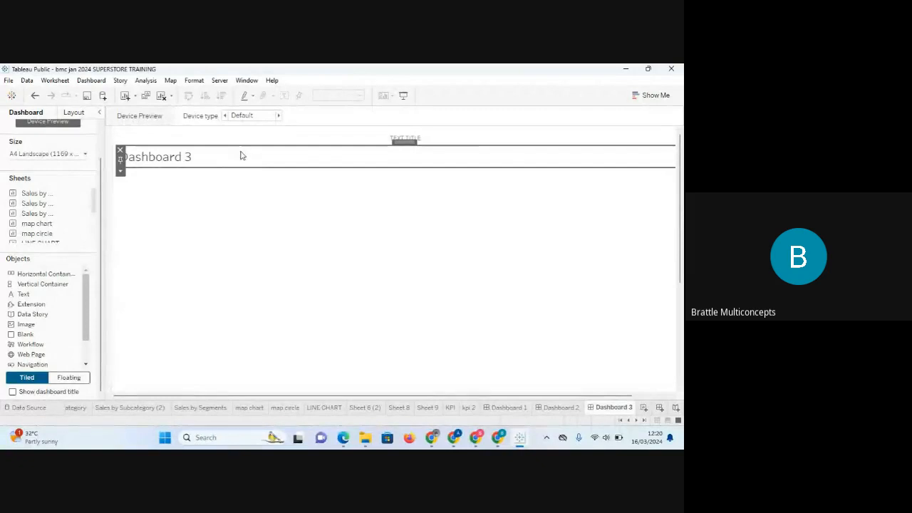
right_click(243, 161)
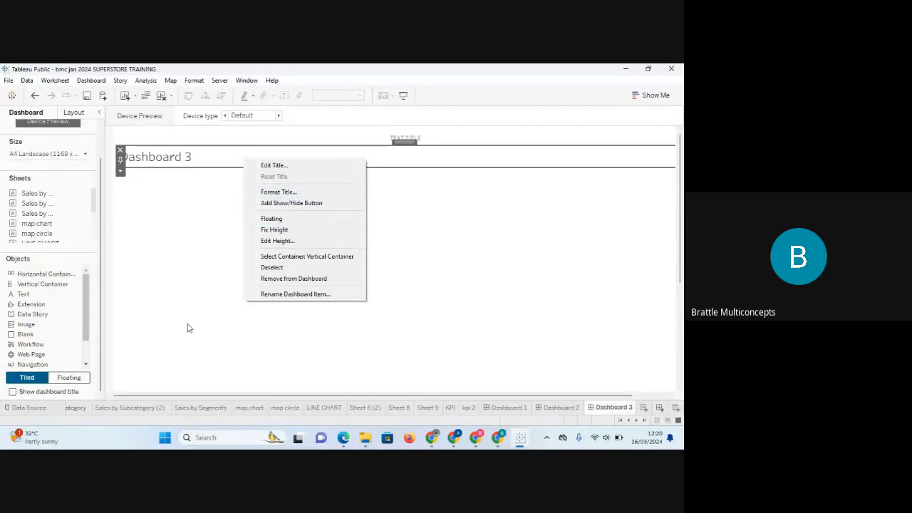
click(519, 408)
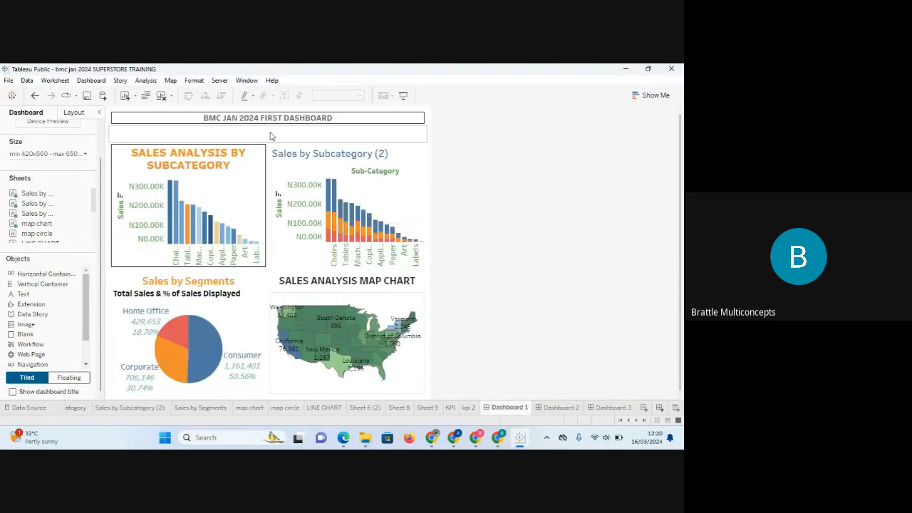
right_click(271, 136)
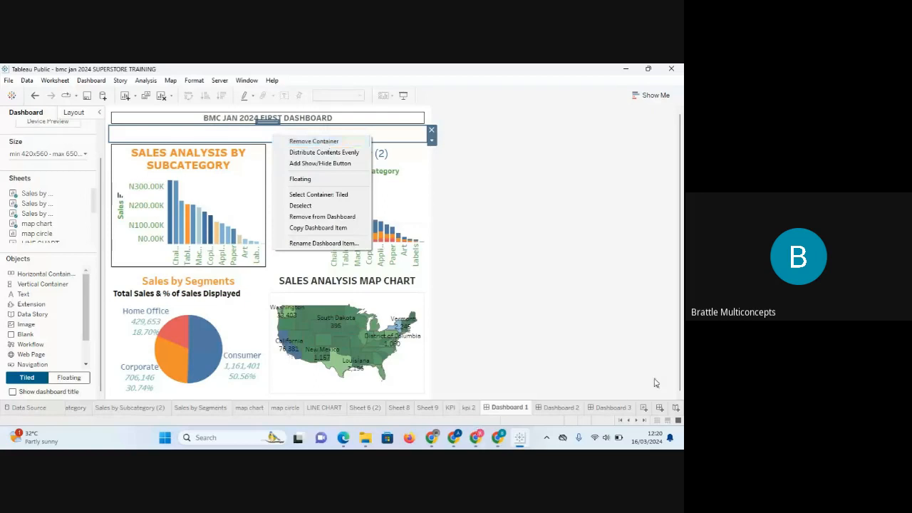
click(614, 408)
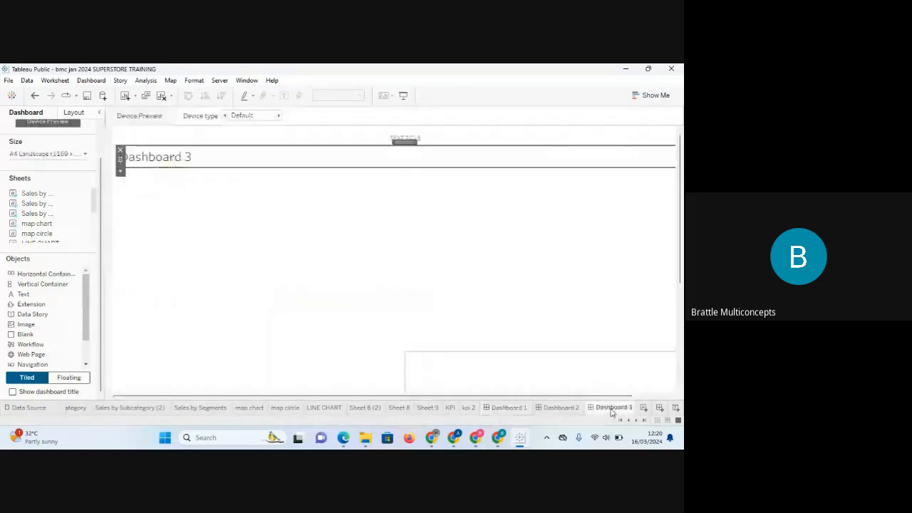
- Fix the height of the Dashboard 3 title and show its layout settings
right_click(250, 158)
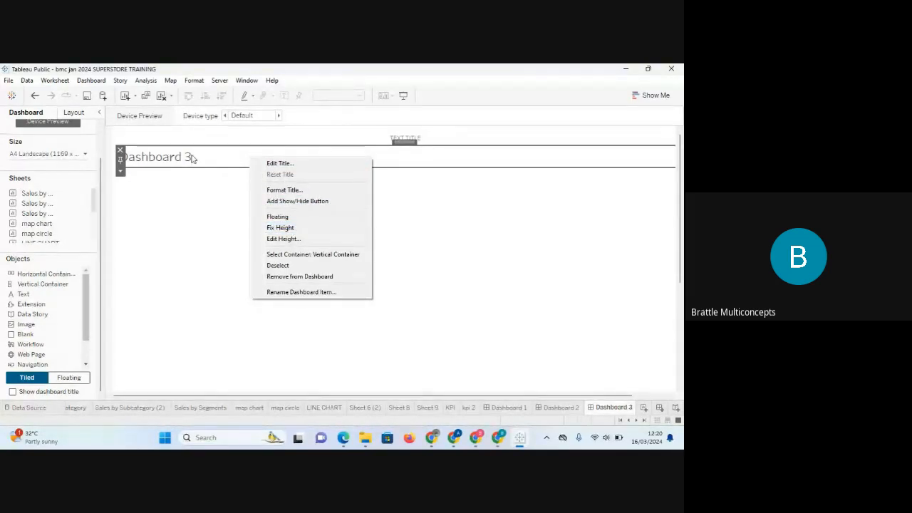
click(280, 227)
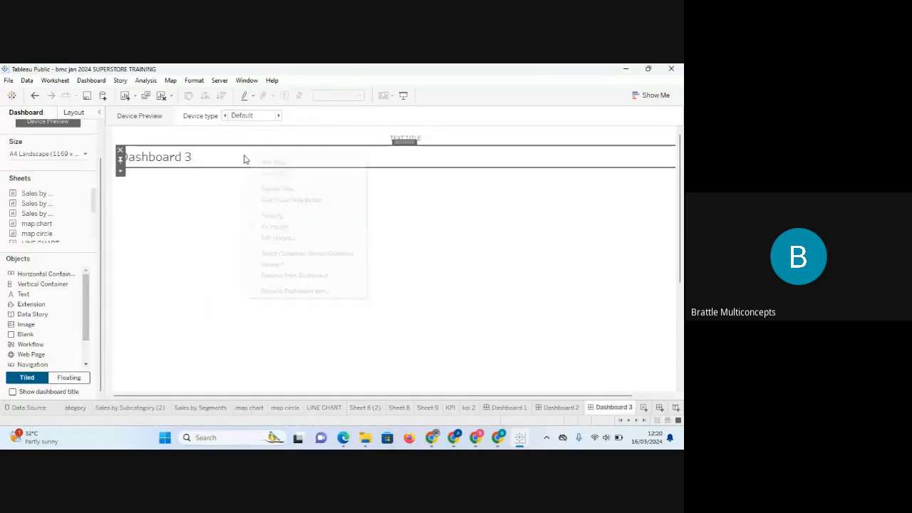
right_click(244, 159)
click(279, 243)
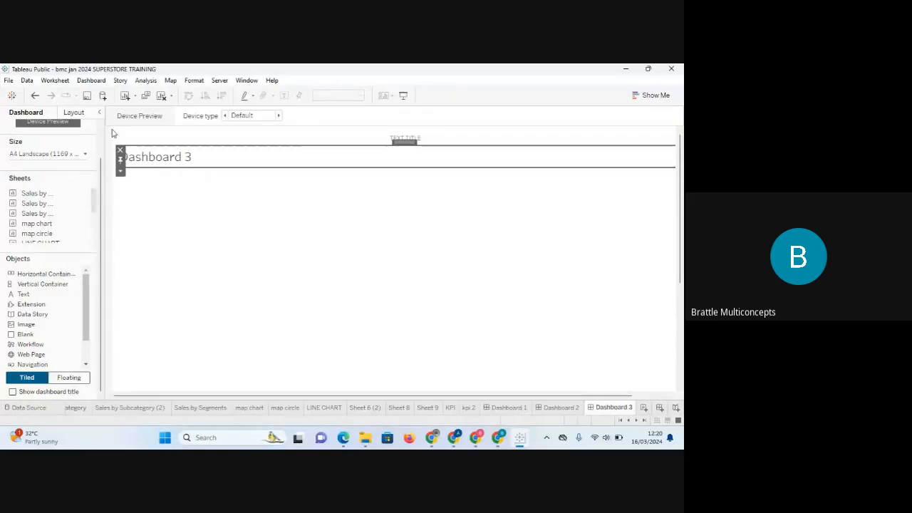
scroll(102, 153, up, 1)
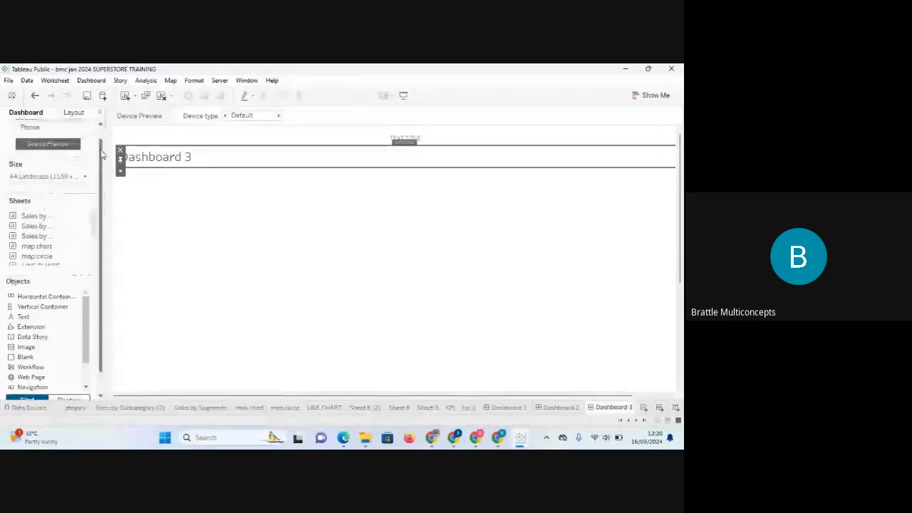
scroll(101, 153, up, 1)
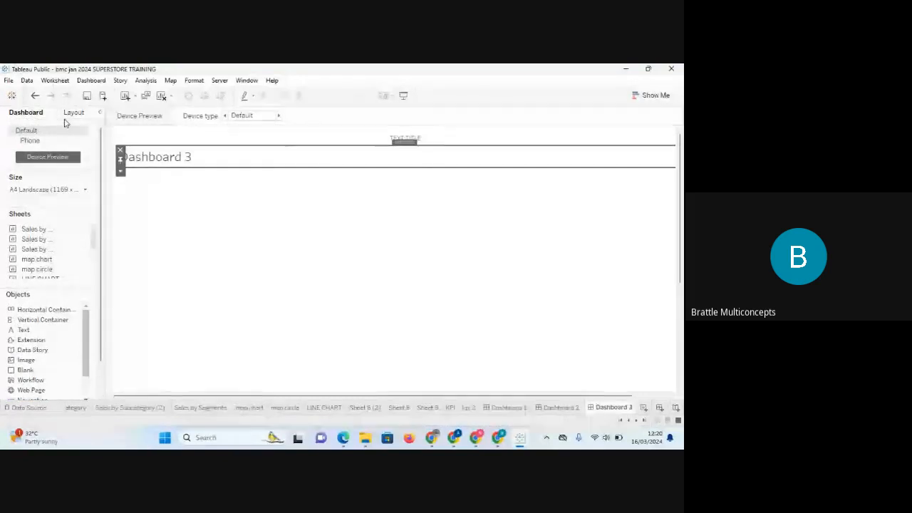
click(74, 114)
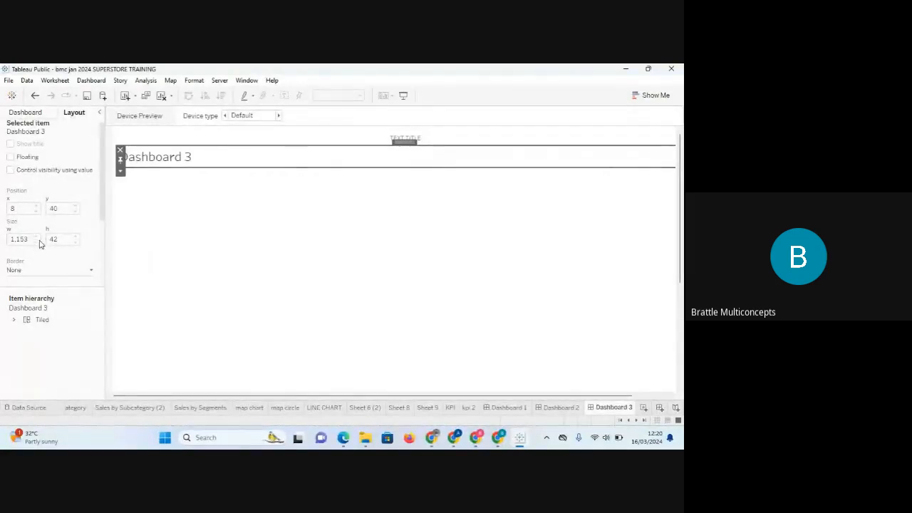
- Try to set the Dashboard 3 title's height to 8 pixels
right_click(209, 156)
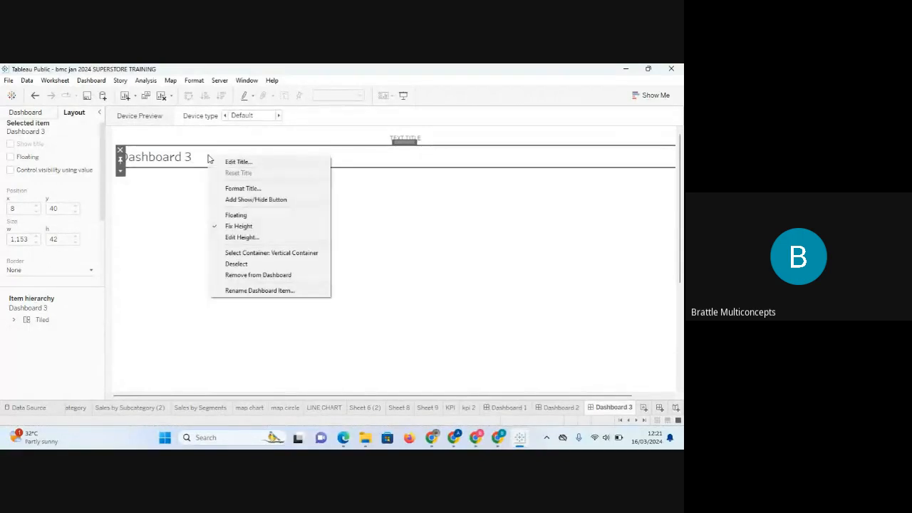
click(242, 237)
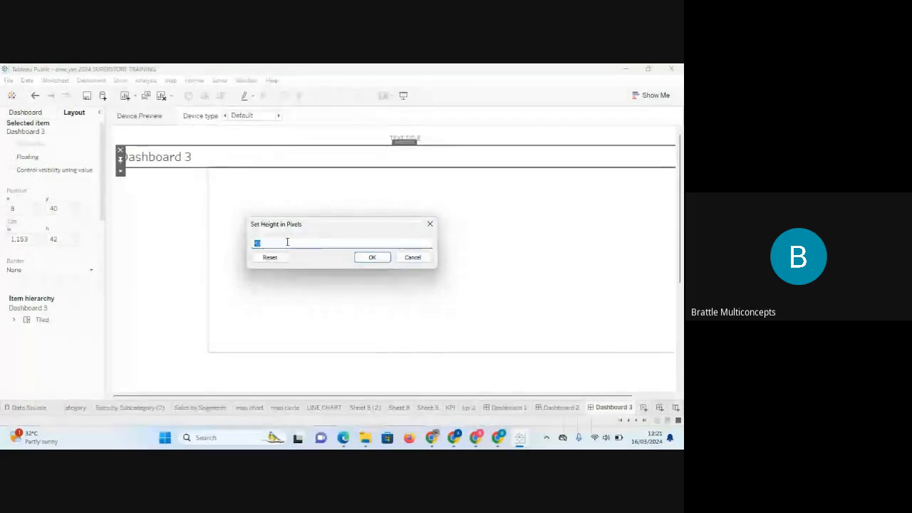
text(8)
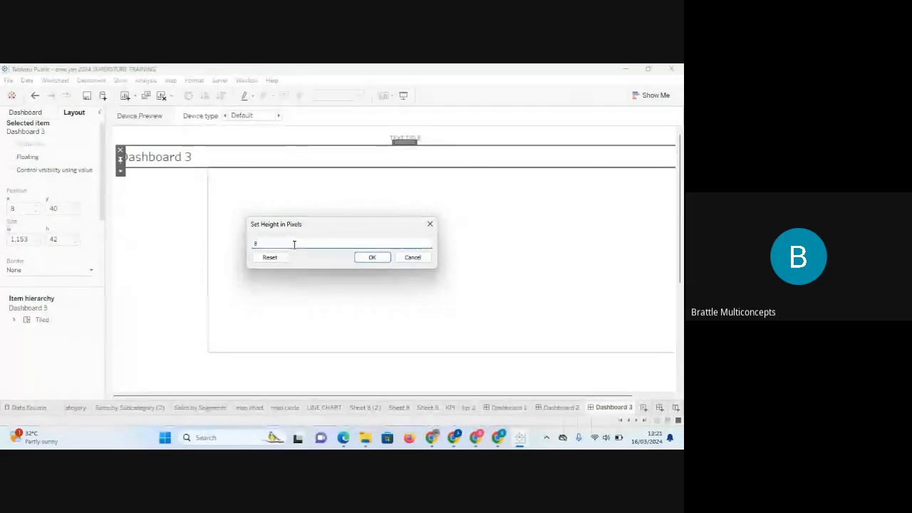
click(371, 258)
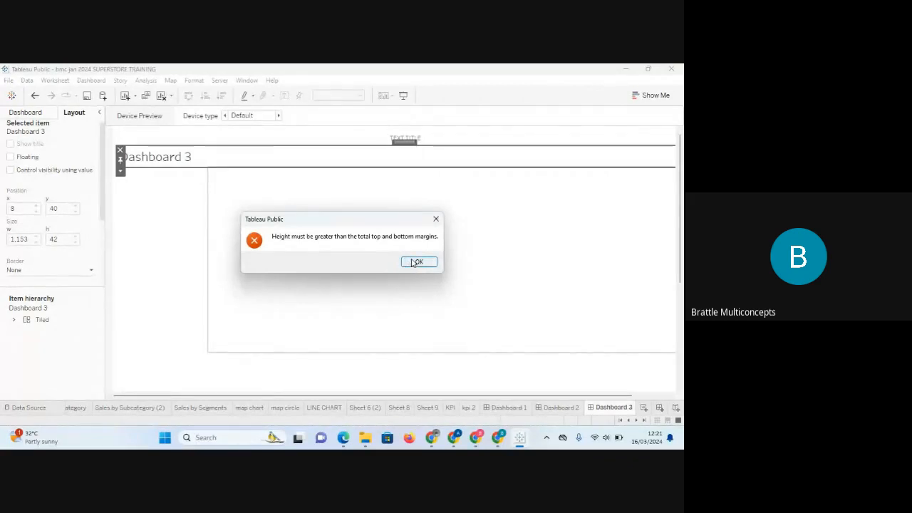
click(413, 261)
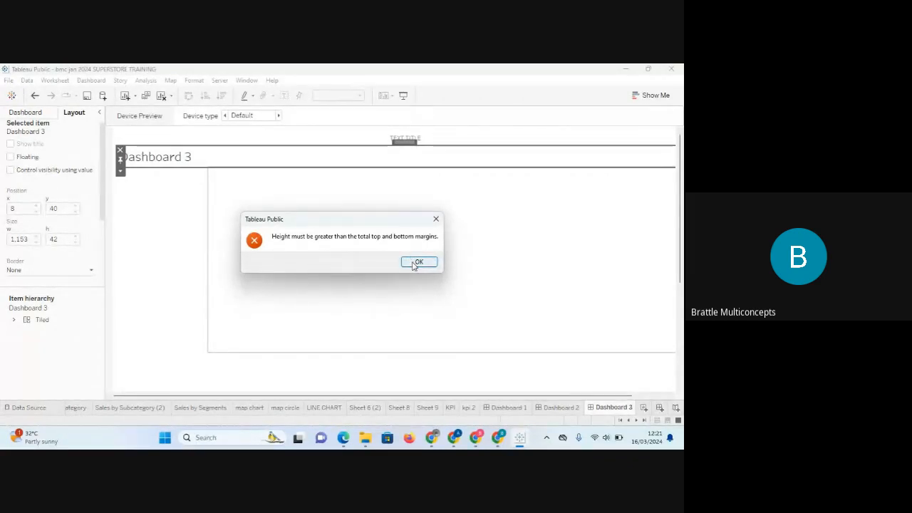
- Enlarge the TEXT TITLE object to a height of about 77 pixels
click(356, 139)
drag(361, 147, 363, 170)
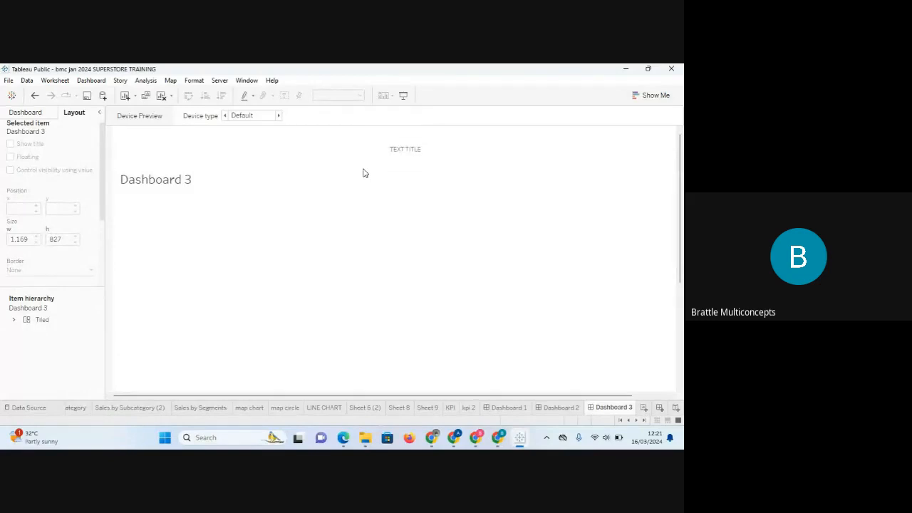
click(296, 156)
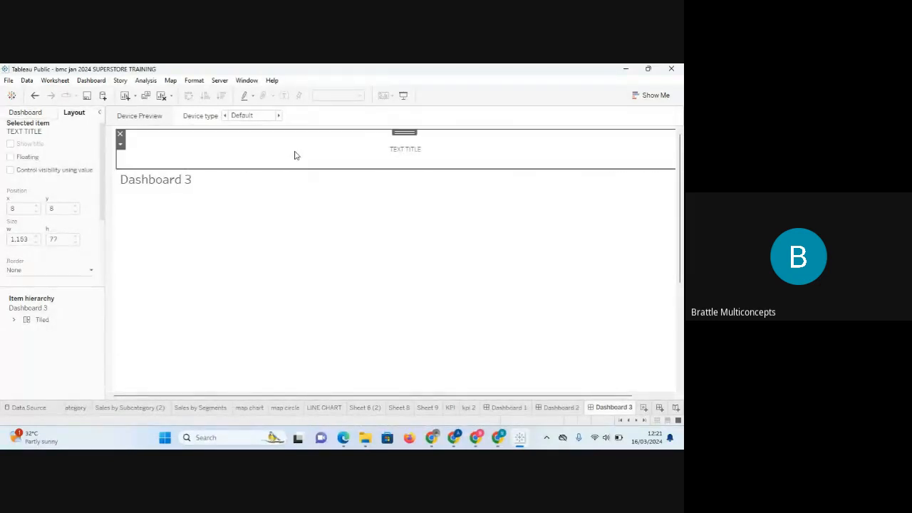
- Set the Dashboard 3 title's height to 15 pixels
click(257, 191)
right_click(257, 191)
click(299, 269)
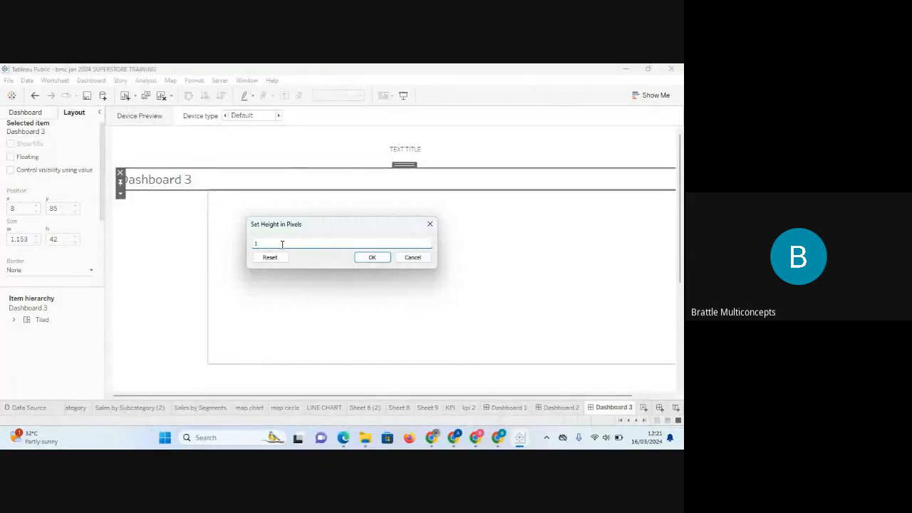
click(371, 261)
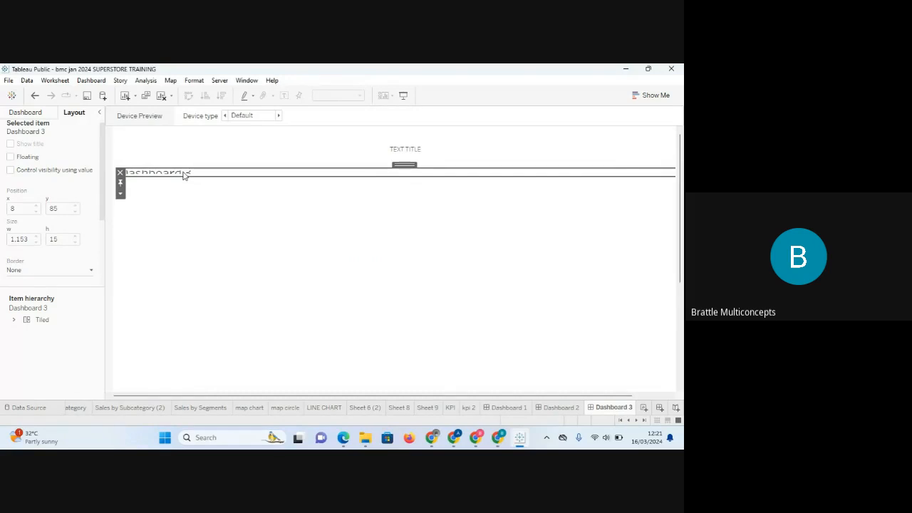
click(401, 150)
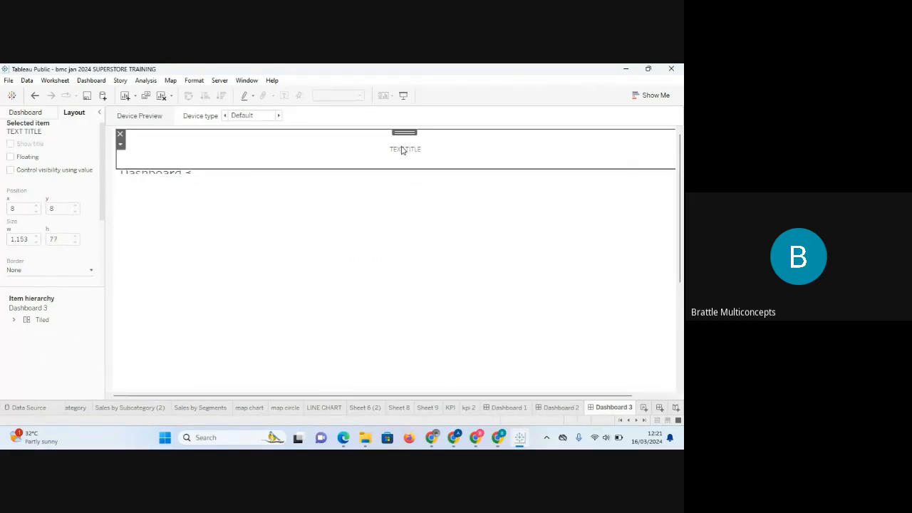
double_click(178, 174)
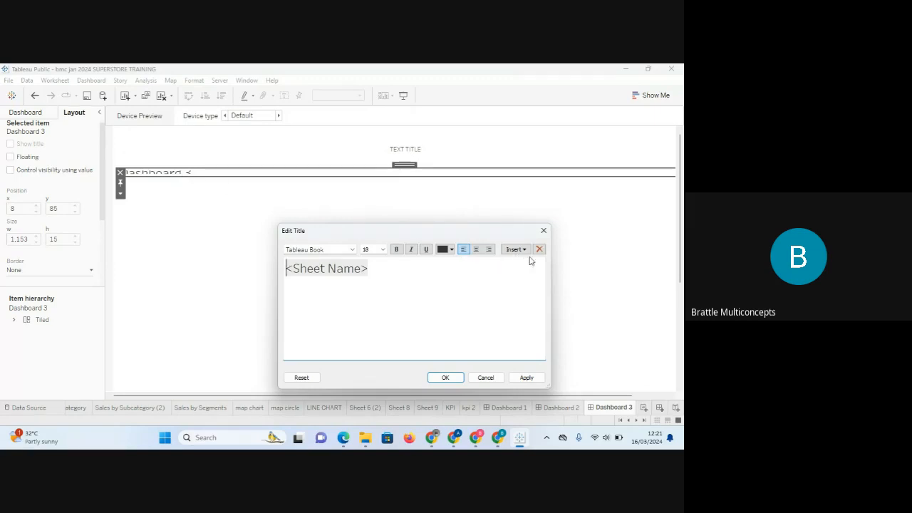
drag(410, 267, 239, 268)
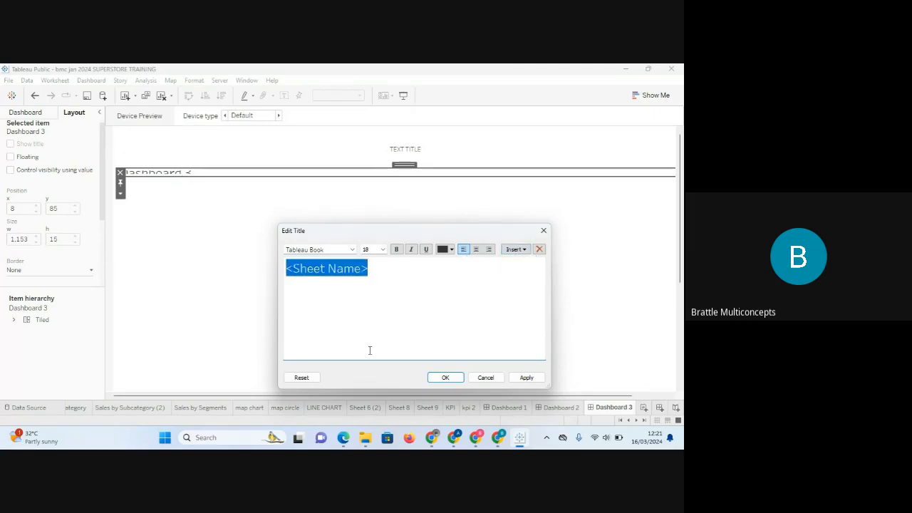
key(BackSpace)
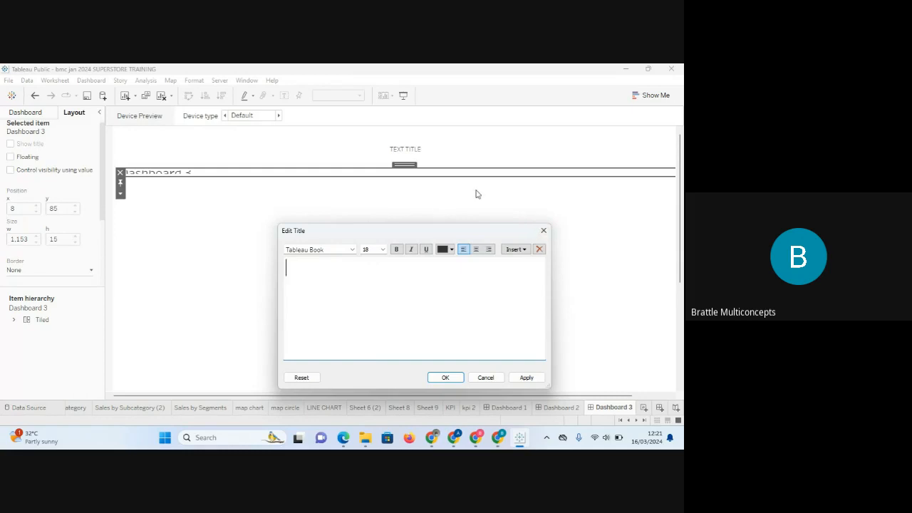
click(483, 377)
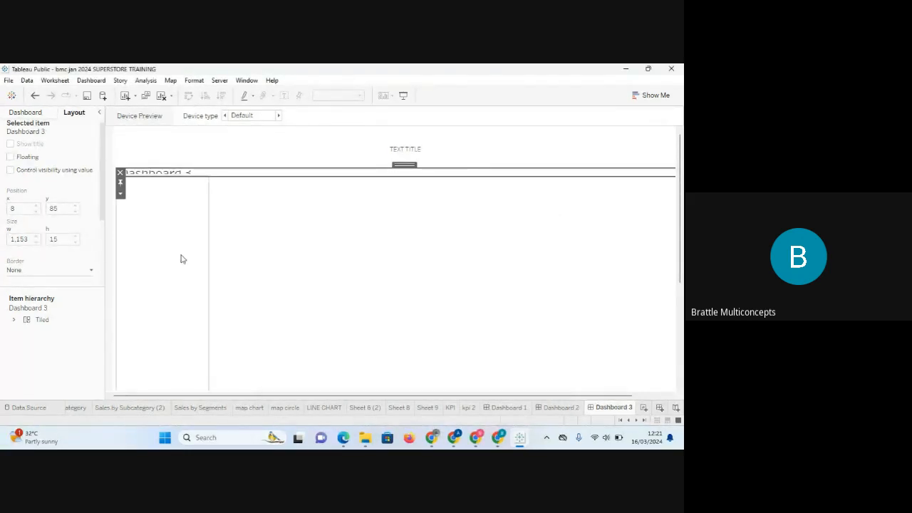
- Remove the Dashboard 3 title and insert a horizontal container directly beneath the TEXT TITLE object
click(36, 112)
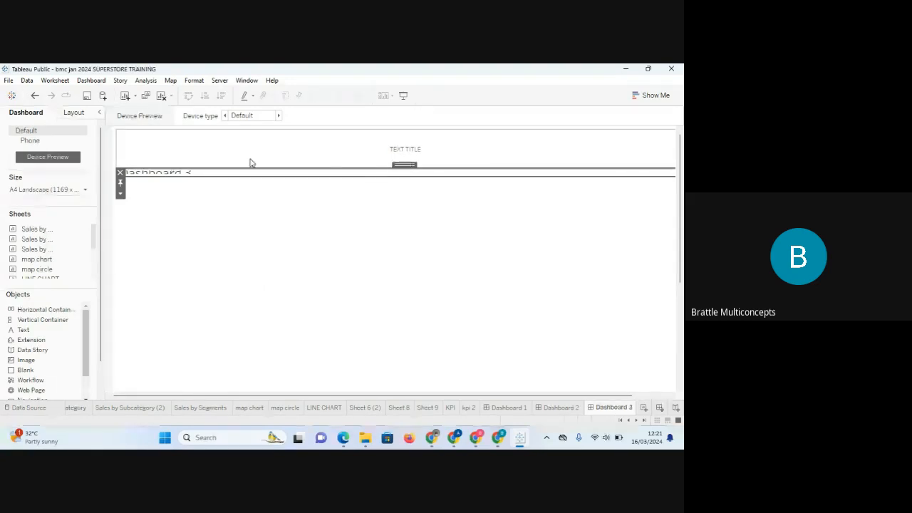
click(120, 173)
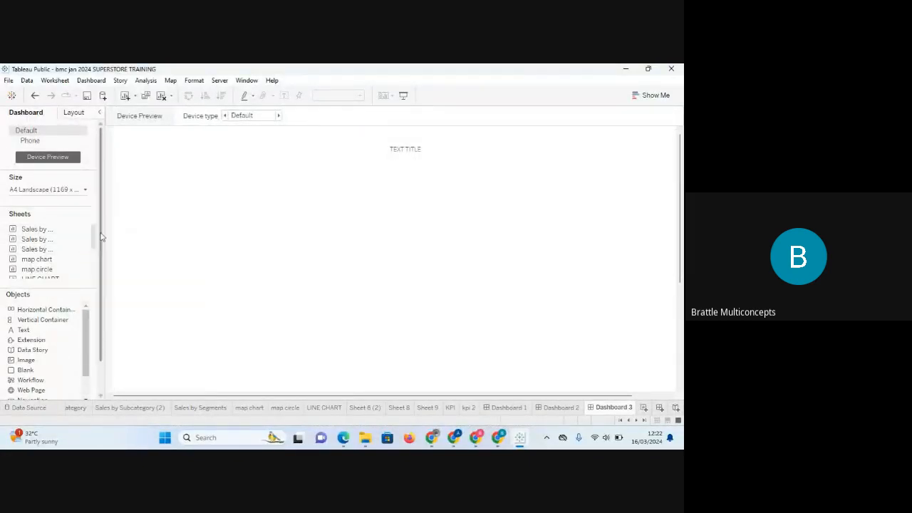
drag(102, 240, 102, 289)
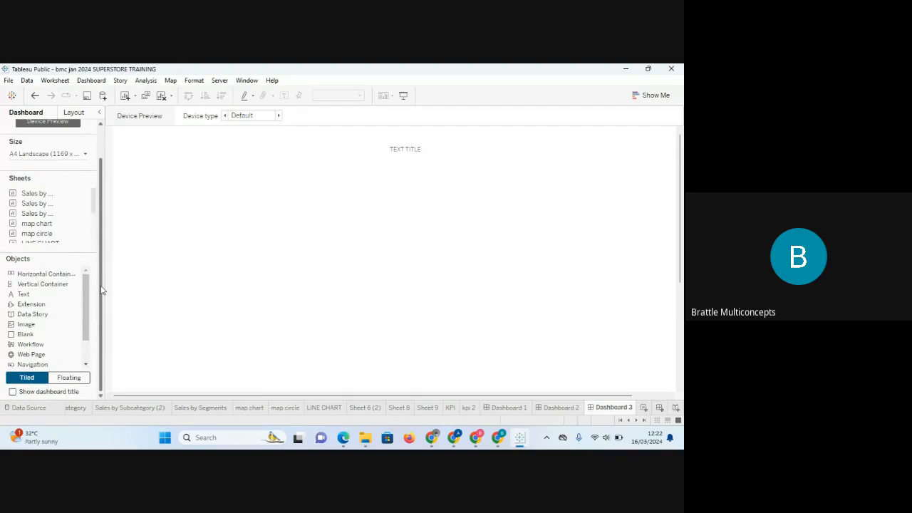
drag(39, 280, 255, 163)
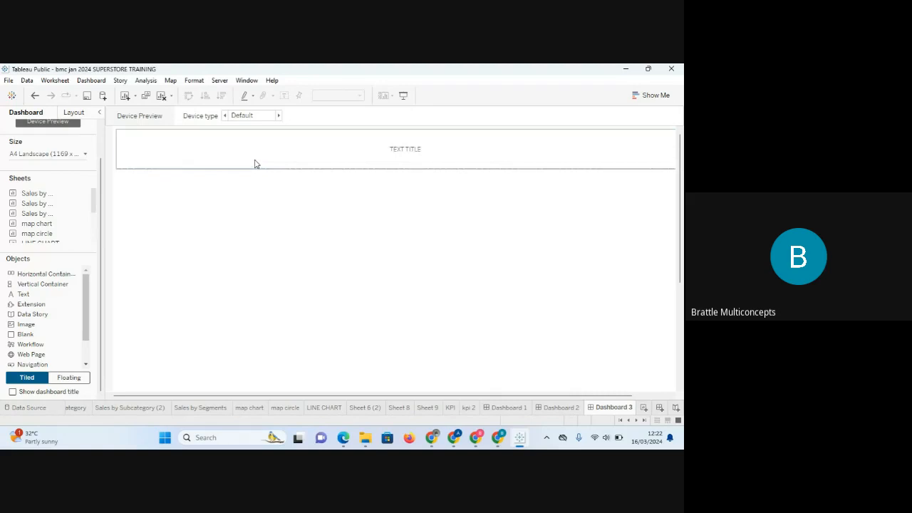
- Examine the options available for the new container beneath TEXT TITLE
right_click(310, 161)
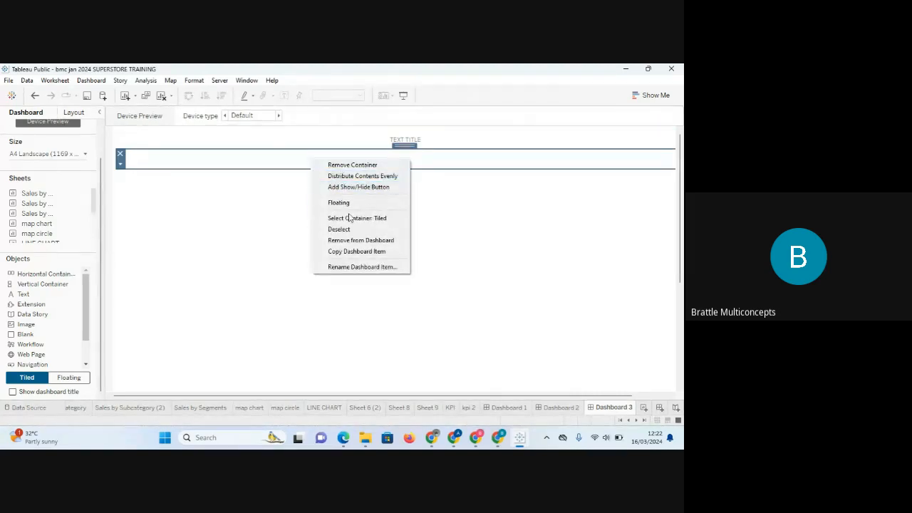
click(120, 165)
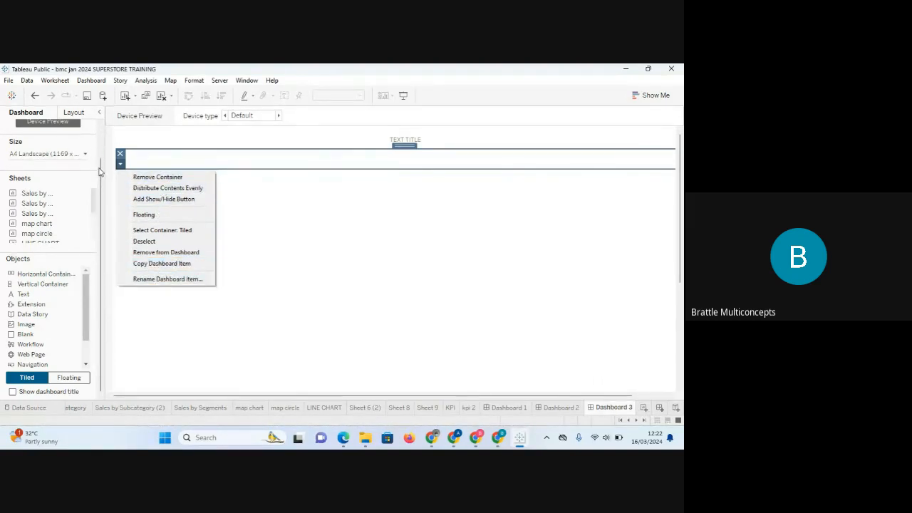
drag(100, 172, 102, 140)
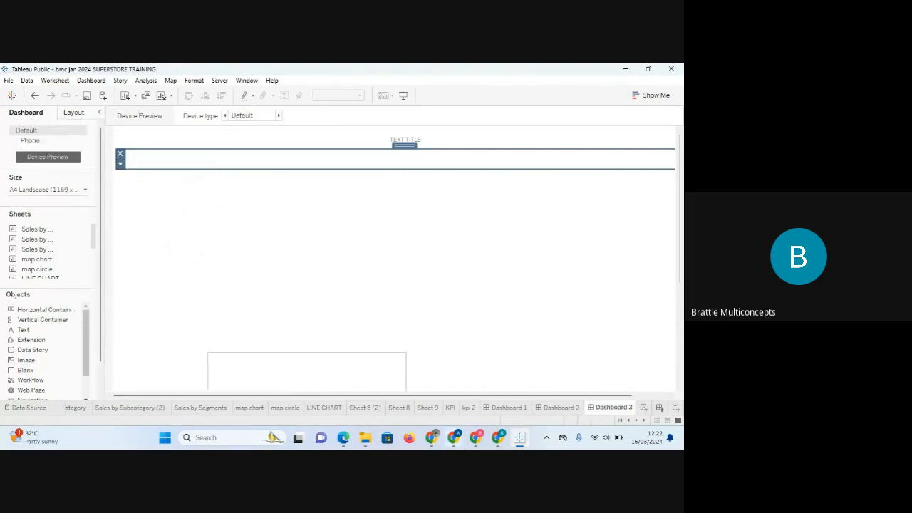
- Switch to the Google Meet call, mute and unmute the microphone, and return to Tableau Public
mouse_move(442, 443)
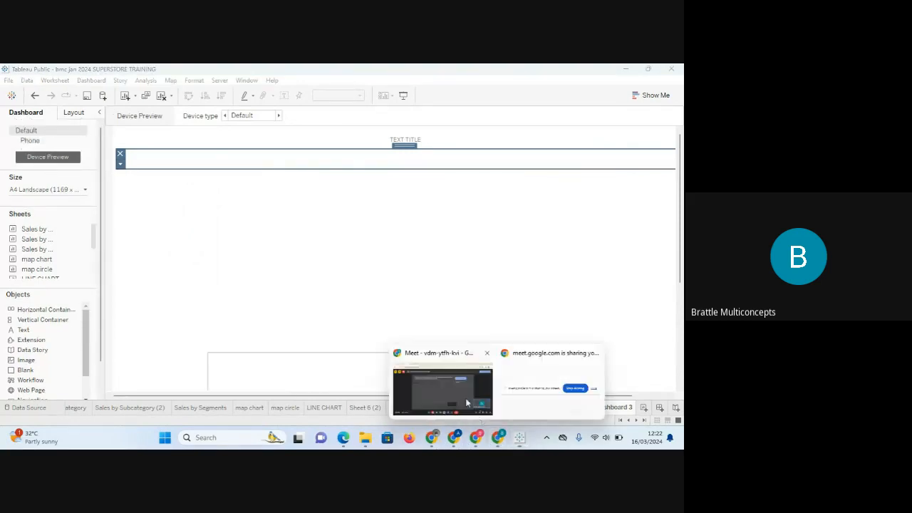
click(433, 393)
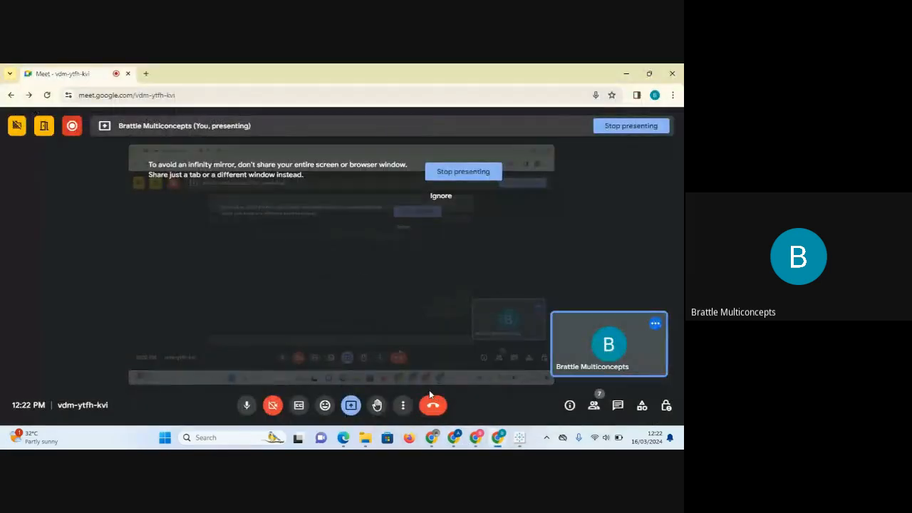
click(246, 405)
mouse_move(302, 437)
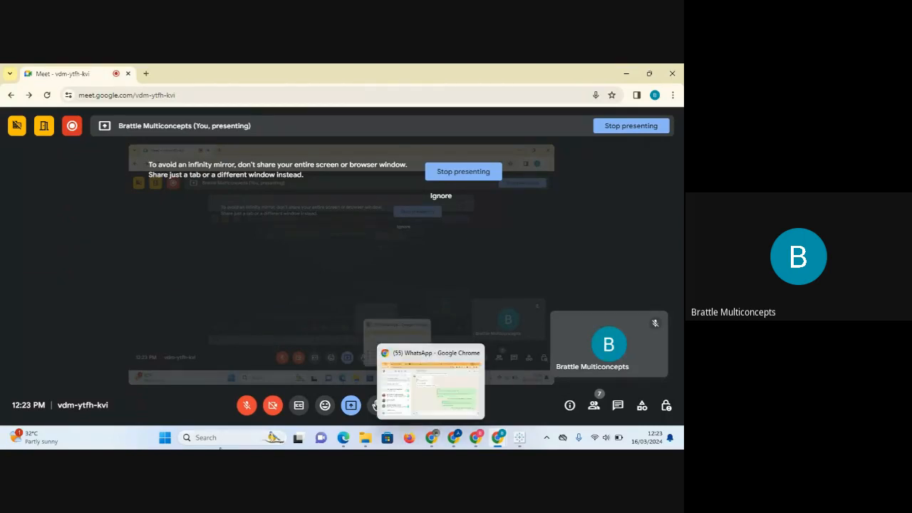
click(244, 404)
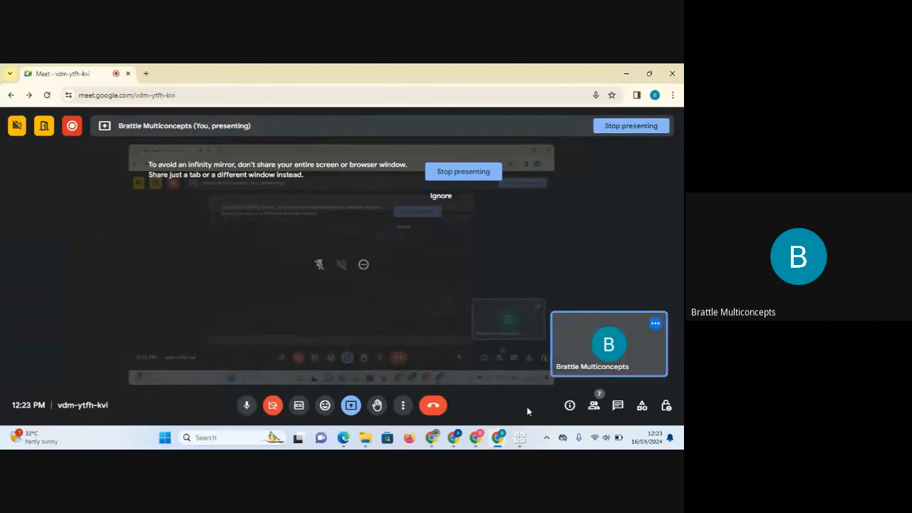
click(521, 441)
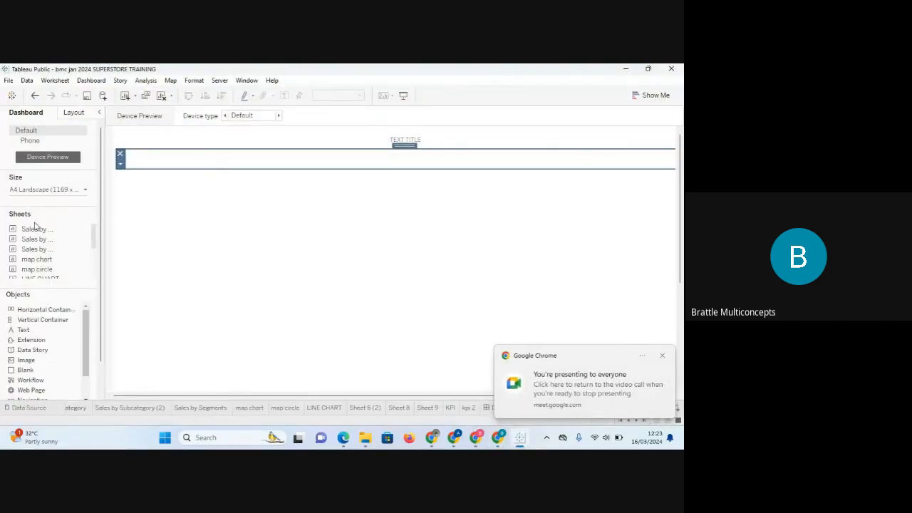
- Make the TEXT TITLE object slightly taller and open its text for editing
click(325, 141)
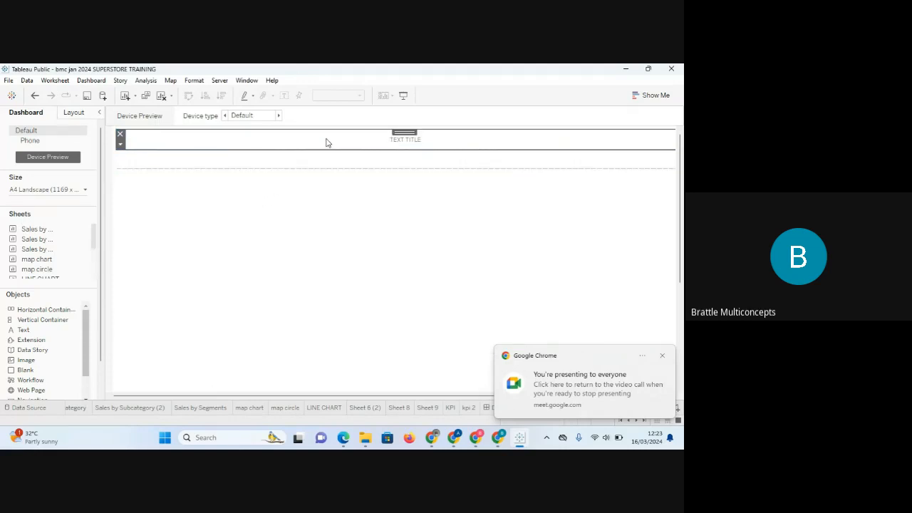
drag(333, 150, 331, 167)
double_click(383, 148)
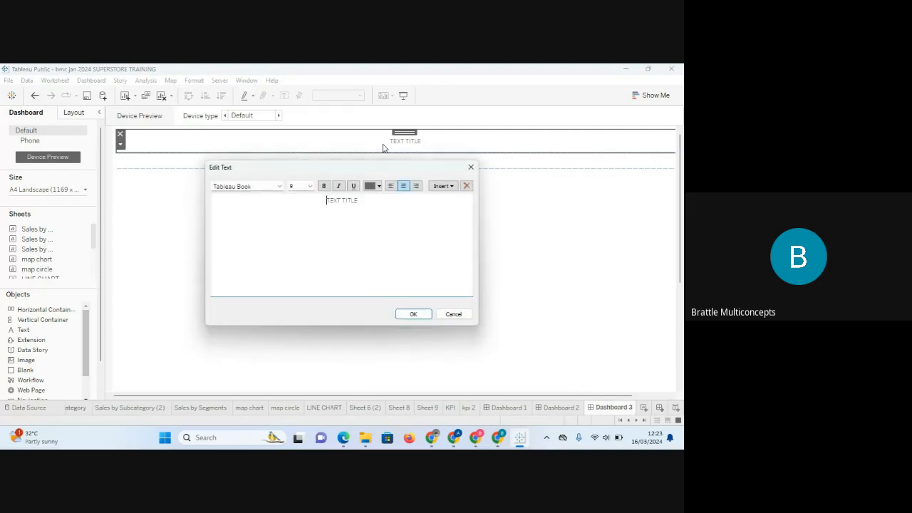
- Format the "TEXT TITLE" text as Tableau Bold, size 15, with bold applied
drag(368, 198, 277, 196)
click(279, 186)
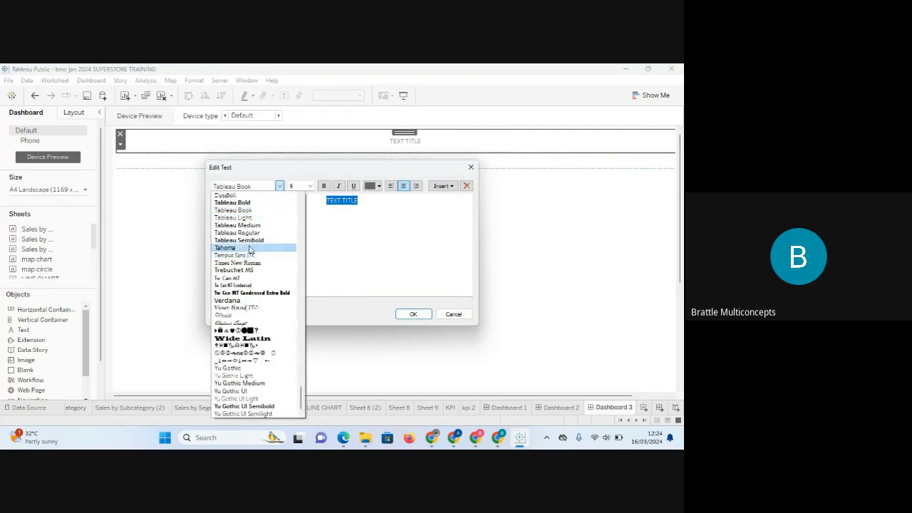
click(250, 204)
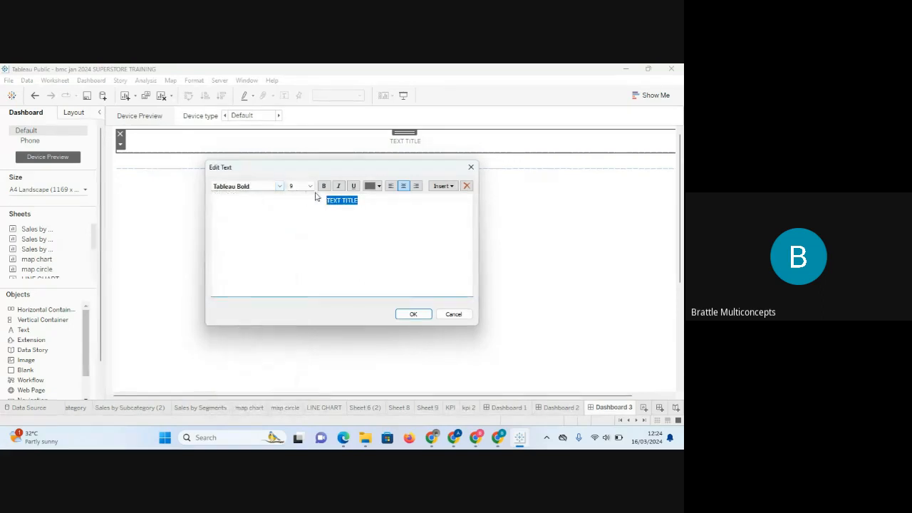
click(311, 185)
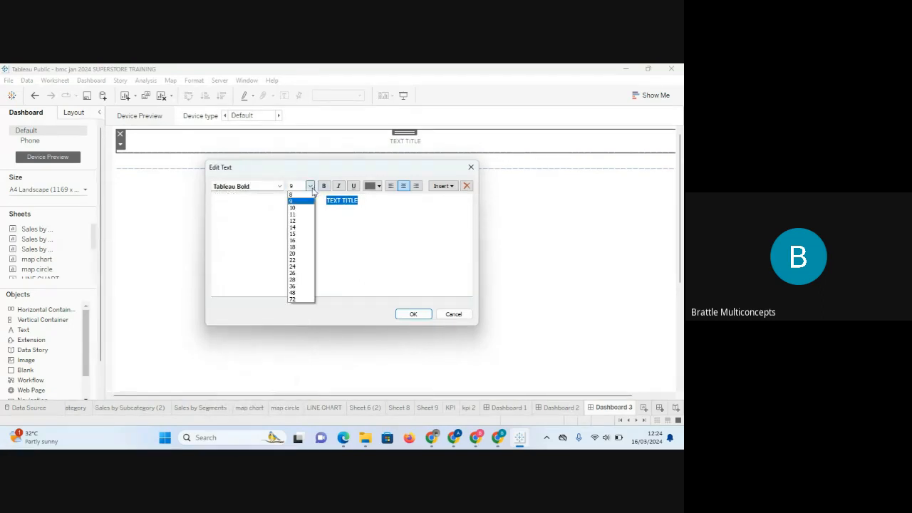
click(295, 233)
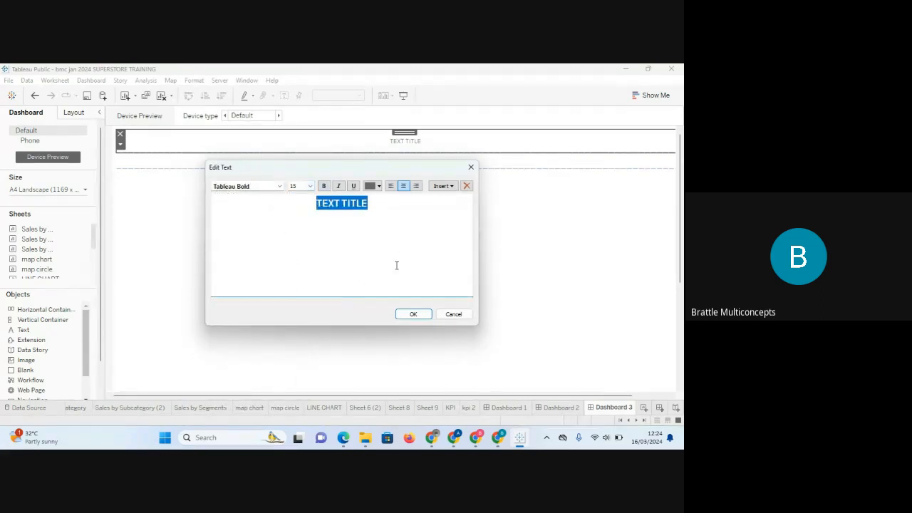
key(ctrl+b)
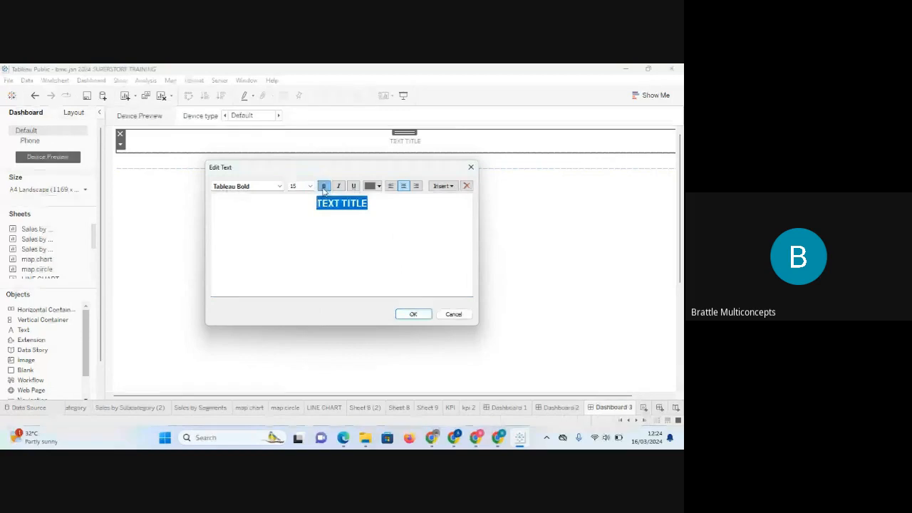
click(413, 314)
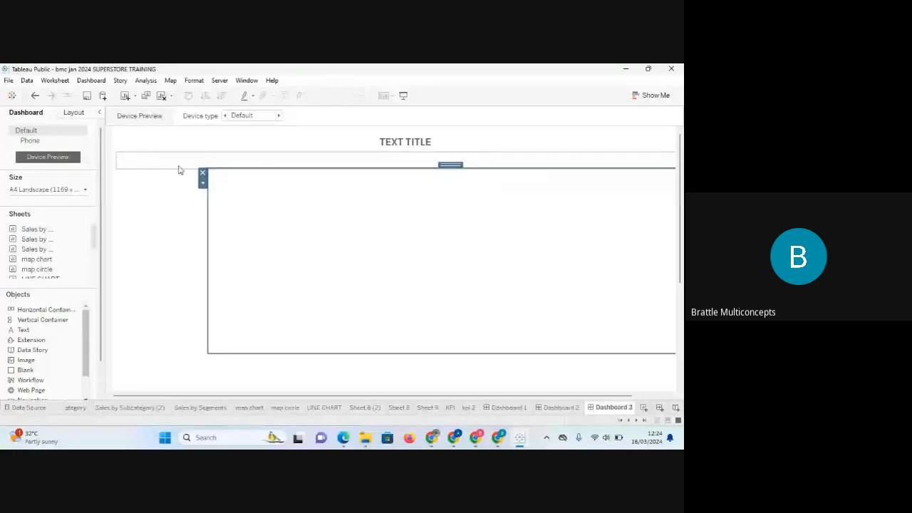
- Add a text object to the narrow vertical container below the title, filled with placeholder text of an A followed by many repeated D's
click(178, 168)
click(163, 222)
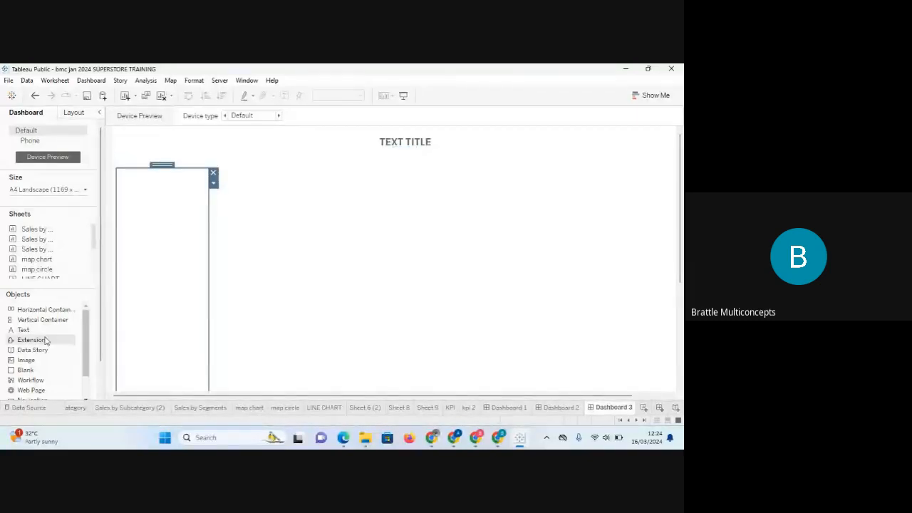
mouse_move(44, 341)
mouse_down()
mouse_move(161, 233)
mouse_move(159, 260)
mouse_move(161, 250)
mouse_up()
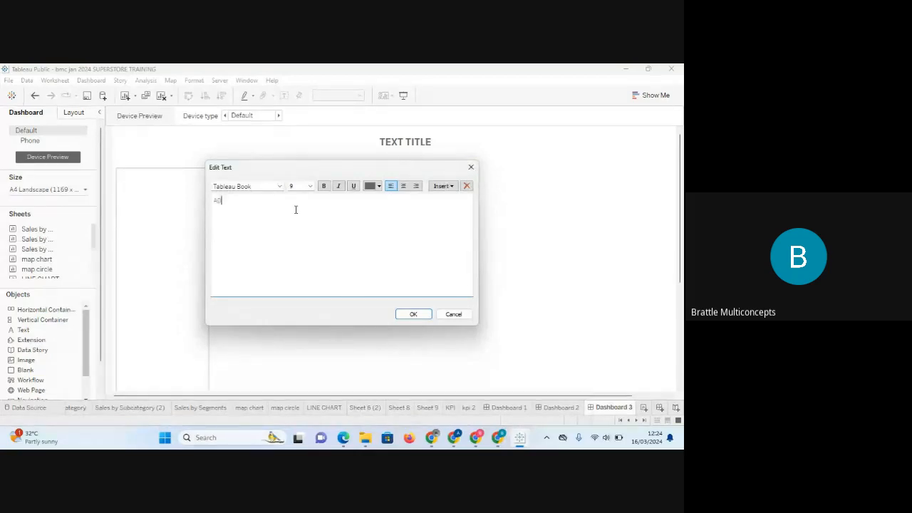
text(DDDDDDDDDDDDDDDDDDDDDDDDDDDDDDDDDDDDDDDDDDDDDDDDDDDDDDD)
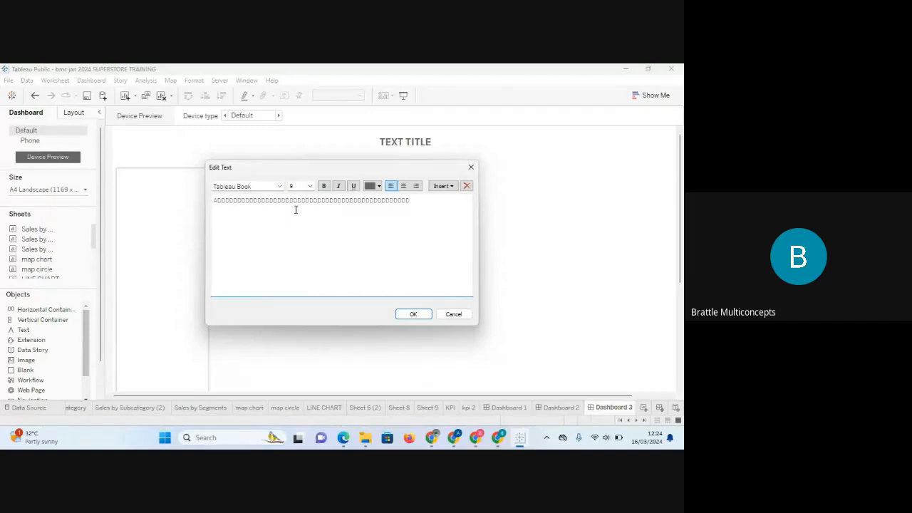
text(DDDDDDDDDDDDDDDDDDDDDDDDDDDDDDDDDDDDDD)
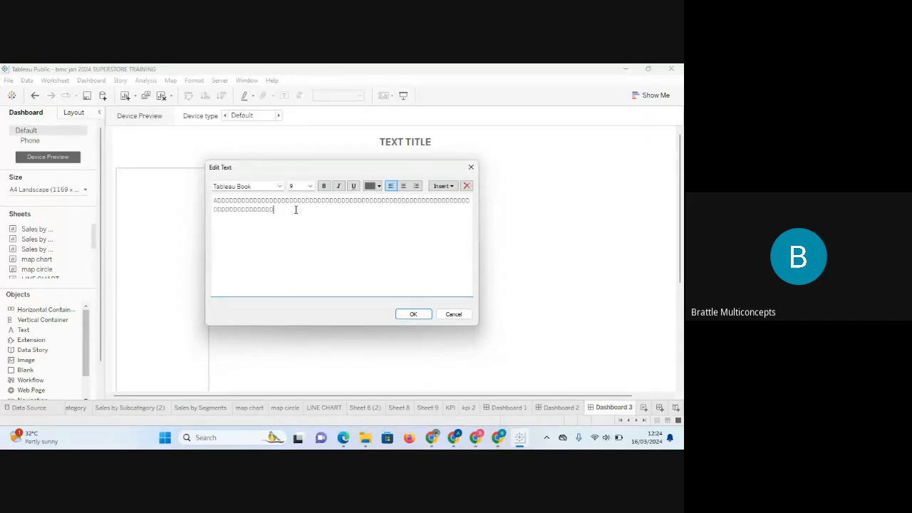
text(DDDDDDDDDDDDDDDDDDDDDDDDDD)
click(412, 313)
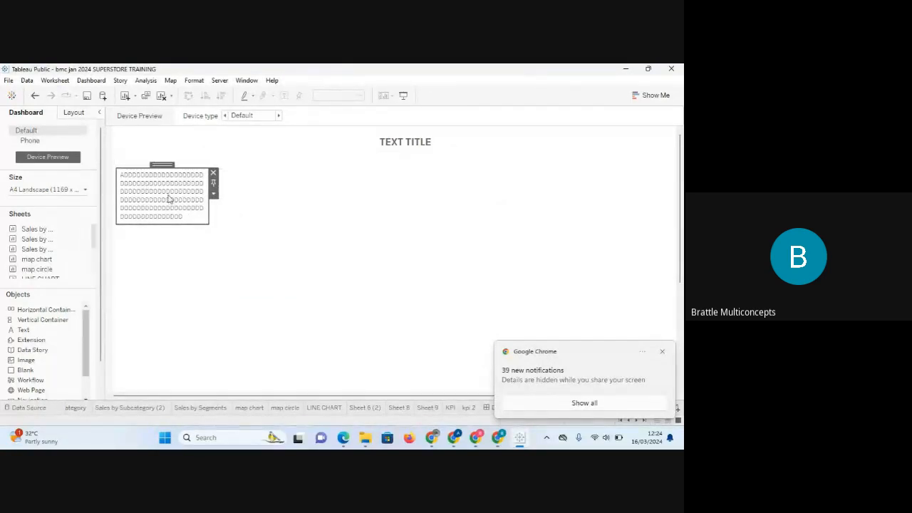
- Give the repeated-D placeholder text object a thin solid yellow-gold border
double_click(169, 198)
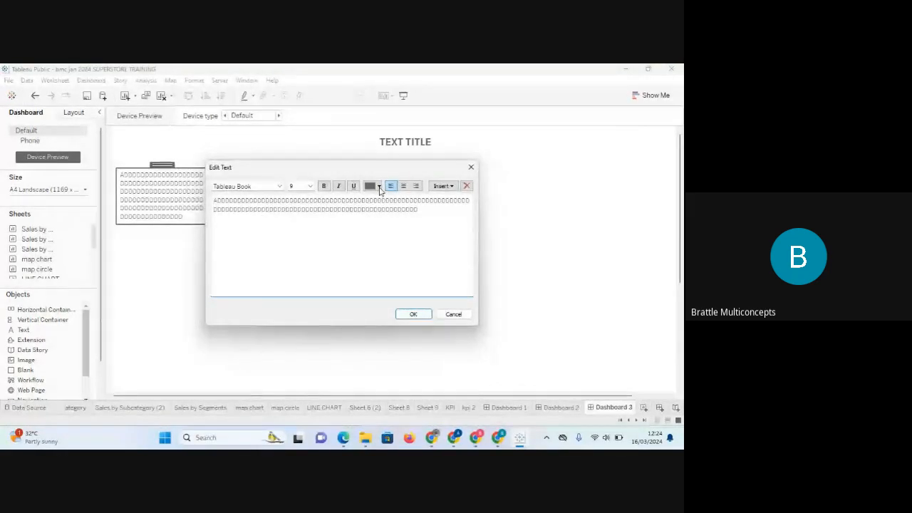
click(471, 168)
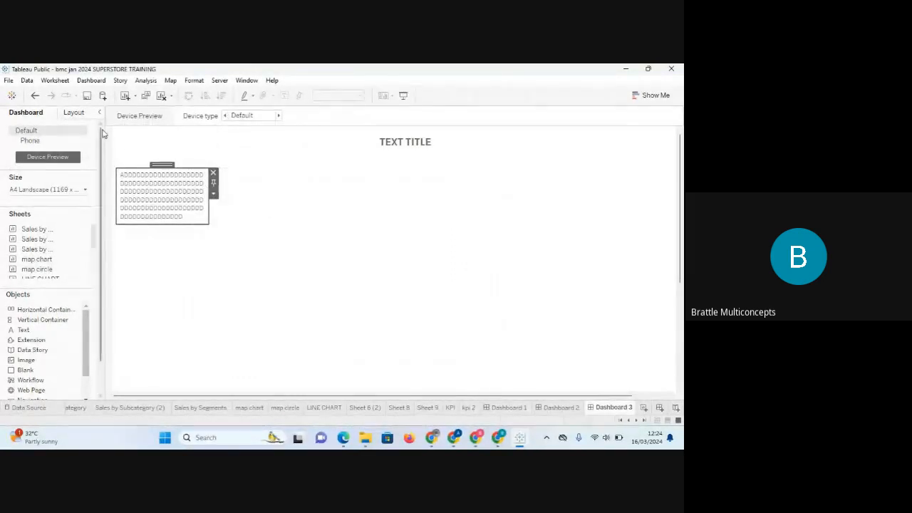
click(74, 112)
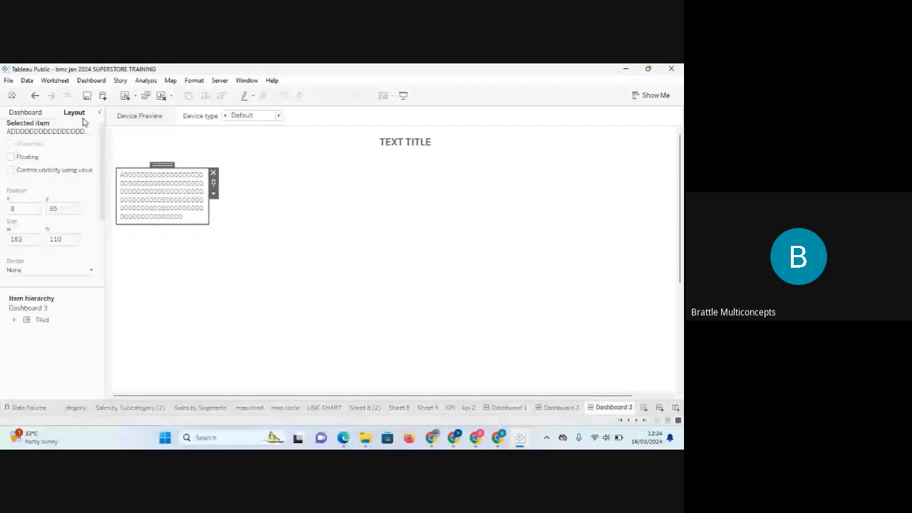
click(90, 271)
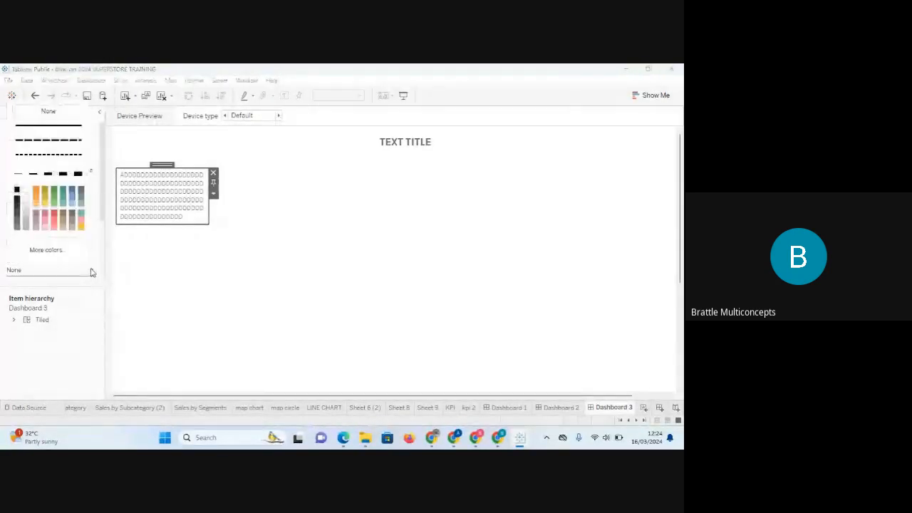
click(43, 197)
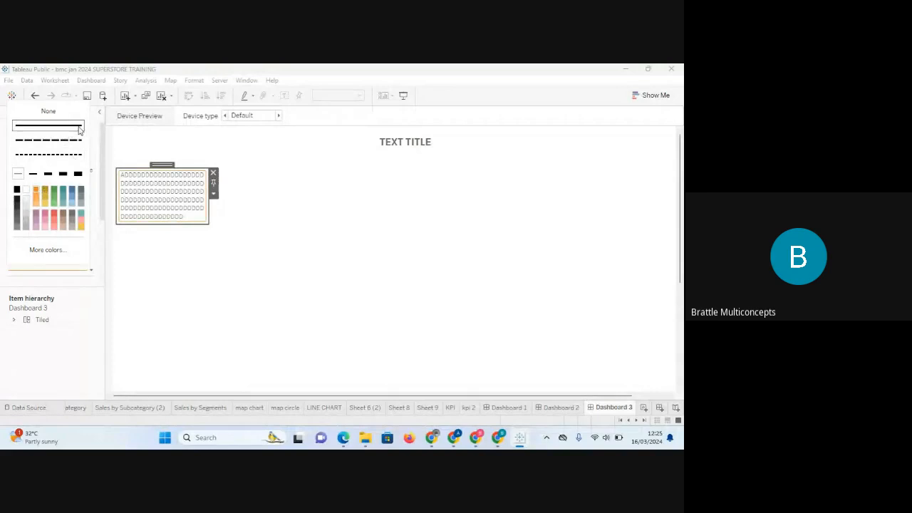
click(102, 124)
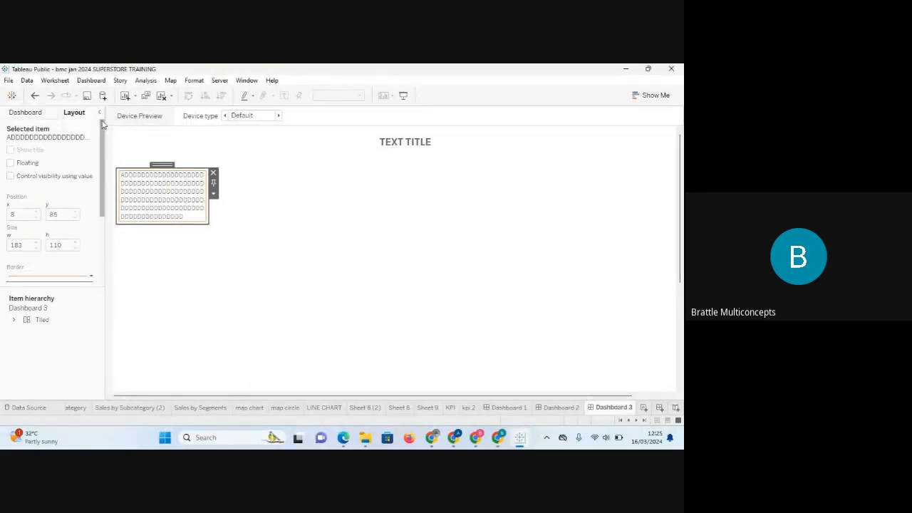
- Set the bordered placeholder text object's background to a light beige
drag(102, 124, 103, 201)
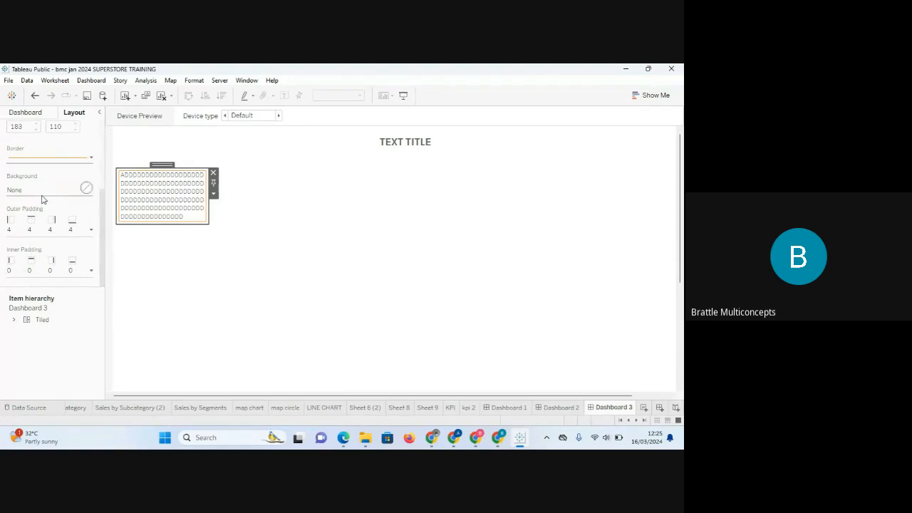
click(40, 197)
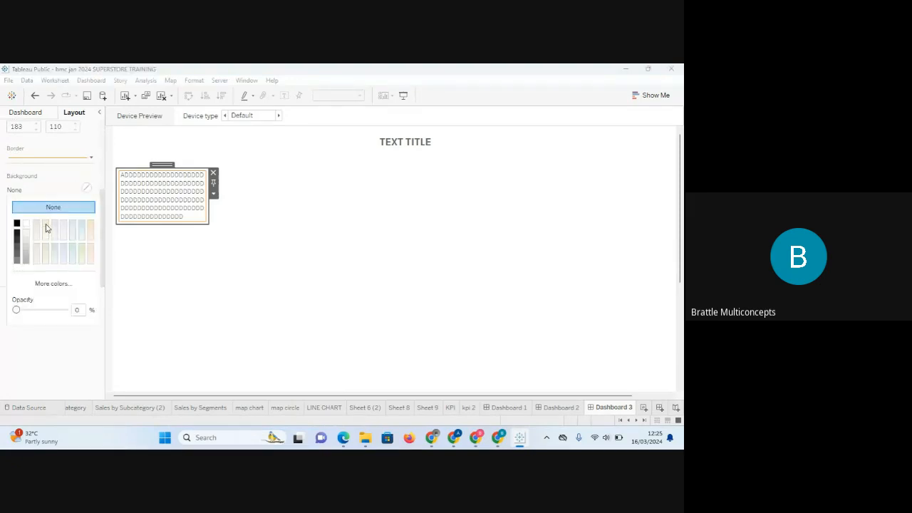
click(46, 227)
click(148, 257)
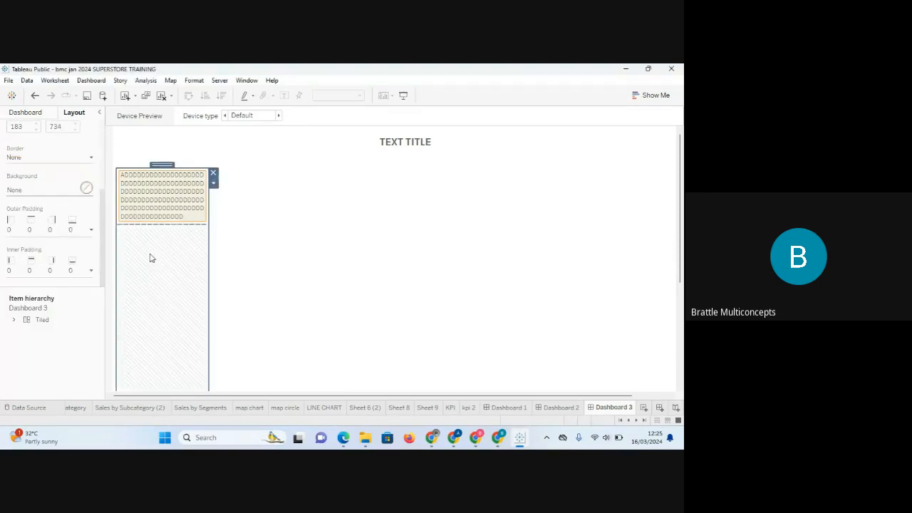
- Add a second text object reading "FFGSGSGFSFSFFFFFFSF" below the bordered text in the narrow vertical container
click(372, 199)
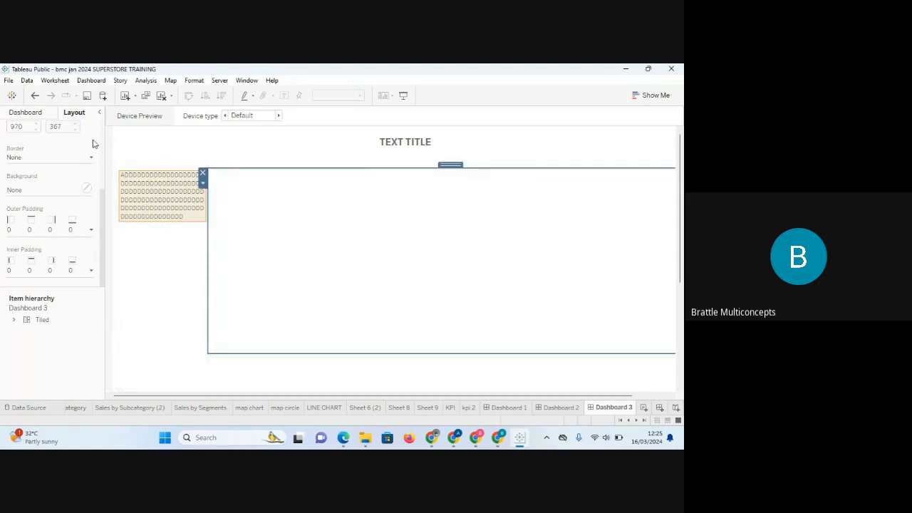
click(29, 112)
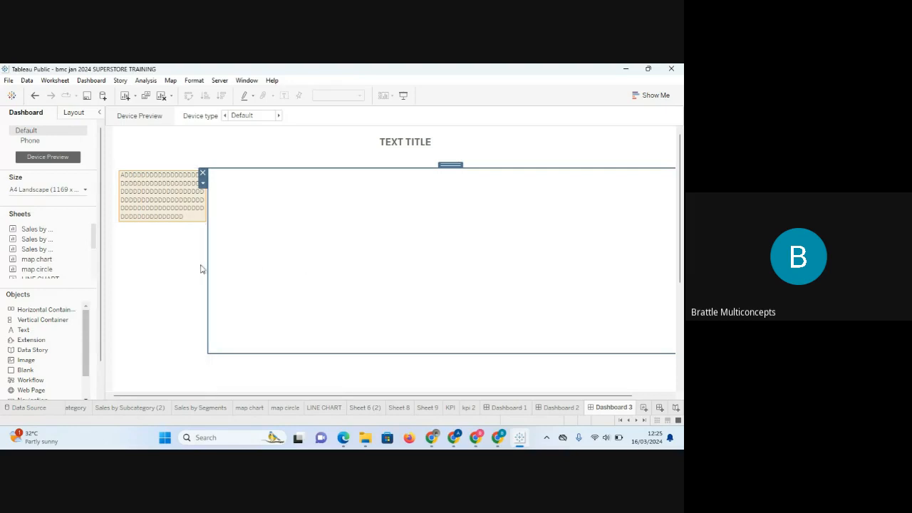
click(32, 335)
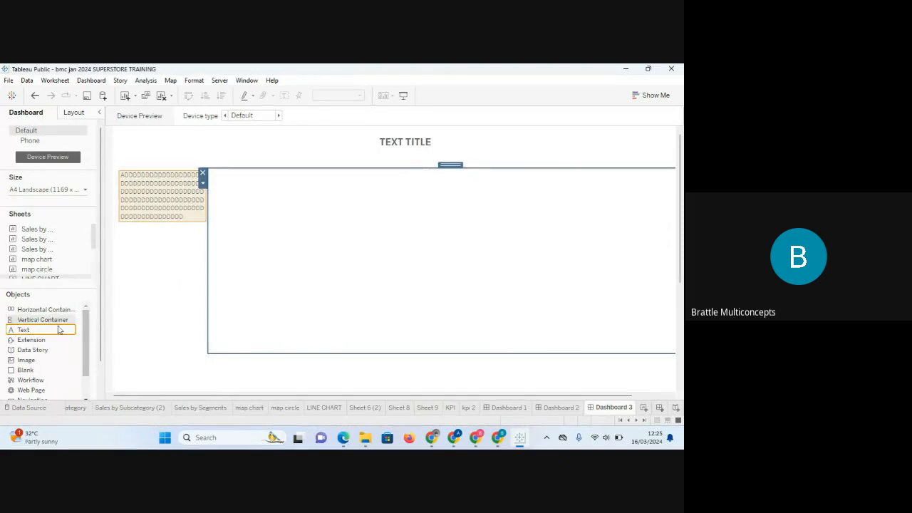
mouse_move(39, 333)
mouse_down()
mouse_move(154, 283)
mouse_move(145, 280)
mouse_up()
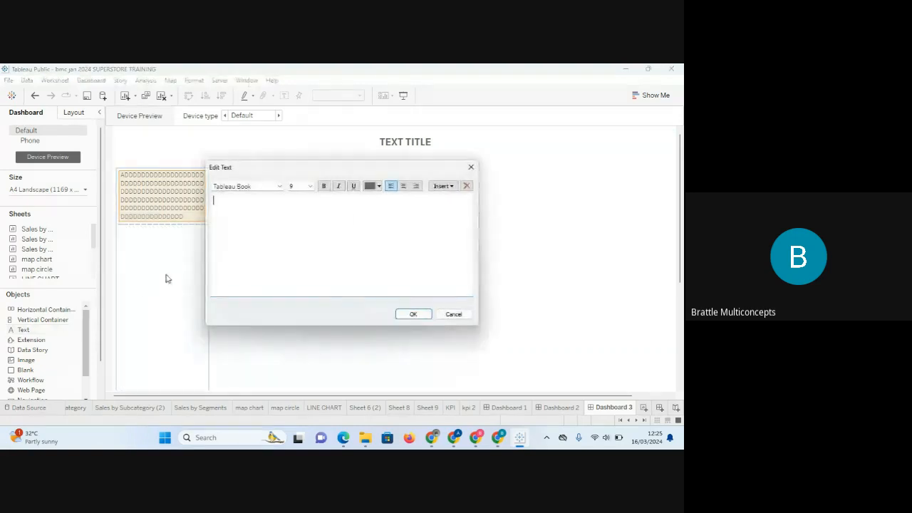
text(FFGSGSGSSFSFSFFFFFFFSF)
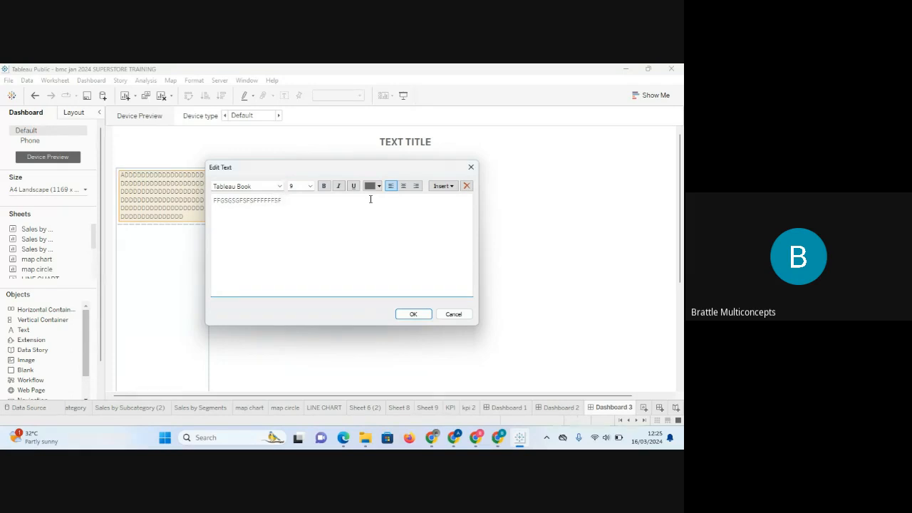
click(420, 317)
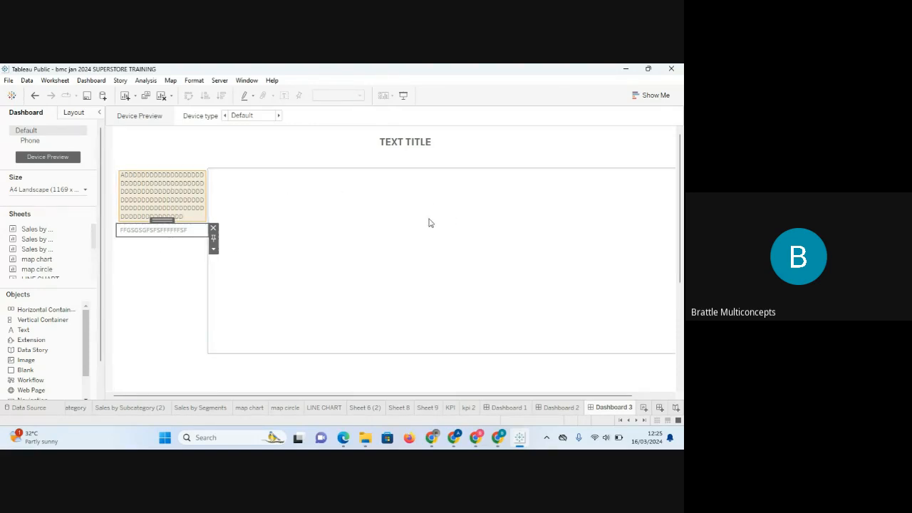
- Insert the image file "Brattle logo -CROPPED.jpg" into the large empty container beside the text objects and make the image floating
mouse_move(56, 251)
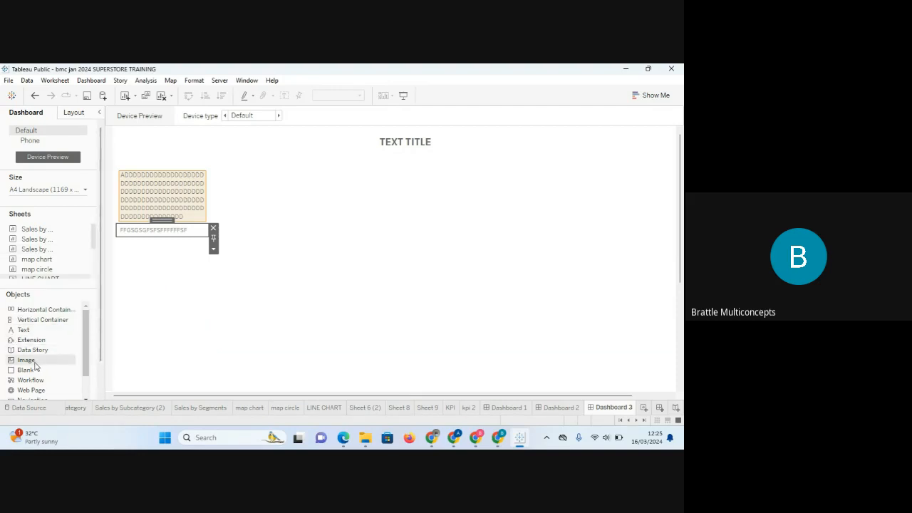
drag(25, 363, 218, 280)
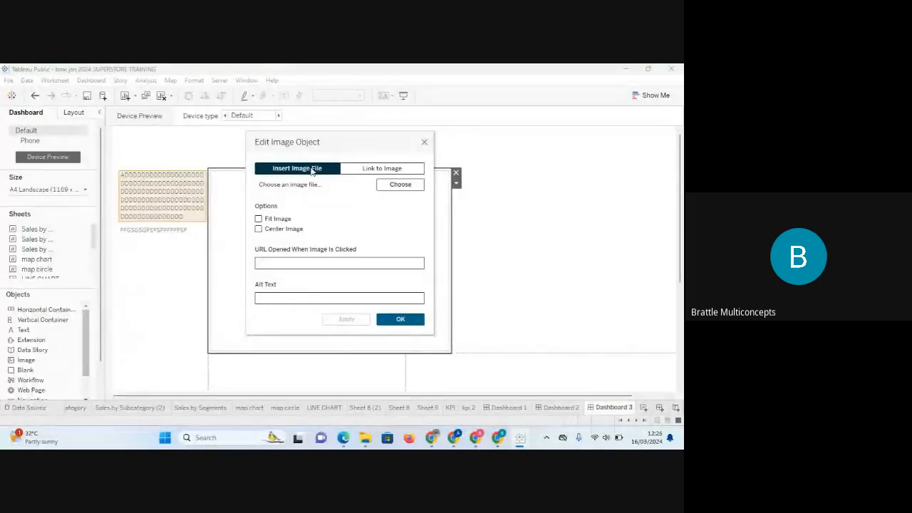
click(400, 185)
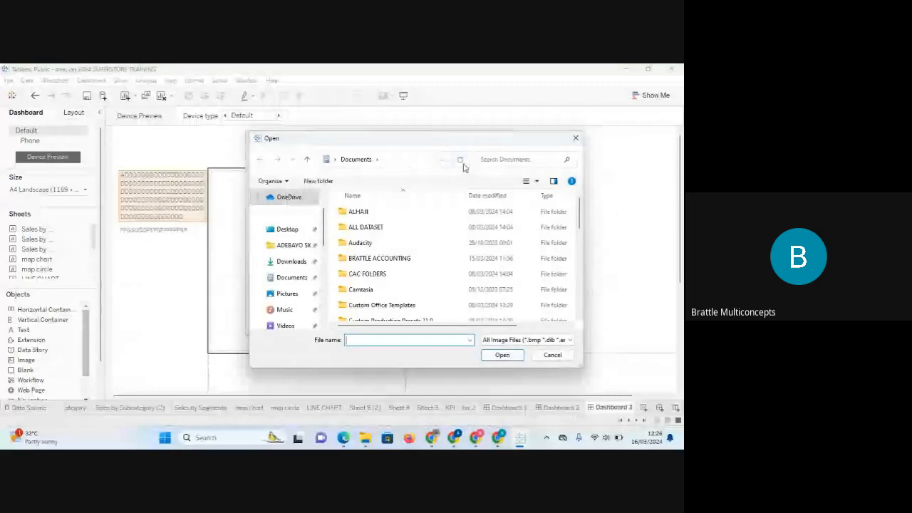
click(504, 160)
text(LOG)
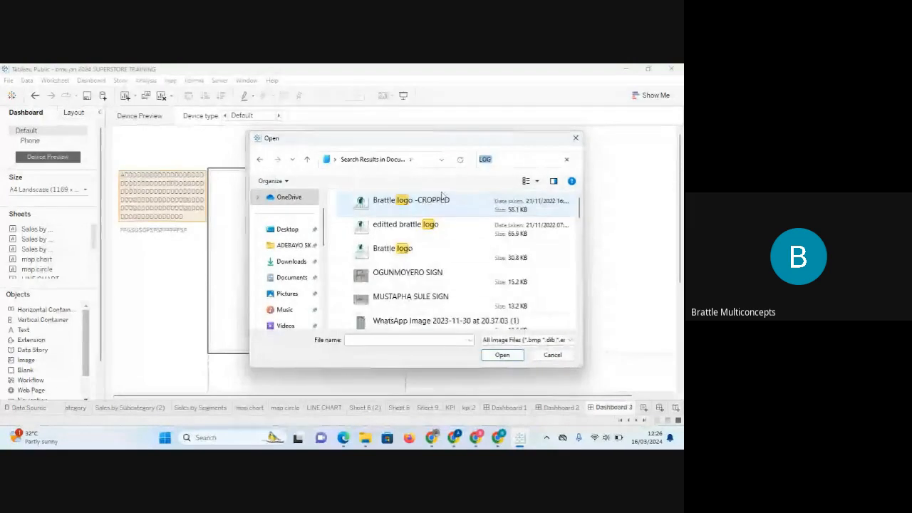
double_click(414, 206)
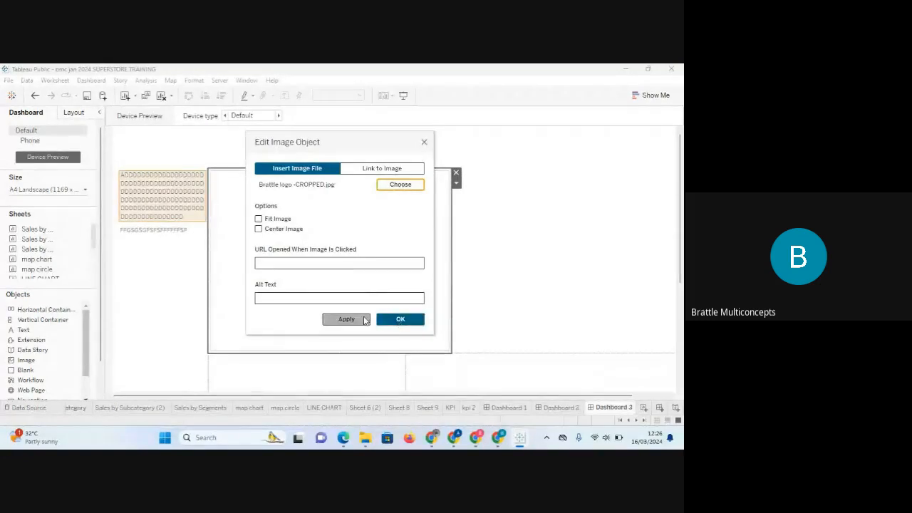
click(352, 321)
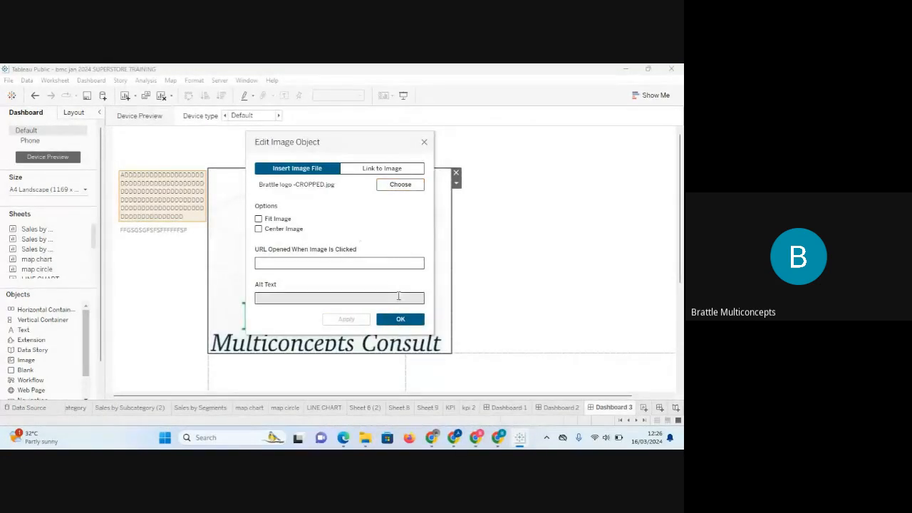
click(401, 319)
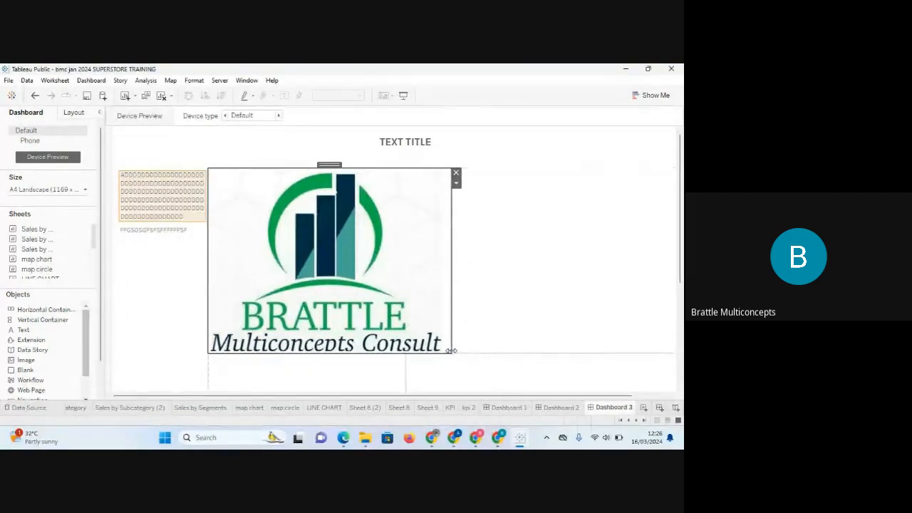
click(456, 183)
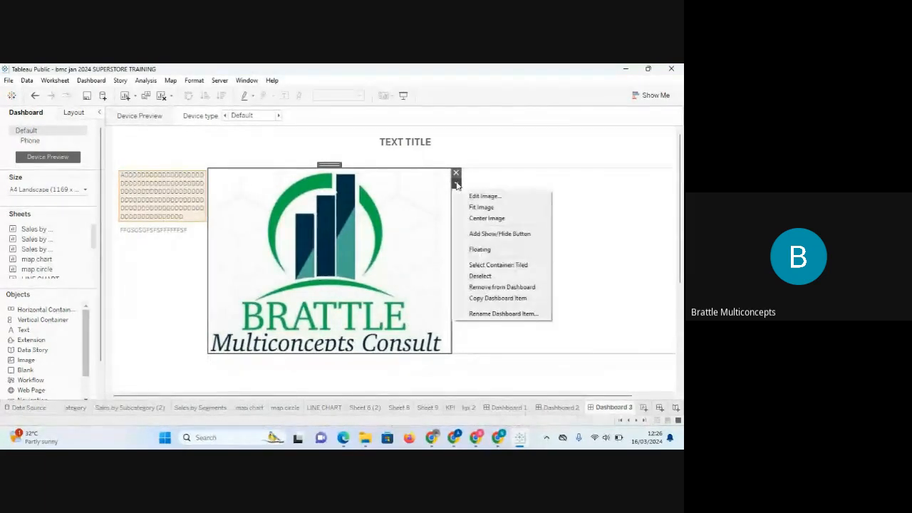
click(487, 251)
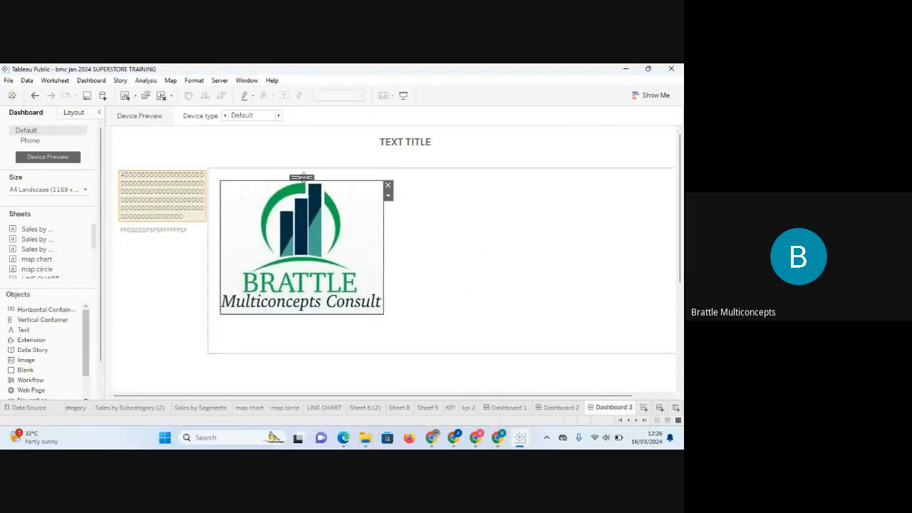
- Move the floating logo below the second text object and shrink it to fit the narrow container's width
drag(303, 177, 202, 232)
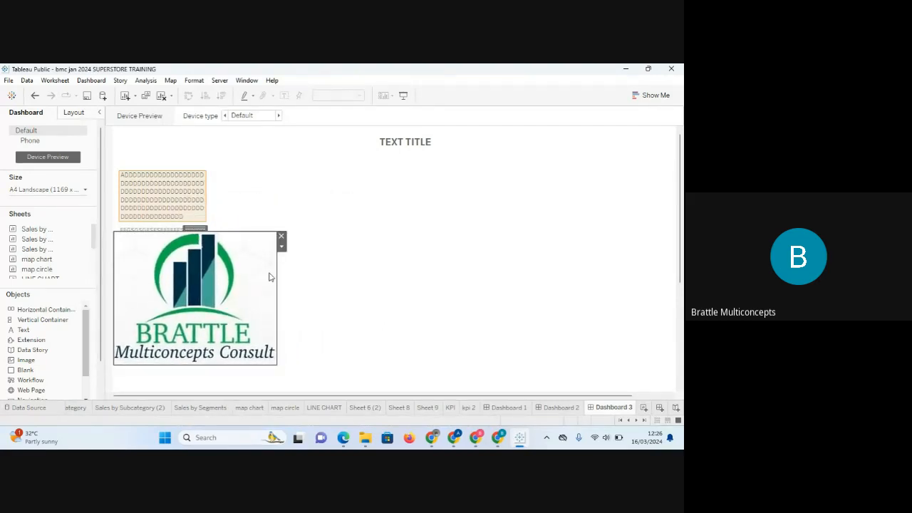
drag(278, 279, 208, 300)
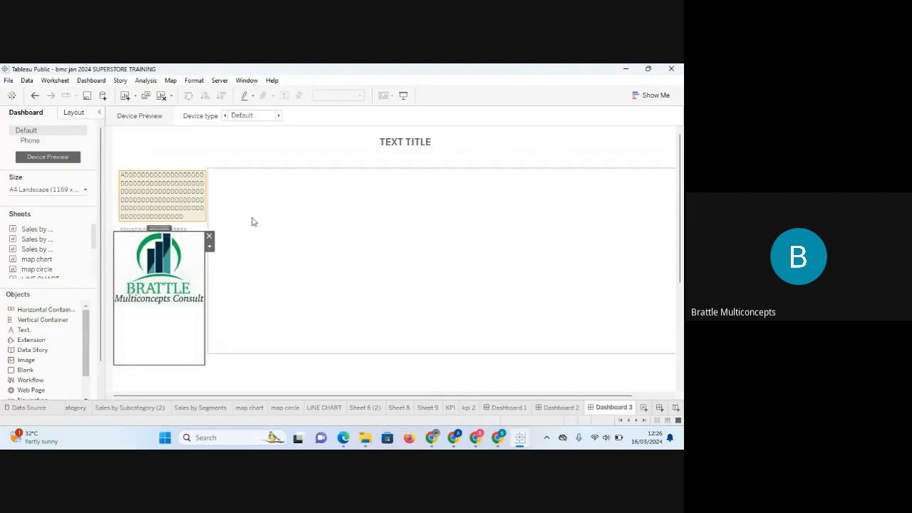
mouse_move(163, 229)
mouse_down()
mouse_move(564, 116)
mouse_move(624, 116)
mouse_move(169, 245)
mouse_up()
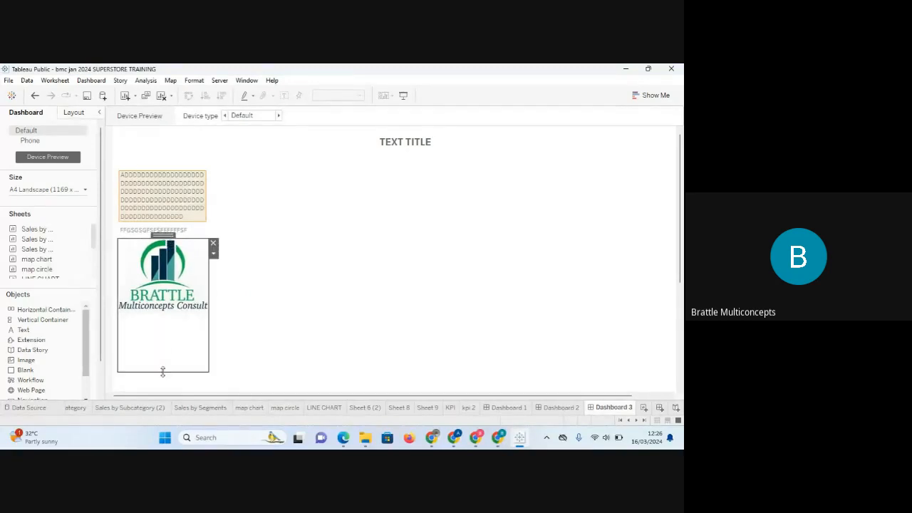
drag(163, 371, 162, 324)
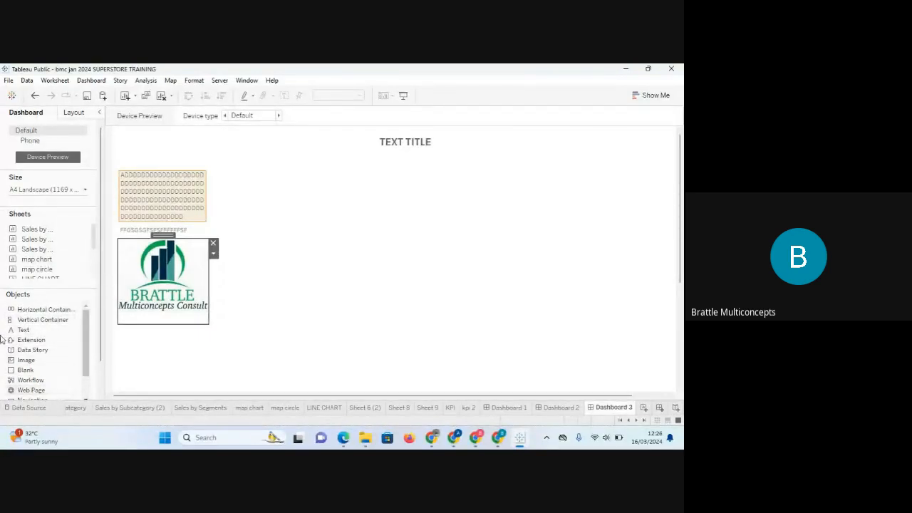
- Try adding a Navigation object beside the charts on Dashboard 1 and remove it
drag(86, 333, 92, 381)
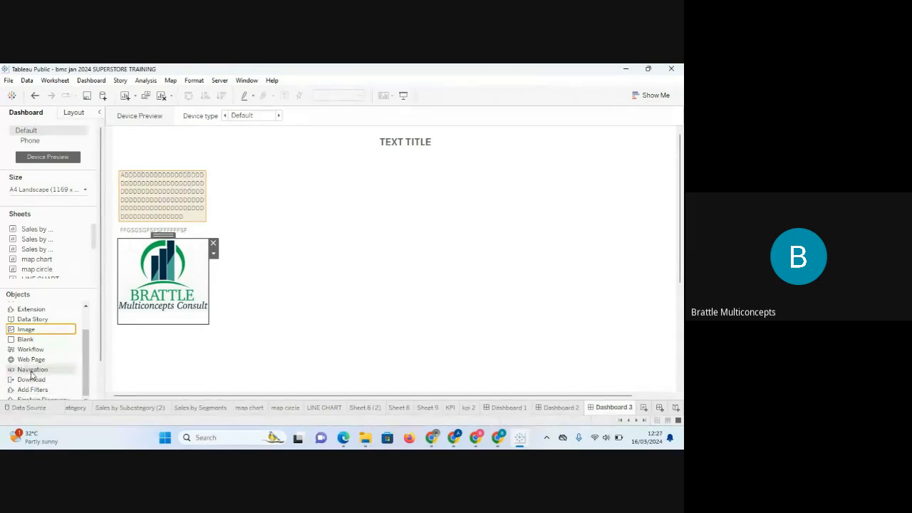
drag(36, 369, 514, 411)
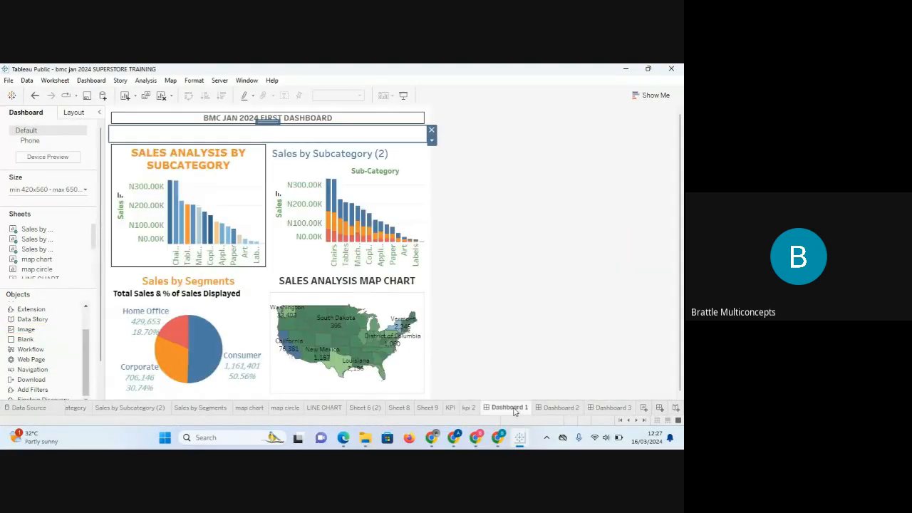
drag(26, 375, 157, 276)
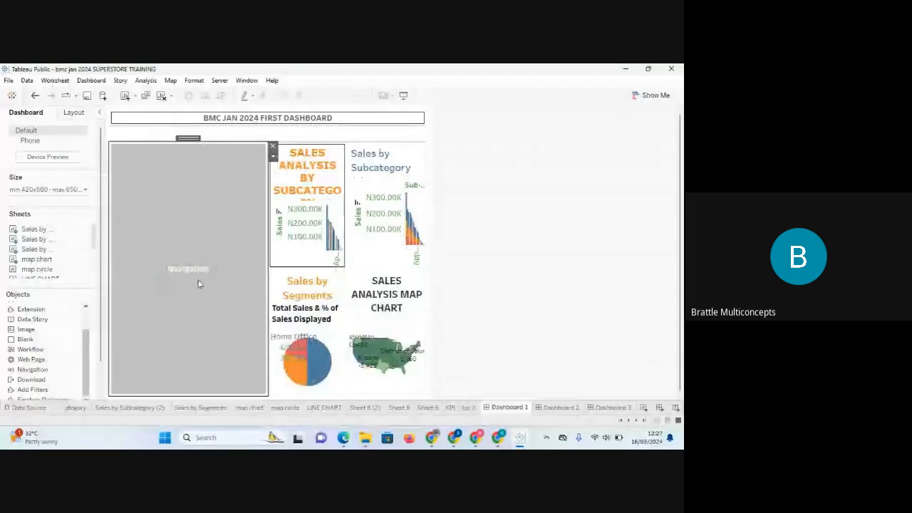
right_click(198, 280)
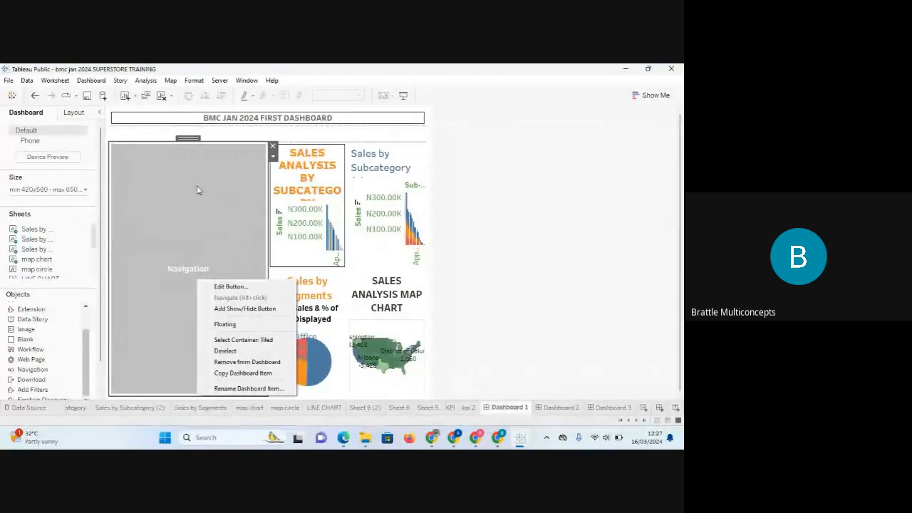
click(191, 235)
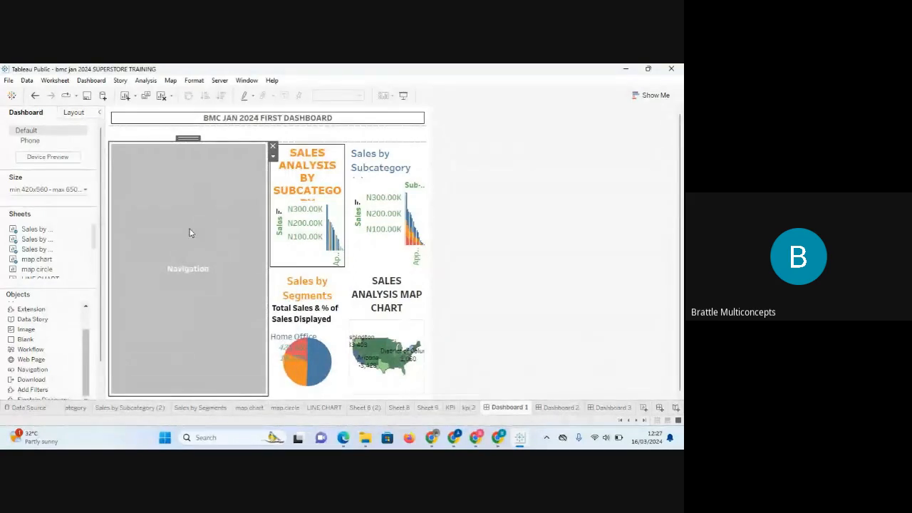
click(272, 146)
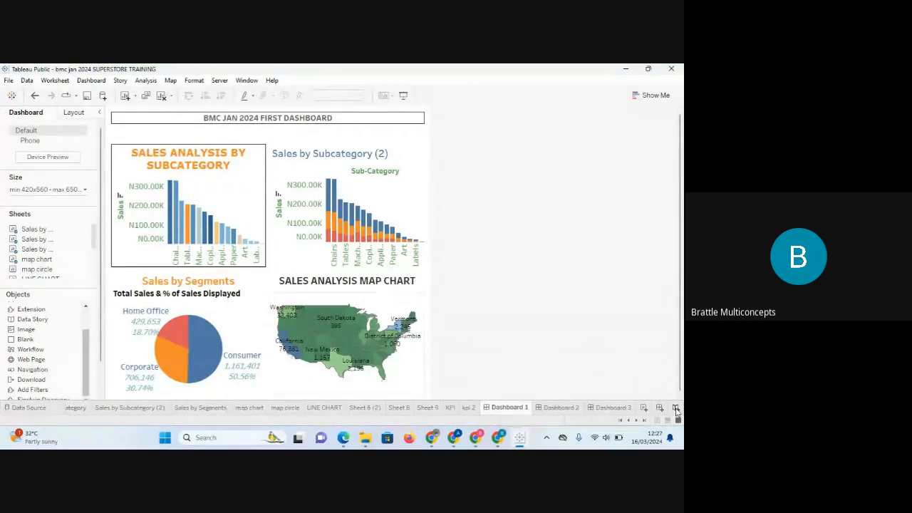
- Return to Dashboard 3 and set newly added items to be placed as floating
click(255, 389)
click(405, 391)
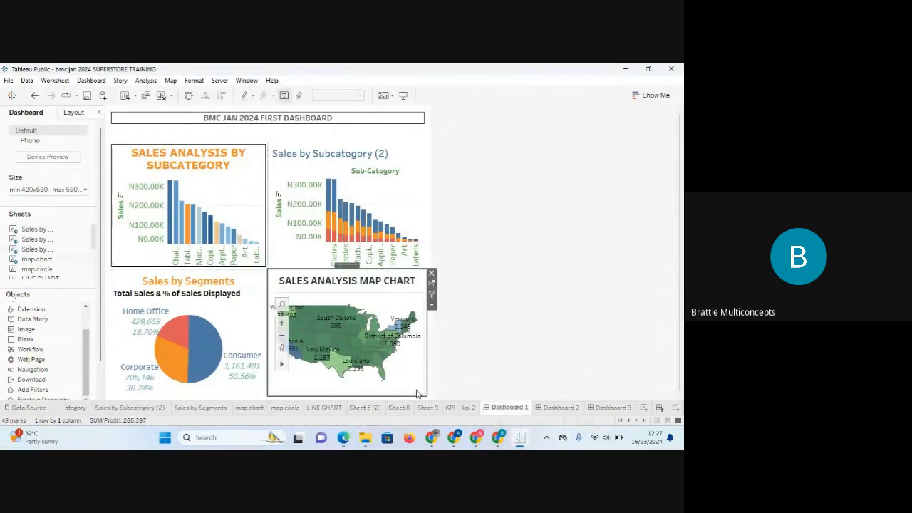
click(560, 407)
click(610, 407)
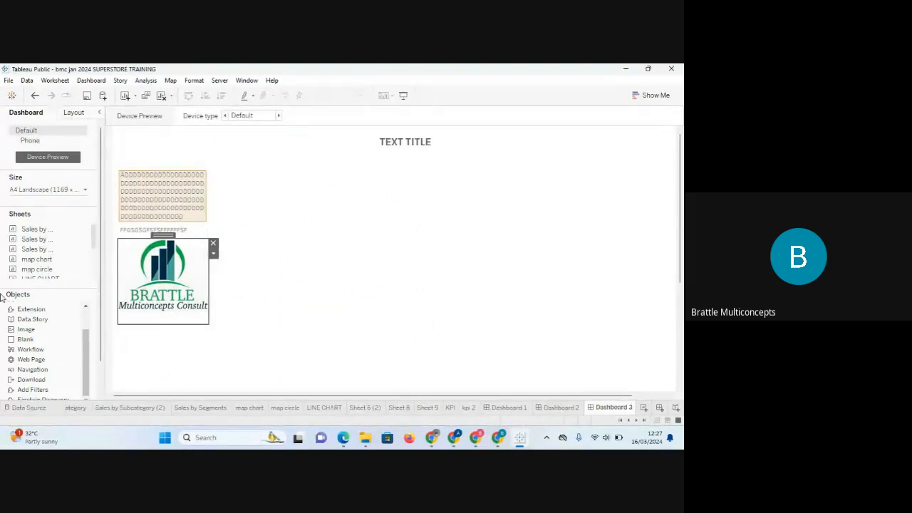
mouse_move(40, 233)
mouse_down()
mouse_move(339, 230)
mouse_move(39, 229)
mouse_up()
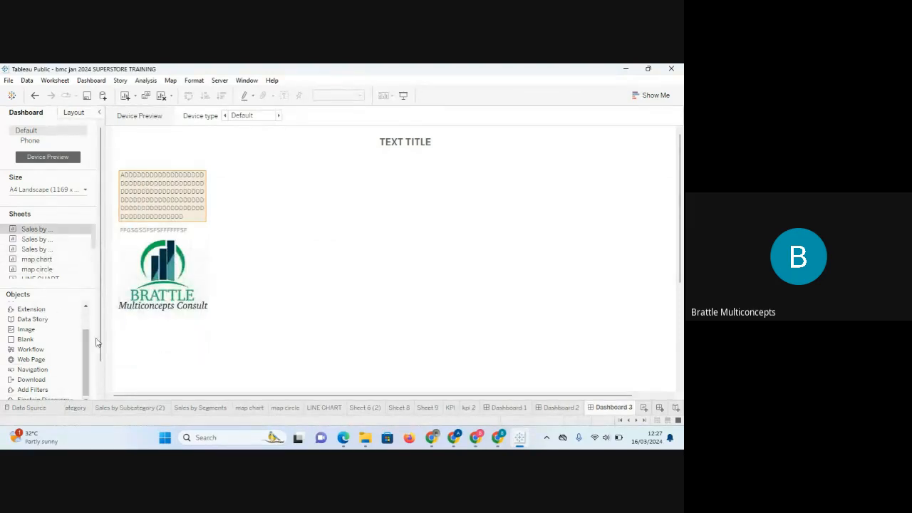
scroll(101, 206, down, 1)
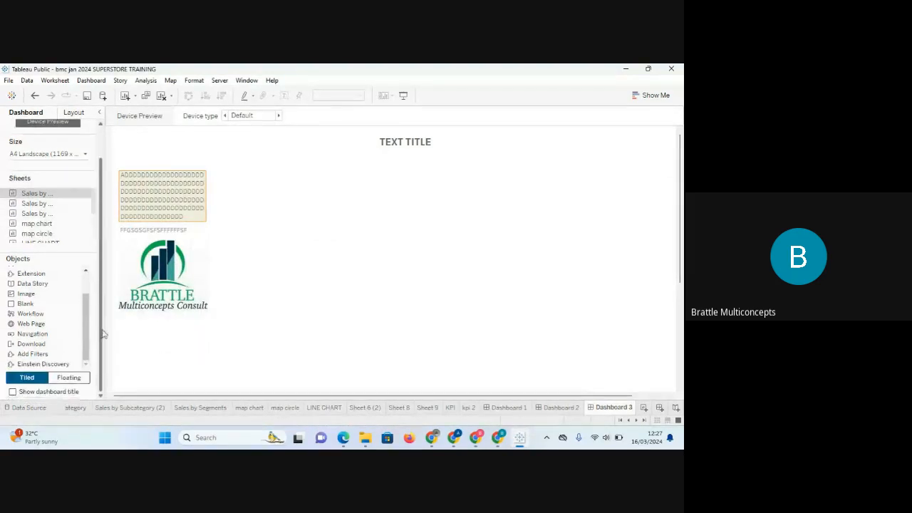
click(74, 381)
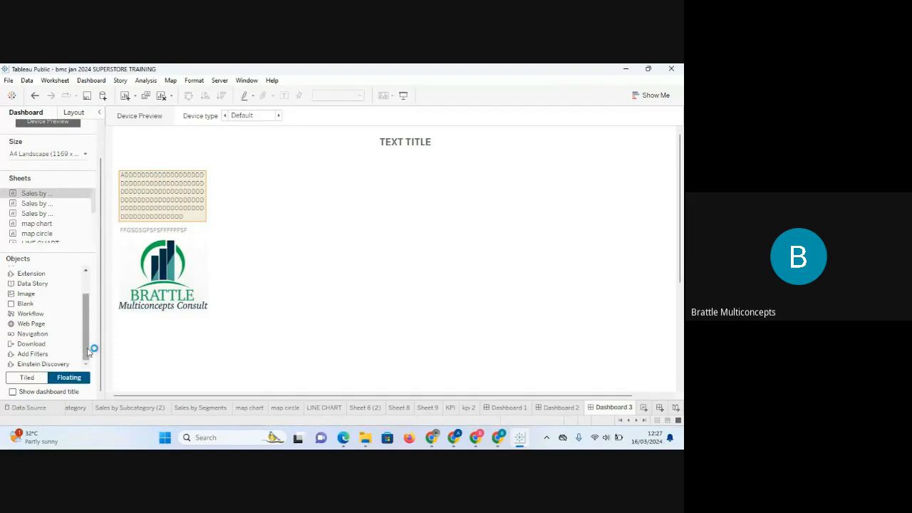
scroll(86, 335, up, 3)
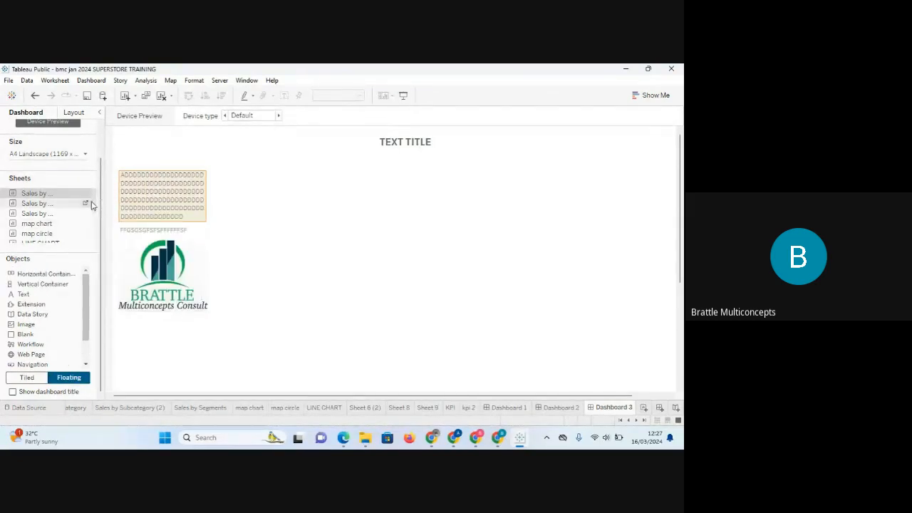
scroll(102, 210, up, 1)
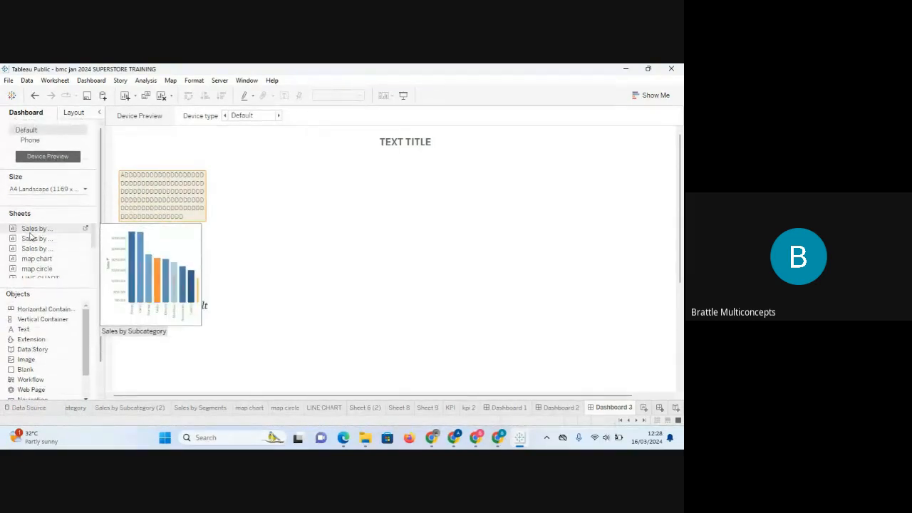
- Place the Sales by Subcategory sheet as a floating chart in the large upper container and resize it to fill the area
drag(55, 230, 210, 169)
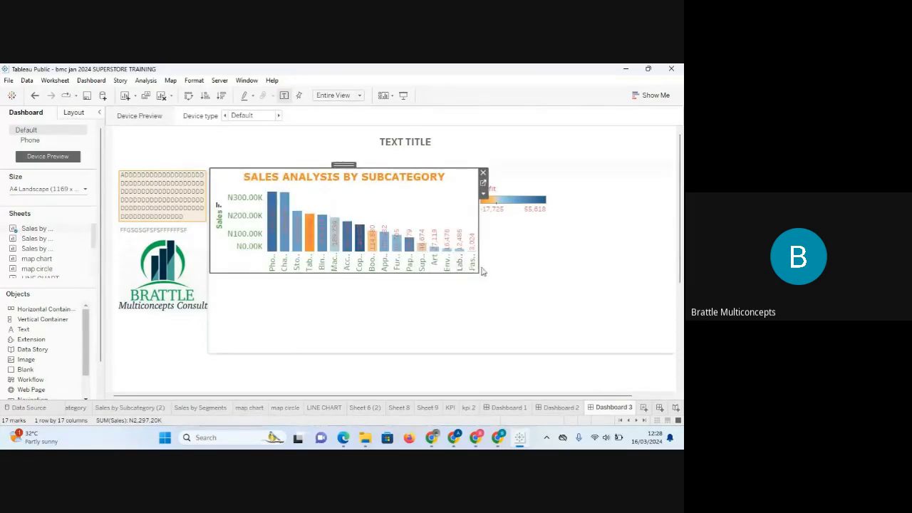
drag(481, 275, 669, 367)
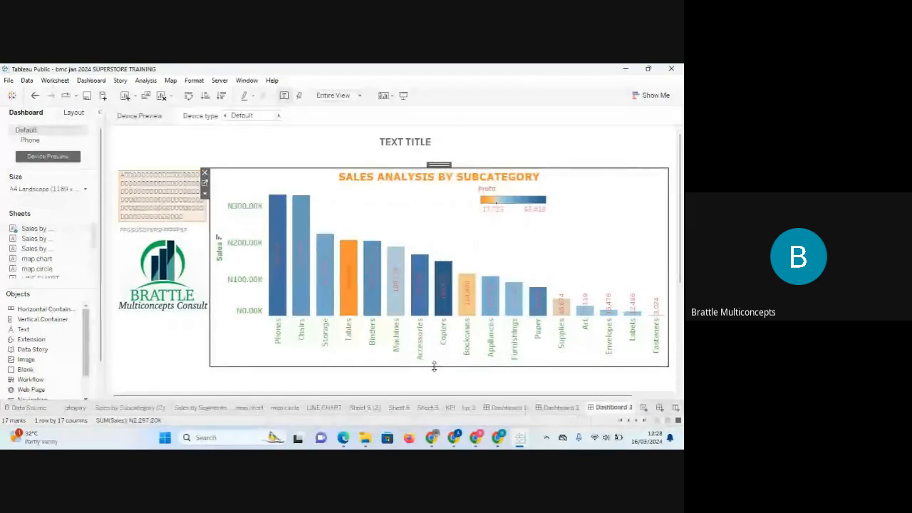
drag(433, 366, 440, 356)
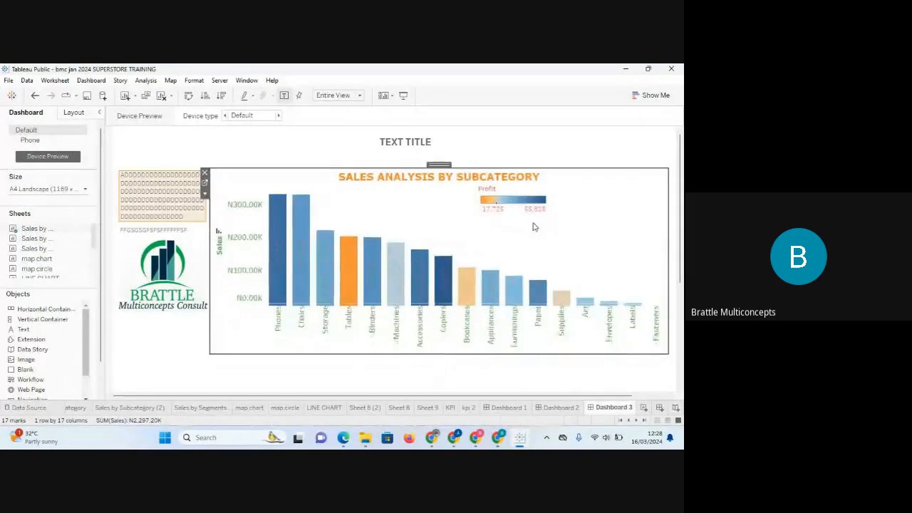
- Remove the floating Profit colour legend and nudge the subcategory chart's left edge inward to fit its container
click(522, 202)
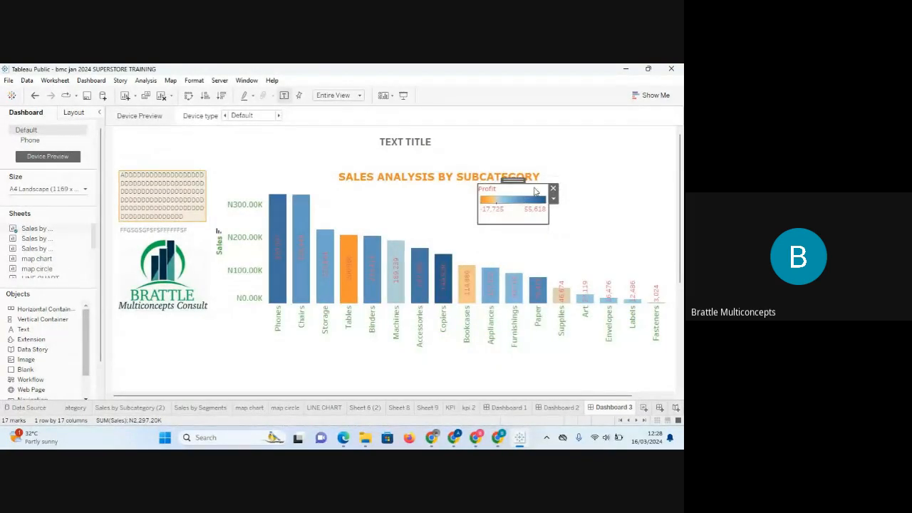
click(554, 188)
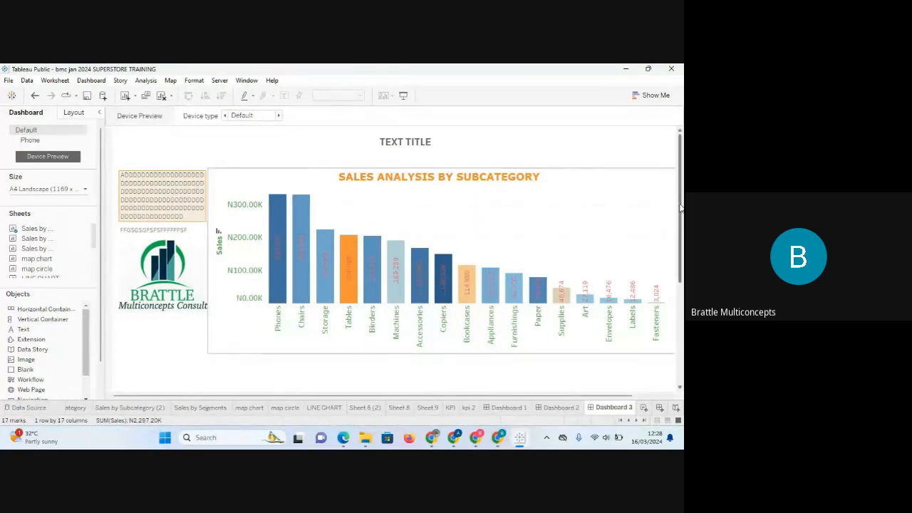
click(219, 277)
drag(210, 278, 212, 277)
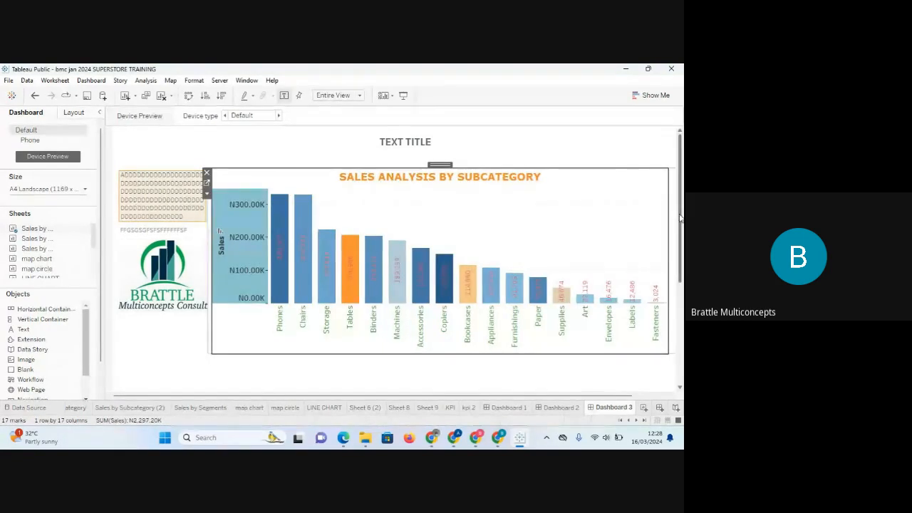
- Place the map chart sheet in the left lower container below the subcategory chart and resize it to fit
drag(680, 219, 682, 312)
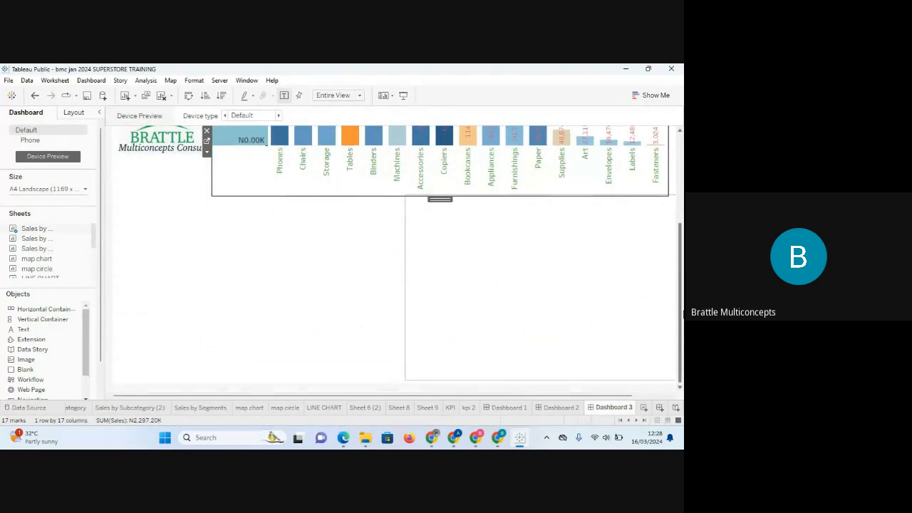
click(292, 351)
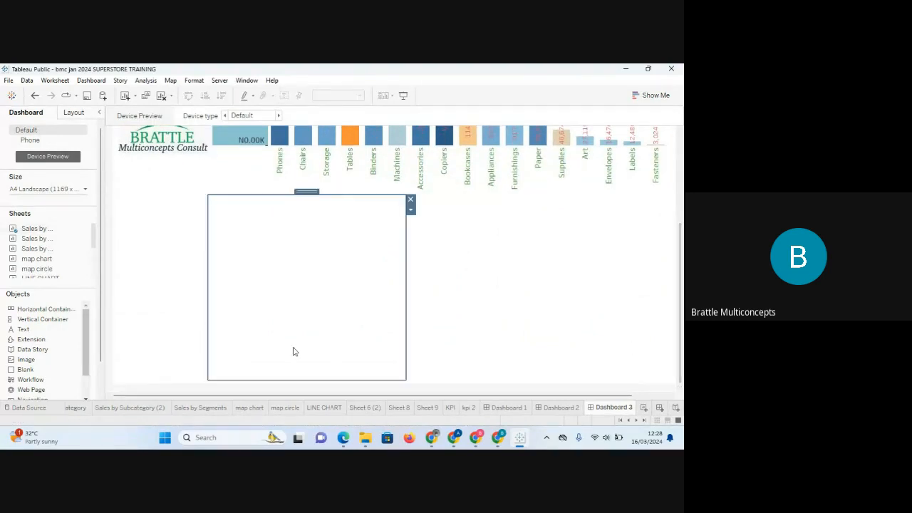
mouse_move(5, 258)
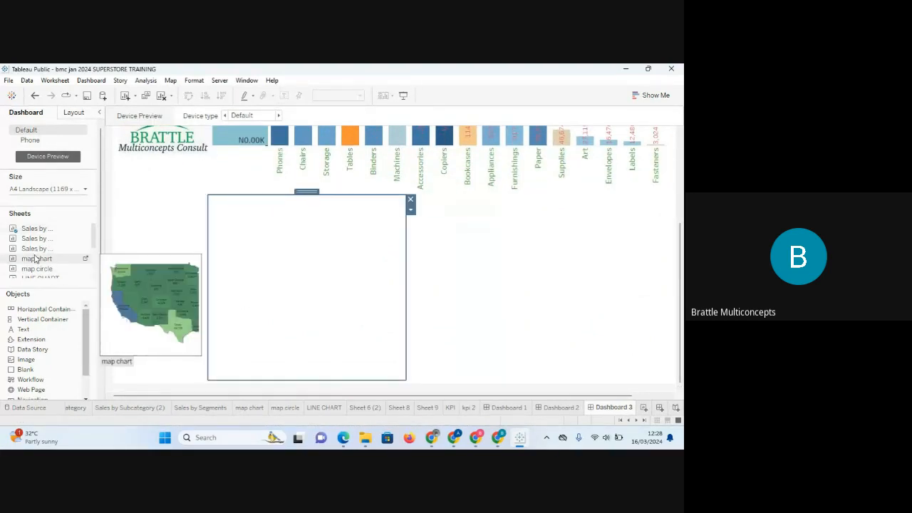
drag(36, 262, 206, 194)
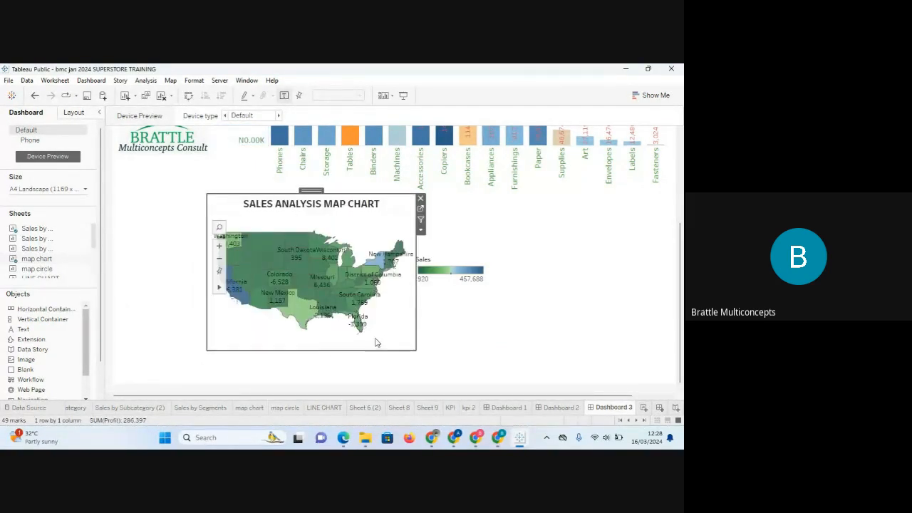
drag(352, 350, 352, 379)
drag(417, 321, 404, 326)
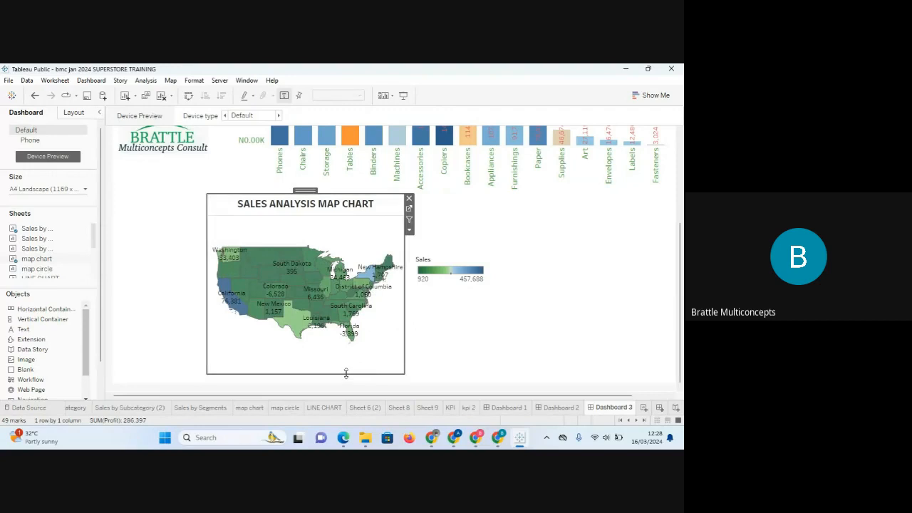
drag(345, 373, 348, 379)
- Add the Sales by Segments pie chart to the lower area beside the map chart
mouse_move(68, 232)
mouse_move(44, 249)
drag(42, 249, 473, 253)
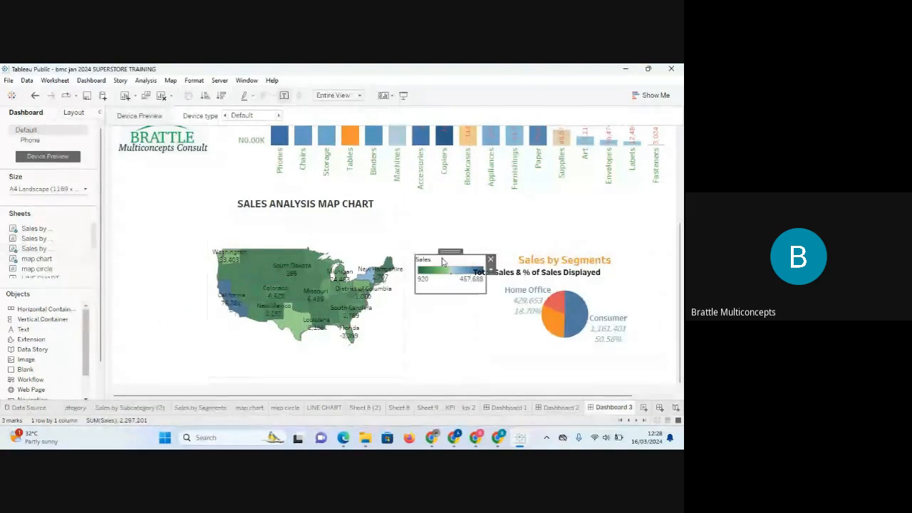
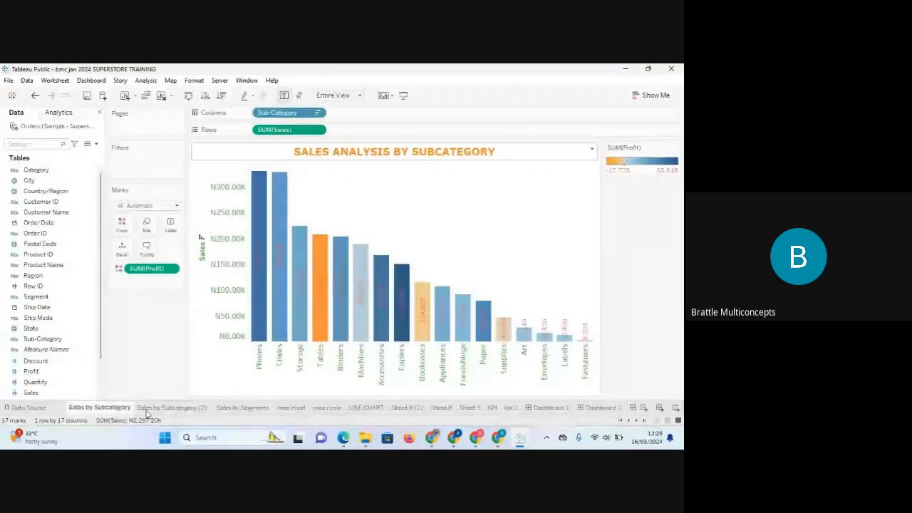
- Review the subcategory, segment and map worksheets, Dashboard 1 and the kpi 2 table
click(155, 409)
click(235, 409)
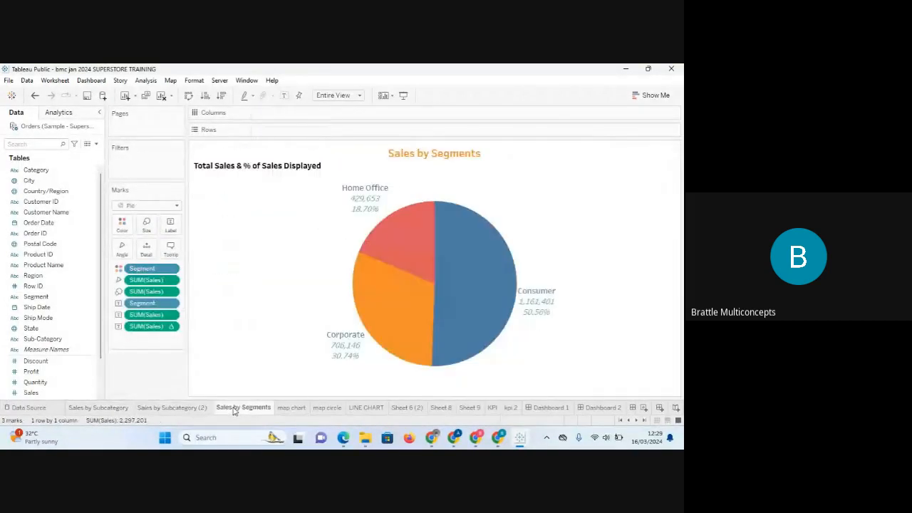
click(292, 408)
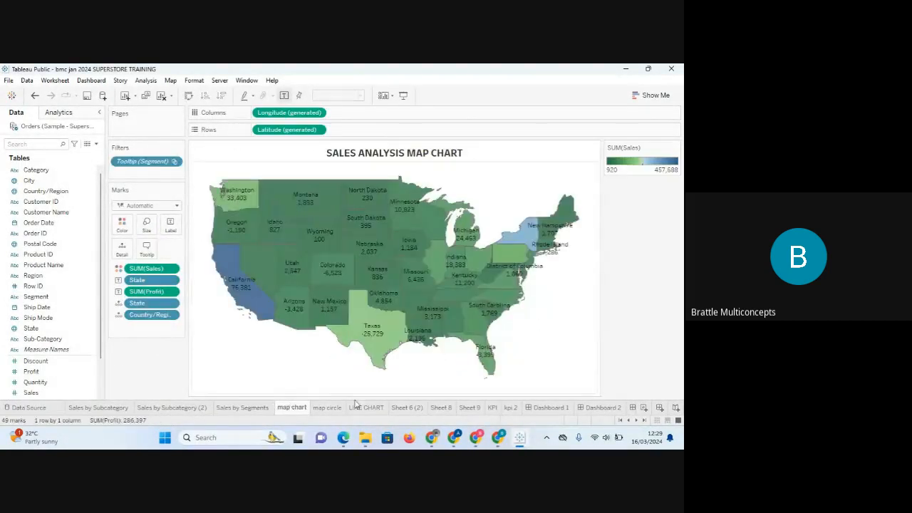
click(553, 408)
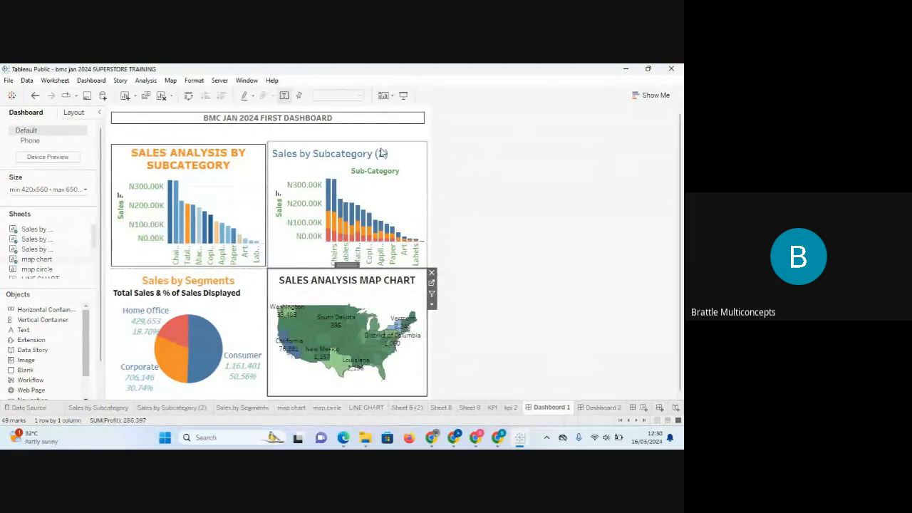
mouse_move(51, 229)
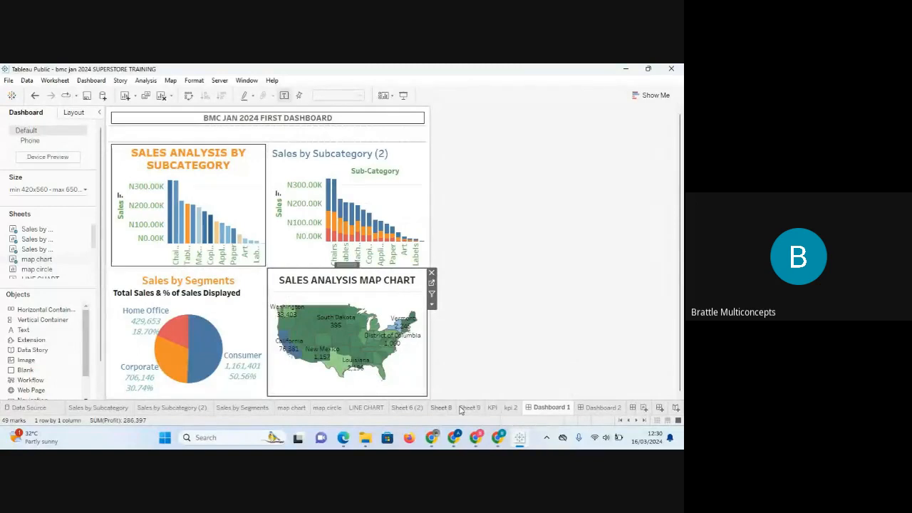
click(510, 408)
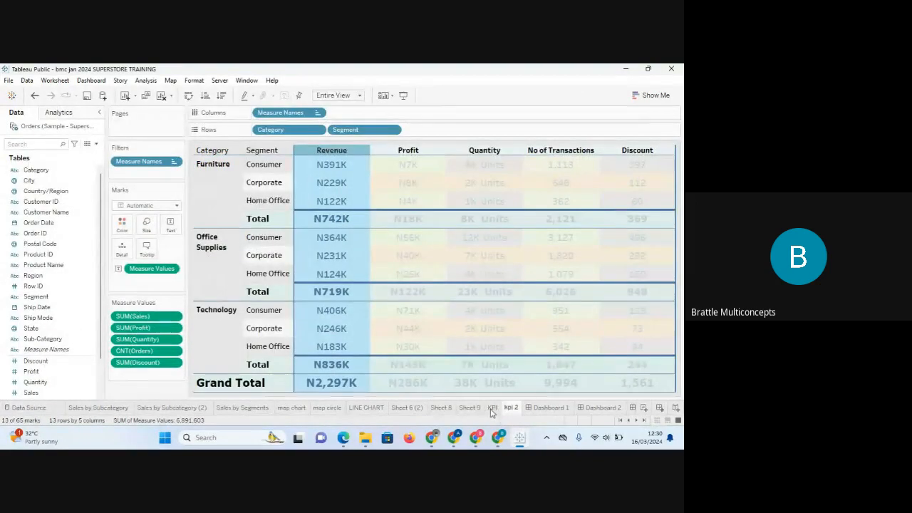
- Review the finished Dashboard 1 and Dashboard 2 layouts
click(491, 412)
click(558, 409)
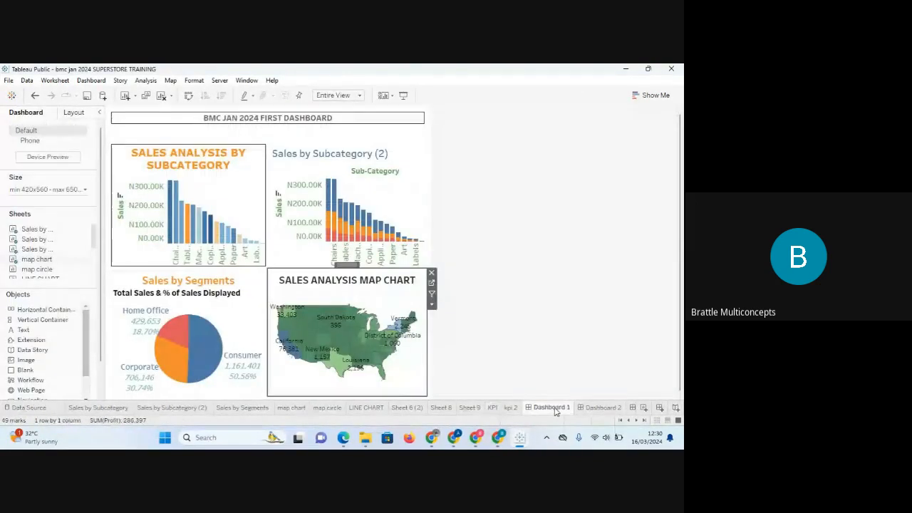
click(601, 409)
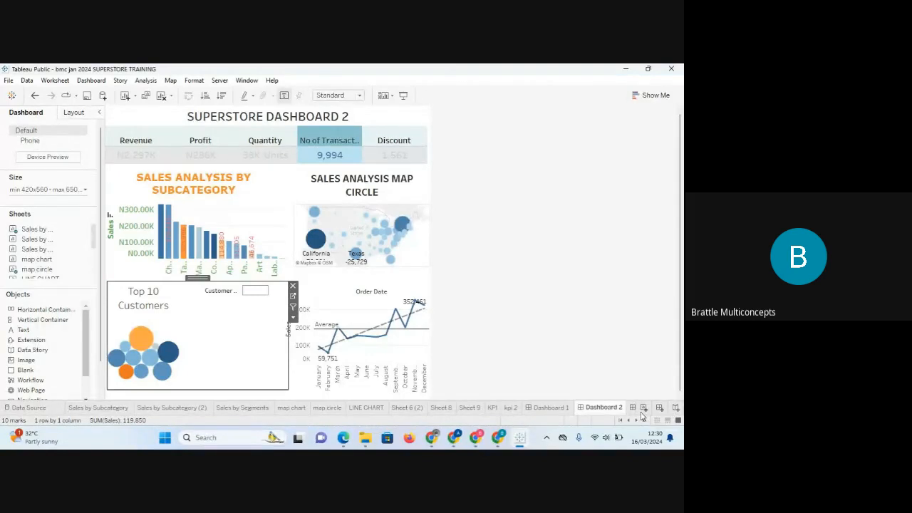
- Create a new blank story and look through the worksheets and dashboards available for its story points
click(675, 408)
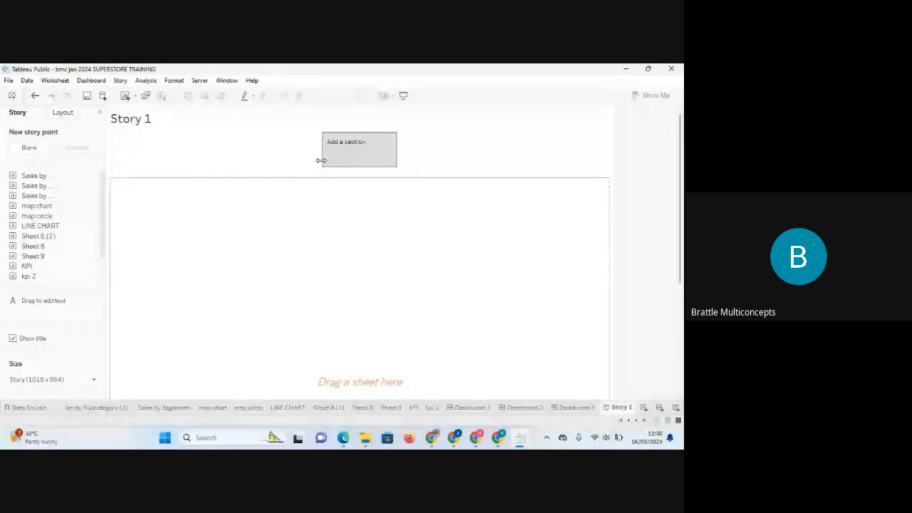
mouse_move(63, 187)
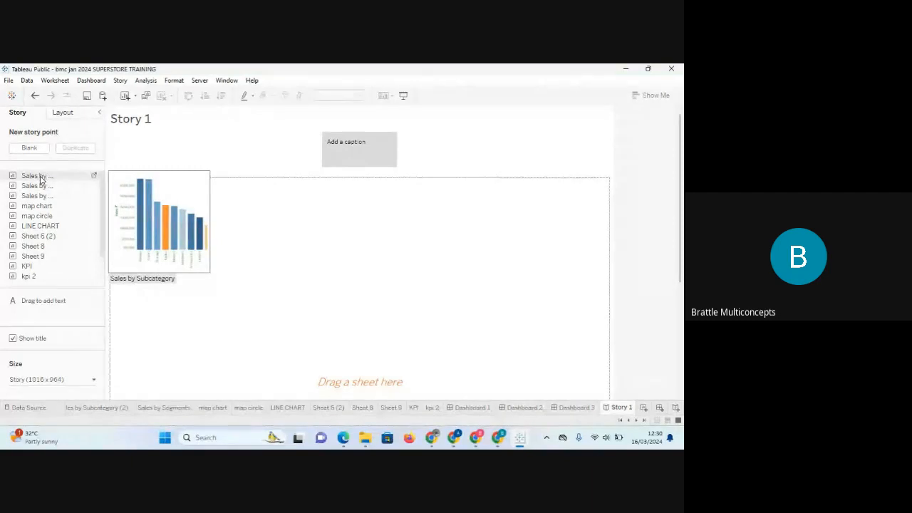
mouse_move(94, 246)
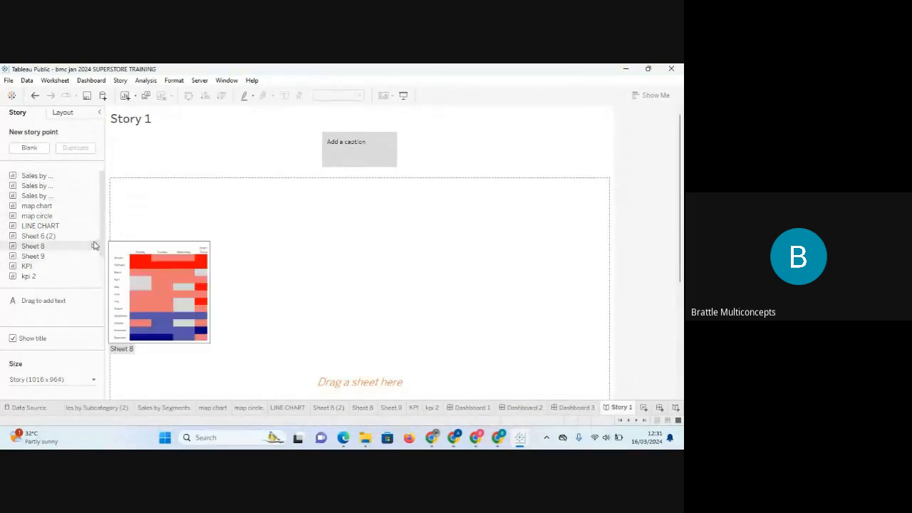
scroll(101, 276, down, 1)
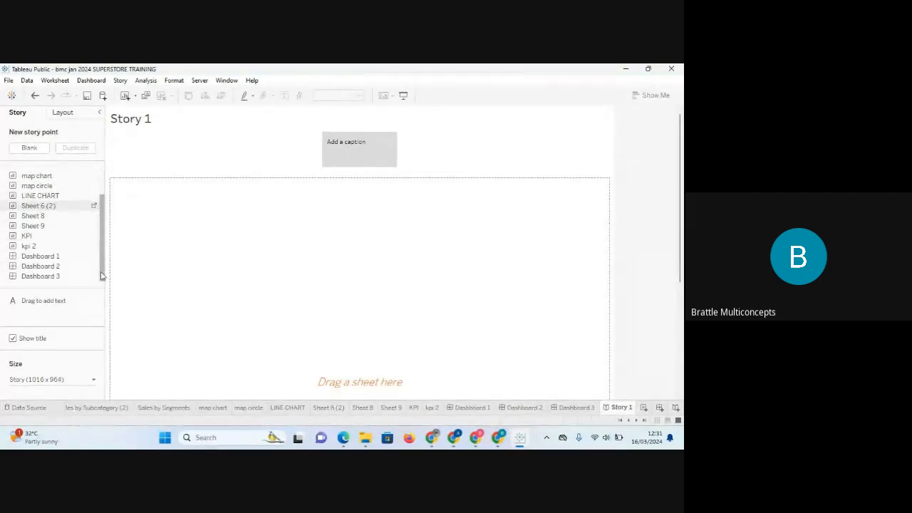
scroll(99, 213, up, 1)
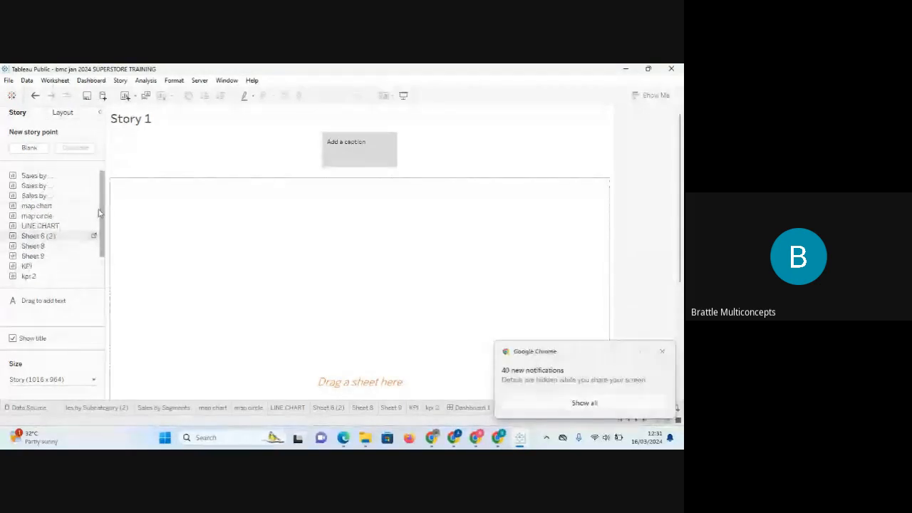
scroll(100, 214, down, 1)
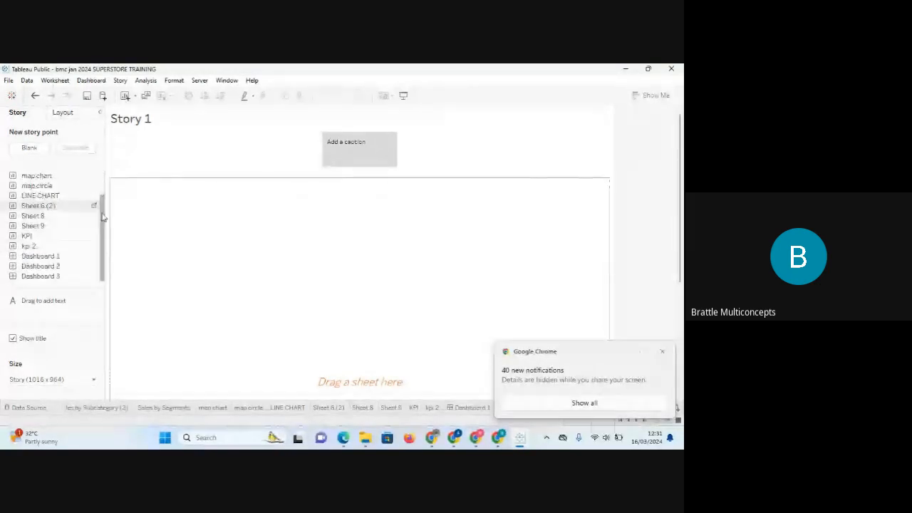
scroll(101, 213, up, 1)
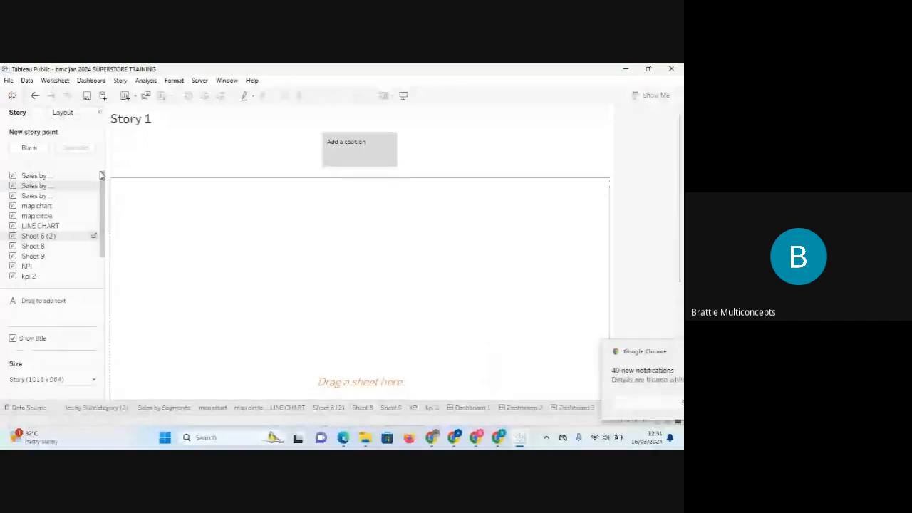
drag(103, 180, 103, 255)
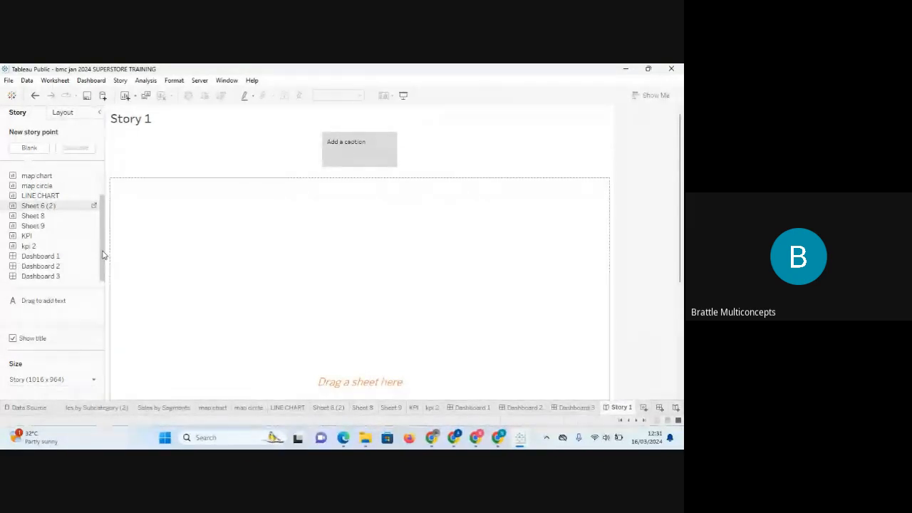
scroll(103, 255, up, 1)
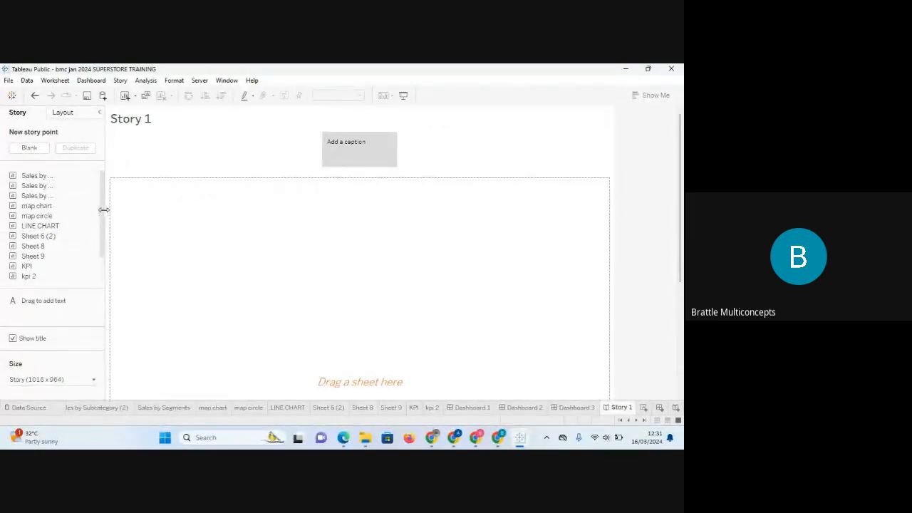
mouse_move(100, 213)
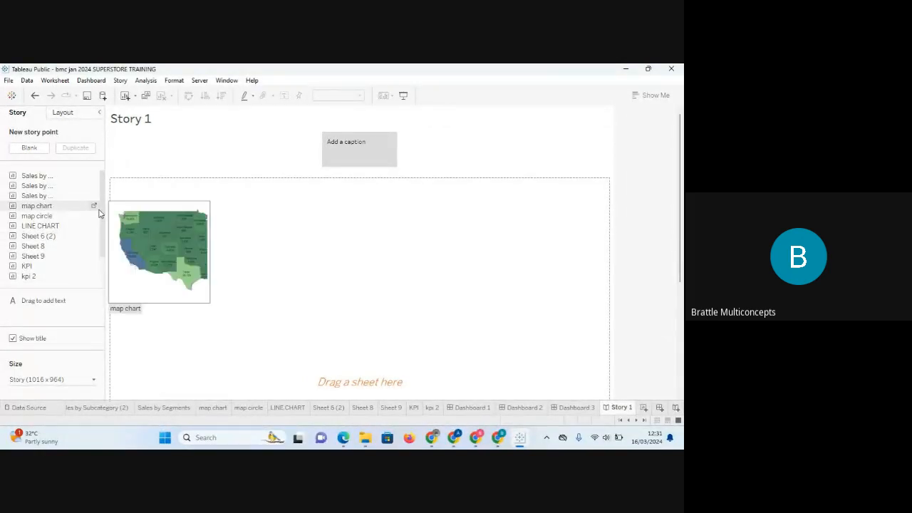
- Try the Numbers, Dots and Arrows only navigator styles on the story, and return to Caption boxes
click(62, 112)
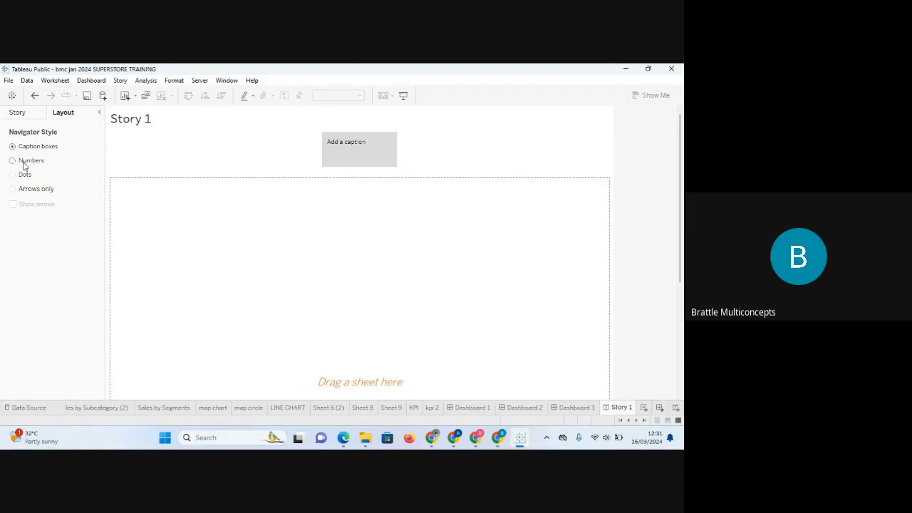
click(351, 144)
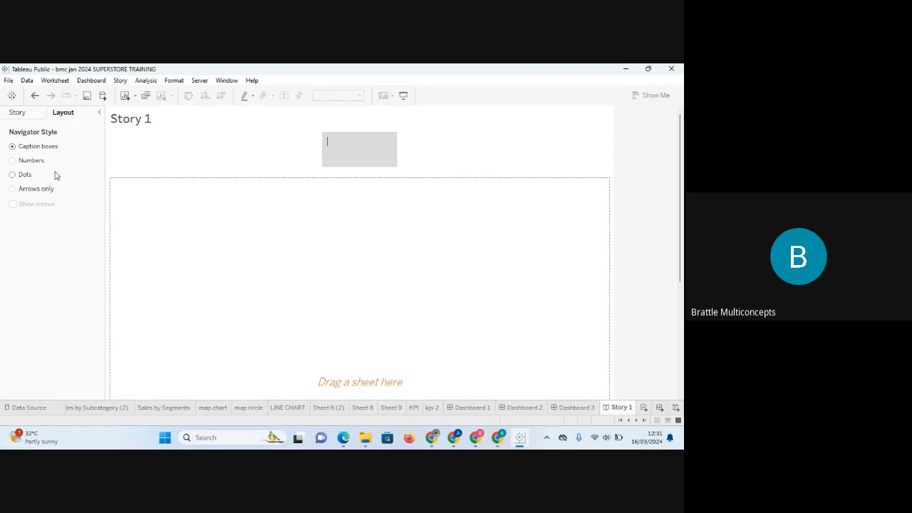
click(12, 161)
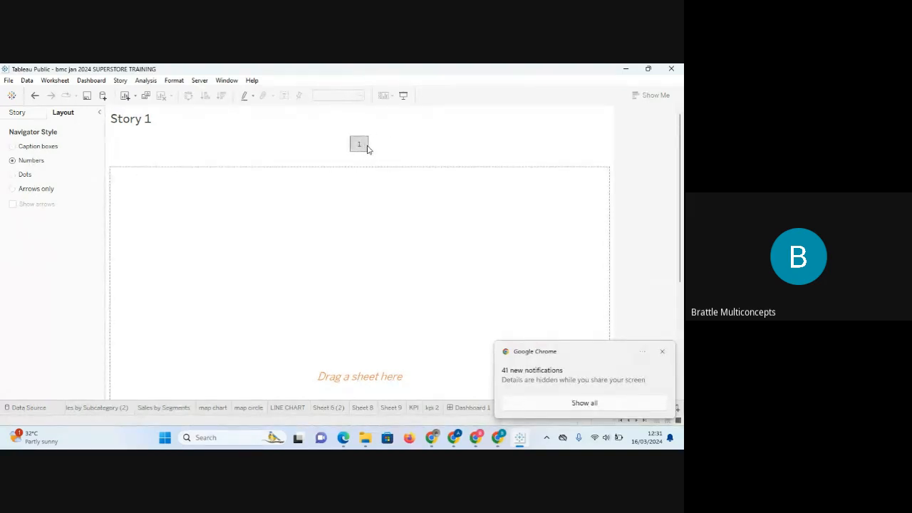
click(13, 174)
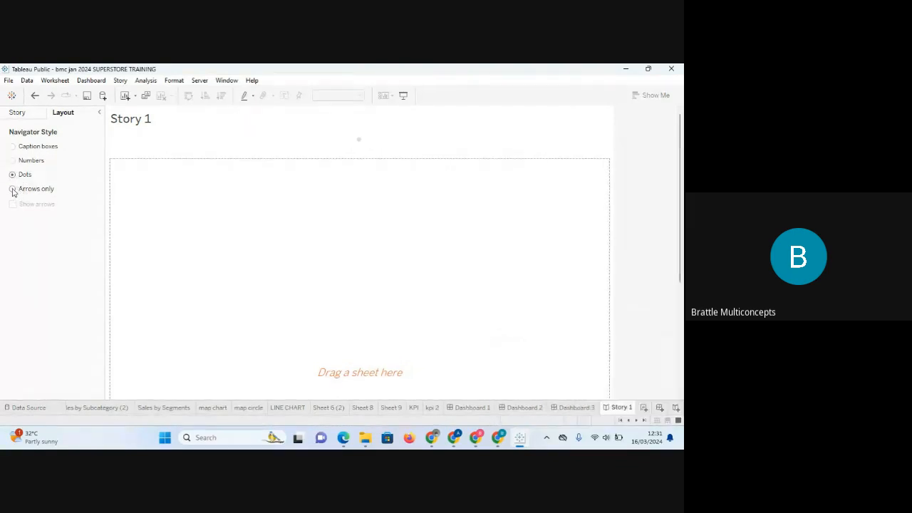
click(13, 188)
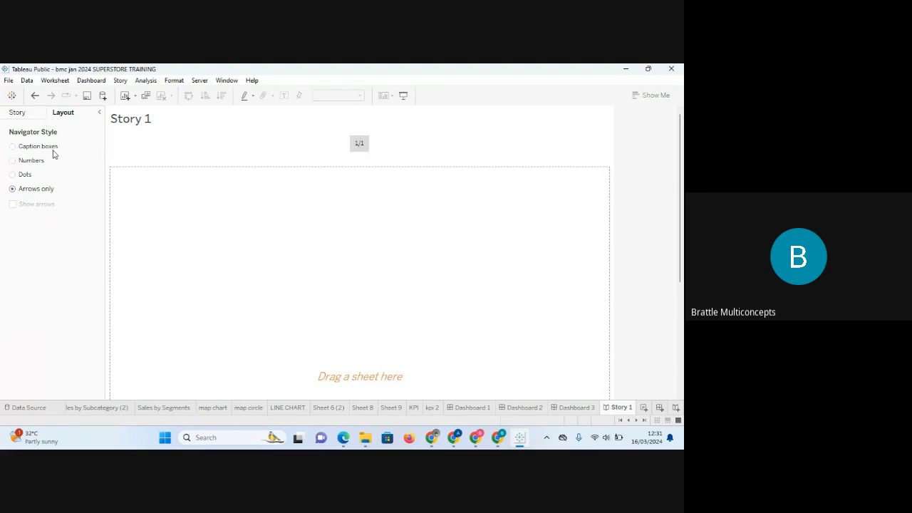
click(13, 146)
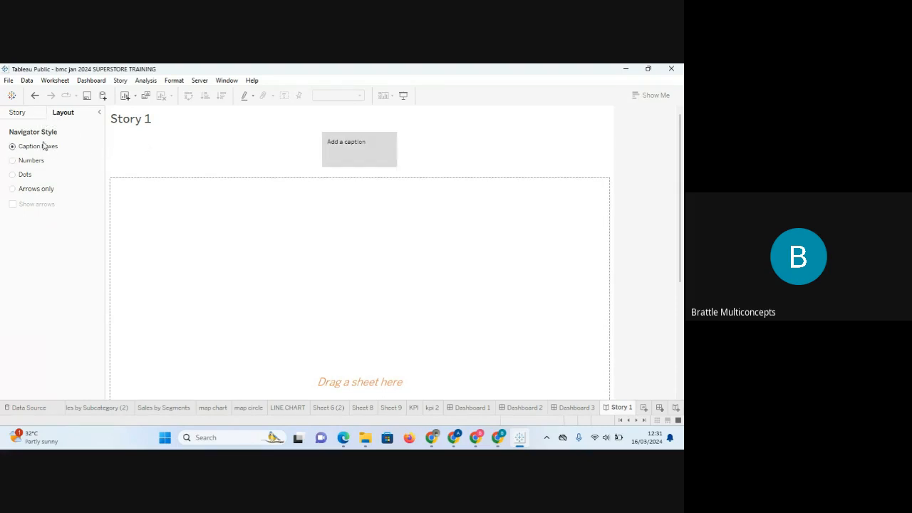
- Add the Sales by Subcategory chart to the story point, hide the story title and open the caption box for editing
click(17, 113)
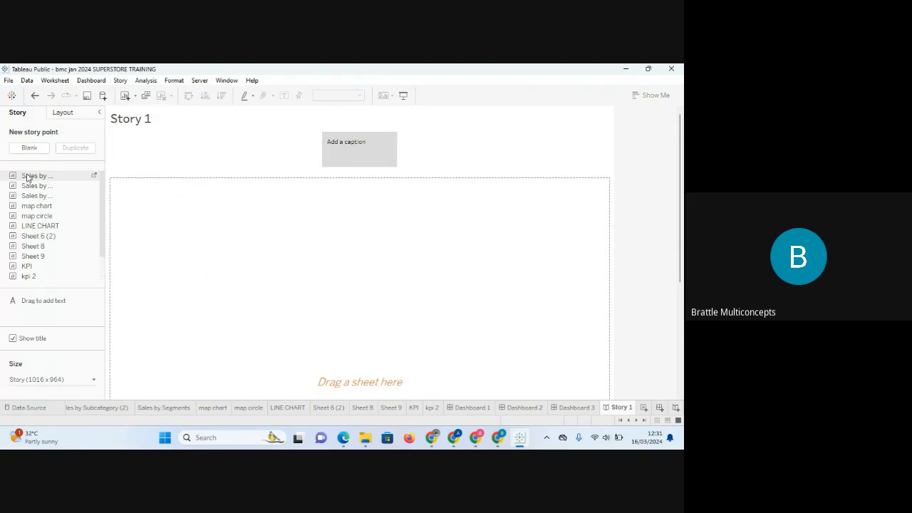
drag(27, 178, 265, 255)
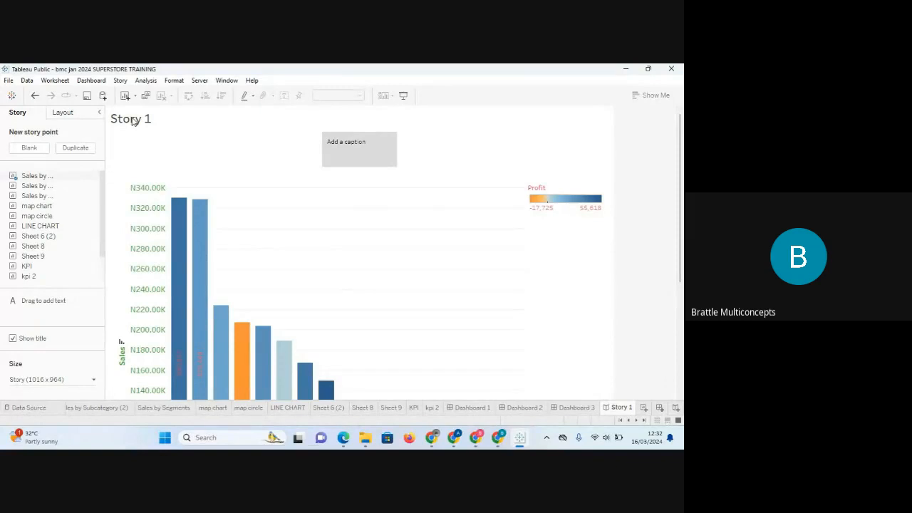
click(13, 339)
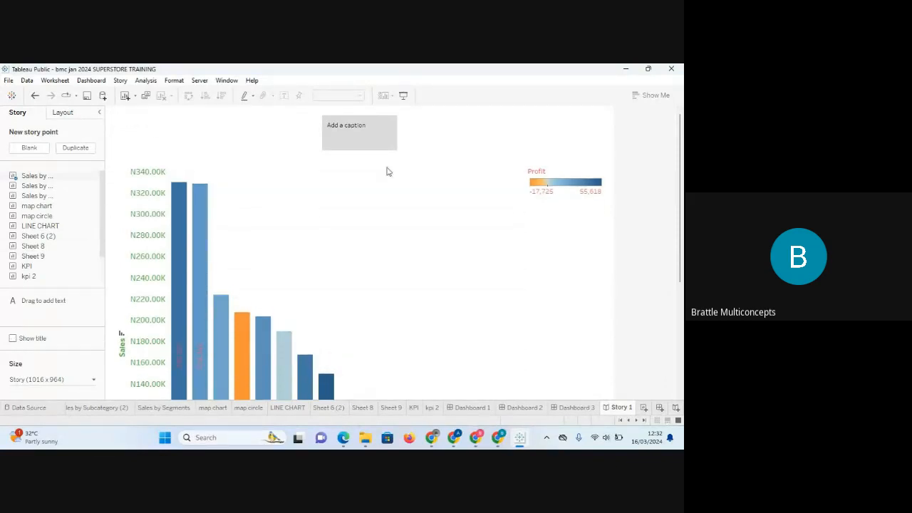
mouse_move(341, 154)
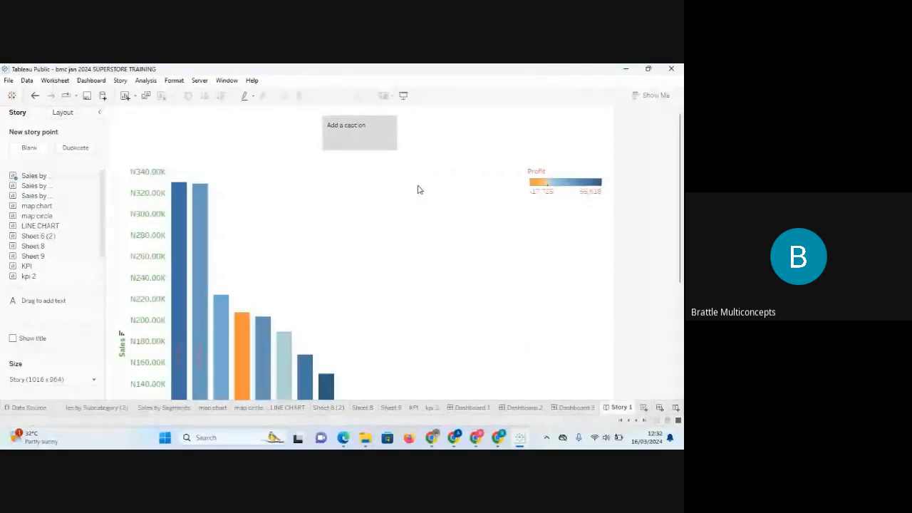
click(350, 127)
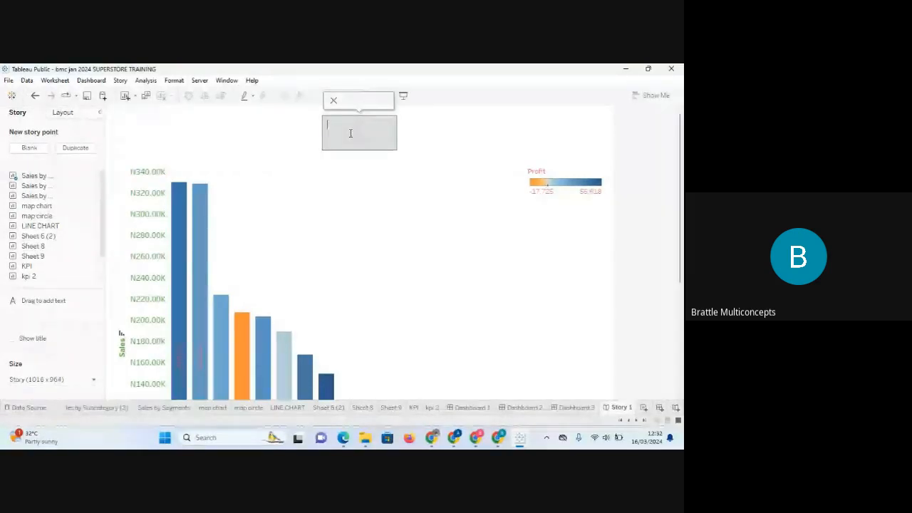
- Check the options for the story's chart, and view the Sales by Subcategory (2) worksheet and the Orders data source
right_click(345, 226)
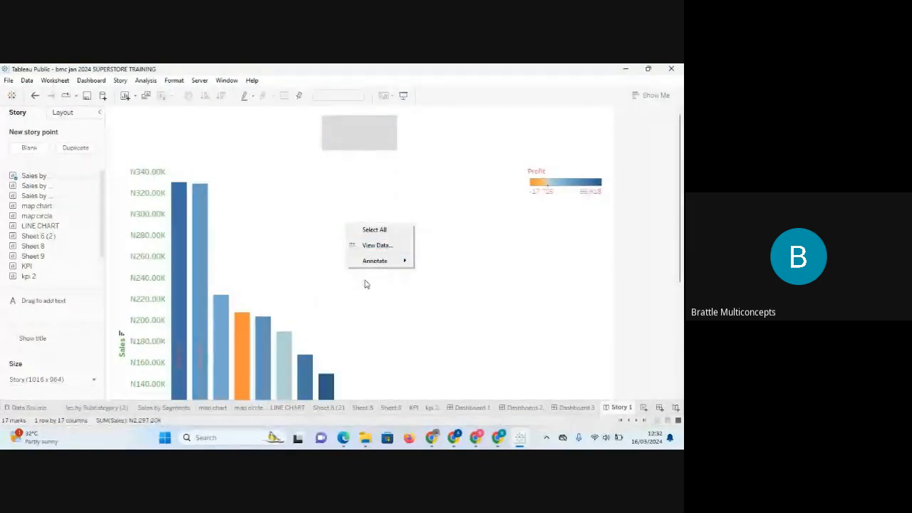
click(110, 409)
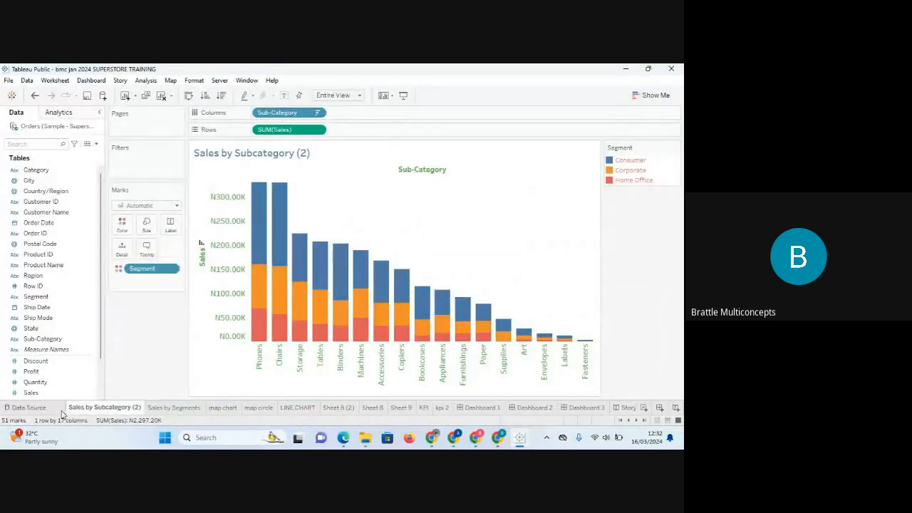
click(28, 408)
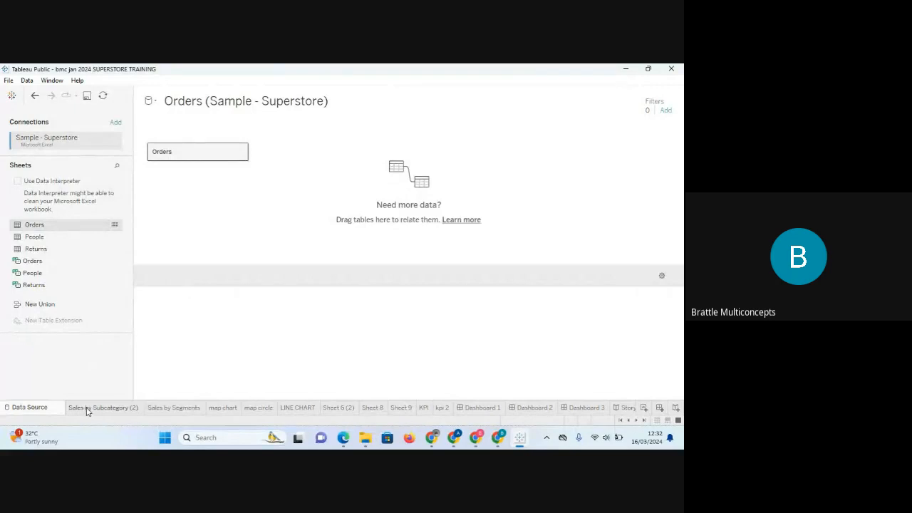
- Examine the Sales by Subcategory worksheet and the analysis options available for its chart, axis headers and bars
click(87, 408)
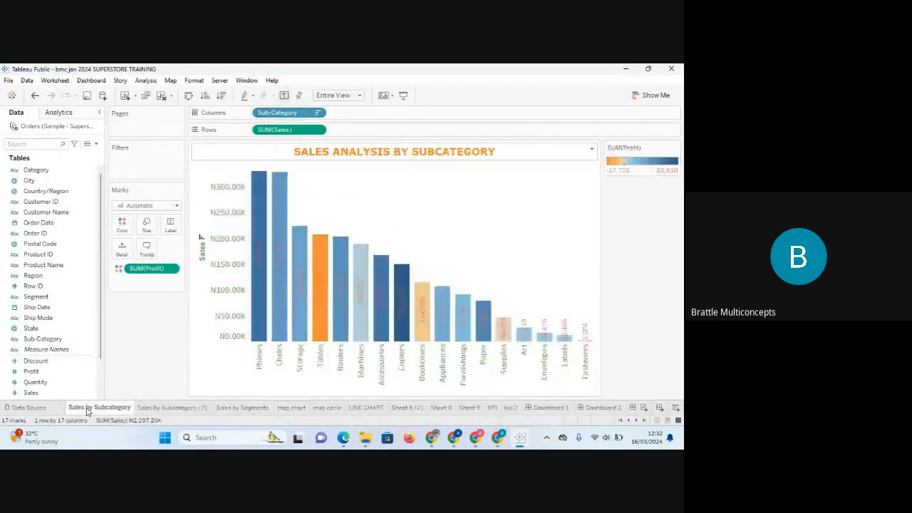
right_click(527, 217)
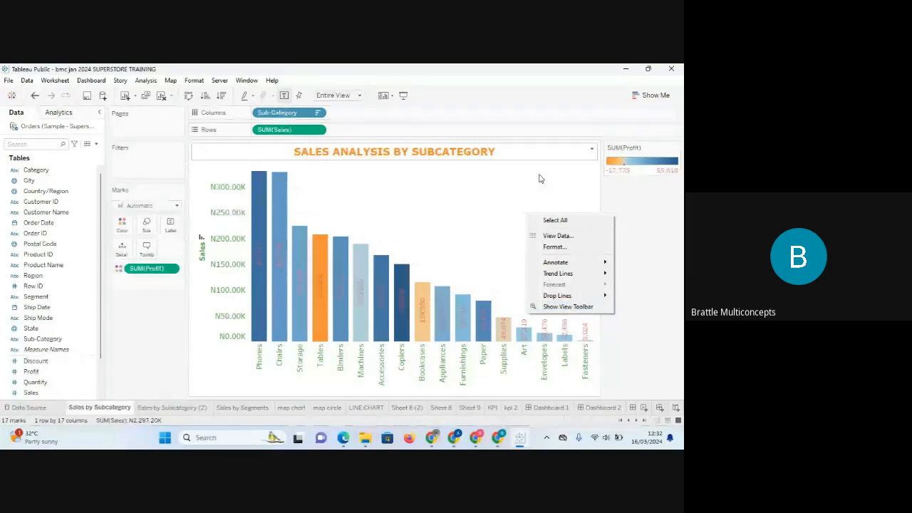
right_click(521, 383)
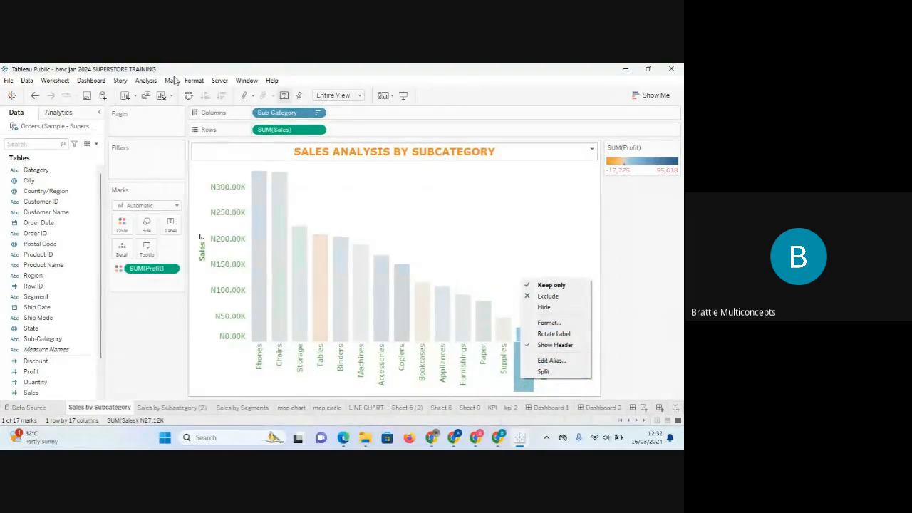
click(150, 81)
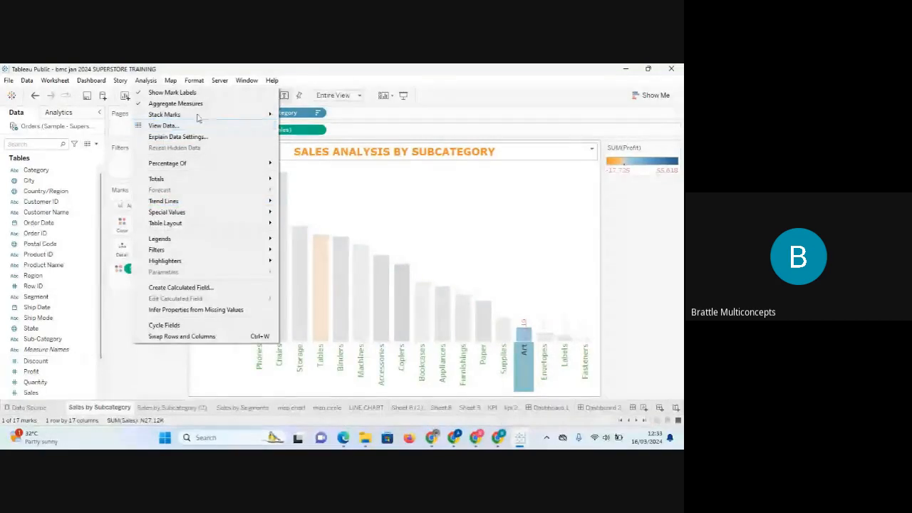
click(560, 205)
click(560, 205)
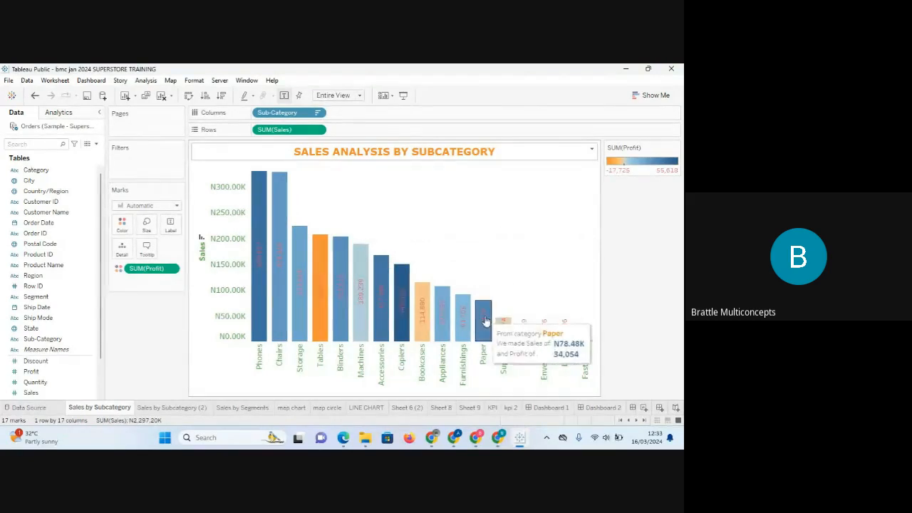
mouse_move(292, 281)
right_click(263, 281)
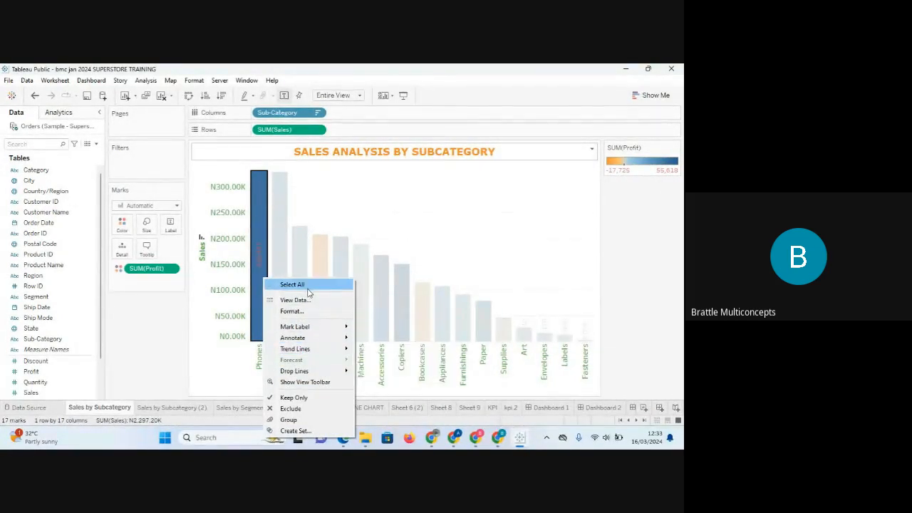
click(519, 197)
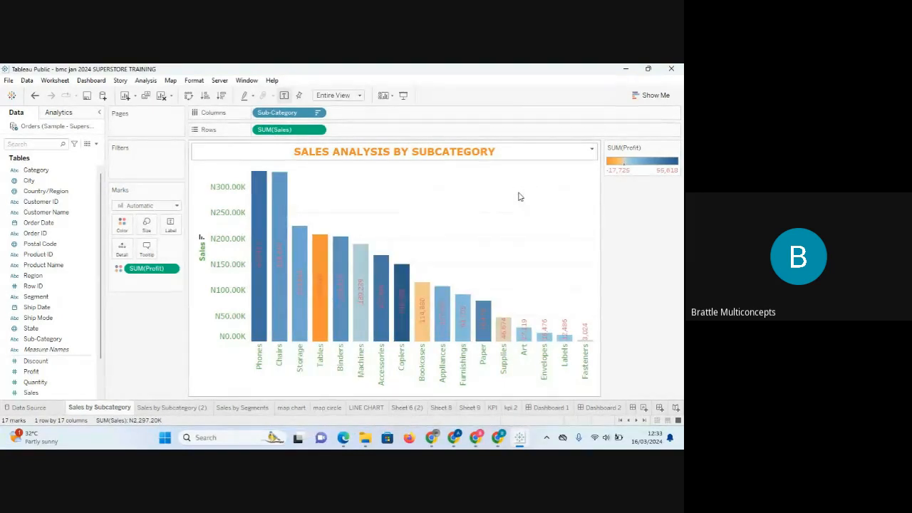
right_click(520, 198)
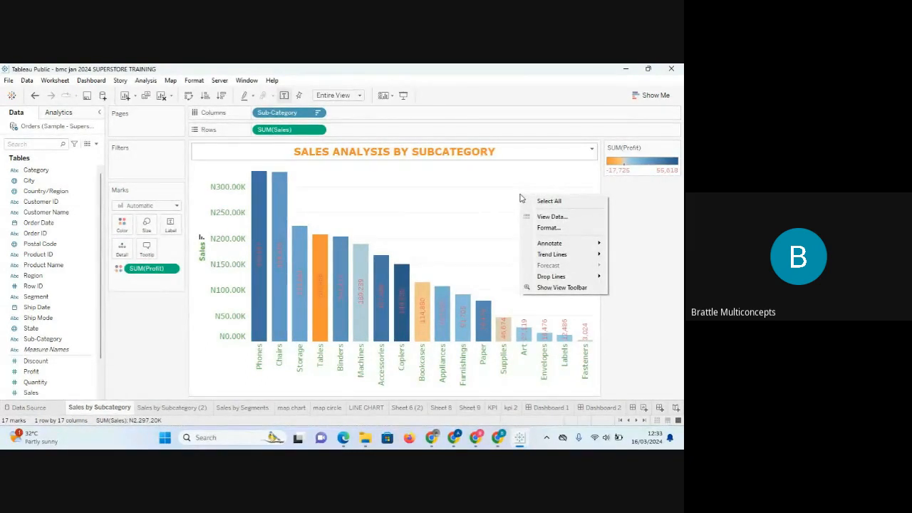
- Check the chart and Segment legend options on the Sales by Subcategory (2) worksheet, and hide its field labels for columns
click(184, 408)
right_click(436, 271)
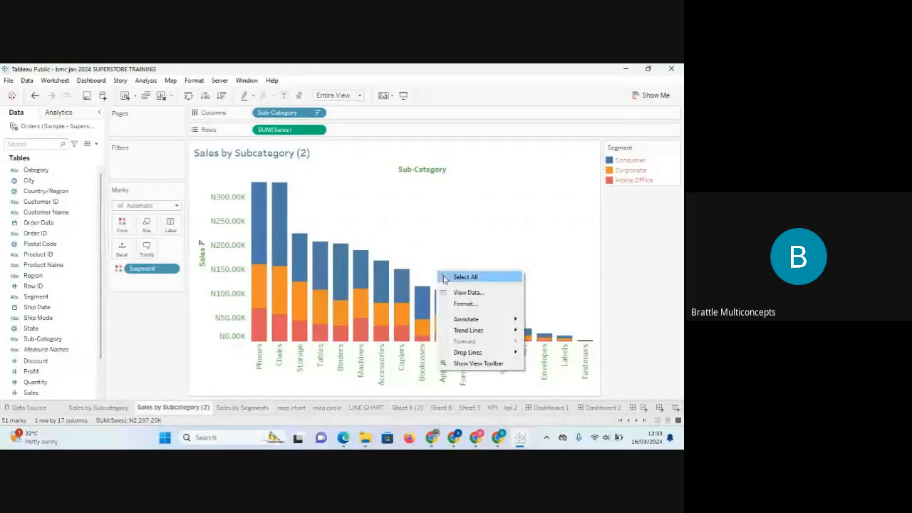
mouse_move(484, 331)
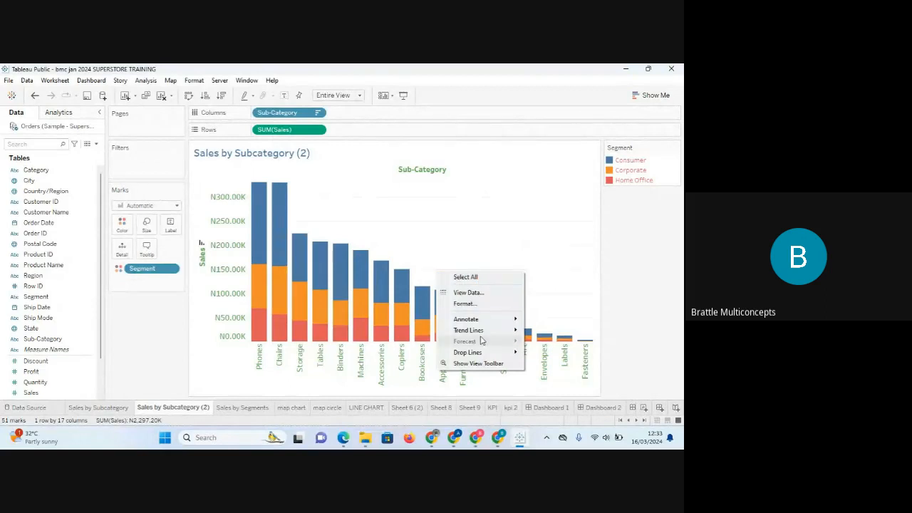
mouse_move(477, 353)
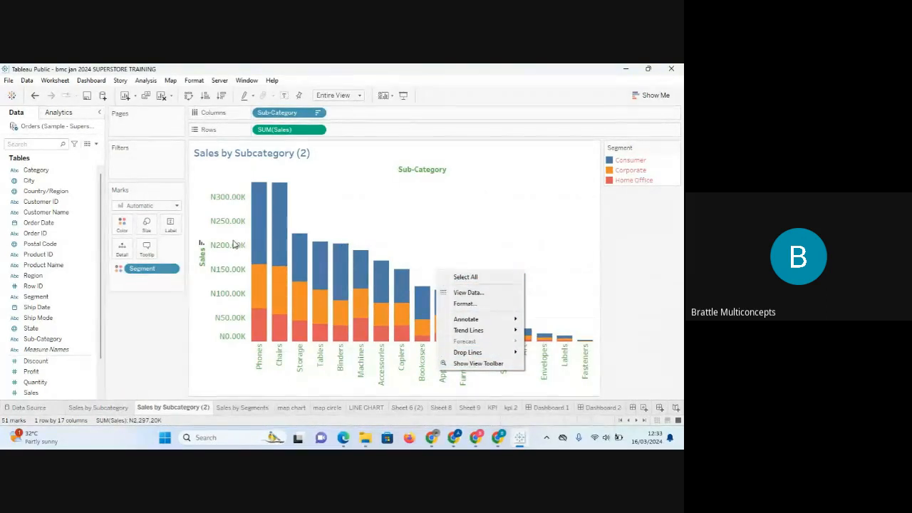
click(655, 168)
right_click(656, 172)
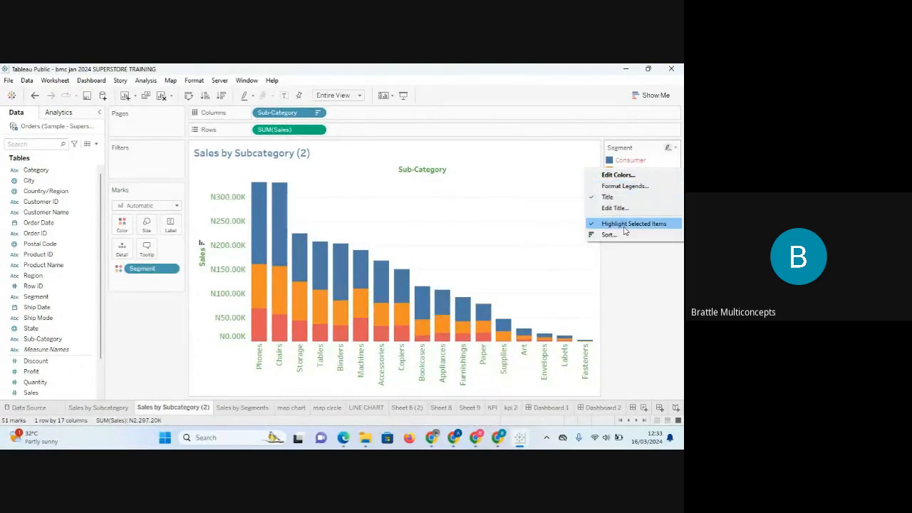
click(535, 225)
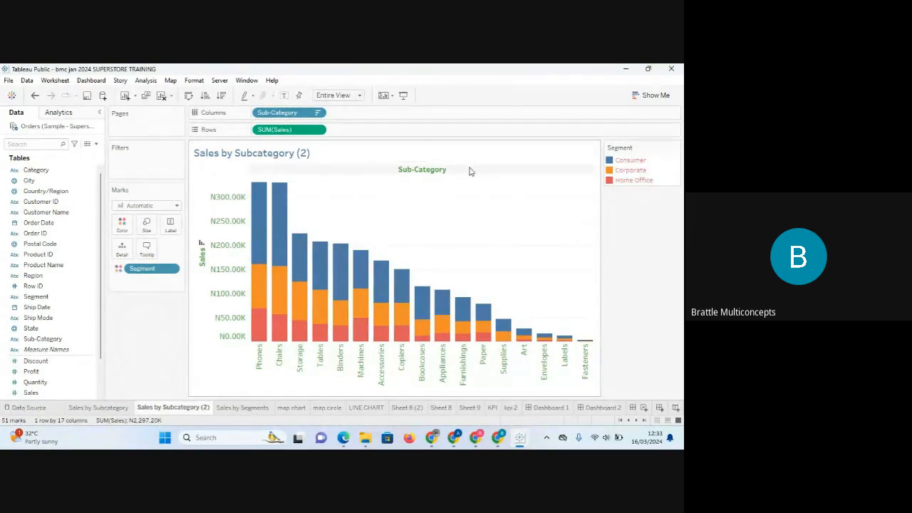
right_click(469, 171)
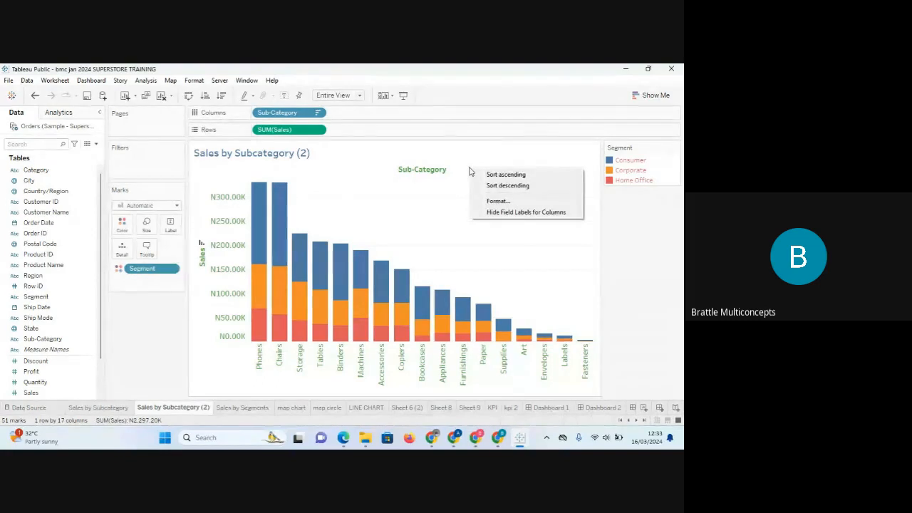
click(522, 212)
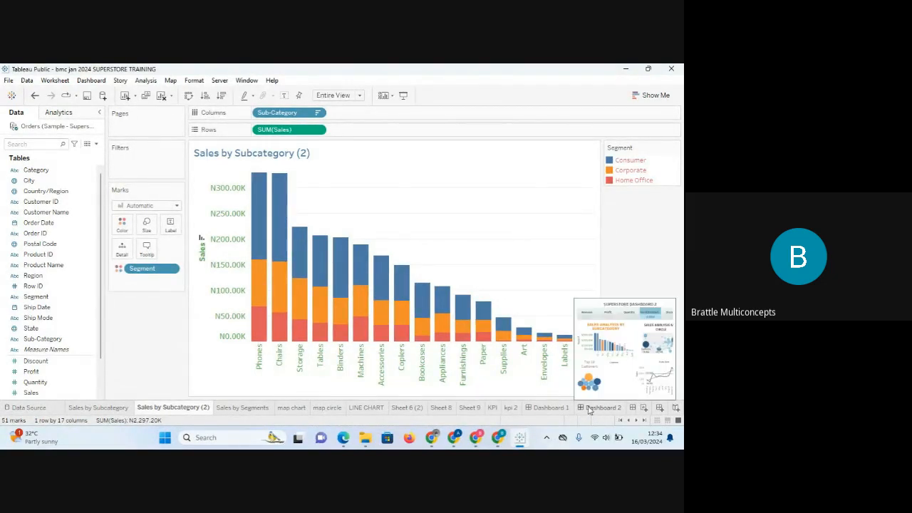
- Check the options for the kpi 2 table, and review the fields and explanation types in Explain Data Settings for Sales by Subcategory
click(510, 407)
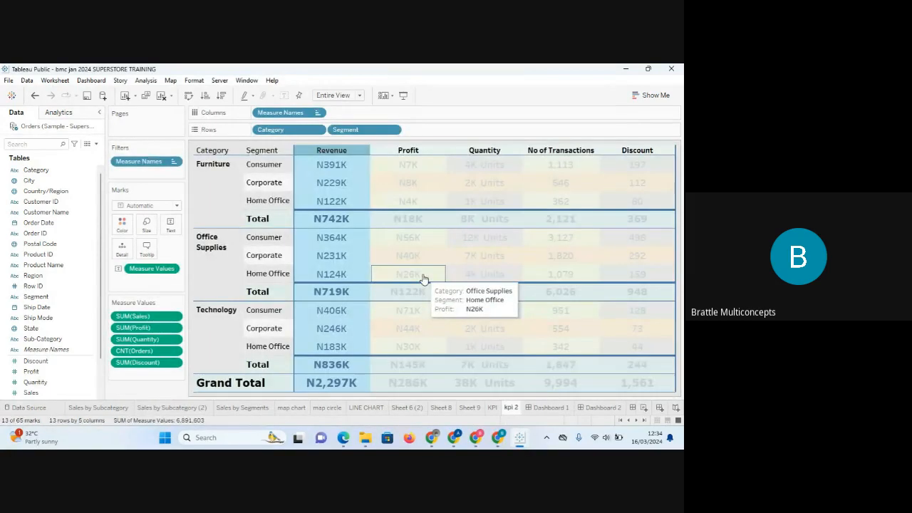
right_click(423, 278)
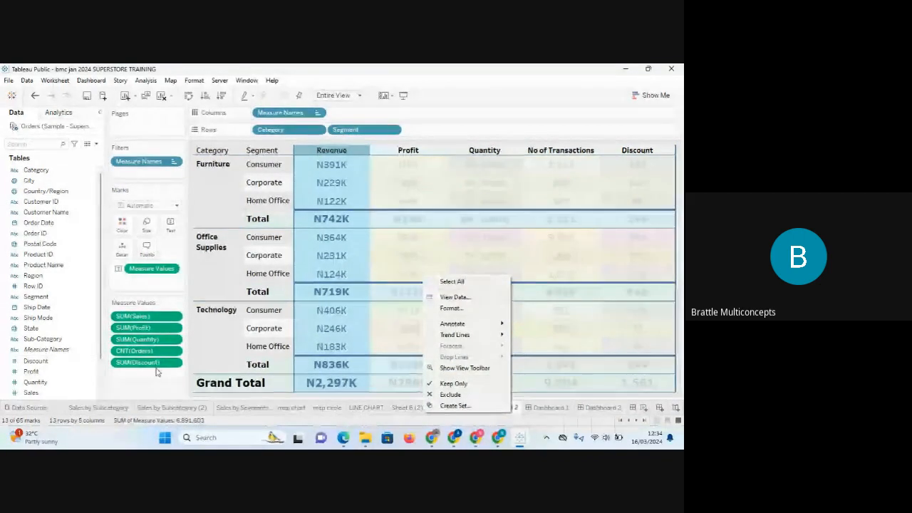
click(99, 408)
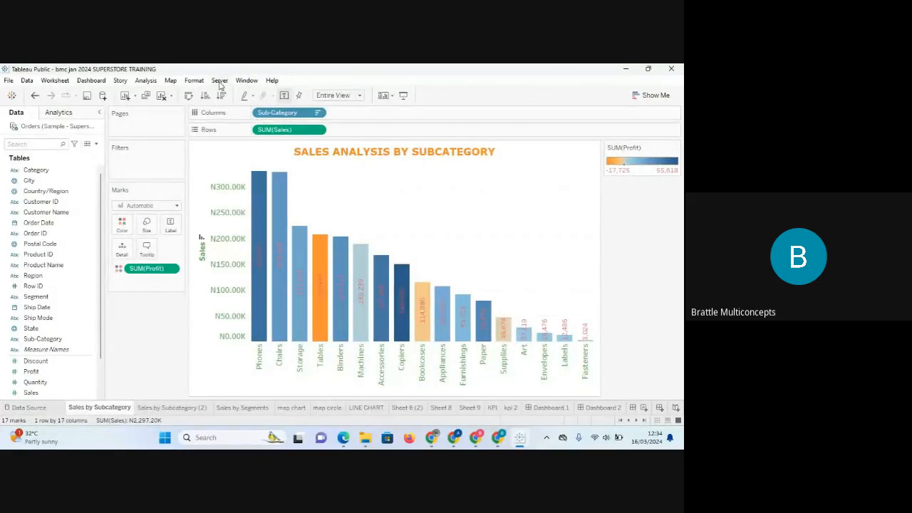
click(146, 81)
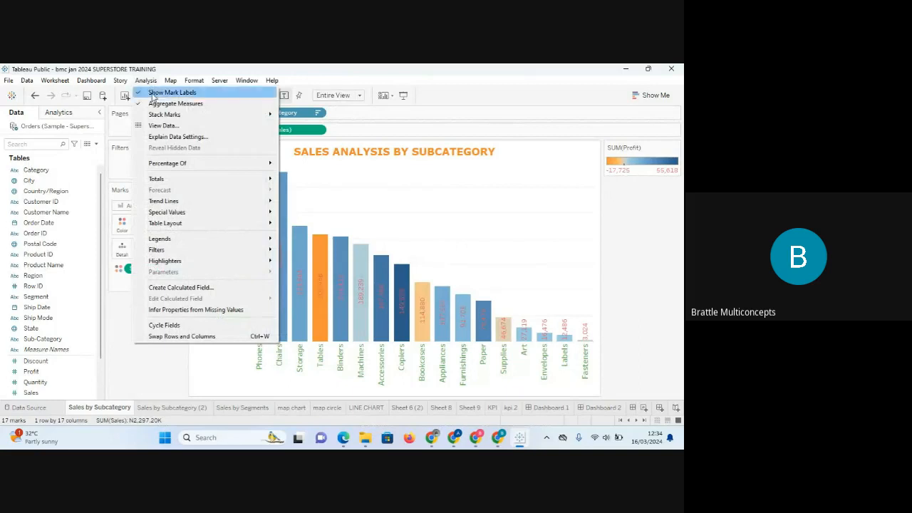
click(174, 137)
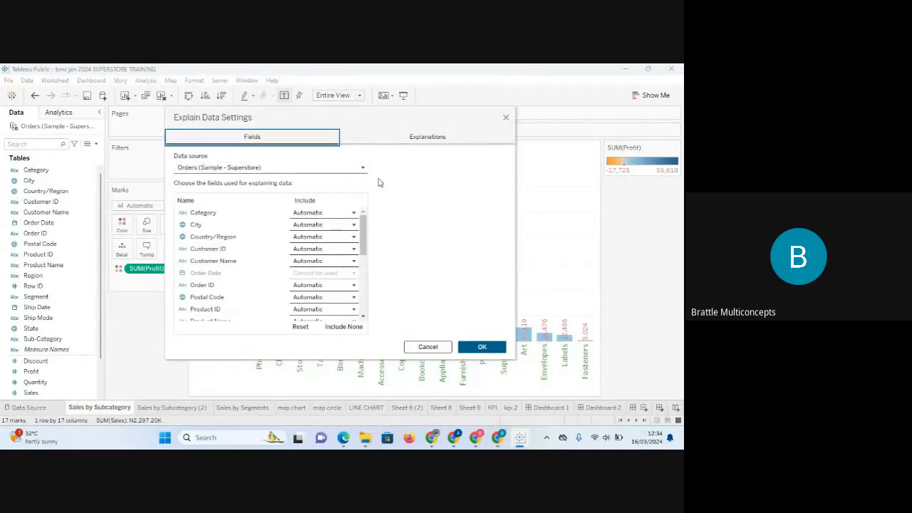
click(447, 139)
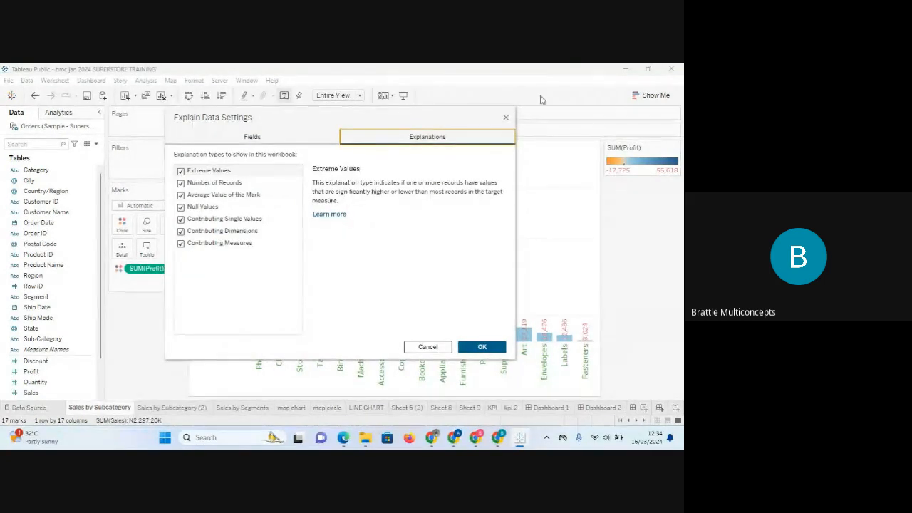
click(506, 119)
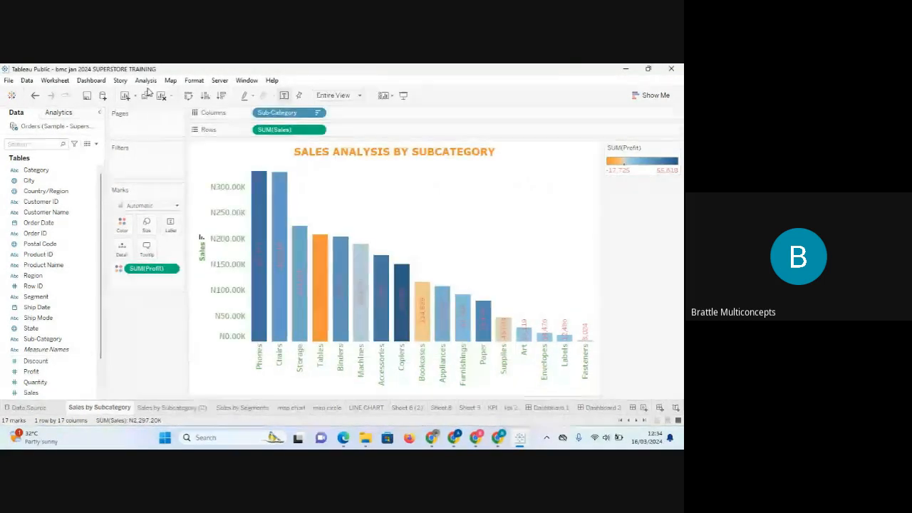
- Show the Summary card on the Sales by Subcategory worksheet
click(146, 80)
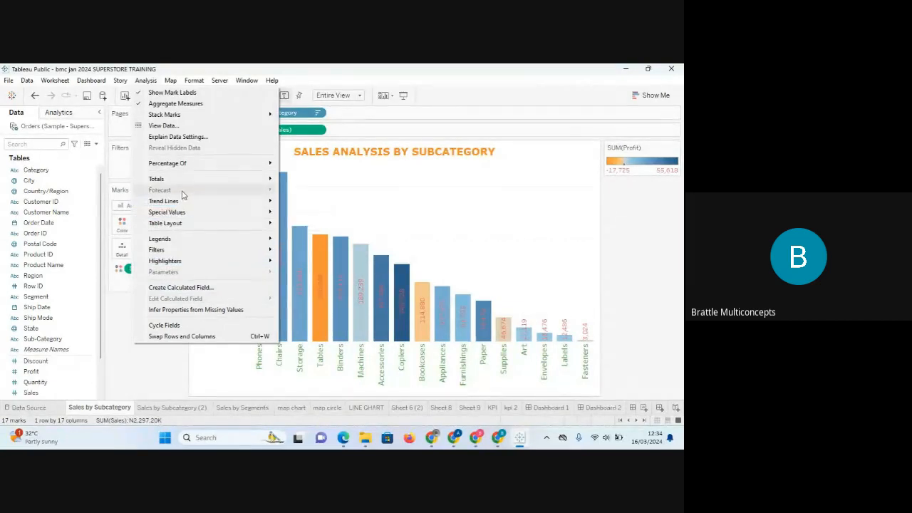
mouse_move(180, 228)
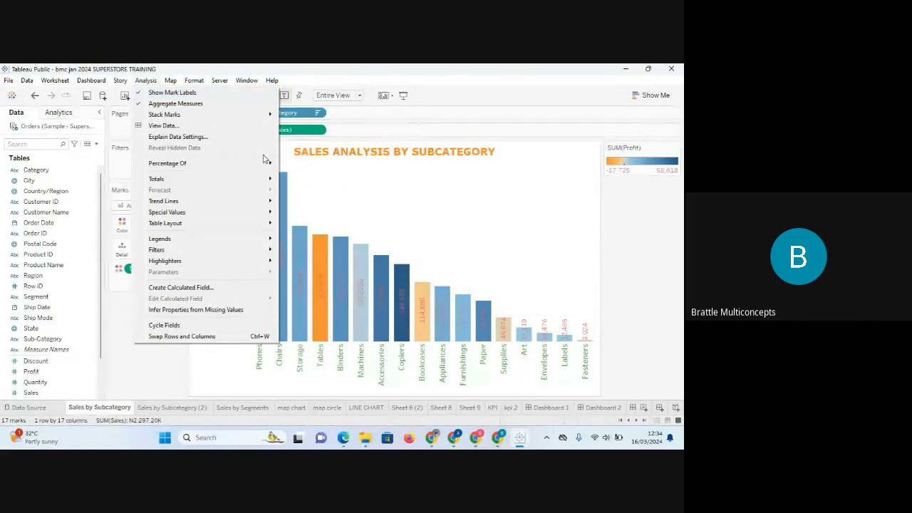
mouse_move(225, 85)
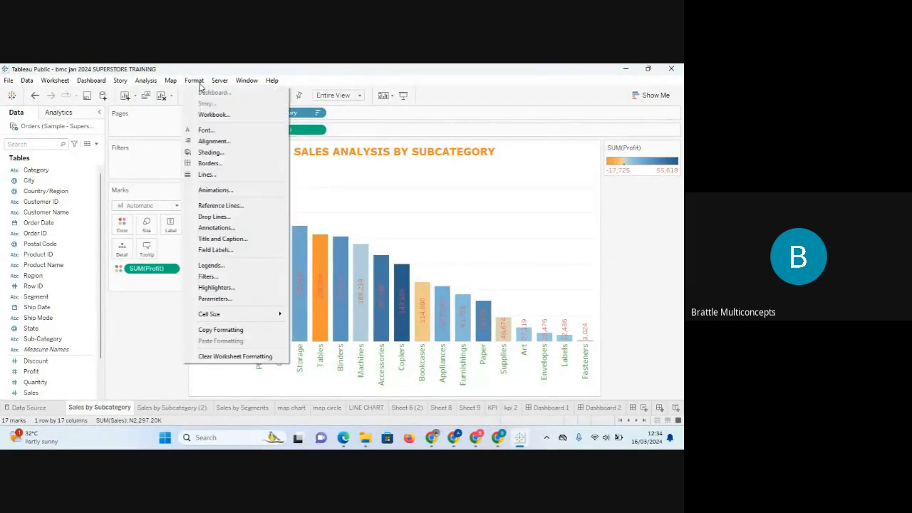
mouse_move(64, 83)
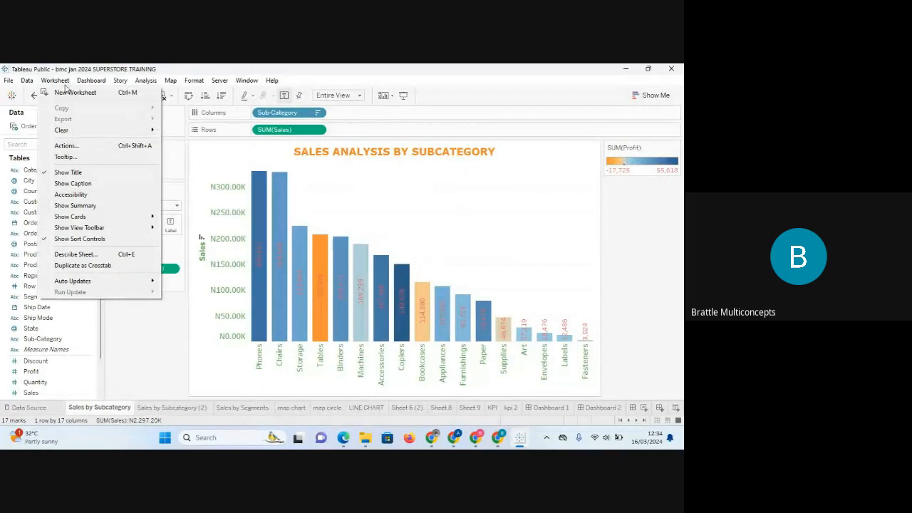
click(78, 207)
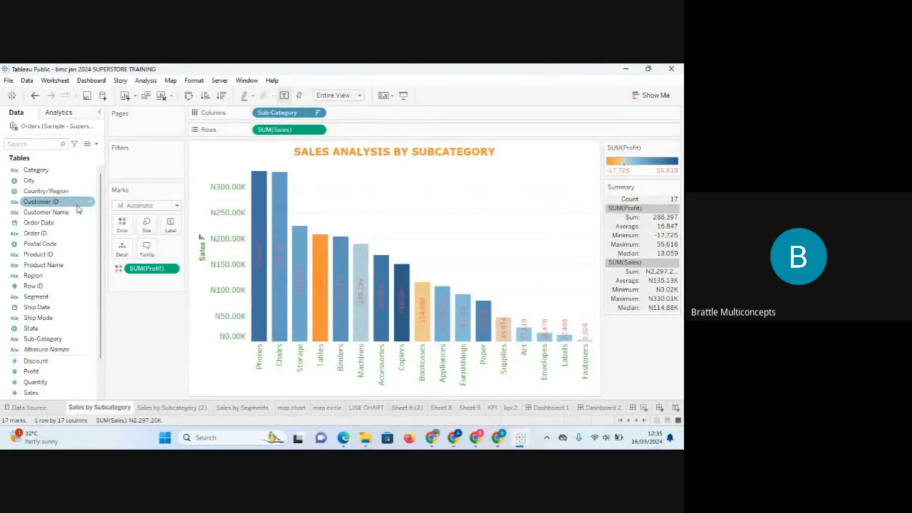
- Open the sheet description of the Sales by Subcategory worksheet and read through its marks, shelves, dimensions, measures and data source details
click(59, 82)
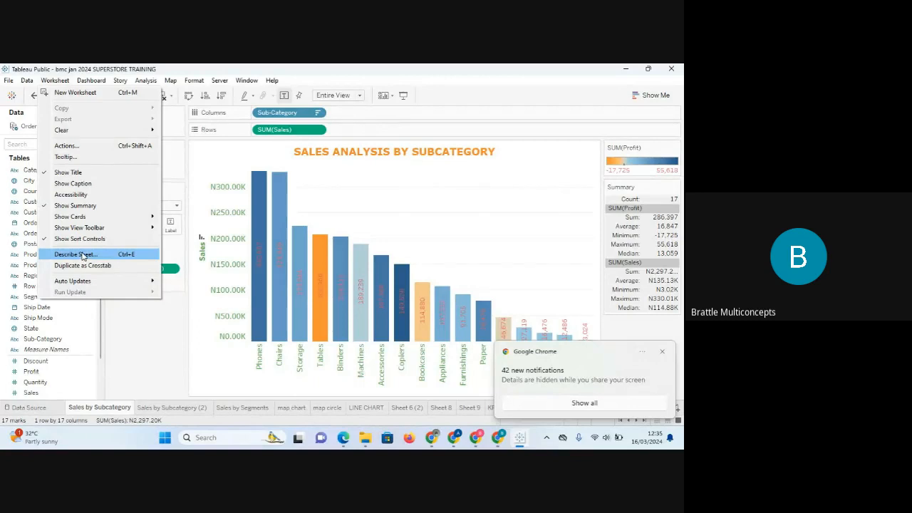
click(83, 256)
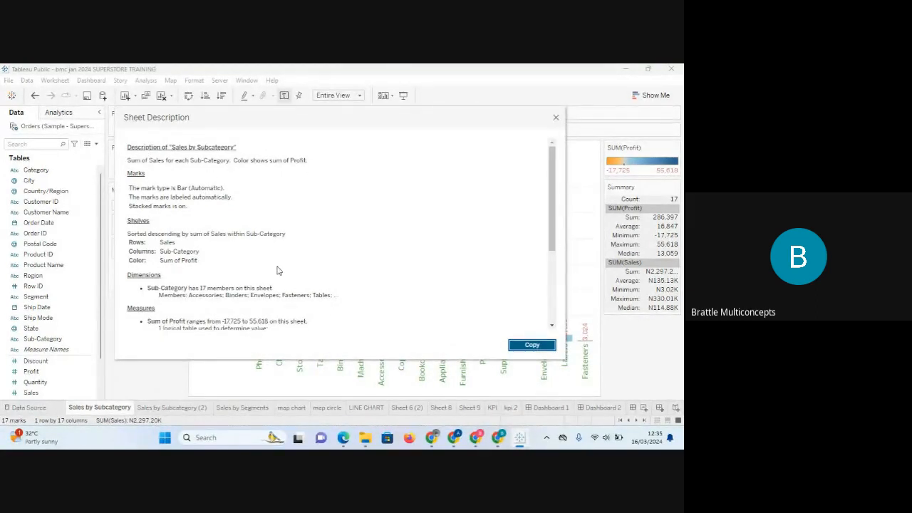
drag(553, 215, 557, 284)
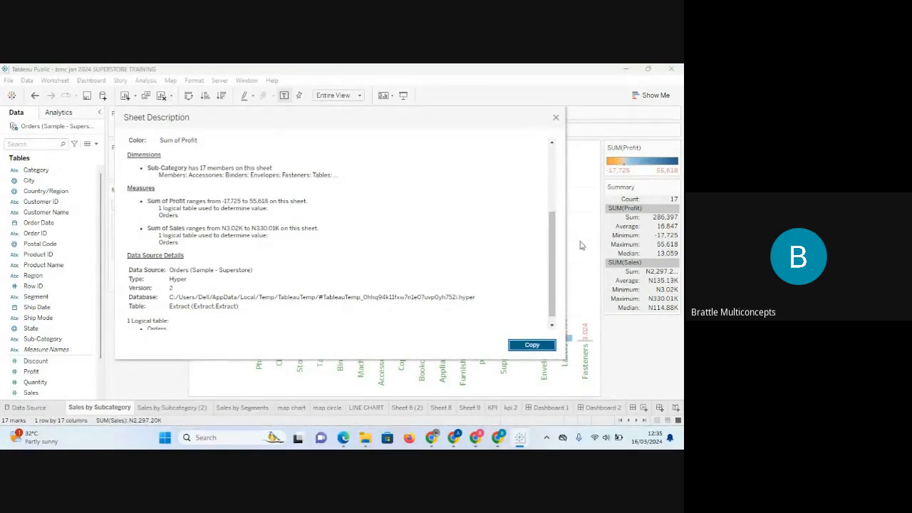
drag(553, 249, 553, 172)
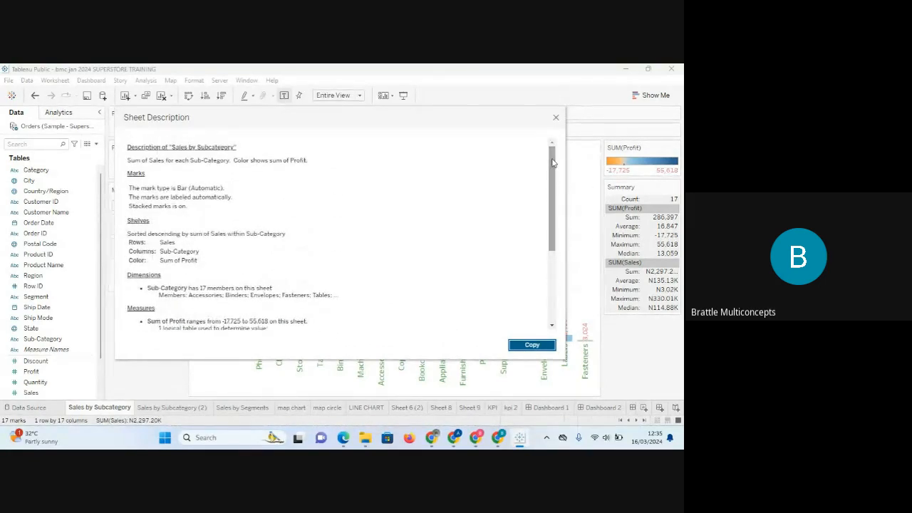
scroll(556, 171, down, 5)
scroll(558, 183, up, 5)
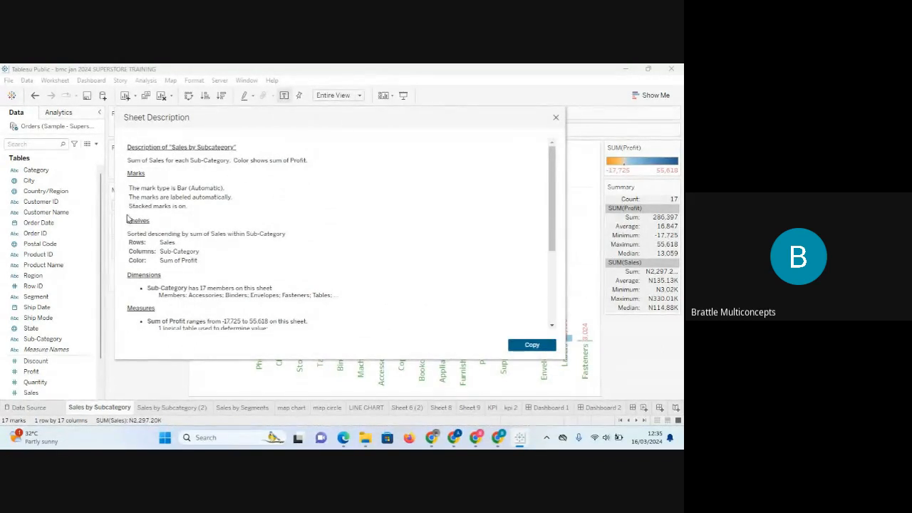
- Highlight the description text from Shelves through the Sum of Profit measure and copy the sheet description
drag(122, 219, 175, 243)
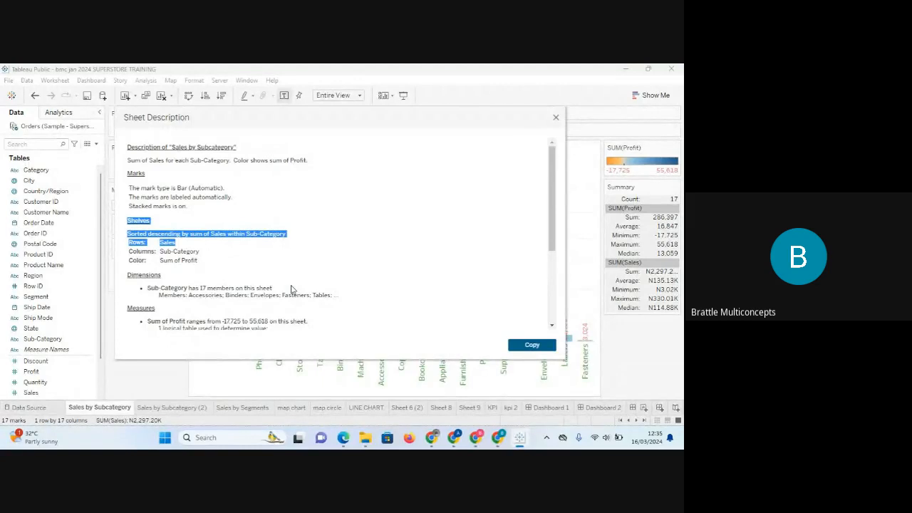
drag(291, 288, 291, 289)
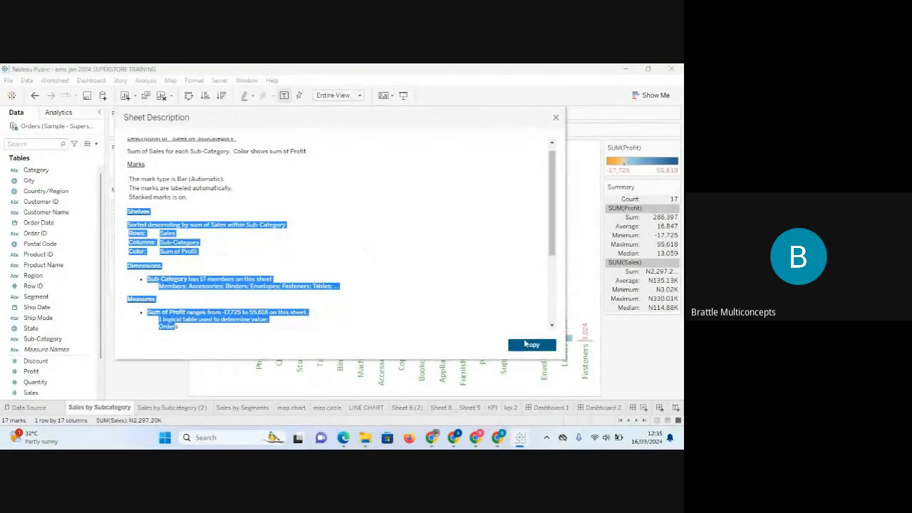
click(527, 345)
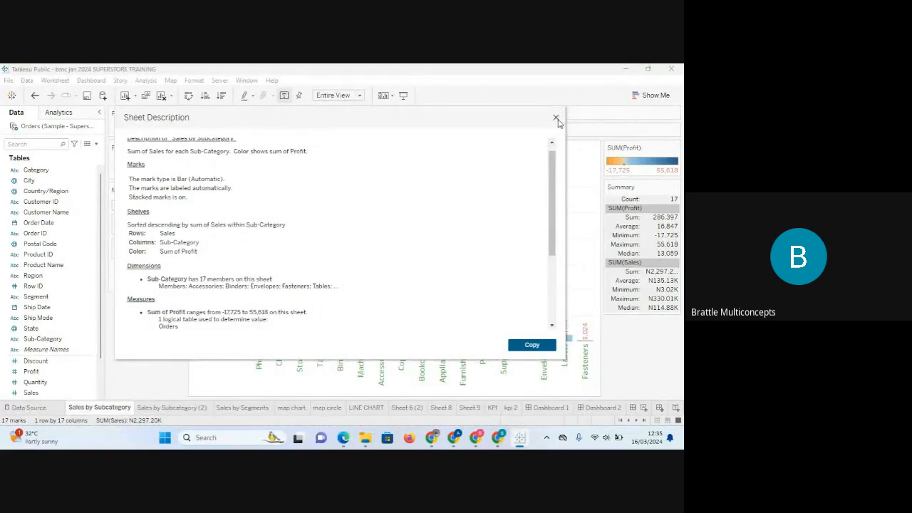
- Close the sheet description and create a new blank story after the dashboards
click(556, 119)
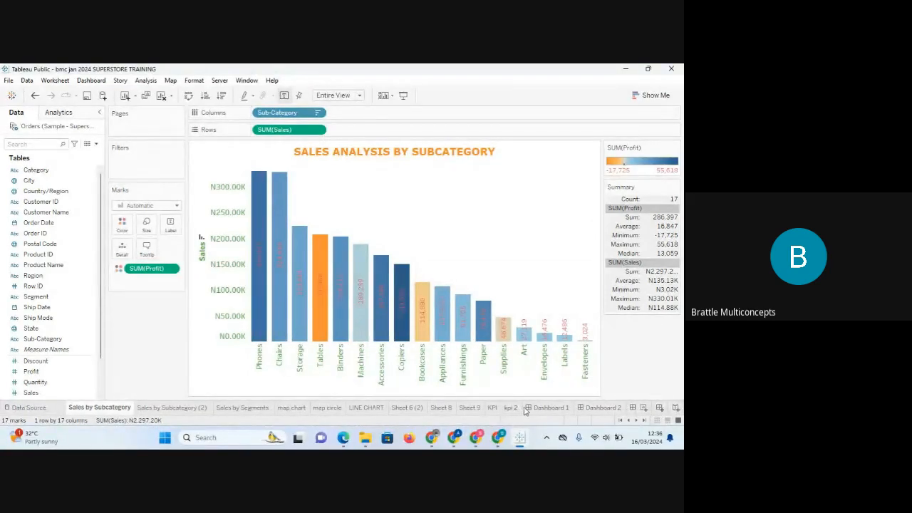
click(602, 408)
click(622, 407)
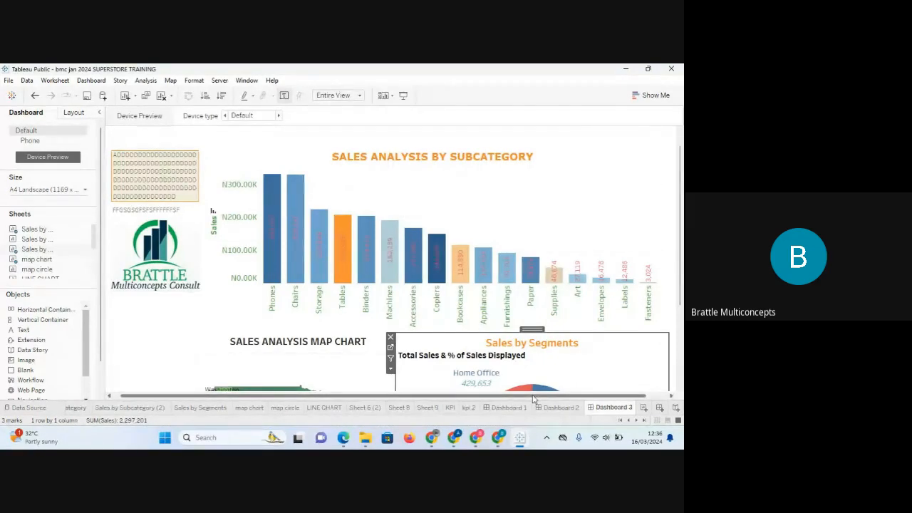
drag(540, 396, 594, 395)
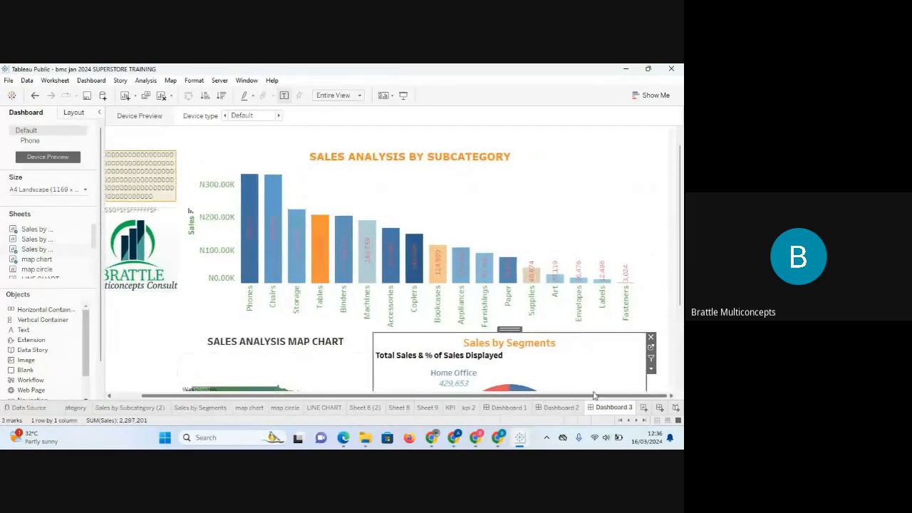
click(675, 410)
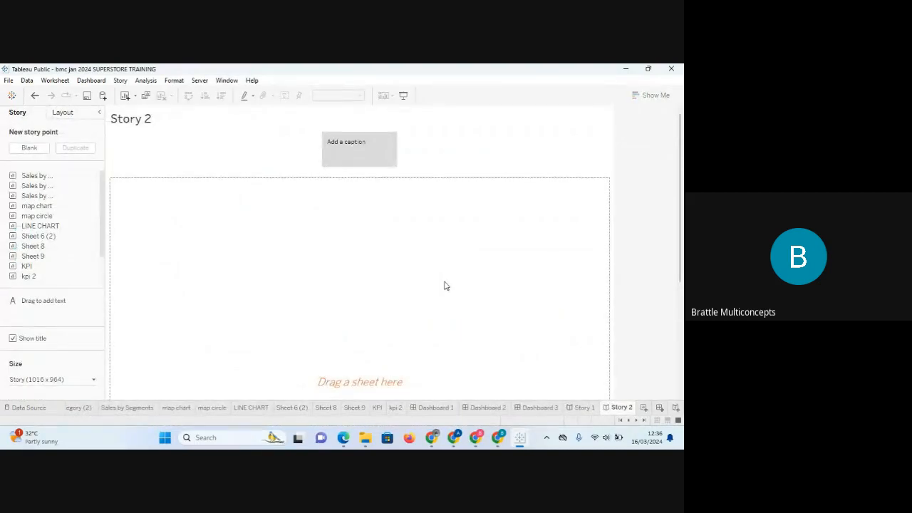
- Paste the copied sheet description into the first story point's caption in Story 1, and widen and heighten the caption box
click(581, 407)
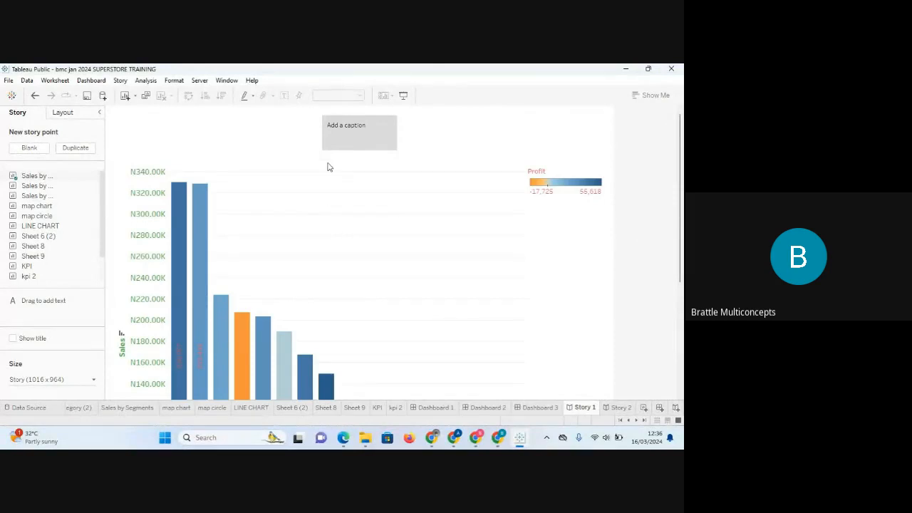
click(352, 131)
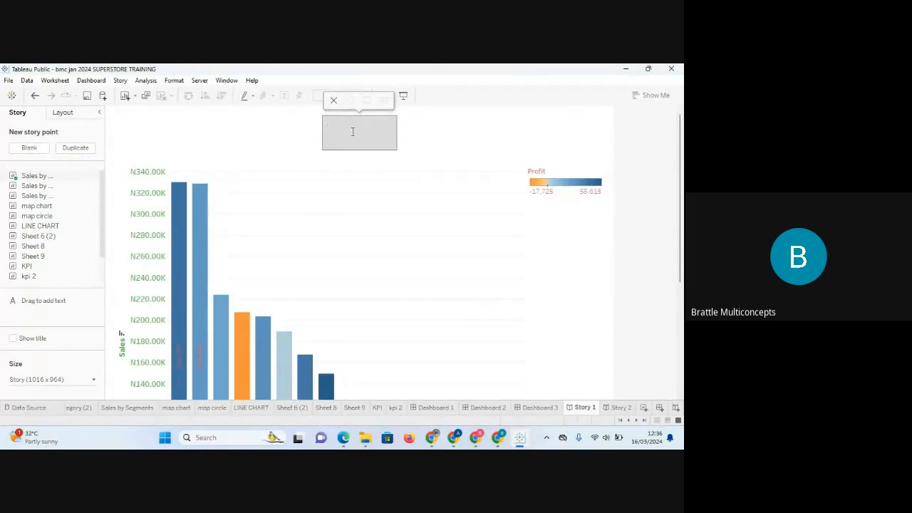
key(ctrl+v)
drag(322, 131, 156, 133)
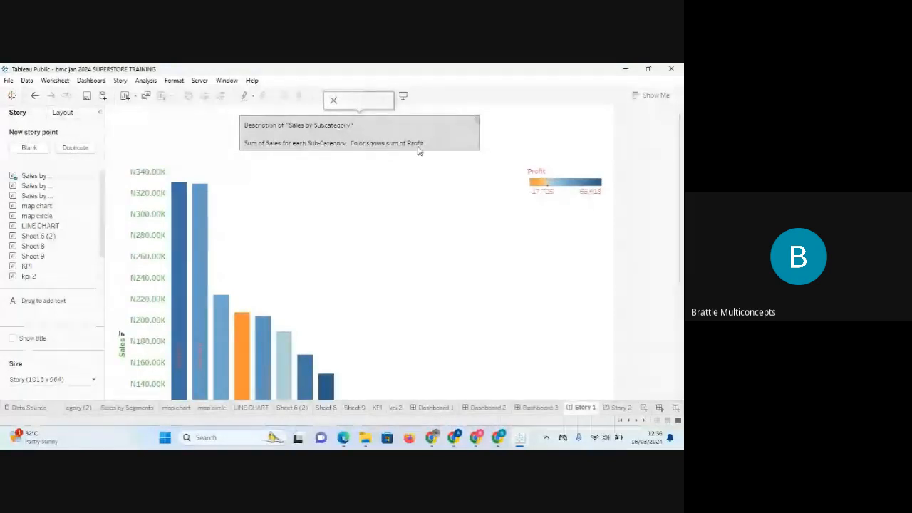
drag(420, 150, 420, 171)
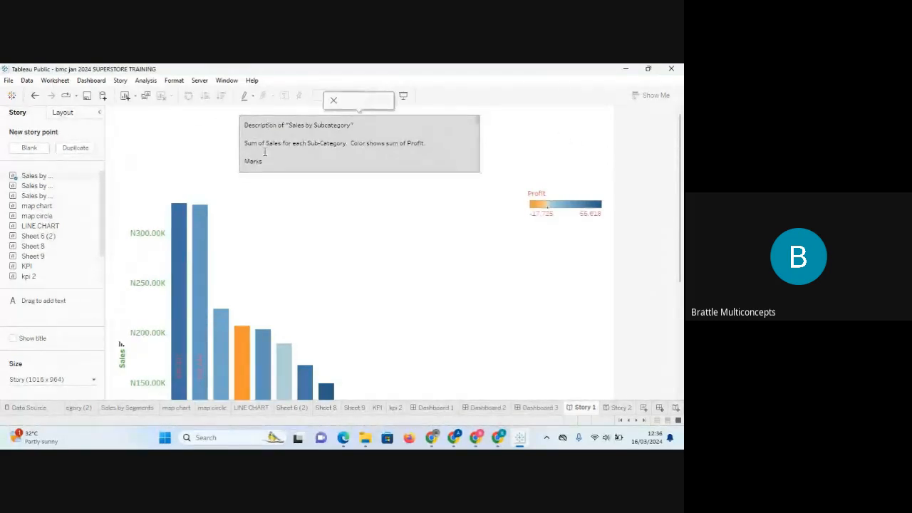
- Add a blank story point with the Sales by Segments worksheet and paste the copied sheet description as its caption
click(33, 147)
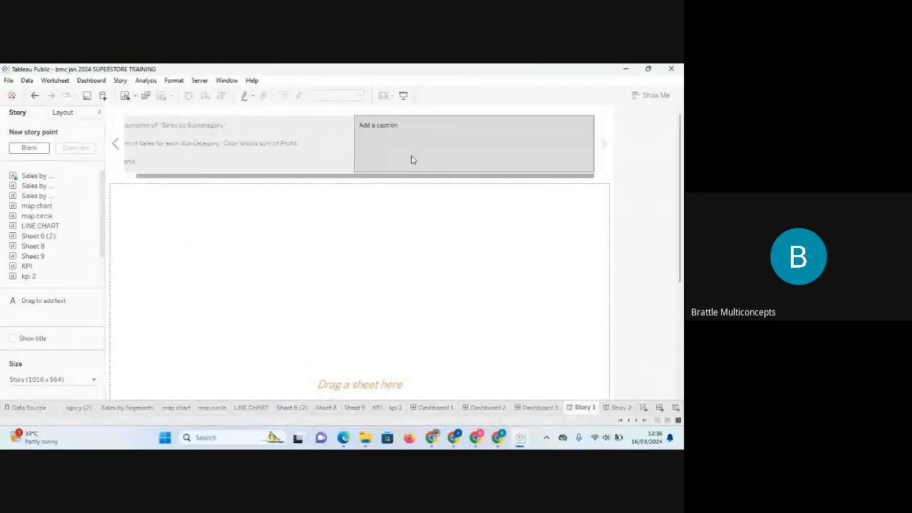
mouse_move(44, 203)
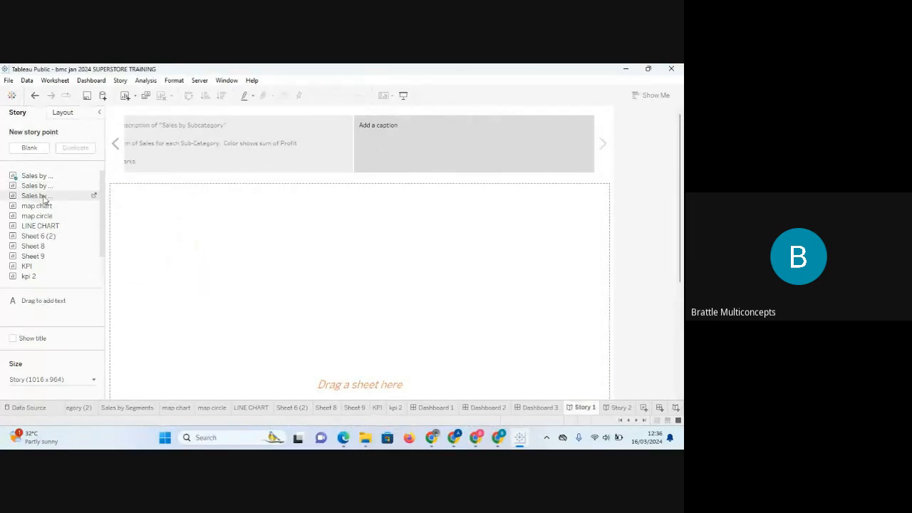
drag(41, 200, 294, 226)
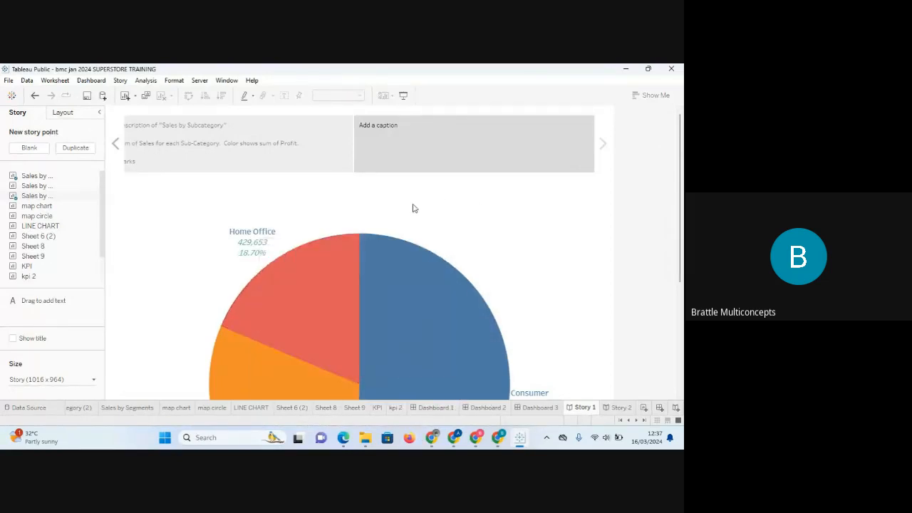
mouse_move(426, 150)
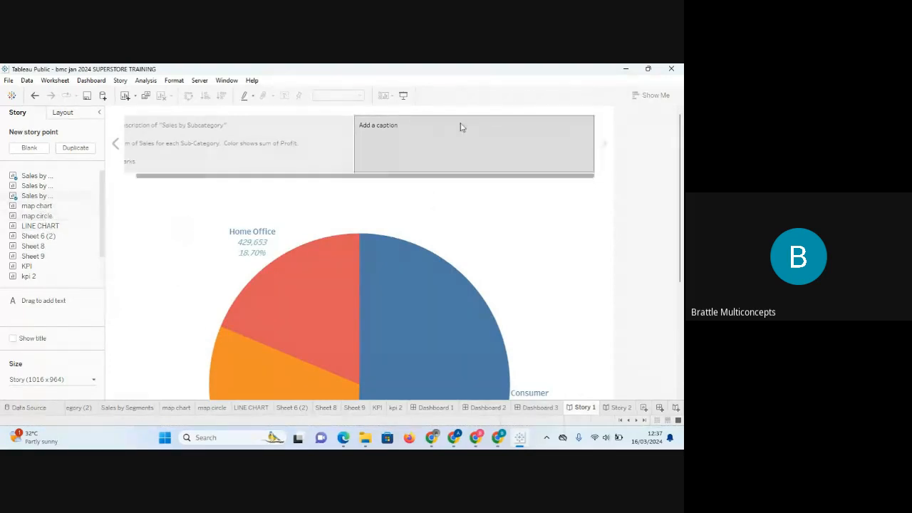
click(426, 139)
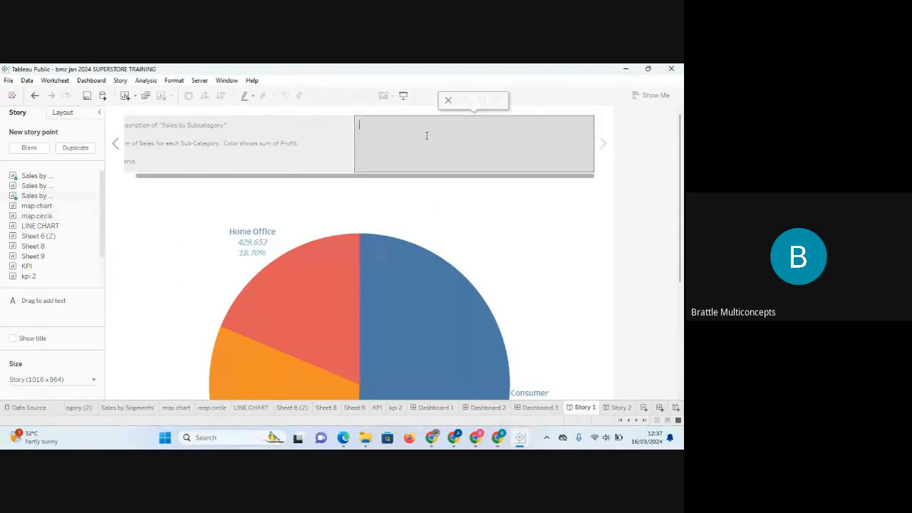
key(ctrl+v)
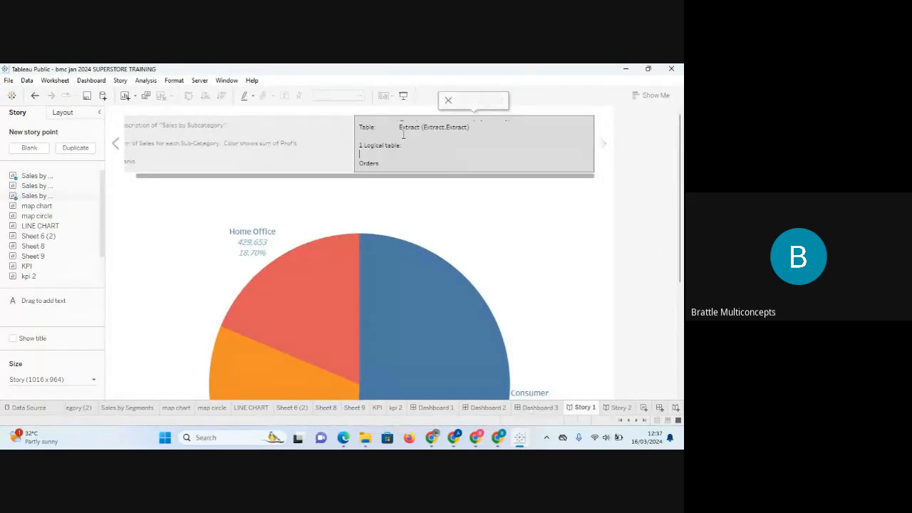
- Remove the blank lines around the logical table, description heading and Marks lines in the Sales by Segments story point's caption
key(BackSpace)
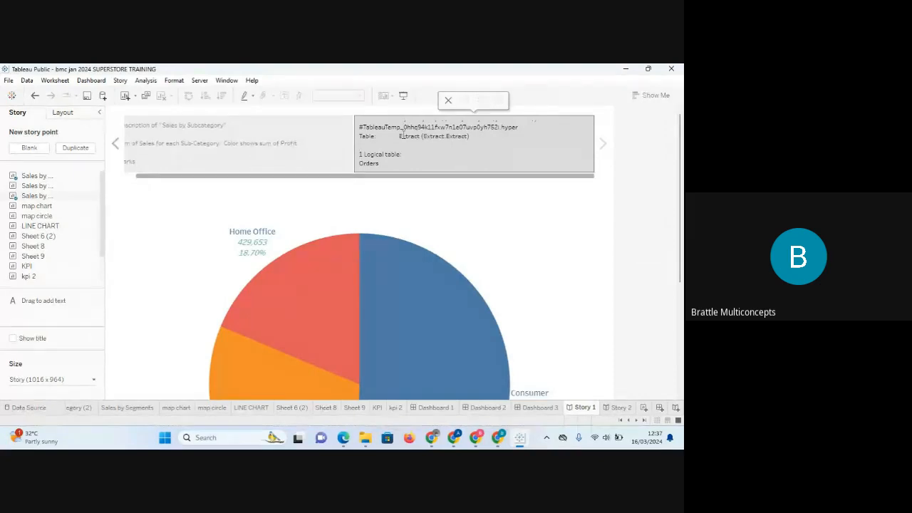
key(Delete)
key(BackSpace)
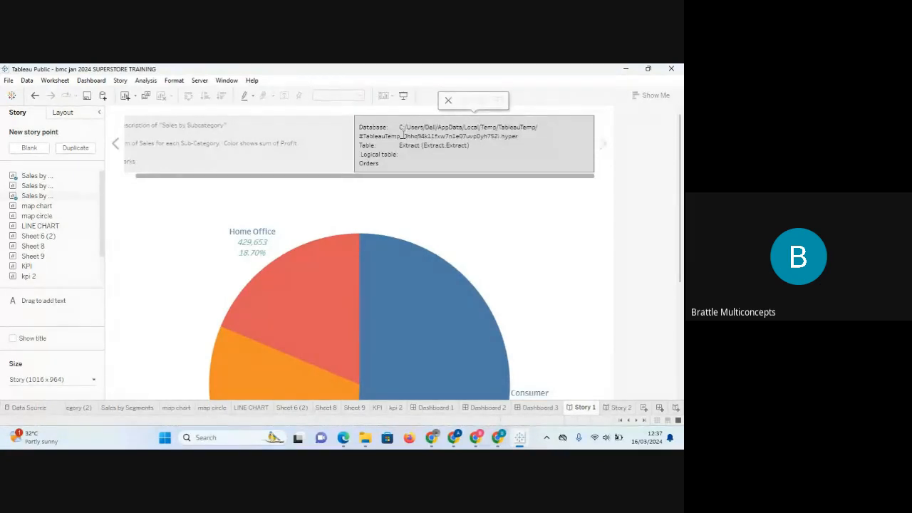
key(Up)
key(Up)
key(Up)
key(Up)
key(Up)
key(Up)
key(Up)
key(Up)
key(Up)
key(Up)
key(Up)
key(Up)
key(Up)
key(Up)
key(Up)
key(Up)
key(Up)
key(Up)
key(Up)
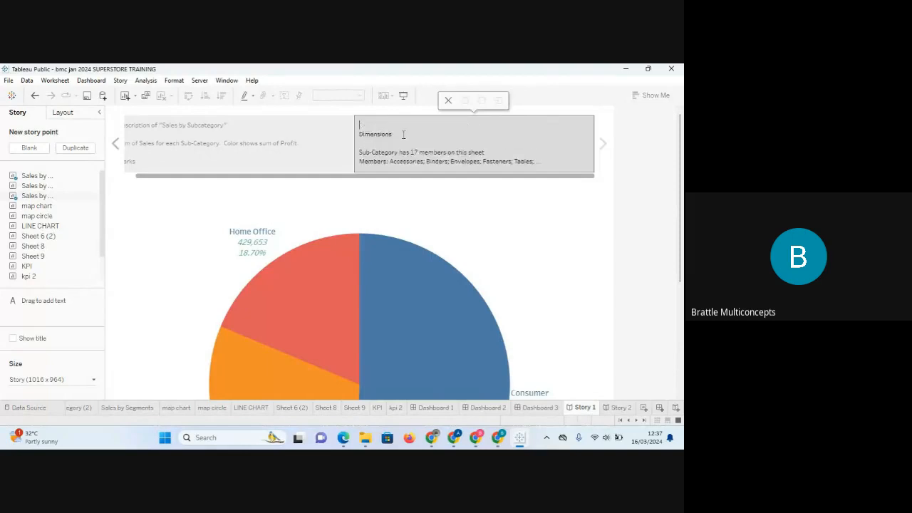
key(Up)
key(Up)
key(Up)
key(Up)
key(Up)
key(Up)
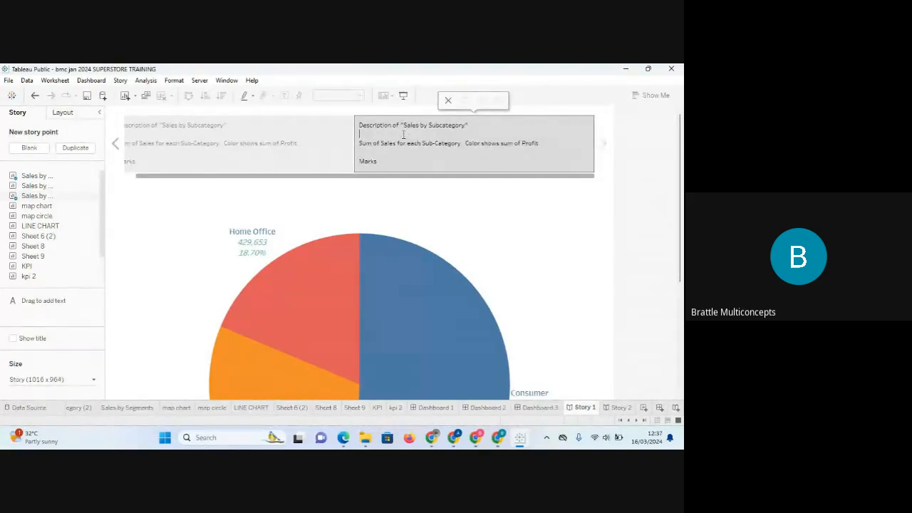
key(End)
key(Delete)
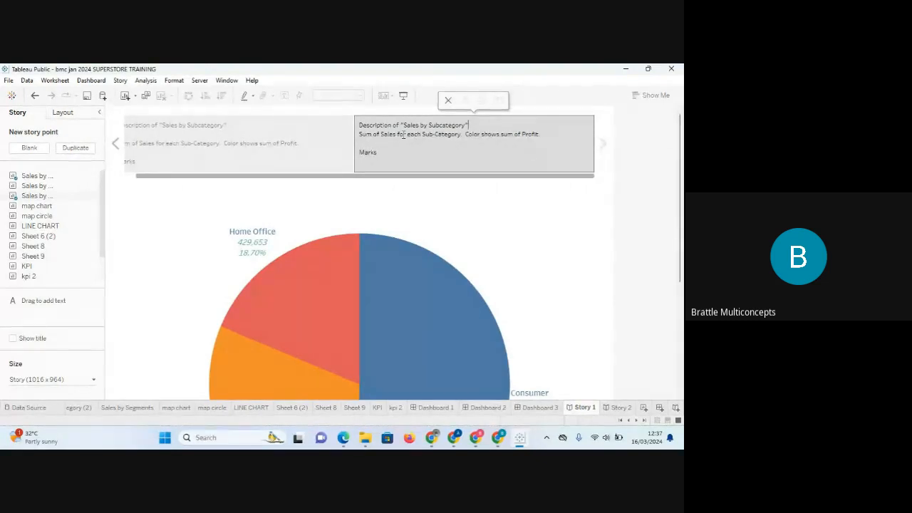
key(BackSpace)
key(BackSpace)
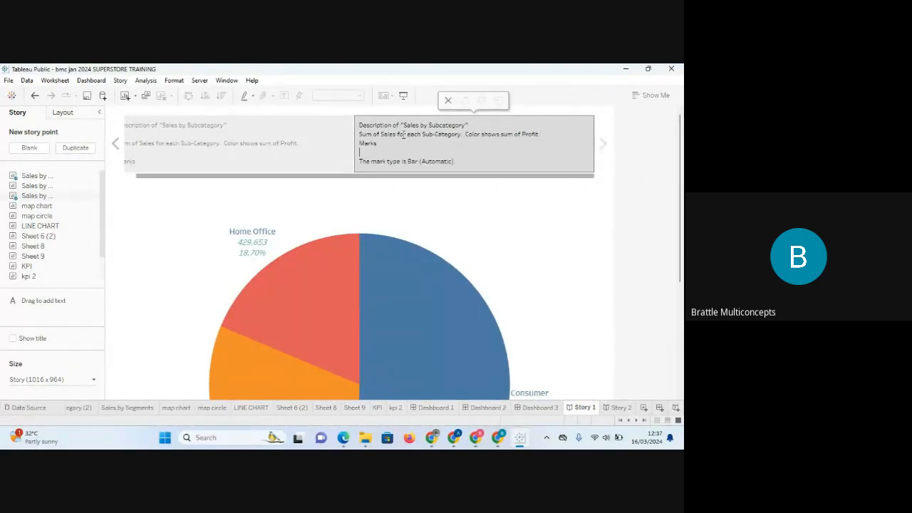
click(340, 133)
key(Delete)
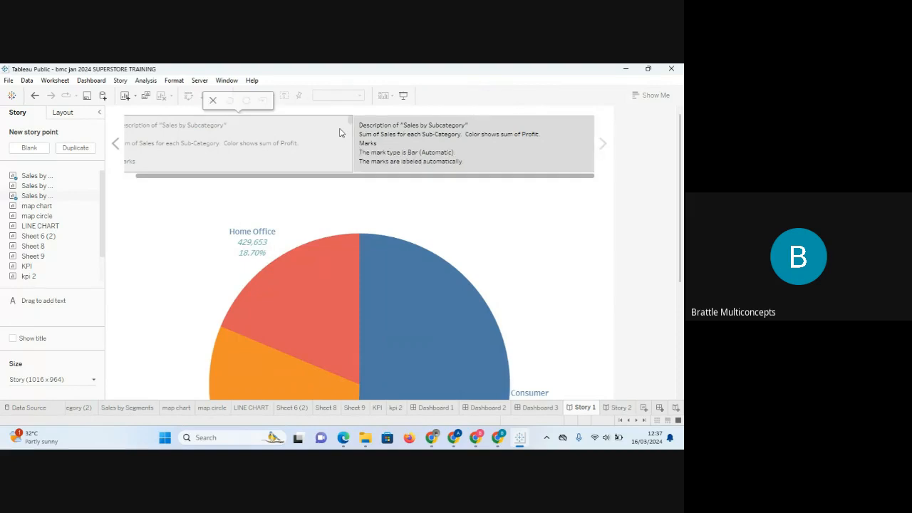
click(395, 133)
click(597, 213)
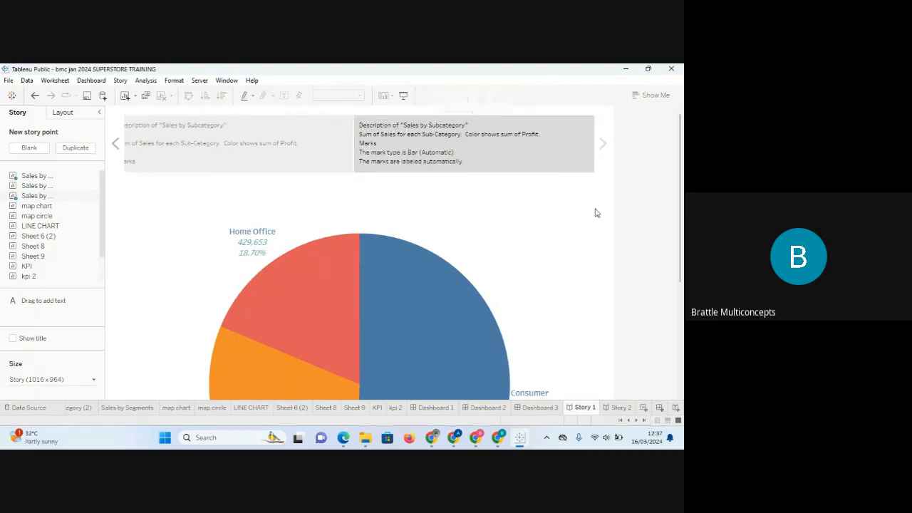
- Add a blank story point and place the map circle worksheet in it, undoing the repeated Sales by Segments placement
click(30, 150)
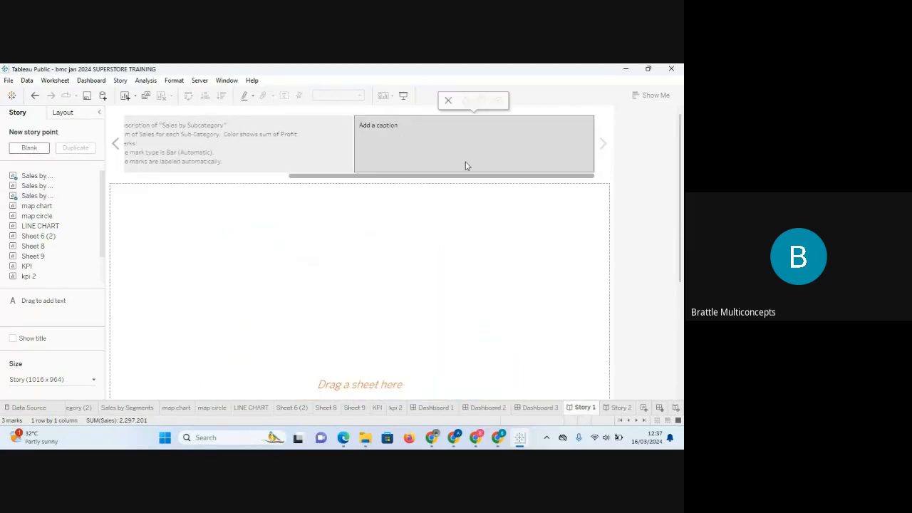
mouse_move(60, 198)
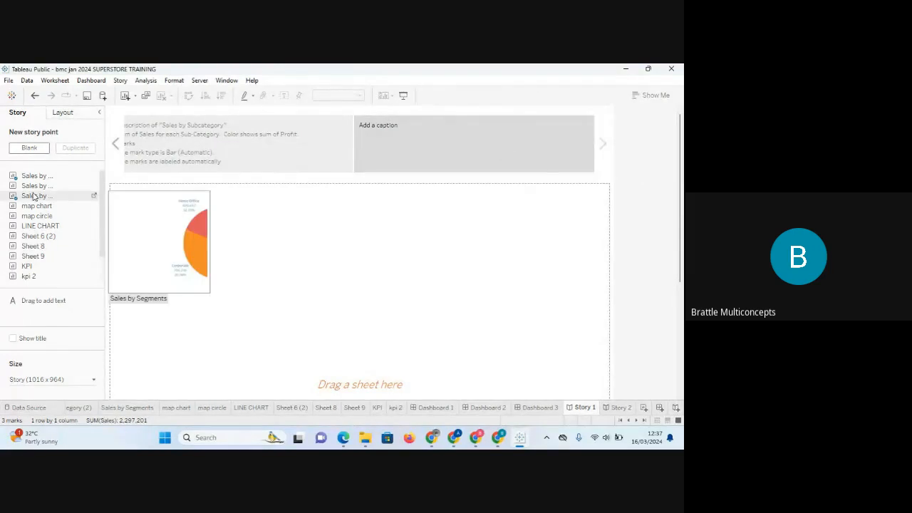
drag(34, 198, 352, 267)
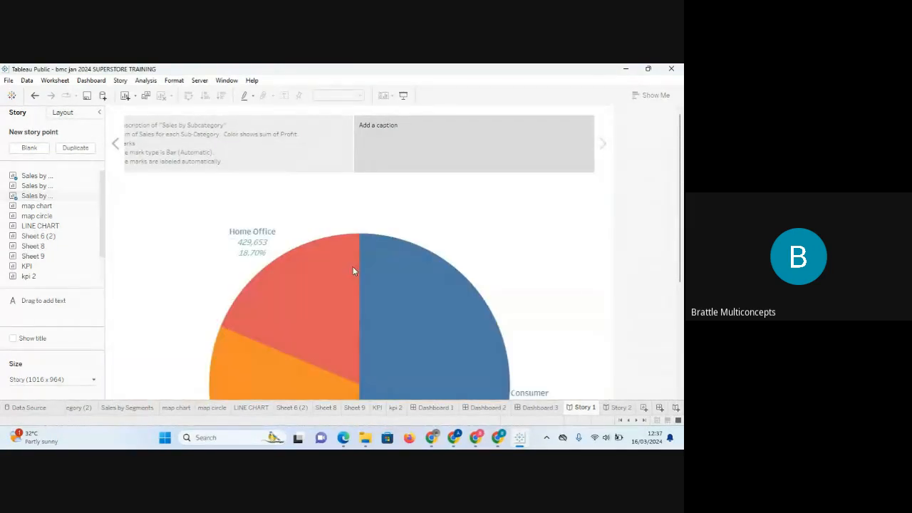
key(ctrl+z)
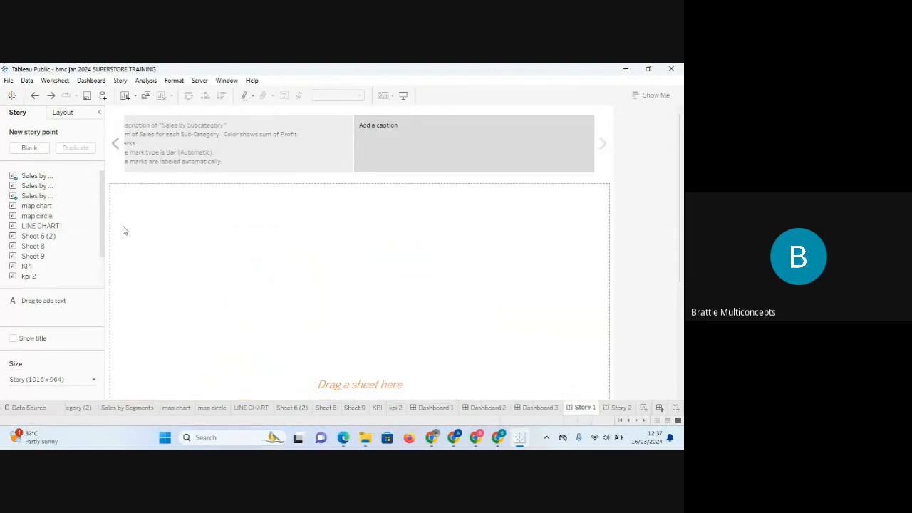
mouse_move(44, 208)
drag(45, 216, 260, 251)
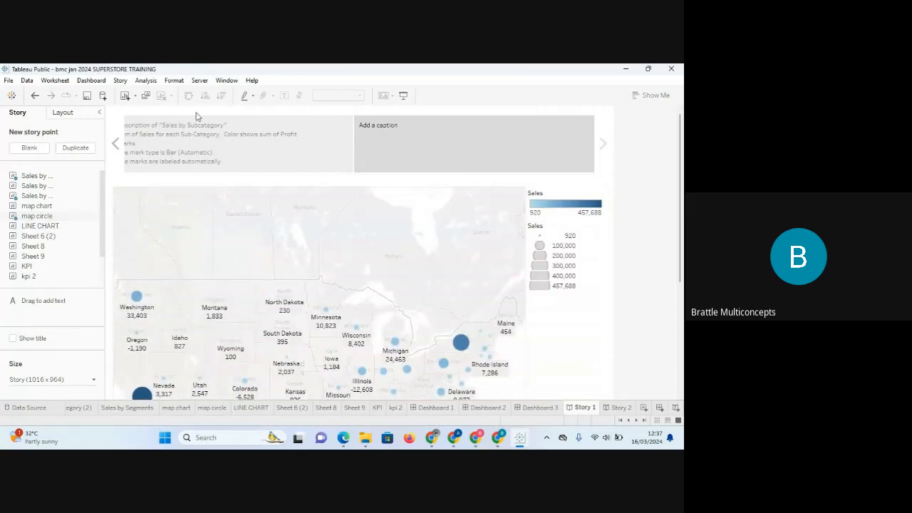
- Add a blank story point with the LINE CHART worksheet and paste the copied sheet description as its caption
click(39, 148)
mouse_move(43, 227)
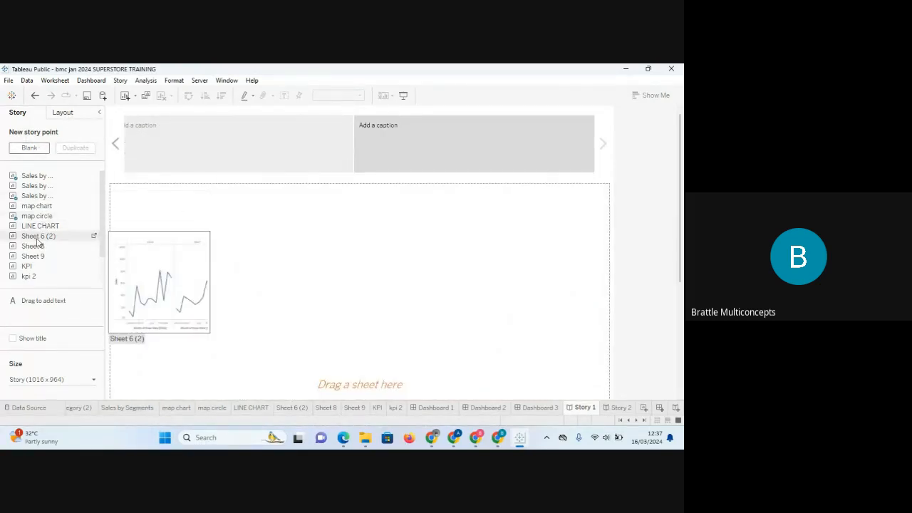
drag(38, 226, 206, 238)
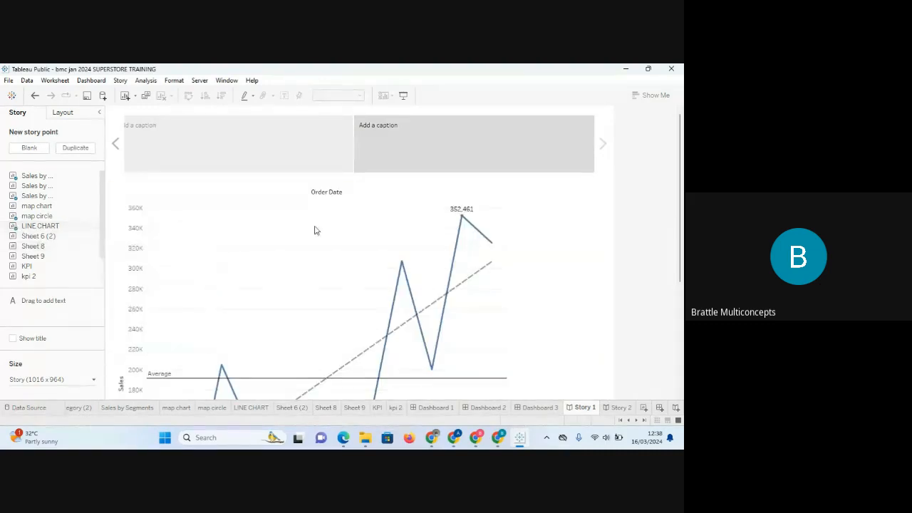
double_click(433, 140)
text(Table: Extract (Extract.Extract) 1 Logical table: Orders)
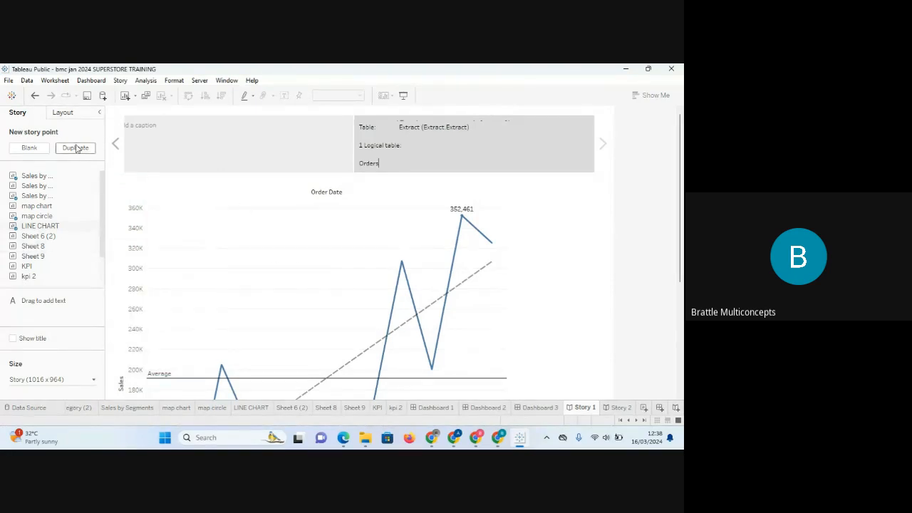
- Add two more story points, one with the kpi 2 worksheet and one with Dashboard 1, and open the Dashboard 1 point's caption for editing
click(39, 150)
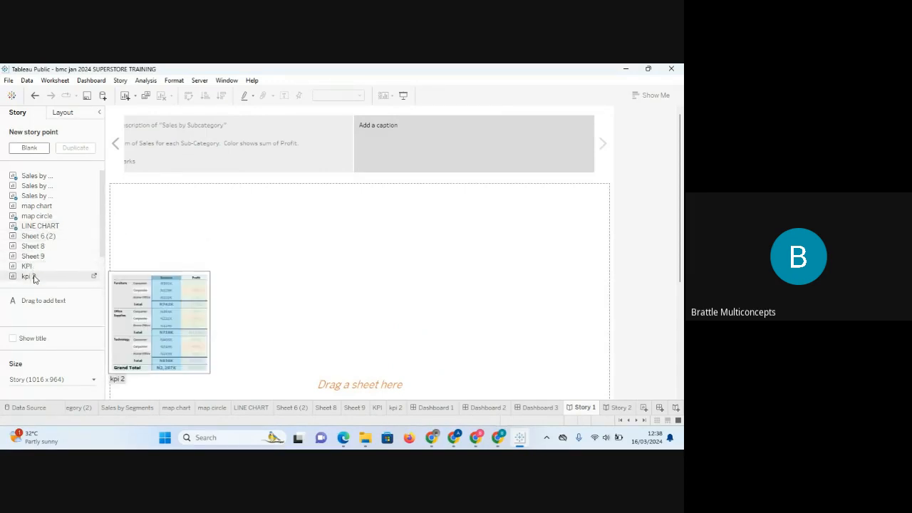
drag(93, 276, 183, 273)
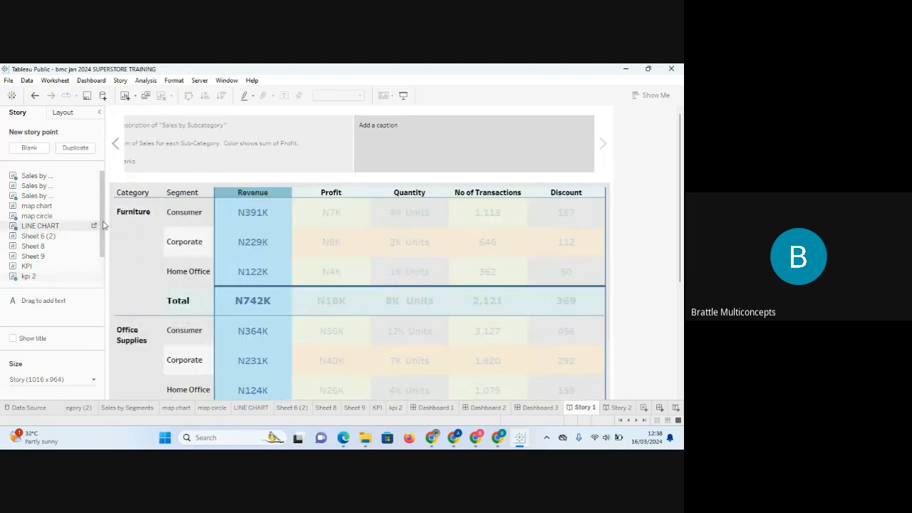
click(29, 147)
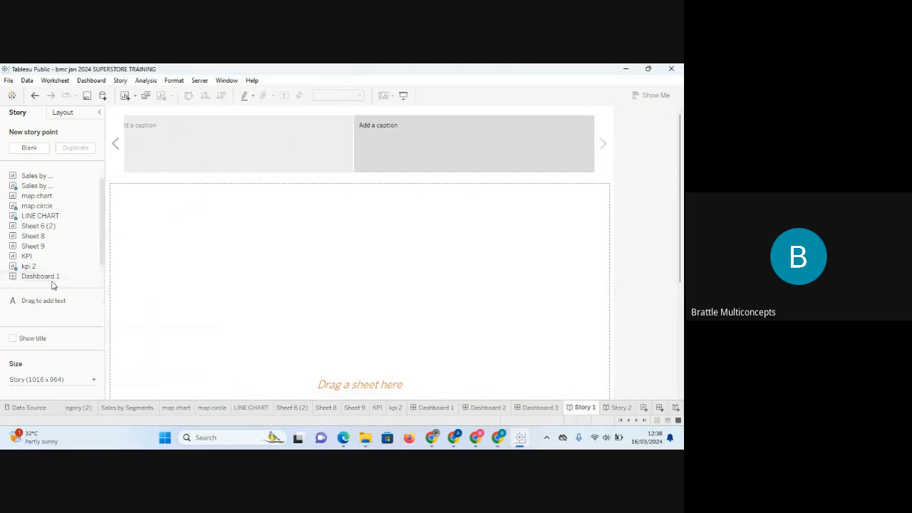
drag(52, 276, 253, 269)
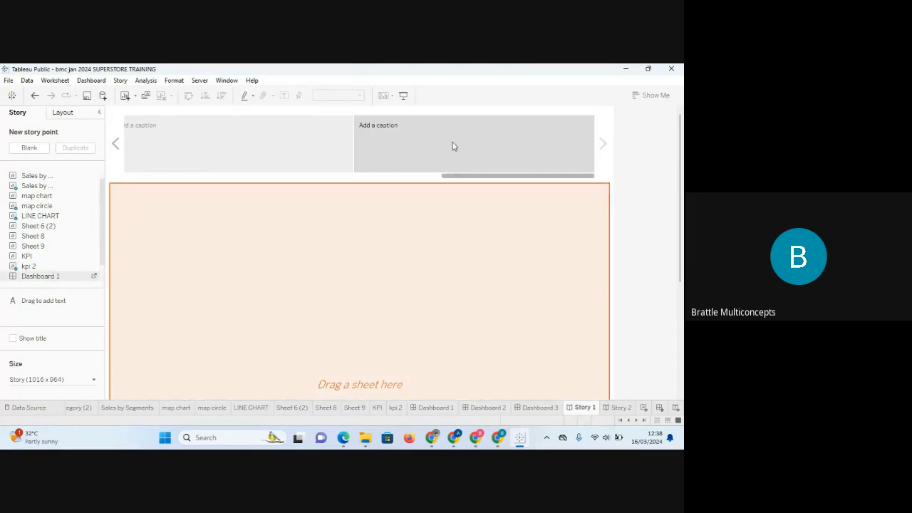
drag(452, 146, 451, 139)
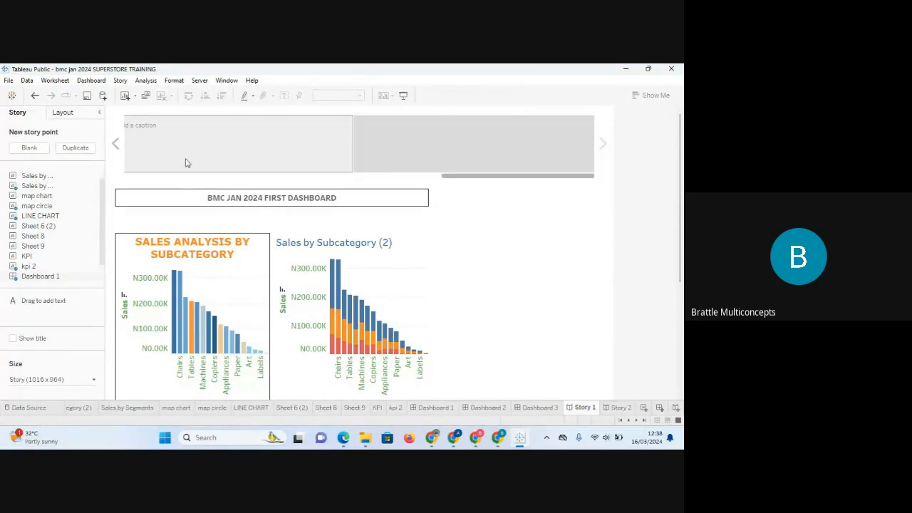
- Present Story 1 full screen, stepping back to the first story point and forward to the kpi 2 point, and leave the presentation
click(471, 128)
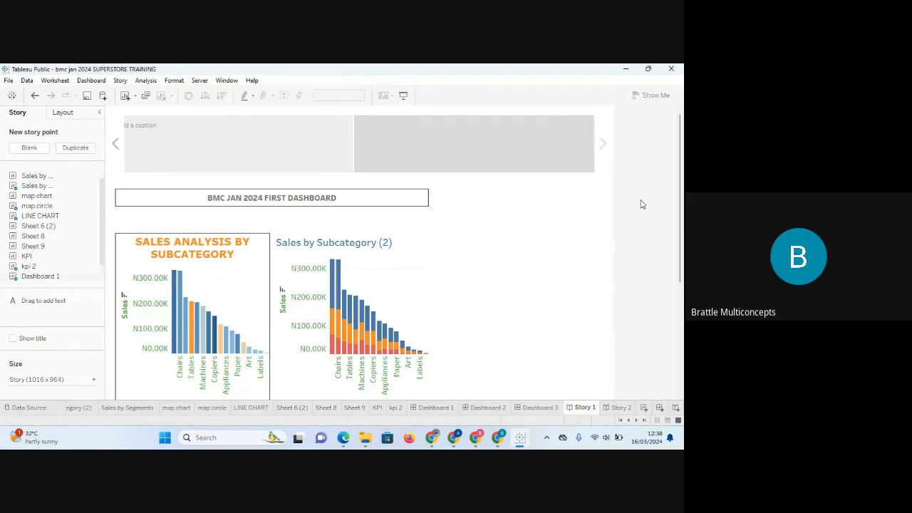
click(403, 95)
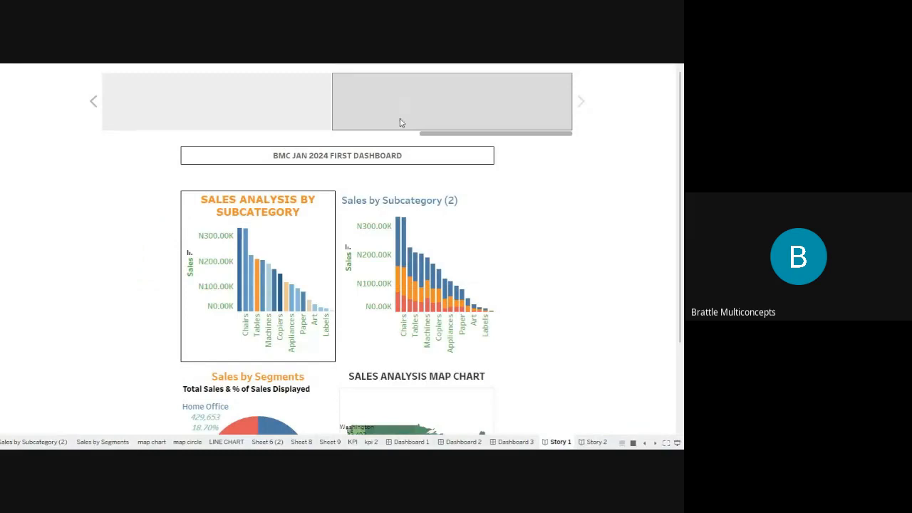
click(93, 102)
click(93, 104)
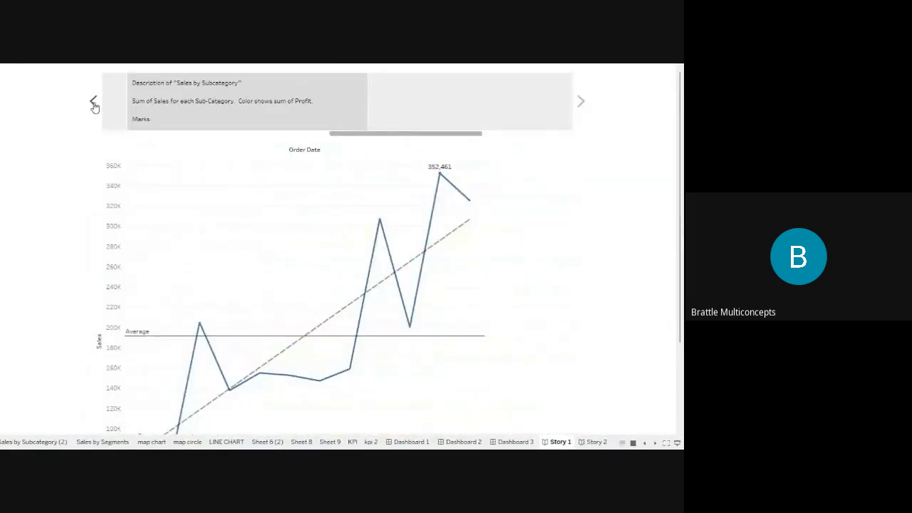
click(93, 104)
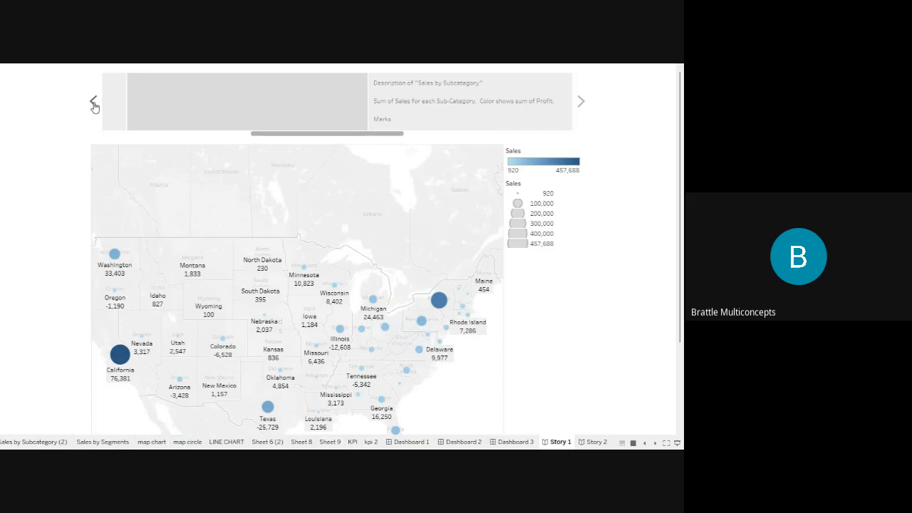
click(93, 104)
click(93, 102)
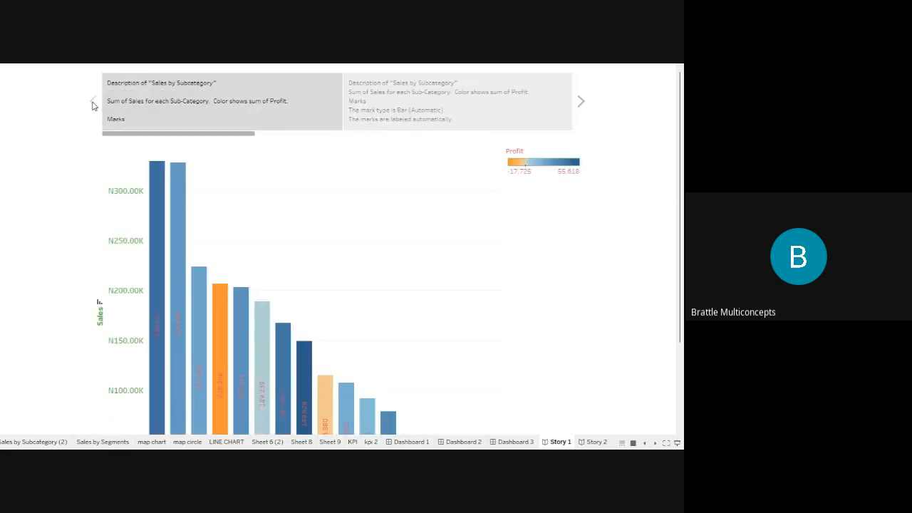
click(580, 103)
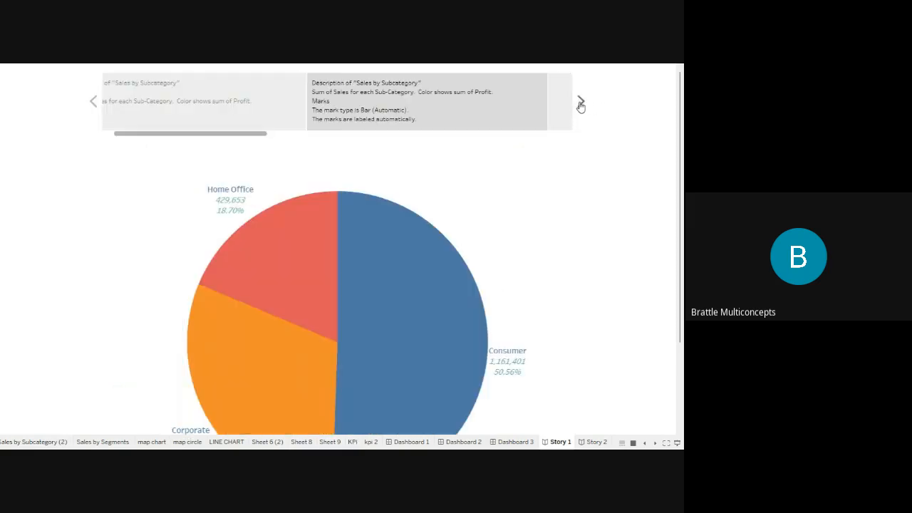
click(580, 103)
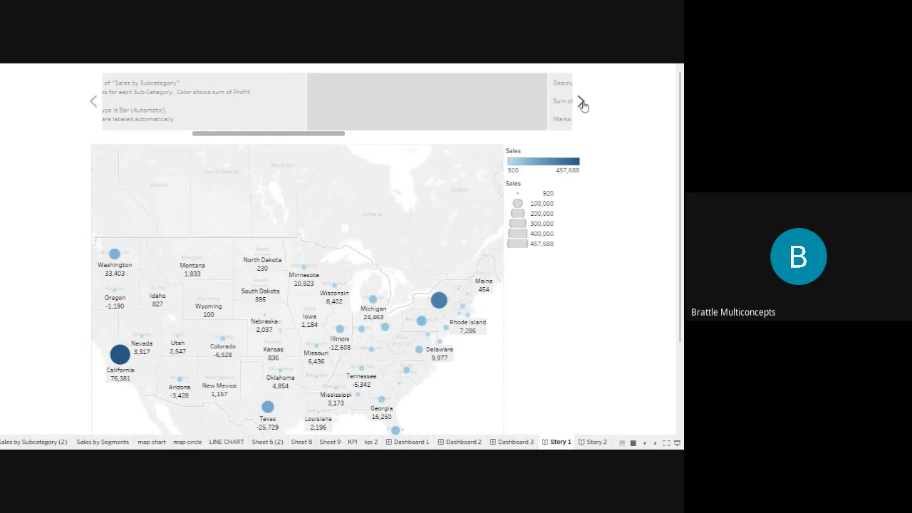
click(581, 104)
click(581, 104)
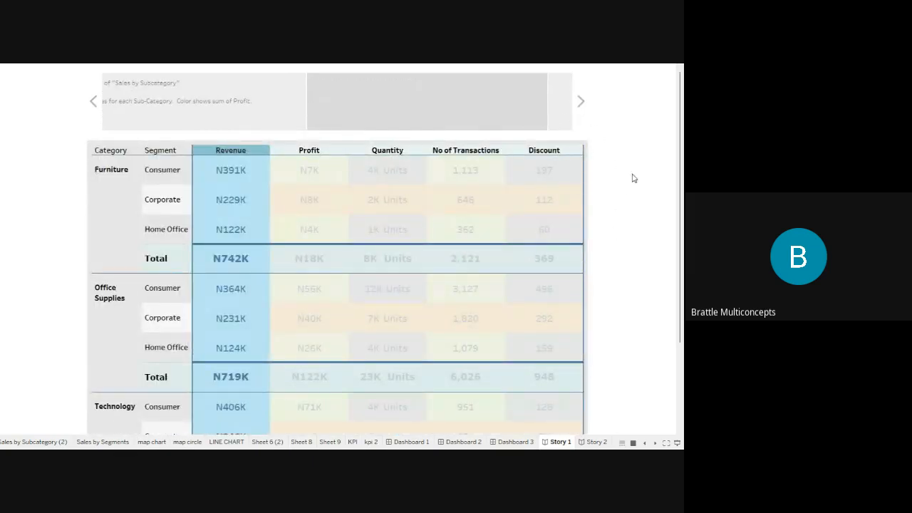
click(676, 443)
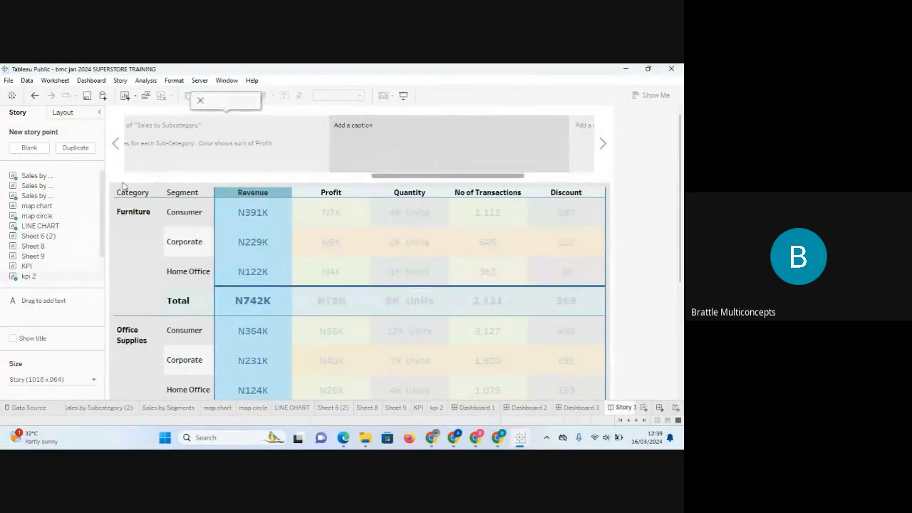
- Widen the kpi 2 story point's caption box and change the story's navigator style to Arrows only
click(346, 138)
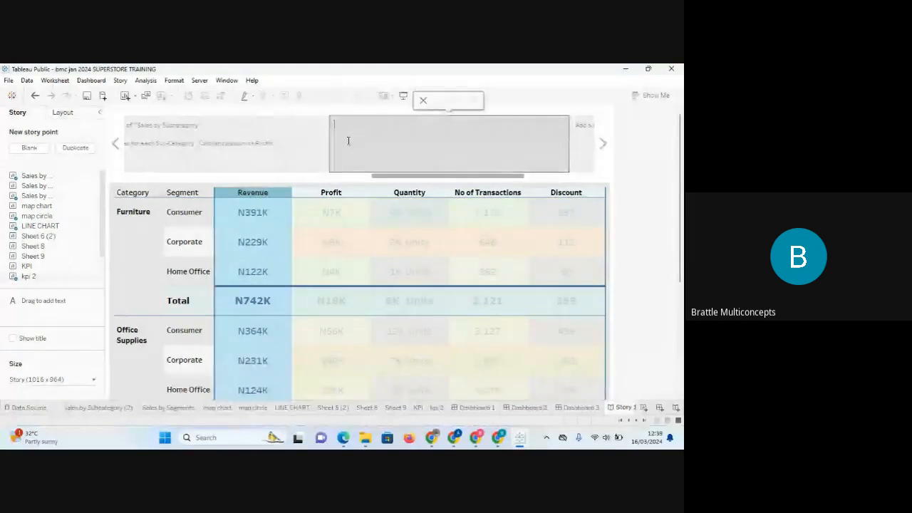
drag(327, 144, 147, 148)
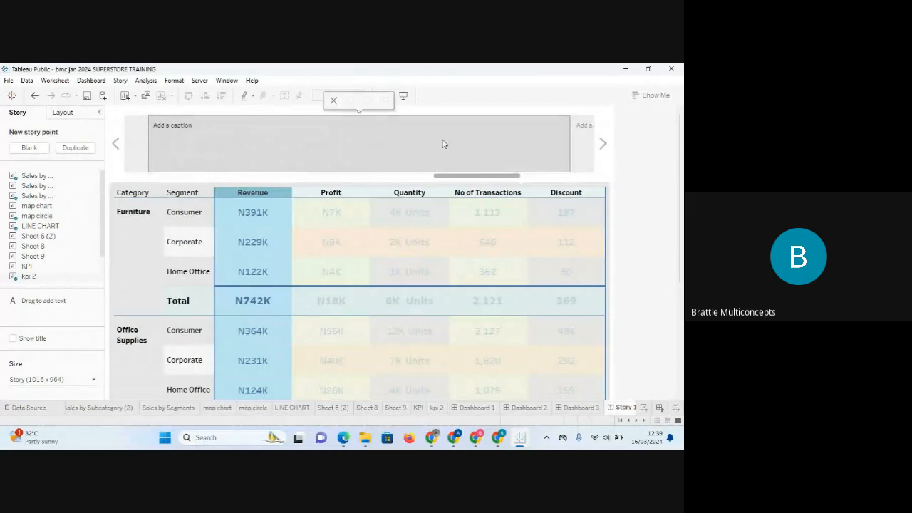
click(65, 113)
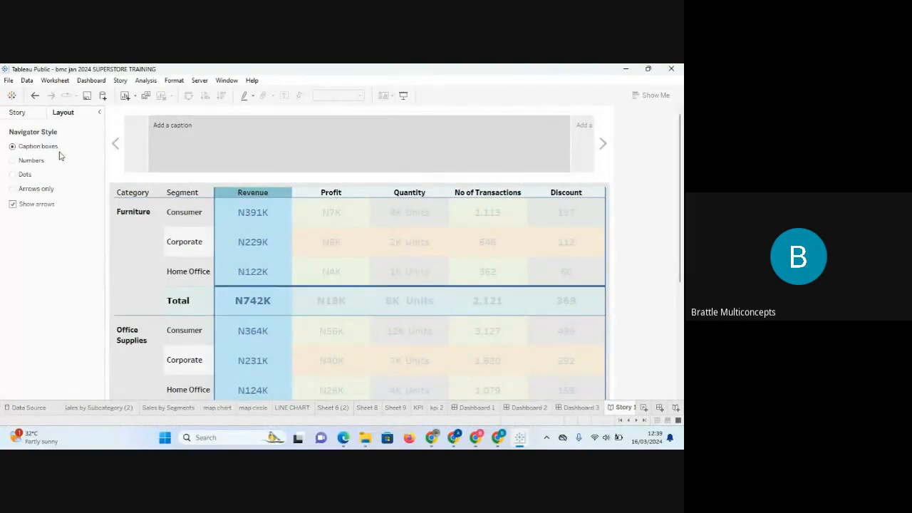
click(12, 189)
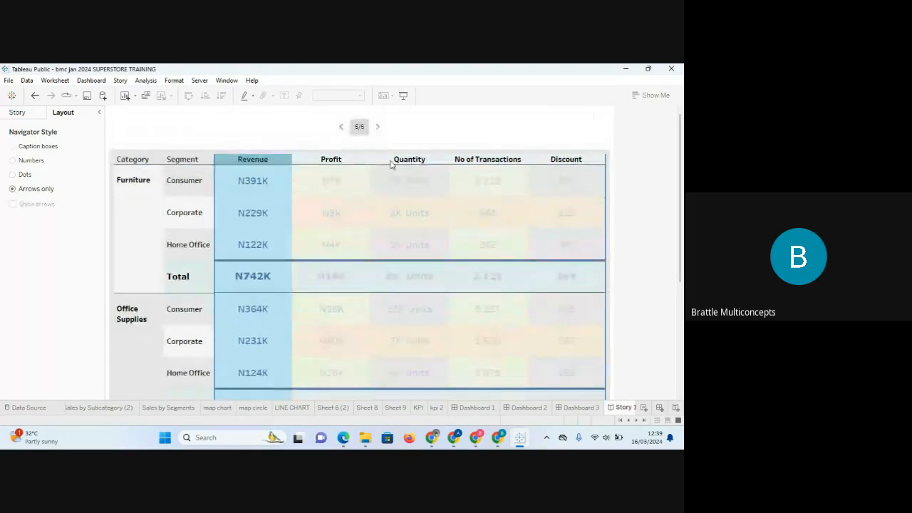
- Step backward and forward through all the story points with the arrows-only navigator, finishing on the Dashboard 1 point
click(378, 127)
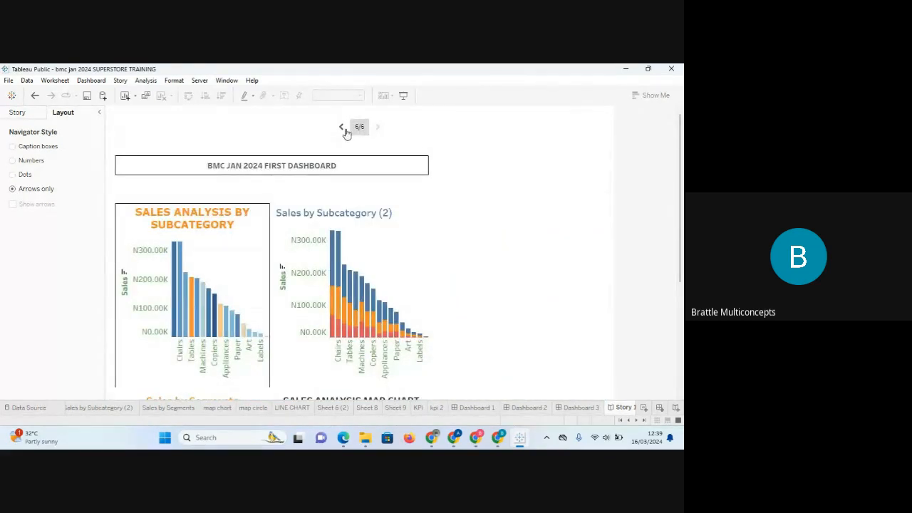
click(342, 127)
click(342, 128)
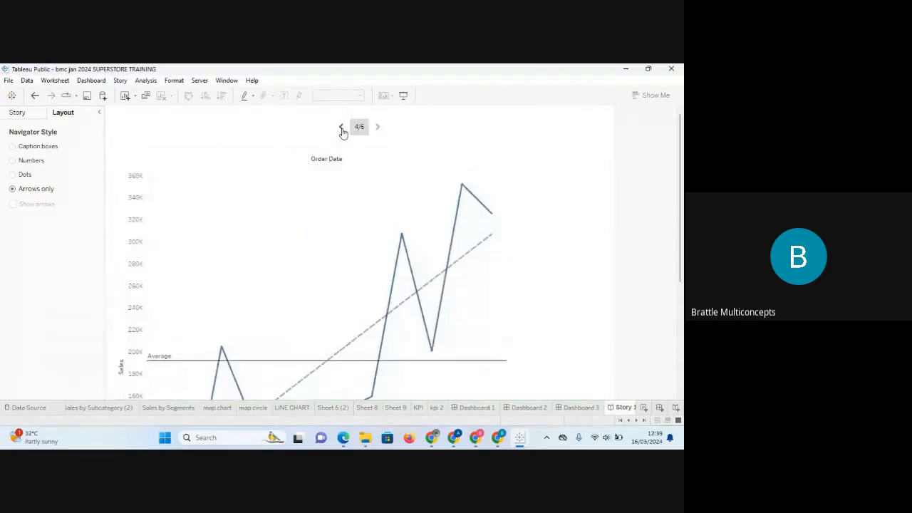
click(342, 128)
click(341, 129)
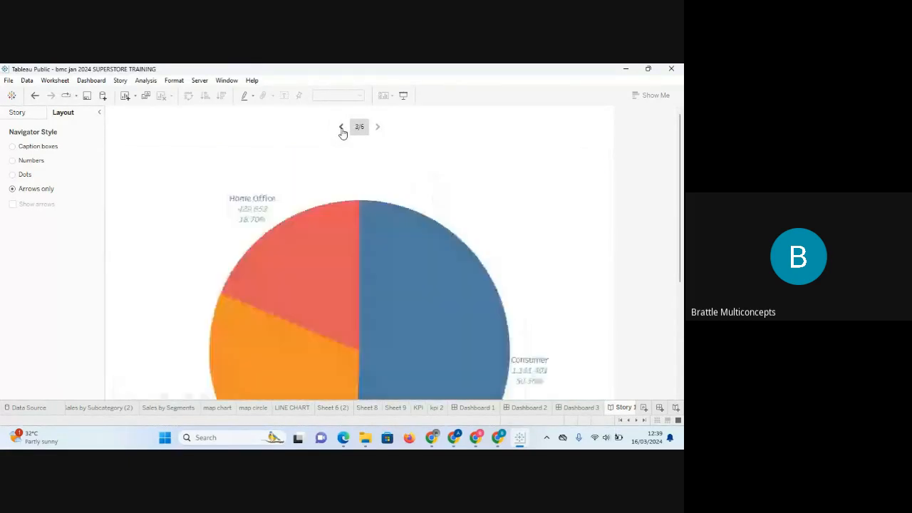
click(342, 128)
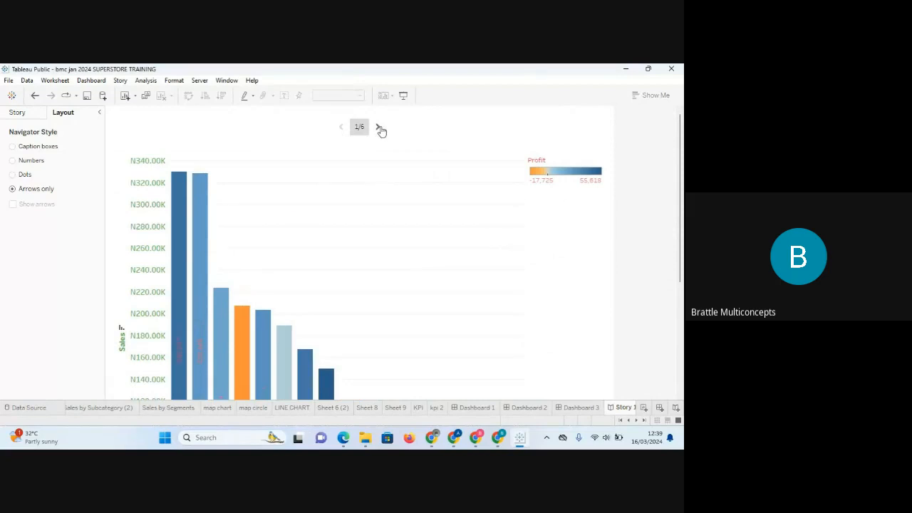
click(378, 127)
click(378, 128)
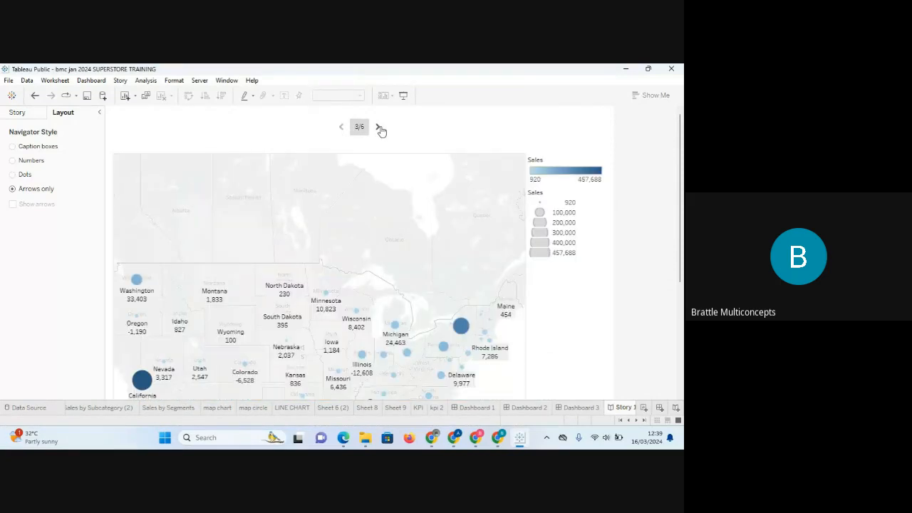
click(378, 128)
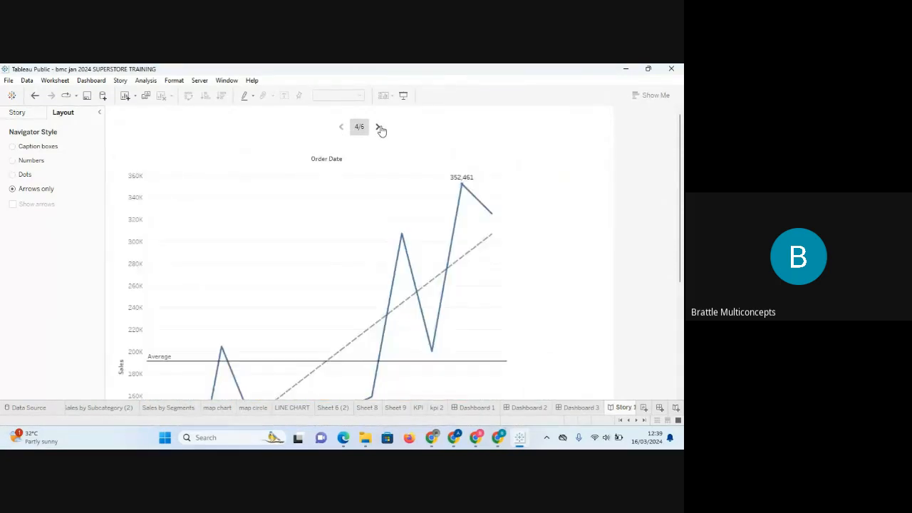
click(379, 128)
click(342, 128)
click(379, 128)
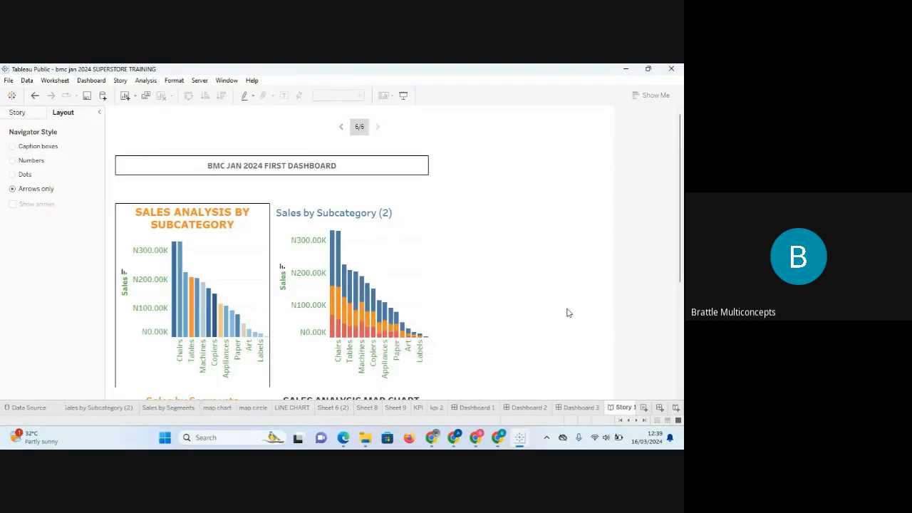
- Look over the sheets available for the story and compare the Dashboard 1 story point with the original Dashboard 1
click(17, 114)
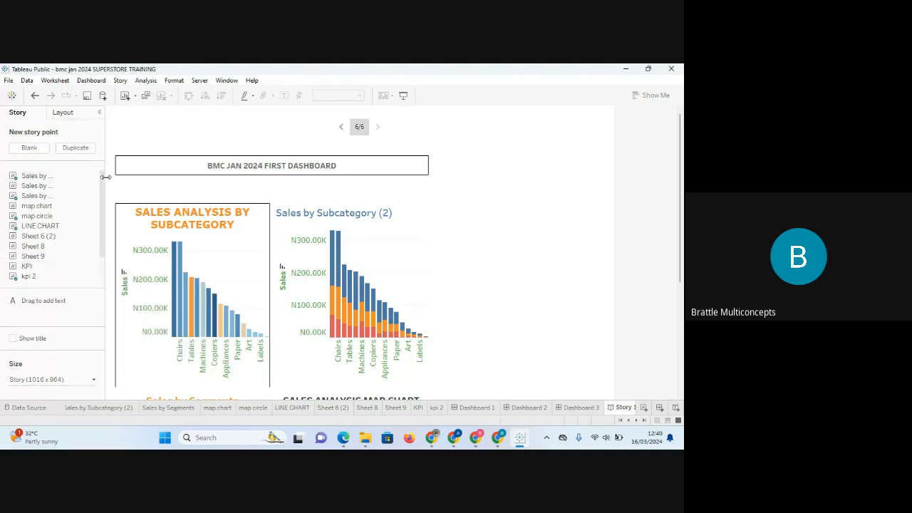
scroll(104, 233, down, 1)
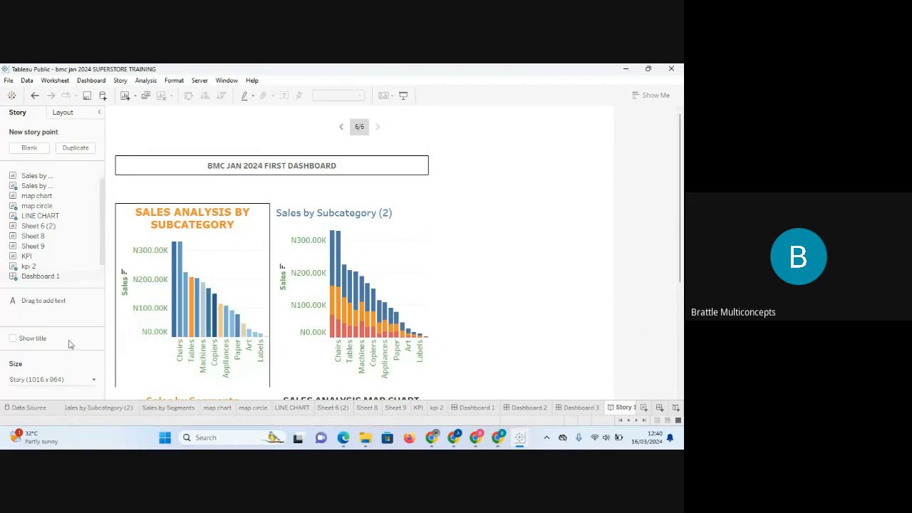
click(478, 407)
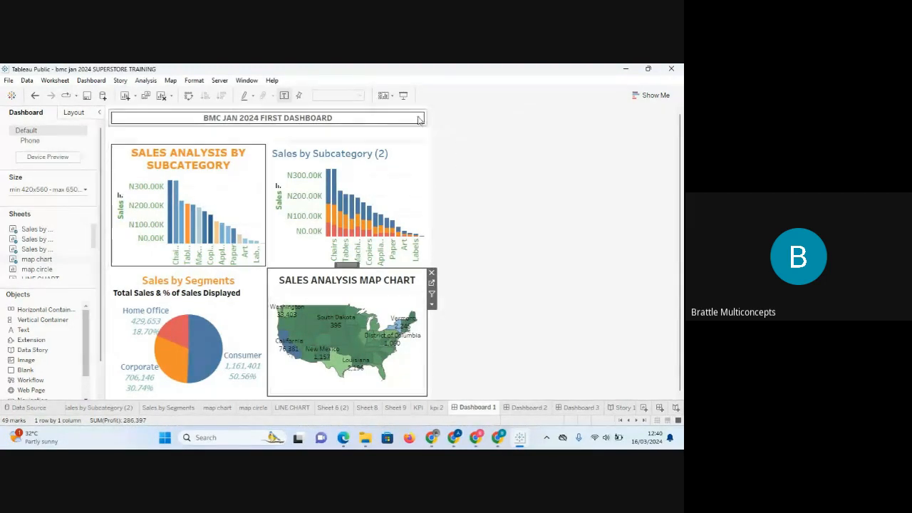
click(624, 408)
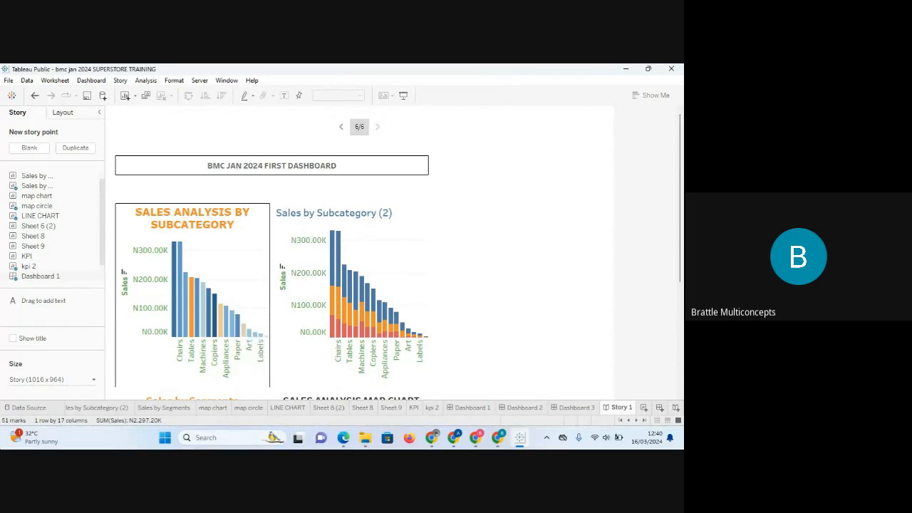
mouse_move(237, 412)
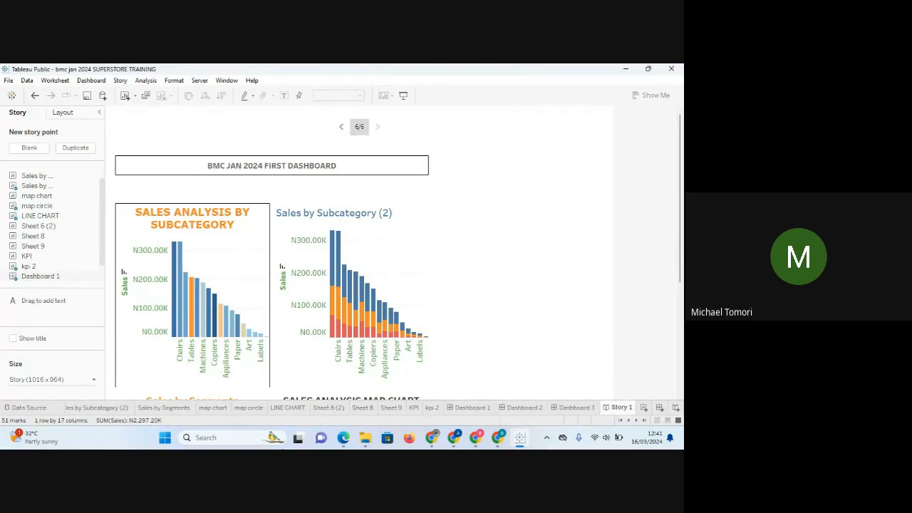
click(453, 437)
click(476, 407)
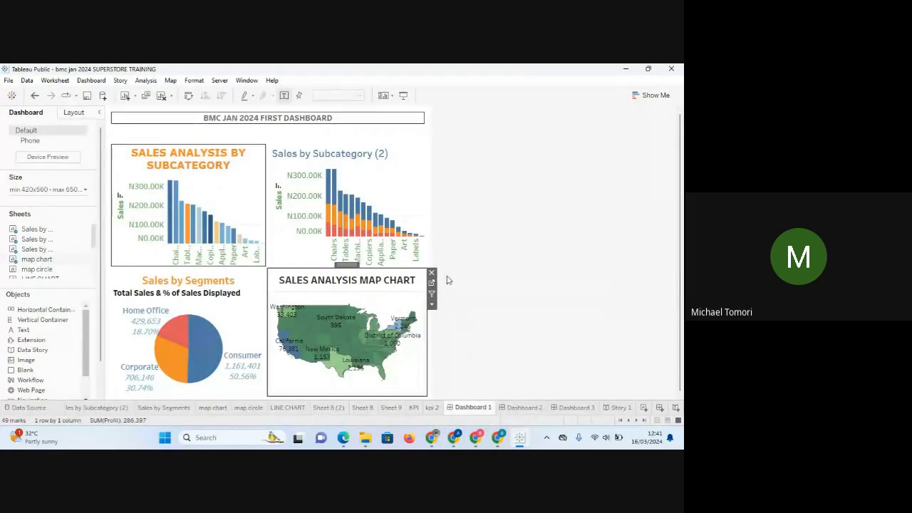
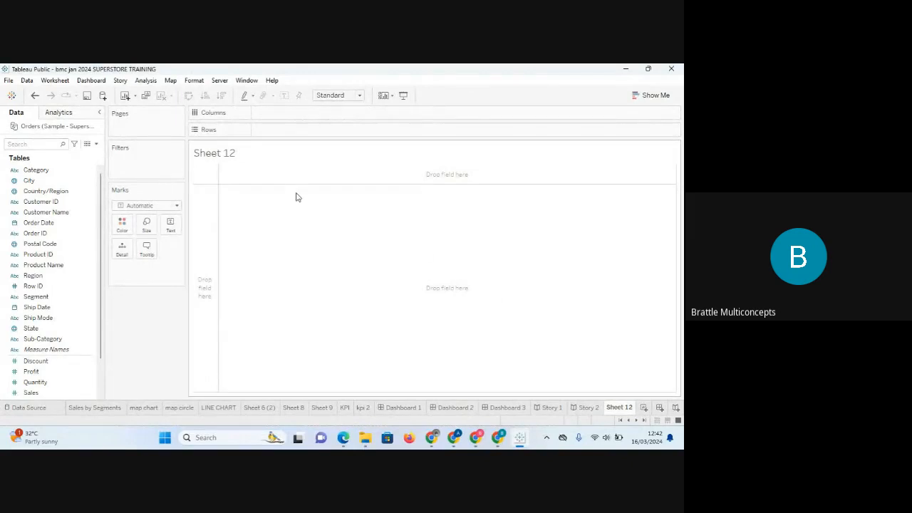
- Move the blank Sheet 12 directly after the kpi 2 worksheet and view the remaining fields of the Orders data source
drag(617, 408, 383, 405)
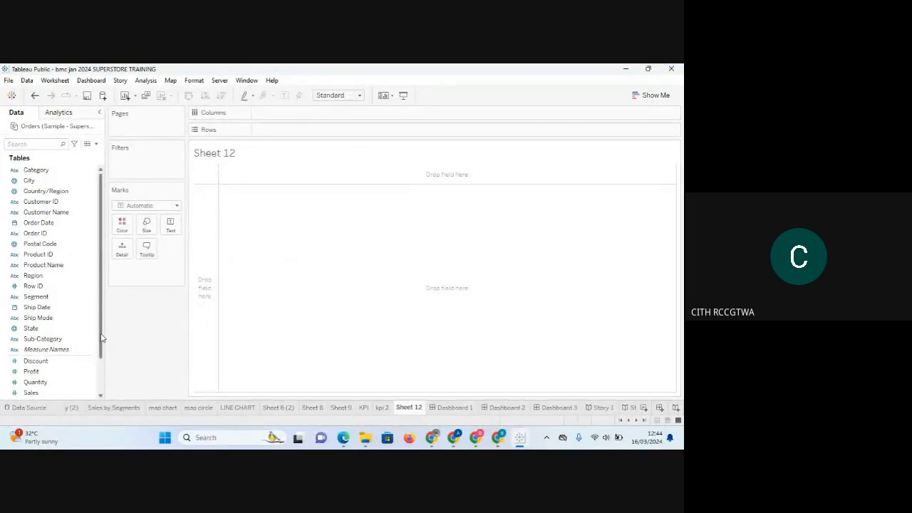
drag(101, 339, 101, 371)
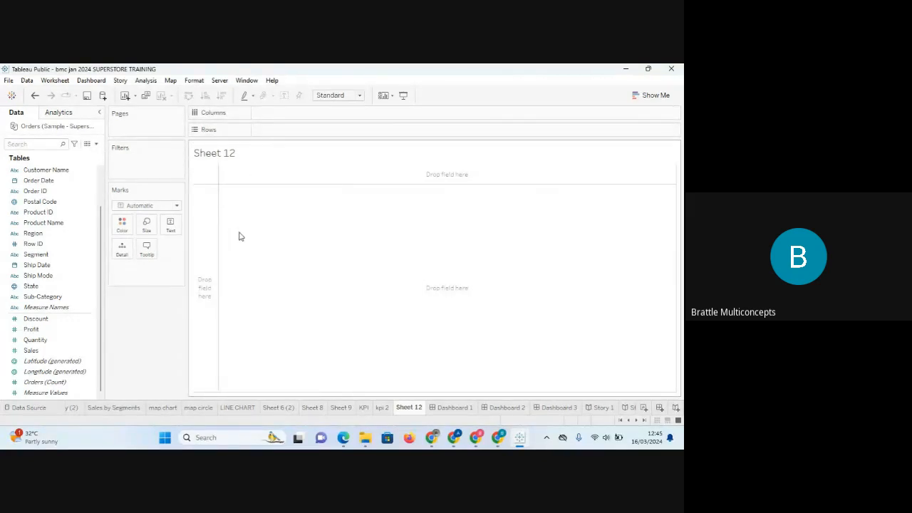
- Review the LINE CHART, Sheet 6 (2), Sheet 12, kpi 2, Sheet 9 and Sales by Segments worksheets
click(237, 407)
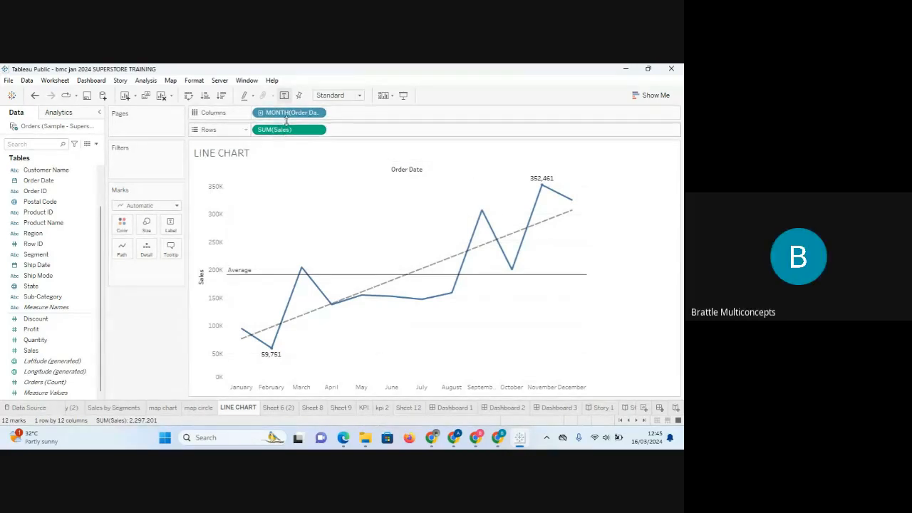
mouse_move(325, 291)
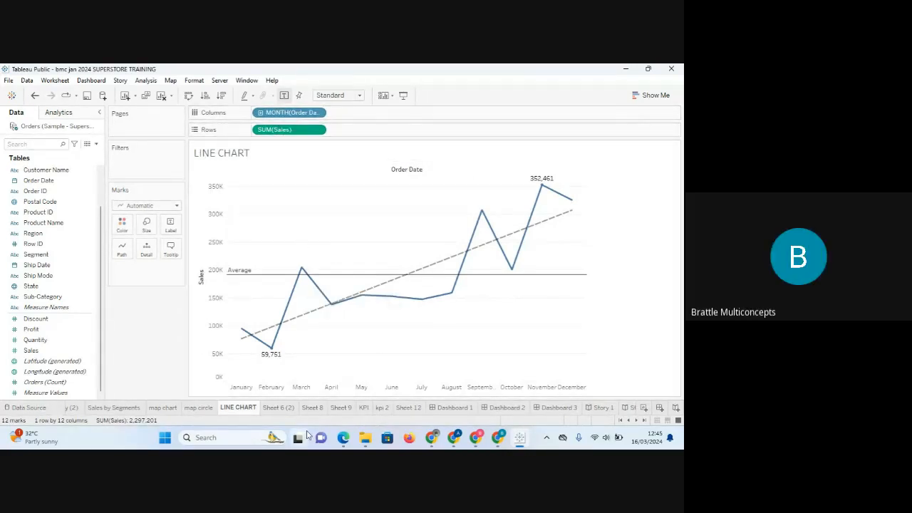
click(278, 408)
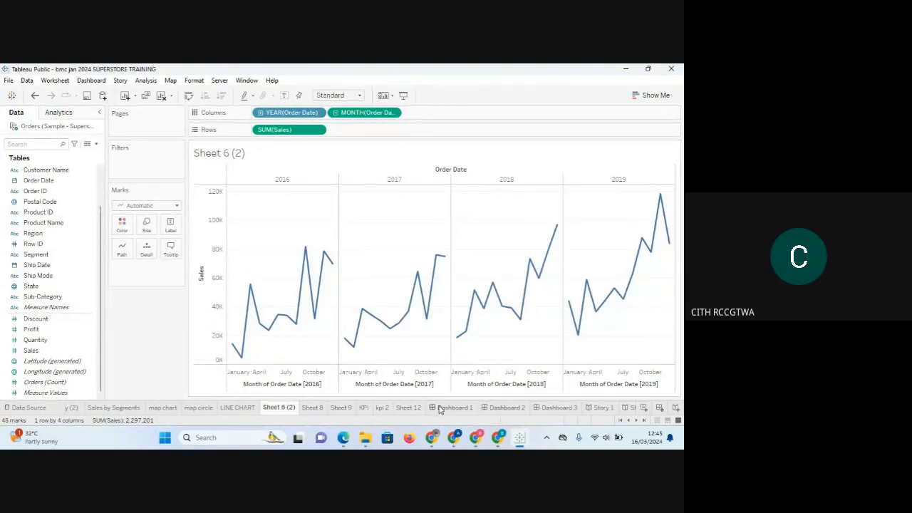
click(409, 406)
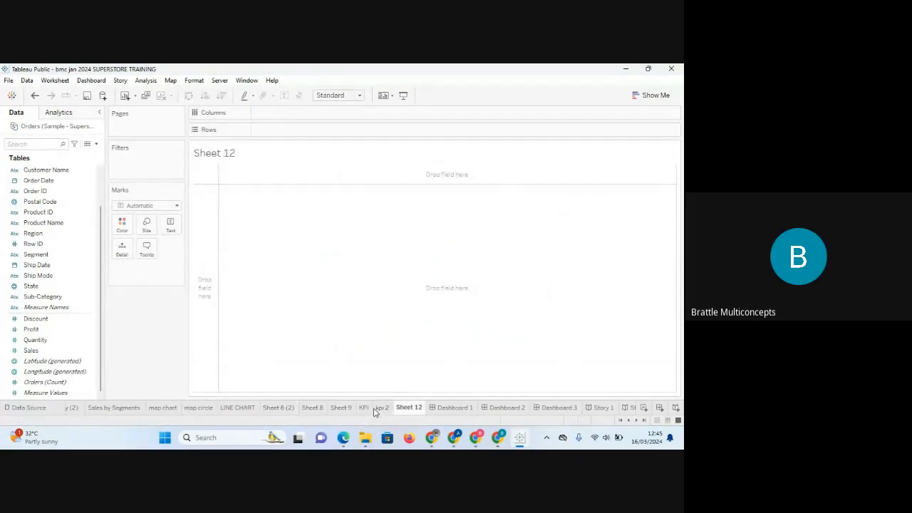
click(381, 407)
click(341, 408)
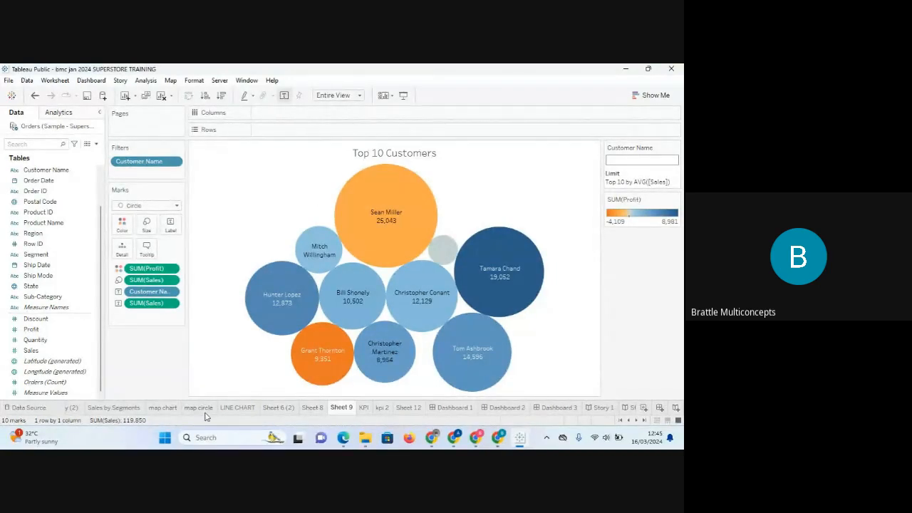
click(121, 408)
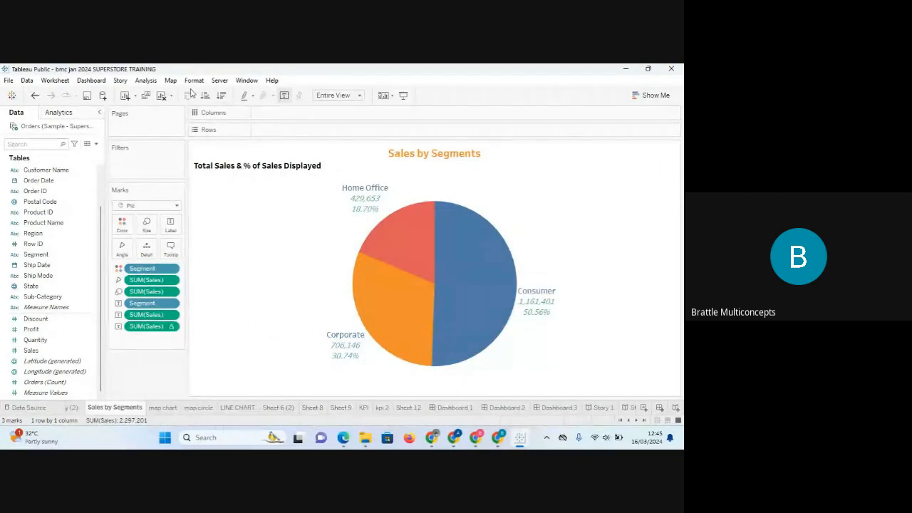
- Swap the LINE CHART worksheet's rows and columns repeatedly, finishing with the Order Date month in Columns and Sales in Rows
click(238, 408)
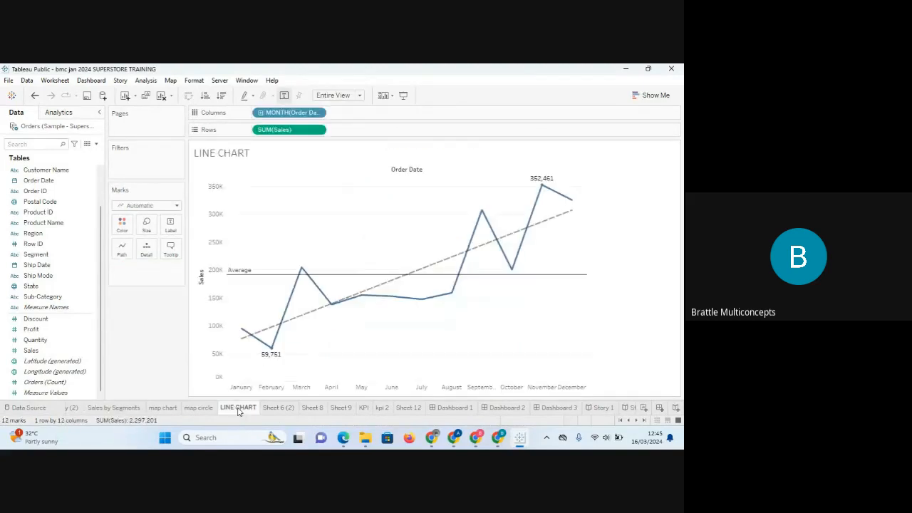
click(189, 96)
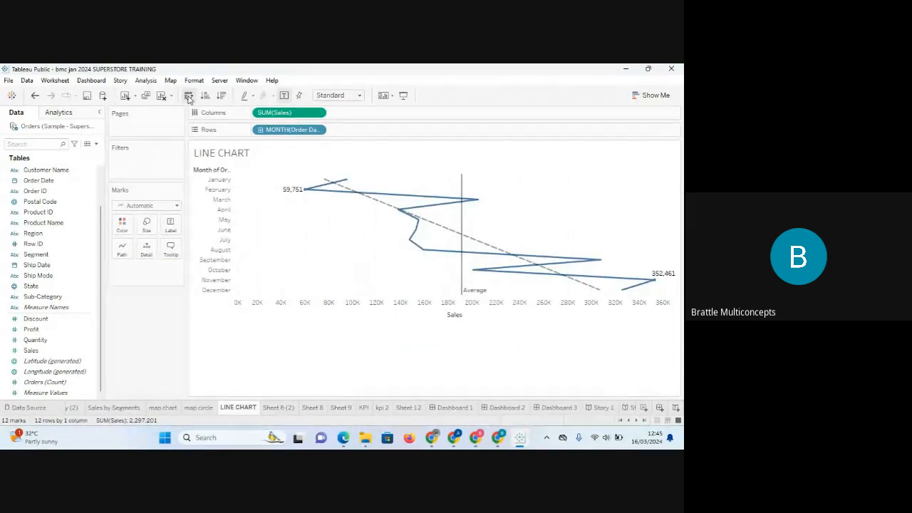
click(189, 95)
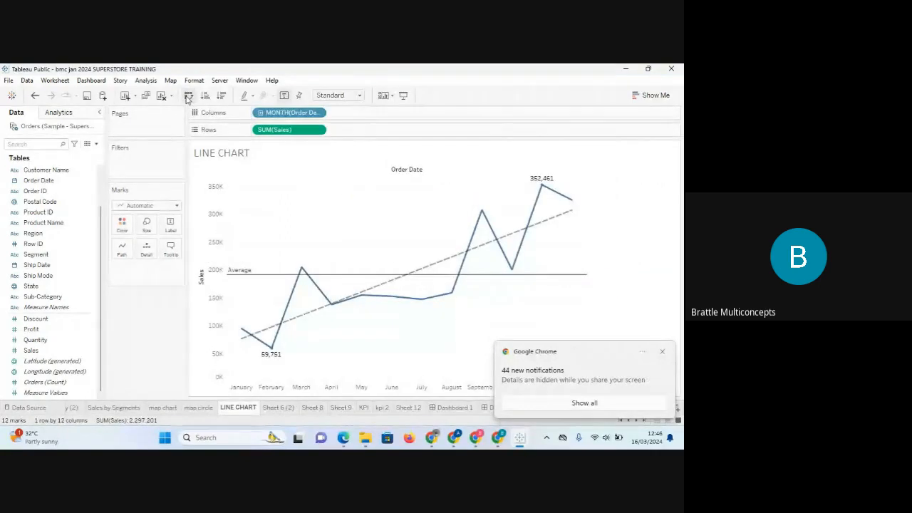
click(188, 95)
click(189, 96)
click(189, 96)
click(189, 96)
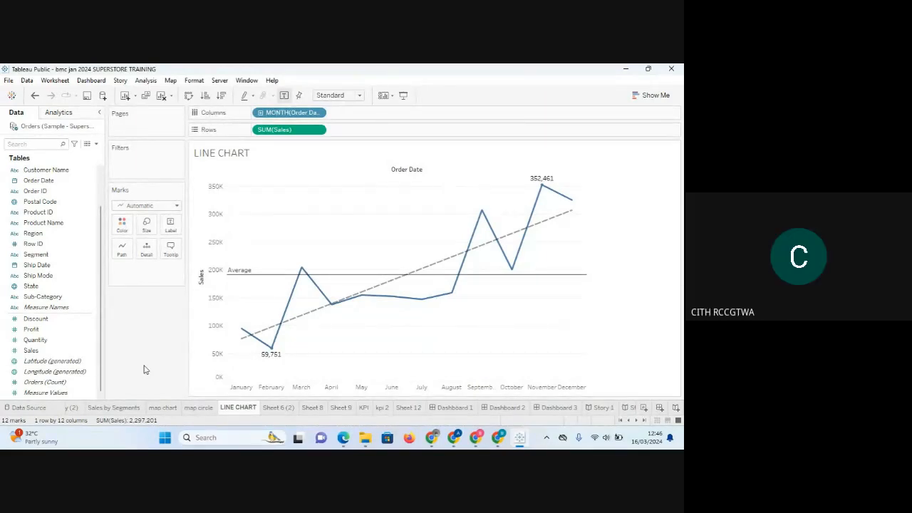
- Build a bar chart on Sheet 12 with Measure Names in Rows and Measure Values in Columns
click(410, 408)
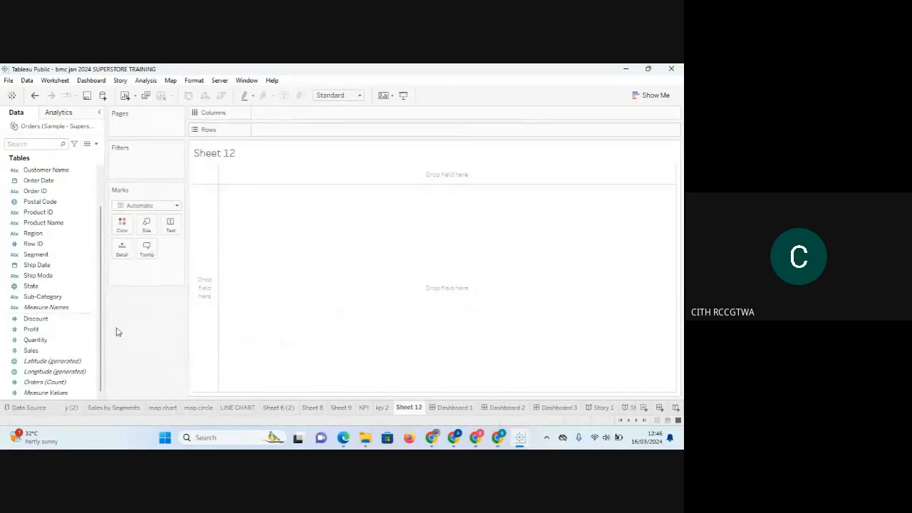
drag(46, 307, 301, 130)
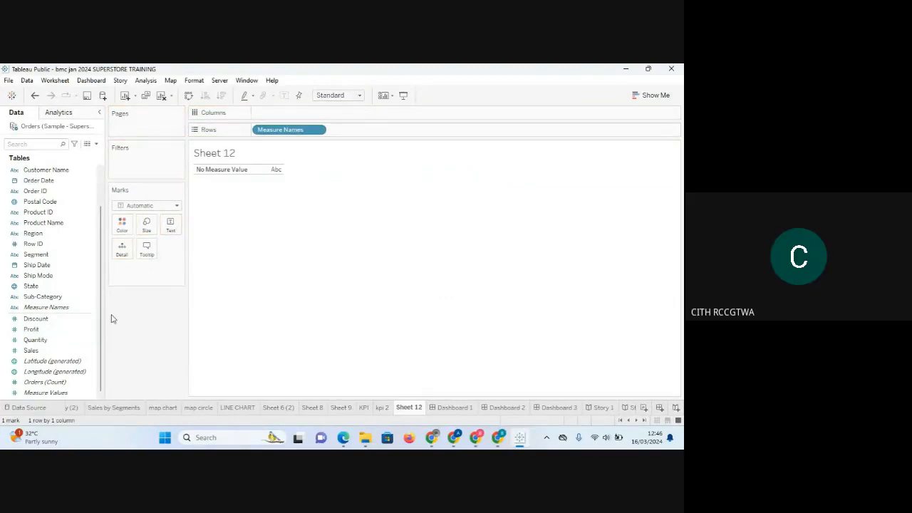
drag(61, 401, 279, 173)
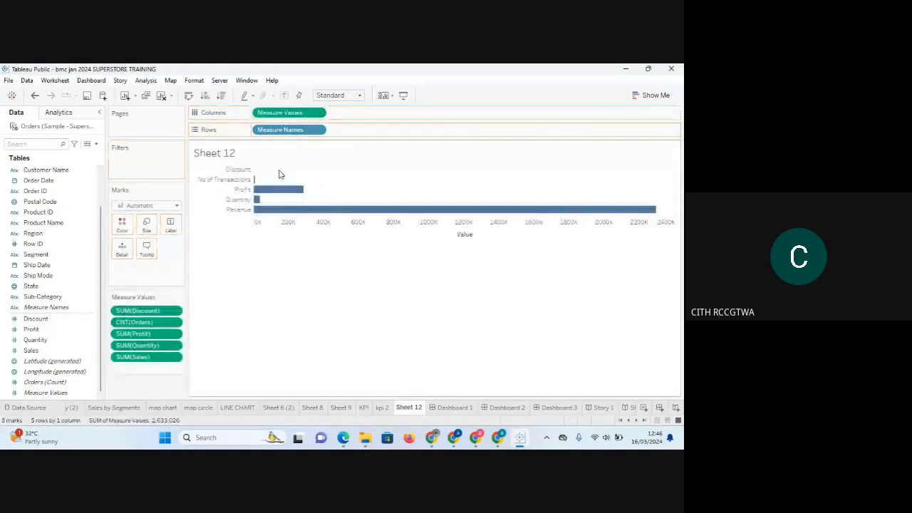
- Swap Sheet 12's rows and columns repeatedly, finishing with Measure Names in Columns and Measure Values in Rows
click(189, 96)
click(188, 96)
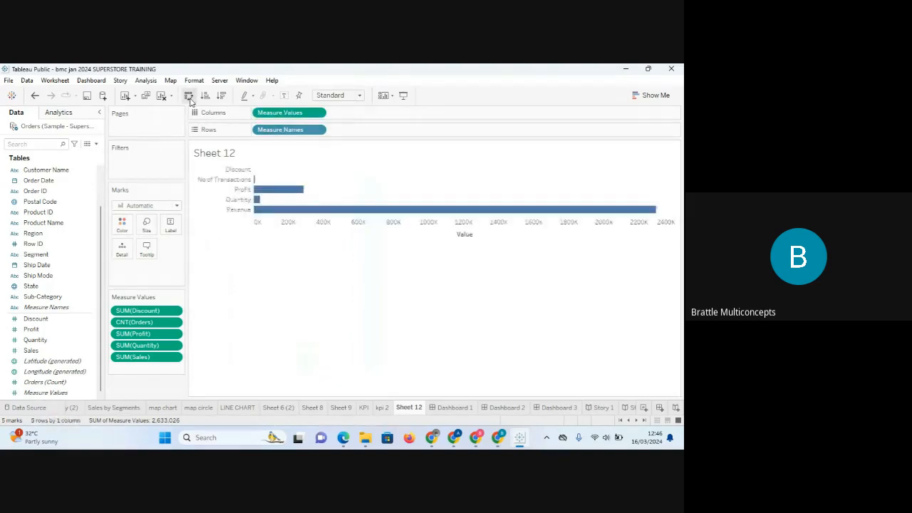
click(189, 95)
click(189, 96)
click(189, 97)
click(189, 96)
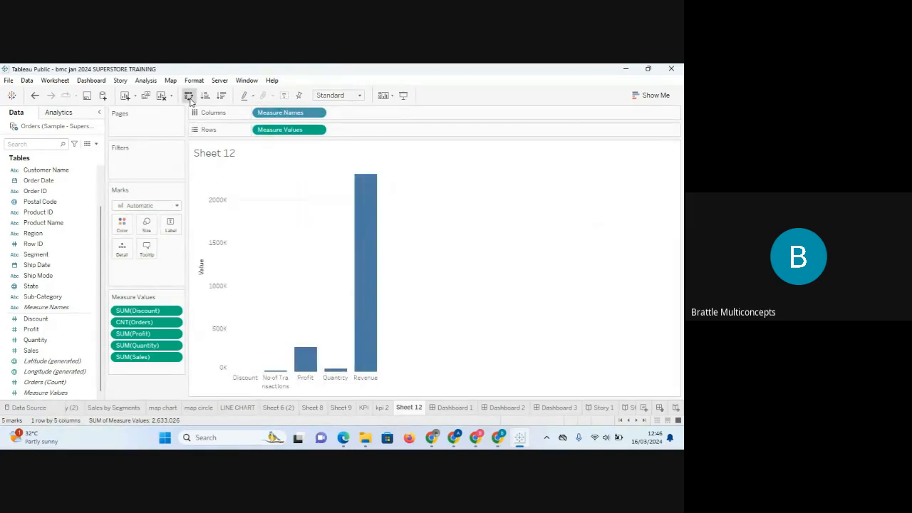
click(189, 96)
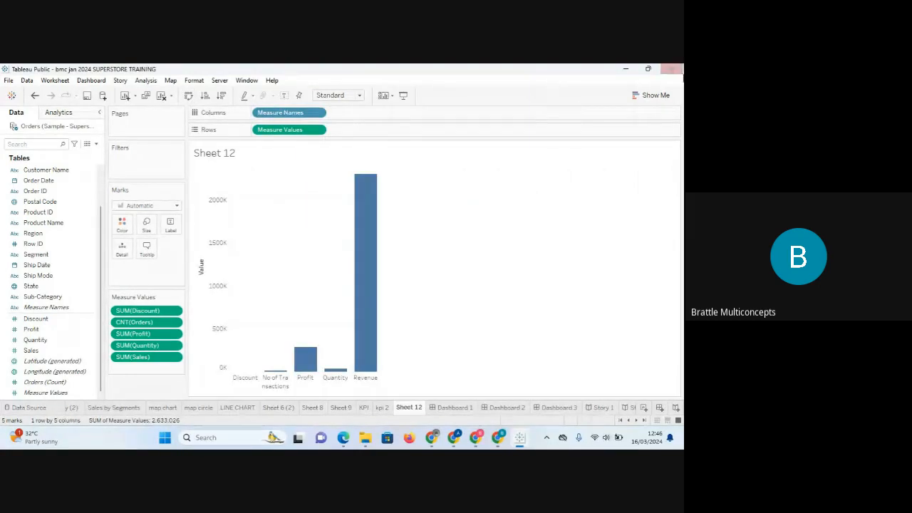
- Switch to the Day 1 lecture workbook, turn its Sheet 12 into a text table of measures, and transpose it to put Measure Names in Columns
click(625, 70)
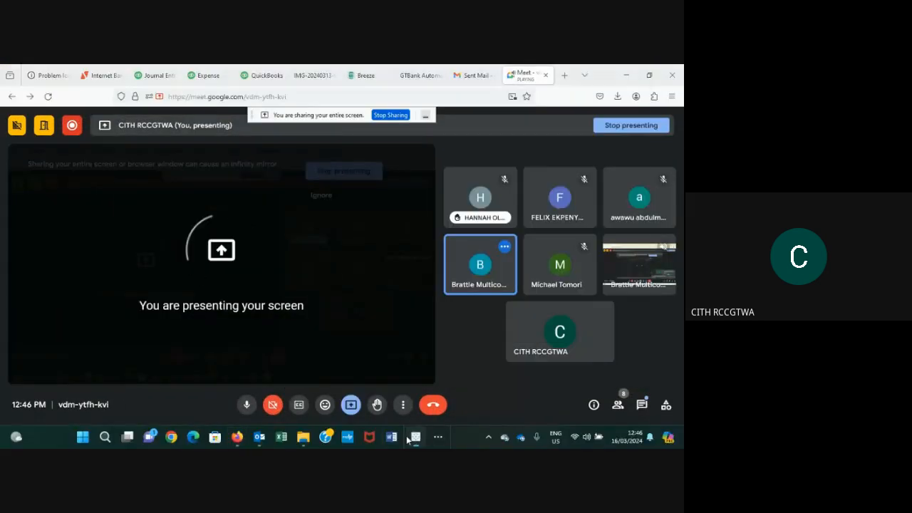
click(415, 436)
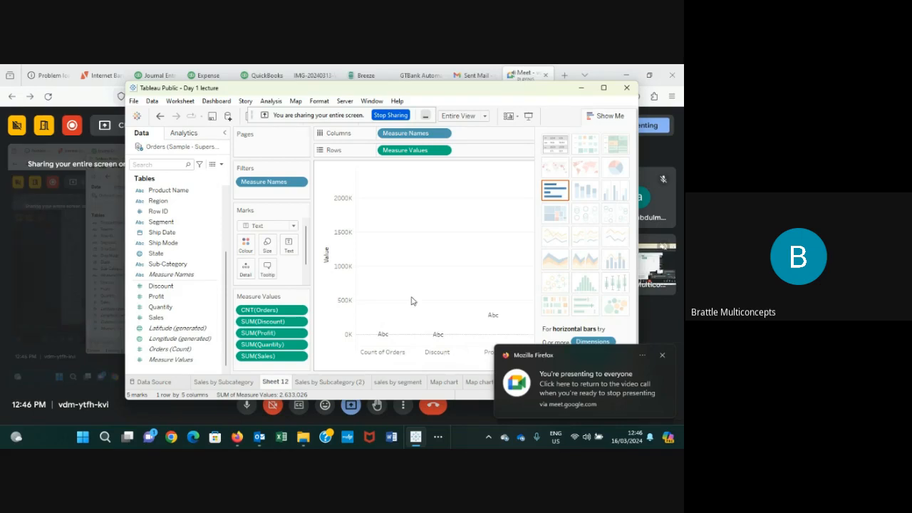
click(603, 90)
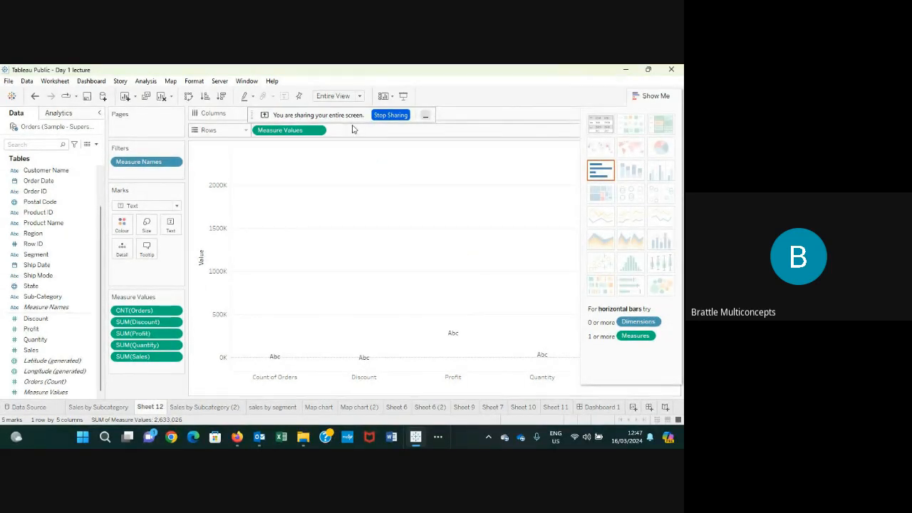
drag(349, 116, 451, 101)
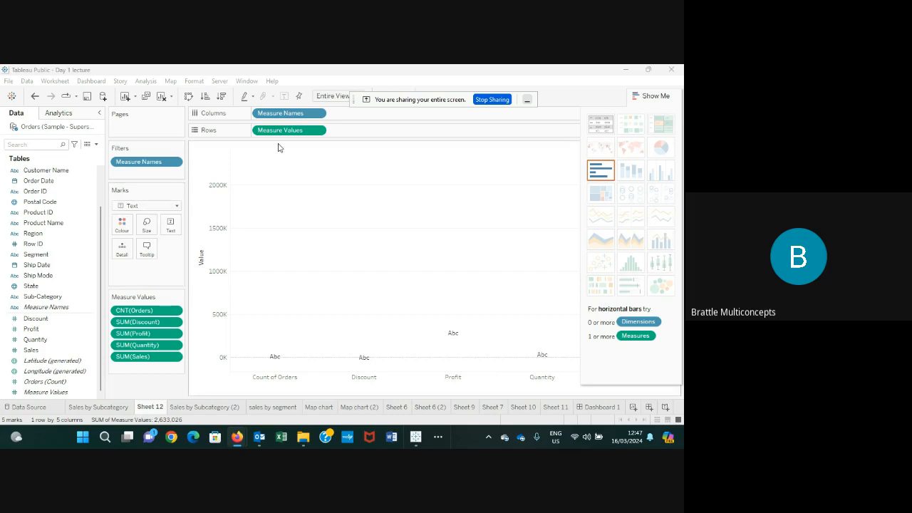
click(600, 124)
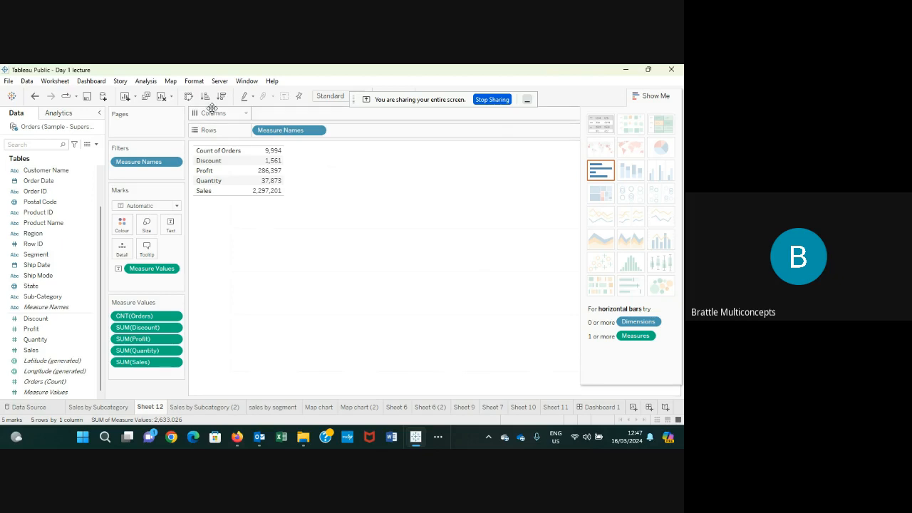
click(189, 96)
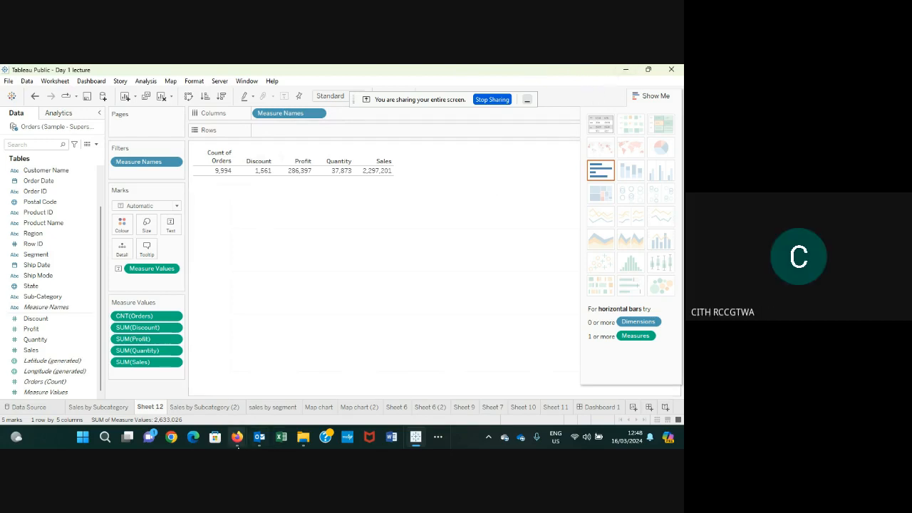
- Stop sharing the screen with the Day 1 lecture workbook and switch back to the bmc jan 2024 SUPERSTORE TRAINING workbook in Tableau
click(238, 433)
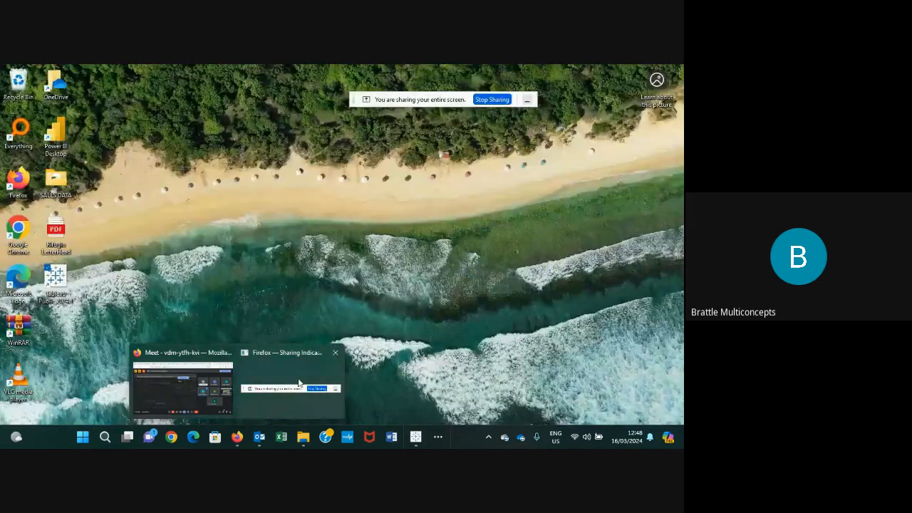
click(299, 383)
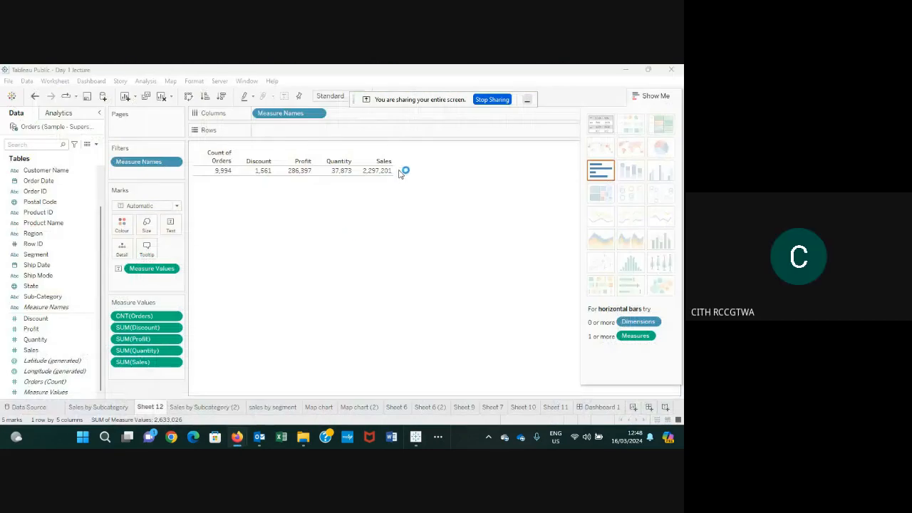
click(487, 99)
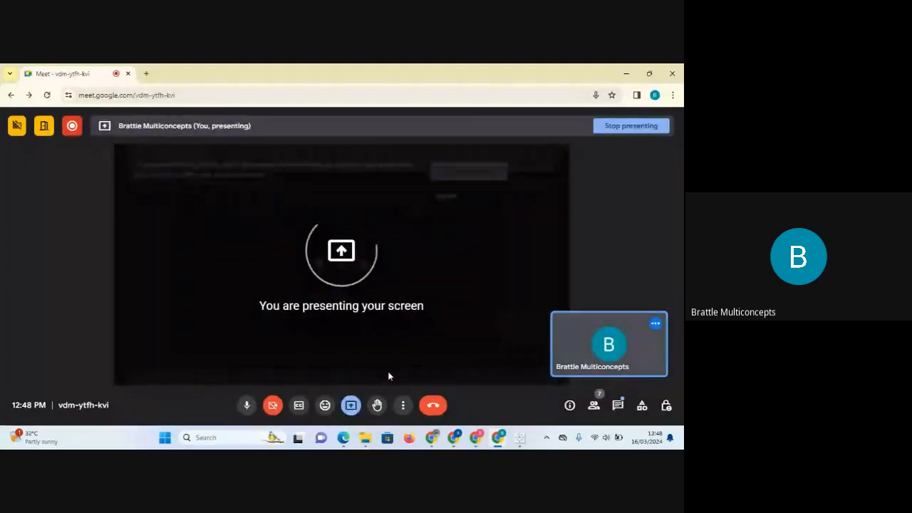
click(519, 439)
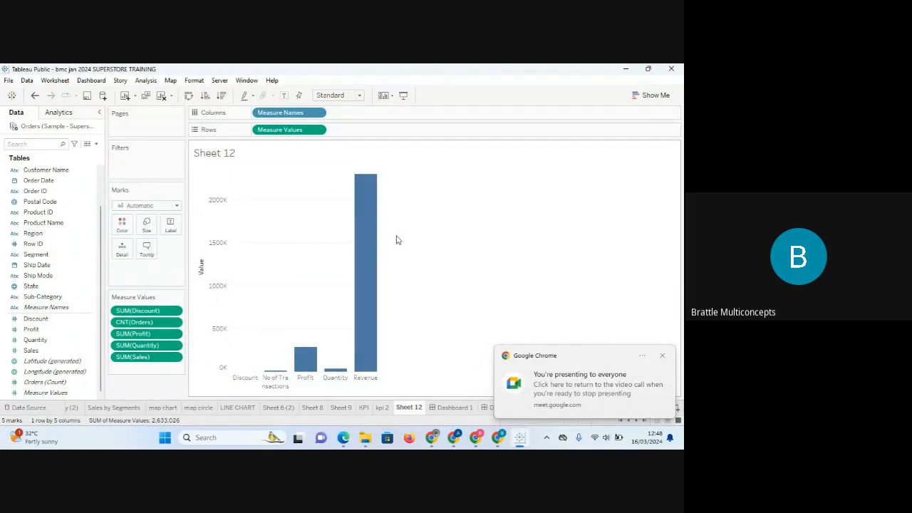
- Remove Measure Values from Rows and Measure Names from Columns on Sheet 12, and look over its card and shelf display options
drag(289, 131, 139, 401)
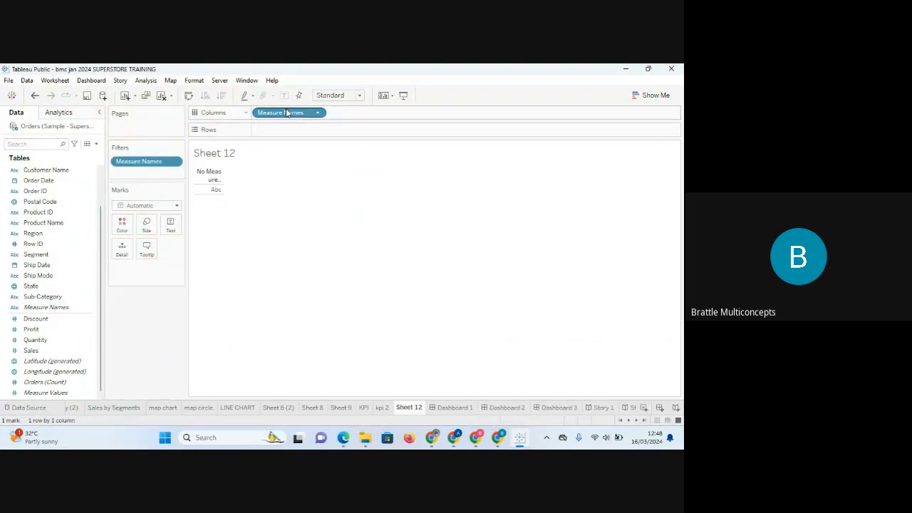
drag(285, 112, 147, 382)
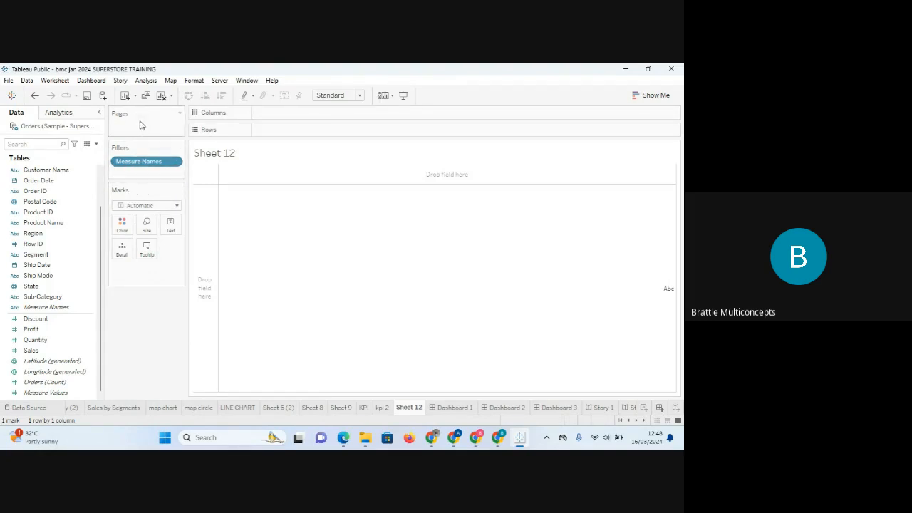
right_click(140, 308)
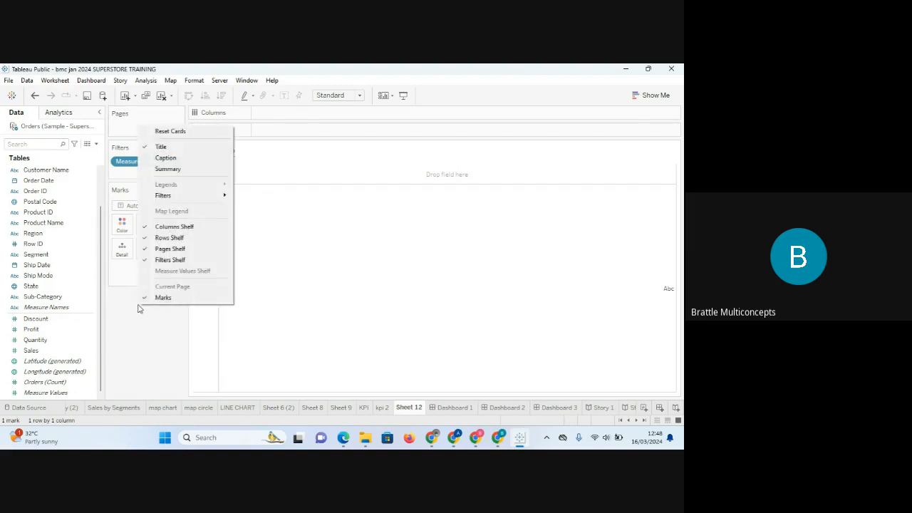
click(132, 350)
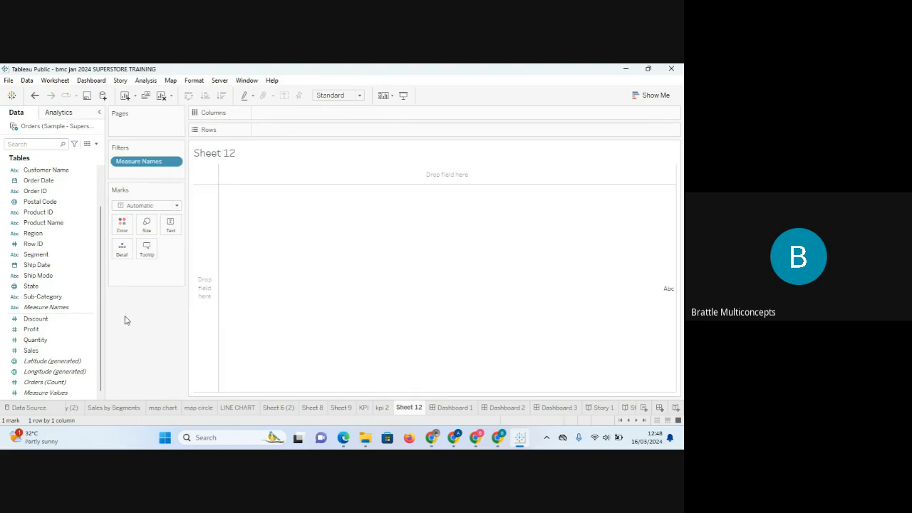
right_click(125, 320)
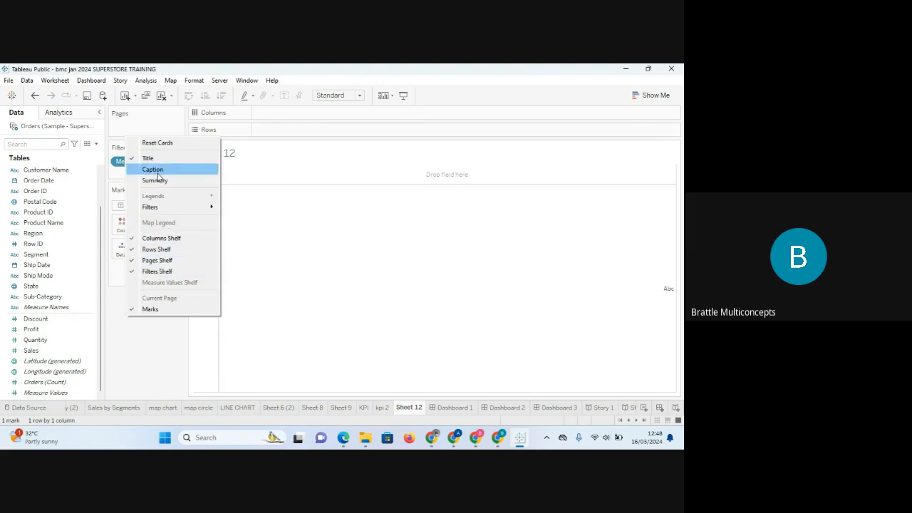
click(319, 236)
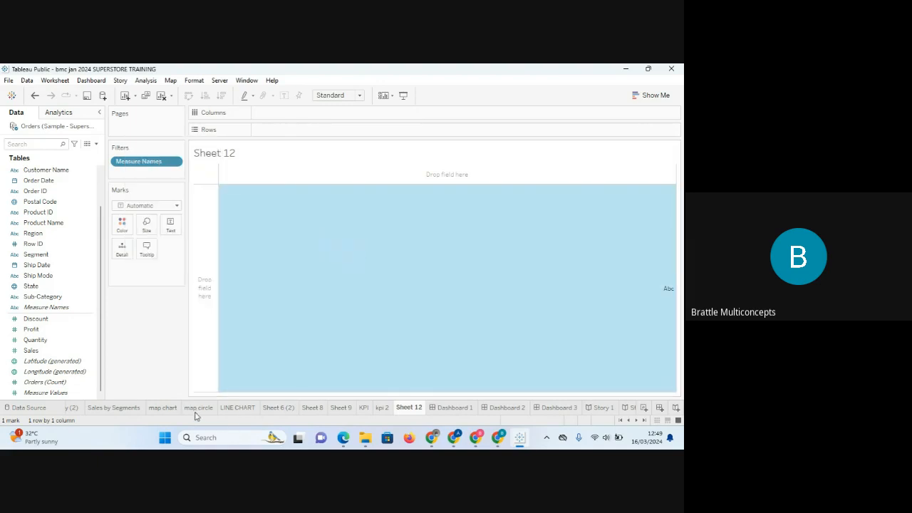
- Show the caption on the map circle worksheet
click(199, 407)
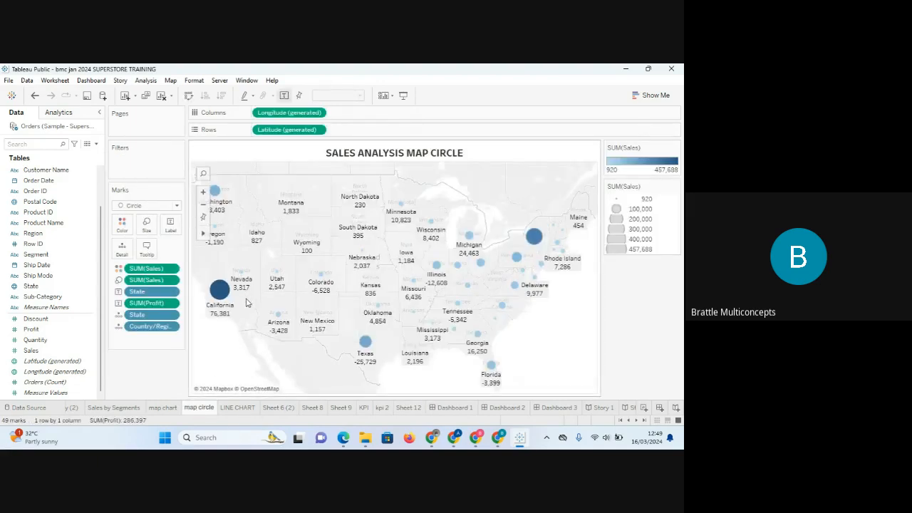
right_click(247, 303)
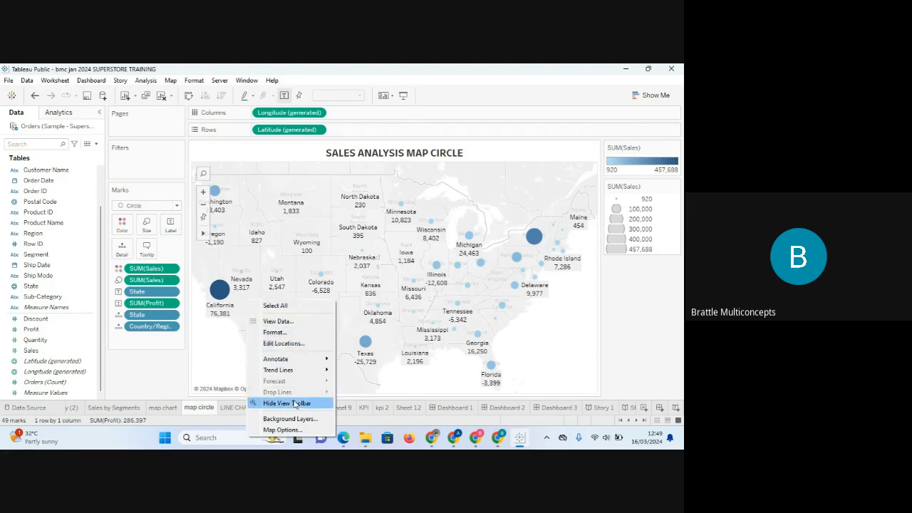
click(154, 368)
right_click(154, 368)
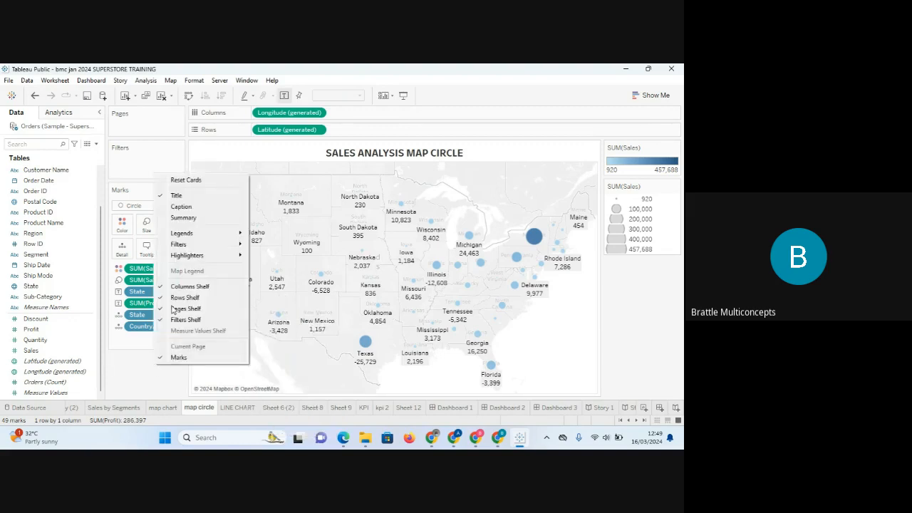
click(175, 207)
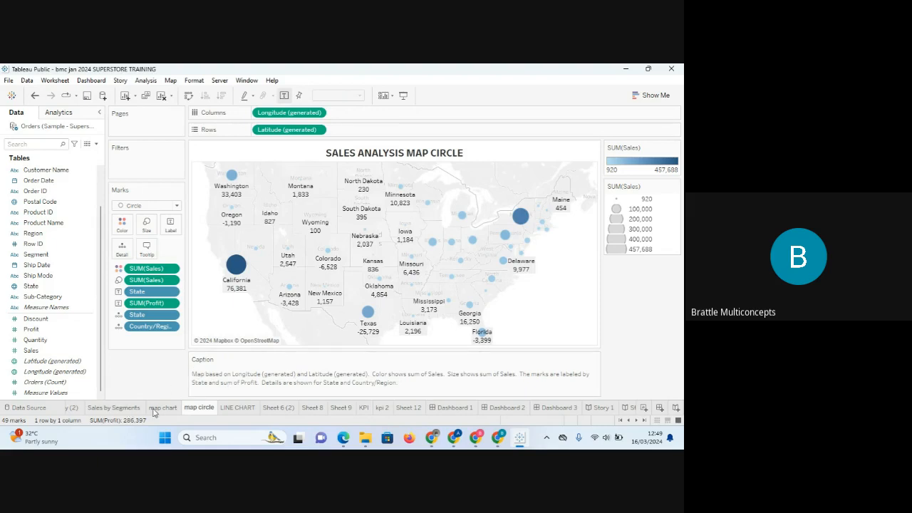
- Show the caption on the Sales by Segments worksheet
click(122, 409)
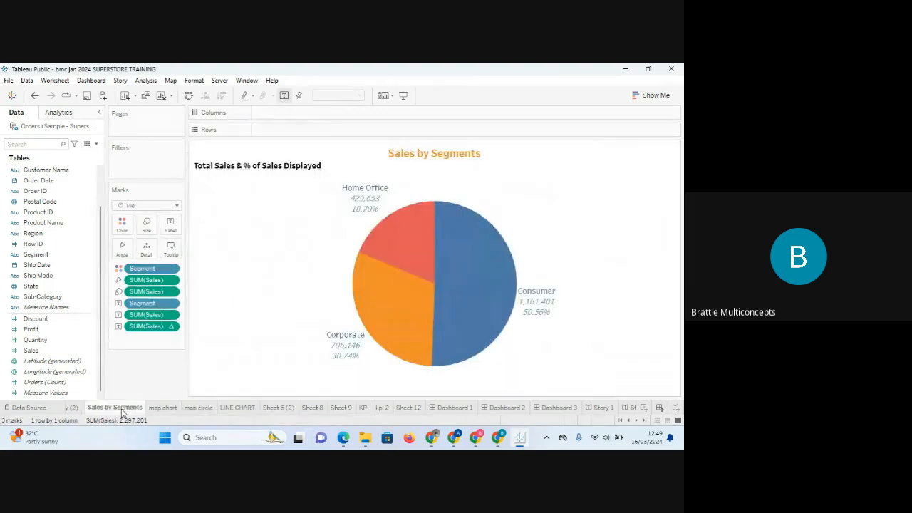
right_click(140, 370)
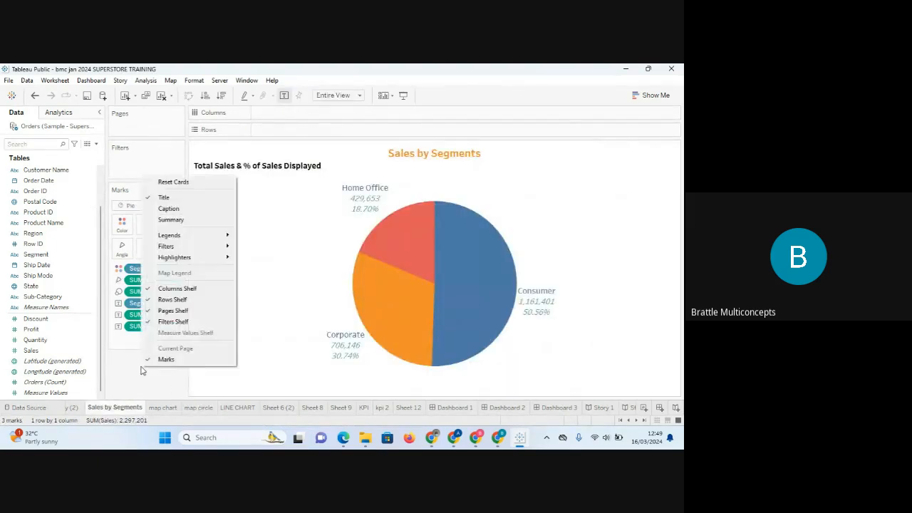
click(169, 209)
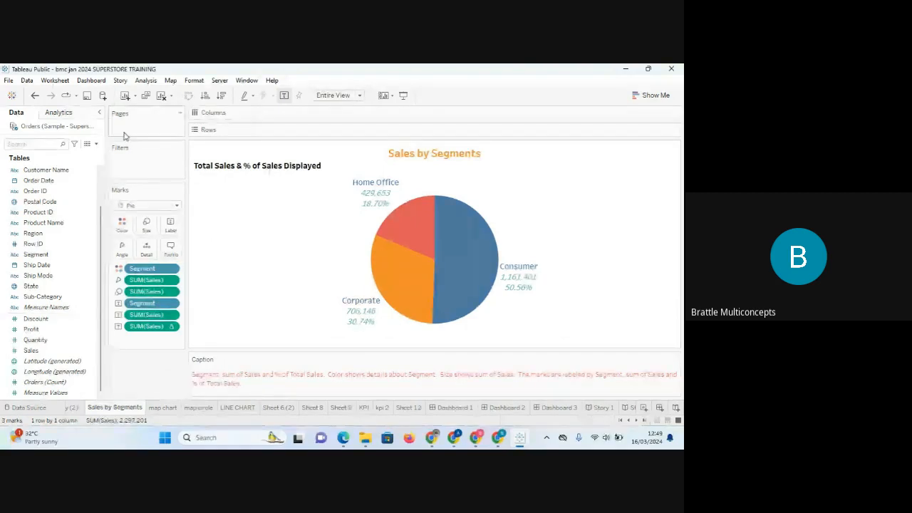
- Clear Sheet 12, including its remaining Measure Names filter
click(408, 407)
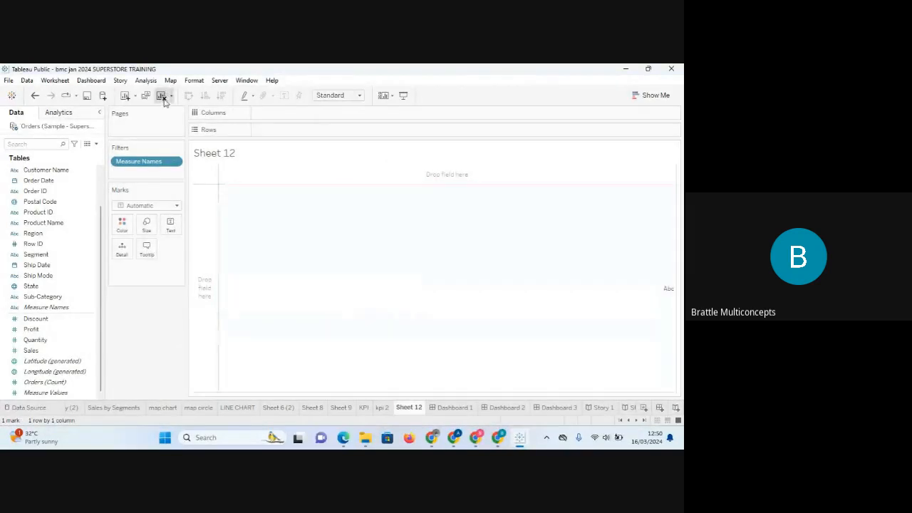
click(161, 95)
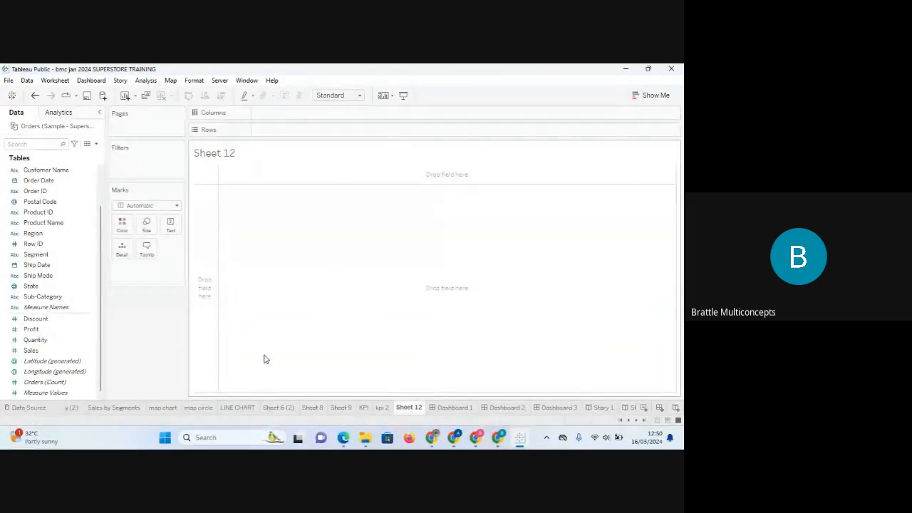
- Plot Sales against Profit on Sheet 12, with Sales on Rows and Profit on Columns
click(32, 329)
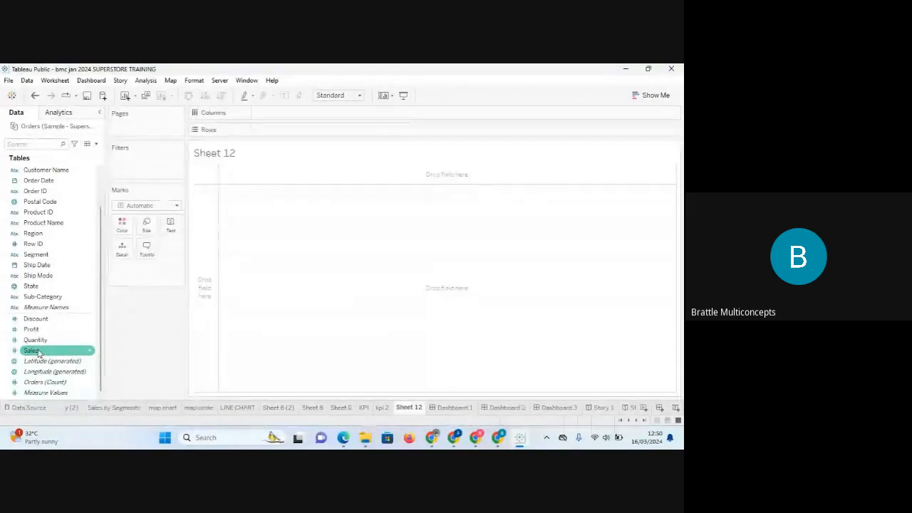
drag(39, 353, 286, 135)
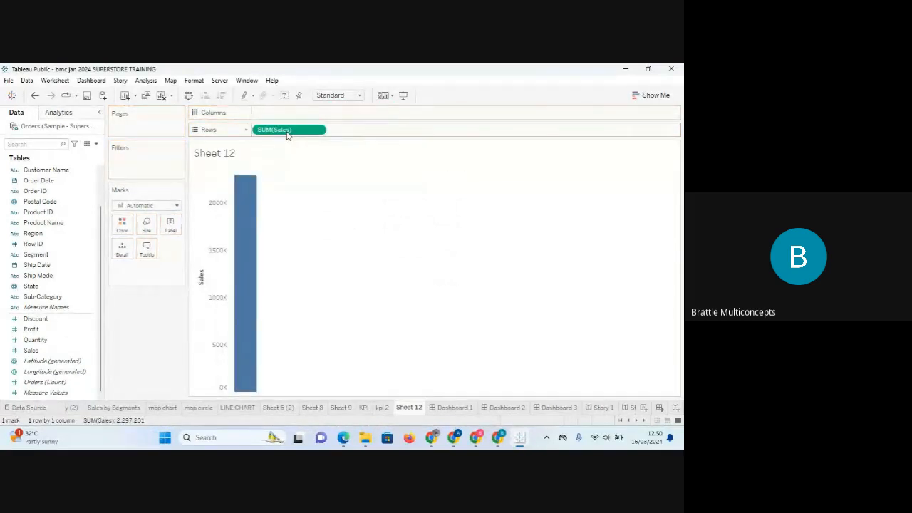
click(31, 329)
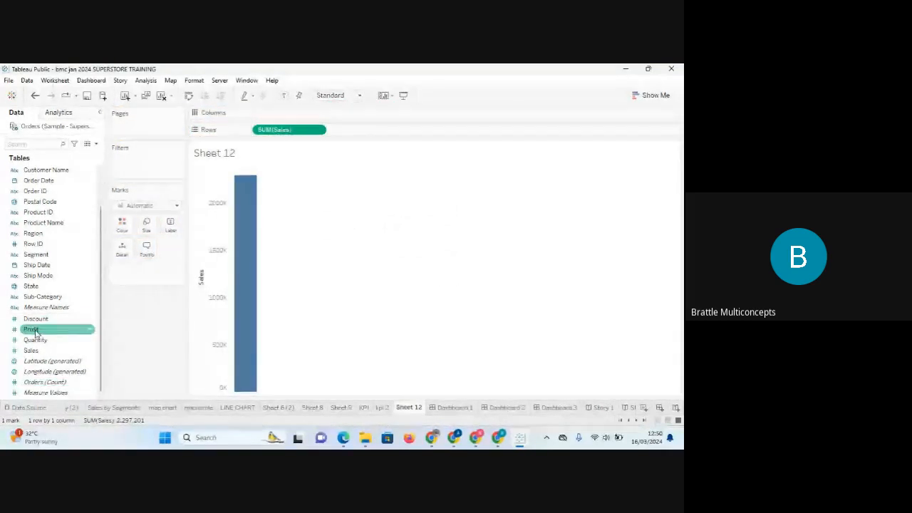
drag(35, 332, 275, 116)
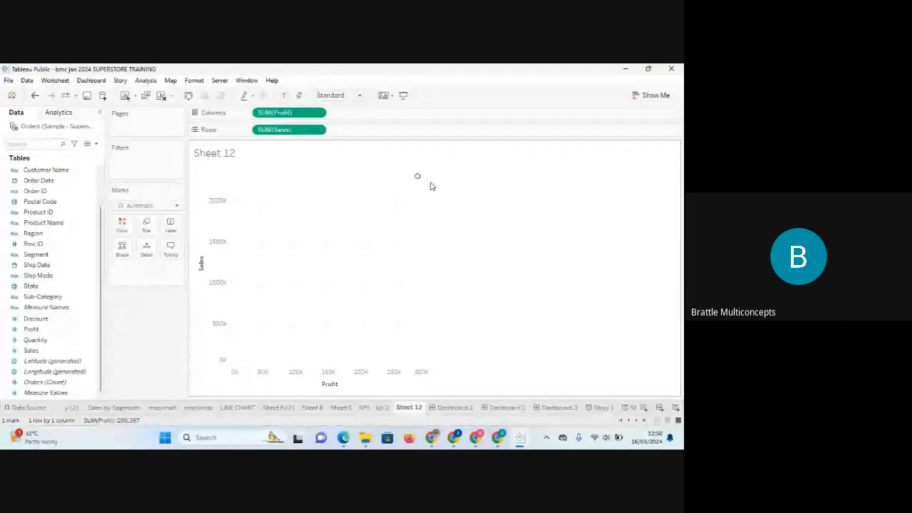
mouse_move(417, 179)
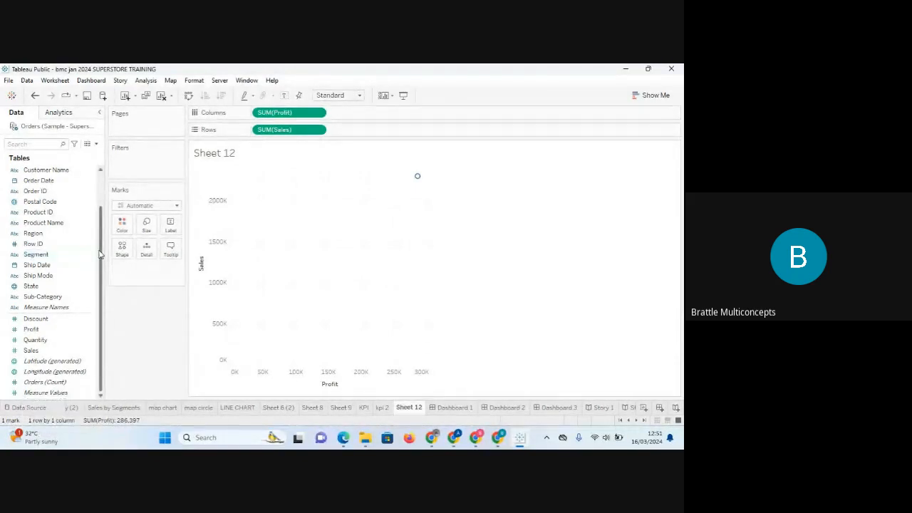
- Try Region as the mark shape on the Sales and Profit plot, and remove it again
drag(101, 255, 101, 211)
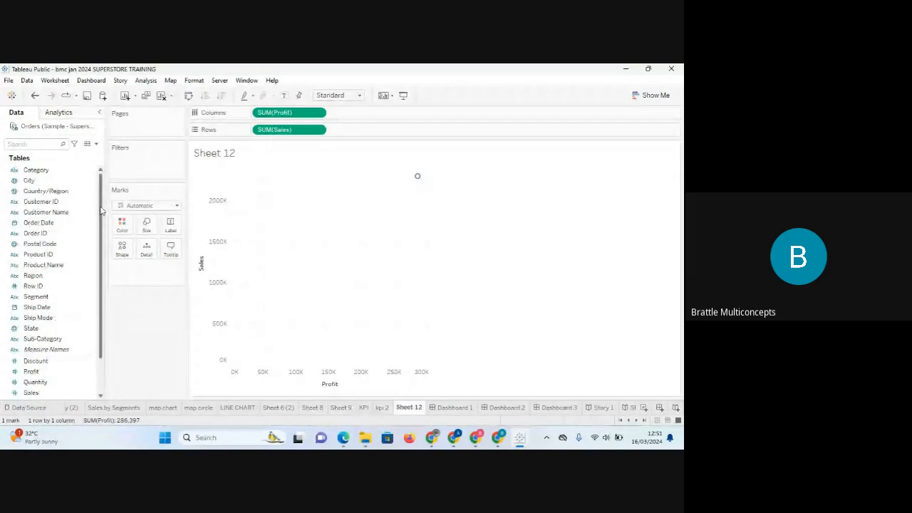
click(51, 172)
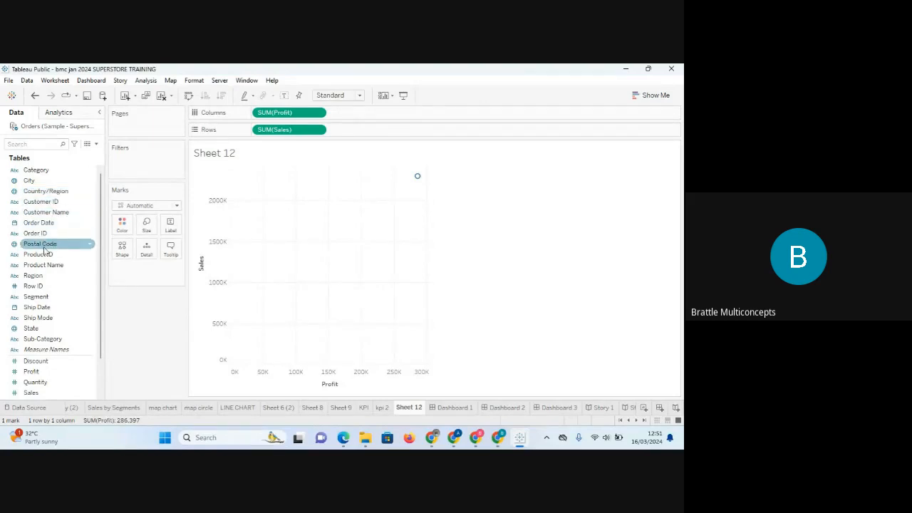
drag(39, 278, 121, 248)
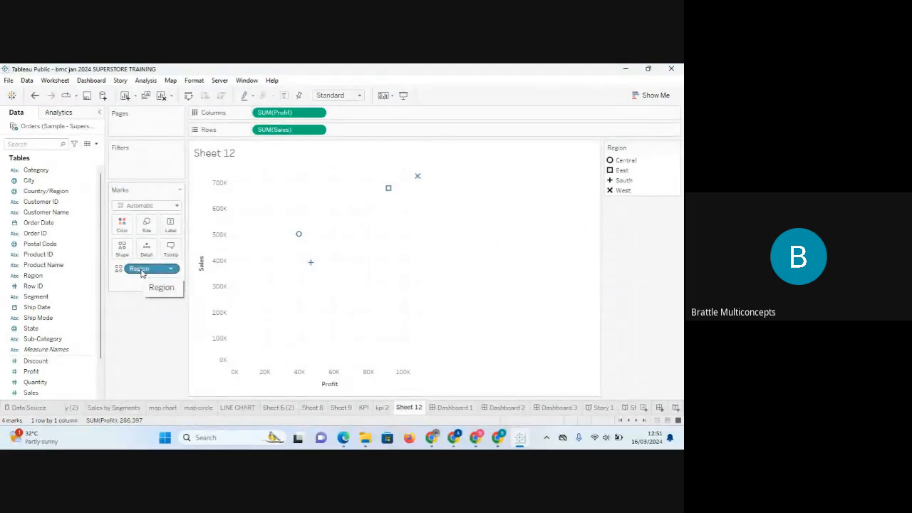
drag(139, 272, 131, 339)
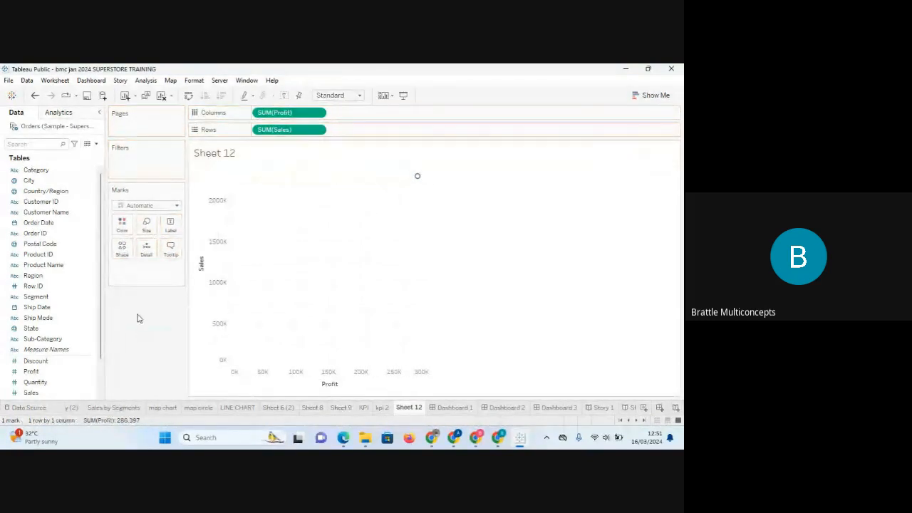
- Try Category as the mark shape on Sheet 12, remove it again, and dismiss the browser notification
click(47, 171)
drag(47, 170, 119, 252)
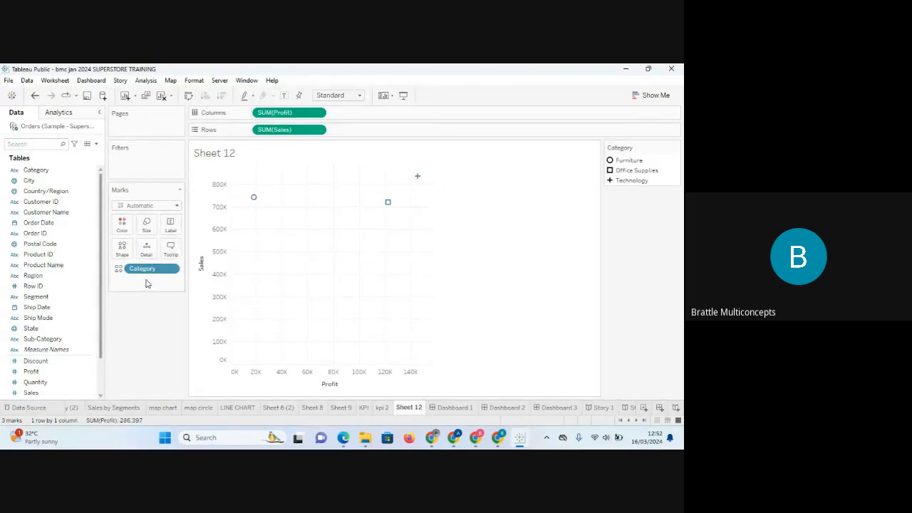
drag(143, 271, 140, 342)
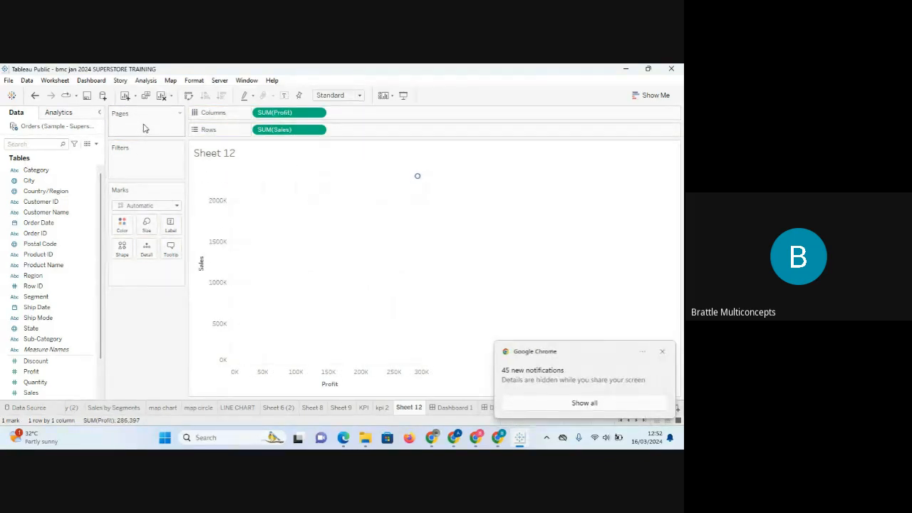
click(663, 354)
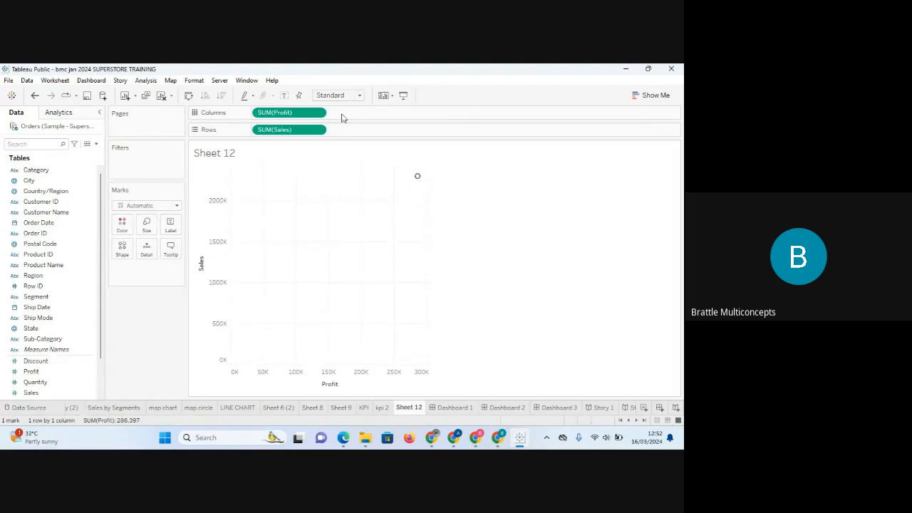
- Fit the Sheet 12 plot to Entire View and inspect the single mark's tooltip
click(359, 100)
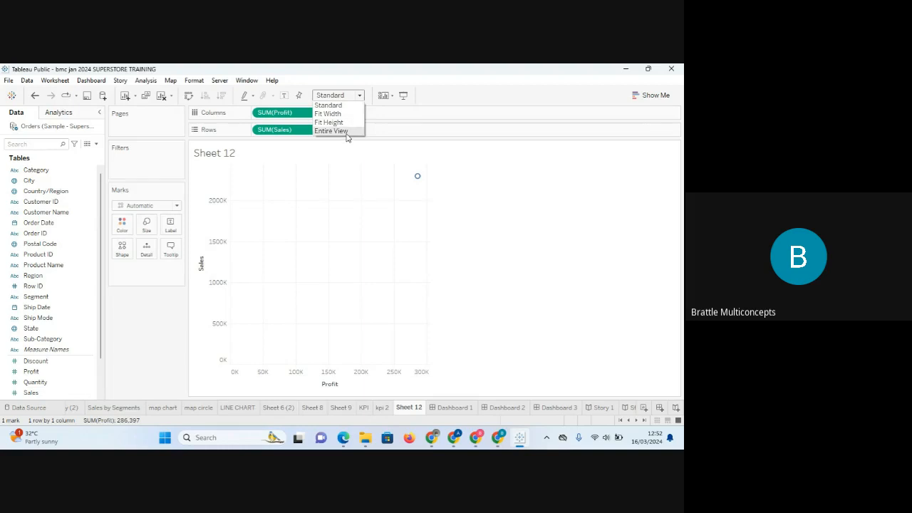
click(343, 131)
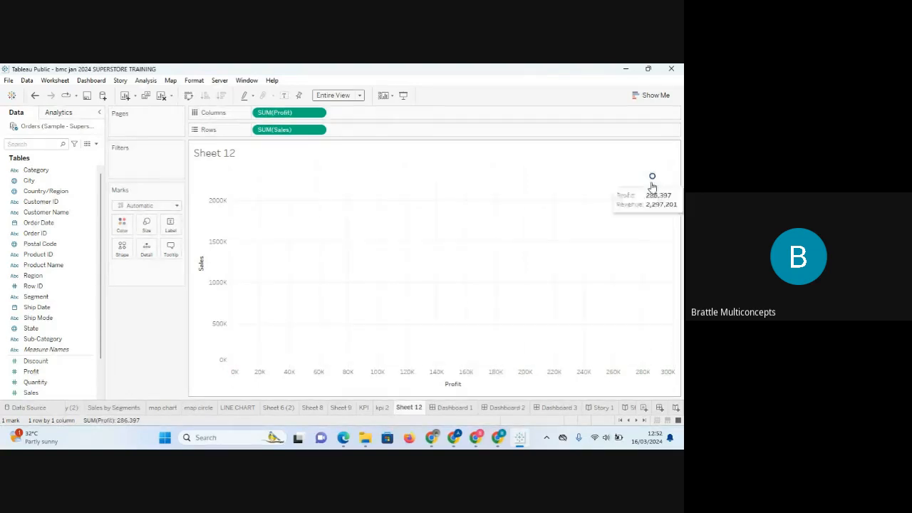
mouse_move(653, 178)
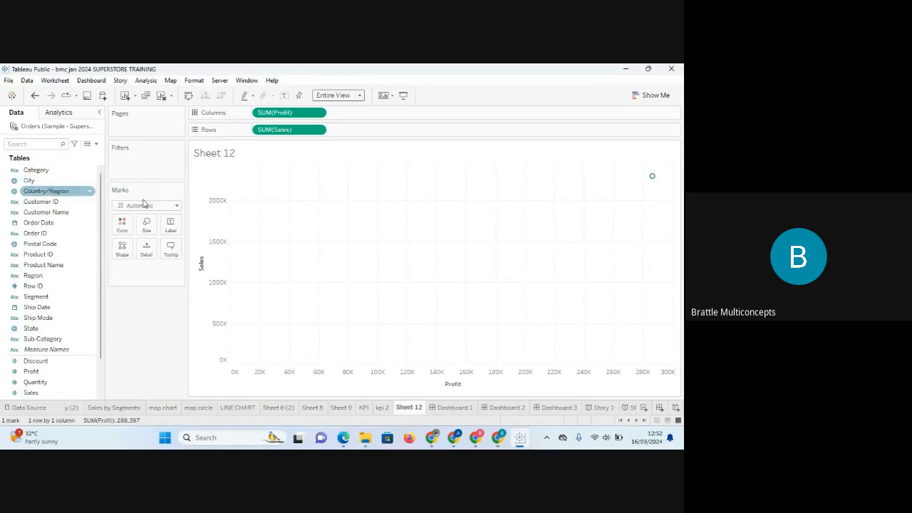
- Assign Category to the mark shapes on Sheet 12 and inspect the tooltips of the category marks
click(34, 171)
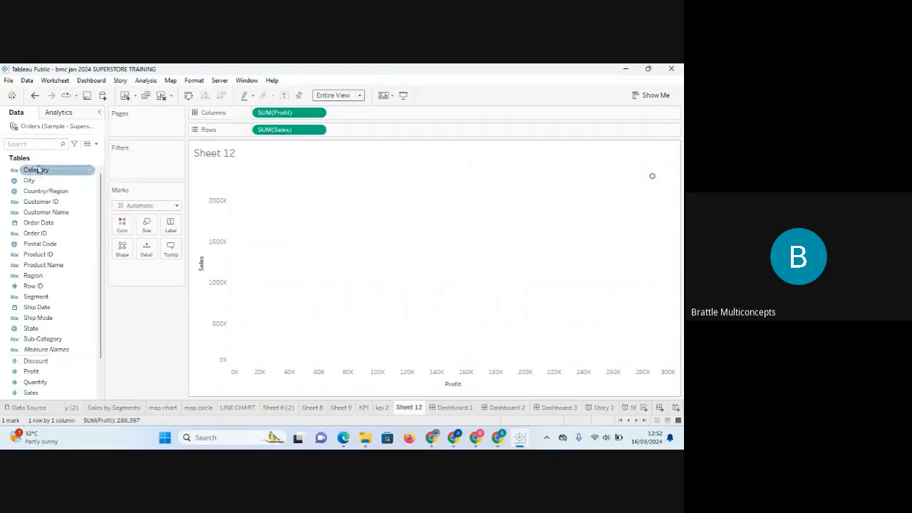
drag(34, 171, 120, 251)
mouse_move(119, 250)
mouse_down()
mouse_move(121, 262)
mouse_move(122, 250)
mouse_up()
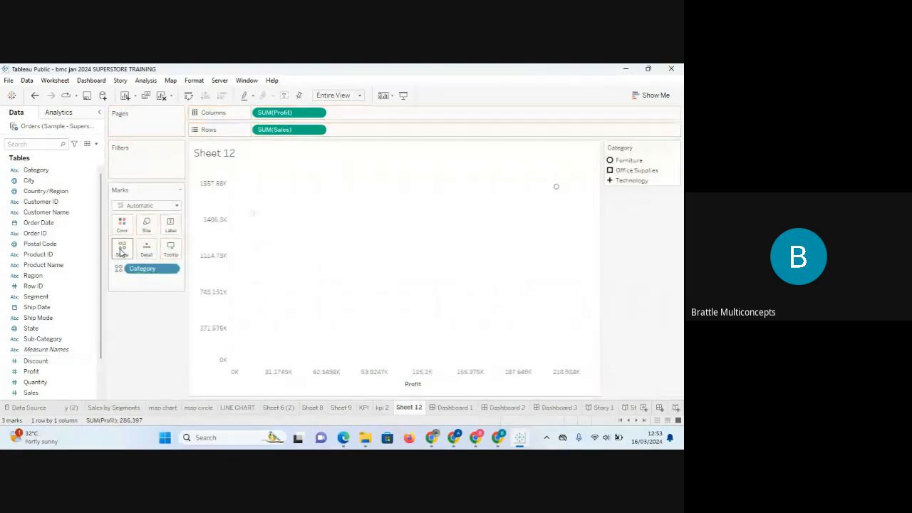
mouse_move(577, 177)
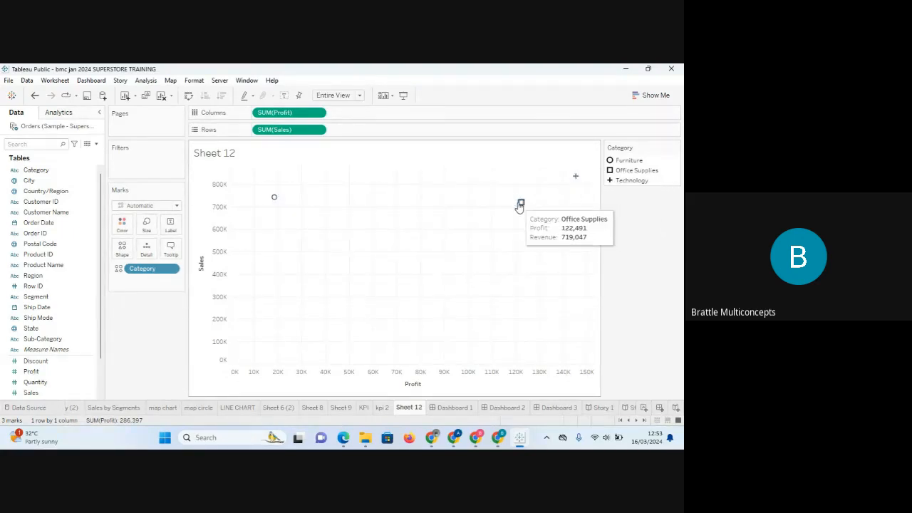
mouse_move(272, 203)
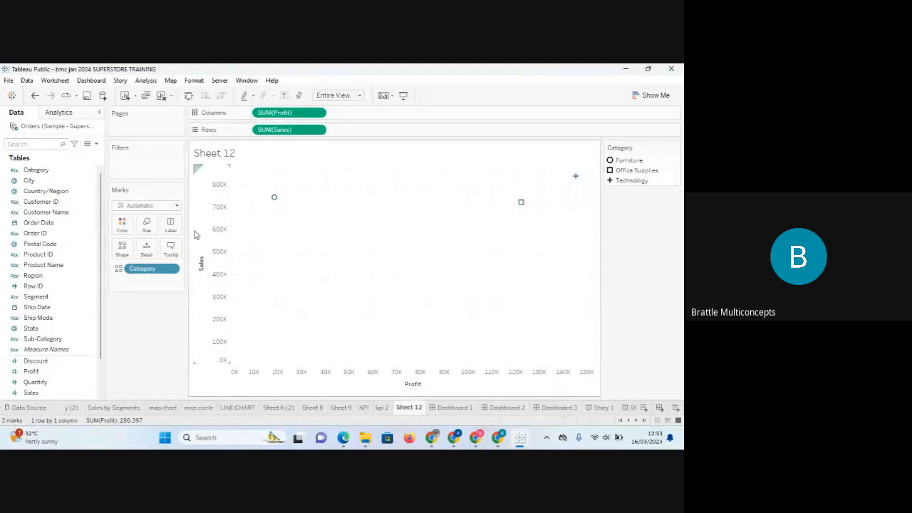
- Color the scatter plot marks by Region and inspect the tooltips of several category and region marks
click(33, 203)
click(32, 180)
click(34, 172)
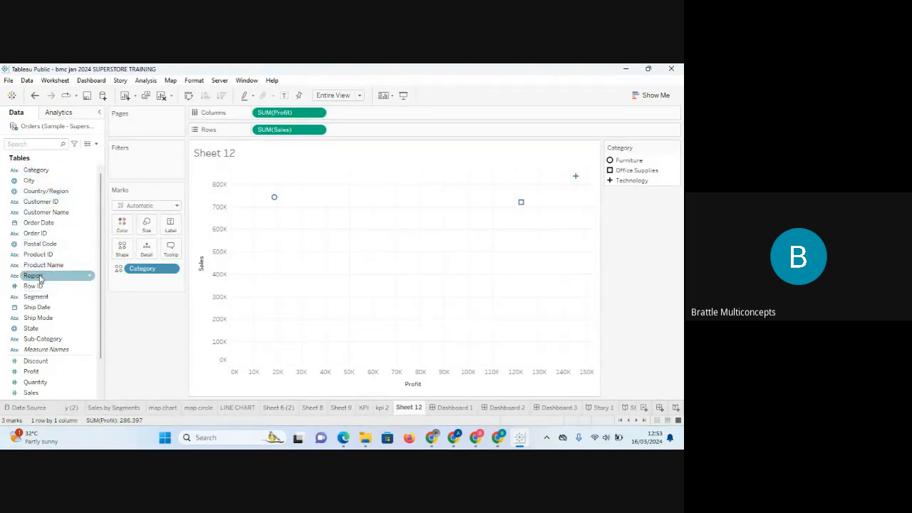
drag(39, 278, 123, 226)
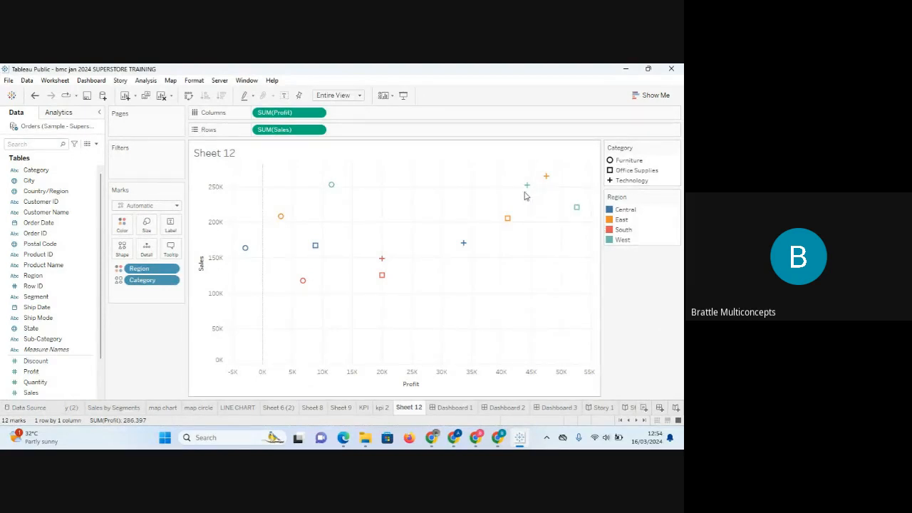
mouse_move(245, 249)
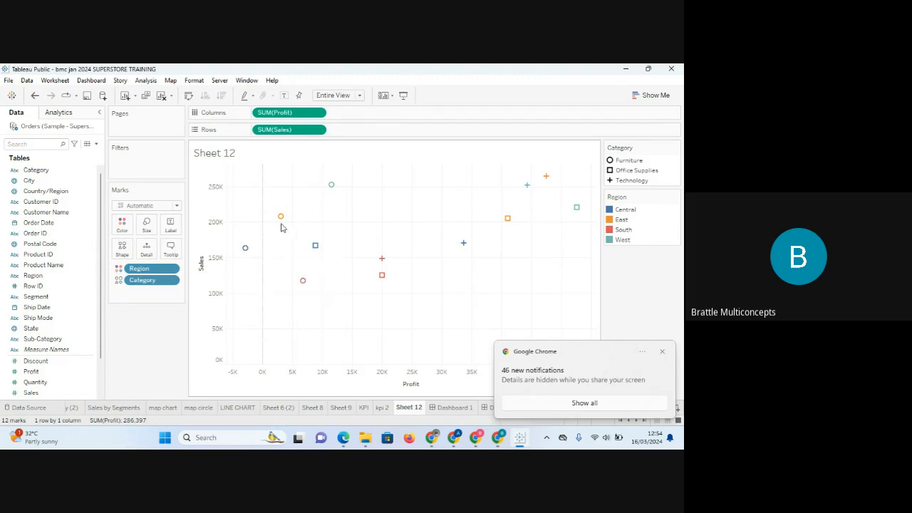
mouse_move(281, 218)
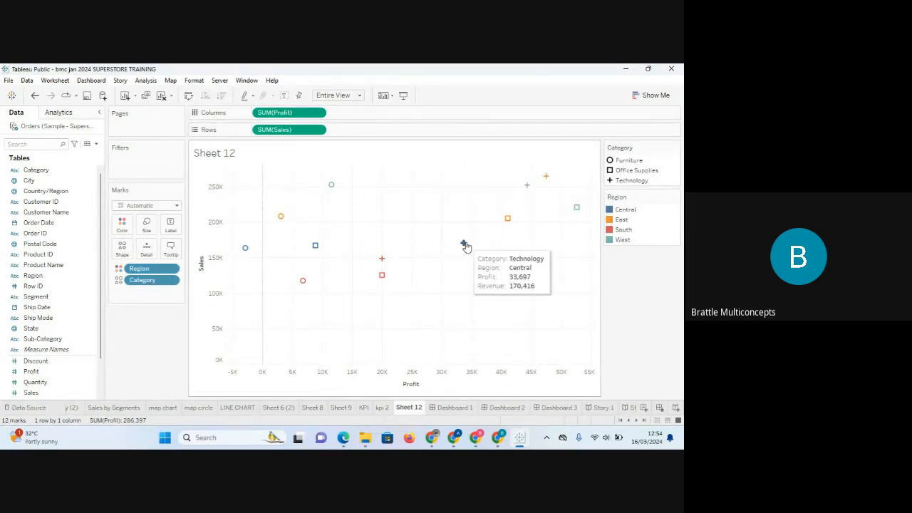
mouse_move(382, 262)
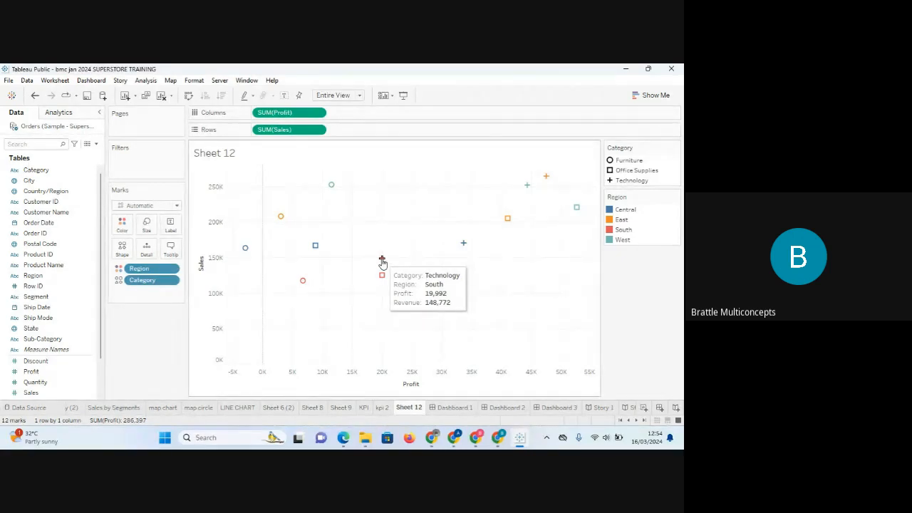
- Browse the shape palettes available for Category, preview the Superstore palette, and cancel the shape edit
click(122, 251)
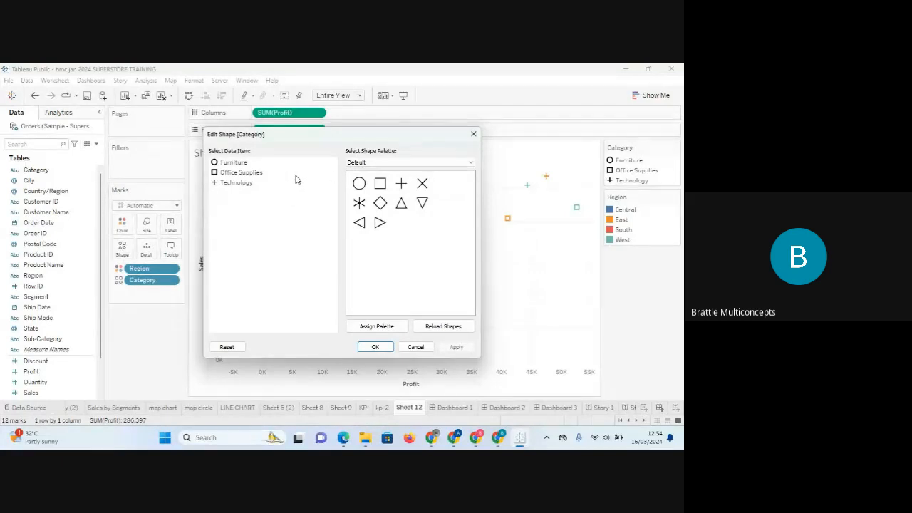
click(471, 163)
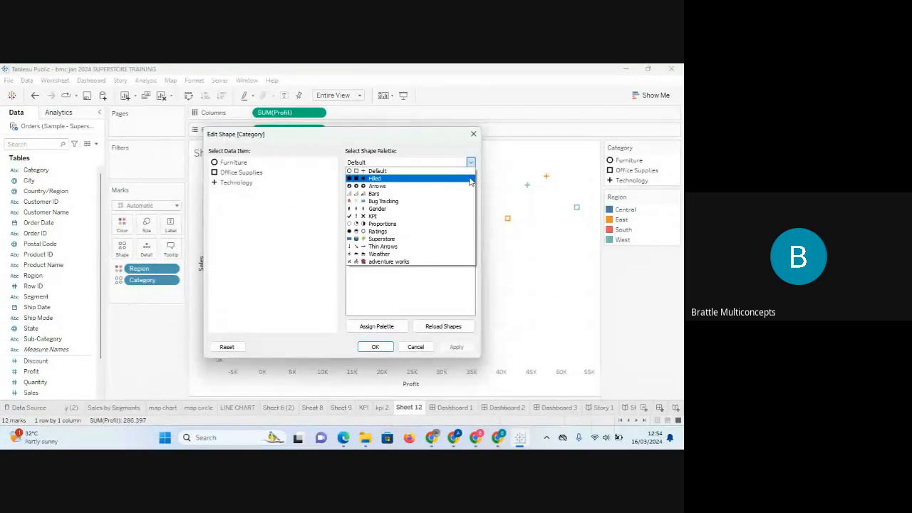
key(Down)
key(Down)
key(Down)
key(End)
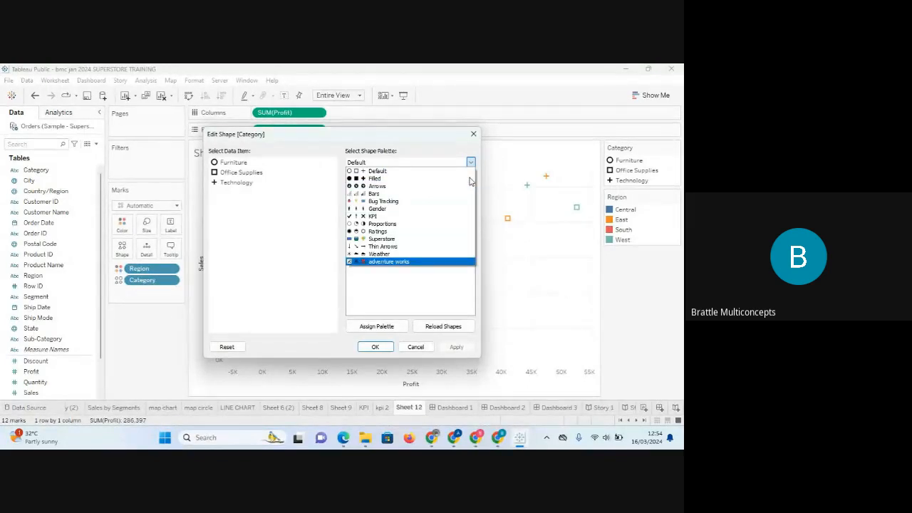
key(Up)
key(Up)
key(Up)
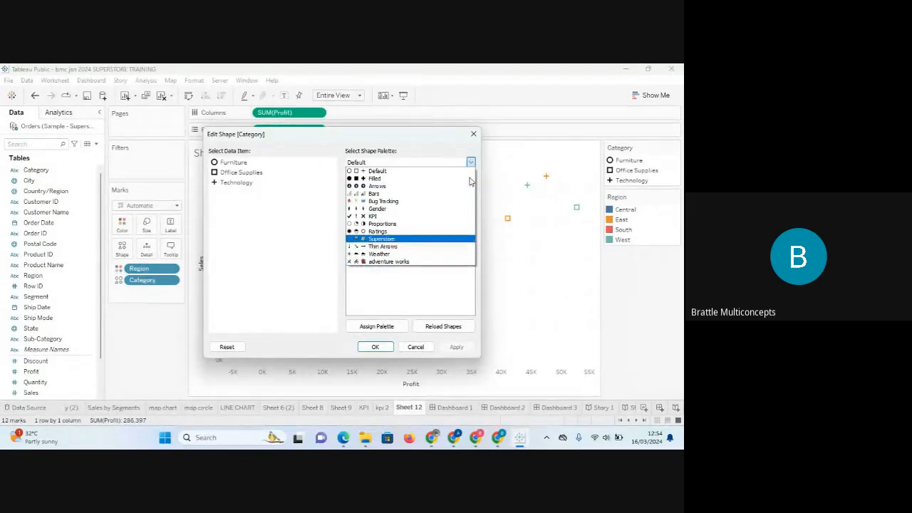
click(400, 241)
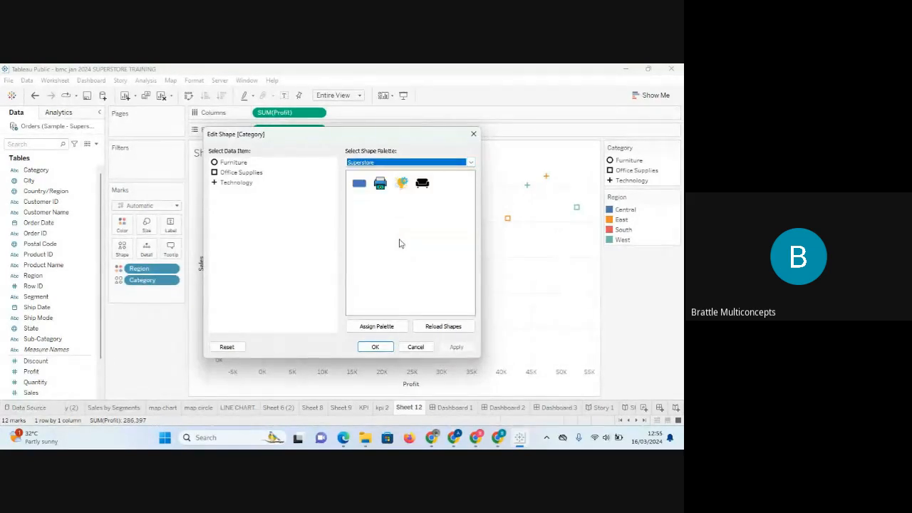
click(416, 347)
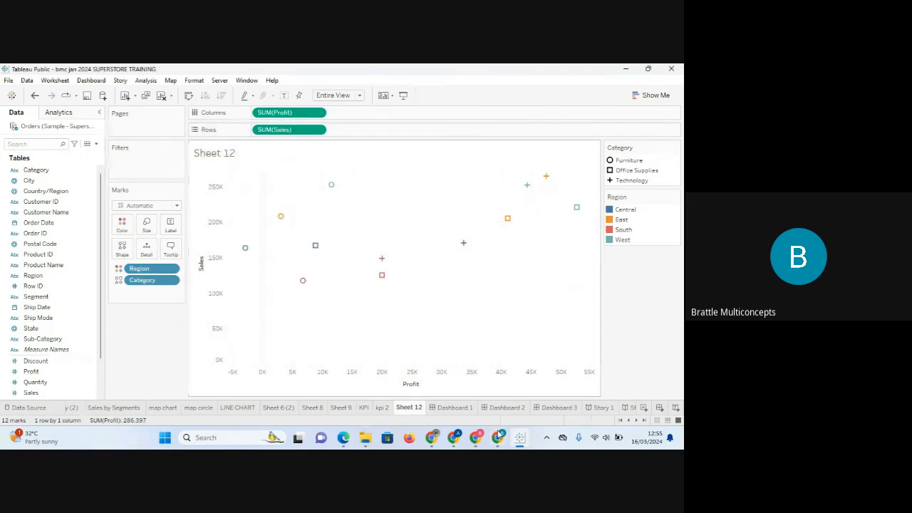
- Switch to Chrome, open a new browser tab and look up LOGOMAKR to reach the logomakr.com site
mouse_move(501, 434)
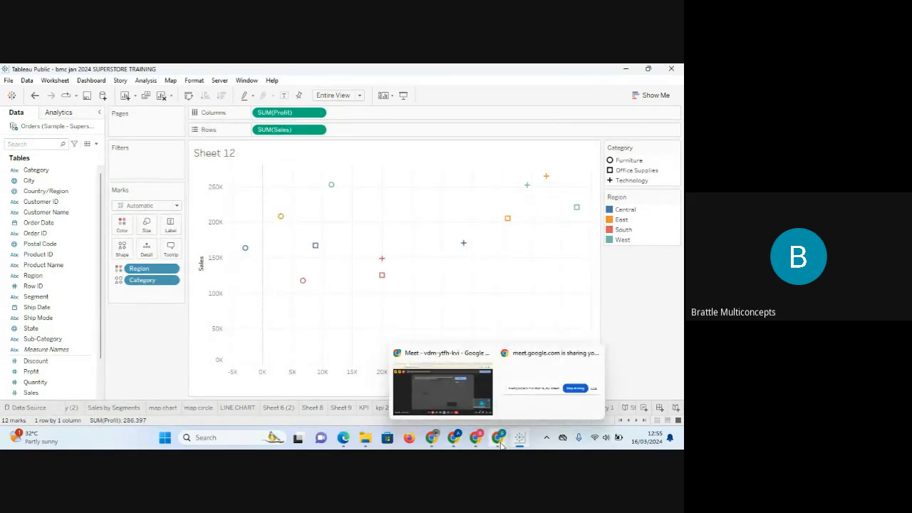
click(460, 395)
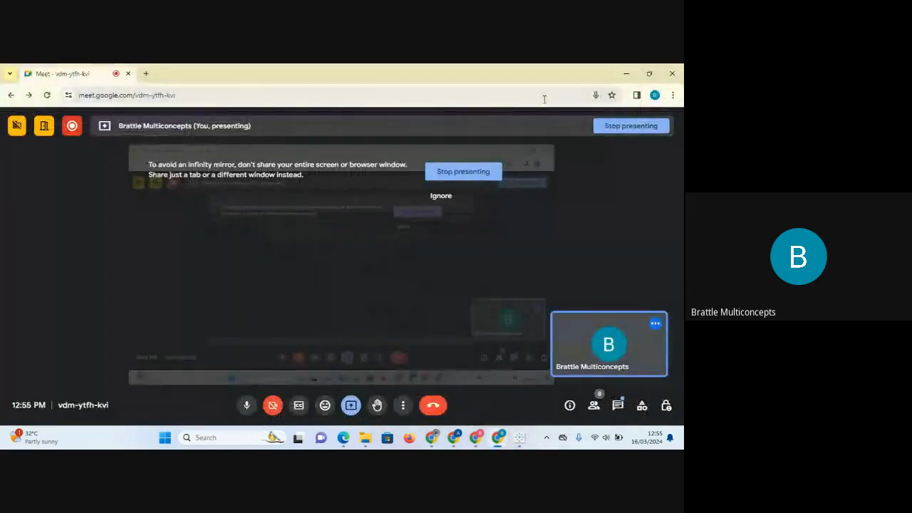
click(142, 73)
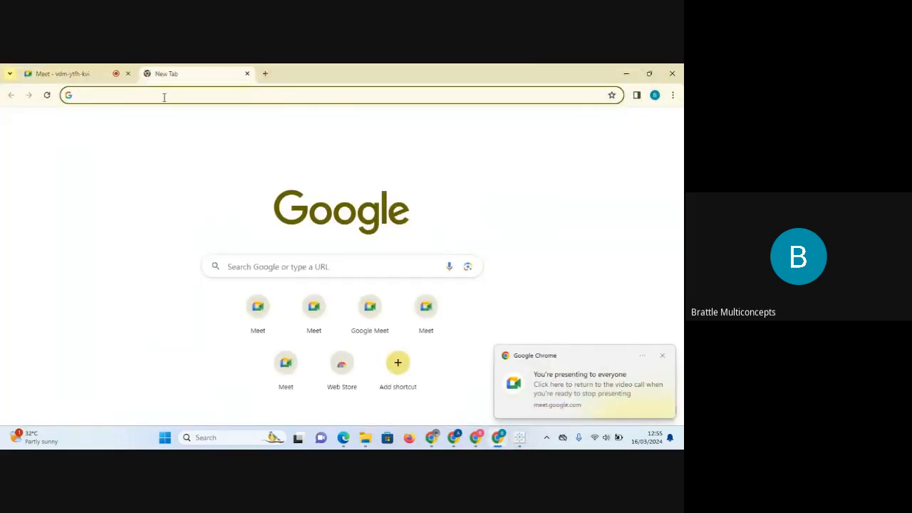
click(164, 97)
text(LOG)
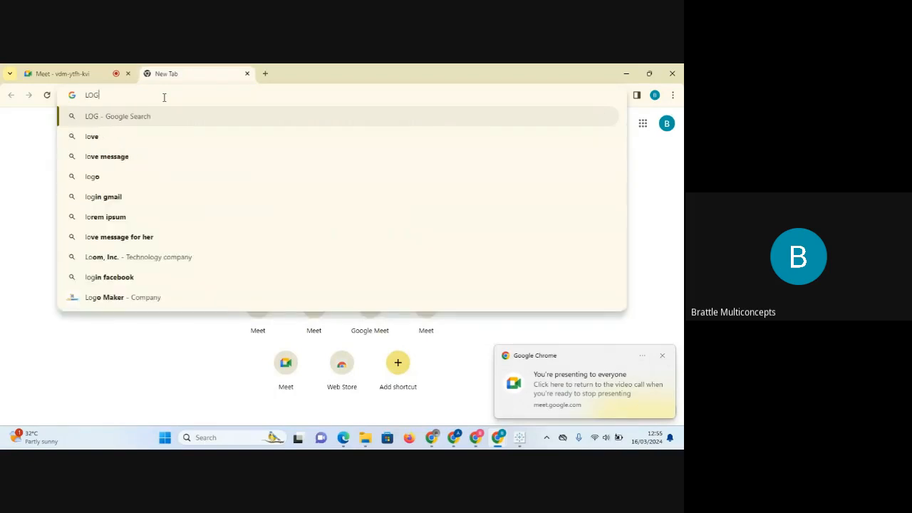
text(OMAK)
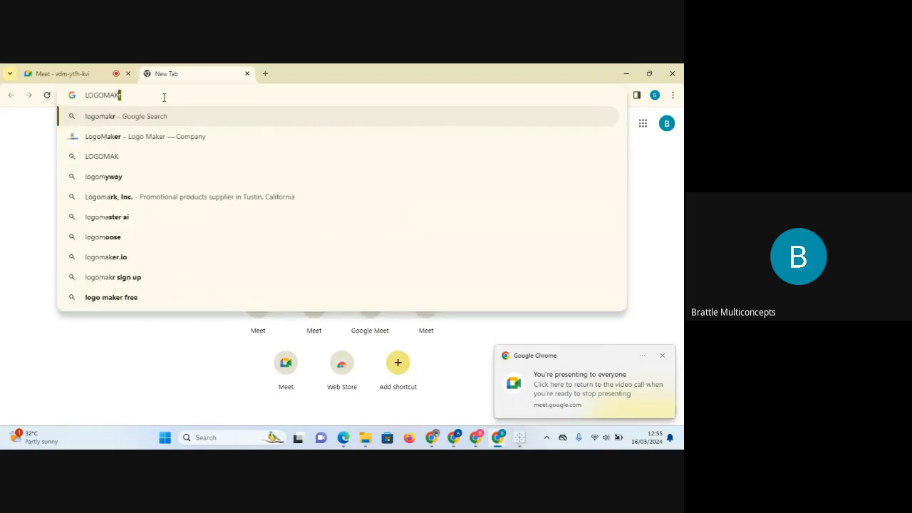
text(R)
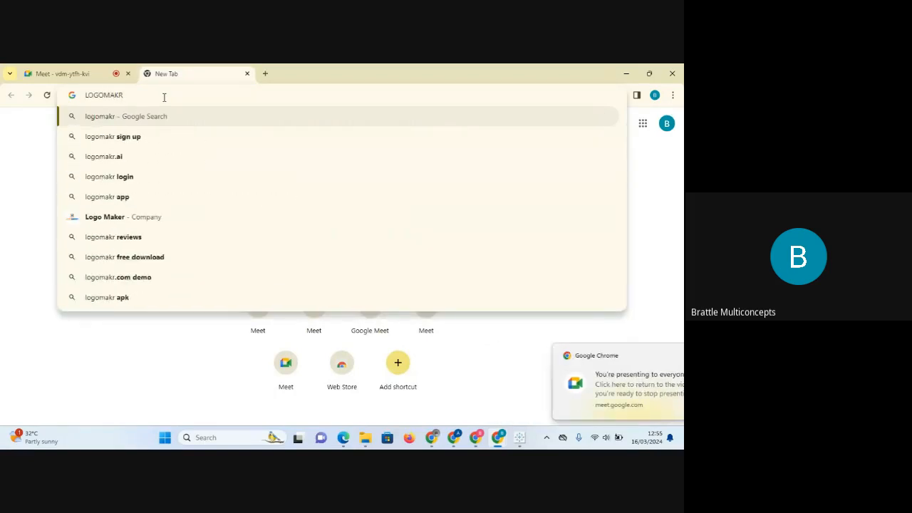
key(Return)
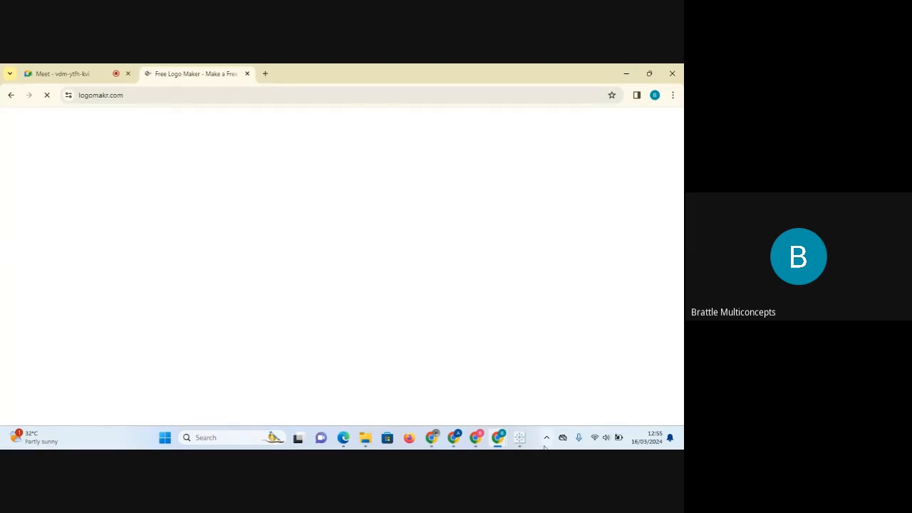
- Check the LogoMakr page in Chrome, return to Sheet 12 in Tableau and open the Category shape settings
click(519, 438)
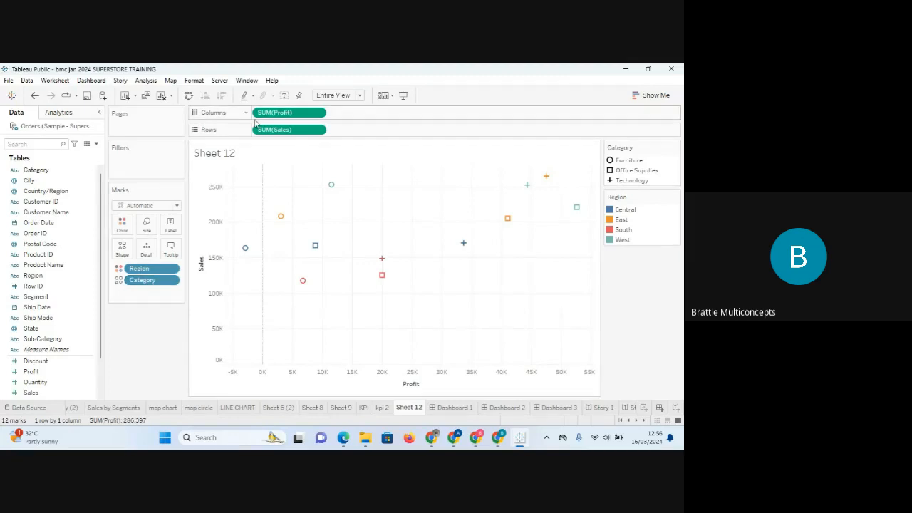
mouse_move(436, 438)
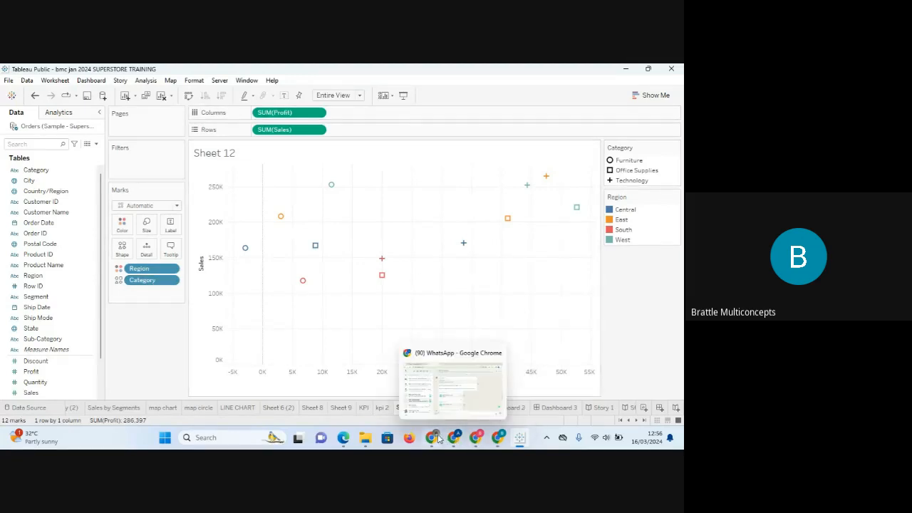
mouse_move(500, 439)
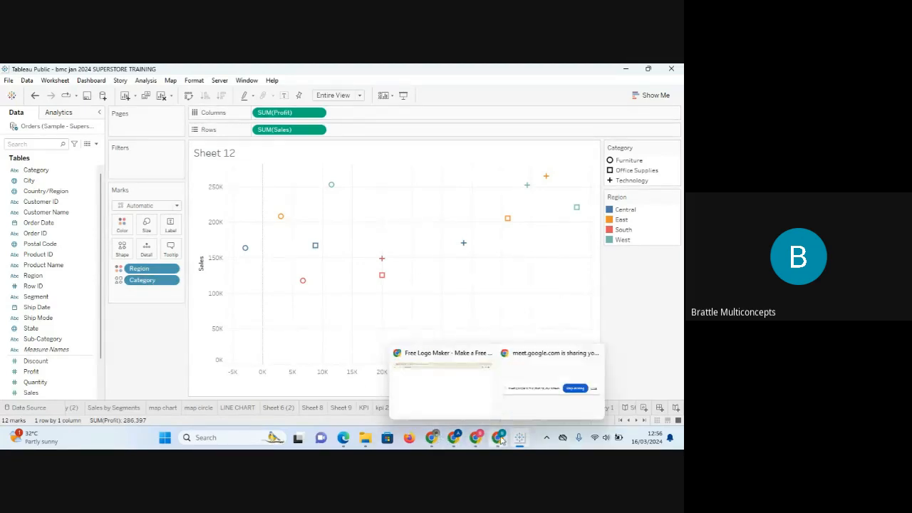
click(456, 389)
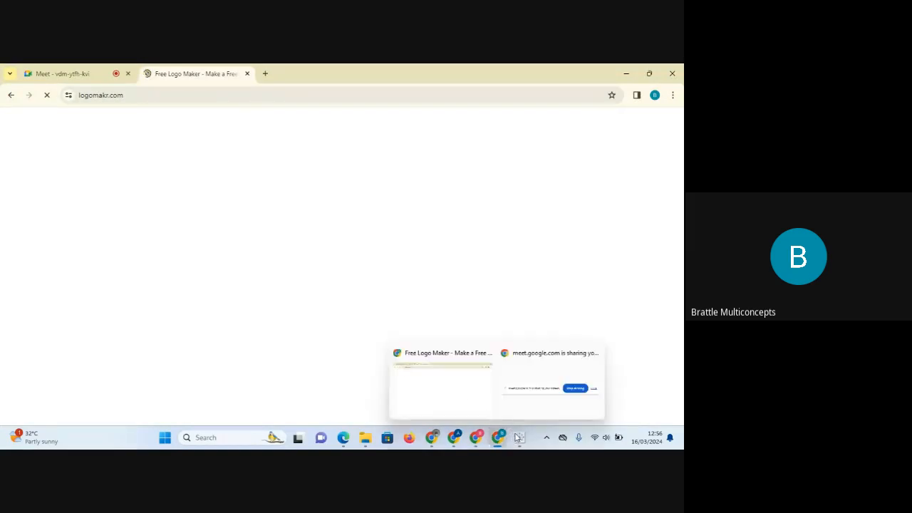
click(519, 438)
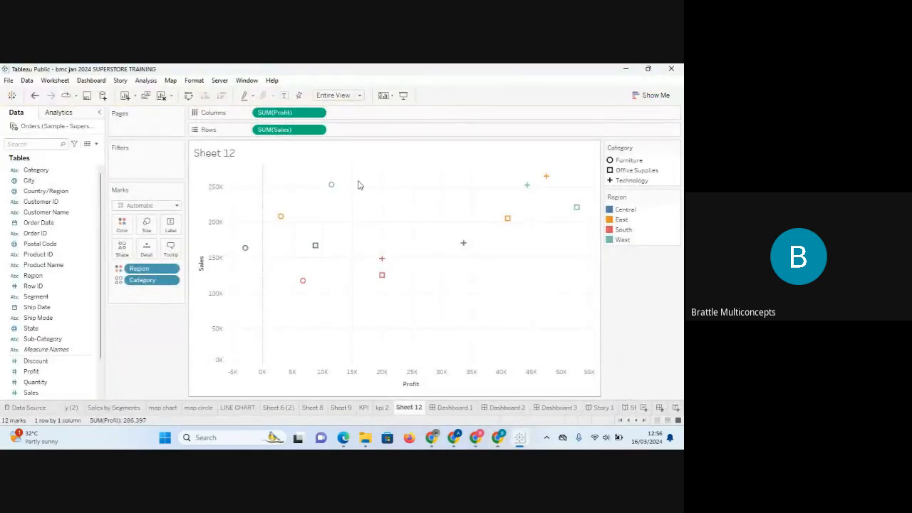
click(122, 249)
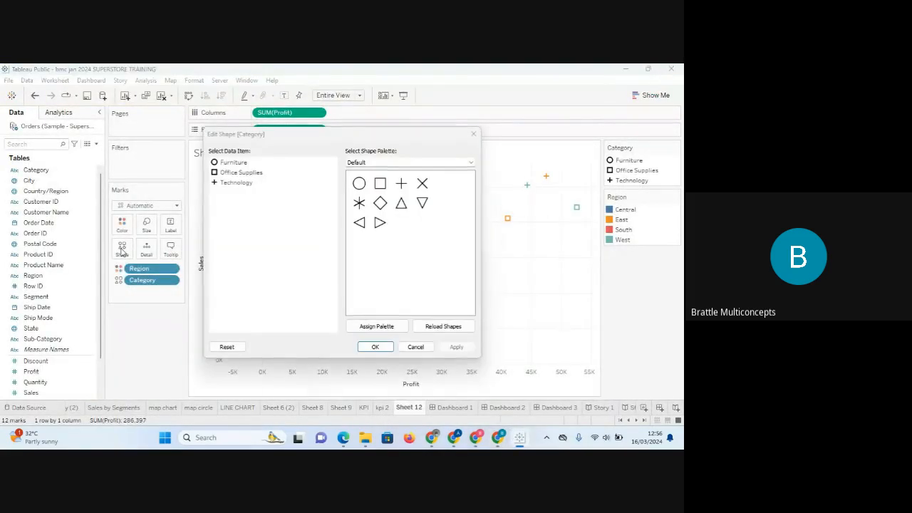
- Try shapes from the Filled palette, with the circle for Furniture and the star for Office Supplies
click(470, 163)
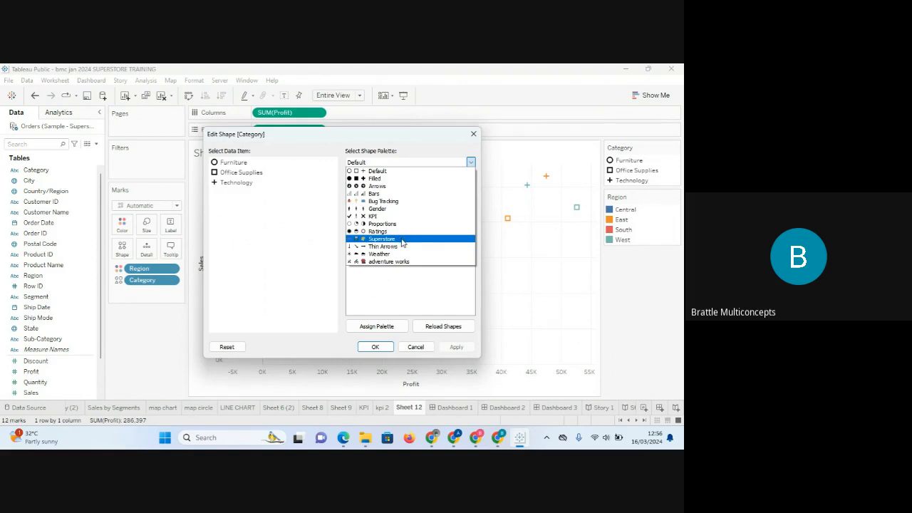
click(391, 179)
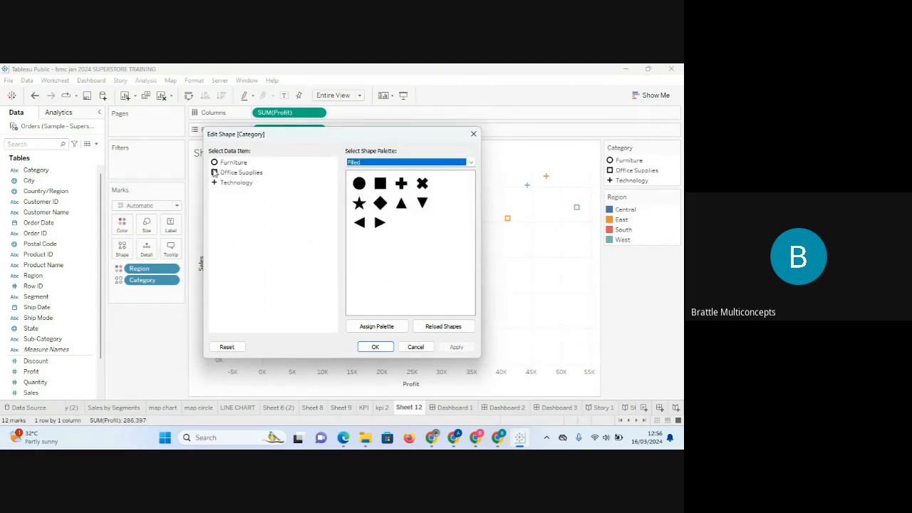
click(360, 191)
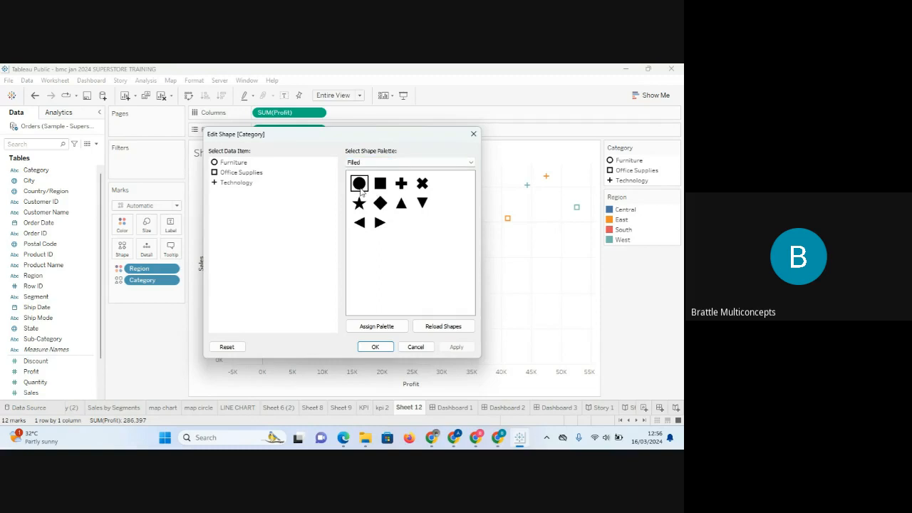
click(222, 165)
click(214, 166)
click(245, 173)
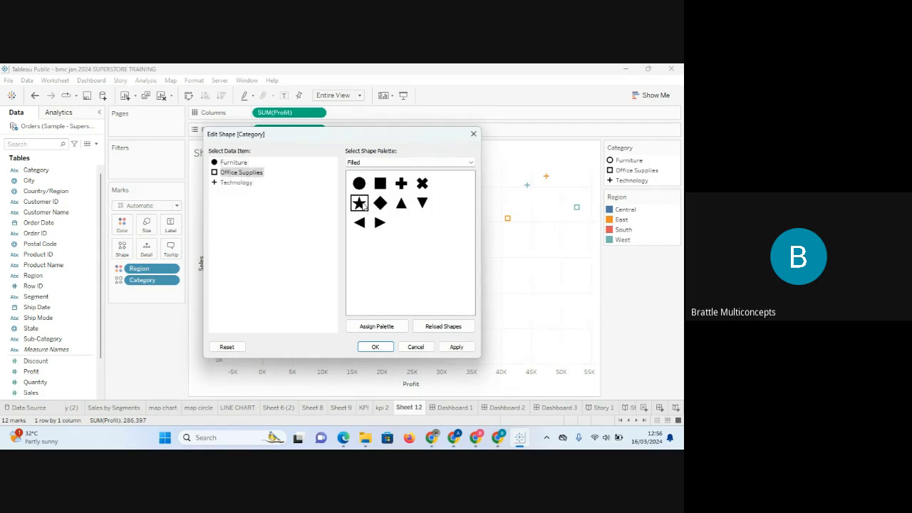
- Assign Superstore palette shapes to Category: the sofa for Furniture, the printer for Office Supplies and the light bulb for Technology
click(471, 164)
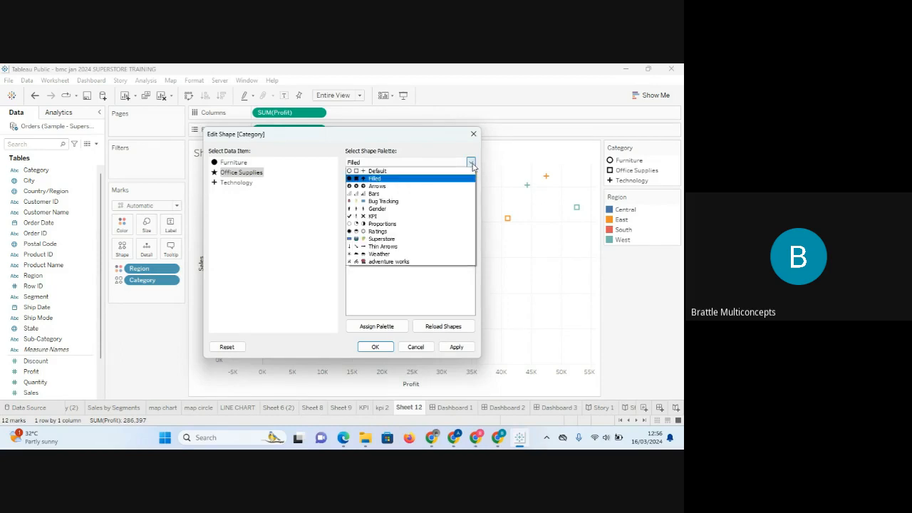
click(403, 239)
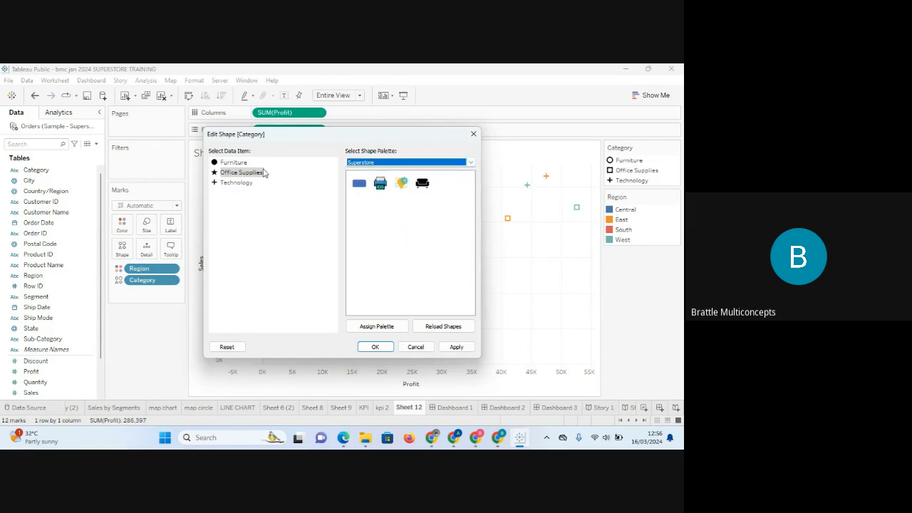
click(238, 164)
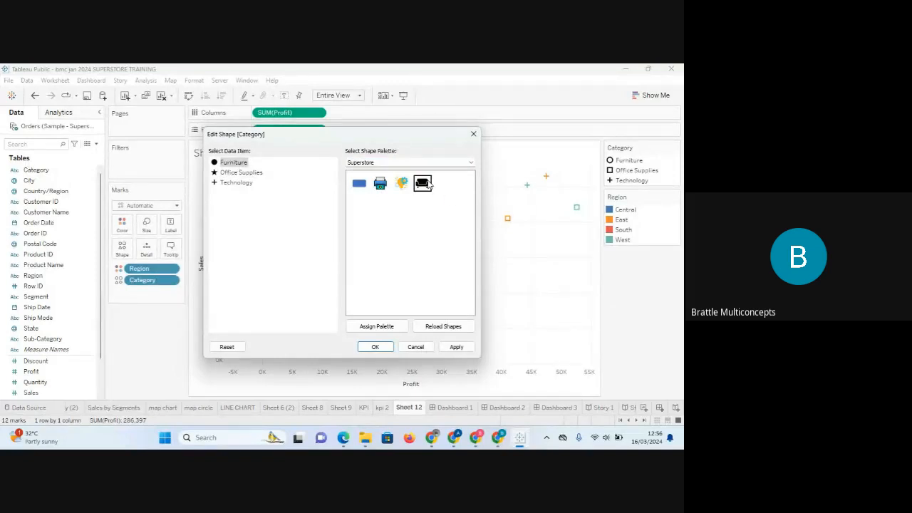
click(240, 173)
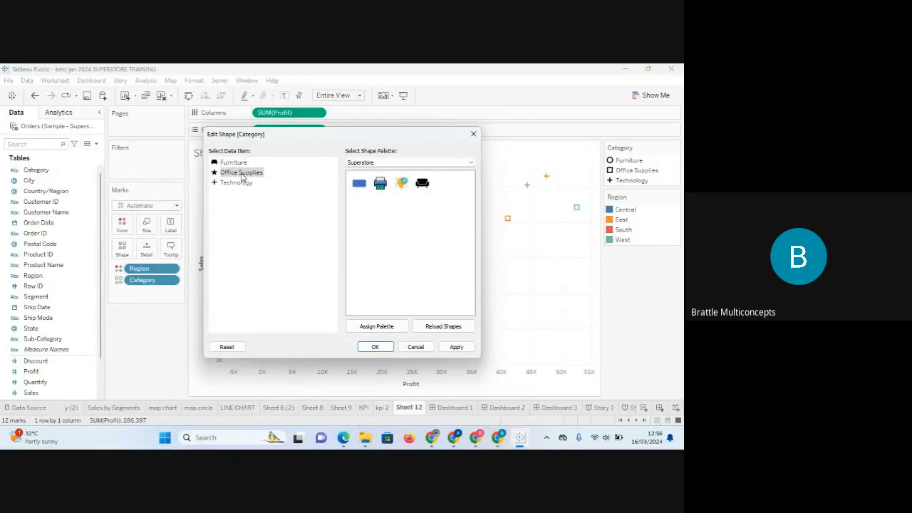
click(379, 184)
click(239, 183)
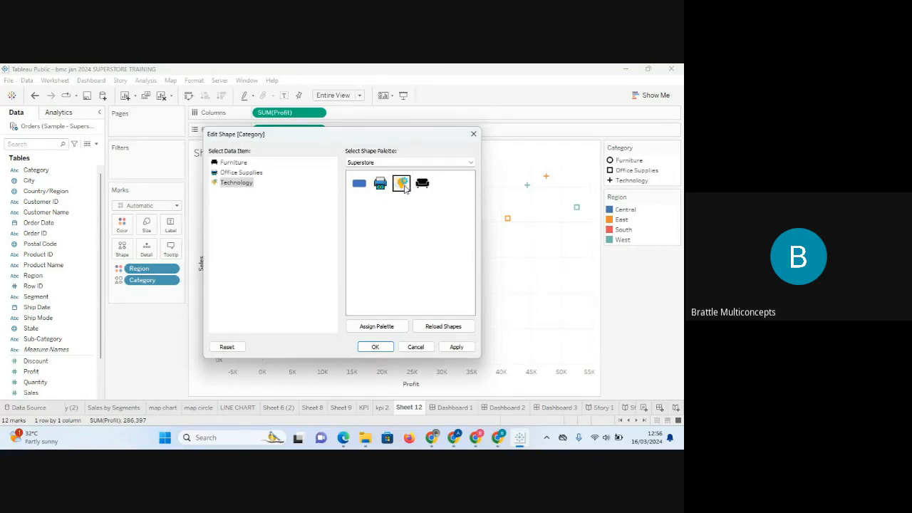
click(456, 346)
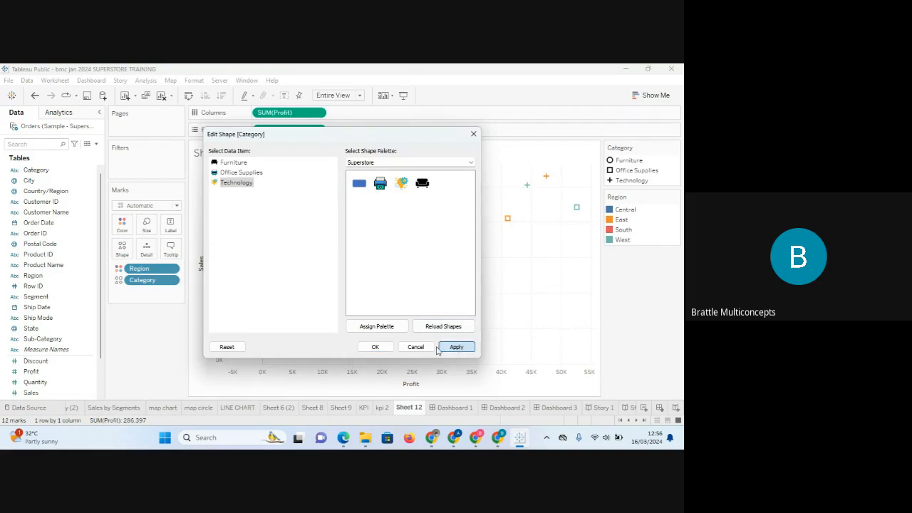
click(383, 349)
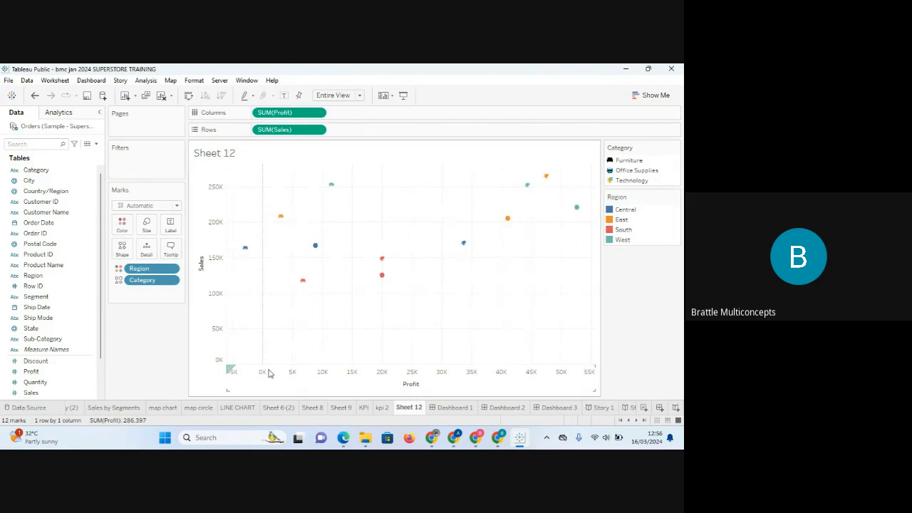
- Size the Sheet 12 scatter marks by Sales and enlarge them to about the middle of the size range
mouse_move(302, 282)
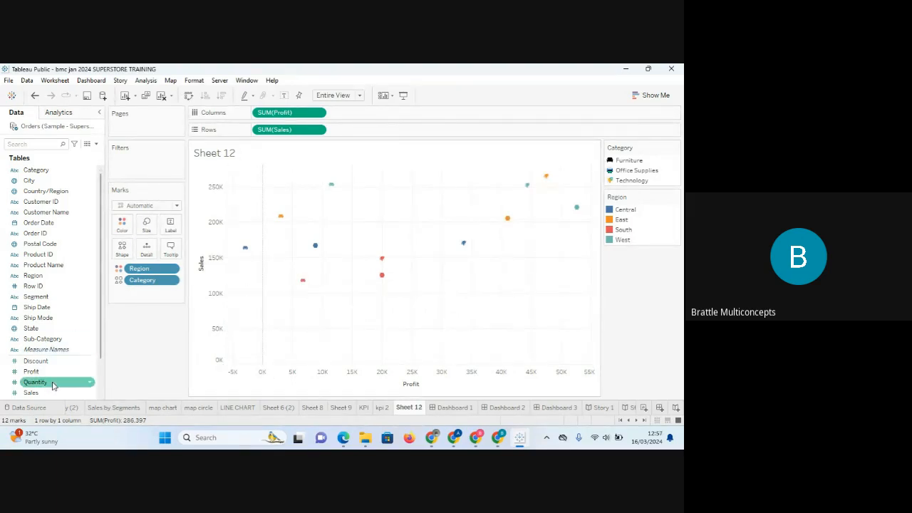
drag(43, 396, 146, 225)
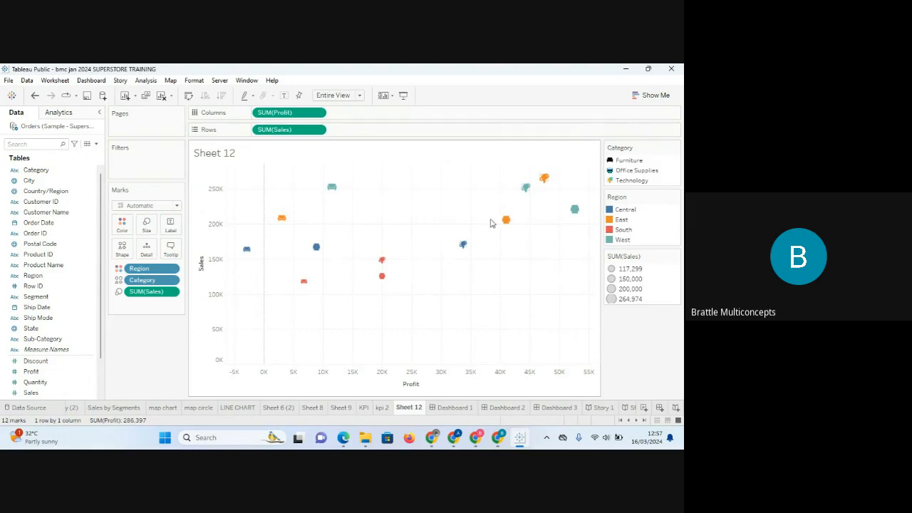
click(147, 229)
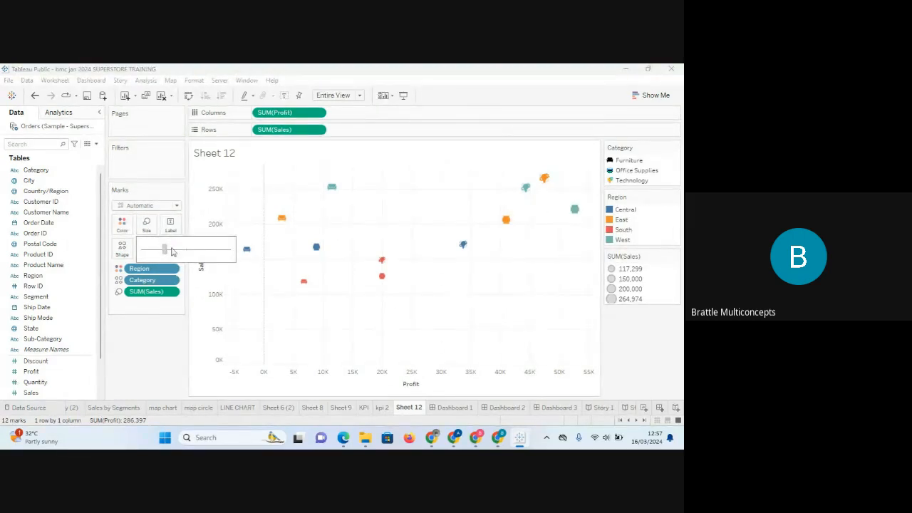
drag(186, 251, 186, 250)
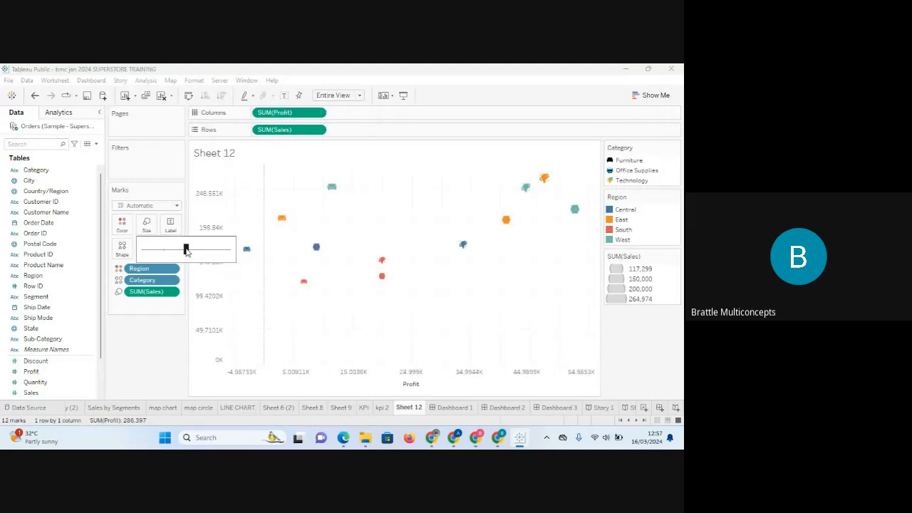
click(577, 322)
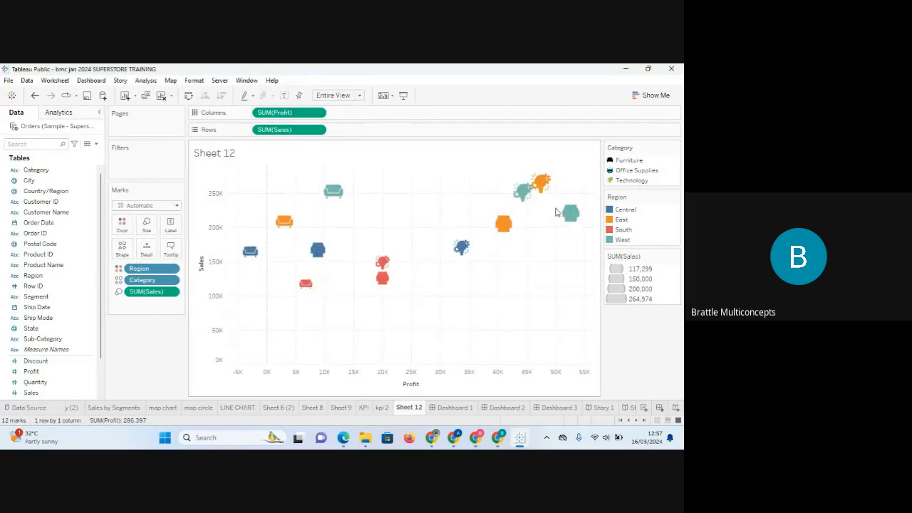
- Inspect the tooltips of the Furniture, Office Supplies and Technology marks across the regions
mouse_move(574, 220)
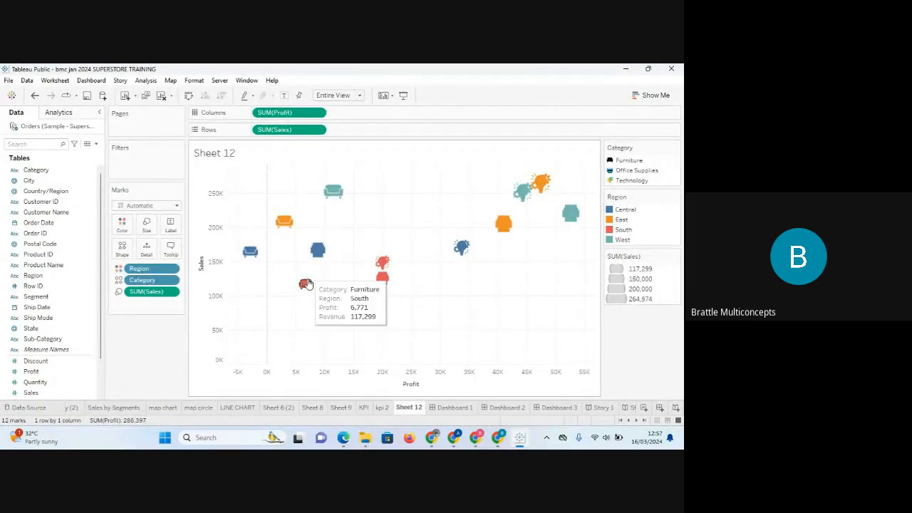
mouse_move(334, 191)
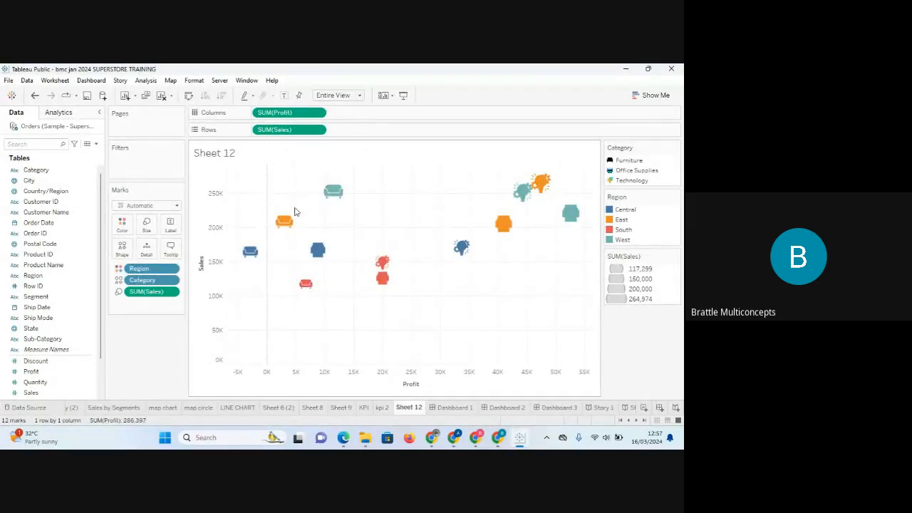
mouse_move(243, 251)
mouse_move(305, 285)
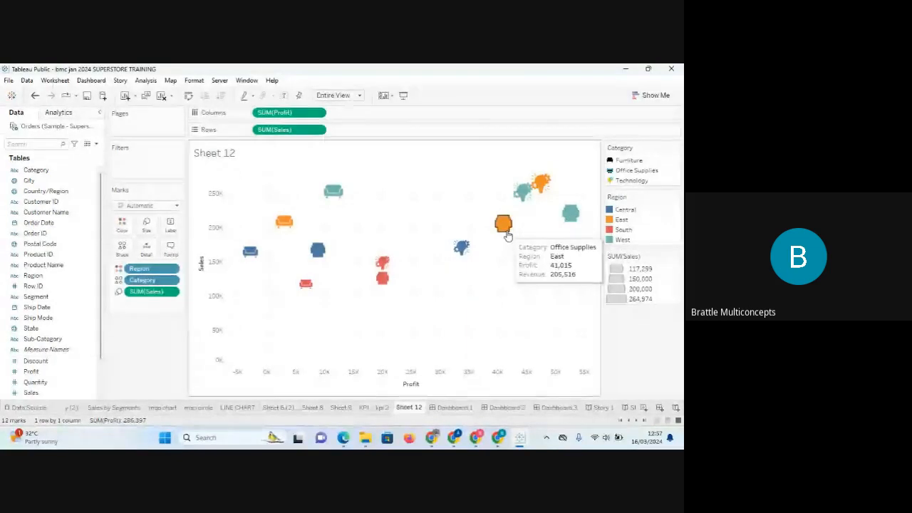
mouse_move(389, 283)
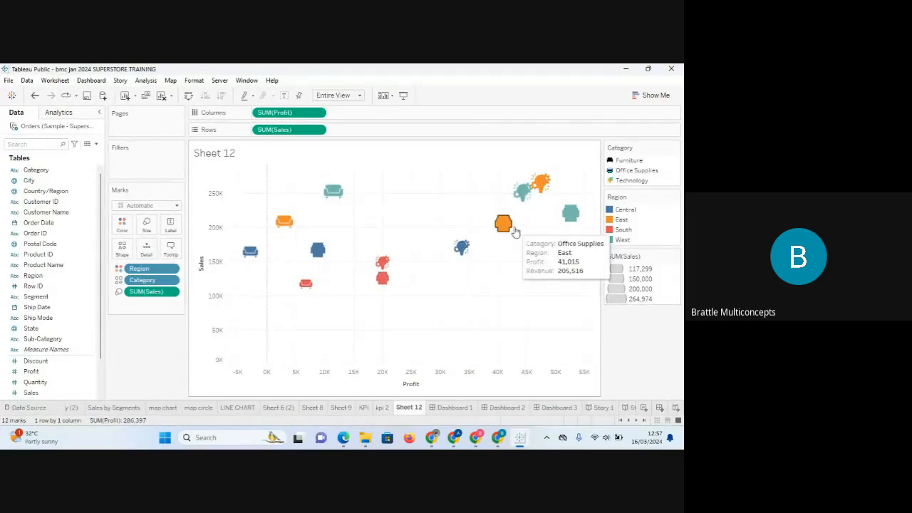
mouse_move(522, 191)
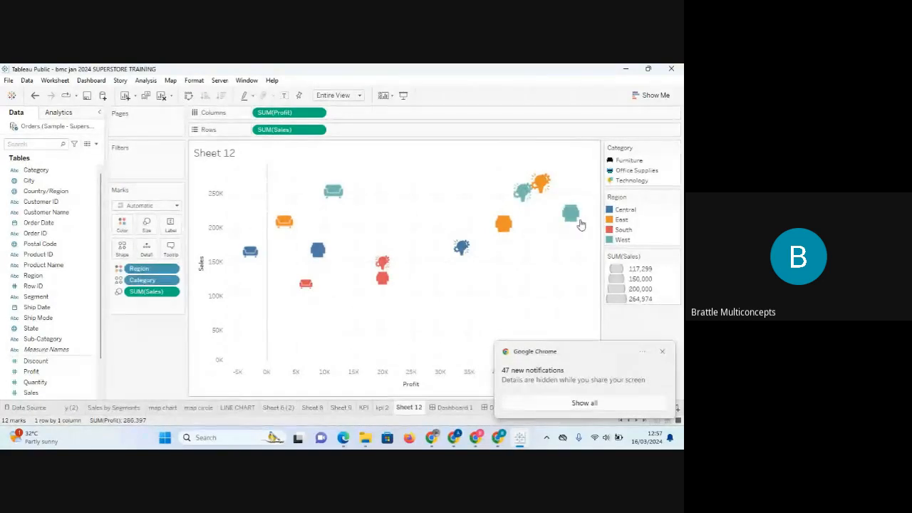
mouse_move(497, 242)
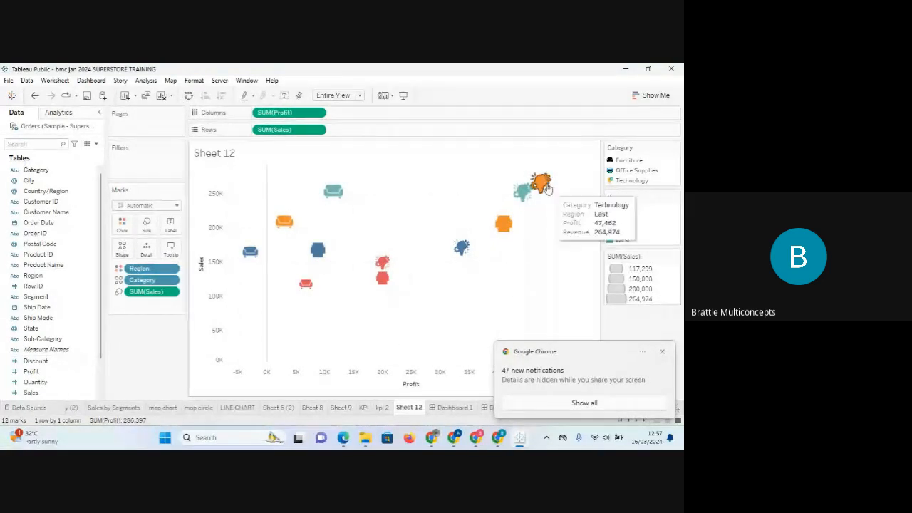
- Inspect the tooltip of the South region's Technology mark in the scatter plot
mouse_move(383, 262)
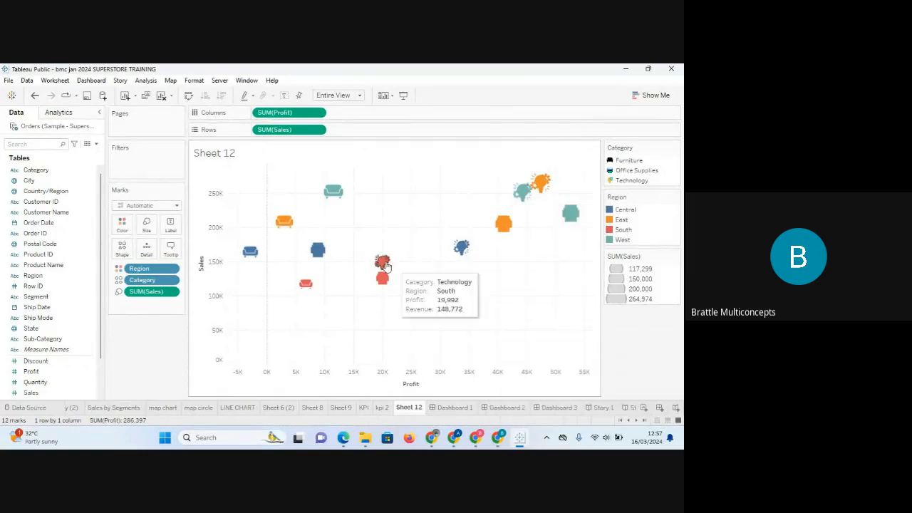
mouse_move(311, 255)
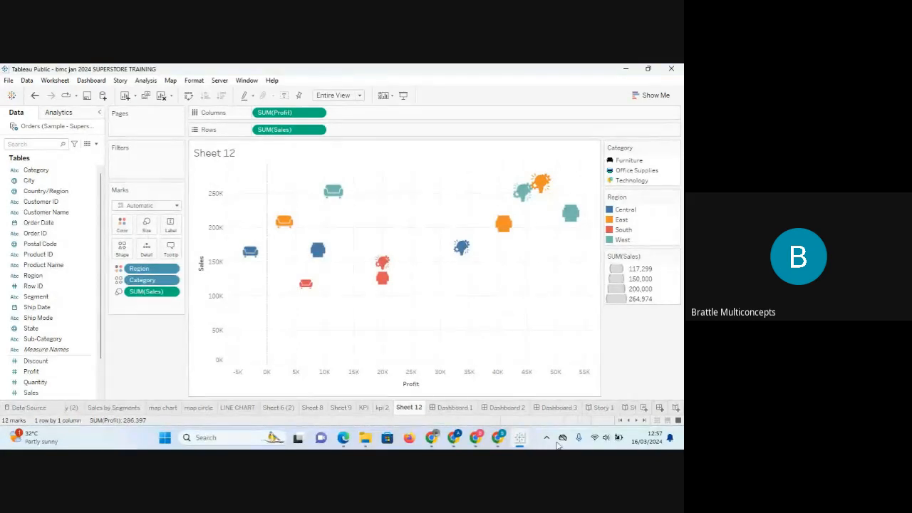
- Switch to Chrome and search Google in a new tab for "FURNITUURE LOGO ICON"
mouse_move(494, 440)
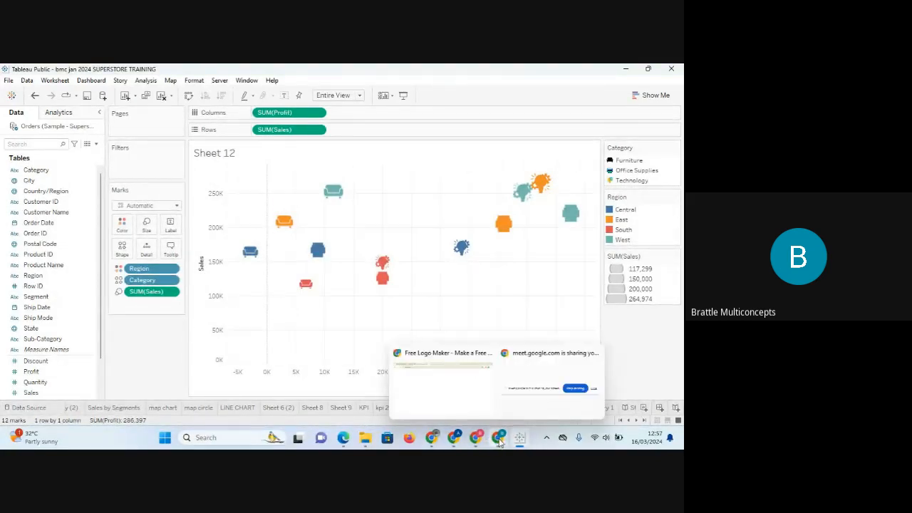
click(451, 403)
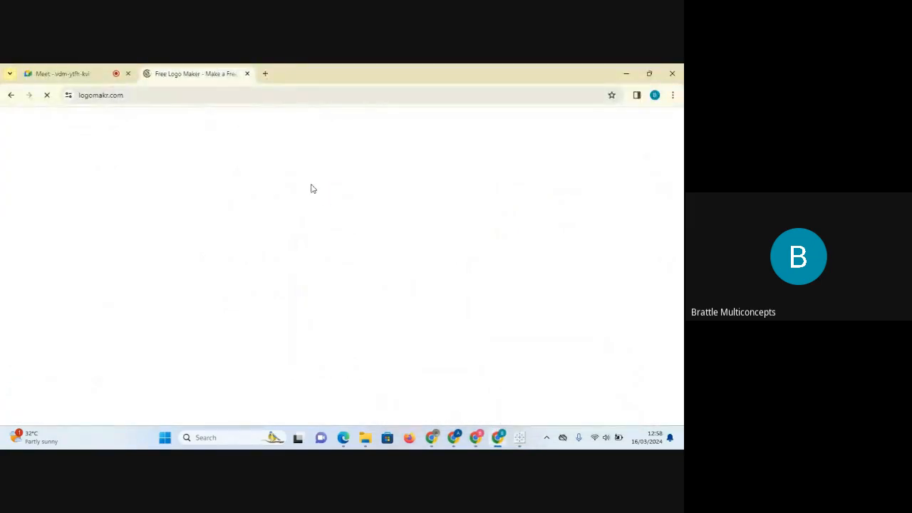
click(265, 75)
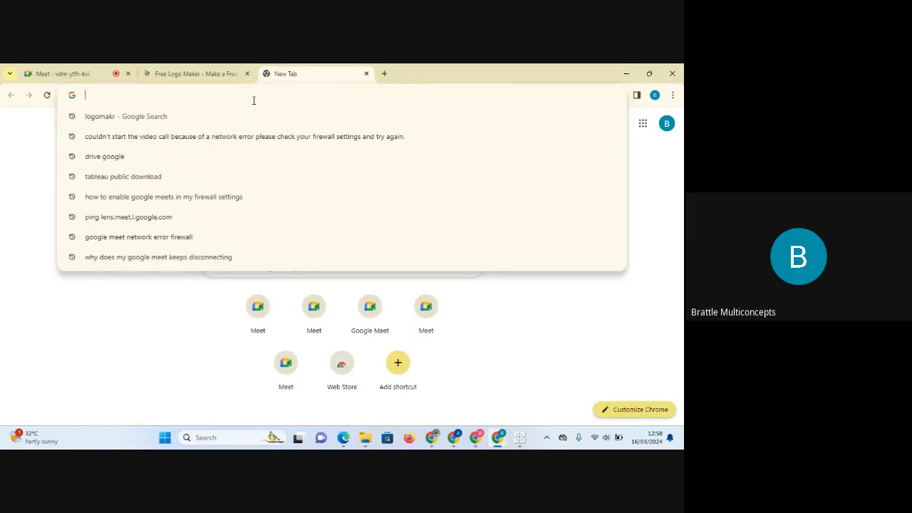
text(UR)
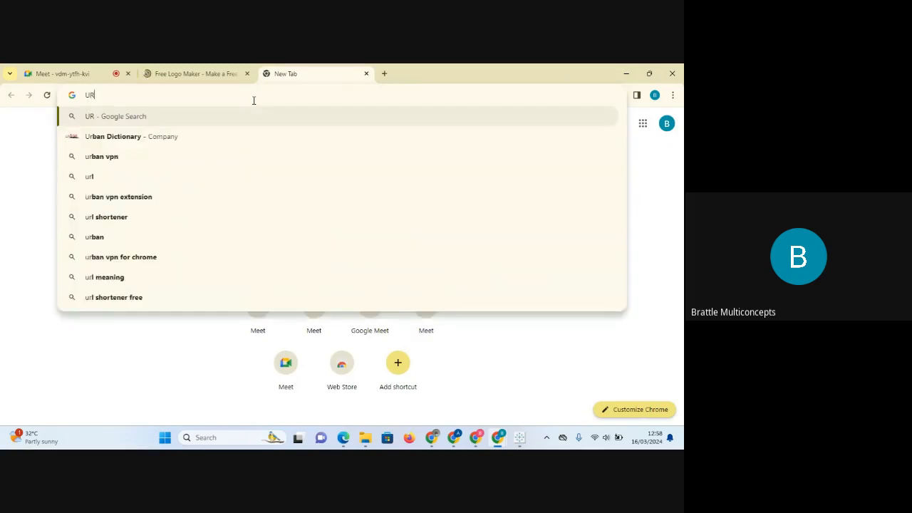
text(NITUUR)
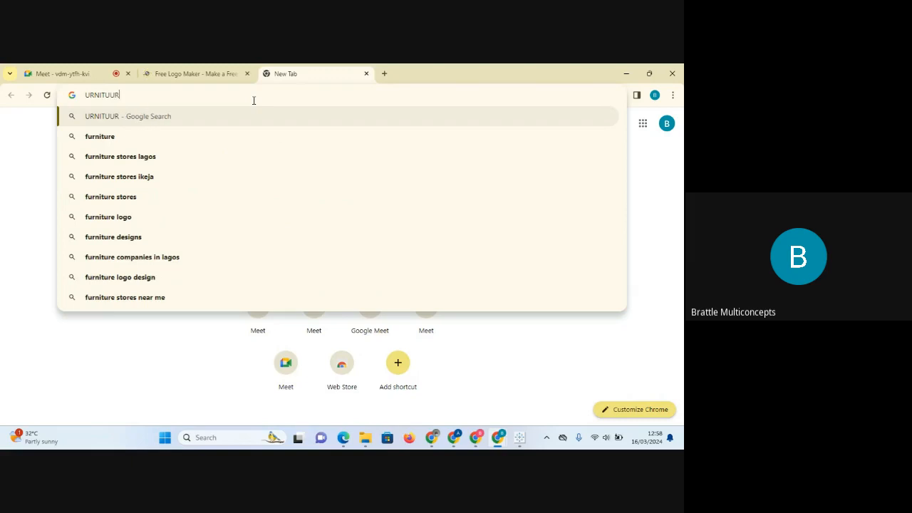
text(E LOGO)
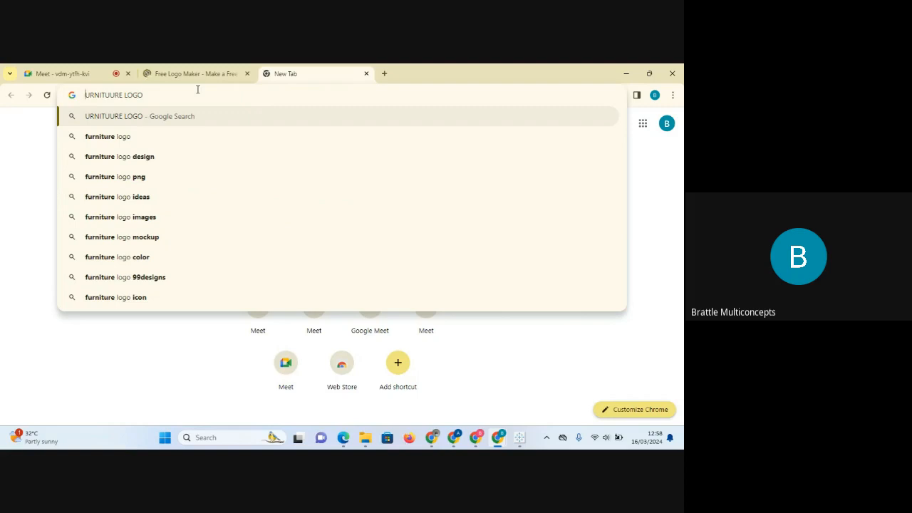
text(F)
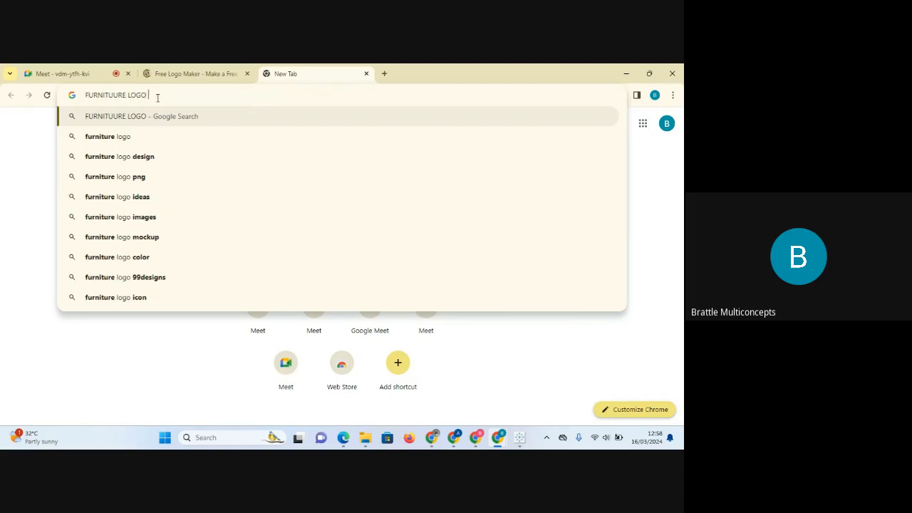
text( RE)
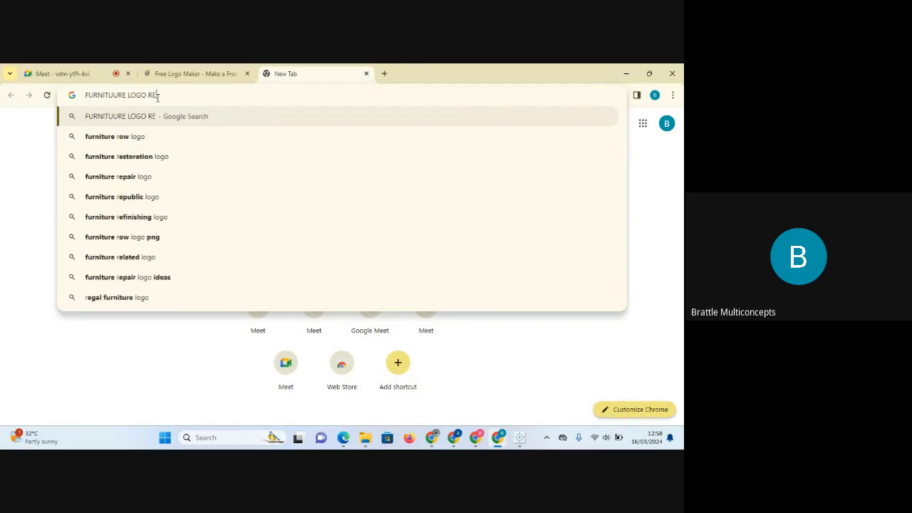
key(BackSpace)
key(BackSpace)
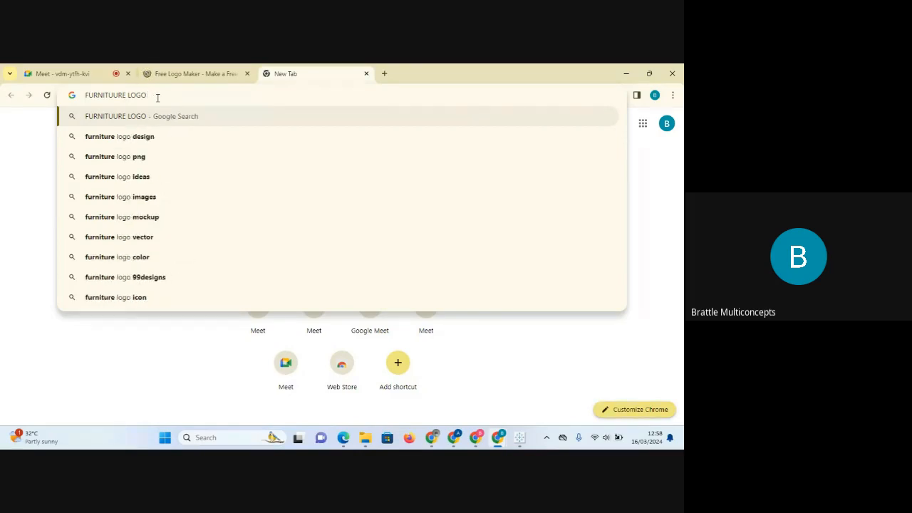
text(ICON)
key(Return)
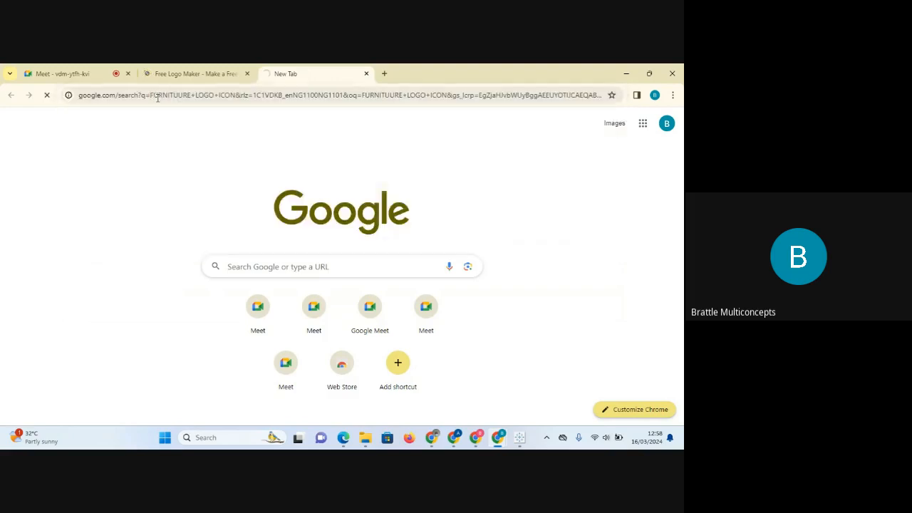
click(189, 74)
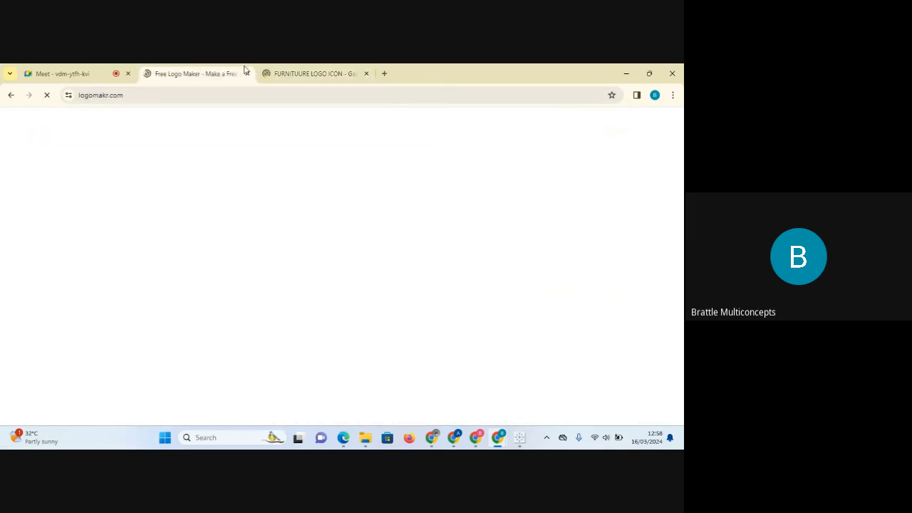
click(281, 74)
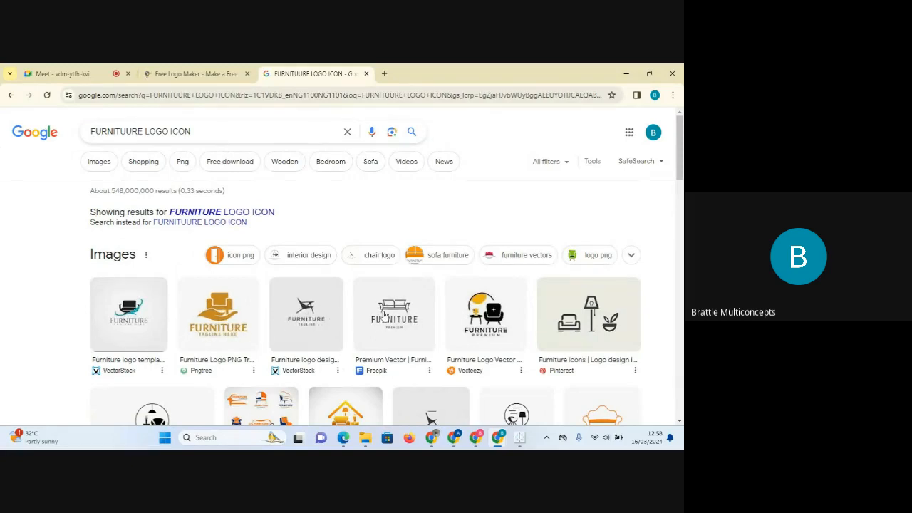
- Save the Freepik sofa logo image to the Downloads folder as a PNG named FURNITURE
click(404, 318)
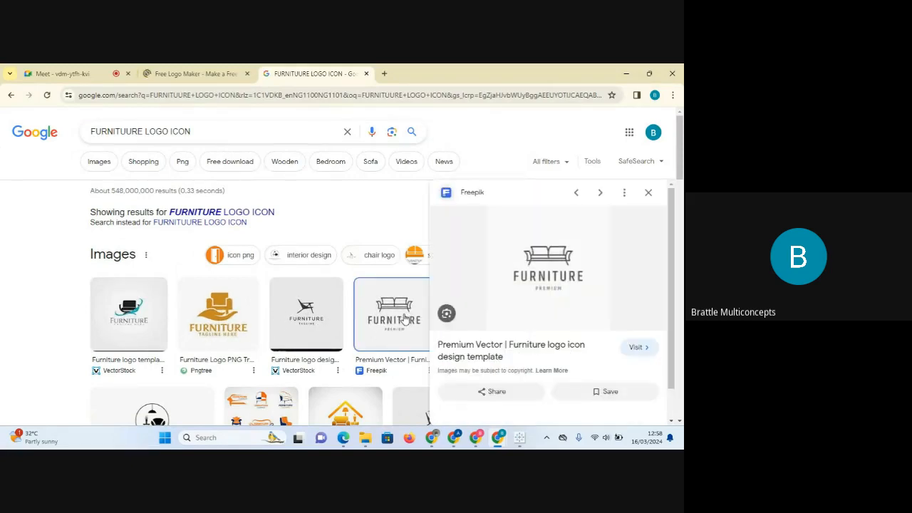
right_click(503, 278)
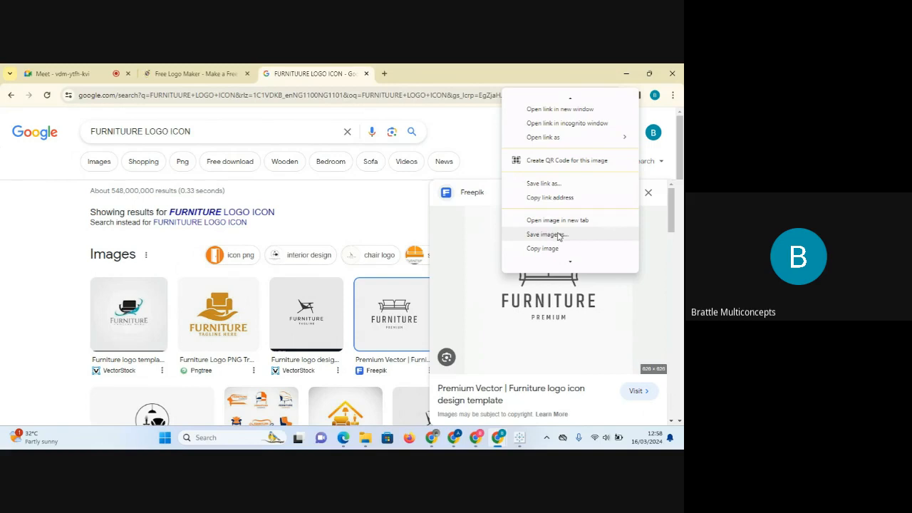
click(546, 234)
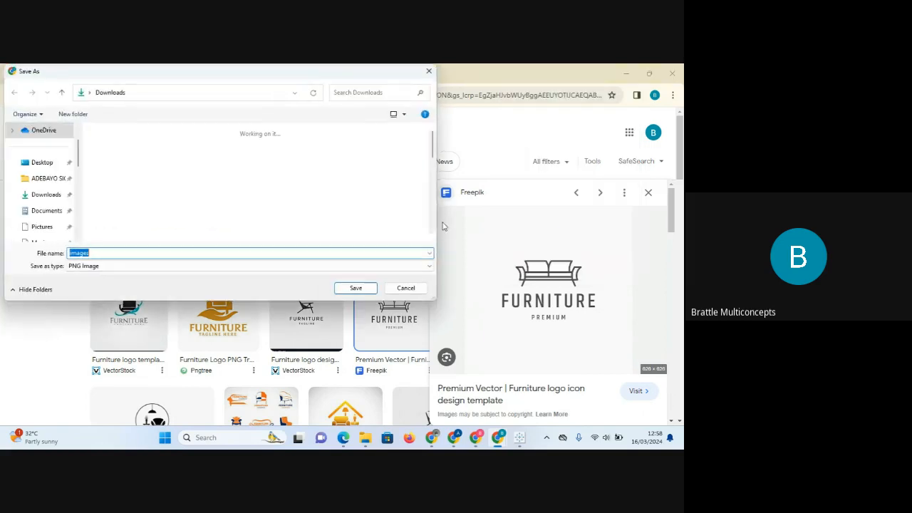
text(FURNITURE)
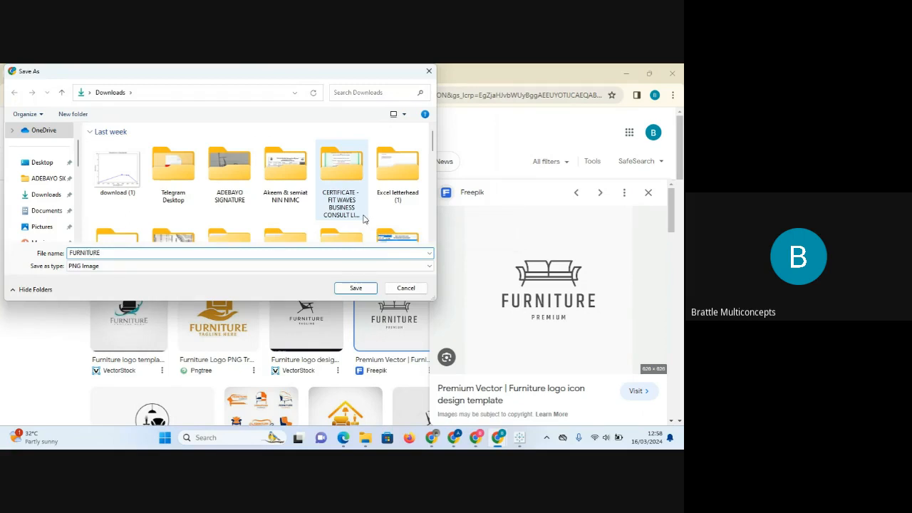
key(Return)
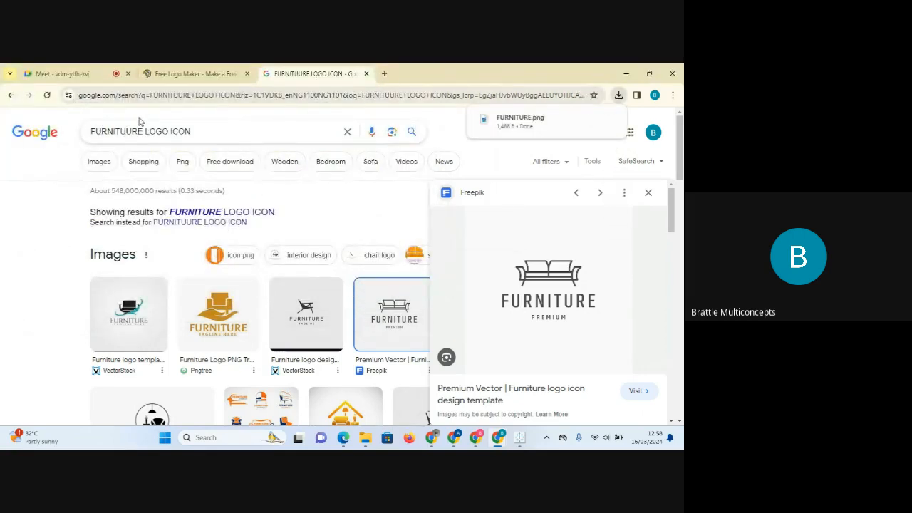
- Change the Google search to "TECHNOLOGY LOGO ICON"
double_click(142, 131)
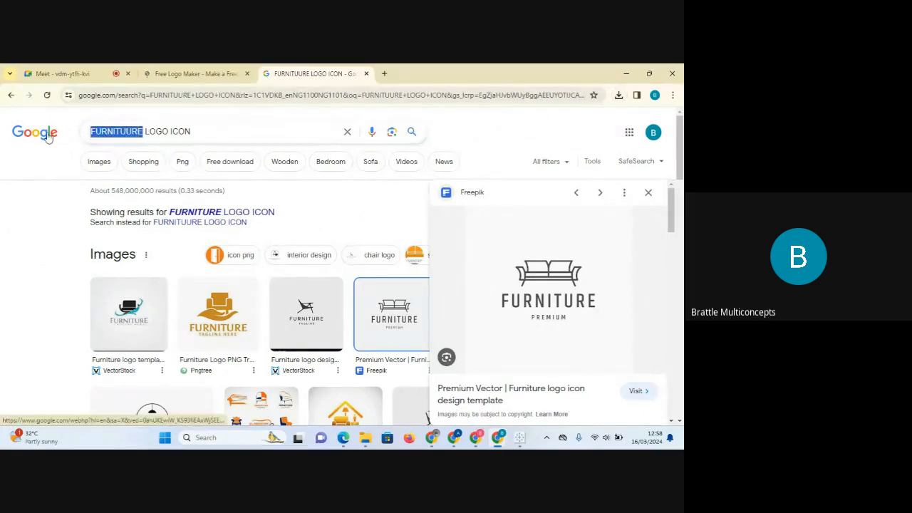
text(TECHNOLO)
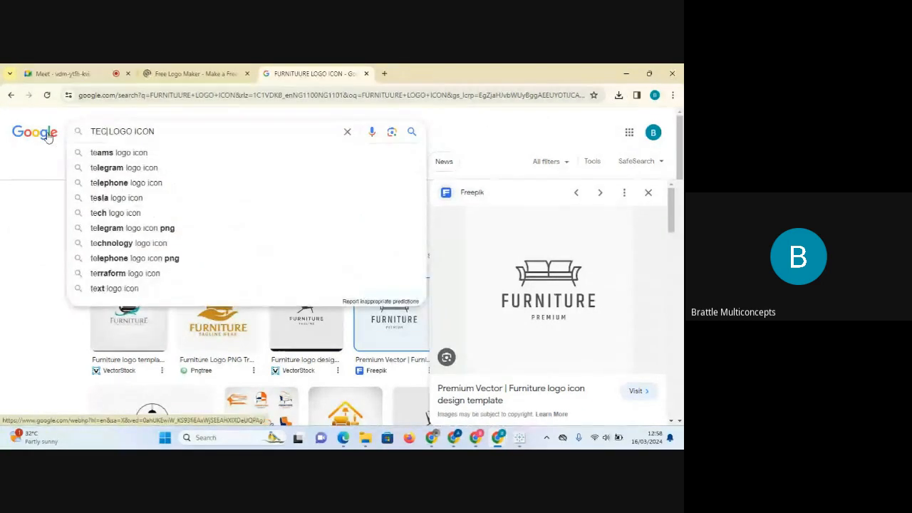
text(GY)
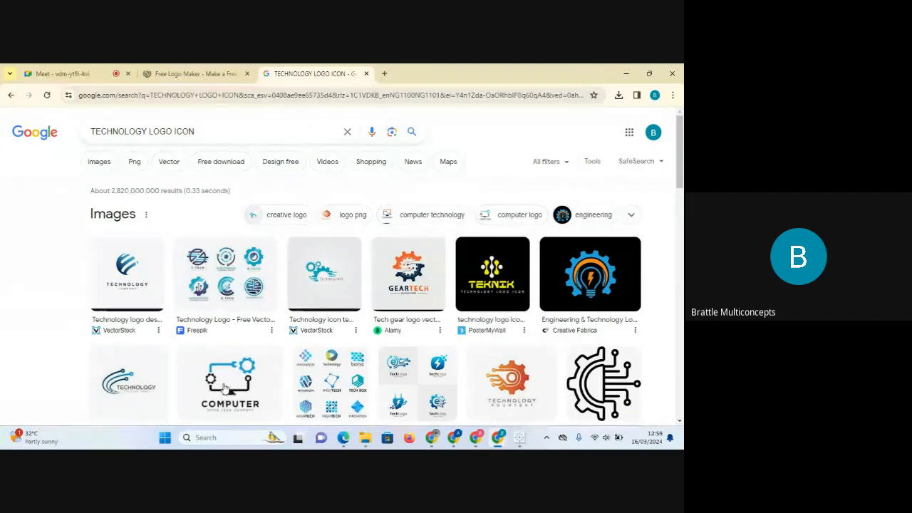
- Save the Vecteezy computer logo image to the Downloads folder as a PNG named TECHNOLOGY
click(224, 386)
right_click(224, 388)
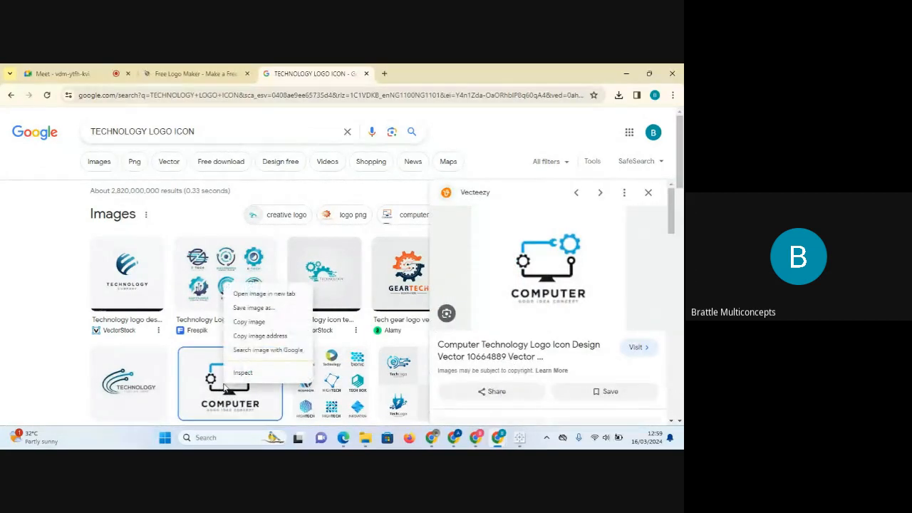
click(262, 308)
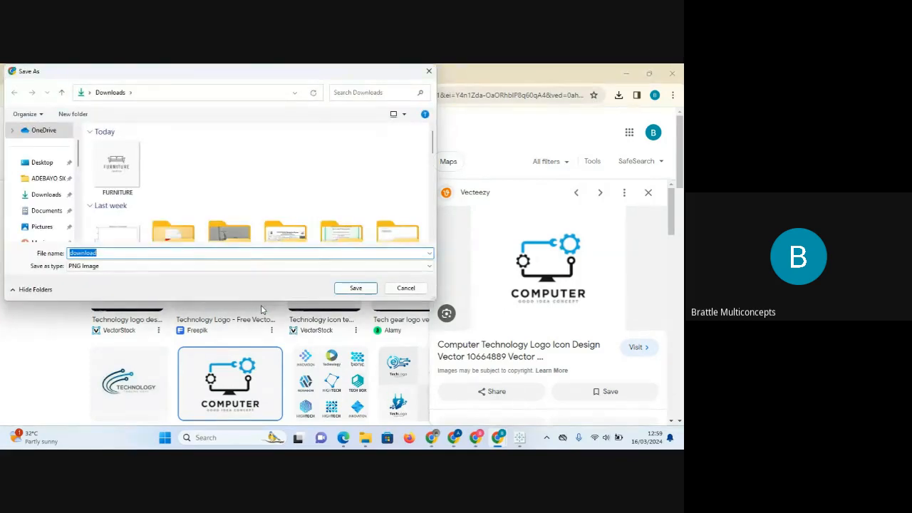
text(TECHNOLOGY)
key(Return)
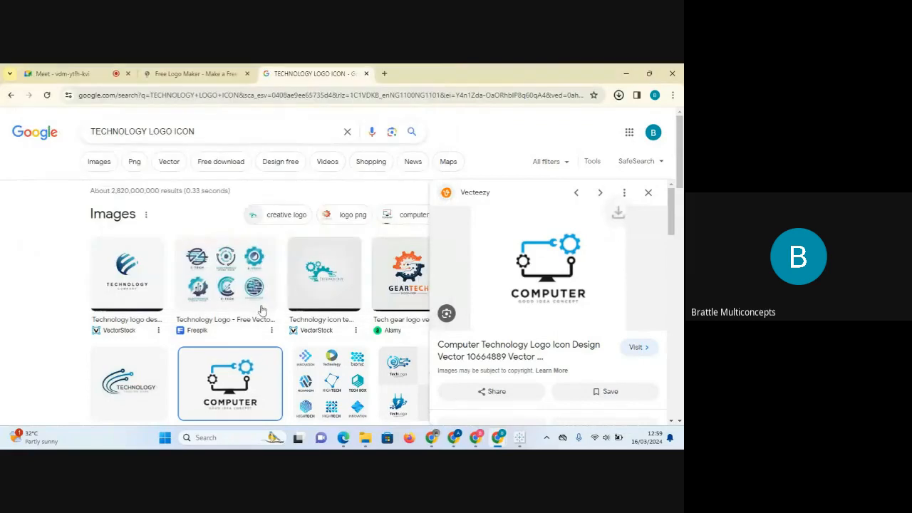
- Switch to File Explorer and copy the TECHNOLOGY and FURNITURE images from the Downloads folder
click(367, 440)
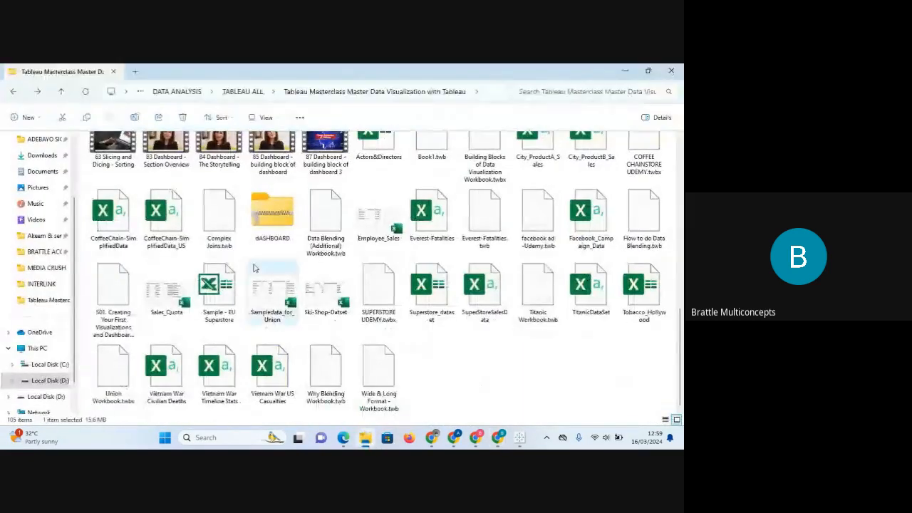
click(42, 155)
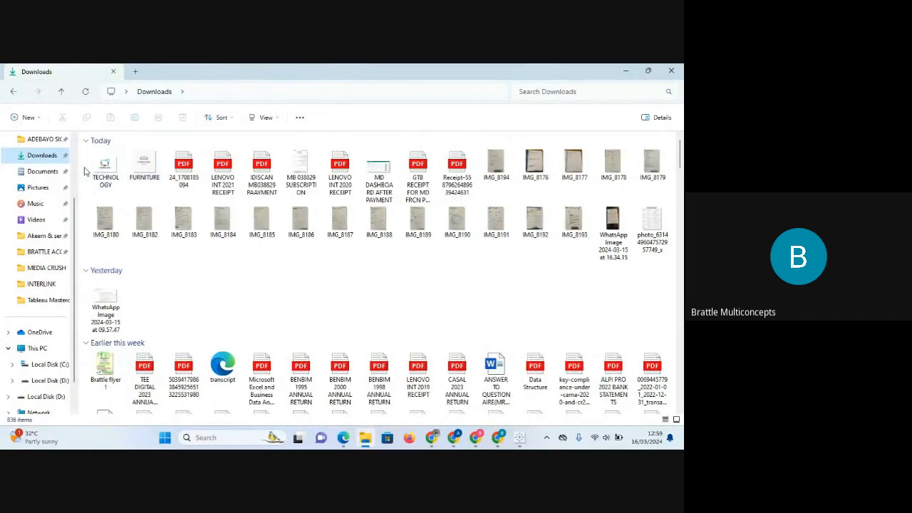
drag(84, 171, 159, 173)
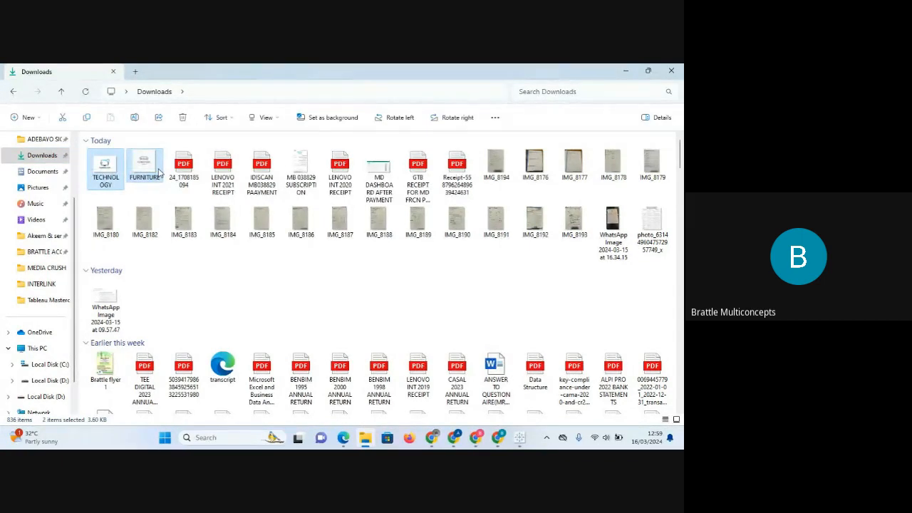
- Open the Superstore shapes folder under Documents, My Tableau Repository, Shapes
click(42, 172)
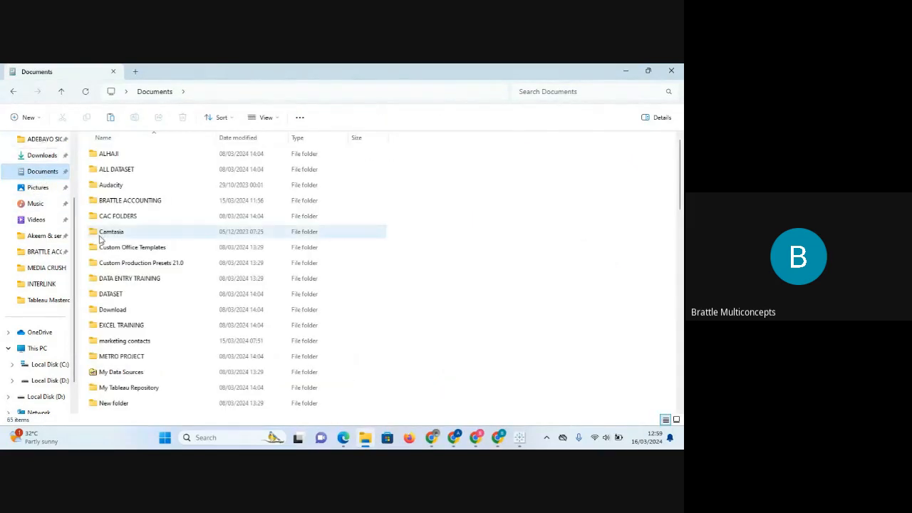
click(39, 349)
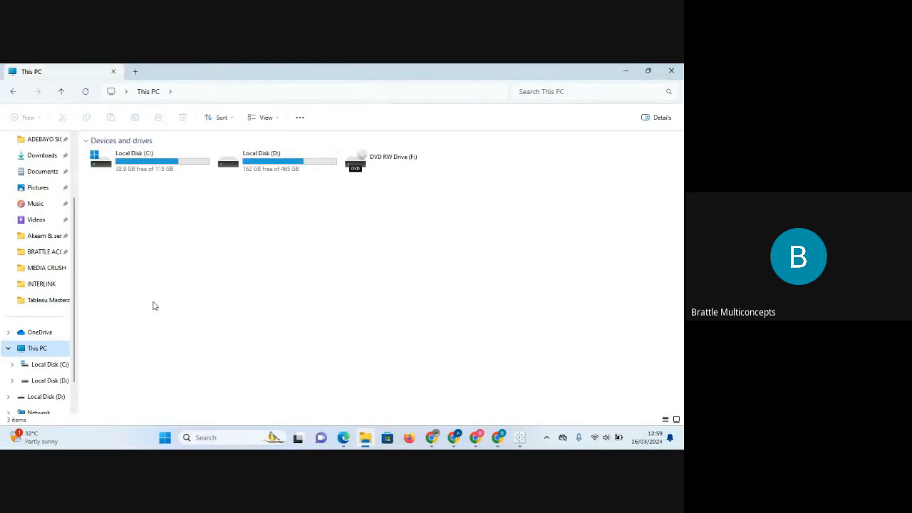
click(44, 172)
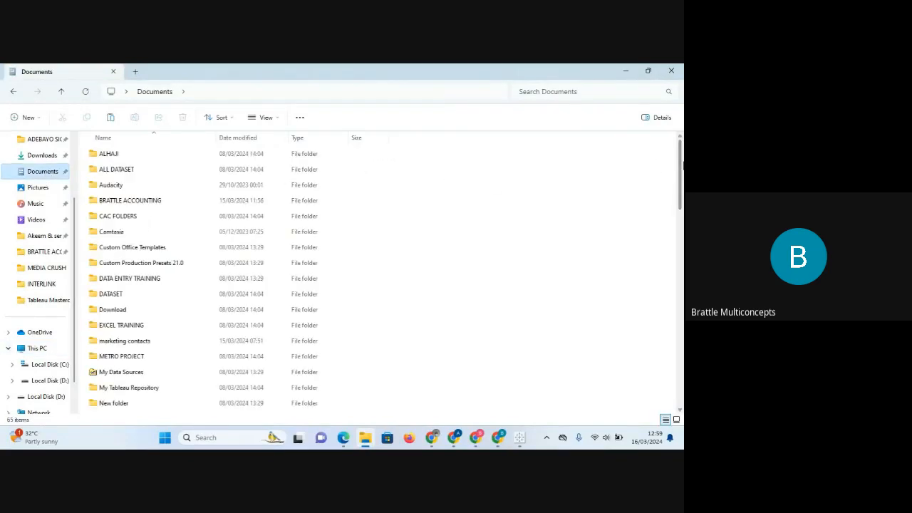
scroll(241, 283, down, 5)
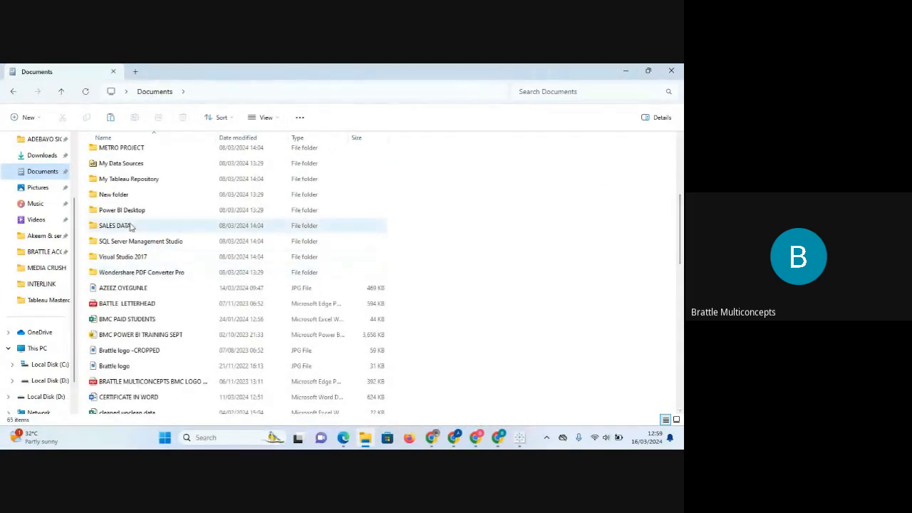
click(127, 180)
double_click(127, 180)
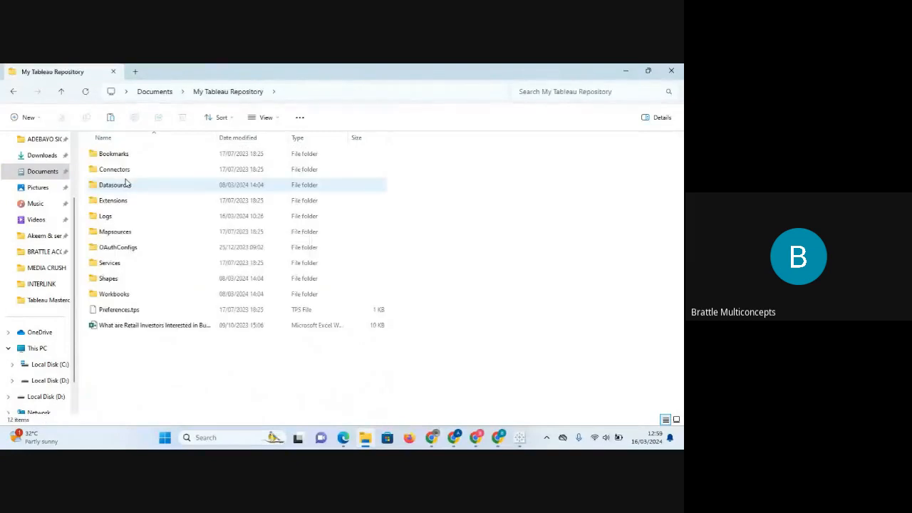
double_click(108, 279)
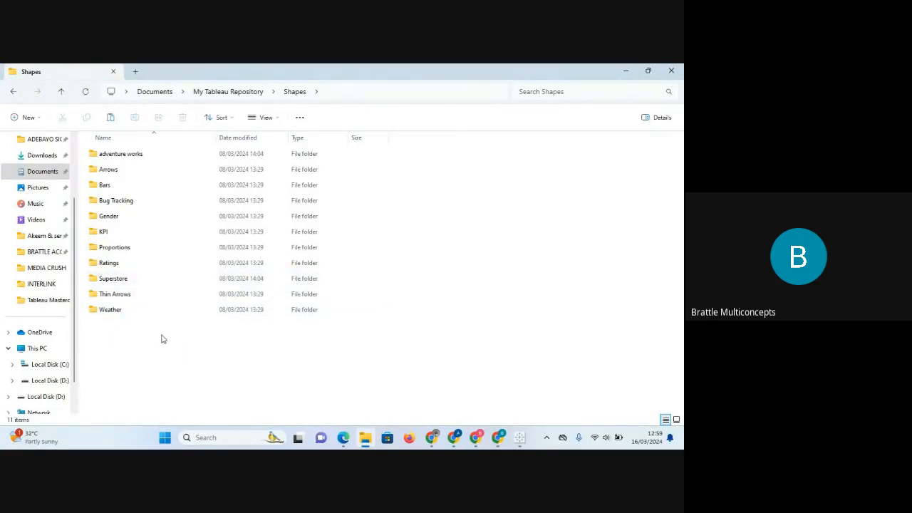
double_click(114, 278)
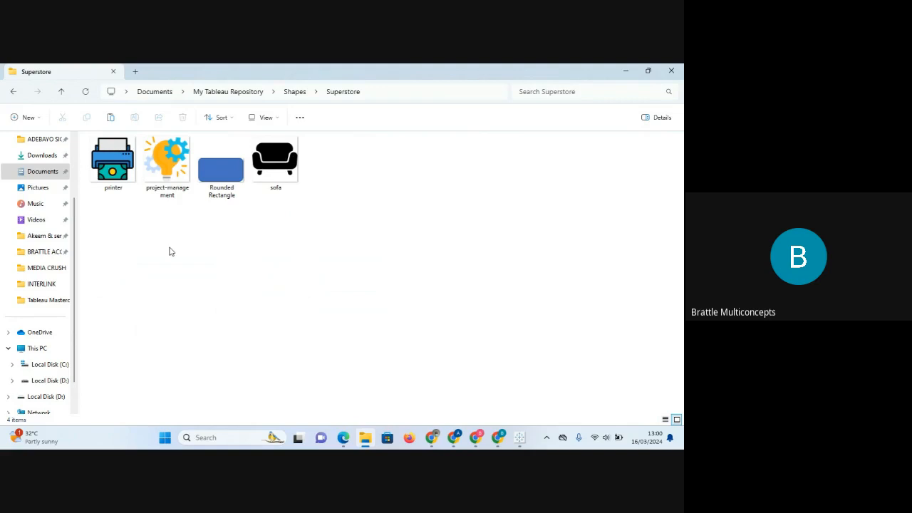
- Paste the TECHNOLOGY and FURNITURE images into the Superstore shapes folder and switch to Tableau Public
key(ctrl+v)
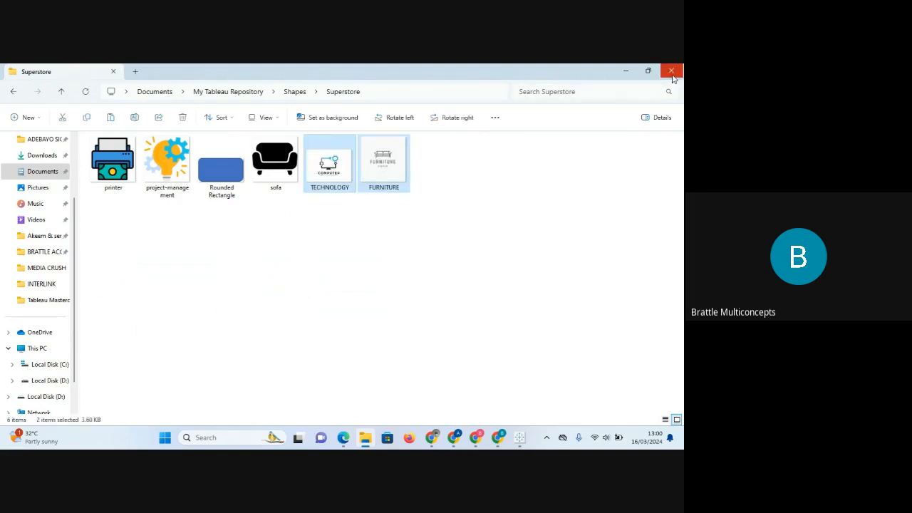
click(623, 72)
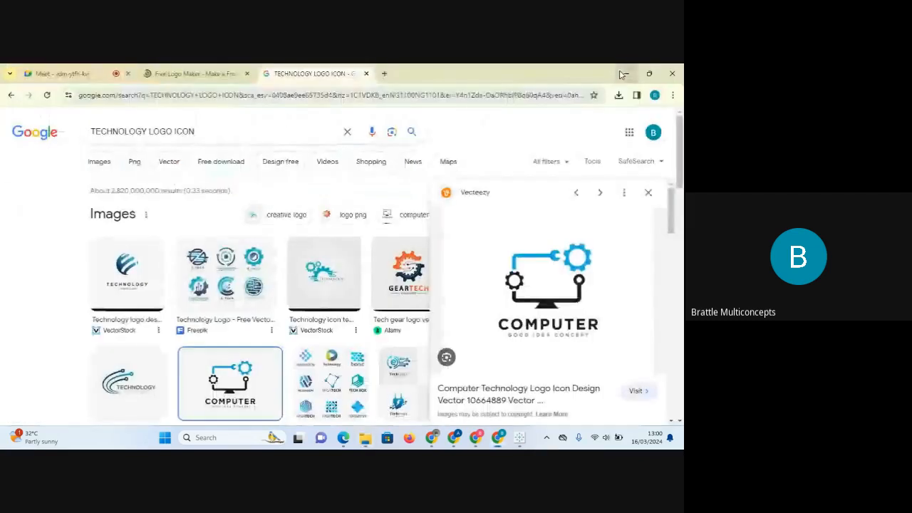
click(520, 438)
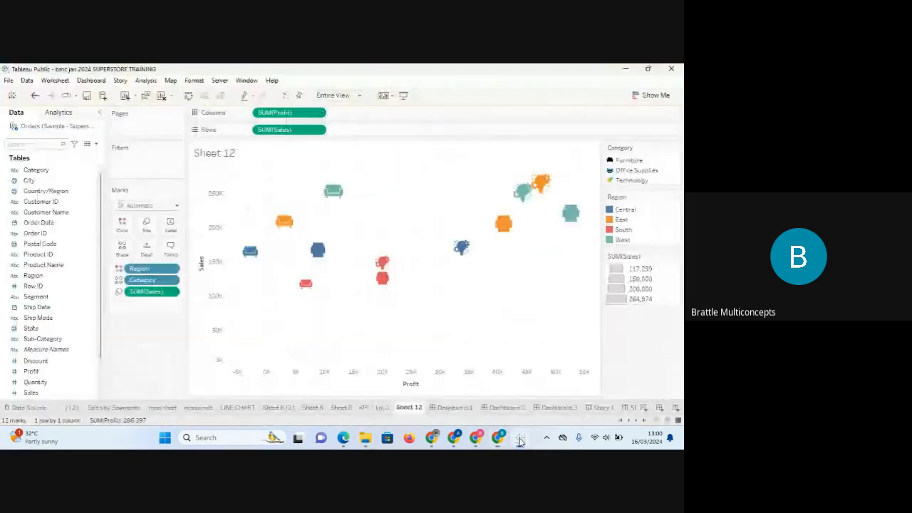
- In the Category shape editor, reload the shapes, reset the assignments and choose the Superstore palette
click(125, 251)
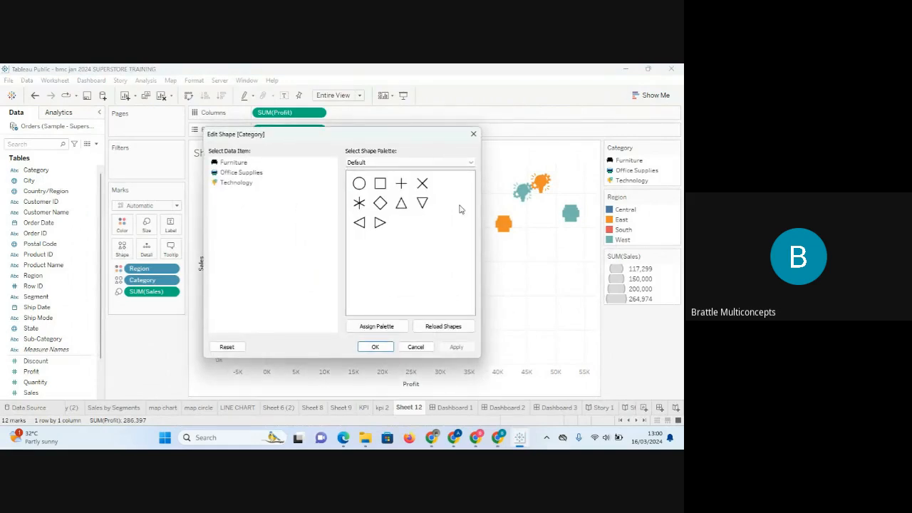
click(440, 331)
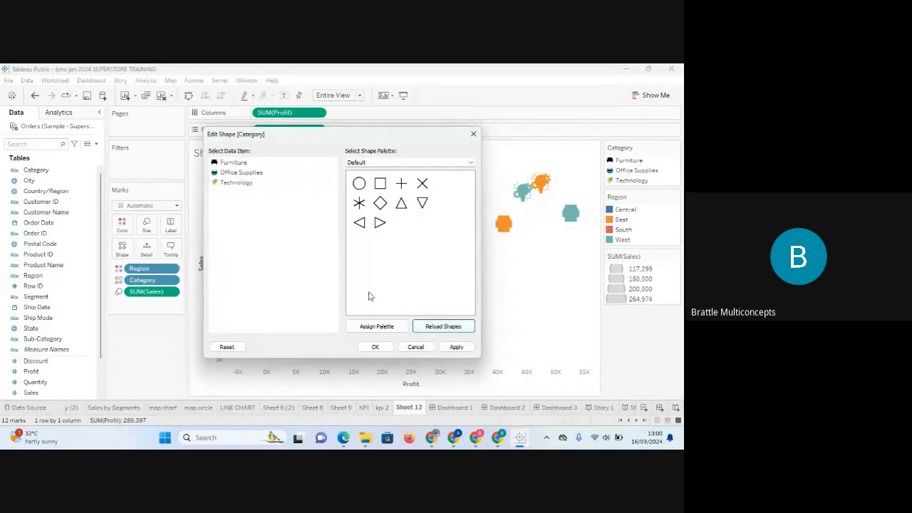
click(226, 347)
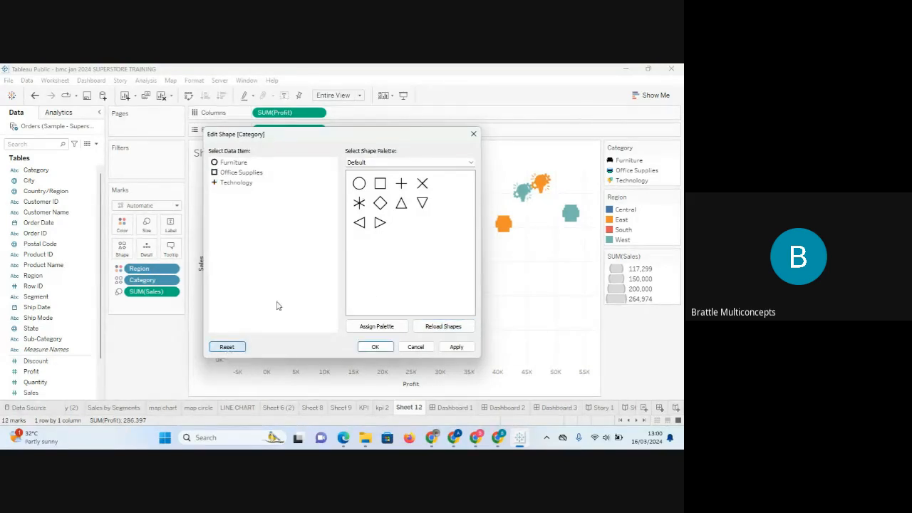
click(461, 166)
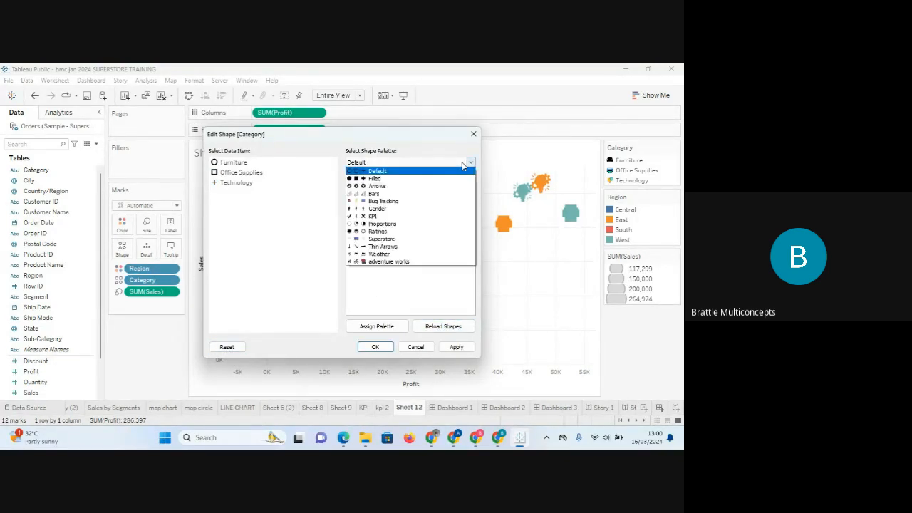
click(407, 239)
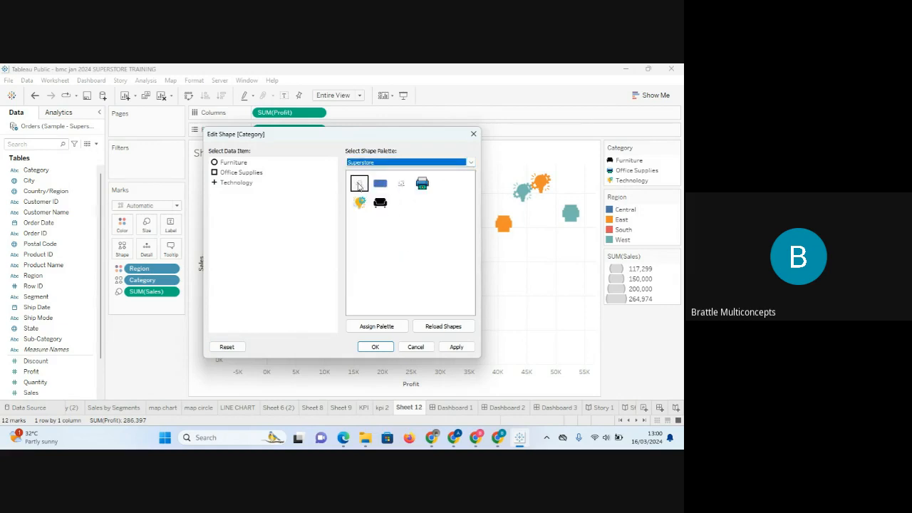
- Assign the furniture logo to Furniture, the computer logo to Technology and the printer to Office Supplies, and apply the shapes
click(234, 172)
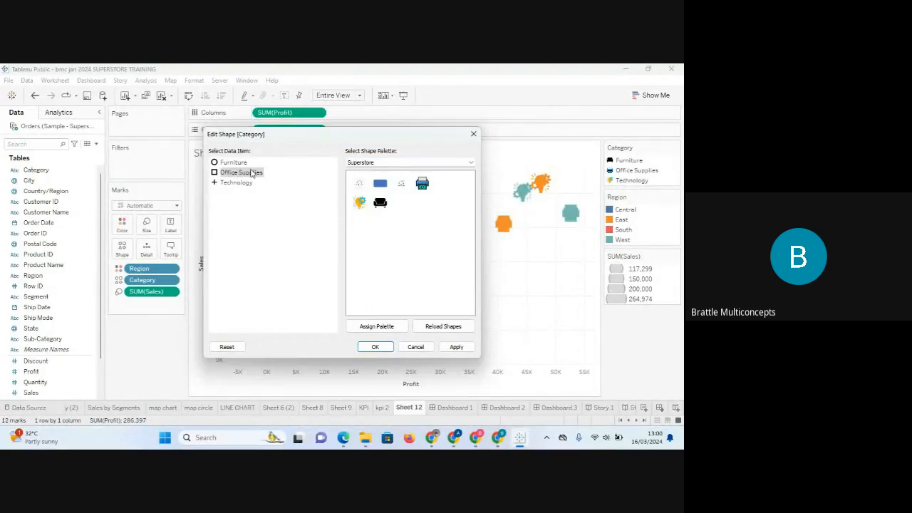
click(236, 164)
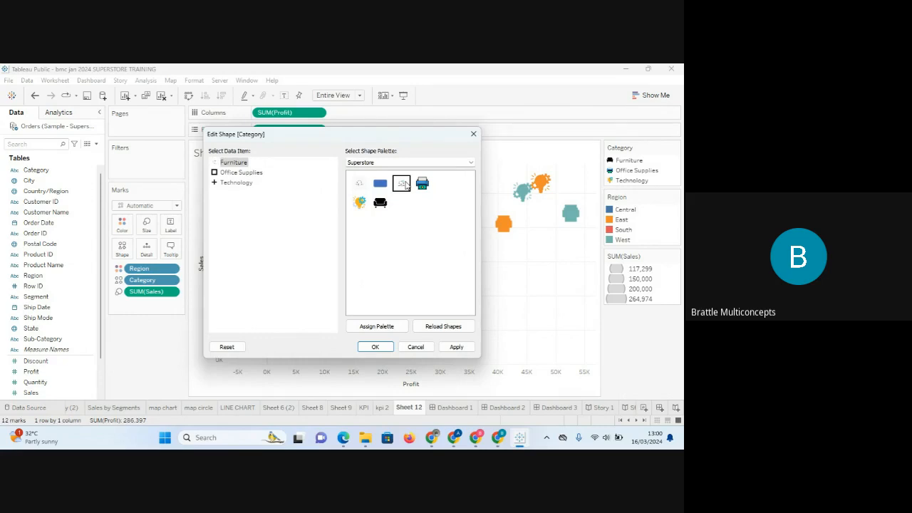
click(242, 176)
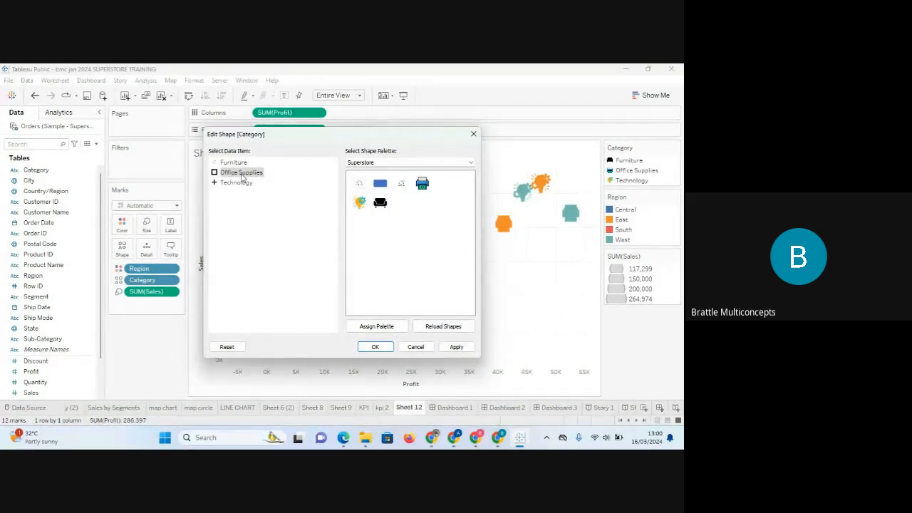
click(240, 184)
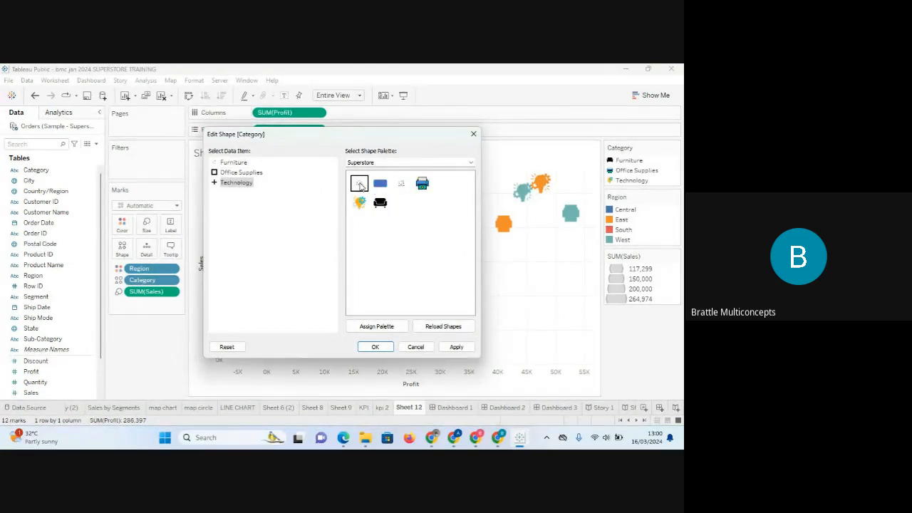
click(248, 173)
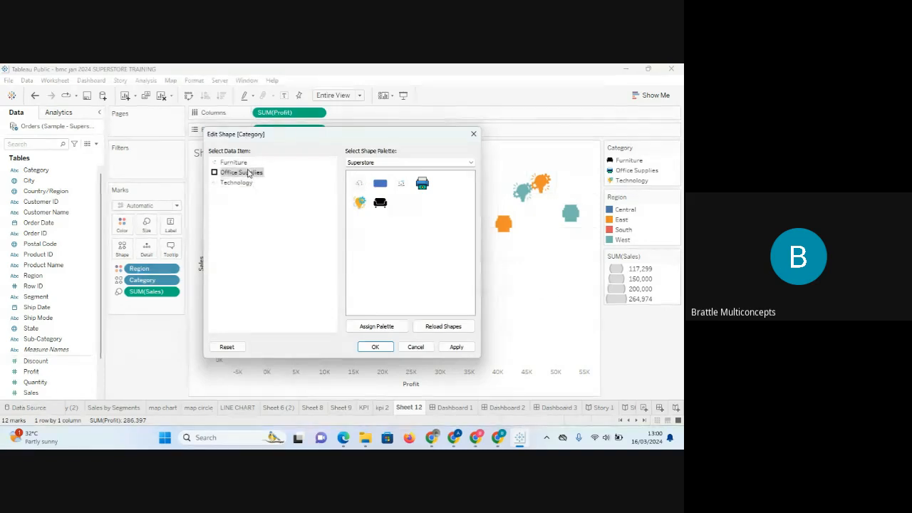
click(422, 184)
click(453, 347)
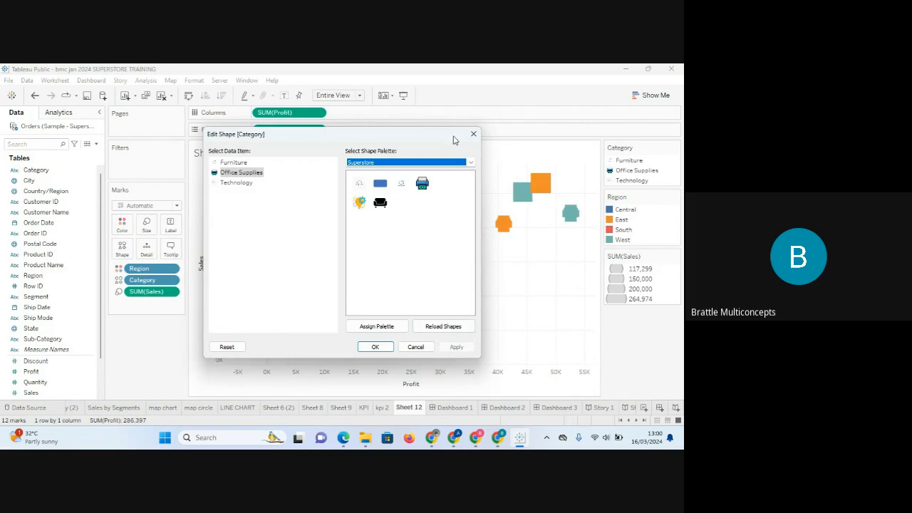
- Move the shape editor off the chart, then select the other logo image for Furniture again and apply it
drag(427, 139, 580, 157)
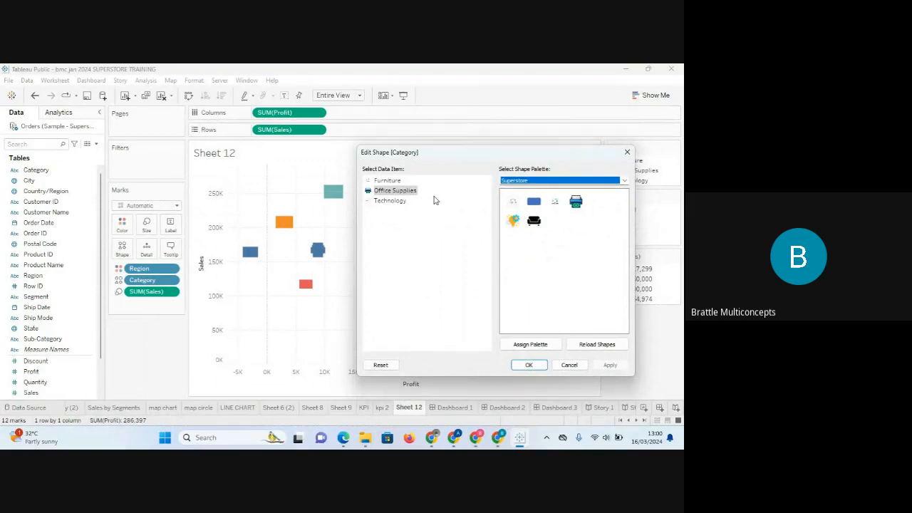
click(393, 182)
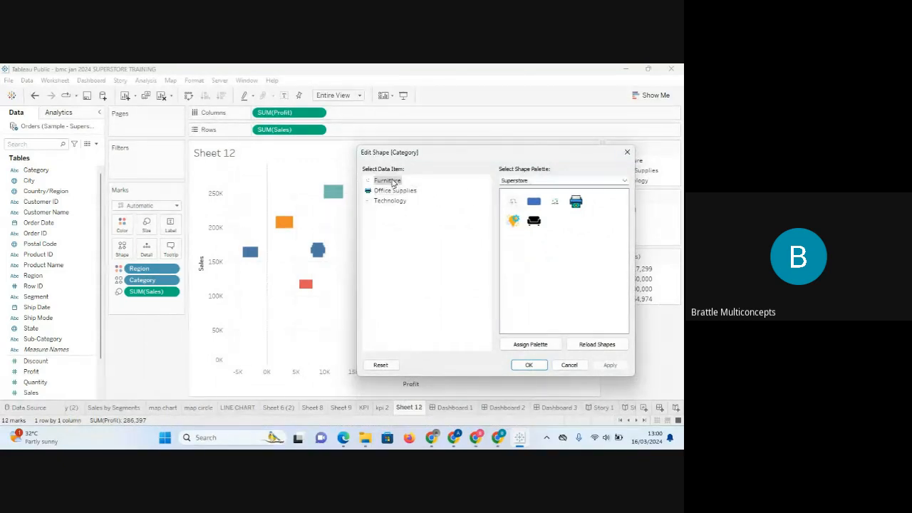
click(555, 202)
click(610, 365)
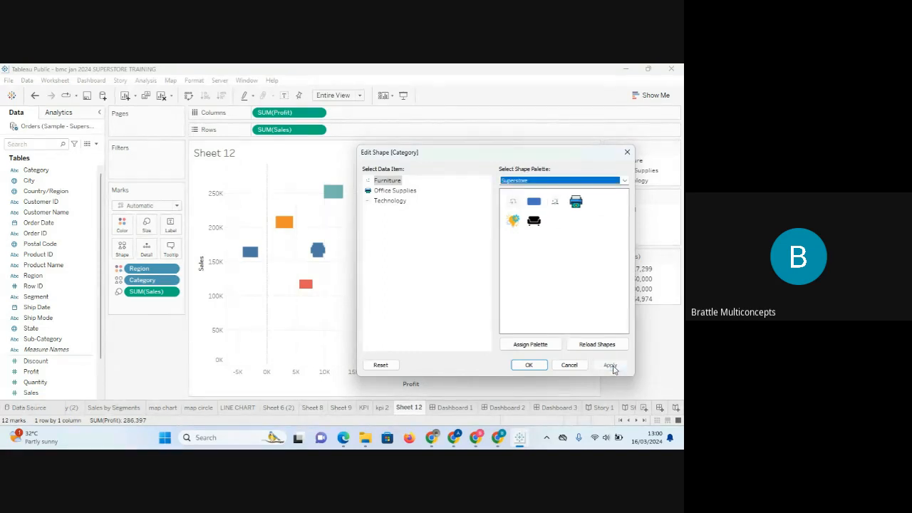
click(555, 203)
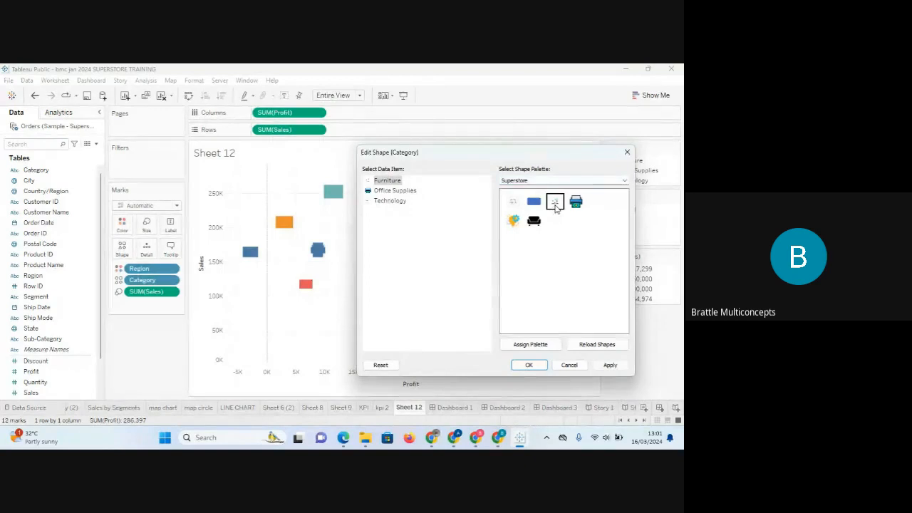
click(606, 366)
- Try the sofa and printer shapes on Office Supplies, assign the whole Superstore palette to the categories and accept the shapes
click(520, 349)
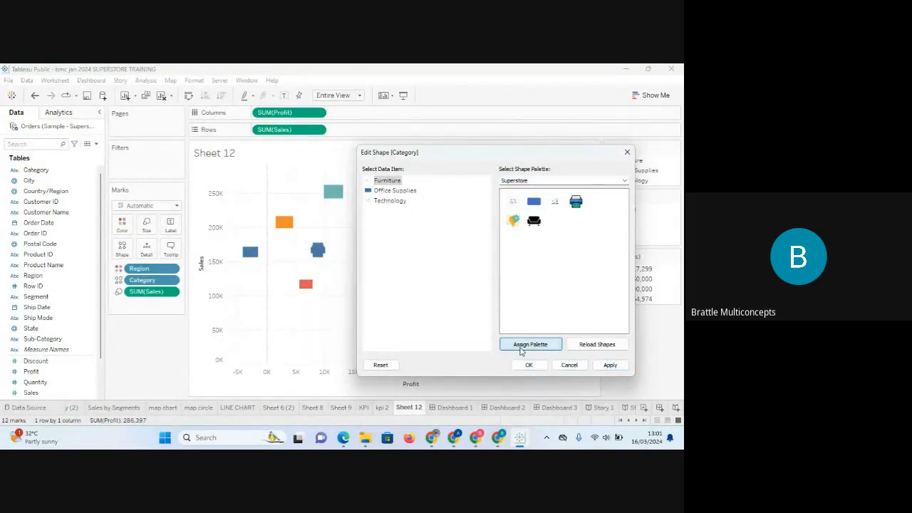
click(401, 192)
click(534, 221)
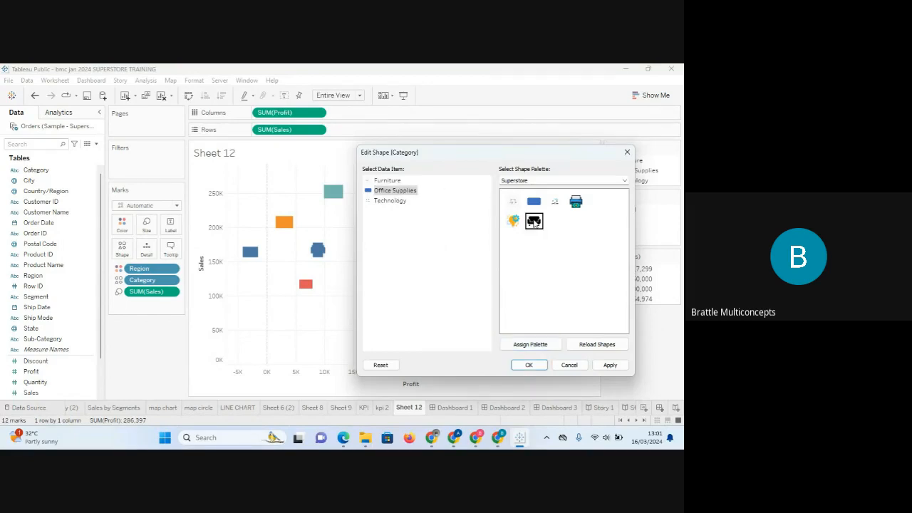
click(577, 207)
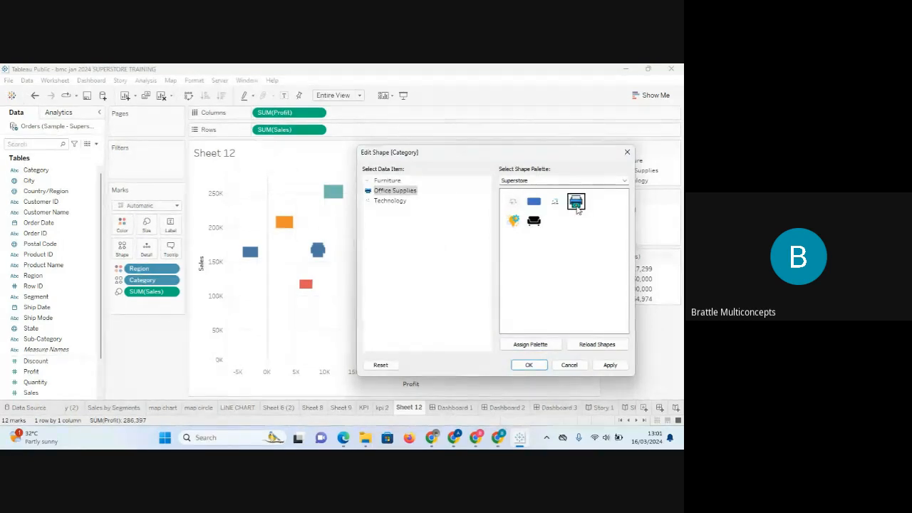
click(537, 345)
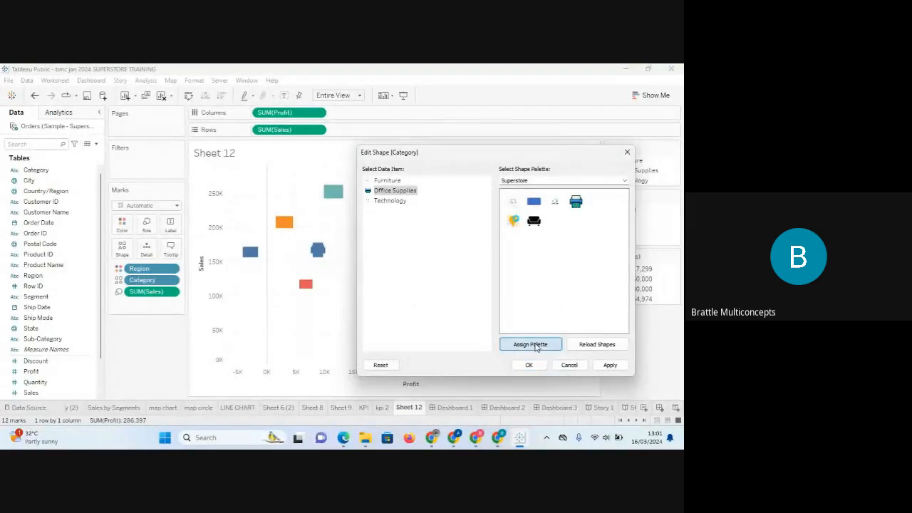
click(610, 365)
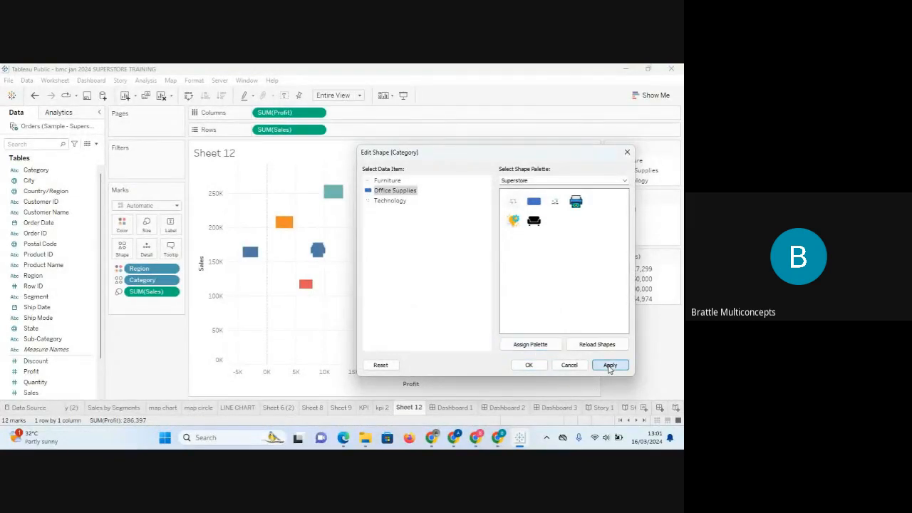
click(536, 367)
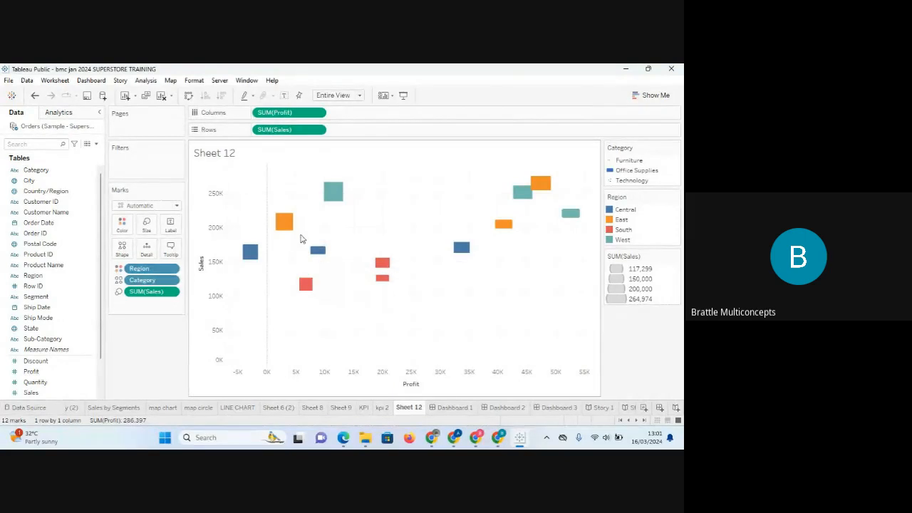
- Undo the recent Category shape changes to restore the sofa, printer and light bulb shapes at their enlarged size
key(ctrl+z)
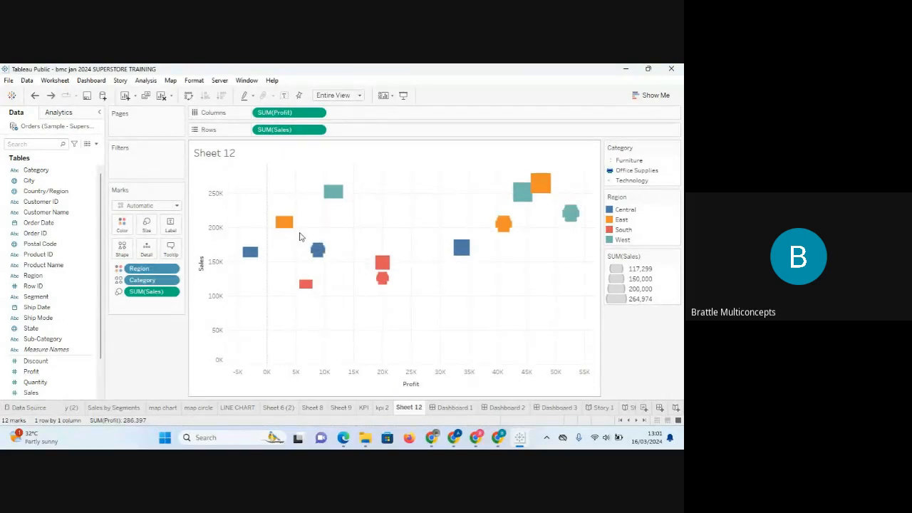
key(ctrl+y)
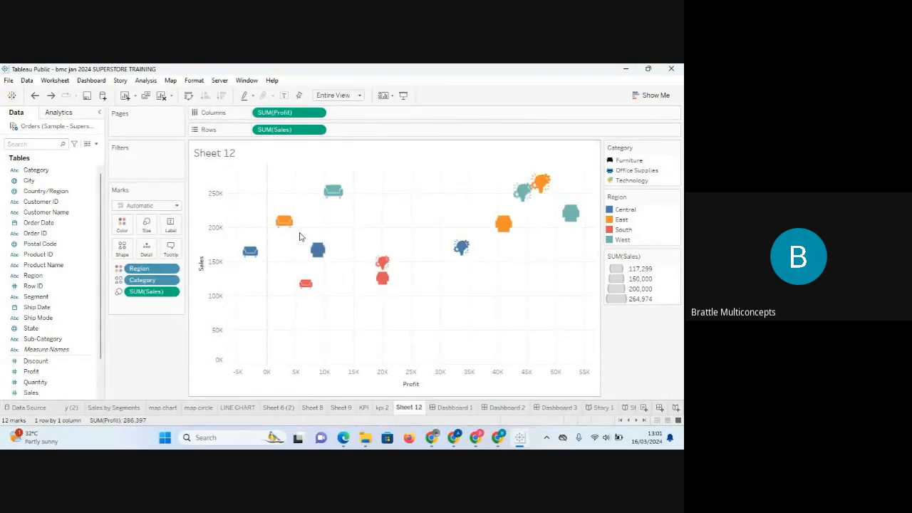
key(ctrl+z)
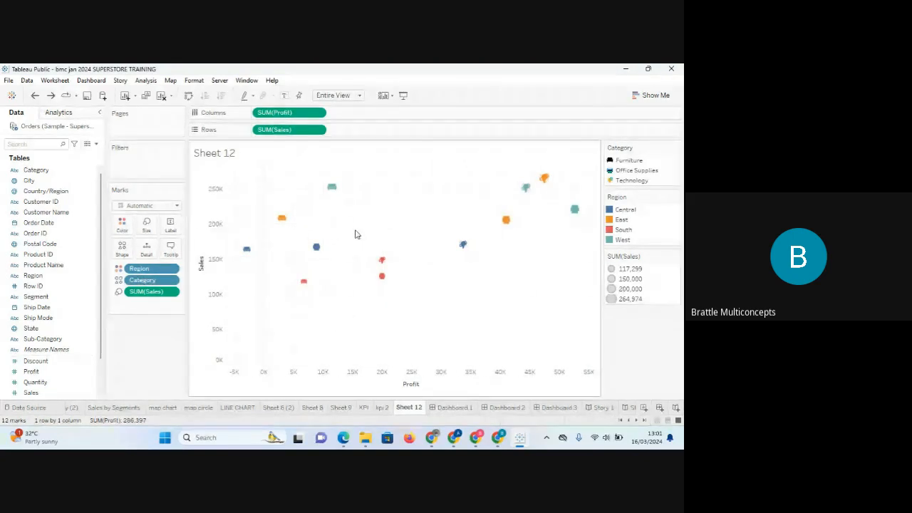
key(ctrl+y)
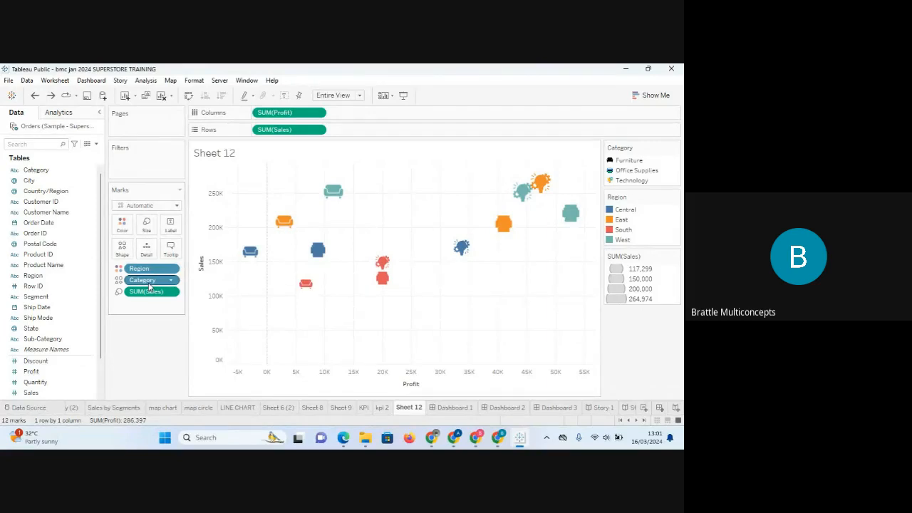
- Remove Region and SUM(Sales) from the marks, keeping only Category, and page the view by year of Order Date
drag(146, 282, 128, 356)
drag(139, 268, 135, 349)
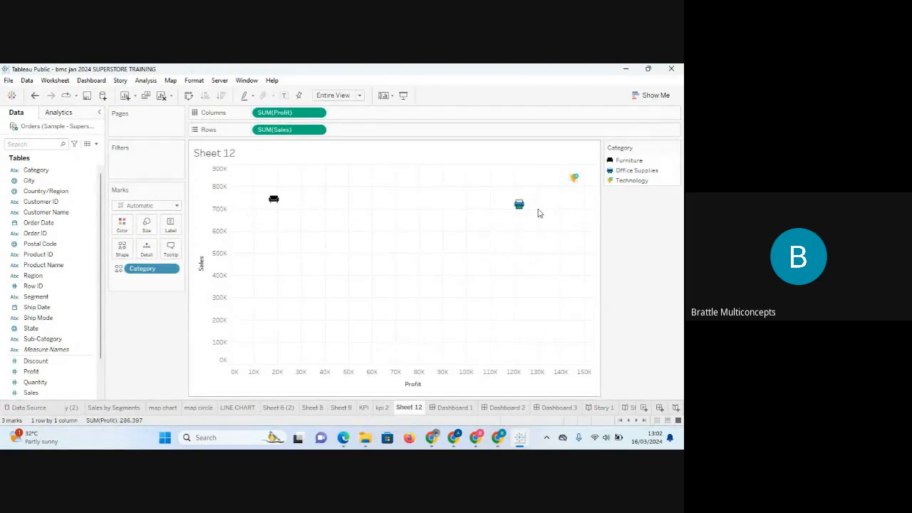
click(59, 225)
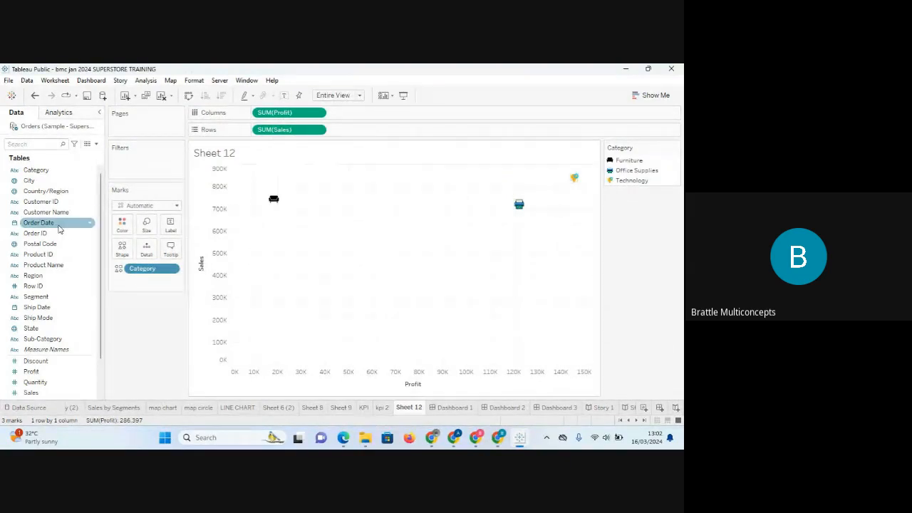
drag(48, 226, 141, 127)
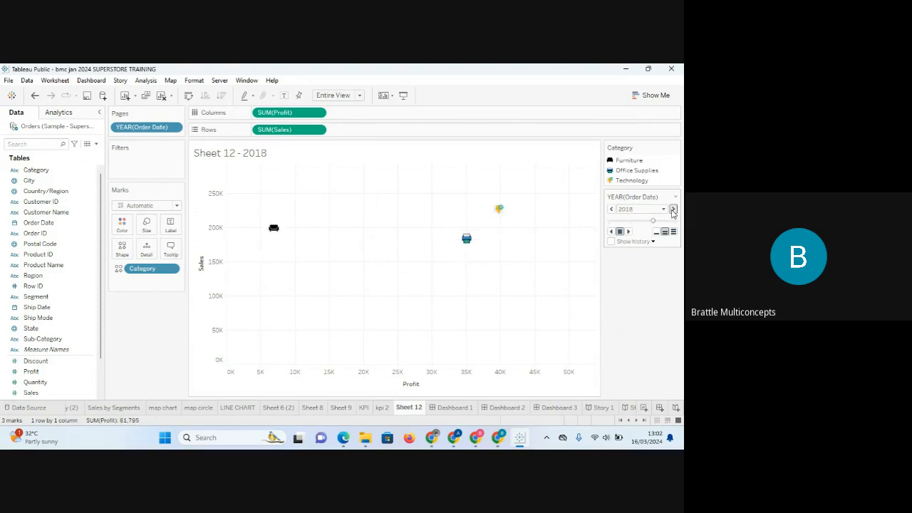
- Page the scatter plot forward to 2019 and back year by year to 2016
click(672, 211)
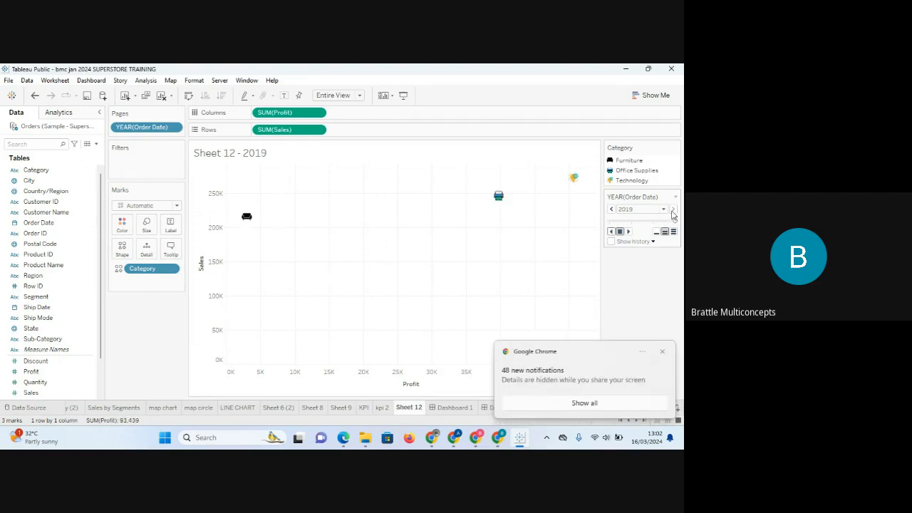
click(611, 210)
click(612, 209)
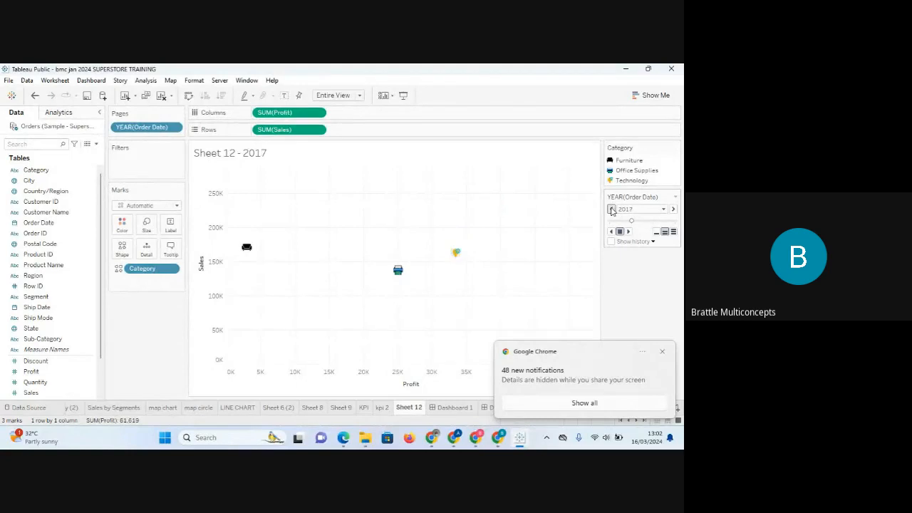
click(611, 209)
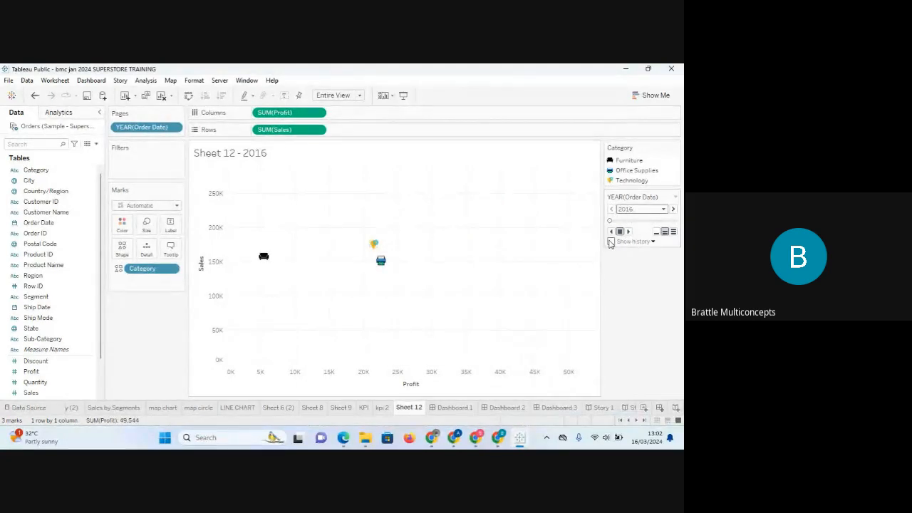
- Turn on the page history and advance the Order Date year from 2016 to 2019
click(611, 241)
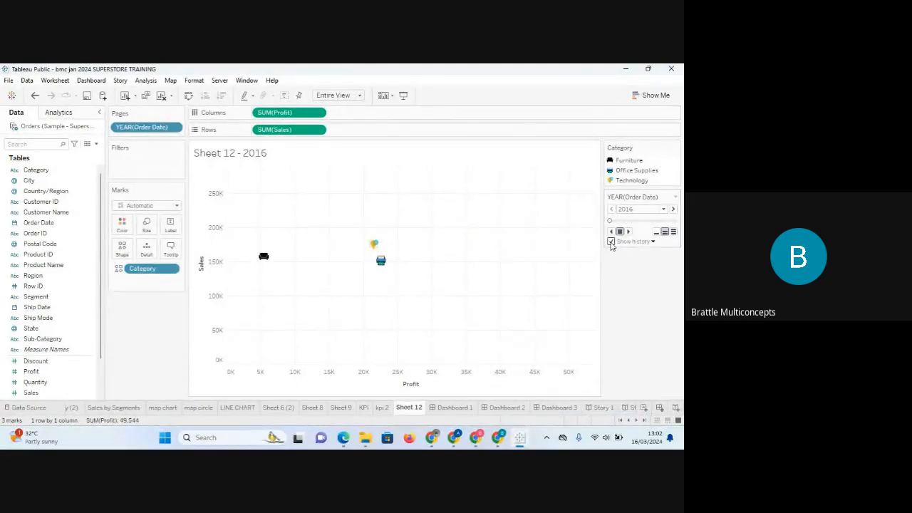
click(674, 209)
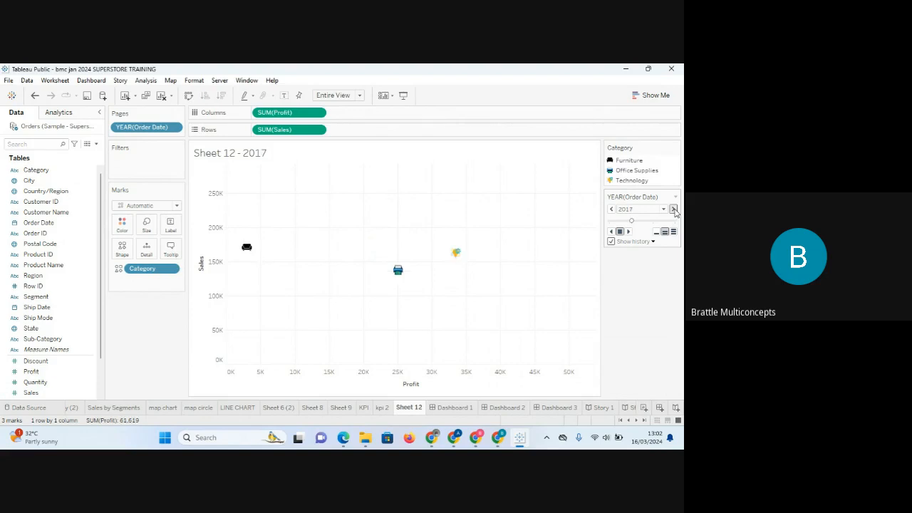
click(673, 210)
click(673, 209)
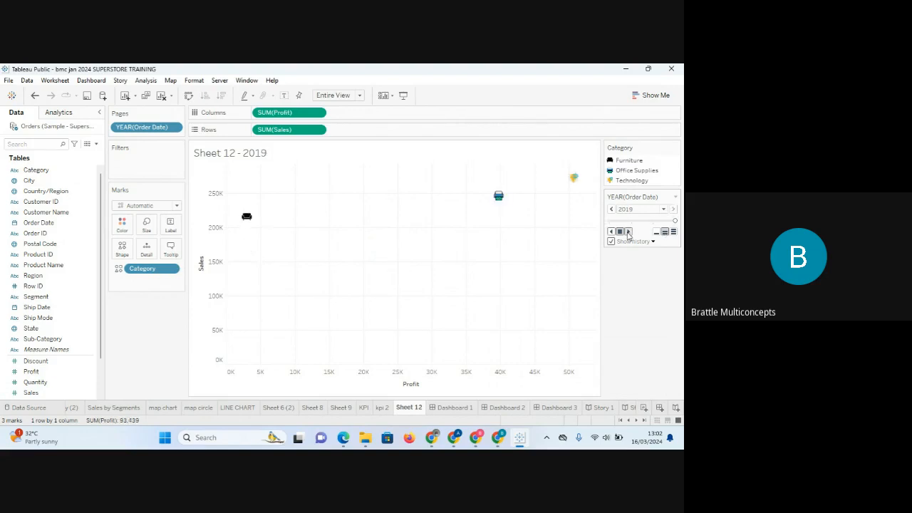
- Look through the Order Date page control's card options and open its list of years
click(675, 197)
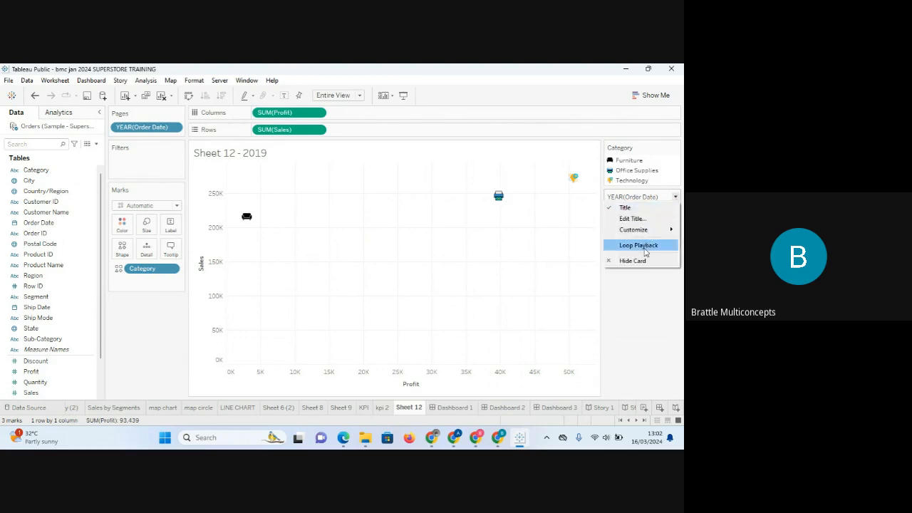
click(655, 302)
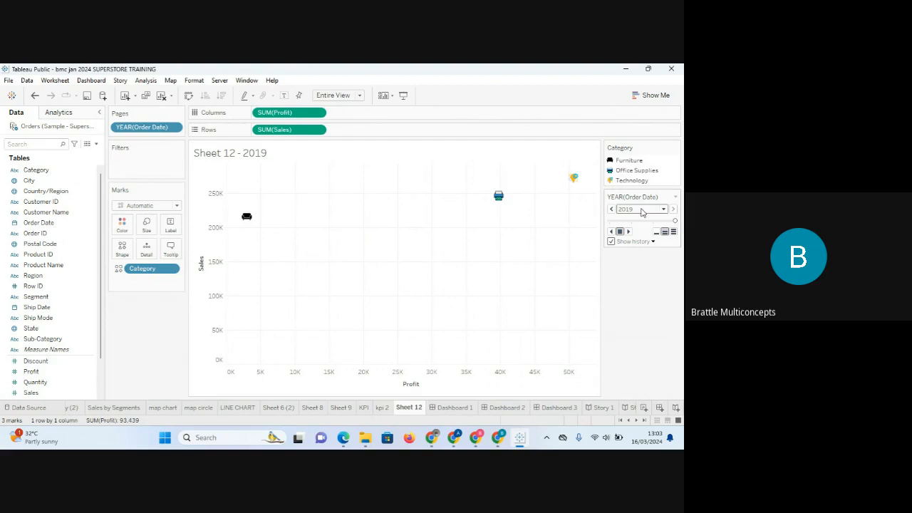
click(664, 210)
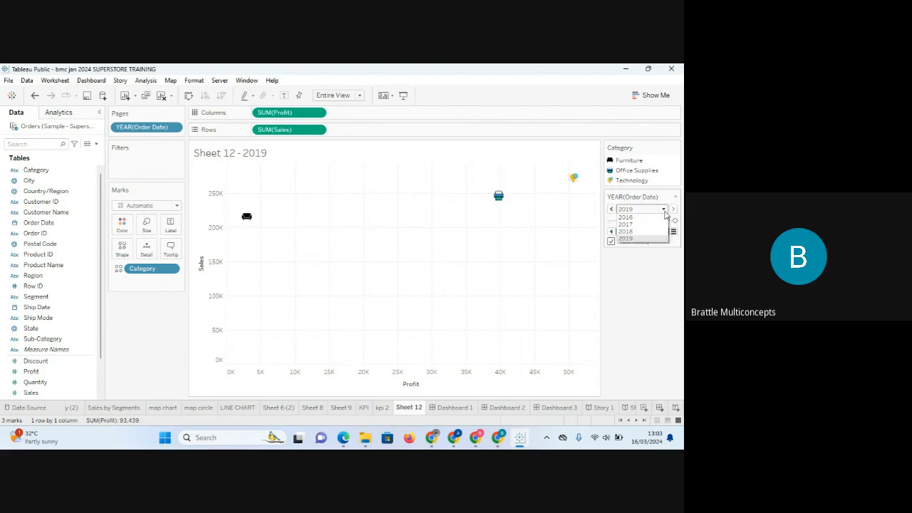
- Move the Order Date year page back to 2016 and set the page playback speed to fast
click(665, 211)
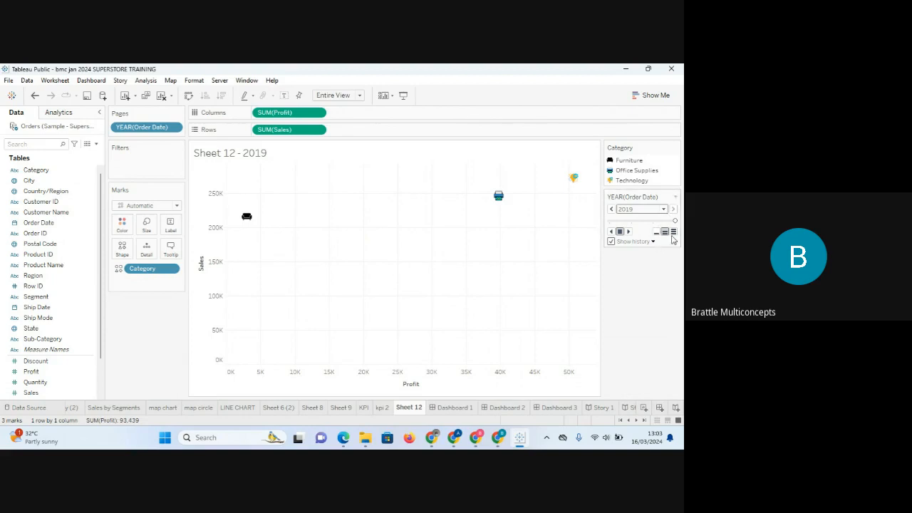
click(675, 197)
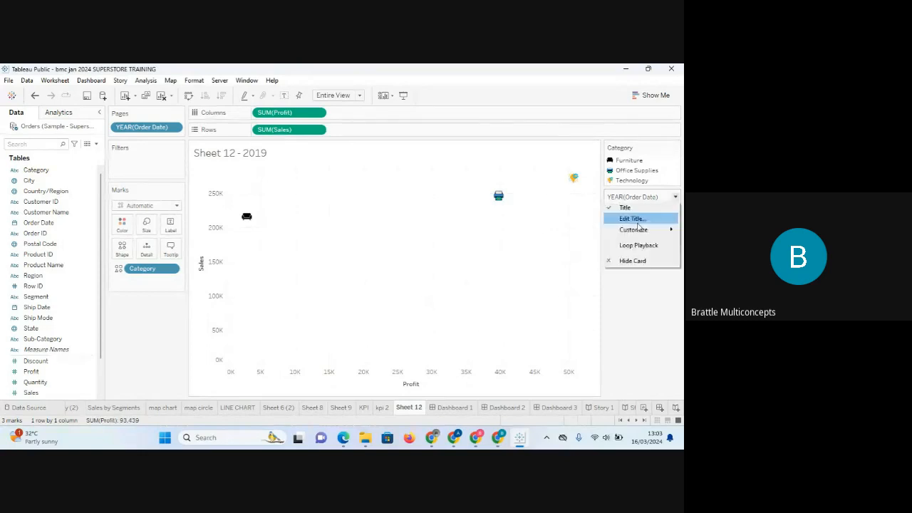
drag(638, 222, 611, 220)
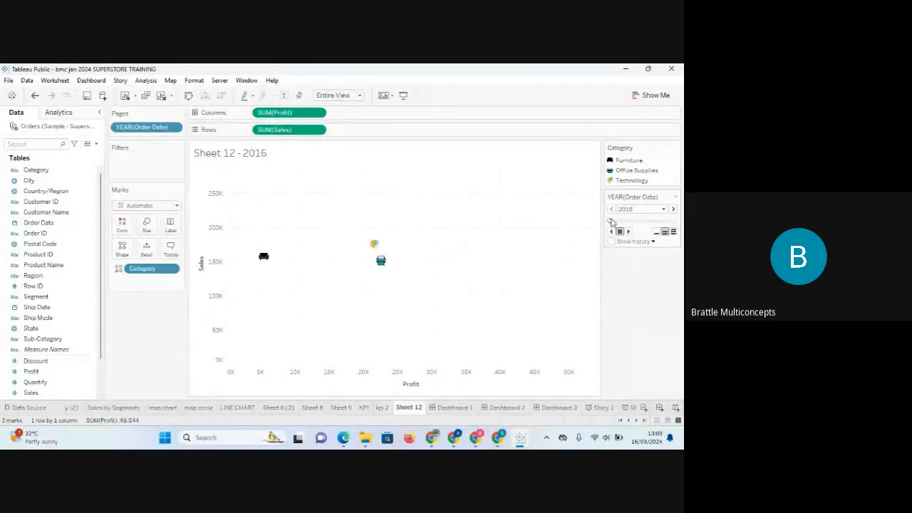
click(672, 232)
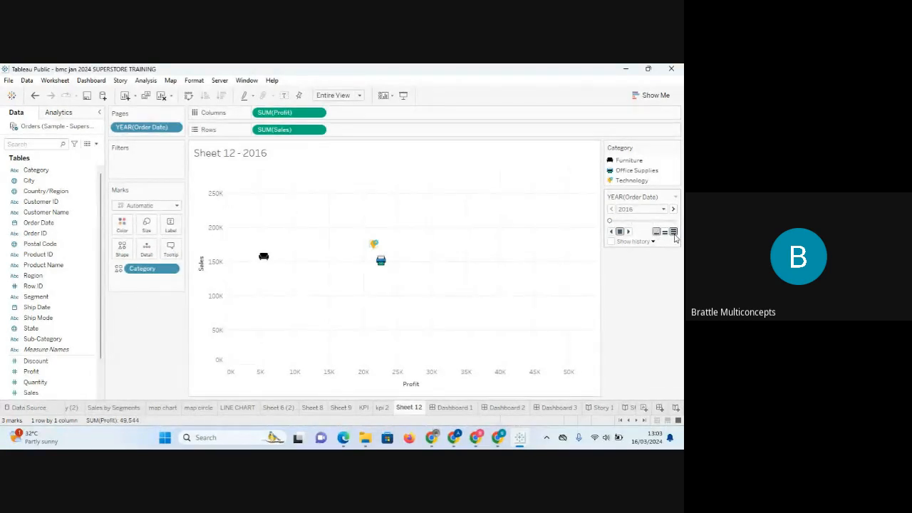
- Enable page history for all marks and display both marks and trails
click(652, 242)
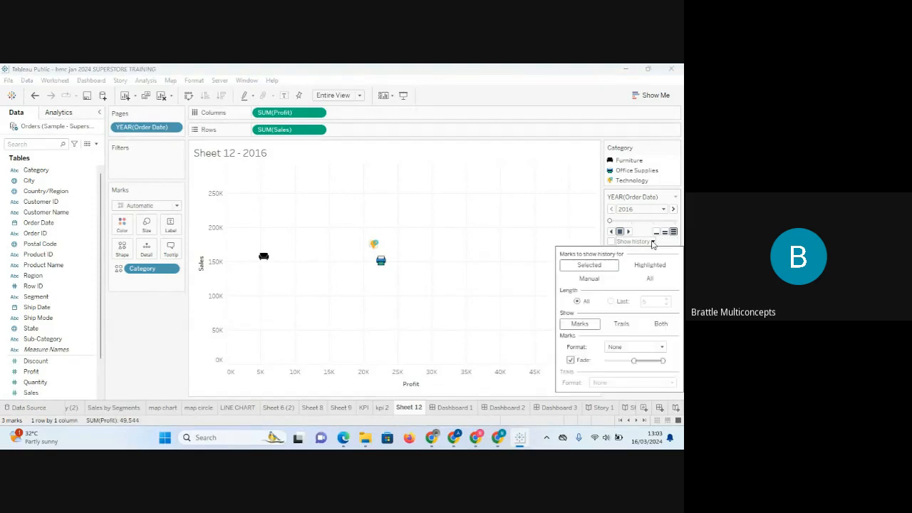
click(653, 241)
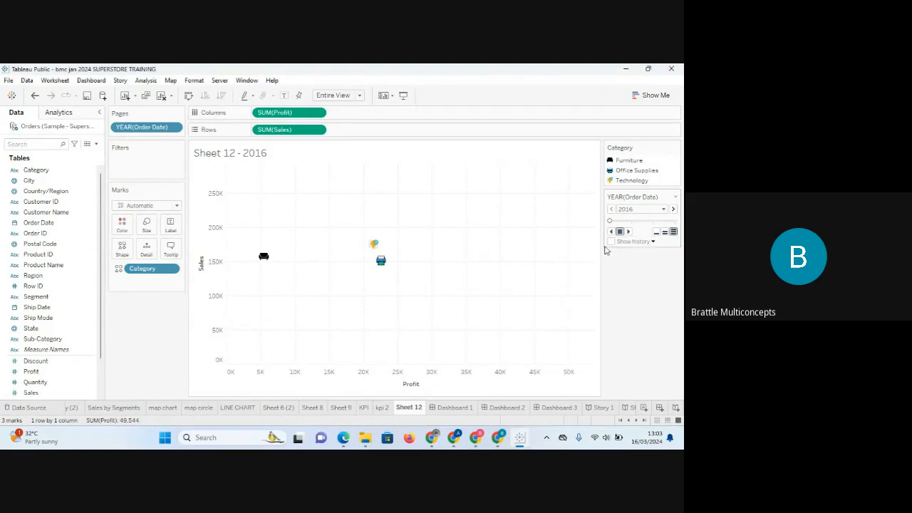
click(652, 243)
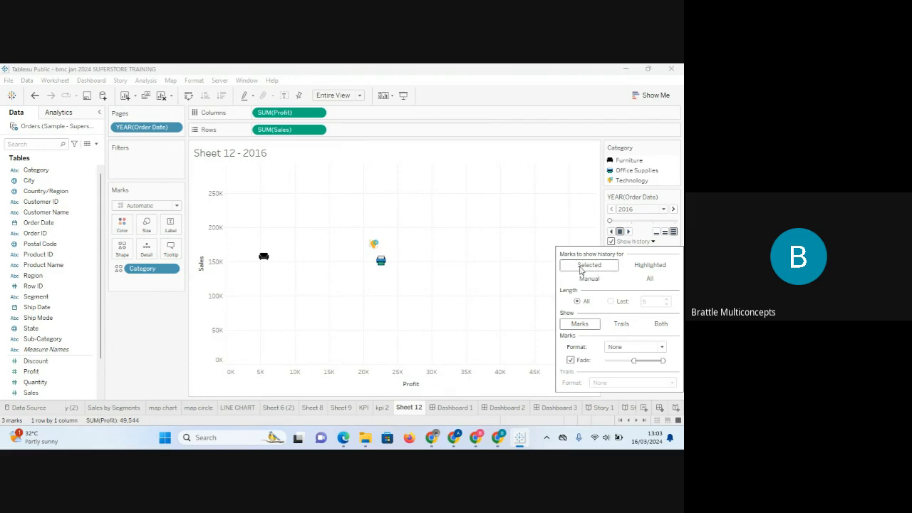
click(650, 279)
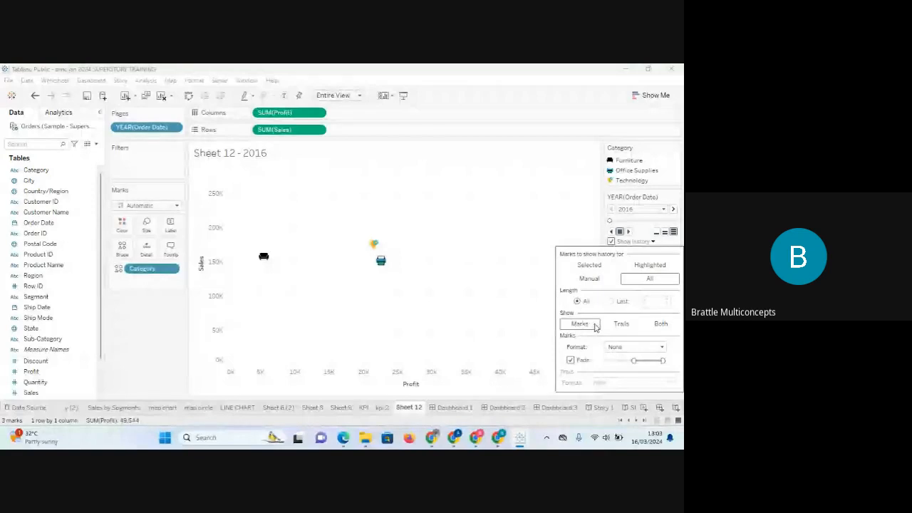
click(660, 324)
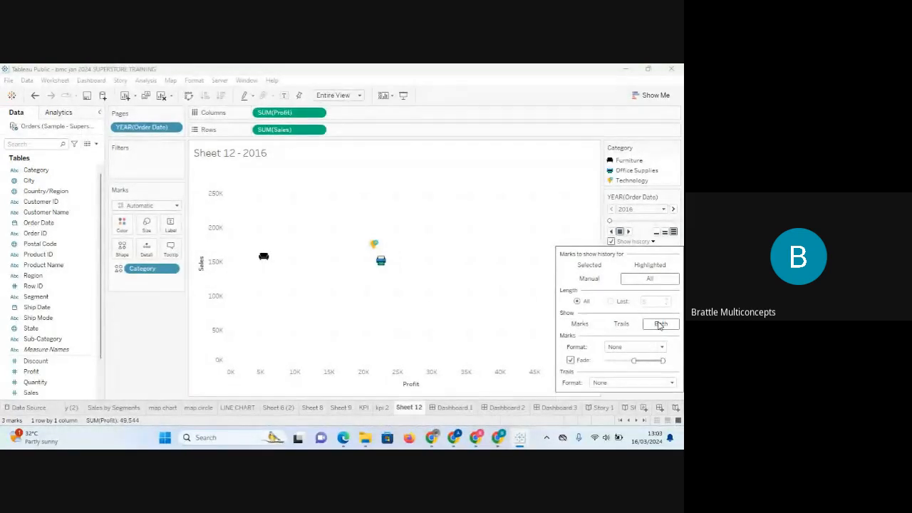
- Set the history marks' format colour to black and view the trail format options
click(662, 347)
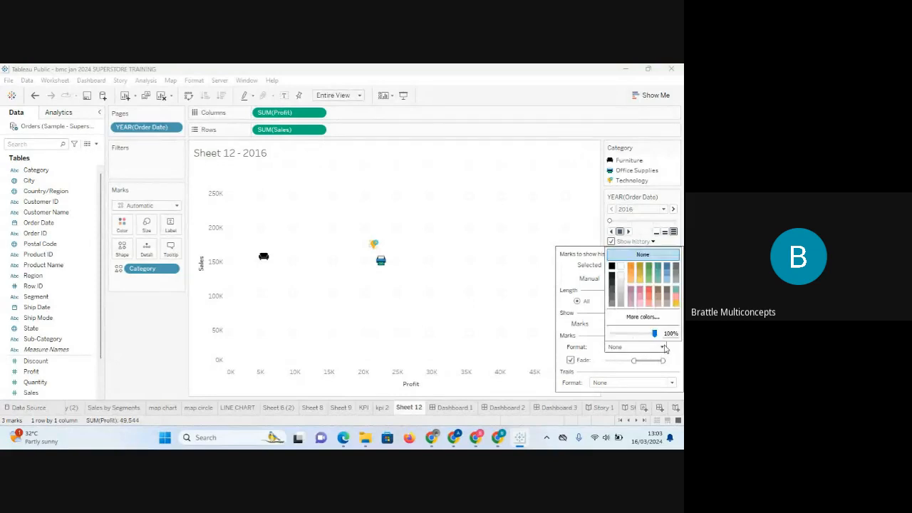
click(612, 268)
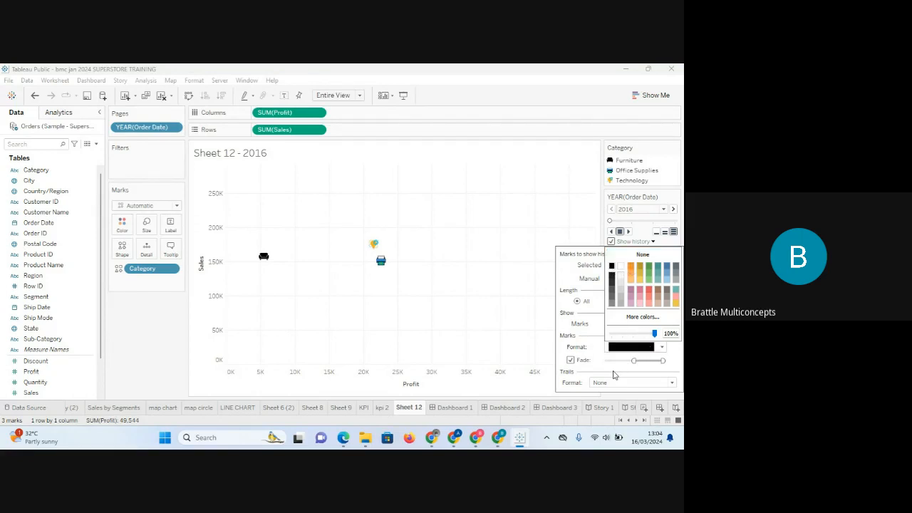
click(613, 374)
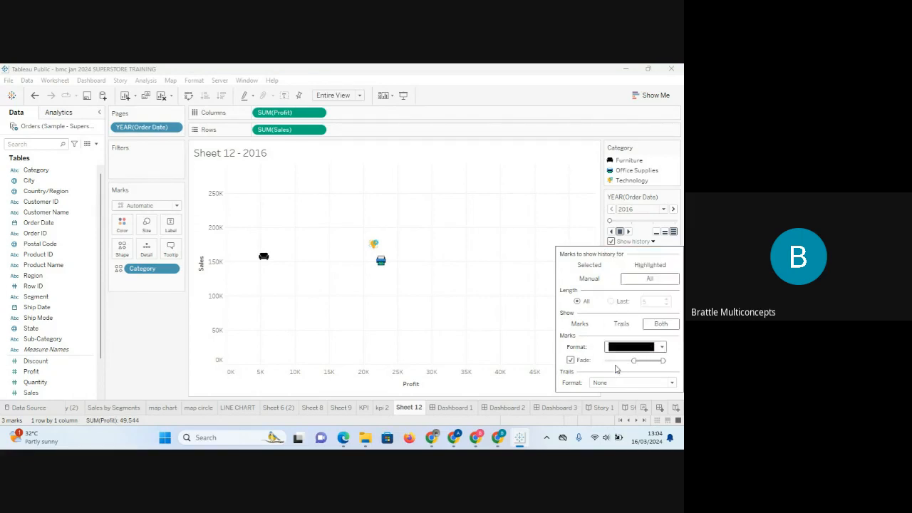
click(671, 383)
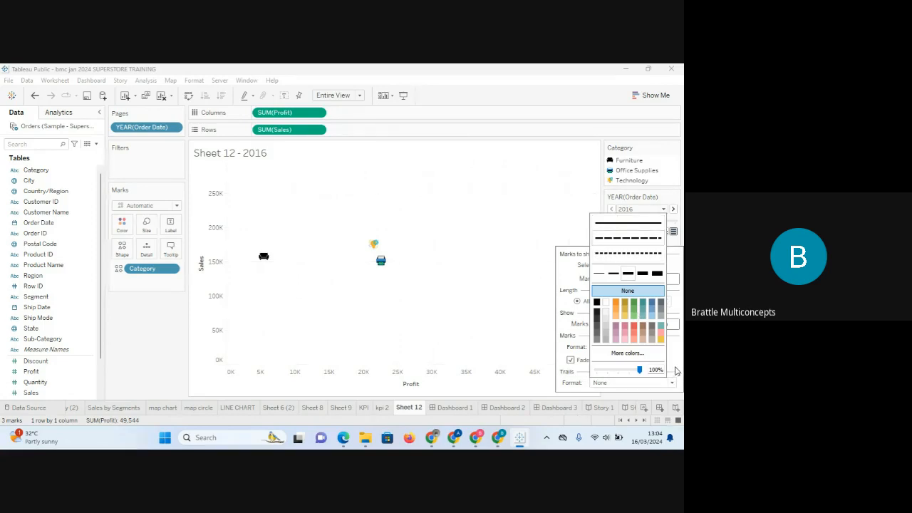
click(573, 230)
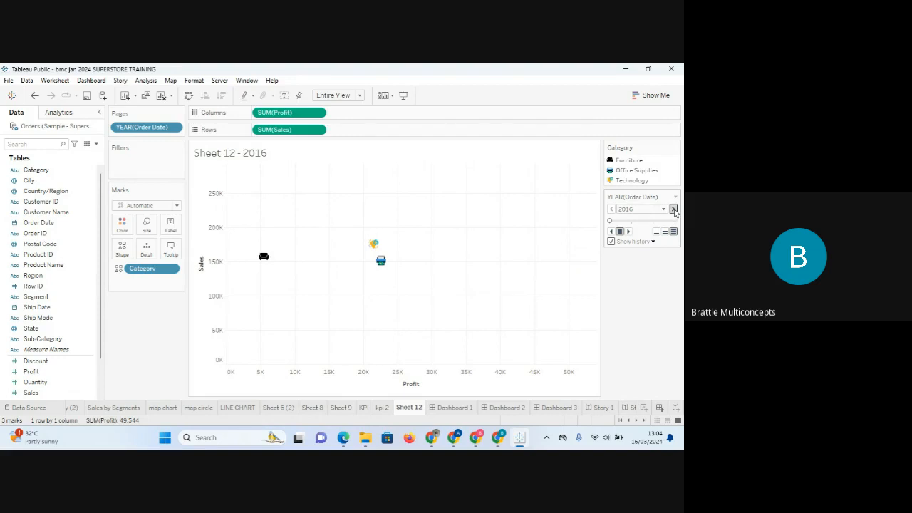
- Step the chart between 2016 and 2017, and inspect the category marks' details on the 2017 page
click(673, 209)
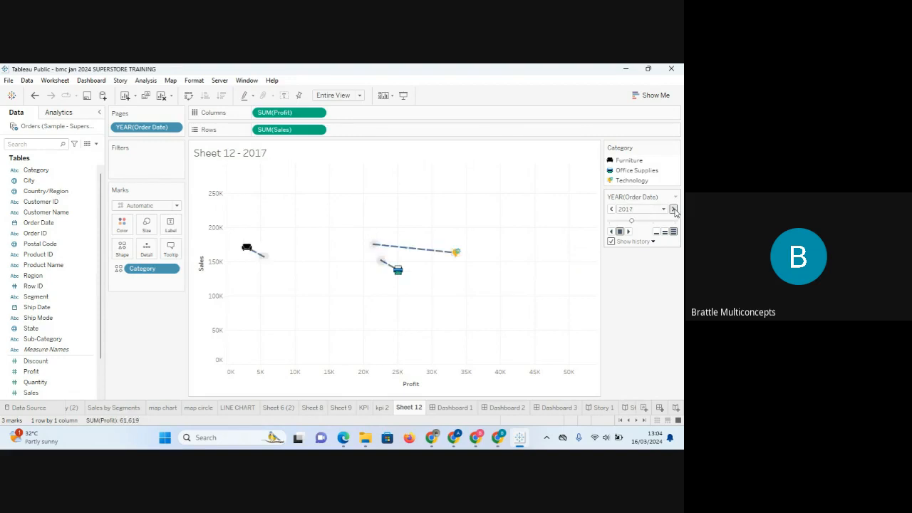
click(611, 209)
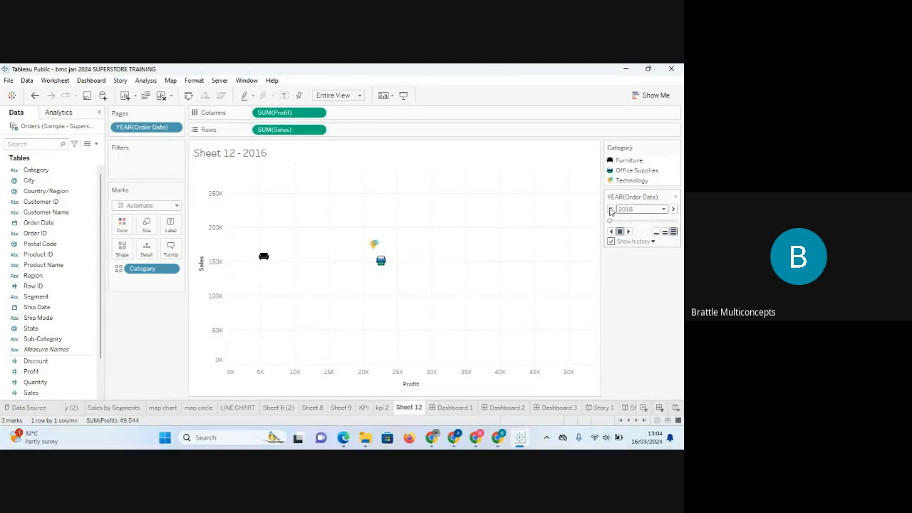
click(673, 209)
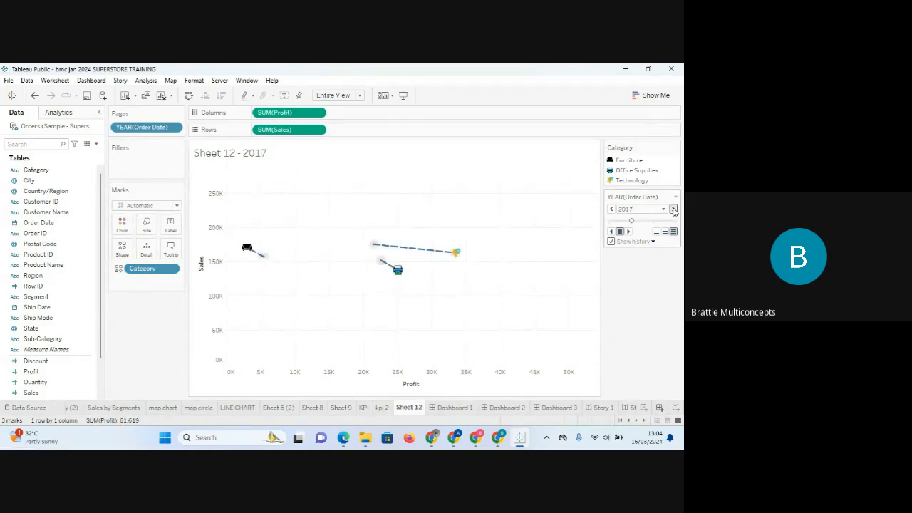
mouse_move(263, 260)
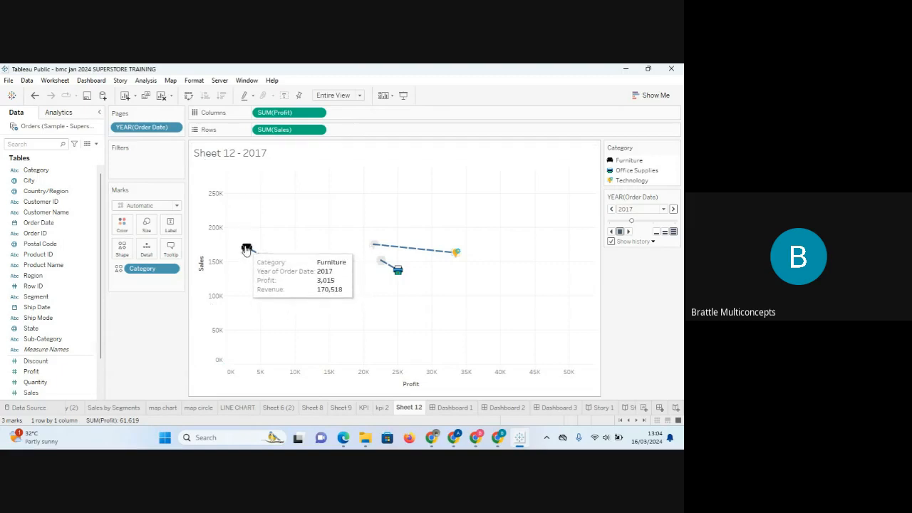
mouse_move(379, 259)
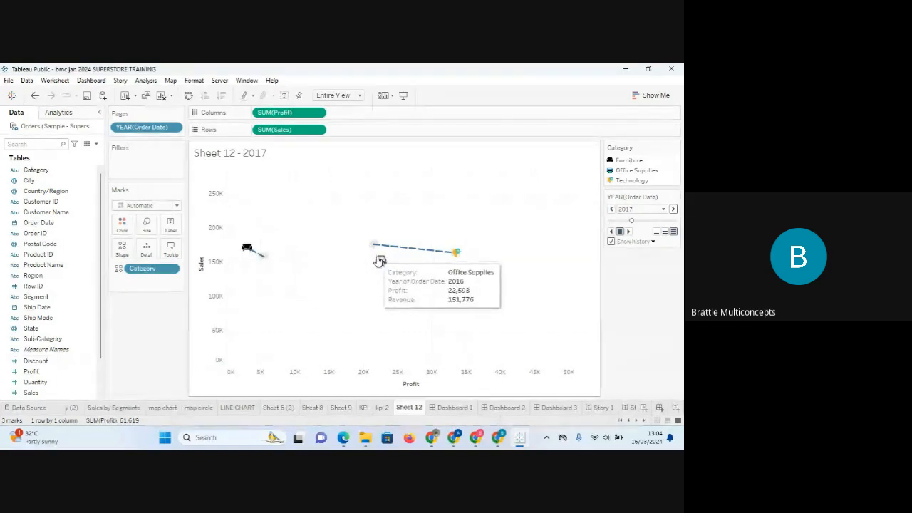
mouse_move(403, 274)
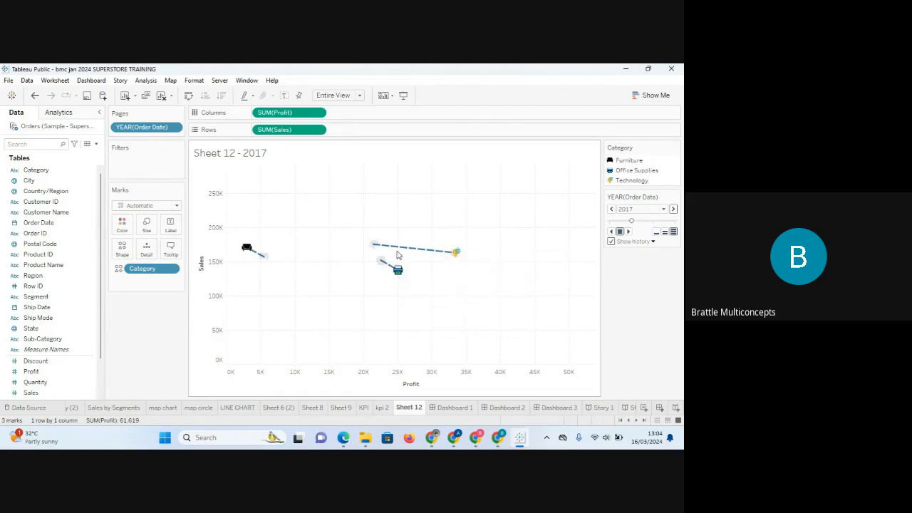
mouse_move(452, 258)
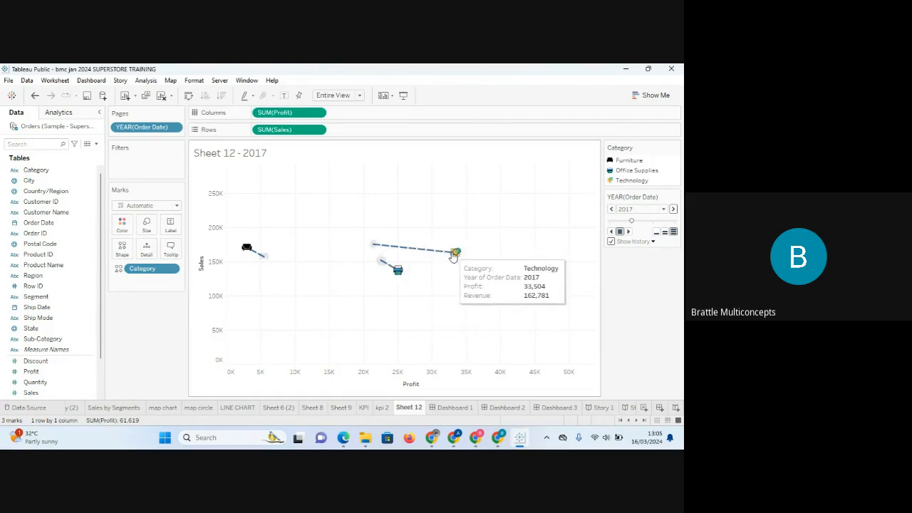
- Advance the chart through 2018 to 2019 and dismiss the browser notification
click(674, 209)
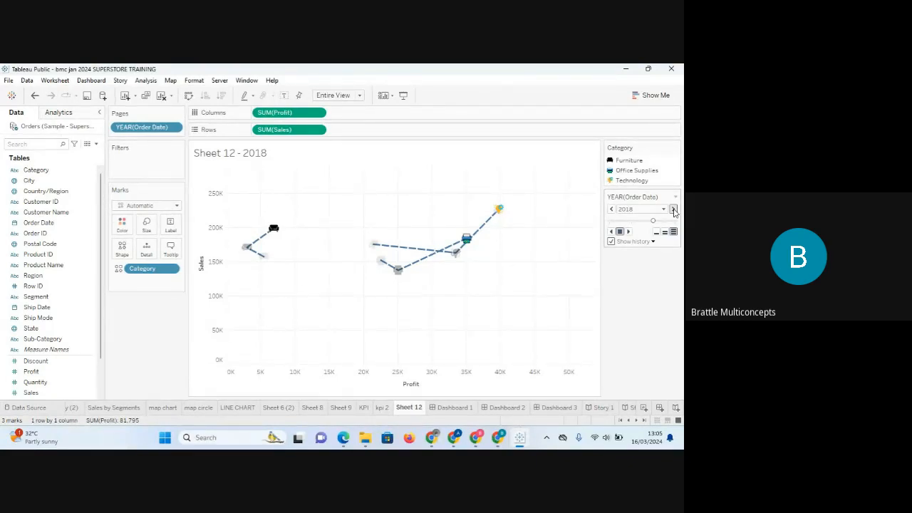
click(673, 209)
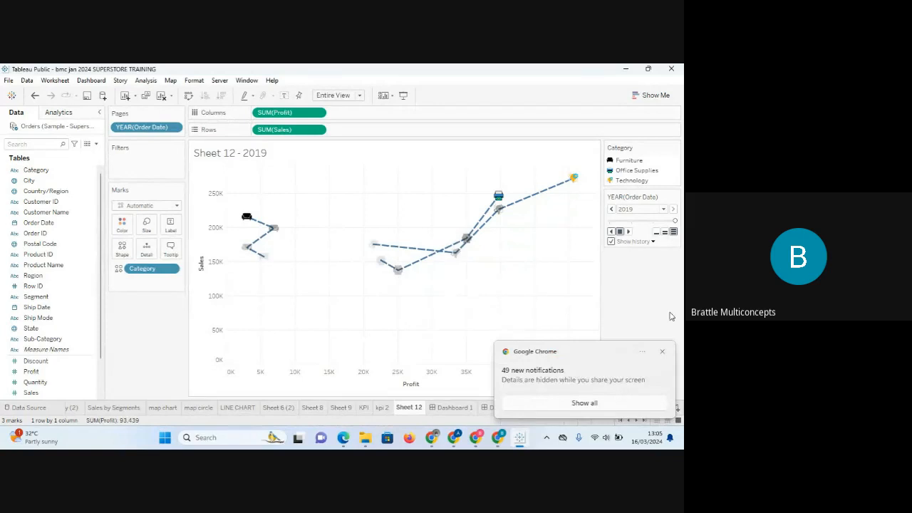
click(662, 352)
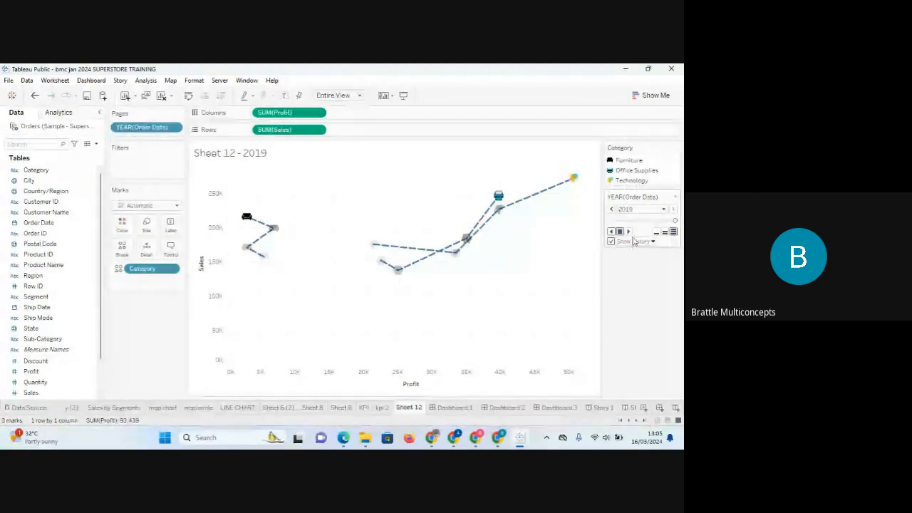
- Step back to 2018, and play the year animation forward, backward to 2016, and forward again to 2019
click(611, 208)
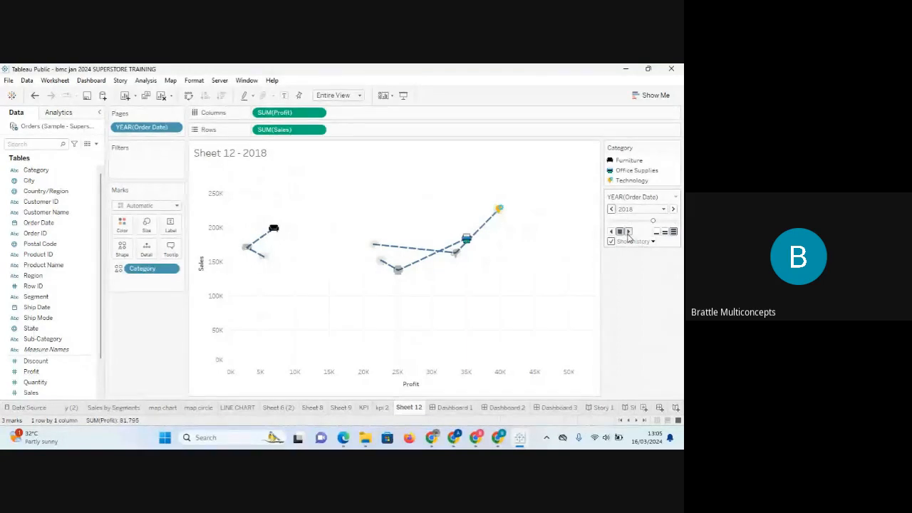
click(628, 233)
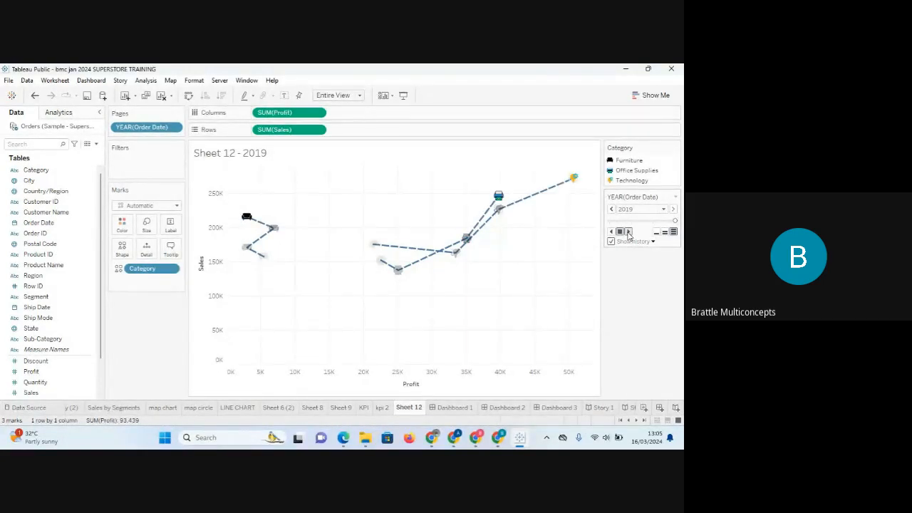
click(612, 233)
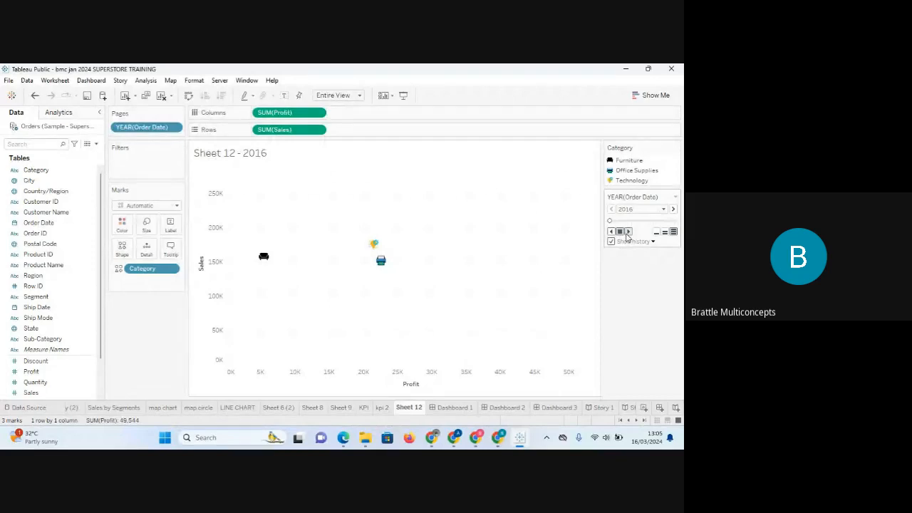
click(627, 232)
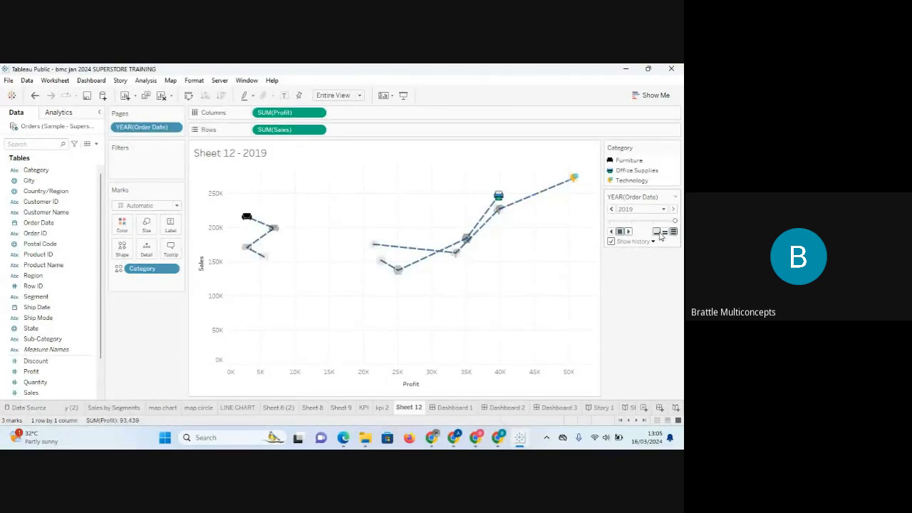
- Set the page playback speed to slow and replay the year animation in both directions between 2016 and 2019
click(656, 232)
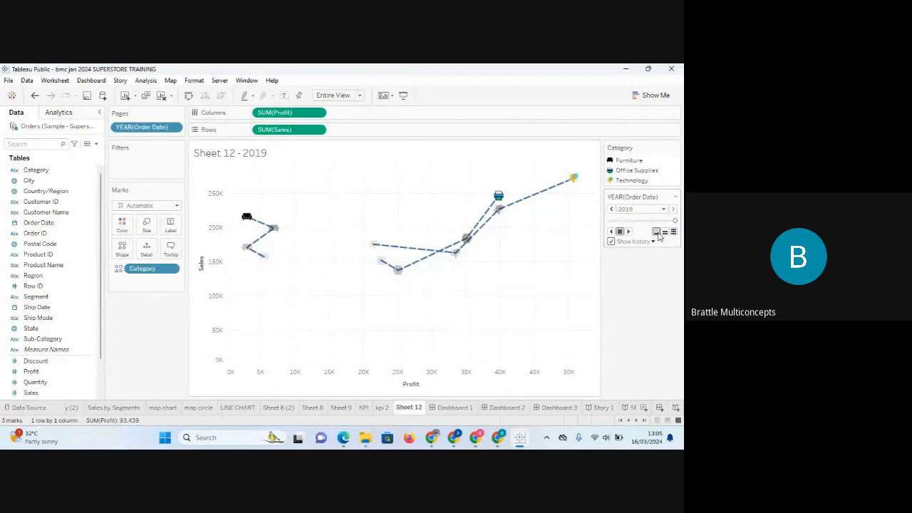
triple_click(611, 212)
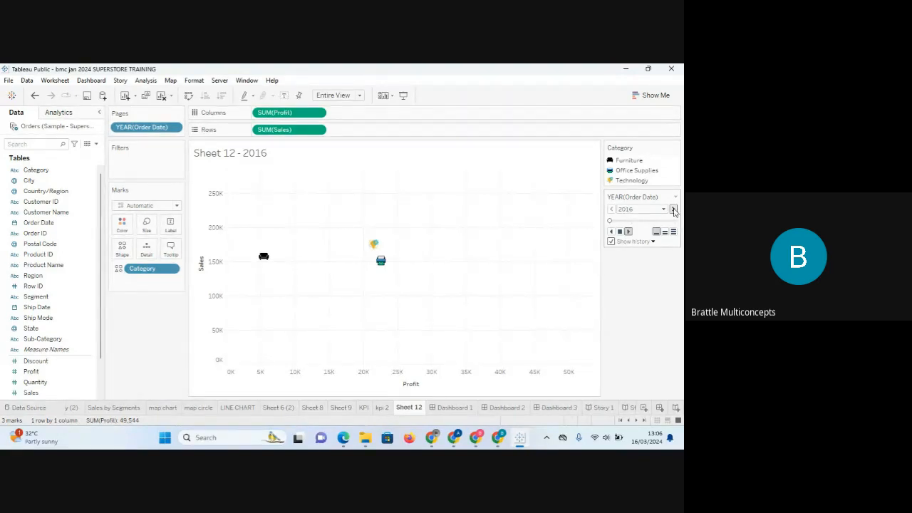
click(628, 232)
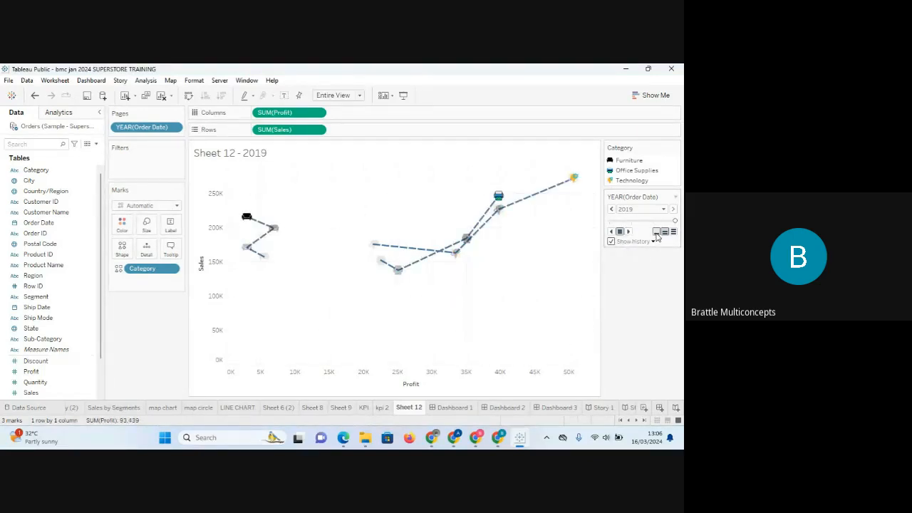
click(611, 233)
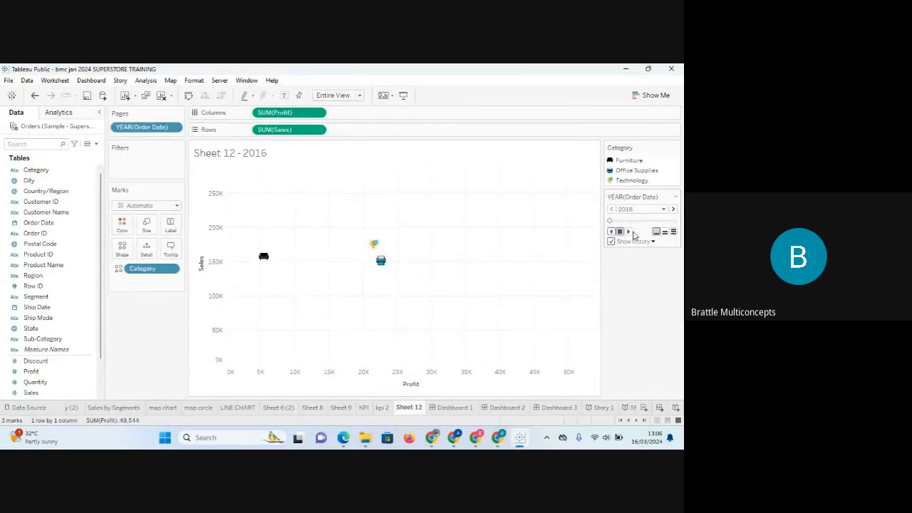
click(628, 232)
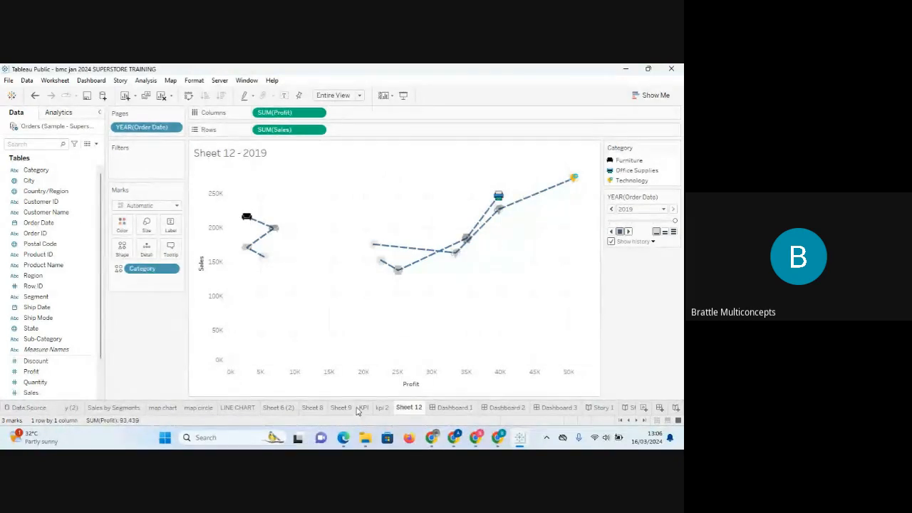
- Look through the heat map, line chart, map circle and KPI worksheets, ending on the Top 10 Customers chart in Sheet 9
click(311, 408)
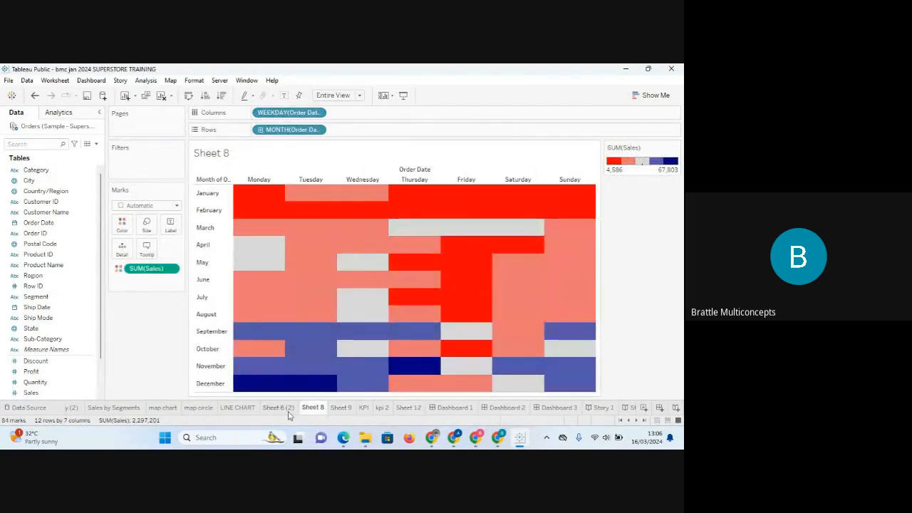
click(278, 408)
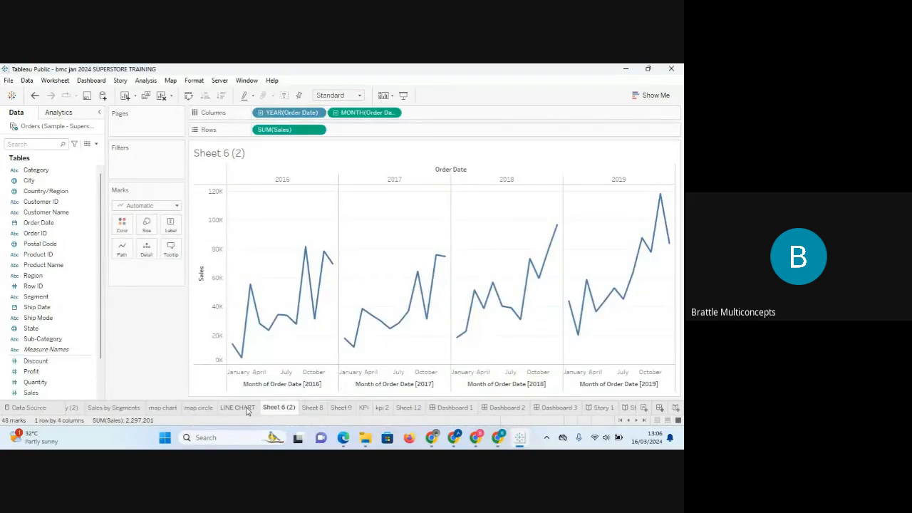
click(246, 408)
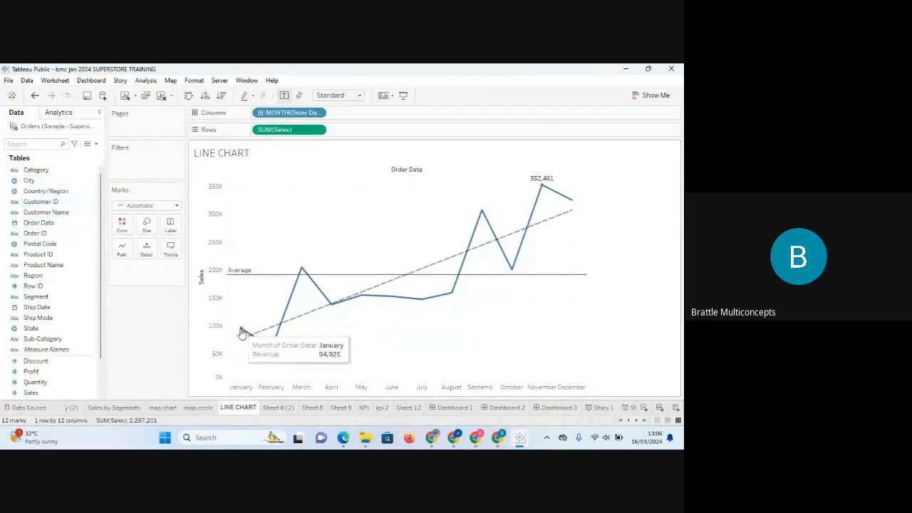
click(199, 408)
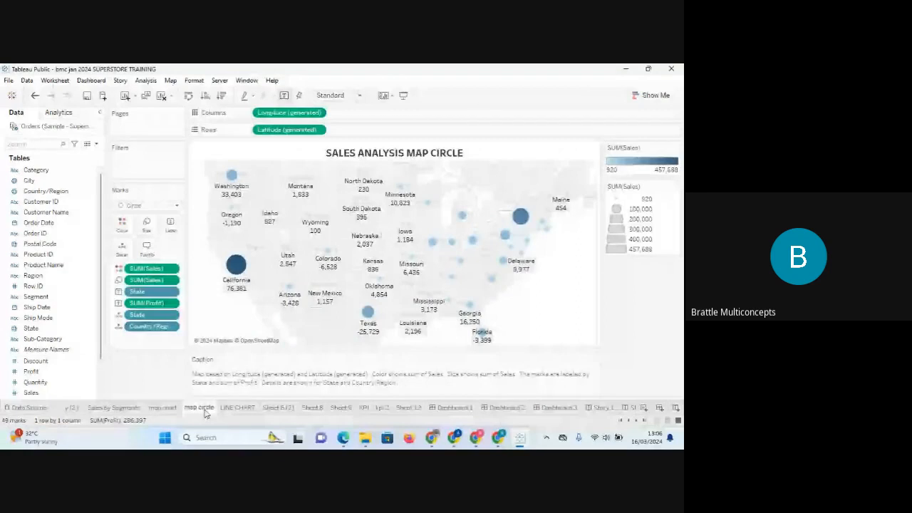
click(235, 409)
click(279, 409)
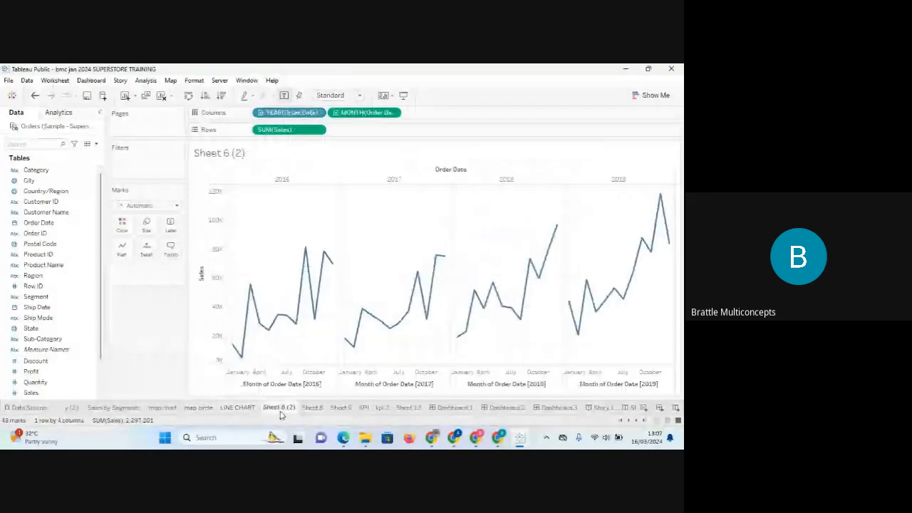
click(312, 408)
click(340, 407)
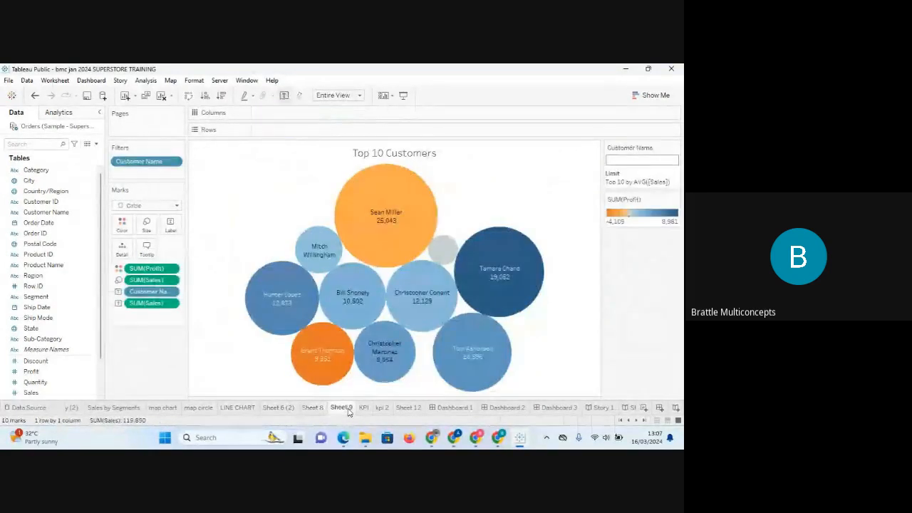
click(364, 407)
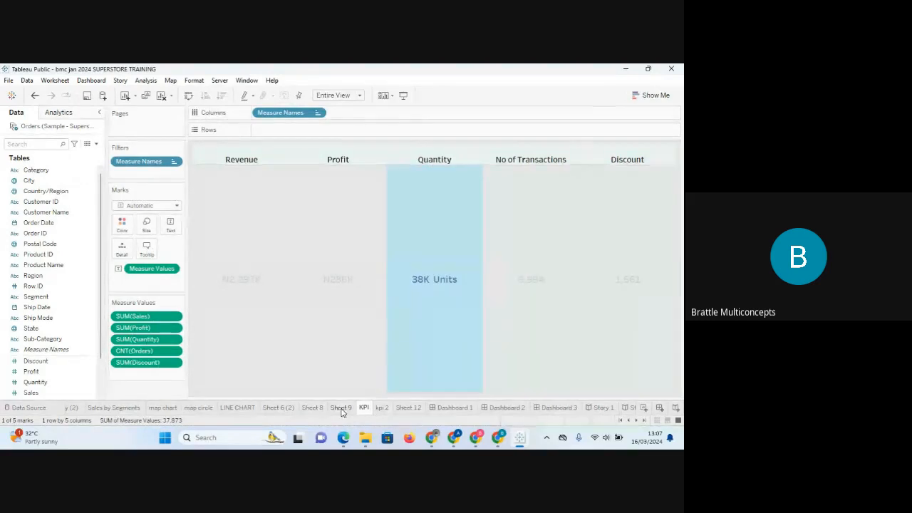
click(341, 411)
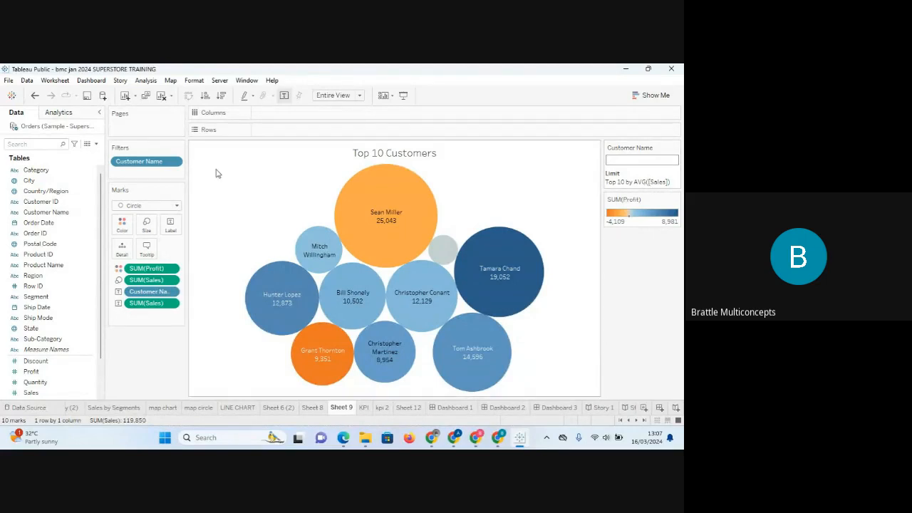
click(174, 162)
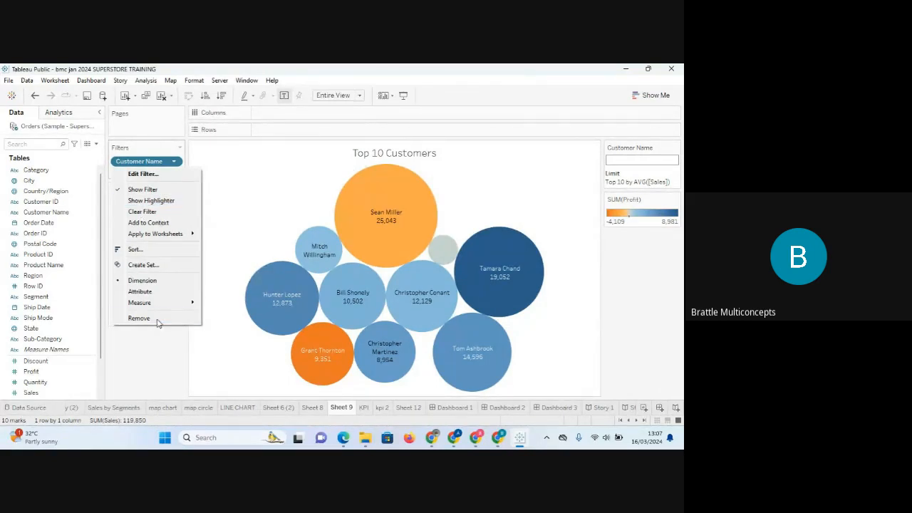
click(168, 362)
click(38, 171)
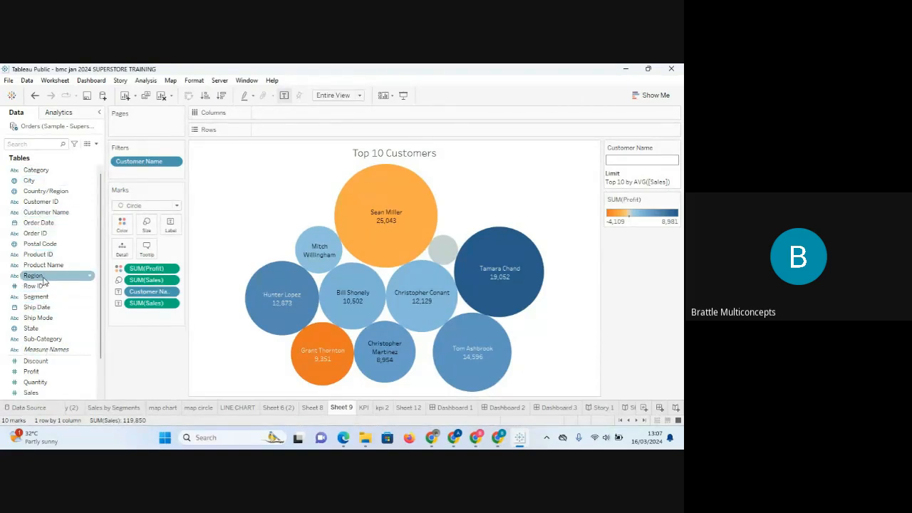
- Filter the Top 10 Customers chart by Region with all four regions included, and display the Region filter beside the chart
drag(43, 277, 143, 175)
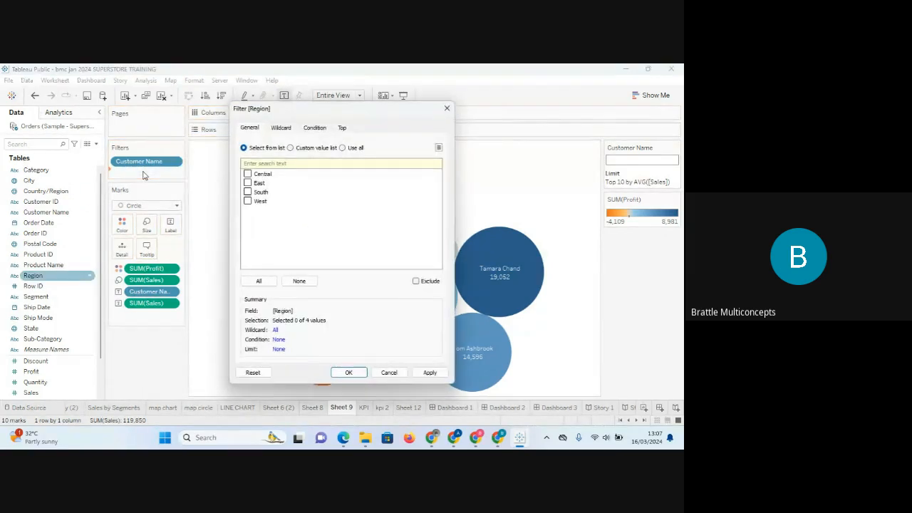
click(259, 281)
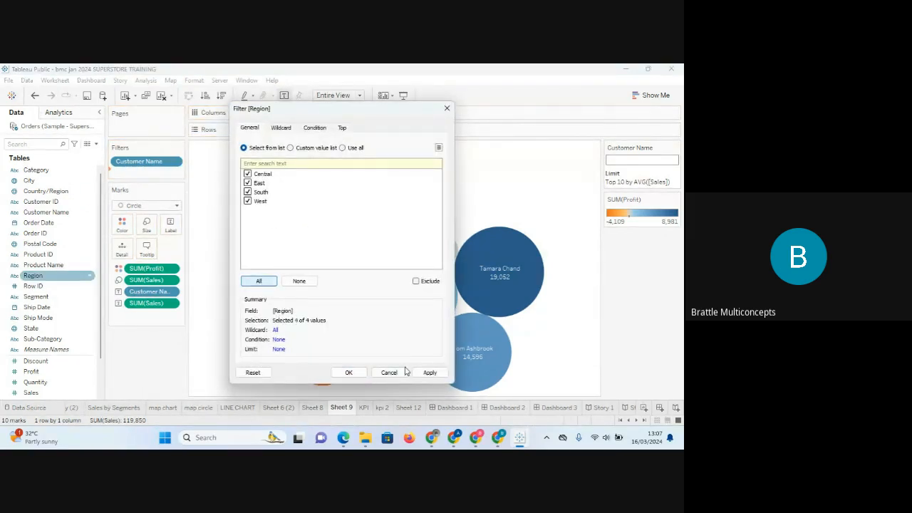
click(429, 373)
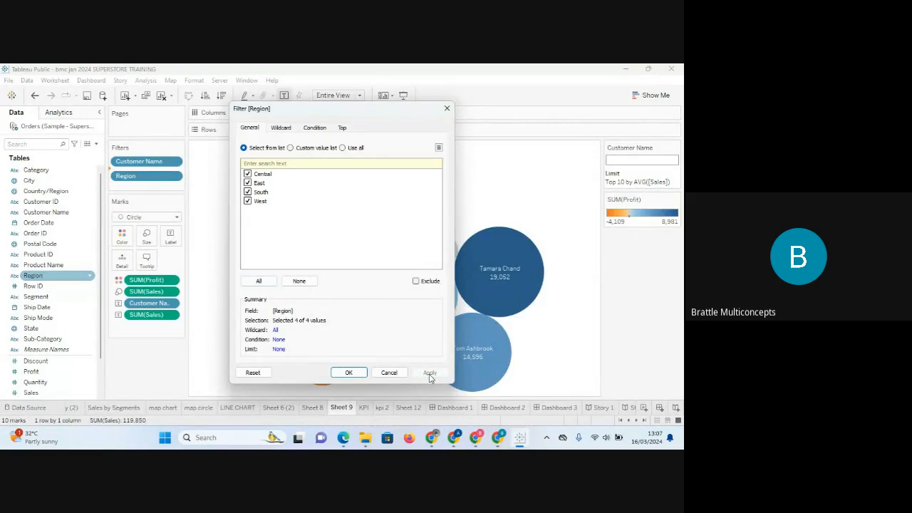
click(349, 372)
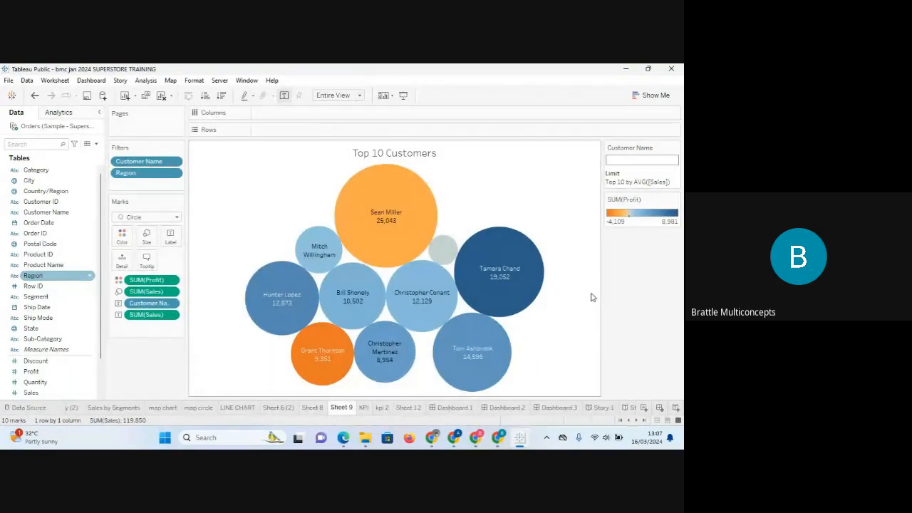
click(174, 173)
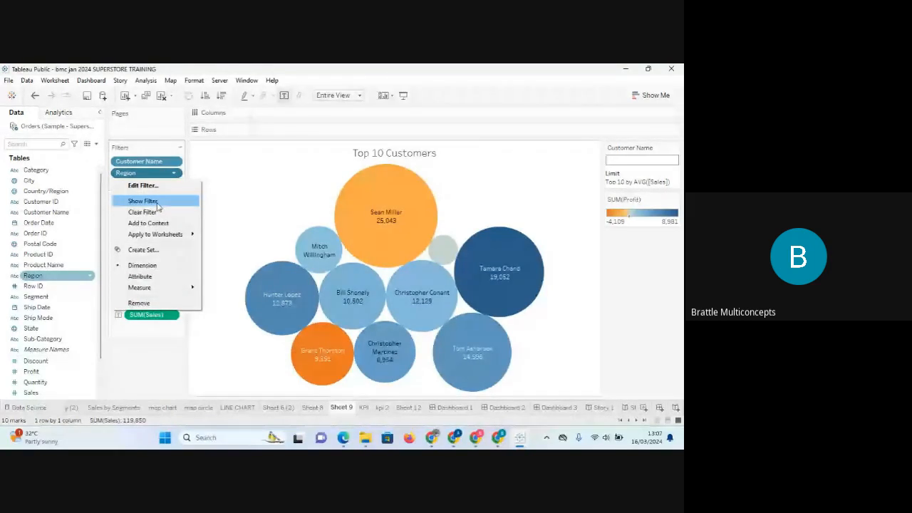
click(157, 204)
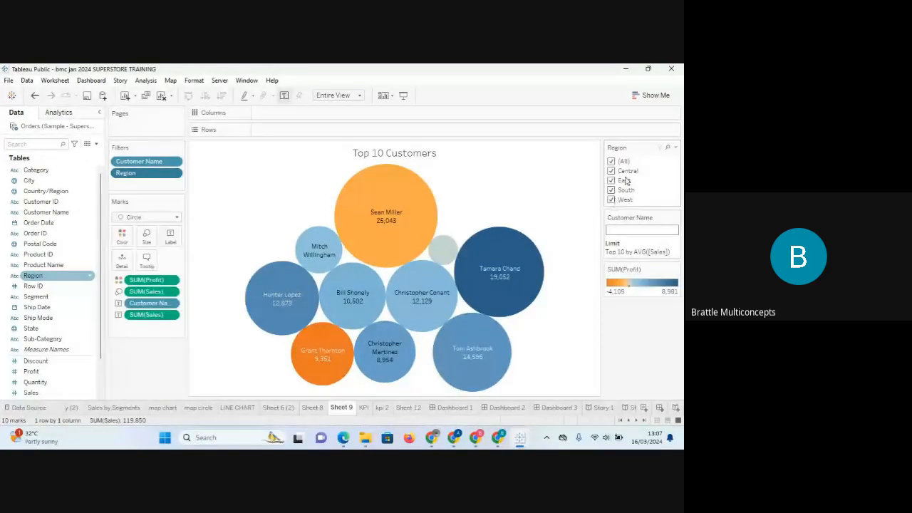
- Open the animation settings for the workbook and the Top 10 Customers sheet
click(195, 80)
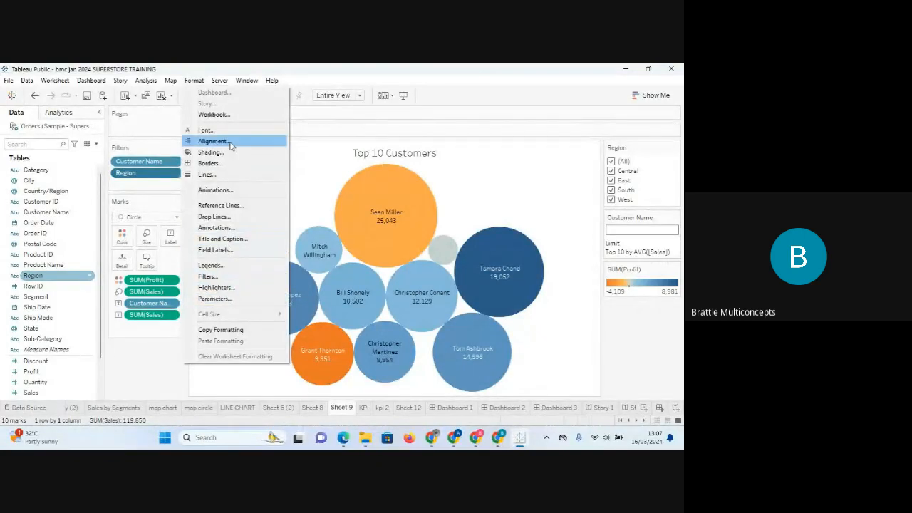
mouse_move(147, 83)
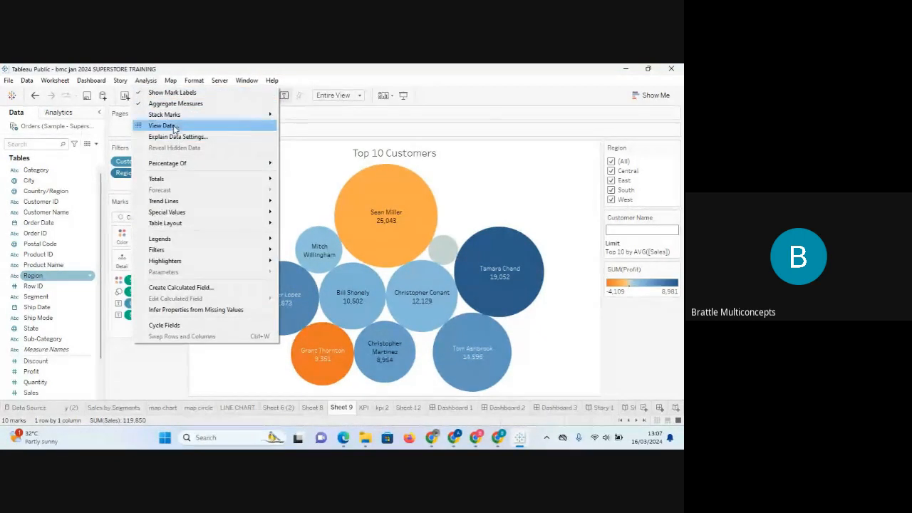
mouse_move(171, 117)
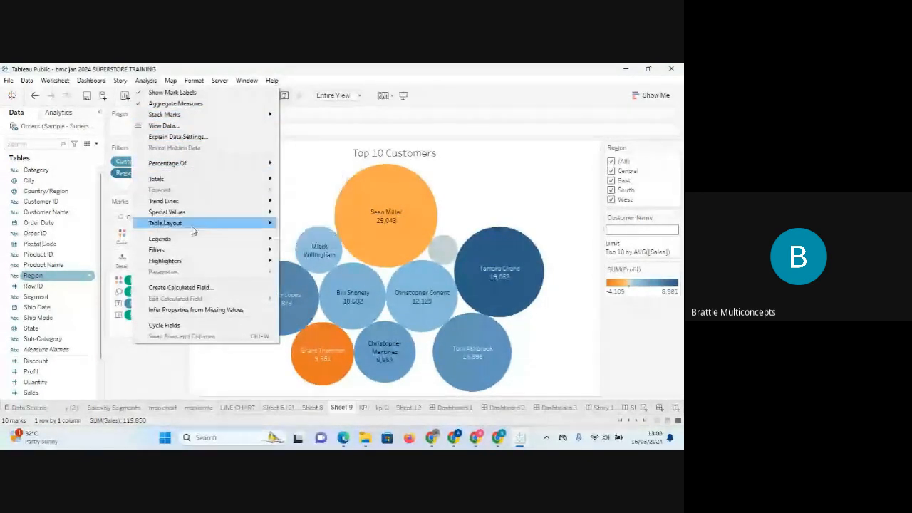
mouse_move(191, 262)
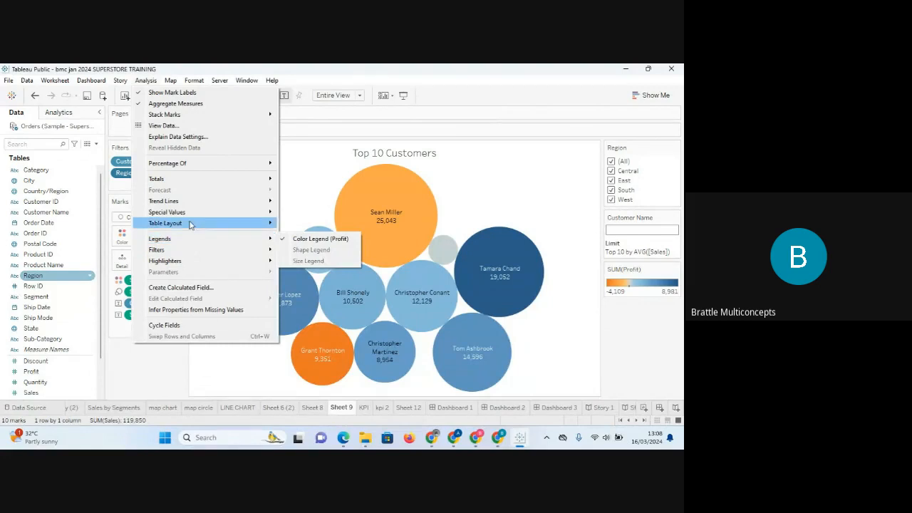
mouse_move(187, 207)
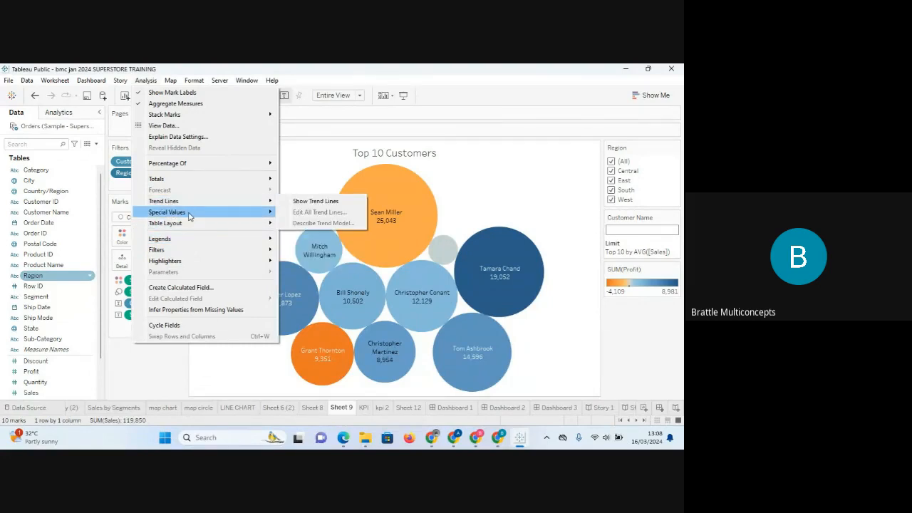
mouse_move(191, 227)
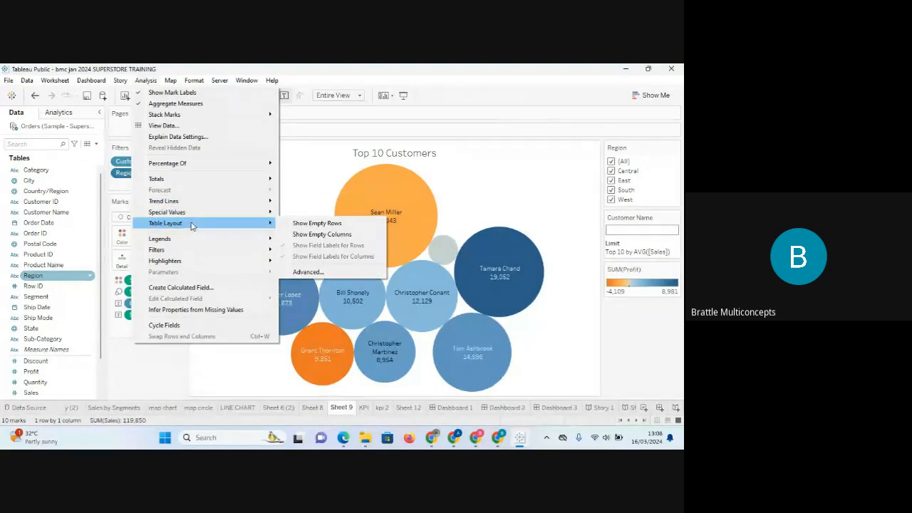
mouse_move(189, 80)
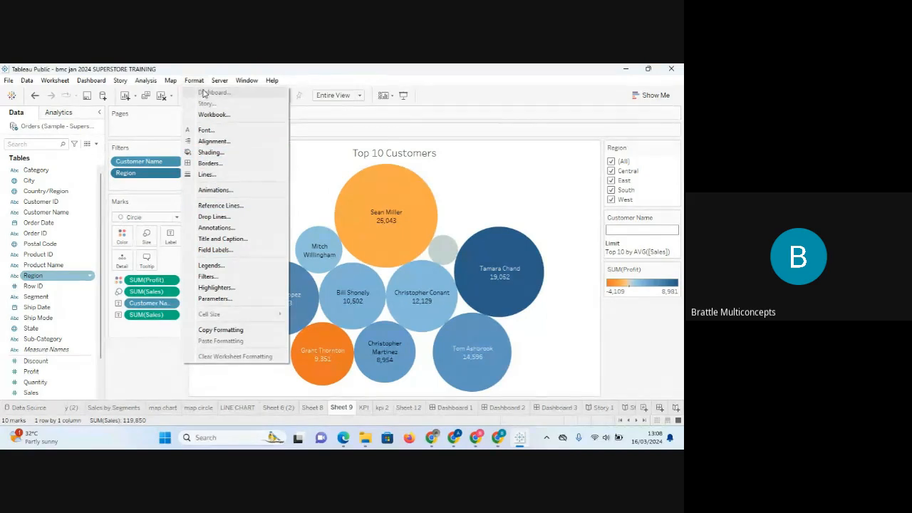
mouse_move(246, 80)
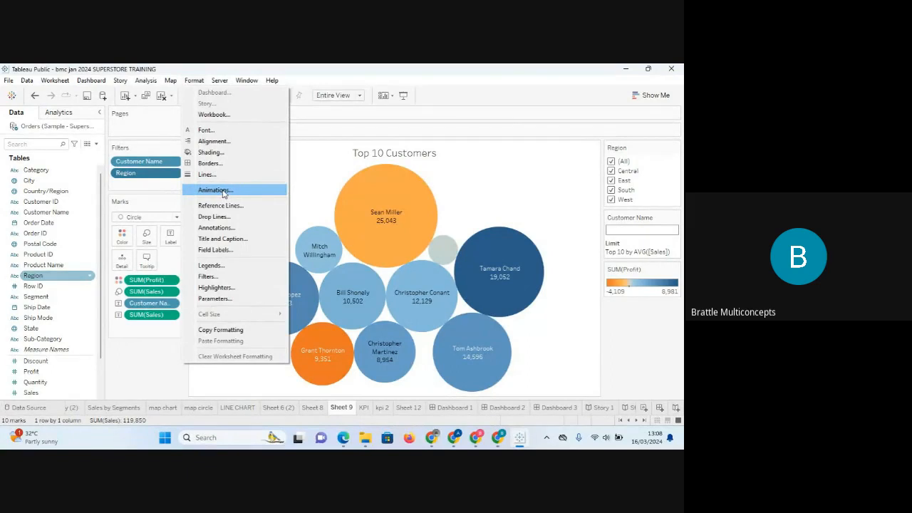
click(226, 190)
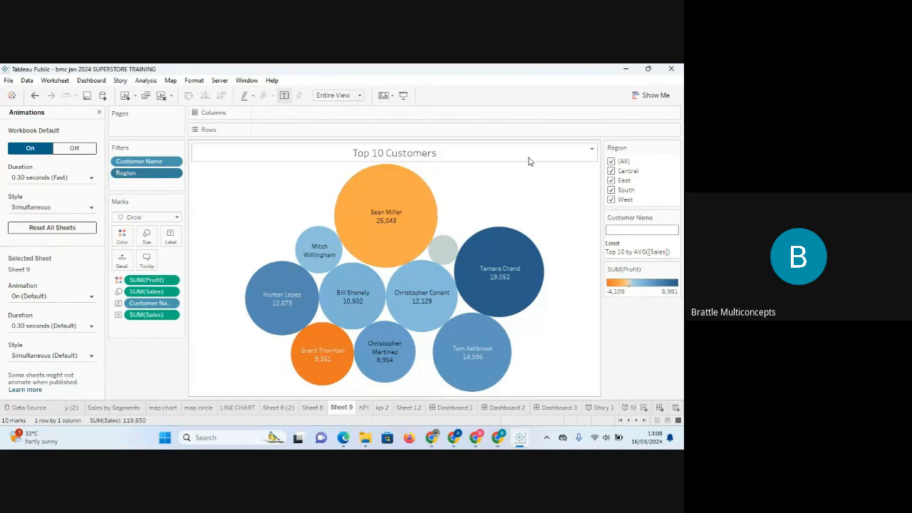
- Preview the bubble animation by excluding Central, East and South one at a time from the Region filter, and include all regions again
click(611, 172)
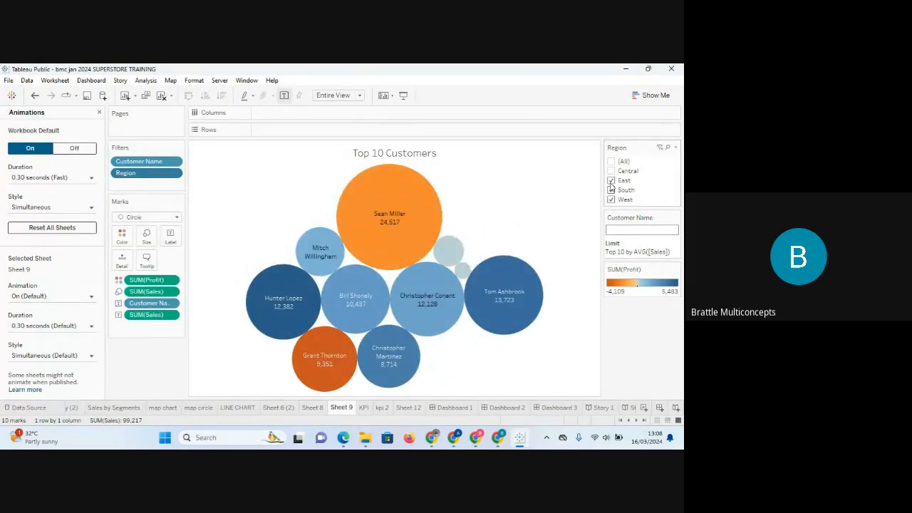
click(610, 182)
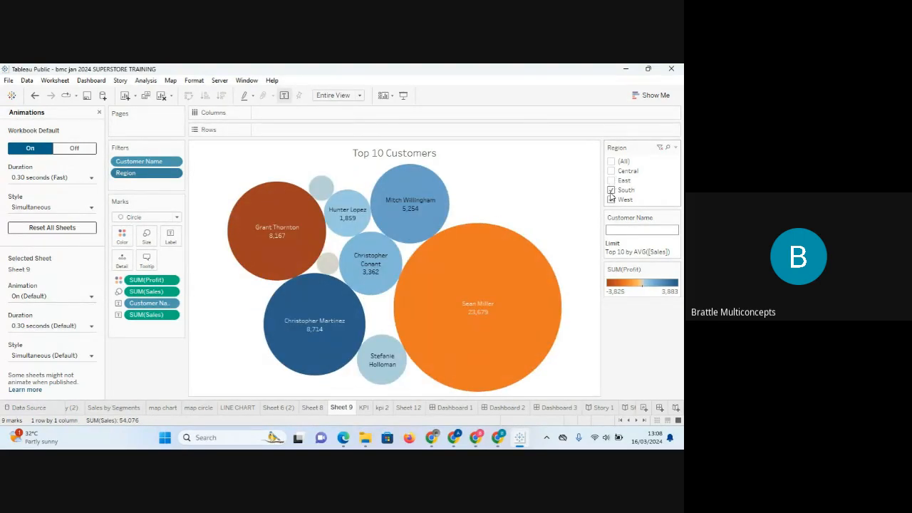
click(610, 192)
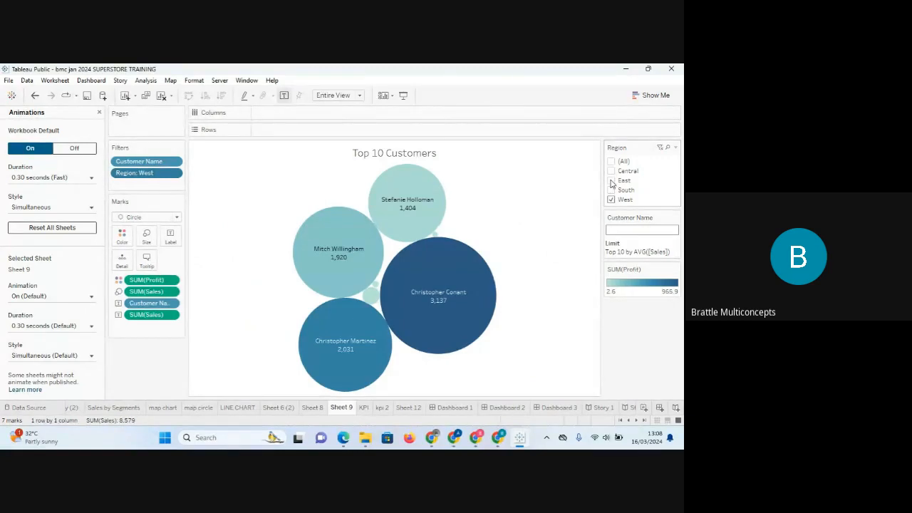
click(610, 181)
click(611, 190)
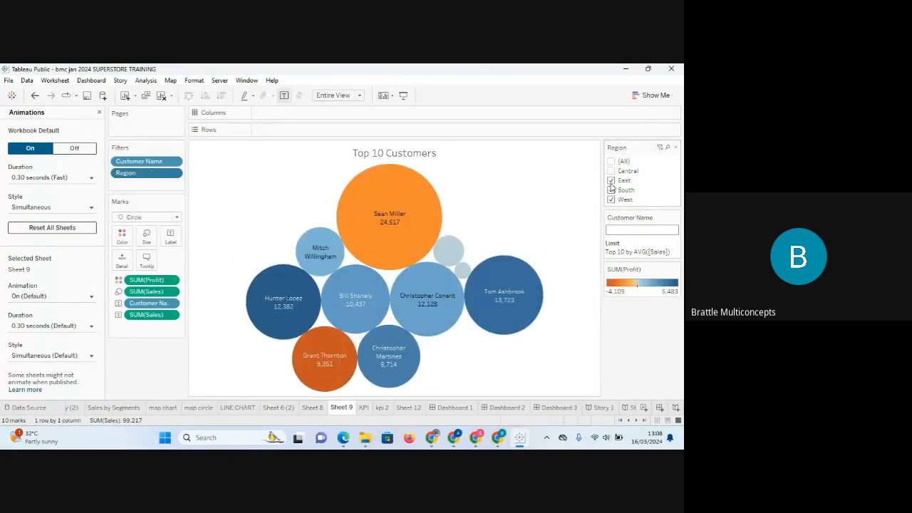
click(610, 171)
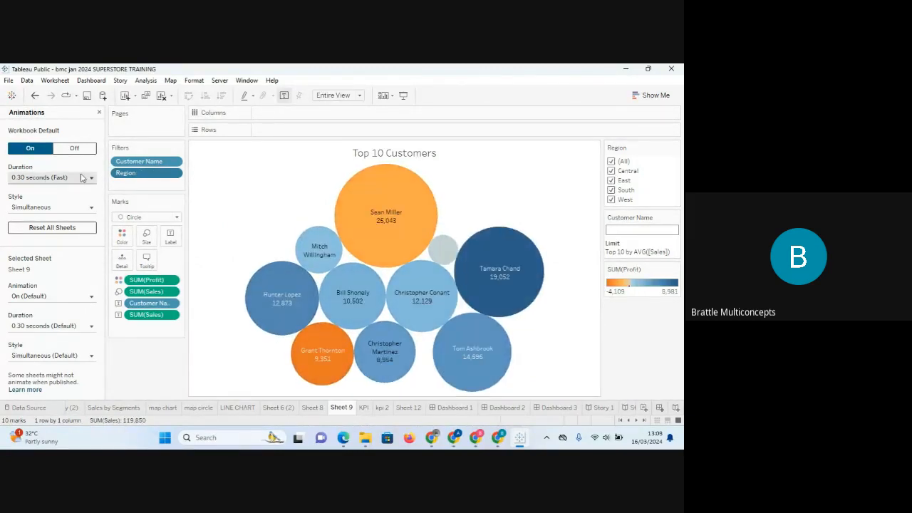
- Set the workbook's default animation duration to 0.50 seconds (Medium) and preview it by narrowing the Region filter down to West
click(92, 178)
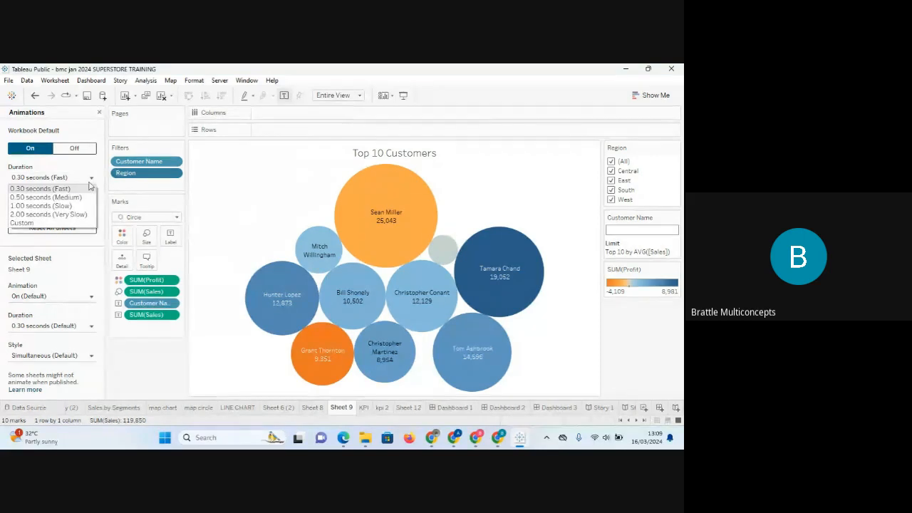
click(76, 197)
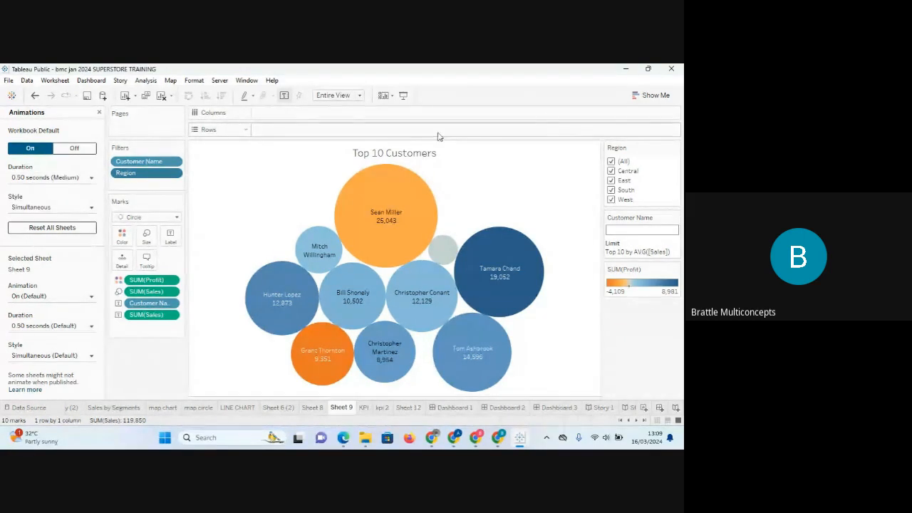
click(610, 171)
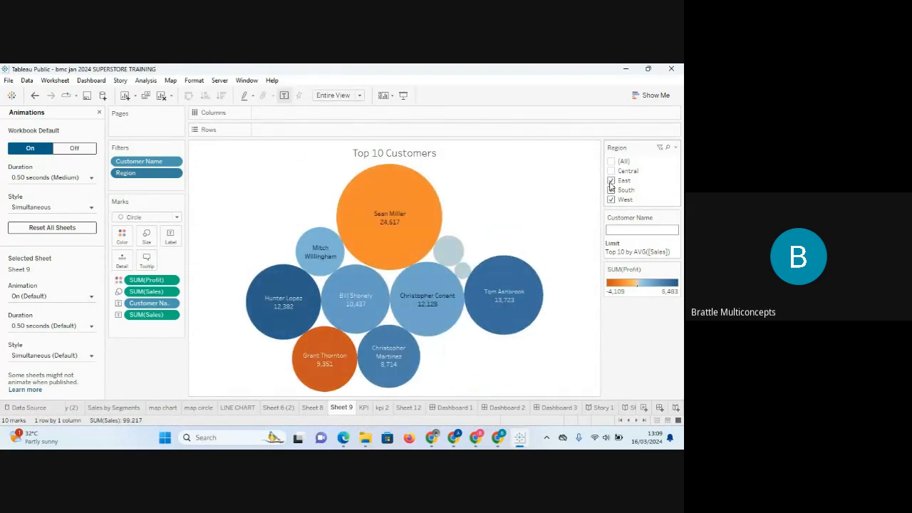
click(610, 181)
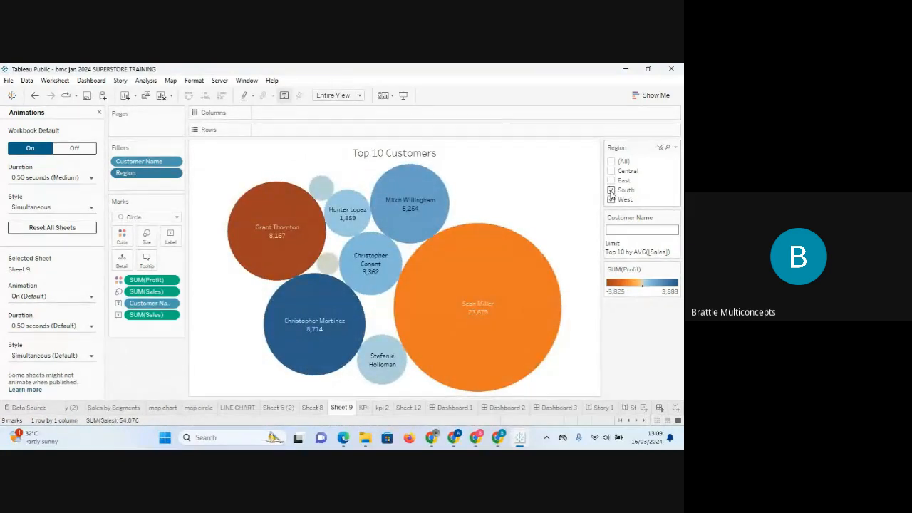
click(610, 191)
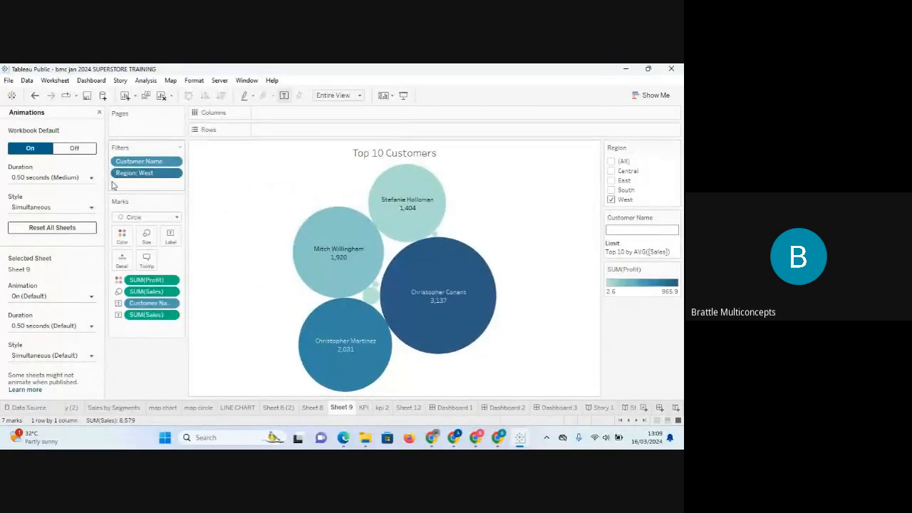
- Set the workbook's default animation duration to 1.00 seconds (Slow) and preview it by adding Central, East and South to the Region filter
click(90, 177)
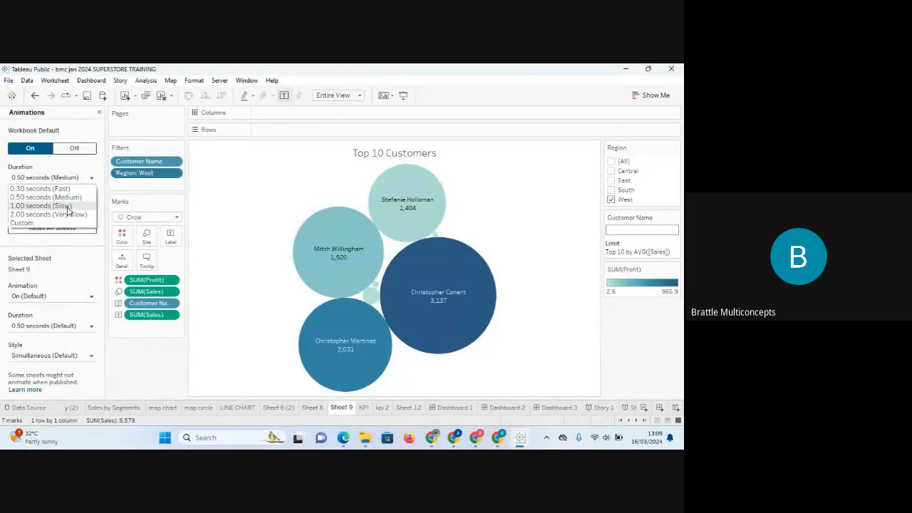
click(67, 206)
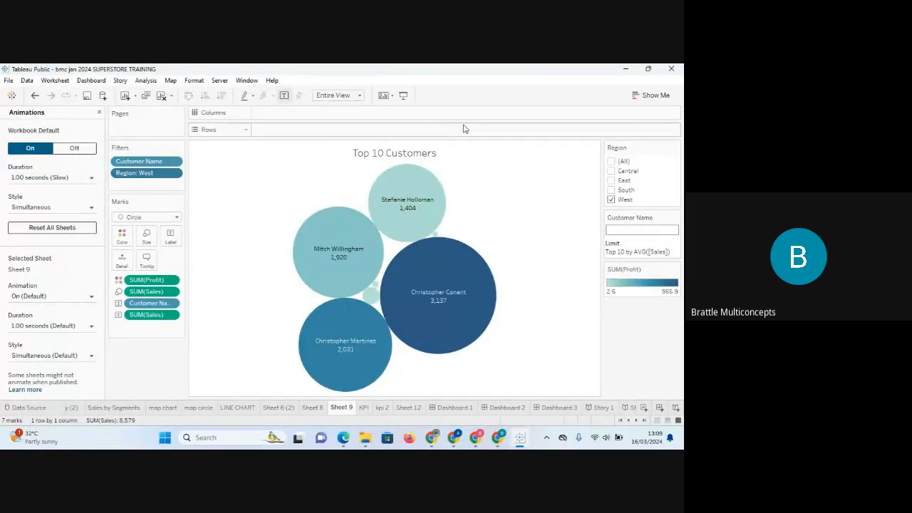
click(611, 173)
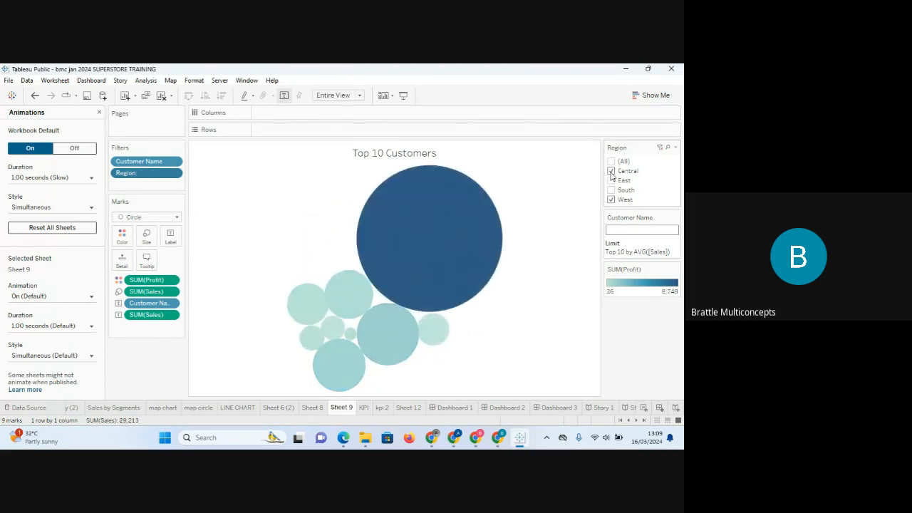
click(611, 181)
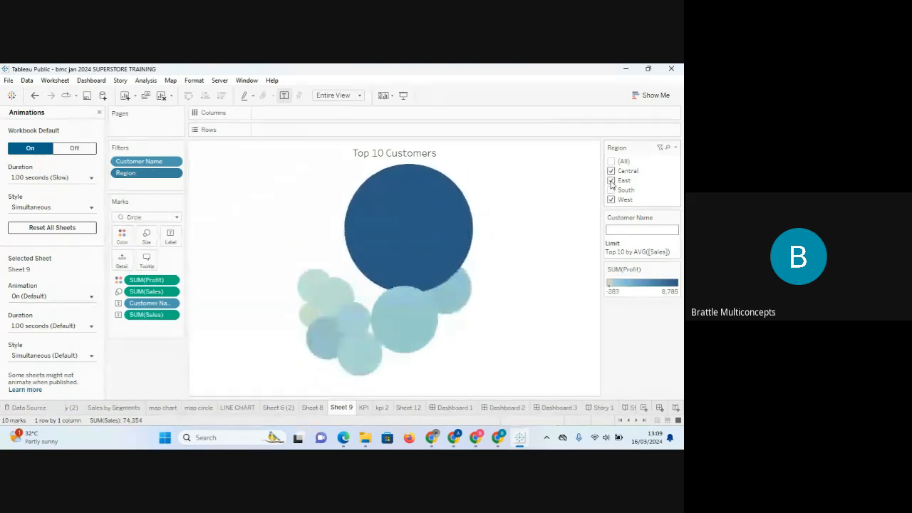
click(611, 190)
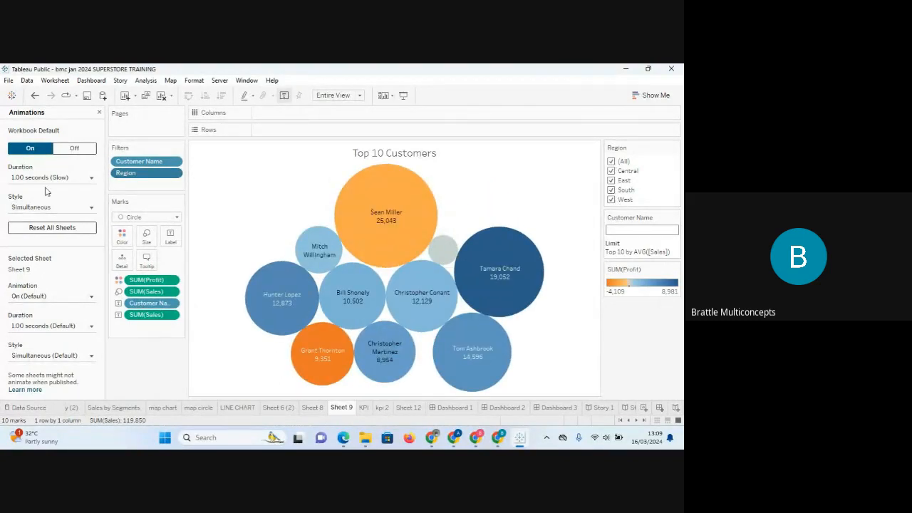
- Set the workbook's default animation duration to 2.00 seconds (Very Slow) and preview it by excluding Central and East, then including East again
click(83, 182)
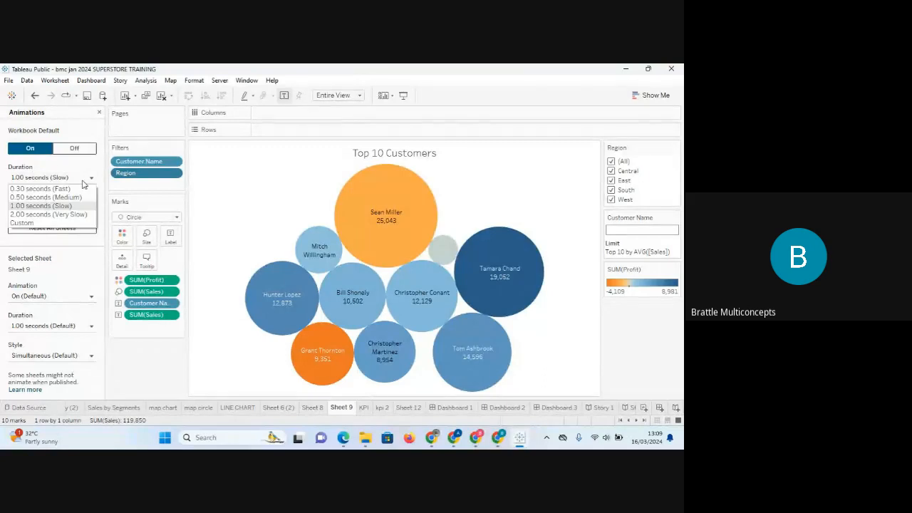
click(68, 214)
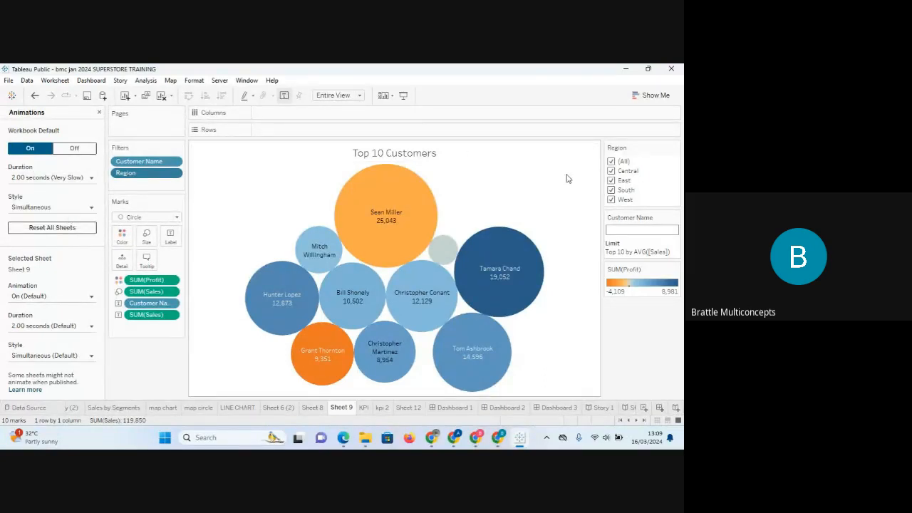
click(610, 172)
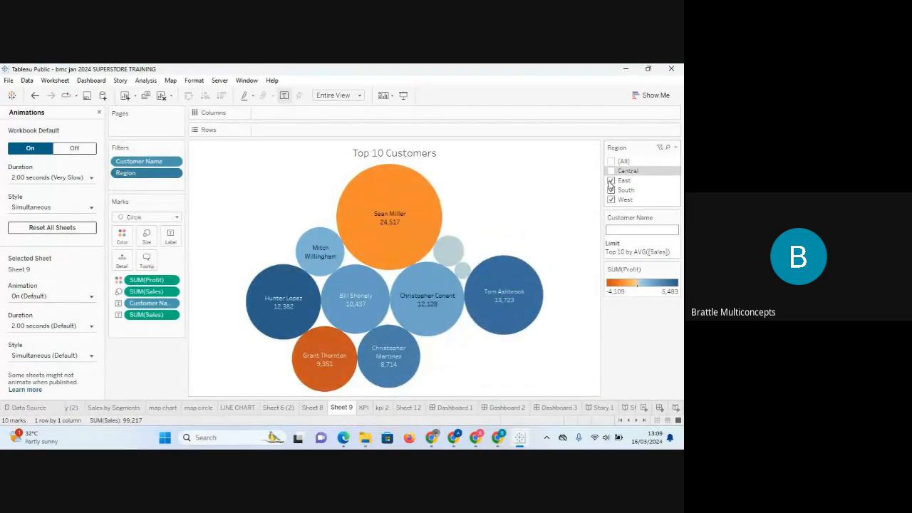
click(610, 181)
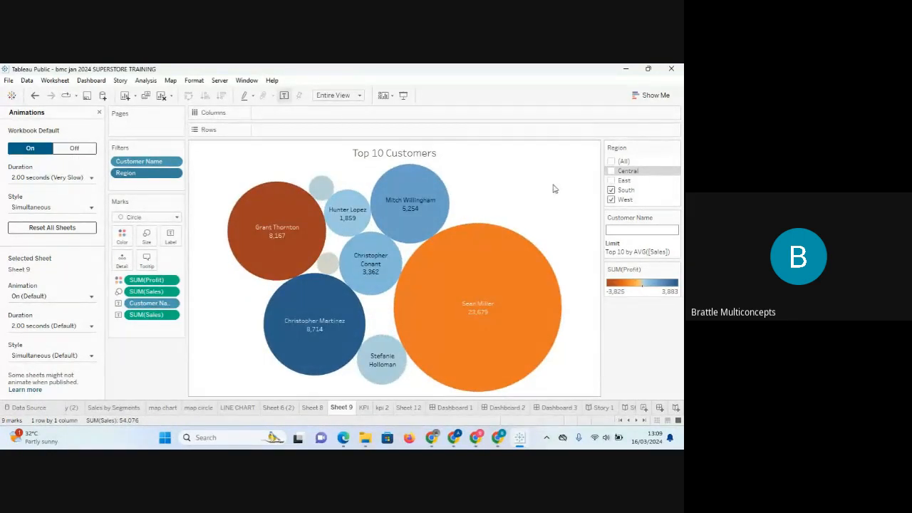
click(611, 181)
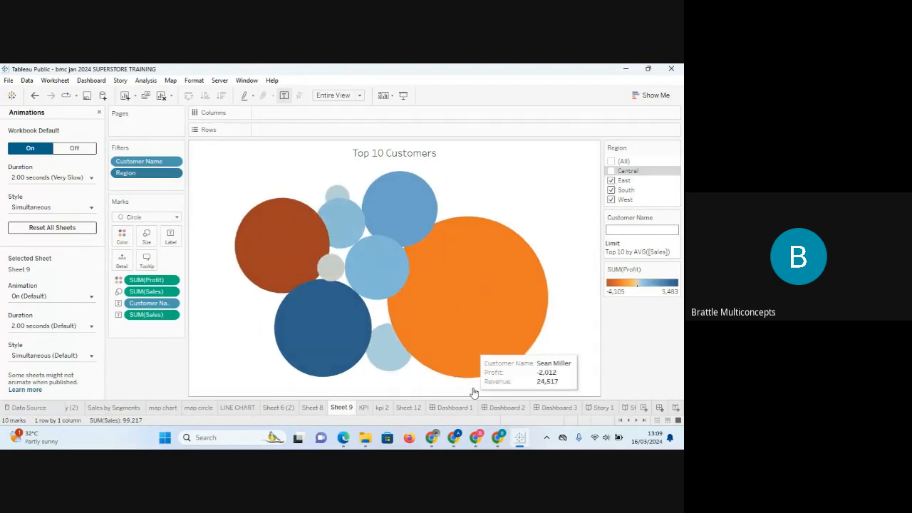
- Review the history display options for the yearly pages on Sheet 12 and close them without changes
click(410, 409)
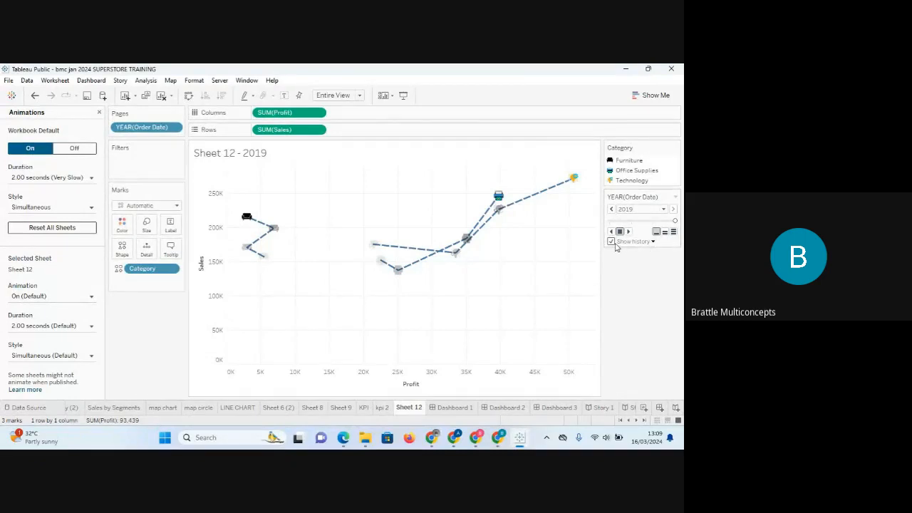
click(652, 242)
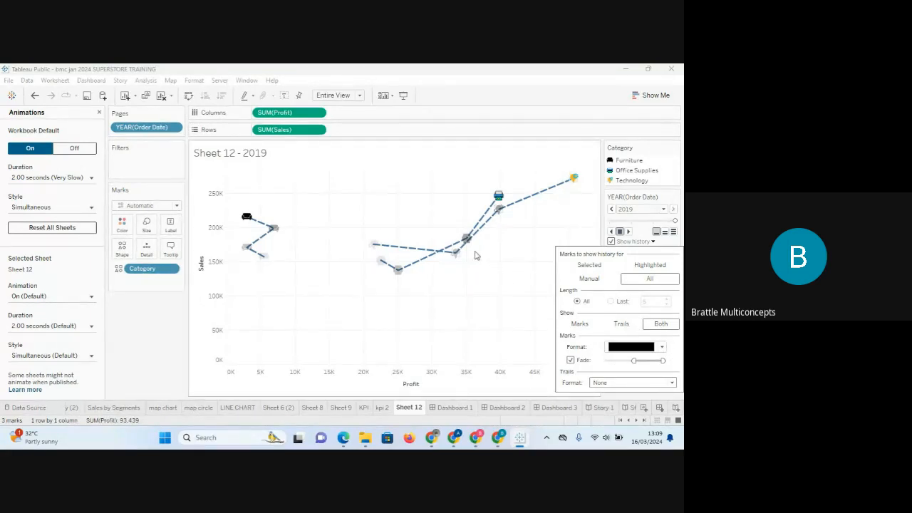
click(349, 230)
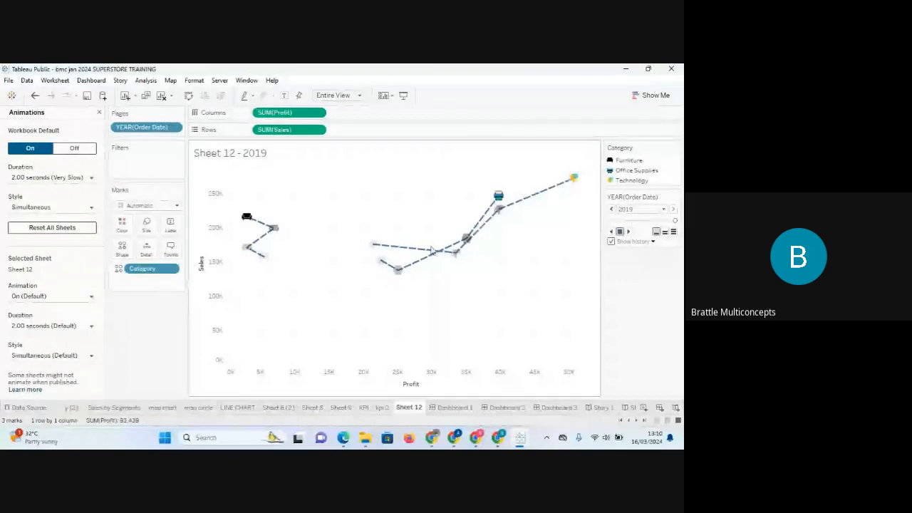
mouse_move(519, 437)
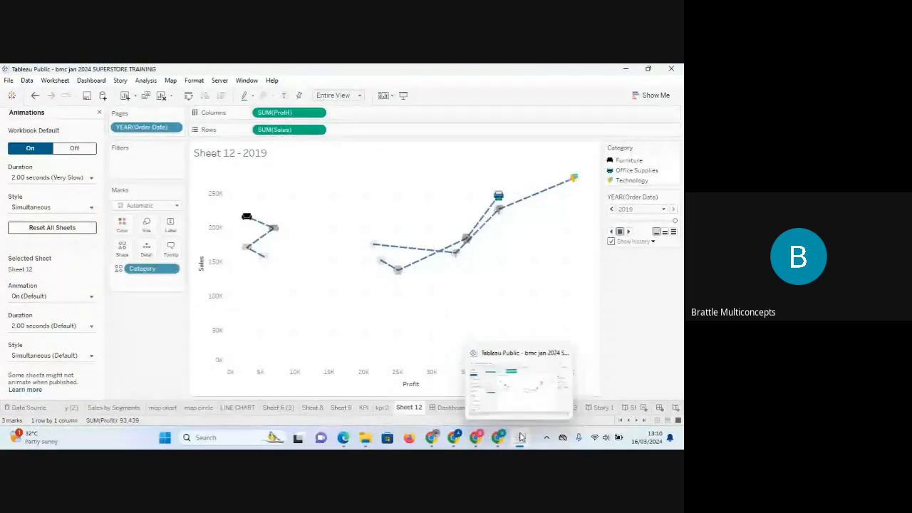
click(524, 393)
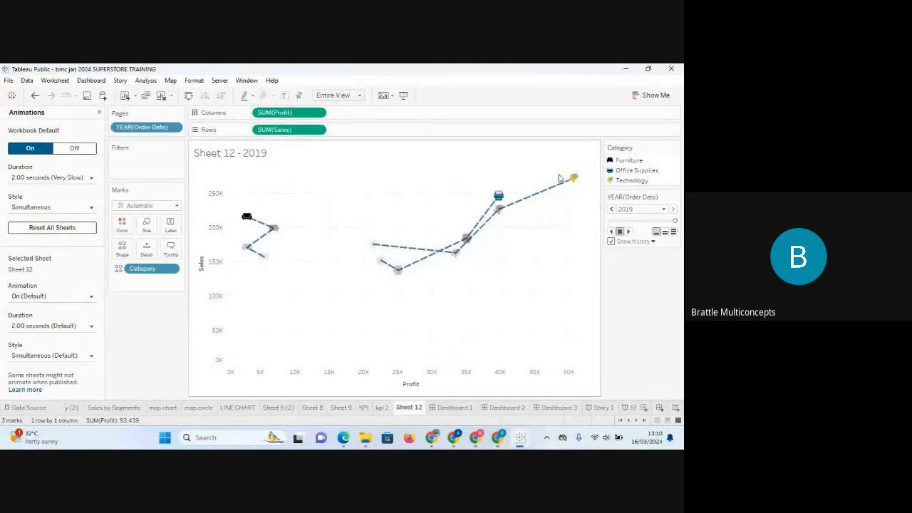
click(625, 72)
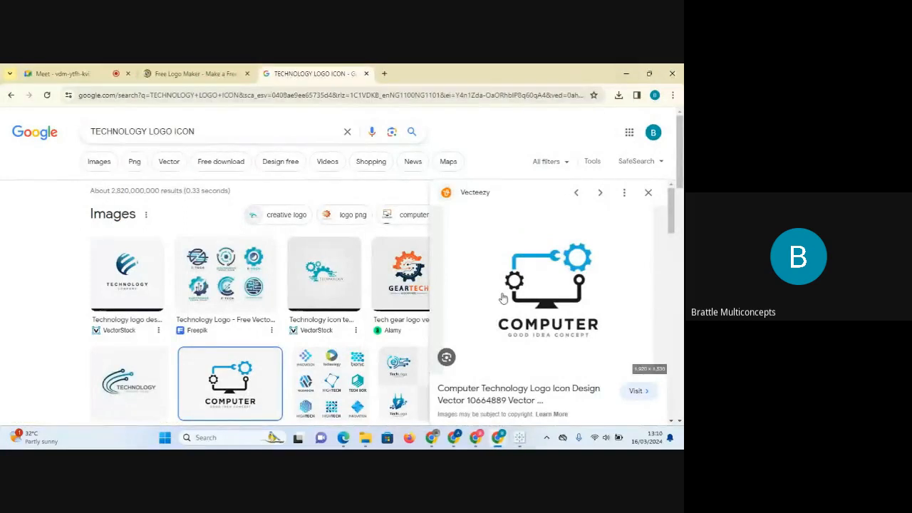
click(523, 442)
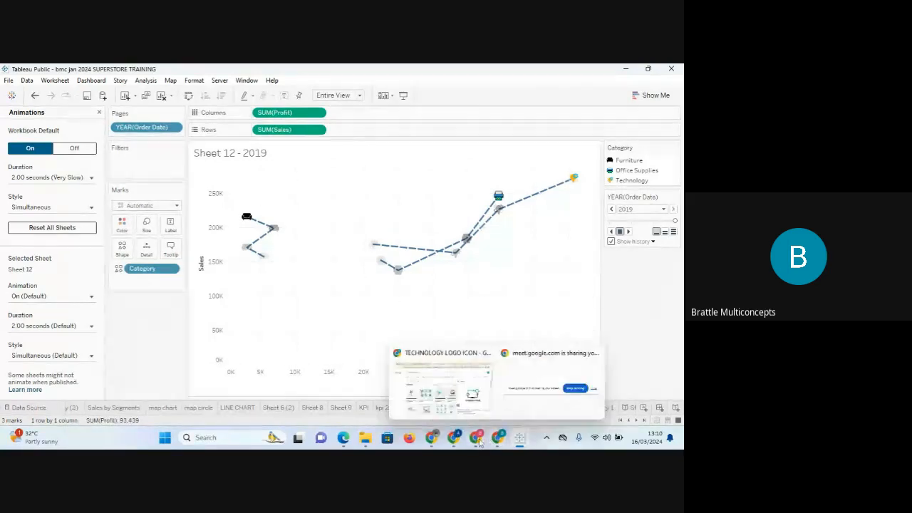
- Switch to the Google Meet call in the browser and mute the microphone
mouse_move(458, 440)
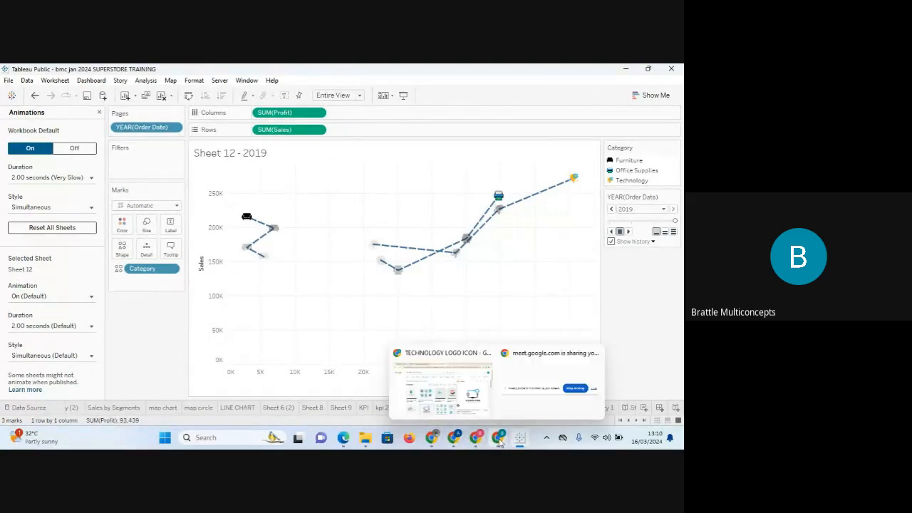
click(467, 394)
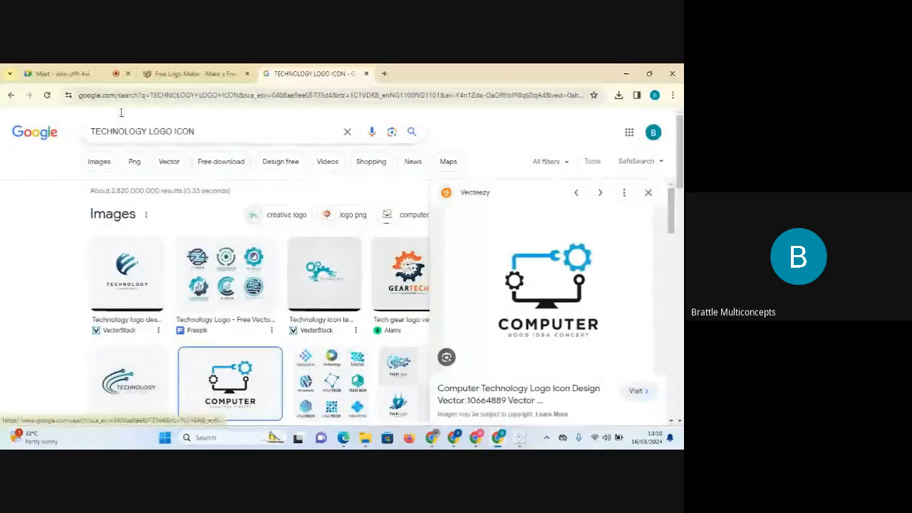
click(75, 74)
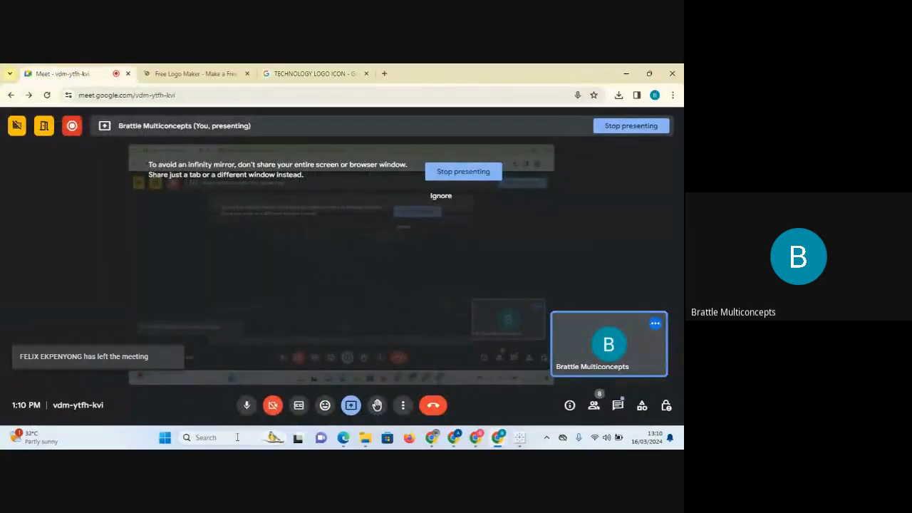
click(247, 408)
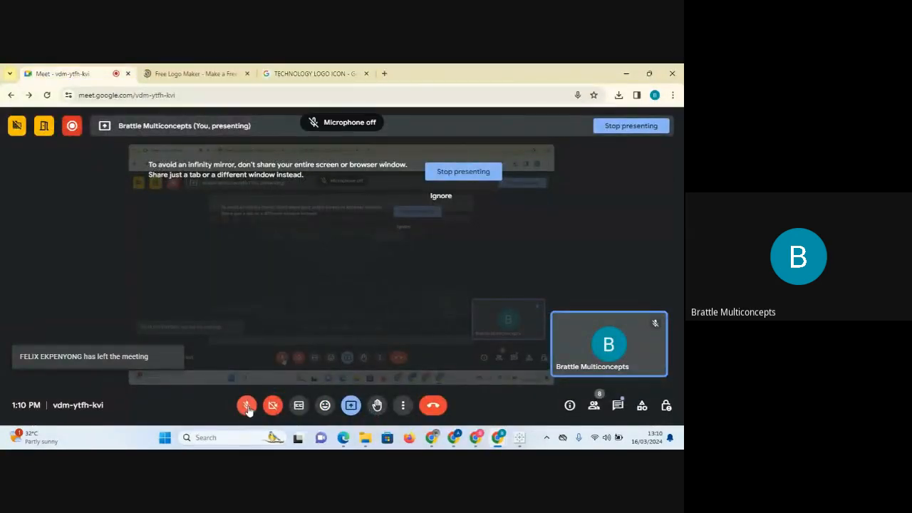
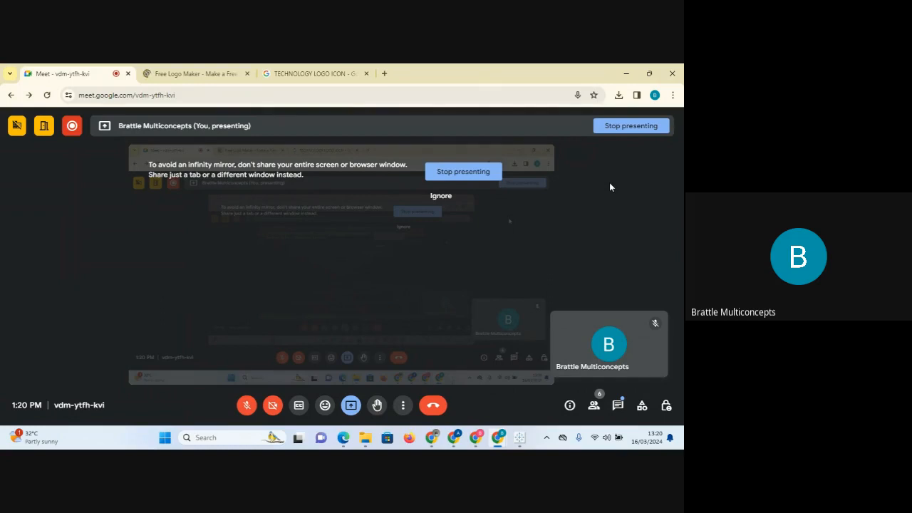
- Unmute the microphone in the meeting and return to the Tableau workbook
click(248, 406)
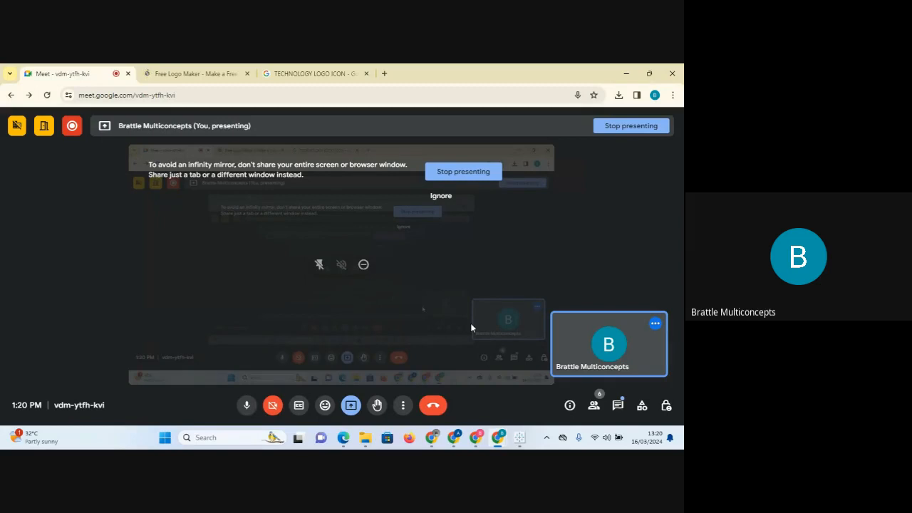
mouse_move(521, 438)
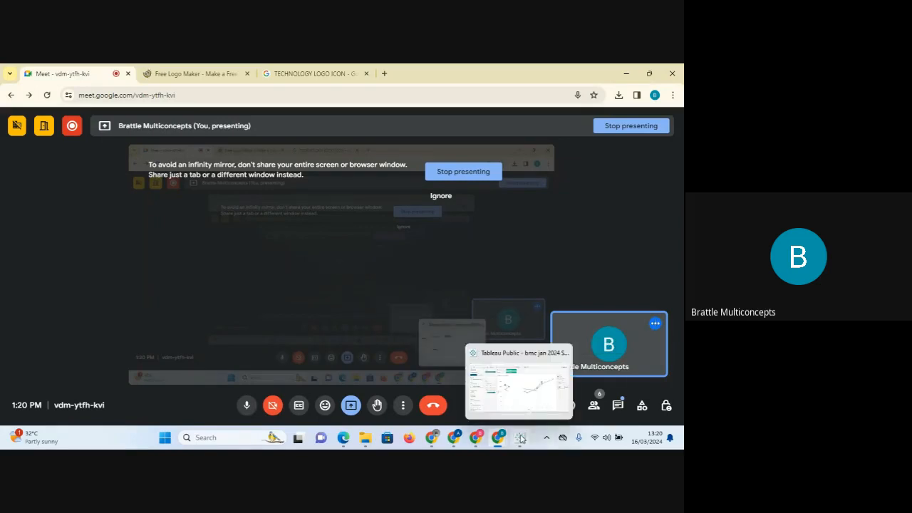
click(518, 384)
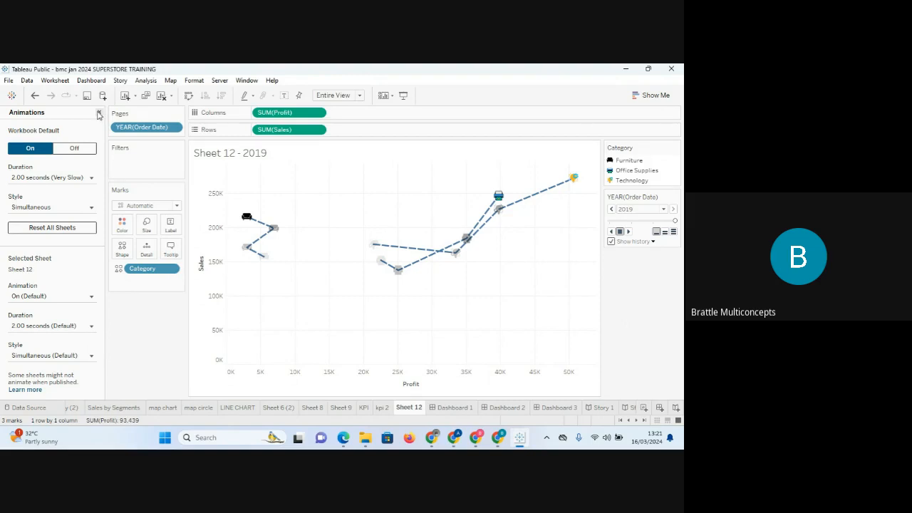
- Undo the last Region filter change on the Top 10 Customers chart and close the animation settings
click(89, 208)
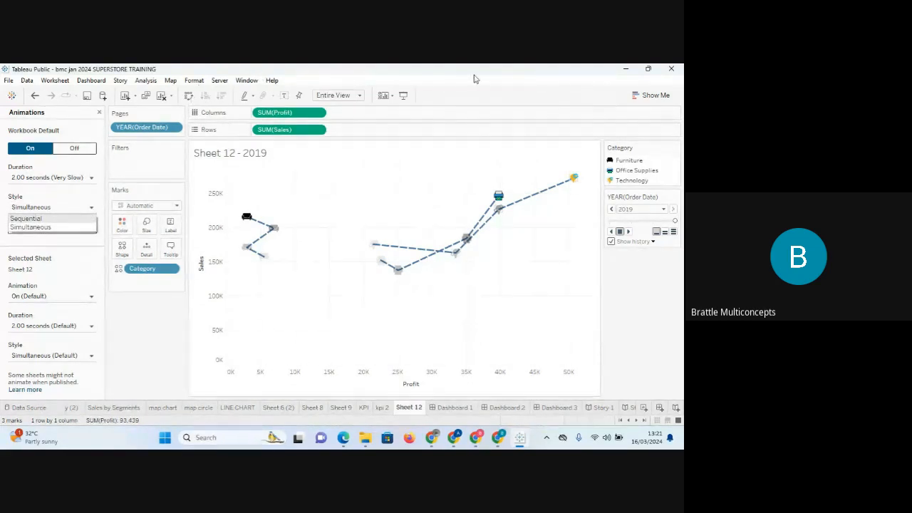
click(34, 95)
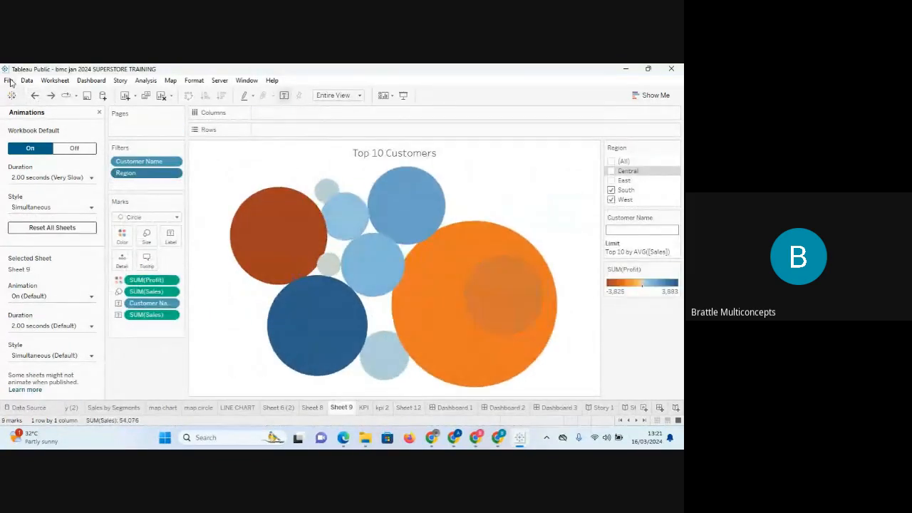
click(10, 81)
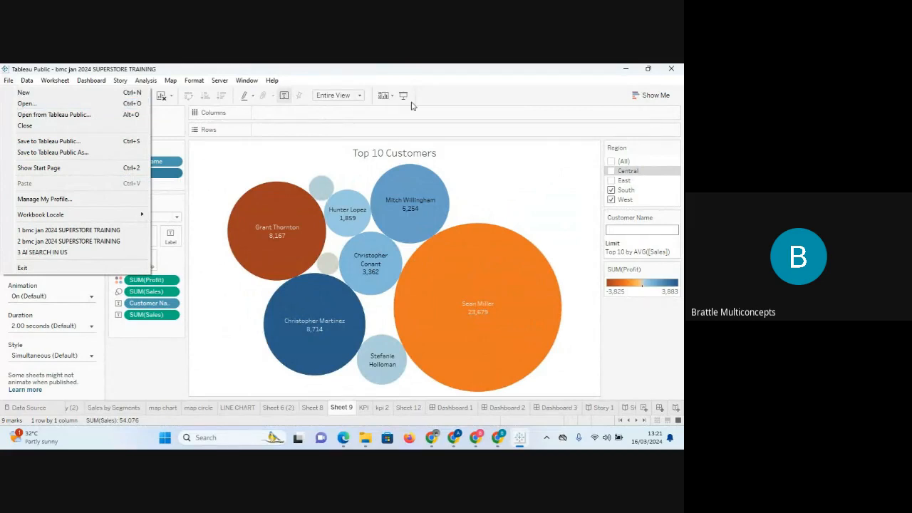
click(530, 105)
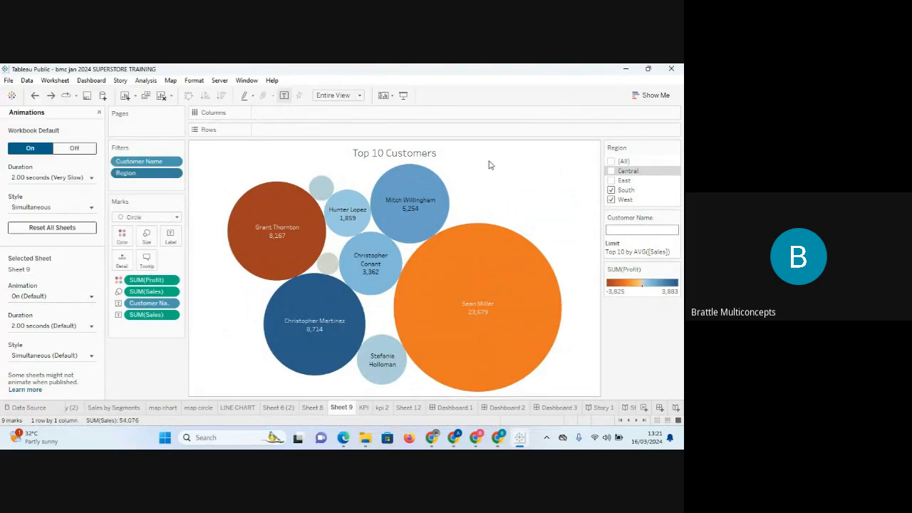
click(99, 112)
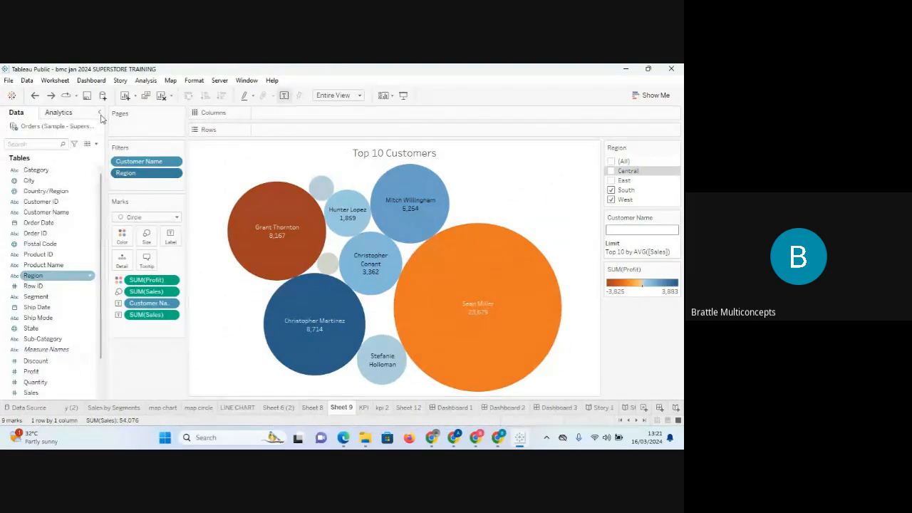
- Switch to WhatsApp Web, send "THE BREAK IS OVER?" to the BMC JAN 2024 DAX group, and return to Tableau
click(431, 439)
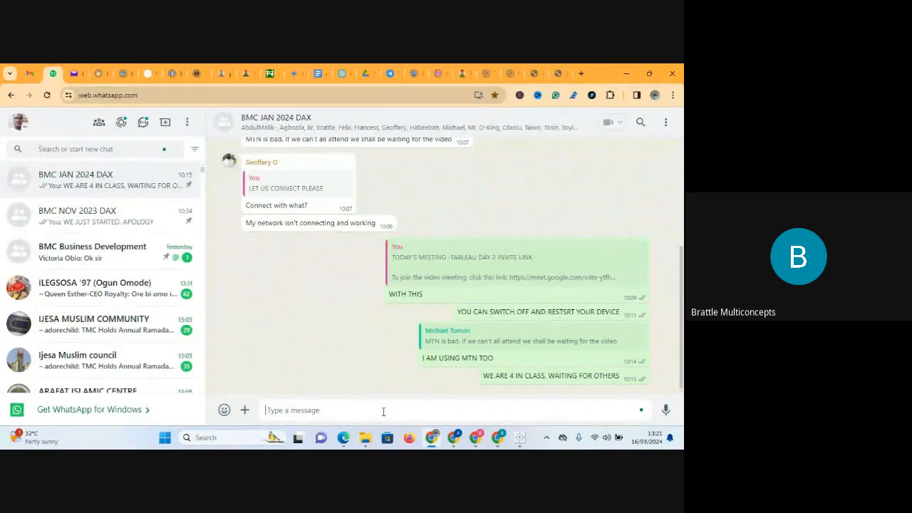
text(THE BREAK IS OVER?)
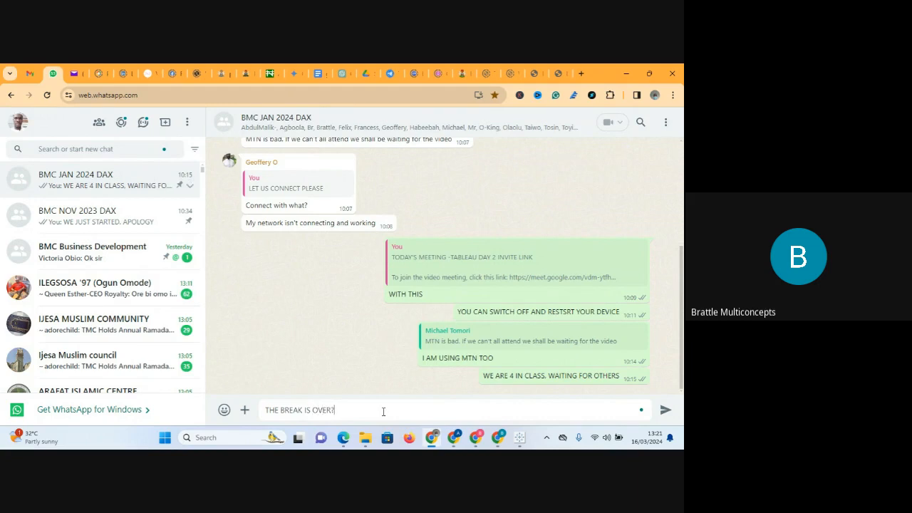
key(Return)
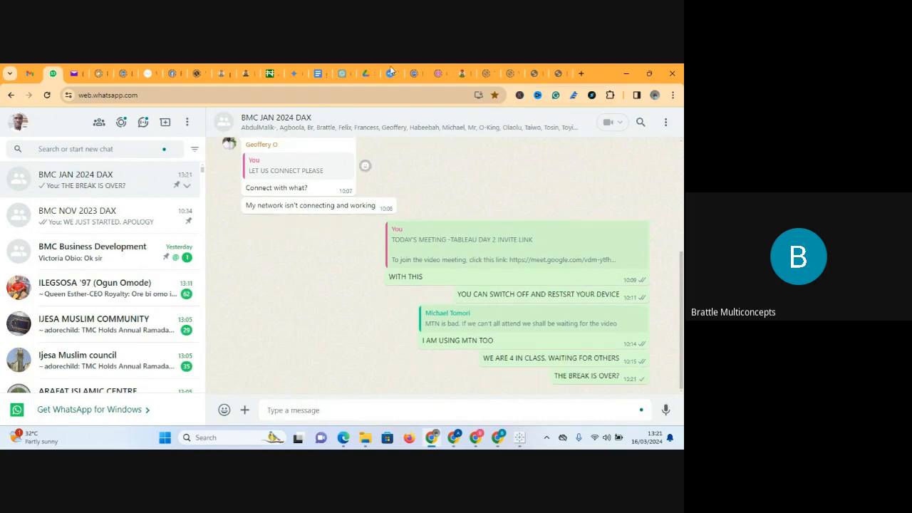
click(626, 73)
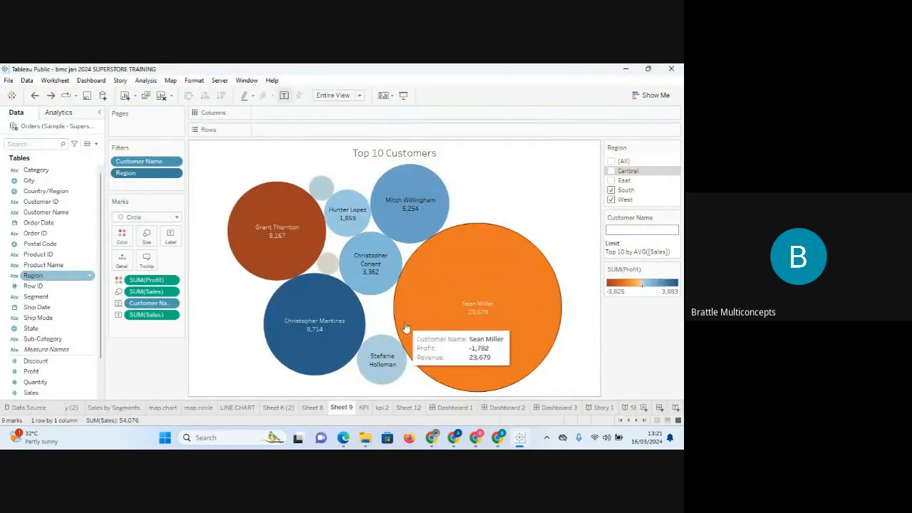
- Switch to WhatsApp Web, download Actors&Directors.xlsx and Employee_Sales.xlsx from the BMC JAN 2024 DAX group, and return to Tableau
mouse_move(457, 434)
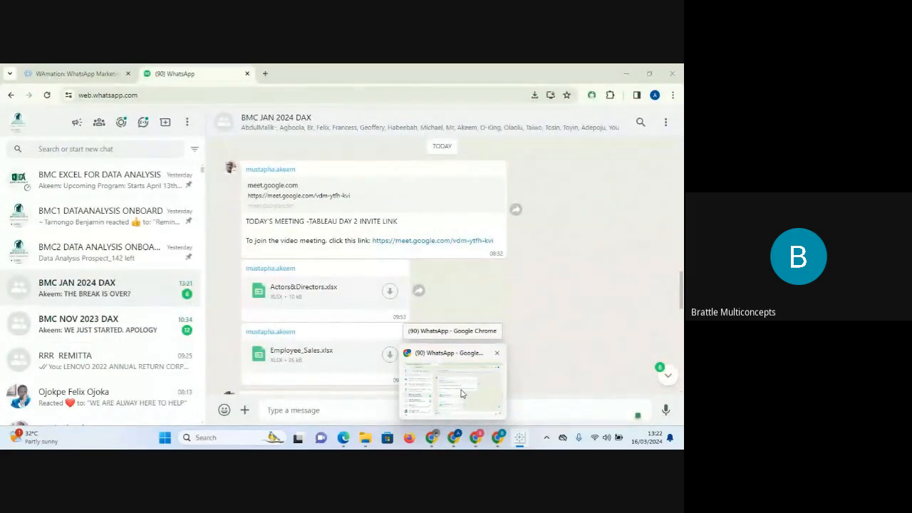
click(462, 392)
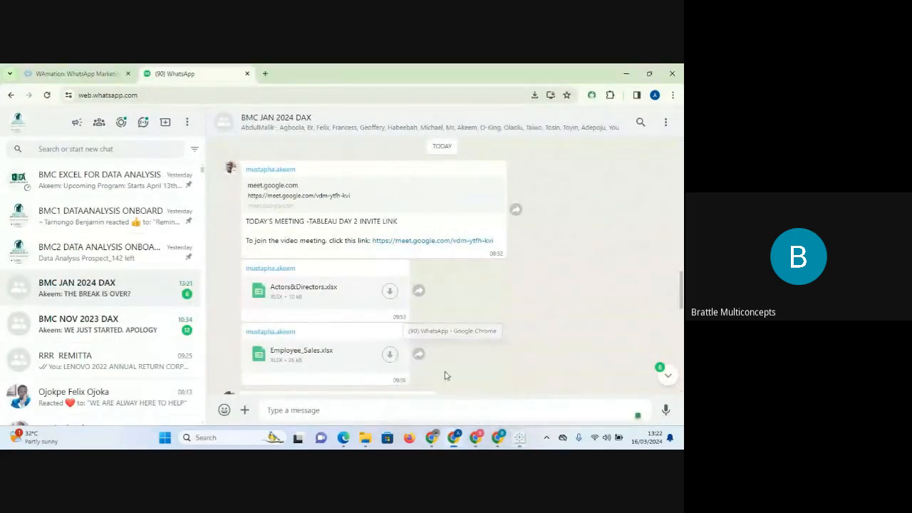
click(389, 291)
click(390, 357)
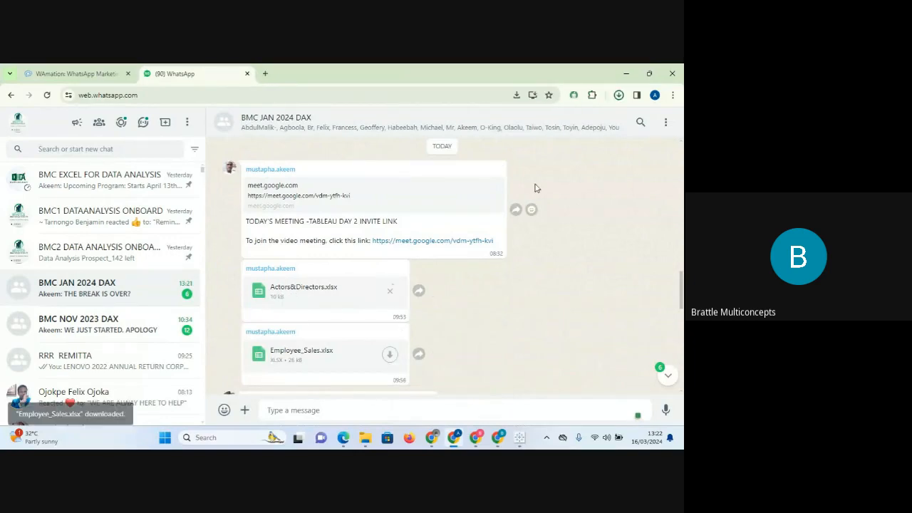
click(625, 77)
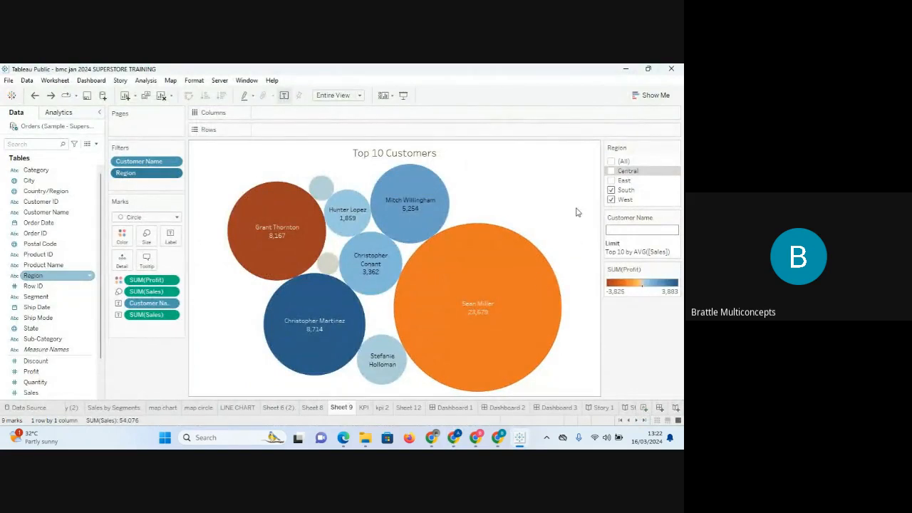
- Open the Downloads folder in File Explorer, check for the downloaded Employee_Sales and Actors&Directors files, and return to Tableau
click(365, 439)
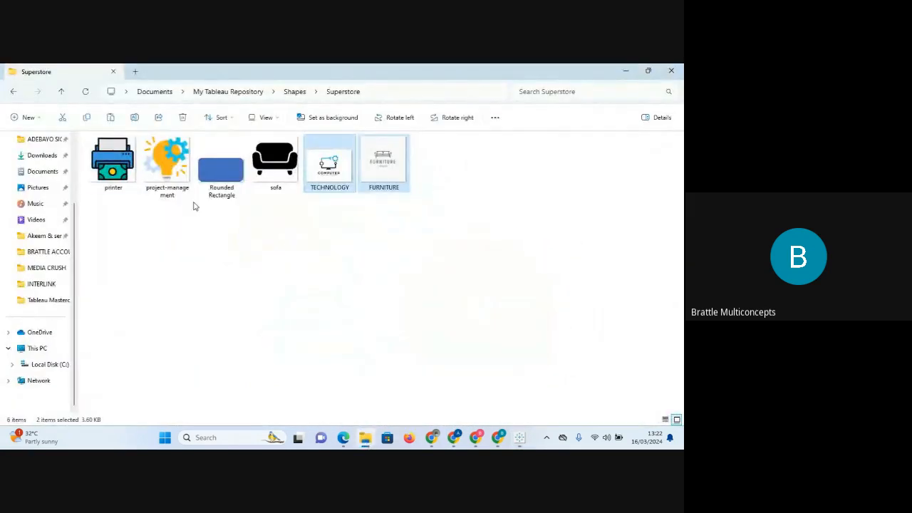
click(47, 158)
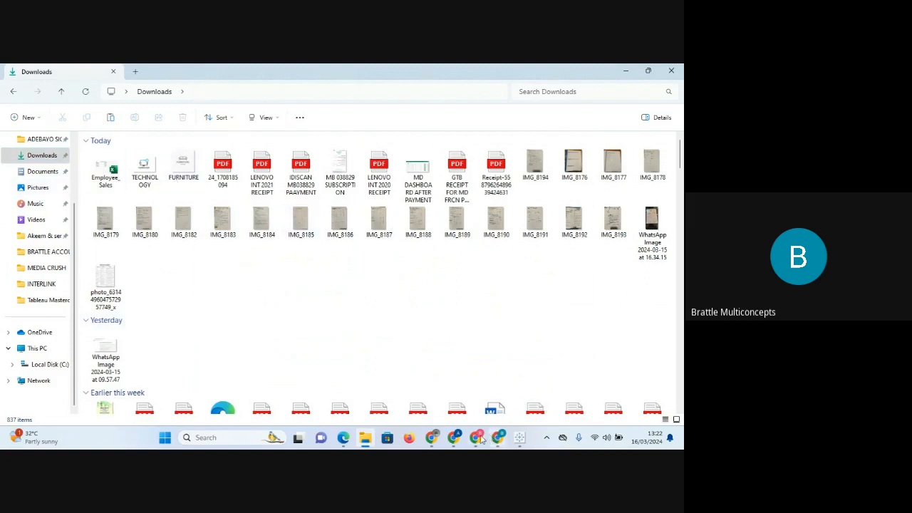
mouse_move(457, 439)
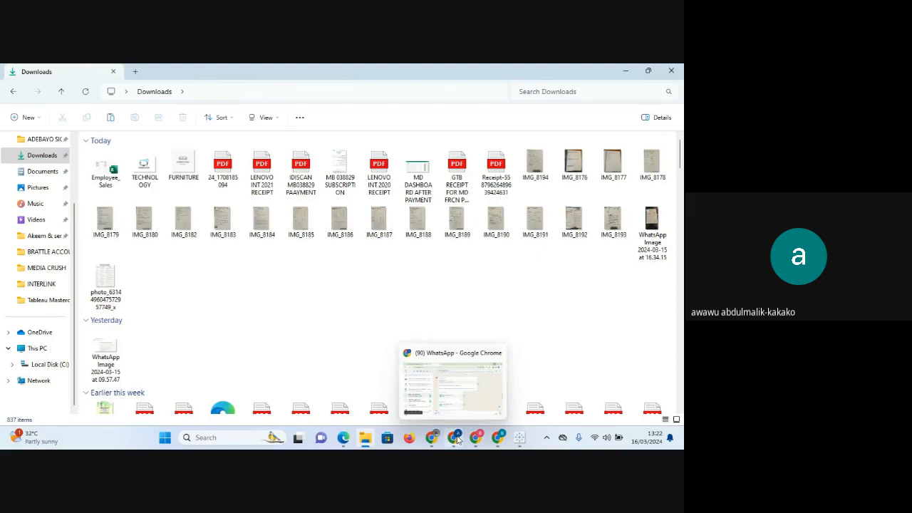
click(458, 362)
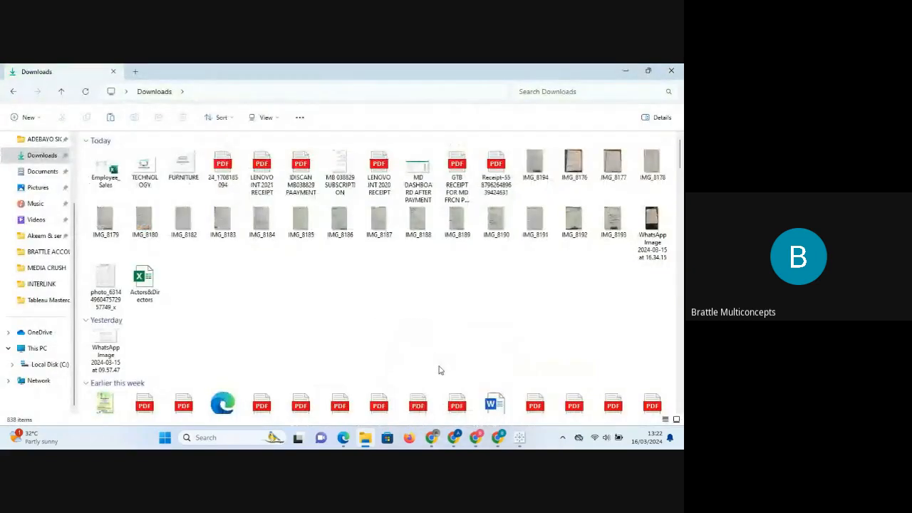
mouse_move(483, 441)
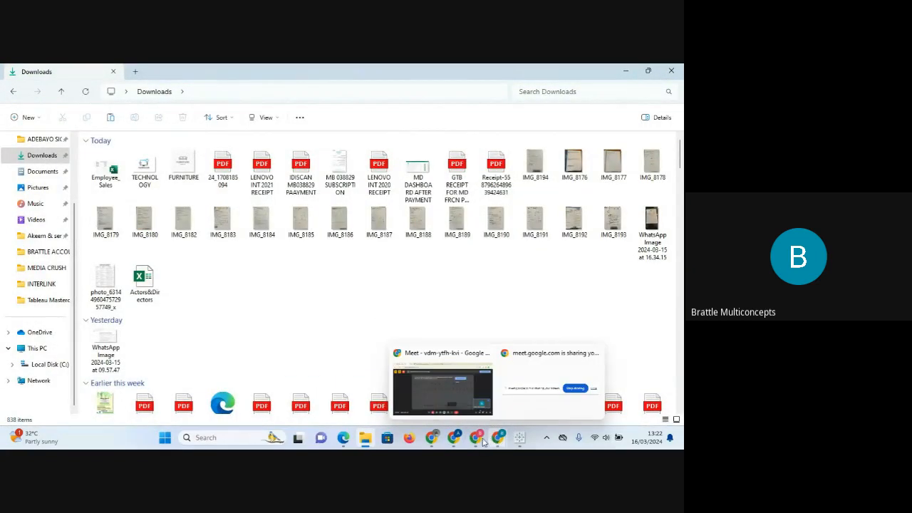
mouse_move(454, 442)
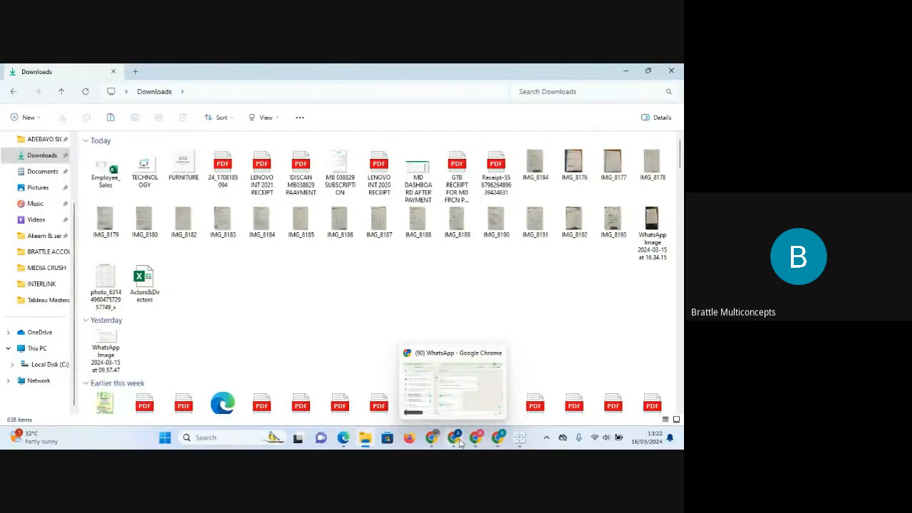
click(458, 441)
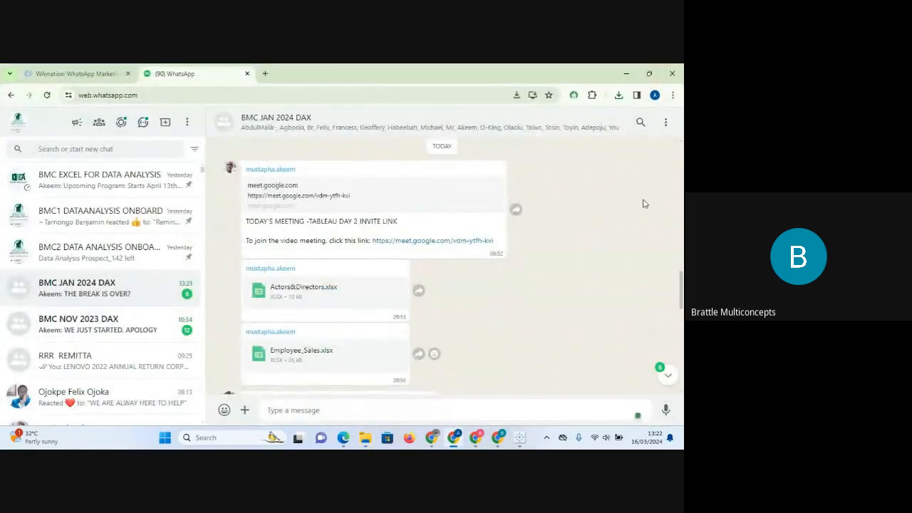
click(627, 75)
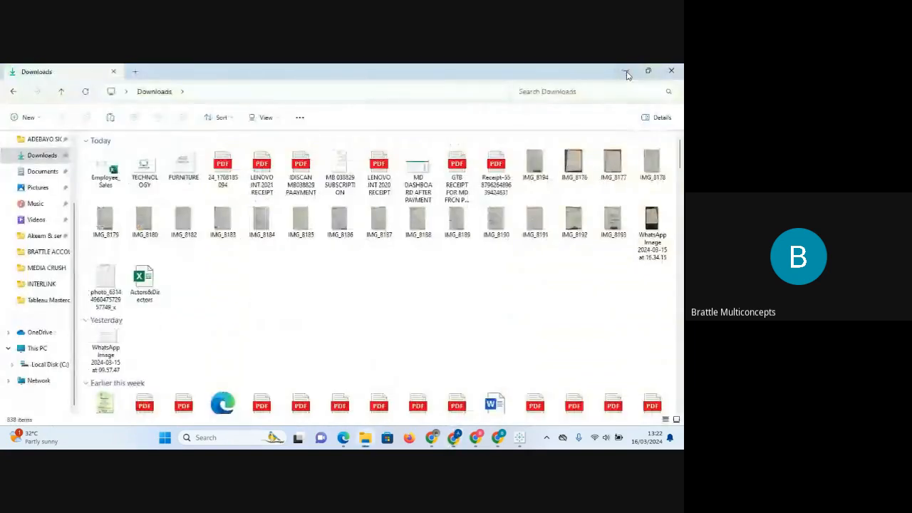
click(111, 181)
click(143, 282)
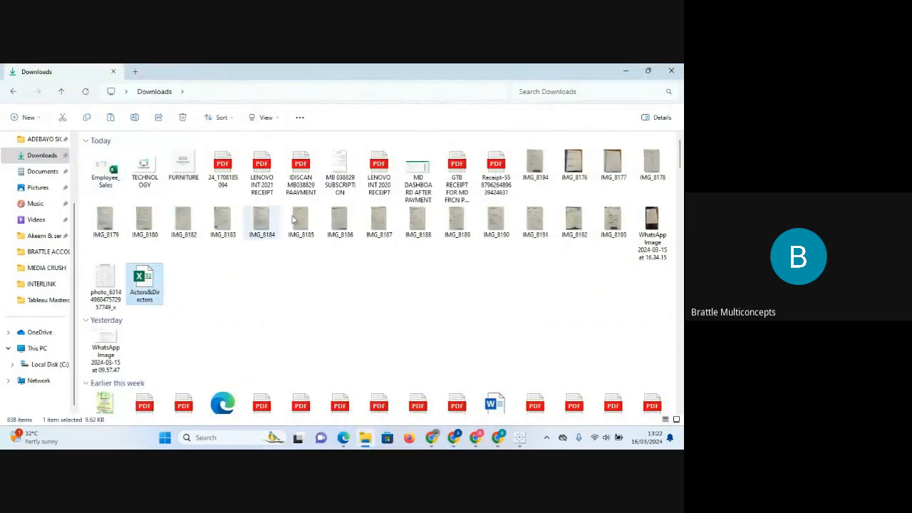
click(626, 74)
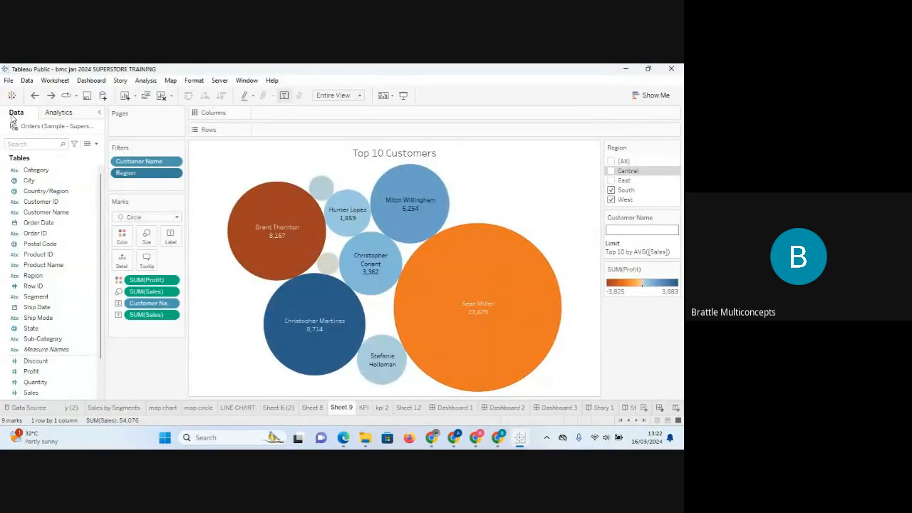
- Create a new Tableau workbook, maximize its window, and show the additional data connectors available for connecting to data
click(9, 80)
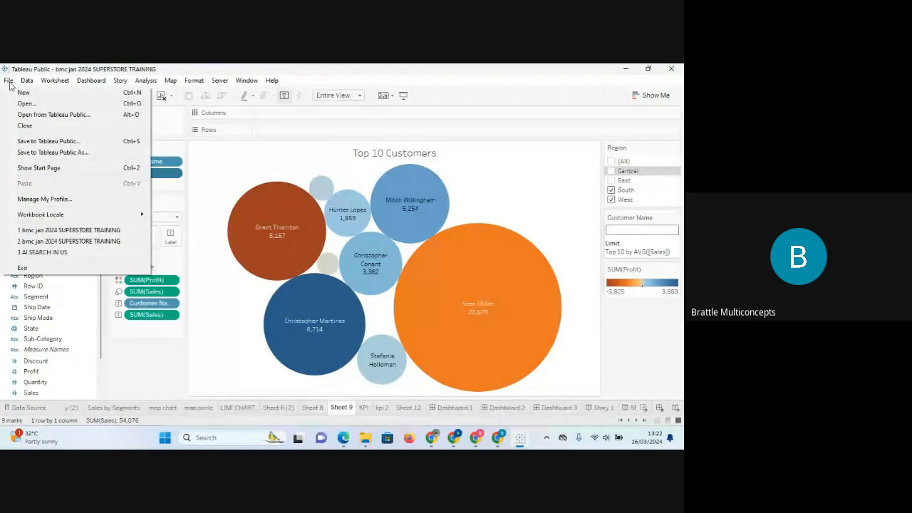
click(49, 97)
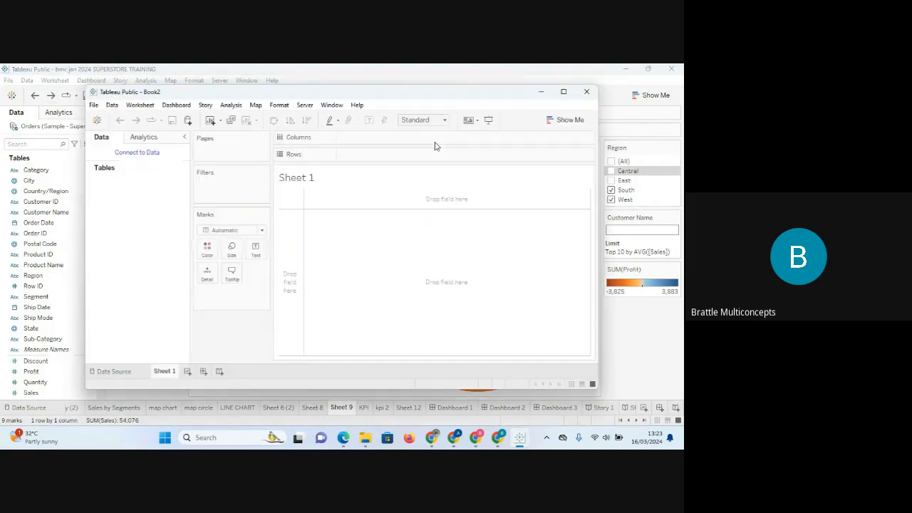
click(563, 92)
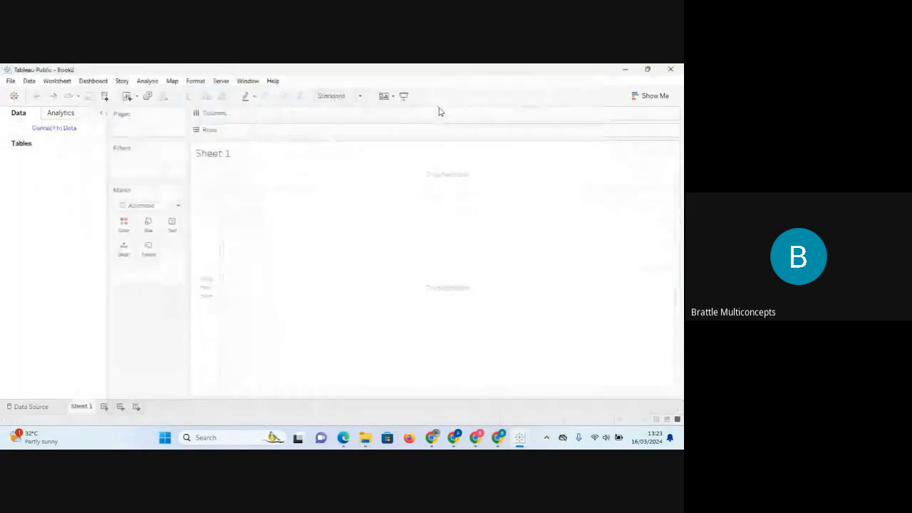
click(51, 129)
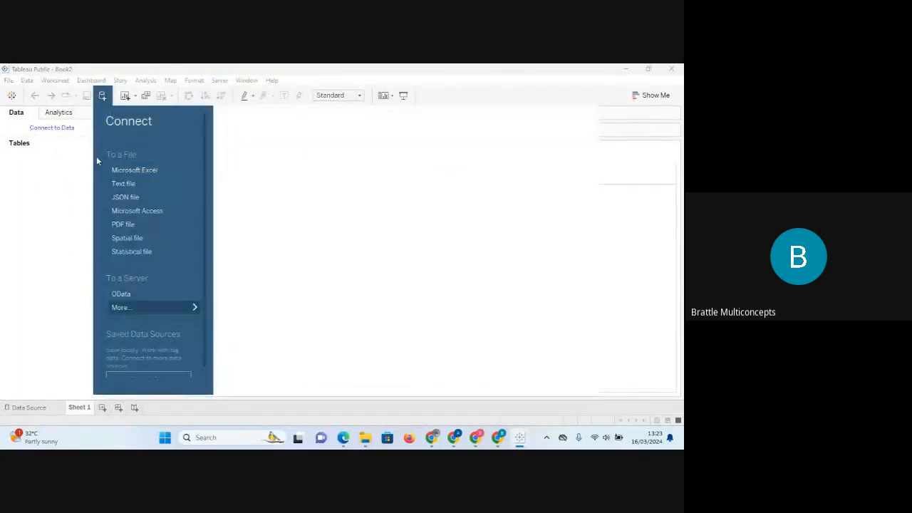
click(157, 307)
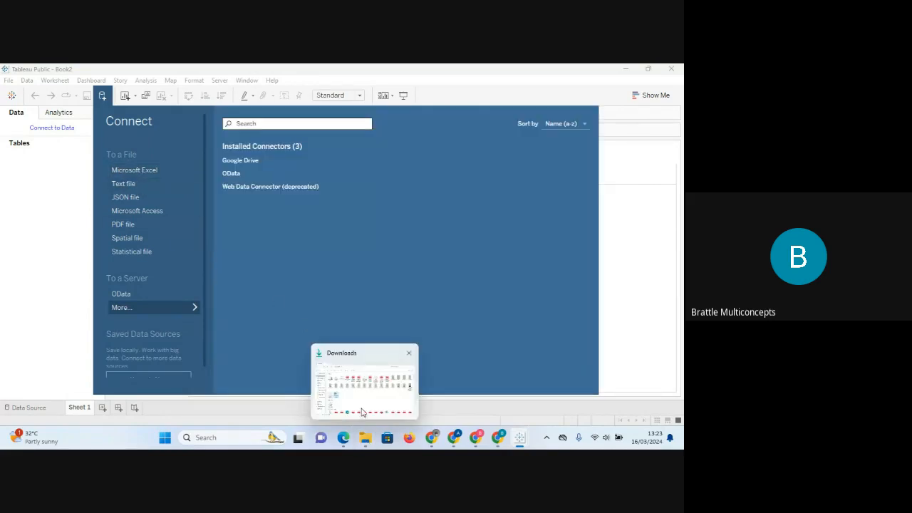
- Switch to the Downloads folder and examine the properties of the Actors&Directors file, including its file type
click(364, 414)
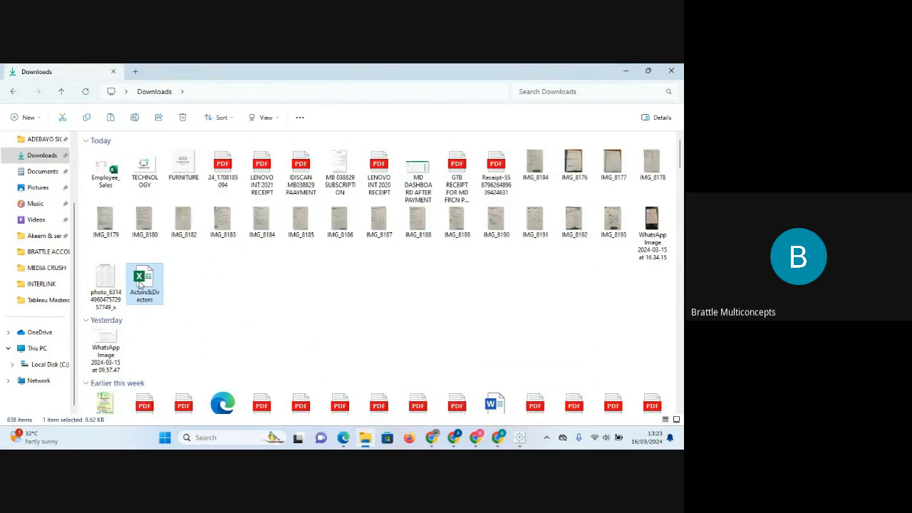
right_click(143, 285)
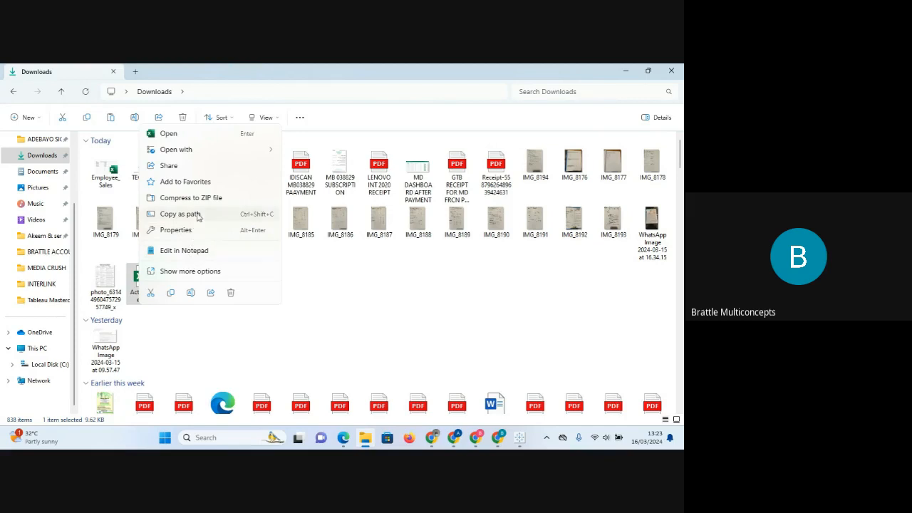
click(189, 271)
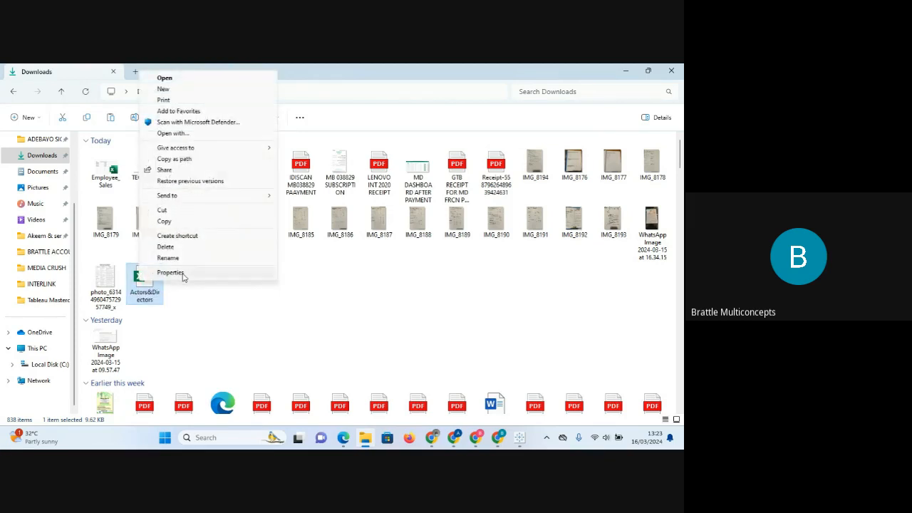
click(171, 273)
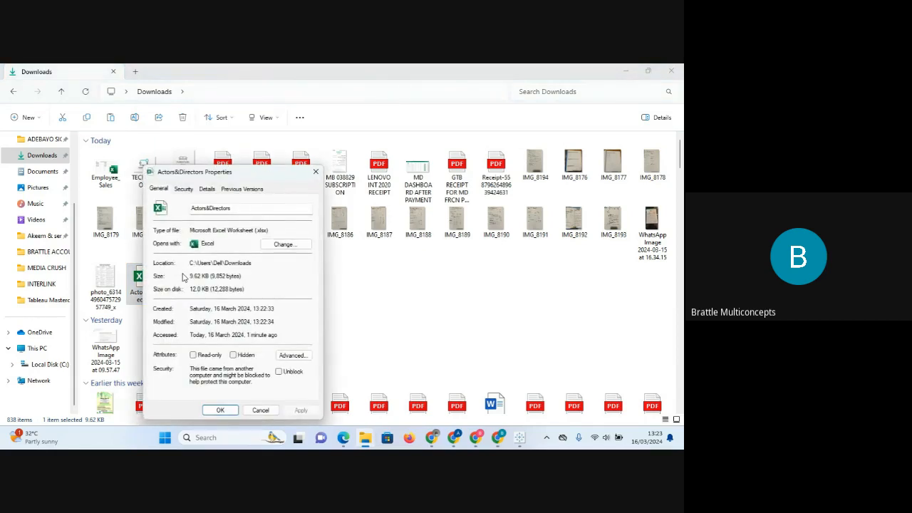
click(388, 285)
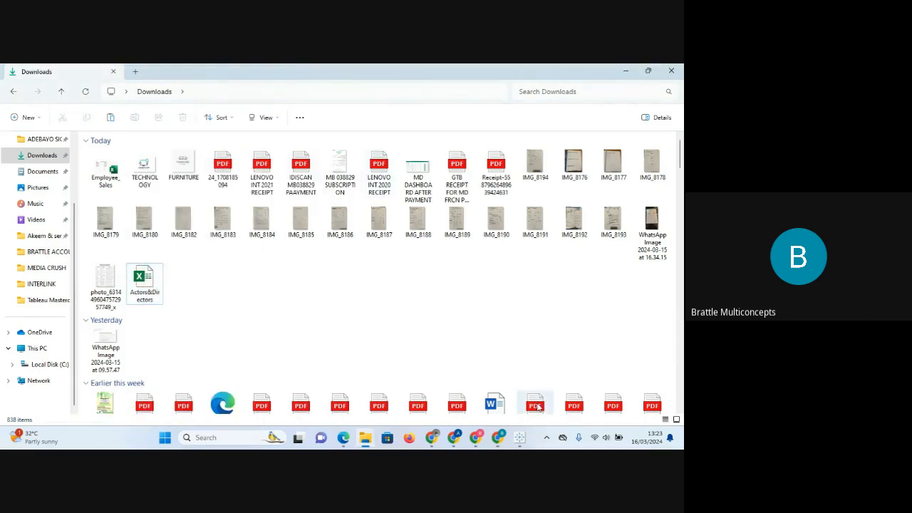
- Return to the new Tableau workbook and connect it to the Actors&Directors Microsoft Excel file in Downloads
mouse_move(521, 440)
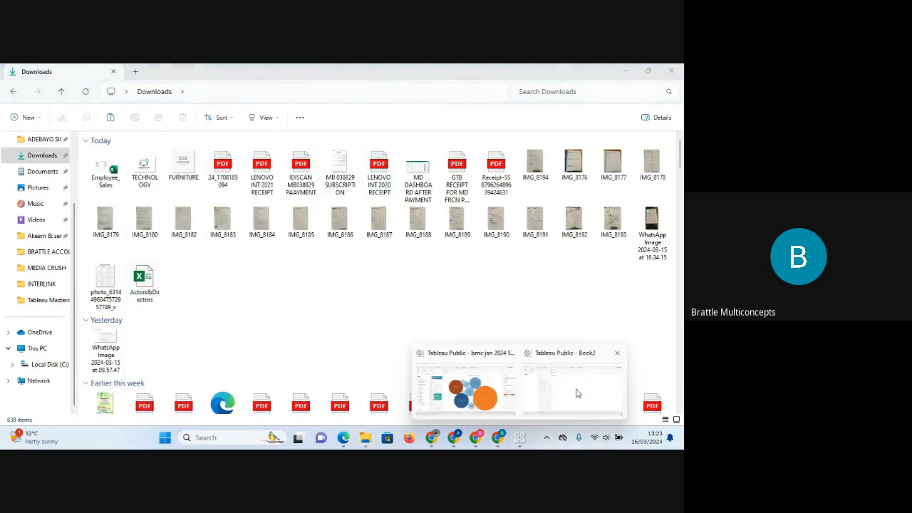
click(577, 391)
click(52, 129)
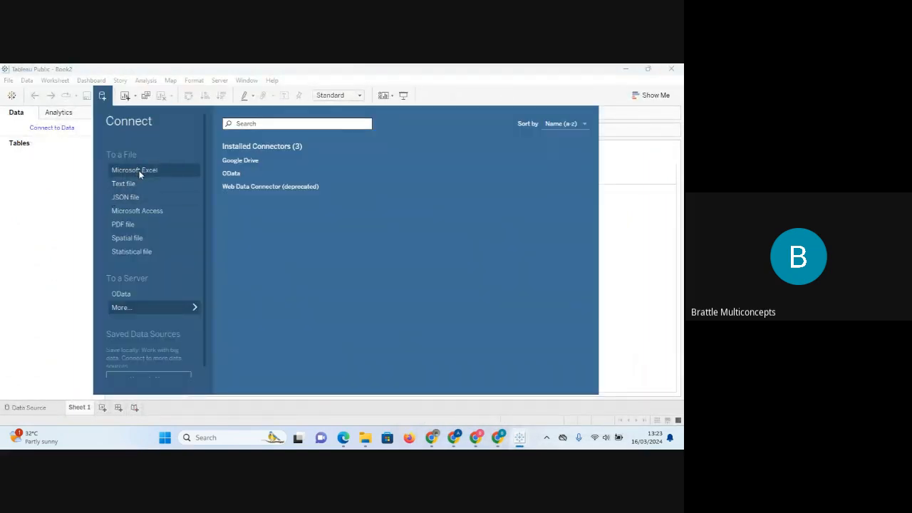
click(139, 172)
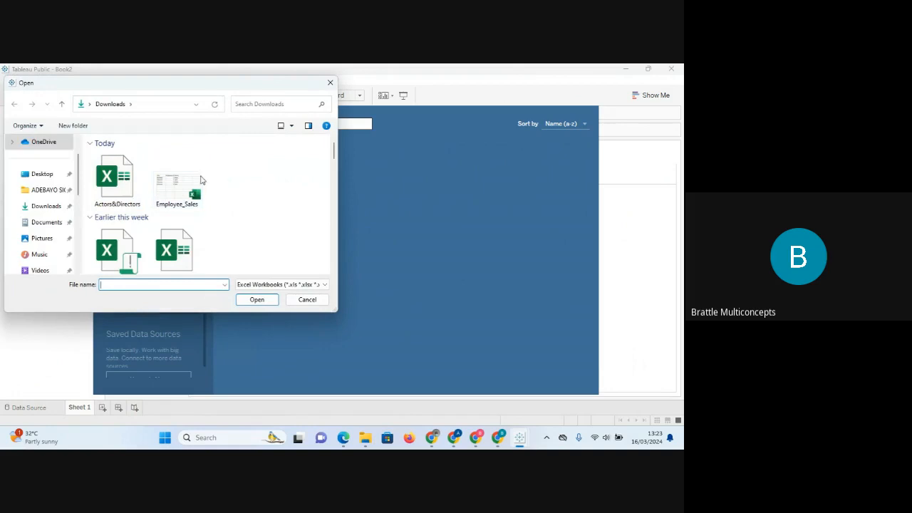
click(121, 179)
double_click(120, 178)
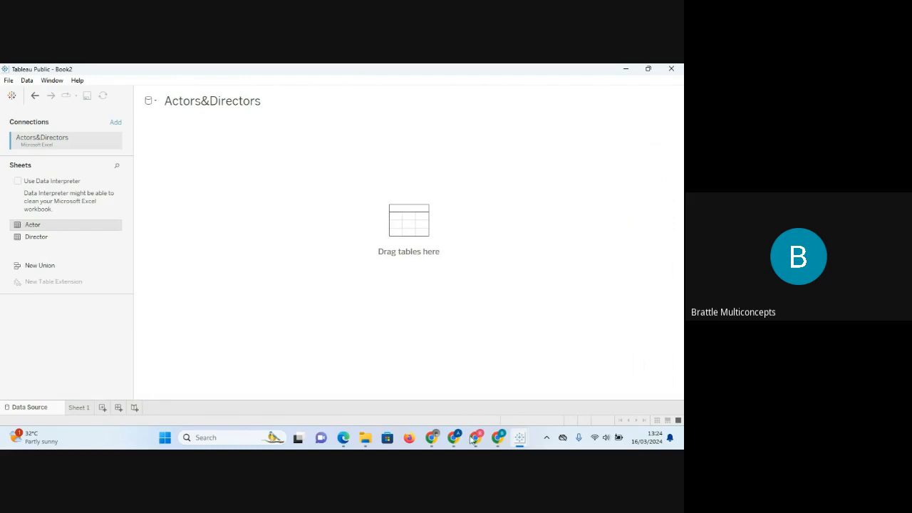
- Switch to the Google Meet call, ignore the infinity mirror warning, read the in-call messages, and close the chat
mouse_move(429, 443)
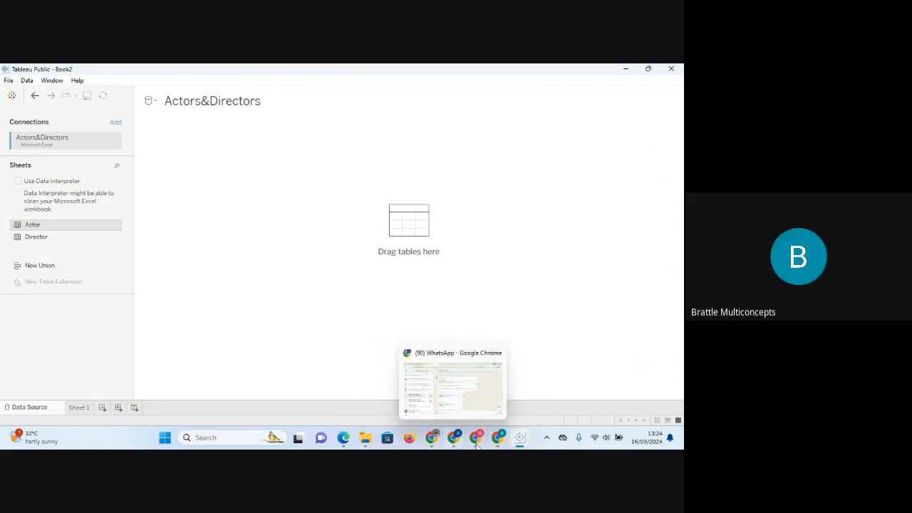
mouse_move(501, 444)
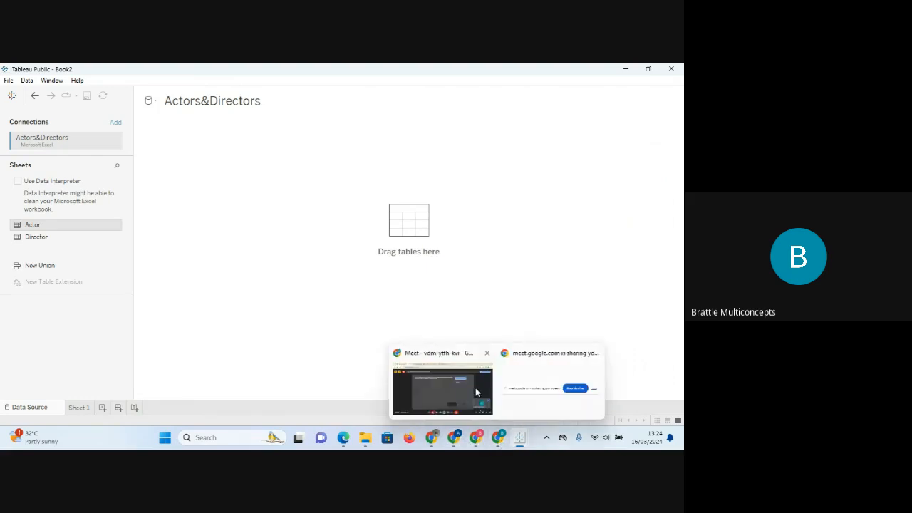
click(481, 383)
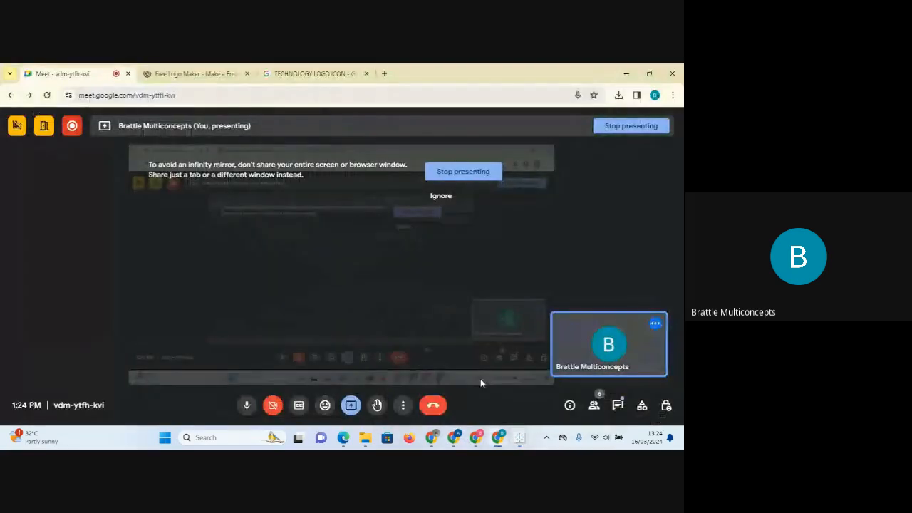
click(441, 196)
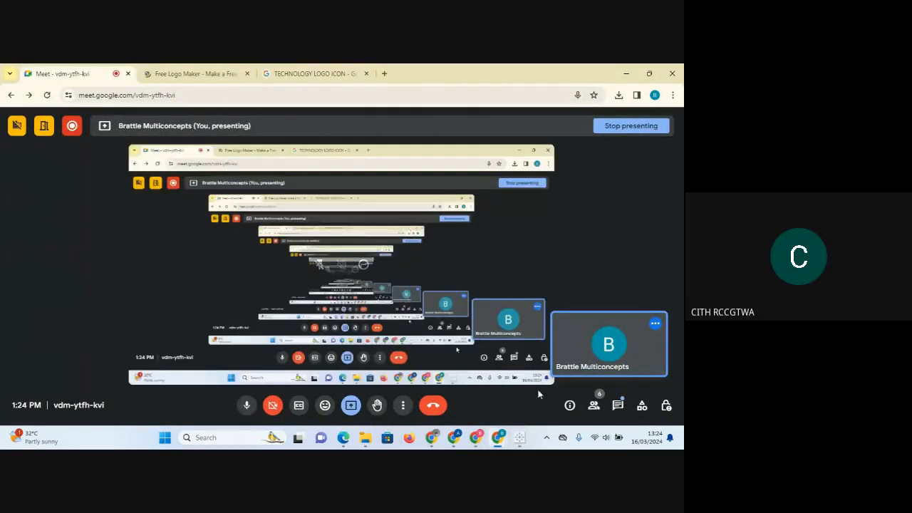
click(617, 407)
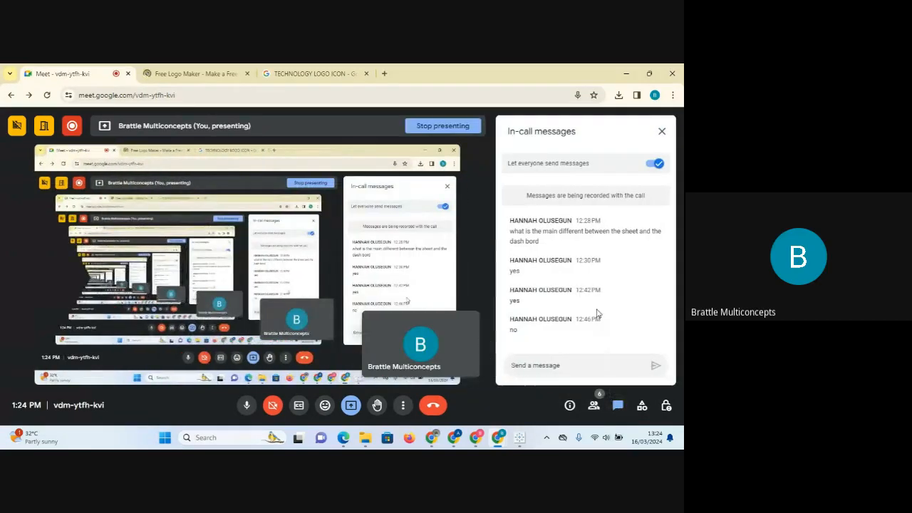
click(661, 137)
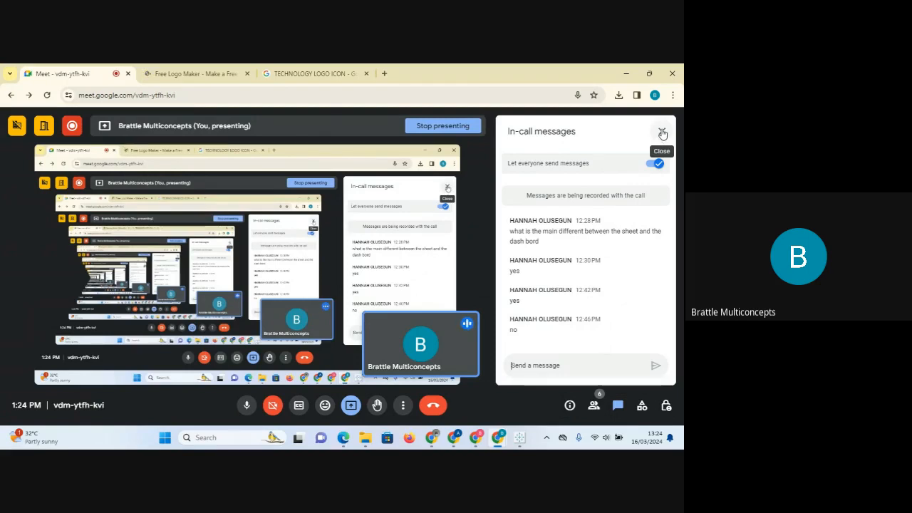
click(661, 135)
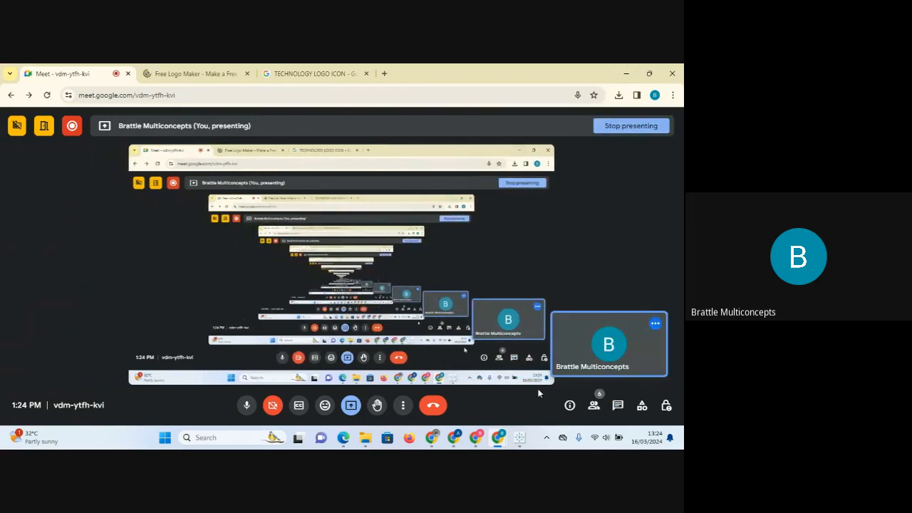
- Open the Actors&Directors file from the Downloads folder in Excel, maximize its window, and dismiss the Protected View notice
mouse_move(520, 442)
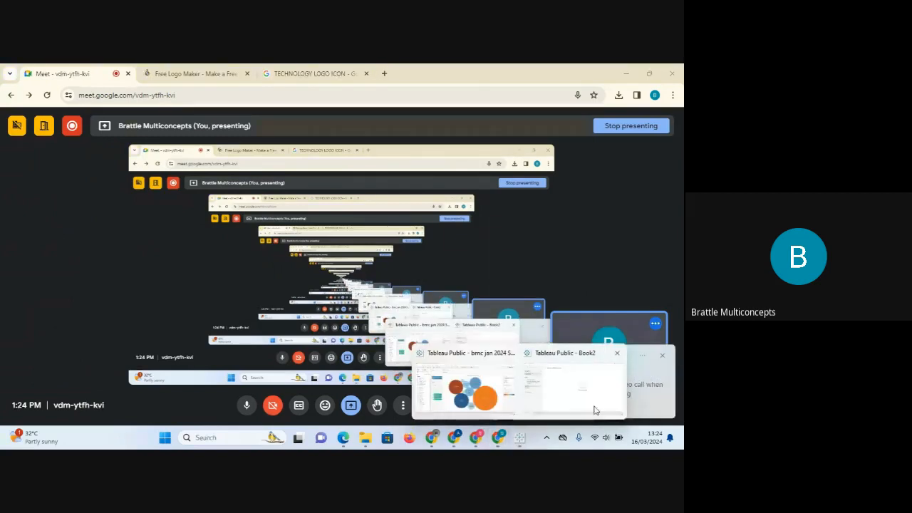
click(555, 394)
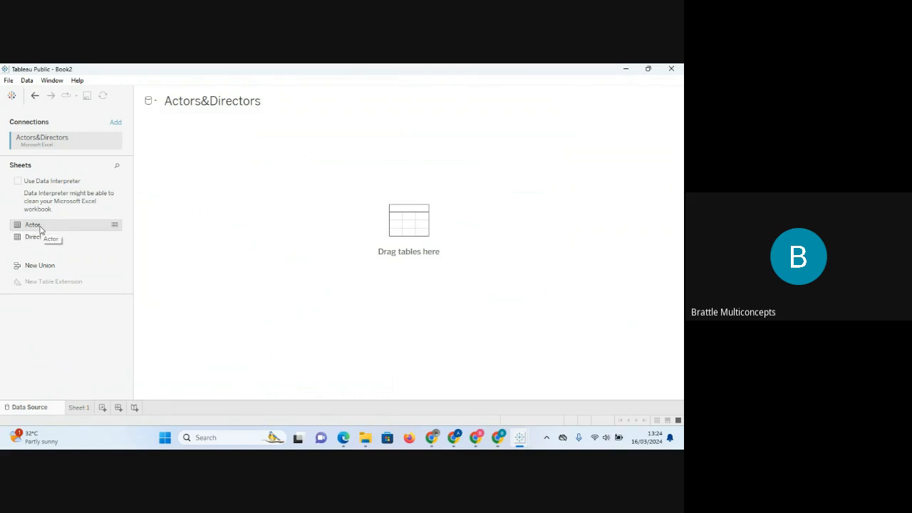
mouse_move(357, 448)
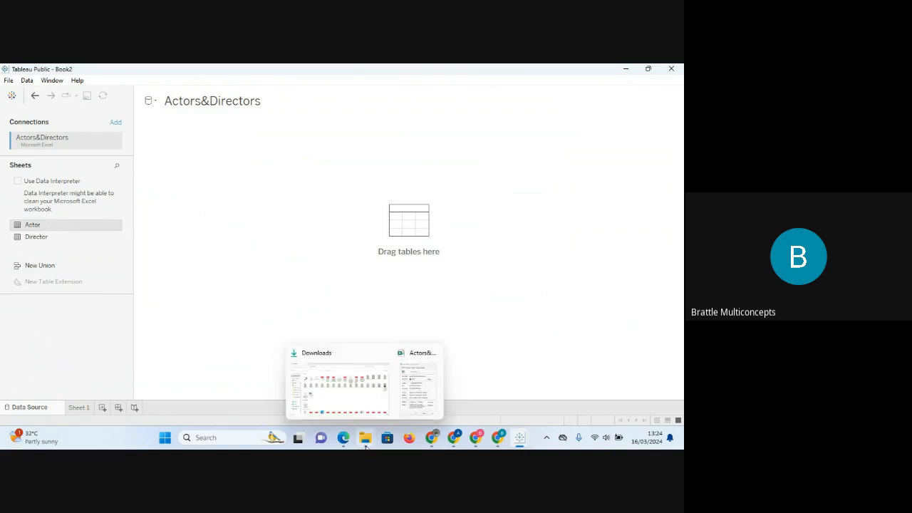
click(360, 406)
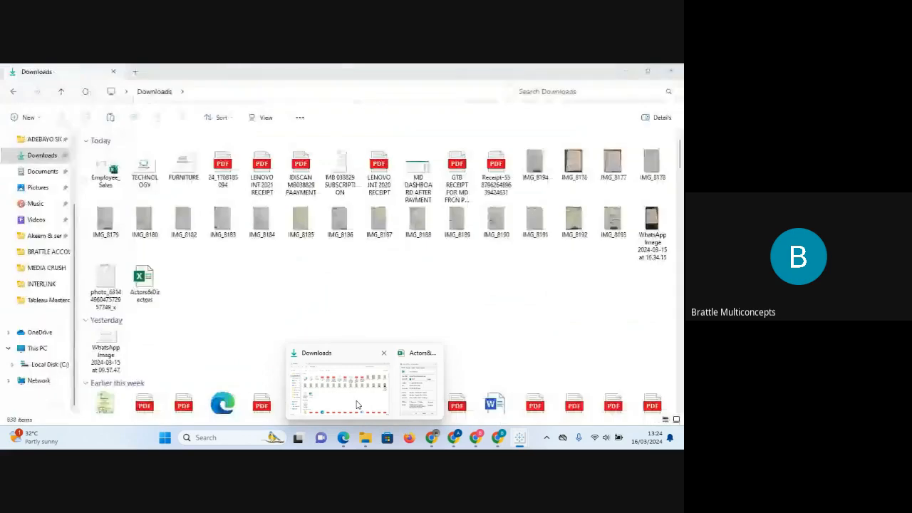
click(140, 280)
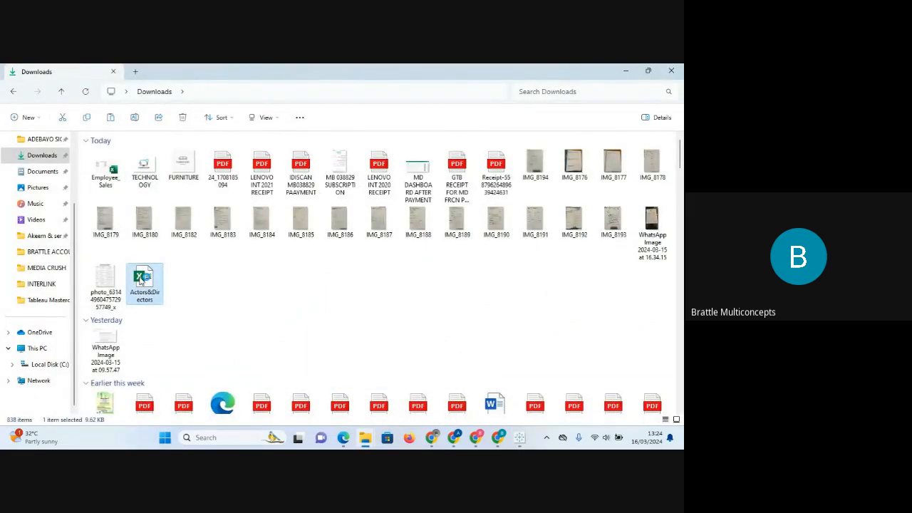
double_click(140, 280)
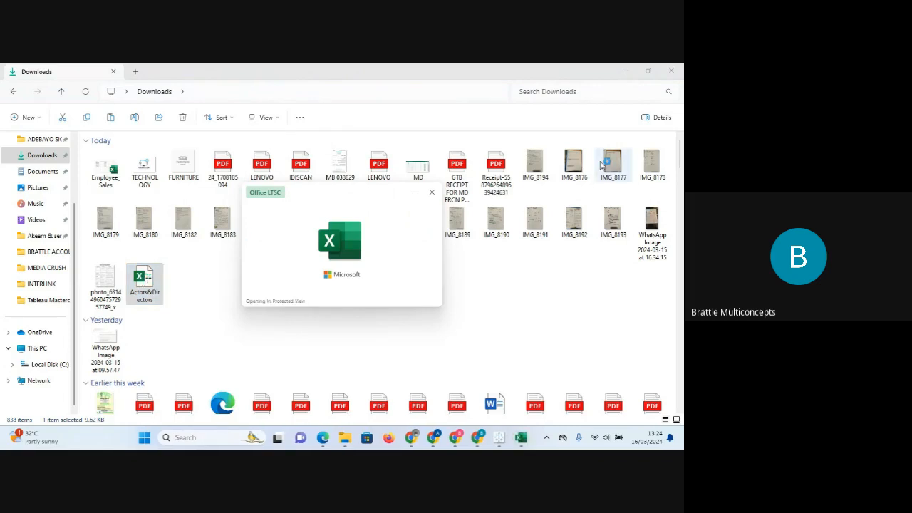
click(625, 71)
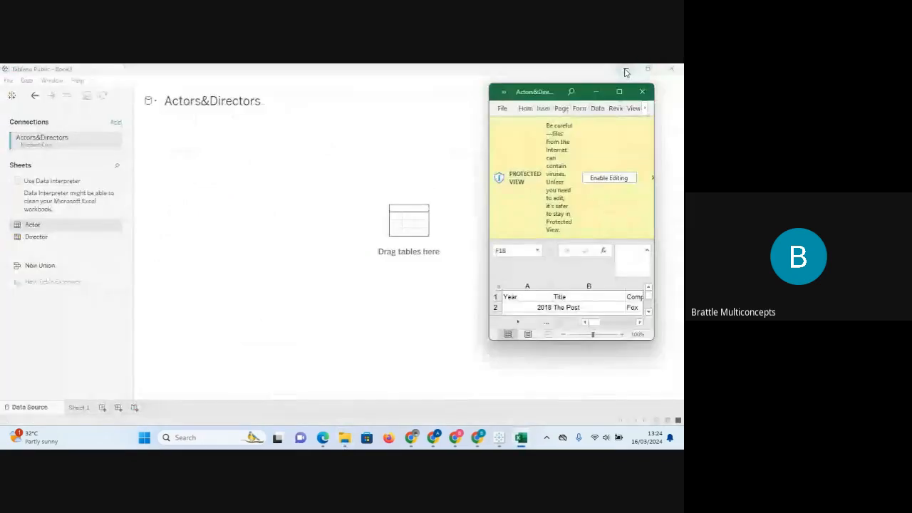
click(619, 92)
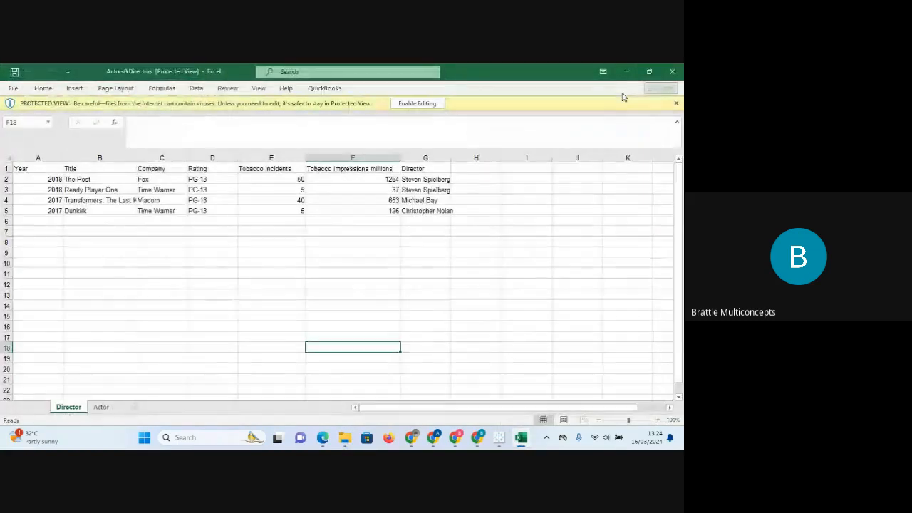
click(676, 104)
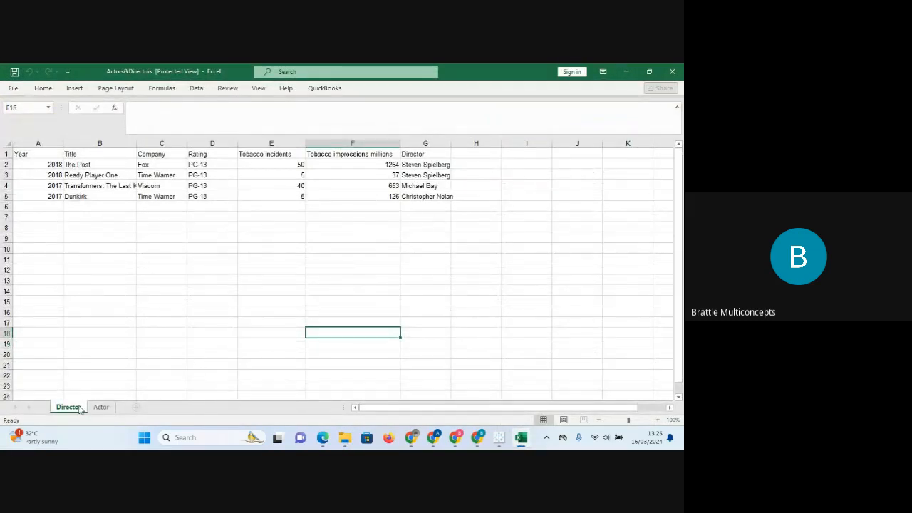
- View the Actor sheet of the Excel workbook and switch back to the Book2 workbook in Tableau
click(101, 410)
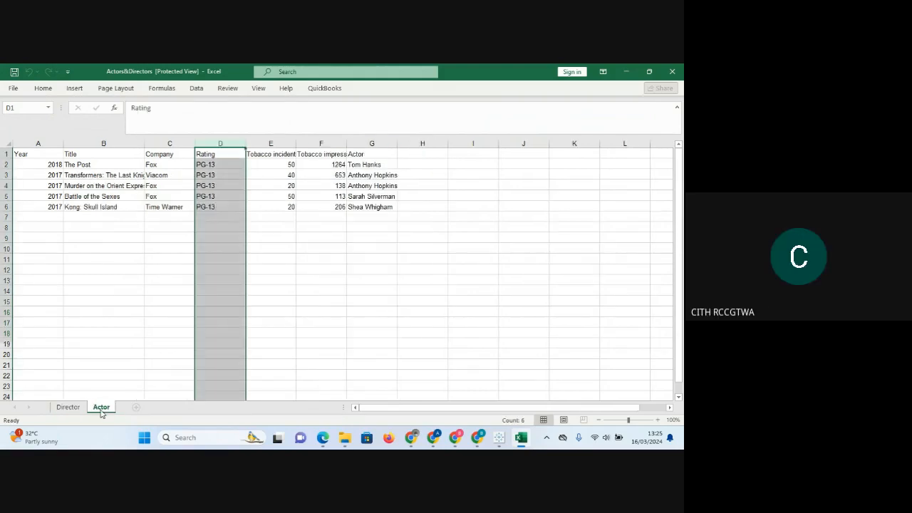
click(230, 354)
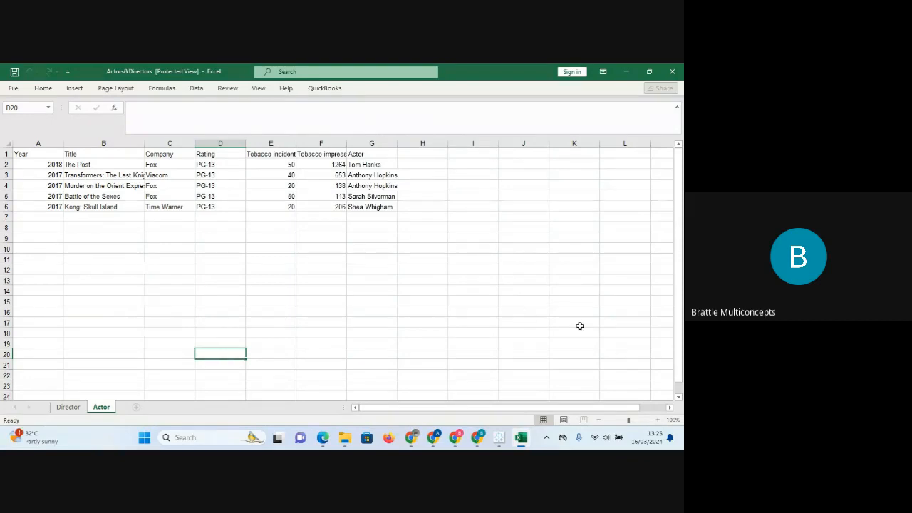
mouse_move(497, 441)
click(535, 408)
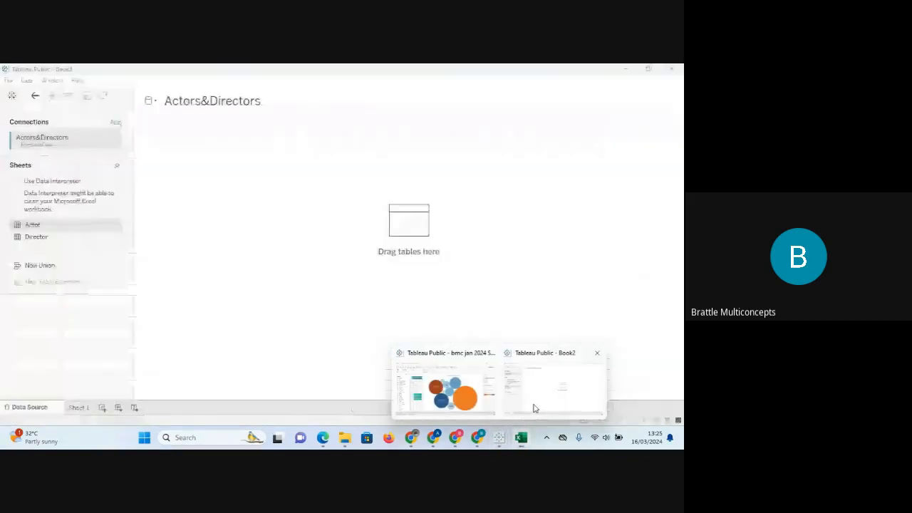
click(9, 80)
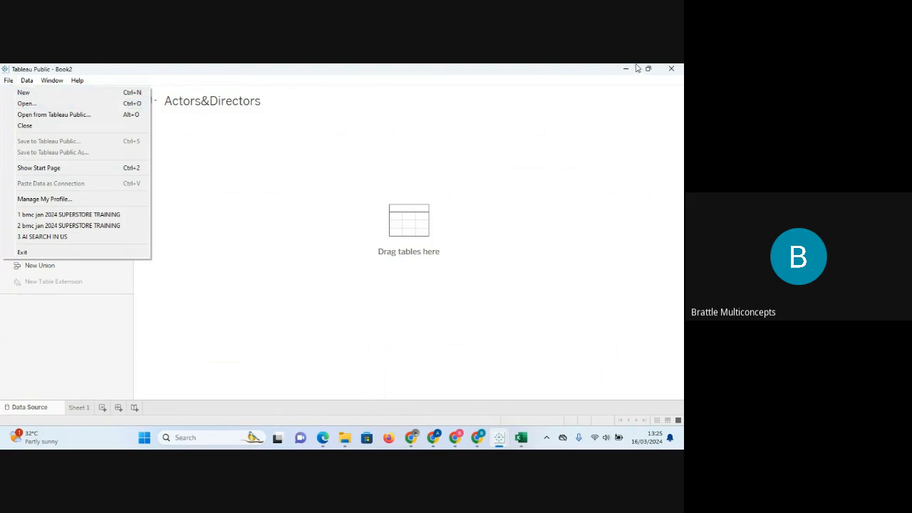
mouse_move(500, 443)
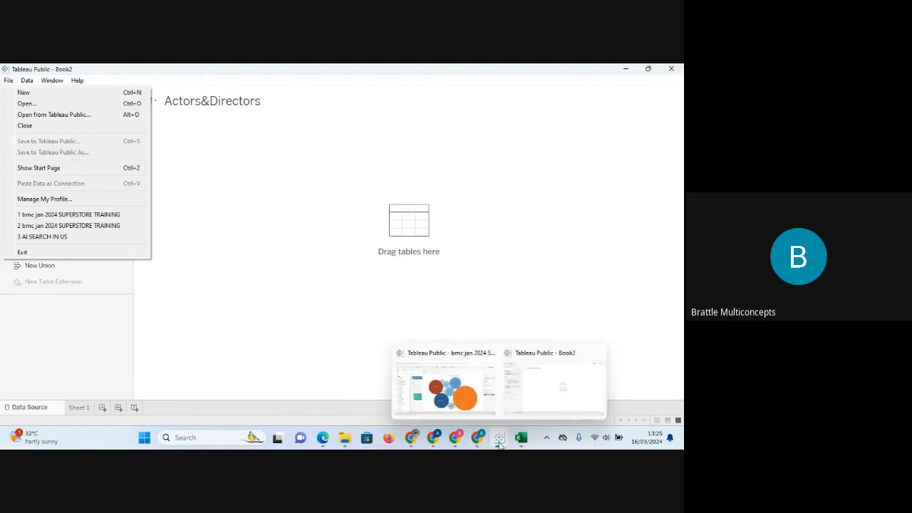
mouse_move(475, 404)
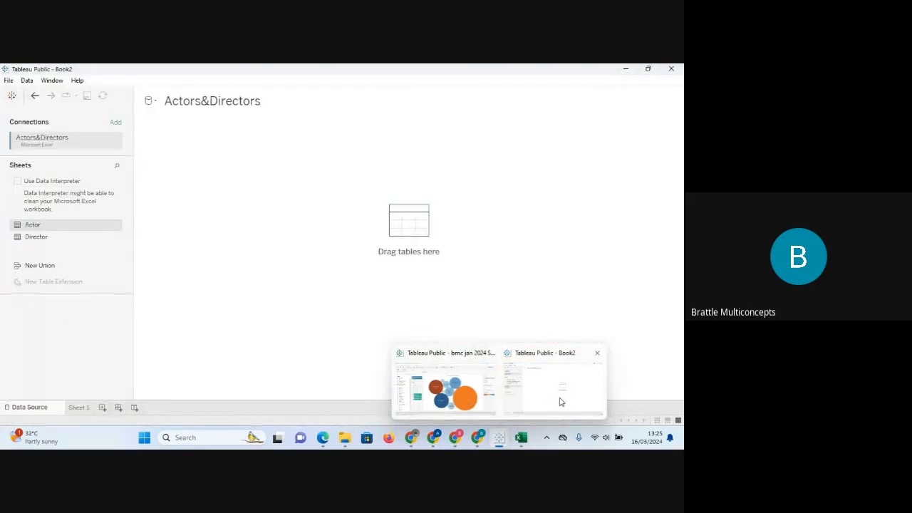
click(559, 401)
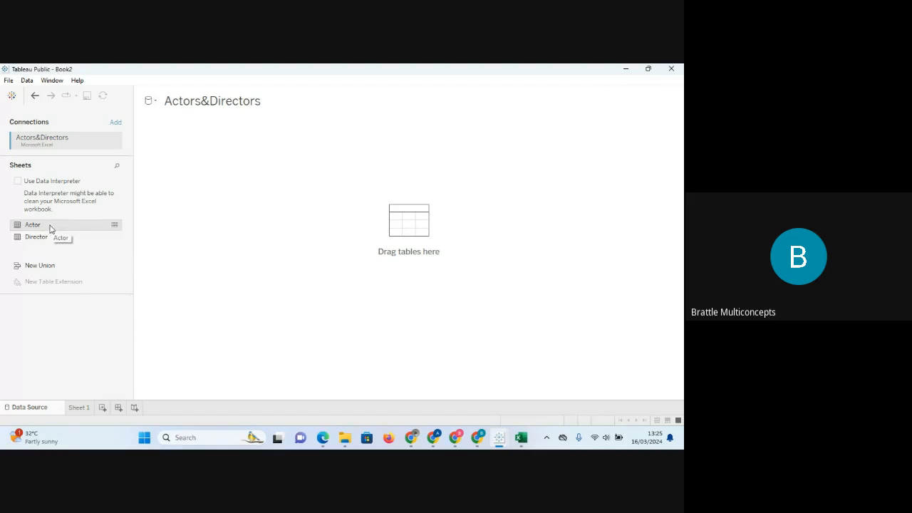
- Switch to the Actors&Directors workbook in Excel, review its Actor and Director sheets, and return to Book2 in Tableau
mouse_move(515, 444)
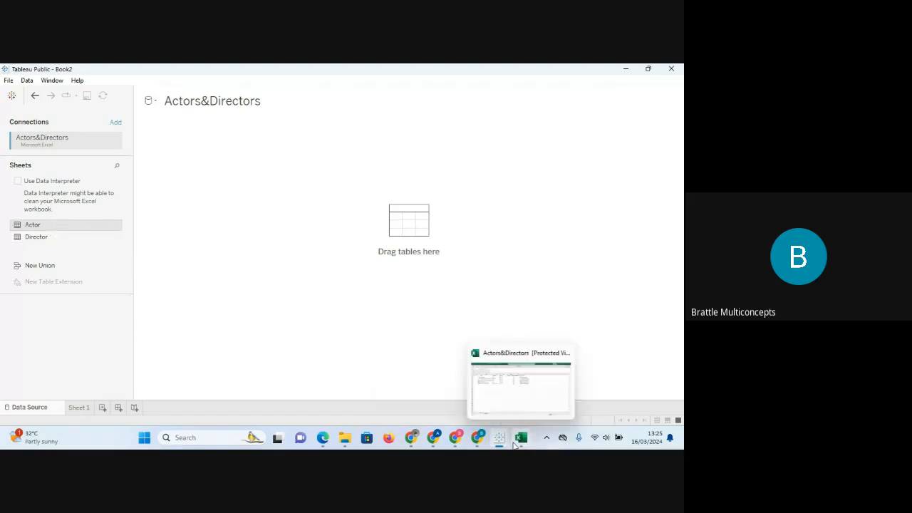
click(511, 406)
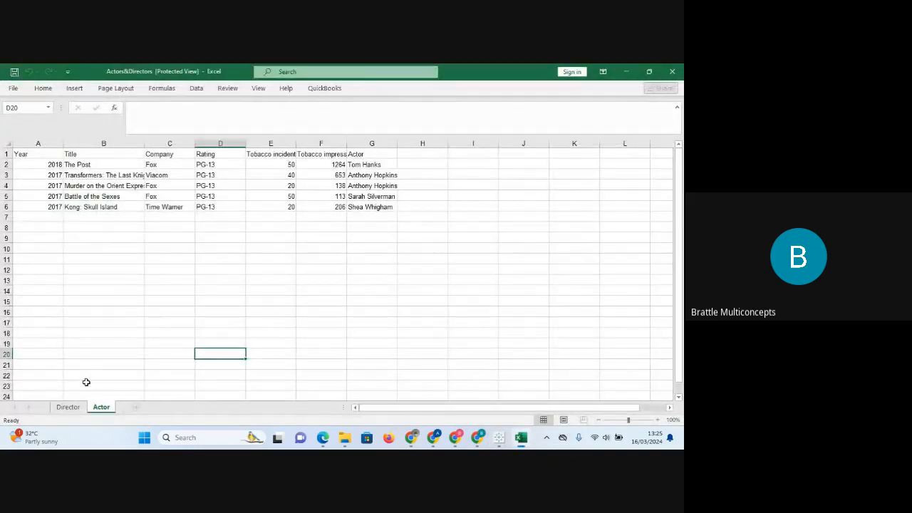
click(74, 406)
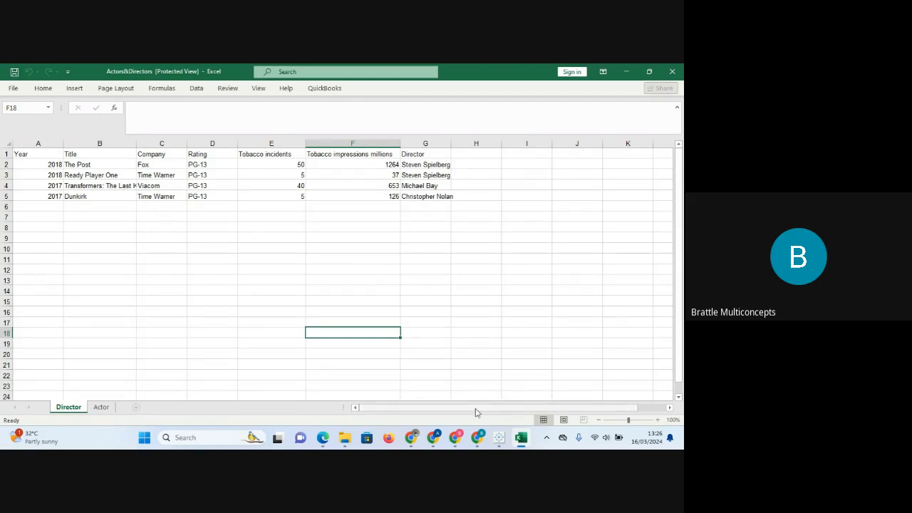
mouse_move(522, 438)
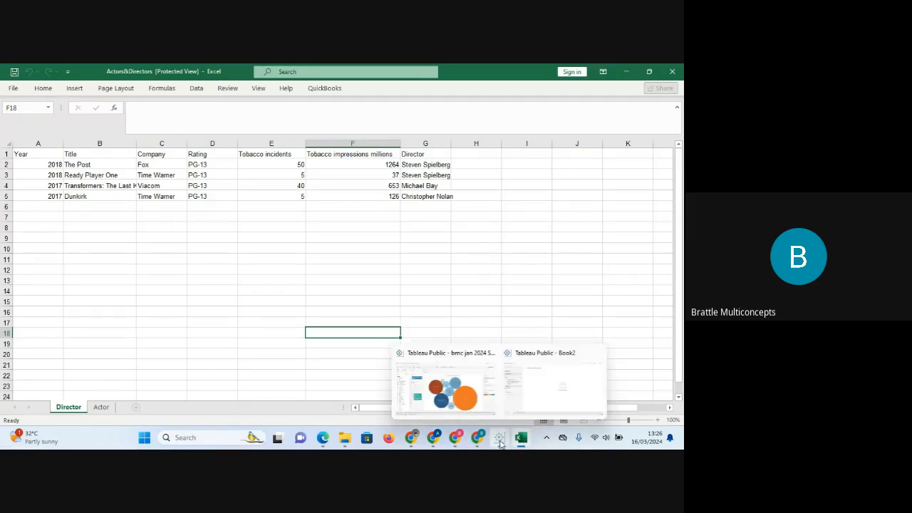
click(545, 394)
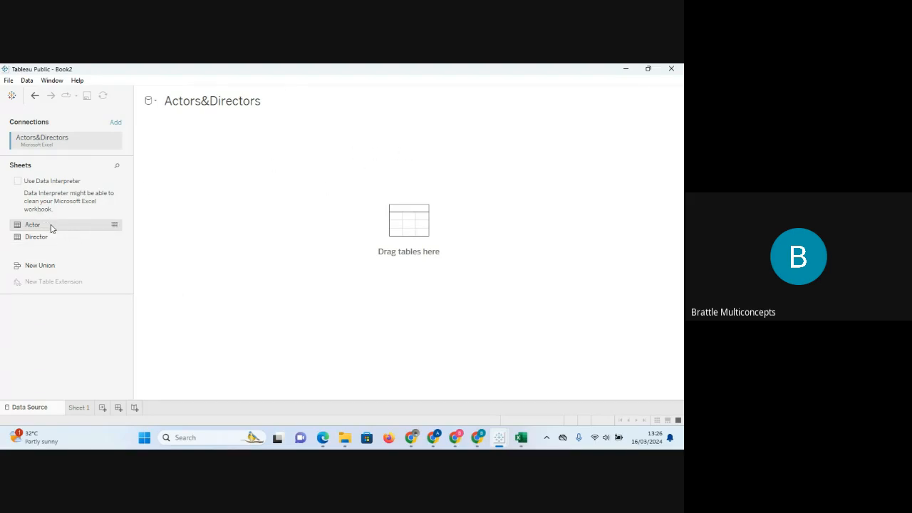
- Add the Actor sheet to the data source canvas, enlarge the data preview, and view its remaining columns
drag(50, 228, 310, 198)
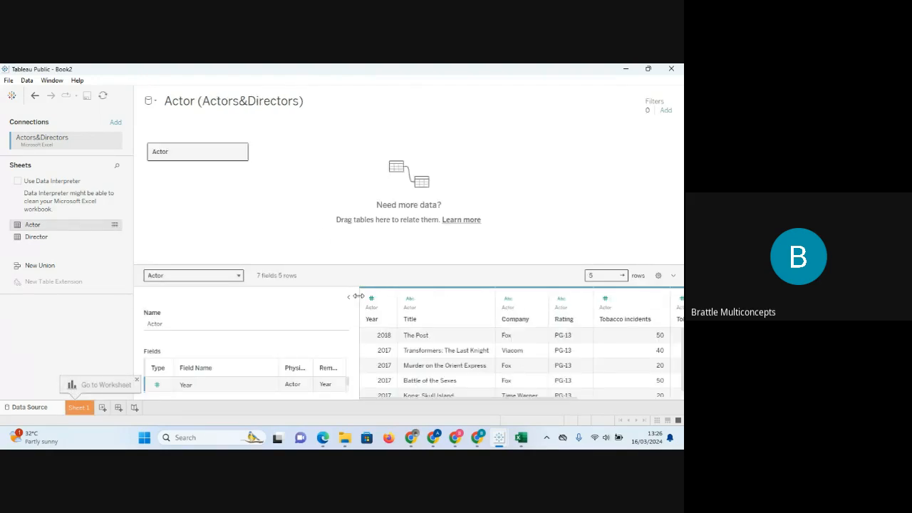
drag(358, 296, 307, 297)
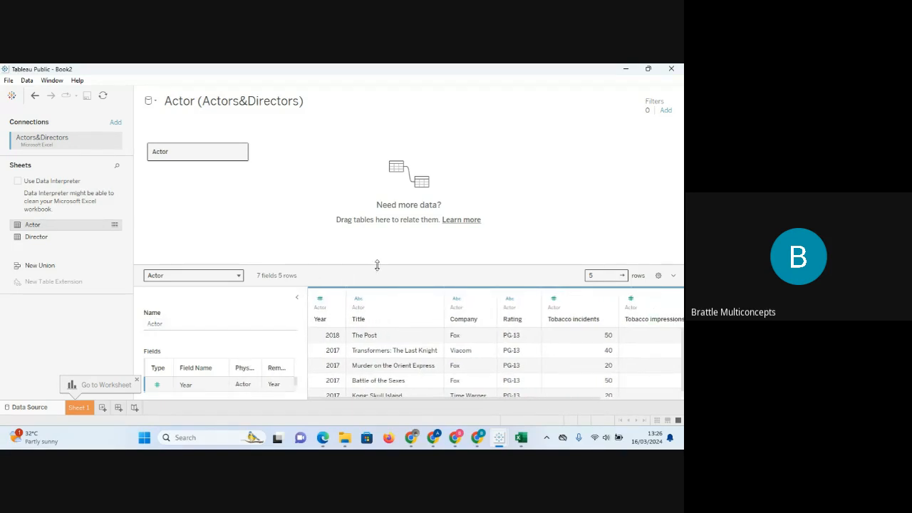
drag(377, 265, 376, 230)
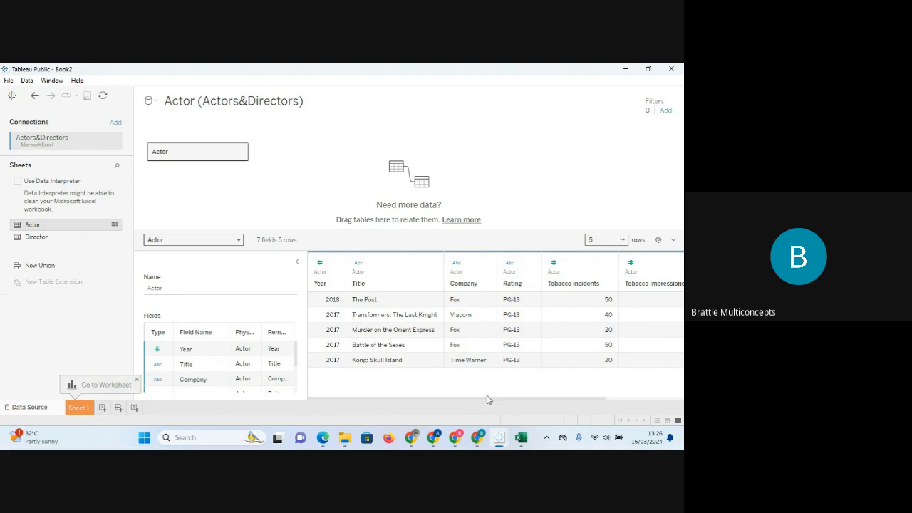
drag(487, 400, 610, 391)
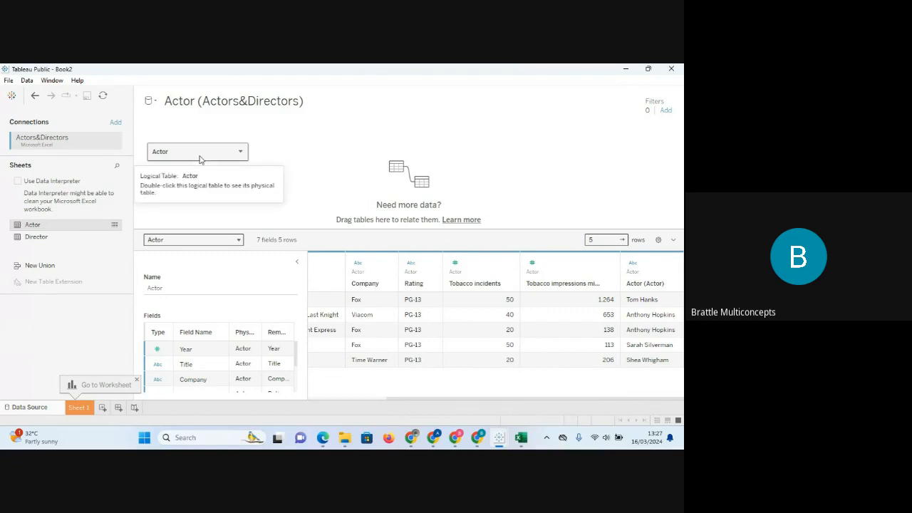
- Remove the Actor table from the canvas and undo back to the empty Sheet 1 without a data connection
drag(200, 159, 55, 352)
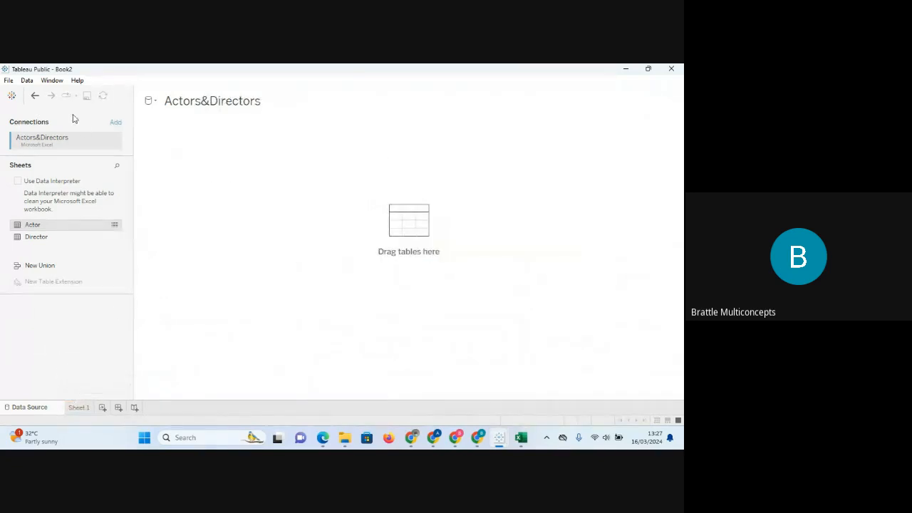
click(35, 96)
click(35, 95)
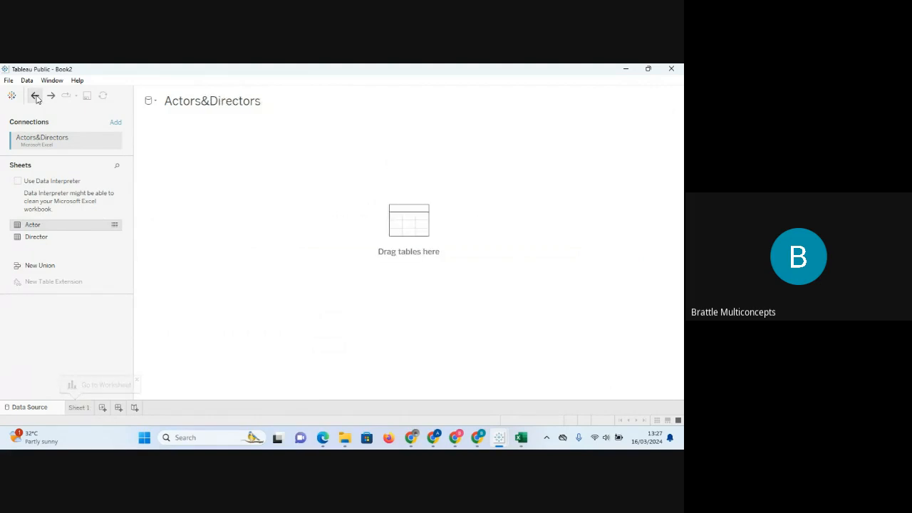
click(35, 95)
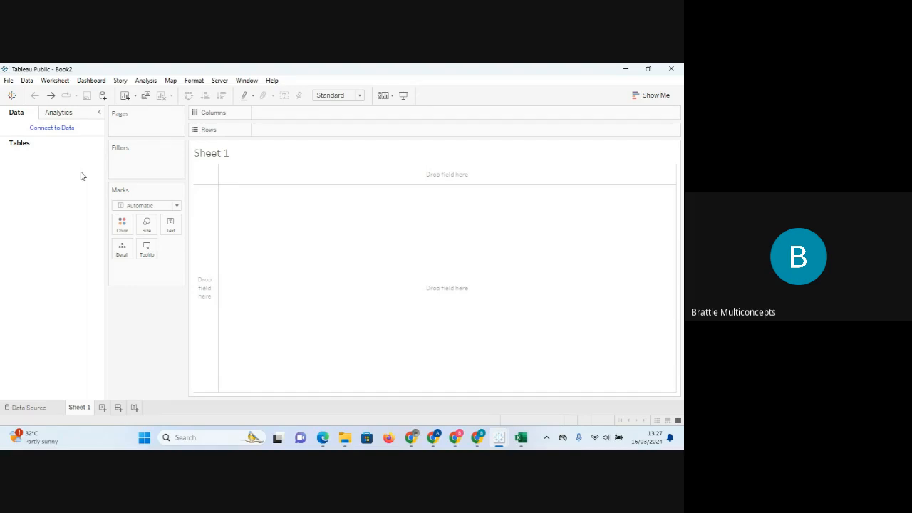
- Connect the workbook to the Actors&Directors Microsoft Excel file in Downloads again
click(52, 132)
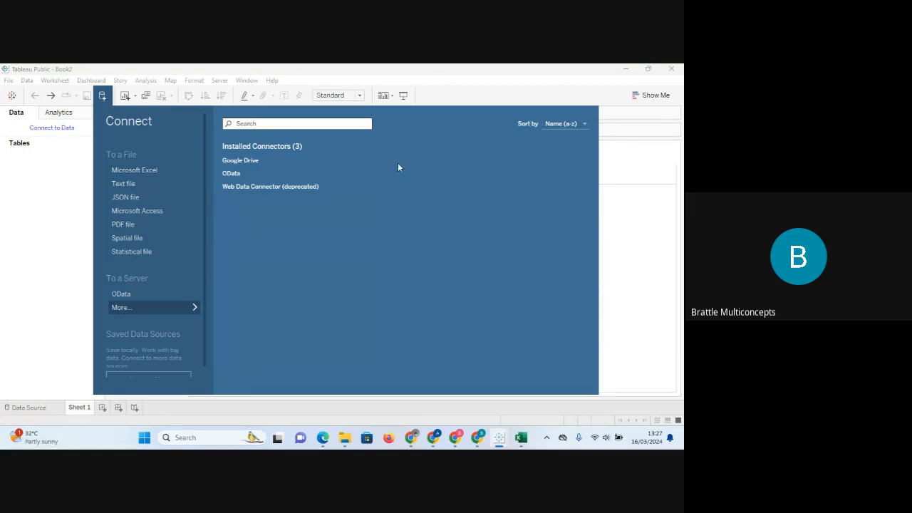
click(139, 170)
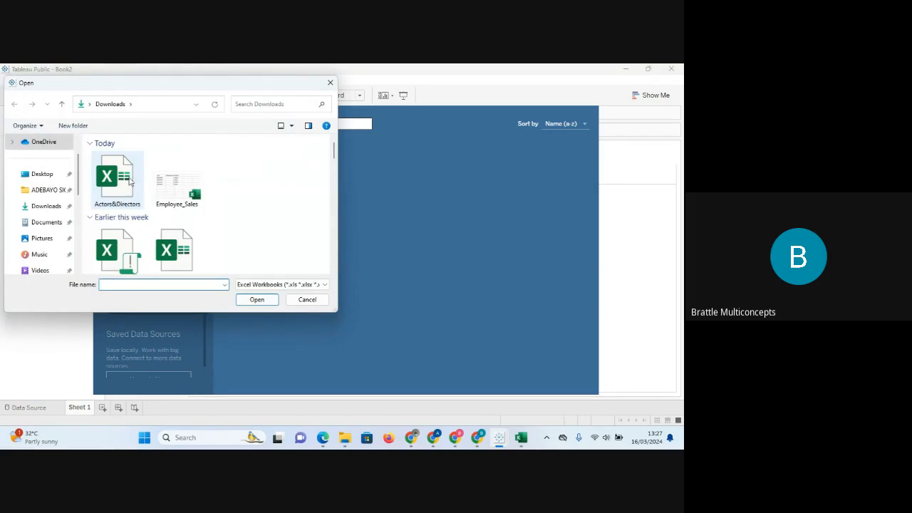
click(120, 183)
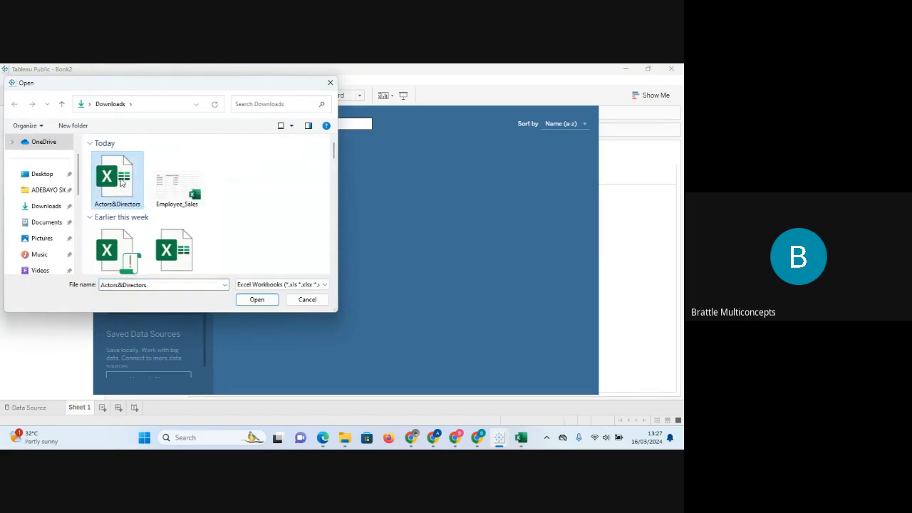
double_click(120, 183)
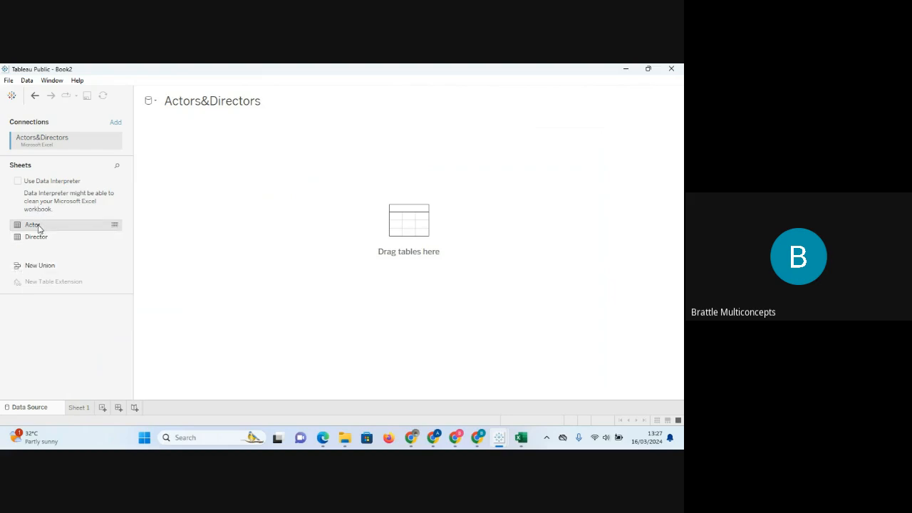
- Add the Actor sheet to the data source canvas and collapse the table details to widen the data preview
drag(40, 228, 335, 200)
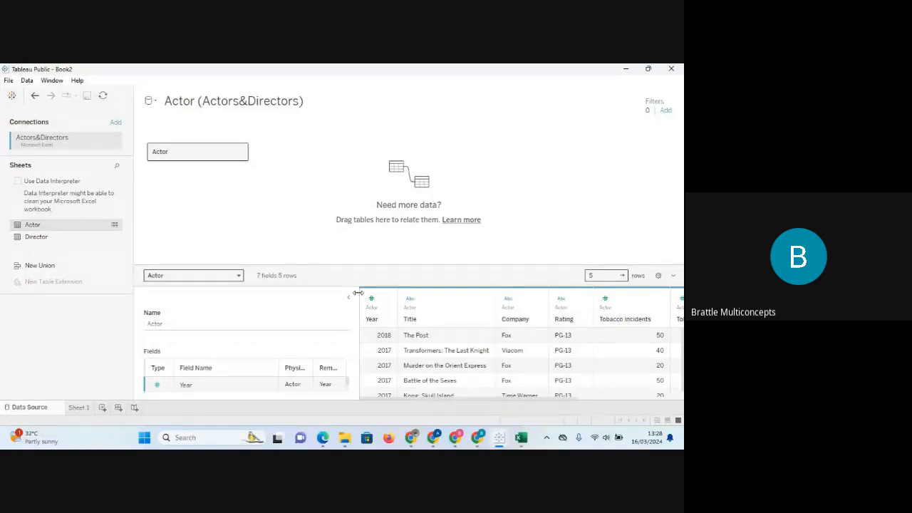
drag(358, 292, 310, 292)
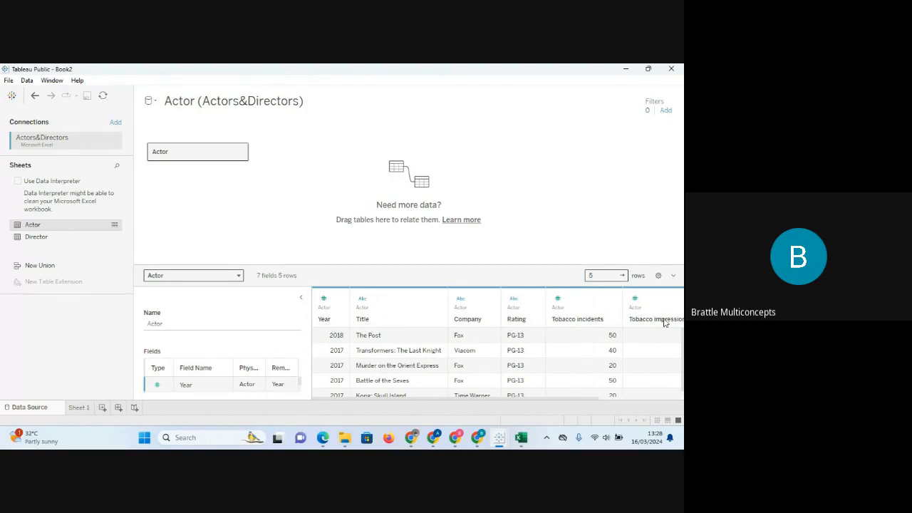
drag(530, 402, 474, 418)
click(301, 297)
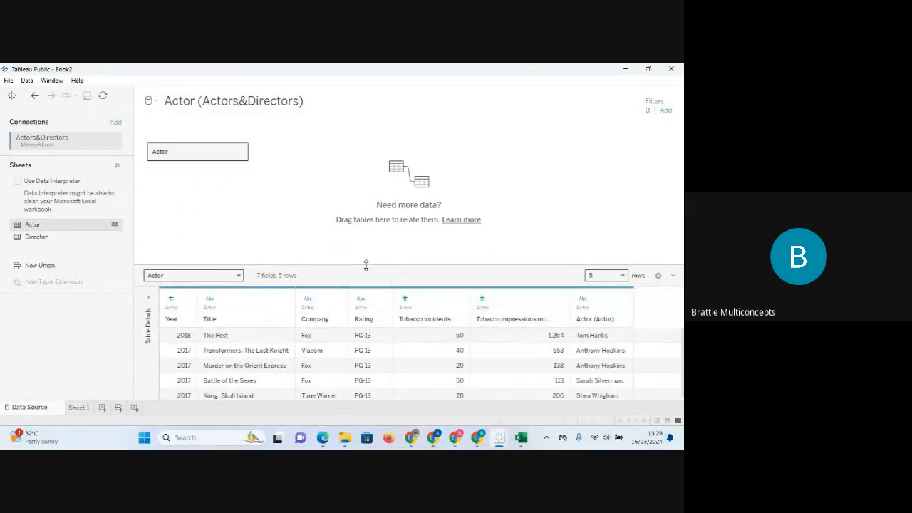
- Enlarge the data preview, then add the Director sheet beside the Actor table and expand their relationship settings
drag(365, 265, 362, 211)
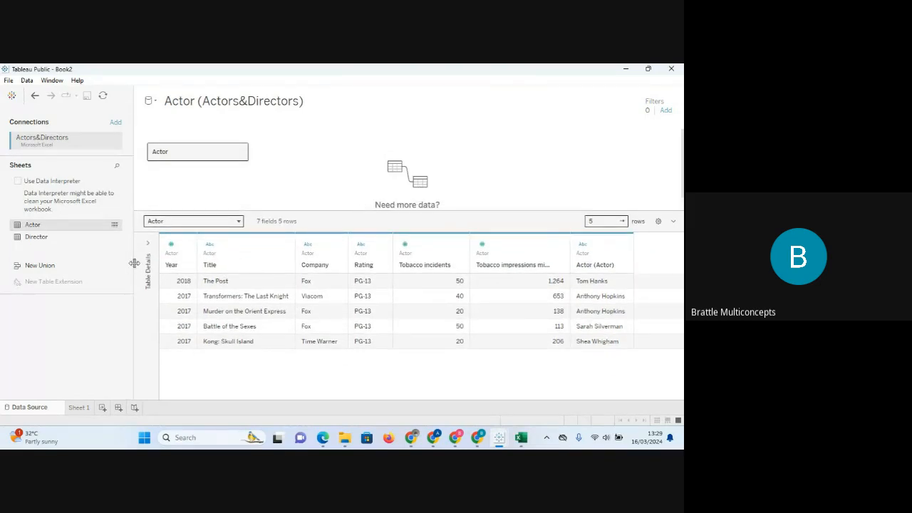
drag(134, 264, 116, 265)
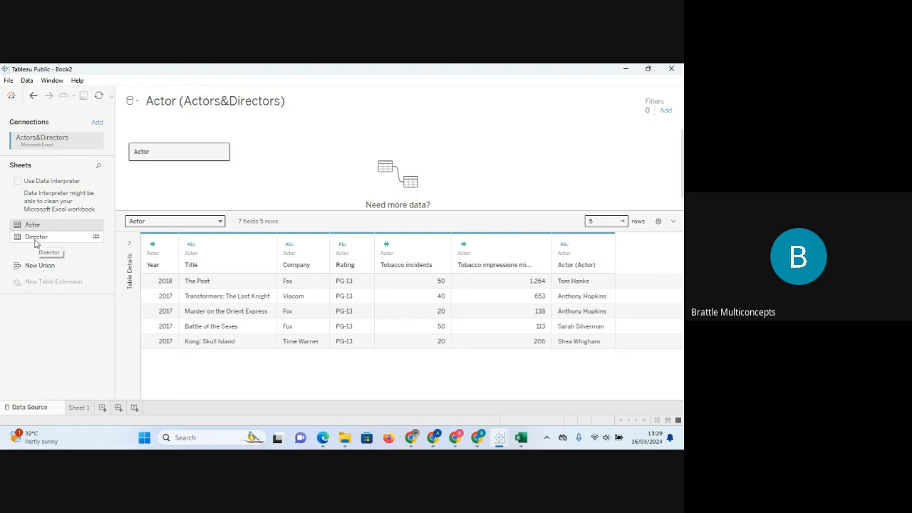
drag(39, 242, 305, 154)
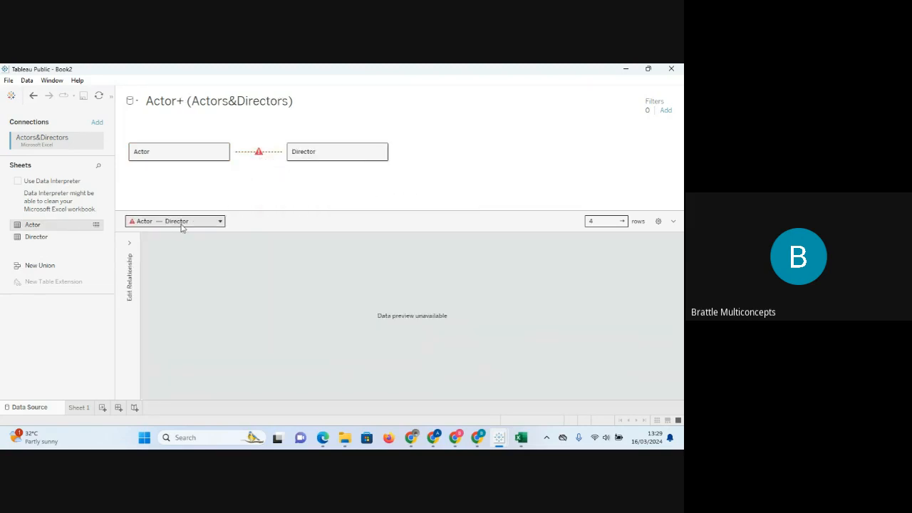
click(131, 245)
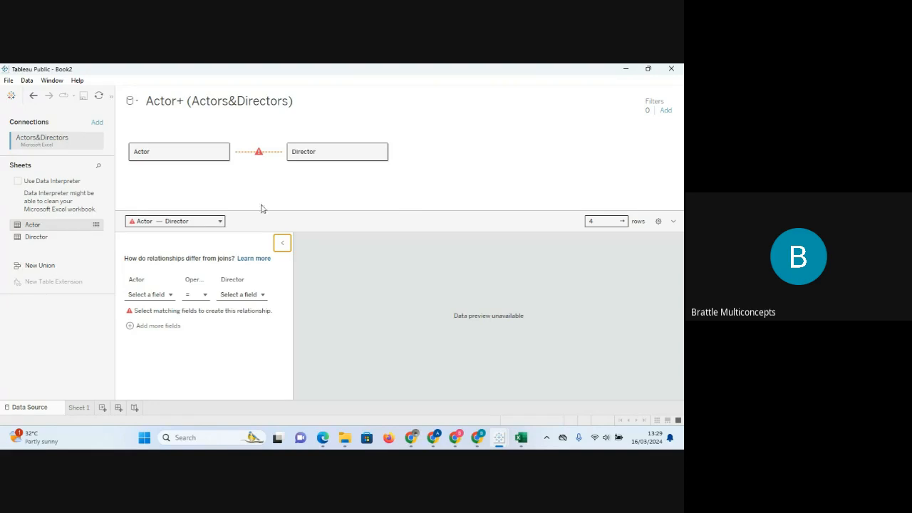
- Relate the two tables by matching the Actor (Actor) field to the Director (Director) field with the = operator
click(168, 296)
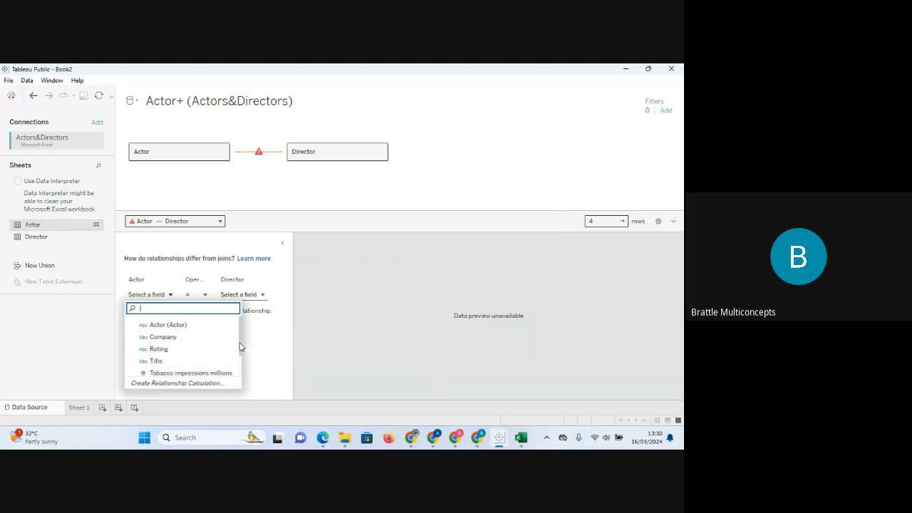
drag(240, 344, 240, 363)
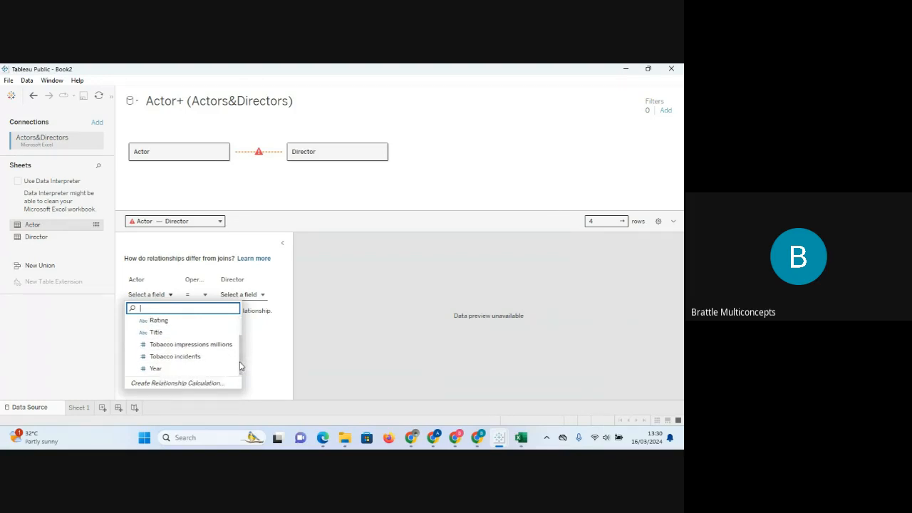
click(263, 296)
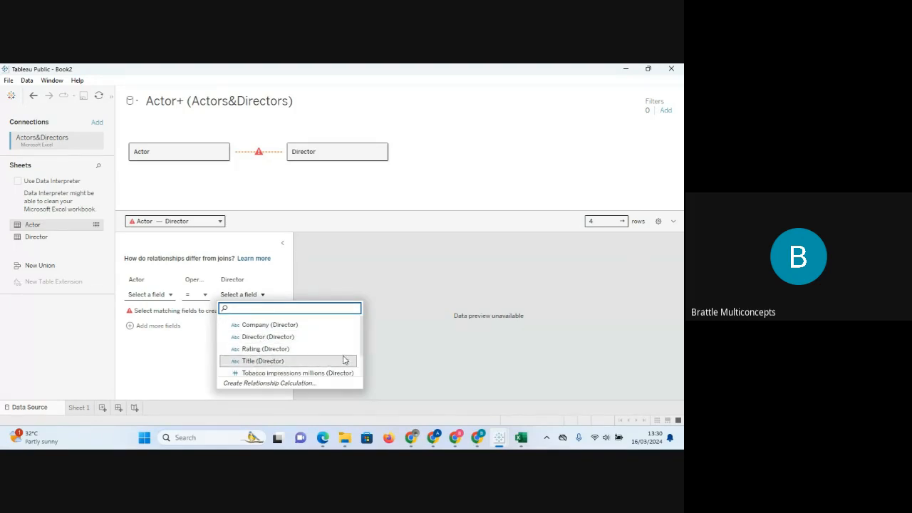
mouse_move(362, 353)
mouse_down()
mouse_move(362, 375)
mouse_move(360, 337)
mouse_up()
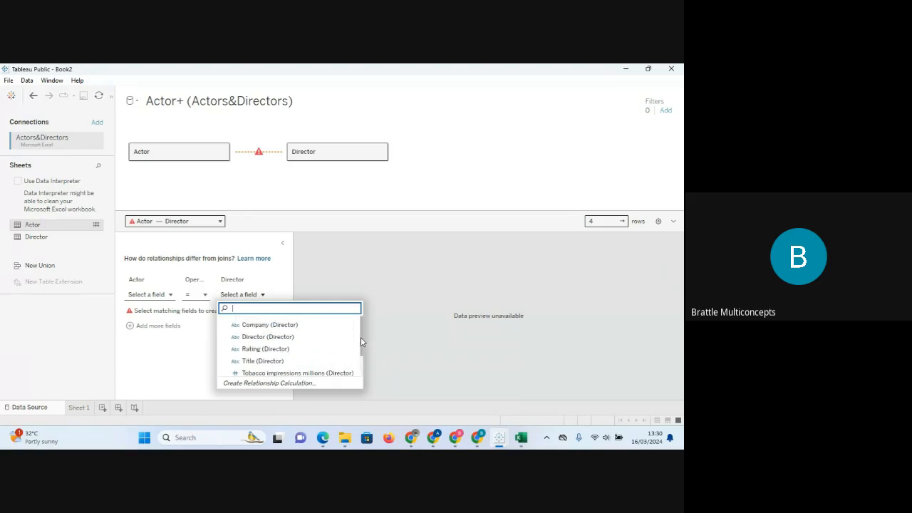
click(171, 295)
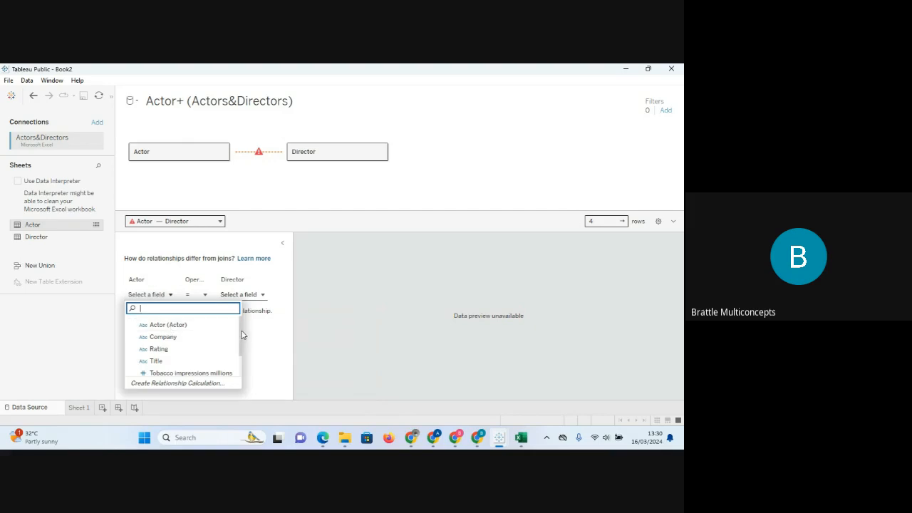
mouse_move(240, 335)
mouse_down()
mouse_move(239, 367)
mouse_move(240, 317)
mouse_up()
click(162, 325)
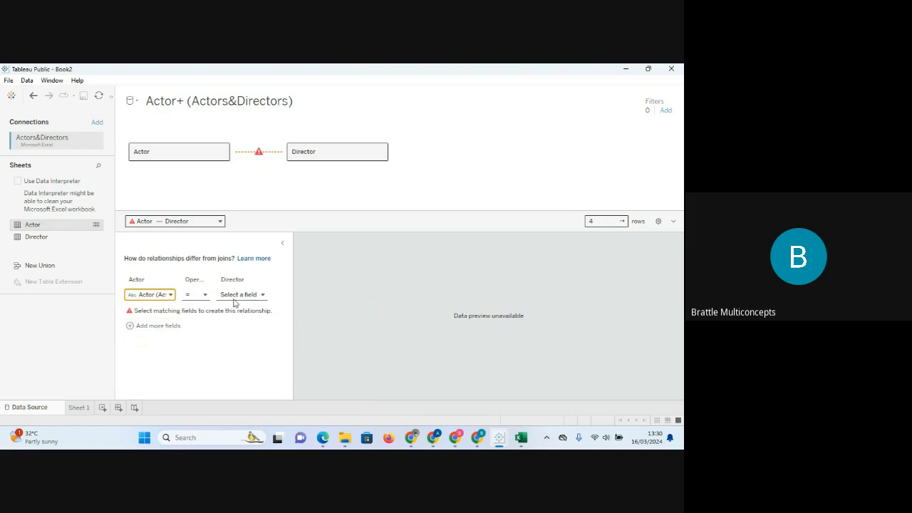
click(263, 298)
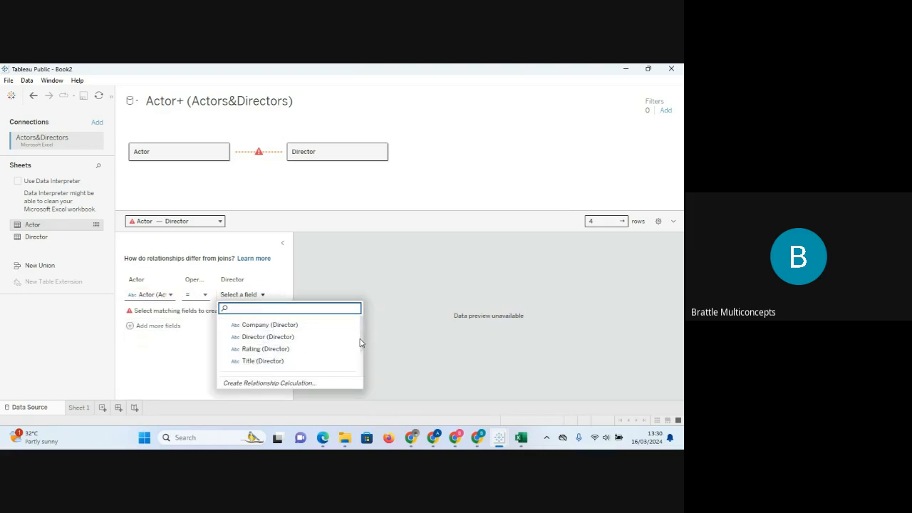
mouse_move(363, 340)
mouse_down()
mouse_move(361, 368)
mouse_move(363, 324)
mouse_up()
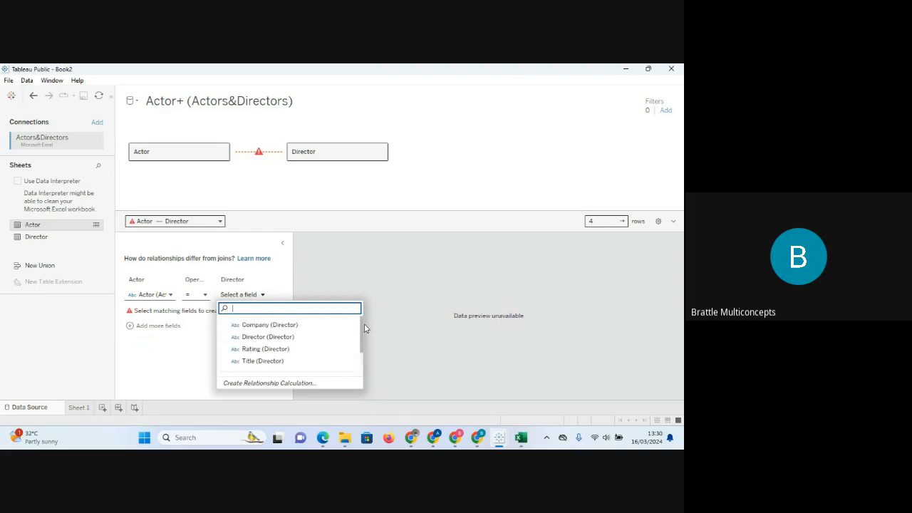
click(267, 338)
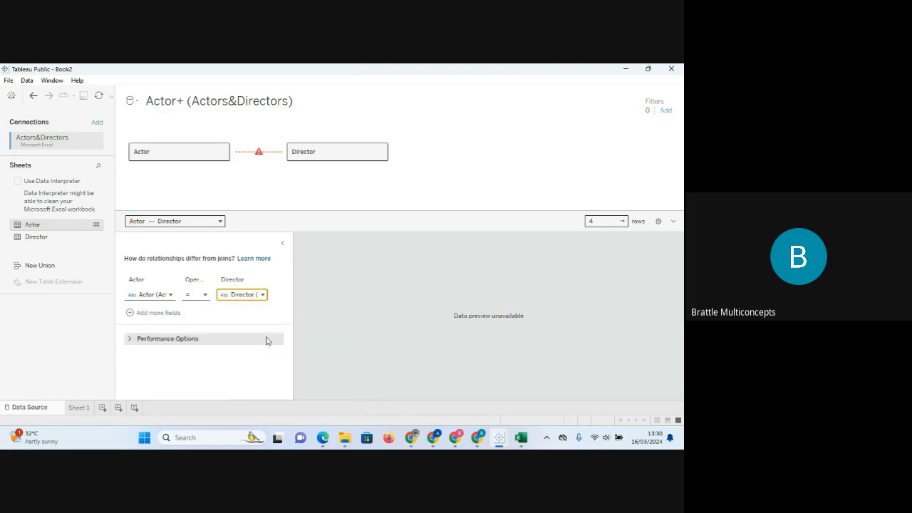
- Switch to the Actors&Directors workbook in Excel and compare the Actor and Director sheets for a column with matching values
click(521, 438)
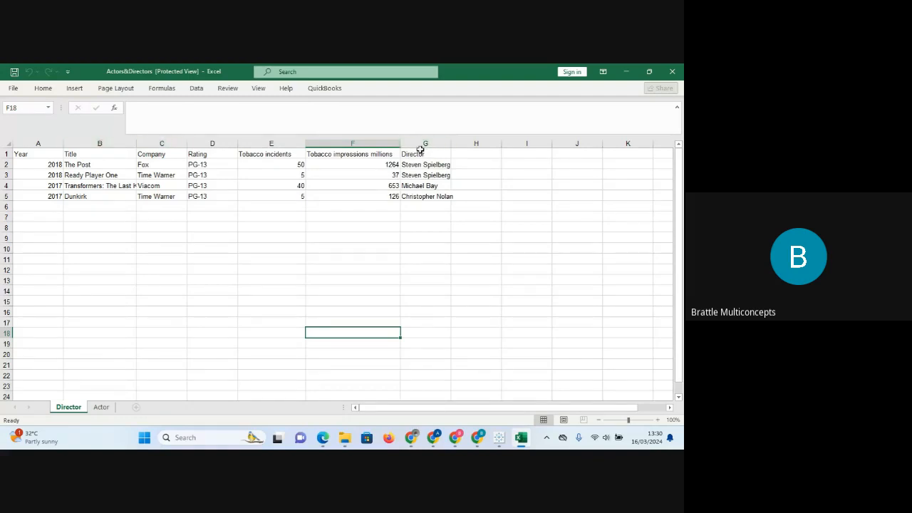
click(102, 406)
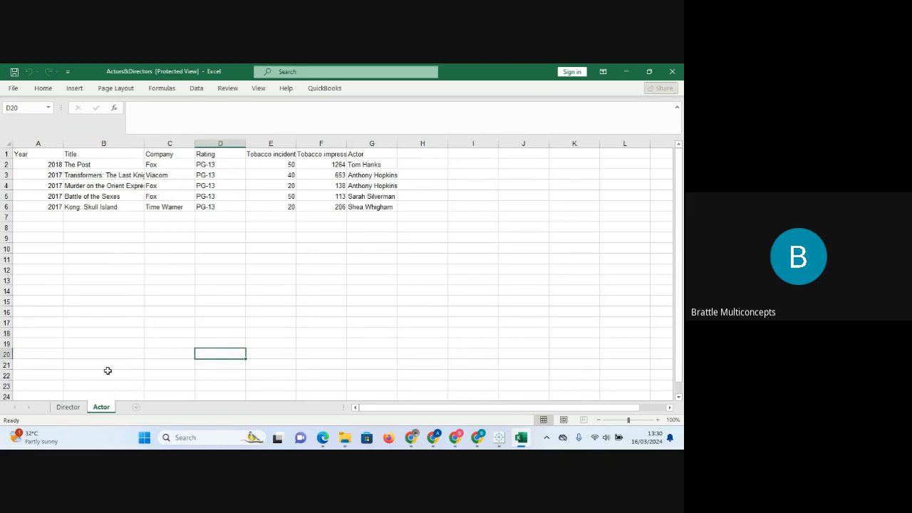
click(371, 143)
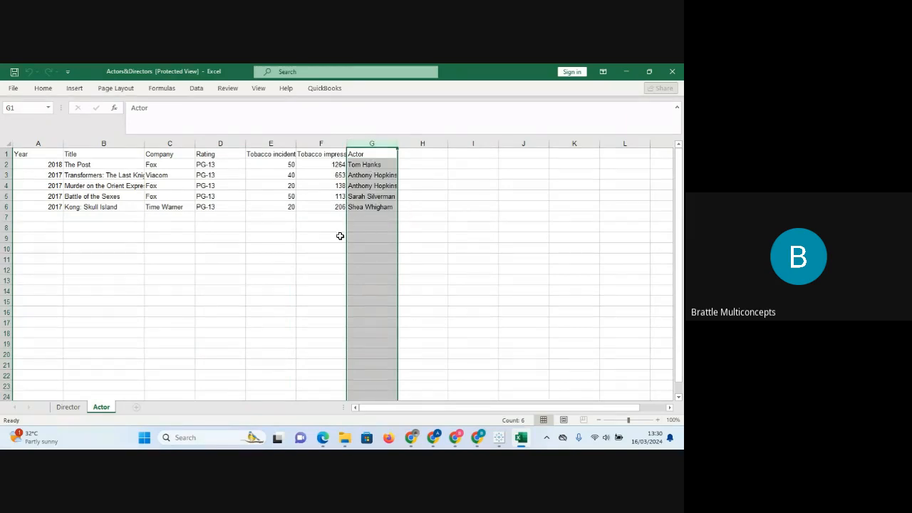
click(71, 407)
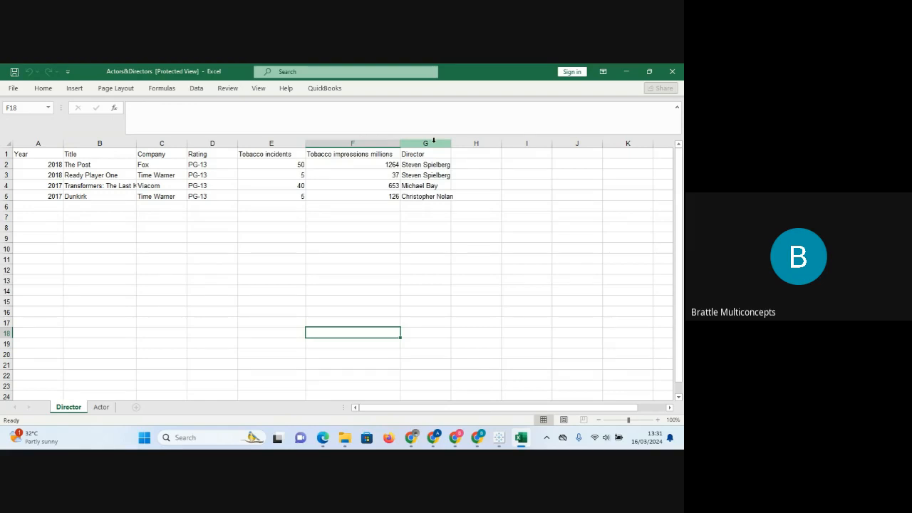
click(97, 407)
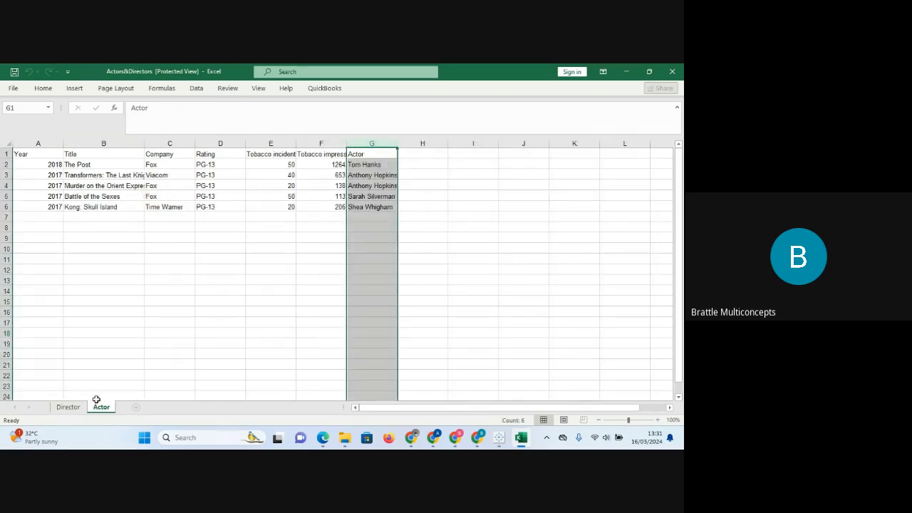
click(370, 238)
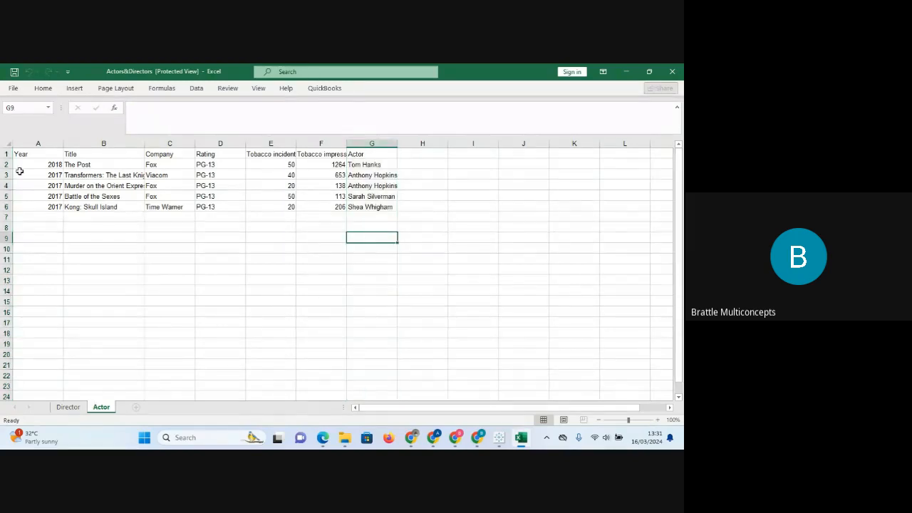
click(89, 142)
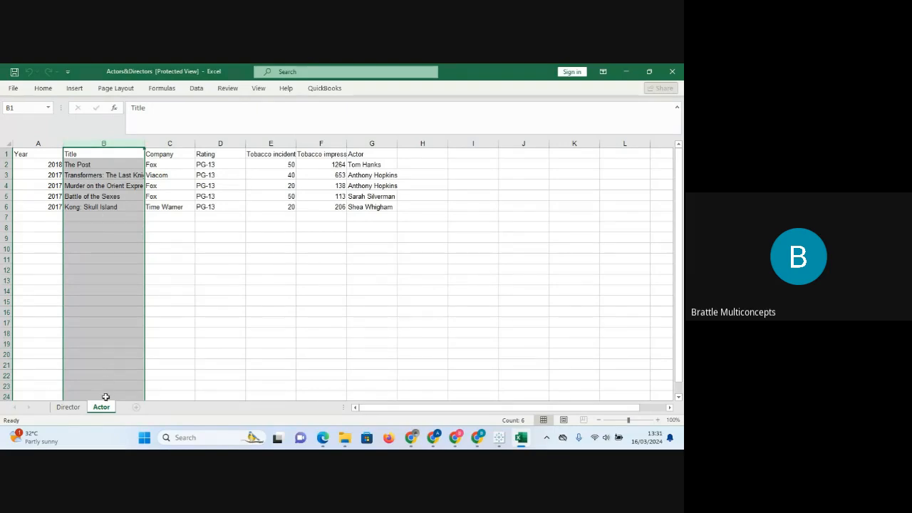
click(69, 407)
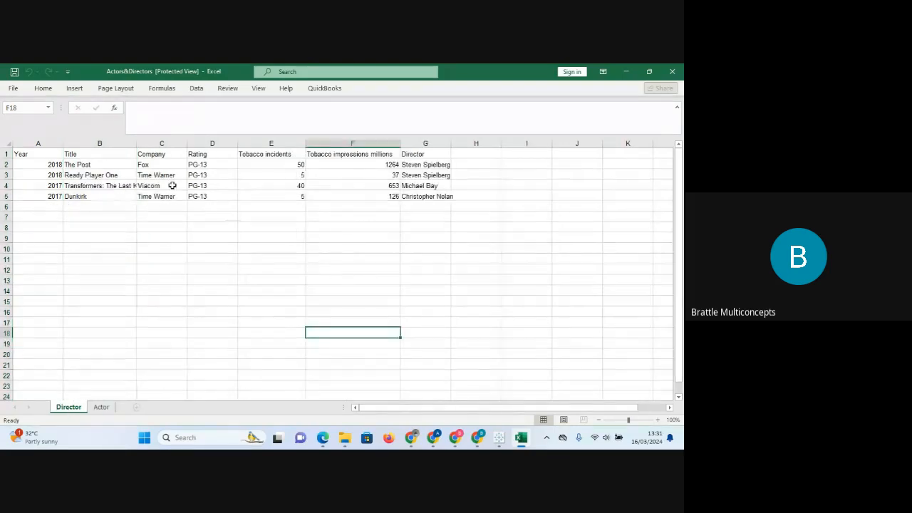
click(92, 185)
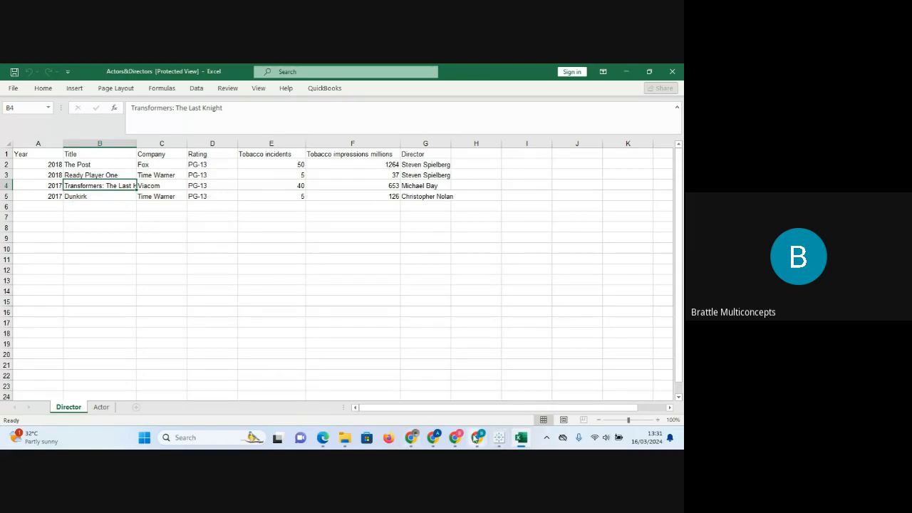
- Switch back to Book2 in Tableau Public and change the relationship to match Title with Title (Director)
mouse_move(477, 437)
mouse_move(496, 399)
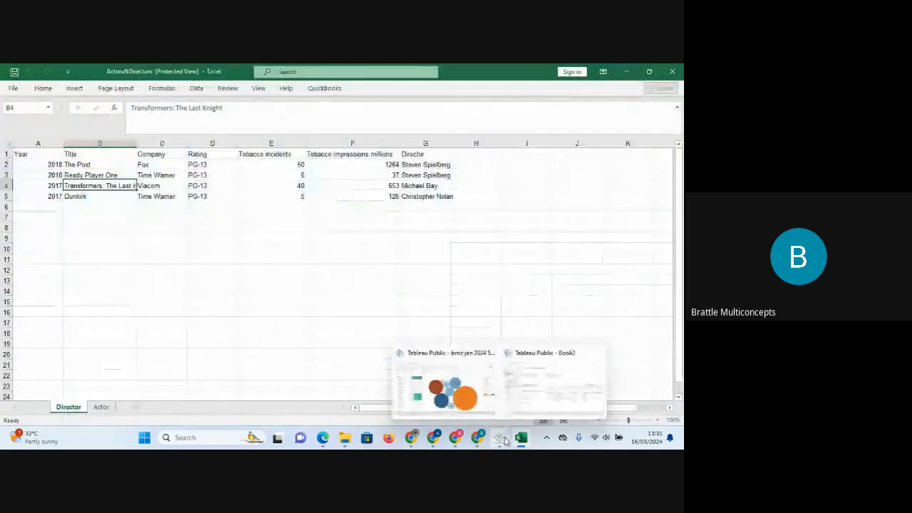
click(557, 379)
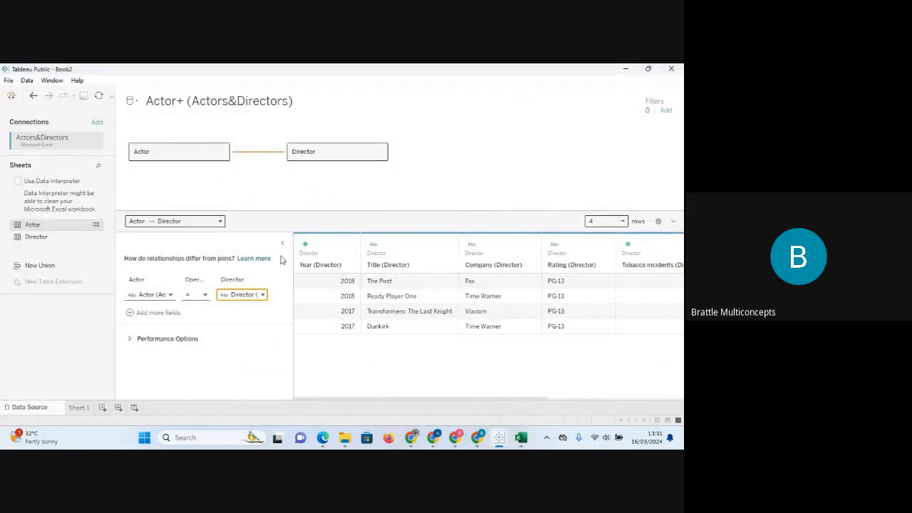
click(169, 297)
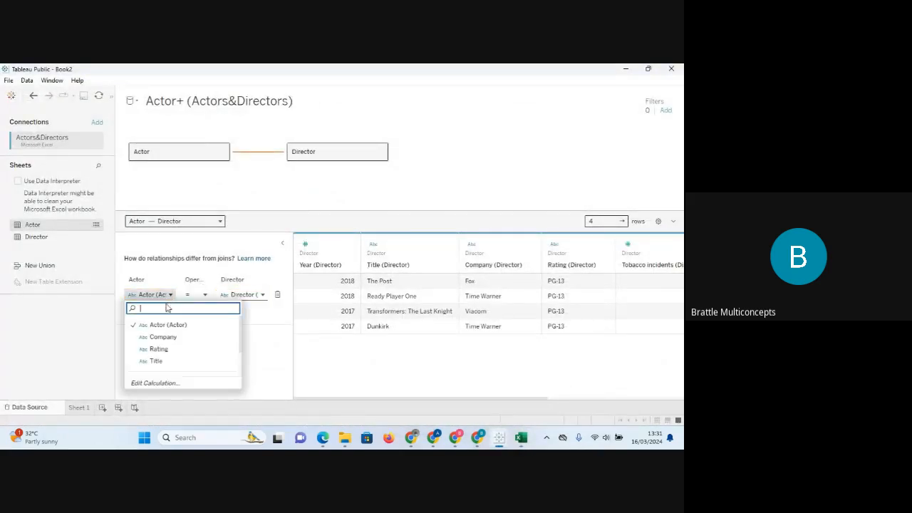
click(174, 361)
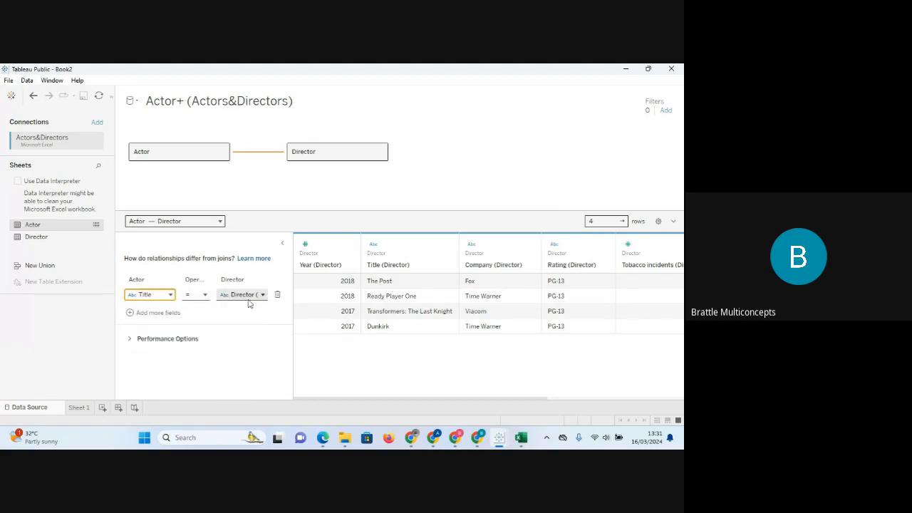
click(261, 295)
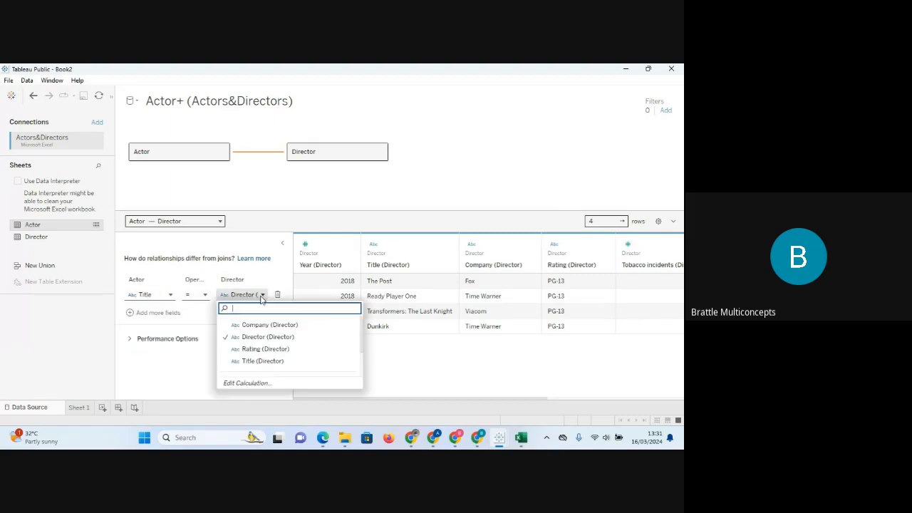
click(258, 361)
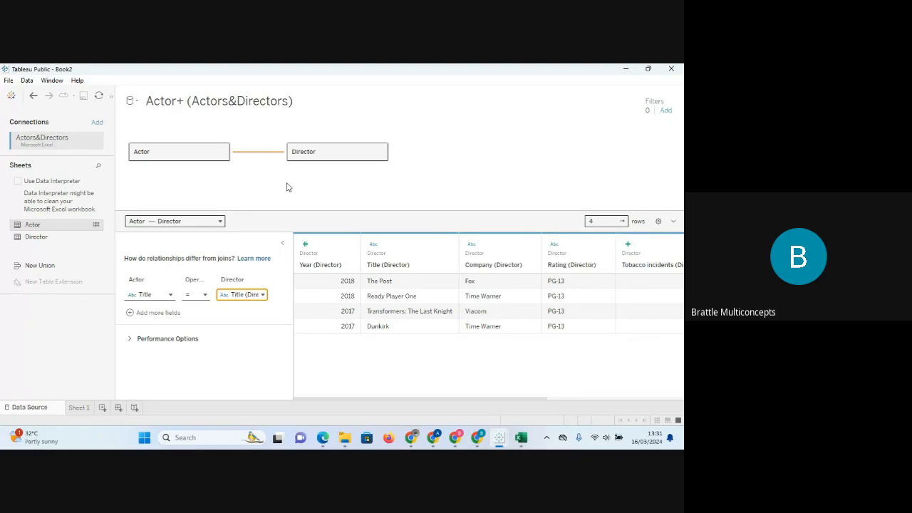
key(Return)
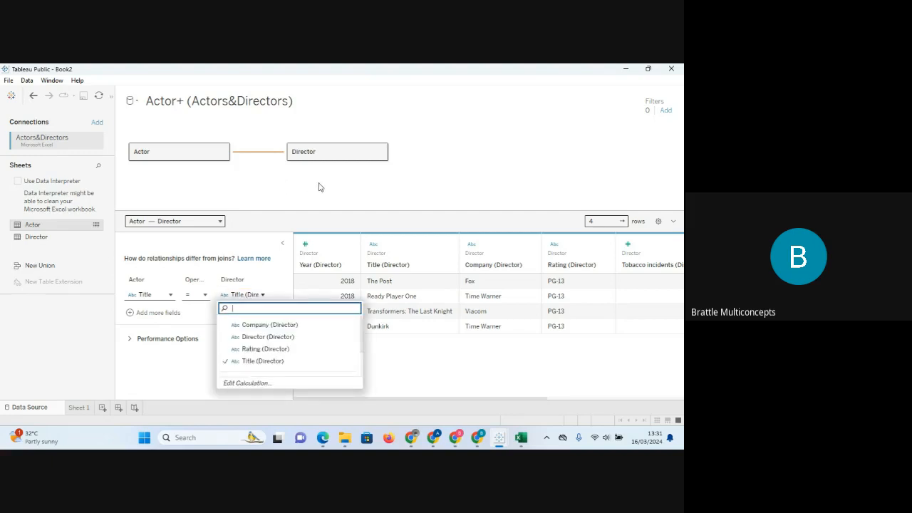
key(Escape)
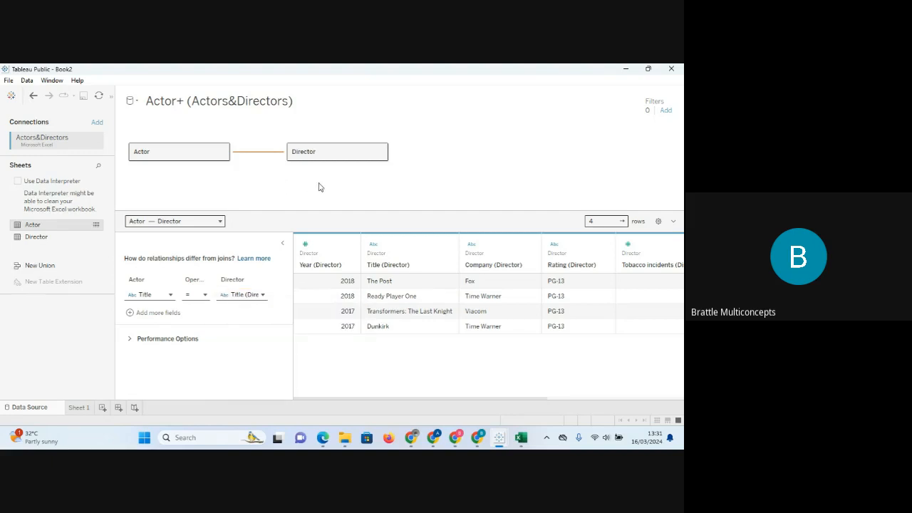
- Collapse the relationship settings and examine the data preview of the Actor–Director relationship
click(284, 245)
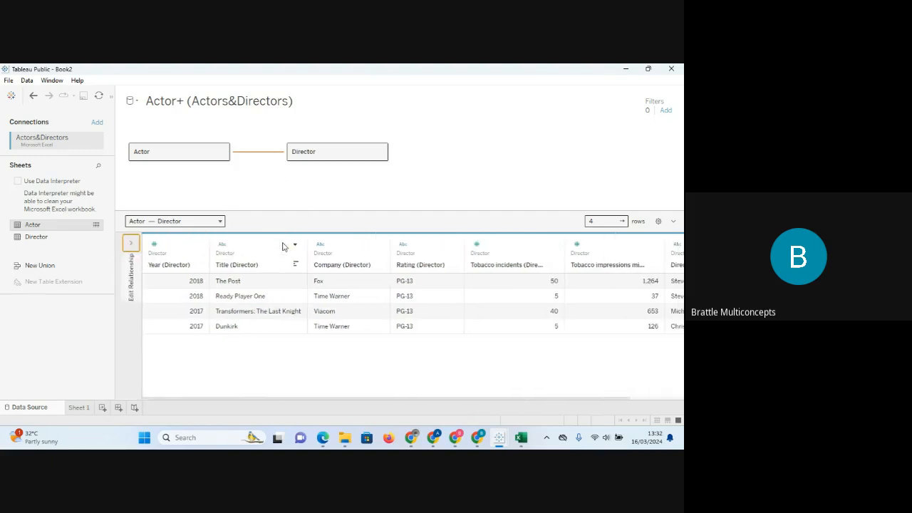
click(129, 244)
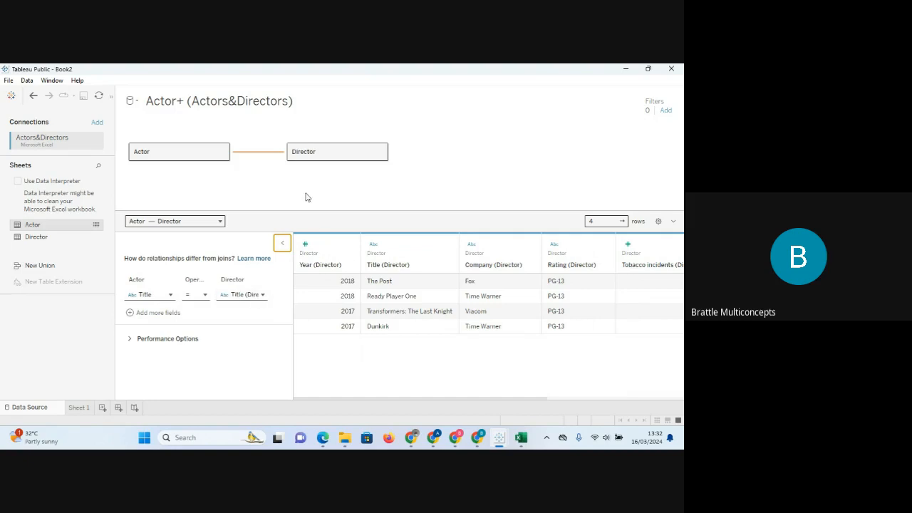
click(282, 246)
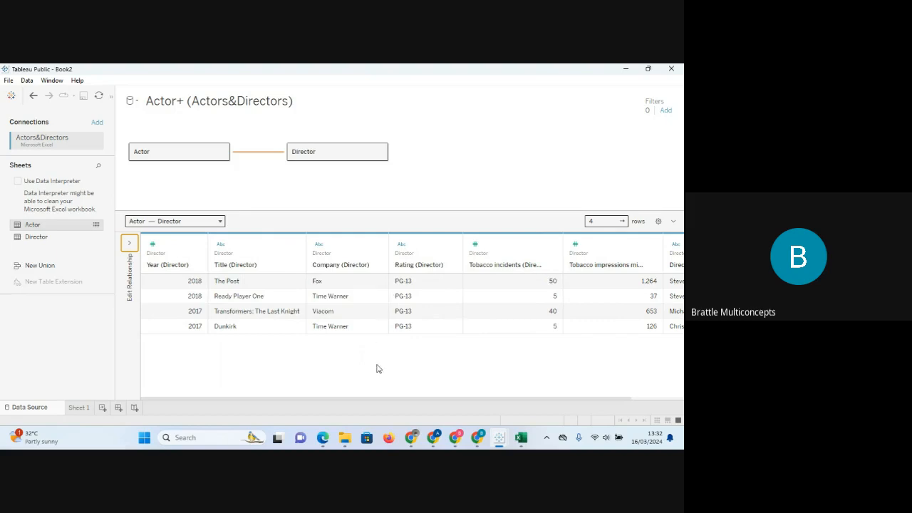
drag(354, 401, 259, 392)
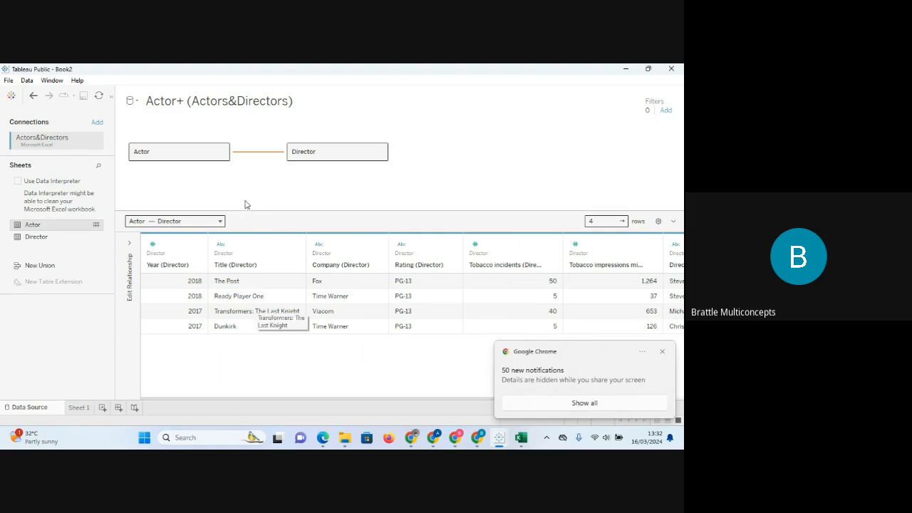
mouse_move(254, 159)
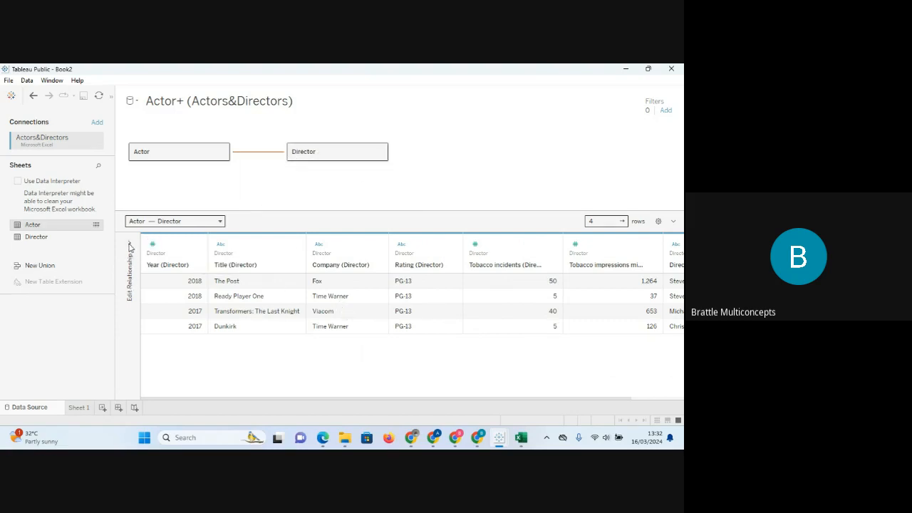
- Remove the Director table from the data source's relationship and inspect the physical table behind Actor
click(79, 409)
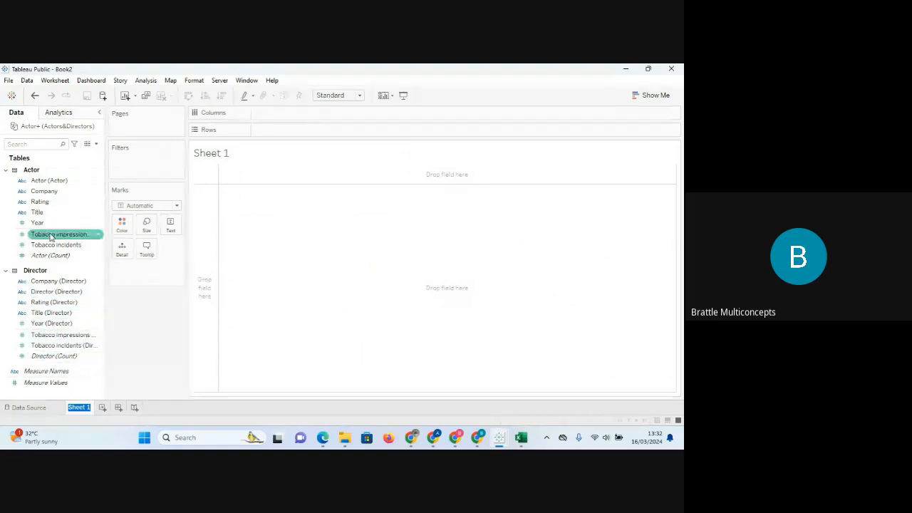
click(25, 408)
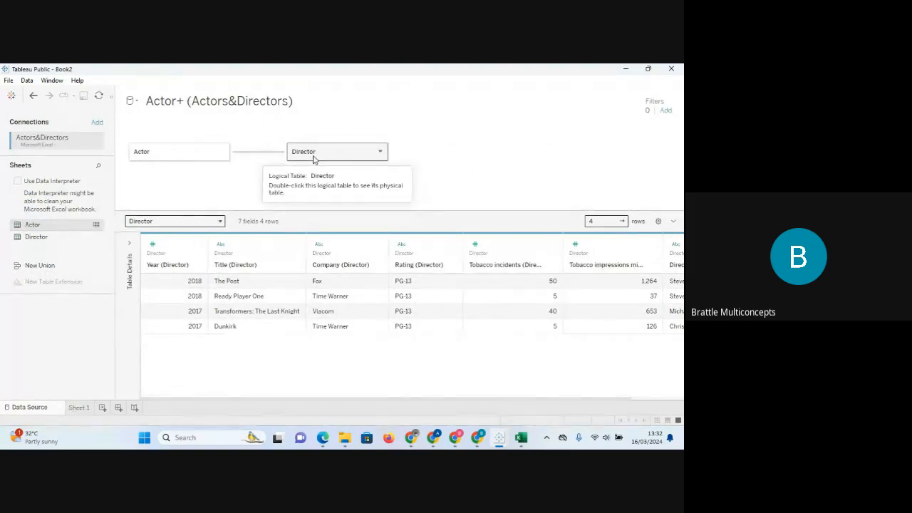
drag(2, 390, 45, 363)
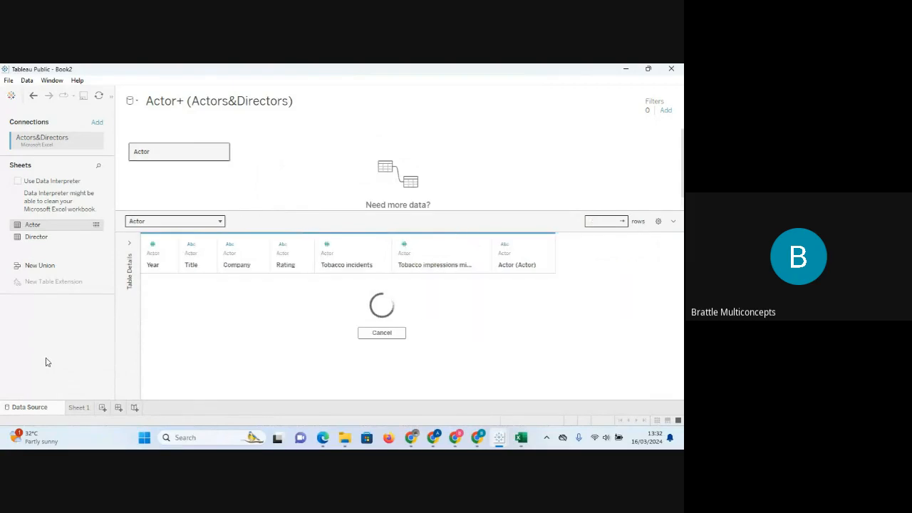
double_click(177, 151)
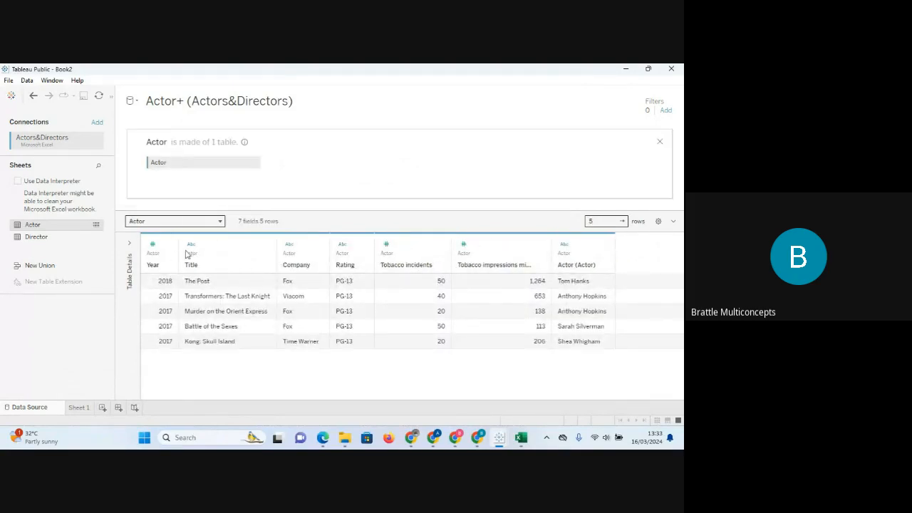
click(659, 142)
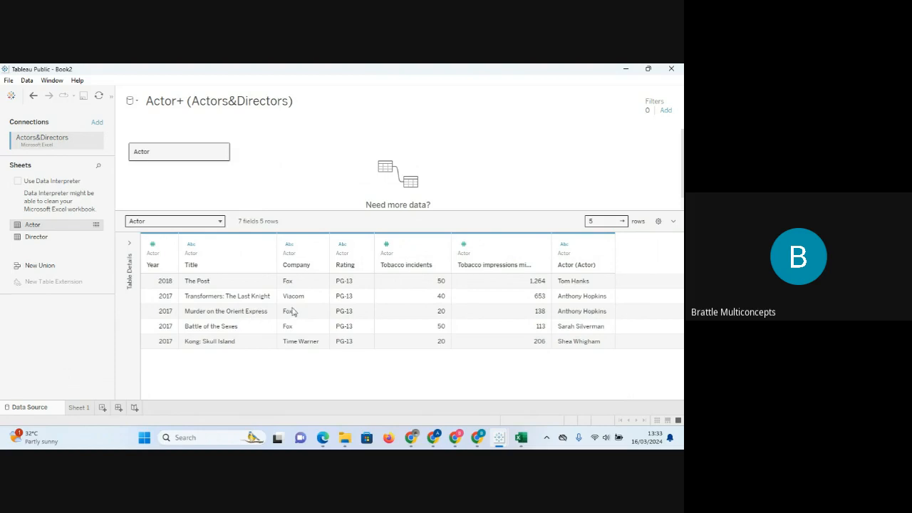
- Create a new workbook and start a text file connection, searching the Downloads folder for SALES
click(9, 80)
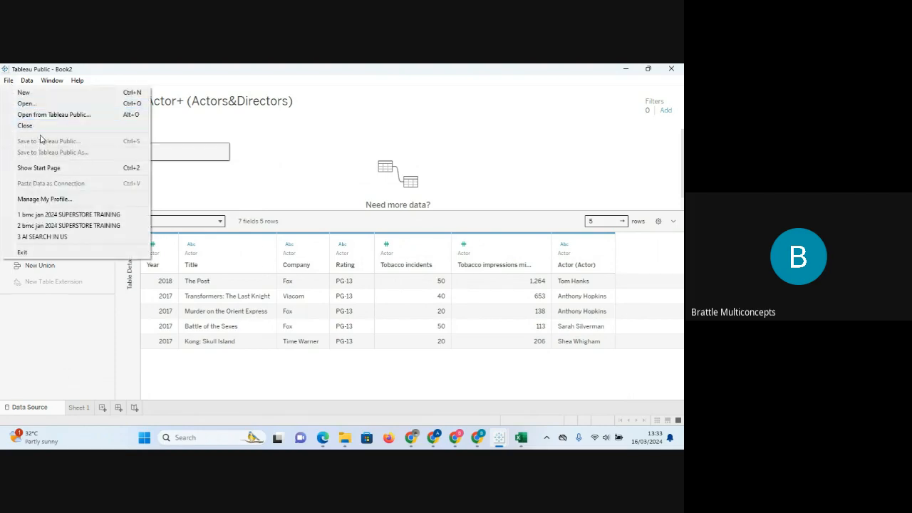
click(34, 97)
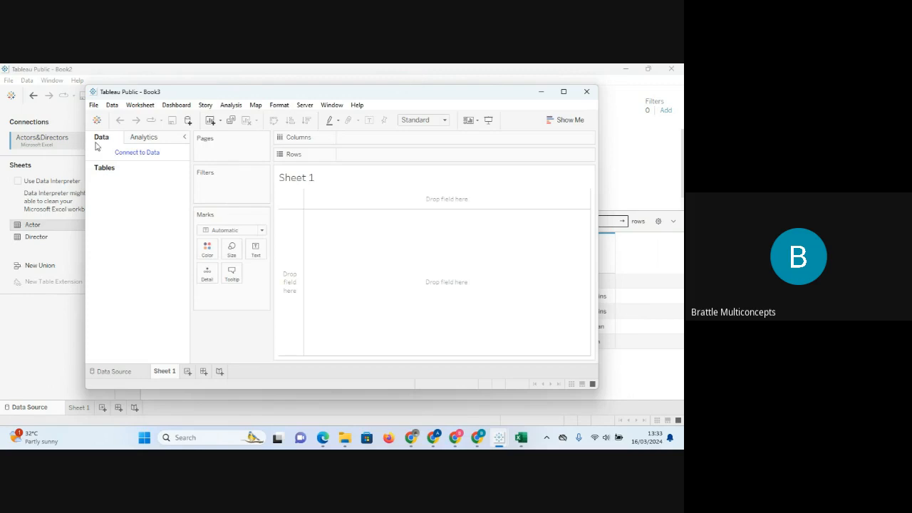
click(138, 153)
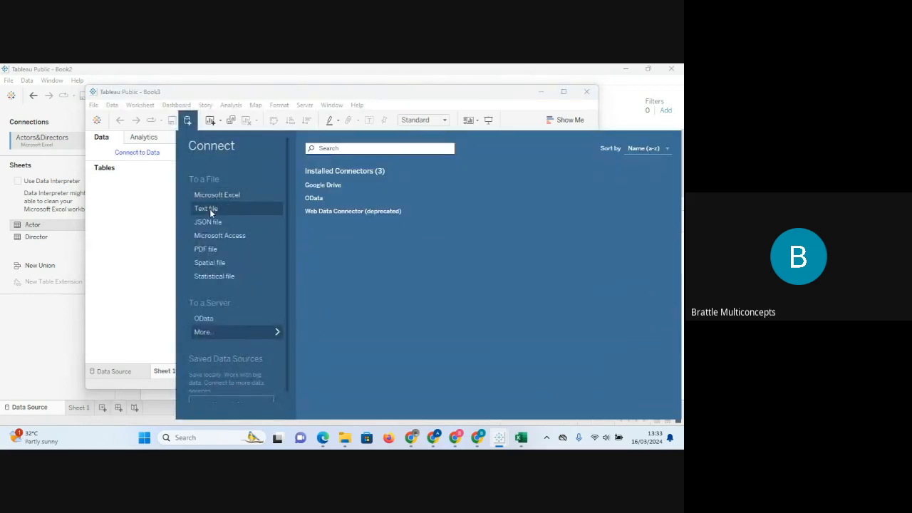
click(210, 209)
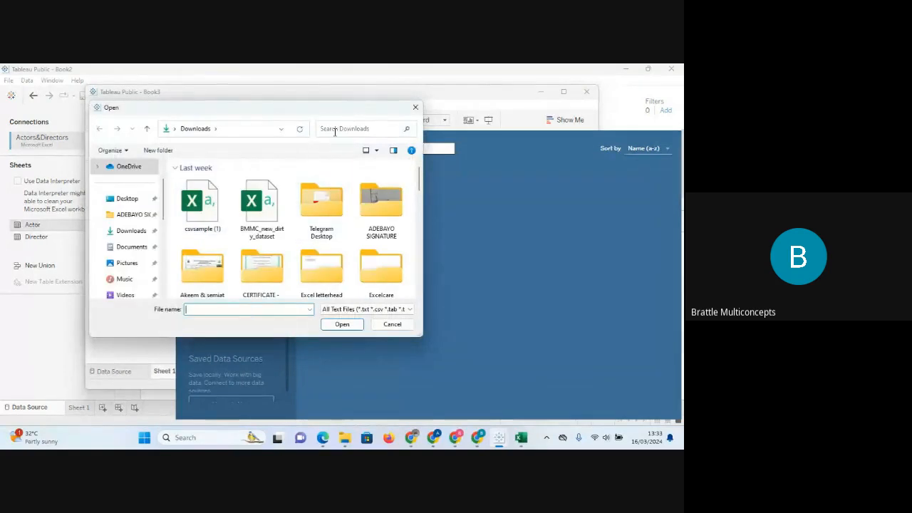
click(335, 131)
text(SALES)
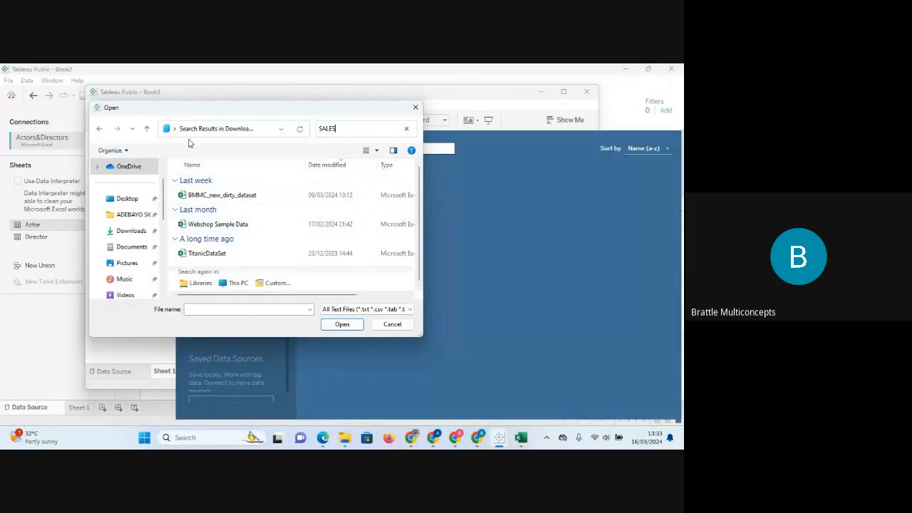
- Try connecting to the Sales-2015 text file found by searching Documents for SALES, and undo the connection
click(131, 246)
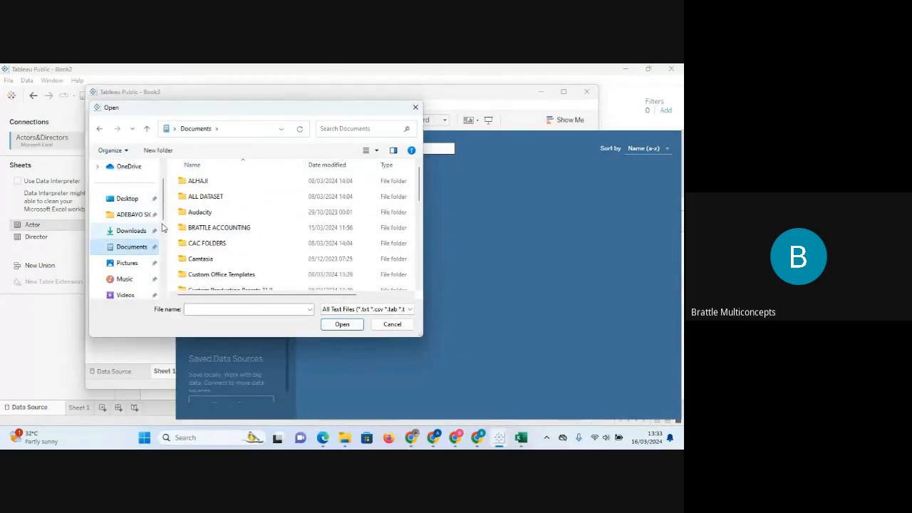
click(339, 129)
text(SALE)
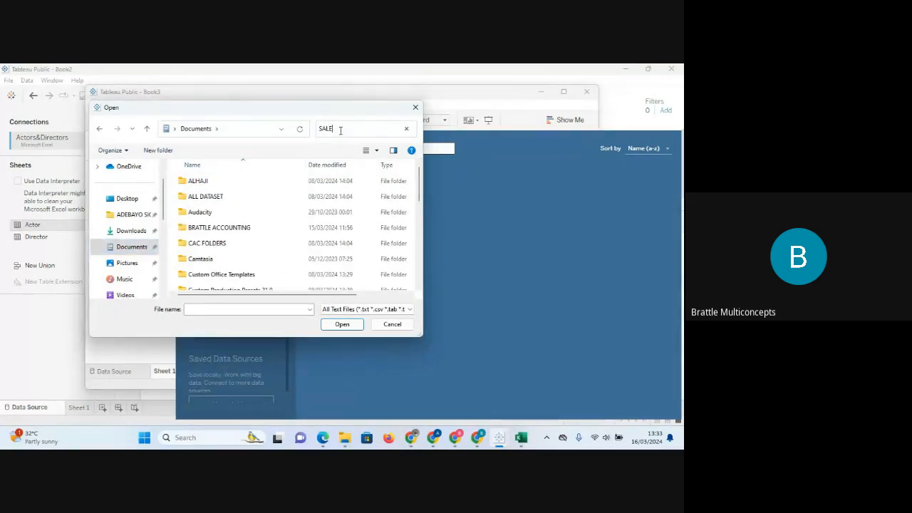
text(S)
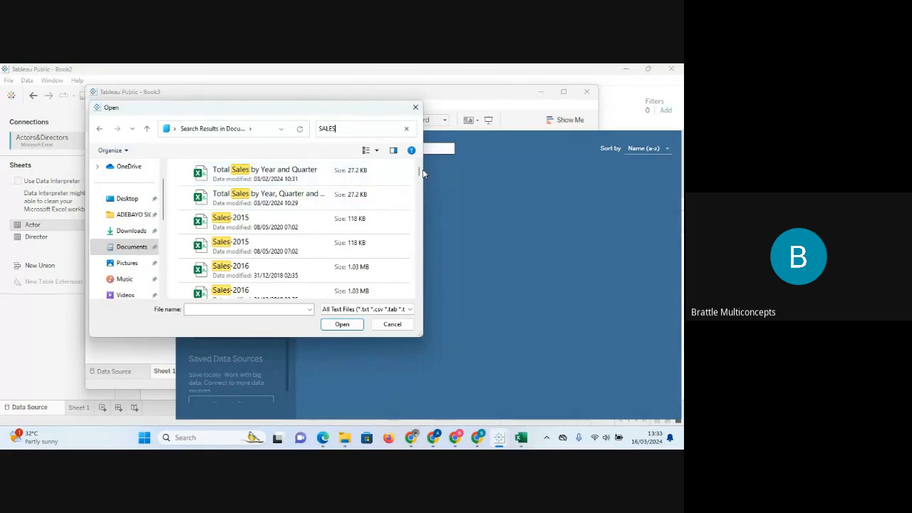
mouse_move(419, 173)
mouse_down()
mouse_move(424, 198)
mouse_move(421, 166)
mouse_up()
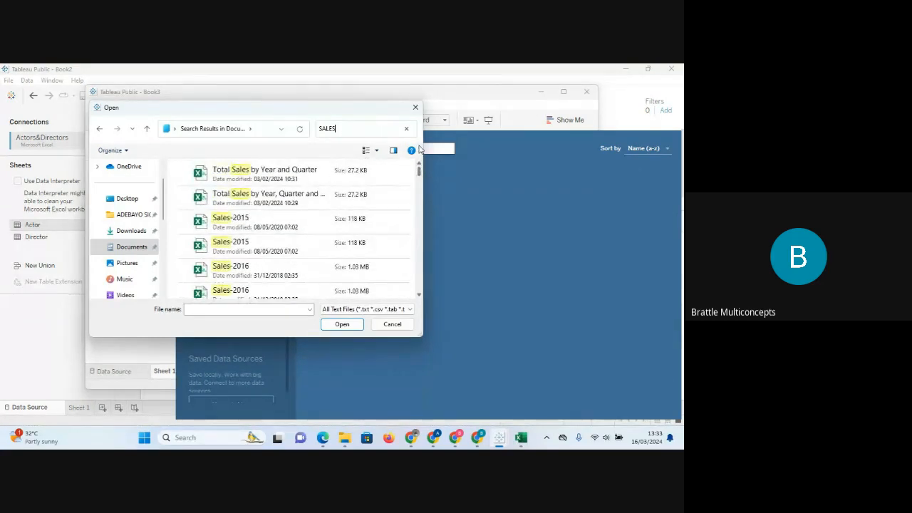
double_click(254, 224)
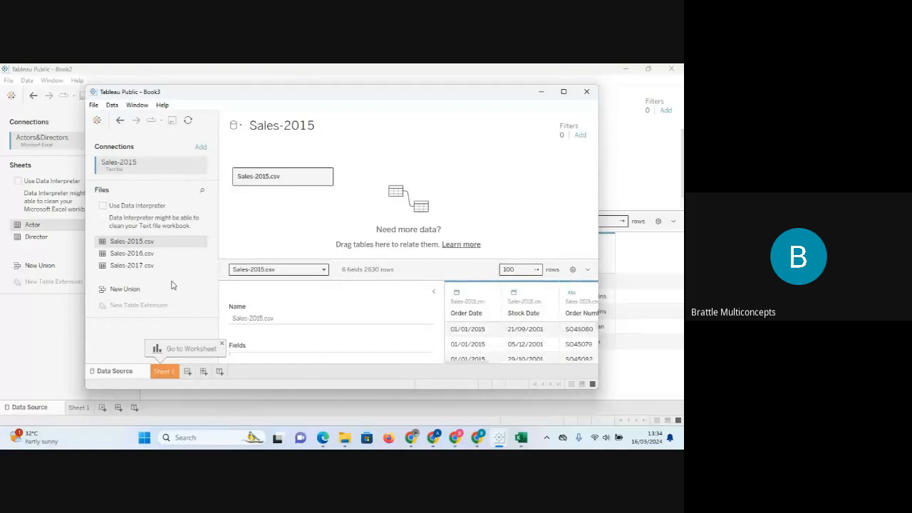
click(120, 120)
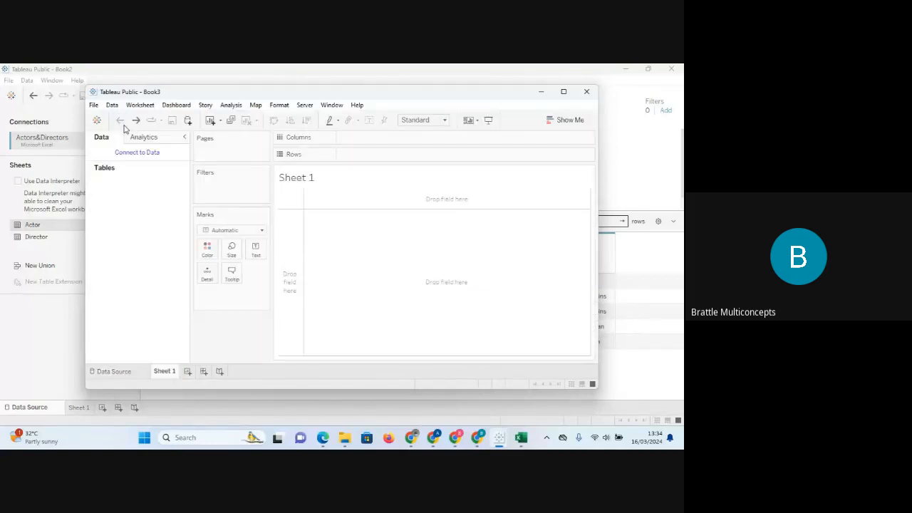
- Connect the new workbook to the Customers text file in the SALES DATA folder and maximize the workbook window
click(132, 156)
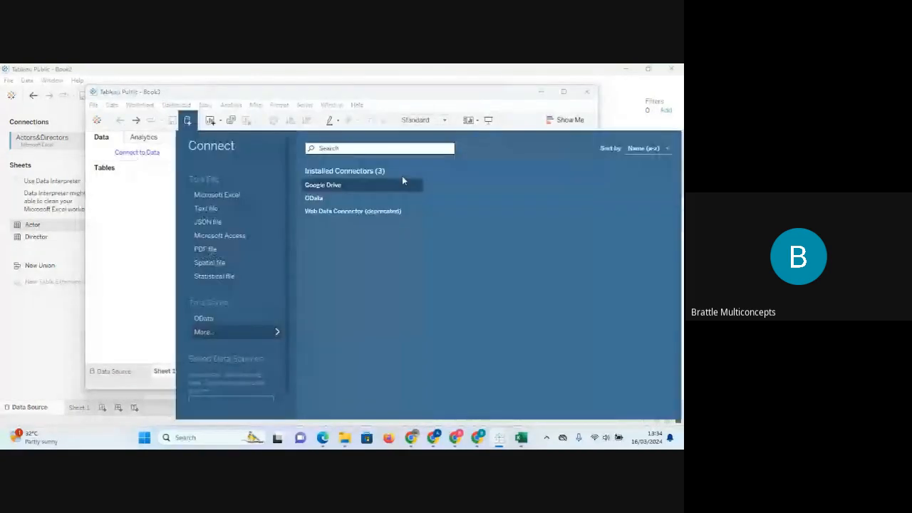
click(211, 209)
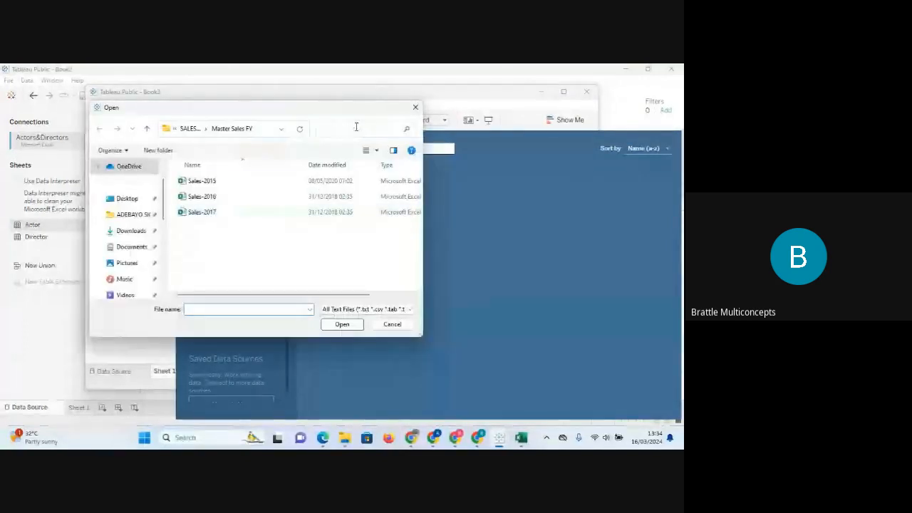
click(193, 128)
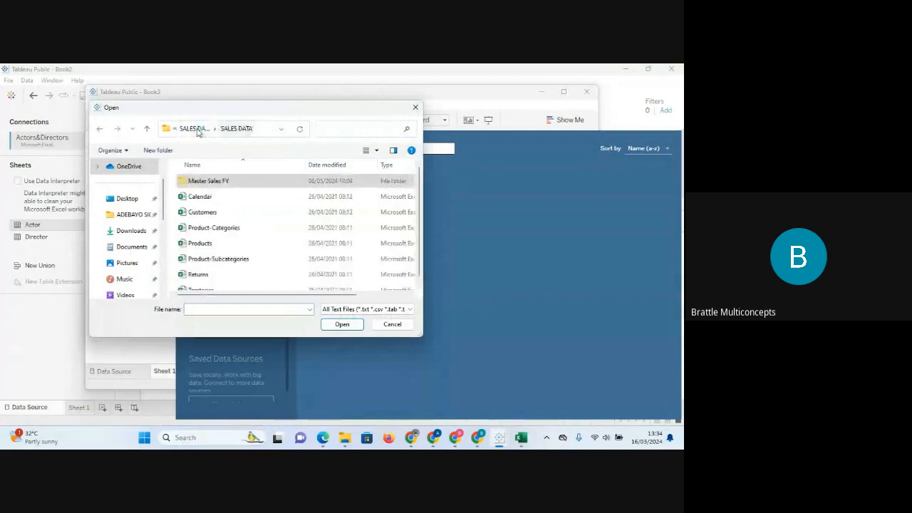
click(212, 212)
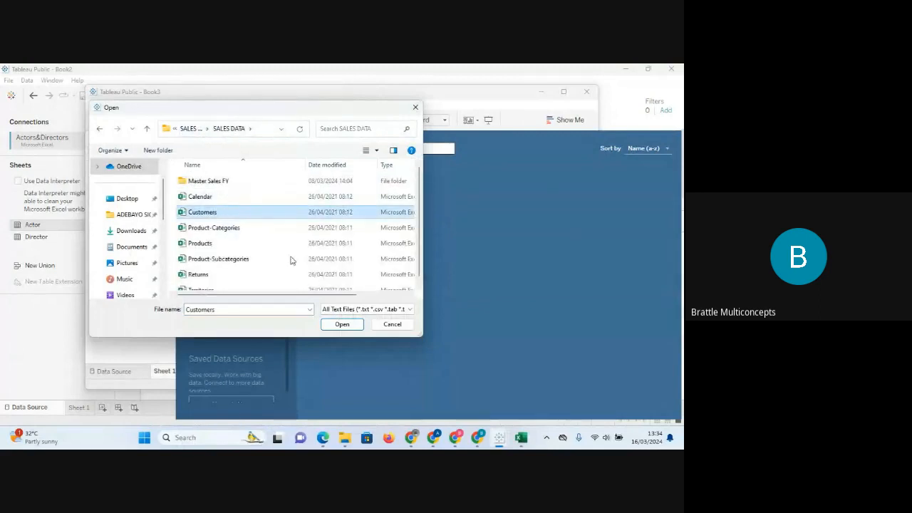
click(345, 325)
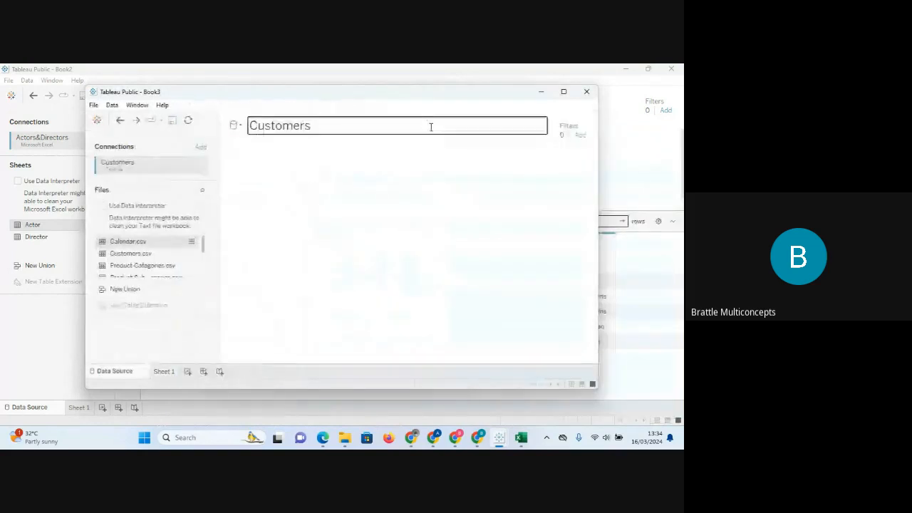
click(564, 91)
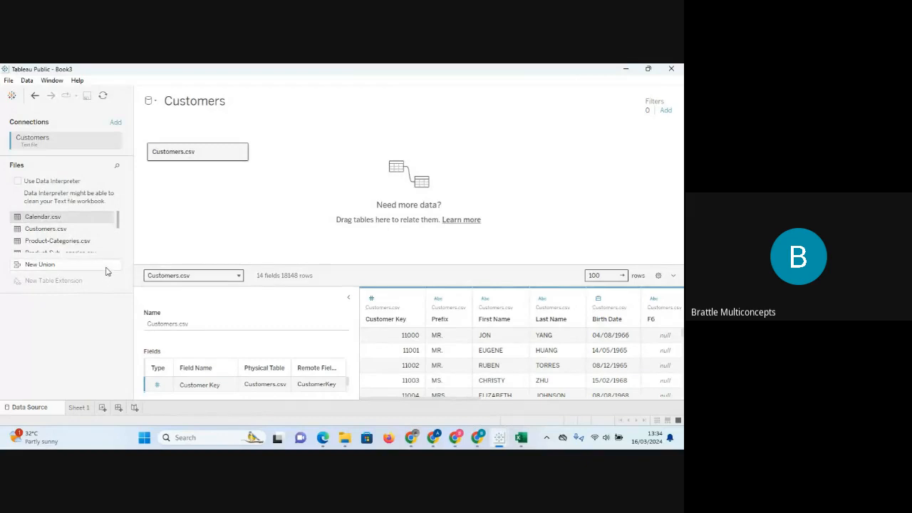
- Try relating Calendar.csv to Customers.csv, and remove Calendar.csv from the data model
drag(45, 216, 320, 155)
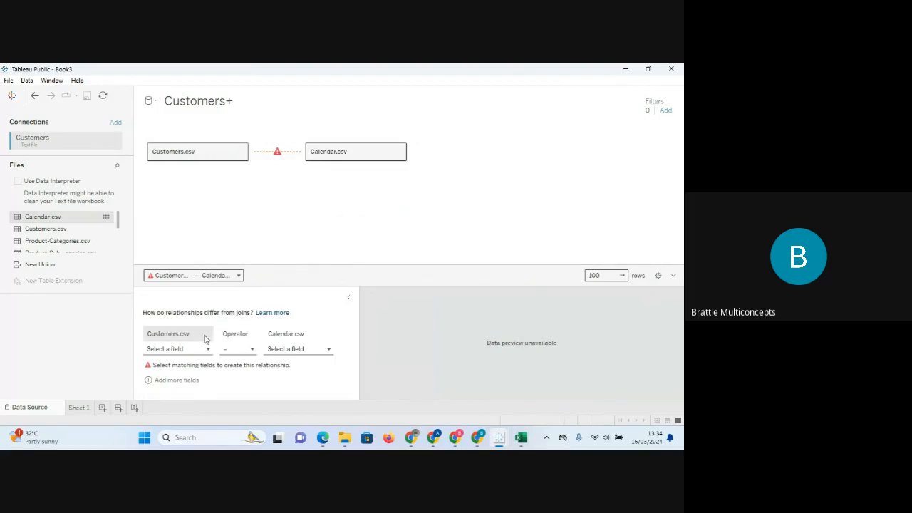
drag(326, 152, 31, 345)
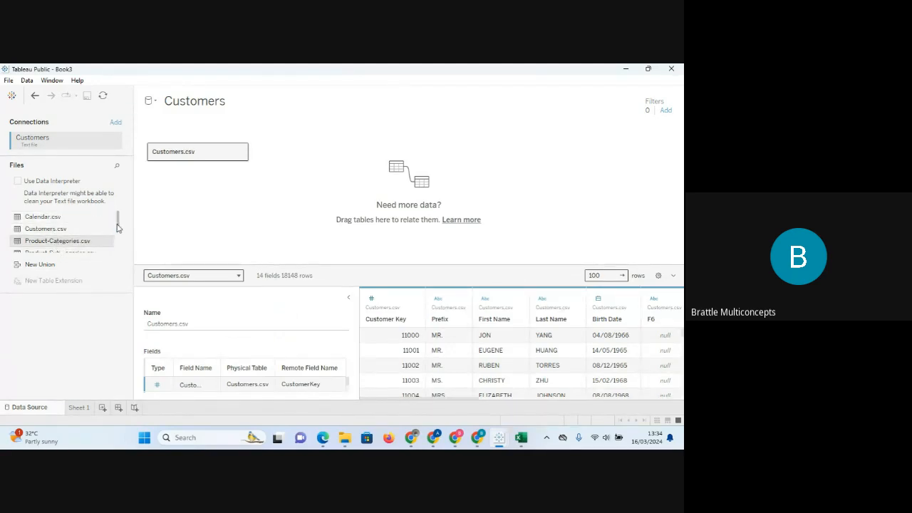
- Try relating Returns.csv to Customers.csv and adding Territories.csv, and remove Returns.csv from the data model
drag(118, 227, 118, 249)
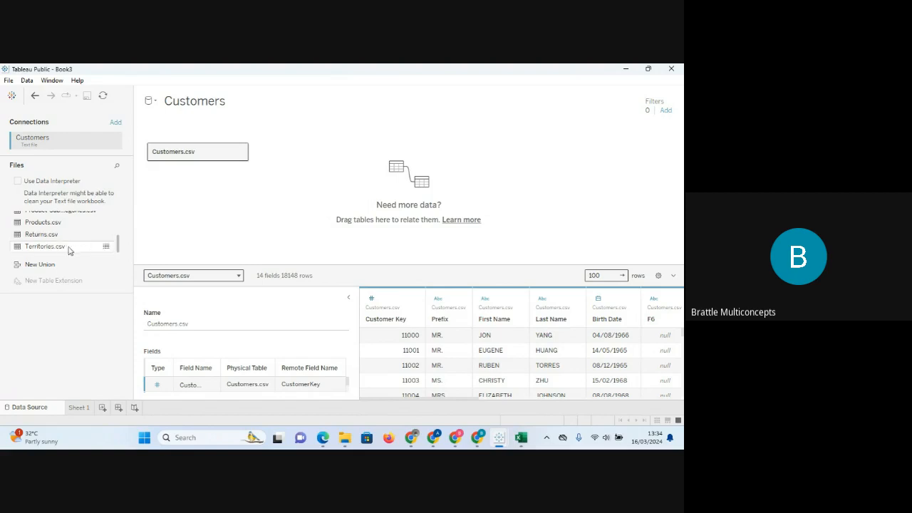
drag(45, 237, 359, 163)
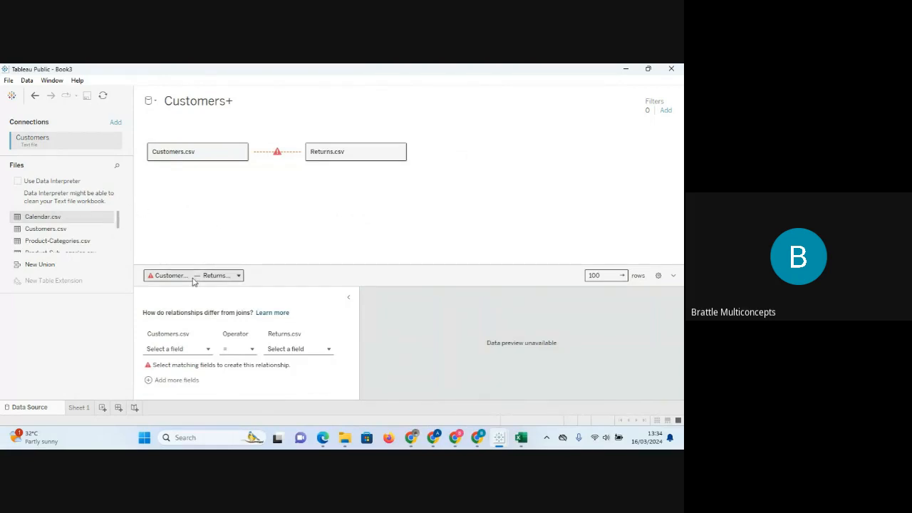
scroll(112, 218, down, 1)
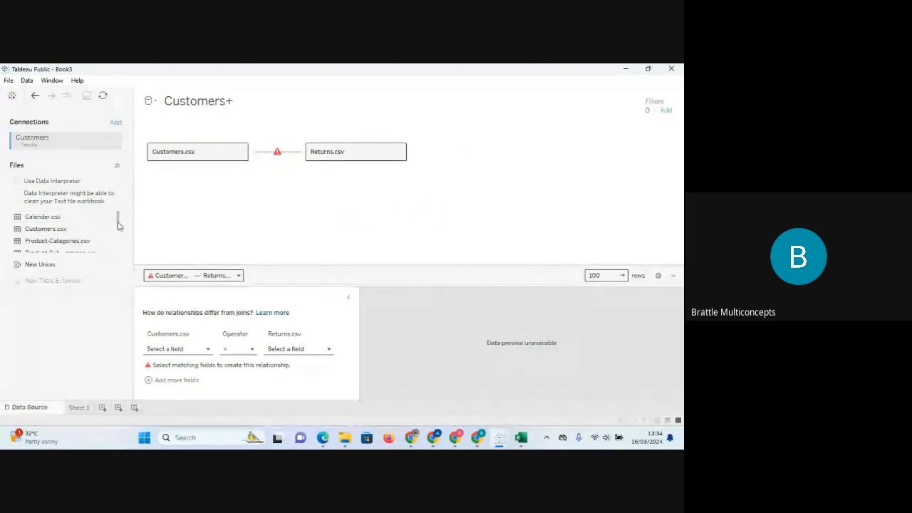
drag(119, 230, 120, 247)
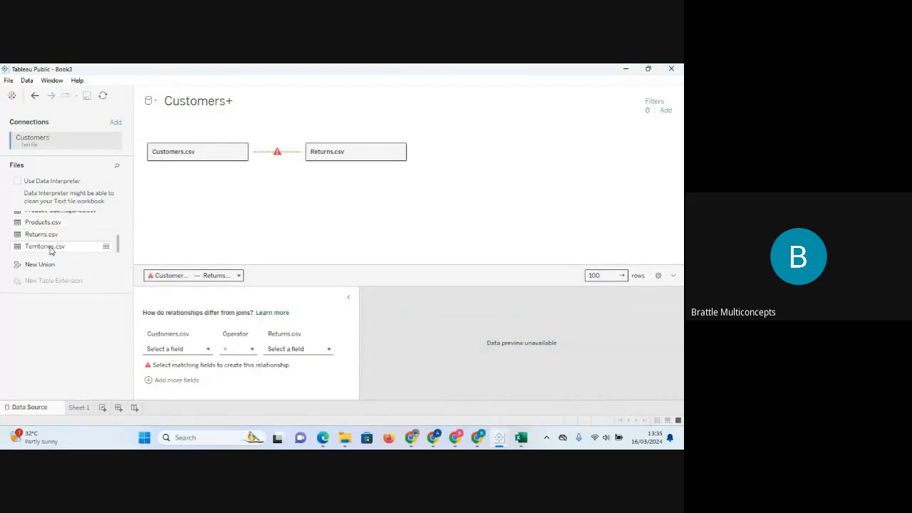
drag(51, 248, 496, 154)
drag(45, 255, 447, 158)
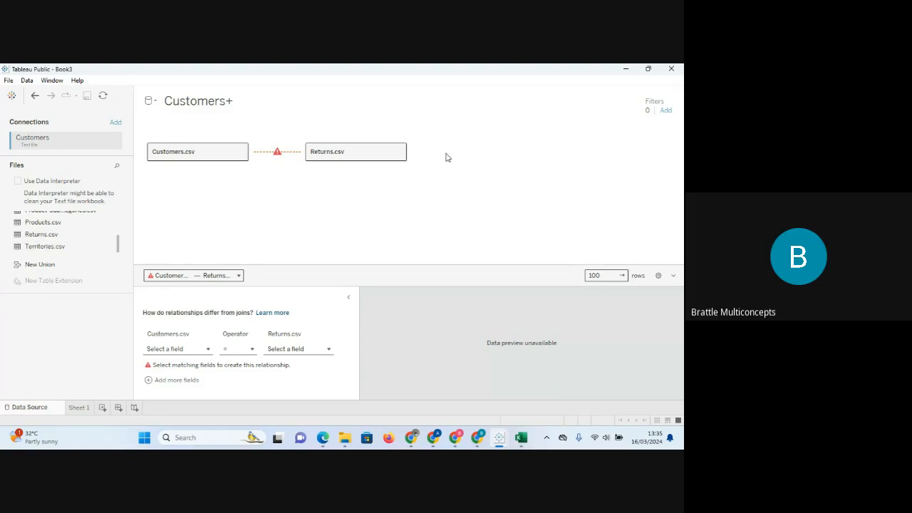
click(329, 160)
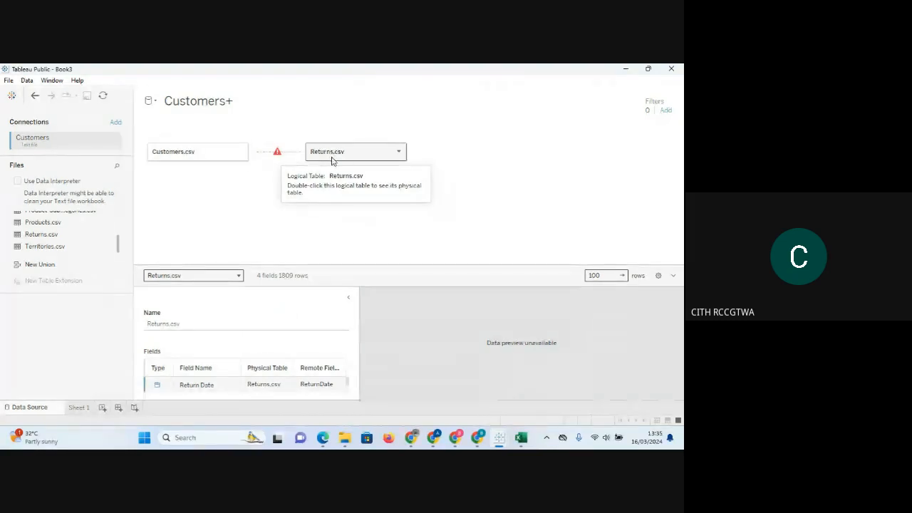
drag(331, 161, 37, 363)
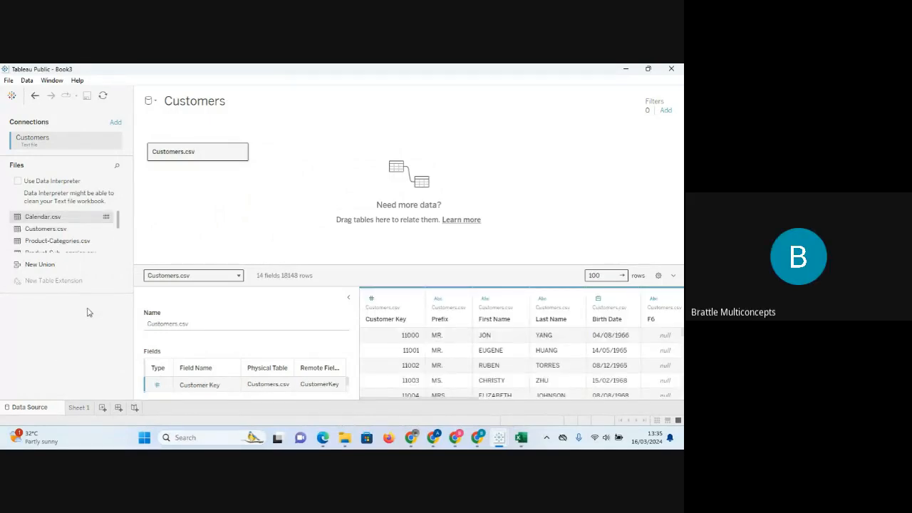
- Switch back to the Book2 workbook containing the Actors&Directors data source
mouse_move(478, 443)
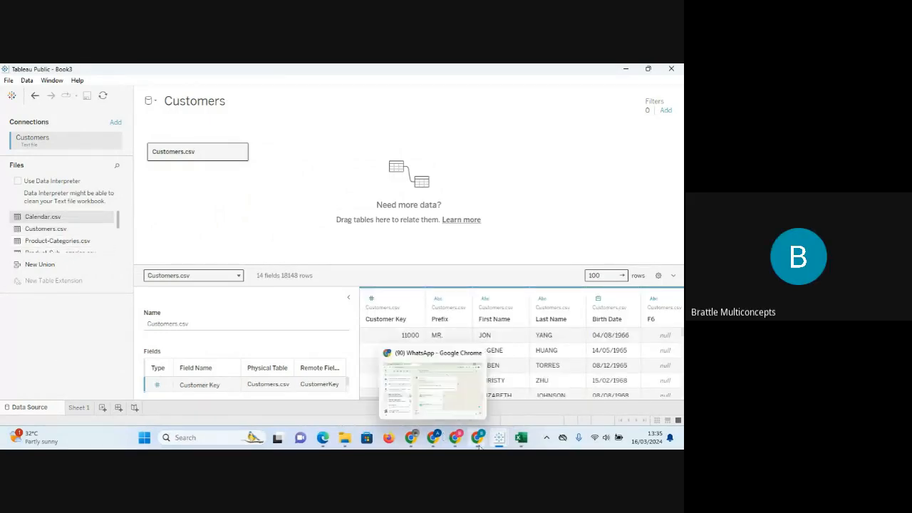
click(485, 419)
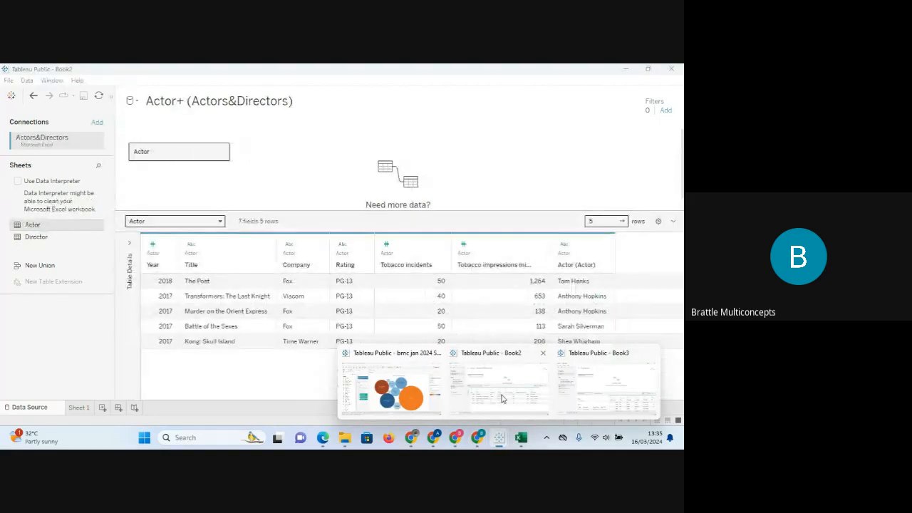
click(503, 398)
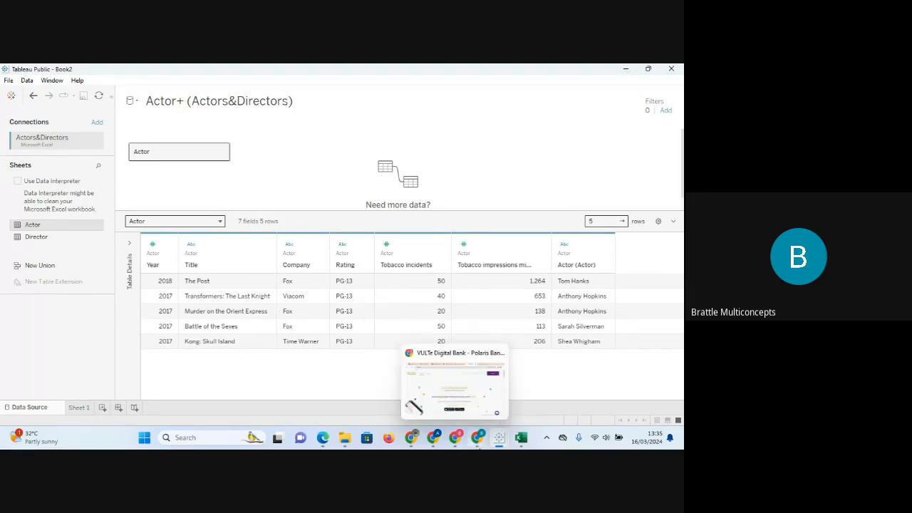
mouse_move(502, 443)
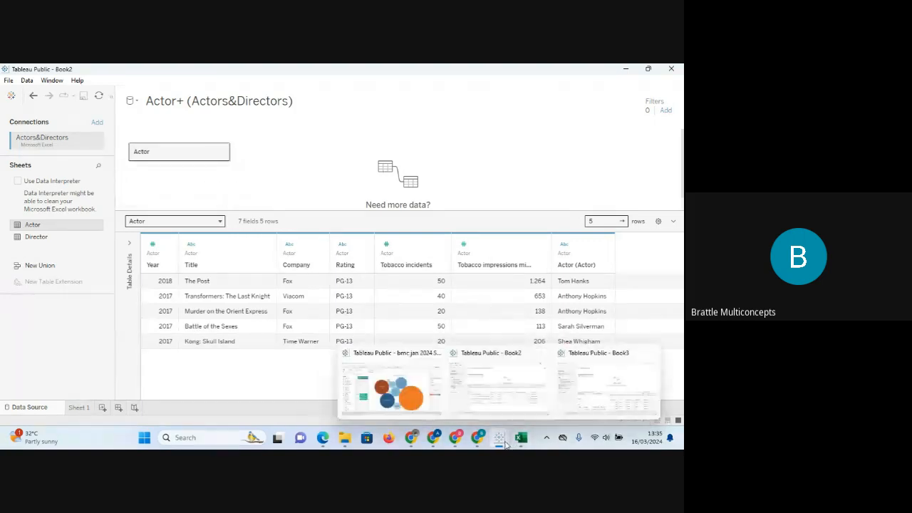
- Switch to the Book3 workbook and add a text file connection to Sales-2015 in the Master Sales FY folder
click(556, 397)
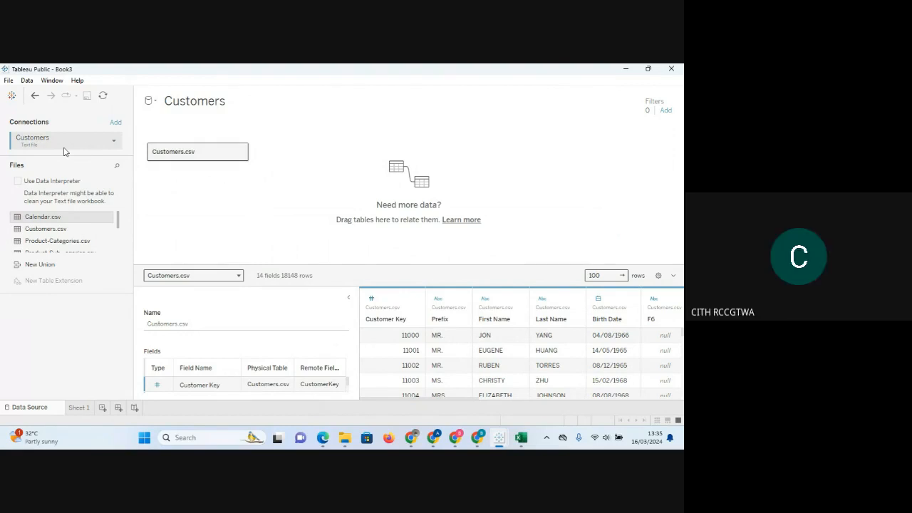
click(114, 140)
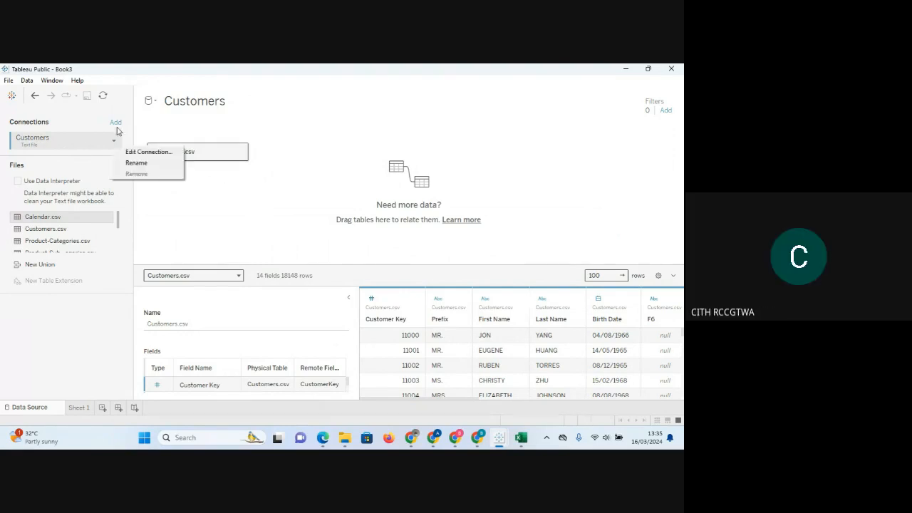
click(116, 124)
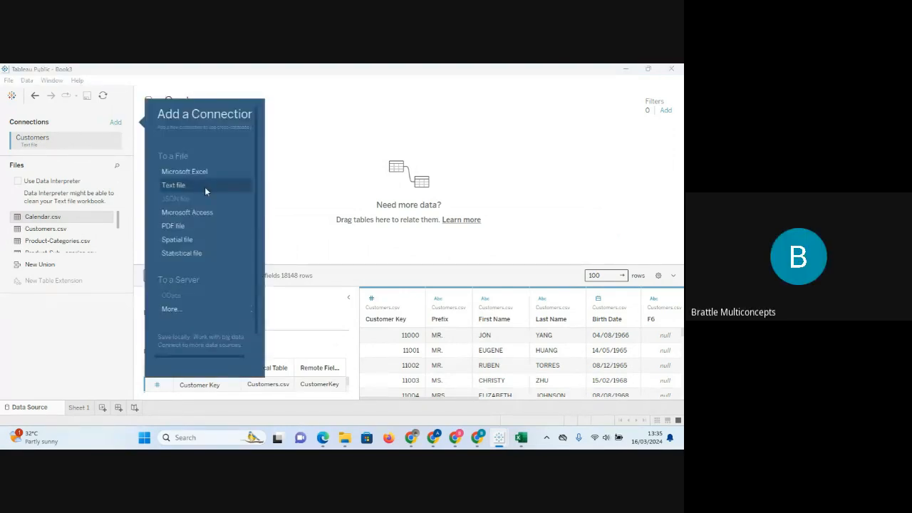
click(186, 184)
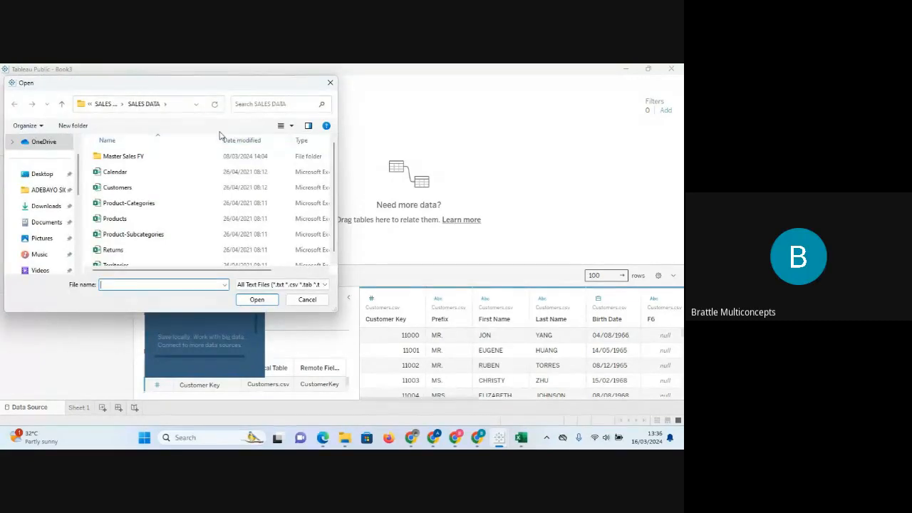
double_click(126, 156)
click(129, 158)
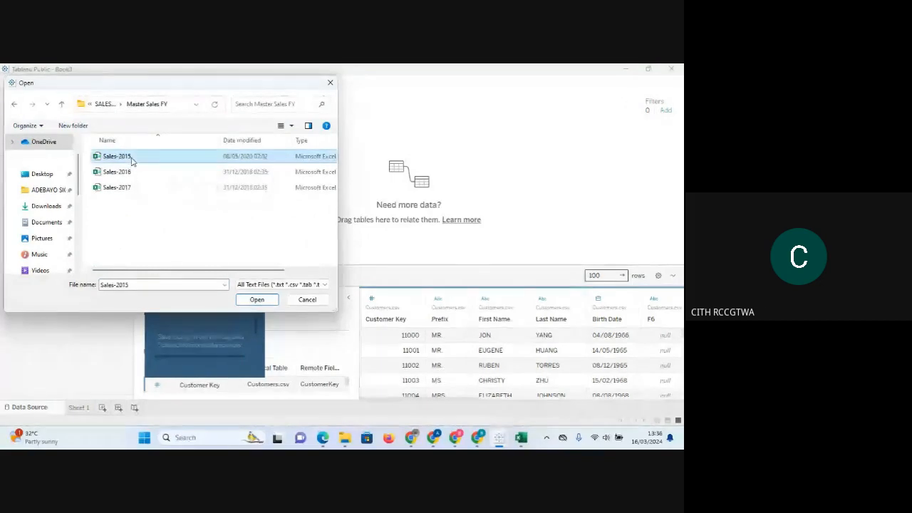
click(257, 299)
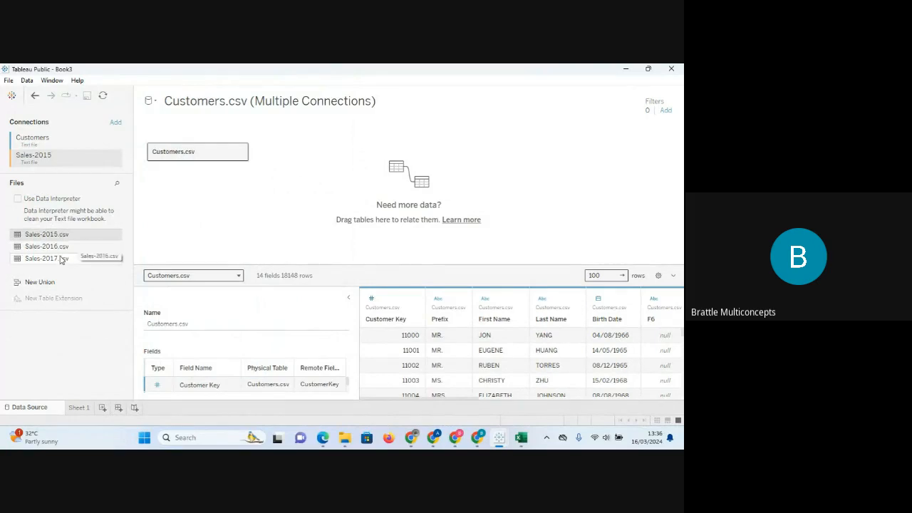
- Relate Sales-2015.csv from the Sales-2015 connection to Customers.csv in the data model
click(62, 141)
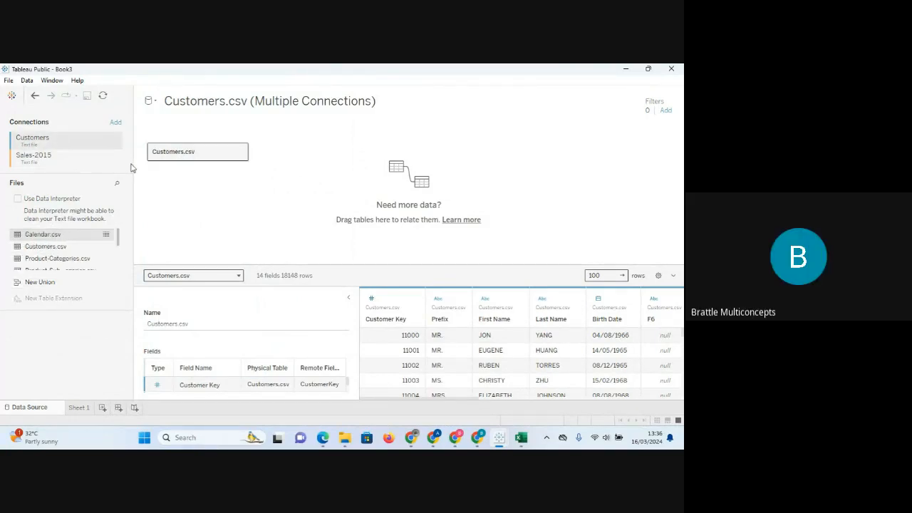
drag(134, 163, 131, 166)
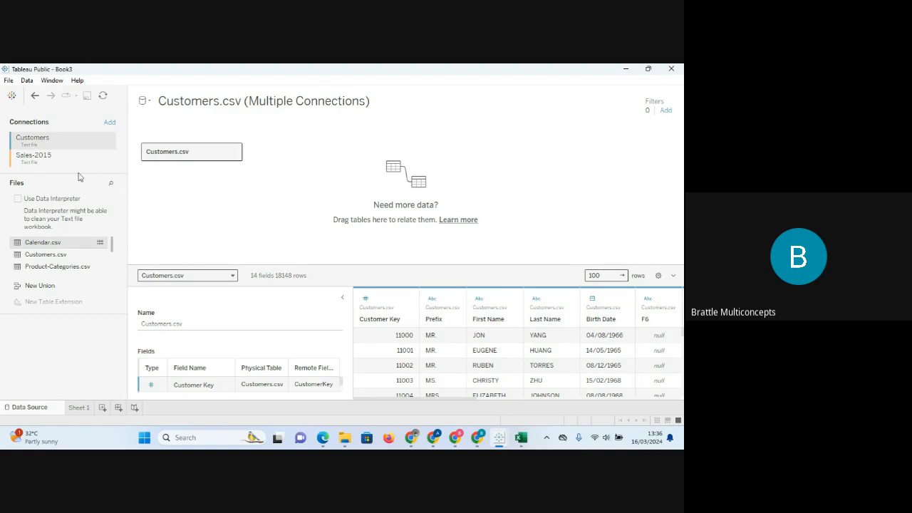
click(40, 157)
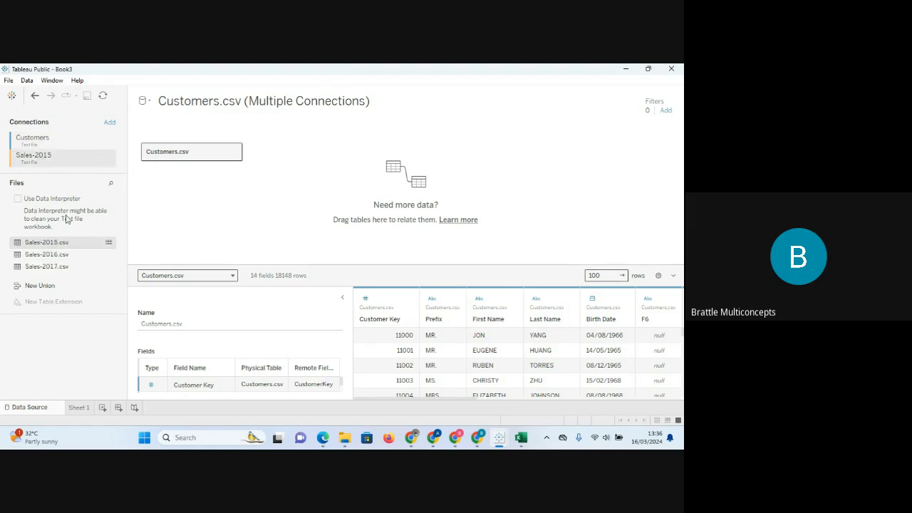
drag(46, 247, 363, 155)
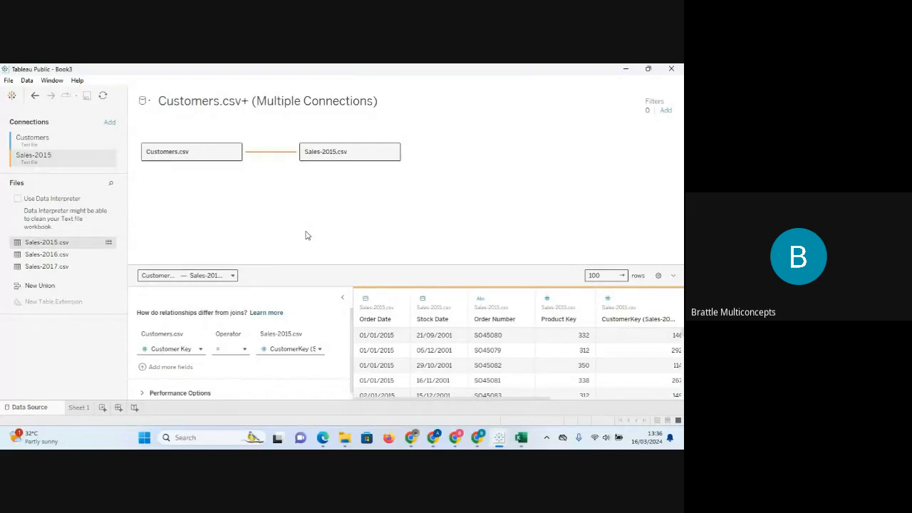
drag(235, 151, 405, 150)
- Add Products.csv from the Customers connection to the data model, related to Sales-2015.csv
click(59, 140)
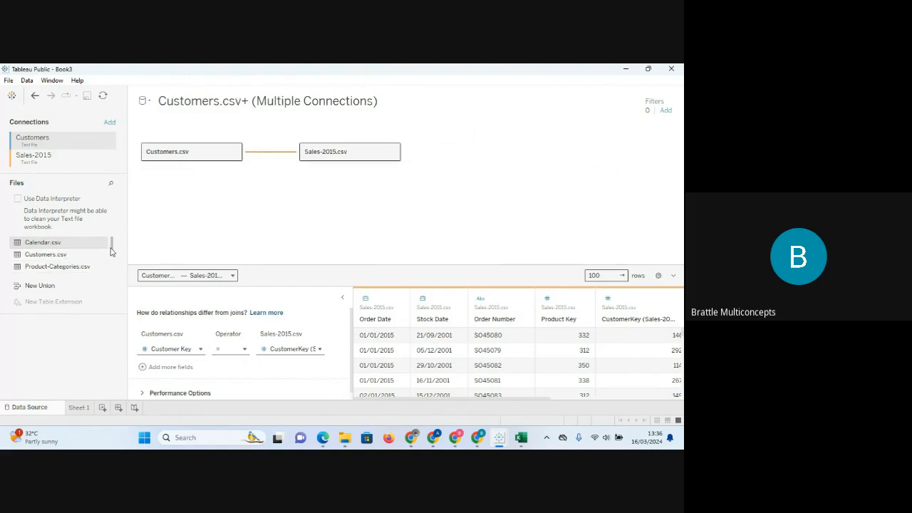
drag(111, 250, 111, 258)
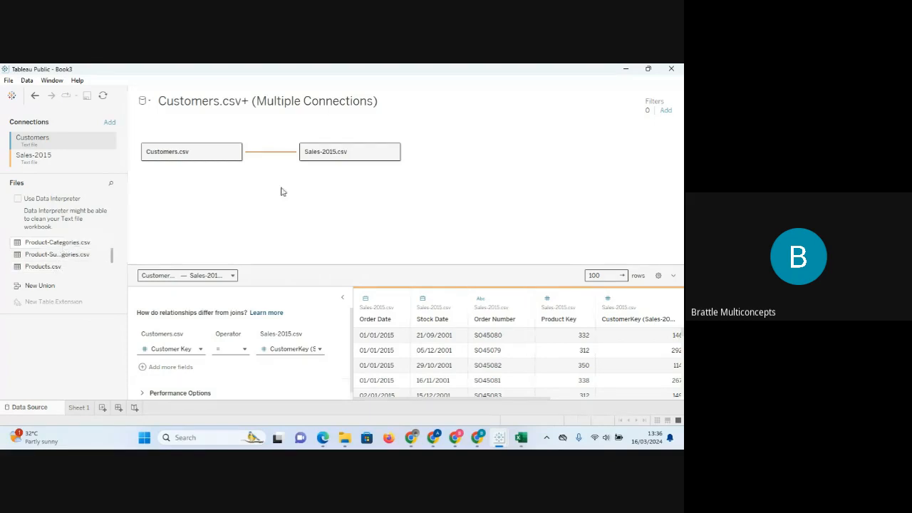
click(332, 165)
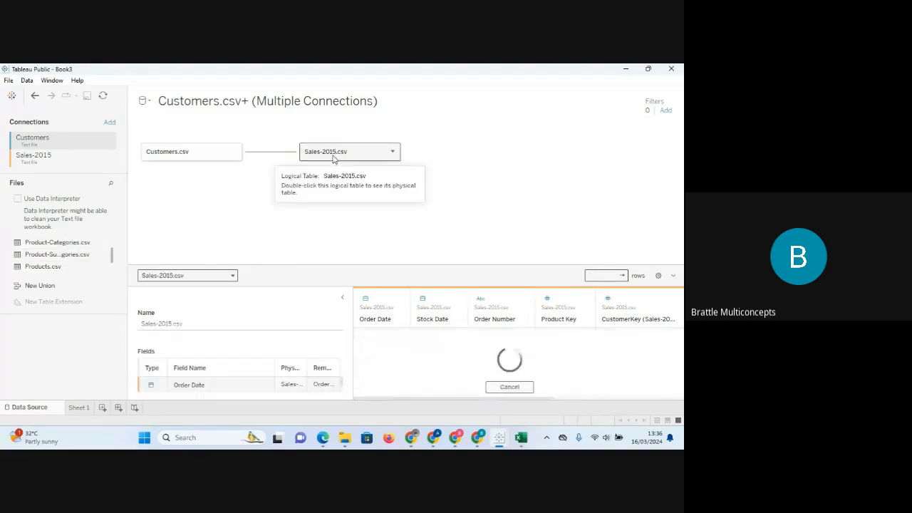
click(342, 298)
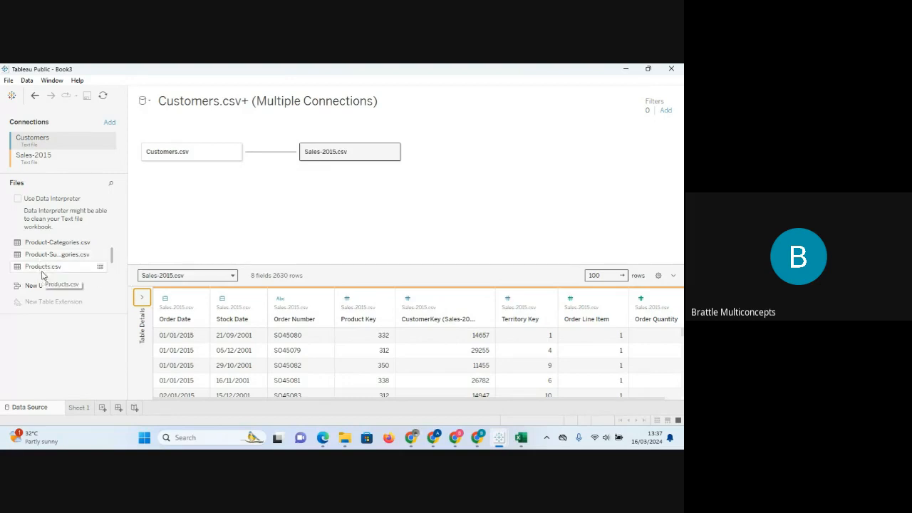
drag(43, 268, 494, 162)
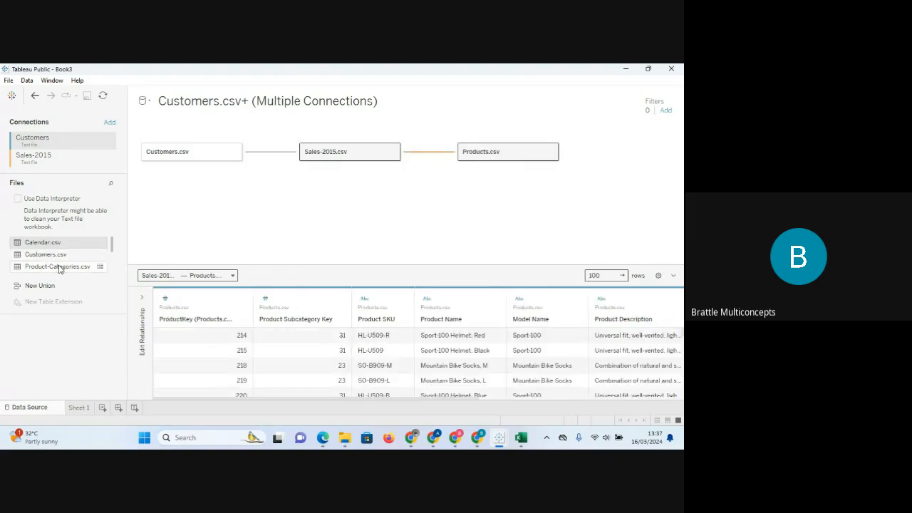
- Try relating Product-Categories.csv to Products.csv, and remove Product-Categories.csv from the data model
drag(60, 268, 600, 146)
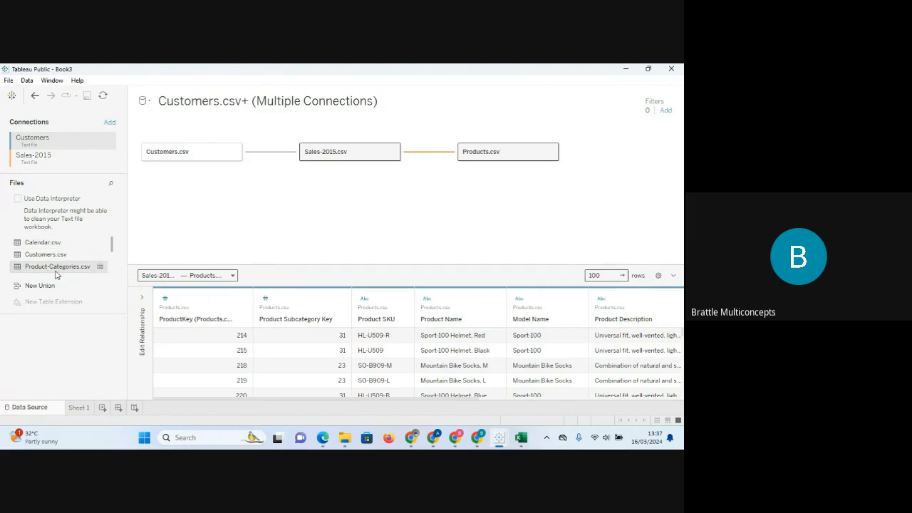
drag(54, 272, 607, 161)
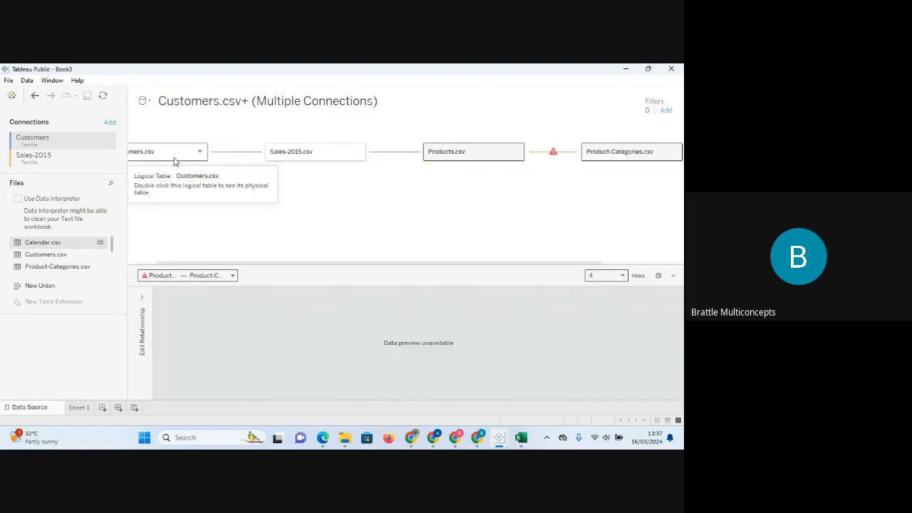
drag(173, 153, 51, 366)
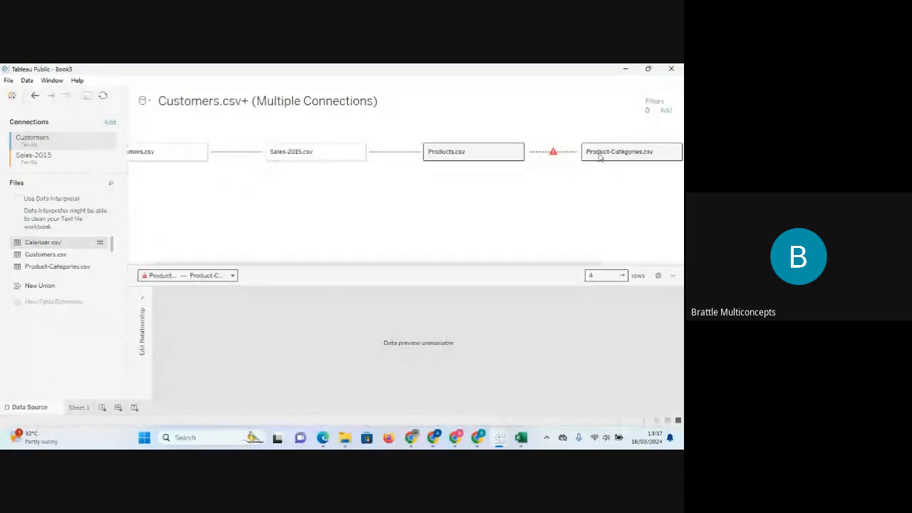
drag(599, 157, 70, 322)
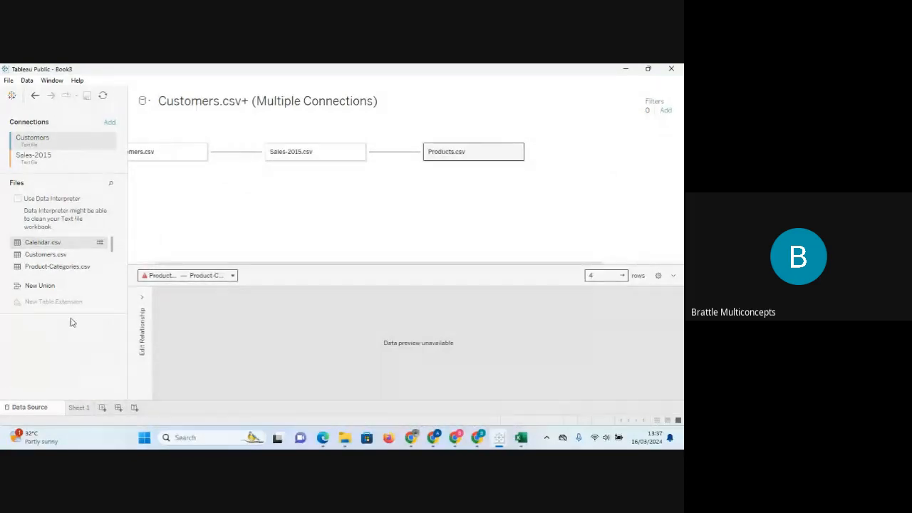
- Extend the chain by relating Product-Subcategories.csv to Products.csv and Product-Categories.csv to Product-Subcategories.csv
drag(111, 243, 452, 185)
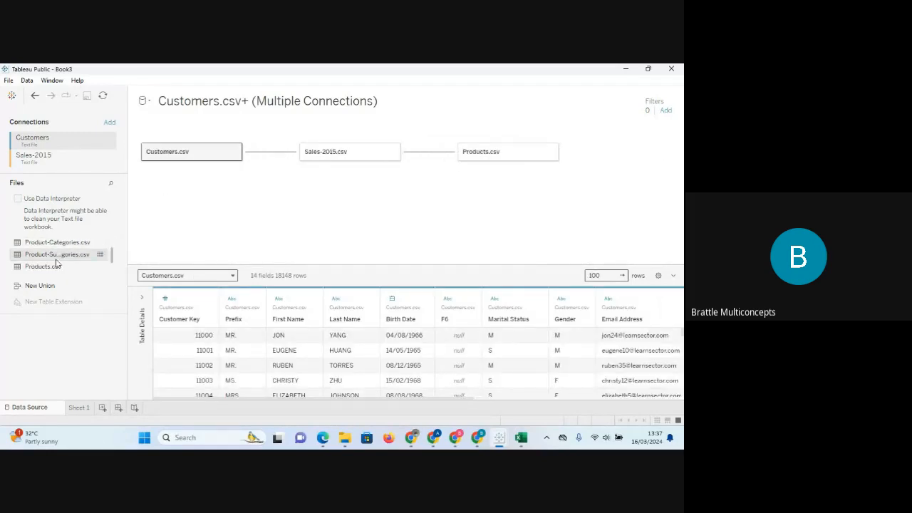
drag(57, 258, 595, 155)
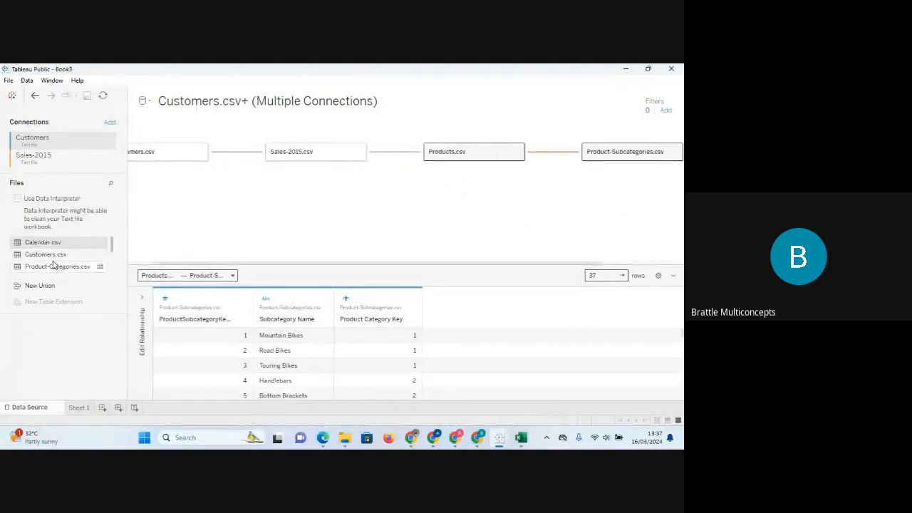
drag(112, 248, 112, 262)
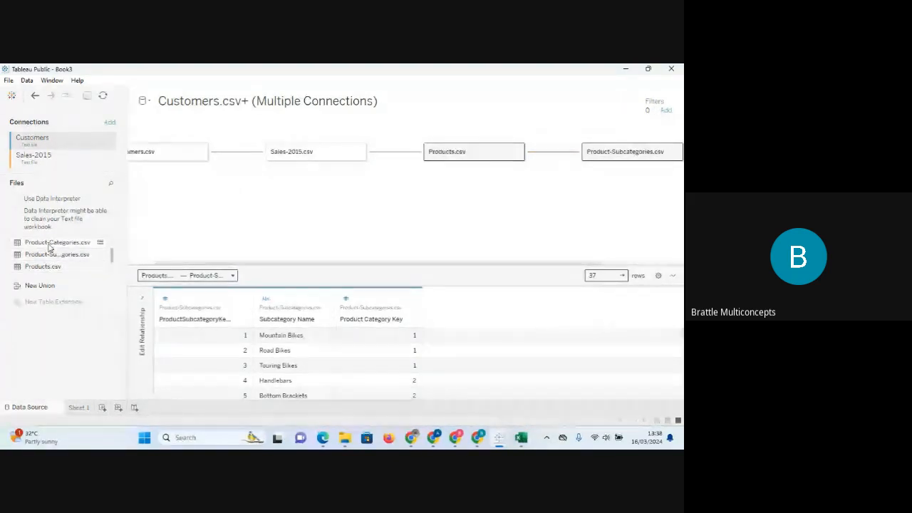
drag(50, 242, 675, 172)
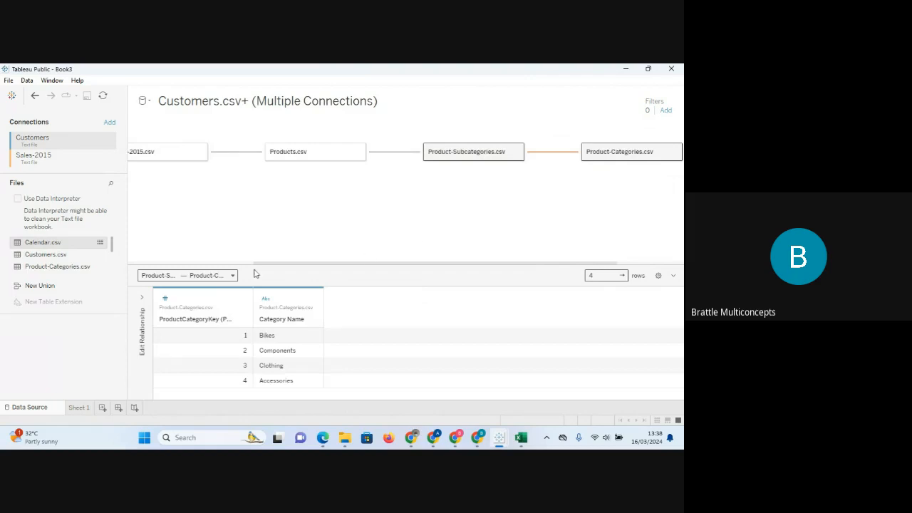
drag(308, 263, 114, 254)
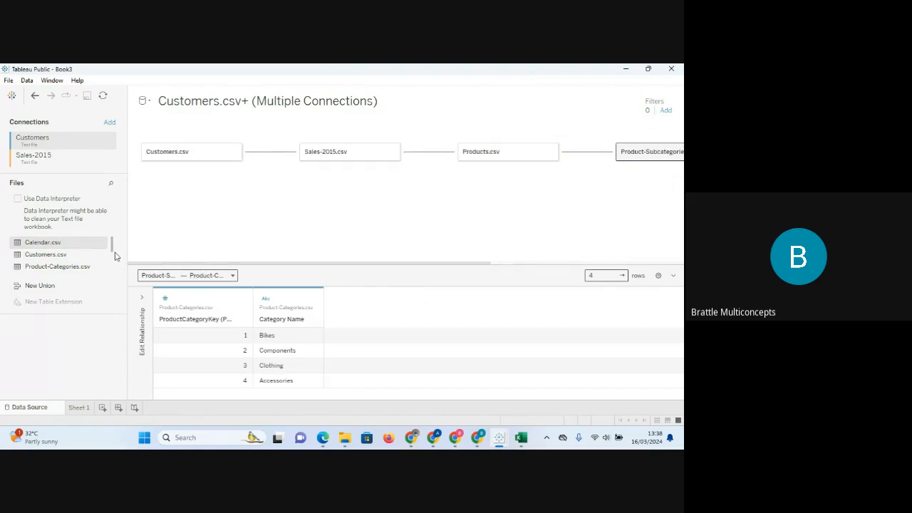
- Remove Customers.csv with its related tables from the data model, and place Sales-2015.csv as the new base table
drag(191, 152, 59, 352)
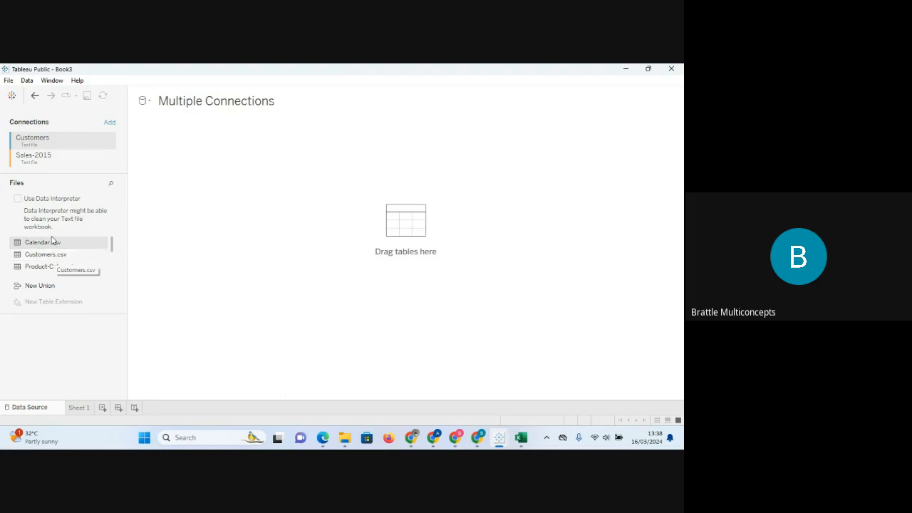
click(47, 162)
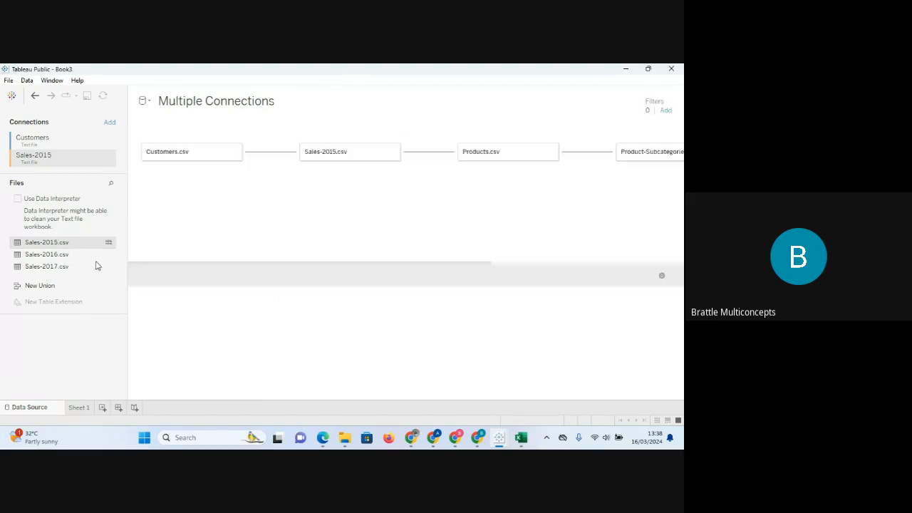
click(205, 152)
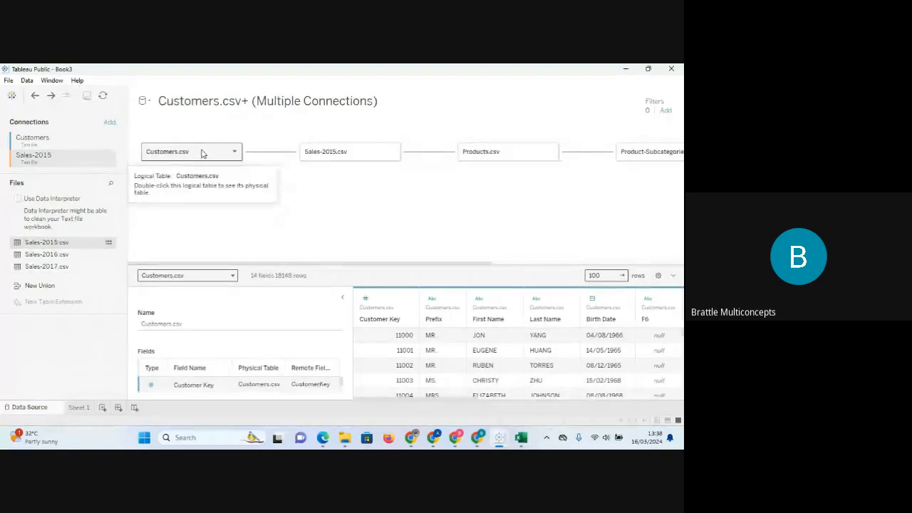
right_click(205, 154)
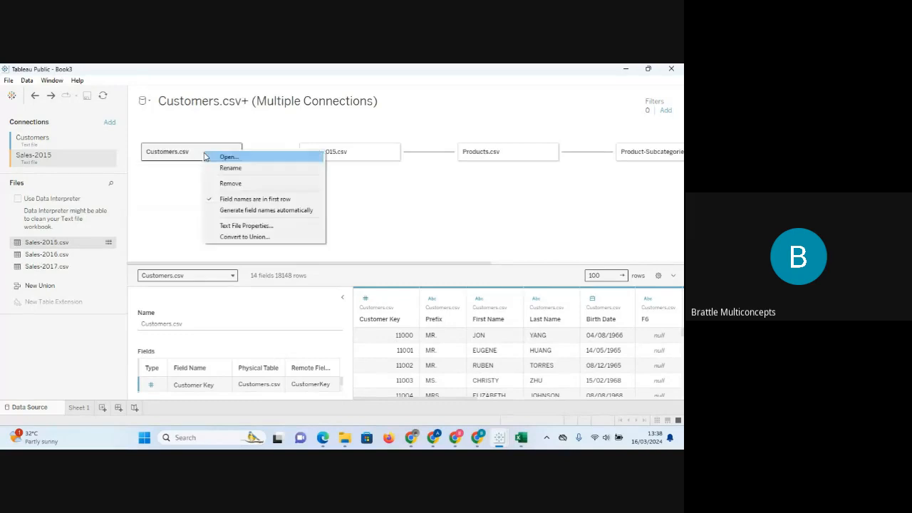
click(231, 185)
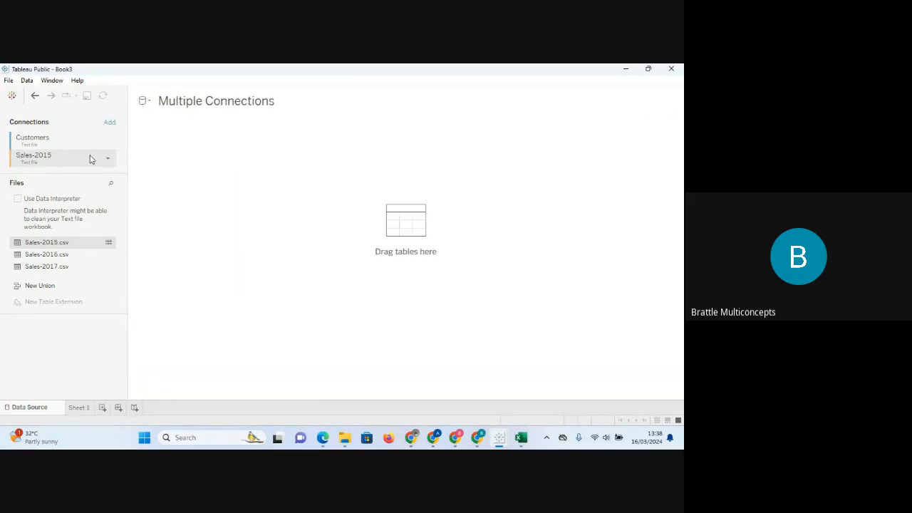
drag(89, 159, 181, 169)
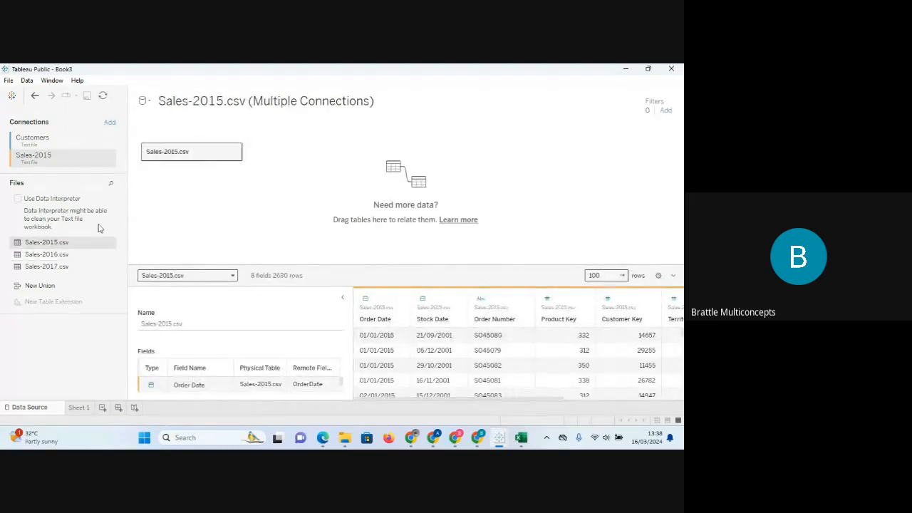
- Try relating Product-Categories.csv to Sales-2015.csv, and remove Product-Categories.csv from the data model
click(60, 140)
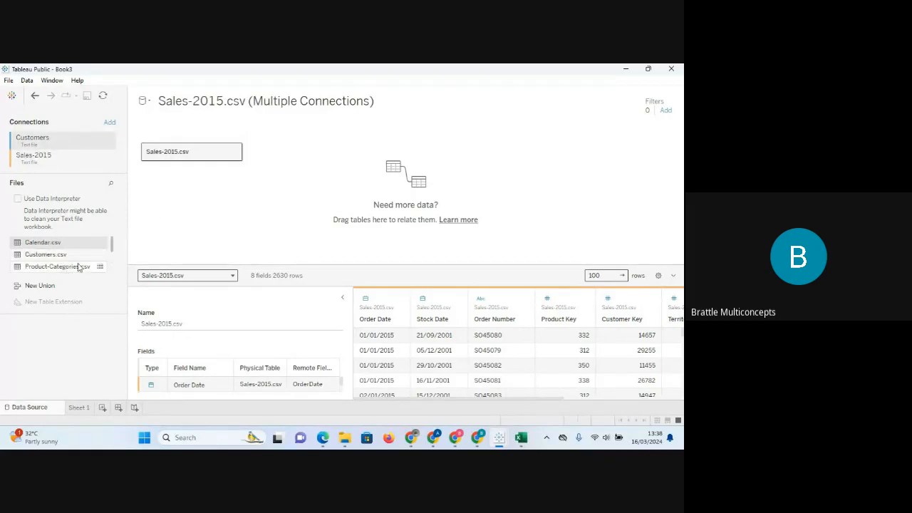
drag(112, 251, 52, 232)
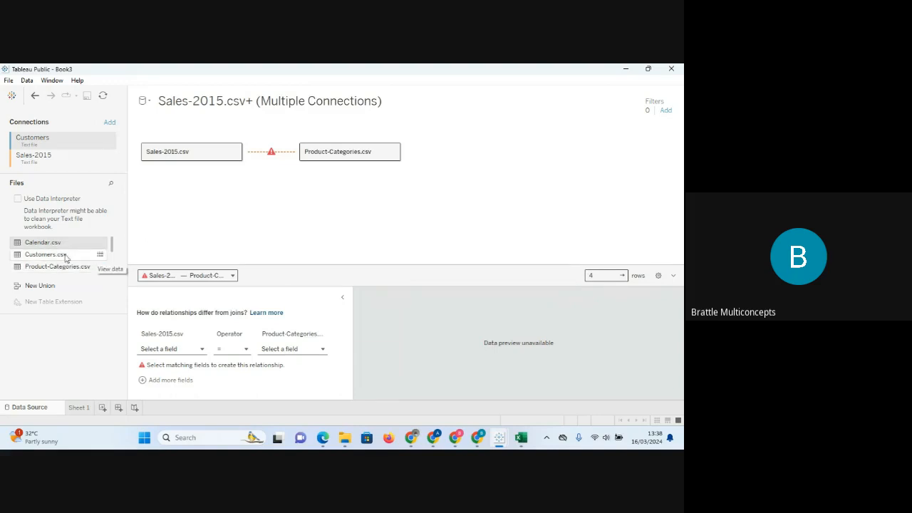
drag(363, 155, 87, 379)
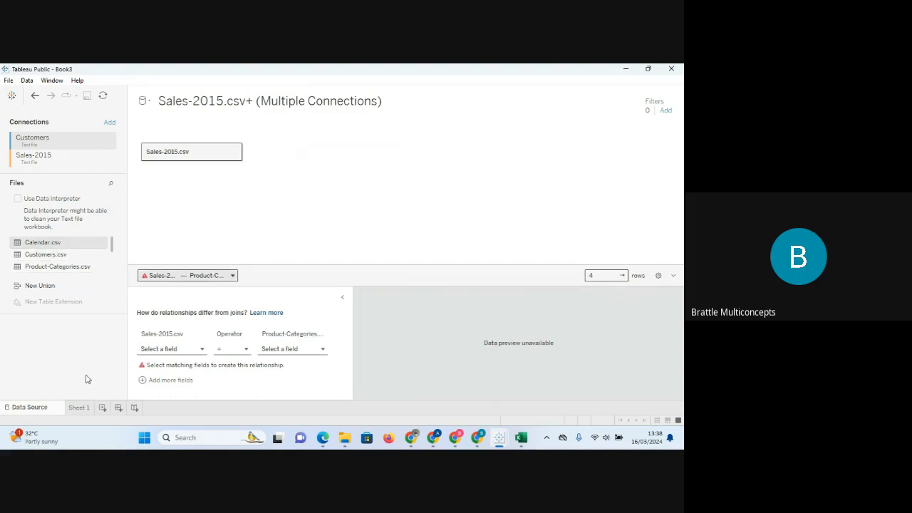
- Relate Products.csv to the Sales-2015.csv base table, and Product-Subcategories.csv to Products.csv
drag(110, 246, 318, 151)
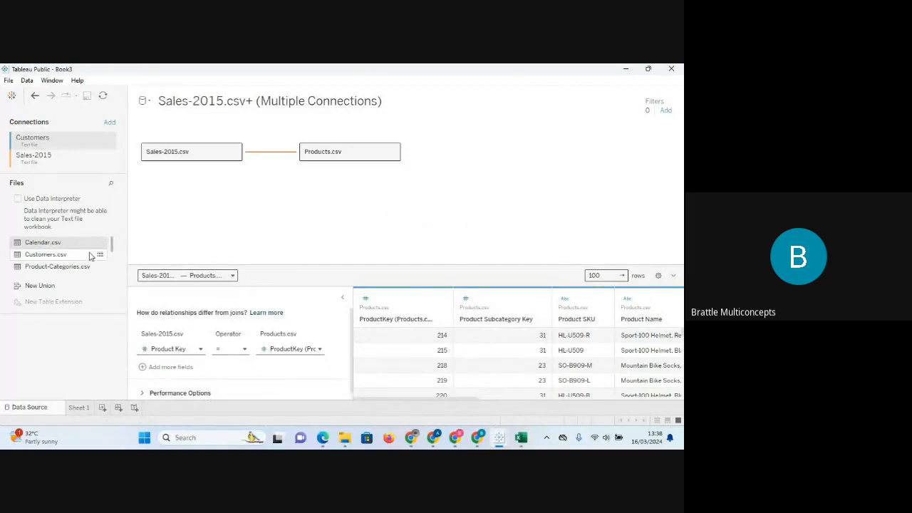
drag(112, 246, 479, 149)
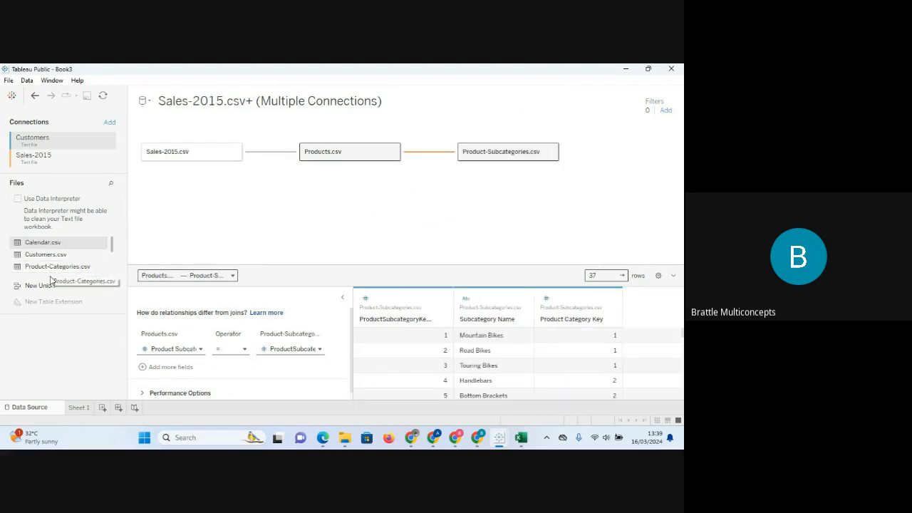
- Relate Product-Categories.csv to Product-Subcategories.csv, and add Calendar.csv as a table related to Sales-2015.csv
drag(58, 270, 598, 168)
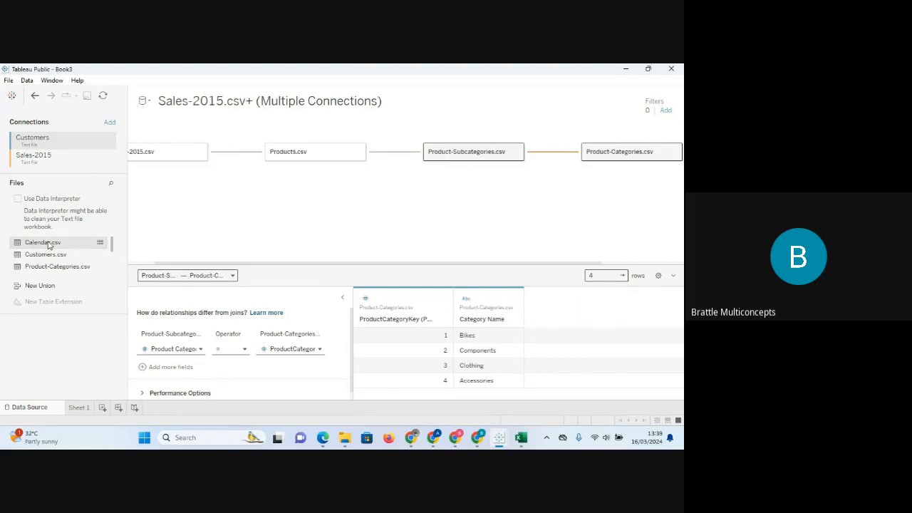
drag(48, 244, 267, 193)
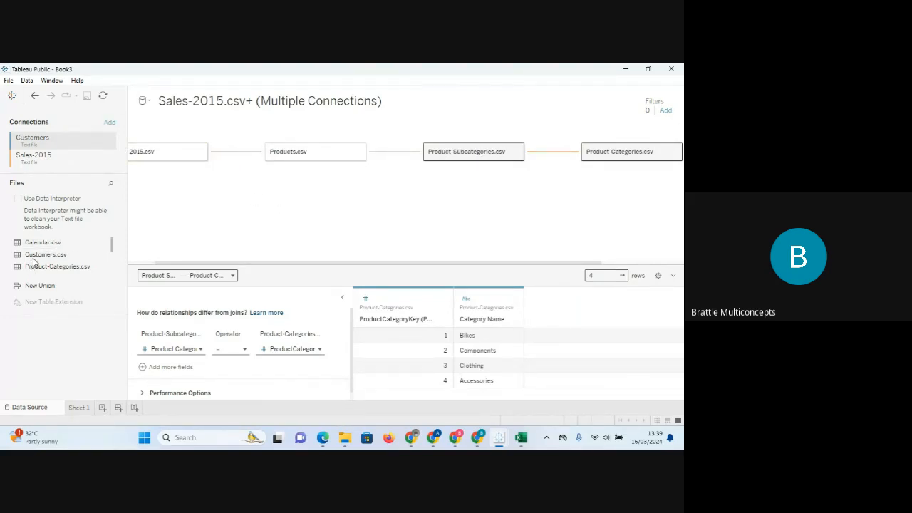
drag(39, 255, 288, 224)
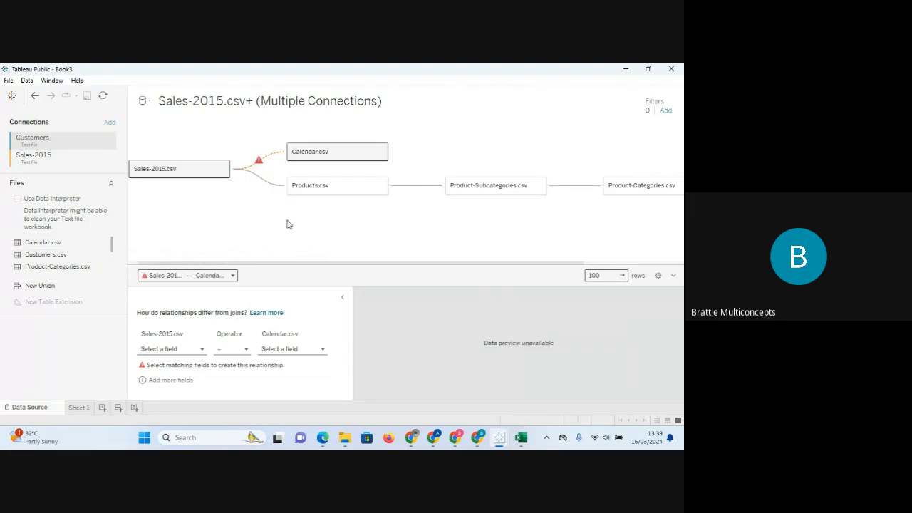
drag(50, 254, 297, 231)
- Match Order Date to Date in the Sales-2015.csv and Calendar.csv relationship, and relate Customers.csv to Sales-2015.csv
click(201, 349)
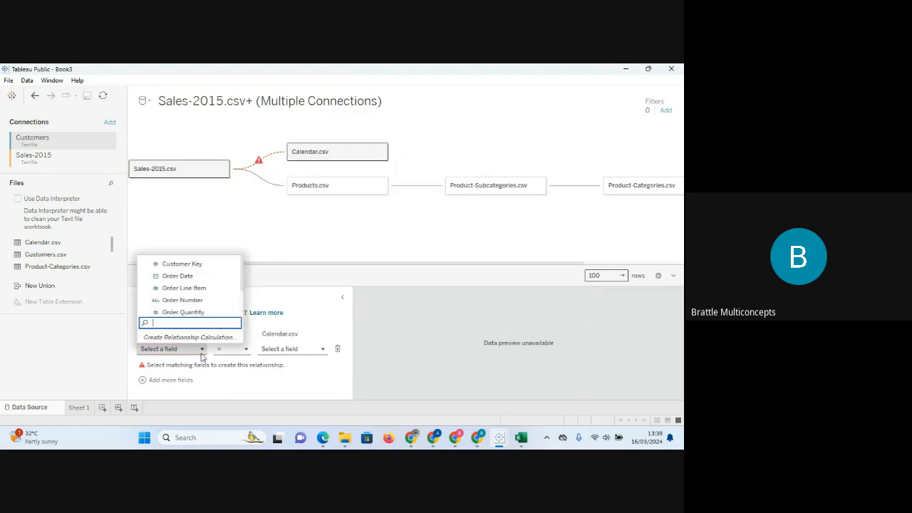
click(198, 280)
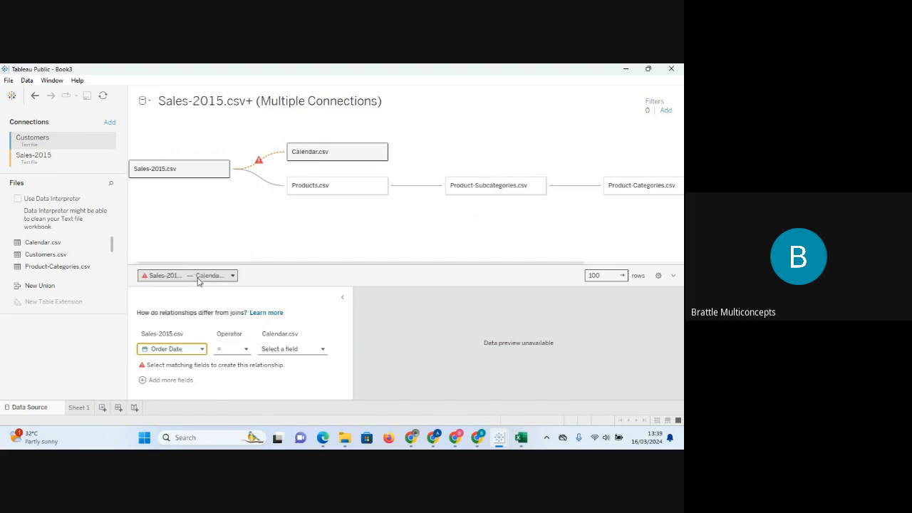
click(315, 349)
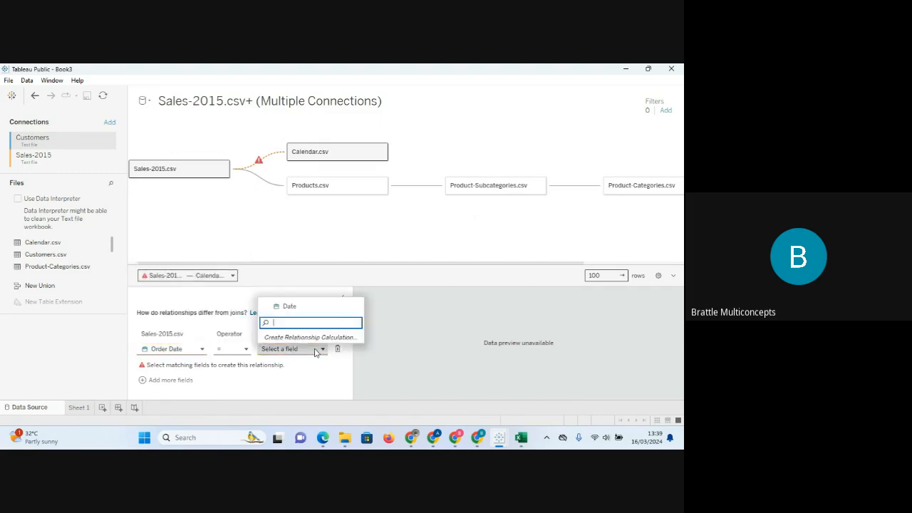
click(292, 307)
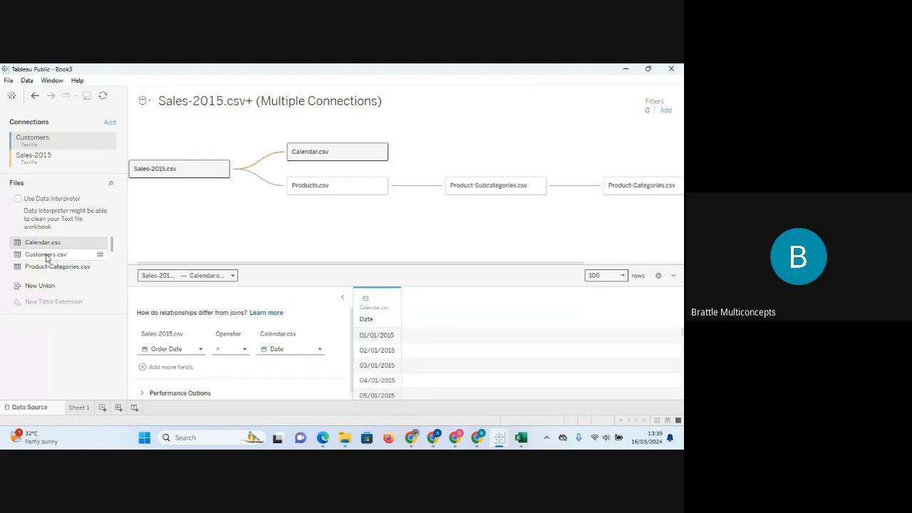
drag(46, 257, 290, 243)
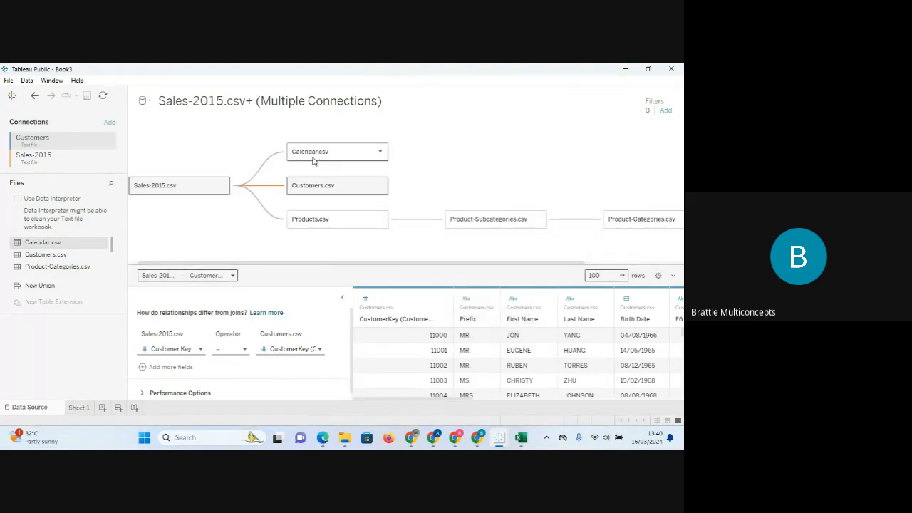
- Examine the fields and data previews of the sales, calendar, customers, products, subcategories and categories tables in the model
click(188, 184)
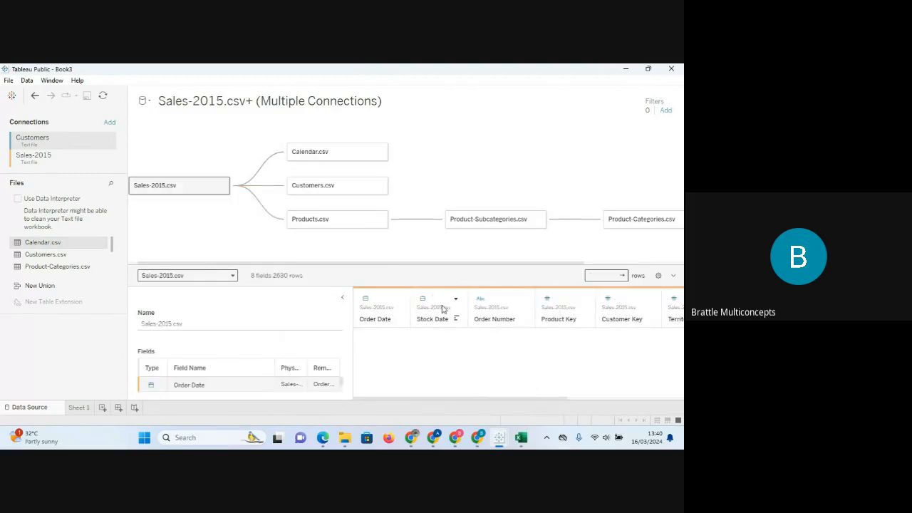
click(311, 158)
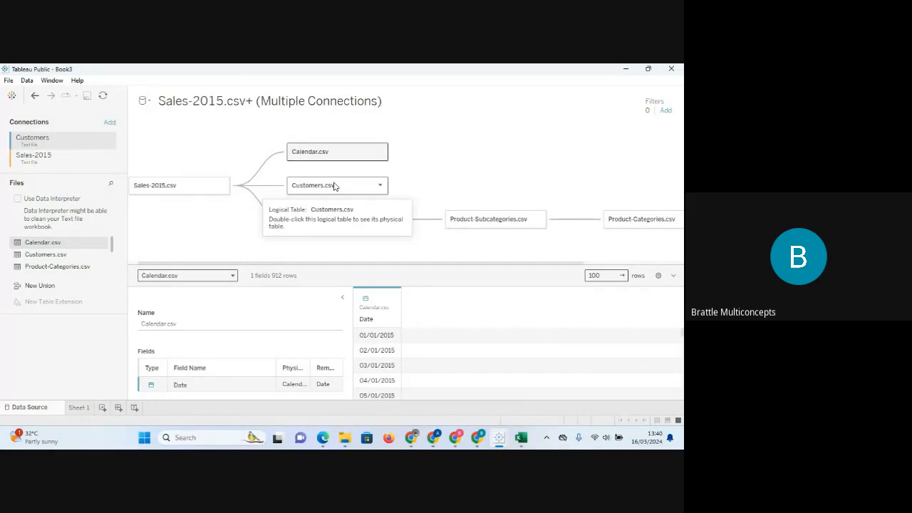
click(334, 186)
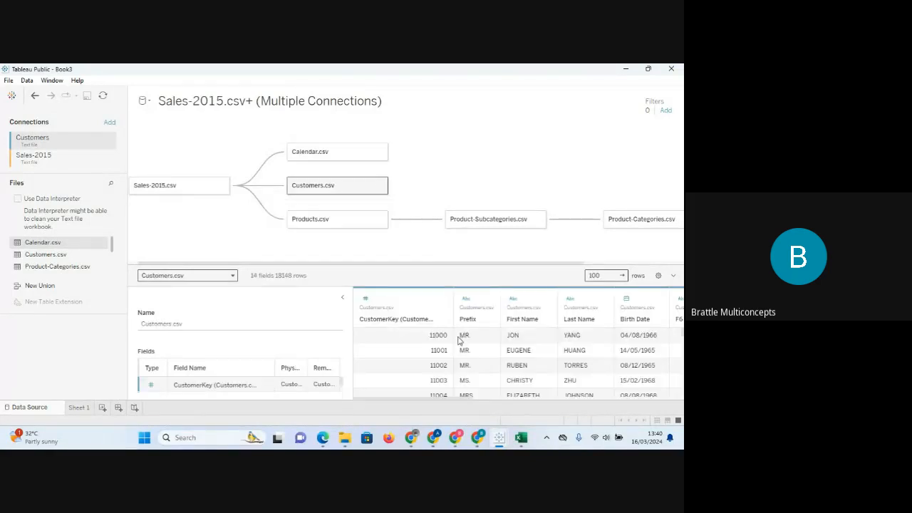
click(331, 224)
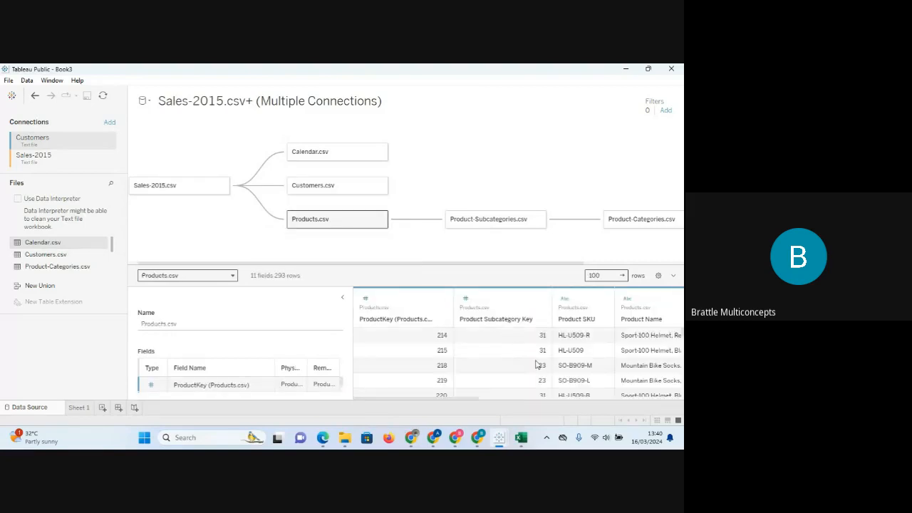
click(487, 223)
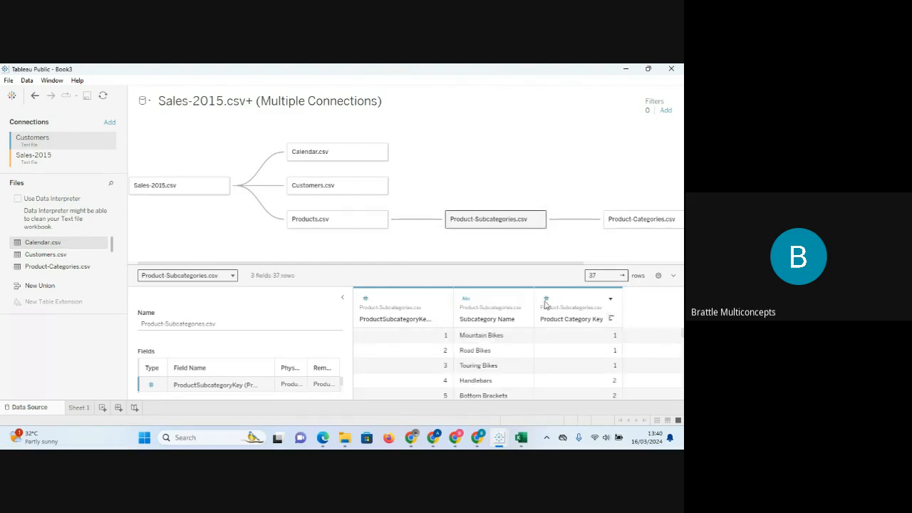
click(631, 219)
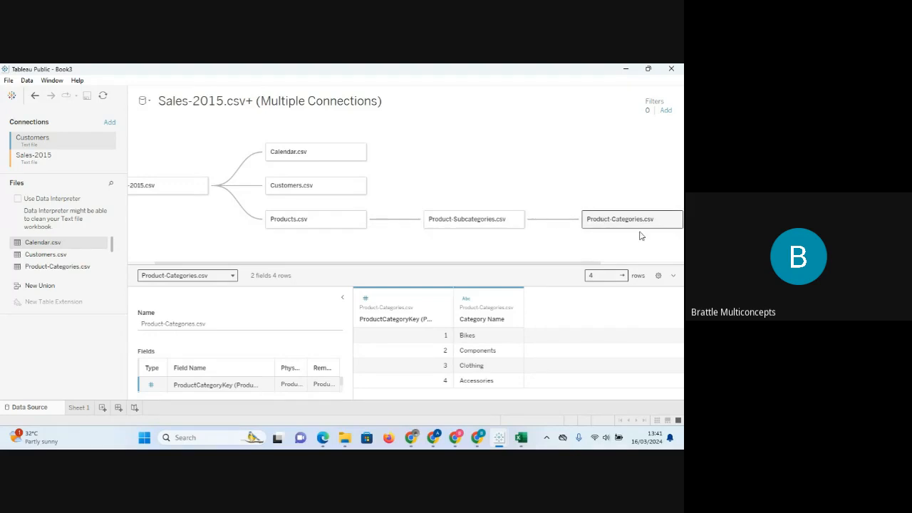
click(513, 218)
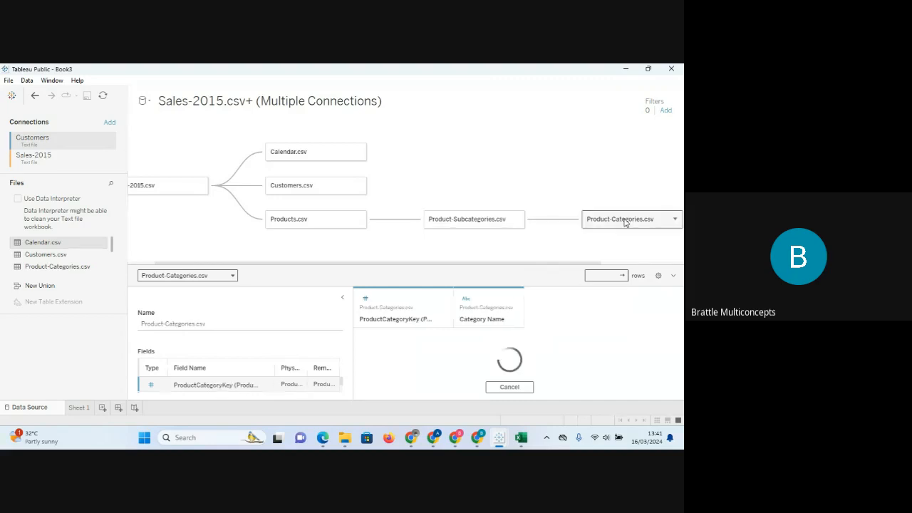
- Remove Product-Categories.csv from the data model and join it to Product-Subcategories.csv inside the Product-Subcategories.csv logical table
drag(623, 222, 37, 345)
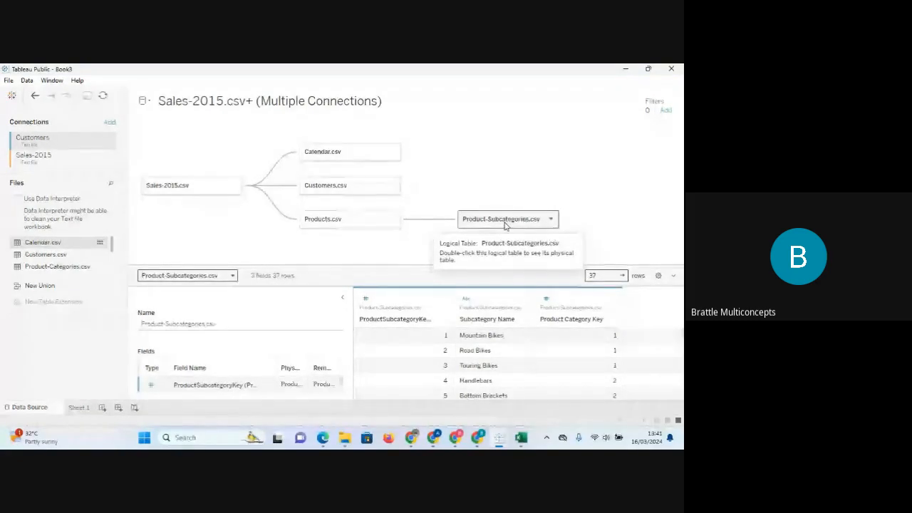
double_click(505, 220)
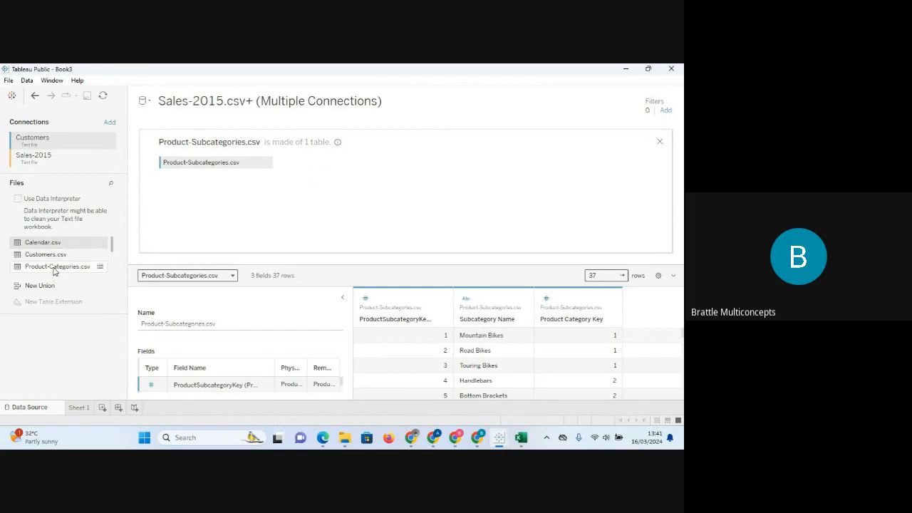
drag(54, 270, 323, 164)
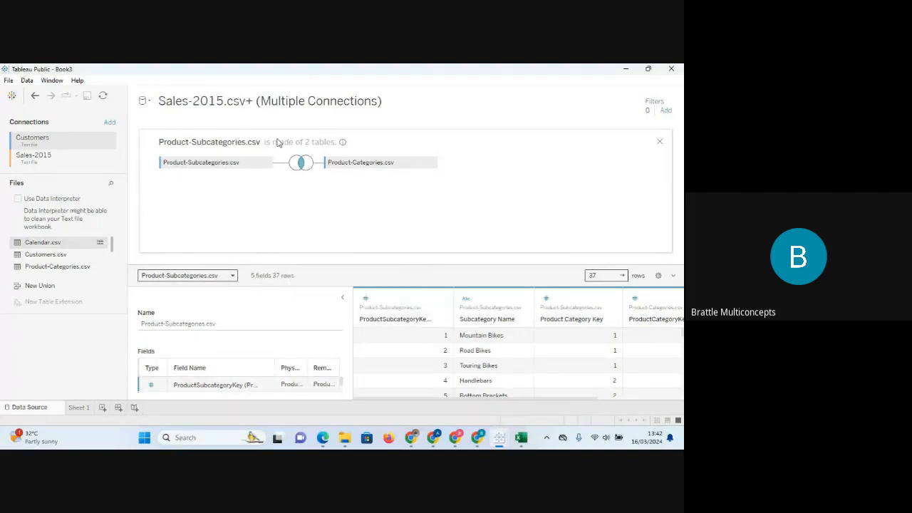
click(660, 142)
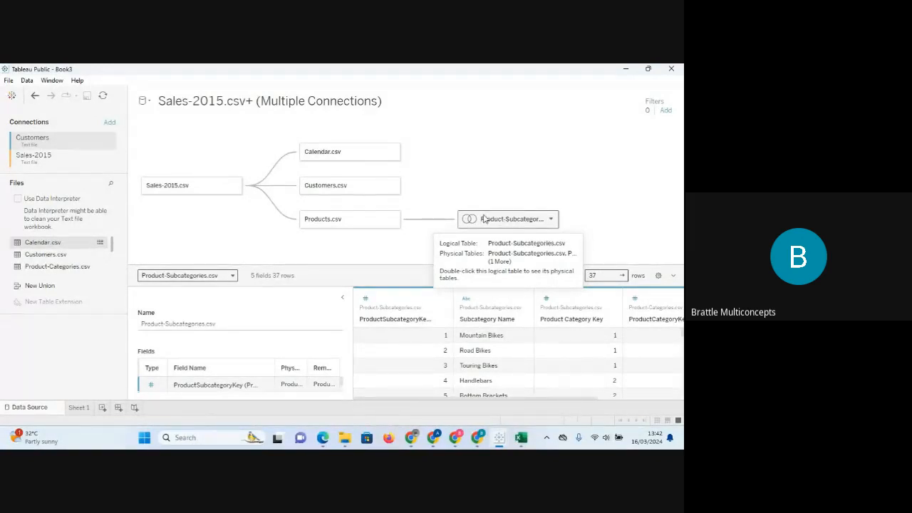
- Switch to the Google Meet call, turn the microphone back on, and return to the Book3 workbook in Tableau
mouse_move(437, 442)
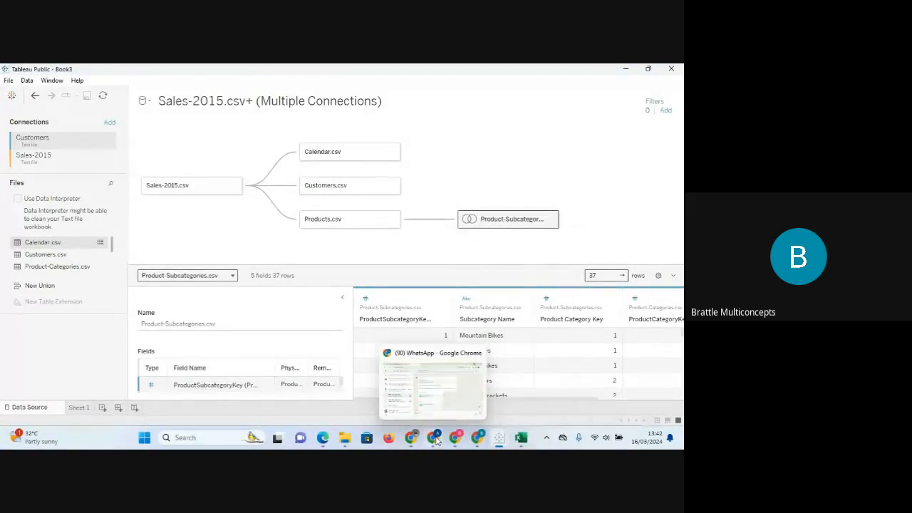
mouse_move(420, 413)
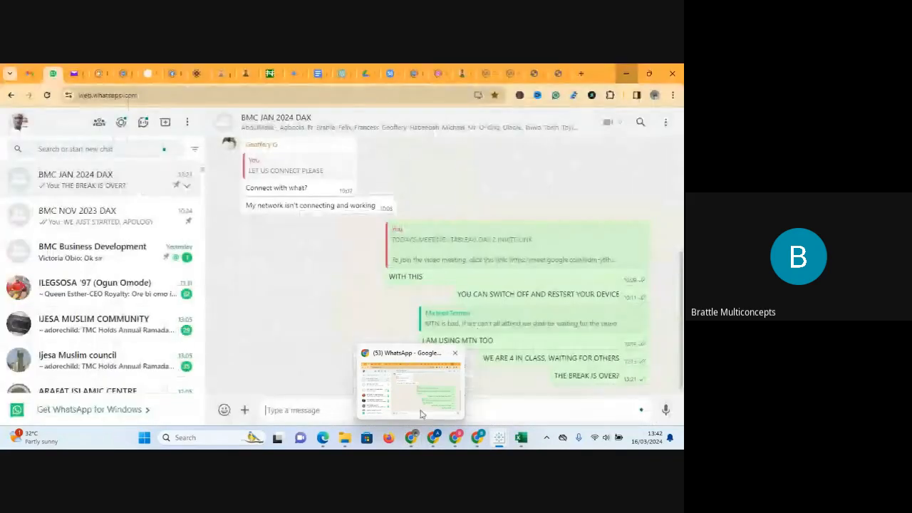
mouse_move(477, 440)
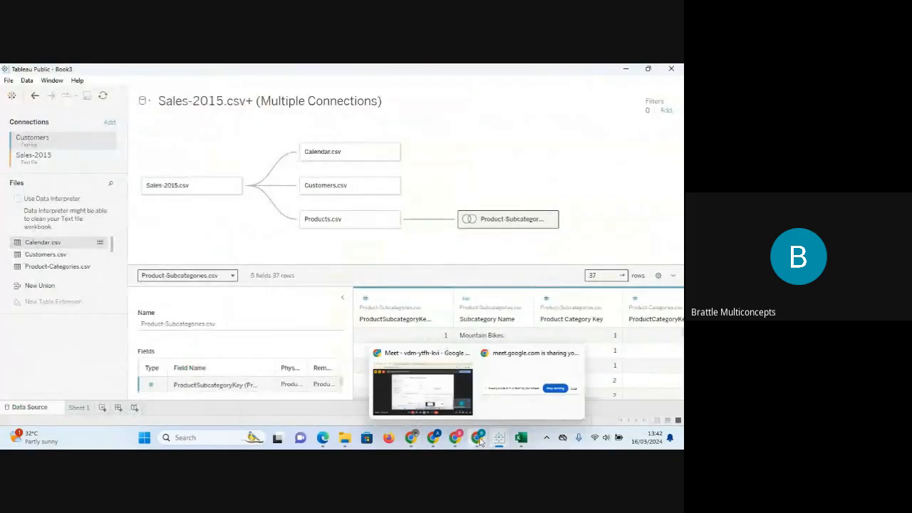
click(427, 395)
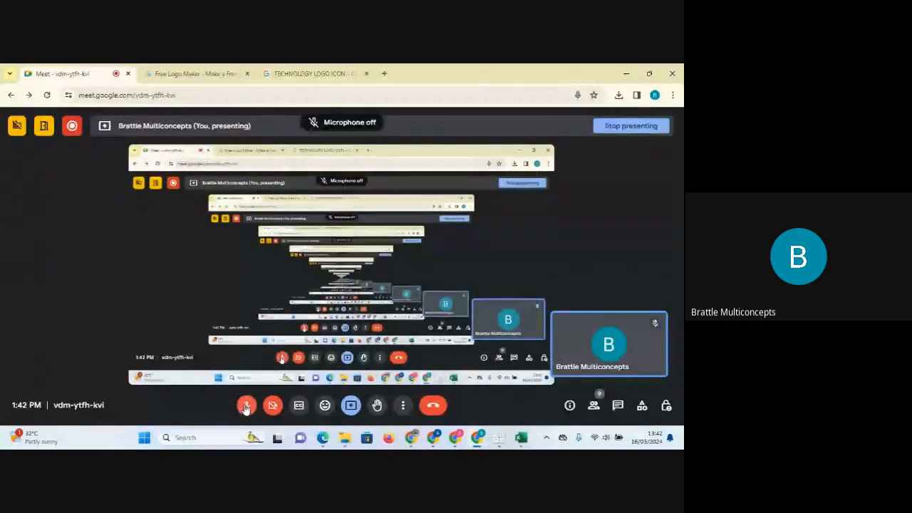
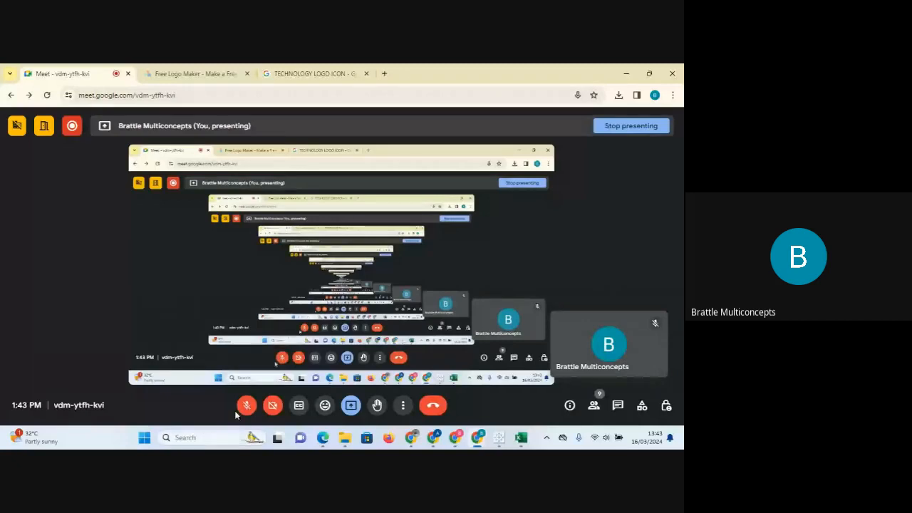
click(245, 404)
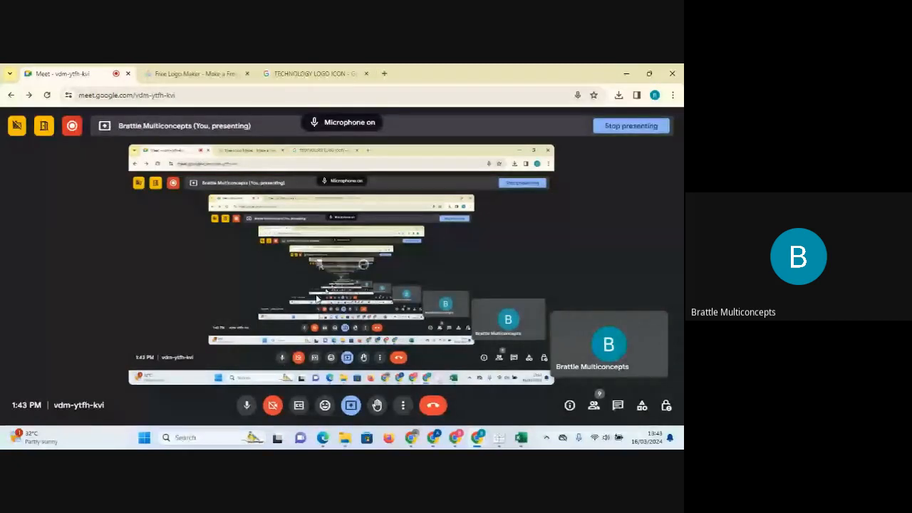
mouse_move(499, 438)
click(595, 391)
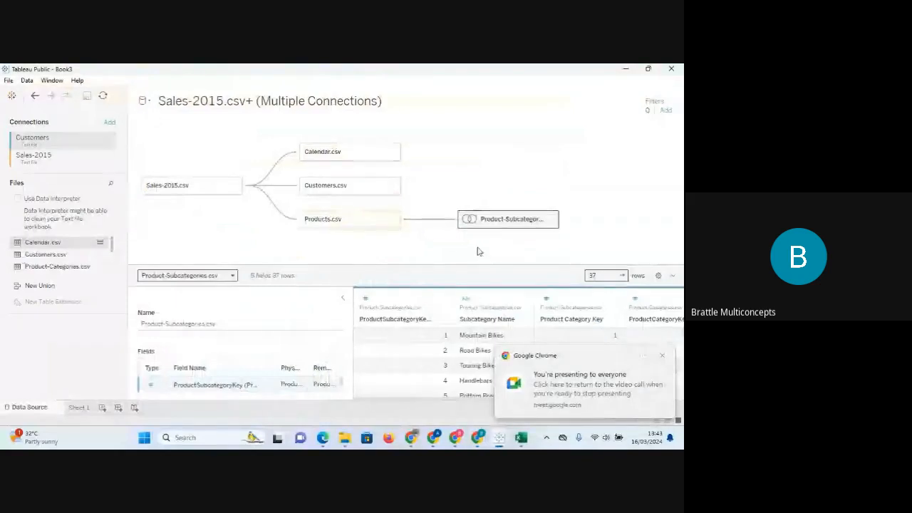
click(662, 357)
- Collapse the table details of Product-Subcategories.csv and enlarge its data preview area
click(342, 297)
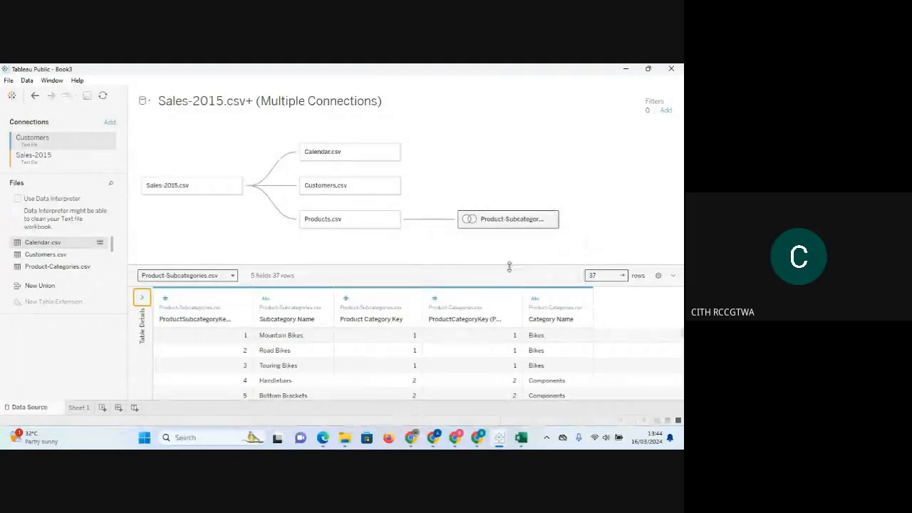
drag(509, 267, 510, 246)
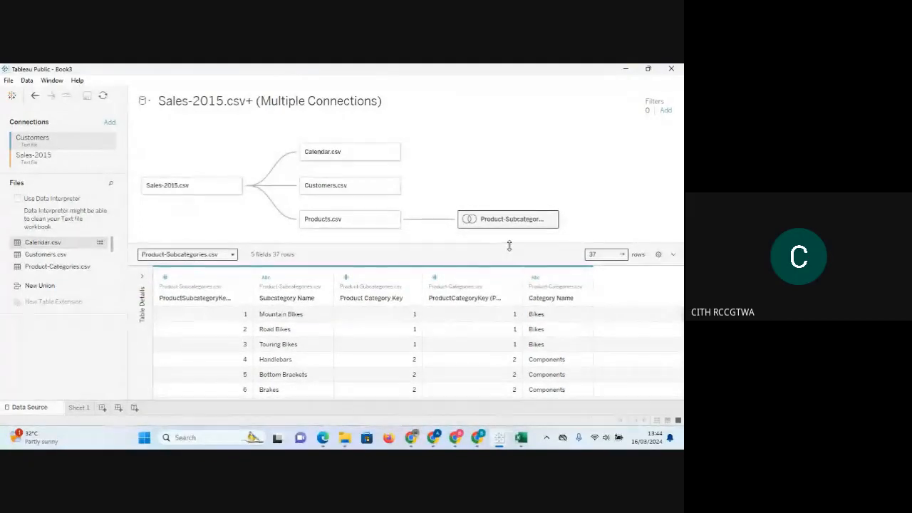
- View the Actor data source in the Book2 workbook, return to Book3, and preview the other open workbooks
mouse_move(498, 437)
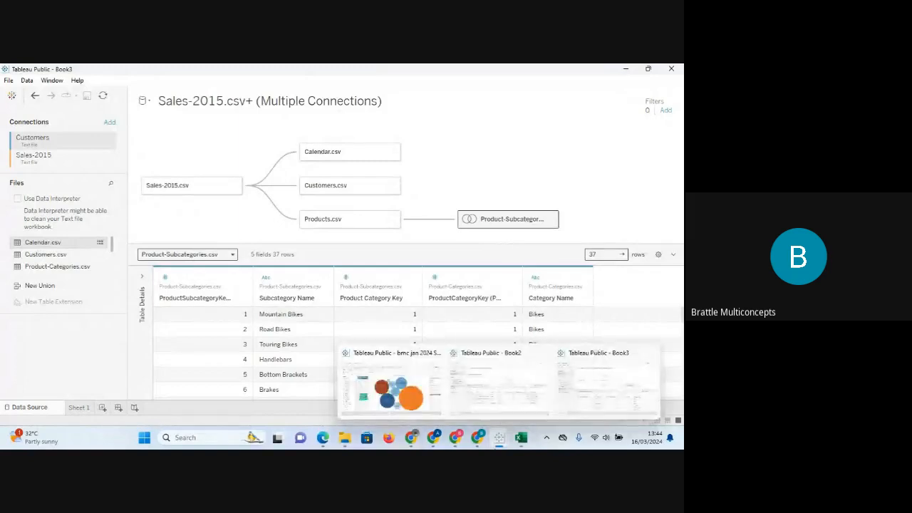
click(501, 395)
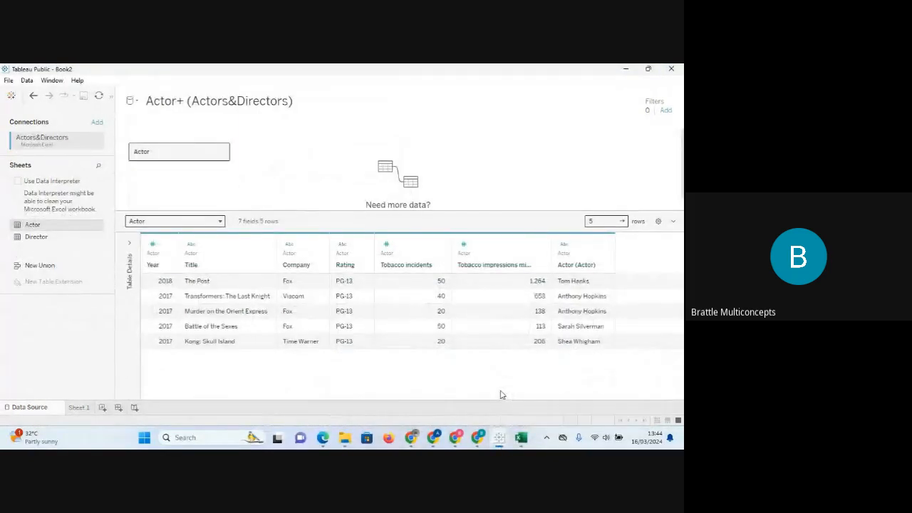
mouse_move(499, 437)
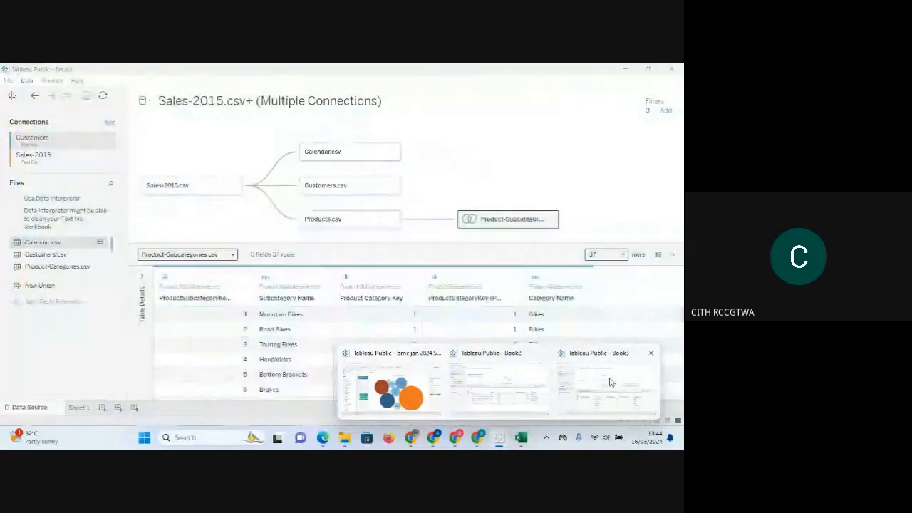
click(609, 382)
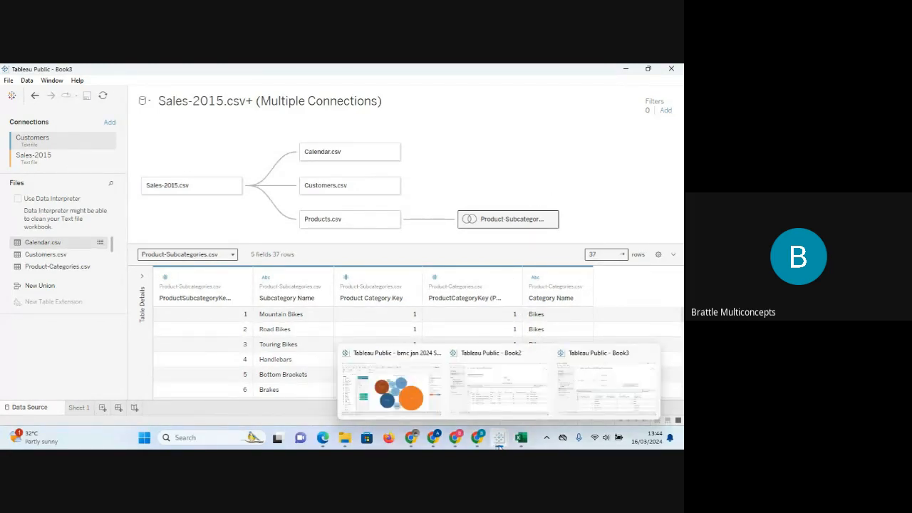
mouse_move(413, 389)
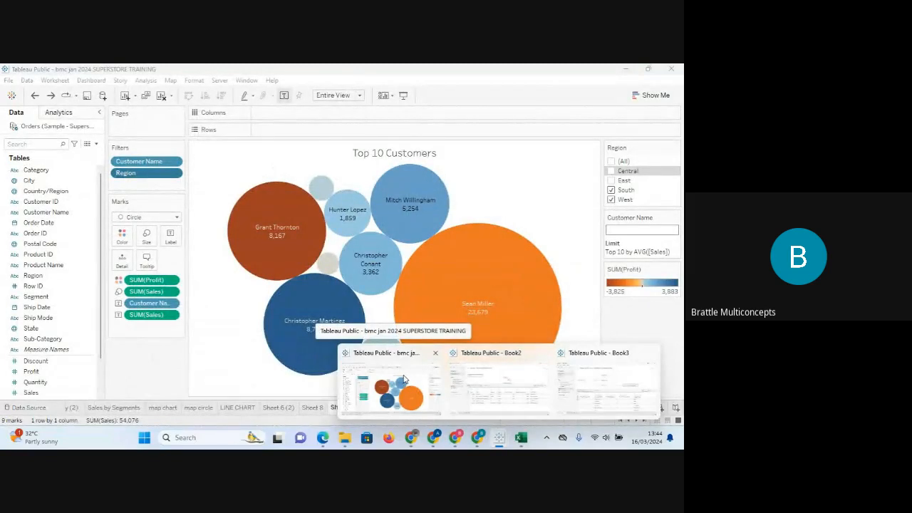
mouse_move(511, 381)
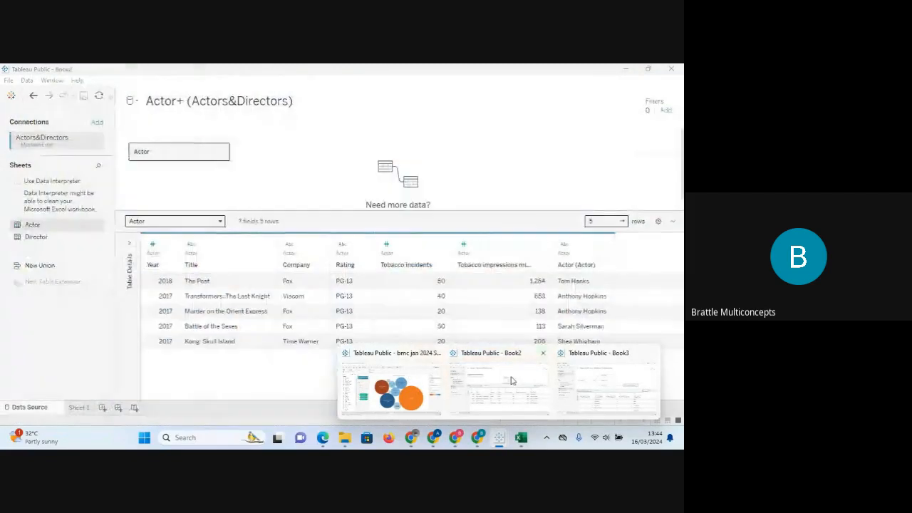
mouse_move(604, 381)
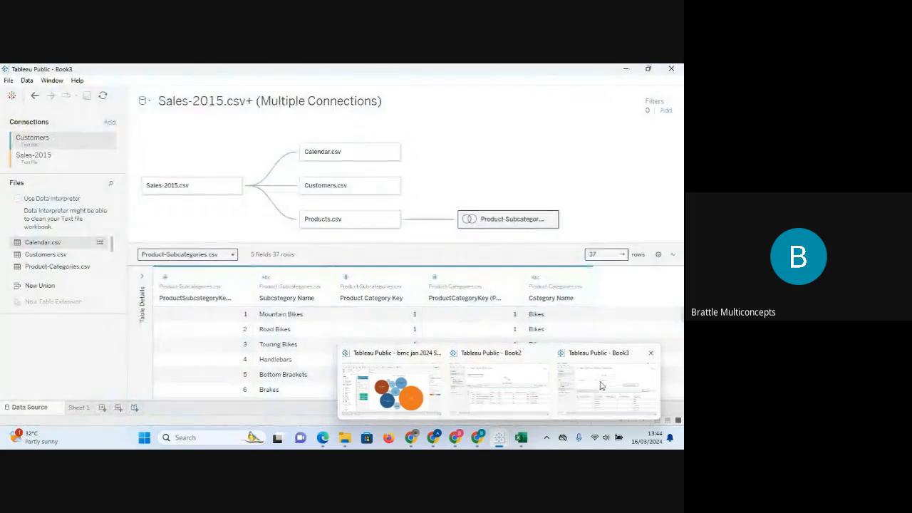
- Switch to the Book2 workbook and join the Director sheet to Actor inside the Actor logical table
click(601, 384)
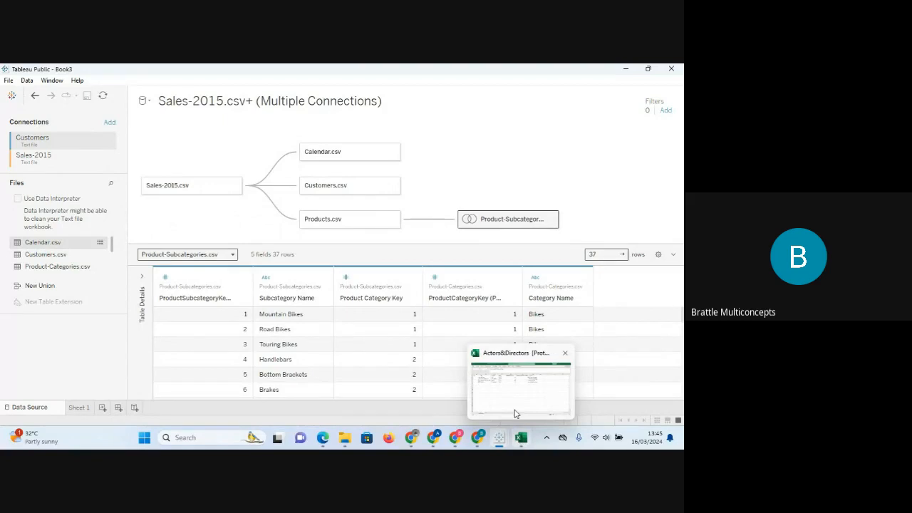
mouse_move(510, 408)
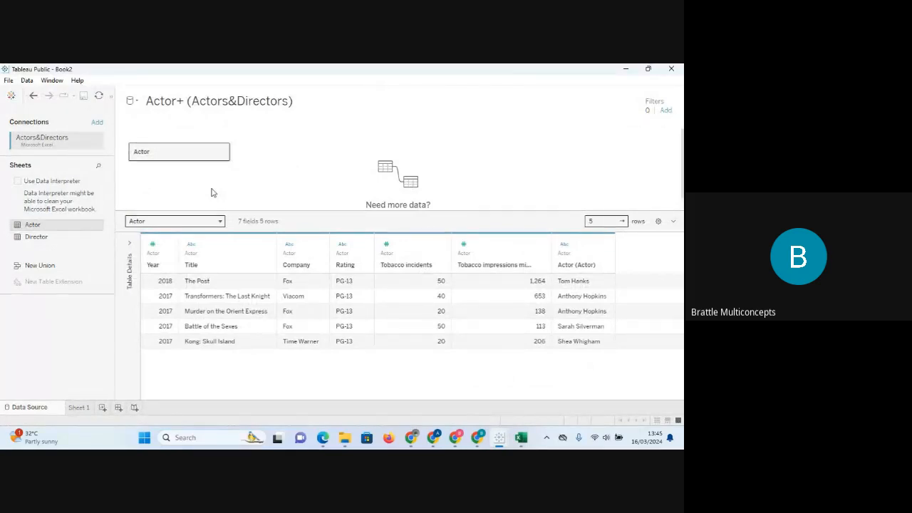
double_click(188, 156)
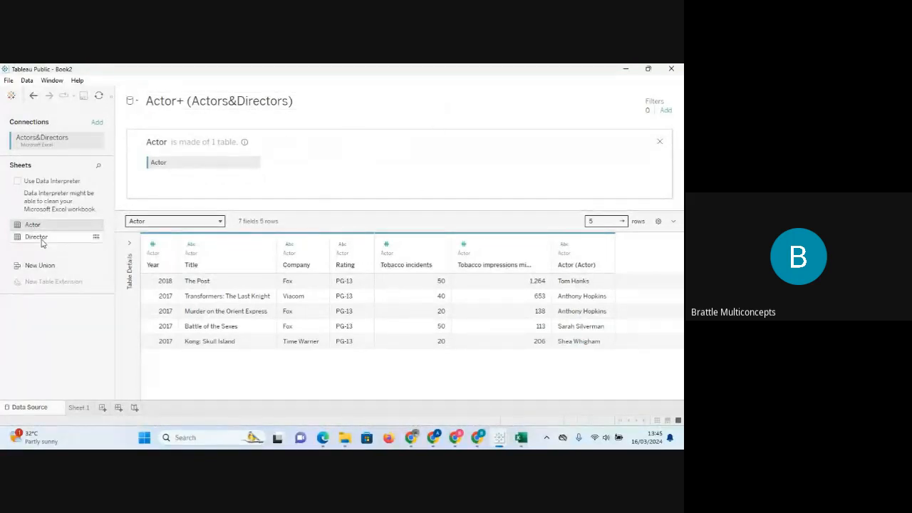
drag(42, 242, 310, 170)
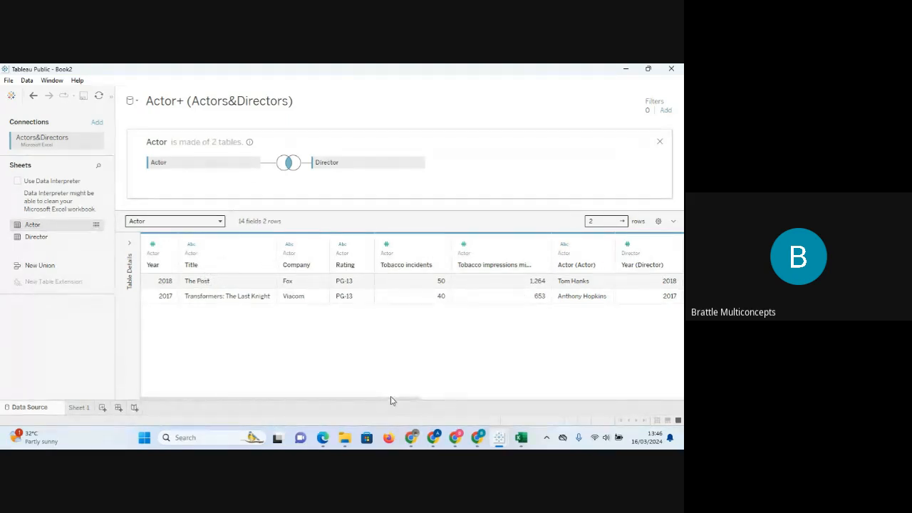
- Compare the Director and Actor sheets of the Actors&Directors Excel workbook for matching film rows, then return to Tableau
click(522, 440)
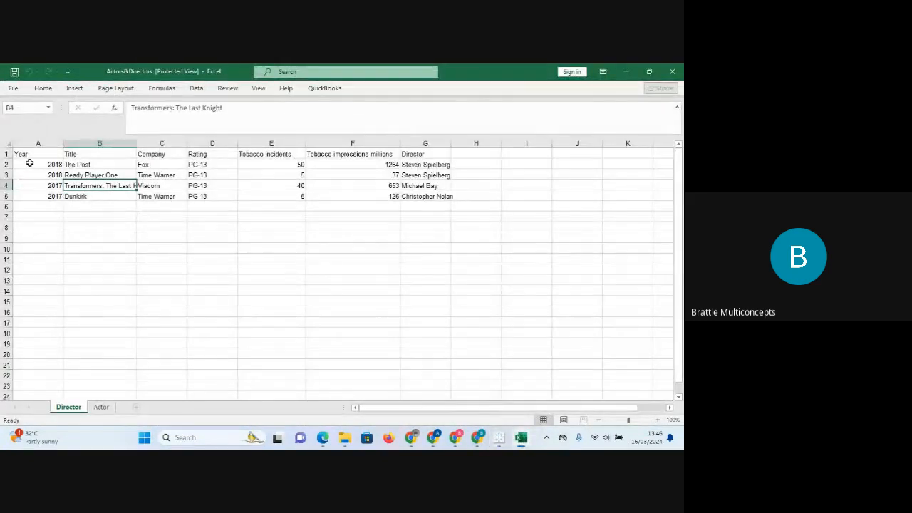
click(9, 164)
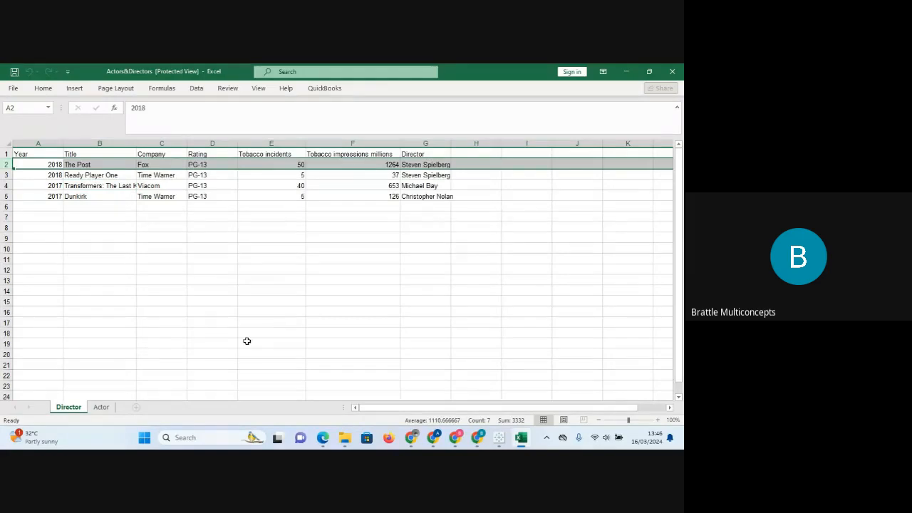
click(96, 187)
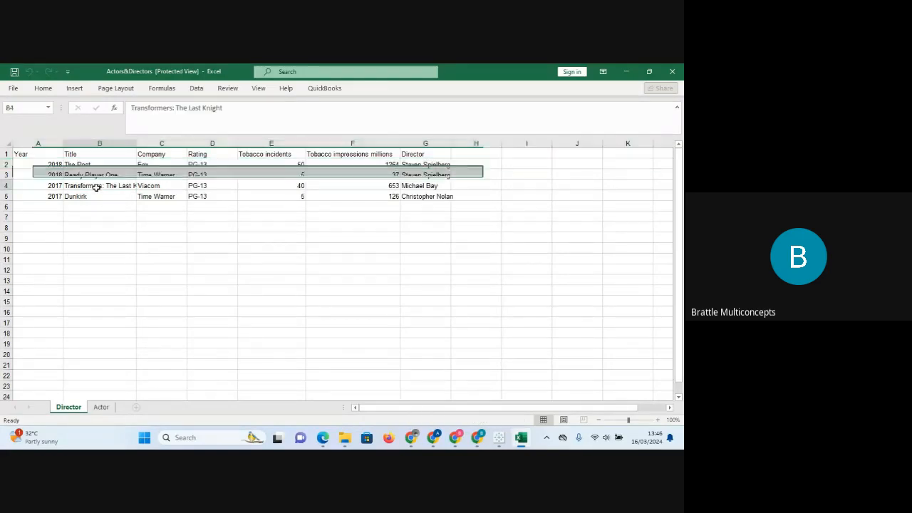
click(102, 407)
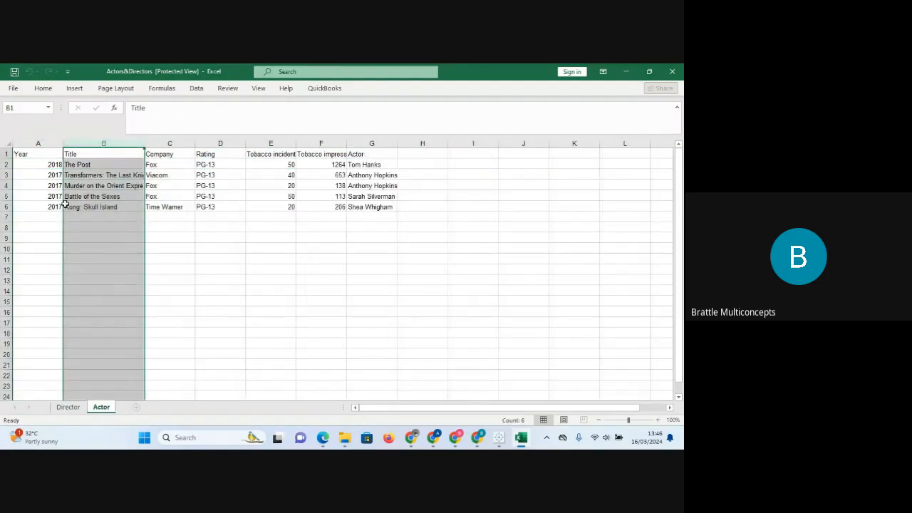
click(5, 163)
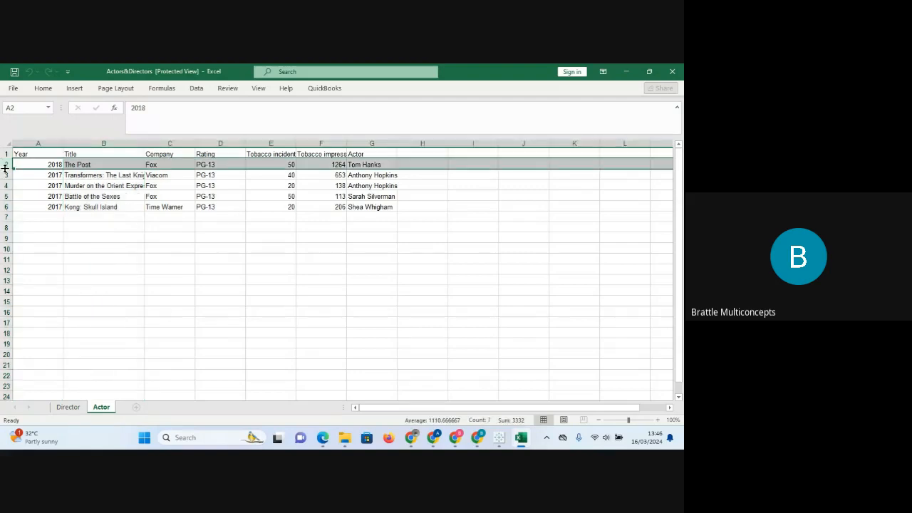
click(4, 174)
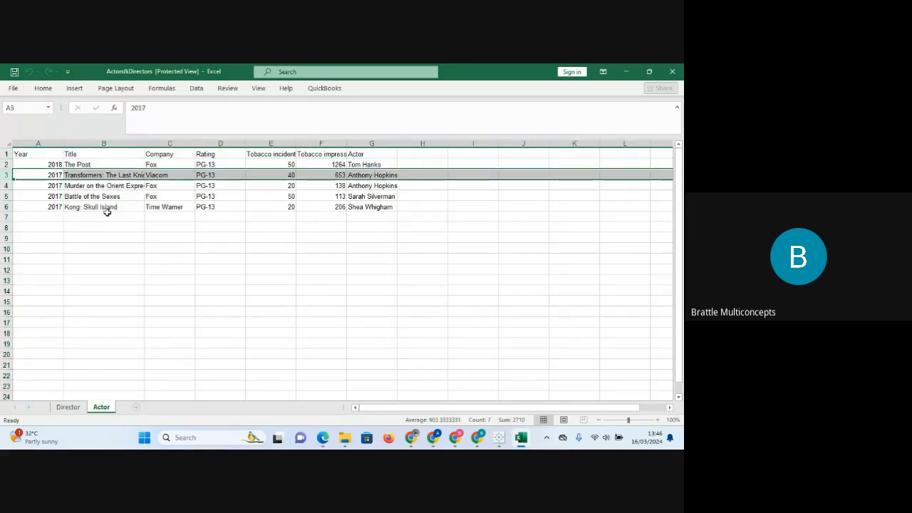
click(68, 407)
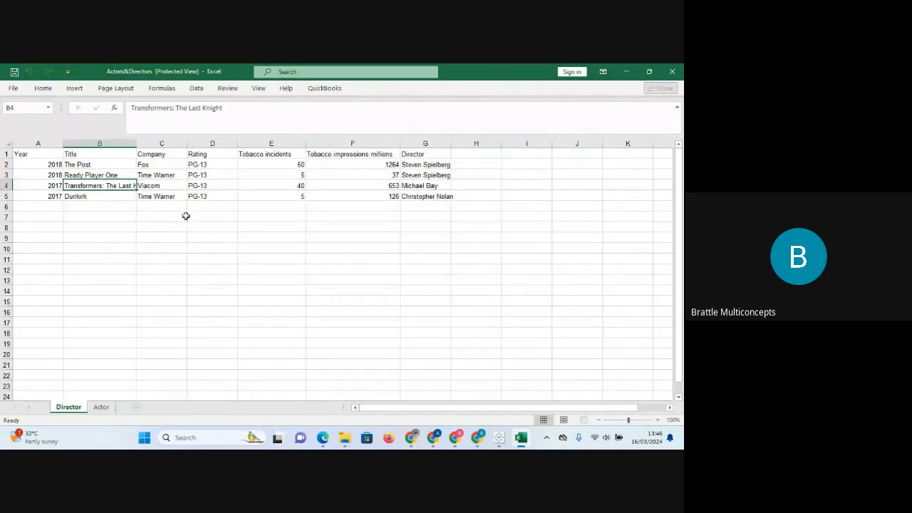
click(625, 71)
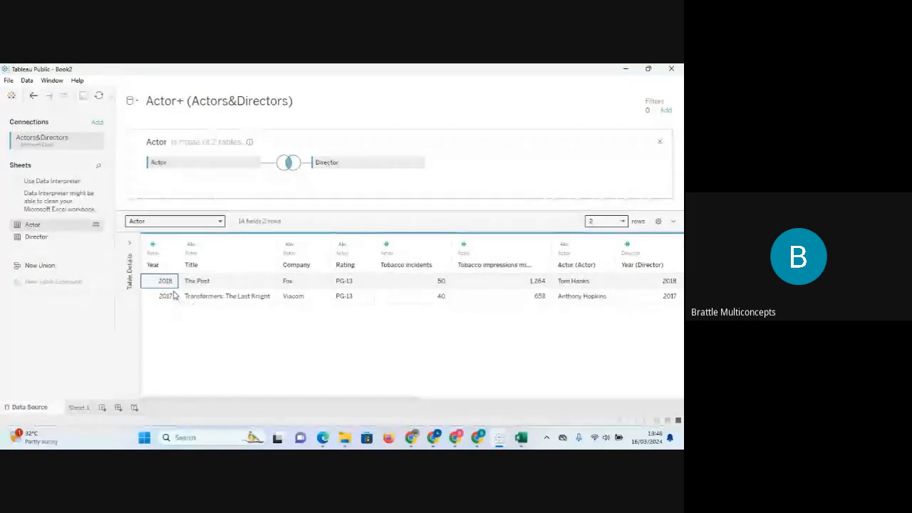
- Review the join settings between Actor and Director and change the join type to Left
click(289, 163)
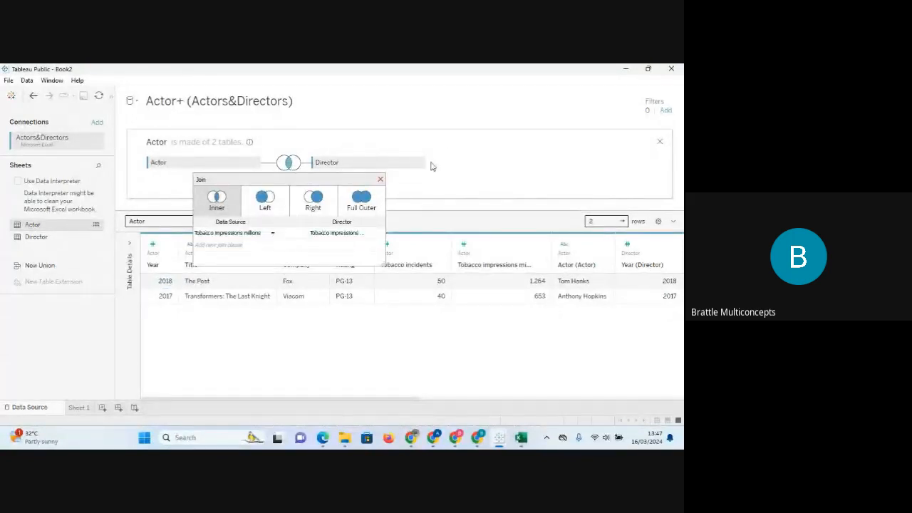
click(380, 180)
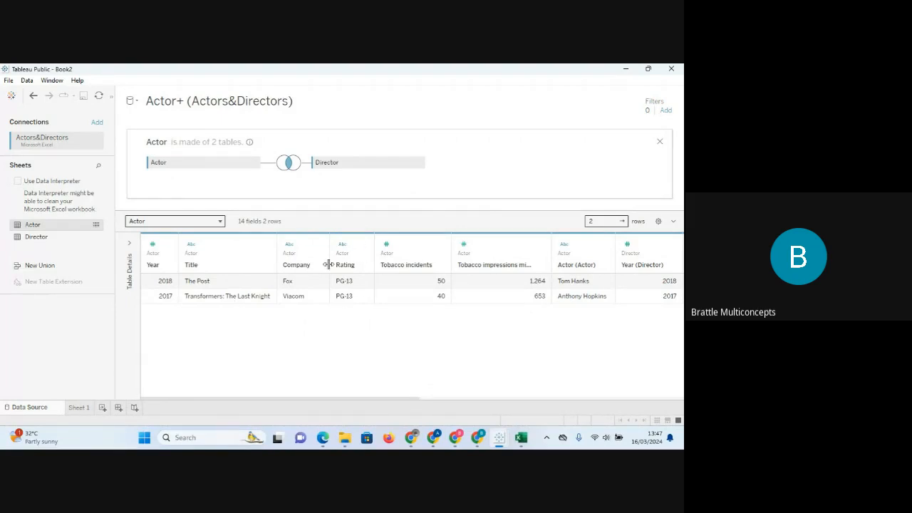
click(287, 164)
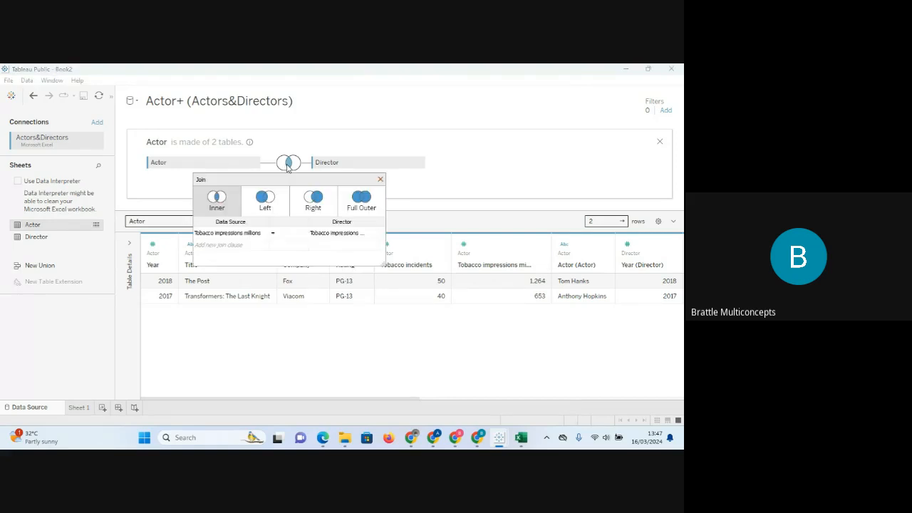
click(265, 202)
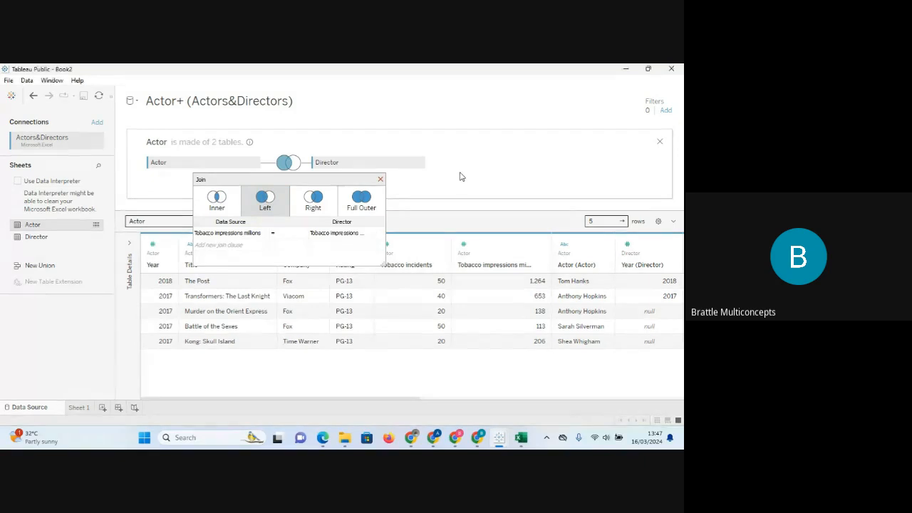
click(380, 179)
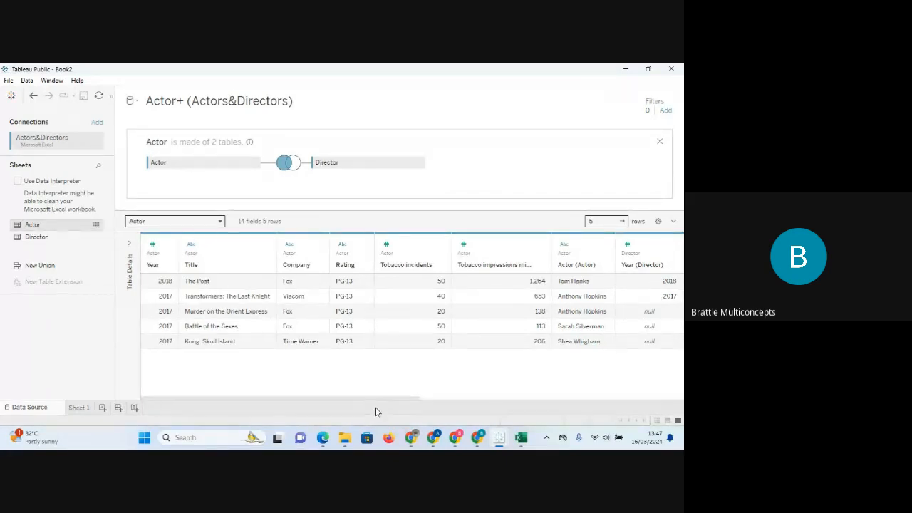
- Examine the Director fields in the joined data preview and check them against the Director sheet in Excel
drag(375, 399, 557, 389)
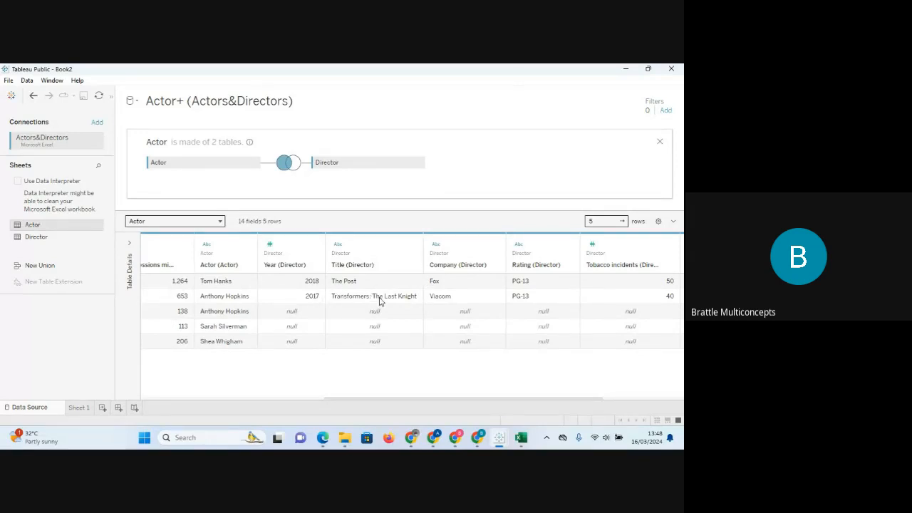
click(523, 440)
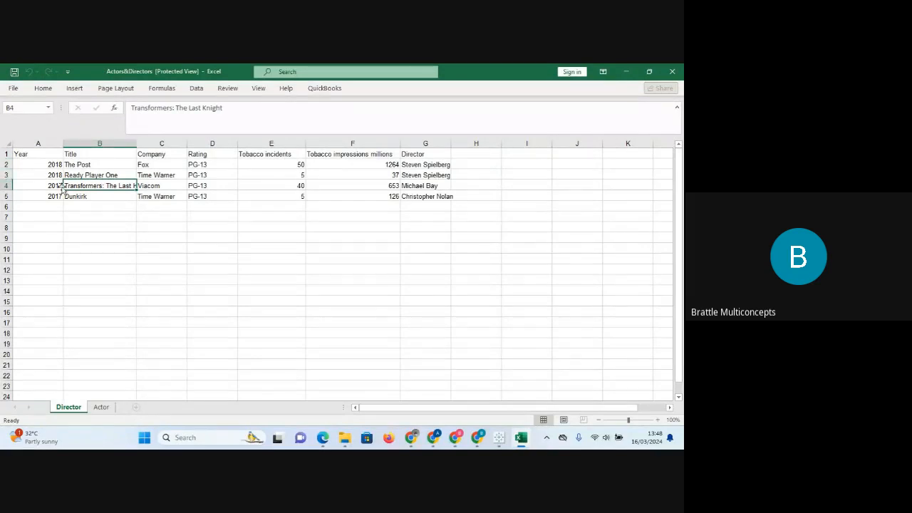
click(626, 71)
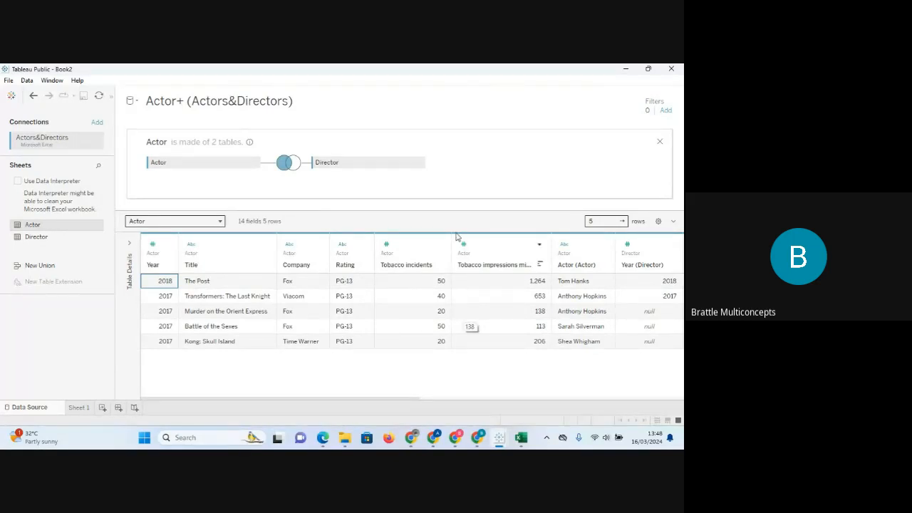
- Narrow the Tobacco incidents and Tobacco impressions columns of the Actor table in the data preview
drag(451, 237, 425, 240)
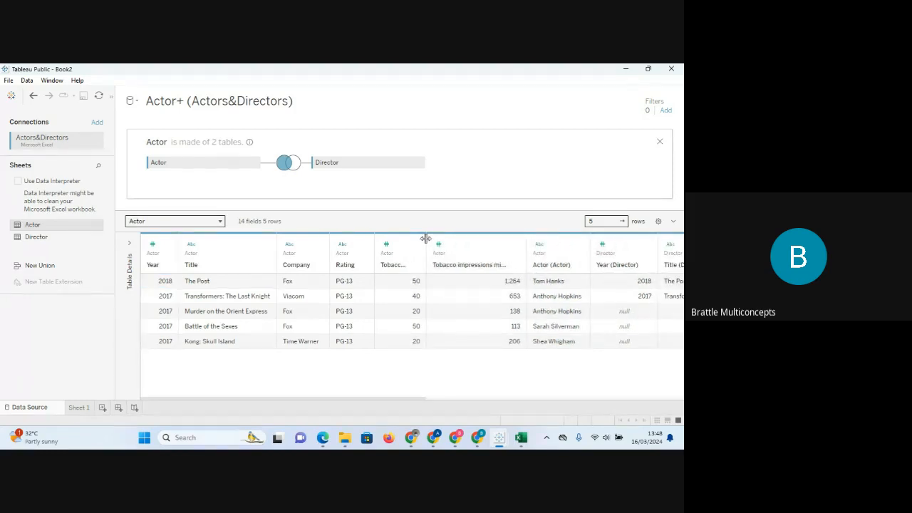
drag(527, 243, 485, 246)
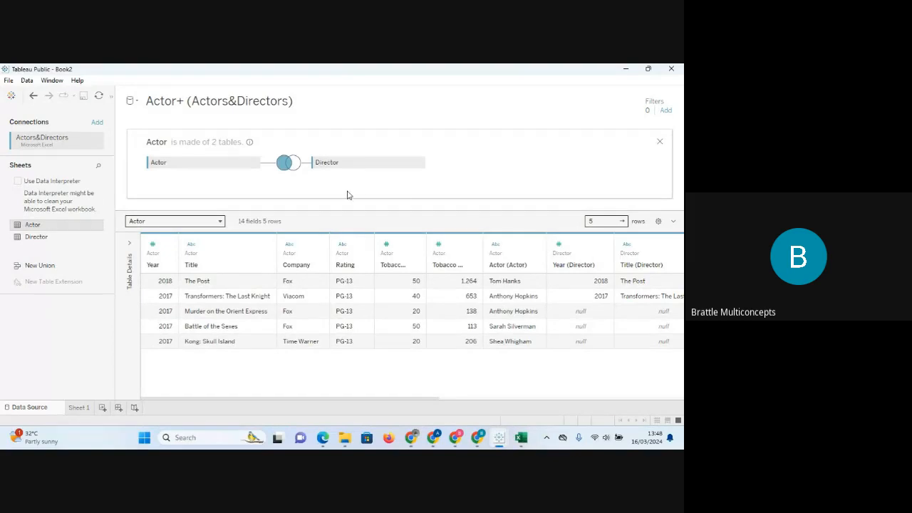
- Change the join between Actor and Director to a Right join
click(295, 165)
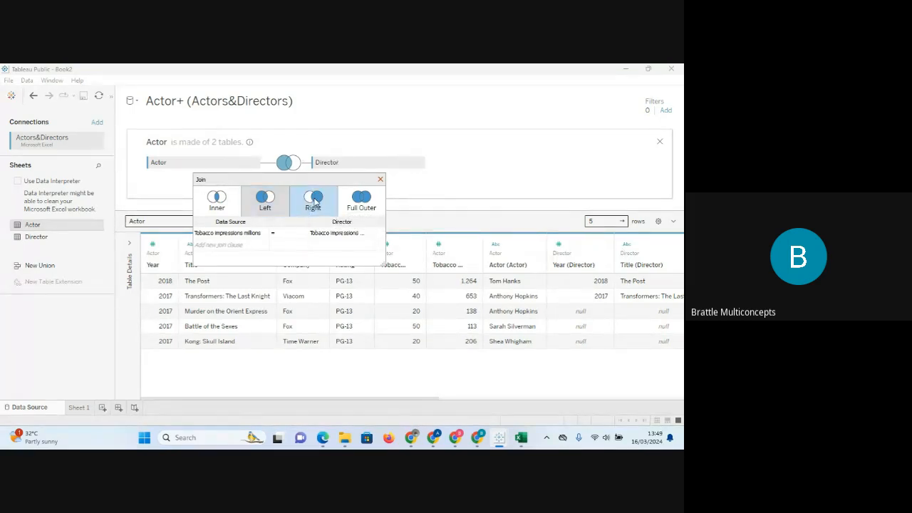
click(315, 203)
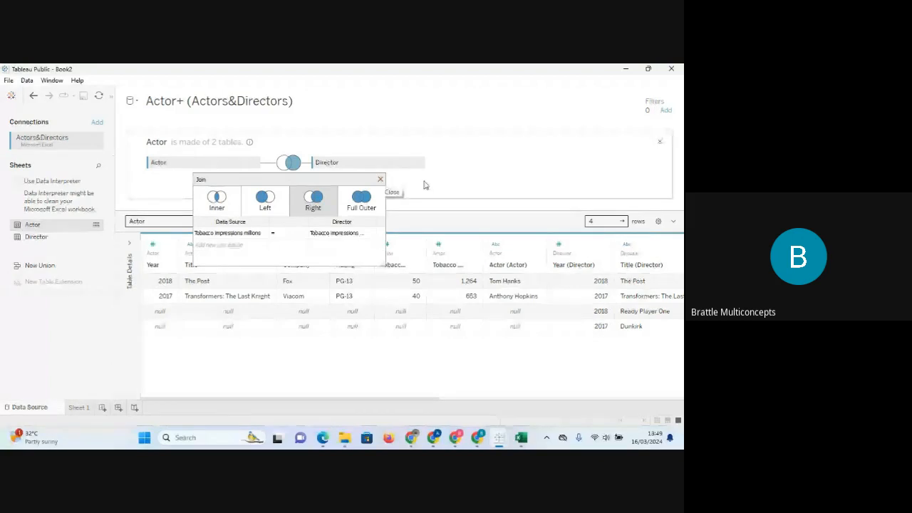
click(380, 179)
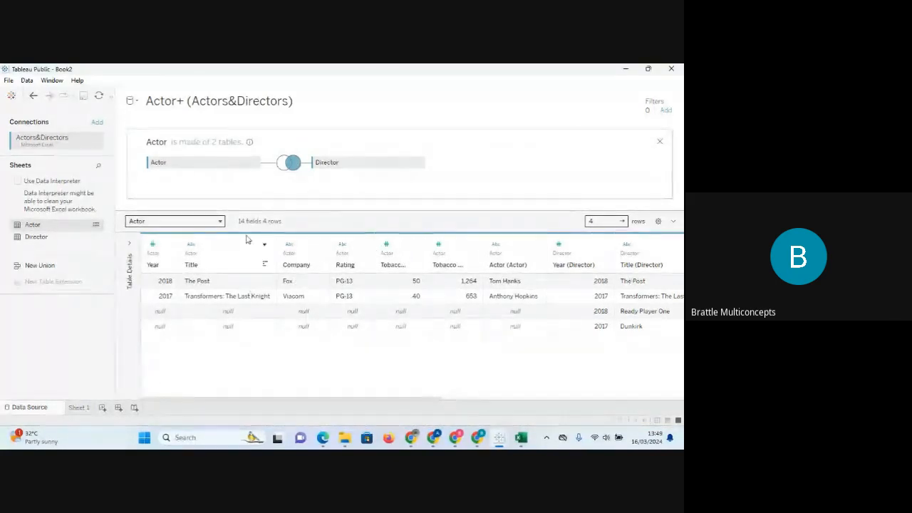
- Change the join between Actor and Director to Full Outer and dismiss the Chrome notification
click(292, 162)
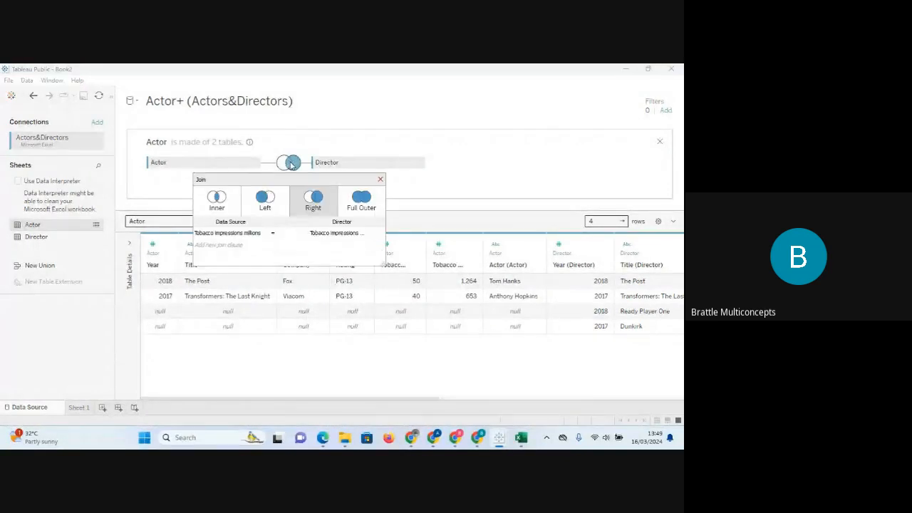
click(363, 204)
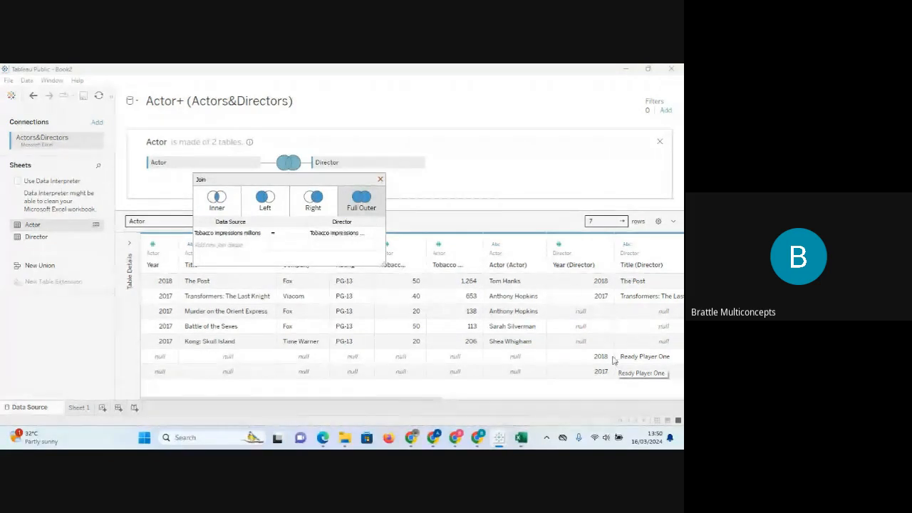
click(380, 178)
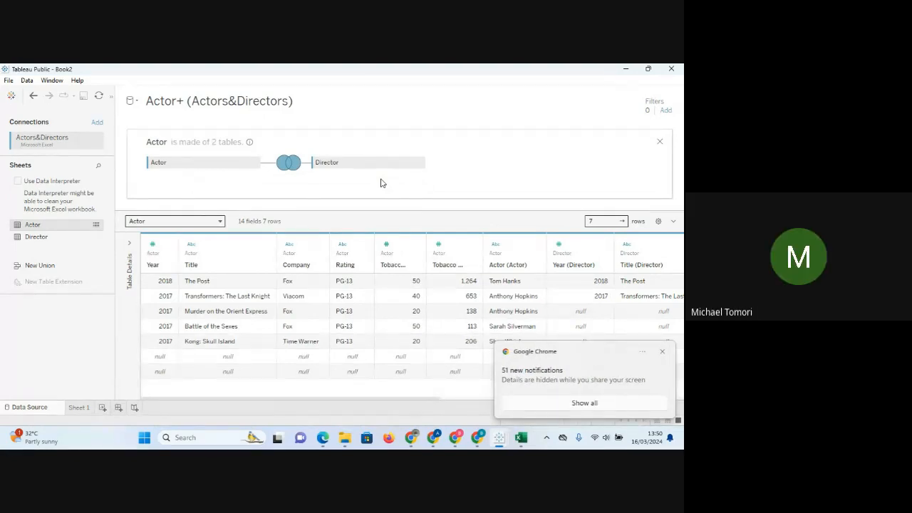
click(663, 352)
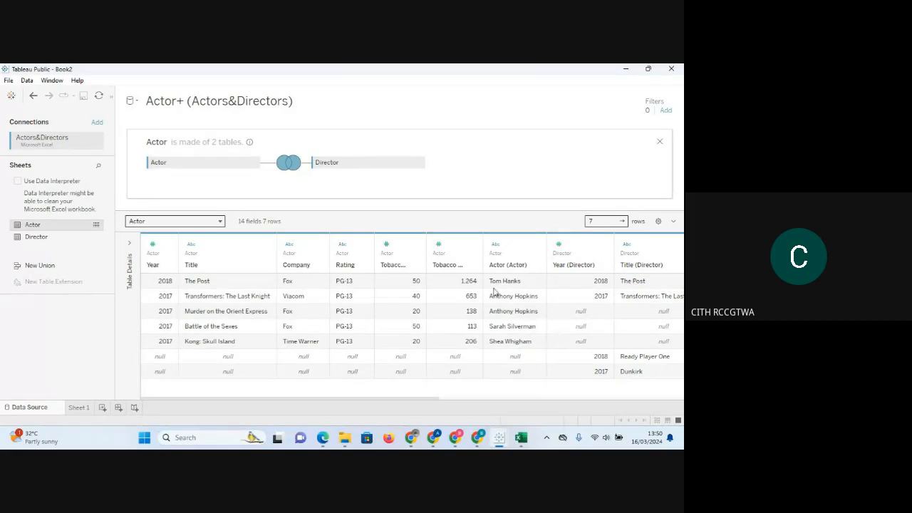
- Remove Director from the join inside the Actor logical table and return to the logical canvas
click(659, 144)
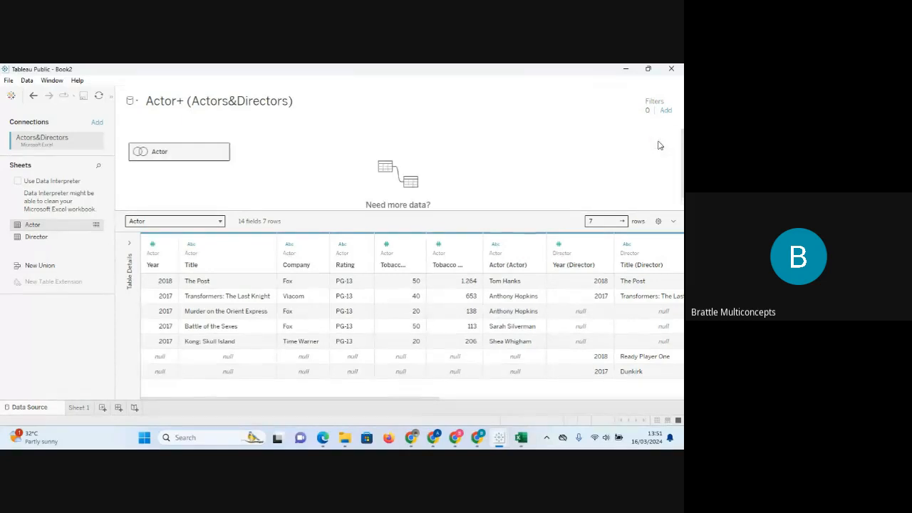
double_click(162, 159)
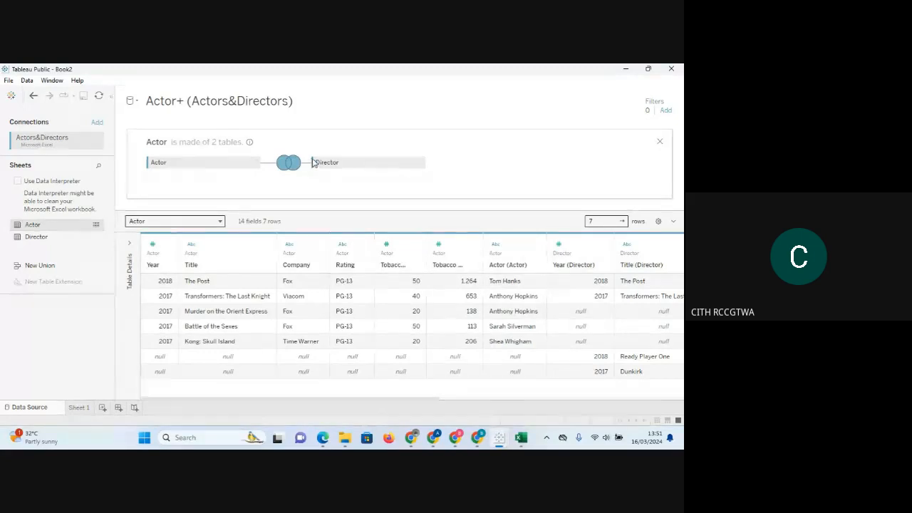
drag(349, 163, 35, 366)
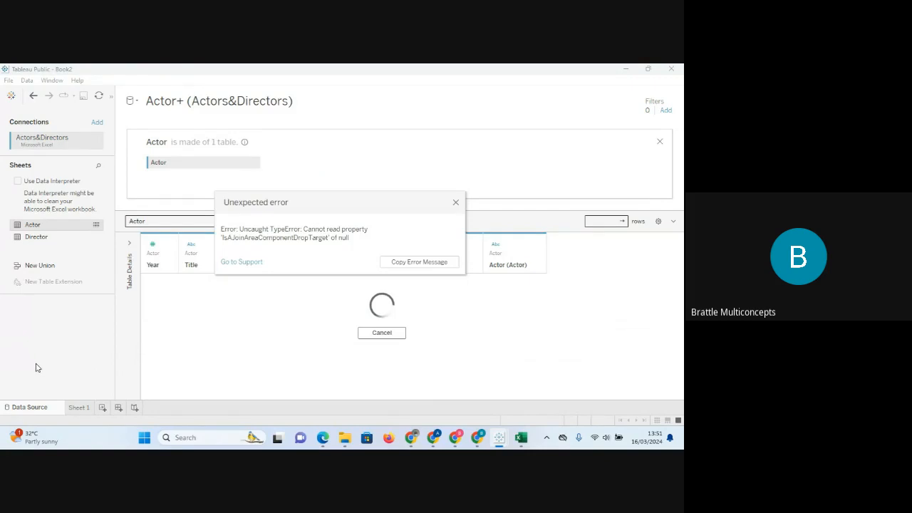
click(456, 203)
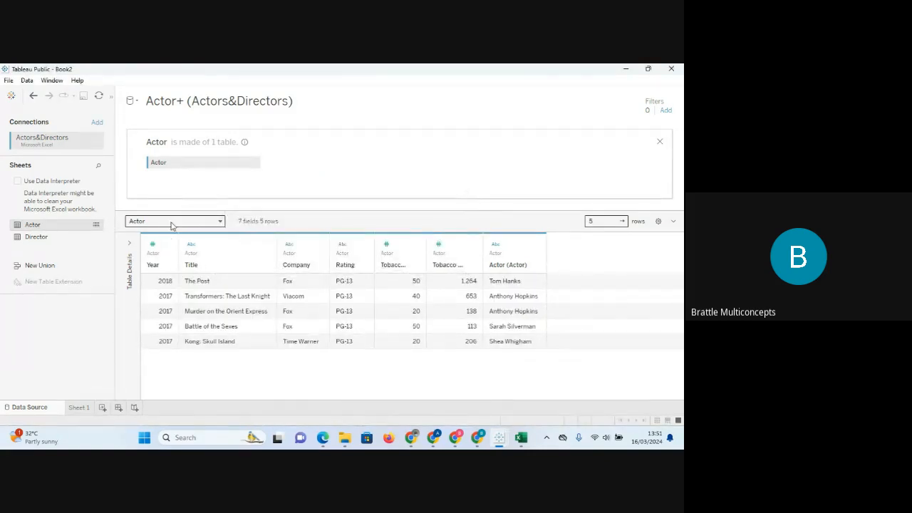
click(660, 141)
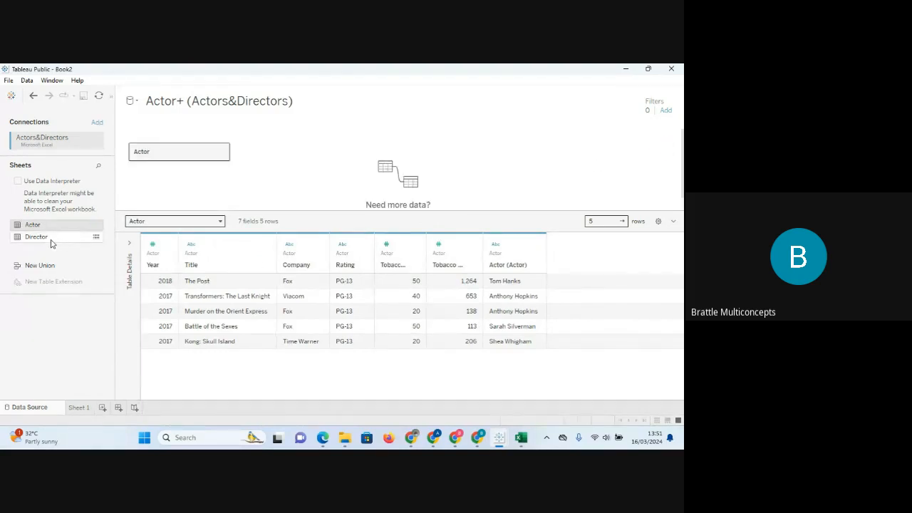
- Add the Director sheet to the canvas as a logical table related to Actor
drag(51, 239, 319, 155)
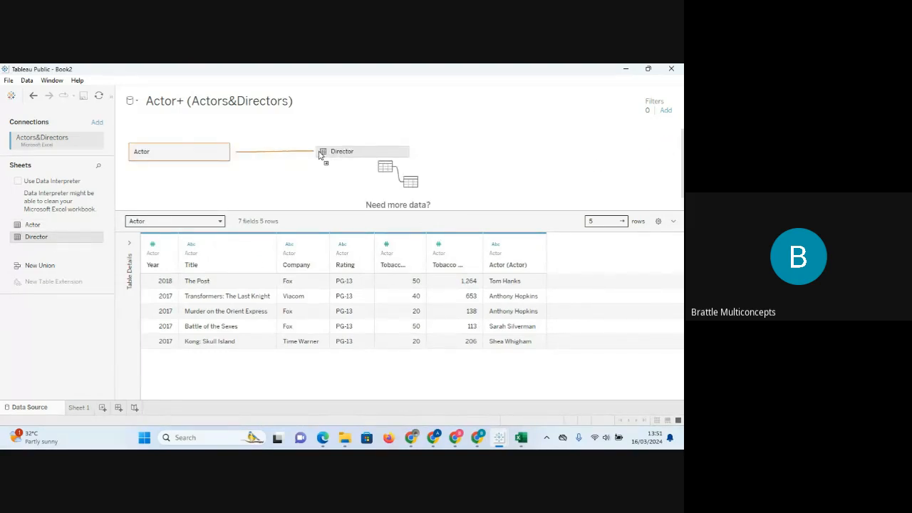
drag(319, 154, 318, 153)
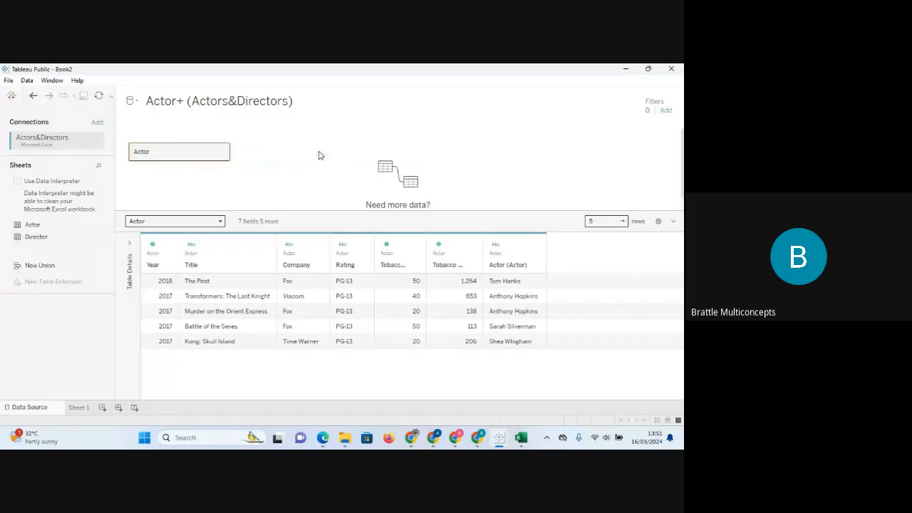
click(158, 222)
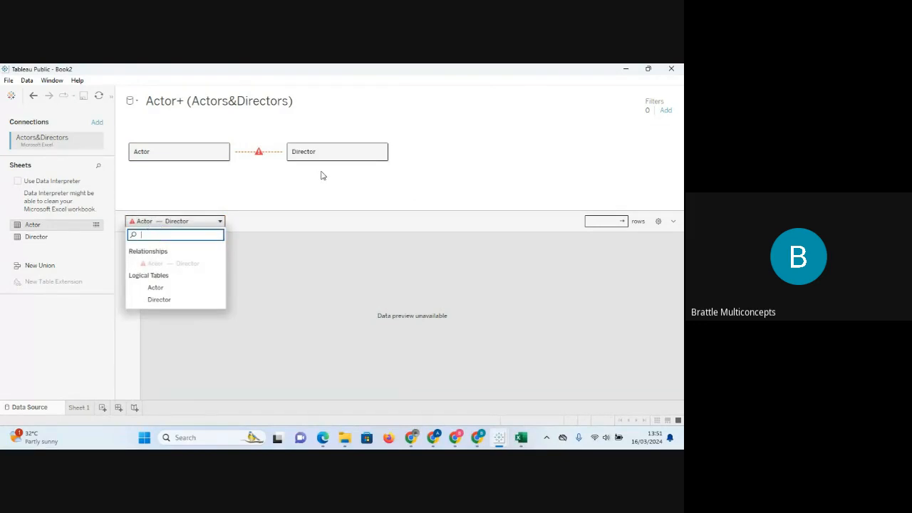
click(247, 156)
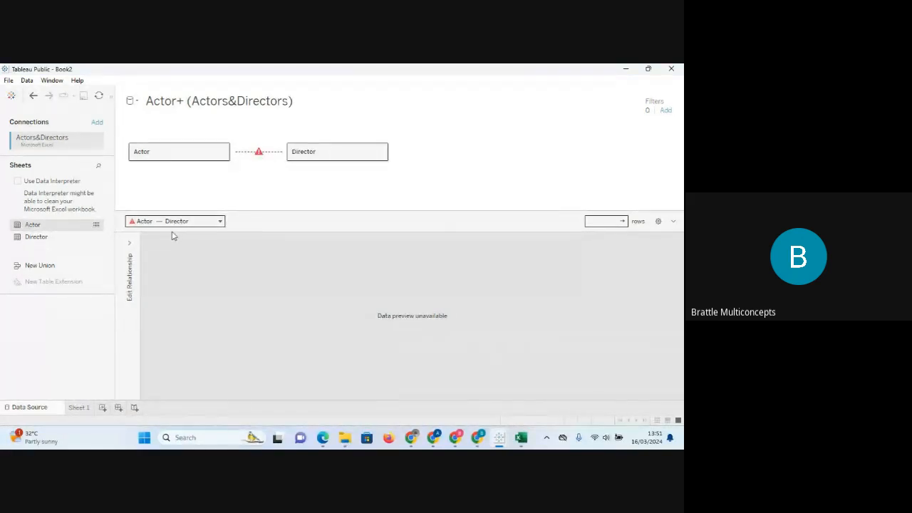
click(215, 224)
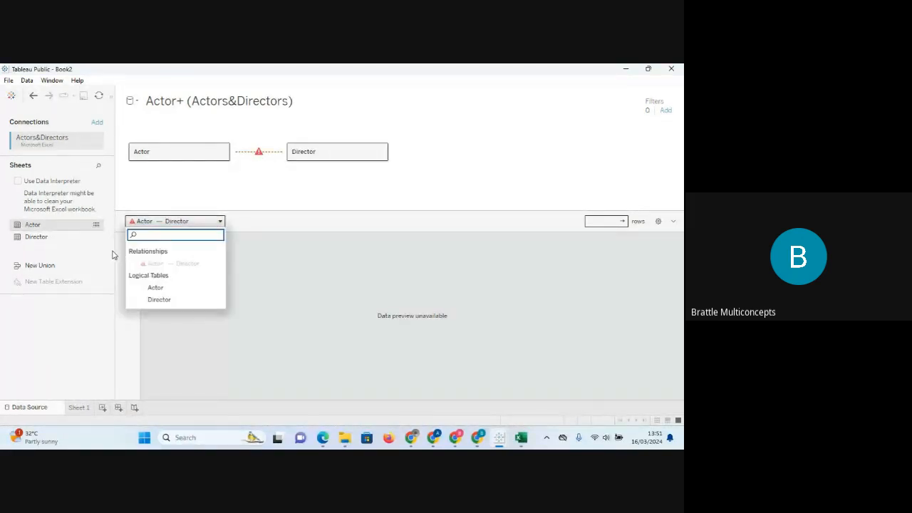
click(127, 331)
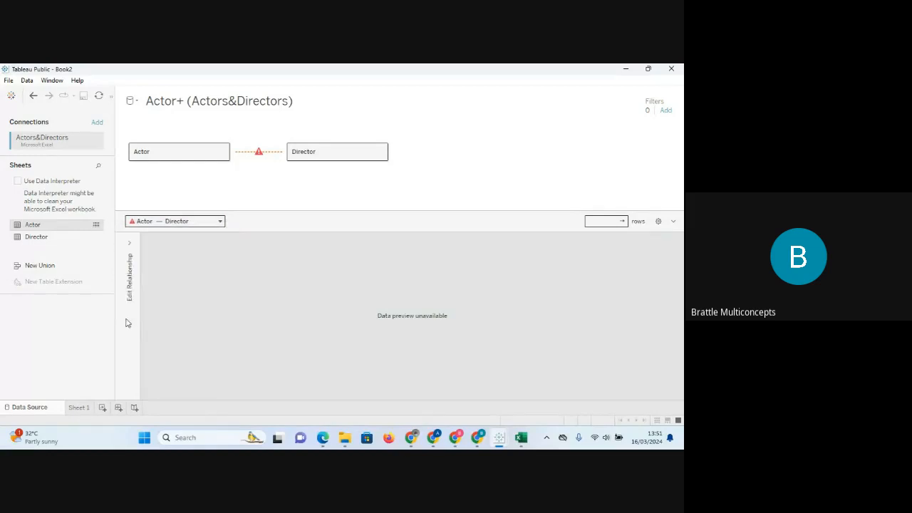
- Define the Actor–Director relationship by matching Title to Title (Director) with the equals operator
click(130, 250)
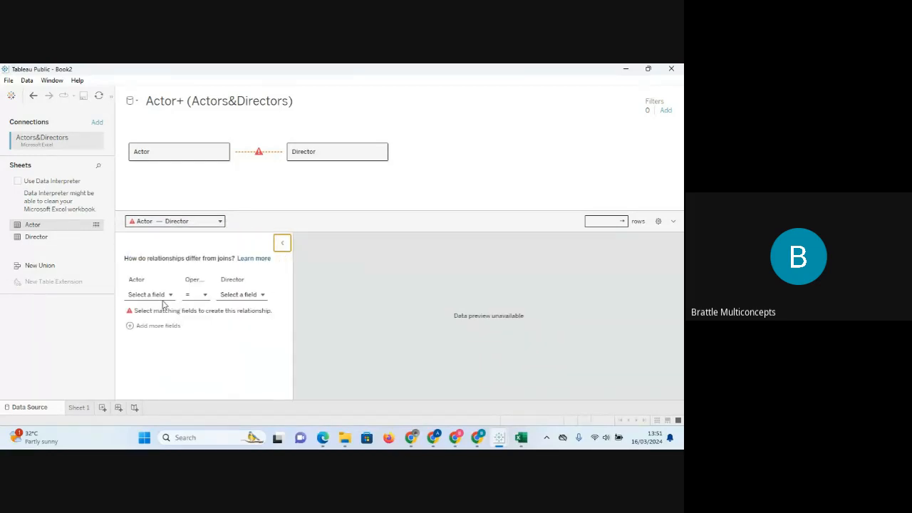
click(164, 296)
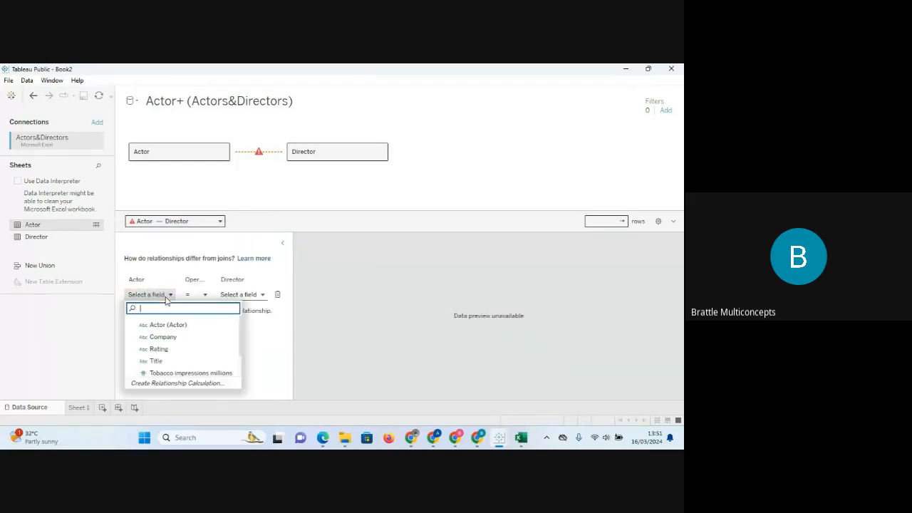
click(157, 361)
click(261, 294)
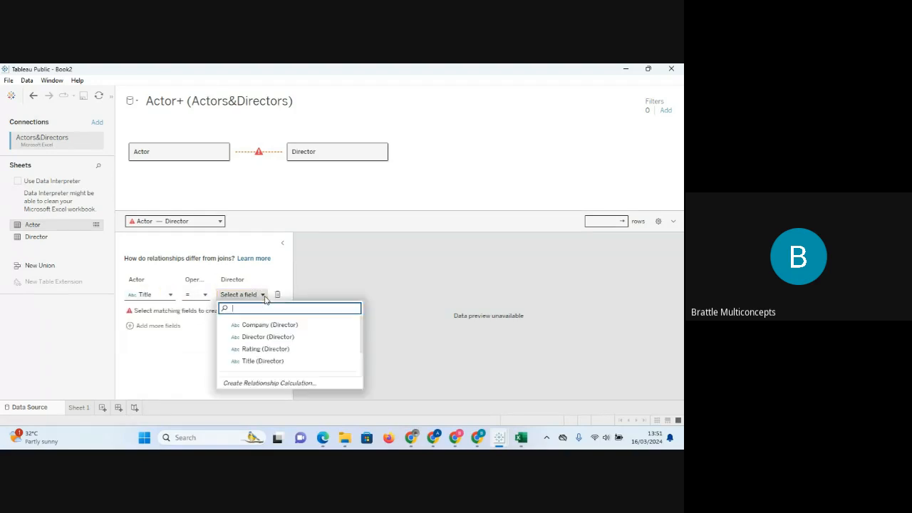
click(252, 361)
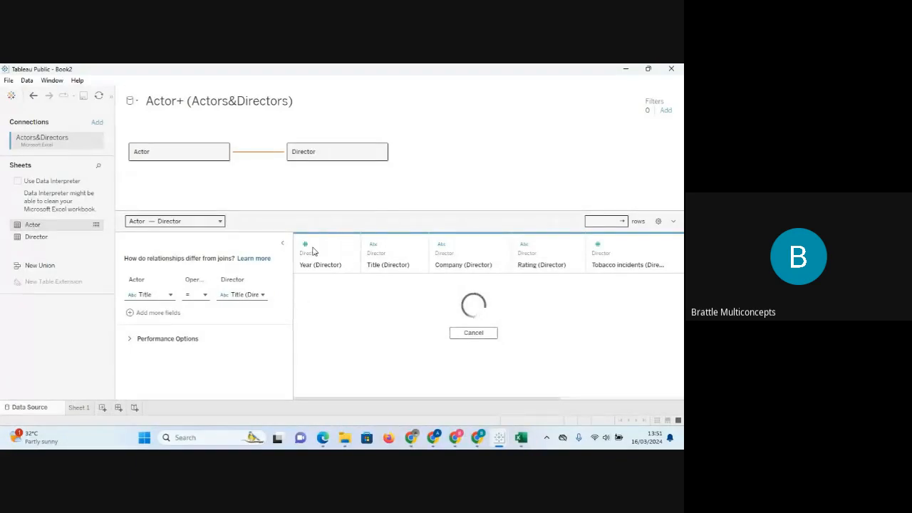
- Compare the data previews of the related Actor and Director logical tables
click(313, 150)
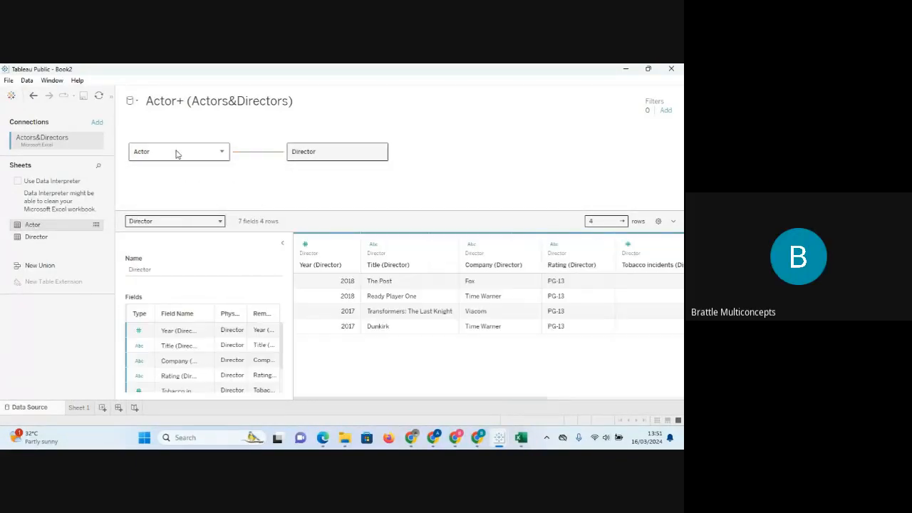
click(177, 154)
click(334, 156)
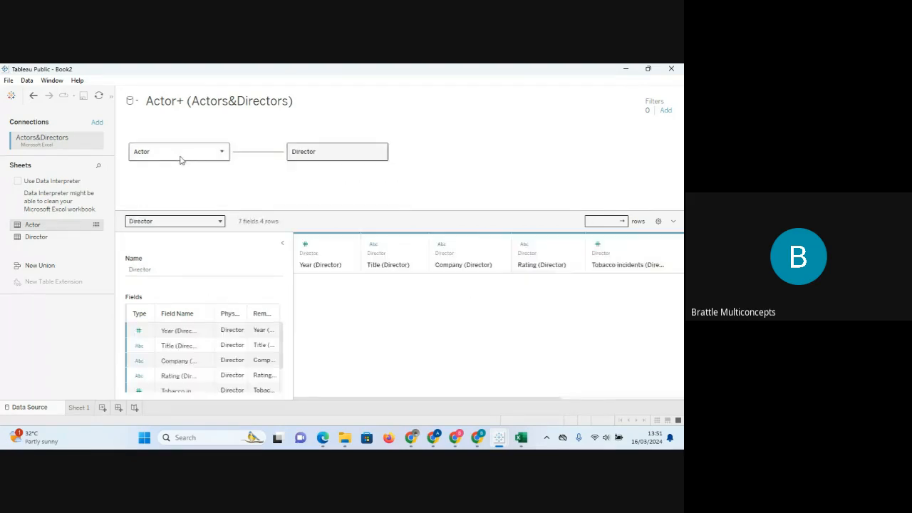
click(182, 159)
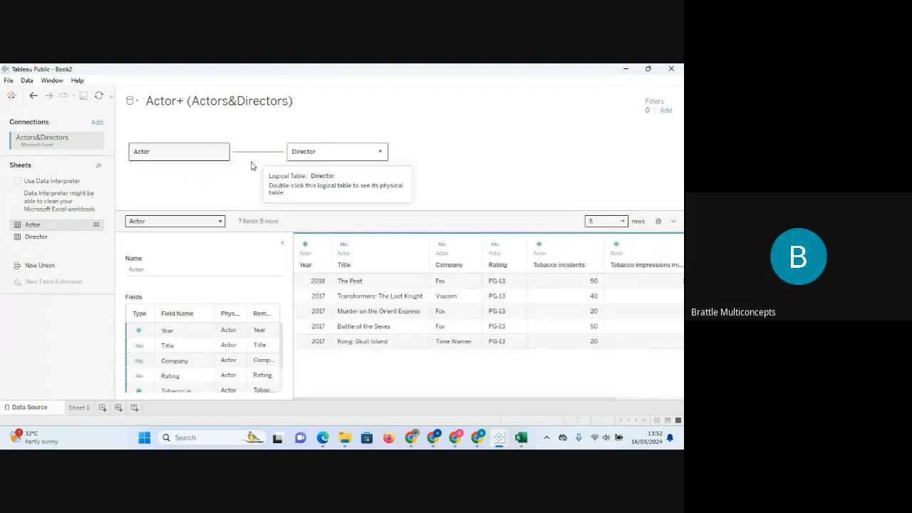
click(310, 152)
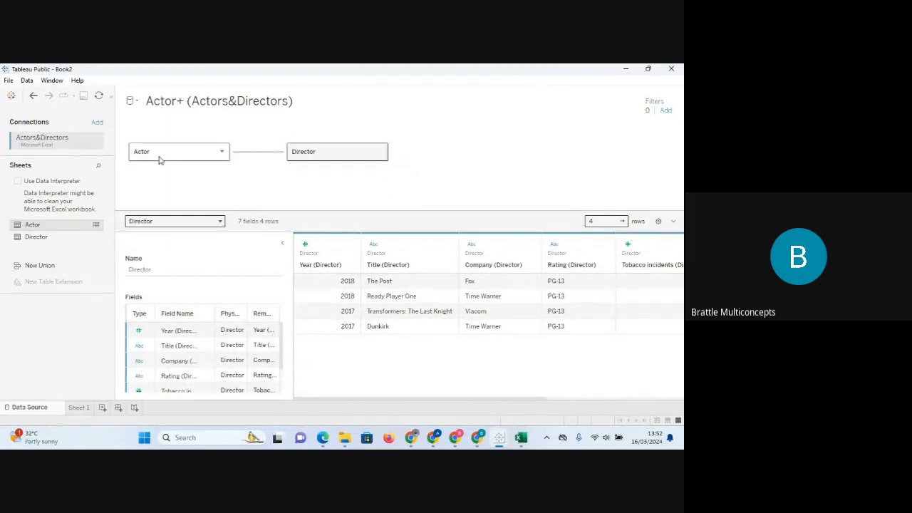
click(160, 160)
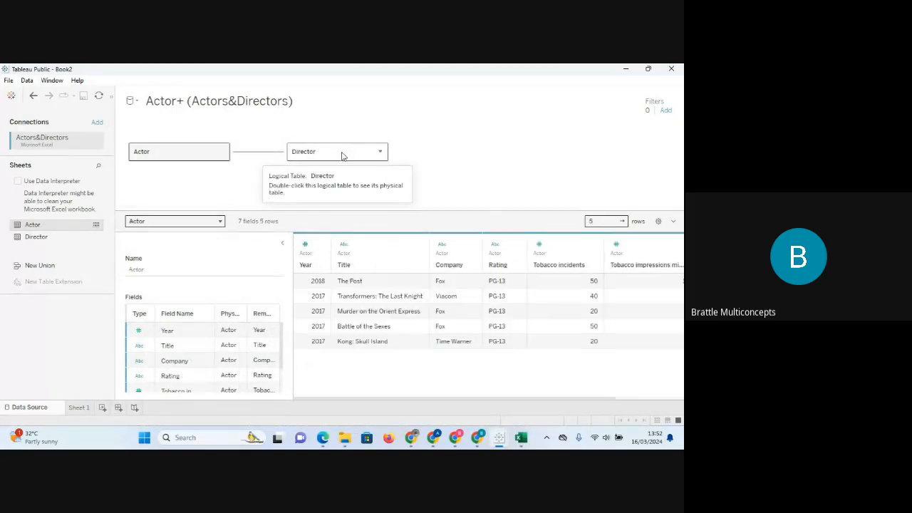
- Remove the related Director table from the canvas and join the Director sheet to Actor inside the Actor logical table
drag(341, 156, 72, 344)
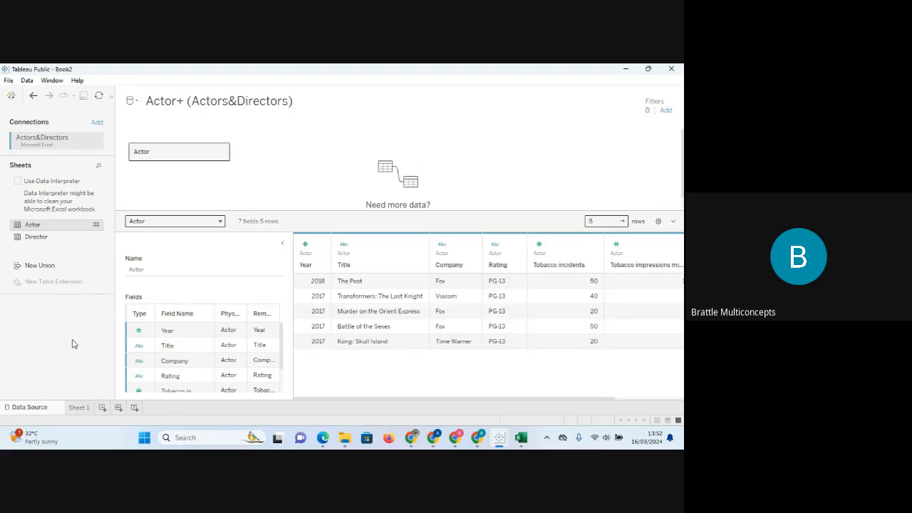
double_click(171, 152)
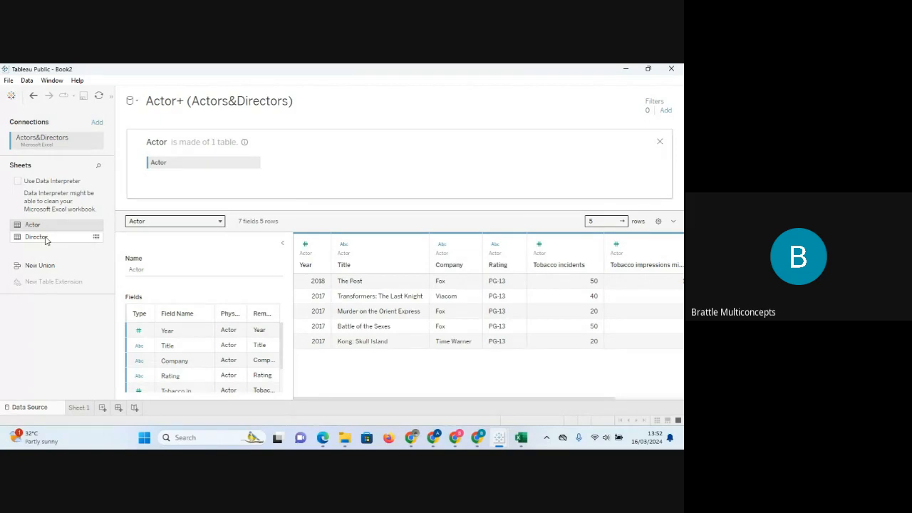
drag(45, 240, 304, 163)
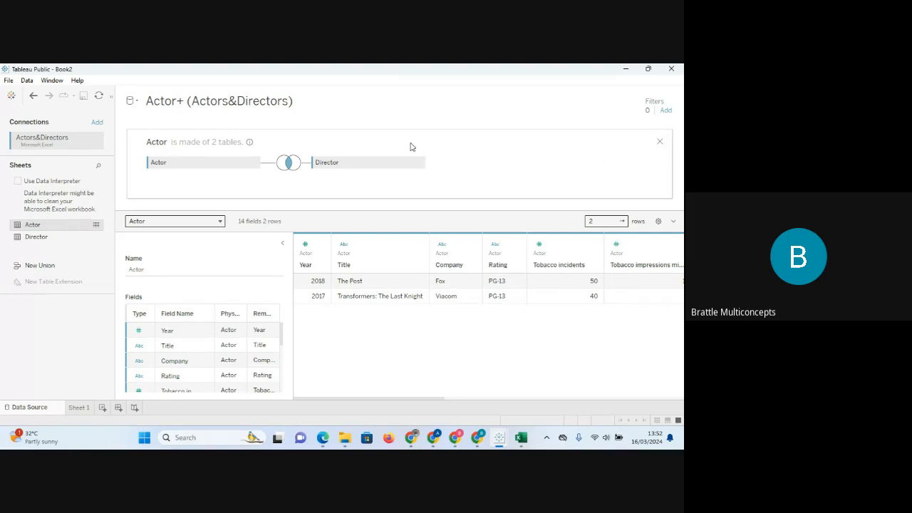
mouse_move(289, 162)
- Switch to the Book3 workbook and examine the join between Product-Subcategories.csv and Product-Categories.csv, leaving it unchanged
mouse_move(483, 440)
click(590, 389)
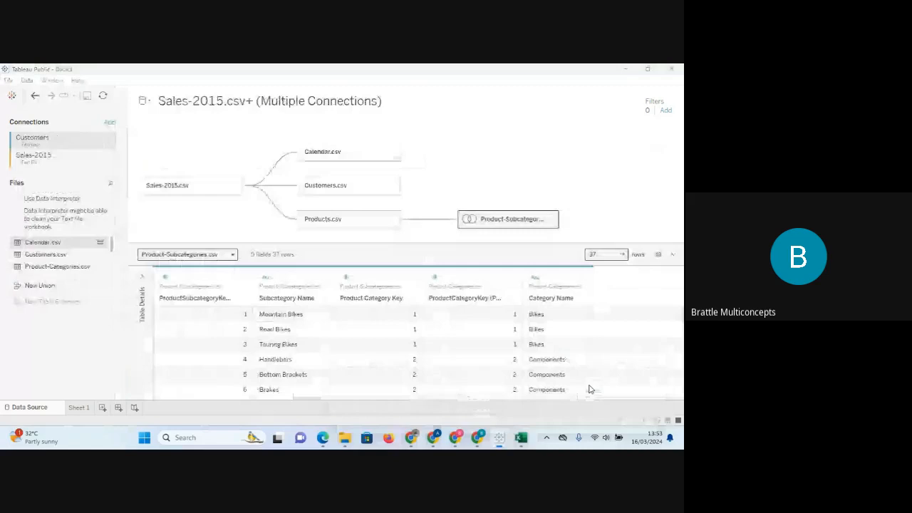
double_click(496, 222)
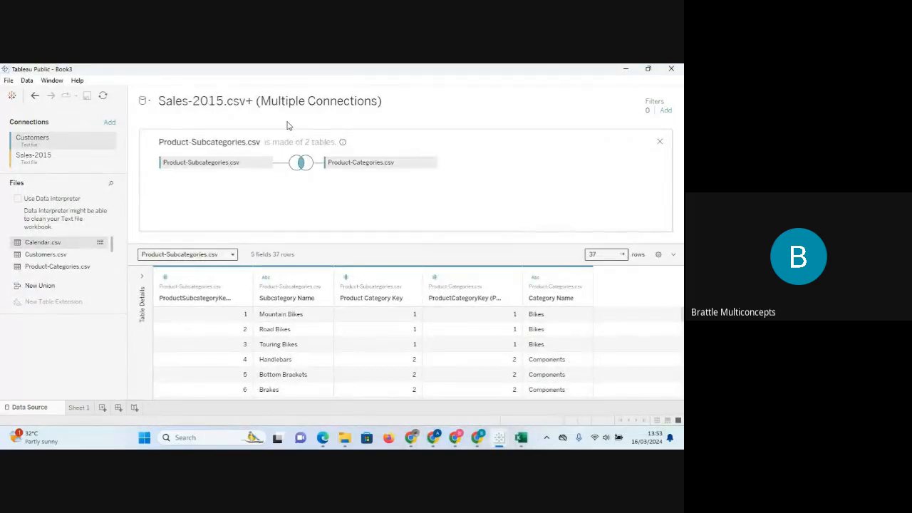
click(309, 165)
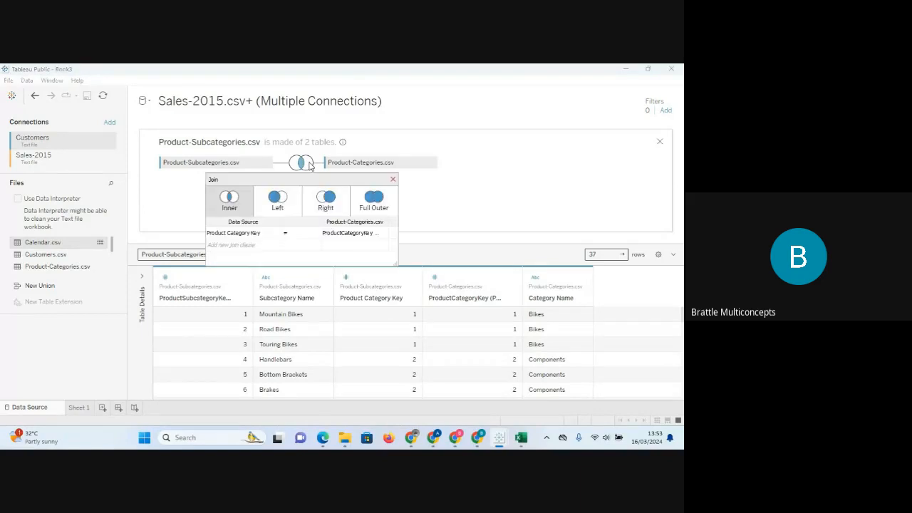
click(392, 179)
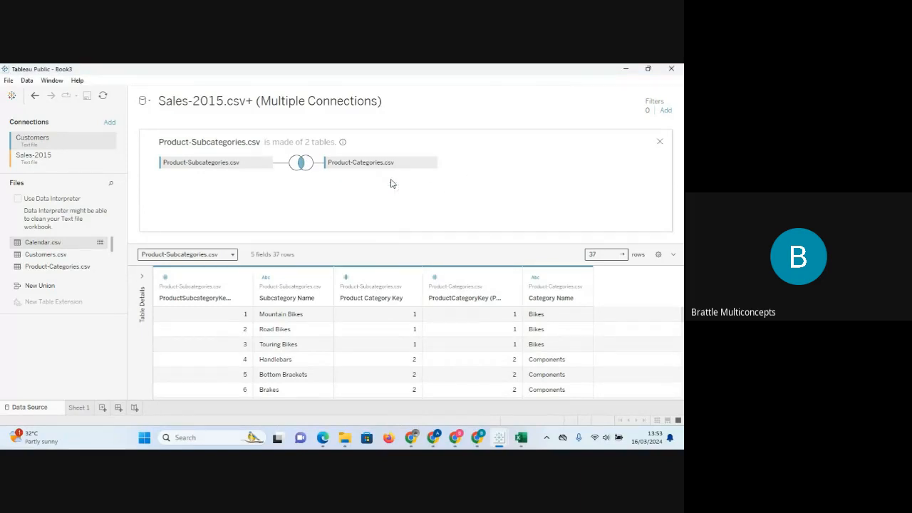
click(659, 142)
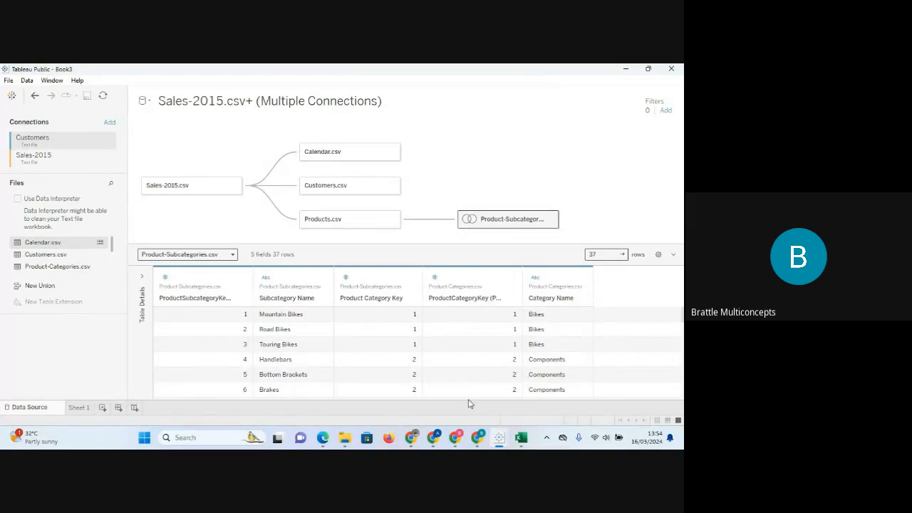
- Switch to the Google Meet call in Chrome and request to stop the meeting recording
mouse_move(478, 439)
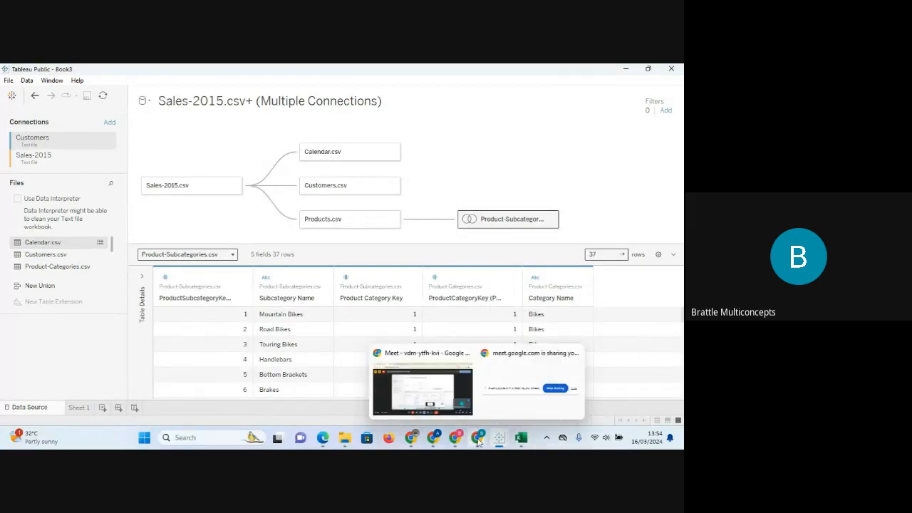
click(450, 396)
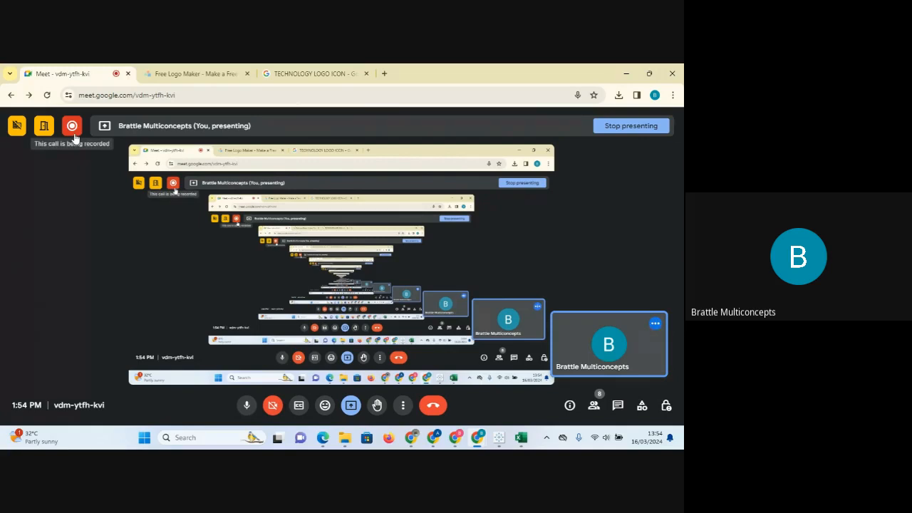
click(232, 69)
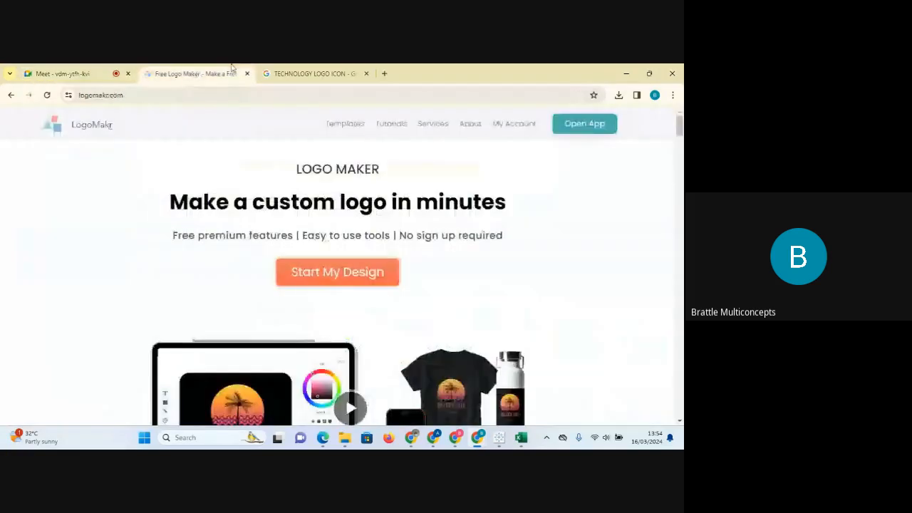
click(317, 74)
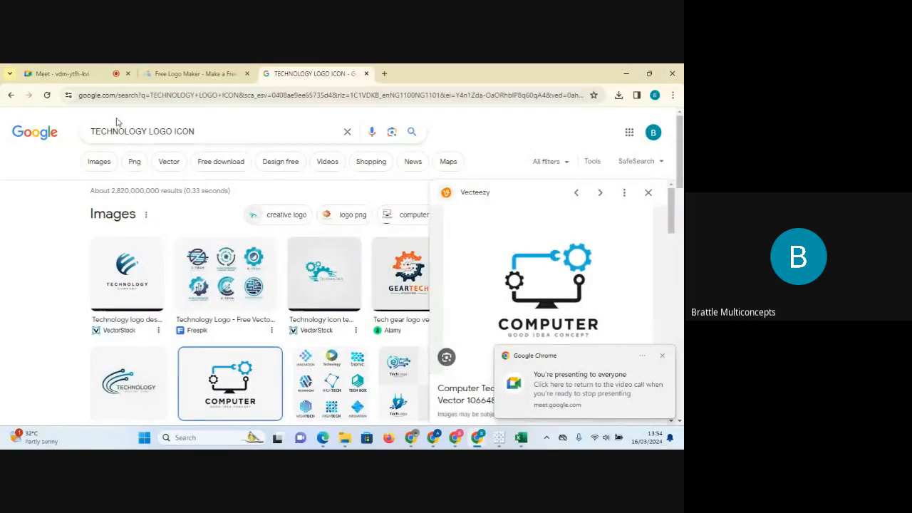
click(84, 74)
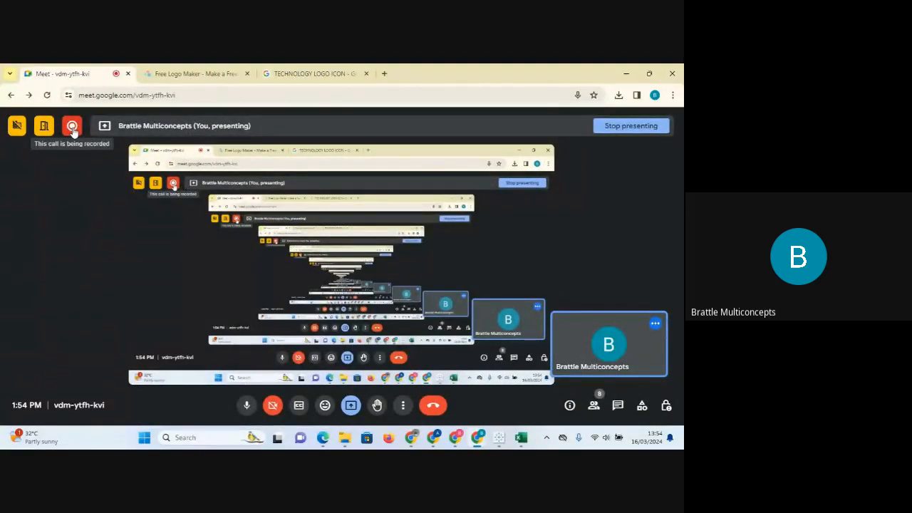
click(72, 126)
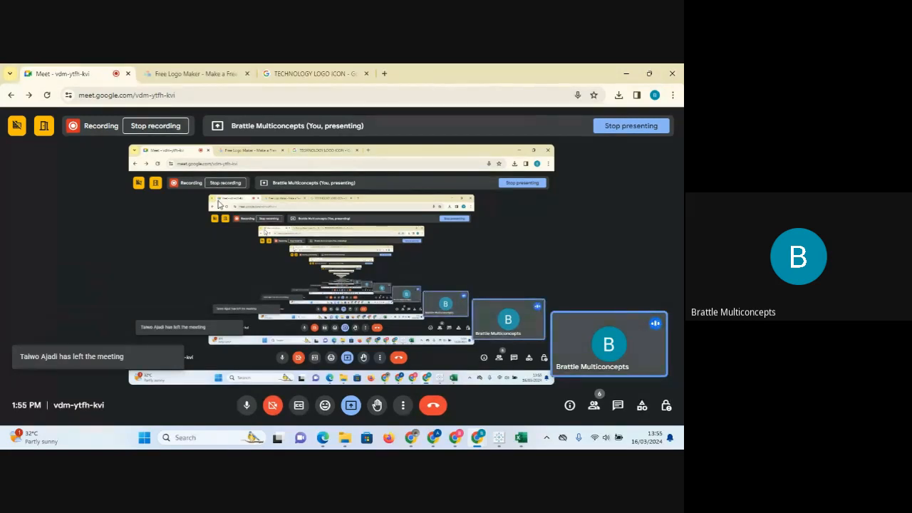
click(160, 130)
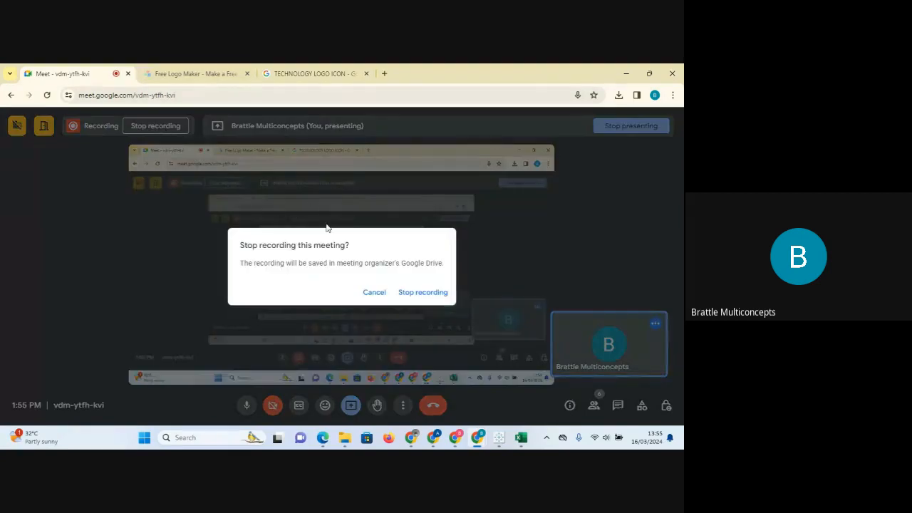